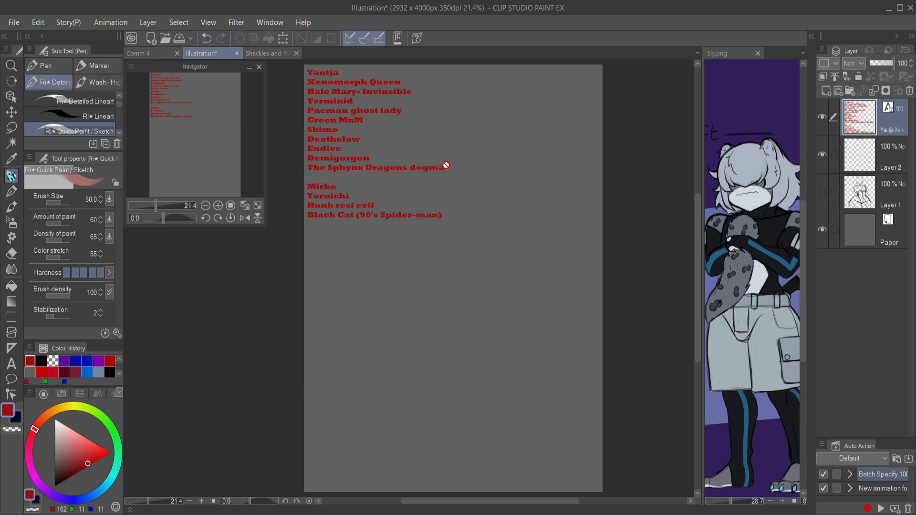
Step: Add a new layer and try marking the name list with a red brace, a divider and circles around the last four names
{"action": "left_click", "coordinate": [823, 92]}
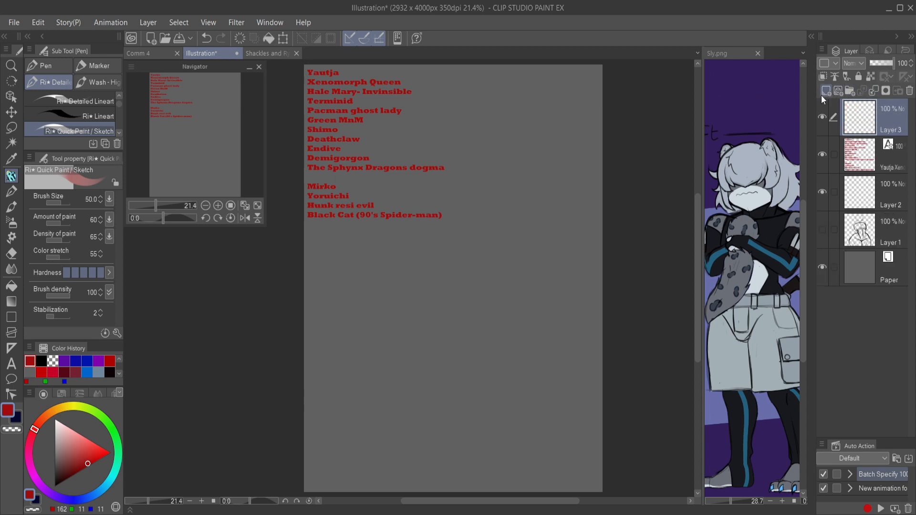
{"action": "mouse_move", "coordinate": [432, 75]}
{"action": "left_mouse_down"}
{"action": "mouse_move", "coordinate": [454, 89]}
{"action": "mouse_move", "coordinate": [454, 119]}
{"action": "mouse_move", "coordinate": [470, 138]}
{"action": "mouse_move", "coordinate": [451, 181]}
{"action": "left_mouse_up"}
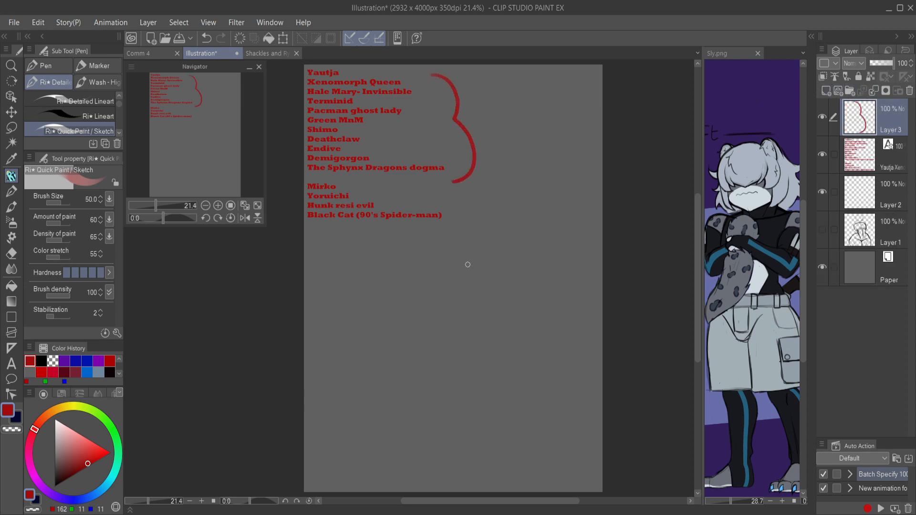
{"action": "mouse_move", "coordinate": [300, 181]}
{"action": "left_mouse_down"}
{"action": "mouse_move", "coordinate": [465, 183]}
{"action": "mouse_move", "coordinate": [470, 206]}
{"action": "mouse_move", "coordinate": [377, 233]}
{"action": "mouse_move", "coordinate": [306, 227]}
{"action": "mouse_move", "coordinate": [454, 175]}
{"action": "left_mouse_up"}
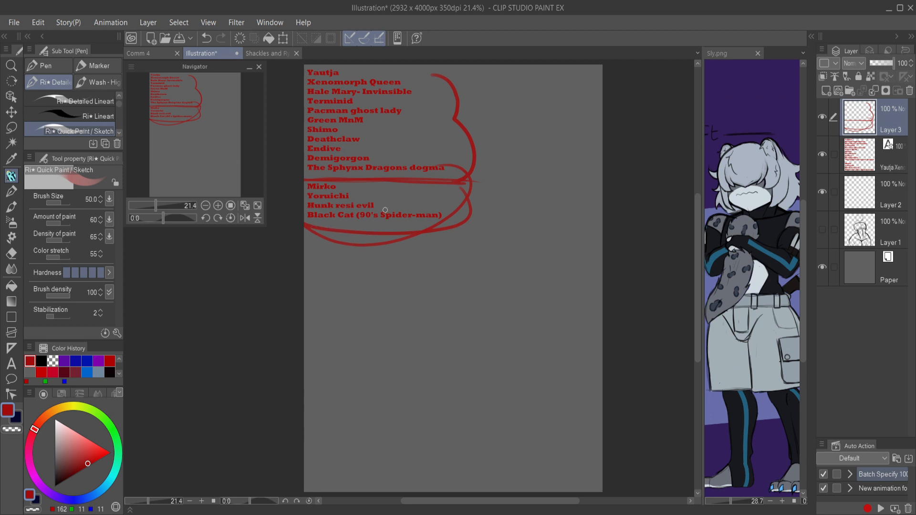
{"action": "mouse_move", "coordinate": [444, 187]}
{"action": "left_mouse_down"}
{"action": "mouse_move", "coordinate": [461, 201]}
{"action": "mouse_move", "coordinate": [303, 265]}
{"action": "left_mouse_up"}
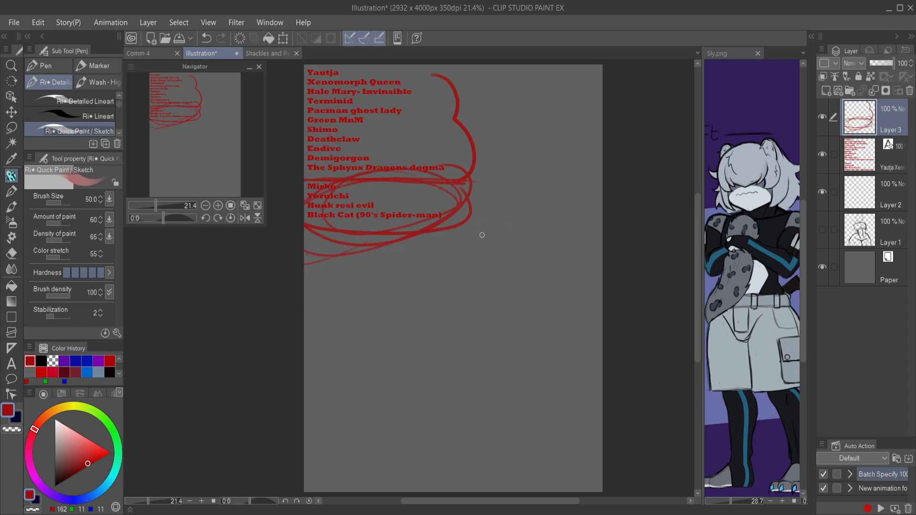
{"action": "key", "text": "ctrl+z"}
{"action": "key", "text": "ctrl+z"}
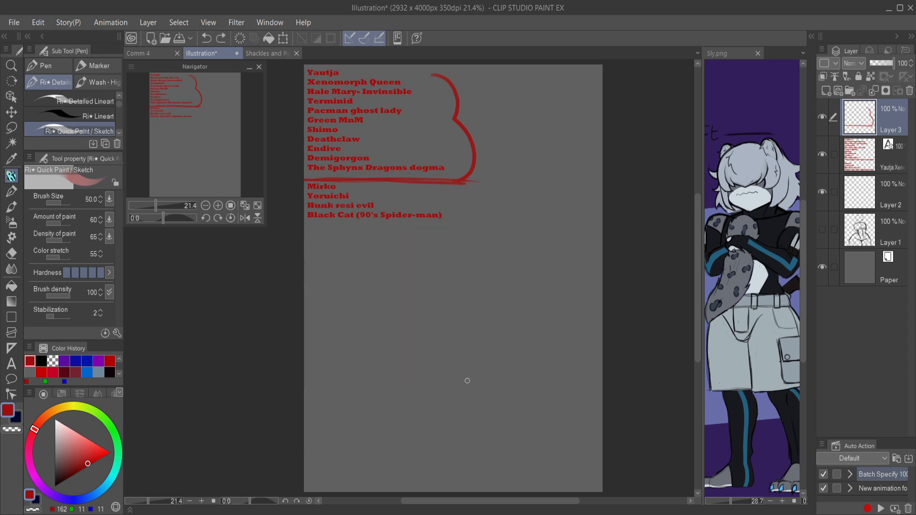
Step: Draw a red border around the first eleven names, with branching strokes along its edge and an arrow pointing at Green MnM
{"action": "key", "text": "ctrl+z"}
{"action": "key", "text": "ctrl+z"}
{"action": "left_click_drag", "start_coordinate": [302, 174], "coordinate": [439, 174]}
{"action": "key", "text": "ctrl+z"}
{"action": "mouse_move", "coordinate": [306, 182]}
{"action": "left_mouse_down"}
{"action": "mouse_move", "coordinate": [472, 182]}
{"action": "mouse_move", "coordinate": [438, 65]}
{"action": "left_mouse_up"}
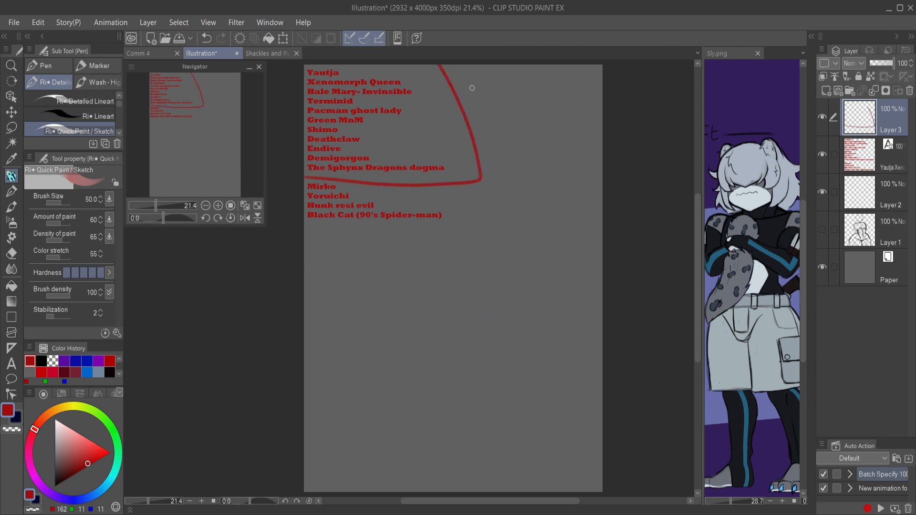
{"action": "left_click_drag", "start_coordinate": [506, 79], "coordinate": [465, 99]}
{"action": "left_click_drag", "start_coordinate": [478, 67], "coordinate": [460, 108]}
{"action": "left_click_drag", "start_coordinate": [460, 108], "coordinate": [495, 103]}
{"action": "mouse_move", "coordinate": [503, 200]}
{"action": "left_mouse_down"}
{"action": "mouse_move", "coordinate": [481, 184]}
{"action": "mouse_move", "coordinate": [482, 212]}
{"action": "left_mouse_up"}
{"action": "left_click_drag", "start_coordinate": [480, 170], "coordinate": [512, 181]}
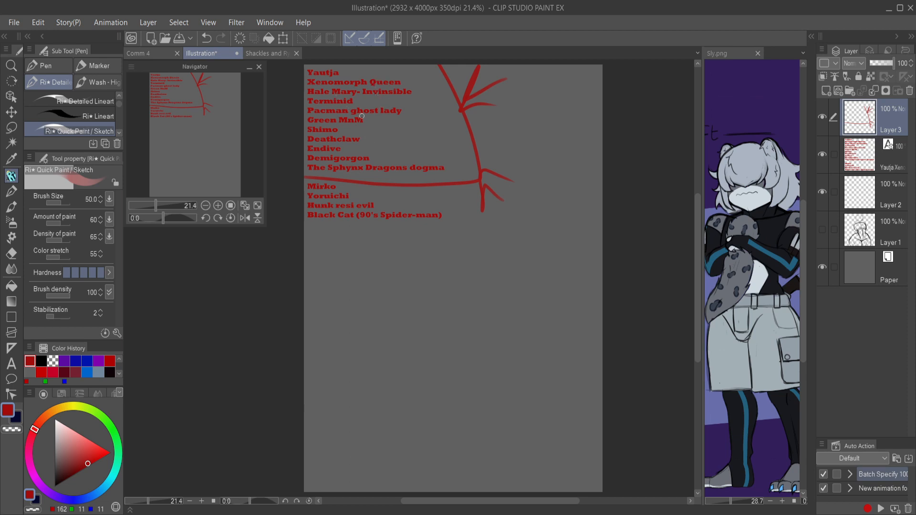
{"action": "mouse_move", "coordinate": [370, 121]}
{"action": "left_mouse_down"}
{"action": "mouse_move", "coordinate": [451, 118]}
{"action": "mouse_move", "coordinate": [416, 119]}
{"action": "mouse_move", "coordinate": [389, 142]}
{"action": "mouse_move", "coordinate": [399, 80]}
{"action": "left_mouse_up"}
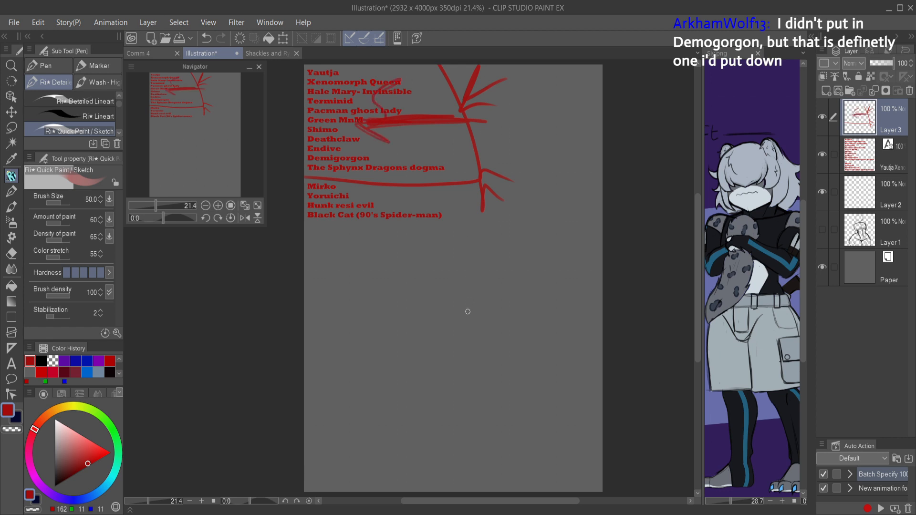
Step: Undo all the red annotation strokes around the name list
{"action": "key", "text": "ctrl+z"}
{"action": "key", "text": "ctrl+z"}
{"action": "key", "text": "ctrl+z"}
{"action": "key", "text": "ctrl+z"}
{"action": "key", "text": "ctrl+z"}
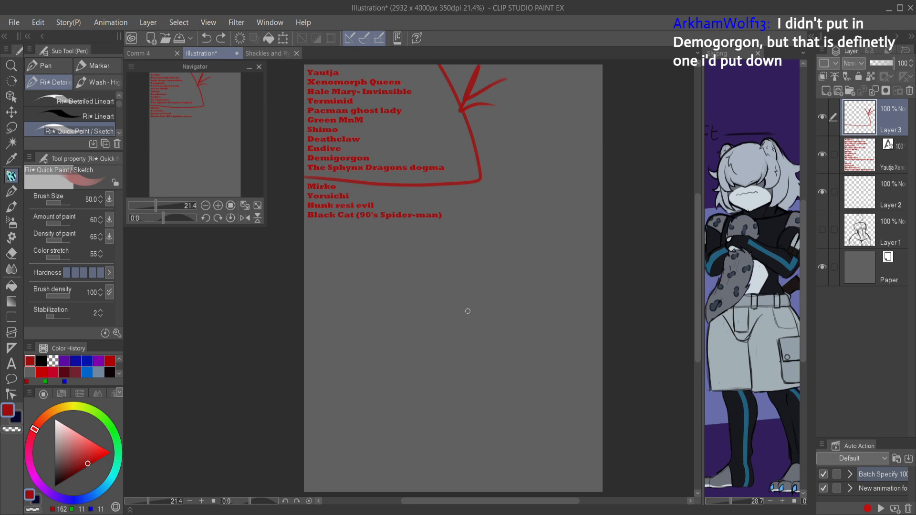
{"action": "mouse_move", "coordinate": [458, 214]}
{"action": "left_mouse_down"}
{"action": "mouse_move", "coordinate": [355, 145]}
{"action": "mouse_move", "coordinate": [286, 235]}
{"action": "mouse_move", "coordinate": [349, 299]}
{"action": "left_mouse_up"}
{"action": "key", "text": "ctrl+z"}
{"action": "key", "text": "ctrl+z"}
{"action": "key", "text": "ctrl+z"}
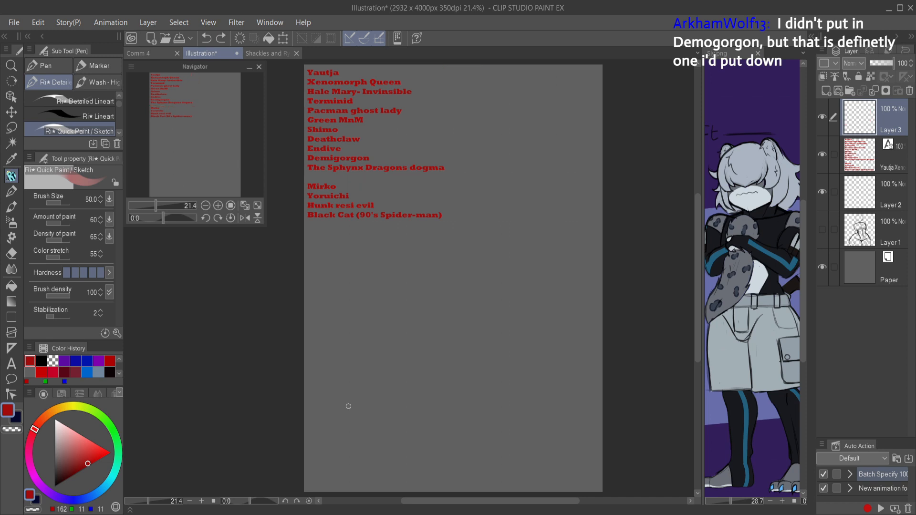
Step: Lasso the four names from Mirko to Black Cat and make the text layer active
{"action": "key", "text": "m"}
{"action": "mouse_move", "coordinate": [298, 179]}
{"action": "left_mouse_down"}
{"action": "mouse_move", "coordinate": [362, 179]}
{"action": "mouse_move", "coordinate": [443, 278]}
{"action": "left_mouse_up"}
{"action": "left_click", "coordinate": [868, 159]}
Step: Try to copy and cut the four lassoed names from the text layer
{"action": "key", "text": "ctrl+c"}
{"action": "key", "text": "ctrl+v"}
{"action": "key", "text": "ctrl+z"}
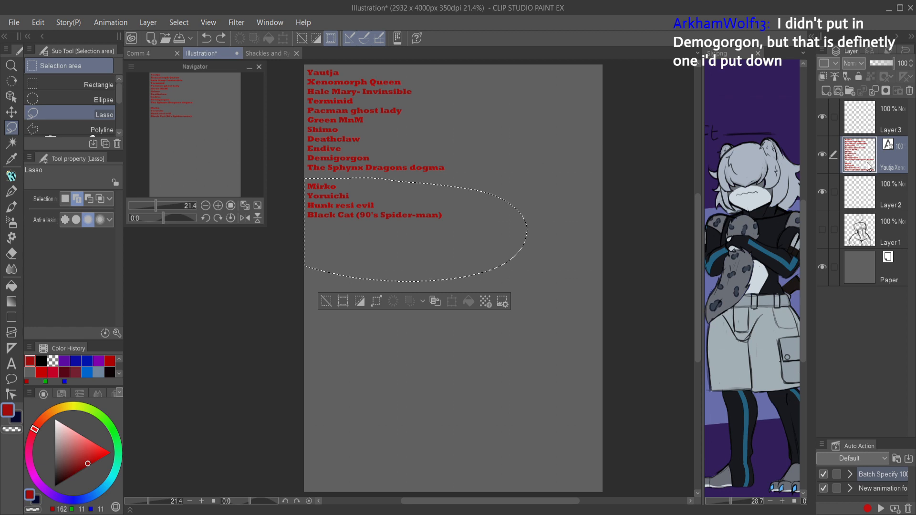
{"action": "key", "text": "ctrl+x"}
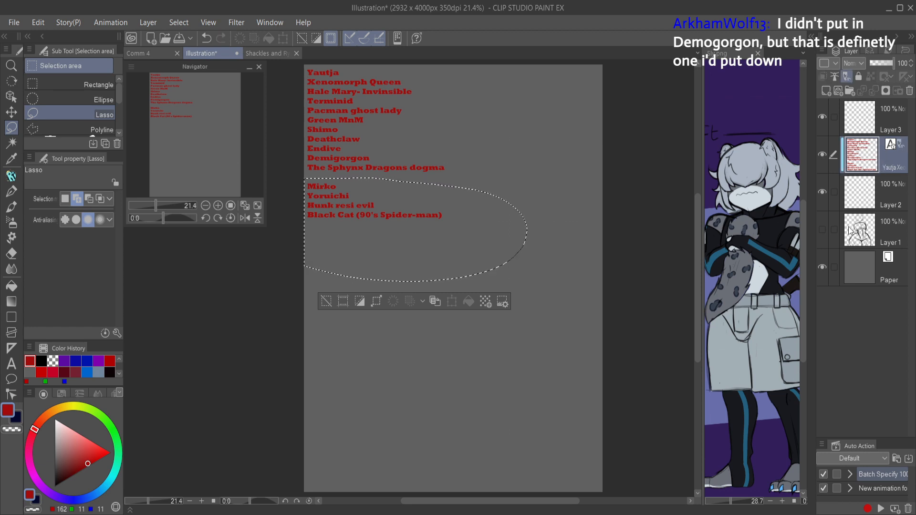
{"action": "key", "text": "ctrl+d"}
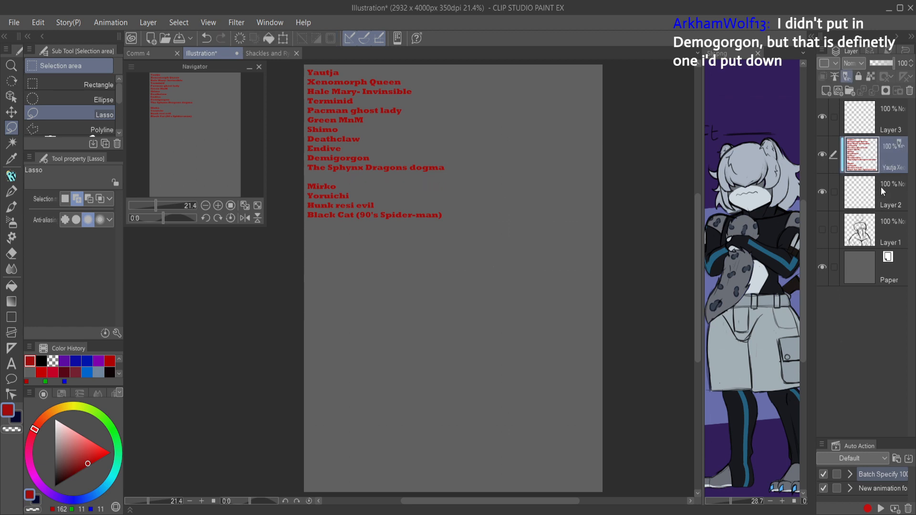
{"action": "key", "text": "ctrl+z"}
{"action": "key", "text": "ctrl+z"}
Step: Rasterize the text layer, delete the four lassoed names, and save the illustration as Hear me out Sheet
{"action": "right_click", "coordinate": [892, 169]}
{"action": "left_click", "coordinate": [830, 365]}
{"action": "key", "text": "Delete"}
{"action": "key", "text": "ctrl+d"}
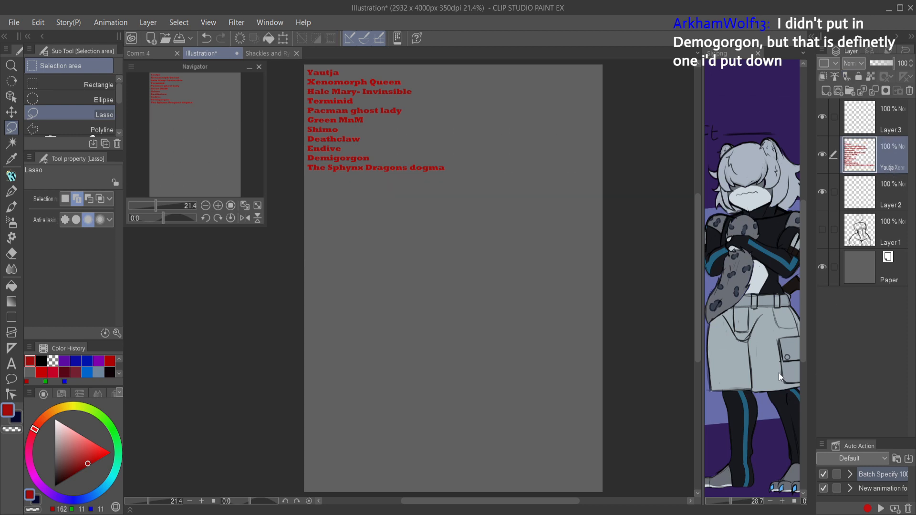
{"action": "key", "text": "alt+Tab"}
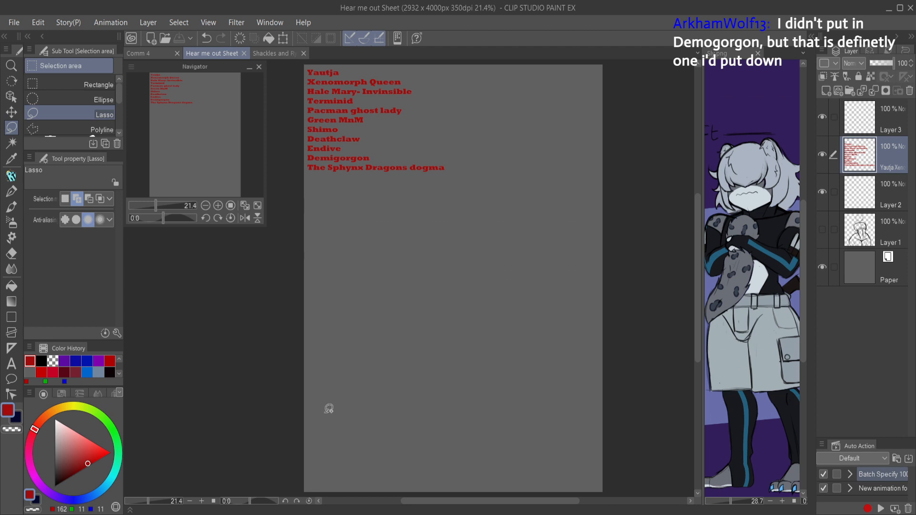
Step: Handwrite "Tiffiny" in red with the Quick Paint / Sketch brush directly below the last name in the list
{"action": "key", "text": "p"}
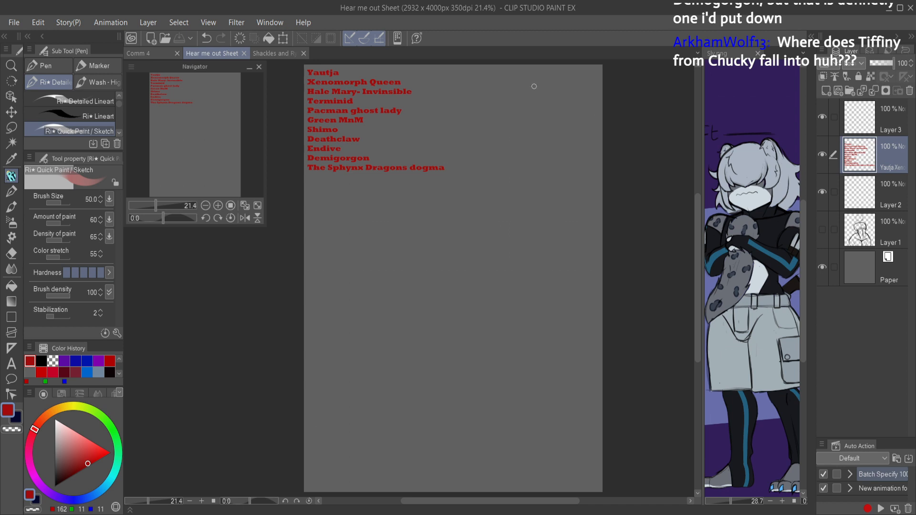
{"action": "scroll", "coordinate": [330, 172], "scroll_direction": "up", "scroll_amount": 5}
{"action": "mouse_move", "coordinate": [333, 233]}
{"action": "left_mouse_down"}
{"action": "mouse_move", "coordinate": [470, 337]}
{"action": "mouse_move", "coordinate": [450, 348]}
{"action": "left_mouse_up"}
{"action": "scroll", "coordinate": [467, 310], "scroll_direction": "up", "scroll_amount": 3}
{"action": "mouse_move", "coordinate": [323, 276]}
{"action": "left_mouse_down"}
{"action": "mouse_move", "coordinate": [312, 280]}
{"action": "mouse_move", "coordinate": [379, 278]}
{"action": "mouse_move", "coordinate": [311, 280]}
{"action": "mouse_move", "coordinate": [348, 332]}
{"action": "mouse_move", "coordinate": [382, 317]}
{"action": "mouse_move", "coordinate": [382, 331]}
{"action": "left_mouse_up"}
{"action": "key", "text": "ctrl+z"}
{"action": "mouse_move", "coordinate": [417, 288]}
{"action": "left_mouse_down"}
{"action": "mouse_move", "coordinate": [400, 330]}
{"action": "mouse_move", "coordinate": [416, 308]}
{"action": "mouse_move", "coordinate": [420, 321]}
{"action": "mouse_move", "coordinate": [459, 328]}
{"action": "mouse_move", "coordinate": [497, 324]}
{"action": "left_mouse_up"}
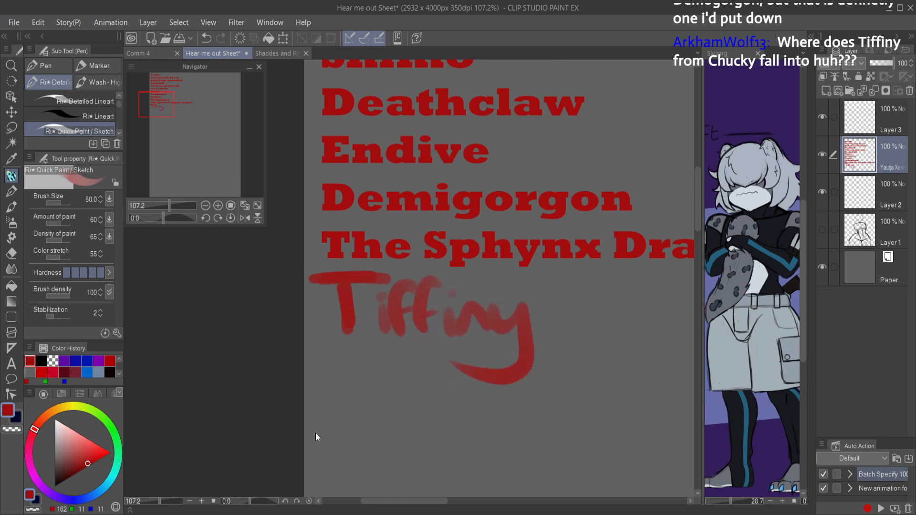
{"action": "scroll", "coordinate": [525, 378], "scroll_direction": "down", "scroll_amount": 5}
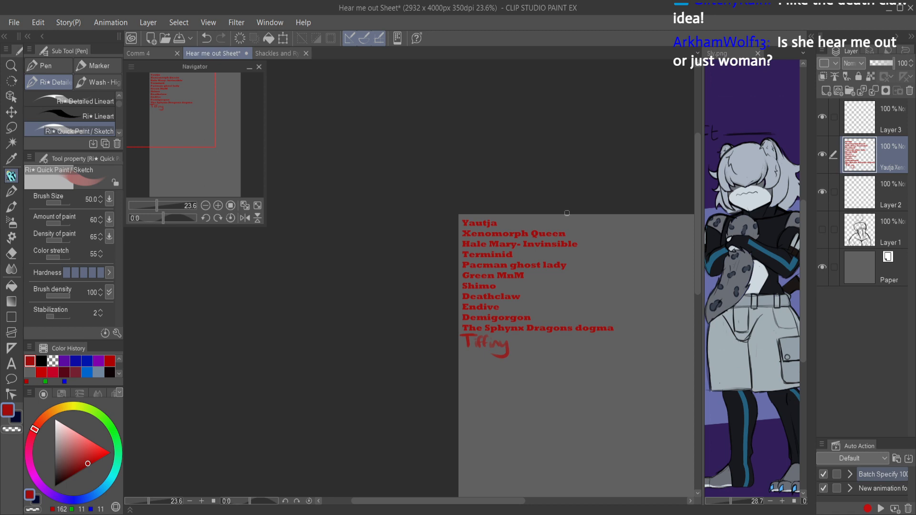
{"action": "mouse_move", "coordinate": [603, 270]}
{"action": "left_mouse_down"}
{"action": "mouse_move", "coordinate": [472, 219]}
{"action": "mouse_move", "coordinate": [466, 142]}
{"action": "left_mouse_up"}
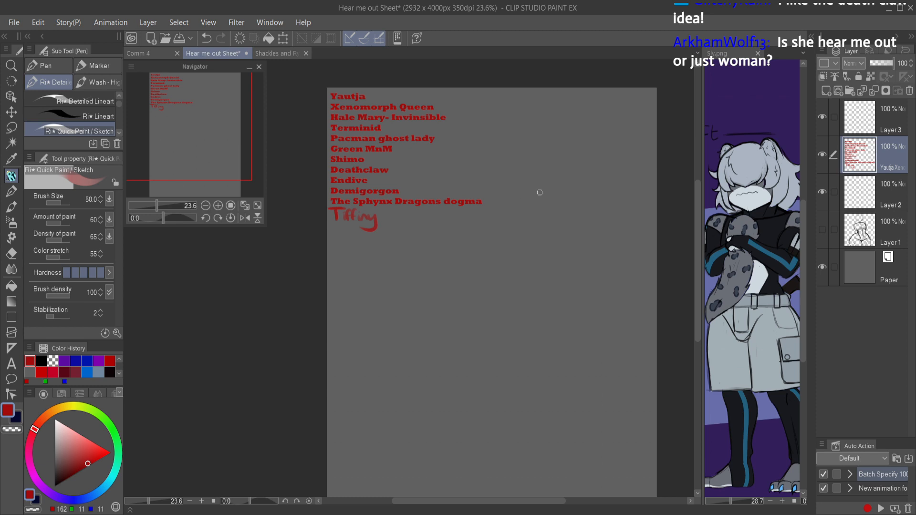
Step: Show Layer 1 briefly to examine its sketch, and hide it again
{"action": "left_click", "coordinate": [857, 126]}
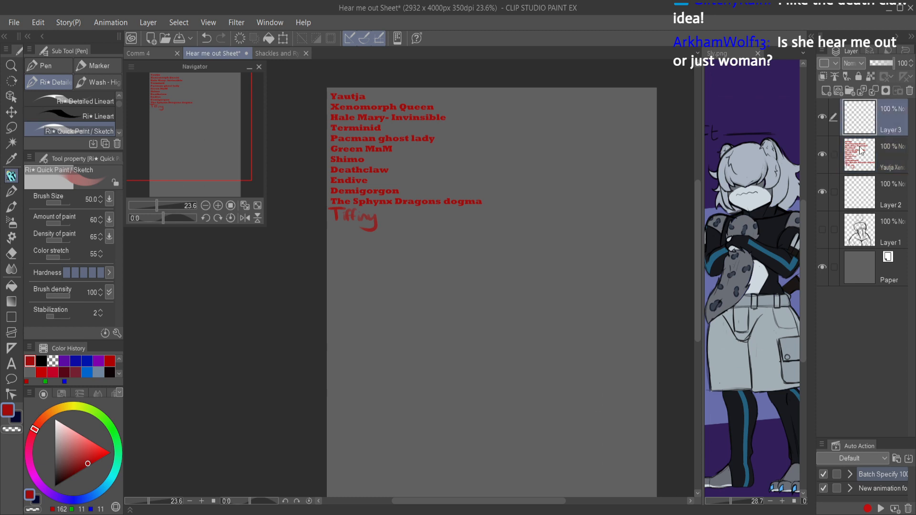
{"action": "left_click", "coordinate": [868, 194]}
{"action": "left_click", "coordinate": [839, 234]}
{"action": "left_click", "coordinate": [822, 229]}
{"action": "mouse_move", "coordinate": [620, 324]}
{"action": "left_mouse_down"}
{"action": "mouse_move", "coordinate": [593, 241]}
{"action": "mouse_move", "coordinate": [512, 298]}
{"action": "left_mouse_up"}
{"action": "left_click", "coordinate": [512, 298]}
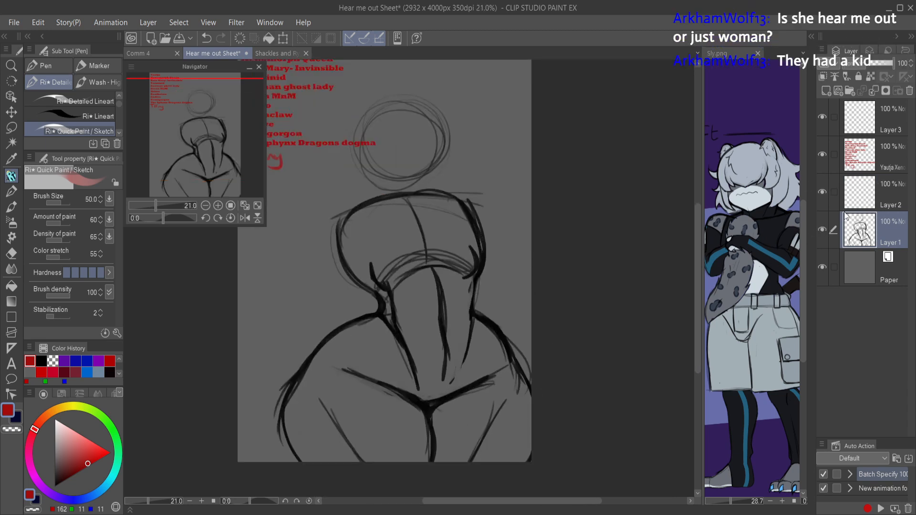
{"action": "left_click", "coordinate": [822, 229]}
Step: Move the name-list layer below Layer 2 and delete the empty Layer 3
{"action": "left_click", "coordinate": [864, 204]}
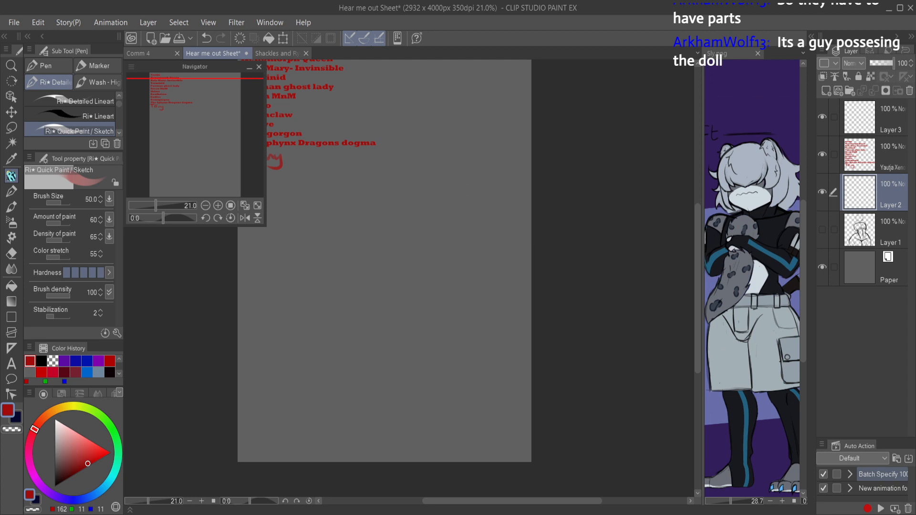
{"action": "left_click_drag", "start_coordinate": [869, 164], "coordinate": [869, 213]}
{"action": "left_click", "coordinate": [871, 157]}
{"action": "left_click", "coordinate": [871, 125]}
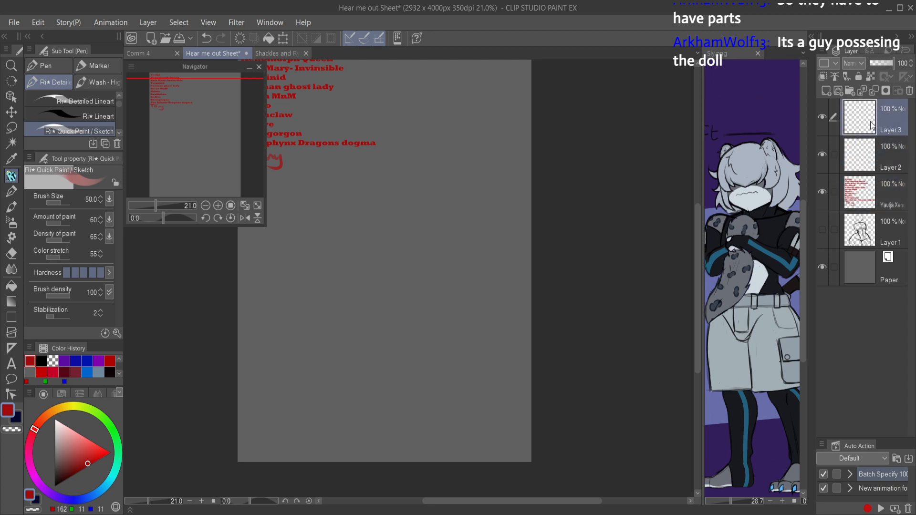
{"action": "left_click", "coordinate": [909, 91]}
Step: Try locking the name-list layer and lowering its opacity
{"action": "left_click", "coordinate": [859, 150]}
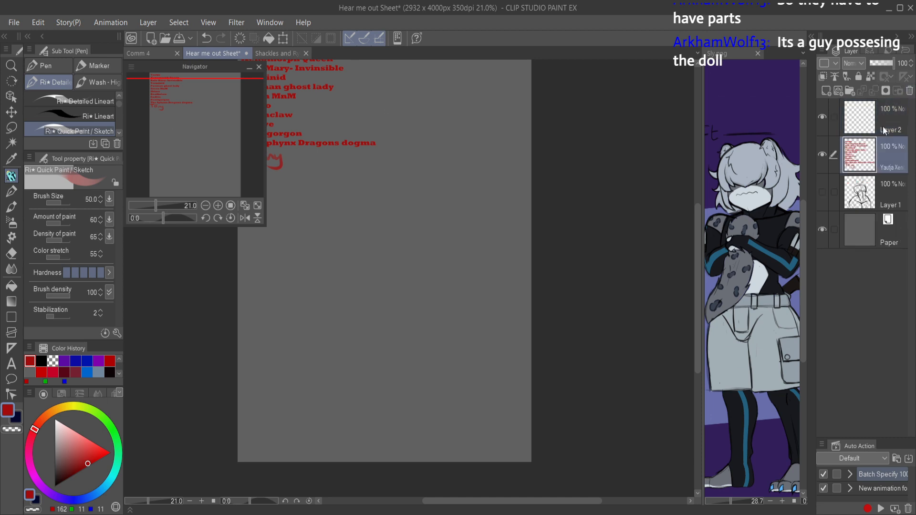
{"action": "left_click", "coordinate": [869, 75]}
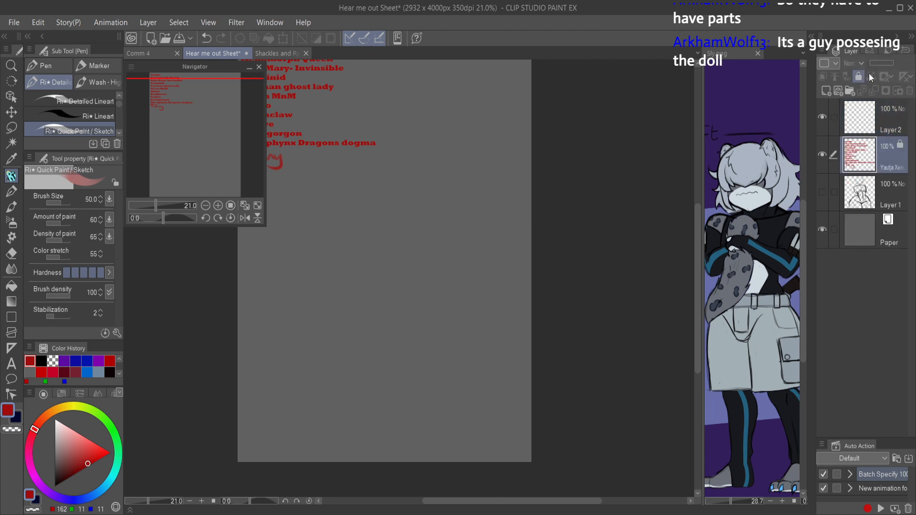
{"action": "left_click", "coordinate": [866, 116]}
{"action": "left_click_drag", "start_coordinate": [429, 288], "coordinate": [501, 301]}
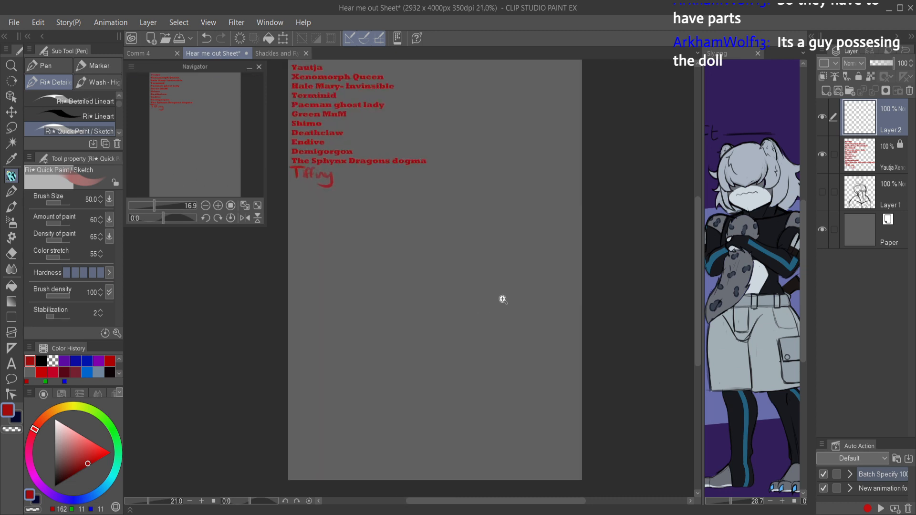
{"action": "left_click", "coordinate": [853, 153]}
{"action": "left_click", "coordinate": [858, 77]}
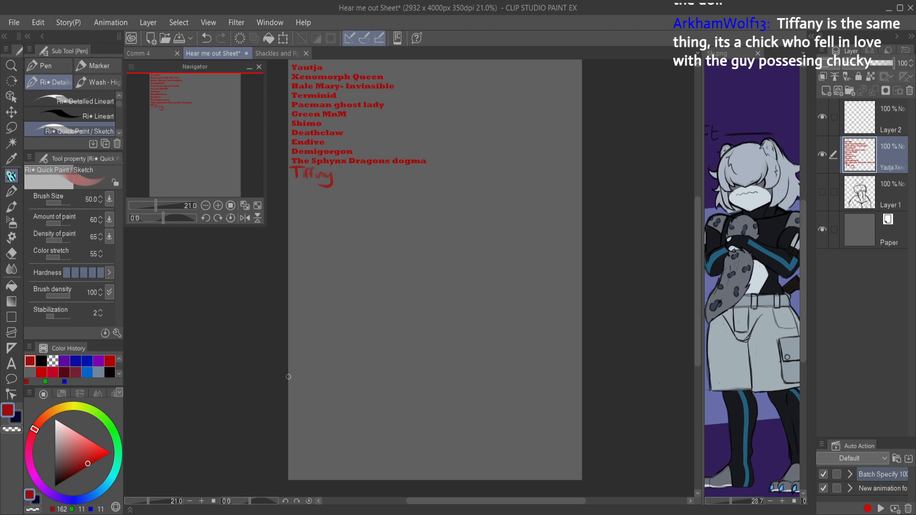
{"action": "left_click", "coordinate": [876, 64]}
{"action": "key", "text": "ctrl+z"}
Step: Hide the name-list layer and make Layer 2 the active layer
{"action": "left_click", "coordinate": [821, 154]}
{"action": "left_click", "coordinate": [878, 119]}
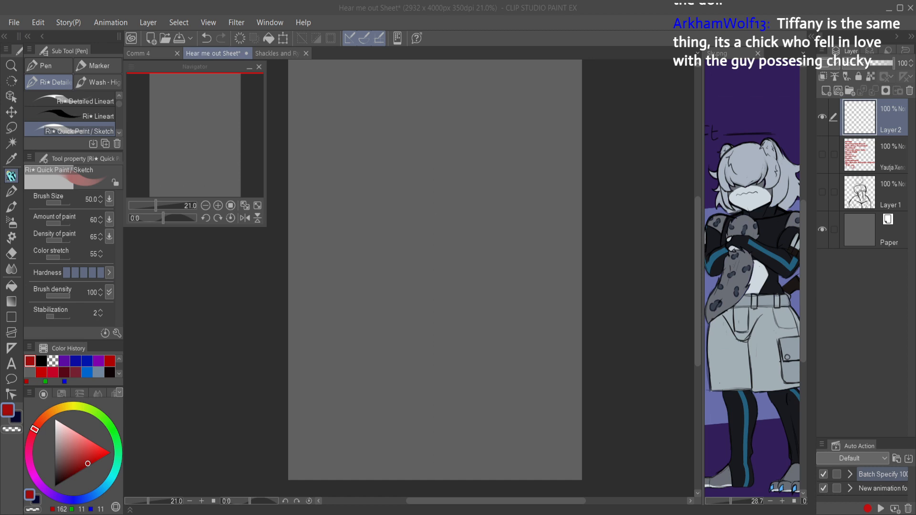
{"action": "left_click", "coordinate": [632, 454]}
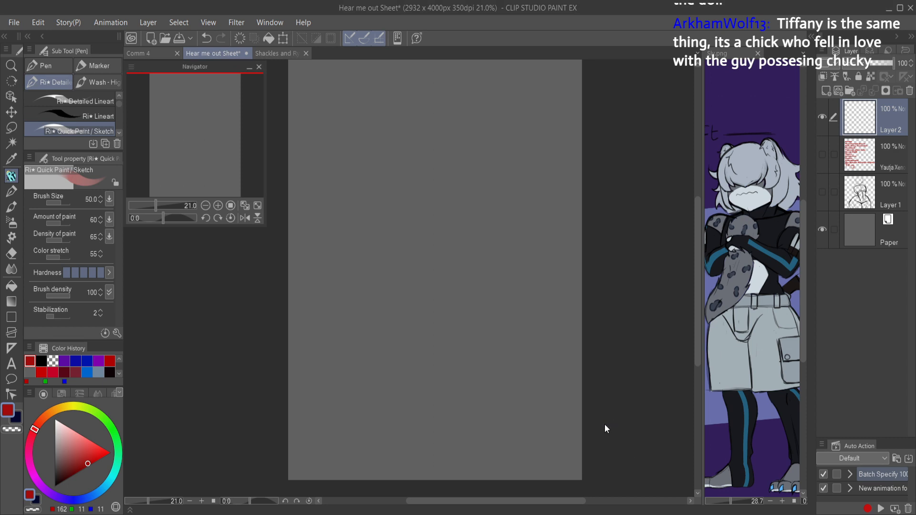
Step: Try pasting the clipboard content above Layer 2, and undo the paste
{"action": "key", "text": "ctrl+v"}
{"action": "key", "text": "alt+Tab"}
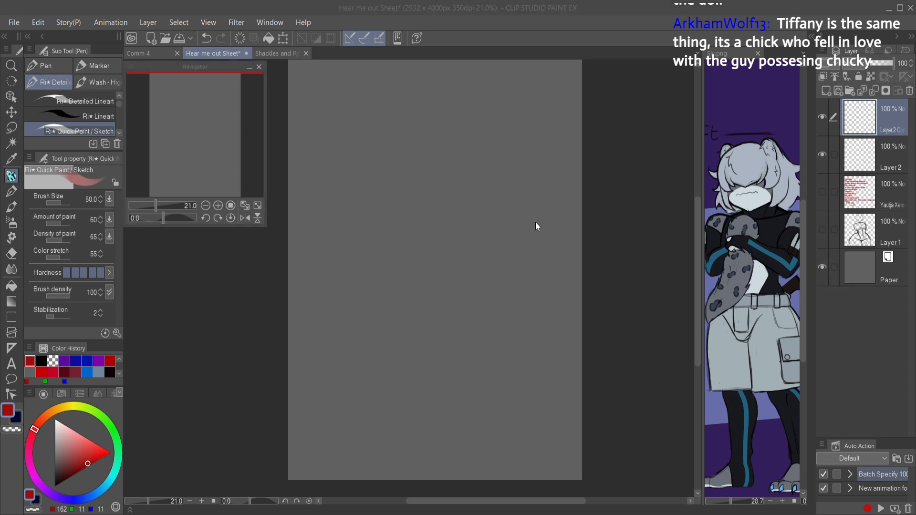
{"action": "left_click", "coordinate": [486, 201]}
{"action": "key", "text": "ctrl+z"}
{"action": "key", "text": "ctrl+z"}
{"action": "key", "text": "ctrl+z"}
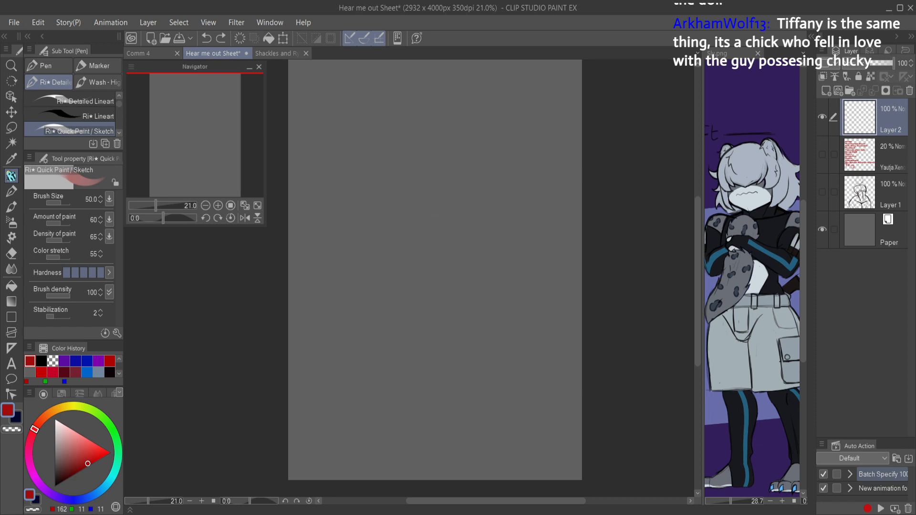
Step: Paste the copied Predator picture as a new layer and scale it to 399% with its aspect ratio kept
{"action": "key", "text": "alt+Tab"}
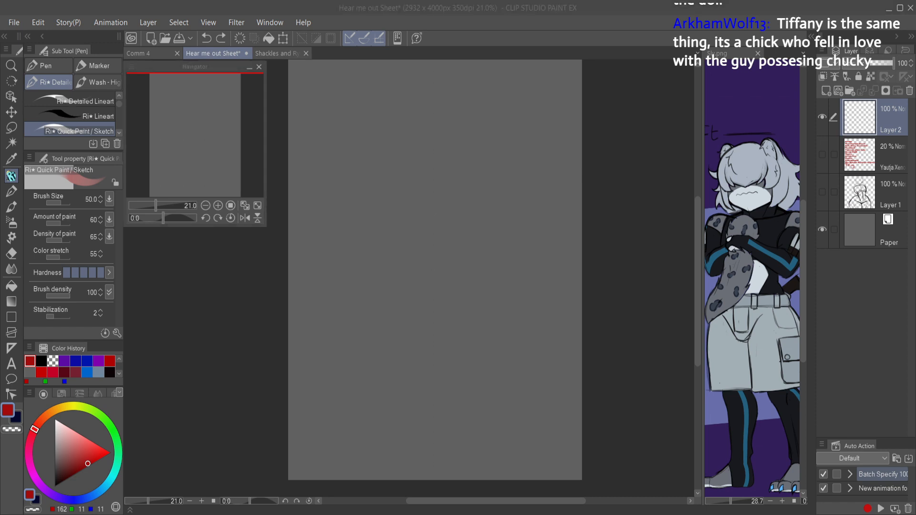
{"action": "left_click", "coordinate": [401, 288]}
{"action": "key", "text": "ctrl+v"}
{"action": "key", "text": "ctrl+t"}
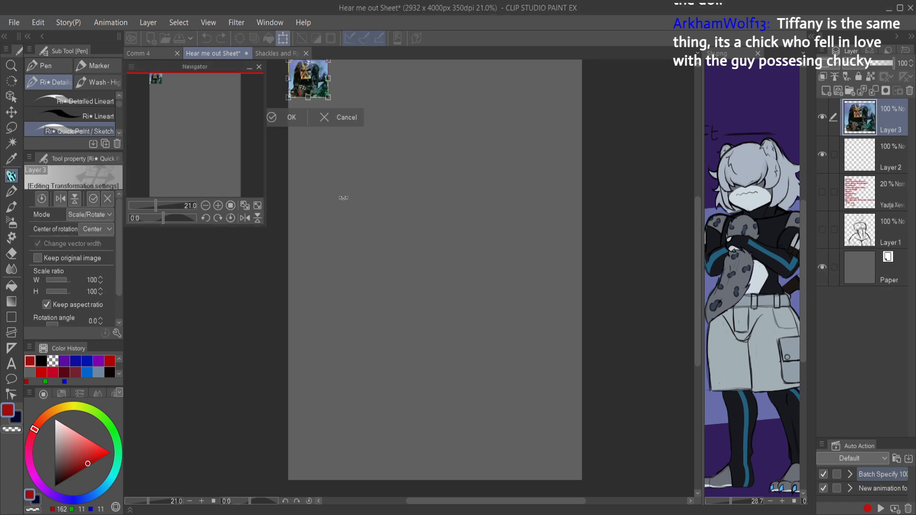
{"action": "left_click_drag", "start_coordinate": [328, 98], "coordinate": [447, 321]}
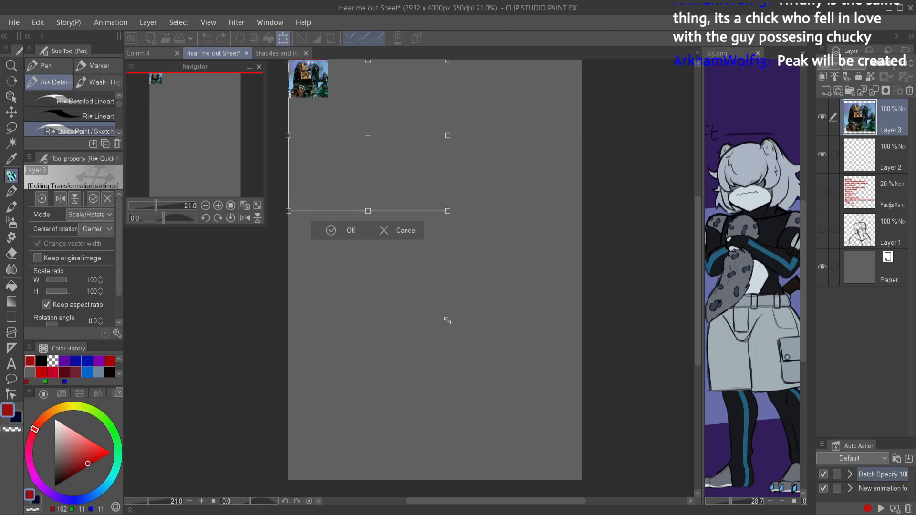
{"action": "left_click", "coordinate": [325, 231]}
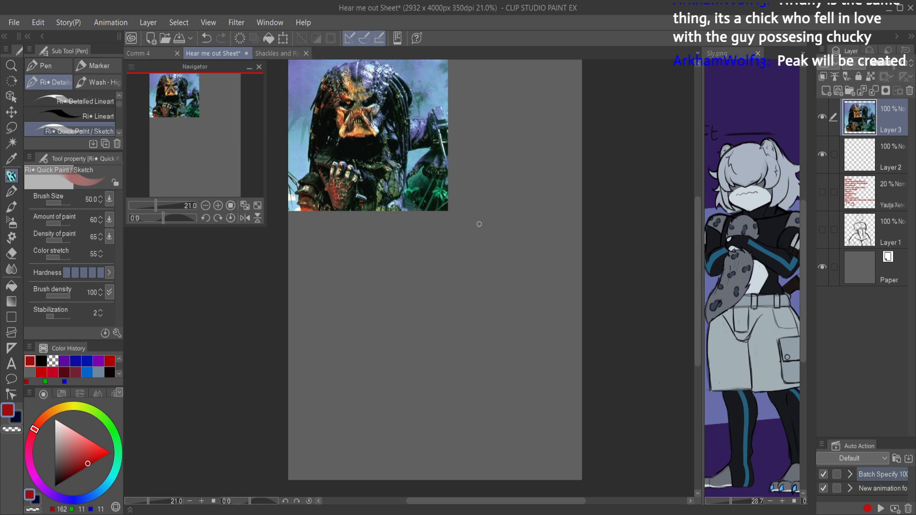
Step: Move the Predator picture layer below Layer 2 and set its opacity to 44%
{"action": "left_click_drag", "start_coordinate": [863, 130], "coordinate": [861, 174]}
{"action": "left_click", "coordinate": [863, 120]}
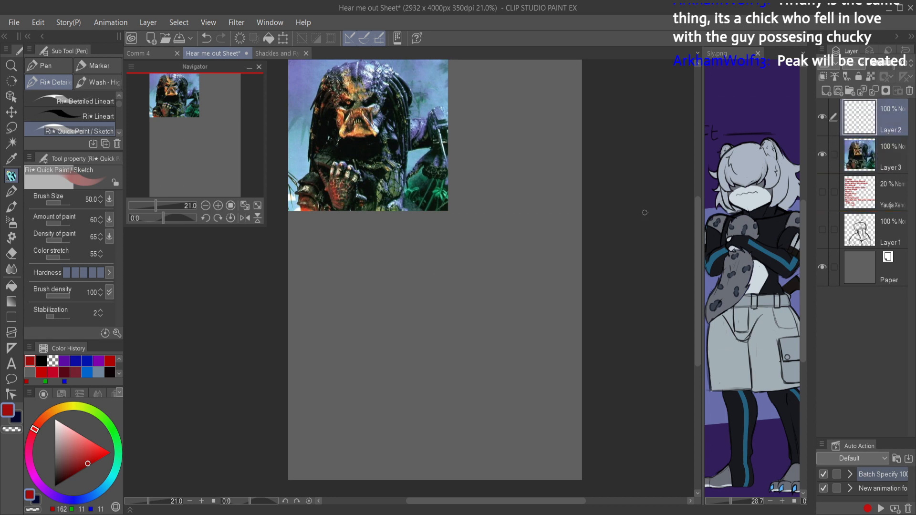
{"action": "left_click", "coordinate": [877, 145]}
{"action": "left_click_drag", "start_coordinate": [887, 65], "coordinate": [877, 71]}
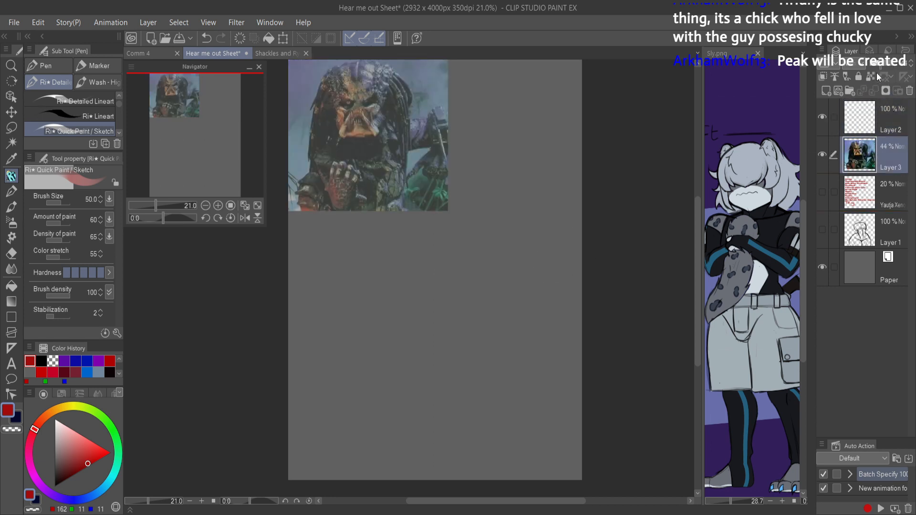
Step: Make Layer 2 active and sketch a red construction circle below the Predator picture
{"action": "left_click", "coordinate": [857, 118]}
{"action": "scroll", "coordinate": [496, 281], "scroll_direction": "up", "scroll_amount": 1}
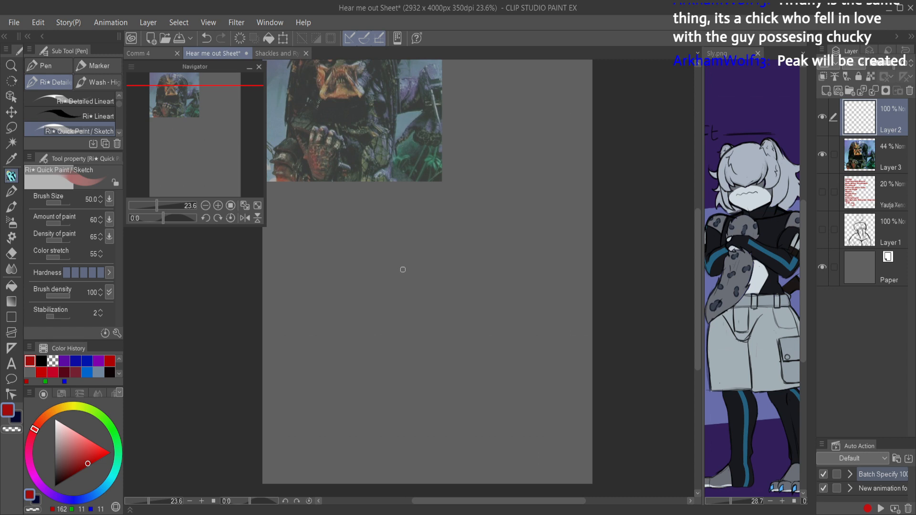
{"action": "mouse_move", "coordinate": [430, 185]}
{"action": "left_mouse_down"}
{"action": "mouse_move", "coordinate": [451, 187]}
{"action": "mouse_move", "coordinate": [432, 215]}
{"action": "mouse_move", "coordinate": [434, 231]}
{"action": "left_mouse_up"}
{"action": "scroll", "coordinate": [451, 186], "scroll_direction": "down", "scroll_amount": 2}
{"action": "scroll", "coordinate": [436, 208], "scroll_direction": "up", "scroll_amount": 2}
{"action": "scroll", "coordinate": [433, 230], "scroll_direction": "down", "scroll_amount": 2}
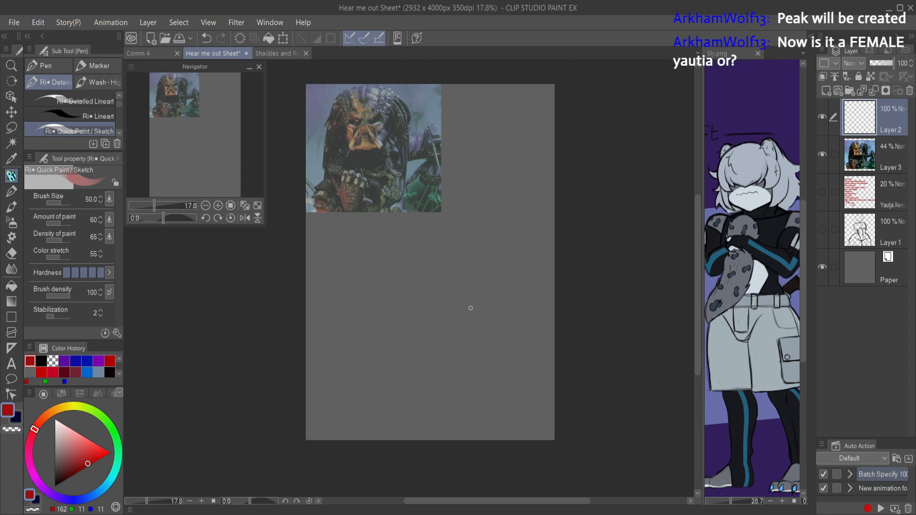
{"action": "mouse_move", "coordinate": [453, 269]}
{"action": "left_mouse_down"}
{"action": "mouse_move", "coordinate": [450, 250]}
{"action": "mouse_move", "coordinate": [453, 301]}
{"action": "mouse_move", "coordinate": [508, 266]}
{"action": "mouse_move", "coordinate": [440, 262]}
{"action": "left_mouse_up"}
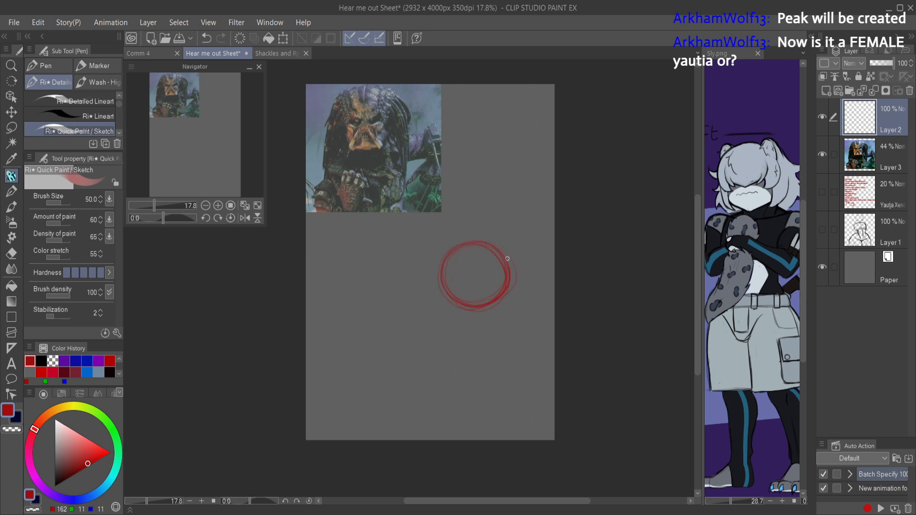
{"action": "left_click_drag", "start_coordinate": [452, 249], "coordinate": [467, 316]}
Step: Try sketching bent, mandible-like limbs and connecting contours around the circle, and clear Layer 2
{"action": "left_click_drag", "start_coordinate": [440, 274], "coordinate": [499, 256]}
{"action": "mouse_move", "coordinate": [437, 275]}
{"action": "left_mouse_down"}
{"action": "mouse_move", "coordinate": [423, 261]}
{"action": "mouse_move", "coordinate": [431, 275]}
{"action": "mouse_move", "coordinate": [410, 274]}
{"action": "left_mouse_up"}
{"action": "key", "text": "ctrl+z"}
{"action": "mouse_move", "coordinate": [449, 298]}
{"action": "left_mouse_down"}
{"action": "mouse_move", "coordinate": [437, 317]}
{"action": "mouse_move", "coordinate": [413, 320]}
{"action": "left_mouse_up"}
{"action": "mouse_move", "coordinate": [488, 258]}
{"action": "left_mouse_down"}
{"action": "mouse_move", "coordinate": [479, 266]}
{"action": "mouse_move", "coordinate": [485, 230]}
{"action": "left_mouse_up"}
{"action": "mouse_move", "coordinate": [485, 285]}
{"action": "left_mouse_down"}
{"action": "mouse_move", "coordinate": [504, 306]}
{"action": "mouse_move", "coordinate": [518, 289]}
{"action": "left_mouse_up"}
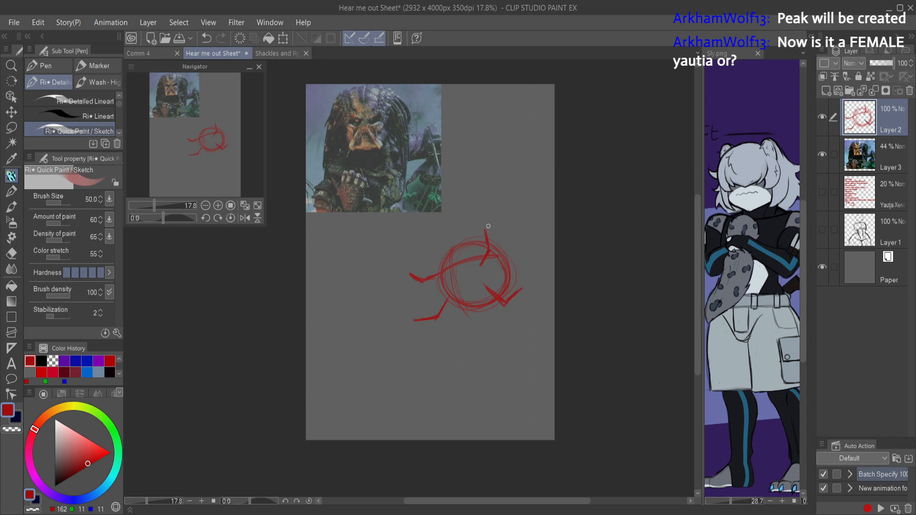
{"action": "left_click_drag", "start_coordinate": [489, 246], "coordinate": [526, 285]}
{"action": "mouse_move", "coordinate": [413, 281]}
{"action": "left_mouse_down"}
{"action": "mouse_move", "coordinate": [414, 322]}
{"action": "mouse_move", "coordinate": [456, 321]}
{"action": "mouse_move", "coordinate": [465, 311]}
{"action": "mouse_move", "coordinate": [452, 313]}
{"action": "mouse_move", "coordinate": [440, 291]}
{"action": "mouse_move", "coordinate": [455, 313]}
{"action": "mouse_move", "coordinate": [482, 303]}
{"action": "mouse_move", "coordinate": [480, 291]}
{"action": "mouse_move", "coordinate": [443, 294]}
{"action": "mouse_move", "coordinate": [441, 251]}
{"action": "mouse_move", "coordinate": [437, 274]}
{"action": "mouse_move", "coordinate": [465, 236]}
{"action": "mouse_move", "coordinate": [435, 260]}
{"action": "mouse_move", "coordinate": [481, 230]}
{"action": "left_mouse_up"}
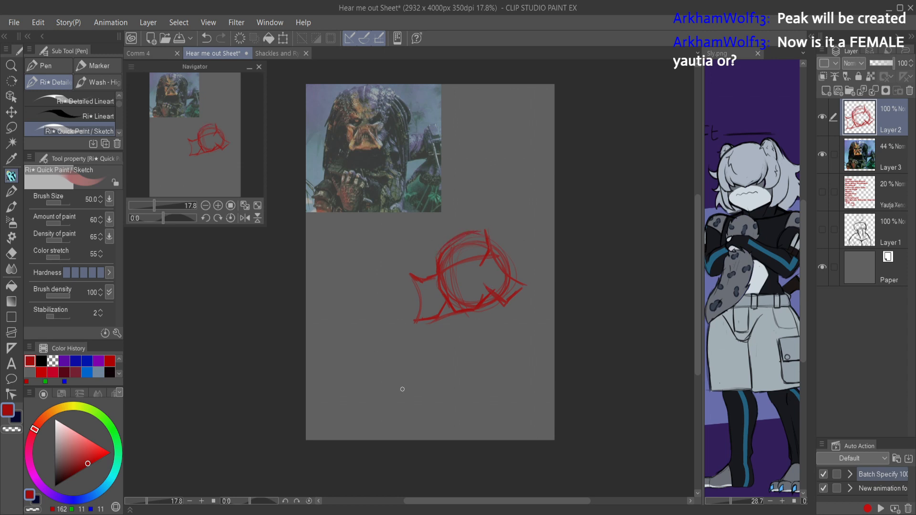
{"action": "key", "text": "Delete"}
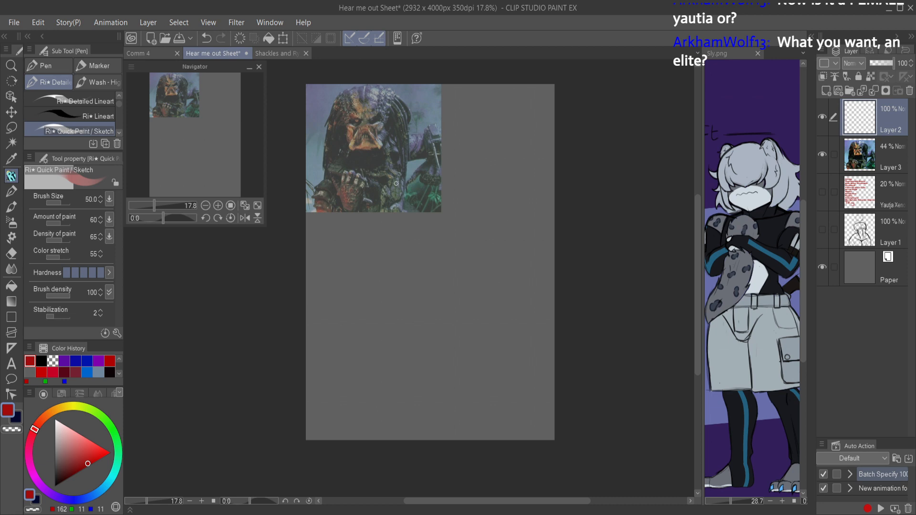
Step: Try sketching a head circle over the picture's lower-right corner with a broad torso beneath it, and undo the strokes
{"action": "mouse_move", "coordinate": [409, 174]}
{"action": "left_mouse_down"}
{"action": "mouse_move", "coordinate": [459, 177]}
{"action": "mouse_move", "coordinate": [430, 213]}
{"action": "mouse_move", "coordinate": [405, 198]}
{"action": "mouse_move", "coordinate": [405, 170]}
{"action": "left_mouse_up"}
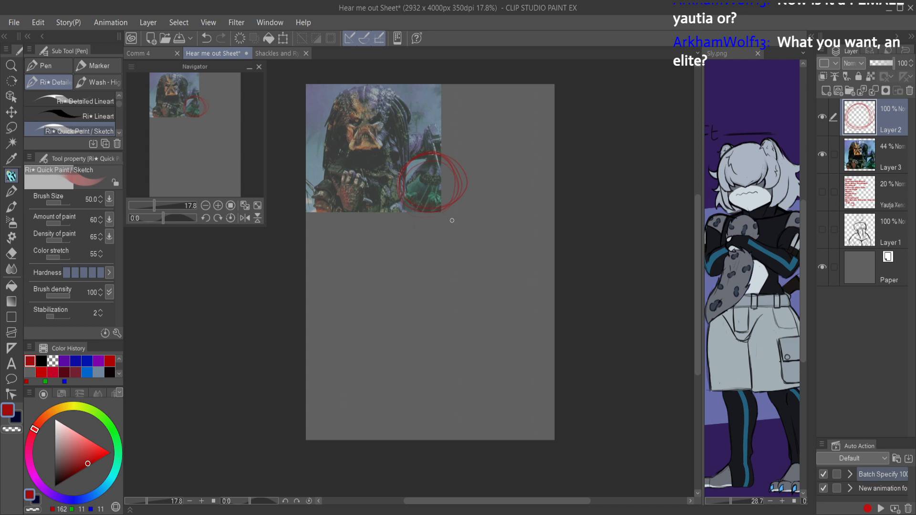
{"action": "mouse_move", "coordinate": [438, 210]}
{"action": "left_mouse_down"}
{"action": "mouse_move", "coordinate": [482, 230]}
{"action": "mouse_move", "coordinate": [407, 234]}
{"action": "mouse_move", "coordinate": [494, 230]}
{"action": "left_mouse_up"}
{"action": "left_click_drag", "start_coordinate": [387, 245], "coordinate": [507, 231]}
{"action": "mouse_move", "coordinate": [384, 240]}
{"action": "left_mouse_down"}
{"action": "mouse_move", "coordinate": [464, 225]}
{"action": "mouse_move", "coordinate": [511, 230]}
{"action": "mouse_move", "coordinate": [380, 307]}
{"action": "mouse_move", "coordinate": [387, 325]}
{"action": "left_mouse_up"}
{"action": "left_click_drag", "start_coordinate": [497, 231], "coordinate": [465, 307]}
{"action": "left_click_drag", "start_coordinate": [500, 256], "coordinate": [453, 315]}
{"action": "left_click_drag", "start_coordinate": [382, 319], "coordinate": [398, 365]}
{"action": "mouse_move", "coordinate": [473, 296]}
{"action": "left_mouse_down"}
{"action": "mouse_move", "coordinate": [463, 340]}
{"action": "mouse_move", "coordinate": [509, 350]}
{"action": "left_mouse_up"}
{"action": "key", "text": "ctrl+z"}
{"action": "key", "text": "ctrl+z"}
{"action": "key", "text": "ctrl+z"}
{"action": "key", "text": "ctrl+z"}
{"action": "key", "text": "ctrl+z"}
{"action": "key", "text": "ctrl+z"}
{"action": "key", "text": "ctrl+z"}
{"action": "key", "text": "ctrl+z"}
{"action": "key", "text": "ctrl+z"}
{"action": "key", "text": "ctrl+z"}
{"action": "key", "text": "ctrl+z"}
{"action": "key", "text": "ctrl+z"}
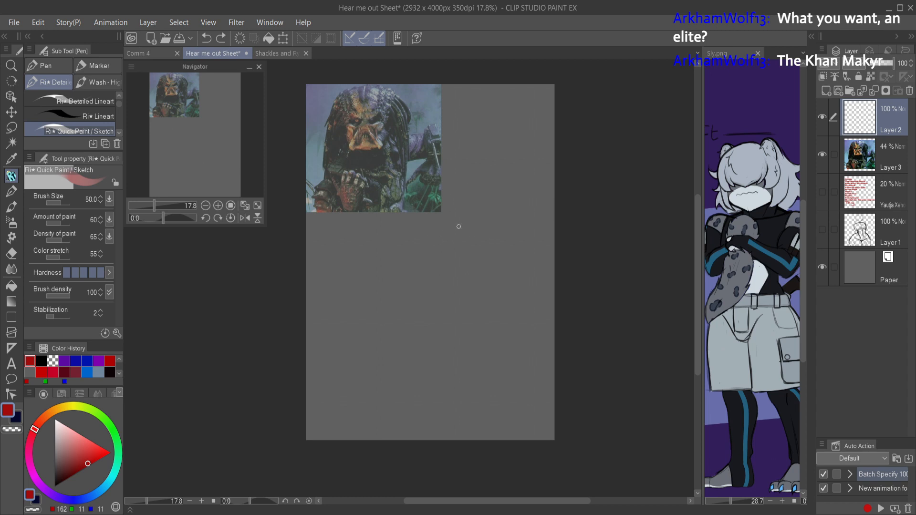
Step: Sketch a head circle, a curved spine line and an arched ribcage in the lower half of the page
{"action": "mouse_move", "coordinate": [440, 260]}
{"action": "left_mouse_down"}
{"action": "mouse_move", "coordinate": [434, 232]}
{"action": "mouse_move", "coordinate": [489, 234]}
{"action": "mouse_move", "coordinate": [477, 265]}
{"action": "mouse_move", "coordinate": [442, 260]}
{"action": "mouse_move", "coordinate": [430, 241]}
{"action": "left_mouse_up"}
{"action": "mouse_move", "coordinate": [476, 269]}
{"action": "left_mouse_down"}
{"action": "mouse_move", "coordinate": [450, 350]}
{"action": "mouse_move", "coordinate": [466, 325]}
{"action": "mouse_move", "coordinate": [439, 426]}
{"action": "left_mouse_up"}
{"action": "left_click_drag", "start_coordinate": [472, 290], "coordinate": [516, 291]}
{"action": "left_click_drag", "start_coordinate": [436, 308], "coordinate": [530, 293]}
{"action": "mouse_move", "coordinate": [530, 293]}
{"action": "left_mouse_down"}
{"action": "mouse_move", "coordinate": [462, 296]}
{"action": "mouse_move", "coordinate": [477, 297]}
{"action": "mouse_move", "coordinate": [420, 341]}
{"action": "mouse_move", "coordinate": [447, 300]}
{"action": "mouse_move", "coordinate": [423, 357]}
{"action": "left_mouse_up"}
{"action": "left_click_drag", "start_coordinate": [432, 307], "coordinate": [431, 373]}
{"action": "mouse_move", "coordinate": [440, 334]}
{"action": "left_mouse_down"}
{"action": "mouse_move", "coordinate": [435, 358]}
{"action": "mouse_move", "coordinate": [469, 343]}
{"action": "left_mouse_up"}
{"action": "left_click_drag", "start_coordinate": [458, 335], "coordinate": [493, 363]}
{"action": "mouse_move", "coordinate": [529, 296]}
{"action": "left_mouse_down"}
{"action": "mouse_move", "coordinate": [506, 350]}
{"action": "mouse_move", "coordinate": [530, 302]}
{"action": "mouse_move", "coordinate": [512, 352]}
{"action": "mouse_move", "coordinate": [490, 357]}
{"action": "left_mouse_up"}
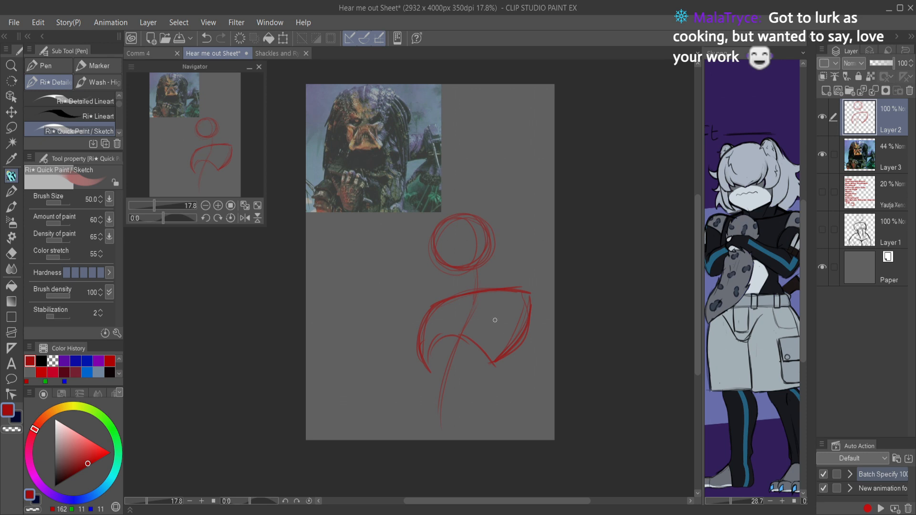
Step: Sketch the waist sides and both rounded shoulders onto the ribcage, and save the file
{"action": "left_click_drag", "start_coordinate": [492, 366], "coordinate": [489, 385]}
{"action": "left_click_drag", "start_coordinate": [428, 355], "coordinate": [429, 399]}
{"action": "left_click_drag", "start_coordinate": [427, 360], "coordinate": [429, 385]}
{"action": "mouse_move", "coordinate": [421, 337]}
{"action": "left_mouse_down"}
{"action": "mouse_move", "coordinate": [423, 360]}
{"action": "mouse_move", "coordinate": [444, 303]}
{"action": "mouse_move", "coordinate": [422, 354]}
{"action": "mouse_move", "coordinate": [460, 295]}
{"action": "mouse_move", "coordinate": [425, 322]}
{"action": "mouse_move", "coordinate": [495, 297]}
{"action": "mouse_move", "coordinate": [479, 288]}
{"action": "mouse_move", "coordinate": [459, 297]}
{"action": "mouse_move", "coordinate": [525, 299]}
{"action": "mouse_move", "coordinate": [511, 289]}
{"action": "mouse_move", "coordinate": [528, 311]}
{"action": "left_mouse_up"}
{"action": "left_click_drag", "start_coordinate": [514, 291], "coordinate": [509, 352]}
{"action": "mouse_move", "coordinate": [424, 294]}
{"action": "left_mouse_down"}
{"action": "mouse_move", "coordinate": [411, 325]}
{"action": "mouse_move", "coordinate": [447, 294]}
{"action": "mouse_move", "coordinate": [409, 320]}
{"action": "left_mouse_up"}
{"action": "left_click_drag", "start_coordinate": [450, 285], "coordinate": [415, 289]}
{"action": "mouse_move", "coordinate": [531, 281]}
{"action": "left_mouse_down"}
{"action": "mouse_move", "coordinate": [528, 316]}
{"action": "mouse_move", "coordinate": [512, 289]}
{"action": "mouse_move", "coordinate": [552, 292]}
{"action": "mouse_move", "coordinate": [525, 316]}
{"action": "mouse_move", "coordinate": [525, 278]}
{"action": "mouse_move", "coordinate": [547, 293]}
{"action": "mouse_move", "coordinate": [538, 311]}
{"action": "left_mouse_up"}
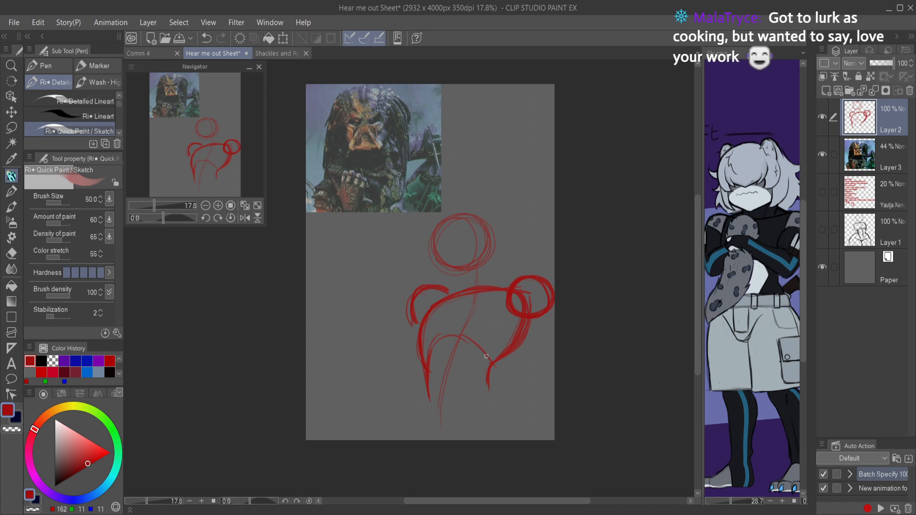
{"action": "key", "text": "ctrl+s"}
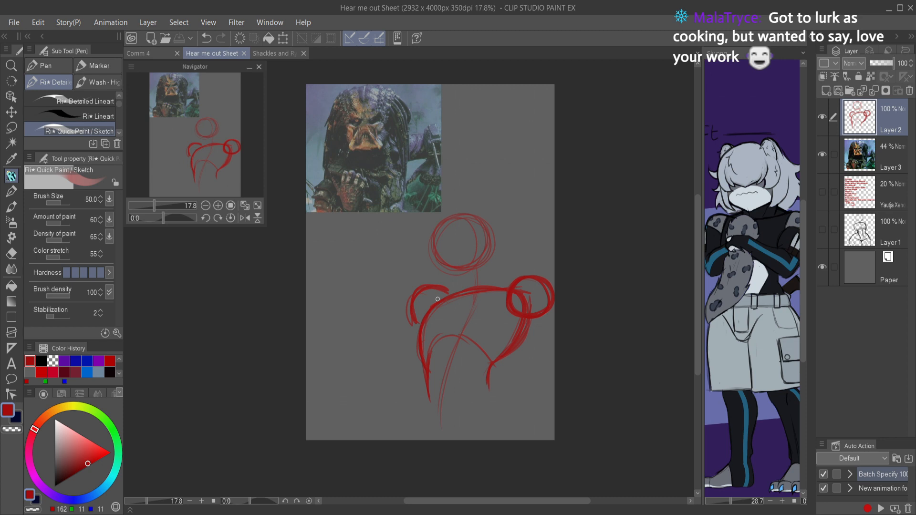
Step: Sketch the neck and collar lines joining the head to the shoulders, and undo the stray chest stroke
{"action": "scroll", "coordinate": [470, 272], "scroll_direction": "up", "scroll_amount": 3}
{"action": "mouse_move", "coordinate": [443, 267]}
{"action": "left_mouse_down"}
{"action": "mouse_move", "coordinate": [448, 292]}
{"action": "mouse_move", "coordinate": [439, 273]}
{"action": "mouse_move", "coordinate": [439, 298]}
{"action": "mouse_move", "coordinate": [444, 292]}
{"action": "mouse_move", "coordinate": [403, 297]}
{"action": "left_mouse_up"}
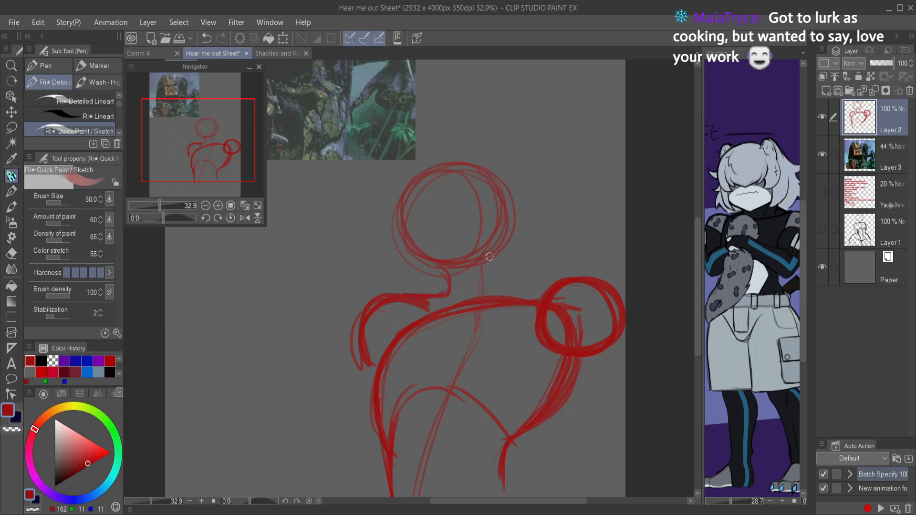
{"action": "mouse_move", "coordinate": [508, 231]}
{"action": "left_mouse_down"}
{"action": "mouse_move", "coordinate": [524, 277]}
{"action": "mouse_move", "coordinate": [566, 279]}
{"action": "mouse_move", "coordinate": [497, 269]}
{"action": "mouse_move", "coordinate": [505, 266]}
{"action": "mouse_move", "coordinate": [485, 295]}
{"action": "left_mouse_up"}
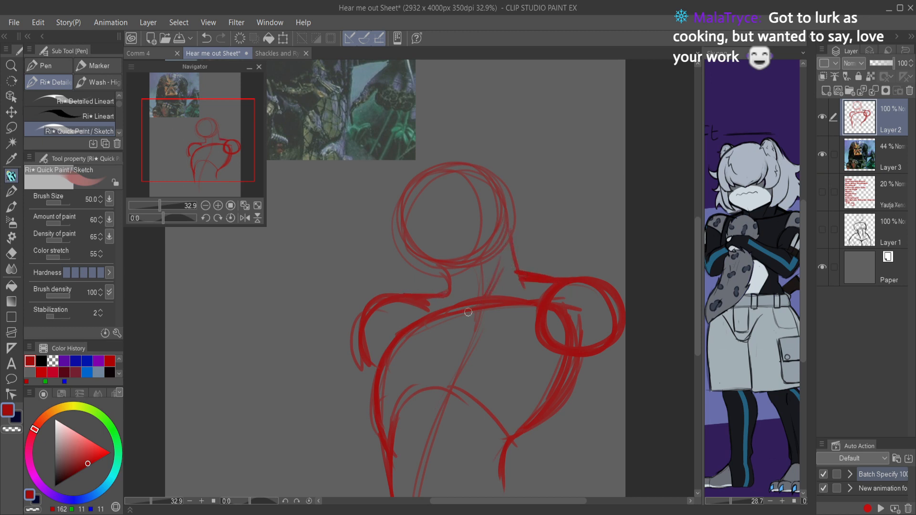
{"action": "mouse_move", "coordinate": [450, 271]}
{"action": "left_mouse_down"}
{"action": "mouse_move", "coordinate": [457, 300]}
{"action": "mouse_move", "coordinate": [499, 280]}
{"action": "mouse_move", "coordinate": [502, 267]}
{"action": "mouse_move", "coordinate": [488, 294]}
{"action": "left_mouse_up"}
{"action": "mouse_move", "coordinate": [406, 306]}
{"action": "left_mouse_down"}
{"action": "mouse_move", "coordinate": [463, 318]}
{"action": "mouse_move", "coordinate": [441, 318]}
{"action": "mouse_move", "coordinate": [502, 306]}
{"action": "mouse_move", "coordinate": [475, 318]}
{"action": "mouse_move", "coordinate": [508, 303]}
{"action": "mouse_move", "coordinate": [420, 307]}
{"action": "mouse_move", "coordinate": [448, 315]}
{"action": "left_mouse_up"}
{"action": "mouse_move", "coordinate": [557, 309]}
{"action": "left_mouse_down"}
{"action": "mouse_move", "coordinate": [528, 318]}
{"action": "mouse_move", "coordinate": [550, 315]}
{"action": "left_mouse_up"}
{"action": "mouse_move", "coordinate": [466, 313]}
{"action": "left_mouse_down"}
{"action": "mouse_move", "coordinate": [451, 357]}
{"action": "mouse_move", "coordinate": [454, 342]}
{"action": "left_mouse_up"}
{"action": "key", "text": "ctrl+z"}
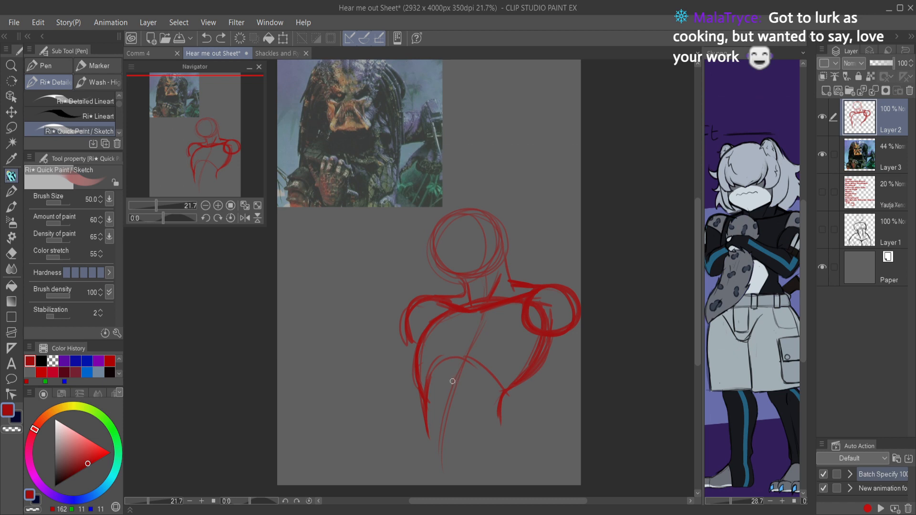
Step: Try sketching guidelines on the head, undo them, and erase the head circle
{"action": "mouse_move", "coordinate": [451, 220]}
{"action": "left_mouse_down"}
{"action": "mouse_move", "coordinate": [465, 269]}
{"action": "mouse_move", "coordinate": [489, 226]}
{"action": "left_mouse_up"}
{"action": "mouse_move", "coordinate": [439, 253]}
{"action": "left_mouse_down"}
{"action": "mouse_move", "coordinate": [497, 223]}
{"action": "mouse_move", "coordinate": [476, 228]}
{"action": "left_mouse_up"}
{"action": "key", "text": "ctrl+z"}
{"action": "key", "text": "ctrl+z"}
{"action": "key", "text": "ctrl+z"}
{"action": "key", "text": "e"}
{"action": "mouse_move", "coordinate": [470, 242]}
{"action": "left_mouse_down"}
{"action": "mouse_move", "coordinate": [458, 219]}
{"action": "mouse_move", "coordinate": [495, 221]}
{"action": "mouse_move", "coordinate": [491, 254]}
{"action": "left_mouse_up"}
{"action": "key", "text": "p"}
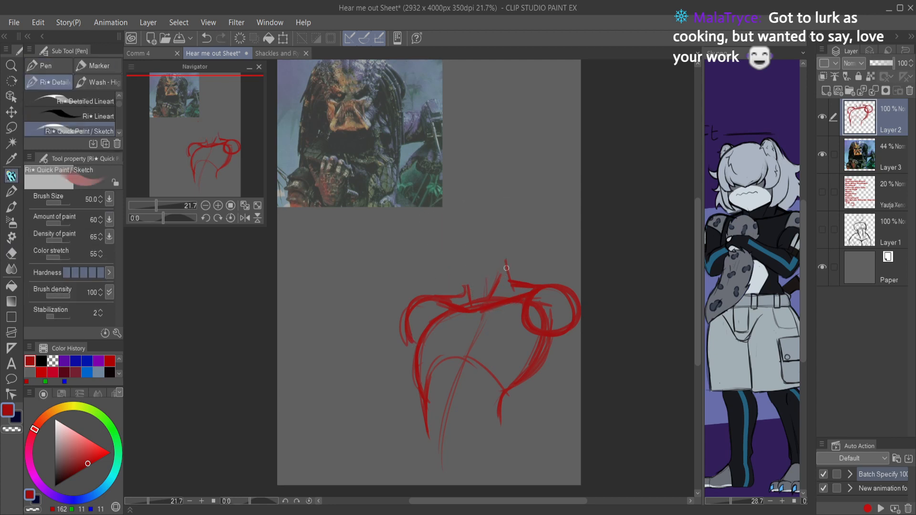
Step: Try redrawing the head circle above the neck with flared lines on its side, and undo it
{"action": "mouse_move", "coordinate": [522, 209]}
{"action": "left_mouse_down"}
{"action": "mouse_move", "coordinate": [527, 224]}
{"action": "mouse_move", "coordinate": [477, 267]}
{"action": "mouse_move", "coordinate": [501, 195]}
{"action": "mouse_move", "coordinate": [452, 255]}
{"action": "mouse_move", "coordinate": [512, 219]}
{"action": "mouse_move", "coordinate": [496, 208]}
{"action": "mouse_move", "coordinate": [460, 218]}
{"action": "mouse_move", "coordinate": [413, 202]}
{"action": "mouse_move", "coordinate": [448, 217]}
{"action": "left_mouse_up"}
{"action": "left_click_drag", "start_coordinate": [451, 260], "coordinate": [408, 275]}
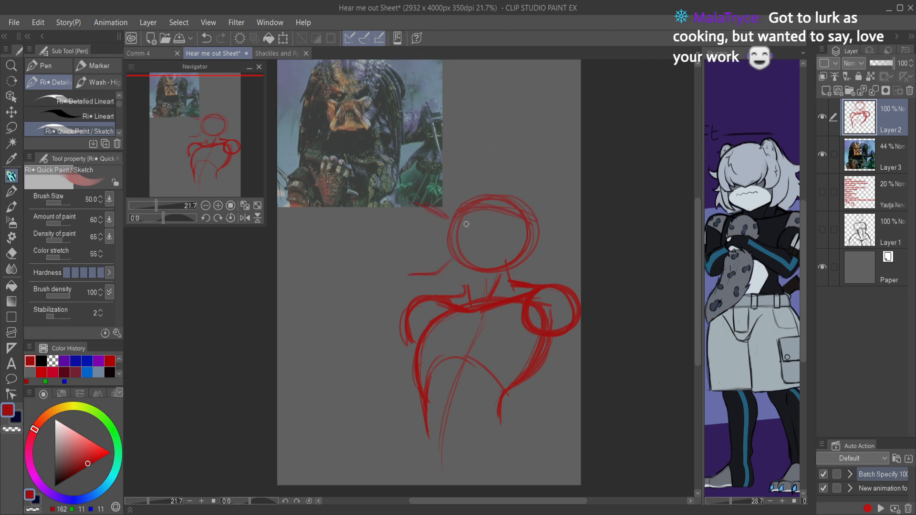
{"action": "mouse_move", "coordinate": [453, 220]}
{"action": "left_mouse_down"}
{"action": "mouse_move", "coordinate": [451, 236]}
{"action": "mouse_move", "coordinate": [482, 208]}
{"action": "left_mouse_up"}
{"action": "mouse_move", "coordinate": [452, 244]}
{"action": "left_mouse_down"}
{"action": "mouse_move", "coordinate": [454, 269]}
{"action": "mouse_move", "coordinate": [451, 253]}
{"action": "mouse_move", "coordinate": [452, 265]}
{"action": "mouse_move", "coordinate": [480, 272]}
{"action": "mouse_move", "coordinate": [455, 268]}
{"action": "mouse_move", "coordinate": [475, 279]}
{"action": "mouse_move", "coordinate": [468, 283]}
{"action": "mouse_move", "coordinate": [458, 264]}
{"action": "mouse_move", "coordinate": [469, 278]}
{"action": "mouse_move", "coordinate": [451, 295]}
{"action": "mouse_move", "coordinate": [458, 272]}
{"action": "left_mouse_up"}
{"action": "key", "text": "ctrl+z"}
{"action": "key", "text": "ctrl+z"}
{"action": "key", "text": "ctrl+z"}
{"action": "key", "text": "ctrl+z"}
{"action": "key", "text": "ctrl+z"}
{"action": "key", "text": "ctrl+z"}
{"action": "key", "text": "ctrl+z"}
{"action": "key", "text": "ctrl+z"}
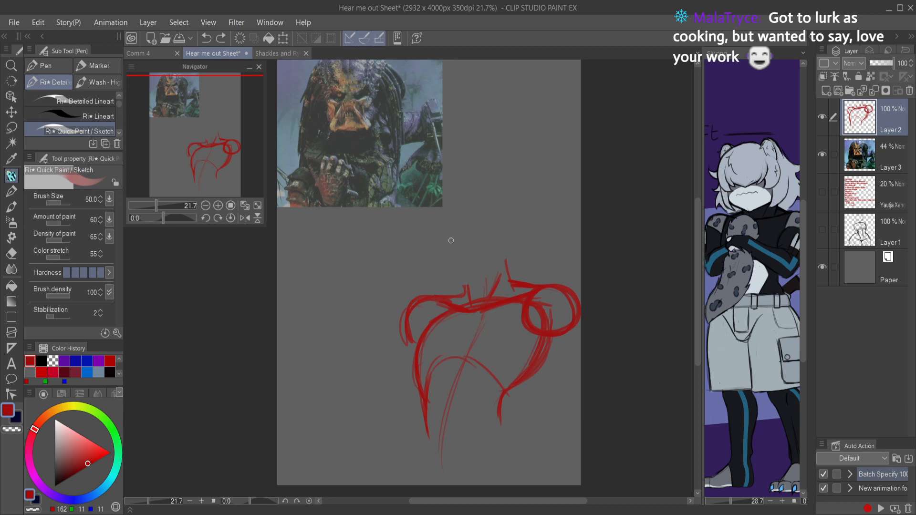
Step: Try another head circle with face guidelines, undo it, and clear the whole body sketch from Layer 2
{"action": "mouse_move", "coordinate": [473, 274]}
{"action": "left_mouse_down"}
{"action": "mouse_move", "coordinate": [496, 270]}
{"action": "mouse_move", "coordinate": [511, 210]}
{"action": "mouse_move", "coordinate": [438, 242]}
{"action": "mouse_move", "coordinate": [523, 252]}
{"action": "mouse_move", "coordinate": [477, 272]}
{"action": "left_mouse_up"}
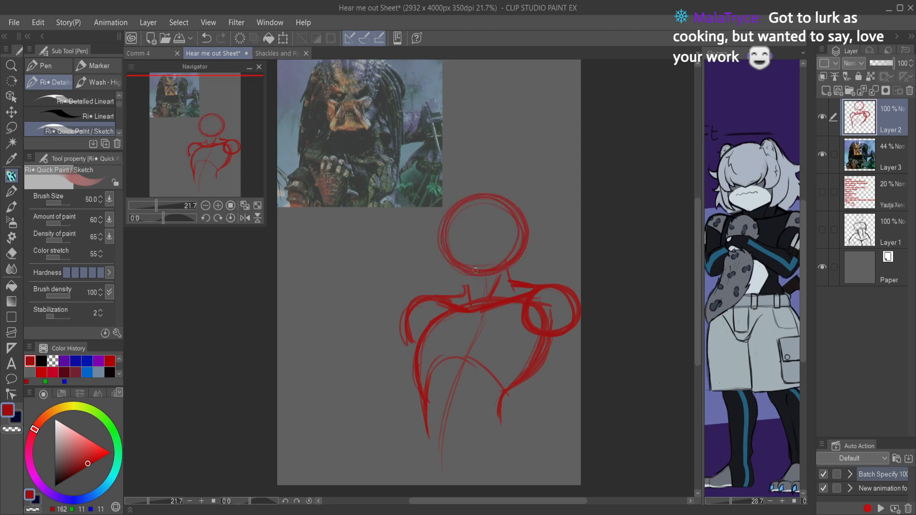
{"action": "left_click_drag", "start_coordinate": [470, 220], "coordinate": [511, 247]}
{"action": "key", "text": "ctrl+z"}
{"action": "key", "text": "ctrl+z"}
{"action": "key", "text": "ctrl+z"}
{"action": "left_click_drag", "start_coordinate": [475, 197], "coordinate": [477, 268]}
{"action": "key", "text": "ctrl+z"}
{"action": "key", "text": "ctrl+z"}
{"action": "key", "text": "ctrl+z"}
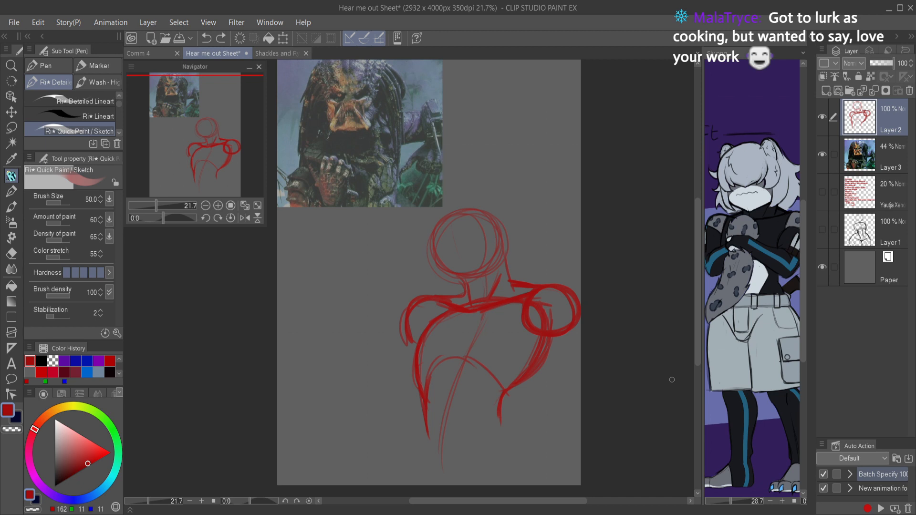
{"action": "key", "text": "Delete"}
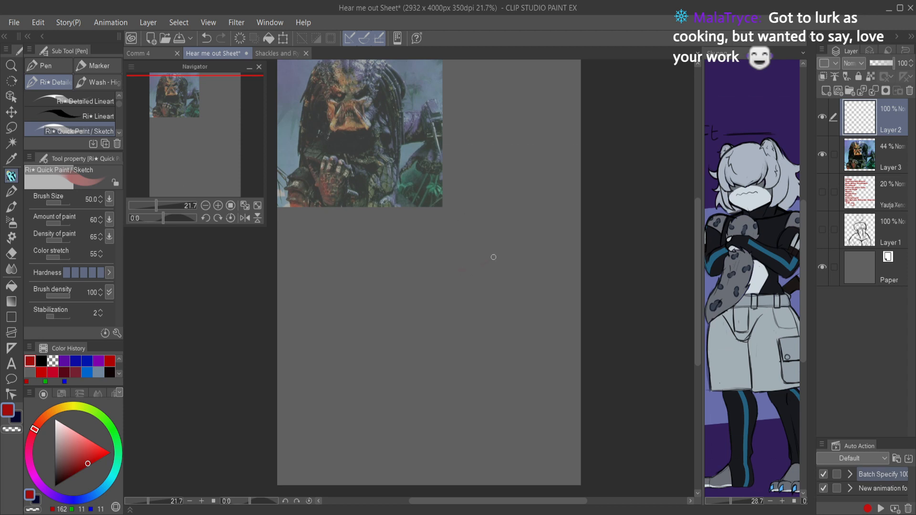
Step: Sketch a new pose with a head circle, a curved spine line and a tilted ribcage
{"action": "mouse_move", "coordinate": [482, 210]}
{"action": "left_mouse_down"}
{"action": "mouse_move", "coordinate": [483, 272]}
{"action": "mouse_move", "coordinate": [440, 245]}
{"action": "mouse_move", "coordinate": [490, 209]}
{"action": "mouse_move", "coordinate": [495, 265]}
{"action": "mouse_move", "coordinate": [433, 242]}
{"action": "mouse_move", "coordinate": [464, 207]}
{"action": "mouse_move", "coordinate": [512, 238]}
{"action": "mouse_move", "coordinate": [481, 273]}
{"action": "mouse_move", "coordinate": [446, 223]}
{"action": "mouse_move", "coordinate": [491, 205]}
{"action": "mouse_move", "coordinate": [503, 258]}
{"action": "mouse_move", "coordinate": [452, 269]}
{"action": "mouse_move", "coordinate": [492, 217]}
{"action": "mouse_move", "coordinate": [502, 270]}
{"action": "mouse_move", "coordinate": [501, 257]}
{"action": "mouse_move", "coordinate": [489, 283]}
{"action": "mouse_move", "coordinate": [486, 271]}
{"action": "mouse_move", "coordinate": [437, 389]}
{"action": "mouse_move", "coordinate": [461, 323]}
{"action": "mouse_move", "coordinate": [435, 368]}
{"action": "mouse_move", "coordinate": [438, 401]}
{"action": "mouse_move", "coordinate": [442, 362]}
{"action": "mouse_move", "coordinate": [438, 446]}
{"action": "left_mouse_up"}
{"action": "mouse_move", "coordinate": [463, 316]}
{"action": "left_mouse_down"}
{"action": "mouse_move", "coordinate": [436, 368]}
{"action": "mouse_move", "coordinate": [437, 400]}
{"action": "mouse_move", "coordinate": [442, 362]}
{"action": "mouse_move", "coordinate": [448, 470]}
{"action": "left_mouse_up"}
{"action": "left_click_drag", "start_coordinate": [432, 314], "coordinate": [519, 315]}
{"action": "mouse_move", "coordinate": [436, 294]}
{"action": "left_mouse_down"}
{"action": "mouse_move", "coordinate": [536, 330]}
{"action": "mouse_move", "coordinate": [474, 301]}
{"action": "mouse_move", "coordinate": [406, 382]}
{"action": "mouse_move", "coordinate": [395, 372]}
{"action": "mouse_move", "coordinate": [405, 381]}
{"action": "mouse_move", "coordinate": [430, 346]}
{"action": "mouse_move", "coordinate": [467, 393]}
{"action": "mouse_move", "coordinate": [510, 360]}
{"action": "left_mouse_up"}
{"action": "left_click_drag", "start_coordinate": [527, 326], "coordinate": [472, 389]}
{"action": "mouse_move", "coordinate": [477, 389]}
{"action": "left_mouse_down"}
{"action": "mouse_move", "coordinate": [532, 345]}
{"action": "mouse_move", "coordinate": [469, 390]}
{"action": "left_mouse_up"}
Step: Sketch the raised shoulder as an arc and the lowered shoulder as a circle beside the ribcage
{"action": "mouse_move", "coordinate": [414, 261]}
{"action": "left_mouse_down"}
{"action": "mouse_move", "coordinate": [392, 296]}
{"action": "mouse_move", "coordinate": [436, 282]}
{"action": "left_mouse_up"}
{"action": "mouse_move", "coordinate": [406, 267]}
{"action": "left_mouse_down"}
{"action": "mouse_move", "coordinate": [391, 305]}
{"action": "mouse_move", "coordinate": [439, 285]}
{"action": "left_mouse_up"}
{"action": "mouse_move", "coordinate": [529, 327]}
{"action": "left_mouse_down"}
{"action": "mouse_move", "coordinate": [509, 353]}
{"action": "mouse_move", "coordinate": [554, 346]}
{"action": "mouse_move", "coordinate": [506, 329]}
{"action": "mouse_move", "coordinate": [540, 341]}
{"action": "left_mouse_up"}
{"action": "key", "text": "e"}
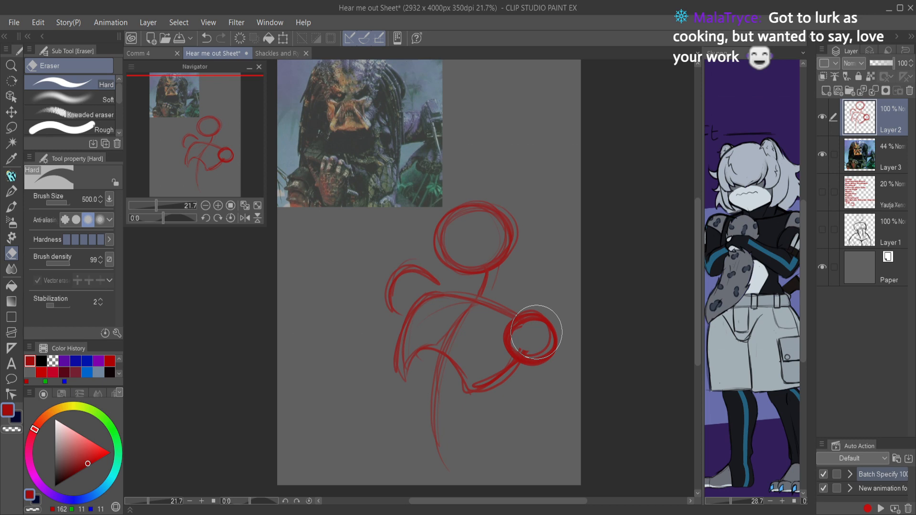
{"action": "key", "text": "p"}
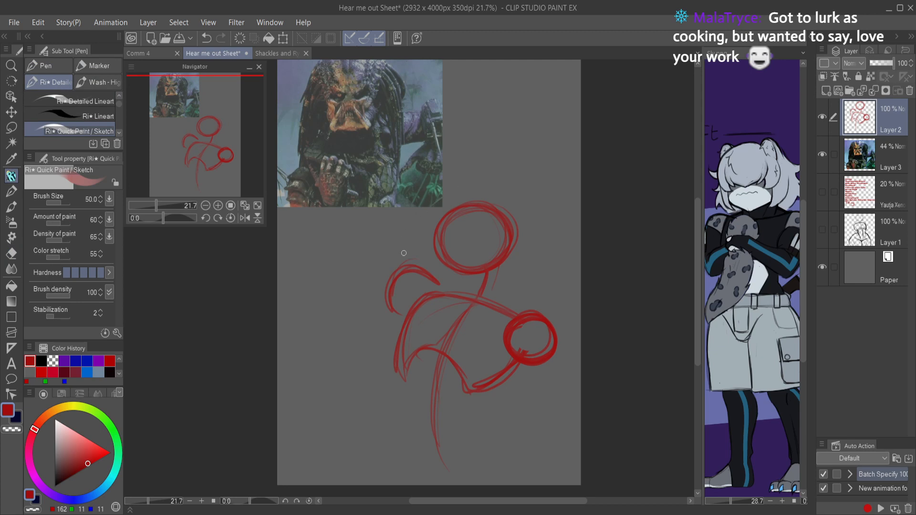
Step: Sketch a raised arm from the arched shoulder, with a circle for the elbow and a line for the forearm
{"action": "mouse_move", "coordinate": [401, 259]}
{"action": "left_mouse_down"}
{"action": "mouse_move", "coordinate": [387, 198]}
{"action": "mouse_move", "coordinate": [377, 210]}
{"action": "mouse_move", "coordinate": [398, 181]}
{"action": "mouse_move", "coordinate": [388, 170]}
{"action": "mouse_move", "coordinate": [403, 152]}
{"action": "left_mouse_up"}
{"action": "key", "text": "ctrl+z"}
{"action": "mouse_move", "coordinate": [387, 184]}
{"action": "left_mouse_down"}
{"action": "mouse_move", "coordinate": [409, 125]}
{"action": "mouse_move", "coordinate": [392, 168]}
{"action": "left_mouse_up"}
{"action": "mouse_move", "coordinate": [381, 203]}
{"action": "left_mouse_down"}
{"action": "mouse_move", "coordinate": [393, 210]}
{"action": "mouse_move", "coordinate": [393, 199]}
{"action": "left_mouse_up"}
{"action": "key", "text": "c"}
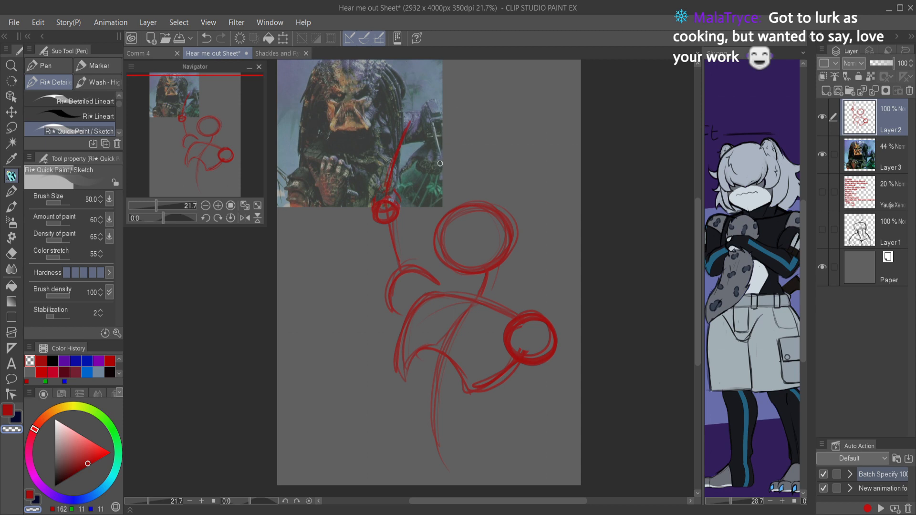
{"action": "key", "text": "c"}
Step: Sketch the outer torso contour below the raised shoulder and the chest's curved centre line
{"action": "left_click_drag", "start_coordinate": [391, 311], "coordinate": [395, 365]}
{"action": "mouse_move", "coordinate": [389, 306]}
{"action": "left_mouse_down"}
{"action": "mouse_move", "coordinate": [387, 336]}
{"action": "mouse_move", "coordinate": [402, 372]}
{"action": "left_mouse_up"}
{"action": "left_click_drag", "start_coordinate": [463, 299], "coordinate": [431, 353]}
{"action": "left_click_drag", "start_coordinate": [465, 297], "coordinate": [434, 340]}
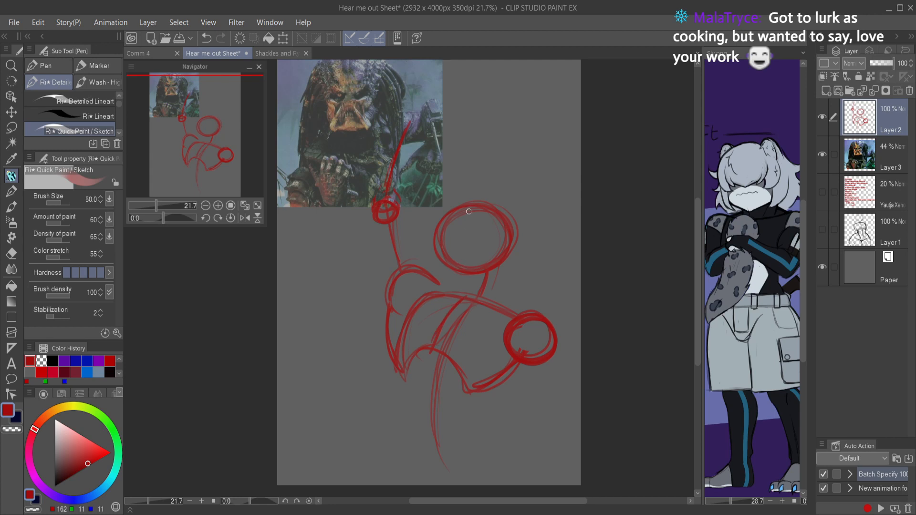
Step: Add a diagonal face guideline to the head, lasso the head and shift it slightly to the right
{"action": "mouse_move", "coordinate": [453, 210]}
{"action": "left_mouse_down"}
{"action": "mouse_move", "coordinate": [499, 256]}
{"action": "mouse_move", "coordinate": [492, 245]}
{"action": "left_mouse_up"}
{"action": "key", "text": "m"}
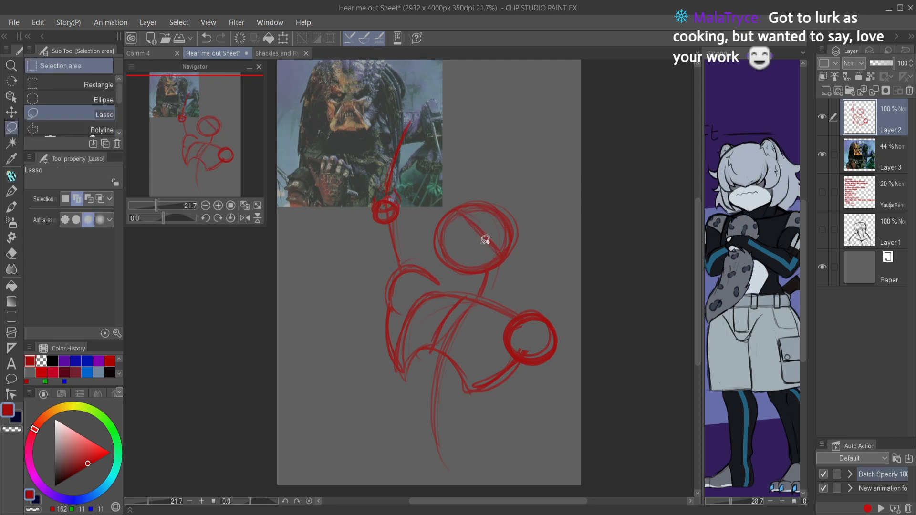
{"action": "mouse_move", "coordinate": [482, 272]}
{"action": "left_mouse_down"}
{"action": "mouse_move", "coordinate": [529, 188]}
{"action": "mouse_move", "coordinate": [441, 267]}
{"action": "mouse_move", "coordinate": [458, 275]}
{"action": "left_mouse_up"}
{"action": "key", "text": "ctrl+t"}
{"action": "left_click_drag", "start_coordinate": [532, 253], "coordinate": [559, 252]}
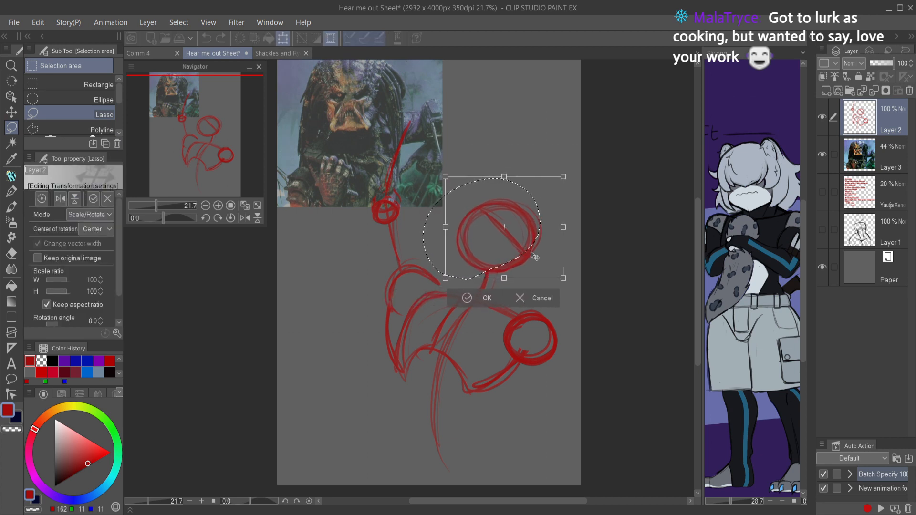
{"action": "left_click", "coordinate": [473, 292]}
{"action": "key", "text": "p"}
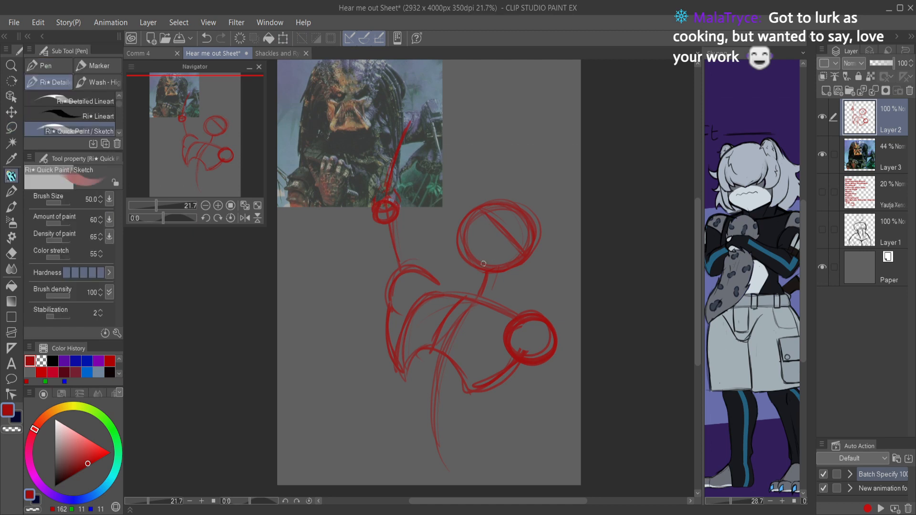
Step: Reshape the head circle with Liquify while the canvas view is mirrored, and restore the normal view
{"action": "key", "text": "h"}
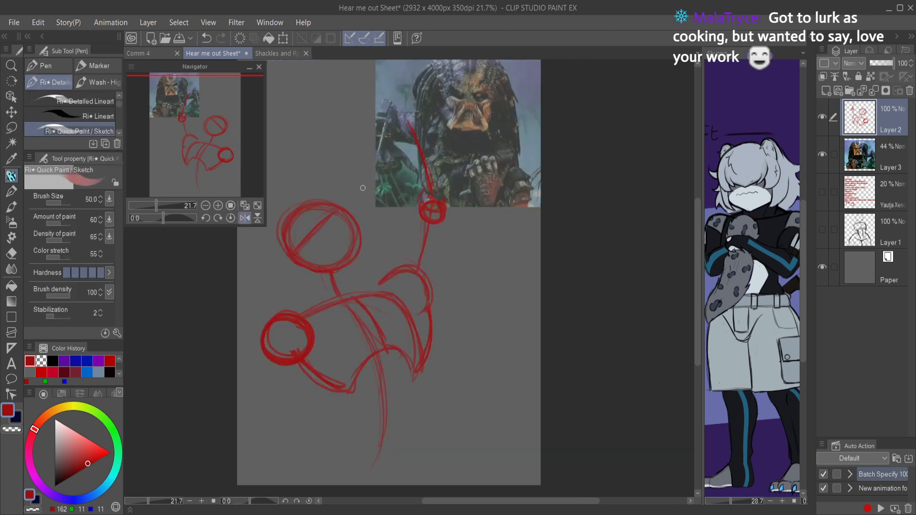
{"action": "key", "text": "j"}
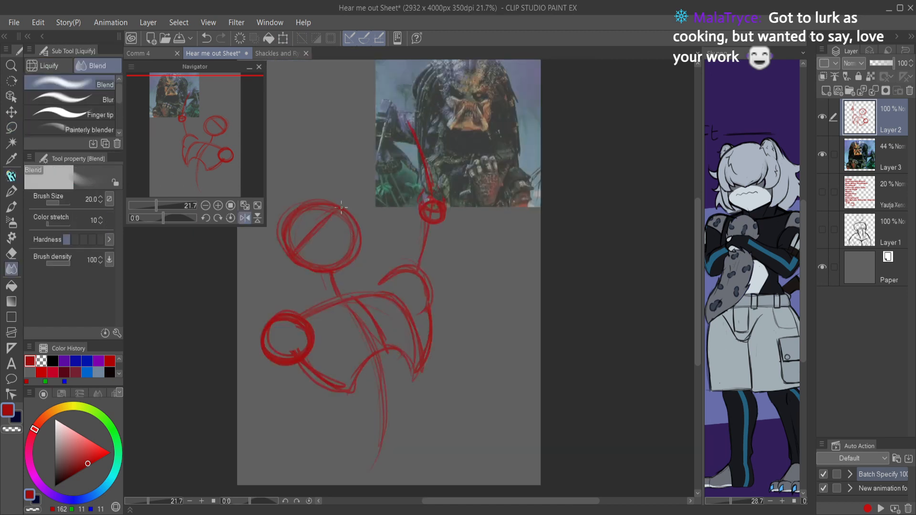
{"action": "left_click", "coordinate": [56, 66]}
{"action": "mouse_move", "coordinate": [355, 188]}
{"action": "left_mouse_down"}
{"action": "mouse_move", "coordinate": [329, 210]}
{"action": "mouse_move", "coordinate": [327, 193]}
{"action": "mouse_move", "coordinate": [322, 210]}
{"action": "mouse_move", "coordinate": [348, 227]}
{"action": "mouse_move", "coordinate": [348, 253]}
{"action": "mouse_move", "coordinate": [316, 276]}
{"action": "mouse_move", "coordinate": [296, 276]}
{"action": "mouse_move", "coordinate": [279, 245]}
{"action": "mouse_move", "coordinate": [300, 218]}
{"action": "mouse_move", "coordinate": [332, 210]}
{"action": "mouse_move", "coordinate": [343, 218]}
{"action": "mouse_move", "coordinate": [340, 244]}
{"action": "mouse_move", "coordinate": [315, 271]}
{"action": "left_mouse_up"}
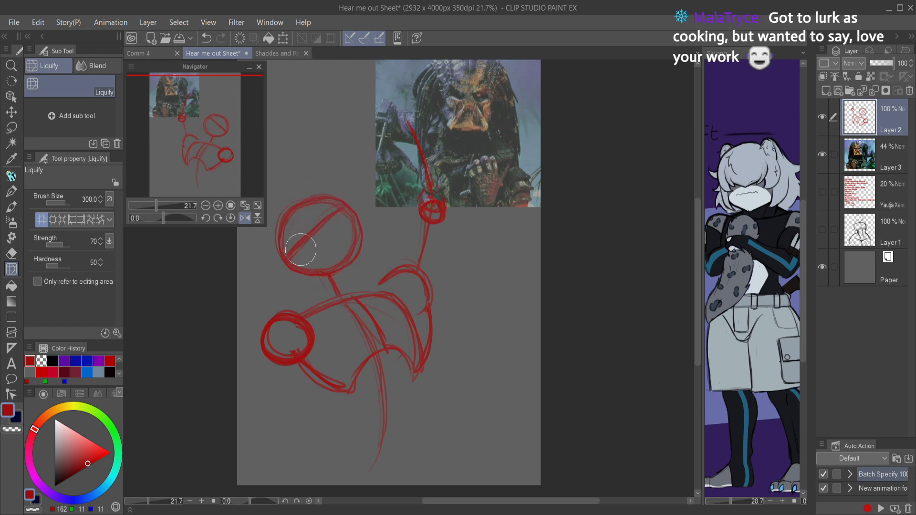
{"action": "key", "text": "r"}
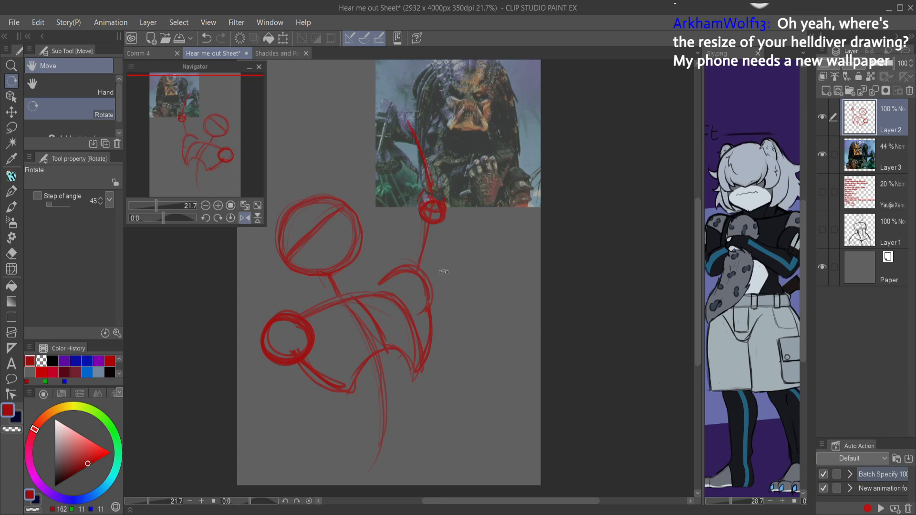
{"action": "key", "text": "h"}
{"action": "key", "text": "p"}
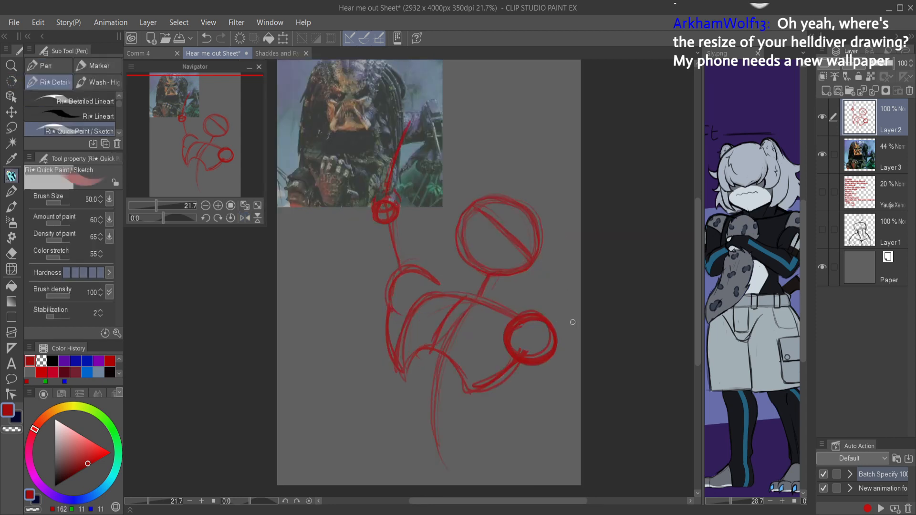
Step: Sketch more construction lines and contours on the head circle
{"action": "mouse_move", "coordinate": [492, 200]}
{"action": "left_mouse_down"}
{"action": "mouse_move", "coordinate": [477, 263]}
{"action": "mouse_move", "coordinate": [483, 275]}
{"action": "left_mouse_up"}
{"action": "mouse_move", "coordinate": [461, 242]}
{"action": "left_mouse_down"}
{"action": "mouse_move", "coordinate": [505, 275]}
{"action": "mouse_move", "coordinate": [462, 256]}
{"action": "left_mouse_up"}
{"action": "mouse_move", "coordinate": [472, 211]}
{"action": "left_mouse_down"}
{"action": "mouse_move", "coordinate": [525, 204]}
{"action": "mouse_move", "coordinate": [538, 267]}
{"action": "mouse_move", "coordinate": [491, 279]}
{"action": "left_mouse_up"}
{"action": "mouse_move", "coordinate": [466, 235]}
{"action": "left_mouse_down"}
{"action": "mouse_move", "coordinate": [519, 275]}
{"action": "mouse_move", "coordinate": [538, 223]}
{"action": "mouse_move", "coordinate": [501, 195]}
{"action": "left_mouse_up"}
{"action": "mouse_move", "coordinate": [535, 235]}
{"action": "left_mouse_down"}
{"action": "mouse_move", "coordinate": [524, 263]}
{"action": "mouse_move", "coordinate": [532, 269]}
{"action": "left_mouse_up"}
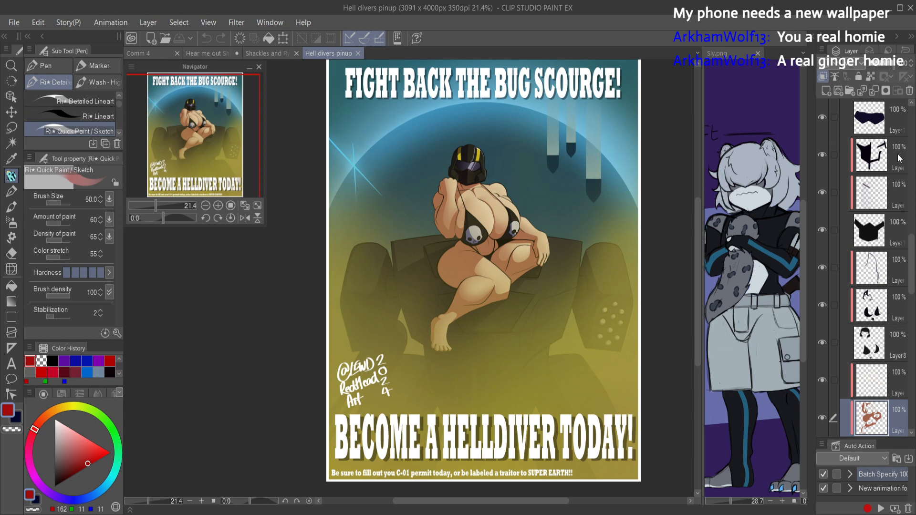
Step: Collapse the open layer folder and toggle the uppermost layers' visibility to identify the pinup poster's slogan and overlay layers
{"action": "scroll", "coordinate": [895, 165], "scroll_direction": "up", "scroll_amount": 4}
{"action": "scroll", "coordinate": [892, 182], "scroll_direction": "up", "scroll_amount": 8}
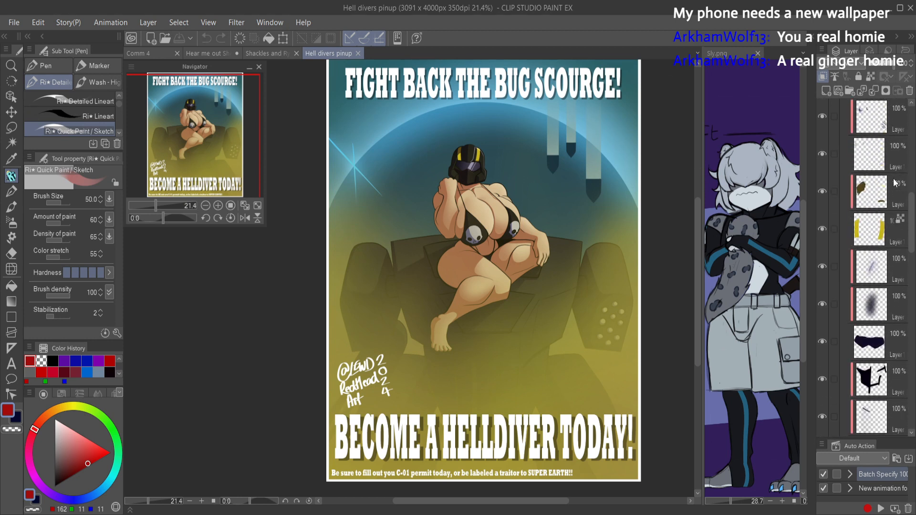
{"action": "left_click", "coordinate": [844, 271]}
{"action": "scroll", "coordinate": [880, 252], "scroll_direction": "up", "scroll_amount": 5}
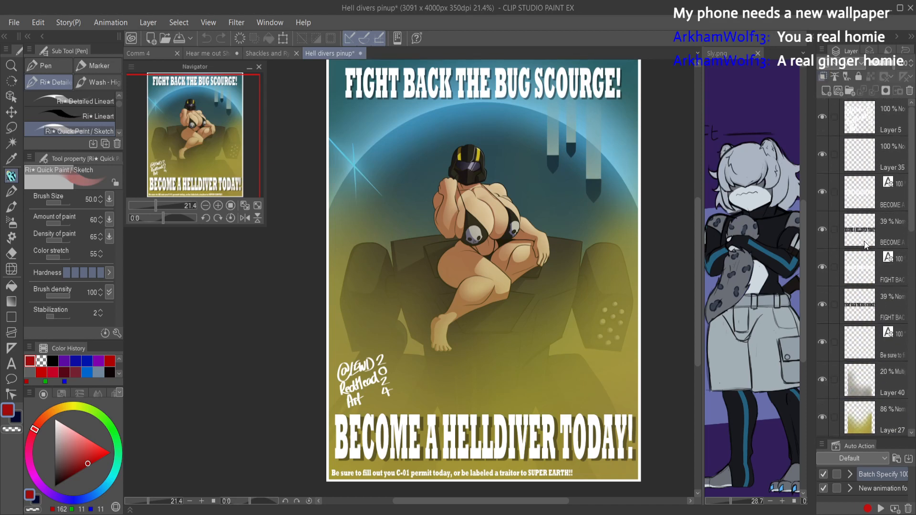
{"action": "left_click", "coordinate": [824, 116]}
{"action": "left_click", "coordinate": [823, 116]}
{"action": "left_click", "coordinate": [822, 152]}
{"action": "left_click", "coordinate": [823, 152]}
{"action": "left_click", "coordinate": [820, 192]}
{"action": "left_click", "coordinate": [820, 193]}
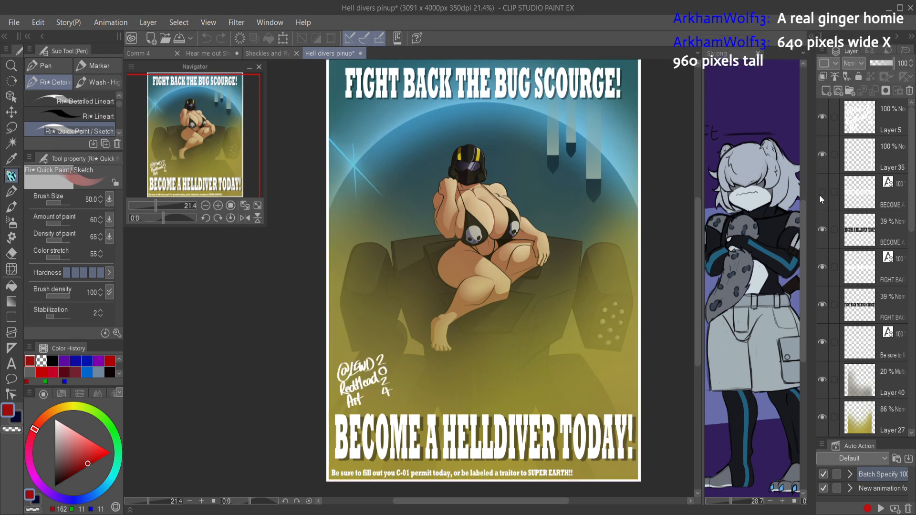
{"action": "left_click", "coordinate": [820, 192]}
{"action": "left_click", "coordinate": [820, 193]}
Step: Select the white "BECOME A HELLDIVER TODAY!" text layer of the pinup poster
{"action": "left_click", "coordinate": [860, 183]}
{"action": "key", "text": "ctrl+t"}
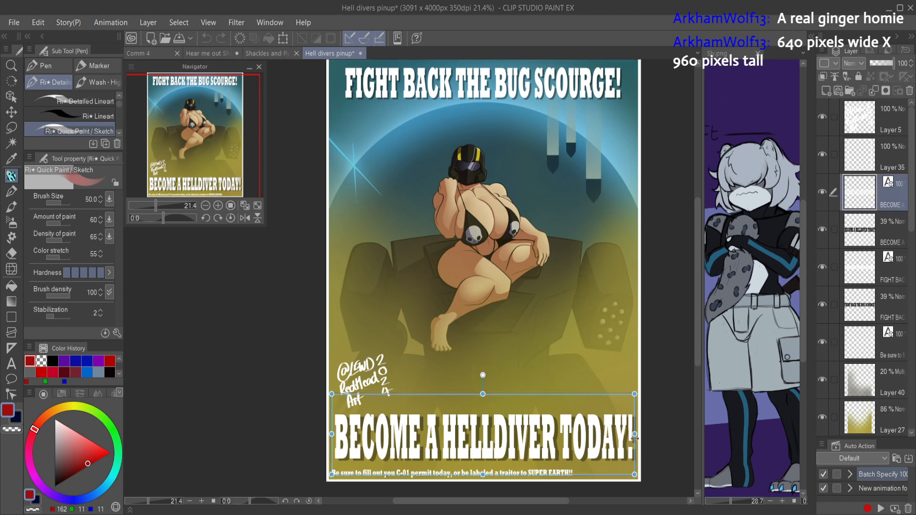
{"action": "key", "text": "ctrl"}
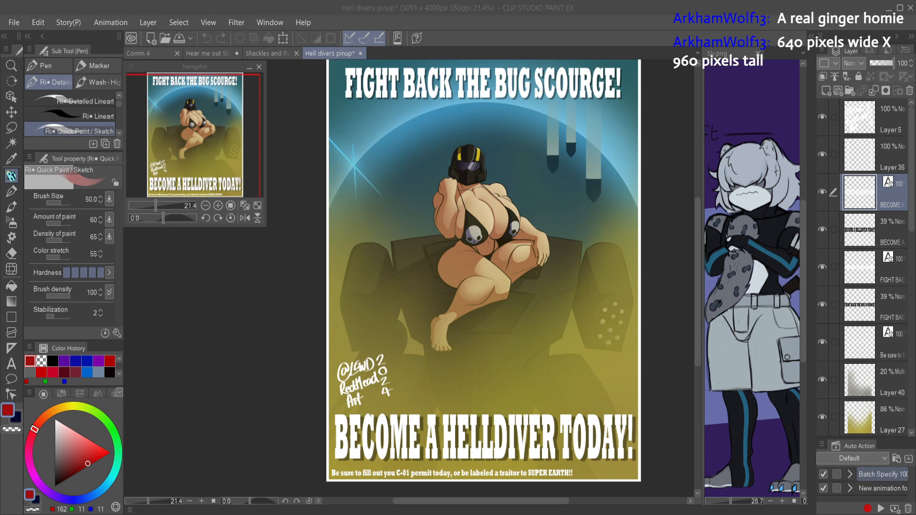
{"action": "left_click", "coordinate": [272, 252]}
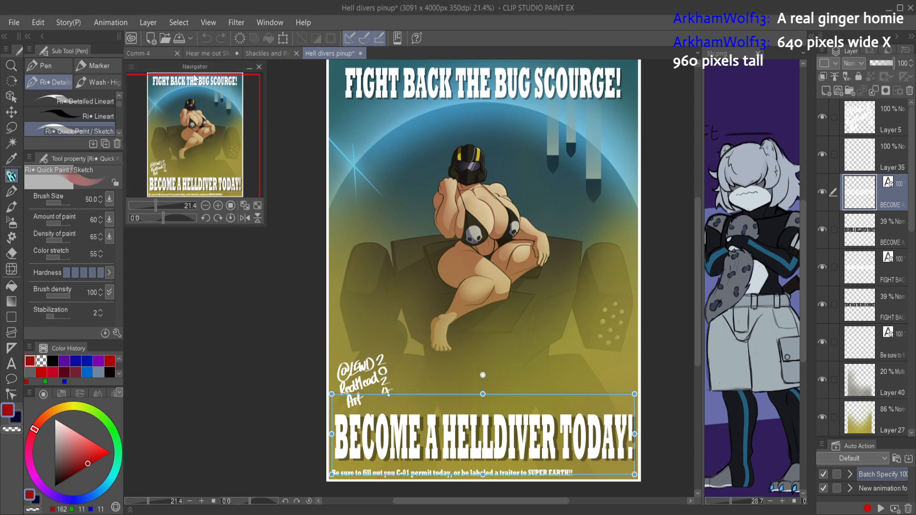
Step: Create a new illustration, change its canvas size to 640 px wide by 960 px tall, and fit it to the view
{"action": "key", "text": "ctrl+n"}
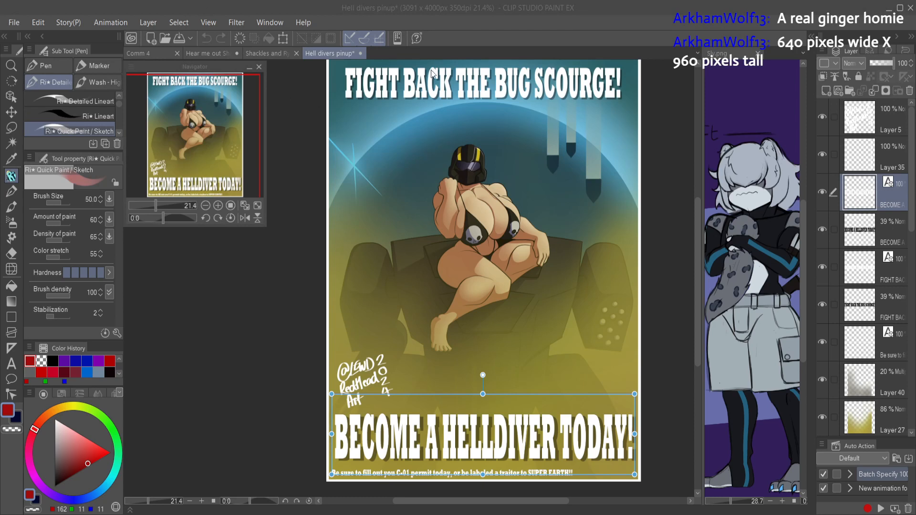
{"action": "key", "text": "Return"}
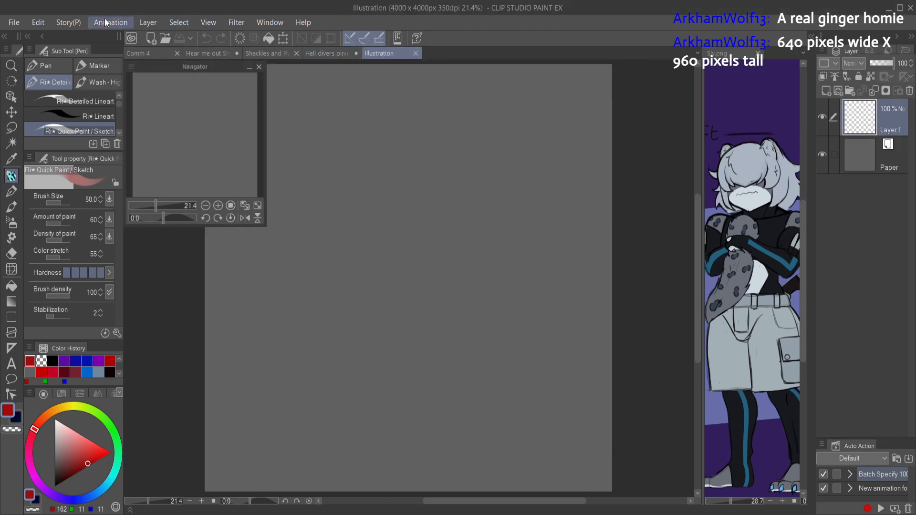
{"action": "left_click", "coordinate": [38, 23]}
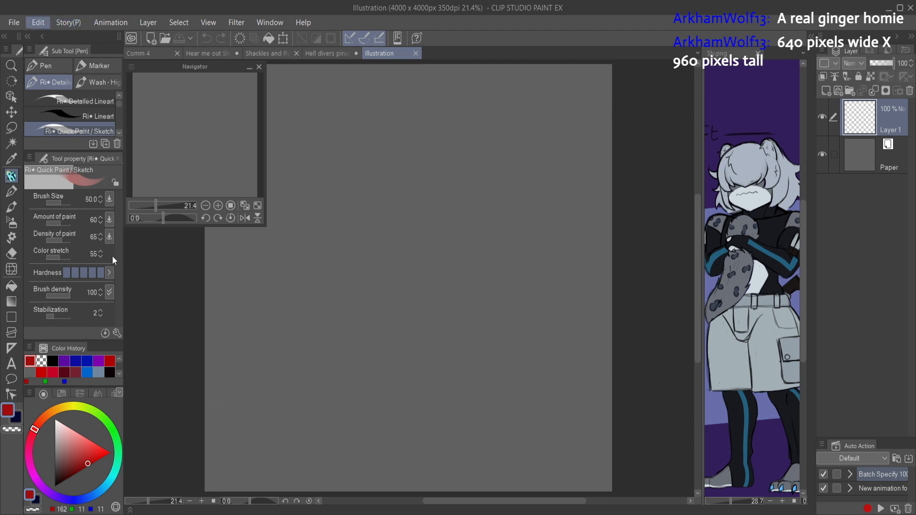
{"action": "left_click", "coordinate": [105, 348]}
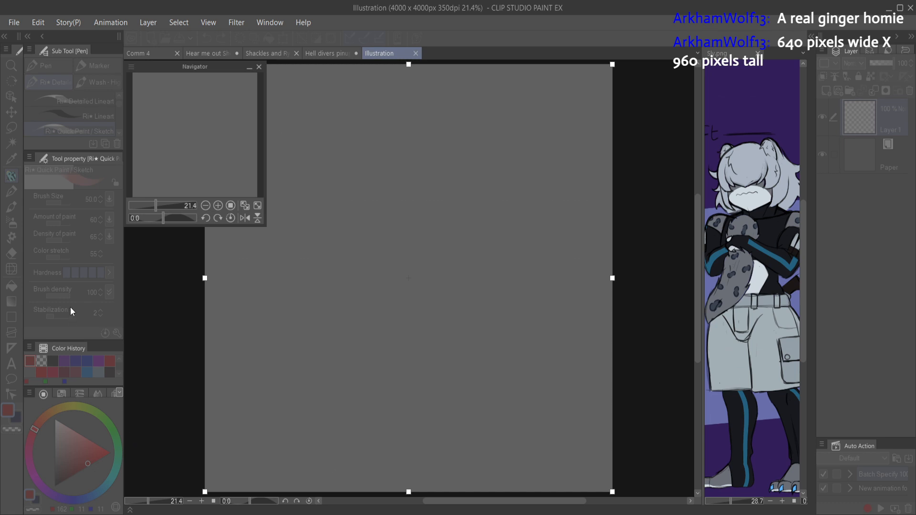
{"action": "type", "text": "6"}
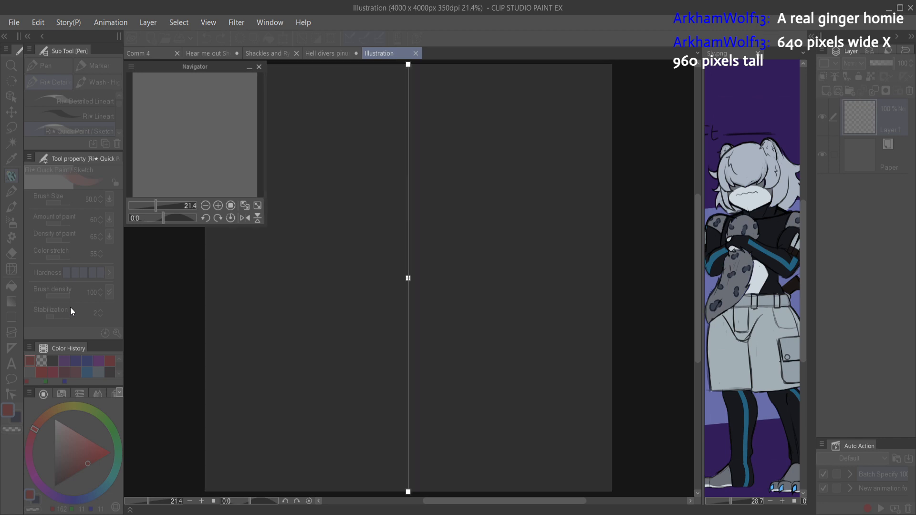
{"action": "type", "text": "40"}
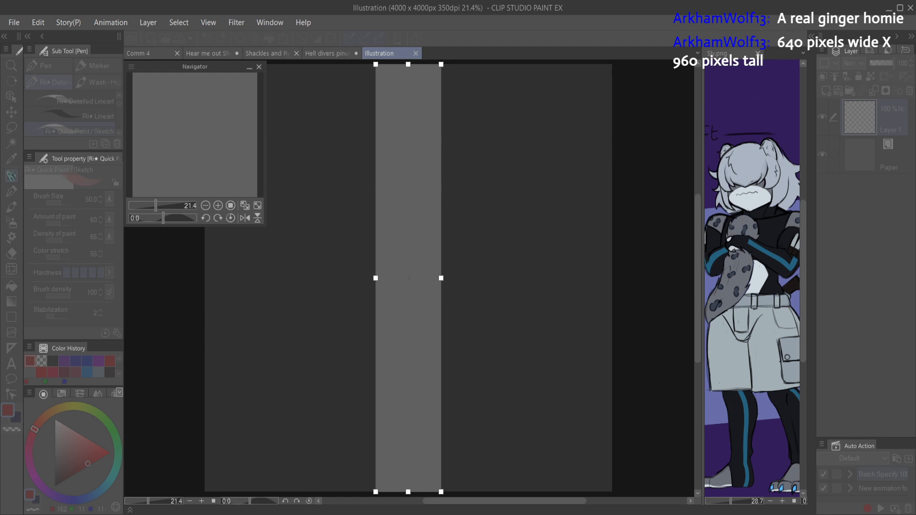
{"action": "type", "text": "9"}
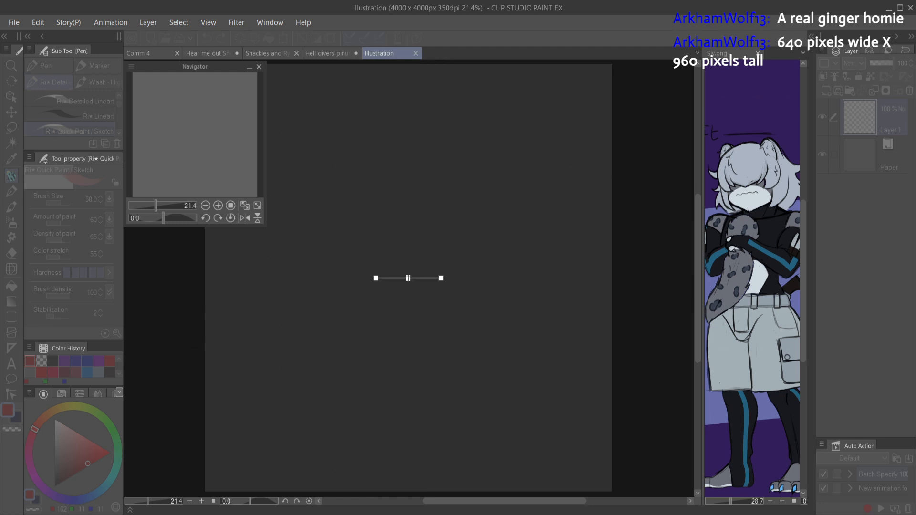
{"action": "type", "text": "60"}
{"action": "key", "text": "Return"}
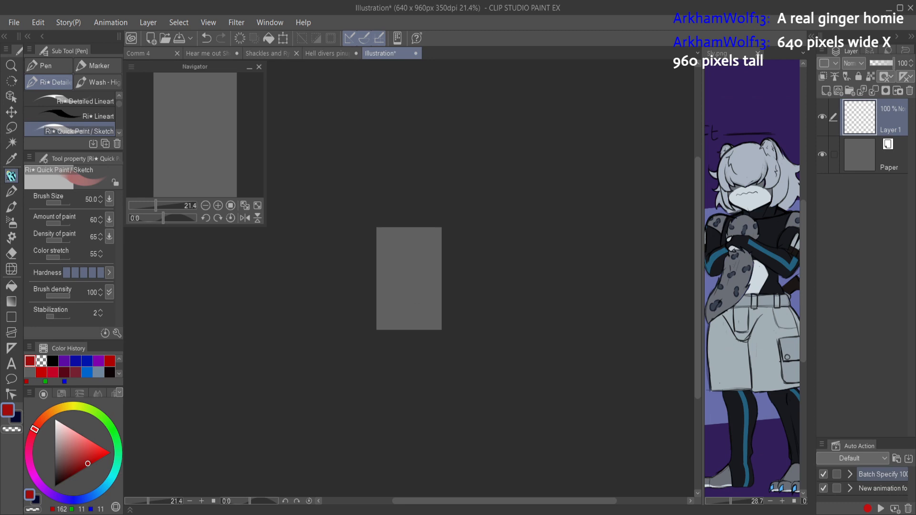
{"action": "key", "text": "ctrl+0"}
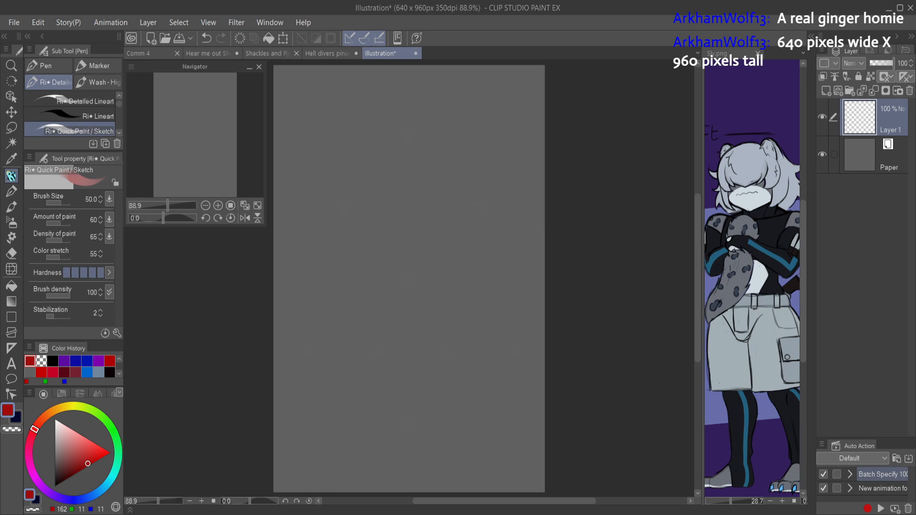
Step: Copy the "BECOME A HELLDIVER TODAY!" text and its 39% shadow layer from the Hell divers pinup into the new illustration
{"action": "left_click", "coordinate": [328, 53]}
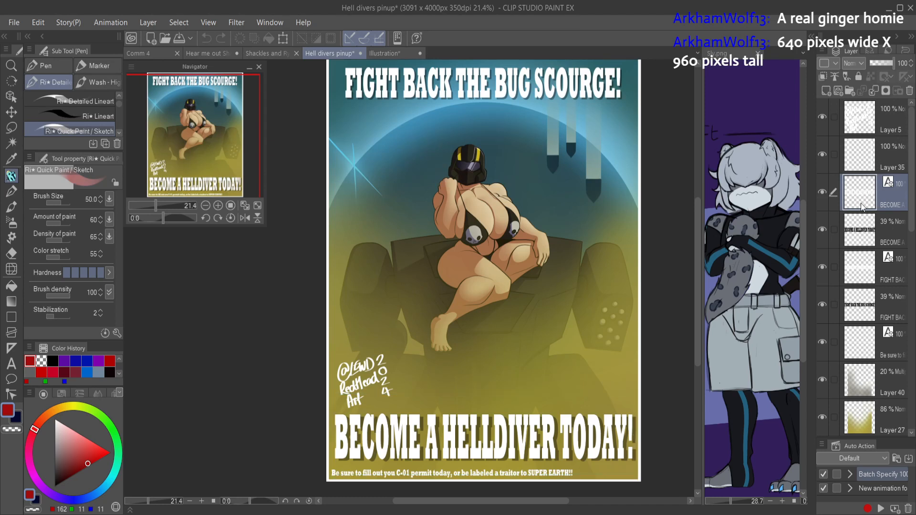
{"action": "left_click", "coordinate": [860, 219], "text": "ctrl"}
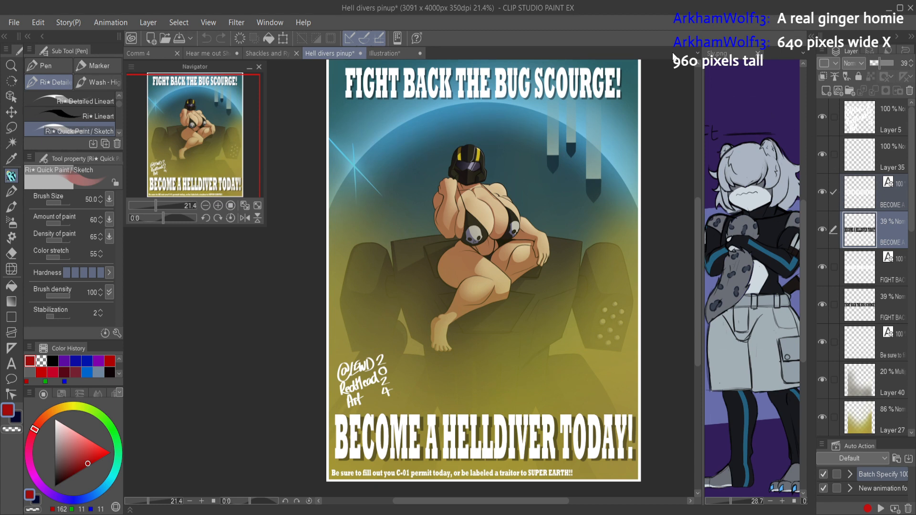
{"action": "left_click", "coordinate": [387, 55]}
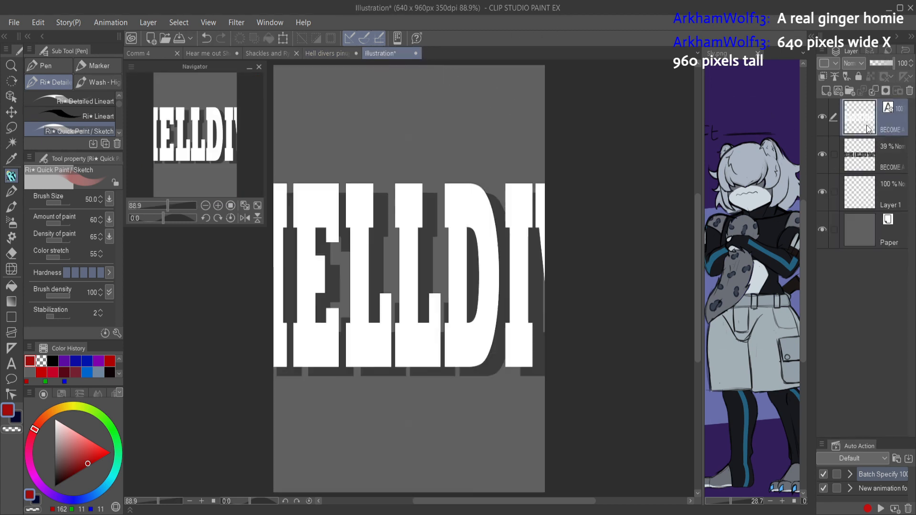
{"action": "scroll", "coordinate": [560, 280], "scroll_direction": "down", "scroll_amount": 5}
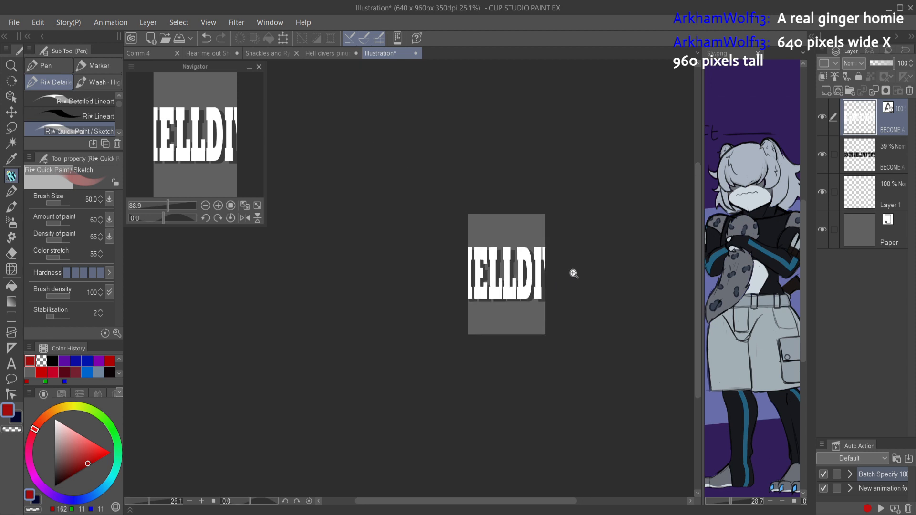
{"action": "key", "text": "ctrl+t"}
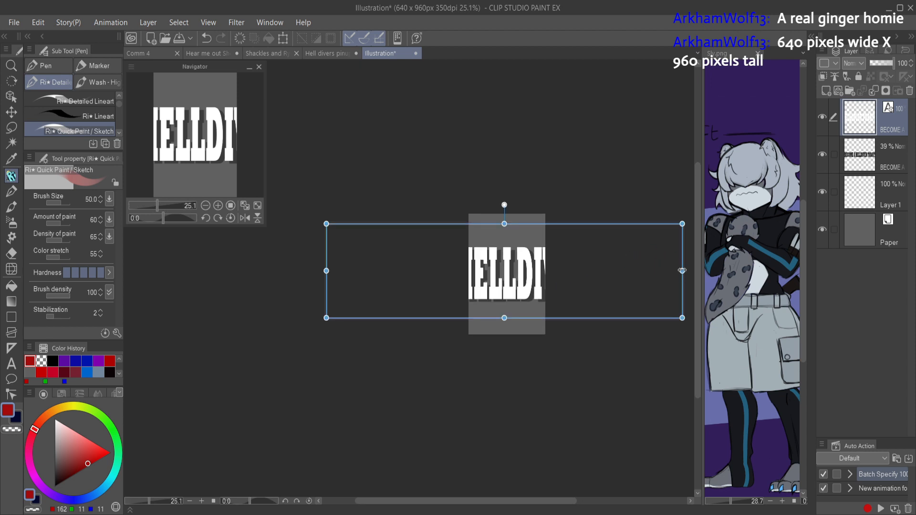
{"action": "key", "text": "ctrl"}
{"action": "left_click_drag", "start_coordinate": [682, 224], "coordinate": [547, 285]}
{"action": "key", "text": "ctrl+t"}
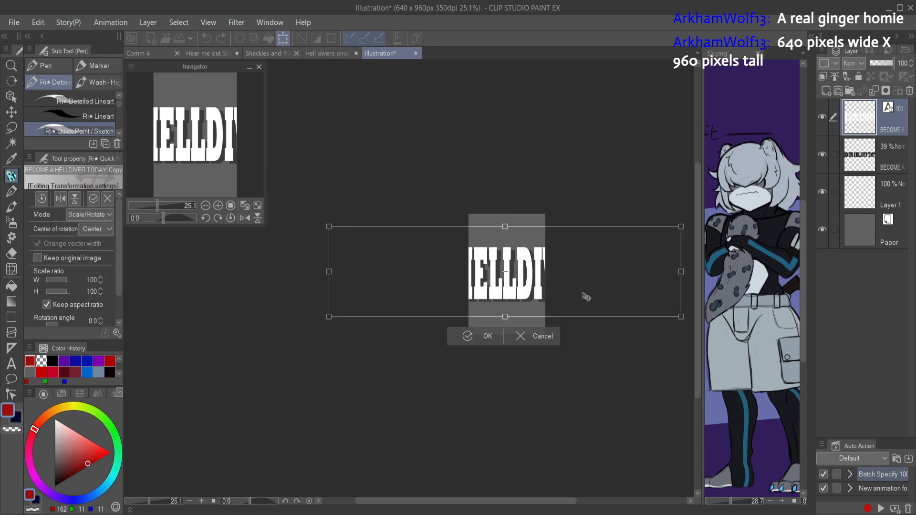
{"action": "scroll", "coordinate": [545, 292], "scroll_direction": "up", "scroll_amount": 5}
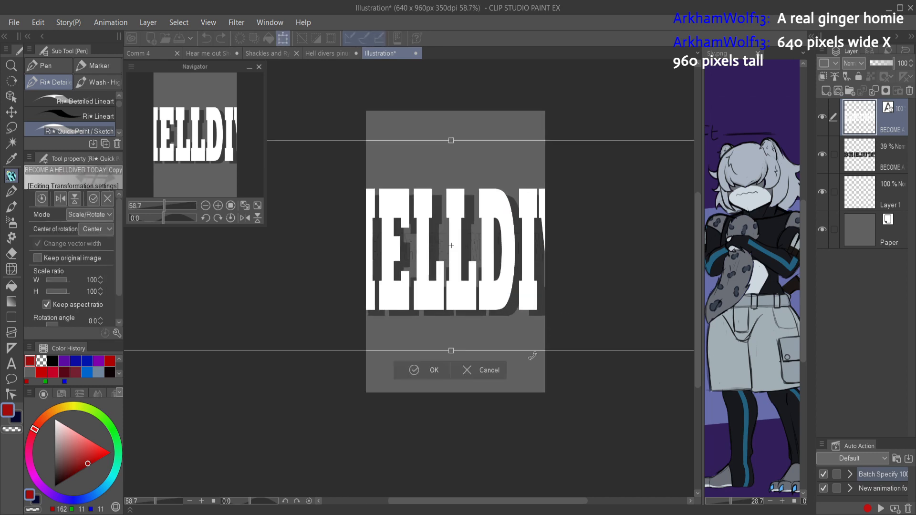
{"action": "left_click", "coordinate": [496, 371]}
Step: Select both "BECOME A HELLDIVER TODAY!" layers together and scale them down to 18% so the slogan fits inside the canvas
{"action": "left_click", "coordinate": [821, 117]}
{"action": "left_click", "coordinate": [820, 117]}
{"action": "left_click", "coordinate": [863, 155]}
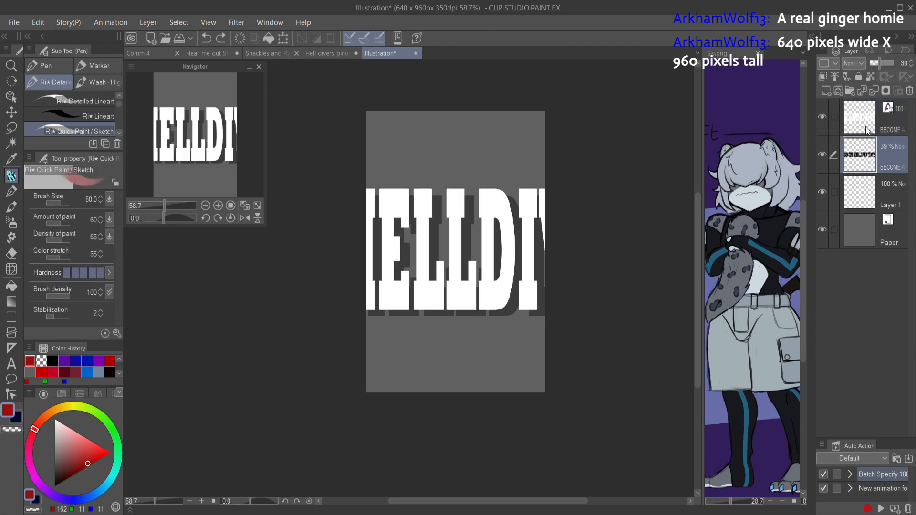
{"action": "left_click", "coordinate": [833, 115]}
{"action": "key", "text": "ctrl+t"}
{"action": "scroll", "coordinate": [544, 187], "scroll_direction": "down", "scroll_amount": 5}
{"action": "left_click_drag", "start_coordinate": [508, 168], "coordinate": [506, 202]}
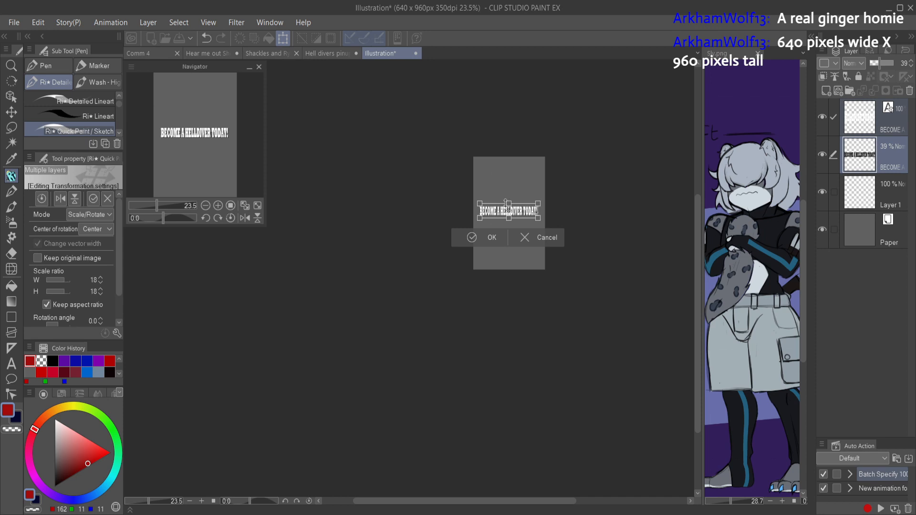
Step: Move the scaled slogan straight down to just above the canvas's lower edge and apply the transformation
{"action": "key", "text": "shift+Down"}
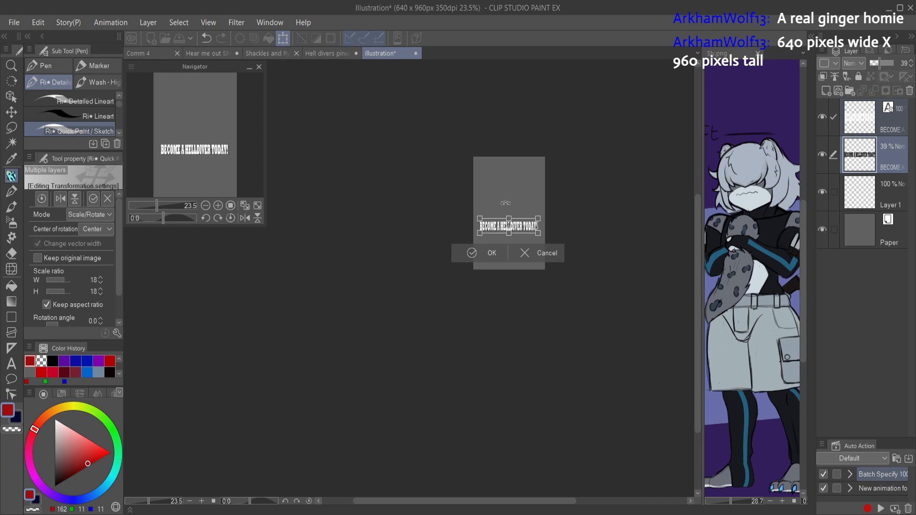
{"action": "key", "text": "shift+Down"}
{"action": "key", "text": "shift+Down"}
{"action": "key", "text": "shift+Down"}
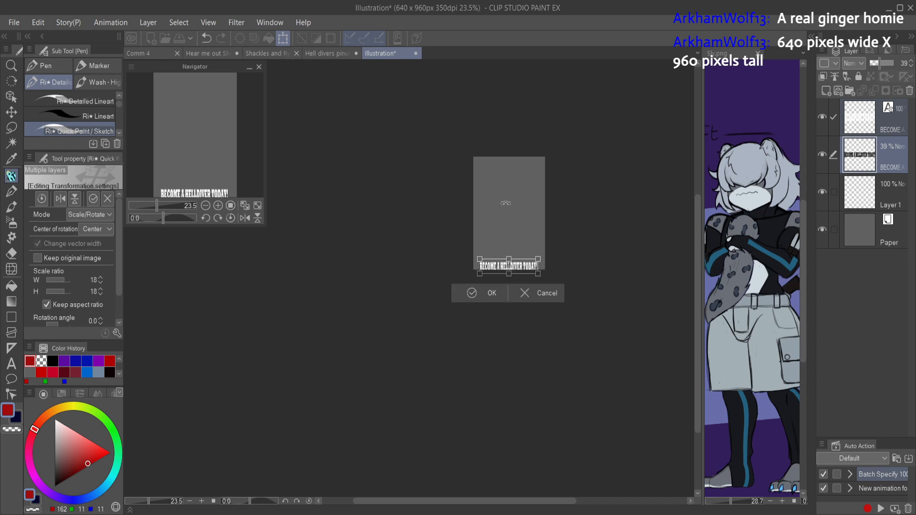
{"action": "key", "text": "shift+Up"}
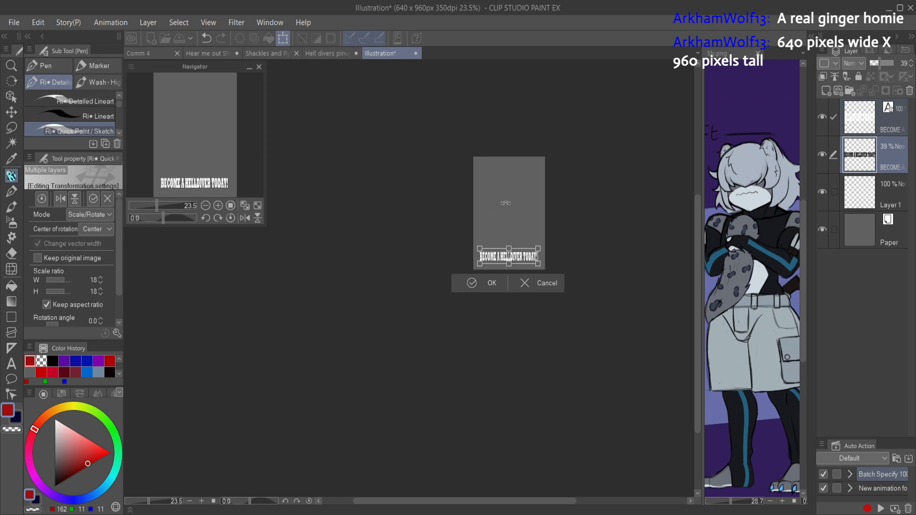
{"action": "key", "text": "Return"}
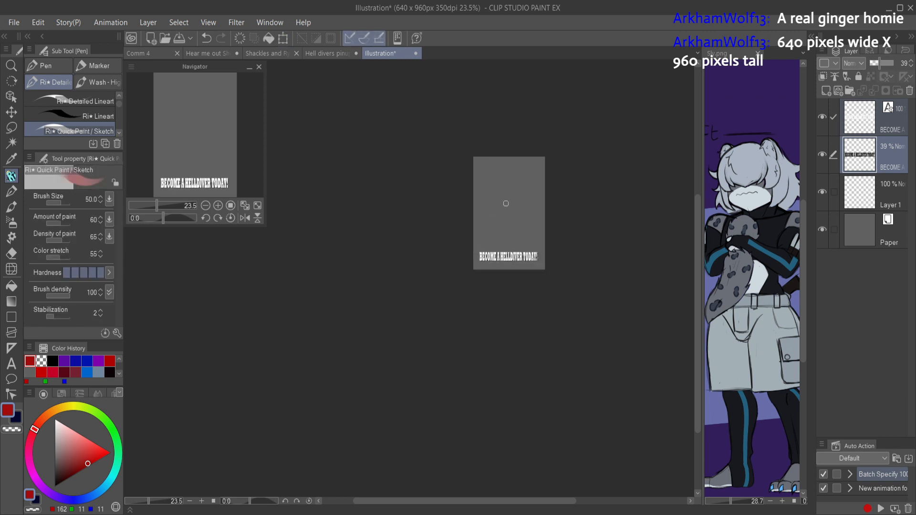
Step: Enlarge the slogan and its shadow to 115%, nudge them slightly to the right, and apply the transformation
{"action": "scroll", "coordinate": [506, 203], "scroll_direction": "up", "scroll_amount": 6}
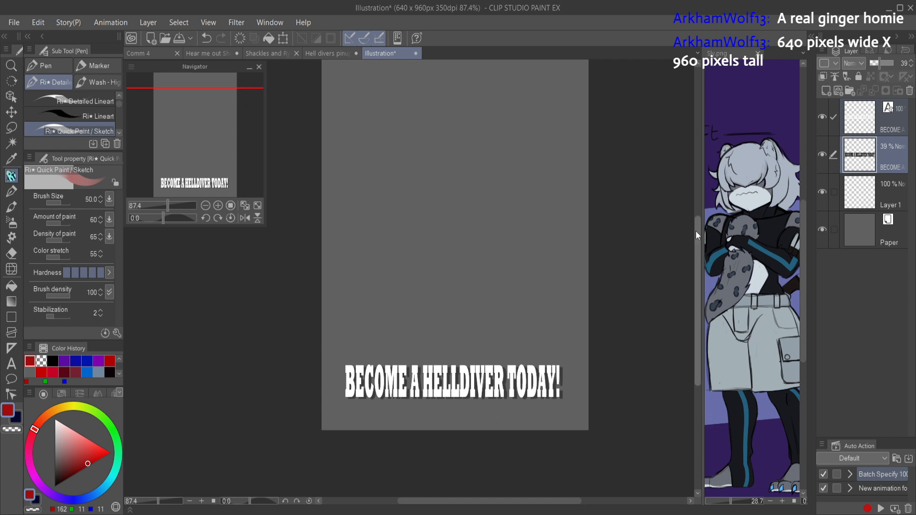
{"action": "key", "text": "ctrl+0"}
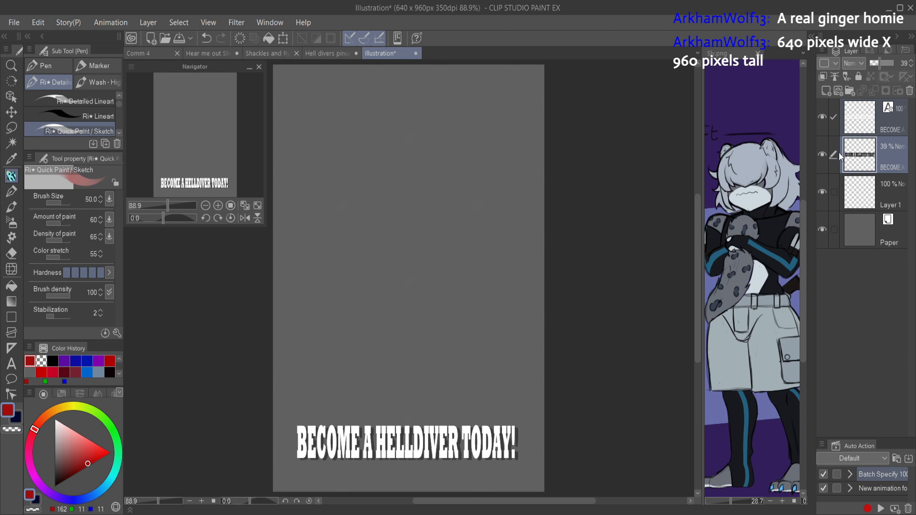
{"action": "key", "text": "ctrl+t"}
{"action": "left_click_drag", "start_coordinate": [518, 413], "coordinate": [536, 396]}
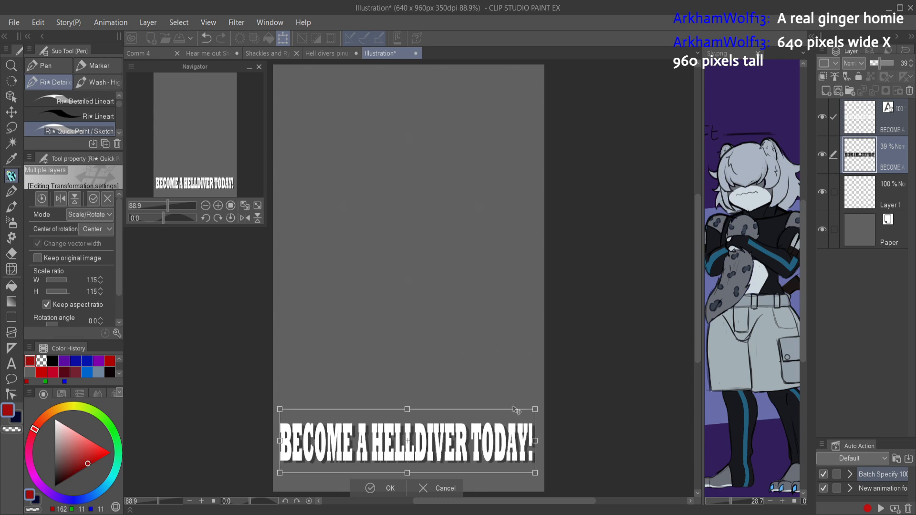
{"action": "key", "text": "Right"}
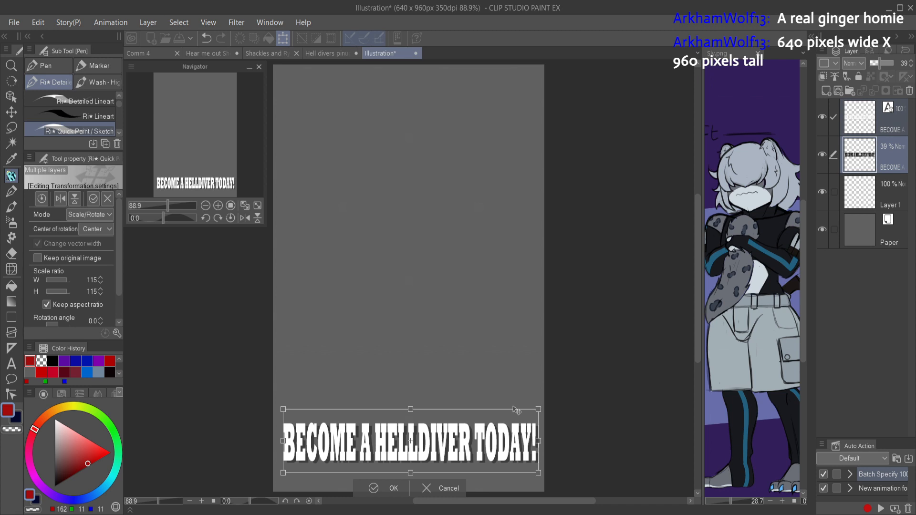
{"action": "key", "text": "Return"}
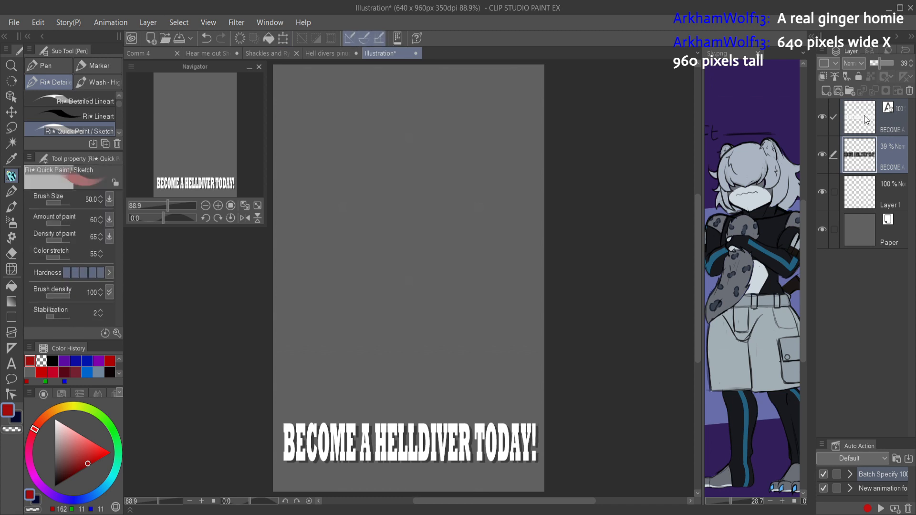
Step: Copy the white border layer, Layer 35, from the Hell divers pinup into the 640 × 960 px illustration
{"action": "left_click", "coordinate": [329, 53]}
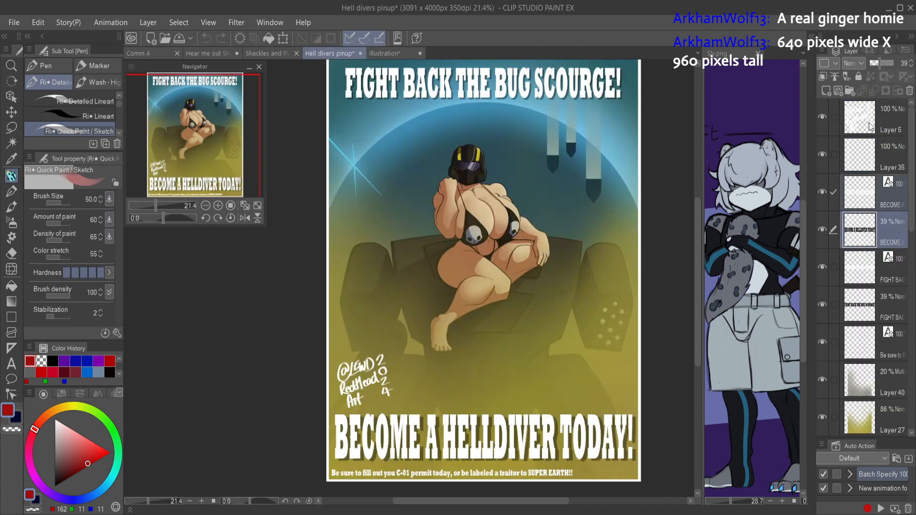
{"action": "left_click", "coordinate": [855, 167]}
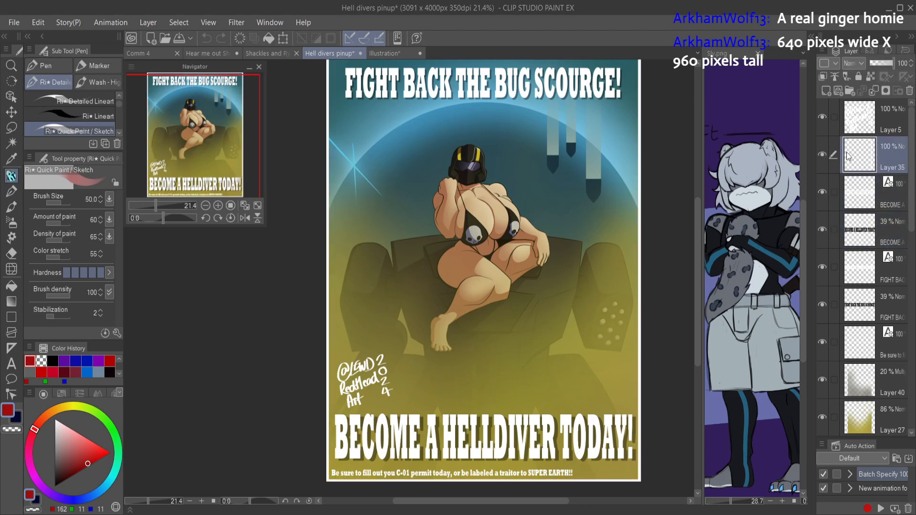
{"action": "left_click", "coordinate": [380, 52]}
{"action": "key", "text": "ctrl+v"}
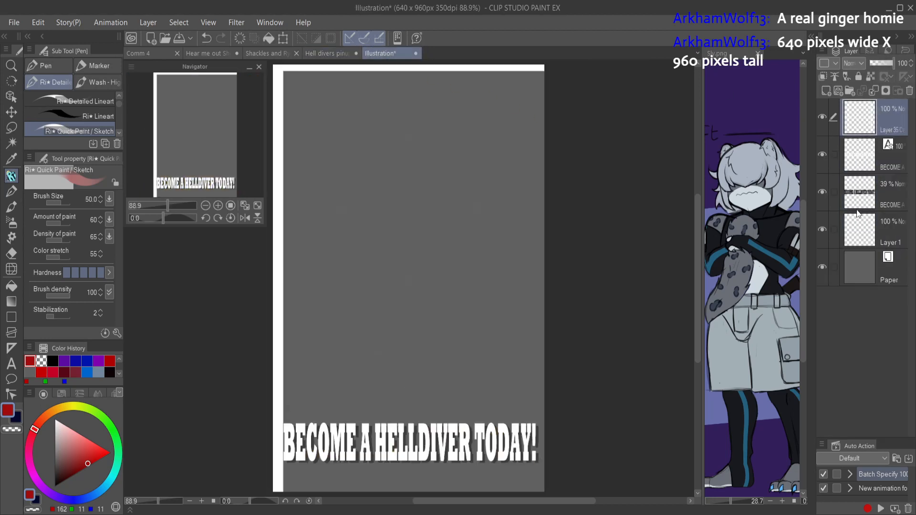
Step: Scale the pasted white border down to 24% and move it over the canvas so its upper and lower edges show
{"action": "key", "text": "ctrl+t"}
{"action": "scroll", "coordinate": [541, 234], "scroll_direction": "down", "scroll_amount": 6}
{"action": "left_click_drag", "start_coordinate": [613, 270], "coordinate": [605, 275]}
{"action": "left_click_drag", "start_coordinate": [611, 279], "coordinate": [588, 267]}
{"action": "left_click_drag", "start_coordinate": [641, 376], "coordinate": [529, 263]}
{"action": "left_click_drag", "start_coordinate": [619, 450], "coordinate": [413, 168]}
{"action": "key", "text": "Return"}
{"action": "scroll", "coordinate": [419, 163], "scroll_direction": "up", "scroll_amount": 6}
{"action": "left_click_drag", "start_coordinate": [449, 266], "coordinate": [439, 258]}
{"action": "mouse_move", "coordinate": [437, 257]}
{"action": "left_mouse_down"}
{"action": "mouse_move", "coordinate": [441, 304]}
{"action": "mouse_move", "coordinate": [442, 269]}
{"action": "left_mouse_up"}
{"action": "left_click_drag", "start_coordinate": [429, 137], "coordinate": [433, 160]}
{"action": "left_click_drag", "start_coordinate": [433, 83], "coordinate": [435, 99]}
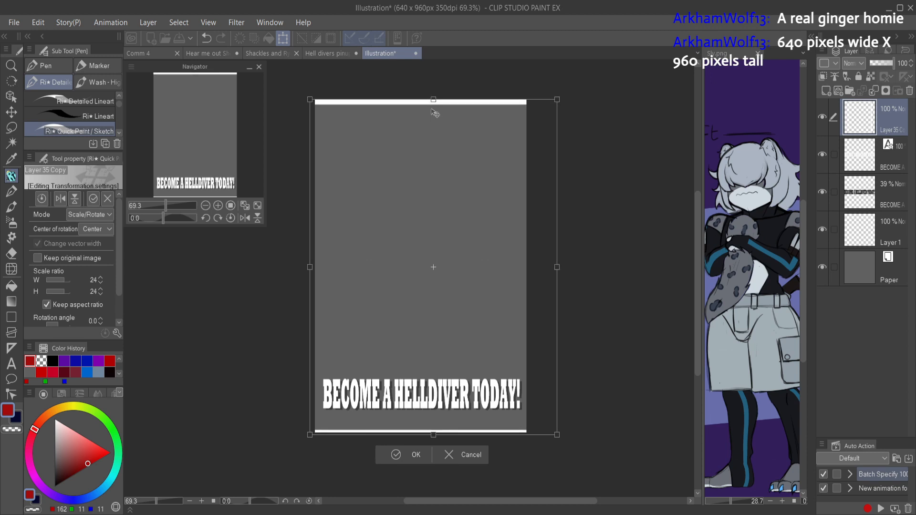
Step: Adjust each side of the white border to line up with the canvas edges and apply the transformation
{"action": "left_click_drag", "start_coordinate": [309, 267], "coordinate": [314, 266]}
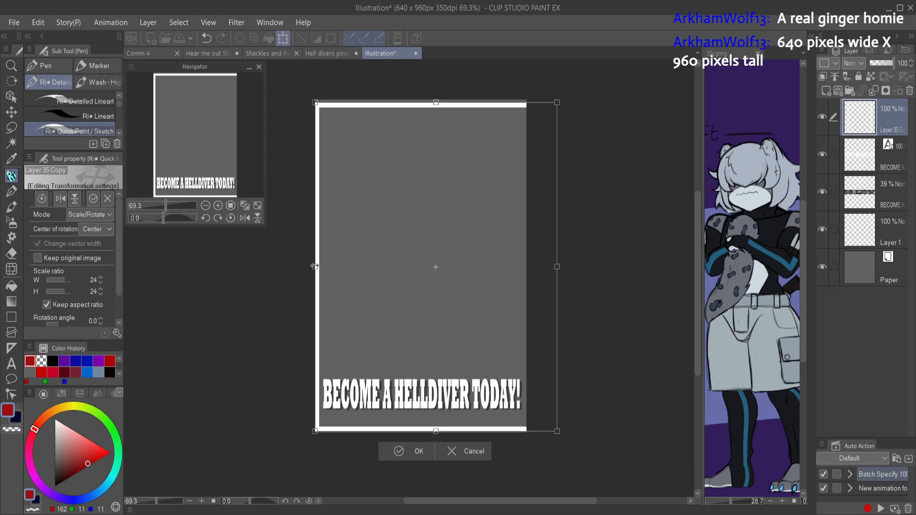
{"action": "left_click_drag", "start_coordinate": [436, 430], "coordinate": [436, 433]}
{"action": "left_click_drag", "start_coordinate": [557, 267], "coordinate": [527, 268]}
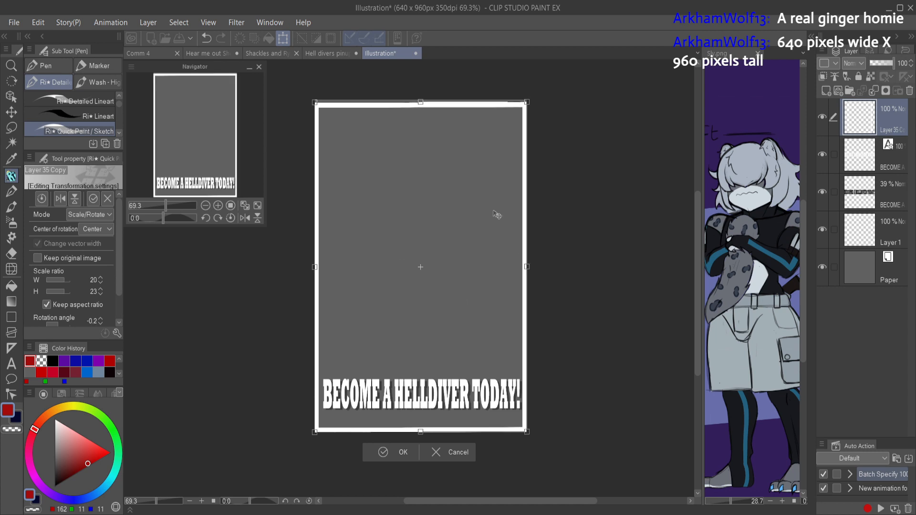
{"action": "left_click_drag", "start_coordinate": [421, 102], "coordinate": [421, 98]}
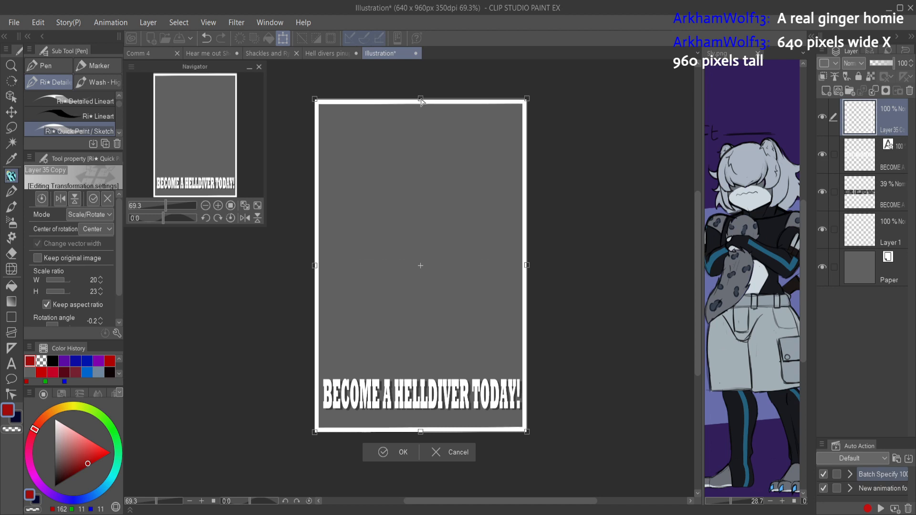
{"action": "left_click", "coordinate": [523, 300]}
{"action": "left_click", "coordinate": [523, 301]}
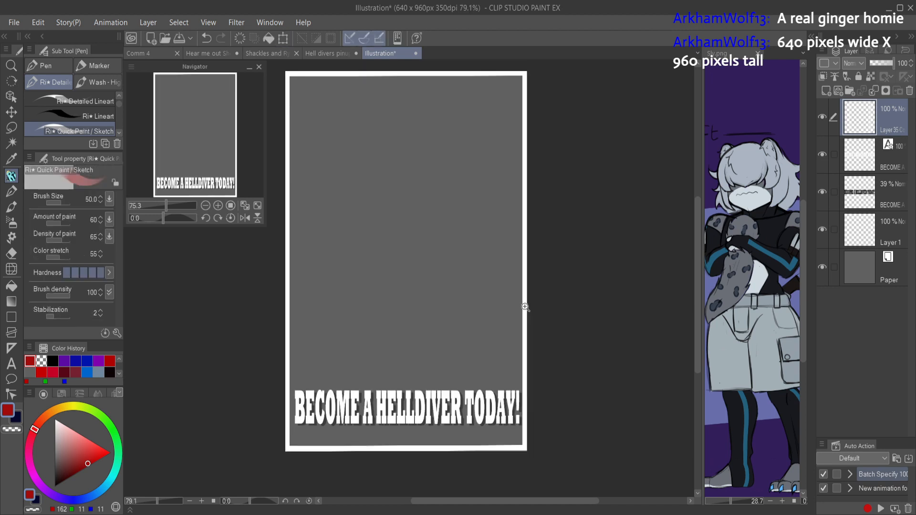
Step: Select both "BECOME A HELLDIVER TODAY!" layers, nudge them slightly left to centre them between the border's sides, and apply the transformation
{"action": "left_click", "coordinate": [857, 159]}
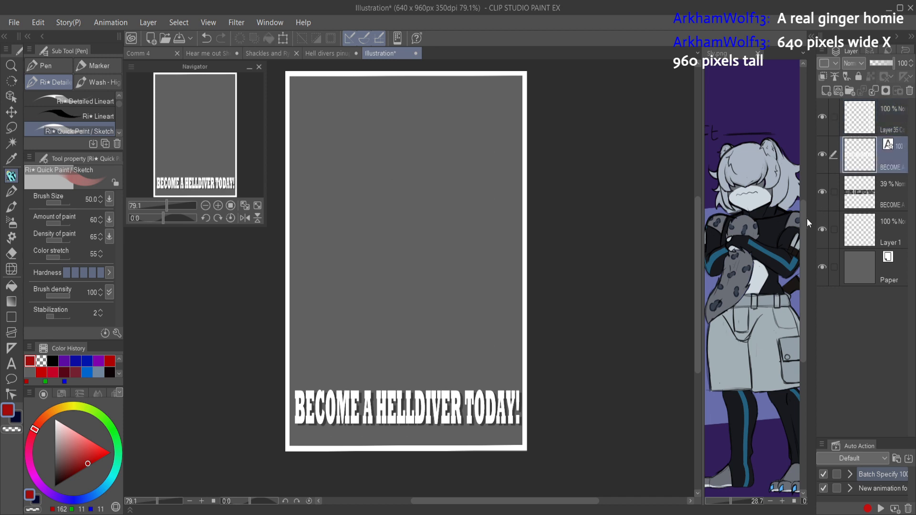
{"action": "left_click", "coordinate": [862, 201]}
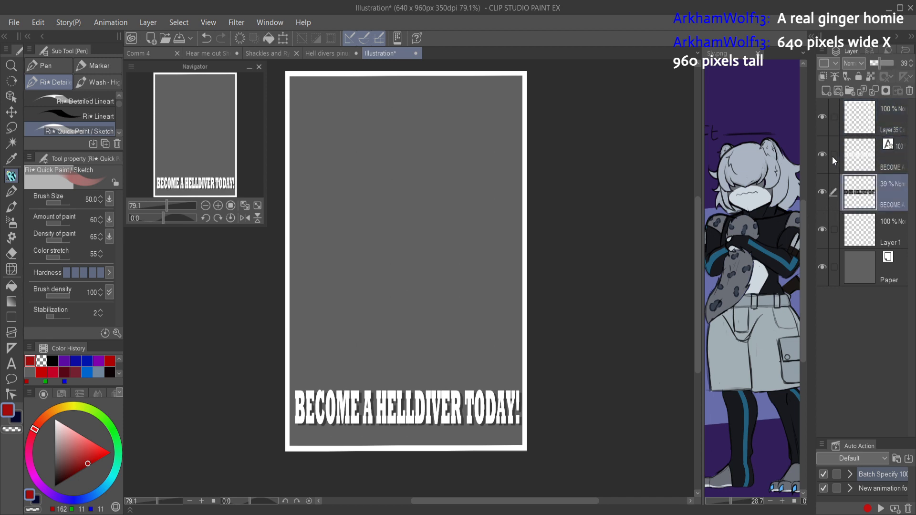
{"action": "left_click", "coordinate": [825, 164], "text": "ctrl"}
{"action": "key", "text": "ctrl+t"}
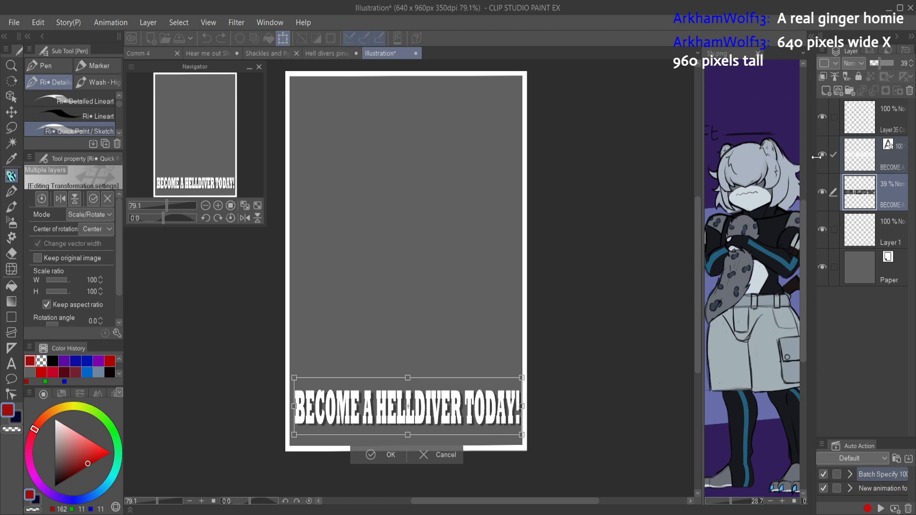
{"action": "key", "text": "Left"}
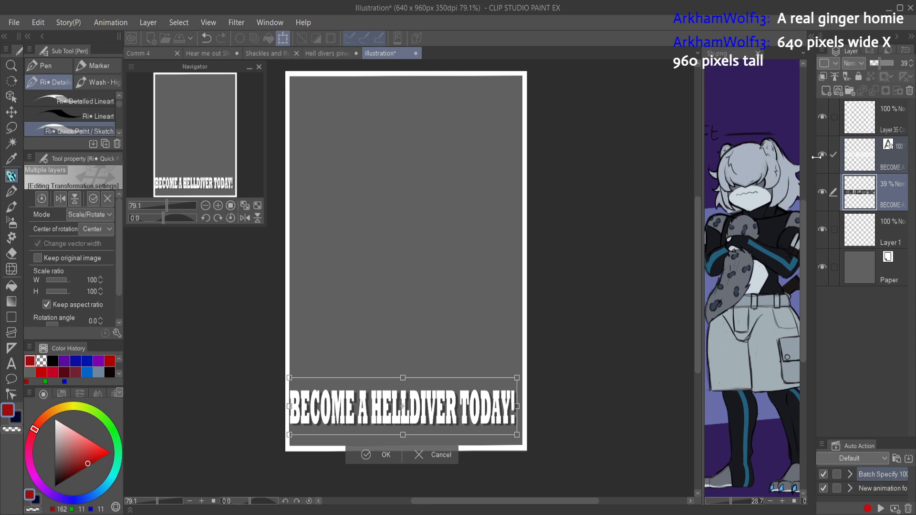
{"action": "key", "text": "Right"}
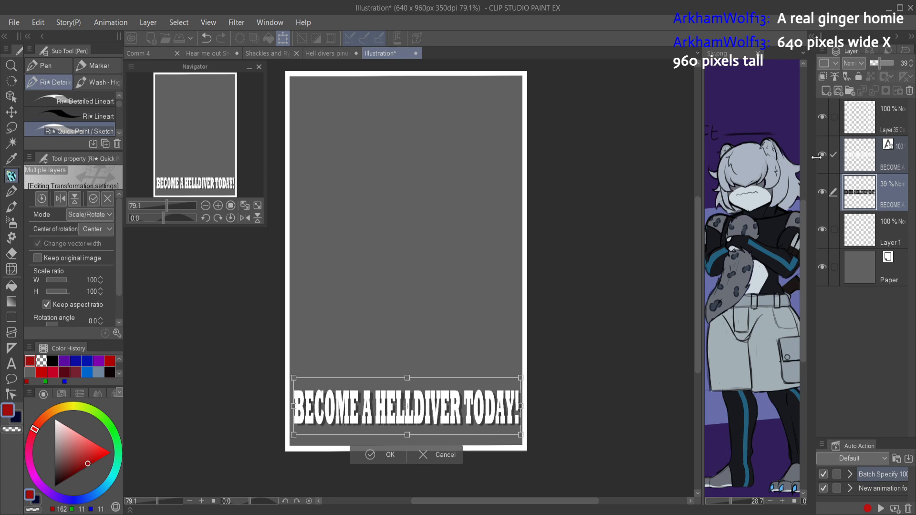
{"action": "key", "text": "Left"}
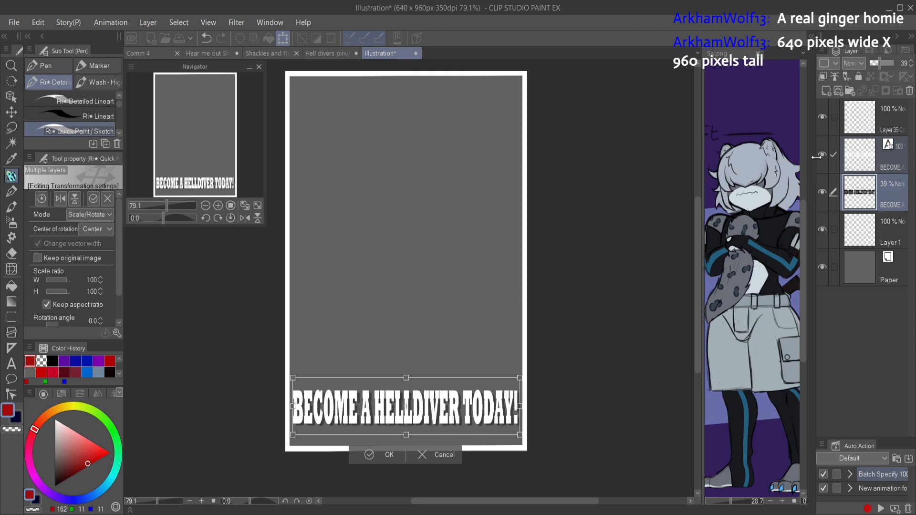
{"action": "key", "text": "Right"}
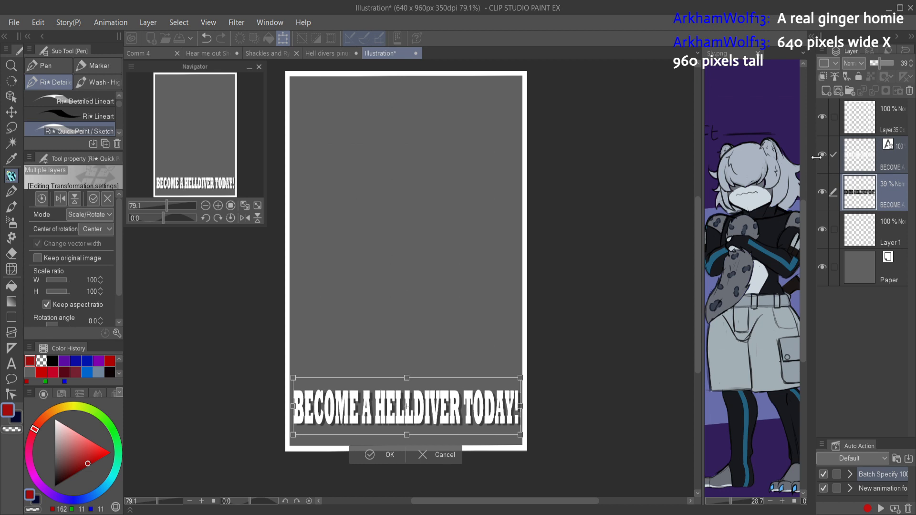
{"action": "key", "text": "Return"}
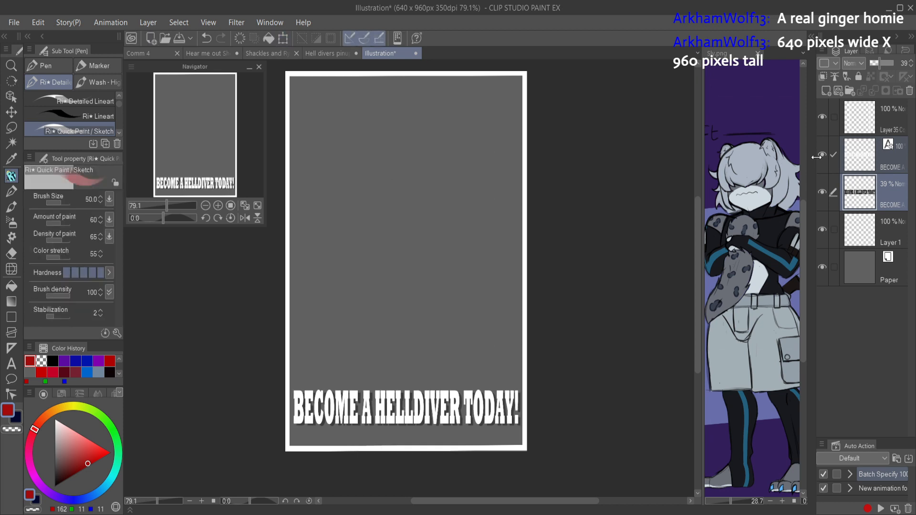
Step: Copy the "FIGHT BACK THE BUG SCOURGE!" text and its 39% shadow layer from the Hell divers pinup into the illustration
{"action": "left_click", "coordinate": [867, 134]}
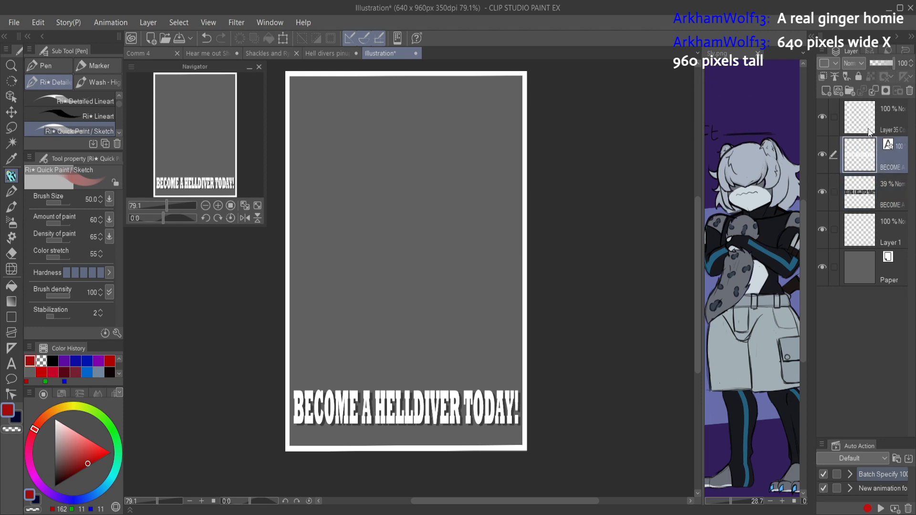
{"action": "left_click", "coordinate": [332, 52]}
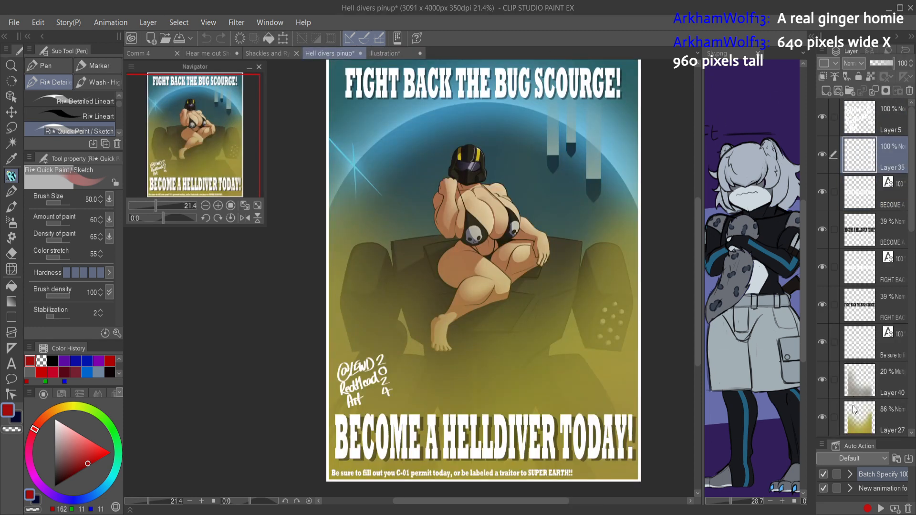
{"action": "scroll", "coordinate": [897, 282], "scroll_direction": "down", "scroll_amount": 5}
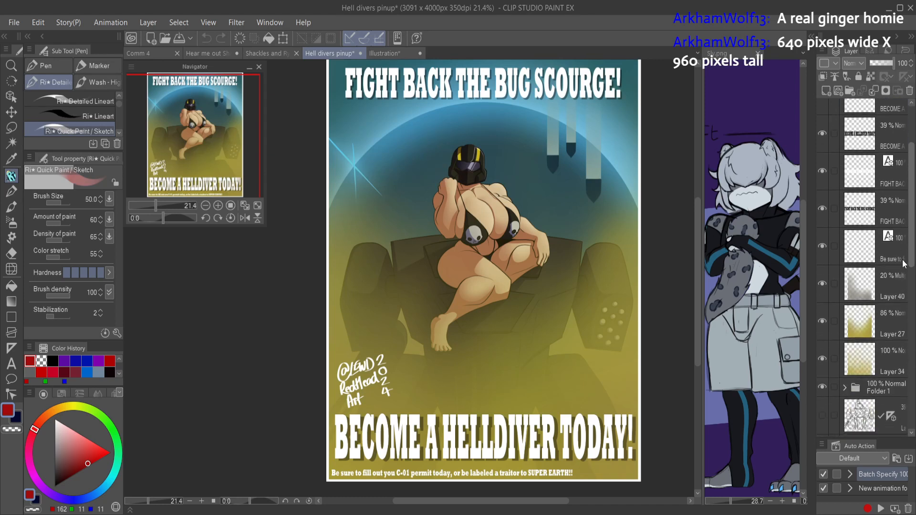
{"action": "scroll", "coordinate": [909, 262], "scroll_direction": "up", "scroll_amount": 5}
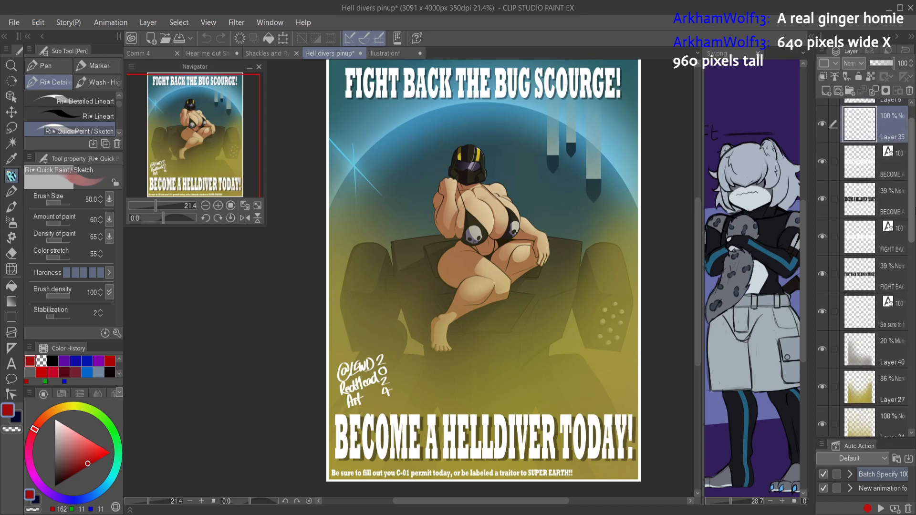
{"action": "scroll", "coordinate": [906, 201], "scroll_direction": "down", "scroll_amount": 1}
{"action": "left_click", "coordinate": [864, 282]}
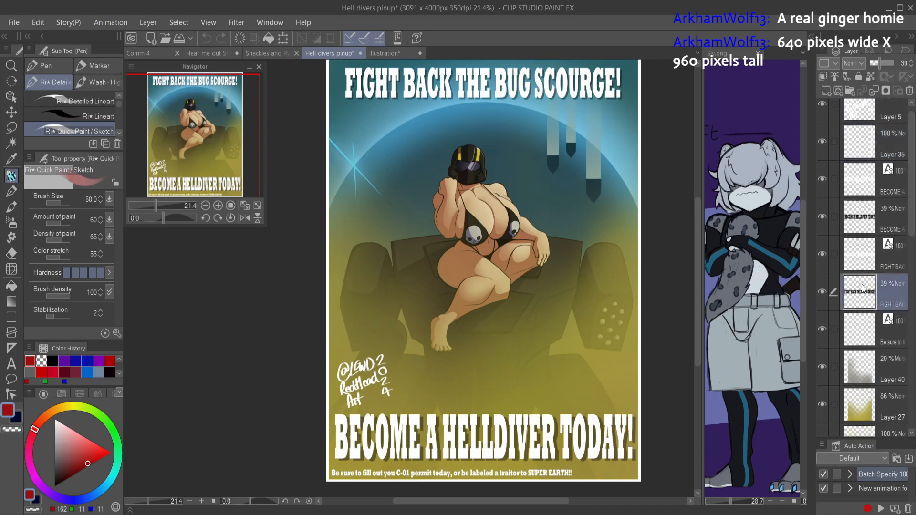
{"action": "left_click", "coordinate": [846, 257], "text": "ctrl"}
{"action": "left_click_drag", "start_coordinate": [851, 248], "coordinate": [477, 243]}
{"action": "key", "text": "ctrl+t"}
{"action": "mouse_move", "coordinate": [588, 235]}
{"action": "left_mouse_down"}
{"action": "mouse_move", "coordinate": [548, 221]}
{"action": "mouse_move", "coordinate": [589, 231]}
{"action": "left_mouse_up"}
{"action": "key", "text": "Return"}
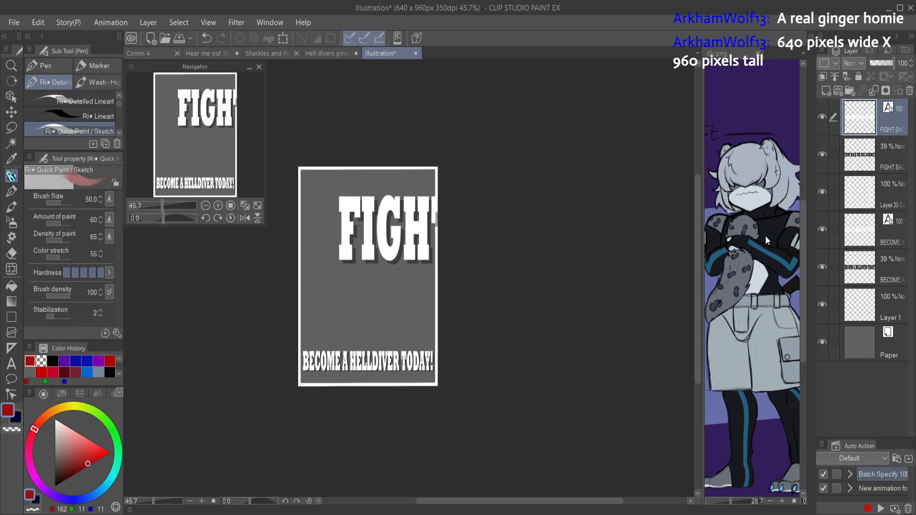
Step: Select both "FIGHT BACK THE BUG SCOURGE!" layers, scale them to 42%, place them just inside the border's upper edge, and apply
{"action": "left_click", "coordinate": [834, 155]}
{"action": "key", "text": "ctrl+t"}
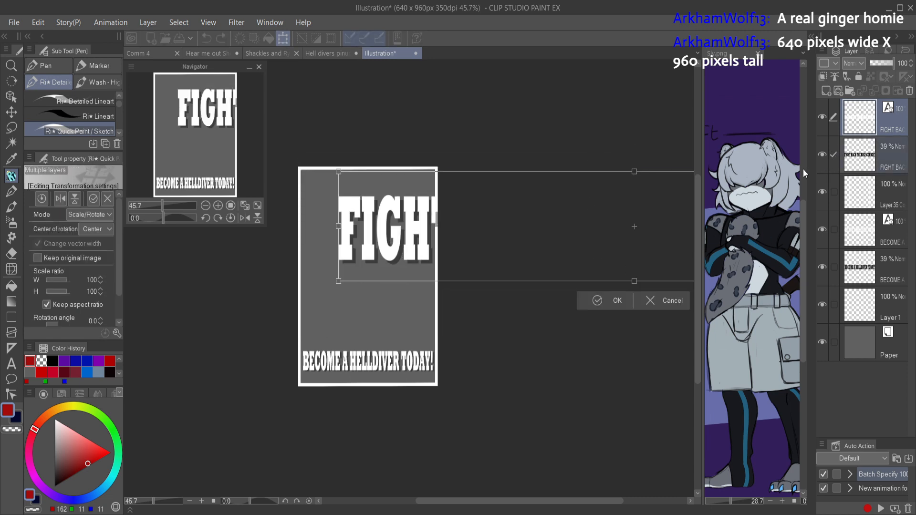
{"action": "left_click_drag", "start_coordinate": [592, 215], "coordinate": [557, 238]}
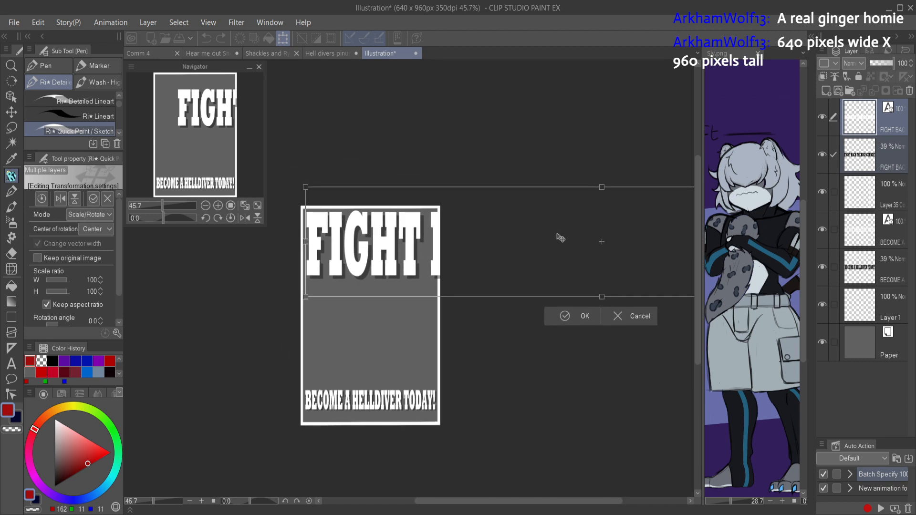
{"action": "scroll", "coordinate": [617, 245], "scroll_direction": "down", "scroll_amount": 3}
{"action": "left_click_drag", "start_coordinate": [568, 267], "coordinate": [421, 271]}
{"action": "left_click_drag", "start_coordinate": [409, 275], "coordinate": [407, 270]}
{"action": "scroll", "coordinate": [406, 254], "scroll_direction": "up", "scroll_amount": 4}
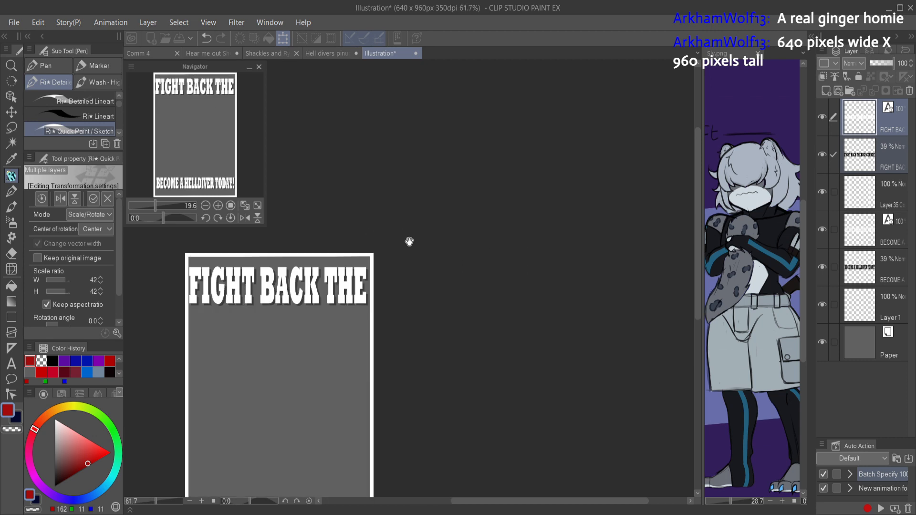
{"action": "left_click_drag", "start_coordinate": [409, 239], "coordinate": [534, 266]}
{"action": "left_click_drag", "start_coordinate": [504, 299], "coordinate": [506, 293]}
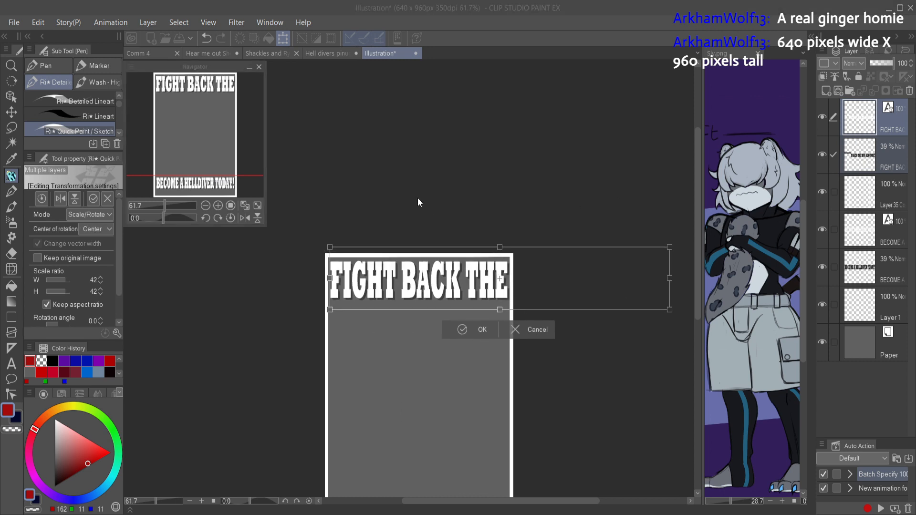
{"action": "key", "text": "Return"}
Step: Try splitting the headline text into two lines, with "BUG SCOURGE!" below "FIGHT BACK THE"
{"action": "left_click", "coordinate": [860, 112]}
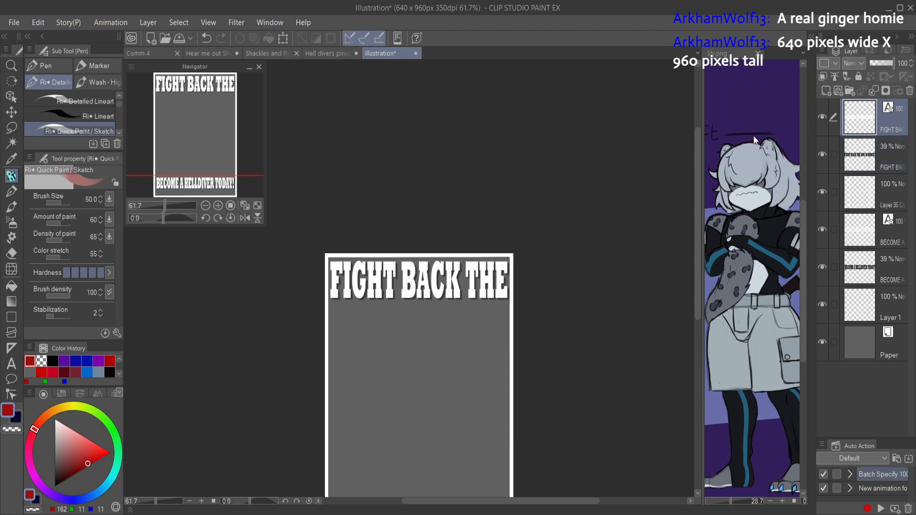
{"action": "key", "text": "t"}
{"action": "left_click", "coordinate": [513, 270]}
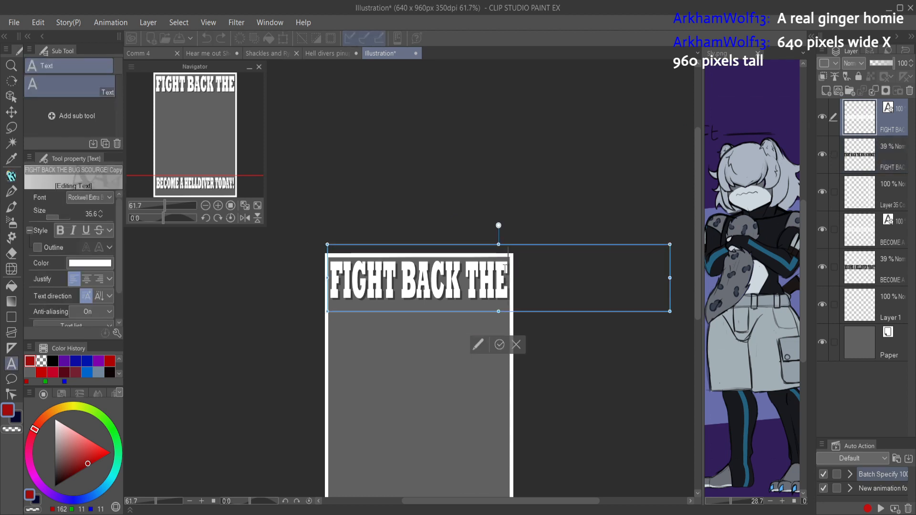
{"action": "key", "text": "Return"}
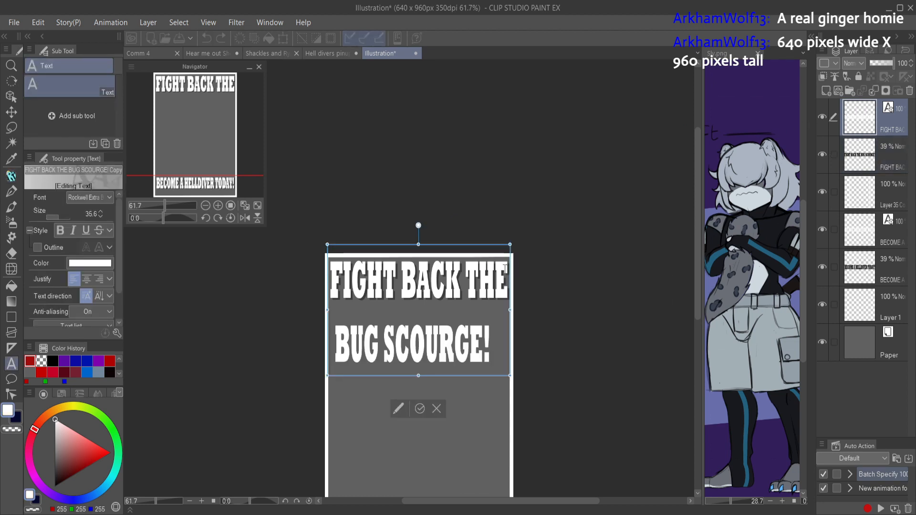
{"action": "key", "text": "BackSpace"}
{"action": "key", "text": "Return"}
{"action": "key", "text": "BackSpace"}
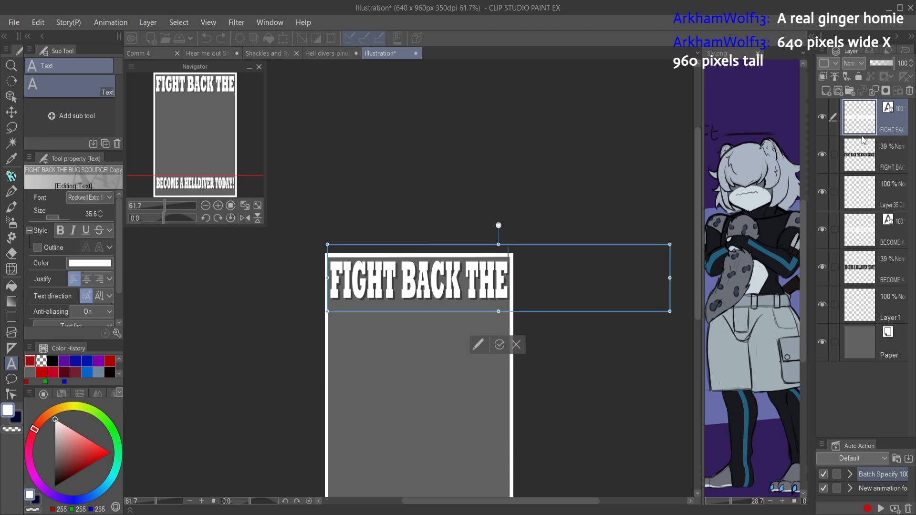
Step: Scale the headline text and its shadow together until the full slogan fits on one line inside the border, and apply
{"action": "left_click", "coordinate": [836, 153]}
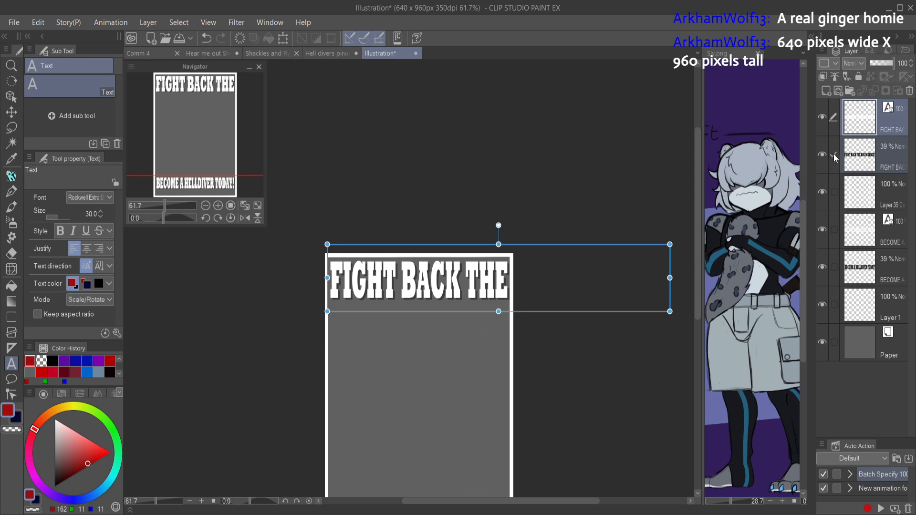
{"action": "key", "text": "ctrl+t"}
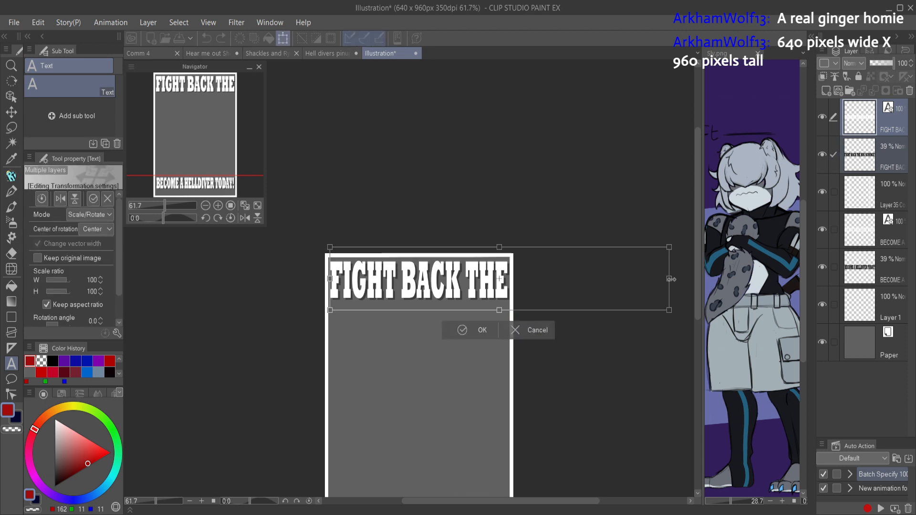
{"action": "left_click_drag", "start_coordinate": [635, 274], "coordinate": [508, 286]}
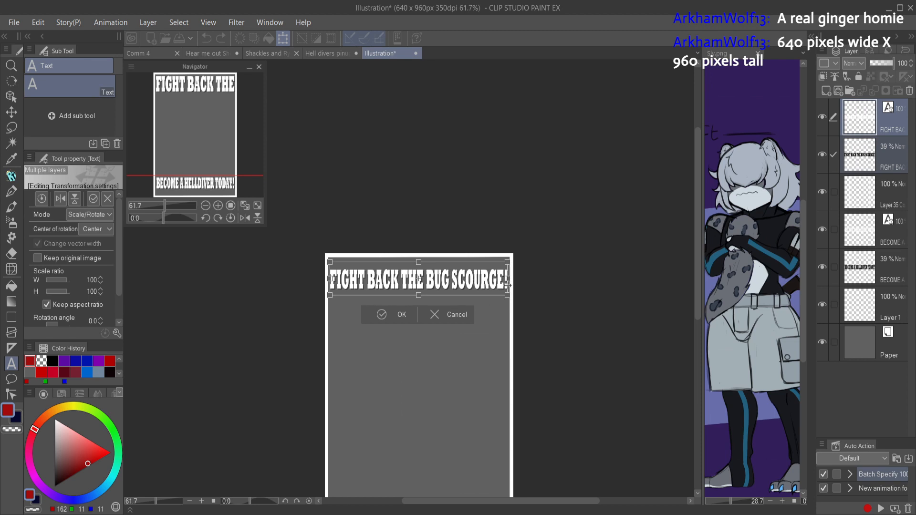
{"action": "left_click", "coordinate": [403, 314]}
{"action": "scroll", "coordinate": [513, 313], "scroll_direction": "down", "scroll_amount": 2}
{"action": "scroll", "coordinate": [516, 312], "scroll_direction": "up", "scroll_amount": 2}
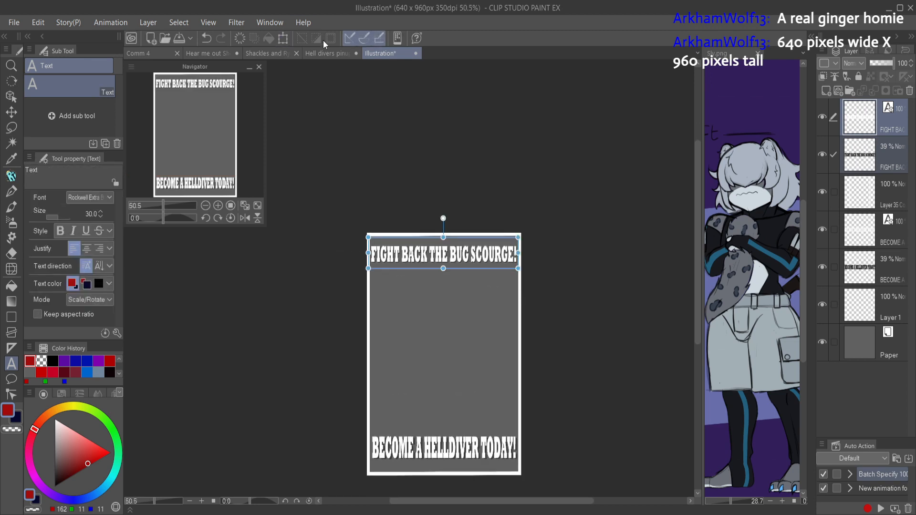
Step: Copy the "Be sure to fill out you C-01 permit today" text layer from the Hell divers pinup into the illustration
{"action": "left_click", "coordinate": [330, 54]}
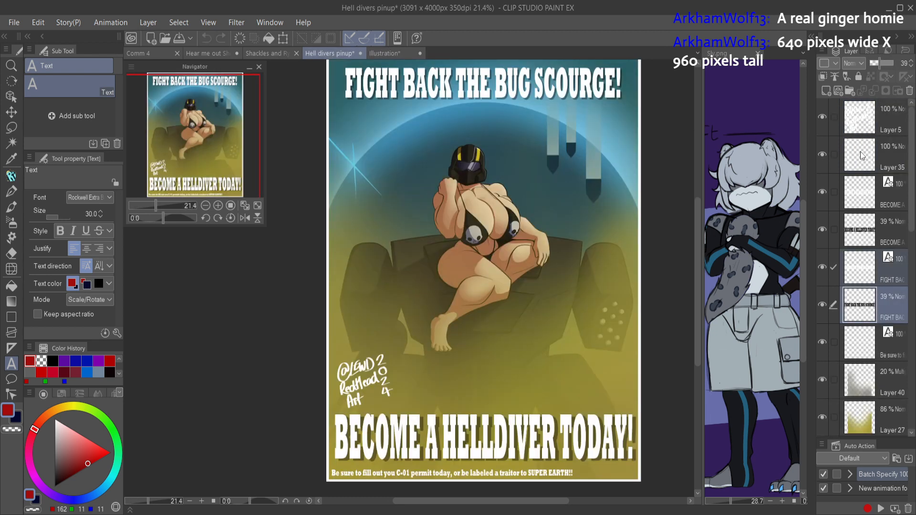
{"action": "left_click", "coordinate": [821, 155]}
{"action": "left_click", "coordinate": [823, 342]}
{"action": "left_click", "coordinate": [827, 339]}
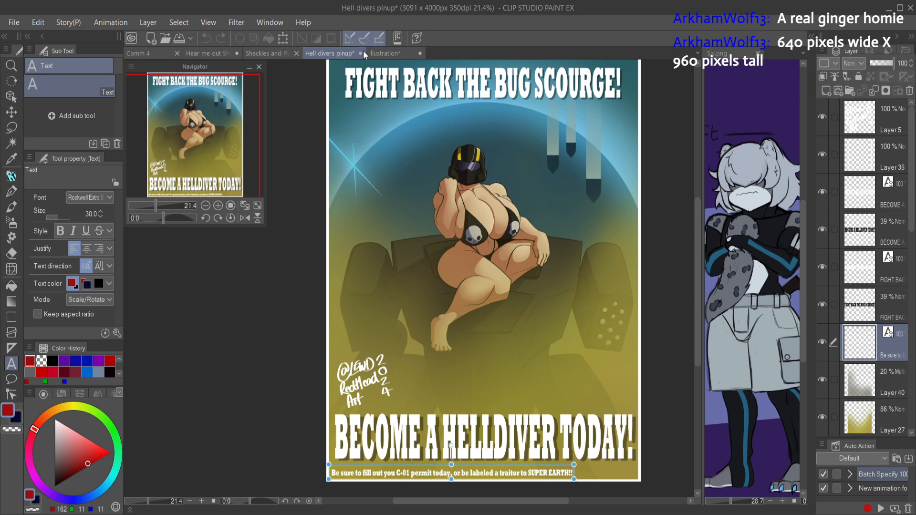
{"action": "left_click", "coordinate": [384, 54]}
{"action": "key", "text": "ctrl+v"}
{"action": "key", "text": "ctrl+t"}
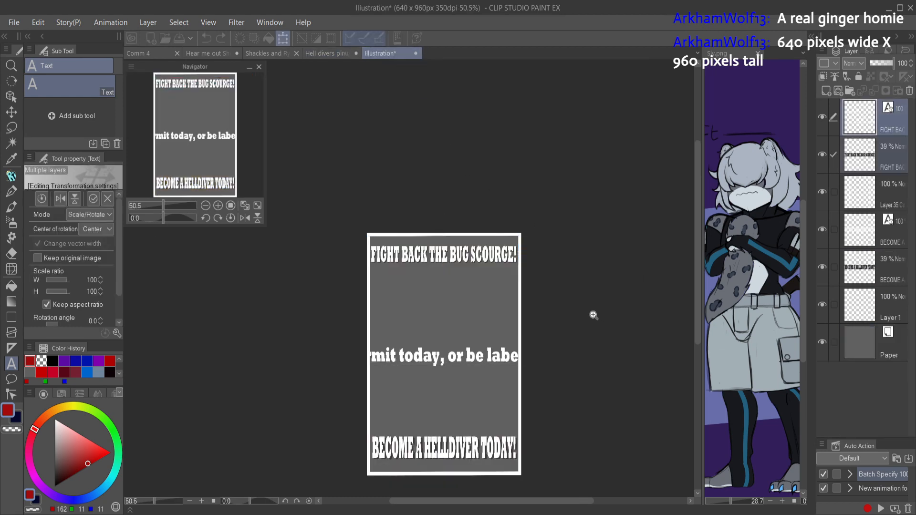
{"action": "left_click_drag", "start_coordinate": [594, 315], "coordinate": [520, 289]}
{"action": "left_click_drag", "start_coordinate": [473, 271], "coordinate": [487, 317]}
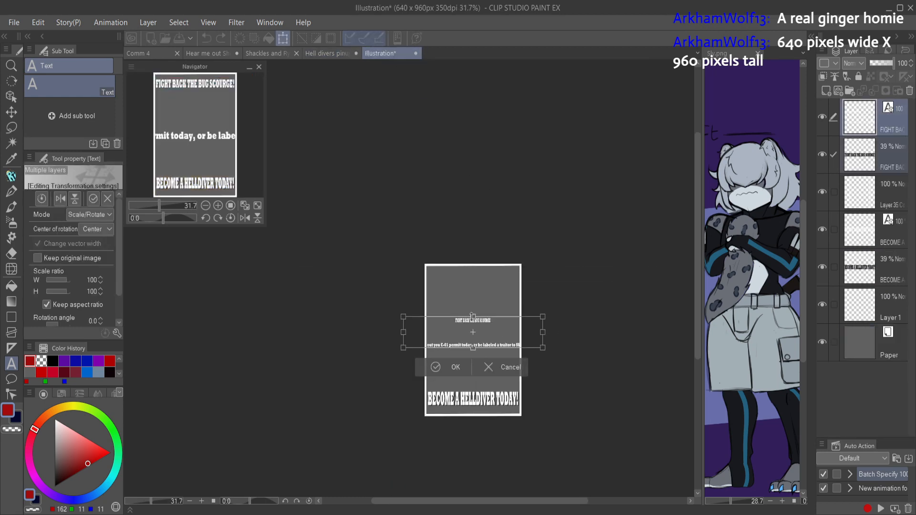
{"action": "key", "text": "ctrl+z"}
{"action": "left_click", "coordinate": [501, 369]}
Step: Cut the headline text, add a new raster layer, and paste the text as a separate layer above it
{"action": "left_click", "coordinate": [872, 124]}
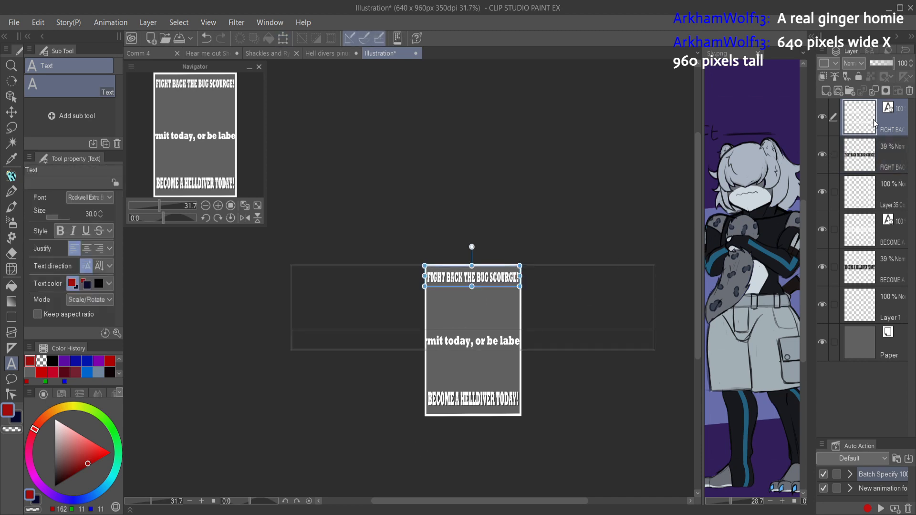
{"action": "key", "text": "ctrl+x"}
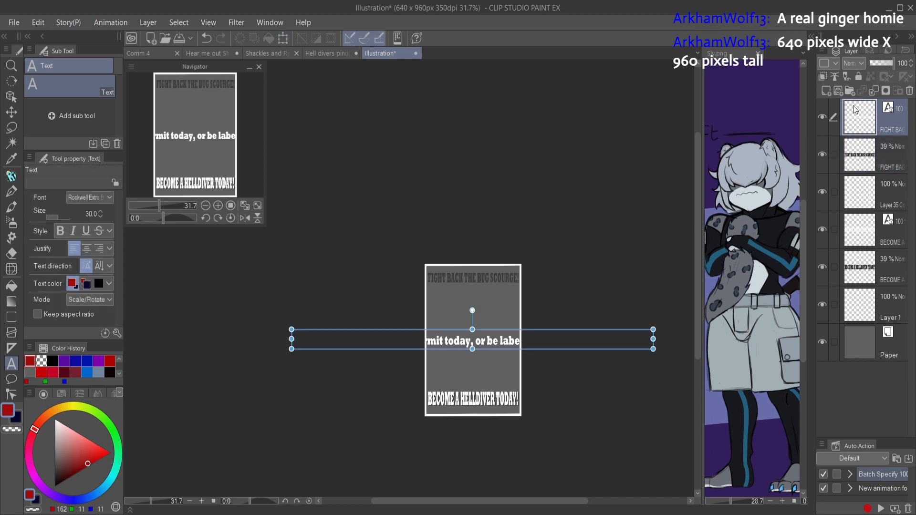
{"action": "left_click", "coordinate": [827, 91]}
{"action": "key", "text": "ctrl+v"}
{"action": "key", "text": "ctrl+t"}
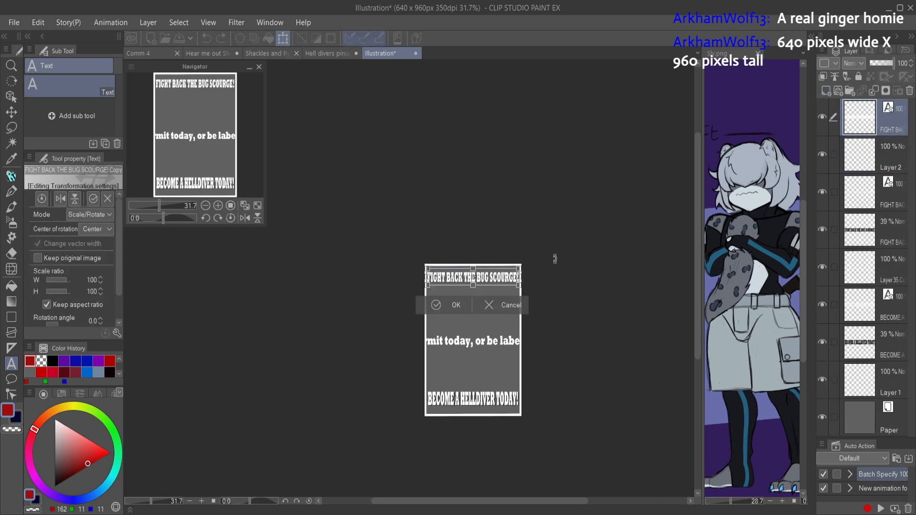
{"action": "left_click", "coordinate": [502, 305]}
Step: Try deleting the pasted headline copy and the empty Layer 2, and undo the deletions
{"action": "left_click", "coordinate": [329, 53]}
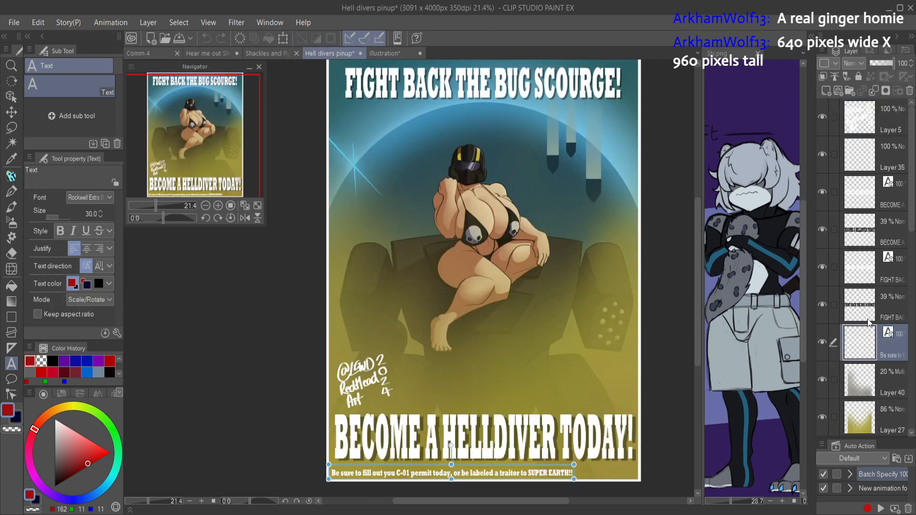
{"action": "left_click", "coordinate": [381, 53]}
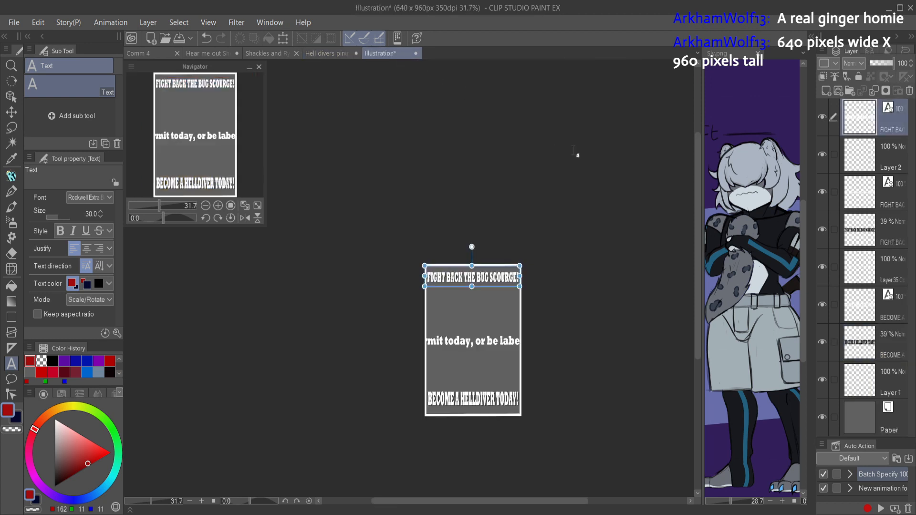
{"action": "left_click", "coordinate": [909, 92]}
{"action": "key", "text": "ctrl+z"}
{"action": "left_click", "coordinate": [893, 109]}
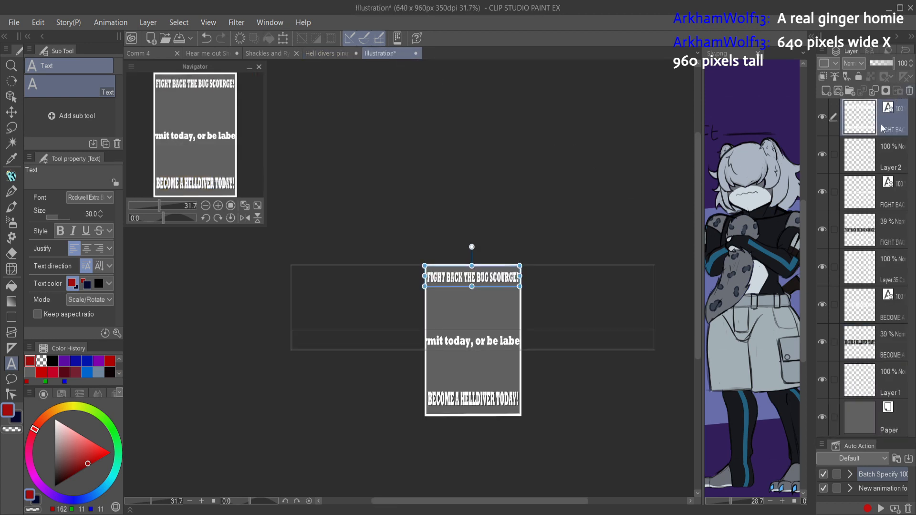
{"action": "left_click", "coordinate": [866, 145]}
{"action": "left_click", "coordinate": [909, 91]}
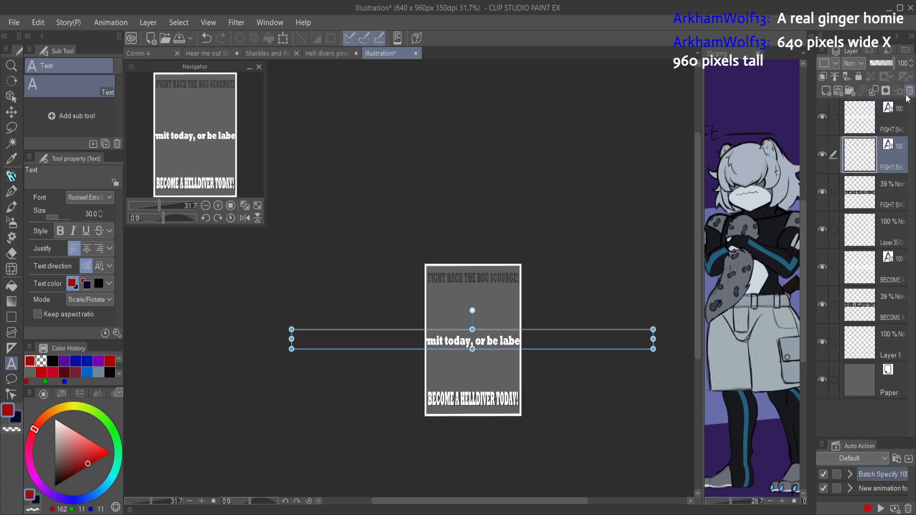
{"action": "left_click", "coordinate": [866, 122]}
{"action": "left_click", "coordinate": [824, 118]}
{"action": "left_click", "coordinate": [824, 118]}
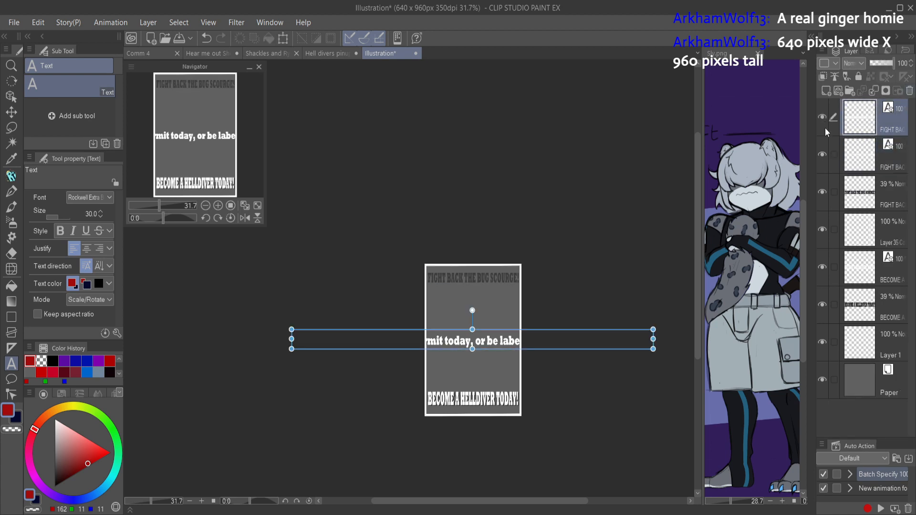
{"action": "key", "text": "ctrl+z"}
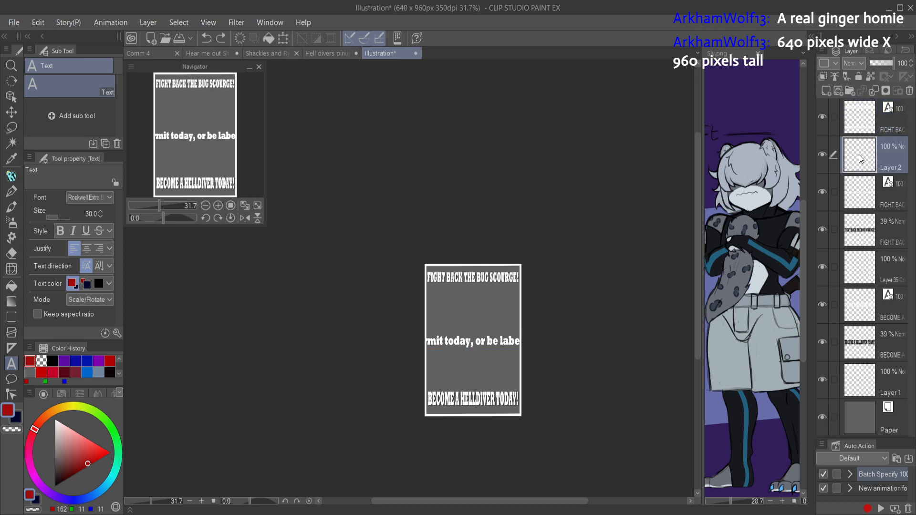
Step: Toggle the visibility of the upper layers to check which text each "FIGHT BACK" layer holds
{"action": "left_click", "coordinate": [855, 121]}
{"action": "left_click", "coordinate": [823, 117]}
{"action": "left_click", "coordinate": [823, 118]}
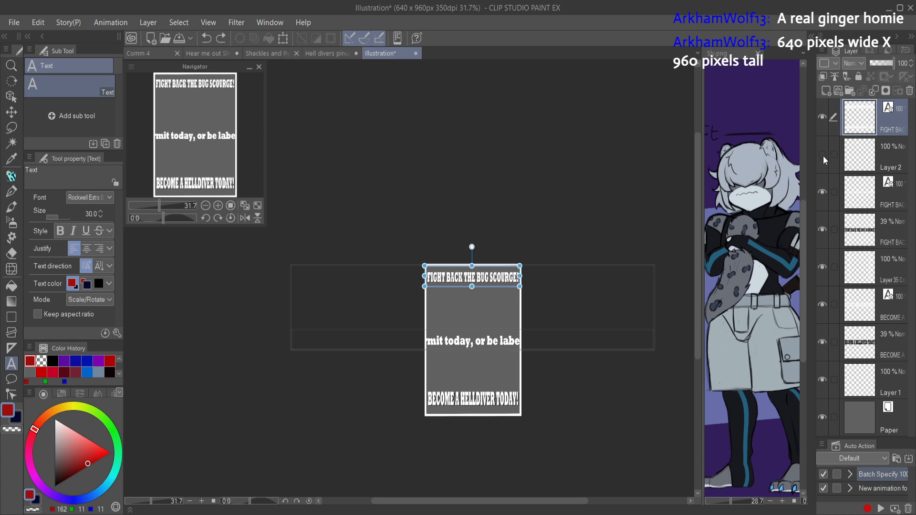
{"action": "left_click", "coordinate": [863, 170]}
{"action": "left_click", "coordinate": [822, 192]}
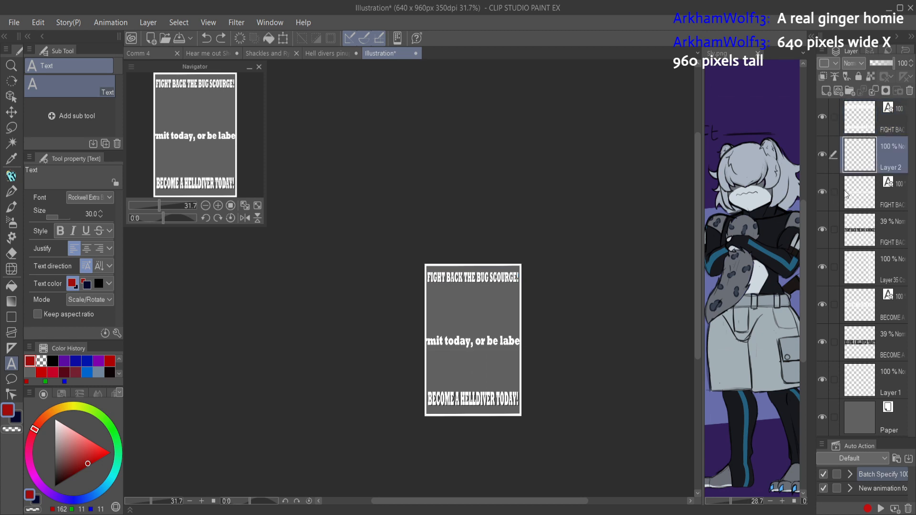
Step: Try shrinking the permit line in the lower "FIGHT BACK" text layer by its text frame, and undo it
{"action": "left_click", "coordinate": [858, 183]}
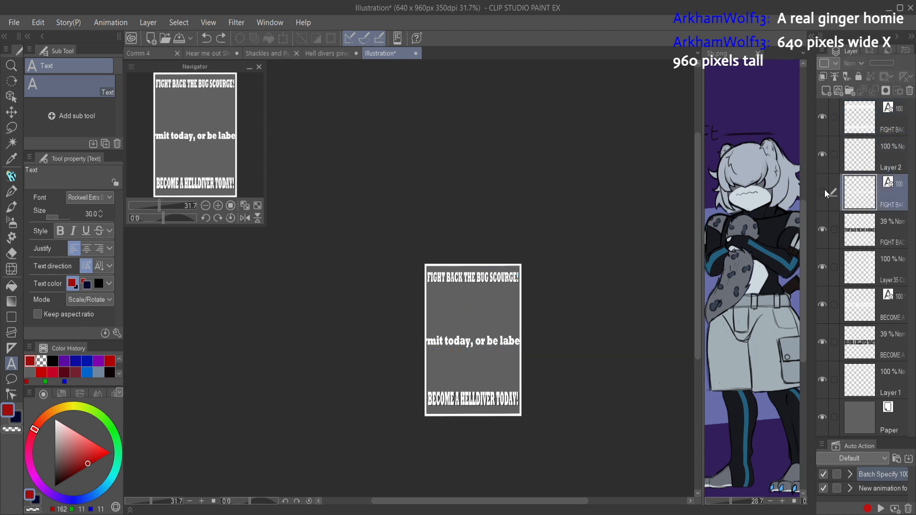
{"action": "left_click_drag", "start_coordinate": [652, 338], "coordinate": [536, 361]}
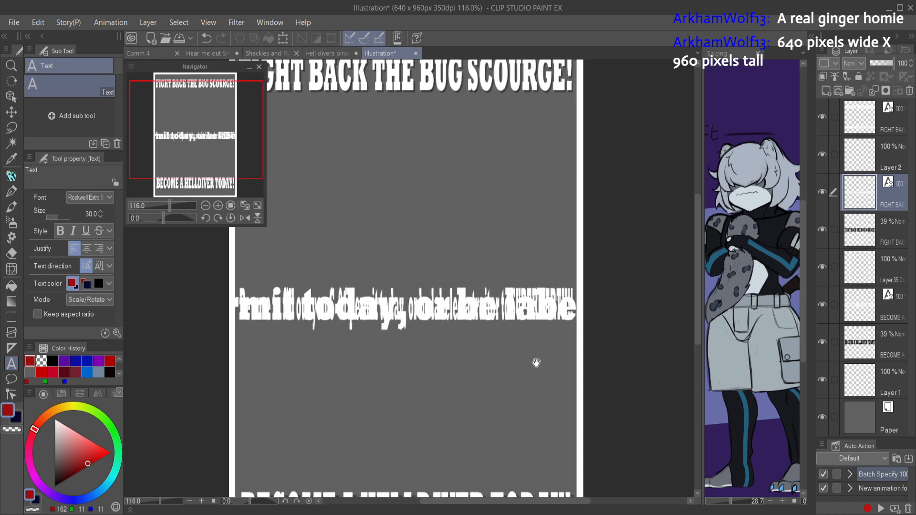
{"action": "key", "text": "ctrl+z"}
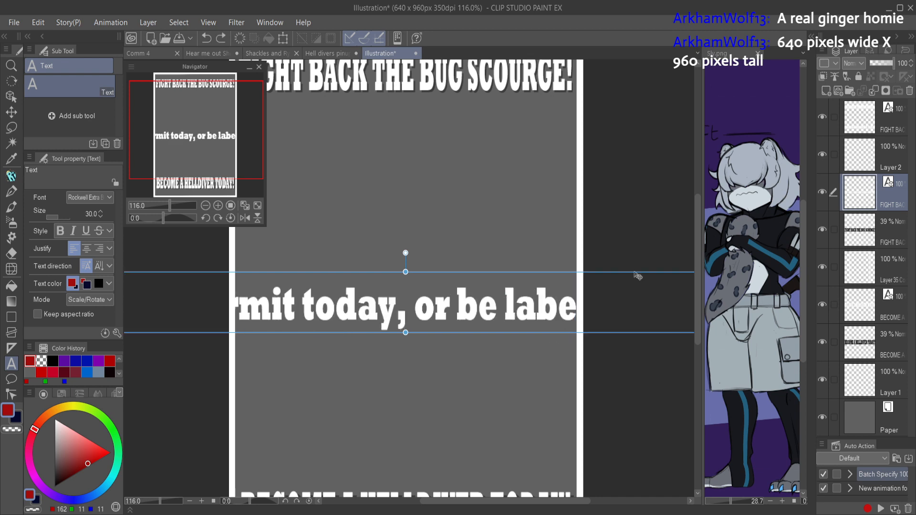
{"action": "left_click_drag", "start_coordinate": [634, 271], "coordinate": [617, 256]}
{"action": "left_click_drag", "start_coordinate": [601, 332], "coordinate": [529, 381]}
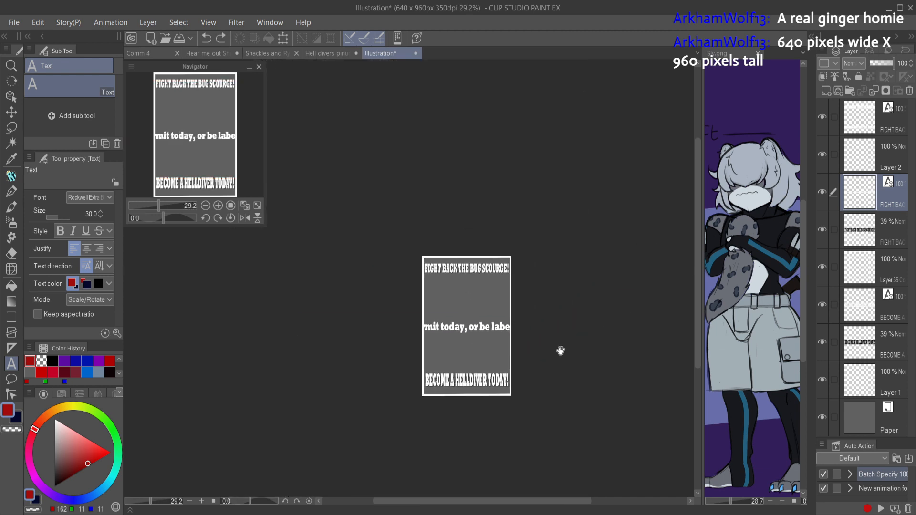
{"action": "left_click_drag", "start_coordinate": [633, 316], "coordinate": [534, 336]}
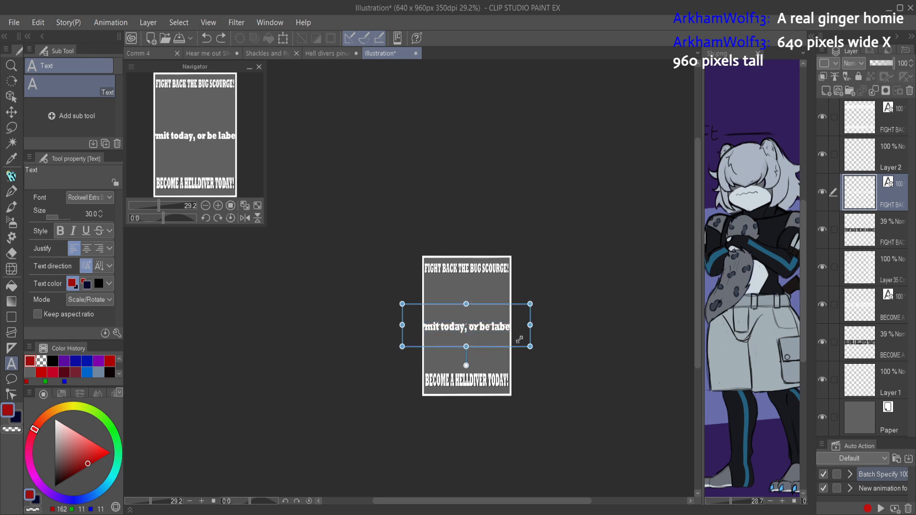
{"action": "key", "text": "ctrl+z"}
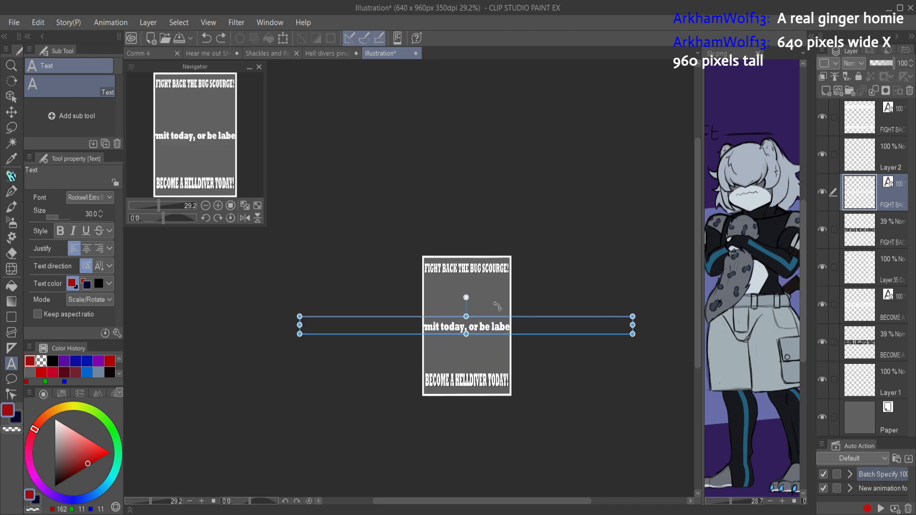
Step: Transform the permit line in the lower "FIGHT BACK" layer to 26 width and -26 height, and apply
{"action": "key", "text": "ctrl+t"}
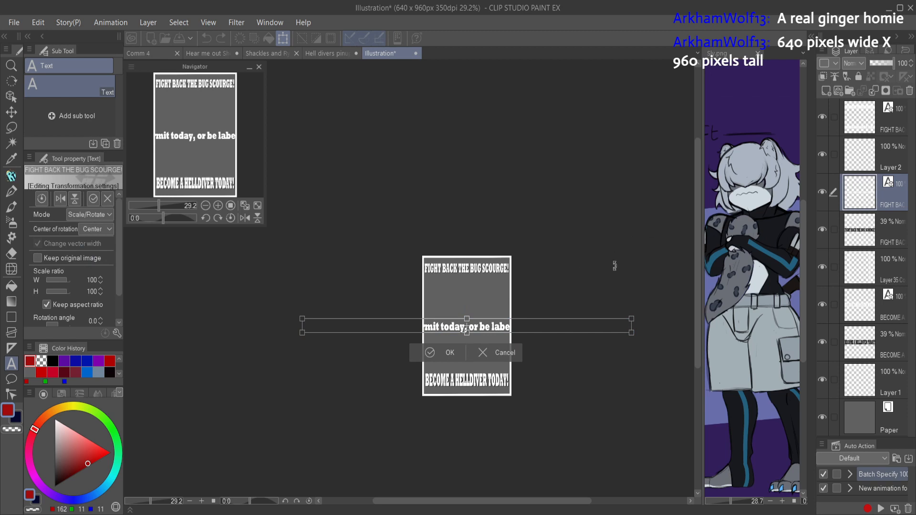
{"action": "left_click_drag", "start_coordinate": [631, 318], "coordinate": [511, 355]}
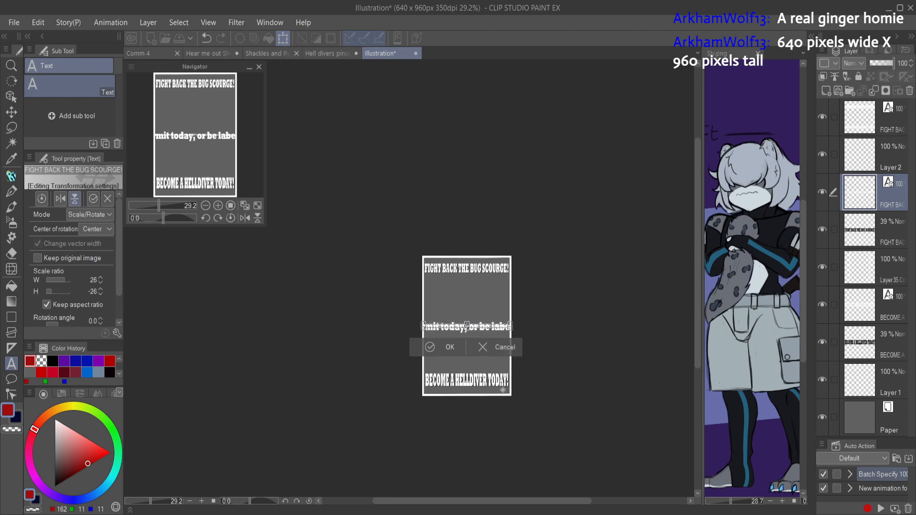
{"action": "left_click", "coordinate": [448, 347]}
Step: Hide the scaled permit line's layer and delete the oversized permit text from the headline copy layer above it
{"action": "left_click", "coordinate": [821, 191]}
{"action": "left_click", "coordinate": [849, 122]}
{"action": "left_click", "coordinate": [822, 121]}
{"action": "left_click", "coordinate": [821, 122]}
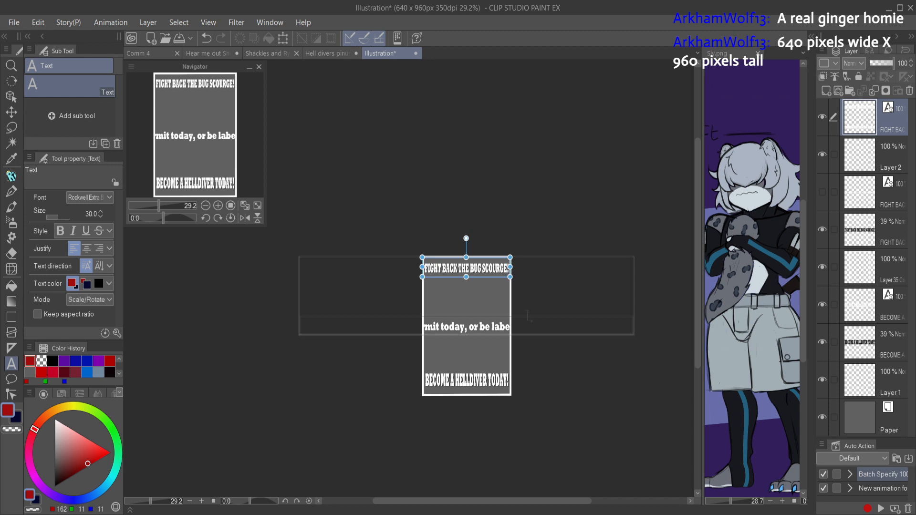
{"action": "left_click", "coordinate": [509, 326]}
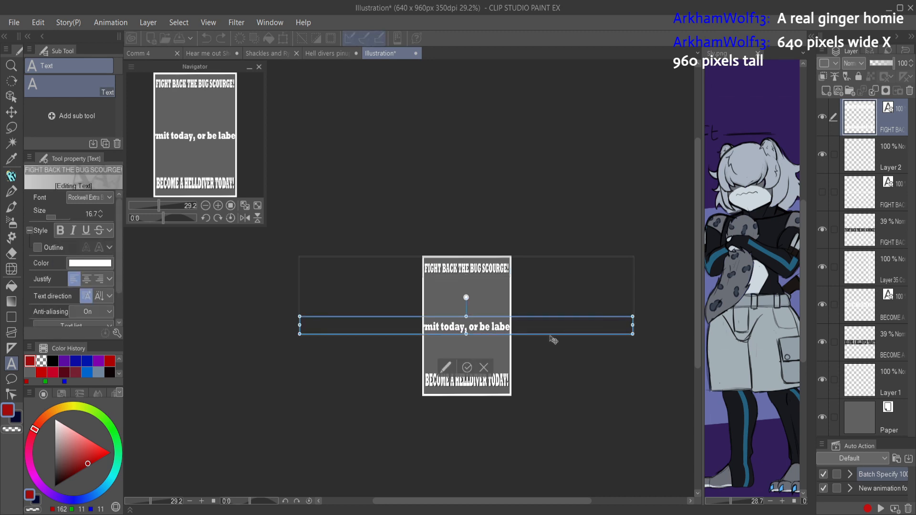
{"action": "key", "text": "BackSpace"}
{"action": "left_click", "coordinate": [618, 322]}
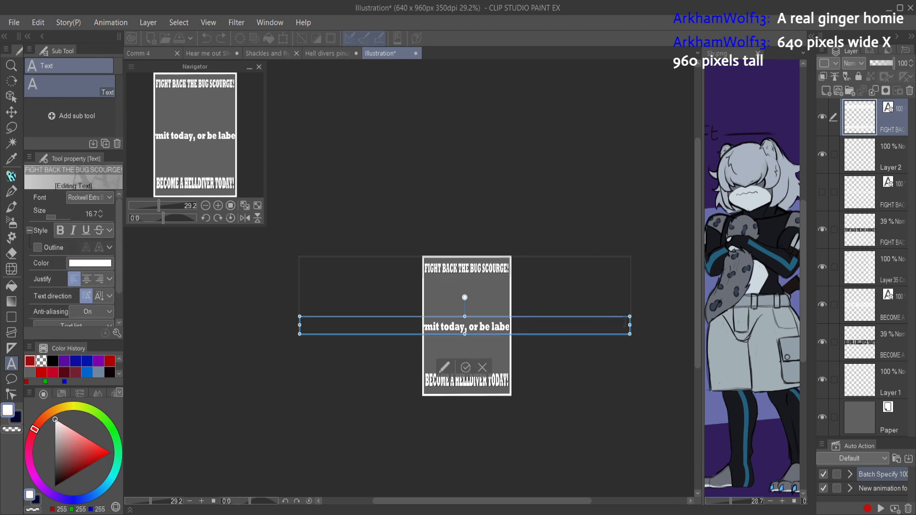
{"action": "key", "text": "ctrl+a"}
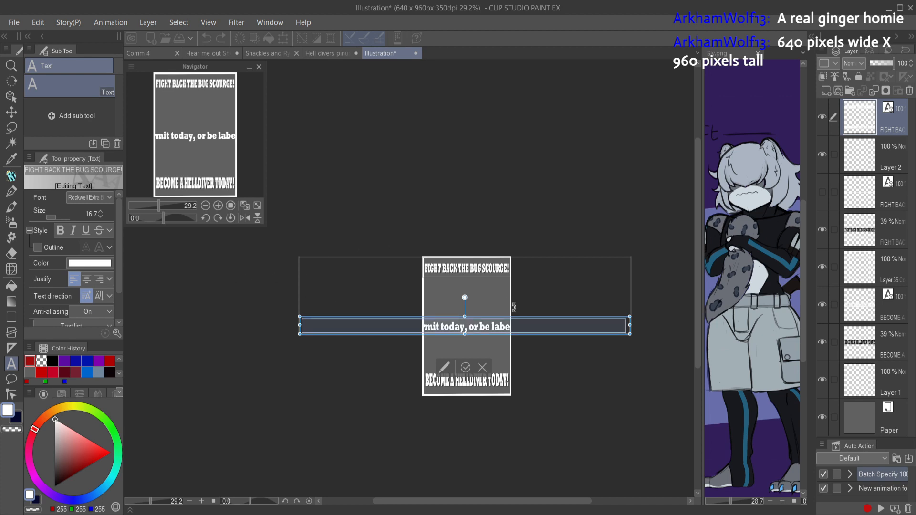
{"action": "key", "text": "BackSpace"}
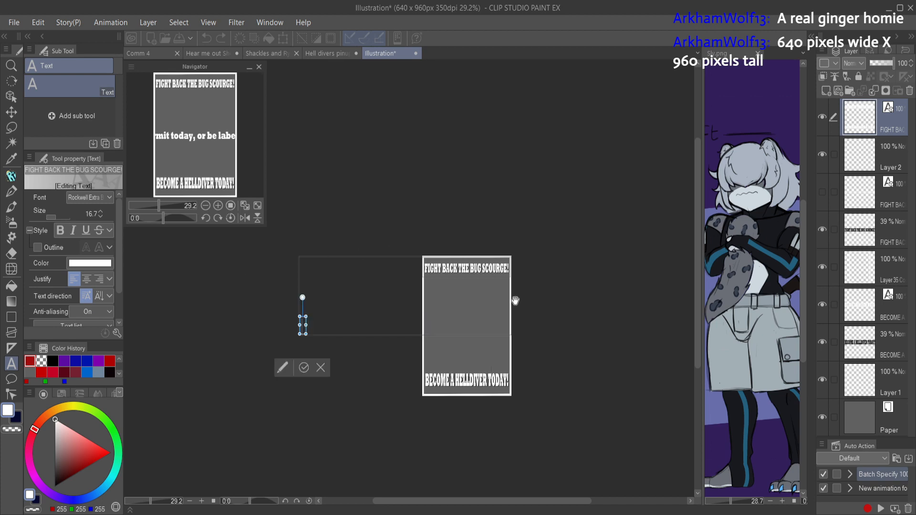
{"action": "left_click", "coordinate": [489, 311]}
Step: Show the scaled permit line's layer again, turn its text upright, and size it to fit between the side borders
{"action": "left_click", "coordinate": [867, 155]}
{"action": "left_click", "coordinate": [861, 191]}
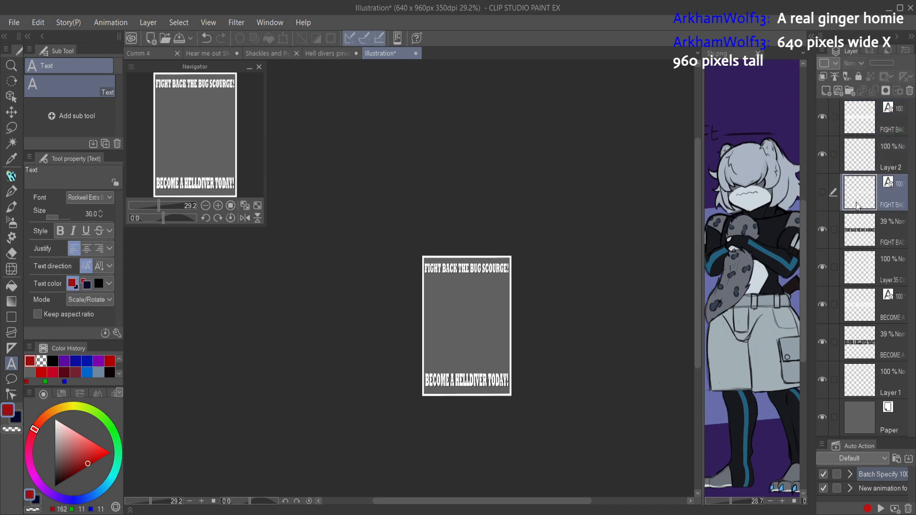
{"action": "left_click", "coordinate": [853, 224]}
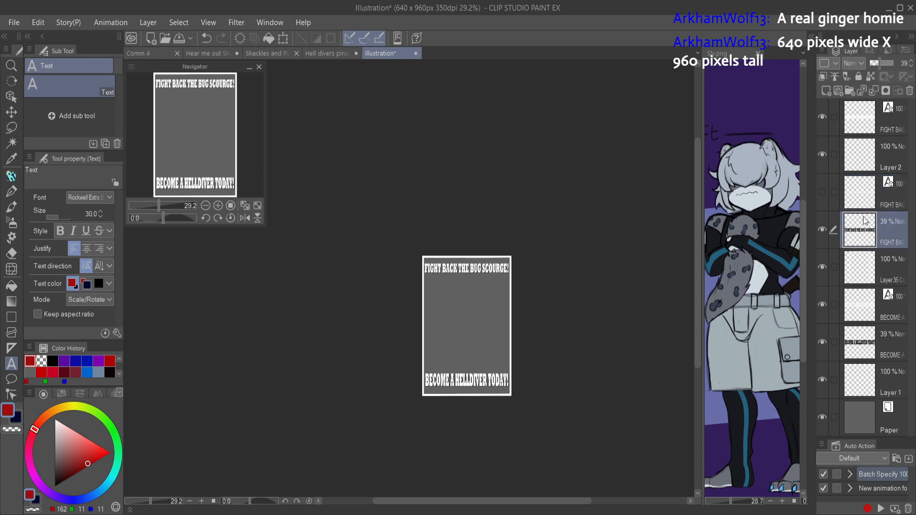
{"action": "left_click", "coordinate": [850, 195]}
{"action": "left_click", "coordinate": [822, 192]}
{"action": "left_click_drag", "start_coordinate": [479, 351], "coordinate": [522, 339]}
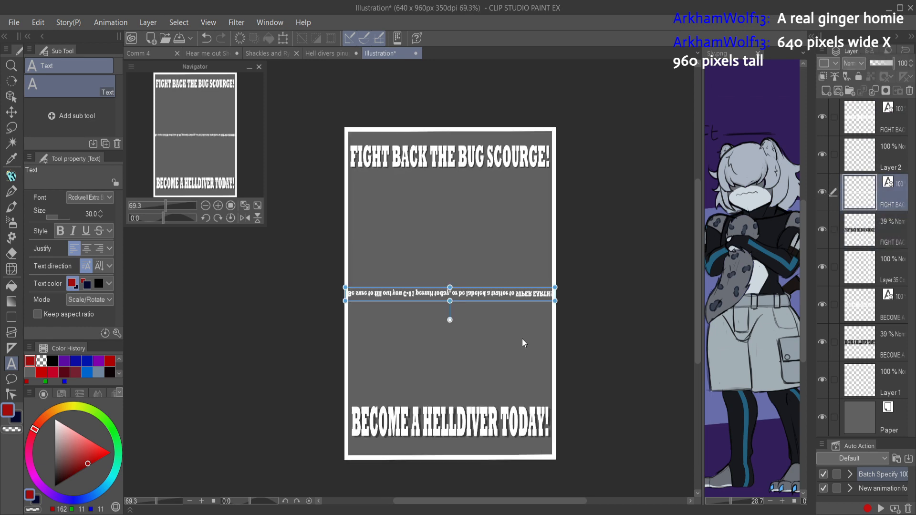
{"action": "left_click_drag", "start_coordinate": [450, 293], "coordinate": [449, 314]}
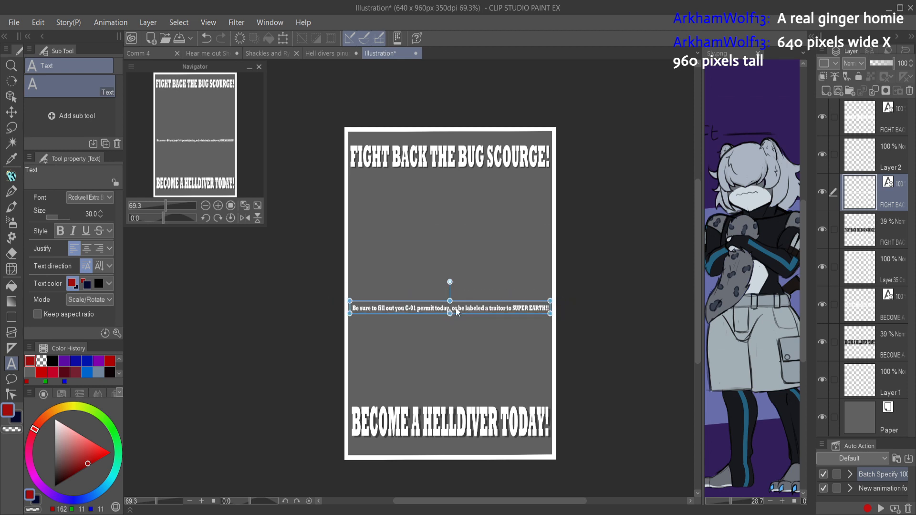
Step: Place the permit line just below "BECOME A HELLDIVER TODAY!" inside the border, confirm, and return to the Hell divers pinup
{"action": "left_click", "coordinate": [506, 304]}
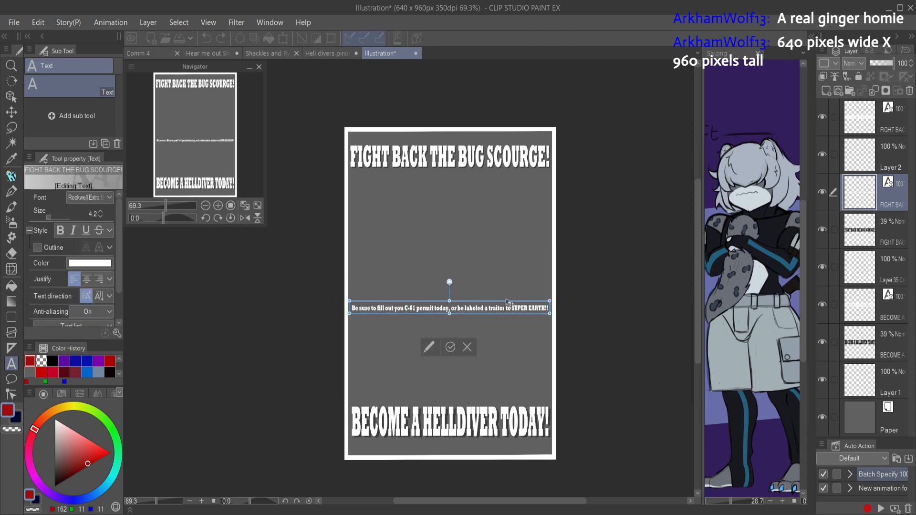
{"action": "left_click_drag", "start_coordinate": [507, 305], "coordinate": [508, 443]}
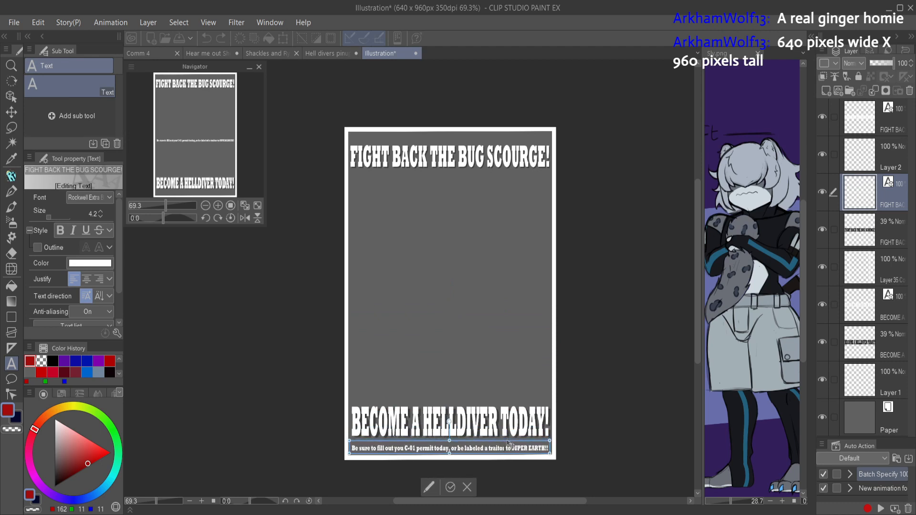
{"action": "left_click", "coordinate": [456, 485]}
{"action": "scroll", "coordinate": [548, 357], "scroll_direction": "down", "scroll_amount": 2}
{"action": "left_click_drag", "start_coordinate": [547, 357], "coordinate": [536, 337]}
{"action": "scroll", "coordinate": [531, 366], "scroll_direction": "up", "scroll_amount": 2}
{"action": "left_click", "coordinate": [333, 54]}
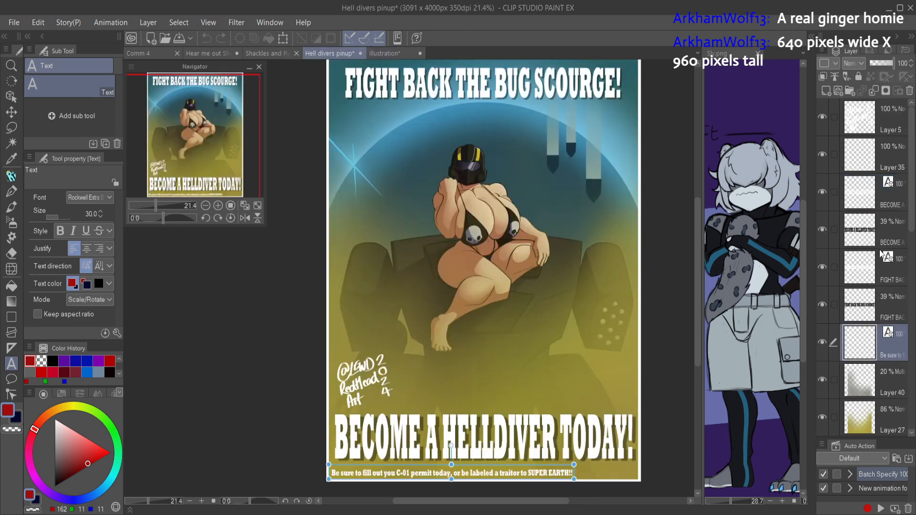
Step: Copy the artwork layers from Layer 40 down to Layer 28 and paste them into the wallpaper illustration directly above Layer 1
{"action": "scroll", "coordinate": [867, 232], "scroll_direction": "down", "scroll_amount": 5}
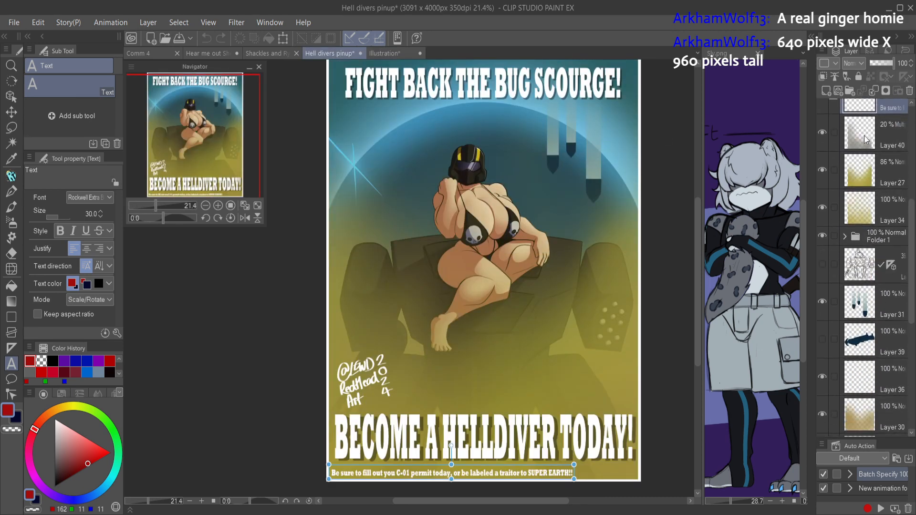
{"action": "left_click", "coordinate": [867, 138]}
{"action": "scroll", "coordinate": [907, 322], "scroll_direction": "down", "scroll_amount": 8}
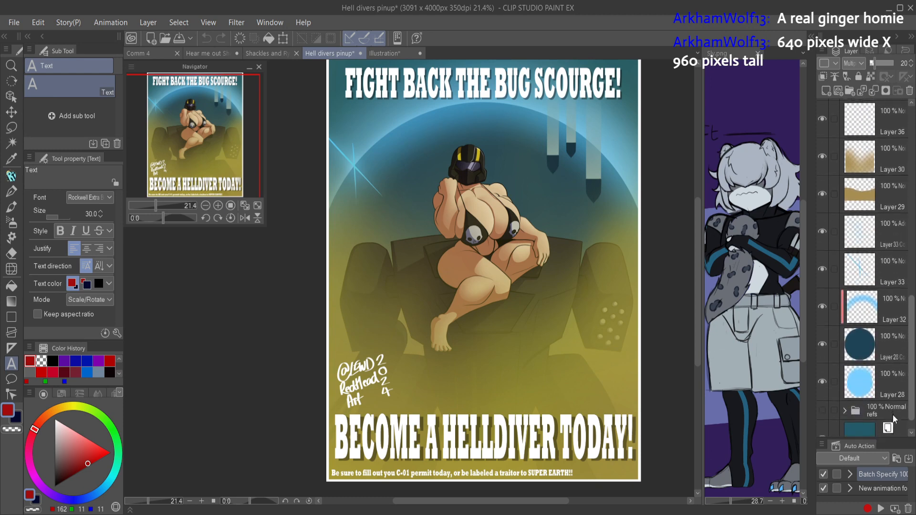
{"action": "left_click", "coordinate": [869, 361], "text": "shift"}
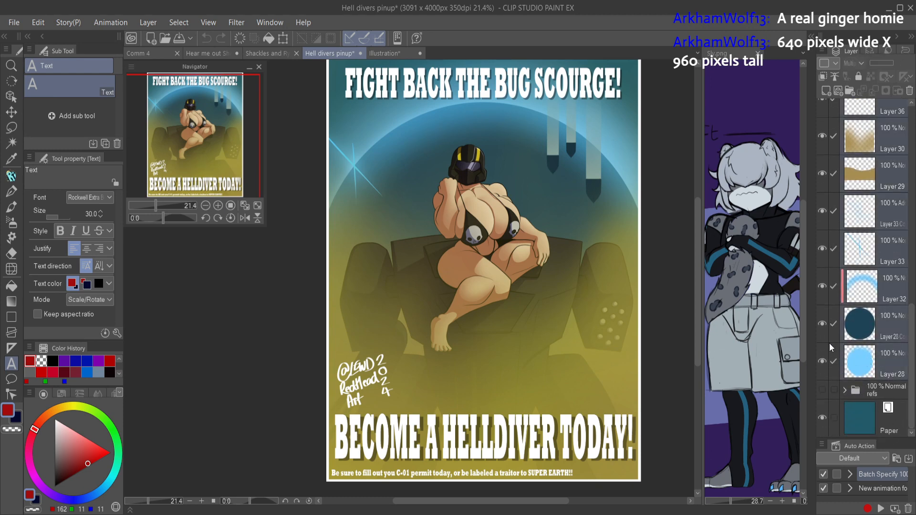
{"action": "left_click", "coordinate": [385, 53]}
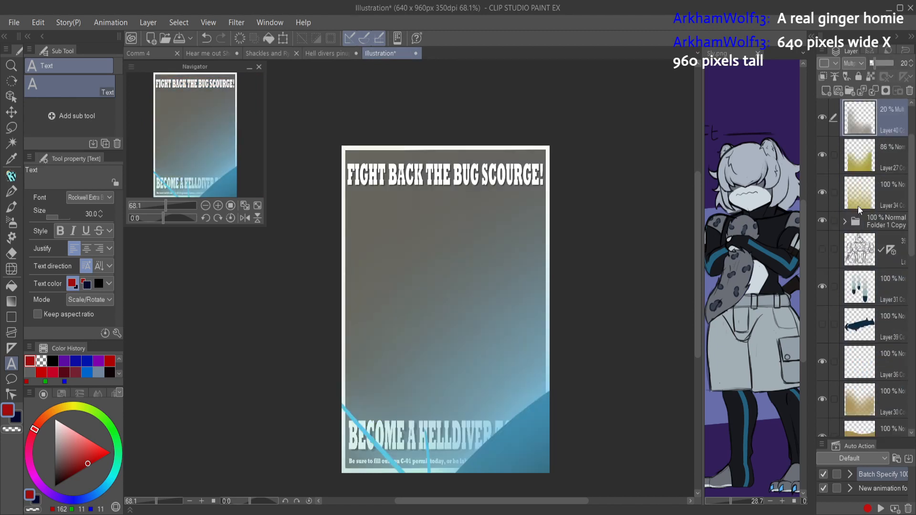
{"action": "key", "text": "ctrl+z"}
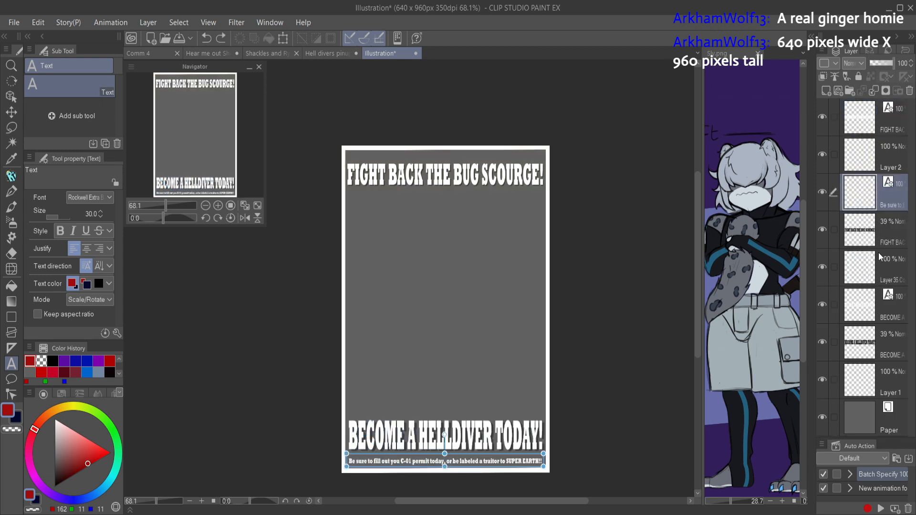
{"action": "left_click", "coordinate": [873, 381]}
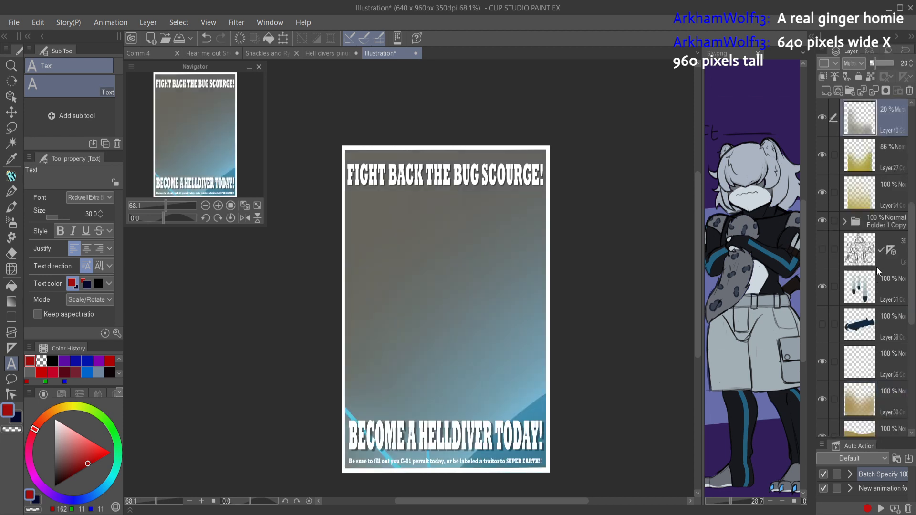
Step: Select all the pasted artwork layers, scale them to 25%, and position them so the figure and planet fill the wallpaper
{"action": "left_click_drag", "start_coordinate": [906, 204], "coordinate": [882, 389]}
{"action": "left_click", "coordinate": [866, 344], "text": "shift"}
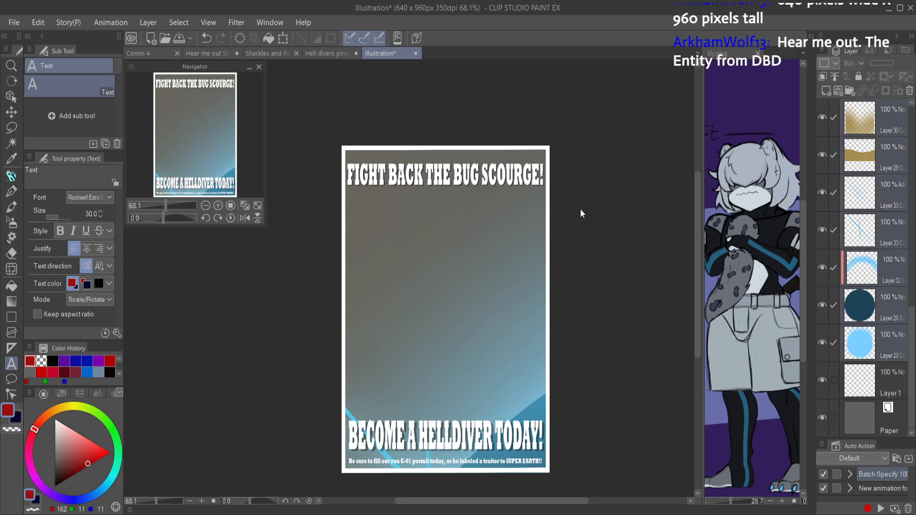
{"action": "key", "text": "ctrl+t"}
{"action": "scroll", "coordinate": [608, 224], "scroll_direction": "down", "scroll_amount": 5}
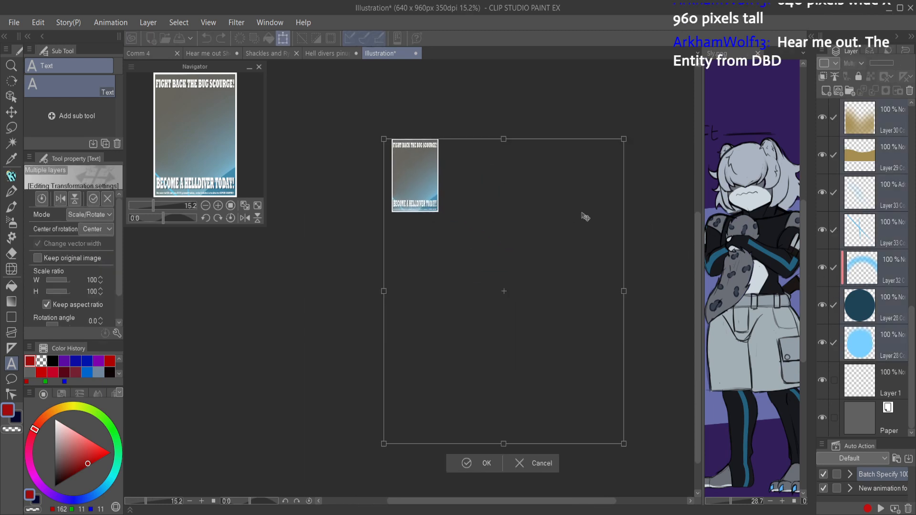
{"action": "left_click_drag", "start_coordinate": [623, 443], "coordinate": [462, 214]}
{"action": "left_click_drag", "start_coordinate": [413, 168], "coordinate": [496, 244]}
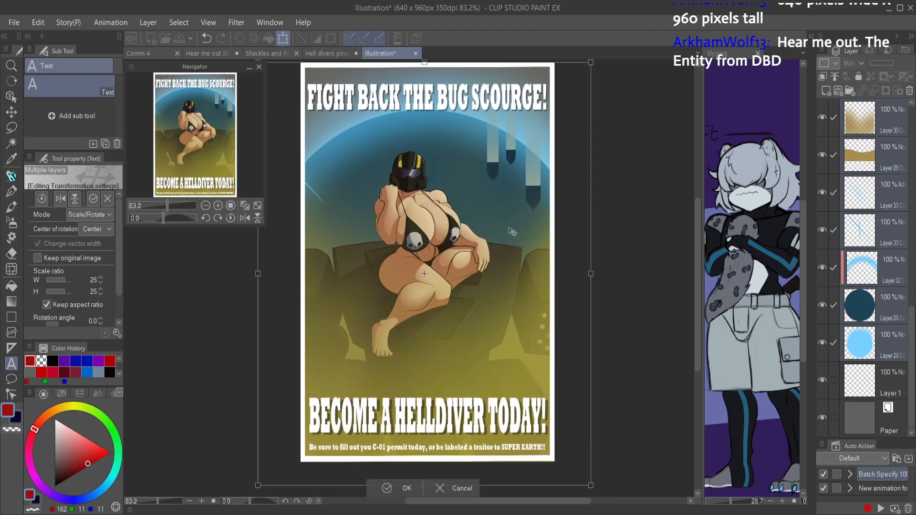
Step: Nudge the scaled artwork slightly to the right, apply the transform, and check the composition in a mirrored view
{"action": "key", "text": "Right"}
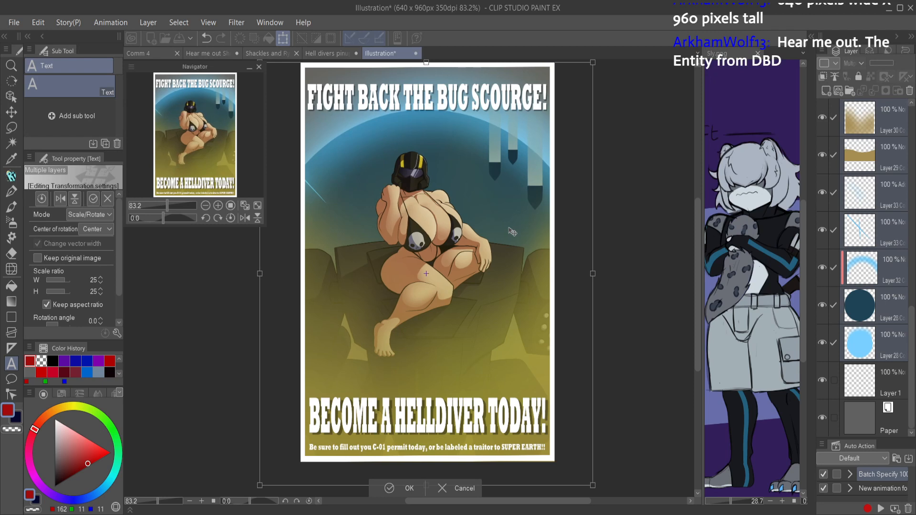
{"action": "key", "text": "Right"}
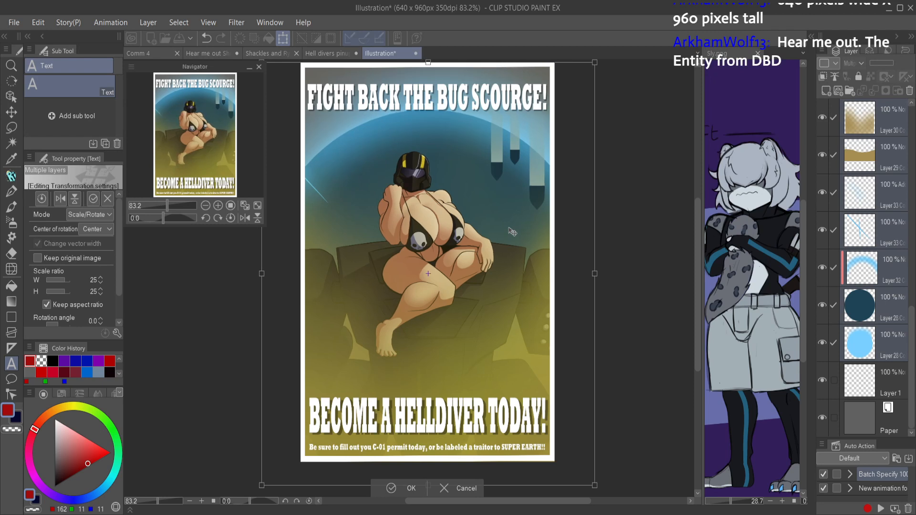
{"action": "key", "text": "Left"}
{"action": "key", "text": "Right"}
{"action": "key", "text": "Return"}
{"action": "key", "text": "h"}
{"action": "key", "text": "h"}
{"action": "key", "text": "h"}
{"action": "key", "text": "h"}
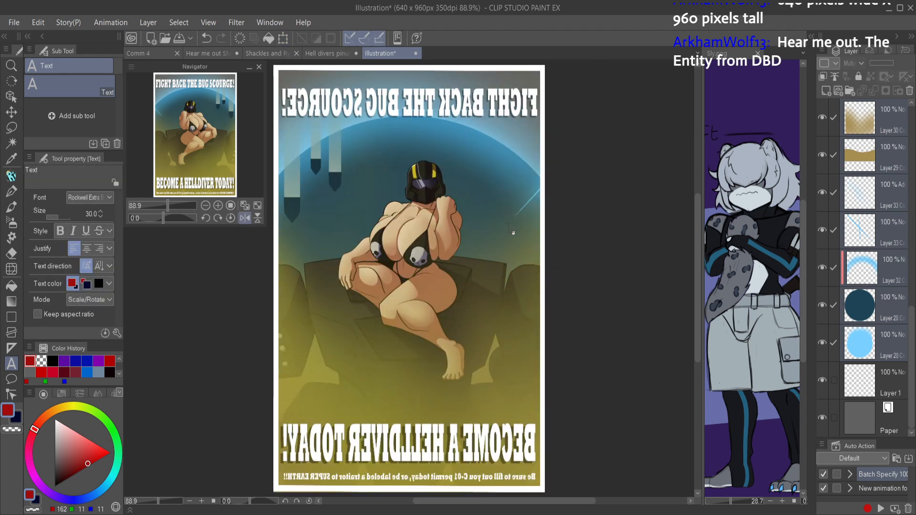
{"action": "key", "text": "h"}
{"action": "key", "text": "h"}
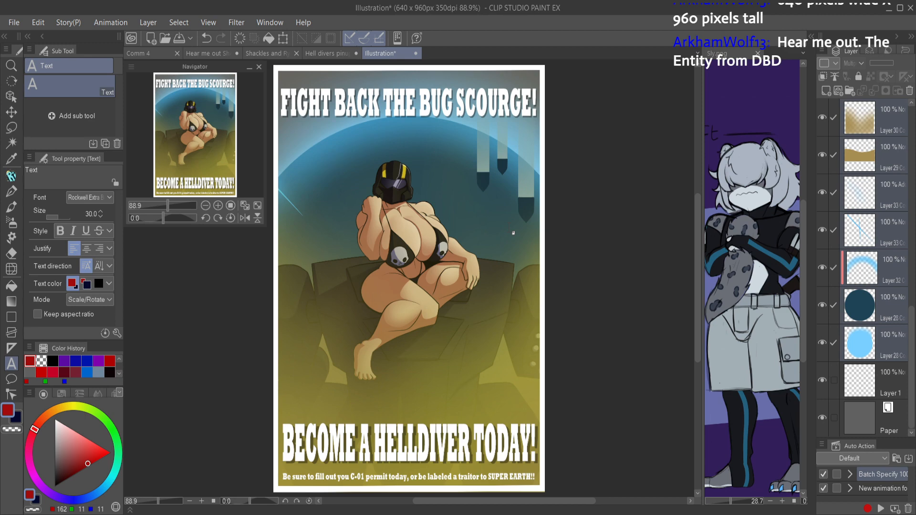
Step: Copy the artist's signature on Layer 5 of the Hell divers pinup and paste it into the wallpaper illustration
{"action": "left_click", "coordinate": [329, 53]}
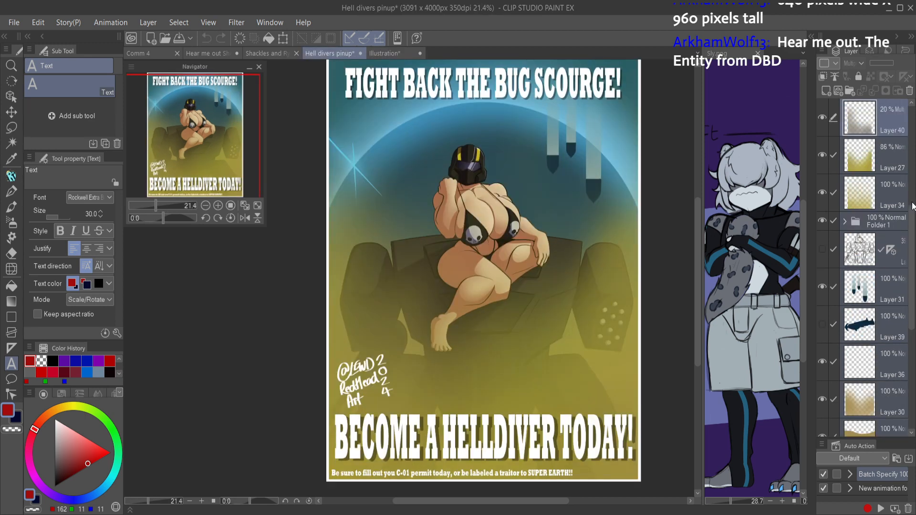
{"action": "scroll", "coordinate": [873, 127], "scroll_direction": "up", "scroll_amount": 5}
{"action": "left_click", "coordinate": [876, 129]}
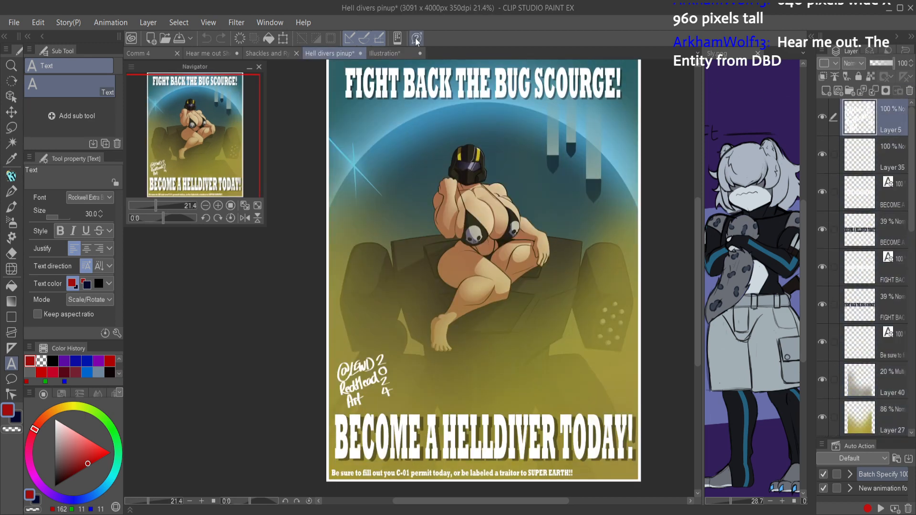
{"action": "left_click", "coordinate": [396, 54]}
{"action": "key", "text": "ctrl+v"}
Step: Scale the pasted signature to 18% and place it just above the start of "BECOME A HELLDIVER TODAY!", then apply
{"action": "key", "text": "ctrl+t"}
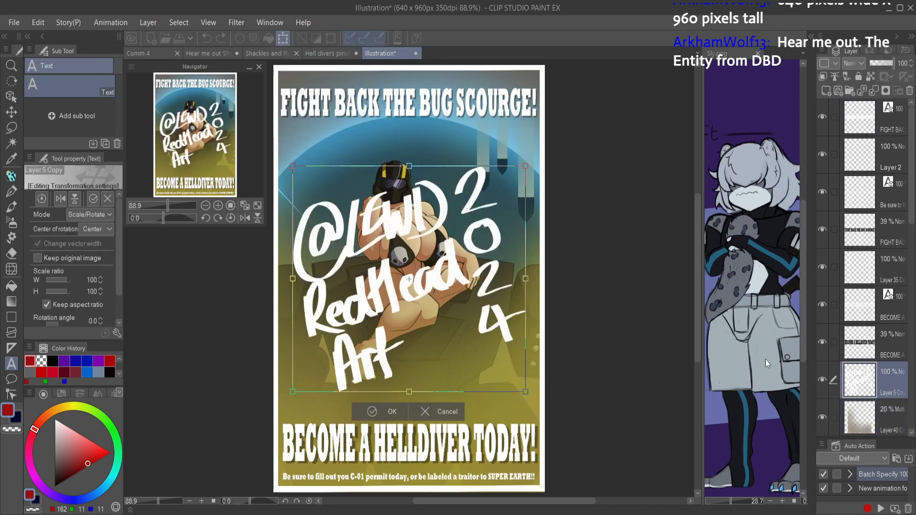
{"action": "left_click_drag", "start_coordinate": [462, 225], "coordinate": [326, 385]}
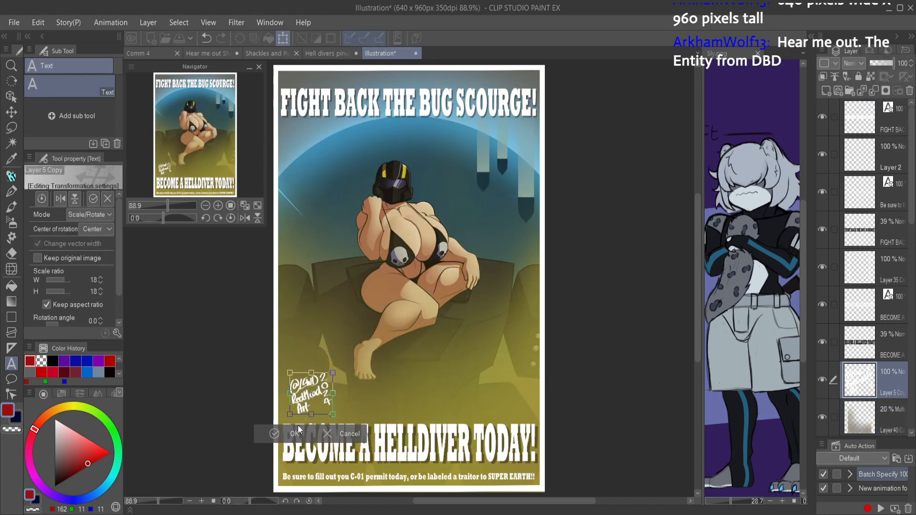
{"action": "left_click", "coordinate": [293, 434]}
Step: Close the Hell divers pinup document and switch to the Hear me out Sheet
{"action": "mouse_move", "coordinate": [555, 347]}
{"action": "left_mouse_down"}
{"action": "mouse_move", "coordinate": [542, 368]}
{"action": "mouse_move", "coordinate": [538, 352]}
{"action": "left_mouse_up"}
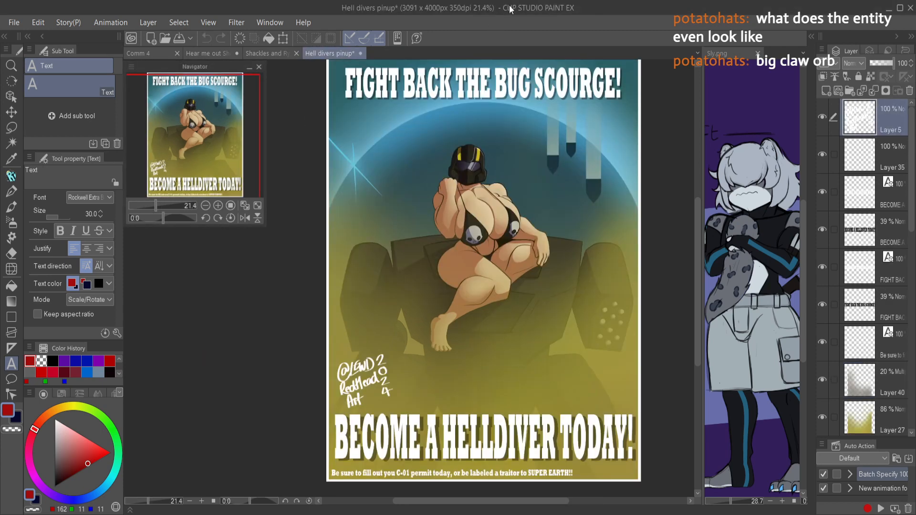
{"action": "left_click", "coordinate": [362, 52]}
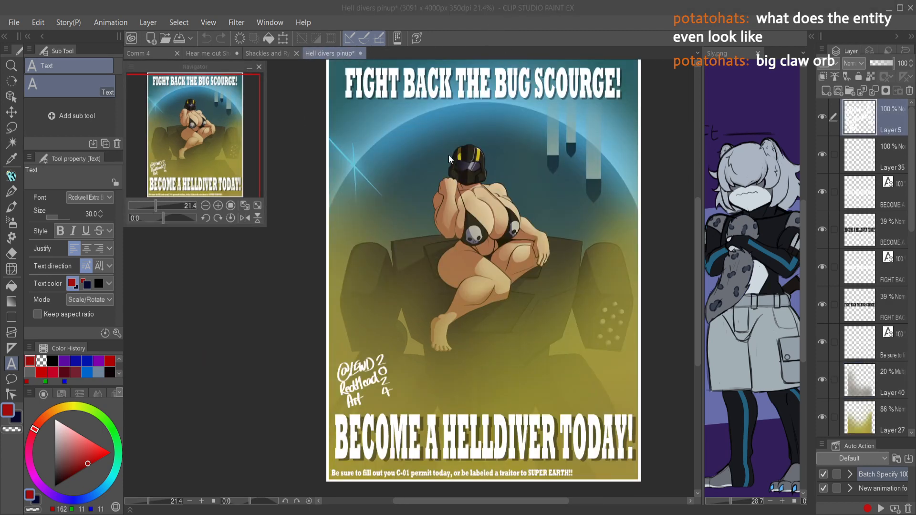
{"action": "left_click", "coordinate": [486, 167]}
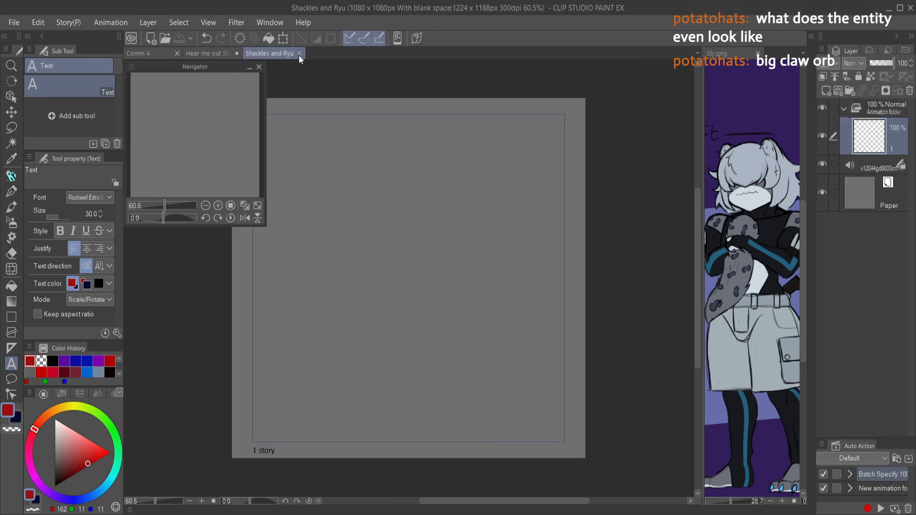
{"action": "left_click", "coordinate": [206, 53]}
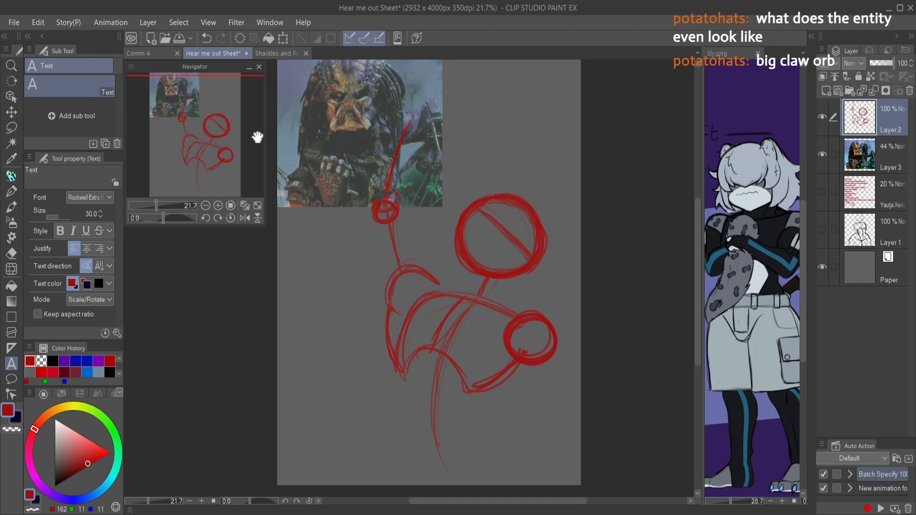
Step: With the Ri Quick Paint / Sketch brush, sketch red brow, snout and jaw lines on the large head circle on Layer 2
{"action": "key", "text": "p"}
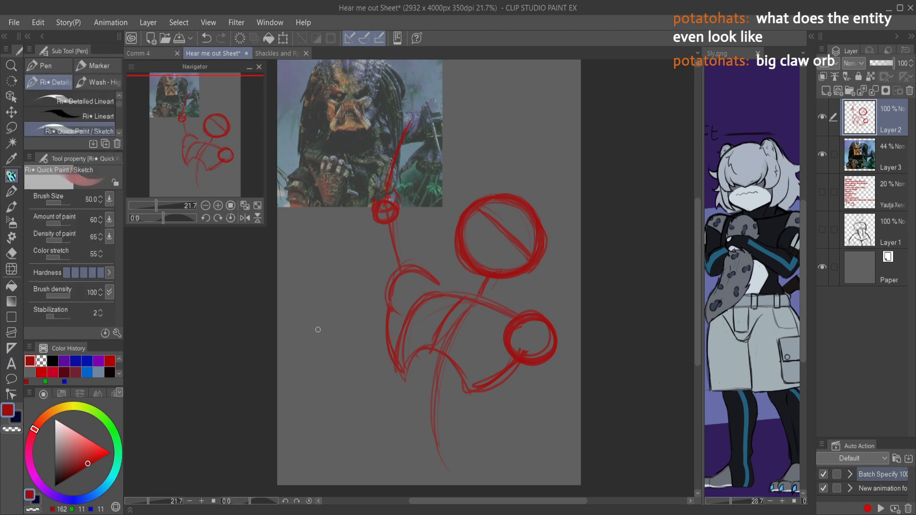
{"action": "left_click_drag", "start_coordinate": [451, 274], "coordinate": [391, 352]}
{"action": "scroll", "coordinate": [405, 319], "scroll_direction": "up", "scroll_amount": 3}
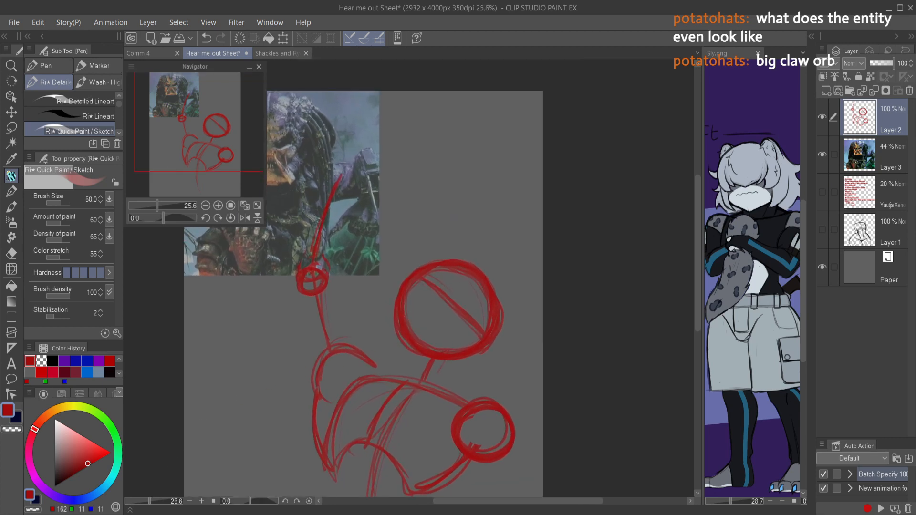
{"action": "key", "text": "alt+Tab"}
{"action": "mouse_move", "coordinate": [412, 289]}
{"action": "left_mouse_down"}
{"action": "mouse_move", "coordinate": [454, 306]}
{"action": "mouse_move", "coordinate": [450, 296]}
{"action": "left_mouse_up"}
{"action": "mouse_move", "coordinate": [425, 335]}
{"action": "left_mouse_down"}
{"action": "mouse_move", "coordinate": [442, 306]}
{"action": "mouse_move", "coordinate": [443, 355]}
{"action": "mouse_move", "coordinate": [463, 365]}
{"action": "left_mouse_up"}
{"action": "mouse_move", "coordinate": [505, 346]}
{"action": "left_mouse_down"}
{"action": "mouse_move", "coordinate": [474, 364]}
{"action": "mouse_move", "coordinate": [505, 345]}
{"action": "left_mouse_up"}
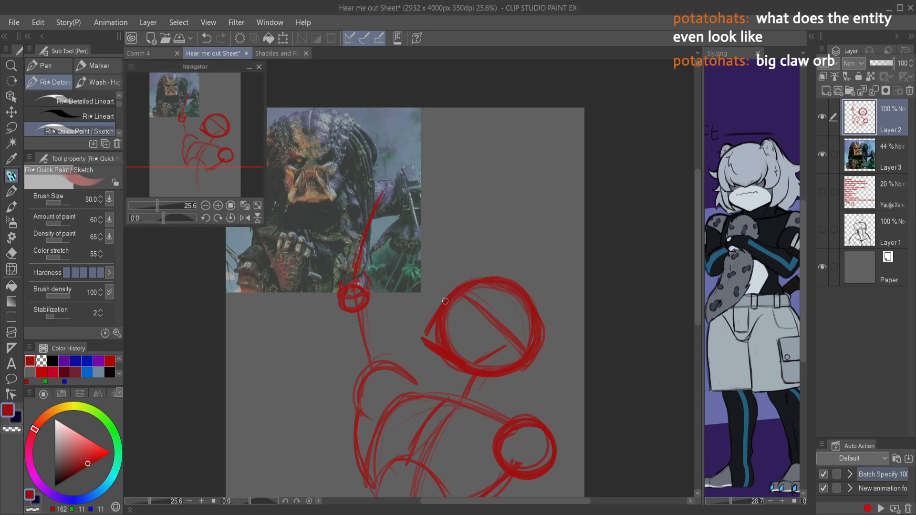
Step: Extend the brow line up to the top of the head circle and erase the overlapping circle strokes beneath it
{"action": "scroll", "coordinate": [447, 303], "scroll_direction": "up", "scroll_amount": 3}
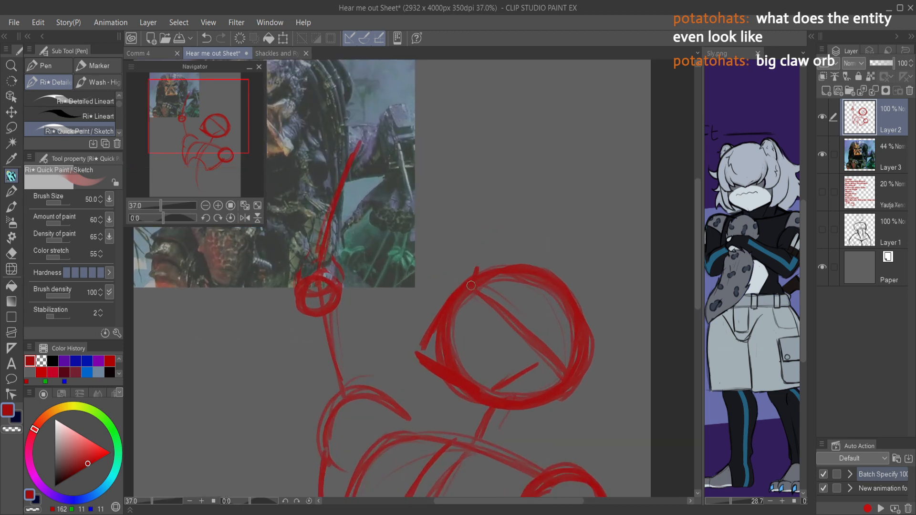
{"action": "mouse_move", "coordinate": [465, 292]}
{"action": "left_mouse_down"}
{"action": "mouse_move", "coordinate": [426, 329]}
{"action": "mouse_move", "coordinate": [461, 288]}
{"action": "mouse_move", "coordinate": [445, 331]}
{"action": "mouse_move", "coordinate": [423, 347]}
{"action": "mouse_move", "coordinate": [451, 304]}
{"action": "left_mouse_up"}
{"action": "key", "text": "c"}
{"action": "mouse_move", "coordinate": [424, 342]}
{"action": "left_mouse_down"}
{"action": "mouse_move", "coordinate": [452, 303]}
{"action": "mouse_move", "coordinate": [470, 298]}
{"action": "left_mouse_up"}
{"action": "key", "text": "c"}
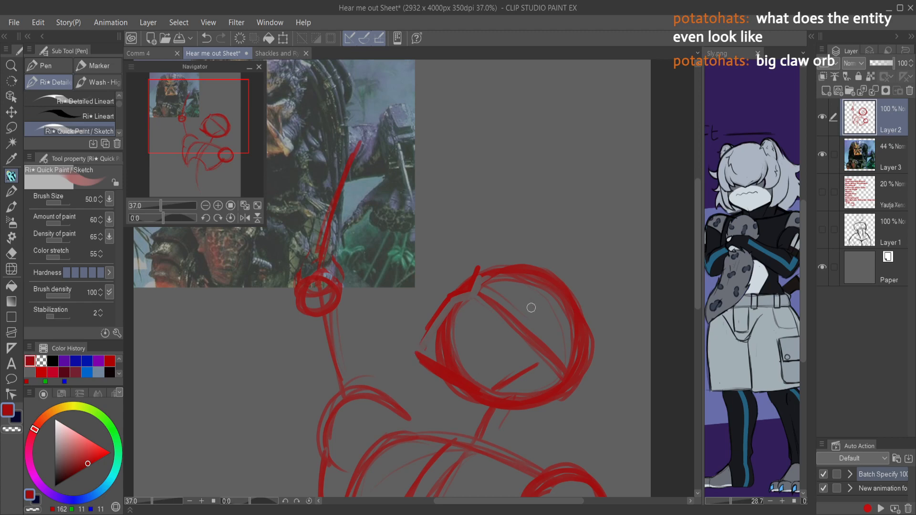
Step: In a mirrored view, sketch the large curved outline behind the head circle and its lower edge back toward the neck
{"action": "key", "text": "h"}
{"action": "mouse_move", "coordinate": [341, 267]}
{"action": "left_mouse_down"}
{"action": "mouse_move", "coordinate": [254, 251]}
{"action": "mouse_move", "coordinate": [265, 261]}
{"action": "mouse_move", "coordinate": [222, 285]}
{"action": "mouse_move", "coordinate": [235, 279]}
{"action": "mouse_move", "coordinate": [173, 375]}
{"action": "left_mouse_up"}
{"action": "left_click_drag", "start_coordinate": [193, 323], "coordinate": [169, 385]}
{"action": "left_click_drag", "start_coordinate": [210, 292], "coordinate": [181, 344]}
{"action": "left_click_drag", "start_coordinate": [179, 391], "coordinate": [276, 409]}
{"action": "mouse_move", "coordinate": [208, 394]}
{"action": "left_mouse_down"}
{"action": "mouse_move", "coordinate": [280, 402]}
{"action": "mouse_move", "coordinate": [318, 390]}
{"action": "mouse_move", "coordinate": [274, 410]}
{"action": "mouse_move", "coordinate": [325, 394]}
{"action": "mouse_move", "coordinate": [245, 413]}
{"action": "mouse_move", "coordinate": [292, 413]}
{"action": "mouse_move", "coordinate": [313, 430]}
{"action": "mouse_move", "coordinate": [288, 407]}
{"action": "mouse_move", "coordinate": [303, 436]}
{"action": "mouse_move", "coordinate": [258, 465]}
{"action": "mouse_move", "coordinate": [301, 432]}
{"action": "left_mouse_up"}
Step: Draw the throat, collar and back-of-neck lines below the head, erase the stray marks at the nape, and restore the unmirrored view
{"action": "mouse_move", "coordinate": [398, 364]}
{"action": "left_mouse_down"}
{"action": "mouse_move", "coordinate": [380, 383]}
{"action": "mouse_move", "coordinate": [370, 442]}
{"action": "left_mouse_up"}
{"action": "left_click_drag", "start_coordinate": [380, 405], "coordinate": [443, 399]}
{"action": "mouse_move", "coordinate": [316, 412]}
{"action": "left_mouse_down"}
{"action": "mouse_move", "coordinate": [350, 444]}
{"action": "mouse_move", "coordinate": [342, 418]}
{"action": "mouse_move", "coordinate": [296, 409]}
{"action": "mouse_move", "coordinate": [311, 437]}
{"action": "left_mouse_up"}
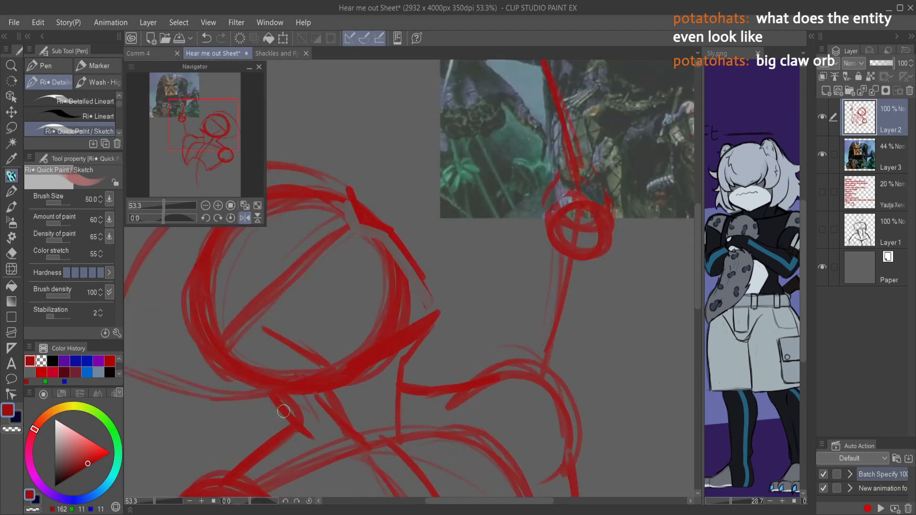
{"action": "key", "text": "c"}
{"action": "left_click_drag", "start_coordinate": [296, 399], "coordinate": [286, 400]}
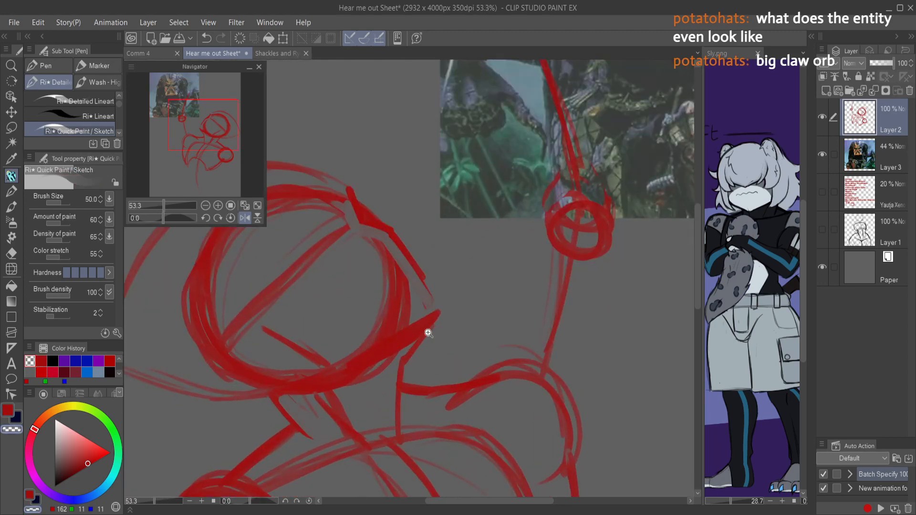
{"action": "scroll", "coordinate": [420, 333], "scroll_direction": "down", "scroll_amount": 5}
{"action": "scroll", "coordinate": [422, 348], "scroll_direction": "up", "scroll_amount": 1}
{"action": "key", "text": "c"}
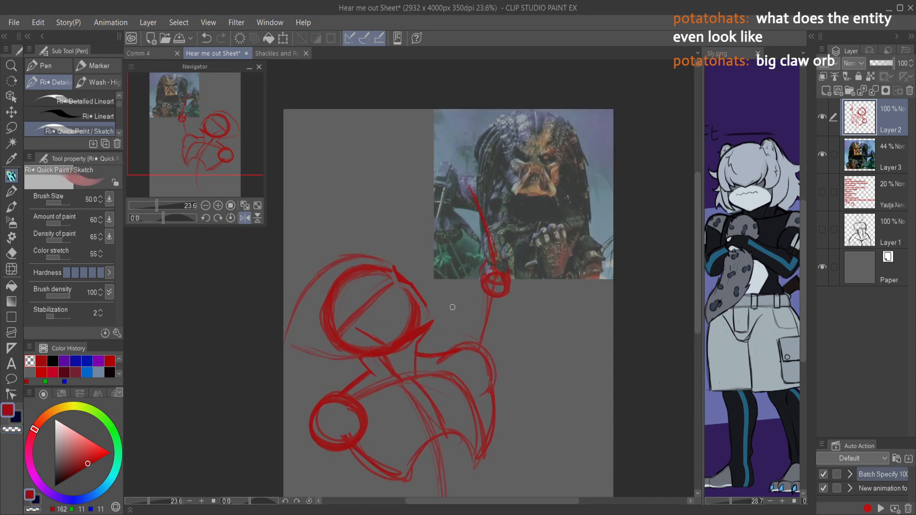
{"action": "scroll", "coordinate": [443, 346], "scroll_direction": "down", "scroll_amount": 3}
{"action": "key", "text": "h"}
{"action": "scroll", "coordinate": [372, 353], "scroll_direction": "up", "scroll_amount": 3}
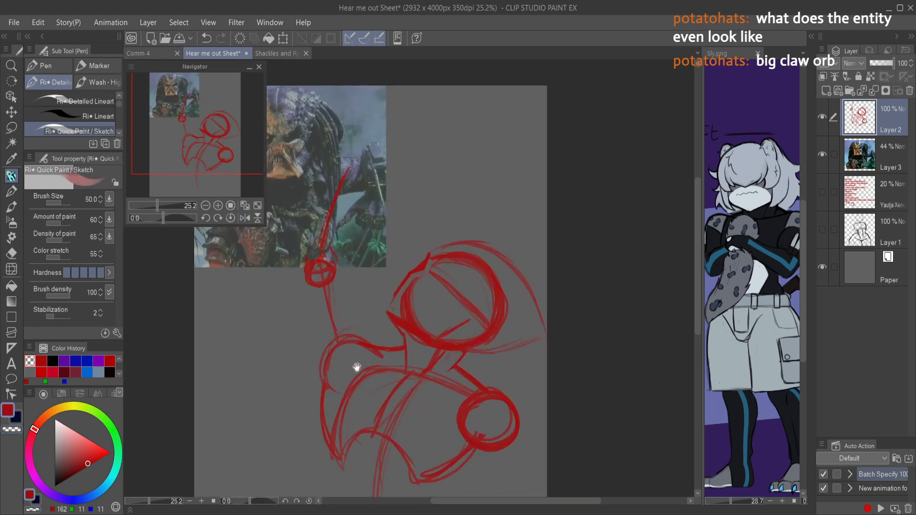
Step: Sketch the inner arm line, the raised shoulder's top contour, and the collarbone lines running across to the opposite shoulder circle
{"action": "left_click_drag", "start_coordinate": [344, 378], "coordinate": [344, 441]}
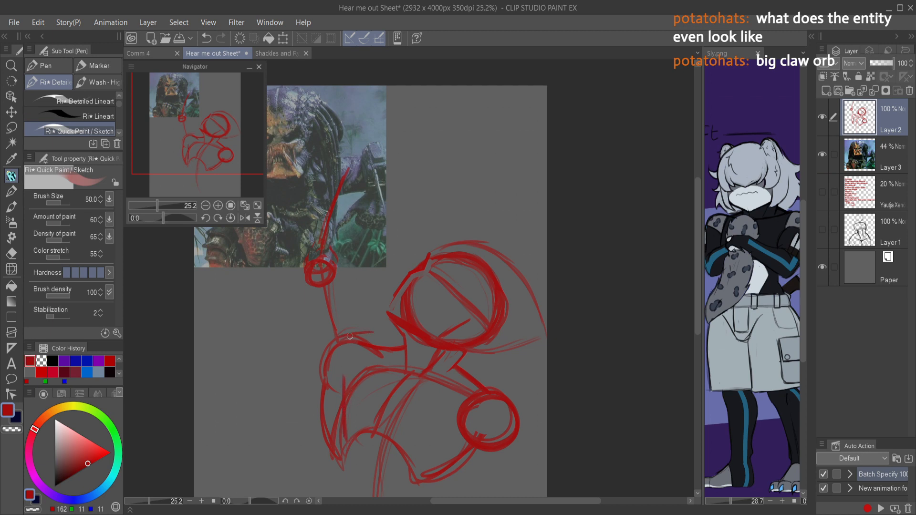
{"action": "left_click_drag", "start_coordinate": [383, 344], "coordinate": [347, 324]}
{"action": "mouse_move", "coordinate": [359, 344]}
{"action": "left_mouse_down"}
{"action": "mouse_move", "coordinate": [388, 376]}
{"action": "mouse_move", "coordinate": [400, 378]}
{"action": "mouse_move", "coordinate": [380, 363]}
{"action": "mouse_move", "coordinate": [431, 389]}
{"action": "mouse_move", "coordinate": [477, 391]}
{"action": "left_mouse_up"}
{"action": "left_click_drag", "start_coordinate": [410, 379], "coordinate": [469, 390]}
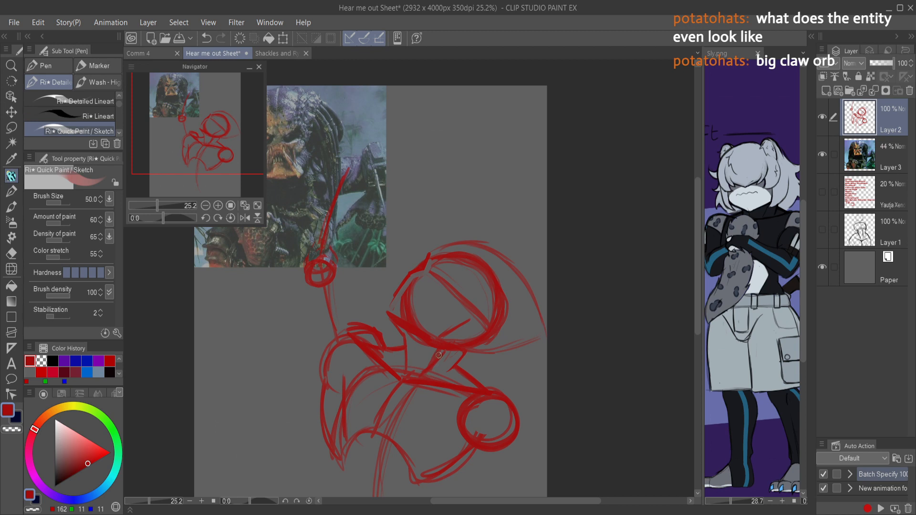
Step: Sketch a short curved line inside the upper part of the head circle and undo the last stroke
{"action": "left_click_drag", "start_coordinate": [490, 268], "coordinate": [462, 297]}
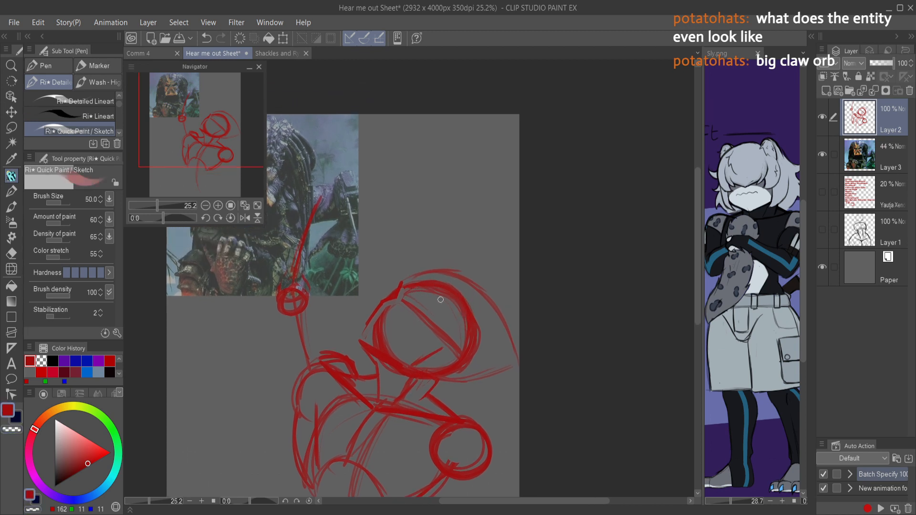
{"action": "left_click_drag", "start_coordinate": [426, 307], "coordinate": [487, 340]}
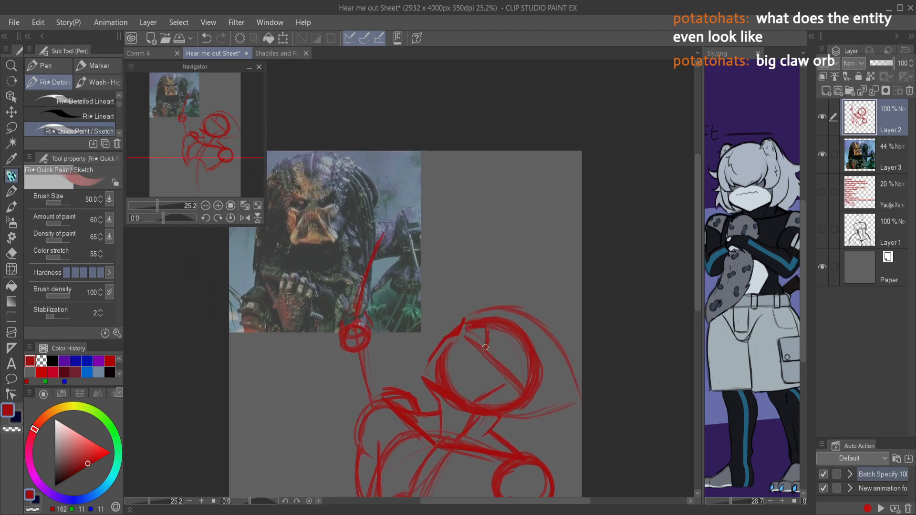
{"action": "key", "text": "ctrl+z"}
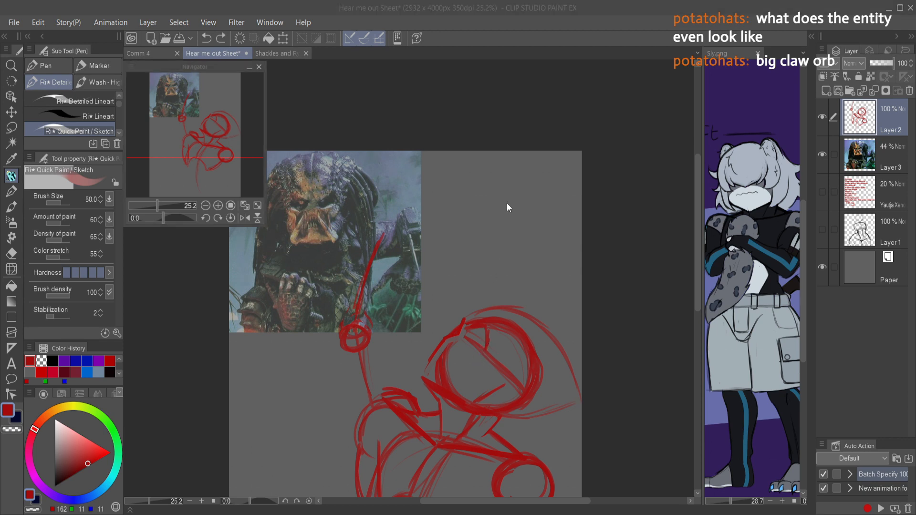
Step: Redo the guide line inside the head circle, sweeping it back toward the rear edge of the large curved crest, and mirror the view
{"action": "key", "text": "ctrl+z"}
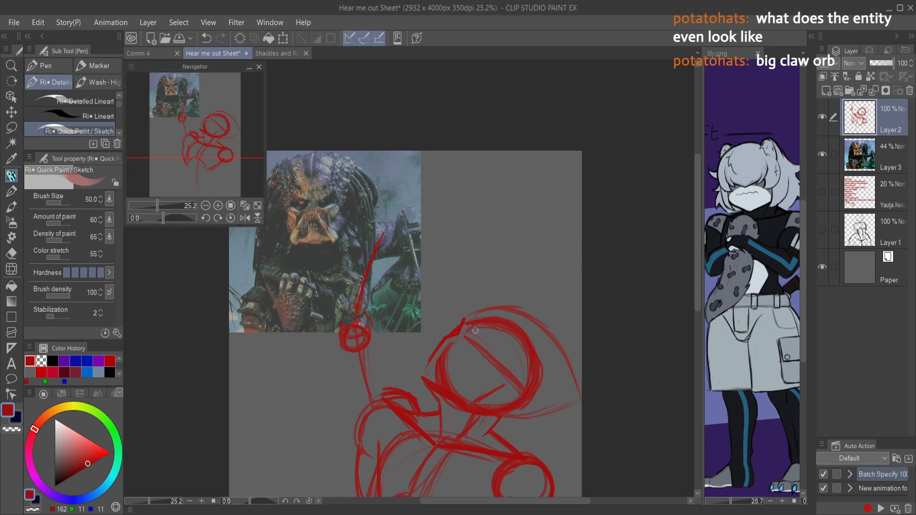
{"action": "mouse_move", "coordinate": [490, 345]}
{"action": "left_mouse_down"}
{"action": "mouse_move", "coordinate": [493, 364]}
{"action": "mouse_move", "coordinate": [550, 397]}
{"action": "left_mouse_up"}
{"action": "key", "text": "ctrl+z"}
{"action": "left_click_drag", "start_coordinate": [490, 369], "coordinate": [574, 398]}
{"action": "key", "text": "h"}
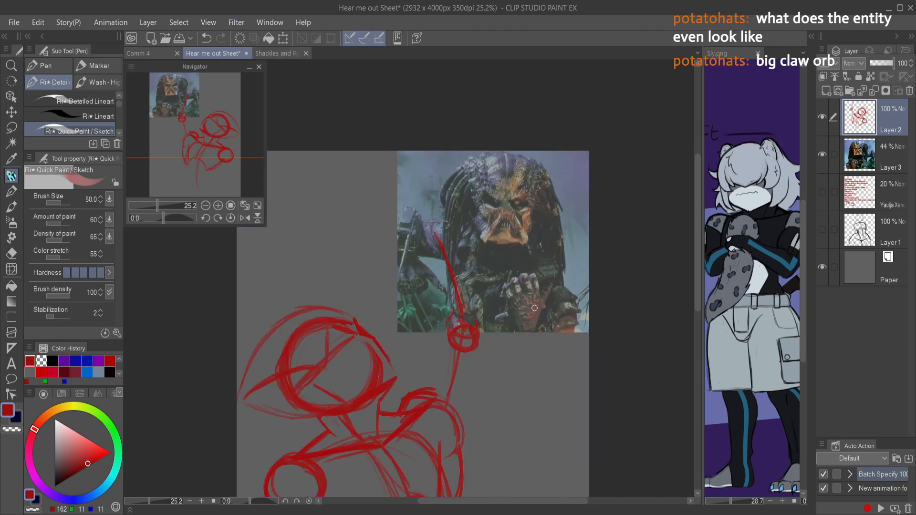
Step: Reinforce the large crest curve from its rear tip over the top and erase the upper head circle and the construction lines inside it
{"action": "left_click_drag", "start_coordinate": [256, 404], "coordinate": [254, 398]}
{"action": "mouse_move", "coordinate": [240, 405]}
{"action": "left_mouse_down"}
{"action": "mouse_move", "coordinate": [287, 320]}
{"action": "mouse_move", "coordinate": [248, 367]}
{"action": "mouse_move", "coordinate": [293, 329]}
{"action": "mouse_move", "coordinate": [277, 322]}
{"action": "mouse_move", "coordinate": [345, 313]}
{"action": "mouse_move", "coordinate": [326, 308]}
{"action": "mouse_move", "coordinate": [355, 319]}
{"action": "left_mouse_up"}
{"action": "mouse_move", "coordinate": [353, 316]}
{"action": "left_mouse_down"}
{"action": "mouse_move", "coordinate": [298, 309]}
{"action": "mouse_move", "coordinate": [256, 363]}
{"action": "mouse_move", "coordinate": [282, 337]}
{"action": "left_mouse_up"}
{"action": "key", "text": "c"}
{"action": "mouse_move", "coordinate": [251, 365]}
{"action": "left_mouse_down"}
{"action": "mouse_move", "coordinate": [296, 328]}
{"action": "mouse_move", "coordinate": [286, 318]}
{"action": "mouse_move", "coordinate": [342, 313]}
{"action": "mouse_move", "coordinate": [318, 310]}
{"action": "mouse_move", "coordinate": [349, 317]}
{"action": "mouse_move", "coordinate": [276, 329]}
{"action": "mouse_move", "coordinate": [304, 313]}
{"action": "mouse_move", "coordinate": [286, 350]}
{"action": "mouse_move", "coordinate": [323, 323]}
{"action": "mouse_move", "coordinate": [319, 335]}
{"action": "mouse_move", "coordinate": [278, 355]}
{"action": "mouse_move", "coordinate": [303, 349]}
{"action": "mouse_move", "coordinate": [339, 314]}
{"action": "mouse_move", "coordinate": [348, 322]}
{"action": "mouse_move", "coordinate": [330, 321]}
{"action": "mouse_move", "coordinate": [345, 326]}
{"action": "mouse_move", "coordinate": [352, 337]}
{"action": "left_mouse_up"}
{"action": "key", "text": "e"}
{"action": "key", "text": "p"}
{"action": "key", "text": "c"}
{"action": "key", "text": "c"}
{"action": "key", "text": "c"}
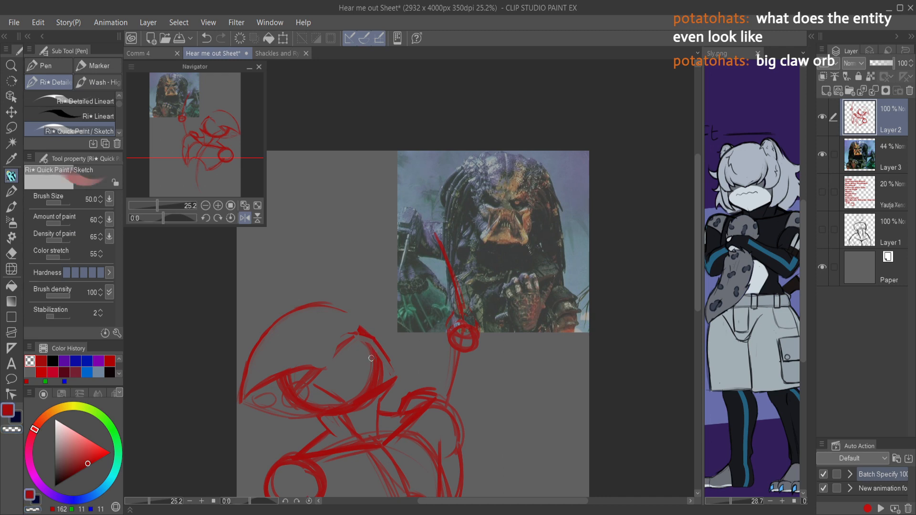
Step: Restore the unmirrored view, try short face strokes at the front of the head below the brow, and undo the rejected ones
{"action": "key", "text": "h"}
{"action": "mouse_move", "coordinate": [466, 304]}
{"action": "left_mouse_down"}
{"action": "mouse_move", "coordinate": [470, 321]}
{"action": "mouse_move", "coordinate": [476, 294]}
{"action": "left_mouse_up"}
{"action": "mouse_move", "coordinate": [448, 338]}
{"action": "left_mouse_down"}
{"action": "mouse_move", "coordinate": [456, 328]}
{"action": "mouse_move", "coordinate": [452, 340]}
{"action": "left_mouse_up"}
{"action": "mouse_move", "coordinate": [450, 338]}
{"action": "left_mouse_down"}
{"action": "mouse_move", "coordinate": [451, 373]}
{"action": "mouse_move", "coordinate": [452, 356]}
{"action": "mouse_move", "coordinate": [448, 383]}
{"action": "left_mouse_up"}
{"action": "mouse_move", "coordinate": [413, 365]}
{"action": "left_mouse_down"}
{"action": "mouse_move", "coordinate": [438, 380]}
{"action": "mouse_move", "coordinate": [424, 373]}
{"action": "left_mouse_up"}
{"action": "key", "text": "ctrl+z"}
{"action": "key", "text": "ctrl+z"}
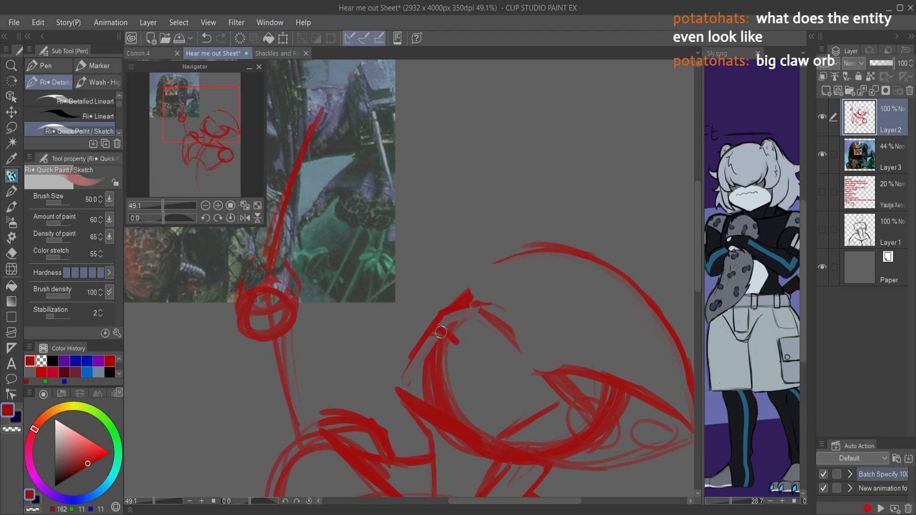
{"action": "mouse_move", "coordinate": [430, 357]}
{"action": "left_mouse_down"}
{"action": "mouse_move", "coordinate": [459, 344]}
{"action": "mouse_move", "coordinate": [435, 354]}
{"action": "mouse_move", "coordinate": [445, 336]}
{"action": "mouse_move", "coordinate": [434, 352]}
{"action": "mouse_move", "coordinate": [454, 341]}
{"action": "mouse_move", "coordinate": [431, 355]}
{"action": "left_mouse_up"}
{"action": "key", "text": "ctrl+z"}
Step: Erase the front arc of the head circle and rework the brow and snout area in a mirrored view
{"action": "key", "text": "c"}
{"action": "mouse_move", "coordinate": [448, 353]}
{"action": "left_mouse_down"}
{"action": "mouse_move", "coordinate": [427, 360]}
{"action": "mouse_move", "coordinate": [460, 350]}
{"action": "mouse_move", "coordinate": [425, 364]}
{"action": "mouse_move", "coordinate": [441, 361]}
{"action": "mouse_move", "coordinate": [430, 351]}
{"action": "mouse_move", "coordinate": [436, 344]}
{"action": "mouse_move", "coordinate": [421, 354]}
{"action": "mouse_move", "coordinate": [429, 329]}
{"action": "mouse_move", "coordinate": [417, 353]}
{"action": "mouse_move", "coordinate": [444, 292]}
{"action": "mouse_move", "coordinate": [438, 324]}
{"action": "mouse_move", "coordinate": [456, 314]}
{"action": "mouse_move", "coordinate": [468, 341]}
{"action": "mouse_move", "coordinate": [457, 354]}
{"action": "mouse_move", "coordinate": [470, 346]}
{"action": "mouse_move", "coordinate": [433, 370]}
{"action": "mouse_move", "coordinate": [423, 365]}
{"action": "mouse_move", "coordinate": [420, 376]}
{"action": "mouse_move", "coordinate": [462, 415]}
{"action": "left_mouse_up"}
{"action": "mouse_move", "coordinate": [408, 386]}
{"action": "left_mouse_down"}
{"action": "mouse_move", "coordinate": [458, 428]}
{"action": "mouse_move", "coordinate": [413, 396]}
{"action": "mouse_move", "coordinate": [472, 427]}
{"action": "mouse_move", "coordinate": [430, 412]}
{"action": "mouse_move", "coordinate": [411, 355]}
{"action": "left_mouse_up"}
{"action": "left_click_drag", "start_coordinate": [571, 257], "coordinate": [531, 264]}
{"action": "key", "text": "h"}
{"action": "left_click_drag", "start_coordinate": [288, 271], "coordinate": [322, 253]}
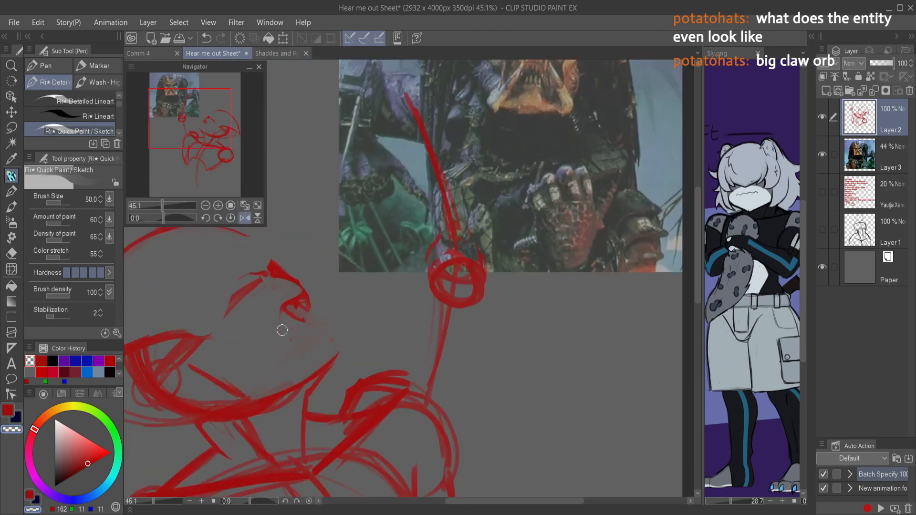
Step: Draw the open mouth's inner edge and the top of the lower jaw jutting forward below the snout
{"action": "key", "text": "c"}
{"action": "left_click_drag", "start_coordinate": [286, 317], "coordinate": [285, 340]}
{"action": "mouse_move", "coordinate": [281, 305]}
{"action": "left_mouse_down"}
{"action": "mouse_move", "coordinate": [290, 351]}
{"action": "mouse_move", "coordinate": [326, 332]}
{"action": "mouse_move", "coordinate": [341, 348]}
{"action": "mouse_move", "coordinate": [328, 331]}
{"action": "mouse_move", "coordinate": [295, 346]}
{"action": "mouse_move", "coordinate": [323, 336]}
{"action": "mouse_move", "coordinate": [306, 338]}
{"action": "mouse_move", "coordinate": [321, 348]}
{"action": "mouse_move", "coordinate": [288, 351]}
{"action": "mouse_move", "coordinate": [320, 345]}
{"action": "mouse_move", "coordinate": [299, 351]}
{"action": "mouse_move", "coordinate": [320, 342]}
{"action": "mouse_move", "coordinate": [297, 339]}
{"action": "mouse_move", "coordinate": [321, 329]}
{"action": "mouse_move", "coordinate": [295, 339]}
{"action": "mouse_move", "coordinate": [329, 331]}
{"action": "mouse_move", "coordinate": [319, 319]}
{"action": "mouse_move", "coordinate": [291, 348]}
{"action": "mouse_move", "coordinate": [327, 343]}
{"action": "left_mouse_up"}
{"action": "key", "text": "c"}
{"action": "key", "text": "c"}
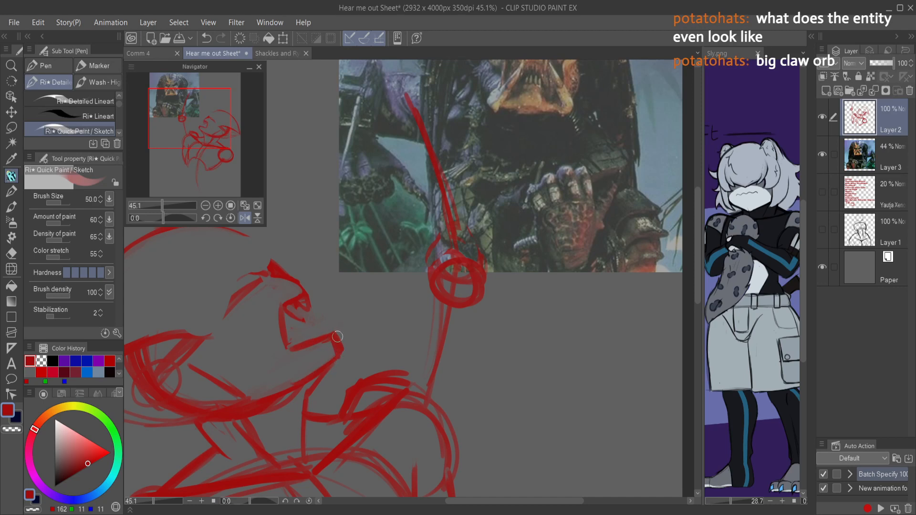
Step: Redraw the front of the crest from the brow tip up and back over the top of the head
{"action": "scroll", "coordinate": [361, 261], "scroll_direction": "down", "scroll_amount": 3}
{"action": "scroll", "coordinate": [332, 274], "scroll_direction": "up", "scroll_amount": 3}
{"action": "mouse_move", "coordinate": [332, 280]}
{"action": "left_mouse_down"}
{"action": "mouse_move", "coordinate": [336, 293]}
{"action": "mouse_move", "coordinate": [295, 248]}
{"action": "mouse_move", "coordinate": [280, 245]}
{"action": "left_mouse_up"}
{"action": "left_click_drag", "start_coordinate": [308, 255], "coordinate": [248, 247]}
{"action": "left_click_drag", "start_coordinate": [272, 244], "coordinate": [202, 264]}
{"action": "left_click_drag", "start_coordinate": [260, 304], "coordinate": [370, 236]}
Step: Draw the overlapping rounded segments along the crest's lower edge behind the face and clean up the lines around them
{"action": "left_click_drag", "start_coordinate": [250, 360], "coordinate": [156, 496]}
{"action": "mouse_move", "coordinate": [204, 435]}
{"action": "left_mouse_down"}
{"action": "mouse_move", "coordinate": [190, 434]}
{"action": "mouse_move", "coordinate": [274, 288]}
{"action": "left_mouse_up"}
{"action": "mouse_move", "coordinate": [215, 330]}
{"action": "left_mouse_down"}
{"action": "mouse_move", "coordinate": [265, 295]}
{"action": "mouse_move", "coordinate": [340, 293]}
{"action": "mouse_move", "coordinate": [386, 263]}
{"action": "mouse_move", "coordinate": [392, 272]}
{"action": "mouse_move", "coordinate": [324, 302]}
{"action": "mouse_move", "coordinate": [275, 295]}
{"action": "mouse_move", "coordinate": [244, 329]}
{"action": "left_mouse_up"}
{"action": "mouse_move", "coordinate": [262, 300]}
{"action": "left_mouse_down"}
{"action": "mouse_move", "coordinate": [208, 334]}
{"action": "mouse_move", "coordinate": [205, 352]}
{"action": "mouse_move", "coordinate": [232, 351]}
{"action": "mouse_move", "coordinate": [213, 371]}
{"action": "mouse_move", "coordinate": [329, 282]}
{"action": "mouse_move", "coordinate": [234, 355]}
{"action": "mouse_move", "coordinate": [310, 285]}
{"action": "mouse_move", "coordinate": [302, 328]}
{"action": "mouse_move", "coordinate": [410, 247]}
{"action": "mouse_move", "coordinate": [397, 249]}
{"action": "mouse_move", "coordinate": [424, 244]}
{"action": "mouse_move", "coordinate": [386, 268]}
{"action": "mouse_move", "coordinate": [366, 295]}
{"action": "left_mouse_up"}
{"action": "key", "text": "c"}
{"action": "mouse_move", "coordinate": [420, 254]}
{"action": "left_mouse_down"}
{"action": "mouse_move", "coordinate": [363, 302]}
{"action": "mouse_move", "coordinate": [315, 317]}
{"action": "mouse_move", "coordinate": [341, 283]}
{"action": "mouse_move", "coordinate": [378, 266]}
{"action": "left_mouse_up"}
{"action": "mouse_move", "coordinate": [296, 284]}
{"action": "left_mouse_down"}
{"action": "mouse_move", "coordinate": [245, 335]}
{"action": "mouse_move", "coordinate": [298, 305]}
{"action": "mouse_move", "coordinate": [241, 340]}
{"action": "mouse_move", "coordinate": [227, 318]}
{"action": "mouse_move", "coordinate": [204, 363]}
{"action": "left_mouse_up"}
{"action": "key", "text": "c"}
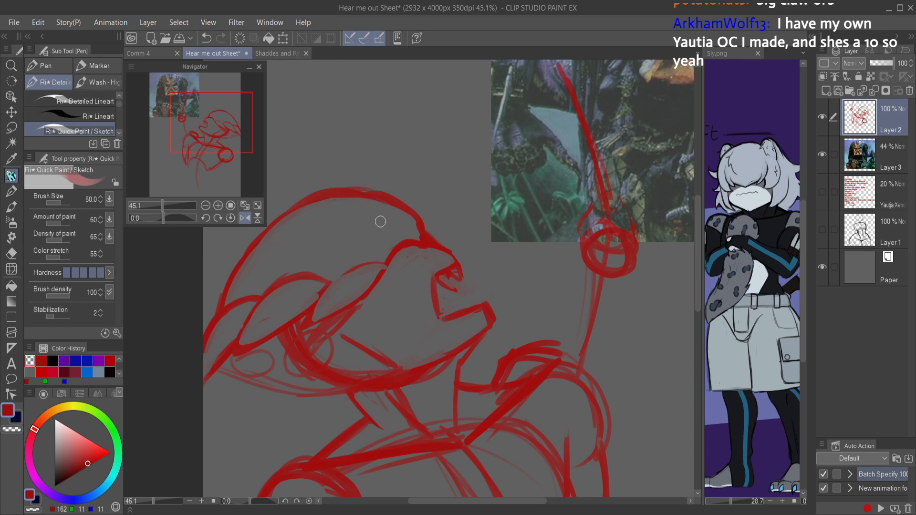
Step: Refine the crest's long outer curve from the brow to the rear tip, erasing along its edges to thin the thick line
{"action": "scroll", "coordinate": [409, 201], "scroll_direction": "up", "scroll_amount": 2}
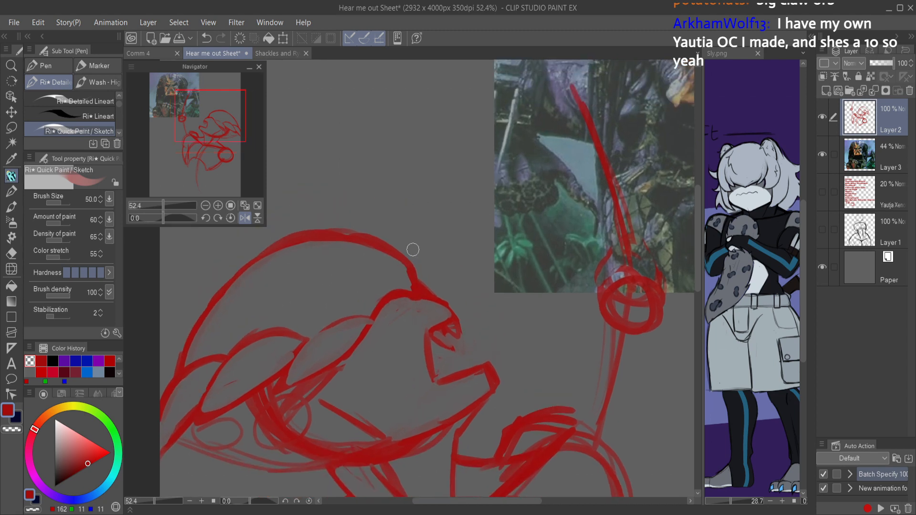
{"action": "left_click_drag", "start_coordinate": [413, 276], "coordinate": [337, 238]}
{"action": "left_click_drag", "start_coordinate": [404, 258], "coordinate": [292, 244]}
{"action": "left_click_drag", "start_coordinate": [352, 236], "coordinate": [252, 271]}
{"action": "mouse_move", "coordinate": [324, 245]}
{"action": "left_mouse_down"}
{"action": "mouse_move", "coordinate": [298, 252]}
{"action": "mouse_move", "coordinate": [191, 329]}
{"action": "mouse_move", "coordinate": [200, 314]}
{"action": "mouse_move", "coordinate": [167, 381]}
{"action": "mouse_move", "coordinate": [205, 298]}
{"action": "mouse_move", "coordinate": [162, 393]}
{"action": "mouse_move", "coordinate": [254, 260]}
{"action": "left_mouse_up"}
{"action": "mouse_move", "coordinate": [176, 371]}
{"action": "left_mouse_down"}
{"action": "mouse_move", "coordinate": [251, 282]}
{"action": "mouse_move", "coordinate": [292, 253]}
{"action": "left_mouse_up"}
{"action": "left_click_drag", "start_coordinate": [223, 300], "coordinate": [331, 241]}
{"action": "mouse_move", "coordinate": [268, 261]}
{"action": "left_mouse_down"}
{"action": "mouse_move", "coordinate": [360, 241]}
{"action": "mouse_move", "coordinate": [383, 262]}
{"action": "left_mouse_up"}
{"action": "left_click_drag", "start_coordinate": [322, 245], "coordinate": [399, 277]}
{"action": "mouse_move", "coordinate": [352, 245]}
{"action": "left_mouse_down"}
{"action": "mouse_move", "coordinate": [409, 272]}
{"action": "mouse_move", "coordinate": [408, 283]}
{"action": "left_mouse_up"}
{"action": "key", "text": "c"}
{"action": "key", "text": "c"}
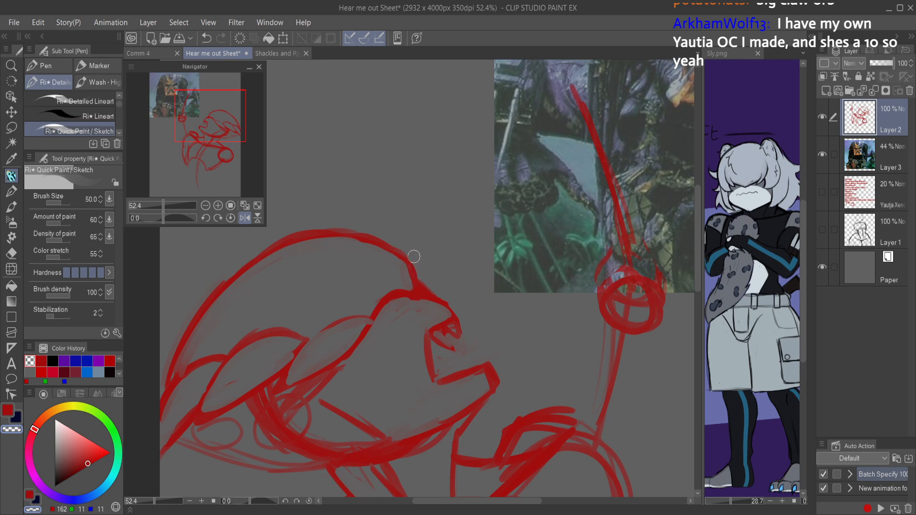
{"action": "key", "text": "c"}
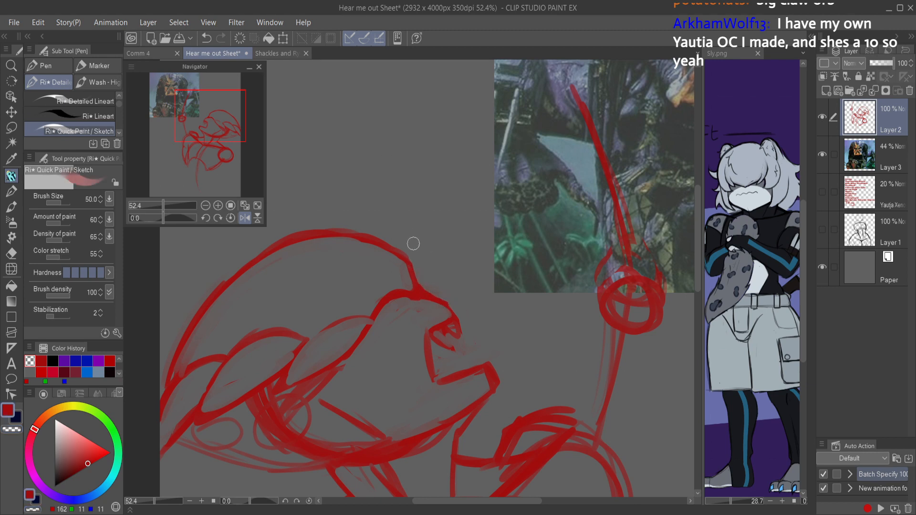
Step: Sketch the curved brow ridge around the eye socket with short cheek lines beneath it, undoing the rejected strokes
{"action": "mouse_move", "coordinate": [365, 339]}
{"action": "left_mouse_down"}
{"action": "mouse_move", "coordinate": [404, 341]}
{"action": "mouse_move", "coordinate": [415, 301]}
{"action": "mouse_move", "coordinate": [406, 340]}
{"action": "mouse_move", "coordinate": [375, 325]}
{"action": "mouse_move", "coordinate": [399, 325]}
{"action": "mouse_move", "coordinate": [408, 297]}
{"action": "mouse_move", "coordinate": [376, 337]}
{"action": "mouse_move", "coordinate": [406, 304]}
{"action": "mouse_move", "coordinate": [398, 301]}
{"action": "mouse_move", "coordinate": [384, 322]}
{"action": "mouse_move", "coordinate": [402, 321]}
{"action": "mouse_move", "coordinate": [407, 296]}
{"action": "mouse_move", "coordinate": [398, 321]}
{"action": "mouse_move", "coordinate": [369, 327]}
{"action": "left_mouse_up"}
{"action": "key", "text": "ctrl+z"}
{"action": "key", "text": "ctrl+z"}
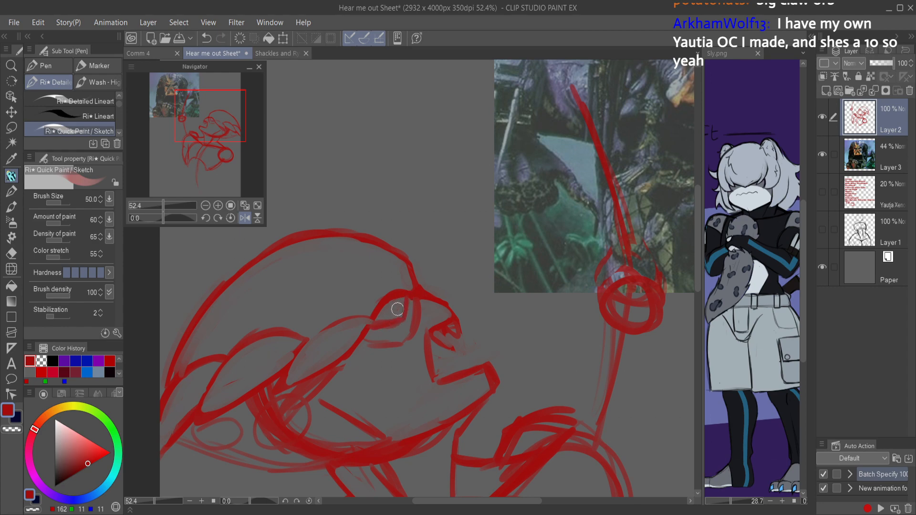
{"action": "left_click_drag", "start_coordinate": [400, 296], "coordinate": [401, 292]}
{"action": "left_click_drag", "start_coordinate": [456, 279], "coordinate": [413, 280]}
{"action": "left_click_drag", "start_coordinate": [466, 259], "coordinate": [490, 238]}
{"action": "mouse_move", "coordinate": [464, 323]}
{"action": "left_mouse_down"}
{"action": "mouse_move", "coordinate": [405, 288]}
{"action": "mouse_move", "coordinate": [415, 284]}
{"action": "left_mouse_up"}
{"action": "left_click_drag", "start_coordinate": [321, 330], "coordinate": [336, 332]}
{"action": "key", "text": "ctrl+z"}
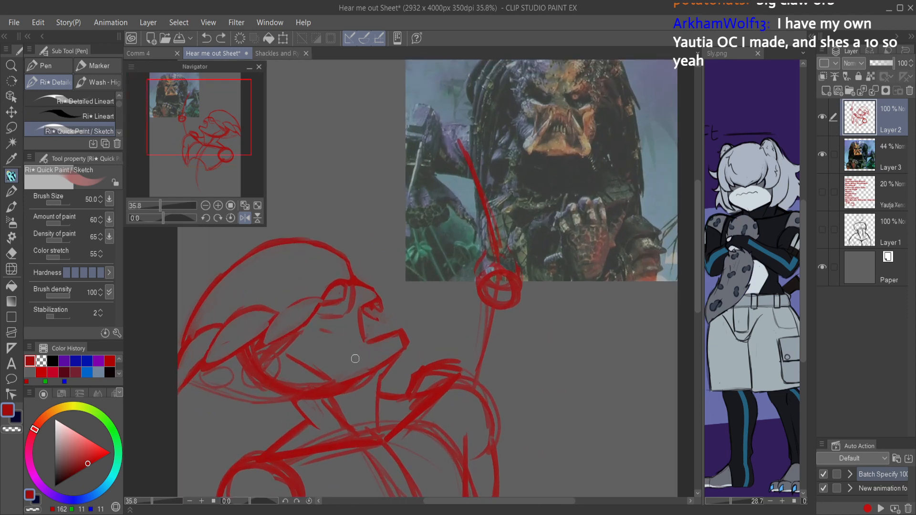
Step: Reshape the lower jaw with a cheek line behind it and an upward-curving tusk at its front tip
{"action": "left_click_drag", "start_coordinate": [351, 399], "coordinate": [345, 386]}
{"action": "mouse_move", "coordinate": [403, 361]}
{"action": "left_mouse_down"}
{"action": "mouse_move", "coordinate": [434, 328]}
{"action": "mouse_move", "coordinate": [414, 349]}
{"action": "mouse_move", "coordinate": [427, 320]}
{"action": "mouse_move", "coordinate": [404, 332]}
{"action": "mouse_move", "coordinate": [412, 330]}
{"action": "mouse_move", "coordinate": [410, 347]}
{"action": "mouse_move", "coordinate": [409, 315]}
{"action": "mouse_move", "coordinate": [424, 314]}
{"action": "mouse_move", "coordinate": [434, 328]}
{"action": "mouse_move", "coordinate": [415, 347]}
{"action": "mouse_move", "coordinate": [410, 323]}
{"action": "mouse_move", "coordinate": [381, 373]}
{"action": "left_mouse_up"}
{"action": "key", "text": "ctrl+z"}
{"action": "key", "text": "c"}
{"action": "key", "text": "c"}
{"action": "mouse_move", "coordinate": [407, 335]}
{"action": "left_mouse_down"}
{"action": "mouse_move", "coordinate": [367, 361]}
{"action": "mouse_move", "coordinate": [382, 359]}
{"action": "mouse_move", "coordinate": [328, 352]}
{"action": "left_mouse_up"}
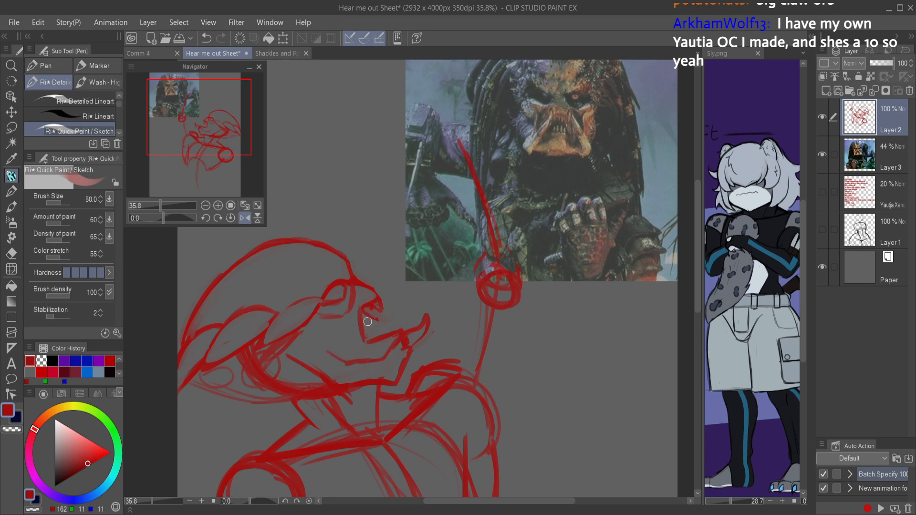
Step: Try several strokes for the upper mandible running from the cheek toward the snout, undoing each attempt
{"action": "mouse_move", "coordinate": [320, 332]}
{"action": "left_mouse_down"}
{"action": "mouse_move", "coordinate": [343, 334]}
{"action": "mouse_move", "coordinate": [343, 320]}
{"action": "mouse_move", "coordinate": [368, 308]}
{"action": "mouse_move", "coordinate": [358, 308]}
{"action": "mouse_move", "coordinate": [389, 310]}
{"action": "left_mouse_up"}
{"action": "key", "text": "ctrl+z"}
{"action": "key", "text": "ctrl+z"}
{"action": "key", "text": "ctrl+z"}
{"action": "key", "text": "ctrl+z"}
{"action": "mouse_move", "coordinate": [322, 331]}
{"action": "left_mouse_down"}
{"action": "mouse_move", "coordinate": [311, 310]}
{"action": "mouse_move", "coordinate": [315, 274]}
{"action": "left_mouse_up"}
{"action": "key", "text": "ctrl+z"}
{"action": "key", "text": "ctrl+z"}
Step: Sketch a small joint circle on the cheek and diagonal strokes rising from it to the brow and snout
{"action": "mouse_move", "coordinate": [326, 331]}
{"action": "left_mouse_down"}
{"action": "mouse_move", "coordinate": [352, 322]}
{"action": "mouse_move", "coordinate": [327, 330]}
{"action": "mouse_move", "coordinate": [348, 298]}
{"action": "mouse_move", "coordinate": [382, 298]}
{"action": "left_mouse_up"}
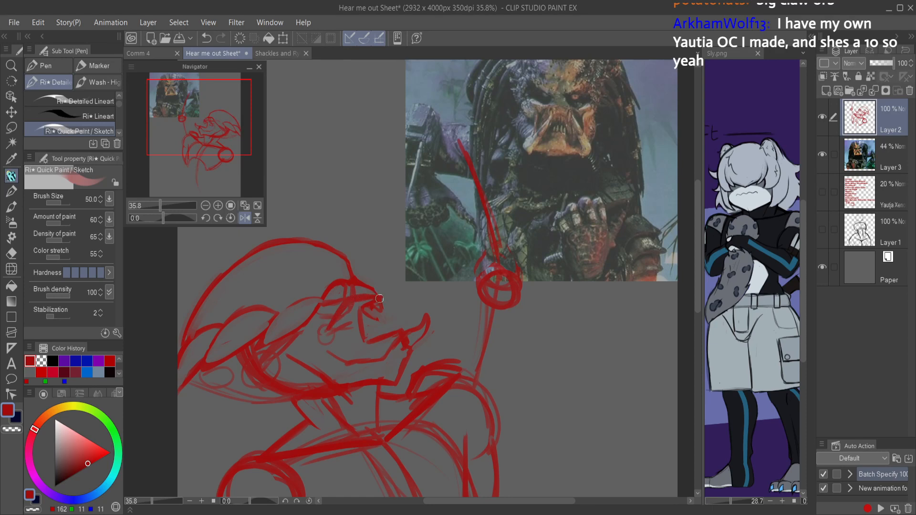
{"action": "left_click_drag", "start_coordinate": [318, 333], "coordinate": [339, 295]}
{"action": "mouse_move", "coordinate": [364, 290]}
{"action": "left_mouse_down"}
{"action": "mouse_move", "coordinate": [356, 293]}
{"action": "mouse_move", "coordinate": [381, 297]}
{"action": "mouse_move", "coordinate": [346, 314]}
{"action": "mouse_move", "coordinate": [336, 334]}
{"action": "left_mouse_up"}
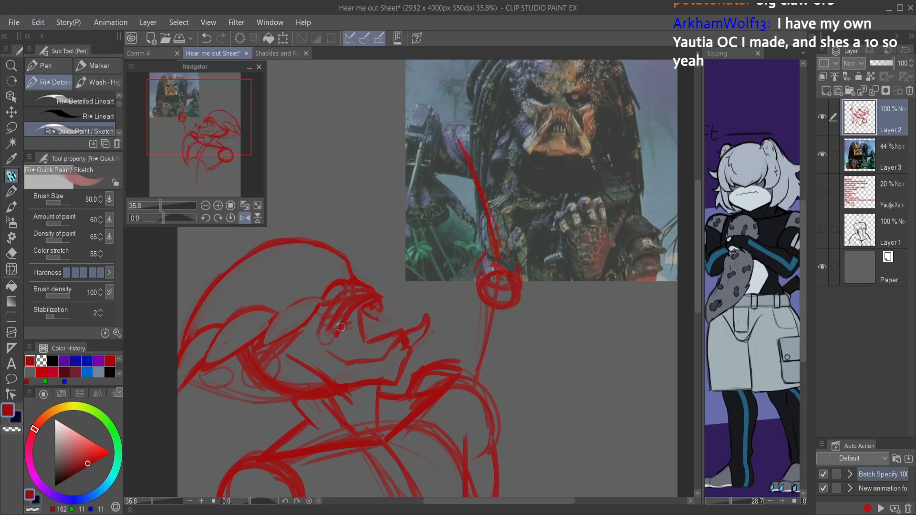
Step: Draw a line across the mouth opening from the snout to the lower jaw and erase the overlapping cheek and inner mouth lines
{"action": "mouse_move", "coordinate": [368, 308]}
{"action": "left_mouse_down"}
{"action": "mouse_move", "coordinate": [374, 327]}
{"action": "mouse_move", "coordinate": [399, 338]}
{"action": "left_mouse_up"}
{"action": "key", "text": "c"}
{"action": "mouse_move", "coordinate": [352, 300]}
{"action": "left_mouse_down"}
{"action": "mouse_move", "coordinate": [316, 340]}
{"action": "mouse_move", "coordinate": [334, 335]}
{"action": "left_mouse_up"}
{"action": "mouse_move", "coordinate": [346, 301]}
{"action": "left_mouse_down"}
{"action": "mouse_move", "coordinate": [381, 301]}
{"action": "mouse_move", "coordinate": [344, 307]}
{"action": "mouse_move", "coordinate": [360, 297]}
{"action": "mouse_move", "coordinate": [369, 340]}
{"action": "mouse_move", "coordinate": [363, 314]}
{"action": "mouse_move", "coordinate": [385, 342]}
{"action": "mouse_move", "coordinate": [359, 317]}
{"action": "mouse_move", "coordinate": [359, 336]}
{"action": "mouse_move", "coordinate": [342, 341]}
{"action": "mouse_move", "coordinate": [358, 306]}
{"action": "mouse_move", "coordinate": [380, 344]}
{"action": "mouse_move", "coordinate": [376, 297]}
{"action": "mouse_move", "coordinate": [364, 304]}
{"action": "mouse_move", "coordinate": [385, 339]}
{"action": "left_mouse_up"}
{"action": "key", "text": "c"}
{"action": "key", "text": "c"}
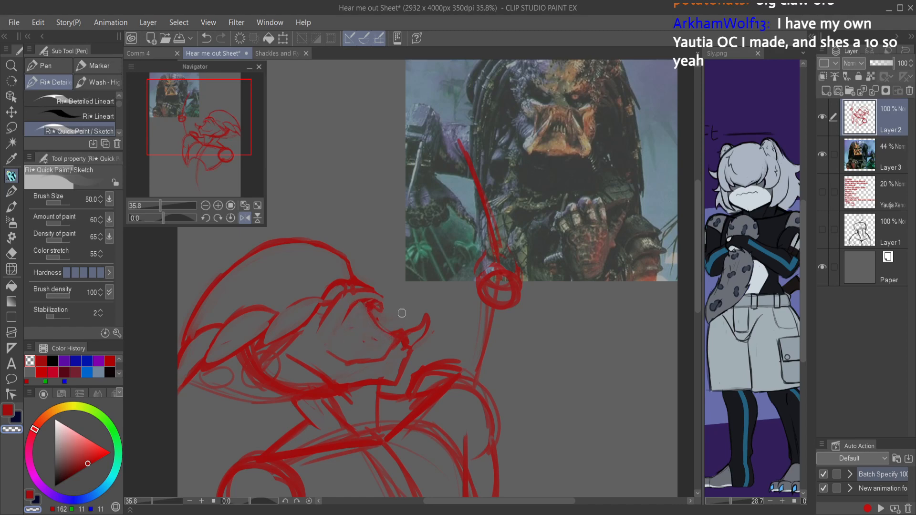
Step: Clear the whole red figure sketch from Layer 2, restore the unmirrored view, and switch back to the red brush colour
{"action": "scroll", "coordinate": [407, 253], "scroll_direction": "down", "scroll_amount": 4}
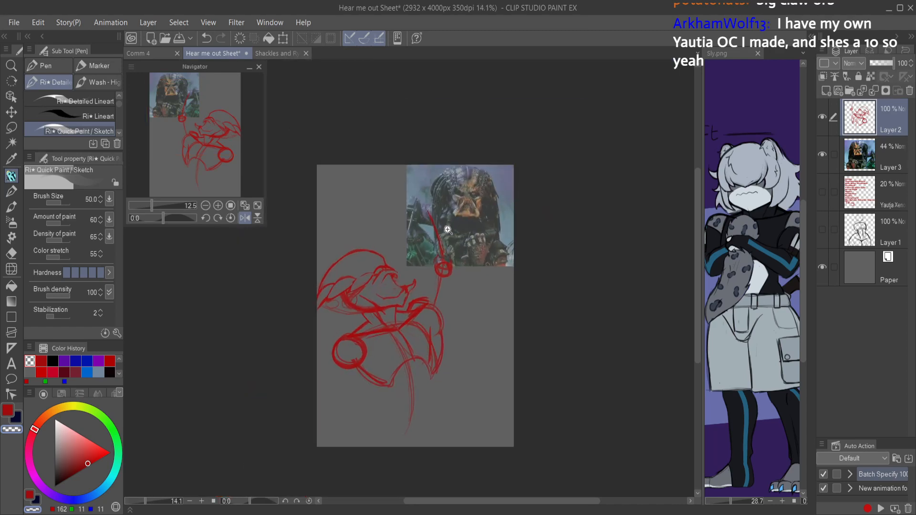
{"action": "key", "text": "Delete"}
{"action": "key", "text": "h"}
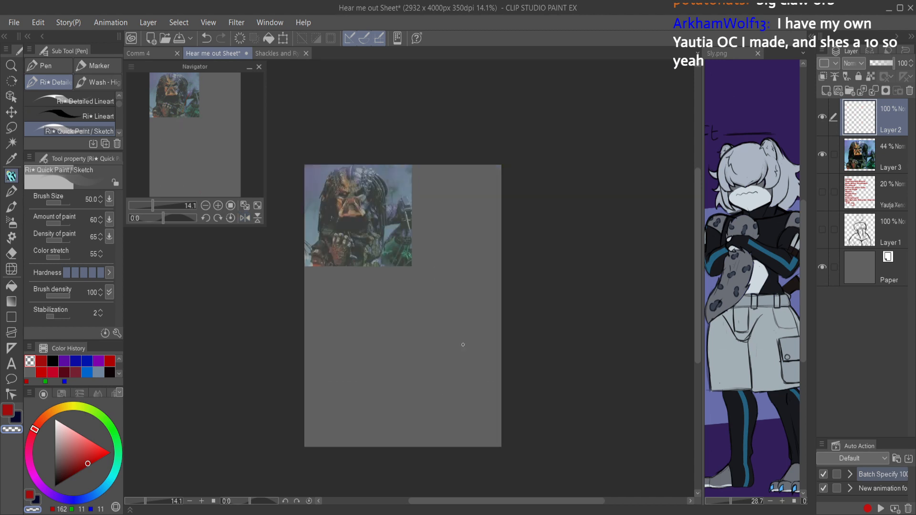
{"action": "key", "text": "c"}
{"action": "left_click_drag", "start_coordinate": [438, 274], "coordinate": [493, 263]}
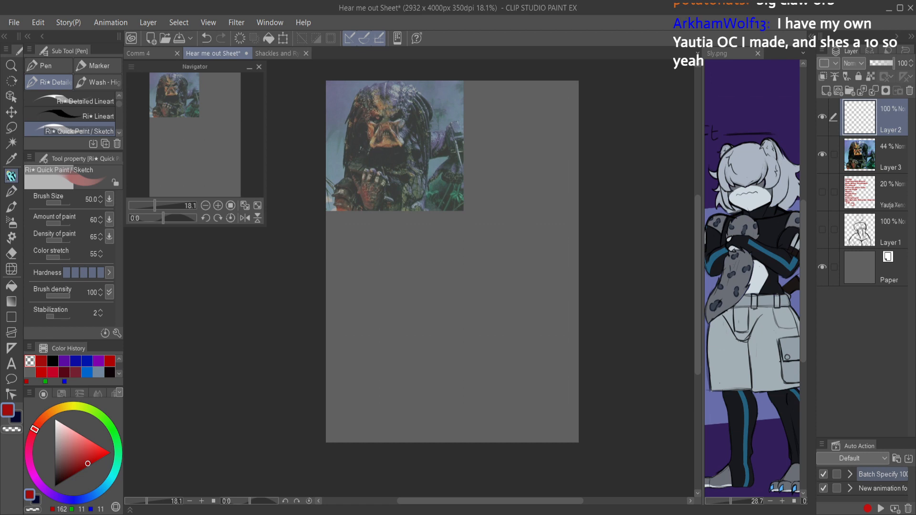
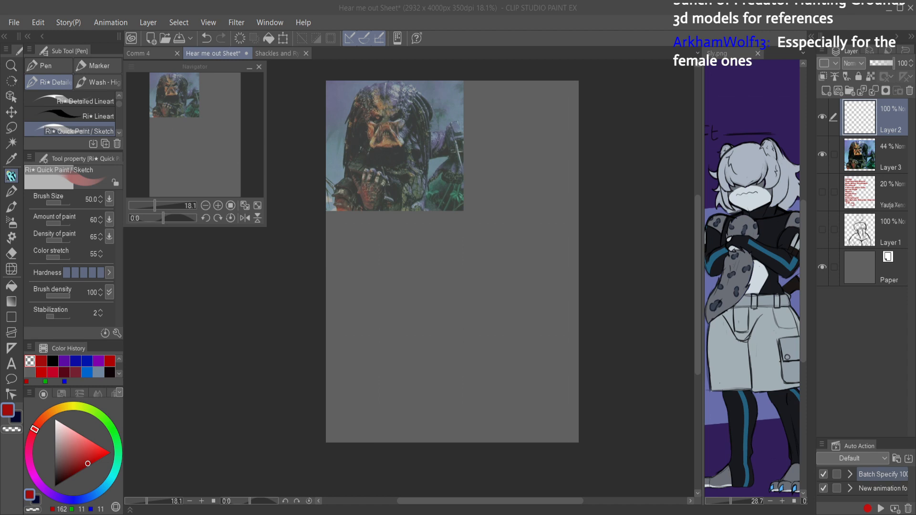
Step: Paste the Yautja facial structure reference sheet into the document and move it to the lower part of the canvas
{"action": "left_click", "coordinate": [220, 294]}
{"action": "key", "text": "ctrl+v"}
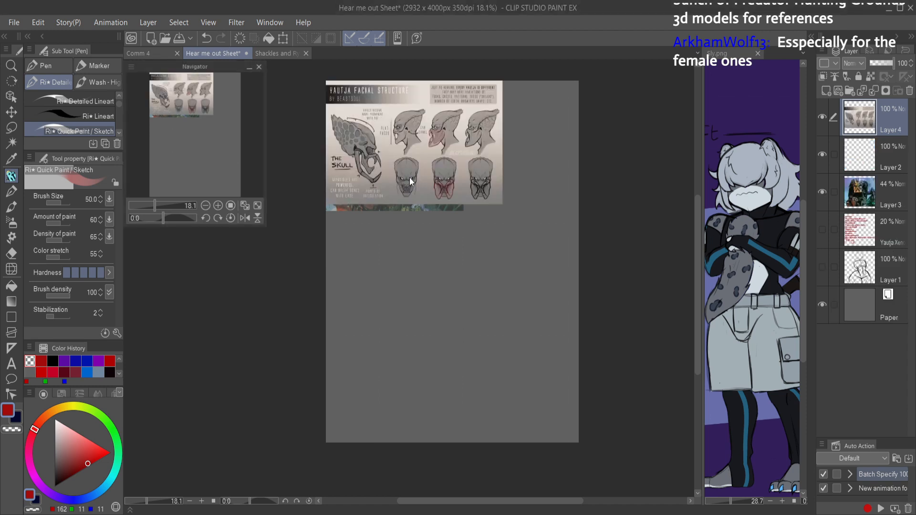
{"action": "key", "text": "ctrl+t"}
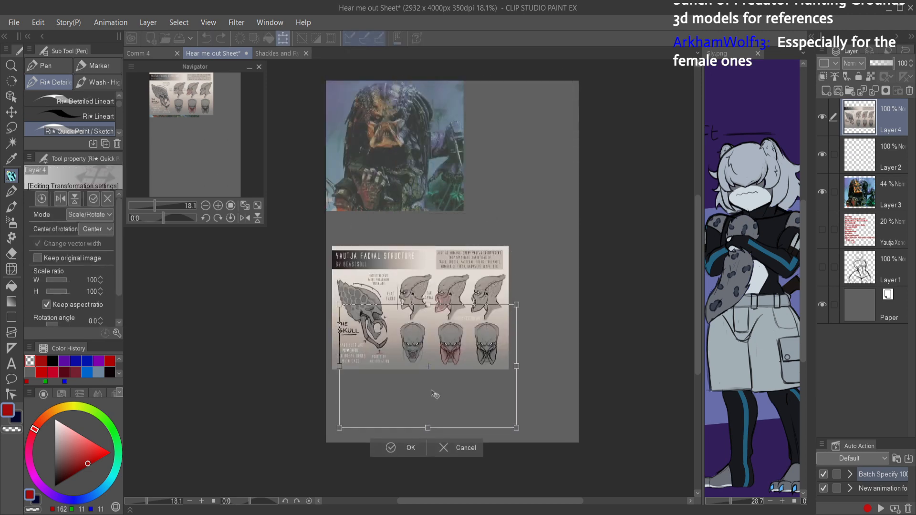
{"action": "left_click_drag", "start_coordinate": [432, 333], "coordinate": [437, 377]}
{"action": "left_click", "coordinate": [398, 430]}
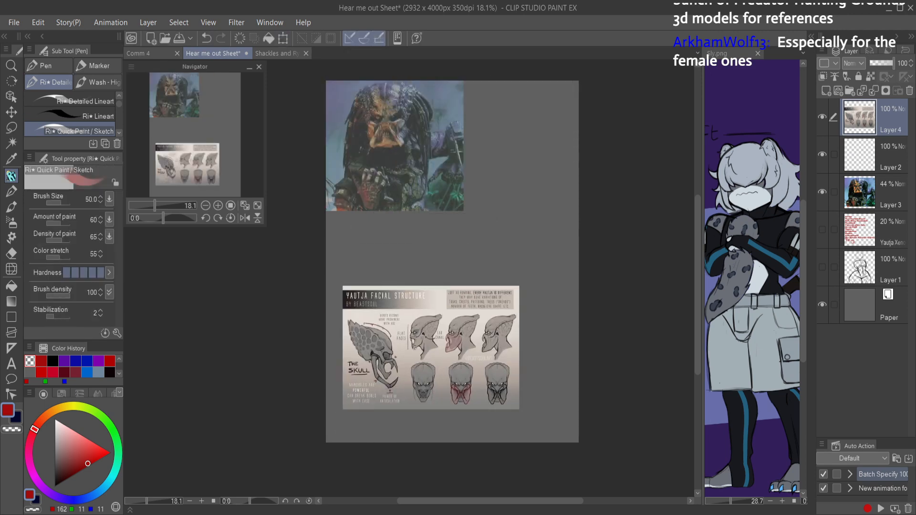
Step: Reorder the pasted reference layer beneath Layer 3 and make Layer 2 the active layer
{"action": "mouse_move", "coordinate": [412, 311]}
{"action": "left_mouse_down"}
{"action": "mouse_move", "coordinate": [438, 320]}
{"action": "mouse_move", "coordinate": [420, 260]}
{"action": "mouse_move", "coordinate": [410, 260]}
{"action": "mouse_move", "coordinate": [438, 262]}
{"action": "left_mouse_up"}
{"action": "mouse_move", "coordinate": [319, 252]}
{"action": "left_mouse_down"}
{"action": "mouse_move", "coordinate": [357, 255]}
{"action": "mouse_move", "coordinate": [326, 253]}
{"action": "left_mouse_up"}
{"action": "key", "text": "ctrl+z"}
{"action": "left_click_drag", "start_coordinate": [894, 132], "coordinate": [839, 181]}
{"action": "left_click", "coordinate": [849, 116]}
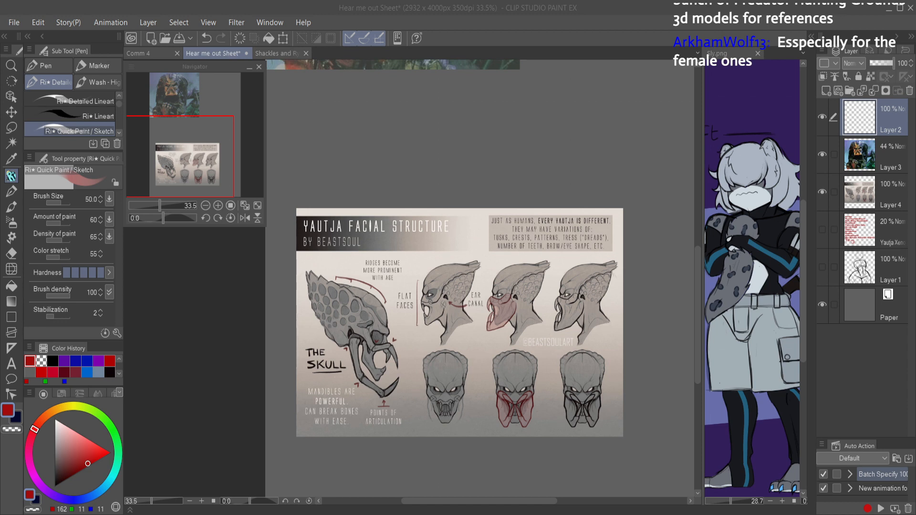
Step: Scale the Yautja facial structure reference to 68% and place it directly beneath the Predator photo
{"action": "left_click", "coordinate": [621, 259]}
{"action": "left_click_drag", "start_coordinate": [621, 260], "coordinate": [548, 337]}
{"action": "scroll", "coordinate": [568, 285], "scroll_direction": "down", "scroll_amount": 4}
{"action": "scroll", "coordinate": [524, 293], "scroll_direction": "up", "scroll_amount": 2}
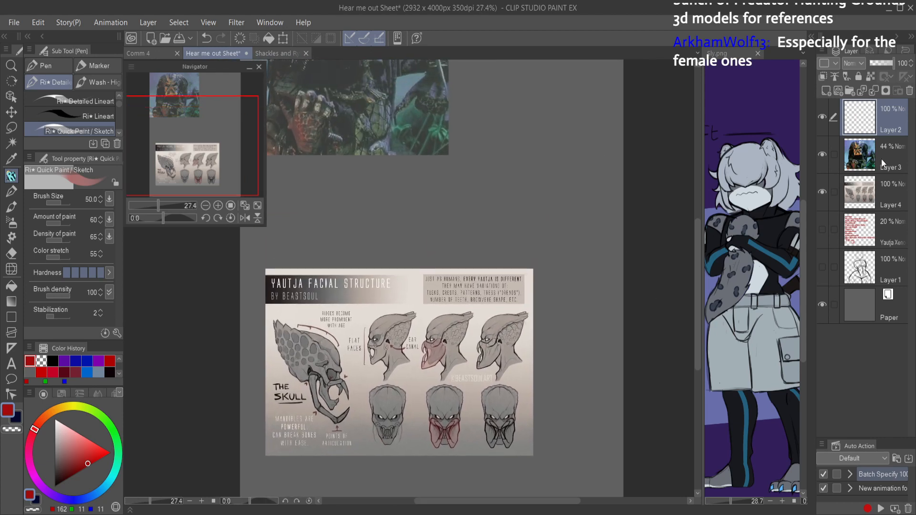
{"action": "left_click", "coordinate": [853, 192]}
{"action": "key", "text": "ctrl+t"}
{"action": "left_click_drag", "start_coordinate": [532, 362], "coordinate": [407, 227]}
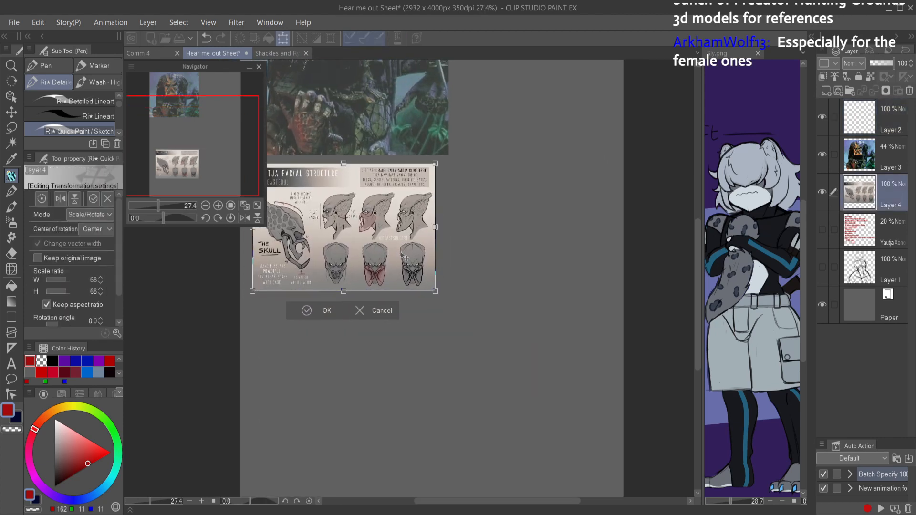
{"action": "left_click", "coordinate": [327, 311]}
{"action": "scroll", "coordinate": [479, 360], "scroll_direction": "down", "scroll_amount": 3}
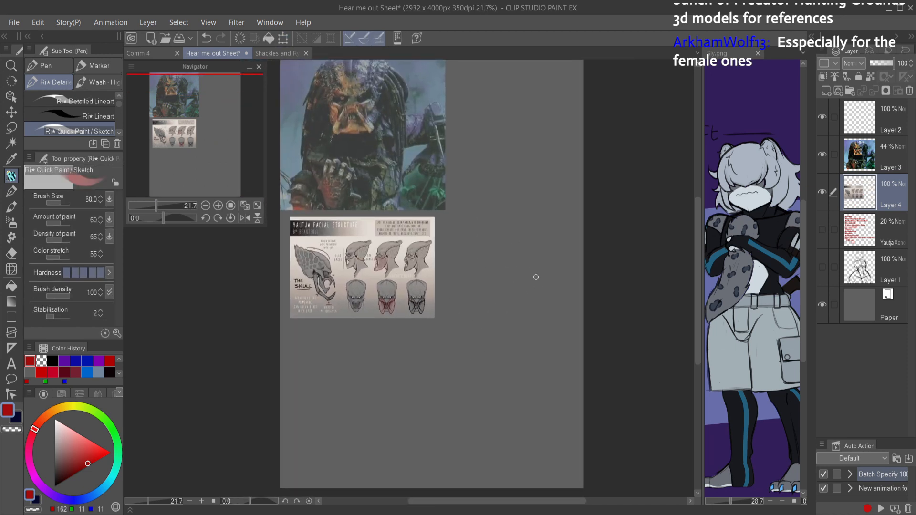
{"action": "mouse_move", "coordinate": [515, 262]}
{"action": "left_mouse_down"}
{"action": "mouse_move", "coordinate": [469, 253]}
{"action": "mouse_move", "coordinate": [478, 214]}
{"action": "mouse_move", "coordinate": [492, 209]}
{"action": "mouse_move", "coordinate": [519, 220]}
{"action": "mouse_move", "coordinate": [518, 235]}
{"action": "mouse_move", "coordinate": [496, 238]}
{"action": "left_mouse_up"}
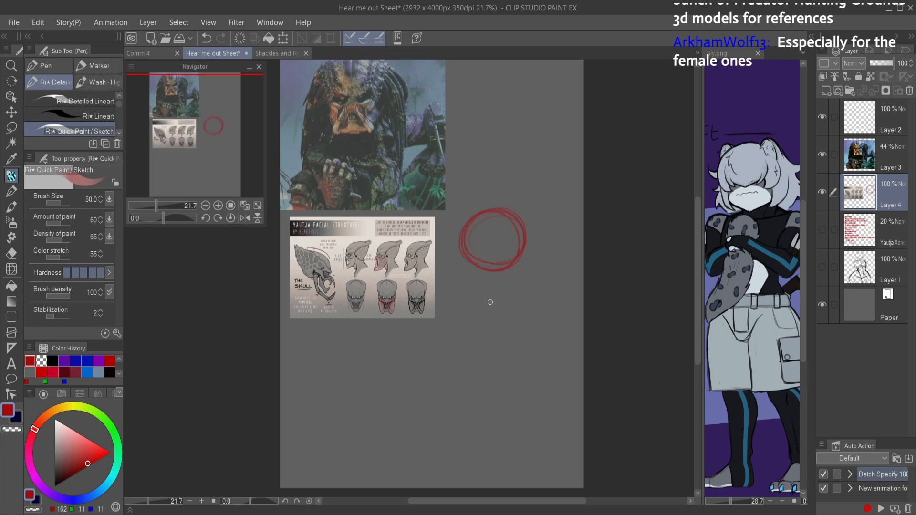
{"action": "key", "text": "ctrl+z"}
{"action": "mouse_move", "coordinate": [497, 278]}
{"action": "left_mouse_down"}
{"action": "mouse_move", "coordinate": [483, 370]}
{"action": "mouse_move", "coordinate": [483, 460]}
{"action": "left_mouse_up"}
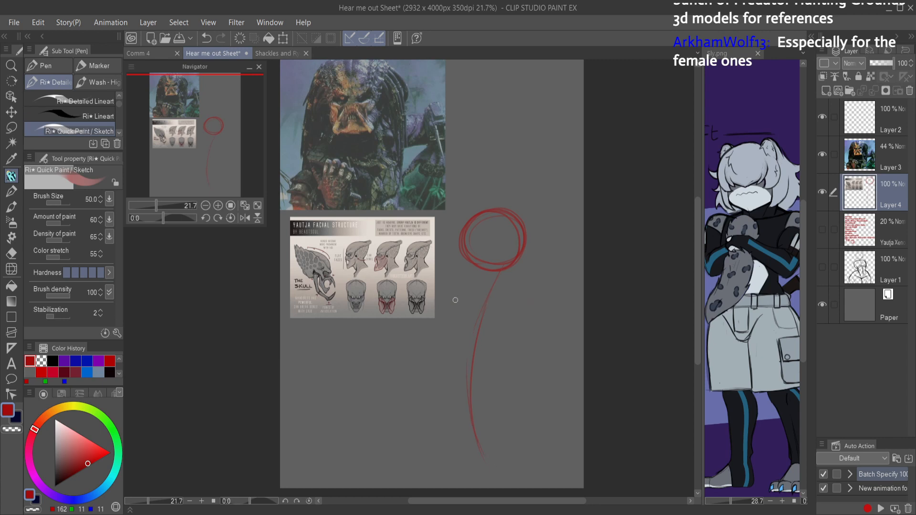
{"action": "mouse_move", "coordinate": [454, 275]}
{"action": "left_mouse_down"}
{"action": "mouse_move", "coordinate": [543, 322]}
{"action": "mouse_move", "coordinate": [433, 305]}
{"action": "mouse_move", "coordinate": [419, 343]}
{"action": "left_mouse_up"}
{"action": "key", "text": "ctrl+z"}
{"action": "key", "text": "ctrl+z"}
{"action": "key", "text": "ctrl+z"}
{"action": "key", "text": "ctrl+z"}
{"action": "key", "text": "ctrl+z"}
{"action": "key", "text": "ctrl+z"}
{"action": "key", "text": "ctrl+z"}
{"action": "key", "text": "ctrl+z"}
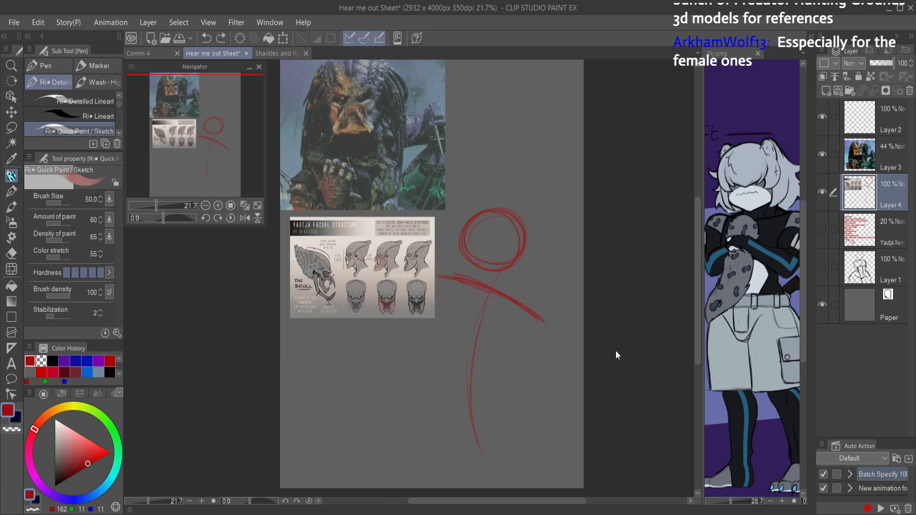
{"action": "key", "text": "ctrl+z"}
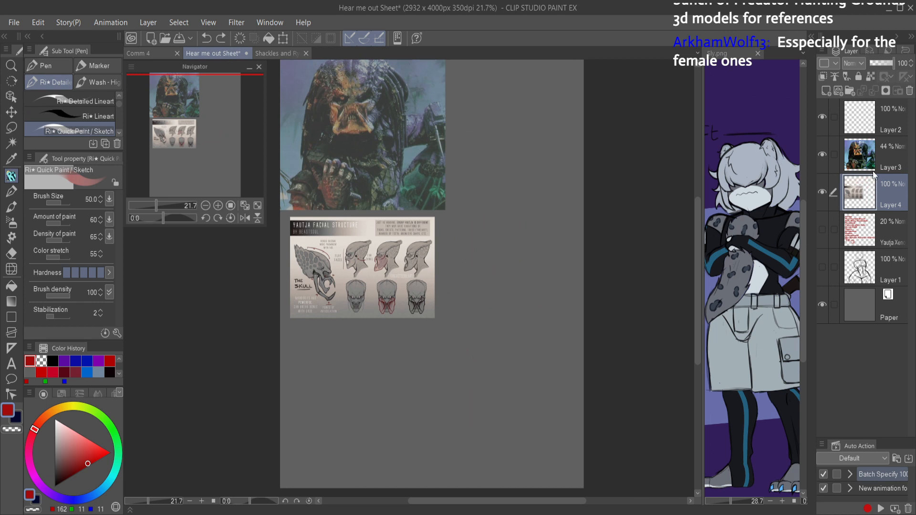
Step: On Layer 2, sketch a head circle with a curved spine, shoulder line and outer torso sides below it
{"action": "left_click", "coordinate": [865, 118]}
{"action": "mouse_move", "coordinate": [466, 280]}
{"action": "left_mouse_down"}
{"action": "mouse_move", "coordinate": [482, 233]}
{"action": "mouse_move", "coordinate": [503, 286]}
{"action": "mouse_move", "coordinate": [463, 285]}
{"action": "mouse_move", "coordinate": [510, 259]}
{"action": "mouse_move", "coordinate": [500, 232]}
{"action": "mouse_move", "coordinate": [502, 286]}
{"action": "mouse_move", "coordinate": [471, 318]}
{"action": "mouse_move", "coordinate": [453, 409]}
{"action": "left_mouse_up"}
{"action": "mouse_move", "coordinate": [456, 367]}
{"action": "left_mouse_down"}
{"action": "mouse_move", "coordinate": [464, 415]}
{"action": "mouse_move", "coordinate": [456, 479]}
{"action": "left_mouse_up"}
{"action": "mouse_move", "coordinate": [430, 313]}
{"action": "left_mouse_down"}
{"action": "mouse_move", "coordinate": [534, 344]}
{"action": "mouse_move", "coordinate": [448, 310]}
{"action": "mouse_move", "coordinate": [402, 398]}
{"action": "mouse_move", "coordinate": [397, 365]}
{"action": "mouse_move", "coordinate": [401, 389]}
{"action": "left_mouse_up"}
{"action": "mouse_move", "coordinate": [531, 353]}
{"action": "left_mouse_down"}
{"action": "mouse_move", "coordinate": [489, 408]}
{"action": "mouse_move", "coordinate": [496, 389]}
{"action": "mouse_move", "coordinate": [518, 380]}
{"action": "mouse_move", "coordinate": [479, 403]}
{"action": "left_mouse_up"}
Step: Close the chest with an arched ribcage line and add two short waist lines going down from its corners
{"action": "mouse_move", "coordinate": [408, 386]}
{"action": "left_mouse_down"}
{"action": "mouse_move", "coordinate": [480, 406]}
{"action": "mouse_move", "coordinate": [423, 376]}
{"action": "mouse_move", "coordinate": [470, 389]}
{"action": "mouse_move", "coordinate": [463, 376]}
{"action": "mouse_move", "coordinate": [417, 375]}
{"action": "mouse_move", "coordinate": [484, 405]}
{"action": "left_mouse_up"}
{"action": "left_click_drag", "start_coordinate": [536, 344], "coordinate": [493, 402]}
{"action": "mouse_move", "coordinate": [447, 357]}
{"action": "left_mouse_down"}
{"action": "mouse_move", "coordinate": [473, 311]}
{"action": "mouse_move", "coordinate": [446, 369]}
{"action": "left_mouse_up"}
{"action": "left_click_drag", "start_coordinate": [465, 324], "coordinate": [408, 446]}
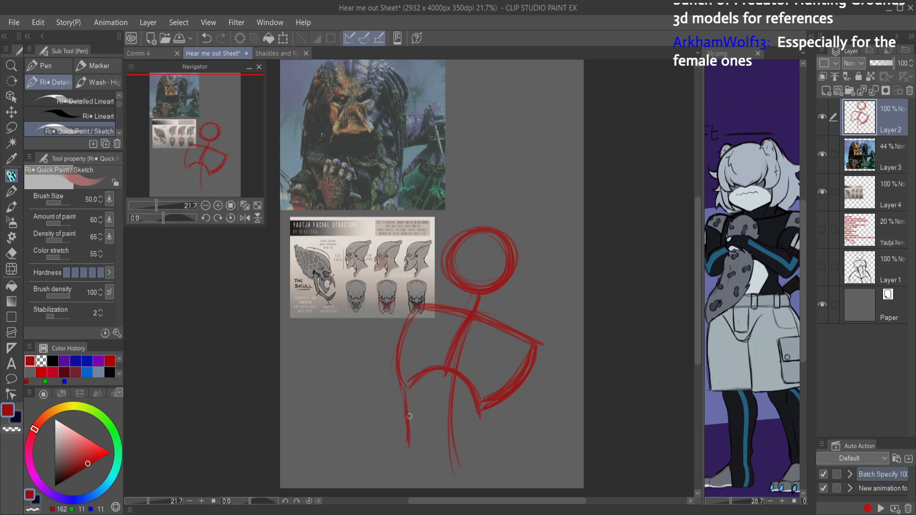
{"action": "left_click_drag", "start_coordinate": [479, 410], "coordinate": [479, 444]}
Step: Mirror the canvas view and lighten the spine line inside the chest with the transparent brush colour
{"action": "key", "text": "h"}
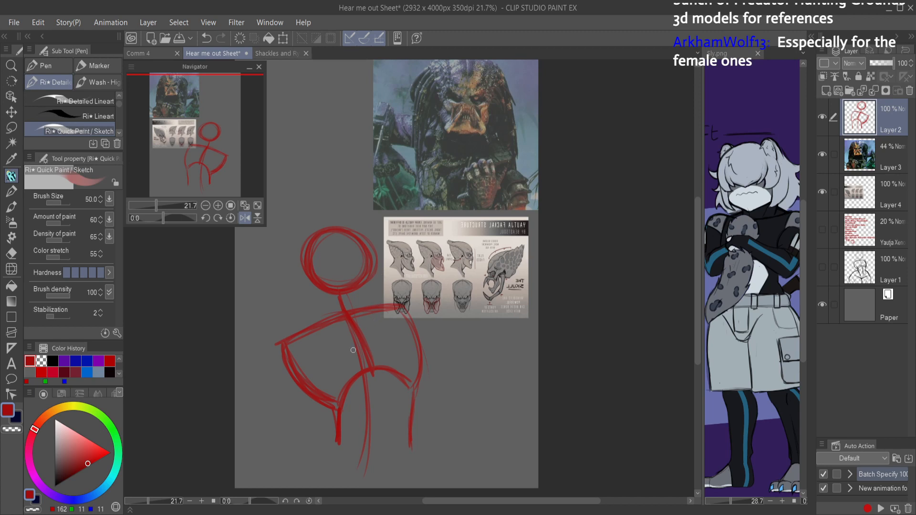
{"action": "key", "text": "c"}
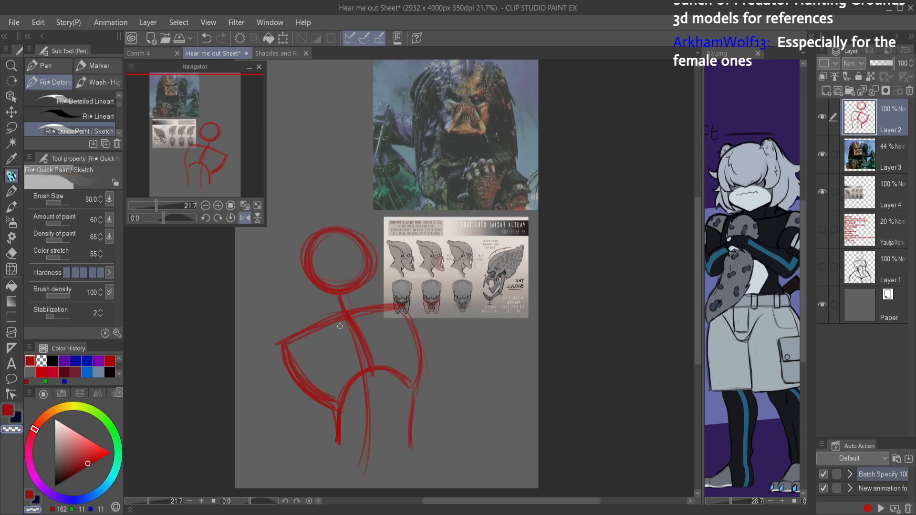
{"action": "left_click_drag", "start_coordinate": [354, 338], "coordinate": [361, 365]}
{"action": "key", "text": "c"}
Step: Add circles for both shoulders, then sketch one arm lowered and one raised, with elbow circles and a raised forearm
{"action": "mouse_move", "coordinate": [285, 338]}
{"action": "left_mouse_down"}
{"action": "mouse_move", "coordinate": [268, 389]}
{"action": "mouse_move", "coordinate": [265, 347]}
{"action": "mouse_move", "coordinate": [299, 356]}
{"action": "left_mouse_up"}
{"action": "mouse_move", "coordinate": [428, 264]}
{"action": "left_mouse_down"}
{"action": "mouse_move", "coordinate": [398, 298]}
{"action": "mouse_move", "coordinate": [441, 279]}
{"action": "mouse_move", "coordinate": [400, 300]}
{"action": "mouse_move", "coordinate": [441, 275]}
{"action": "left_mouse_up"}
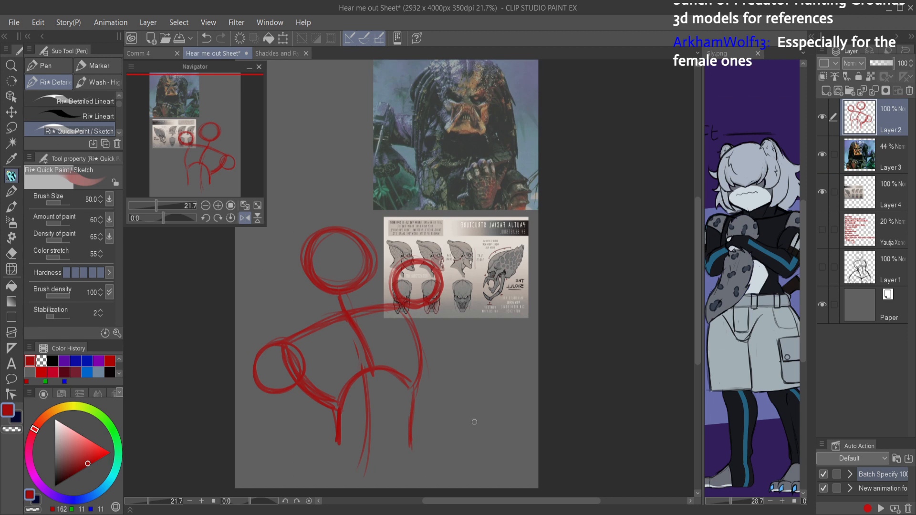
{"action": "mouse_move", "coordinate": [265, 392]}
{"action": "left_mouse_down"}
{"action": "mouse_move", "coordinate": [241, 428]}
{"action": "mouse_move", "coordinate": [248, 446]}
{"action": "mouse_move", "coordinate": [231, 455]}
{"action": "left_mouse_up"}
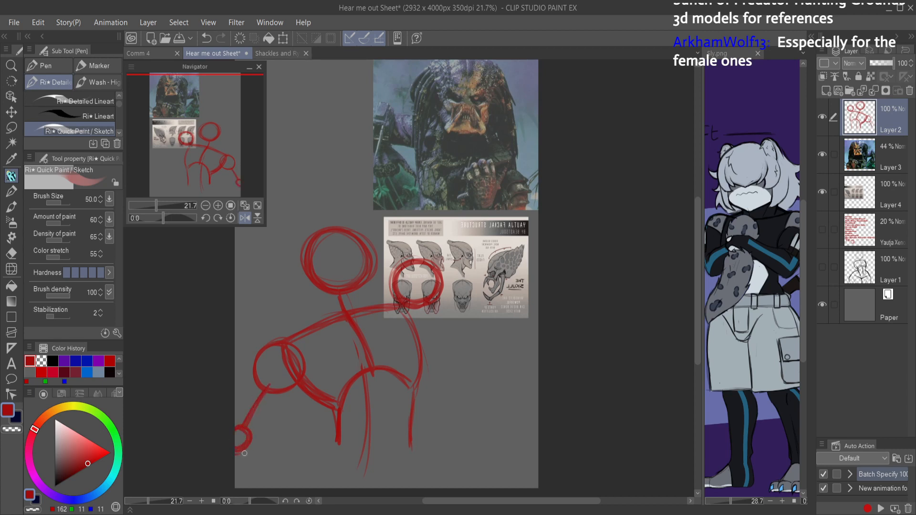
{"action": "mouse_move", "coordinate": [459, 185]}
{"action": "left_mouse_down"}
{"action": "mouse_move", "coordinate": [434, 263]}
{"action": "mouse_move", "coordinate": [463, 206]}
{"action": "mouse_move", "coordinate": [458, 184]}
{"action": "mouse_move", "coordinate": [478, 188]}
{"action": "mouse_move", "coordinate": [466, 198]}
{"action": "mouse_move", "coordinate": [415, 97]}
{"action": "mouse_move", "coordinate": [457, 163]}
{"action": "mouse_move", "coordinate": [426, 121]}
{"action": "left_mouse_up"}
{"action": "mouse_move", "coordinate": [426, 121]}
{"action": "left_mouse_down"}
{"action": "mouse_move", "coordinate": [457, 166]}
{"action": "mouse_move", "coordinate": [451, 197]}
{"action": "left_mouse_up"}
{"action": "left_click_drag", "start_coordinate": [444, 164], "coordinate": [443, 215]}
{"action": "left_click_drag", "start_coordinate": [440, 215], "coordinate": [457, 210]}
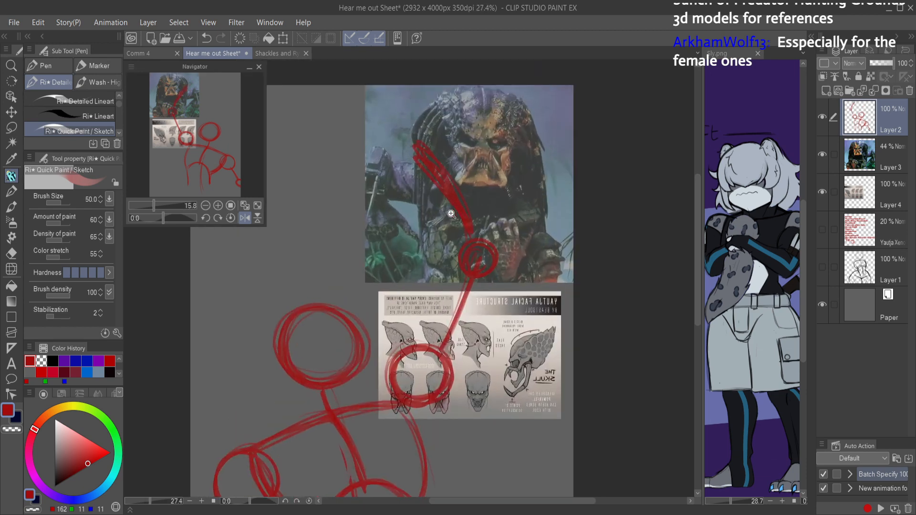
Step: Try several diagonal and horizontal guide strokes across the head circle
{"action": "left_click_drag", "start_coordinate": [336, 331], "coordinate": [294, 362]}
{"action": "key", "text": "ctrl+z"}
{"action": "left_click_drag", "start_coordinate": [337, 316], "coordinate": [291, 363]}
{"action": "mouse_move", "coordinate": [286, 316]}
{"action": "left_mouse_down"}
{"action": "mouse_move", "coordinate": [274, 383]}
{"action": "mouse_move", "coordinate": [331, 380]}
{"action": "left_mouse_up"}
{"action": "left_click_drag", "start_coordinate": [279, 359], "coordinate": [348, 362]}
{"action": "mouse_move", "coordinate": [271, 358]}
{"action": "left_mouse_down"}
{"action": "mouse_move", "coordinate": [318, 393]}
{"action": "mouse_move", "coordinate": [354, 360]}
{"action": "left_mouse_up"}
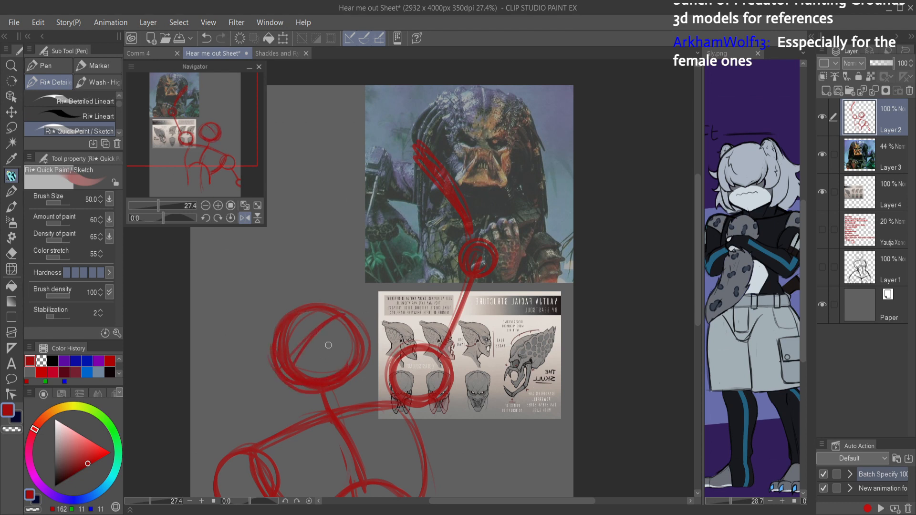
Step: Erase the strokes inside the head circle and retrace its outline in red
{"action": "key", "text": "e"}
{"action": "mouse_move", "coordinate": [298, 333]}
{"action": "left_mouse_down"}
{"action": "mouse_move", "coordinate": [328, 337]}
{"action": "mouse_move", "coordinate": [335, 357]}
{"action": "mouse_move", "coordinate": [302, 364]}
{"action": "mouse_move", "coordinate": [298, 346]}
{"action": "mouse_move", "coordinate": [327, 321]}
{"action": "mouse_move", "coordinate": [340, 341]}
{"action": "left_mouse_up"}
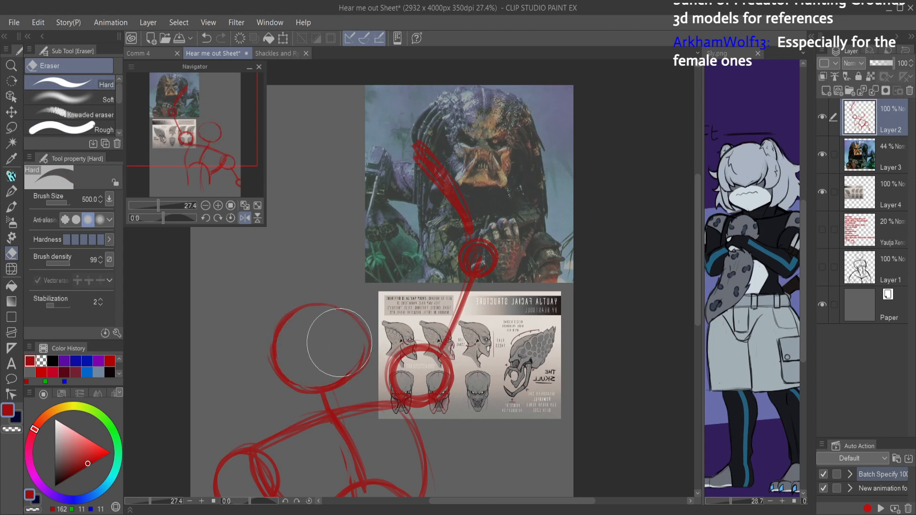
{"action": "key", "text": "p"}
{"action": "mouse_move", "coordinate": [281, 326]}
{"action": "left_mouse_down"}
{"action": "mouse_move", "coordinate": [319, 305]}
{"action": "mouse_move", "coordinate": [353, 330]}
{"action": "mouse_move", "coordinate": [336, 309]}
{"action": "mouse_move", "coordinate": [362, 365]}
{"action": "mouse_move", "coordinate": [336, 387]}
{"action": "mouse_move", "coordinate": [345, 351]}
{"action": "mouse_move", "coordinate": [333, 312]}
{"action": "left_mouse_up"}
{"action": "left_click_drag", "start_coordinate": [350, 366], "coordinate": [336, 310]}
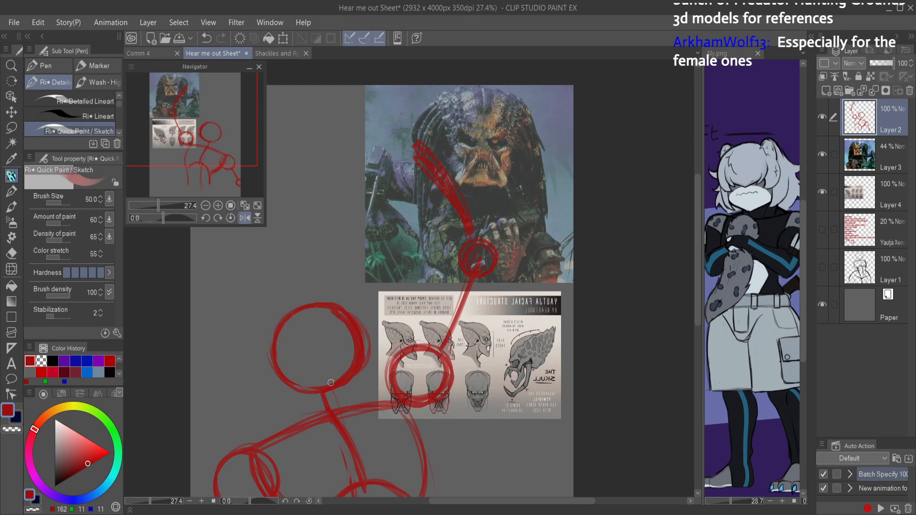
{"action": "left_click_drag", "start_coordinate": [299, 390], "coordinate": [285, 319]}
{"action": "mouse_move", "coordinate": [334, 304]}
{"action": "left_mouse_down"}
{"action": "mouse_move", "coordinate": [277, 303]}
{"action": "mouse_move", "coordinate": [315, 310]}
{"action": "left_mouse_up"}
{"action": "key", "text": "ctrl+z"}
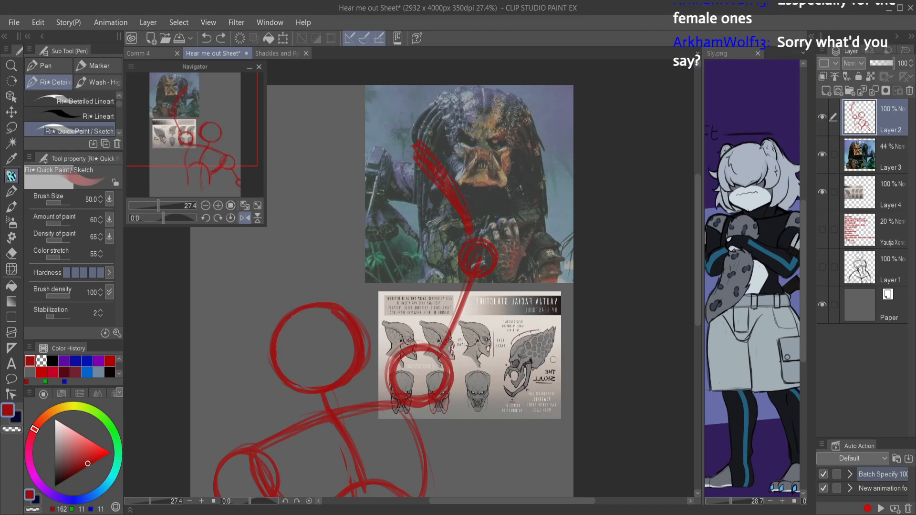
Step: Restore the unmirrored view and draw a diagonal guide line across the head circle from the forehead to the lower back
{"action": "key", "text": "h"}
{"action": "mouse_move", "coordinate": [539, 338]}
{"action": "left_mouse_down"}
{"action": "mouse_move", "coordinate": [479, 317]}
{"action": "mouse_move", "coordinate": [457, 292]}
{"action": "mouse_move", "coordinate": [433, 307]}
{"action": "left_mouse_up"}
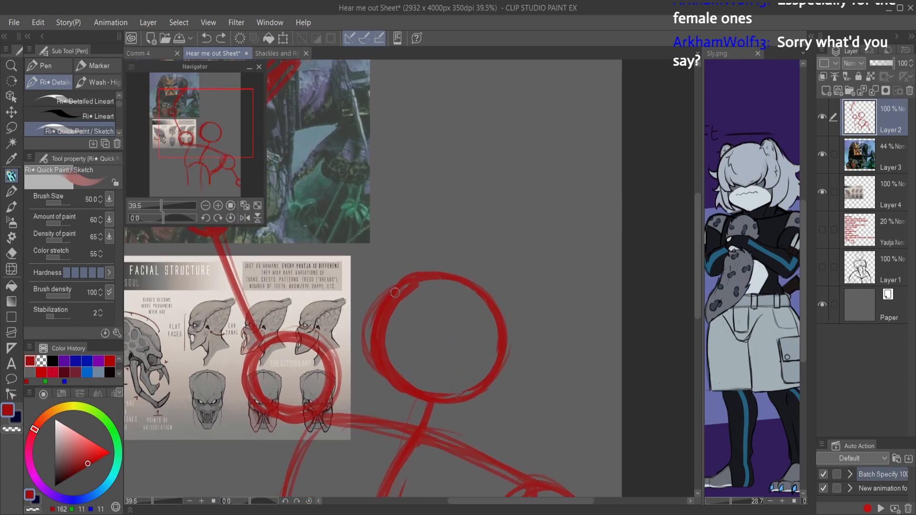
{"action": "left_click_drag", "start_coordinate": [406, 294], "coordinate": [480, 369]}
{"action": "left_click_drag", "start_coordinate": [430, 308], "coordinate": [483, 364]}
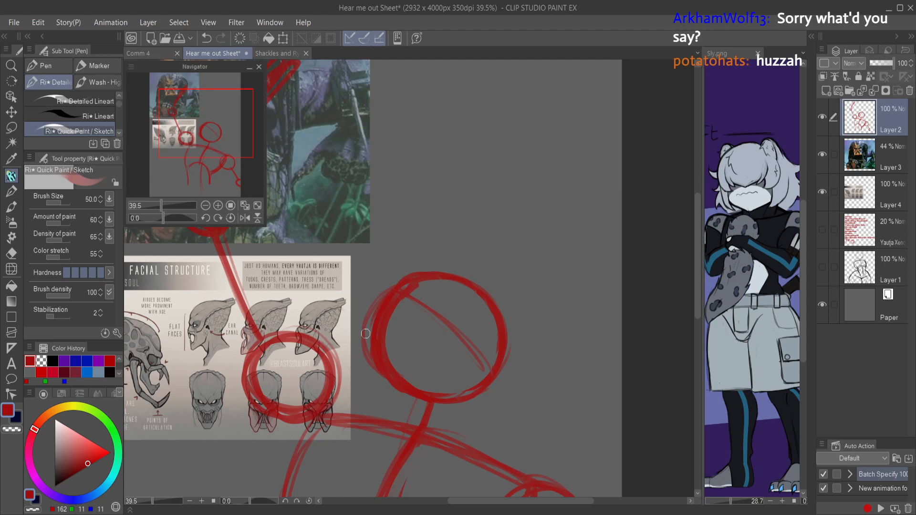
Step: Sketch the brow and a domed crest extending behind the head circle, and save the document with the view mirrored
{"action": "left_click_drag", "start_coordinate": [376, 312], "coordinate": [364, 335]}
{"action": "mouse_move", "coordinate": [416, 276]}
{"action": "left_mouse_down"}
{"action": "mouse_move", "coordinate": [489, 269]}
{"action": "mouse_move", "coordinate": [551, 297]}
{"action": "mouse_move", "coordinate": [549, 321]}
{"action": "mouse_move", "coordinate": [573, 364]}
{"action": "mouse_move", "coordinate": [455, 343]}
{"action": "mouse_move", "coordinate": [469, 346]}
{"action": "mouse_move", "coordinate": [471, 358]}
{"action": "mouse_move", "coordinate": [446, 326]}
{"action": "mouse_move", "coordinate": [465, 344]}
{"action": "left_mouse_up"}
{"action": "mouse_move", "coordinate": [448, 307]}
{"action": "left_mouse_down"}
{"action": "mouse_move", "coordinate": [461, 339]}
{"action": "mouse_move", "coordinate": [434, 291]}
{"action": "mouse_move", "coordinate": [398, 295]}
{"action": "mouse_move", "coordinate": [398, 272]}
{"action": "mouse_move", "coordinate": [485, 256]}
{"action": "mouse_move", "coordinate": [429, 262]}
{"action": "mouse_move", "coordinate": [498, 267]}
{"action": "mouse_move", "coordinate": [547, 313]}
{"action": "mouse_move", "coordinate": [550, 324]}
{"action": "mouse_move", "coordinate": [514, 349]}
{"action": "left_mouse_up"}
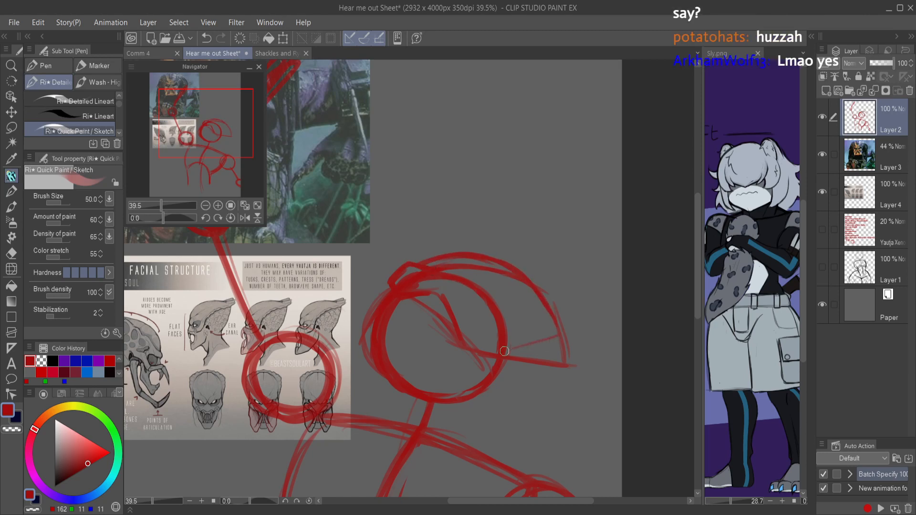
{"action": "key", "text": "h"}
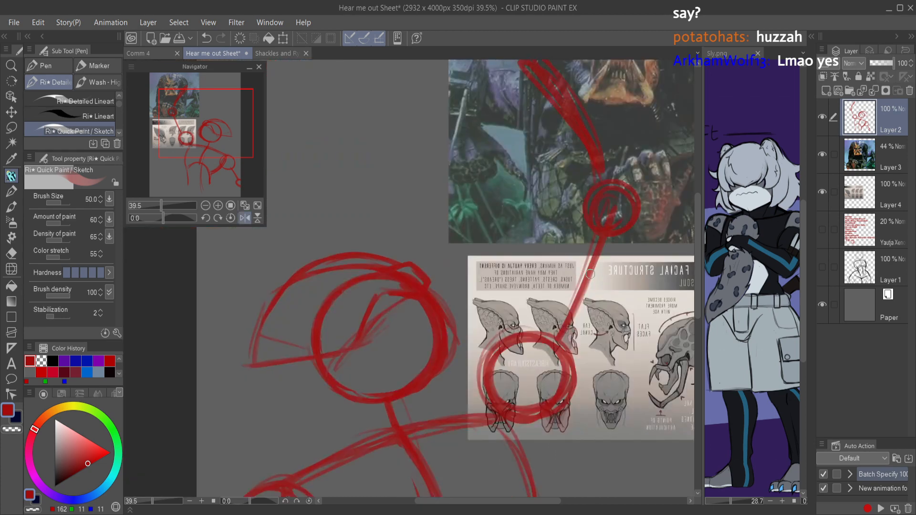
{"action": "key", "text": "ctrl+s"}
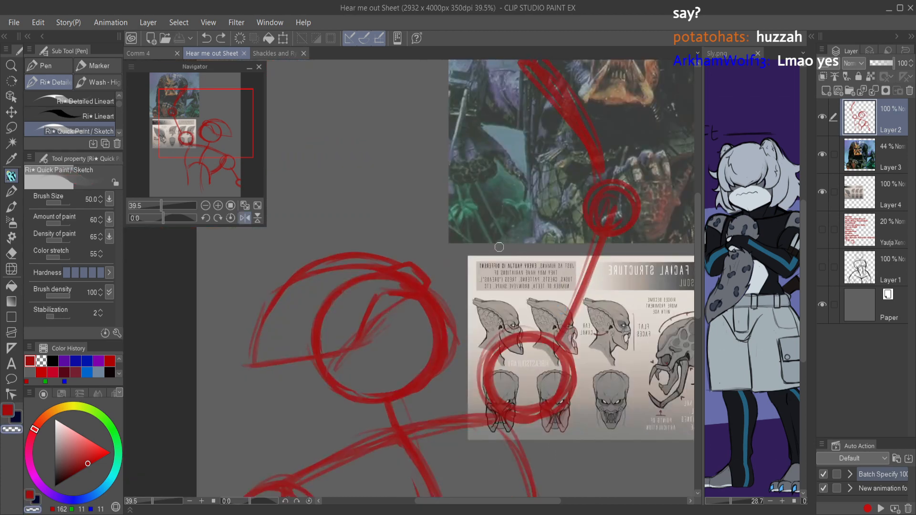
Step: Clean up the crest and forehead lines, and sketch the underside running from the crest's tip to the base of the head
{"action": "mouse_move", "coordinate": [397, 258]}
{"action": "left_mouse_down"}
{"action": "mouse_move", "coordinate": [353, 269]}
{"action": "mouse_move", "coordinate": [363, 262]}
{"action": "mouse_move", "coordinate": [296, 291]}
{"action": "mouse_move", "coordinate": [262, 325]}
{"action": "left_mouse_up"}
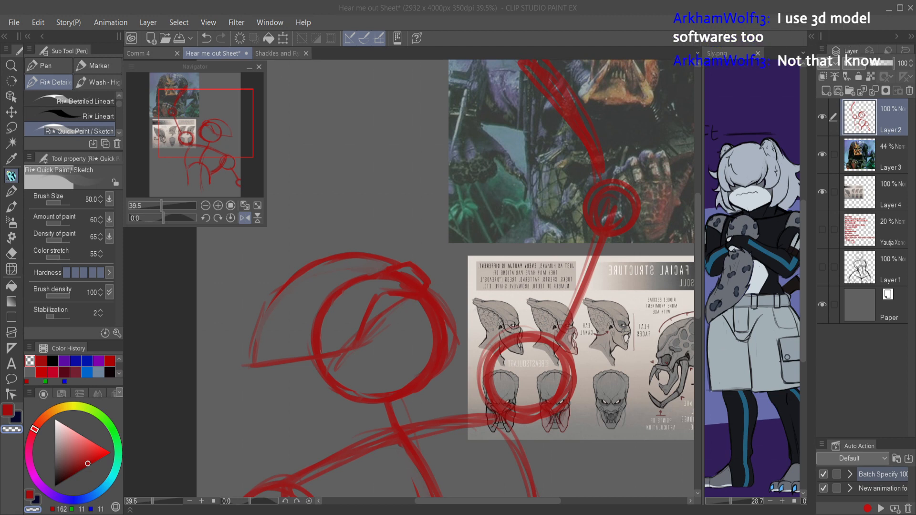
{"action": "left_click", "coordinate": [427, 296]}
{"action": "key", "text": "c"}
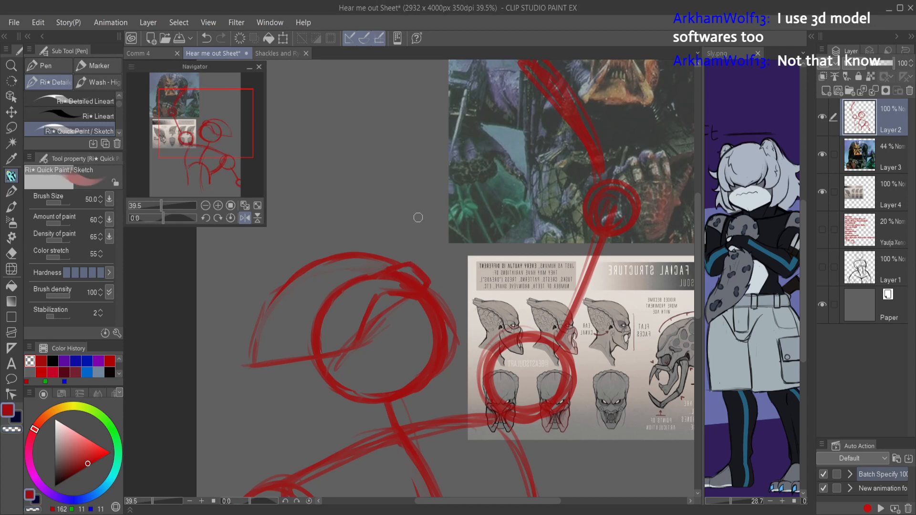
{"action": "mouse_move", "coordinate": [410, 262]}
{"action": "left_mouse_down"}
{"action": "mouse_move", "coordinate": [426, 253]}
{"action": "mouse_move", "coordinate": [424, 292]}
{"action": "mouse_move", "coordinate": [424, 273]}
{"action": "mouse_move", "coordinate": [393, 262]}
{"action": "mouse_move", "coordinate": [402, 261]}
{"action": "mouse_move", "coordinate": [359, 280]}
{"action": "mouse_move", "coordinate": [344, 331]}
{"action": "mouse_move", "coordinate": [247, 373]}
{"action": "mouse_move", "coordinate": [317, 410]}
{"action": "mouse_move", "coordinate": [360, 402]}
{"action": "left_mouse_up"}
{"action": "key", "text": "c"}
{"action": "key", "text": "c"}
{"action": "left_click_drag", "start_coordinate": [253, 366], "coordinate": [319, 394]}
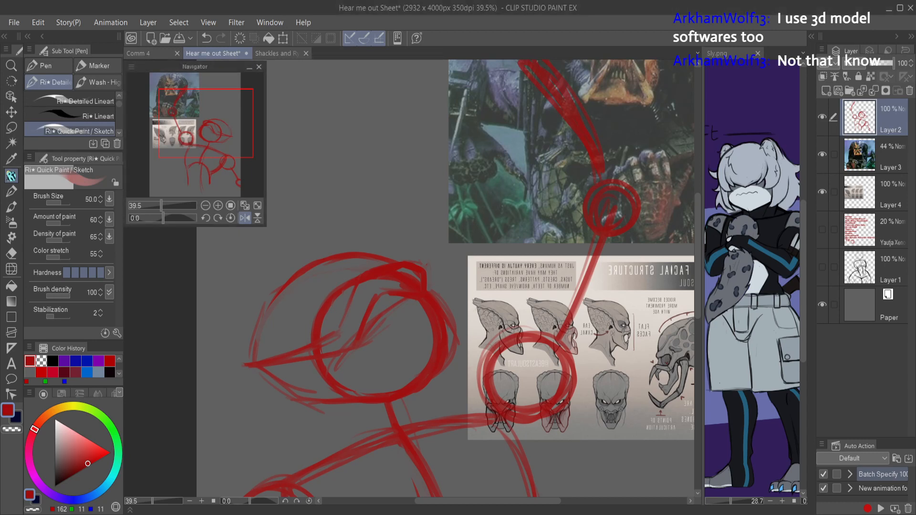
Step: Extend the back of the crest into a sharp point and refine its lower edge into the head circle
{"action": "left_click_drag", "start_coordinate": [305, 268], "coordinate": [223, 365]}
{"action": "mouse_move", "coordinate": [222, 365]}
{"action": "left_mouse_down"}
{"action": "mouse_move", "coordinate": [271, 361]}
{"action": "mouse_move", "coordinate": [229, 369]}
{"action": "mouse_move", "coordinate": [339, 335]}
{"action": "mouse_move", "coordinate": [269, 364]}
{"action": "mouse_move", "coordinate": [349, 340]}
{"action": "mouse_move", "coordinate": [289, 355]}
{"action": "mouse_move", "coordinate": [335, 337]}
{"action": "left_mouse_up"}
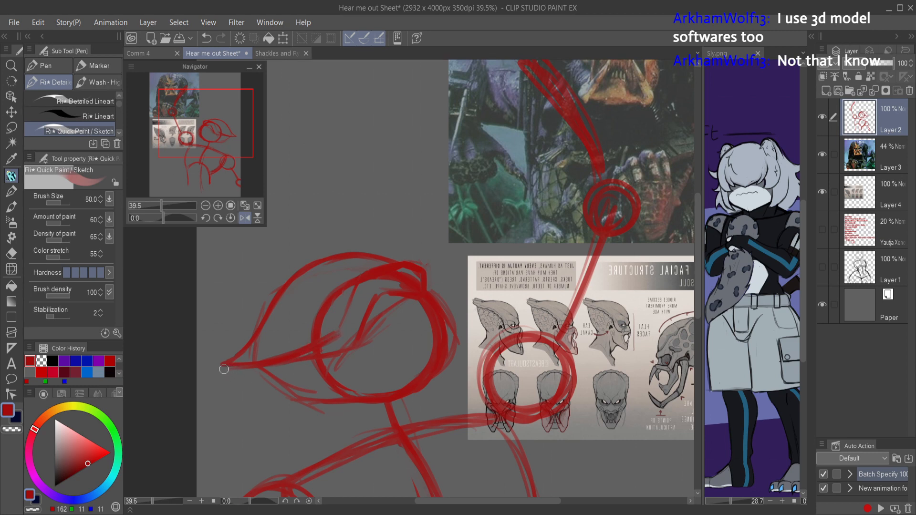
{"action": "left_click_drag", "start_coordinate": [240, 365], "coordinate": [357, 342]}
{"action": "key", "text": "c"}
{"action": "mouse_move", "coordinate": [253, 368]}
{"action": "left_mouse_down"}
{"action": "mouse_move", "coordinate": [324, 347]}
{"action": "mouse_move", "coordinate": [273, 368]}
{"action": "mouse_move", "coordinate": [333, 357]}
{"action": "mouse_move", "coordinate": [320, 348]}
{"action": "mouse_move", "coordinate": [369, 349]}
{"action": "mouse_move", "coordinate": [320, 353]}
{"action": "mouse_move", "coordinate": [359, 344]}
{"action": "mouse_move", "coordinate": [378, 319]}
{"action": "left_mouse_up"}
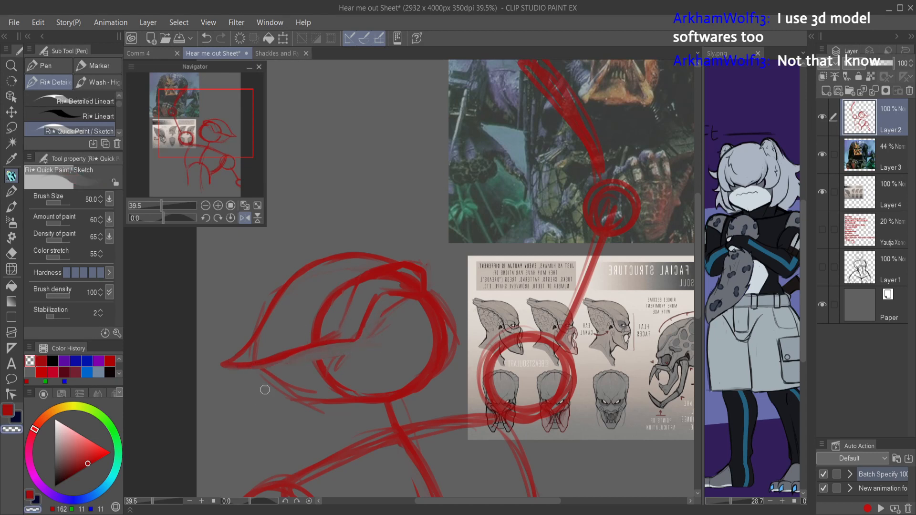
Step: Sketch short strokes behind the cheek and a jaw line extending forward along the bottom of the head circle
{"action": "key", "text": "c"}
{"action": "mouse_move", "coordinate": [286, 357]}
{"action": "left_mouse_down"}
{"action": "mouse_move", "coordinate": [387, 349]}
{"action": "mouse_move", "coordinate": [331, 346]}
{"action": "mouse_move", "coordinate": [389, 360]}
{"action": "left_mouse_up"}
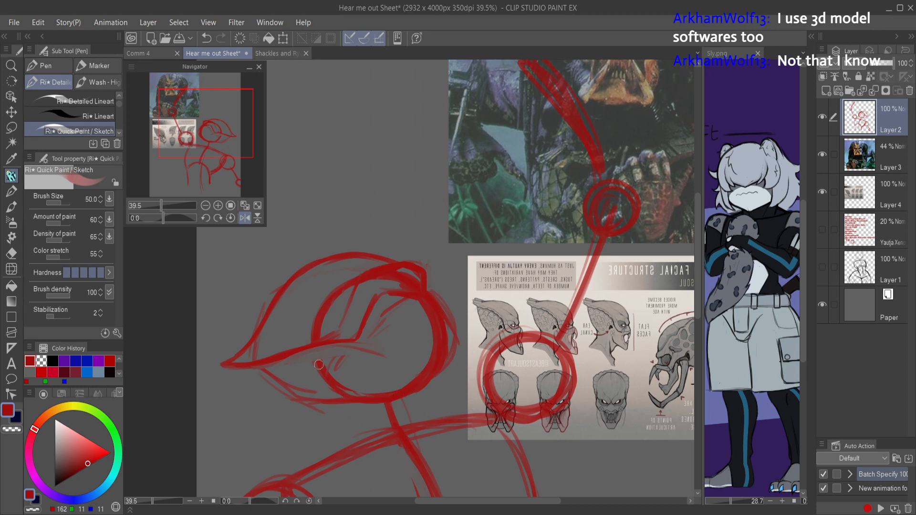
{"action": "mouse_move", "coordinate": [351, 354]}
{"action": "left_mouse_down"}
{"action": "mouse_move", "coordinate": [370, 391]}
{"action": "mouse_move", "coordinate": [458, 408]}
{"action": "left_mouse_up"}
{"action": "left_click_drag", "start_coordinate": [397, 393], "coordinate": [461, 408]}
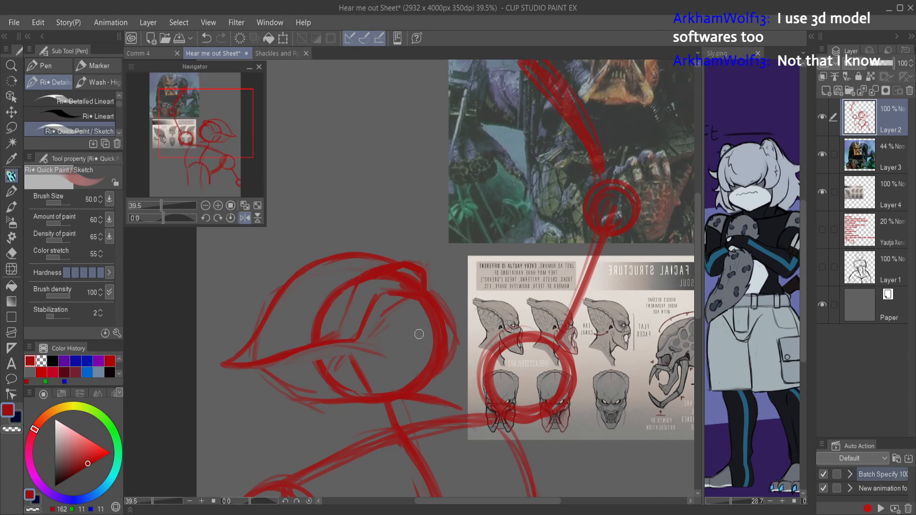
Step: Draw diagonal strokes rising from the crest's inner corner toward the brow at the front of the face
{"action": "left_click_drag", "start_coordinate": [371, 345], "coordinate": [400, 316]}
{"action": "mouse_move", "coordinate": [370, 346]}
{"action": "left_mouse_down"}
{"action": "mouse_move", "coordinate": [402, 311]}
{"action": "mouse_move", "coordinate": [452, 303]}
{"action": "mouse_move", "coordinate": [410, 309]}
{"action": "mouse_move", "coordinate": [456, 301]}
{"action": "left_mouse_up"}
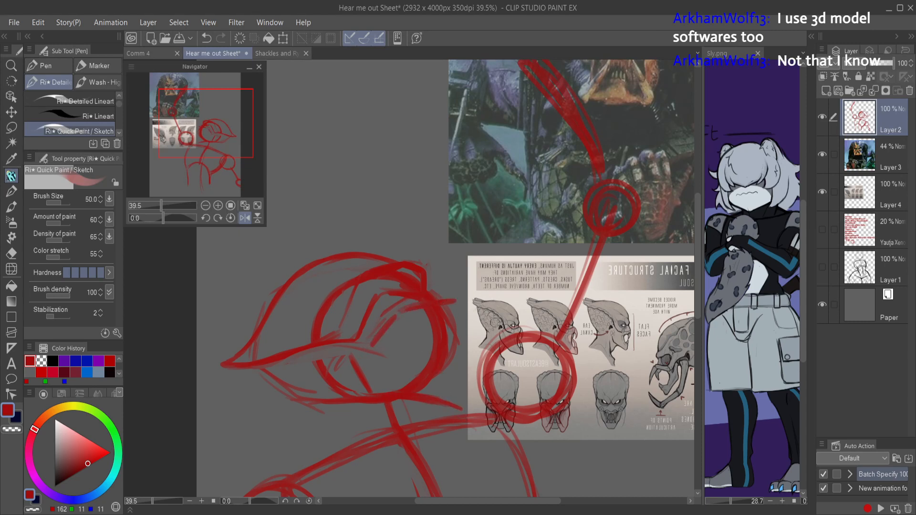
{"action": "scroll", "coordinate": [490, 329], "scroll_direction": "down", "scroll_amount": 5}
{"action": "scroll", "coordinate": [477, 317], "scroll_direction": "up", "scroll_amount": 5}
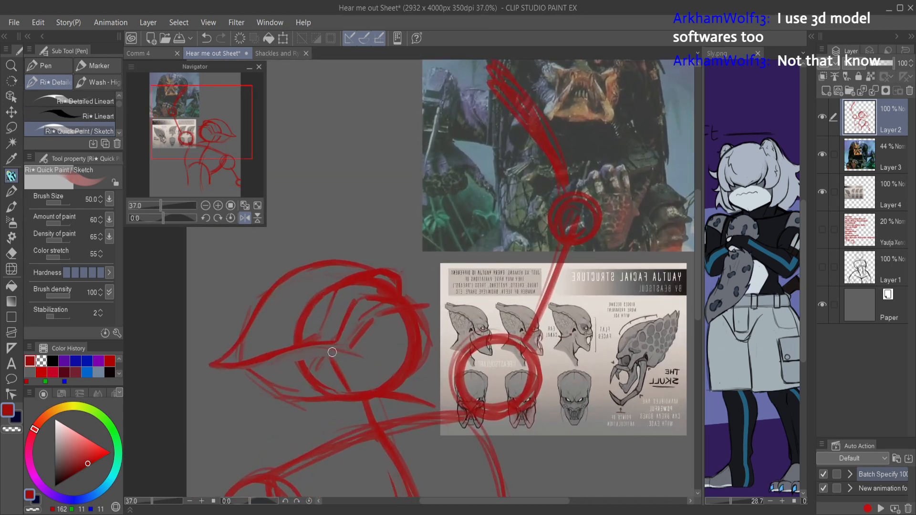
Step: Erase the head circle's construction lines inside the crest and strengthen the lines running toward the brow
{"action": "key", "text": "c"}
{"action": "mouse_move", "coordinate": [333, 291]}
{"action": "left_mouse_down"}
{"action": "mouse_move", "coordinate": [336, 282]}
{"action": "mouse_move", "coordinate": [312, 298]}
{"action": "mouse_move", "coordinate": [301, 341]}
{"action": "left_mouse_up"}
{"action": "key", "text": "c"}
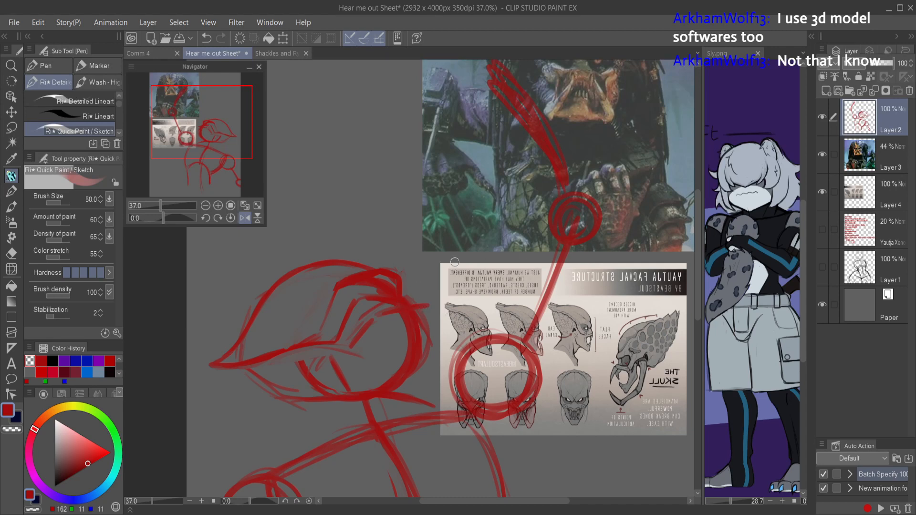
{"action": "mouse_move", "coordinate": [435, 302]}
{"action": "left_mouse_down"}
{"action": "mouse_move", "coordinate": [455, 327]}
{"action": "mouse_move", "coordinate": [432, 324]}
{"action": "mouse_move", "coordinate": [426, 310]}
{"action": "mouse_move", "coordinate": [436, 326]}
{"action": "mouse_move", "coordinate": [377, 338]}
{"action": "mouse_move", "coordinate": [382, 314]}
{"action": "mouse_move", "coordinate": [350, 343]}
{"action": "mouse_move", "coordinate": [366, 309]}
{"action": "mouse_move", "coordinate": [341, 349]}
{"action": "mouse_move", "coordinate": [371, 324]}
{"action": "mouse_move", "coordinate": [356, 338]}
{"action": "mouse_move", "coordinate": [412, 316]}
{"action": "mouse_move", "coordinate": [390, 315]}
{"action": "mouse_move", "coordinate": [413, 319]}
{"action": "mouse_move", "coordinate": [388, 333]}
{"action": "mouse_move", "coordinate": [423, 325]}
{"action": "mouse_move", "coordinate": [414, 286]}
{"action": "mouse_move", "coordinate": [426, 322]}
{"action": "mouse_move", "coordinate": [391, 332]}
{"action": "mouse_move", "coordinate": [425, 326]}
{"action": "mouse_move", "coordinate": [388, 332]}
{"action": "left_mouse_up"}
{"action": "key", "text": "c"}
{"action": "key", "text": "c"}
Step: Sketch the brow ridge, eye socket and snout at the front of the face, with a jaw line running back beneath them
{"action": "left_click_drag", "start_coordinate": [359, 359], "coordinate": [370, 352]}
{"action": "left_click_drag", "start_coordinate": [426, 323], "coordinate": [424, 362]}
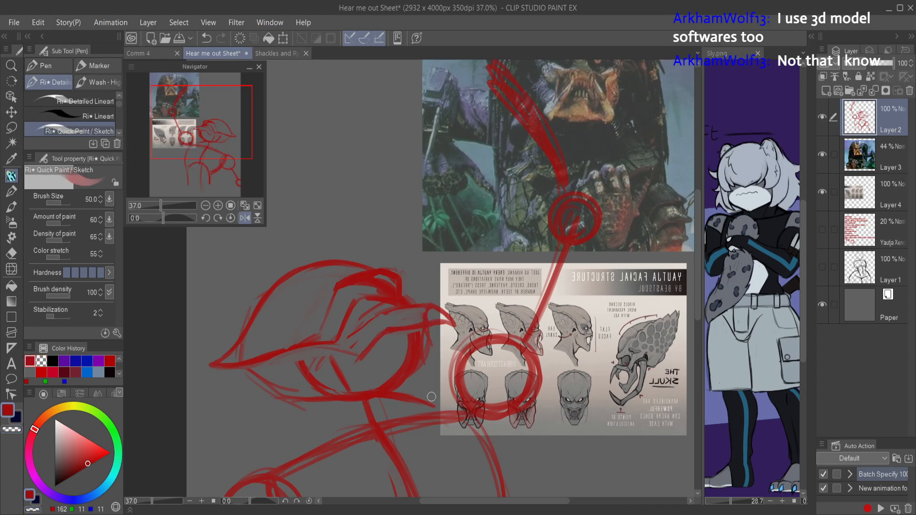
{"action": "mouse_move", "coordinate": [424, 401]}
{"action": "left_mouse_down"}
{"action": "mouse_move", "coordinate": [457, 378]}
{"action": "mouse_move", "coordinate": [430, 397]}
{"action": "mouse_move", "coordinate": [455, 377]}
{"action": "mouse_move", "coordinate": [420, 384]}
{"action": "mouse_move", "coordinate": [419, 402]}
{"action": "mouse_move", "coordinate": [424, 381]}
{"action": "mouse_move", "coordinate": [424, 390]}
{"action": "mouse_move", "coordinate": [422, 381]}
{"action": "mouse_move", "coordinate": [392, 383]}
{"action": "mouse_move", "coordinate": [414, 378]}
{"action": "mouse_move", "coordinate": [363, 368]}
{"action": "mouse_move", "coordinate": [402, 310]}
{"action": "mouse_move", "coordinate": [432, 315]}
{"action": "mouse_move", "coordinate": [417, 350]}
{"action": "mouse_move", "coordinate": [370, 386]}
{"action": "mouse_move", "coordinate": [400, 386]}
{"action": "mouse_move", "coordinate": [371, 386]}
{"action": "left_mouse_up"}
{"action": "key", "text": "c"}
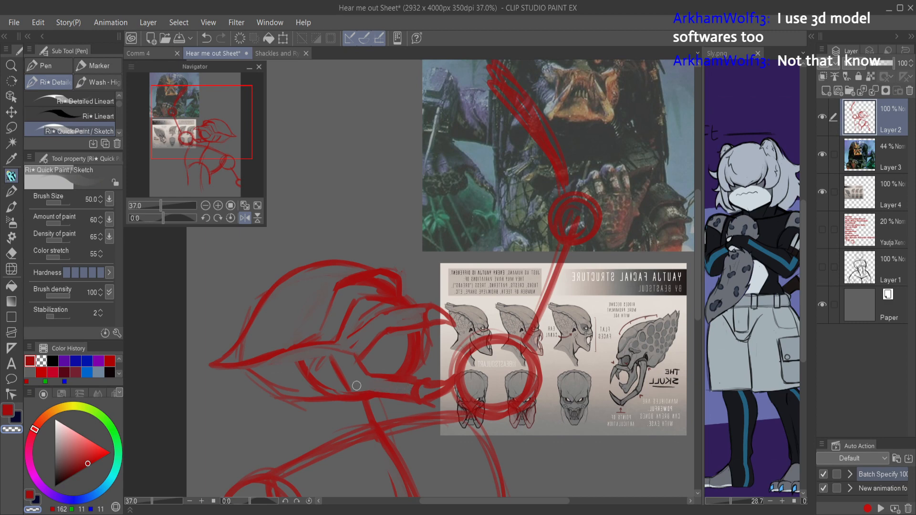
{"action": "key", "text": "c"}
{"action": "key", "text": "t"}
{"action": "key", "text": "t"}
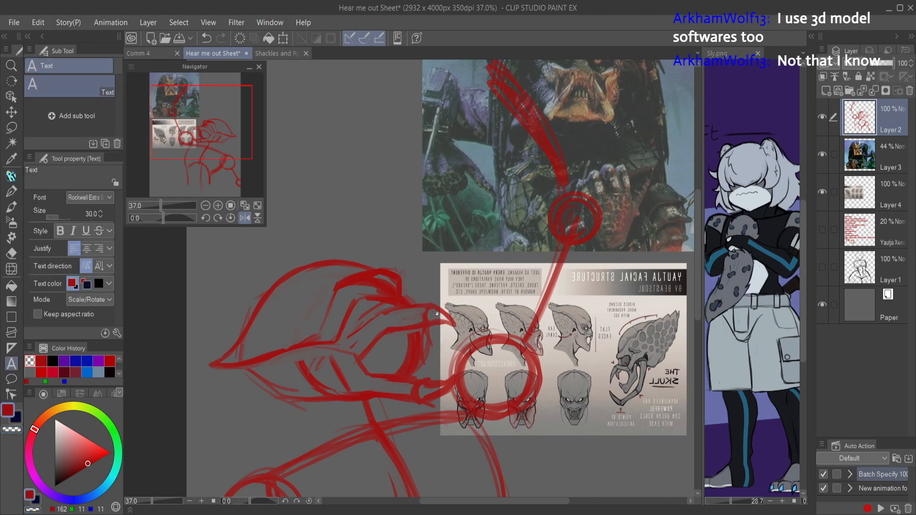
{"action": "left_click_drag", "start_coordinate": [426, 307], "coordinate": [437, 320]}
{"action": "key", "text": "e"}
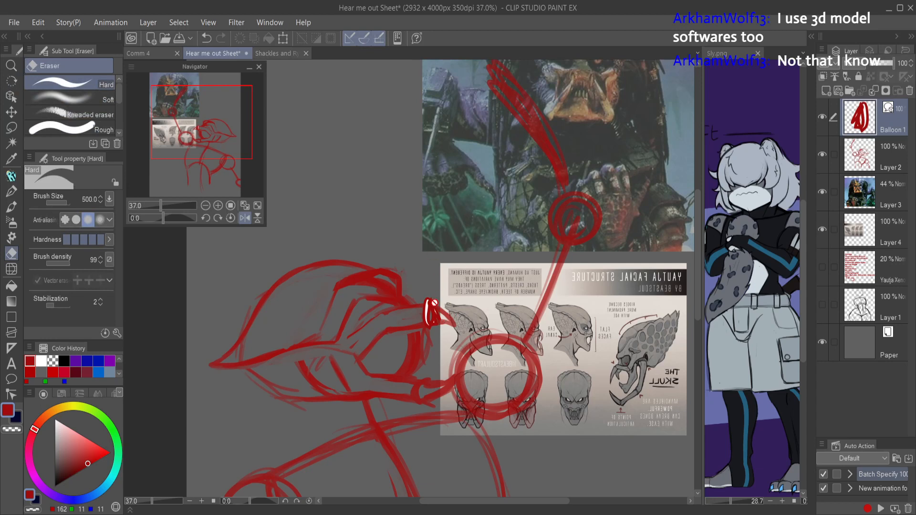
{"action": "left_click", "coordinate": [909, 90]}
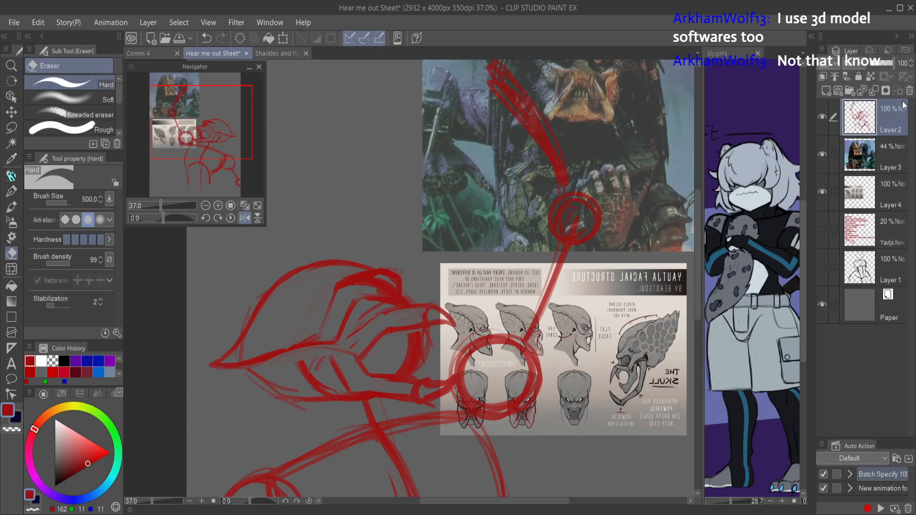
Step: Erase the brow and upper snout strokes at the front of the face and start redrawing the brow line
{"action": "mouse_move", "coordinate": [456, 314]}
{"action": "left_mouse_down"}
{"action": "mouse_move", "coordinate": [428, 301]}
{"action": "mouse_move", "coordinate": [415, 320]}
{"action": "mouse_move", "coordinate": [425, 339]}
{"action": "mouse_move", "coordinate": [403, 377]}
{"action": "left_mouse_up"}
{"action": "key", "text": "p"}
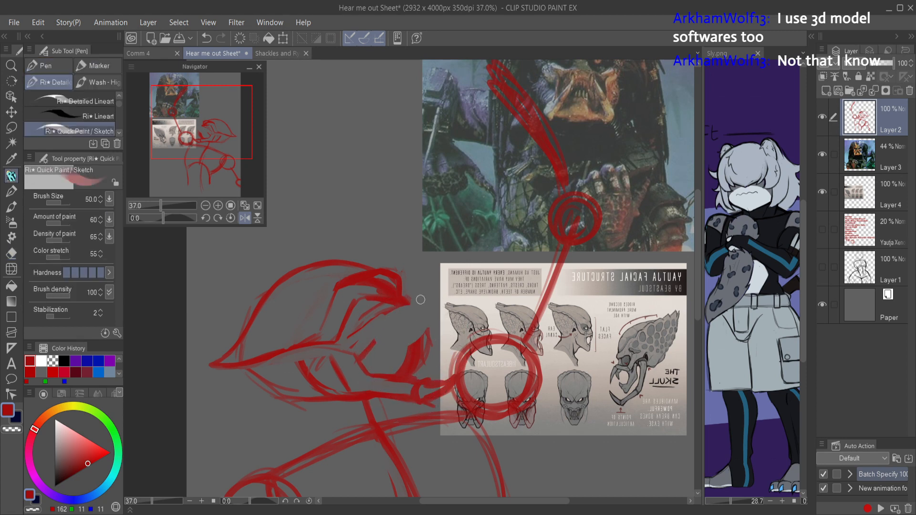
{"action": "mouse_move", "coordinate": [386, 314]}
{"action": "left_mouse_down"}
{"action": "mouse_move", "coordinate": [420, 309]}
{"action": "mouse_move", "coordinate": [352, 352]}
{"action": "mouse_move", "coordinate": [378, 337]}
{"action": "mouse_move", "coordinate": [356, 332]}
{"action": "mouse_move", "coordinate": [414, 306]}
{"action": "mouse_move", "coordinate": [392, 317]}
{"action": "mouse_move", "coordinate": [389, 309]}
{"action": "mouse_move", "coordinate": [417, 306]}
{"action": "mouse_move", "coordinate": [395, 322]}
{"action": "mouse_move", "coordinate": [403, 313]}
{"action": "left_mouse_up"}
{"action": "key", "text": "c"}
{"action": "key", "text": "c"}
Step: Discard the whole figure sketch by deleting its layer, and add an empty layer above the references for a fresh sketch
{"action": "scroll", "coordinate": [434, 322], "scroll_direction": "down", "scroll_amount": 5}
{"action": "scroll", "coordinate": [470, 322], "scroll_direction": "up", "scroll_amount": 2}
{"action": "key", "text": "h"}
{"action": "scroll", "coordinate": [477, 405], "scroll_direction": "up", "scroll_amount": 1}
{"action": "left_click_drag", "start_coordinate": [477, 405], "coordinate": [455, 343]}
{"action": "scroll", "coordinate": [467, 365], "scroll_direction": "down", "scroll_amount": 2}
{"action": "left_click", "coordinate": [910, 91]}
{"action": "left_click", "coordinate": [830, 91]}
{"action": "key", "text": "h"}
{"action": "key", "text": "g"}
{"action": "key", "text": "h"}
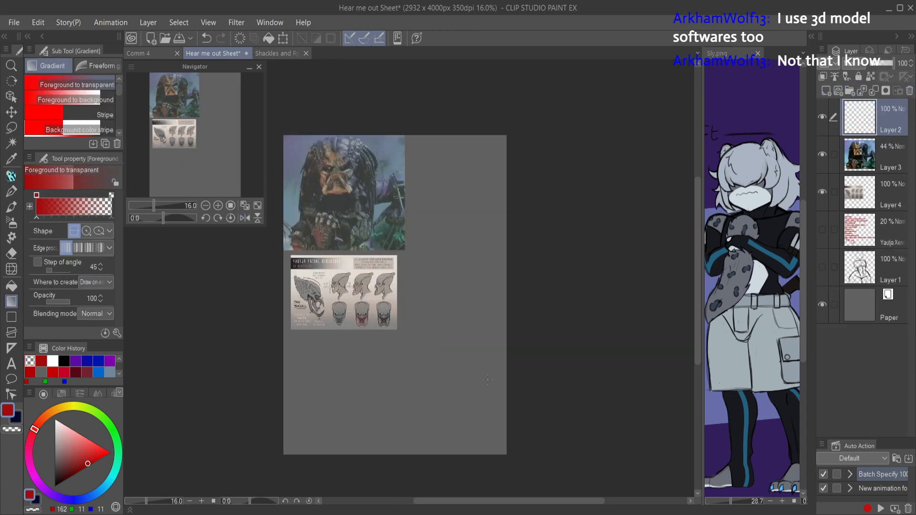
{"action": "key", "text": "p"}
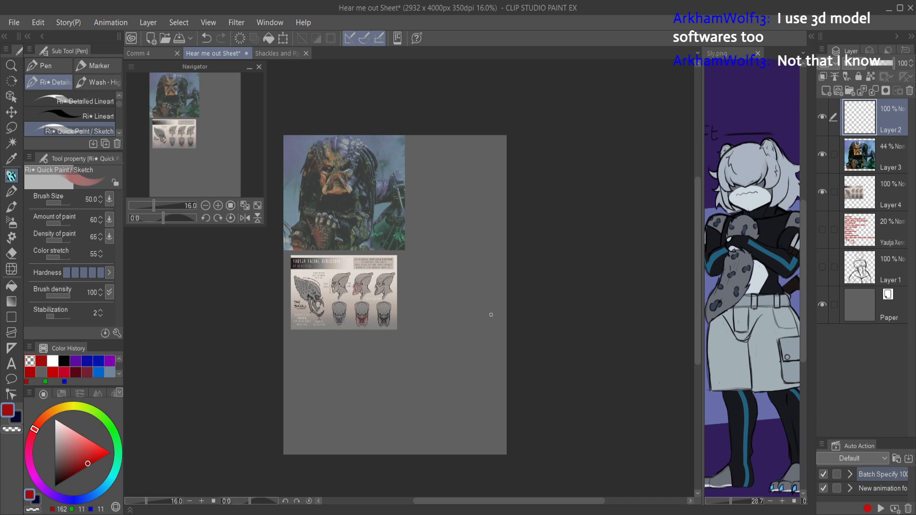
Step: Sketch a new head circle beside the facial structure reference, with a faint neck stroke below it
{"action": "scroll", "coordinate": [473, 334], "scroll_direction": "up", "scroll_amount": 2}
{"action": "left_click_drag", "start_coordinate": [482, 360], "coordinate": [553, 315]}
{"action": "scroll", "coordinate": [518, 334], "scroll_direction": "down", "scroll_amount": 2}
{"action": "left_click_drag", "start_coordinate": [505, 334], "coordinate": [508, 344]}
{"action": "scroll", "coordinate": [507, 353], "scroll_direction": "up", "scroll_amount": 1}
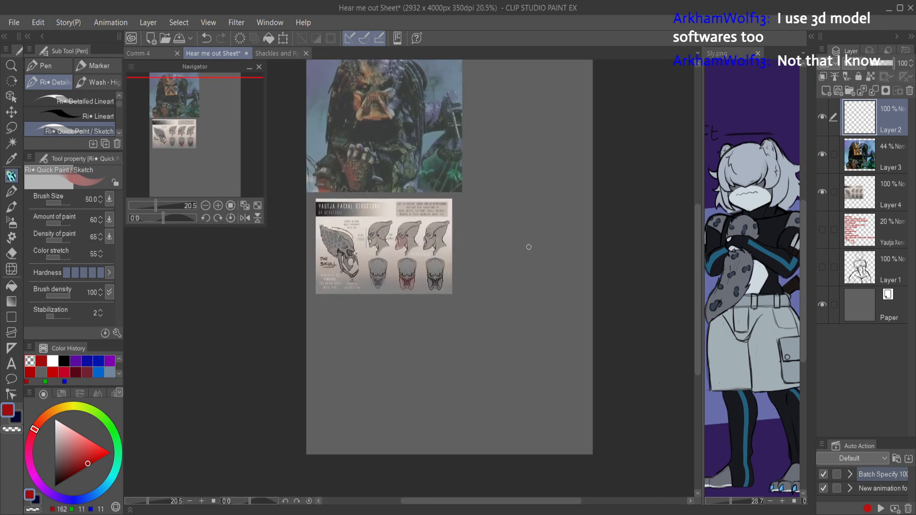
{"action": "mouse_move", "coordinate": [471, 271]}
{"action": "left_mouse_down"}
{"action": "mouse_move", "coordinate": [491, 213]}
{"action": "mouse_move", "coordinate": [529, 242]}
{"action": "mouse_move", "coordinate": [483, 279]}
{"action": "mouse_move", "coordinate": [464, 241]}
{"action": "mouse_move", "coordinate": [526, 227]}
{"action": "mouse_move", "coordinate": [536, 263]}
{"action": "mouse_move", "coordinate": [467, 270]}
{"action": "mouse_move", "coordinate": [512, 275]}
{"action": "left_mouse_up"}
{"action": "left_click_drag", "start_coordinate": [516, 317], "coordinate": [518, 296]}
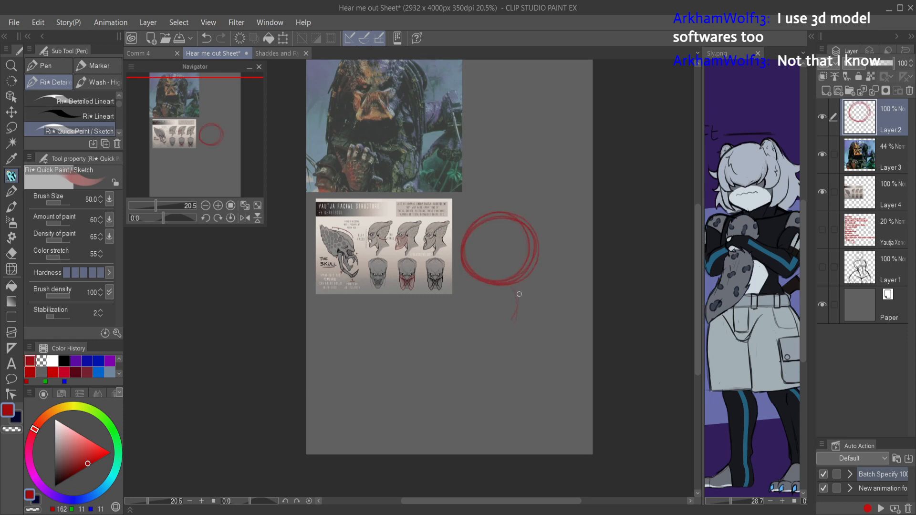
Step: Block in the torso below the head with a curved chest outline, tapered sides, an arched lower edge and a dividing center line
{"action": "mouse_move", "coordinate": [469, 320]}
{"action": "left_mouse_down"}
{"action": "mouse_move", "coordinate": [563, 310]}
{"action": "mouse_move", "coordinate": [432, 394]}
{"action": "mouse_move", "coordinate": [440, 400]}
{"action": "left_mouse_up"}
{"action": "left_click_drag", "start_coordinate": [567, 315], "coordinate": [543, 380]}
{"action": "mouse_move", "coordinate": [567, 344]}
{"action": "left_mouse_down"}
{"action": "mouse_move", "coordinate": [565, 308]}
{"action": "mouse_move", "coordinate": [499, 307]}
{"action": "mouse_move", "coordinate": [468, 321]}
{"action": "mouse_move", "coordinate": [436, 385]}
{"action": "left_mouse_up"}
{"action": "mouse_move", "coordinate": [448, 332]}
{"action": "left_mouse_down"}
{"action": "mouse_move", "coordinate": [440, 397]}
{"action": "mouse_move", "coordinate": [511, 374]}
{"action": "mouse_move", "coordinate": [518, 389]}
{"action": "mouse_move", "coordinate": [544, 357]}
{"action": "left_mouse_up"}
{"action": "mouse_move", "coordinate": [554, 310]}
{"action": "left_mouse_down"}
{"action": "mouse_move", "coordinate": [554, 330]}
{"action": "mouse_move", "coordinate": [517, 387]}
{"action": "left_mouse_up"}
{"action": "mouse_move", "coordinate": [529, 381]}
{"action": "left_mouse_down"}
{"action": "mouse_move", "coordinate": [554, 316]}
{"action": "mouse_move", "coordinate": [520, 389]}
{"action": "left_mouse_up"}
{"action": "mouse_move", "coordinate": [514, 386]}
{"action": "left_mouse_down"}
{"action": "mouse_move", "coordinate": [493, 366]}
{"action": "mouse_move", "coordinate": [444, 396]}
{"action": "mouse_move", "coordinate": [447, 403]}
{"action": "left_mouse_up"}
{"action": "mouse_move", "coordinate": [477, 362]}
{"action": "left_mouse_down"}
{"action": "mouse_move", "coordinate": [437, 395]}
{"action": "mouse_move", "coordinate": [513, 387]}
{"action": "left_mouse_up"}
{"action": "left_click_drag", "start_coordinate": [447, 401], "coordinate": [474, 321]}
{"action": "mouse_move", "coordinate": [434, 385]}
{"action": "left_mouse_down"}
{"action": "mouse_move", "coordinate": [477, 317]}
{"action": "mouse_move", "coordinate": [472, 358]}
{"action": "left_mouse_up"}
{"action": "left_click_drag", "start_coordinate": [497, 311], "coordinate": [470, 358]}
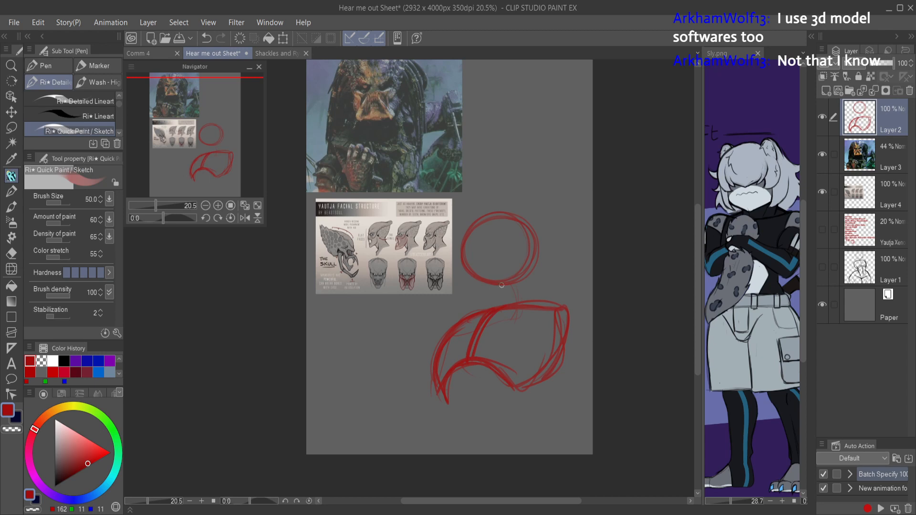
Step: Sketch a curved far shoulder on one side of the torso and a round shoulder circle on the other
{"action": "left_click_drag", "start_coordinate": [443, 304], "coordinate": [419, 345]}
{"action": "left_click_drag", "start_coordinate": [477, 302], "coordinate": [441, 309]}
{"action": "left_click_drag", "start_coordinate": [444, 306], "coordinate": [426, 348]}
{"action": "left_click_drag", "start_coordinate": [475, 304], "coordinate": [429, 316]}
{"action": "left_click_drag", "start_coordinate": [429, 318], "coordinate": [422, 346]}
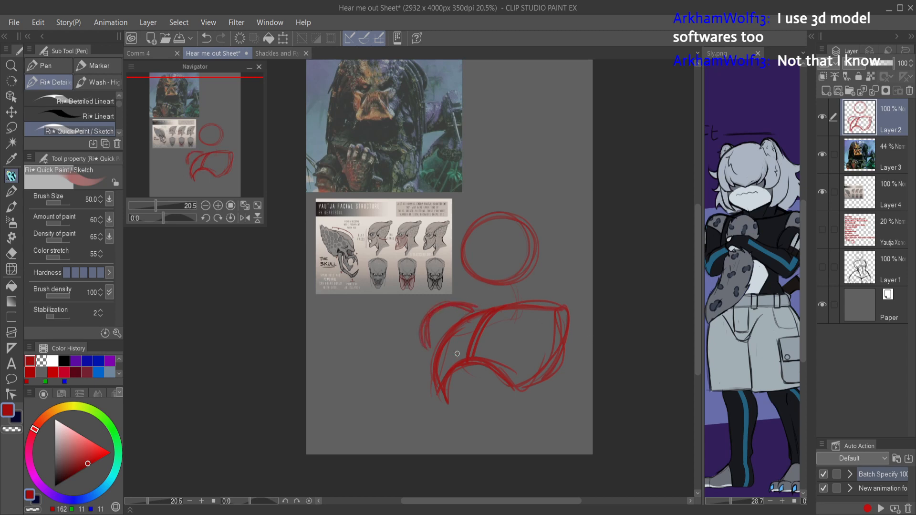
{"action": "mouse_move", "coordinate": [576, 298]}
{"action": "left_mouse_down"}
{"action": "mouse_move", "coordinate": [548, 317]}
{"action": "mouse_move", "coordinate": [589, 305]}
{"action": "mouse_move", "coordinate": [557, 295]}
{"action": "left_mouse_up"}
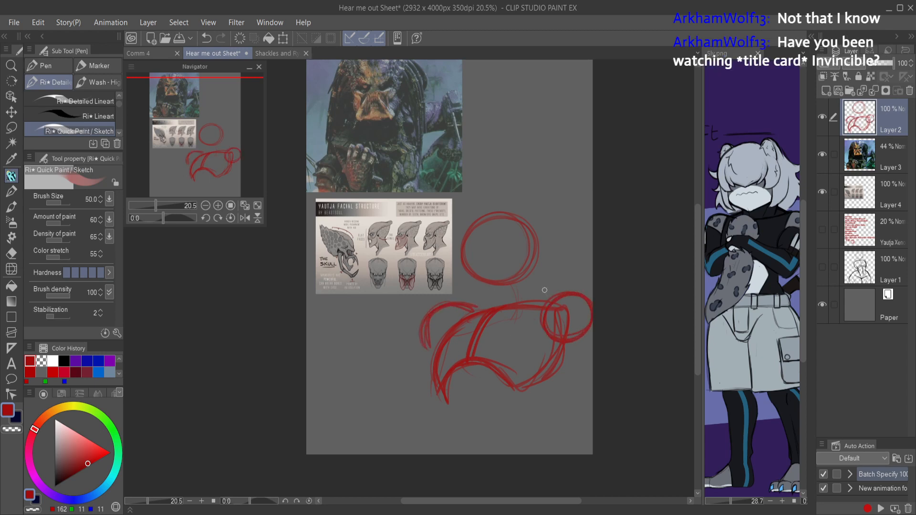
Step: Undo a trial arm line at the far shoulder and sketch the near upper arm ending in an elbow circle
{"action": "left_click_drag", "start_coordinate": [420, 342], "coordinate": [378, 383]}
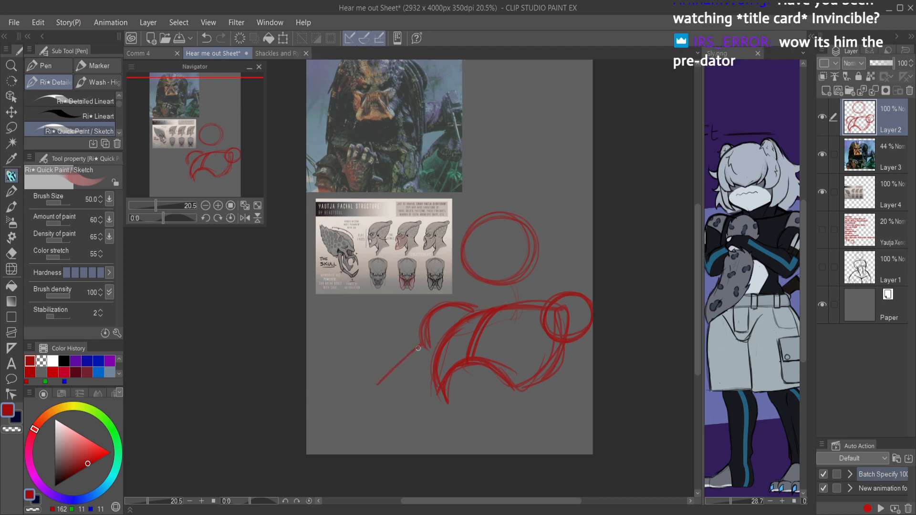
{"action": "key", "text": "ctrl+z"}
{"action": "mouse_move", "coordinate": [577, 342]}
{"action": "left_mouse_down"}
{"action": "mouse_move", "coordinate": [584, 392]}
{"action": "mouse_move", "coordinate": [596, 390]}
{"action": "mouse_move", "coordinate": [590, 406]}
{"action": "mouse_move", "coordinate": [573, 408]}
{"action": "left_mouse_up"}
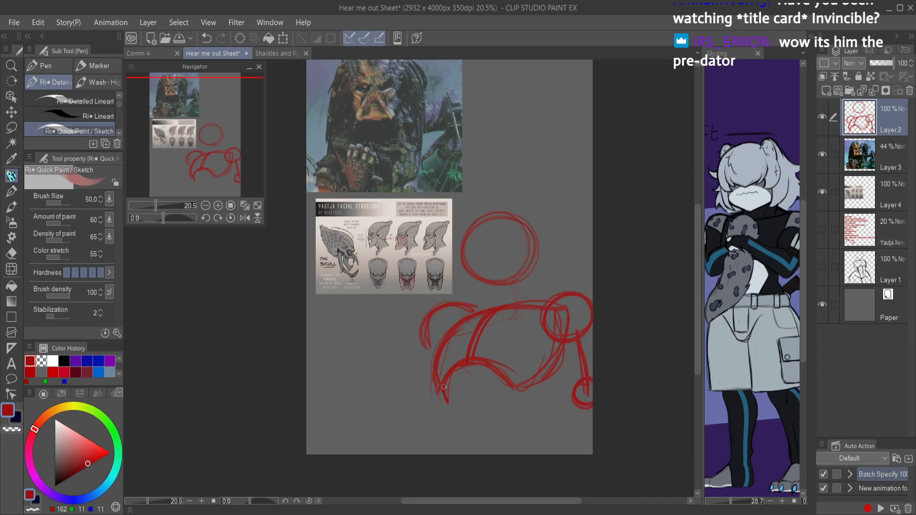
Step: Sketch the waist lines below the torso and flare both hips outward to the canvas's lower edge
{"action": "left_click_drag", "start_coordinate": [440, 390], "coordinate": [443, 431]}
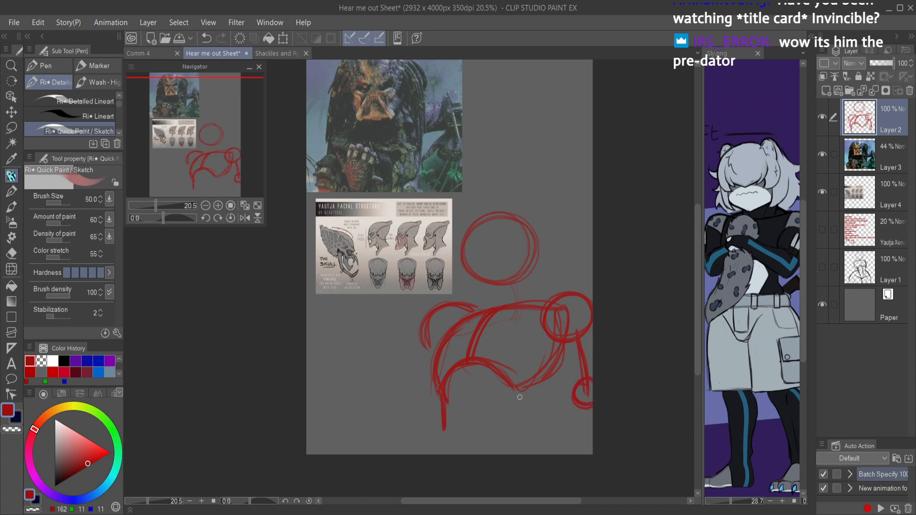
{"action": "left_click_drag", "start_coordinate": [514, 406], "coordinate": [567, 448]}
{"action": "left_click_drag", "start_coordinate": [440, 421], "coordinate": [427, 454]}
{"action": "key", "text": "h"}
{"action": "mouse_move", "coordinate": [534, 394]}
{"action": "left_mouse_down"}
{"action": "mouse_move", "coordinate": [486, 411]}
{"action": "mouse_move", "coordinate": [514, 404]}
{"action": "left_mouse_up"}
{"action": "scroll", "coordinate": [407, 400], "scroll_direction": "up", "scroll_amount": 5}
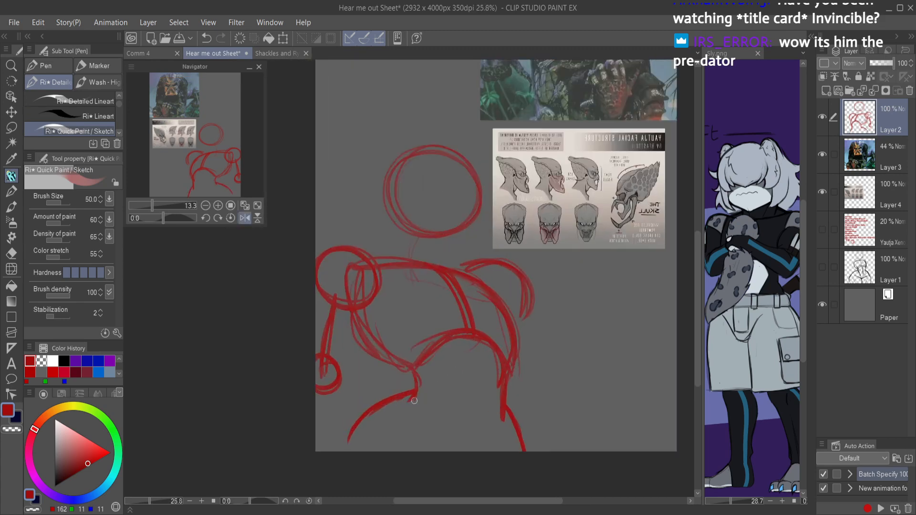
{"action": "left_click_drag", "start_coordinate": [372, 413], "coordinate": [343, 458]}
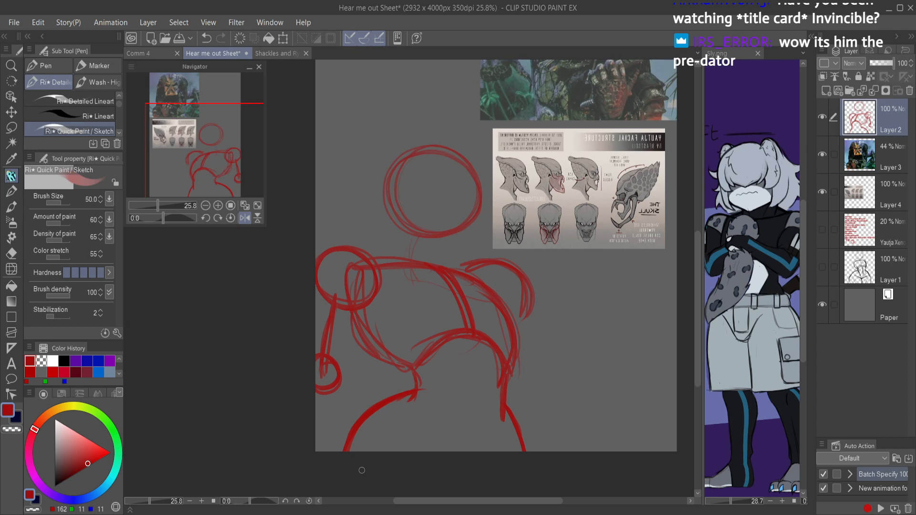
Step: Sketch the forehead and crest curve, snout, mouth line, angular brow and eye over the head circle
{"action": "key", "text": "h"}
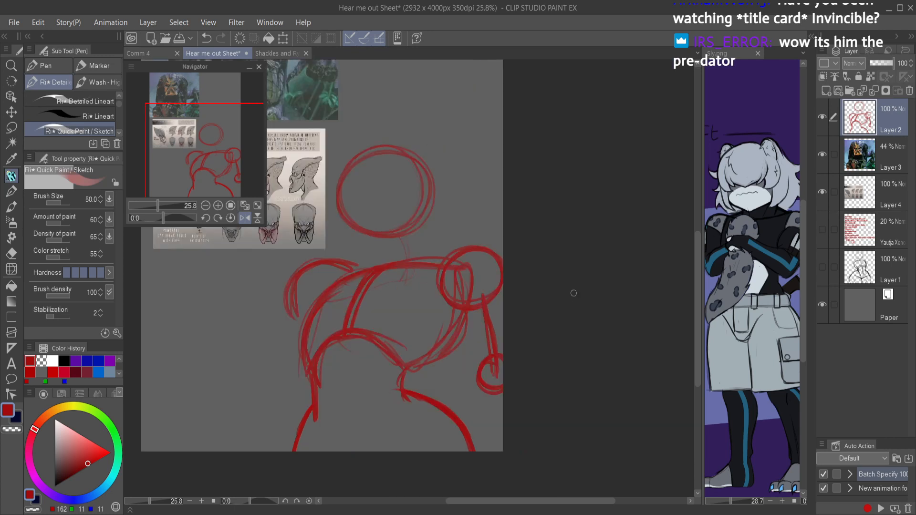
{"action": "scroll", "coordinate": [439, 260], "scroll_direction": "down", "scroll_amount": 3}
{"action": "left_click_drag", "start_coordinate": [426, 277], "coordinate": [442, 307]}
{"action": "scroll", "coordinate": [418, 260], "scroll_direction": "up", "scroll_amount": 3}
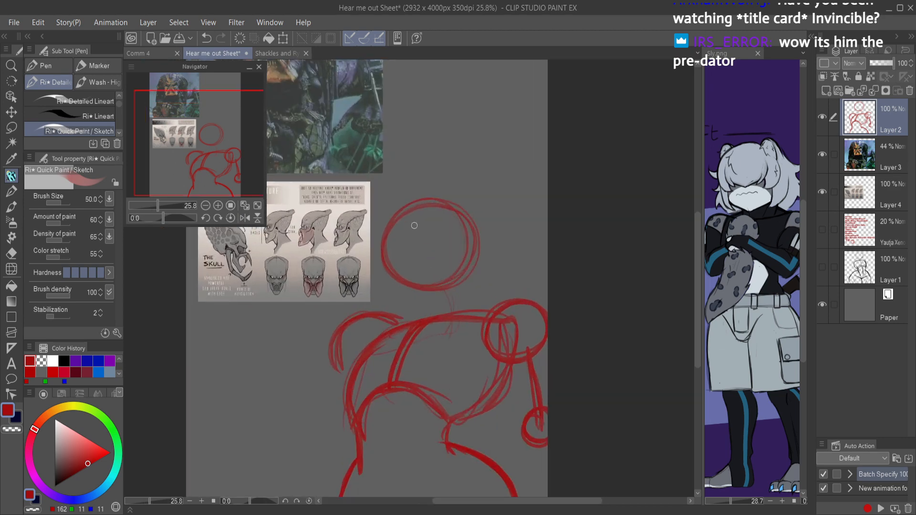
{"action": "mouse_move", "coordinate": [433, 171]}
{"action": "left_mouse_down"}
{"action": "mouse_move", "coordinate": [380, 239]}
{"action": "mouse_move", "coordinate": [428, 268]}
{"action": "mouse_move", "coordinate": [416, 259]}
{"action": "mouse_move", "coordinate": [418, 266]}
{"action": "mouse_move", "coordinate": [450, 266]}
{"action": "mouse_move", "coordinate": [468, 243]}
{"action": "mouse_move", "coordinate": [492, 237]}
{"action": "mouse_move", "coordinate": [496, 222]}
{"action": "left_mouse_up"}
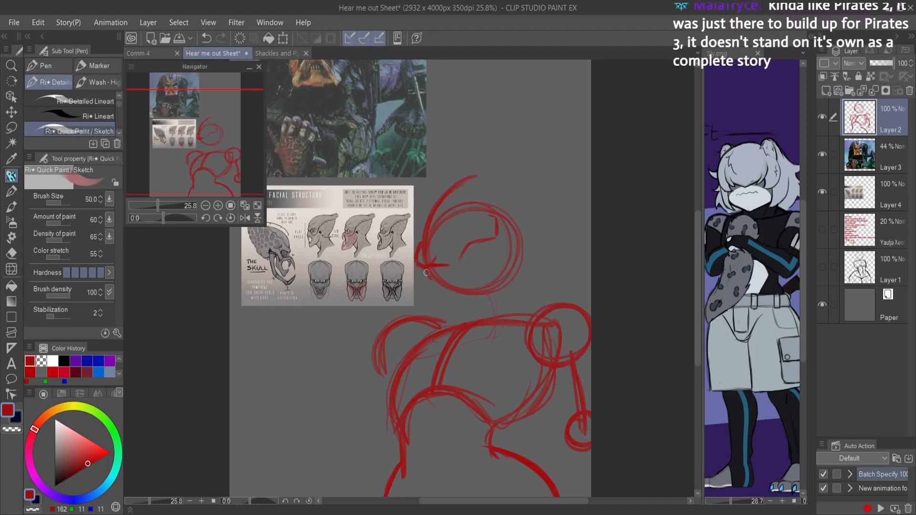
{"action": "mouse_move", "coordinate": [443, 280]}
{"action": "left_mouse_down"}
{"action": "mouse_move", "coordinate": [506, 247]}
{"action": "mouse_move", "coordinate": [457, 271]}
{"action": "left_mouse_up"}
{"action": "mouse_move", "coordinate": [456, 272]}
{"action": "left_mouse_down"}
{"action": "mouse_move", "coordinate": [473, 272]}
{"action": "mouse_move", "coordinate": [495, 241]}
{"action": "mouse_move", "coordinate": [465, 243]}
{"action": "mouse_move", "coordinate": [459, 257]}
{"action": "left_mouse_up"}
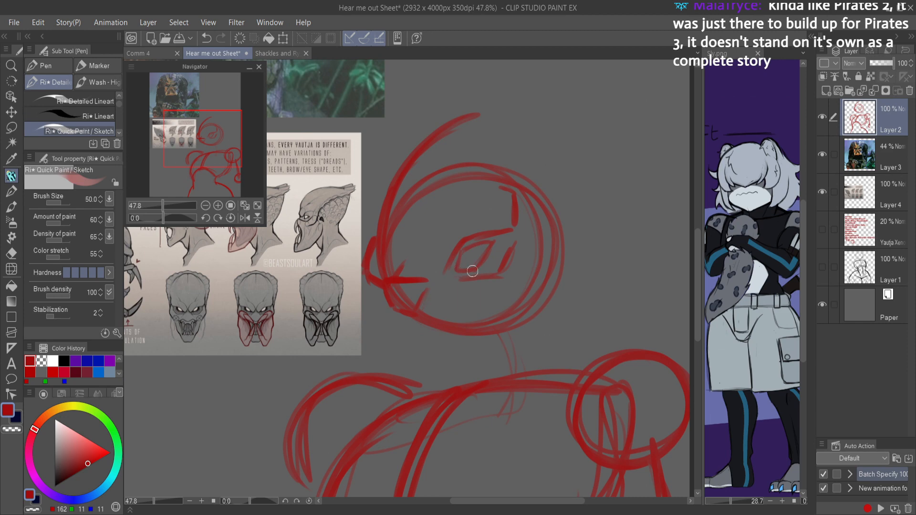
Step: Try to sketch an angular tooth shape beneath the mouth line and undo its strokes
{"action": "scroll", "coordinate": [467, 248], "scroll_direction": "up", "scroll_amount": 4}
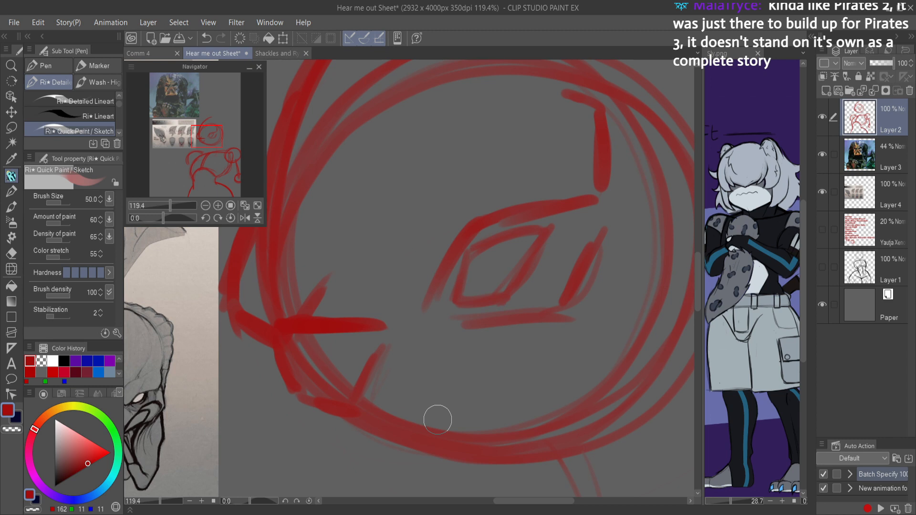
{"action": "mouse_move", "coordinate": [301, 337]}
{"action": "left_mouse_down"}
{"action": "mouse_move", "coordinate": [301, 367]}
{"action": "mouse_move", "coordinate": [302, 342]}
{"action": "mouse_move", "coordinate": [303, 366]}
{"action": "mouse_move", "coordinate": [334, 366]}
{"action": "mouse_move", "coordinate": [311, 369]}
{"action": "mouse_move", "coordinate": [329, 373]}
{"action": "mouse_move", "coordinate": [384, 328]}
{"action": "left_mouse_up"}
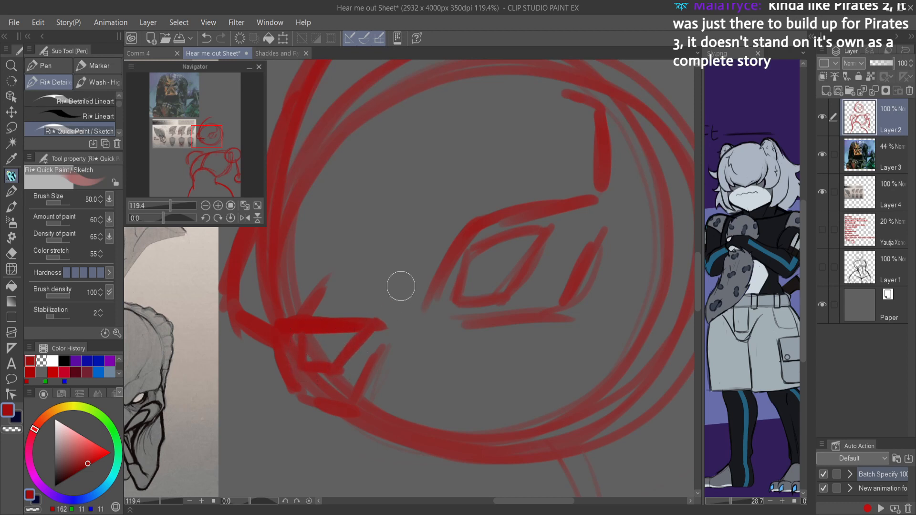
{"action": "key", "text": "ctrl+z"}
{"action": "key", "text": "ctrl+z"}
{"action": "key", "text": "ctrl+z"}
{"action": "key", "text": "ctrl+z"}
{"action": "key", "text": "ctrl+z"}
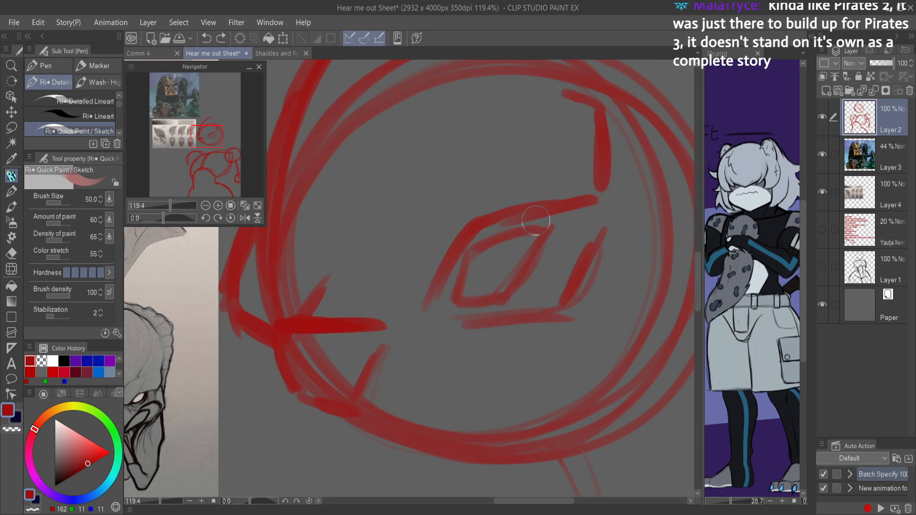
Step: Sketch a mandible hanging from the lower front of the face, and undo all but its short upper stroke
{"action": "scroll", "coordinate": [441, 348], "scroll_direction": "down", "scroll_amount": 5}
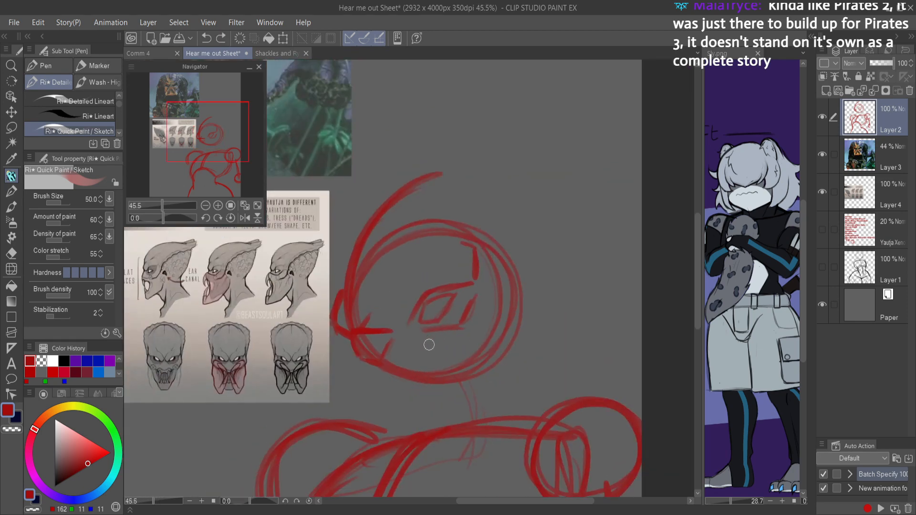
{"action": "scroll", "coordinate": [429, 345], "scroll_direction": "up", "scroll_amount": 5}
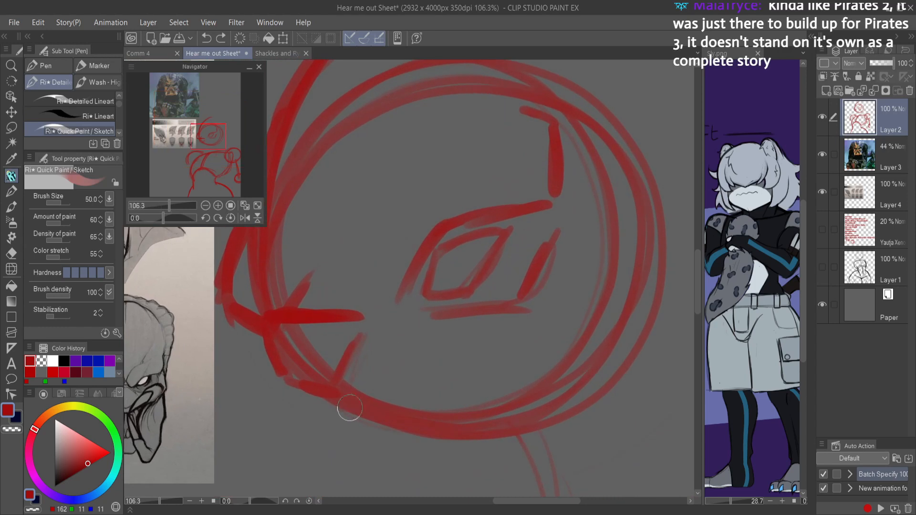
{"action": "left_click_drag", "start_coordinate": [306, 390], "coordinate": [290, 495]}
{"action": "mouse_move", "coordinate": [292, 494]}
{"action": "left_mouse_down"}
{"action": "mouse_move", "coordinate": [323, 461]}
{"action": "mouse_move", "coordinate": [297, 451]}
{"action": "left_mouse_up"}
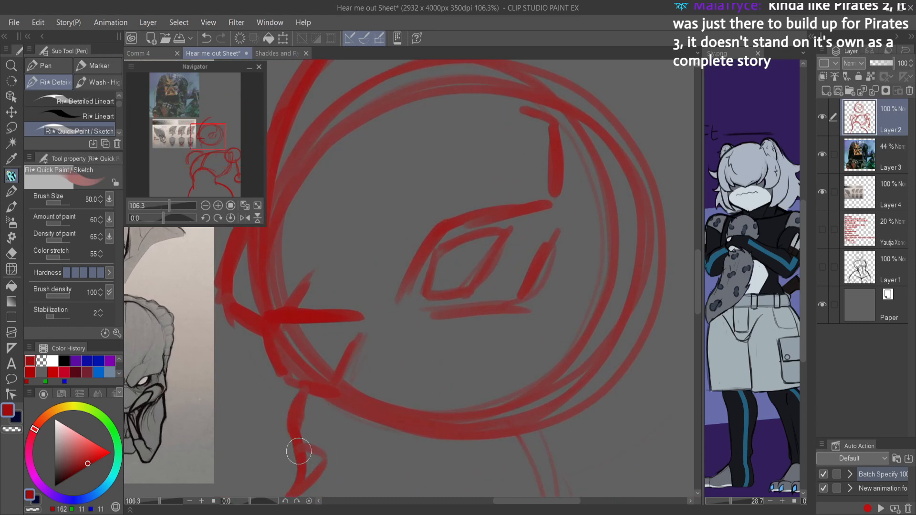
{"action": "scroll", "coordinate": [321, 434], "scroll_direction": "down", "scroll_amount": 5}
{"action": "key", "text": "ctrl+z"}
{"action": "key", "text": "ctrl+z"}
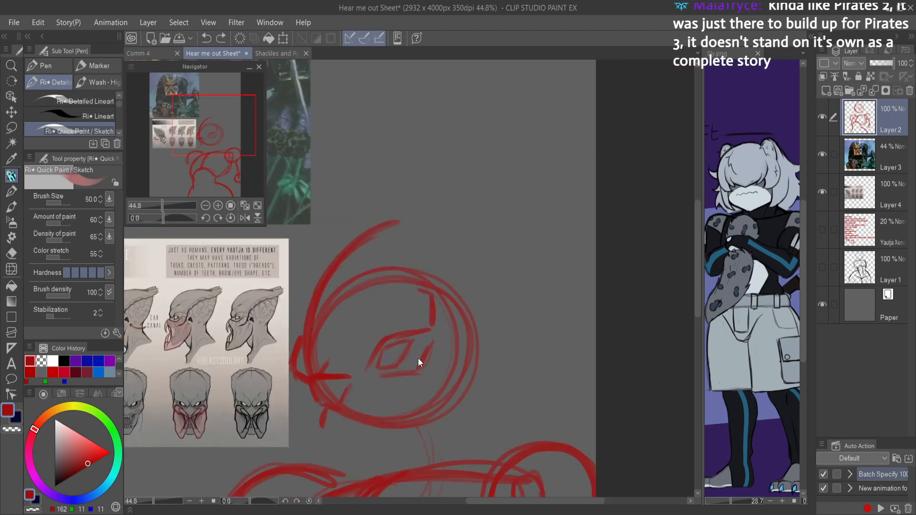
Step: Erase the eye outline and lower lid lines beneath the brow
{"action": "scroll", "coordinate": [419, 357], "scroll_direction": "up", "scroll_amount": 4}
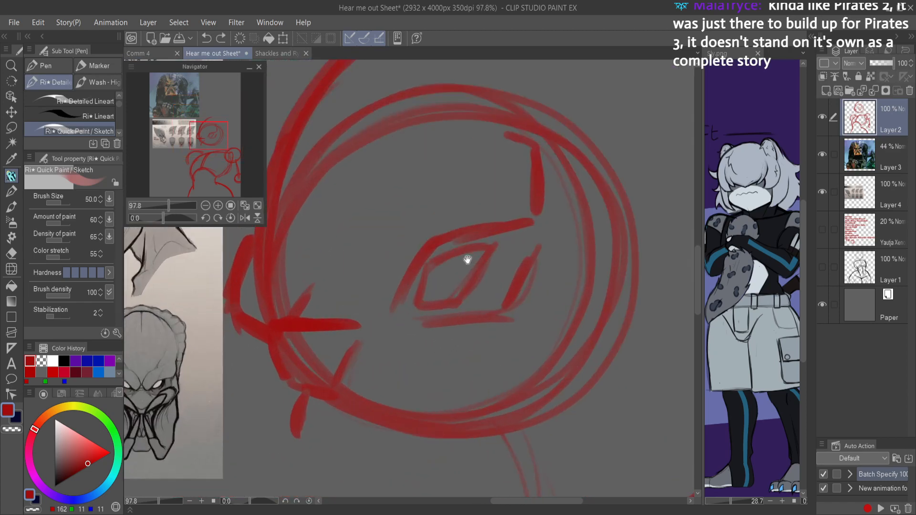
{"action": "key", "text": "e"}
{"action": "mouse_move", "coordinate": [489, 265]}
{"action": "left_mouse_down"}
{"action": "mouse_move", "coordinate": [431, 370]}
{"action": "mouse_move", "coordinate": [482, 259]}
{"action": "mouse_move", "coordinate": [408, 327]}
{"action": "mouse_move", "coordinate": [423, 270]}
{"action": "mouse_move", "coordinate": [462, 323]}
{"action": "left_mouse_up"}
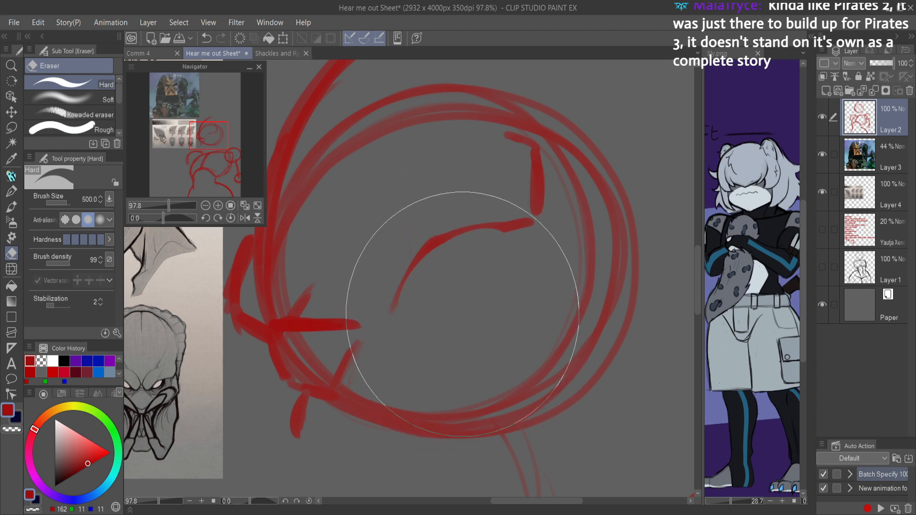
Step: Reshape the brow into a sharper diagonal line and erase the overlapping head circle lines inside the snout
{"action": "key", "text": "p"}
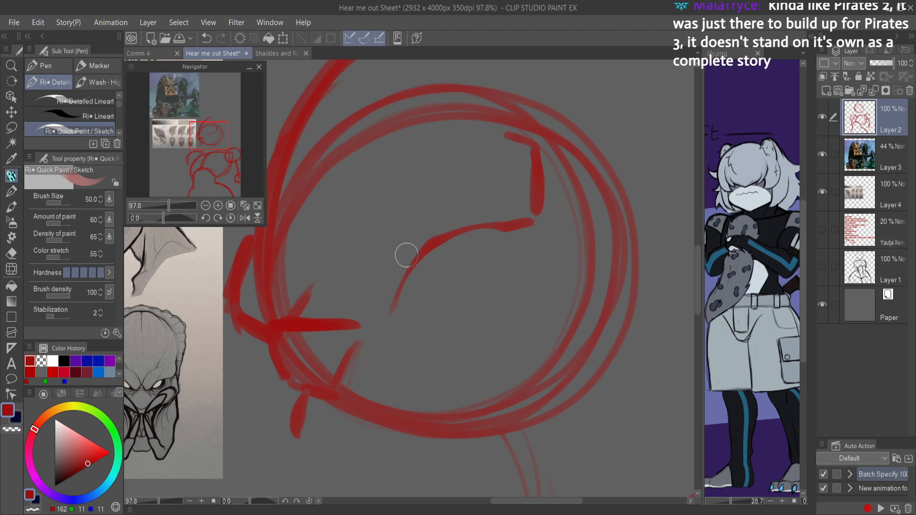
{"action": "mouse_move", "coordinate": [431, 240]}
{"action": "left_mouse_down"}
{"action": "mouse_move", "coordinate": [403, 293]}
{"action": "mouse_move", "coordinate": [446, 237]}
{"action": "mouse_move", "coordinate": [473, 223]}
{"action": "mouse_move", "coordinate": [449, 235]}
{"action": "mouse_move", "coordinate": [532, 220]}
{"action": "mouse_move", "coordinate": [459, 225]}
{"action": "mouse_move", "coordinate": [396, 308]}
{"action": "mouse_move", "coordinate": [416, 261]}
{"action": "mouse_move", "coordinate": [389, 295]}
{"action": "mouse_move", "coordinate": [481, 177]}
{"action": "left_mouse_up"}
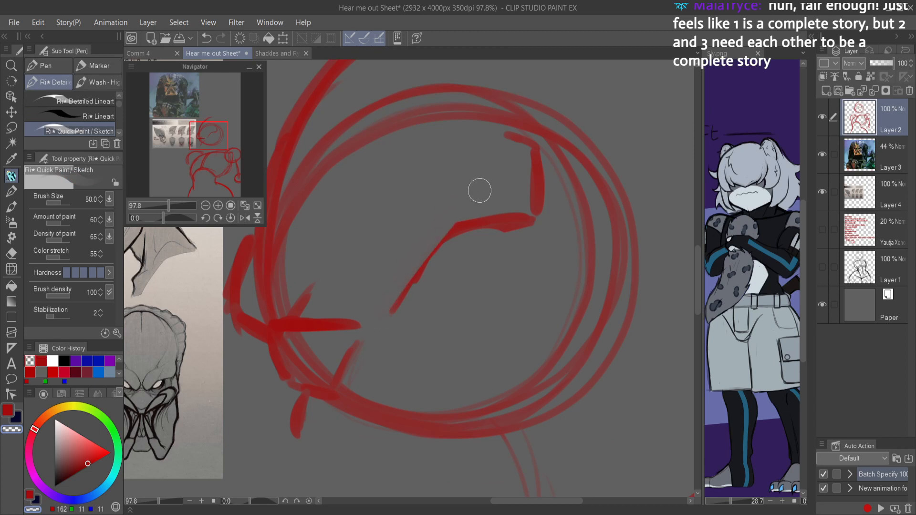
{"action": "mouse_move", "coordinate": [491, 243]}
{"action": "left_mouse_down"}
{"action": "mouse_move", "coordinate": [541, 237]}
{"action": "mouse_move", "coordinate": [450, 272]}
{"action": "mouse_move", "coordinate": [425, 299]}
{"action": "mouse_move", "coordinate": [429, 241]}
{"action": "mouse_move", "coordinate": [458, 246]}
{"action": "mouse_move", "coordinate": [397, 322]}
{"action": "left_mouse_up"}
{"action": "mouse_move", "coordinate": [310, 293]}
{"action": "left_mouse_down"}
{"action": "mouse_move", "coordinate": [355, 309]}
{"action": "mouse_move", "coordinate": [288, 311]}
{"action": "mouse_move", "coordinate": [342, 317]}
{"action": "mouse_move", "coordinate": [262, 309]}
{"action": "mouse_move", "coordinate": [267, 249]}
{"action": "mouse_move", "coordinate": [259, 255]}
{"action": "mouse_move", "coordinate": [279, 284]}
{"action": "left_mouse_up"}
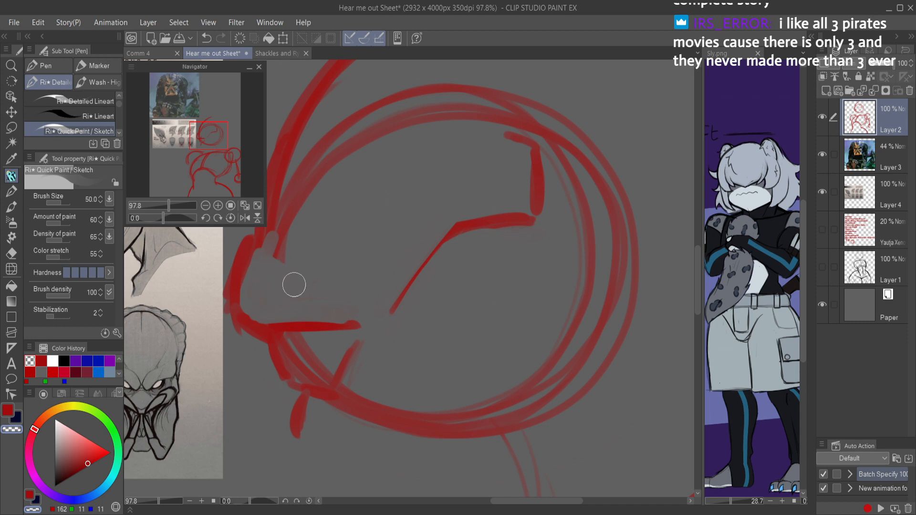
Step: Erase the muzzle lines beneath the mouth line and sketch the outer and lower edges of the eye
{"action": "key", "text": "c"}
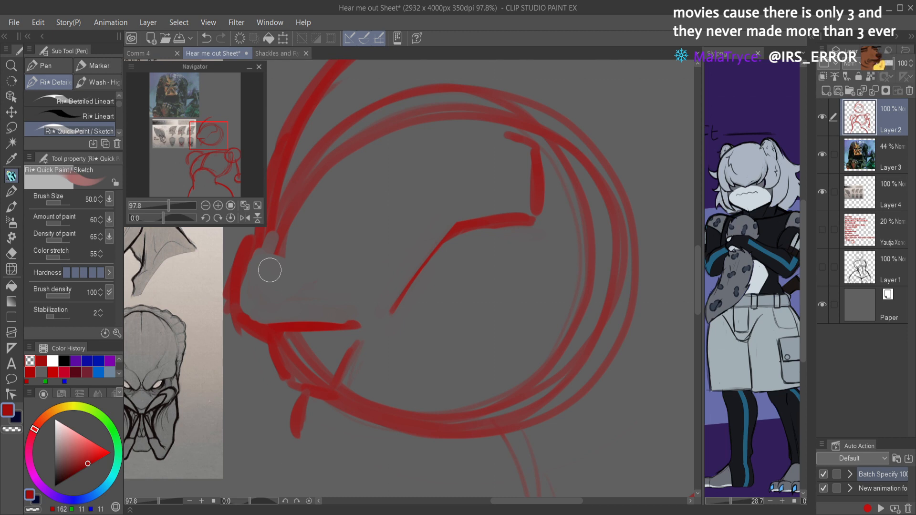
{"action": "key", "text": "c"}
{"action": "mouse_move", "coordinate": [263, 349]}
{"action": "left_mouse_down"}
{"action": "mouse_move", "coordinate": [317, 351]}
{"action": "mouse_move", "coordinate": [302, 344]}
{"action": "mouse_move", "coordinate": [256, 348]}
{"action": "mouse_move", "coordinate": [294, 345]}
{"action": "mouse_move", "coordinate": [313, 373]}
{"action": "mouse_move", "coordinate": [340, 382]}
{"action": "mouse_move", "coordinate": [358, 360]}
{"action": "mouse_move", "coordinate": [350, 333]}
{"action": "left_mouse_up"}
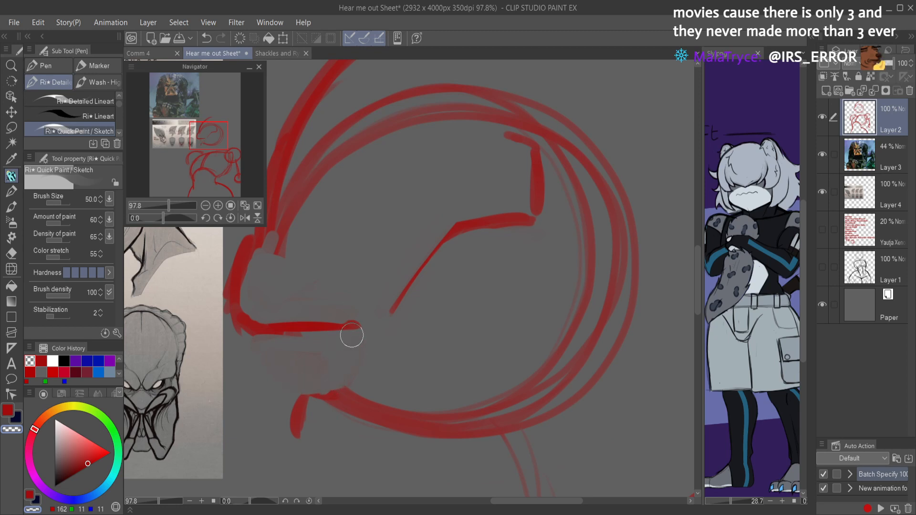
{"action": "key", "text": "c"}
{"action": "mouse_move", "coordinate": [420, 329]}
{"action": "left_mouse_down"}
{"action": "mouse_move", "coordinate": [493, 325]}
{"action": "mouse_move", "coordinate": [441, 320]}
{"action": "mouse_move", "coordinate": [513, 301]}
{"action": "mouse_move", "coordinate": [533, 247]}
{"action": "mouse_move", "coordinate": [514, 300]}
{"action": "left_mouse_up"}
{"action": "scroll", "coordinate": [509, 285], "scroll_direction": "down", "scroll_amount": 3}
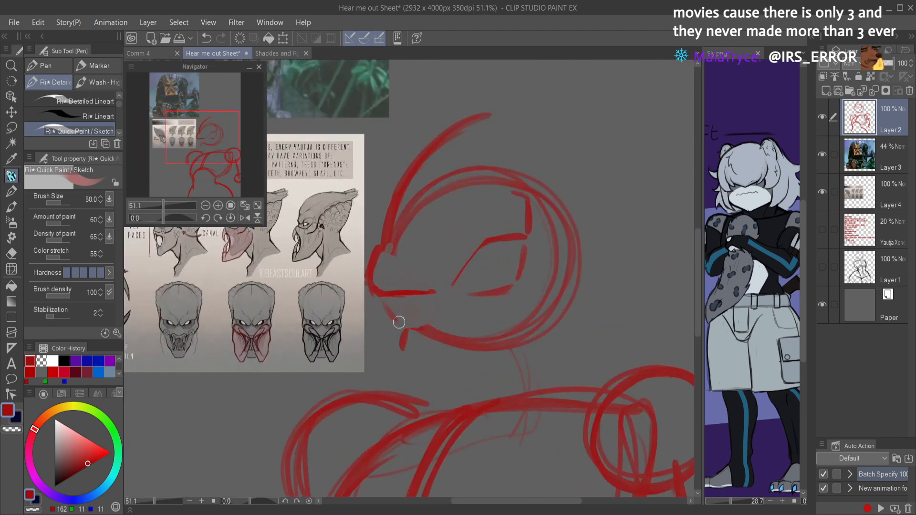
Step: Redraw the upper lip slanting back beneath the snout, and undo the trial mouth and jaw strokes
{"action": "mouse_move", "coordinate": [433, 305]}
{"action": "left_mouse_down"}
{"action": "mouse_move", "coordinate": [412, 327]}
{"action": "mouse_move", "coordinate": [396, 320]}
{"action": "mouse_move", "coordinate": [426, 318]}
{"action": "mouse_move", "coordinate": [421, 324]}
{"action": "mouse_move", "coordinate": [437, 286]}
{"action": "mouse_move", "coordinate": [421, 330]}
{"action": "left_mouse_up"}
{"action": "key", "text": "ctrl+z"}
{"action": "left_click_drag", "start_coordinate": [383, 300], "coordinate": [409, 325]}
{"action": "mouse_move", "coordinate": [514, 282]}
{"action": "left_mouse_down"}
{"action": "mouse_move", "coordinate": [496, 293]}
{"action": "mouse_move", "coordinate": [516, 283]}
{"action": "left_mouse_up"}
{"action": "mouse_move", "coordinate": [422, 331]}
{"action": "left_mouse_down"}
{"action": "mouse_move", "coordinate": [464, 324]}
{"action": "mouse_move", "coordinate": [470, 340]}
{"action": "left_mouse_up"}
{"action": "mouse_move", "coordinate": [523, 315]}
{"action": "left_mouse_down"}
{"action": "mouse_move", "coordinate": [488, 333]}
{"action": "mouse_move", "coordinate": [527, 315]}
{"action": "mouse_move", "coordinate": [535, 349]}
{"action": "mouse_move", "coordinate": [496, 363]}
{"action": "mouse_move", "coordinate": [471, 347]}
{"action": "mouse_move", "coordinate": [463, 364]}
{"action": "left_mouse_up"}
{"action": "left_click_drag", "start_coordinate": [435, 326], "coordinate": [468, 376]}
{"action": "key", "text": "ctrl+z"}
{"action": "key", "text": "ctrl+z"}
{"action": "key", "text": "ctrl+z"}
{"action": "key", "text": "ctrl+z"}
Step: Sketch an angular jaw with a cheek line at its rear, and erase the head circle lines crossing the lower face
{"action": "mouse_move", "coordinate": [438, 324]}
{"action": "left_mouse_down"}
{"action": "mouse_move", "coordinate": [462, 369]}
{"action": "mouse_move", "coordinate": [443, 335]}
{"action": "mouse_move", "coordinate": [455, 356]}
{"action": "mouse_move", "coordinate": [499, 384]}
{"action": "mouse_move", "coordinate": [534, 373]}
{"action": "mouse_move", "coordinate": [517, 384]}
{"action": "mouse_move", "coordinate": [588, 317]}
{"action": "left_mouse_up"}
{"action": "mouse_move", "coordinate": [561, 361]}
{"action": "left_mouse_down"}
{"action": "mouse_move", "coordinate": [582, 327]}
{"action": "mouse_move", "coordinate": [595, 265]}
{"action": "mouse_move", "coordinate": [596, 313]}
{"action": "left_mouse_up"}
{"action": "mouse_move", "coordinate": [592, 269]}
{"action": "left_mouse_down"}
{"action": "mouse_move", "coordinate": [578, 340]}
{"action": "mouse_move", "coordinate": [560, 362]}
{"action": "left_mouse_up"}
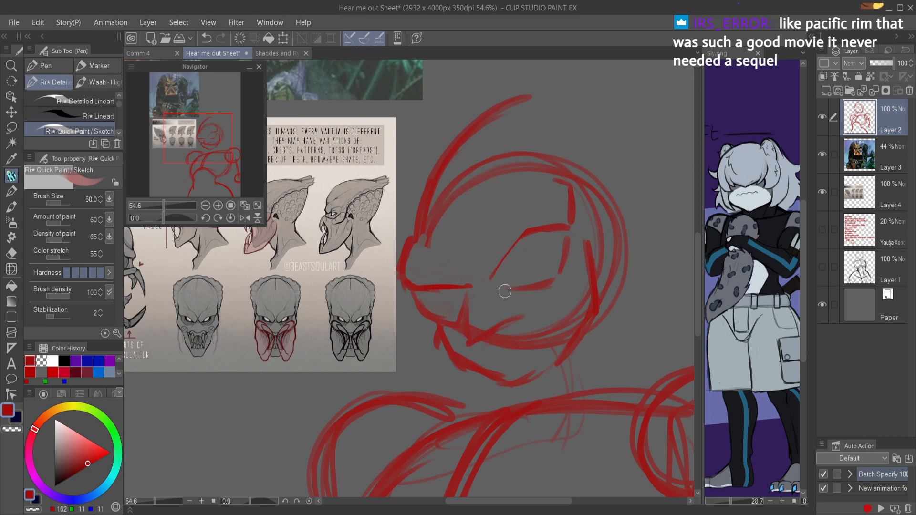
{"action": "key", "text": "c"}
{"action": "mouse_move", "coordinate": [480, 339]}
{"action": "left_mouse_down"}
{"action": "mouse_move", "coordinate": [477, 289]}
{"action": "mouse_move", "coordinate": [467, 326]}
{"action": "mouse_move", "coordinate": [452, 333]}
{"action": "mouse_move", "coordinate": [502, 322]}
{"action": "mouse_move", "coordinate": [508, 353]}
{"action": "mouse_move", "coordinate": [565, 306]}
{"action": "mouse_move", "coordinate": [534, 362]}
{"action": "mouse_move", "coordinate": [594, 317]}
{"action": "mouse_move", "coordinate": [590, 327]}
{"action": "mouse_move", "coordinate": [562, 352]}
{"action": "mouse_move", "coordinate": [587, 307]}
{"action": "mouse_move", "coordinate": [549, 365]}
{"action": "left_mouse_up"}
{"action": "key", "text": "c"}
{"action": "mouse_move", "coordinate": [588, 304]}
{"action": "left_mouse_down"}
{"action": "mouse_move", "coordinate": [578, 247]}
{"action": "mouse_move", "coordinate": [591, 303]}
{"action": "mouse_move", "coordinate": [566, 313]}
{"action": "left_mouse_up"}
{"action": "scroll", "coordinate": [592, 326], "scroll_direction": "down", "scroll_amount": 5}
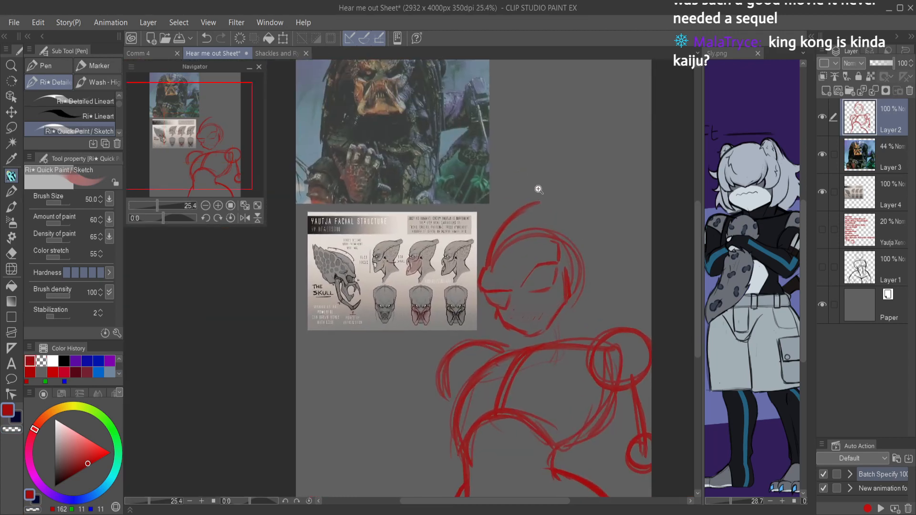
Step: Sketch a tall crest rising over the head circle, with diagonal brow ridges above the snout and eye
{"action": "scroll", "coordinate": [535, 194], "scroll_direction": "up", "scroll_amount": 3}
{"action": "key", "text": "ctrl+z"}
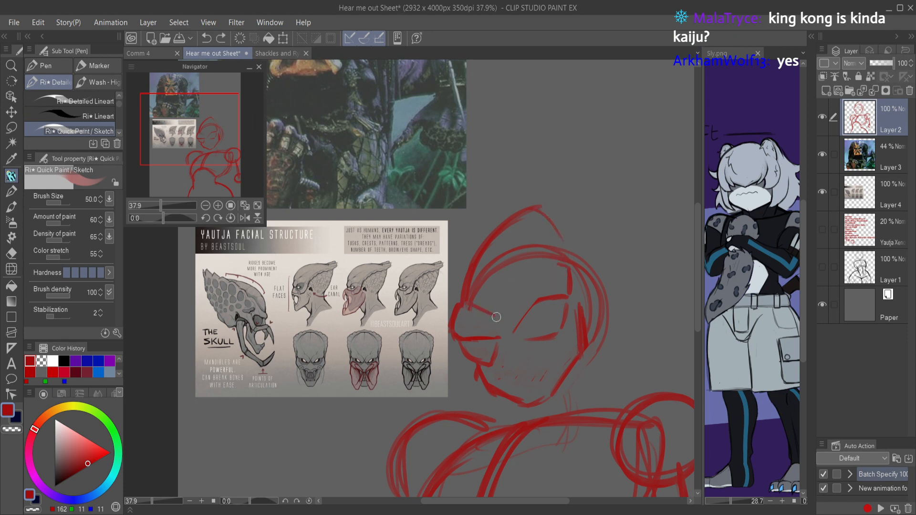
{"action": "left_click_drag", "start_coordinate": [506, 315], "coordinate": [561, 263]}
{"action": "mouse_move", "coordinate": [462, 305]}
{"action": "left_mouse_down"}
{"action": "mouse_move", "coordinate": [480, 251]}
{"action": "mouse_move", "coordinate": [487, 257]}
{"action": "left_mouse_up"}
{"action": "left_click_drag", "start_coordinate": [498, 225], "coordinate": [470, 286]}
{"action": "mouse_move", "coordinate": [478, 252]}
{"action": "left_mouse_down"}
{"action": "mouse_move", "coordinate": [527, 214]}
{"action": "mouse_move", "coordinate": [581, 219]}
{"action": "mouse_move", "coordinate": [613, 302]}
{"action": "left_mouse_up"}
{"action": "left_click_drag", "start_coordinate": [595, 226], "coordinate": [594, 301]}
{"action": "left_click_drag", "start_coordinate": [604, 244], "coordinate": [590, 314]}
{"action": "mouse_move", "coordinate": [602, 267]}
{"action": "left_mouse_down"}
{"action": "mouse_move", "coordinate": [580, 203]}
{"action": "mouse_move", "coordinate": [527, 207]}
{"action": "mouse_move", "coordinate": [494, 228]}
{"action": "left_mouse_up"}
Step: Erase the overlapping lines inside the crest and strengthen its front edge
{"action": "key", "text": "c"}
{"action": "mouse_move", "coordinate": [469, 294]}
{"action": "left_mouse_down"}
{"action": "mouse_move", "coordinate": [491, 261]}
{"action": "mouse_move", "coordinate": [464, 287]}
{"action": "mouse_move", "coordinate": [520, 240]}
{"action": "mouse_move", "coordinate": [494, 235]}
{"action": "mouse_move", "coordinate": [497, 245]}
{"action": "mouse_move", "coordinate": [571, 201]}
{"action": "mouse_move", "coordinate": [563, 202]}
{"action": "mouse_move", "coordinate": [587, 235]}
{"action": "mouse_move", "coordinate": [558, 228]}
{"action": "left_mouse_up"}
{"action": "key", "text": "c"}
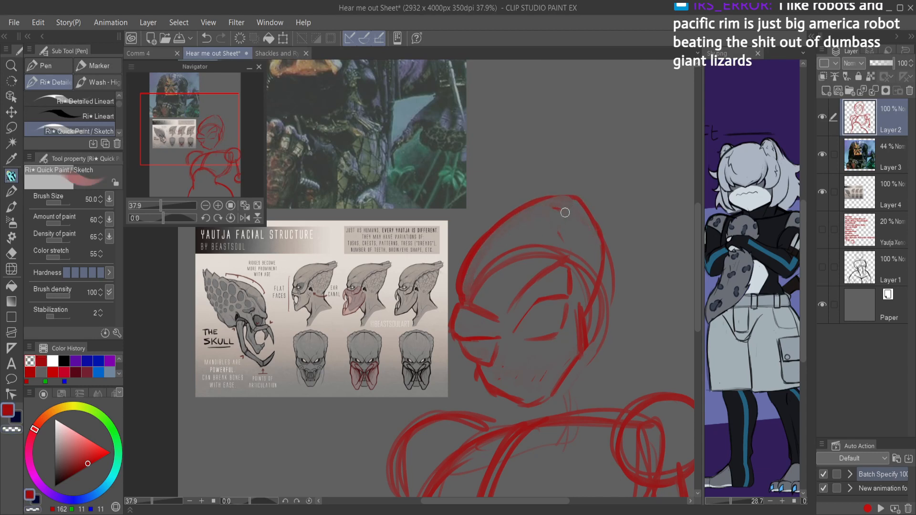
{"action": "mouse_move", "coordinate": [458, 282]}
{"action": "left_mouse_down"}
{"action": "mouse_move", "coordinate": [463, 302]}
{"action": "mouse_move", "coordinate": [541, 201]}
{"action": "mouse_move", "coordinate": [536, 233]}
{"action": "left_mouse_up"}
Step: In a mirrored canvas view rotated to -35 degrees, lasso the head sketch and transform it with 105 width scale and 11.7 degrees rotation
{"action": "key", "text": "ctrl+shift+h"}
{"action": "left_click_drag", "start_coordinate": [415, 266], "coordinate": [443, 261]}
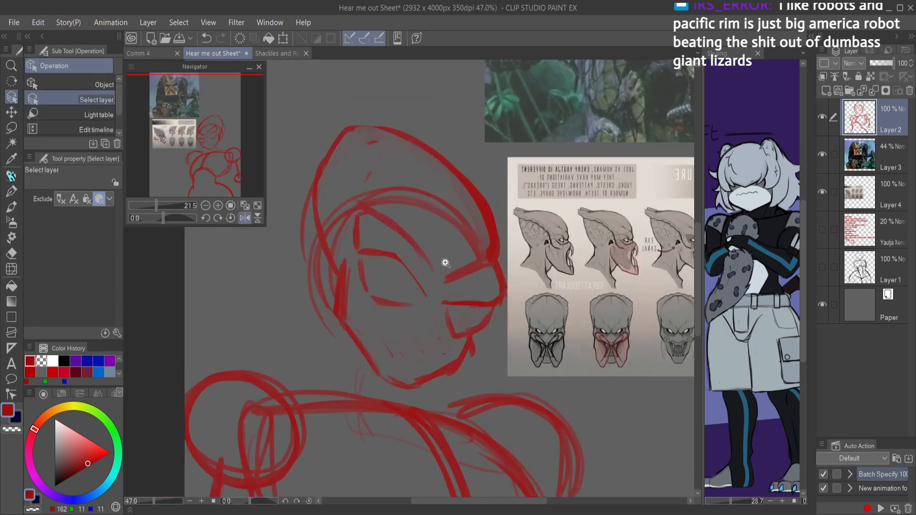
{"action": "scroll", "coordinate": [477, 270], "scroll_direction": "down", "scroll_amount": 2}
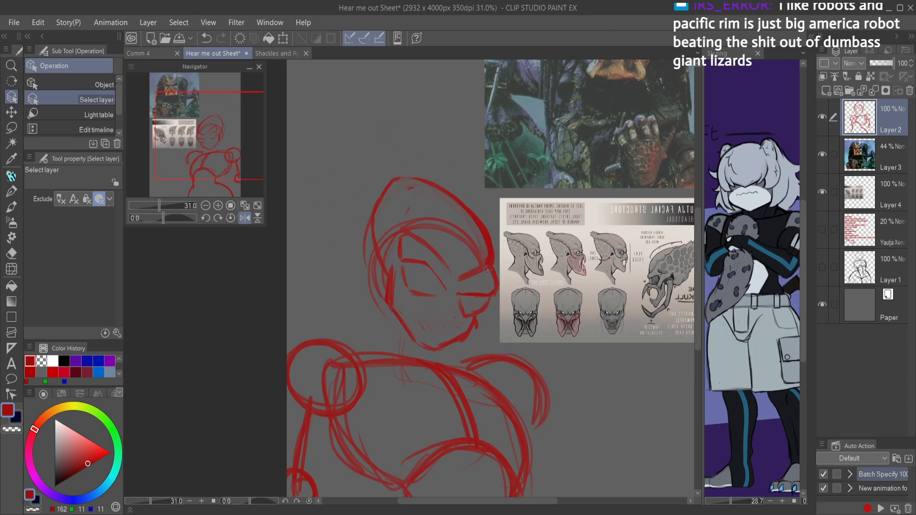
{"action": "key", "text": "minus"}
{"action": "key", "text": "minus"}
{"action": "key", "text": "minus"}
{"action": "key", "text": "minus"}
{"action": "key", "text": "minus"}
{"action": "key", "text": "minus"}
{"action": "key", "text": "minus"}
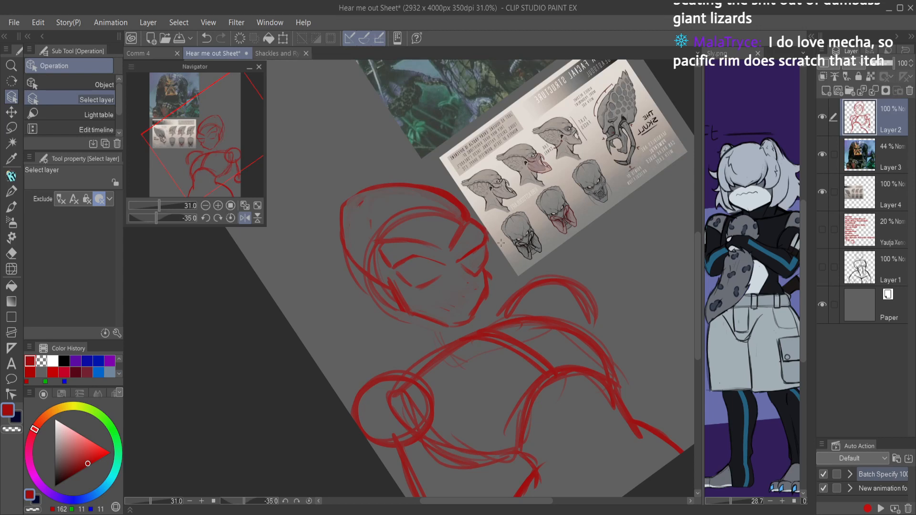
{"action": "scroll", "coordinate": [501, 243], "scroll_direction": "up", "scroll_amount": 3}
{"action": "key", "text": "m"}
{"action": "mouse_move", "coordinate": [477, 344]}
{"action": "left_mouse_down"}
{"action": "mouse_move", "coordinate": [498, 190]}
{"action": "mouse_move", "coordinate": [231, 256]}
{"action": "mouse_move", "coordinate": [409, 372]}
{"action": "mouse_move", "coordinate": [496, 346]}
{"action": "left_mouse_up"}
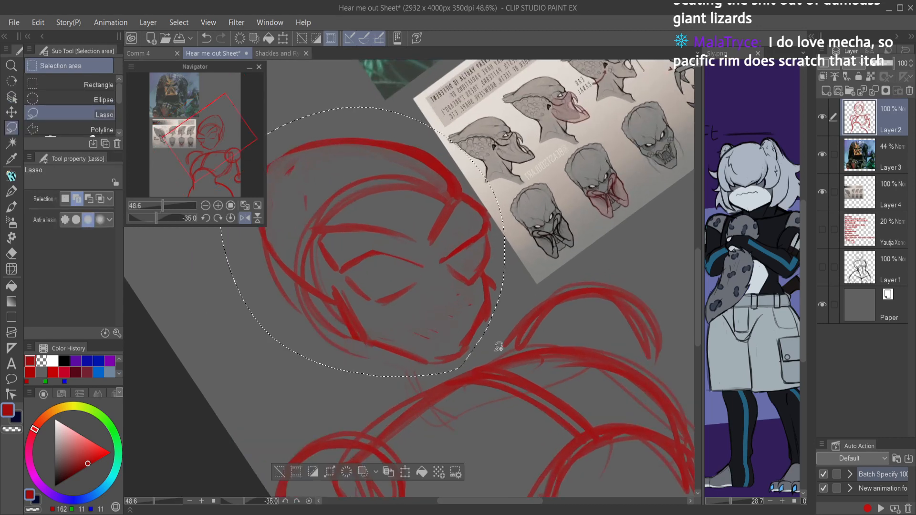
{"action": "key", "text": "ctrl+t"}
{"action": "left_click_drag", "start_coordinate": [259, 327], "coordinate": [259, 351]}
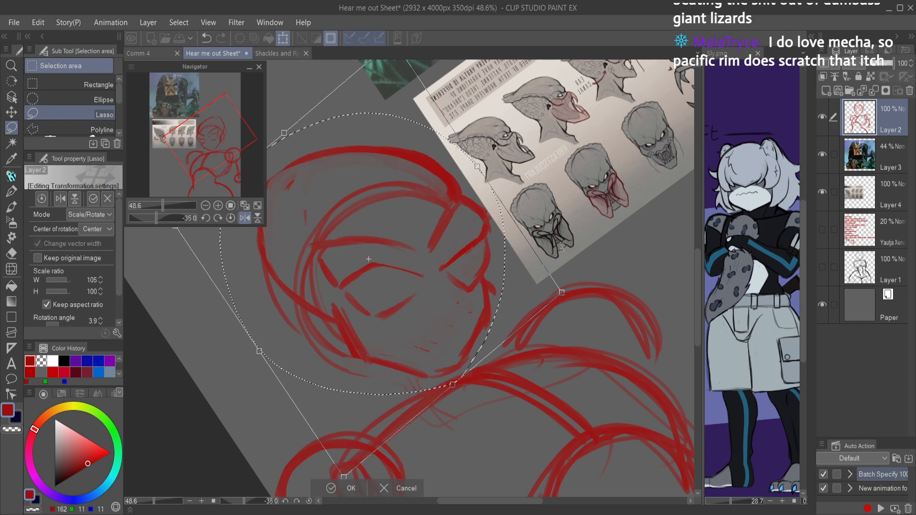
{"action": "scroll", "coordinate": [555, 170], "scroll_direction": "down", "scroll_amount": 2}
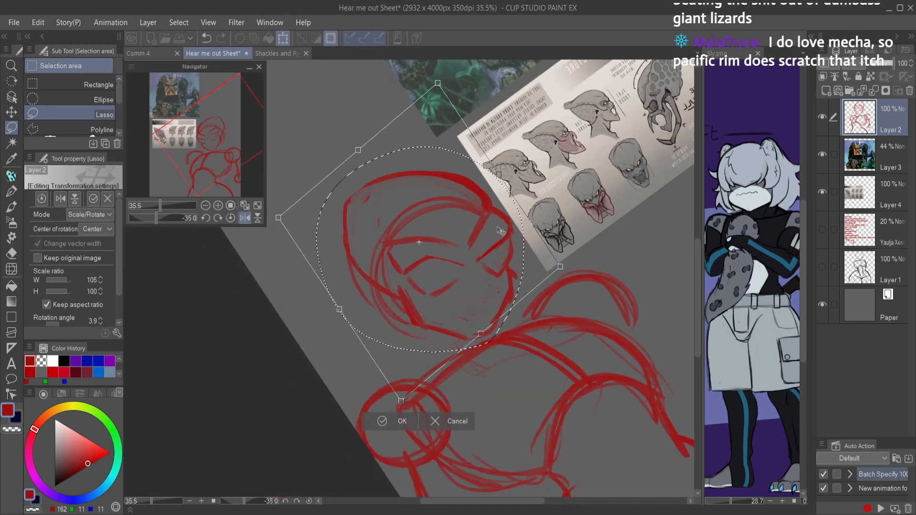
{"action": "left_click_drag", "start_coordinate": [515, 218], "coordinate": [511, 248]}
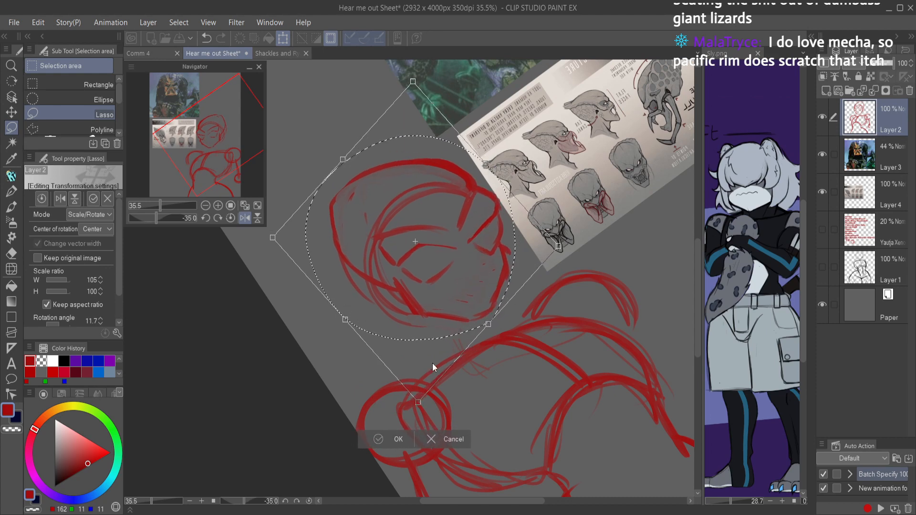
{"action": "key", "text": "Return"}
Step: Restore the unmirrored, upright full-page view and clear the selection around the head
{"action": "key", "text": "h"}
{"action": "left_click", "coordinate": [230, 218]}
{"action": "left_click", "coordinate": [257, 206]}
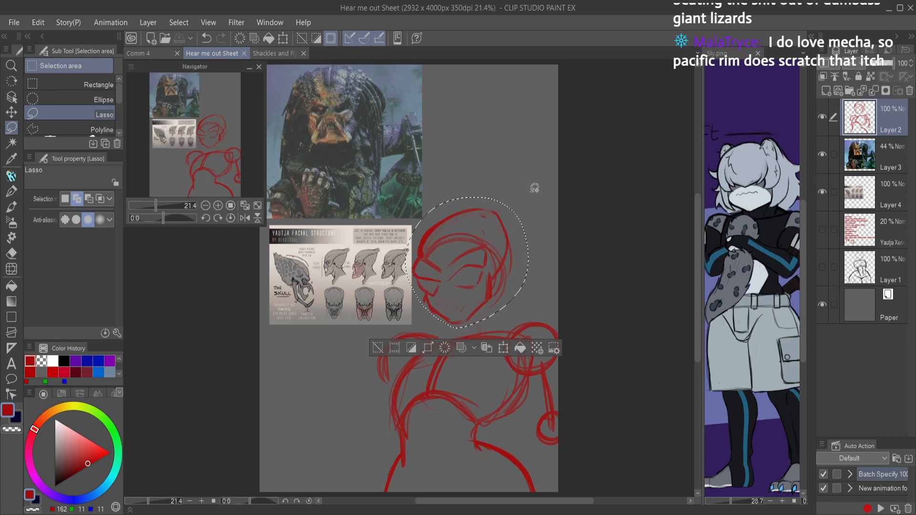
{"action": "key", "text": "p"}
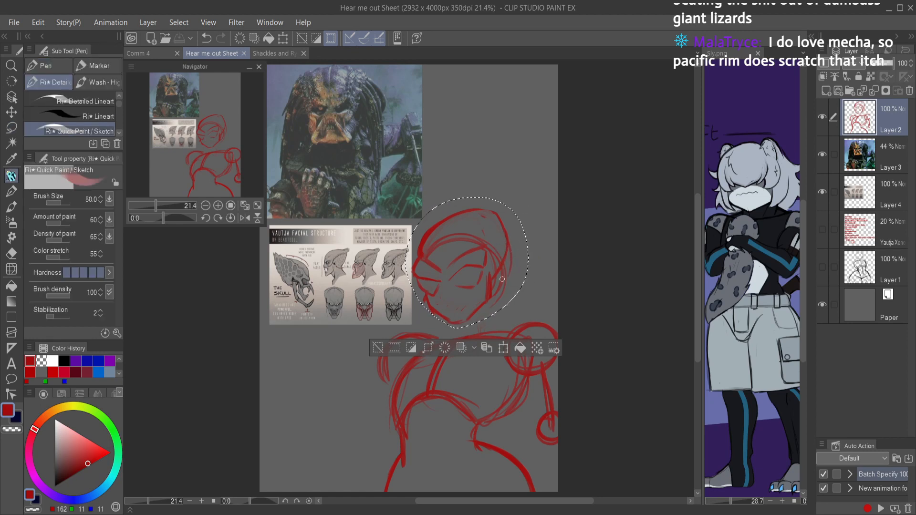
{"action": "key", "text": "ctrl+d"}
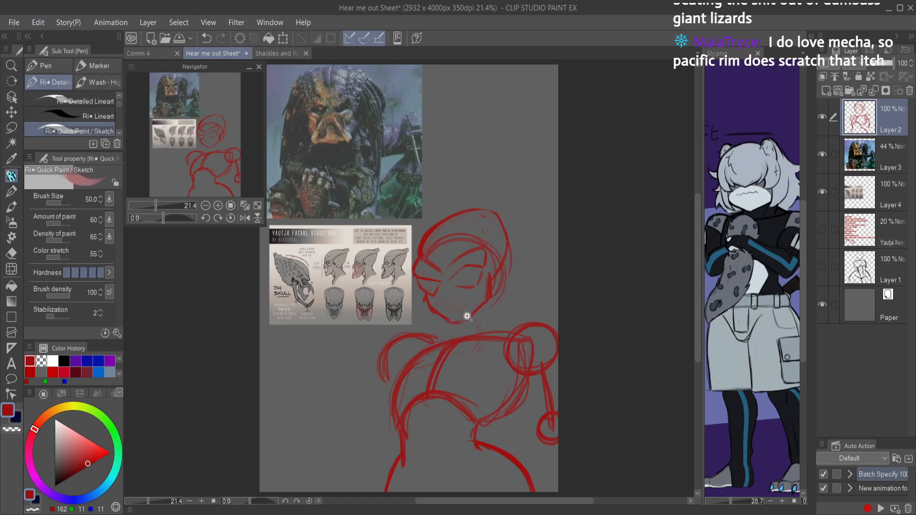
Step: Connect the lower lid to the outer corner so the eye forms an angular outline
{"action": "scroll", "coordinate": [494, 290], "scroll_direction": "up", "scroll_amount": 3}
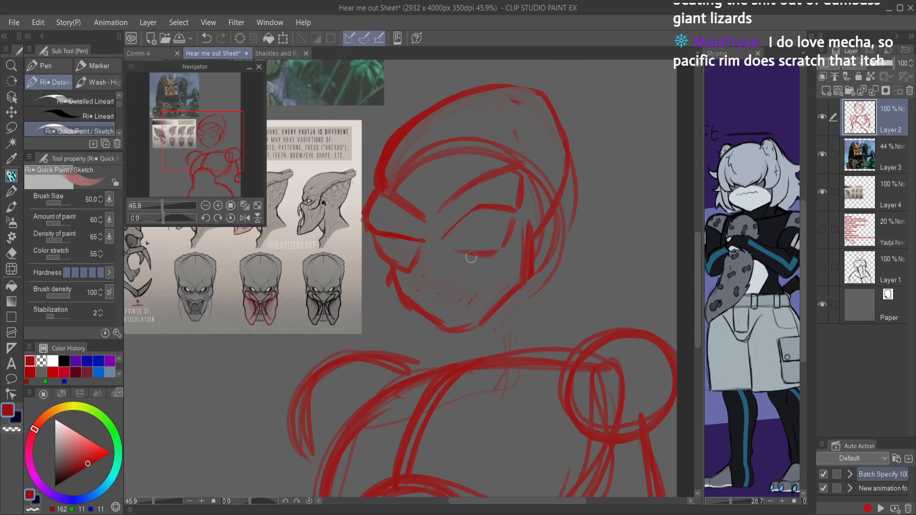
{"action": "mouse_move", "coordinate": [443, 242]}
{"action": "left_mouse_down"}
{"action": "mouse_move", "coordinate": [478, 249]}
{"action": "mouse_move", "coordinate": [453, 248]}
{"action": "mouse_move", "coordinate": [465, 252]}
{"action": "mouse_move", "coordinate": [501, 235]}
{"action": "mouse_move", "coordinate": [488, 248]}
{"action": "mouse_move", "coordinate": [508, 218]}
{"action": "mouse_move", "coordinate": [477, 248]}
{"action": "mouse_move", "coordinate": [464, 246]}
{"action": "mouse_move", "coordinate": [477, 228]}
{"action": "mouse_move", "coordinate": [455, 252]}
{"action": "mouse_move", "coordinate": [434, 244]}
{"action": "mouse_move", "coordinate": [491, 258]}
{"action": "mouse_move", "coordinate": [511, 221]}
{"action": "left_mouse_up"}
{"action": "key", "text": "c"}
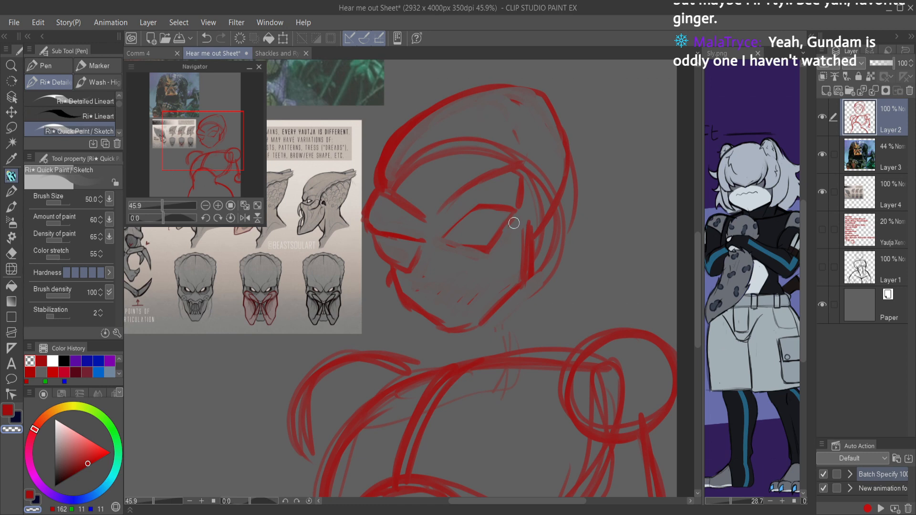
Step: Erase the brow, eye, snout and mouth lines inside the head outline
{"action": "key", "text": "e"}
{"action": "mouse_move", "coordinate": [507, 153]}
{"action": "left_mouse_down"}
{"action": "mouse_move", "coordinate": [515, 128]}
{"action": "mouse_move", "coordinate": [419, 242]}
{"action": "mouse_move", "coordinate": [419, 215]}
{"action": "mouse_move", "coordinate": [435, 215]}
{"action": "mouse_move", "coordinate": [442, 273]}
{"action": "left_mouse_up"}
{"action": "key", "text": "p"}
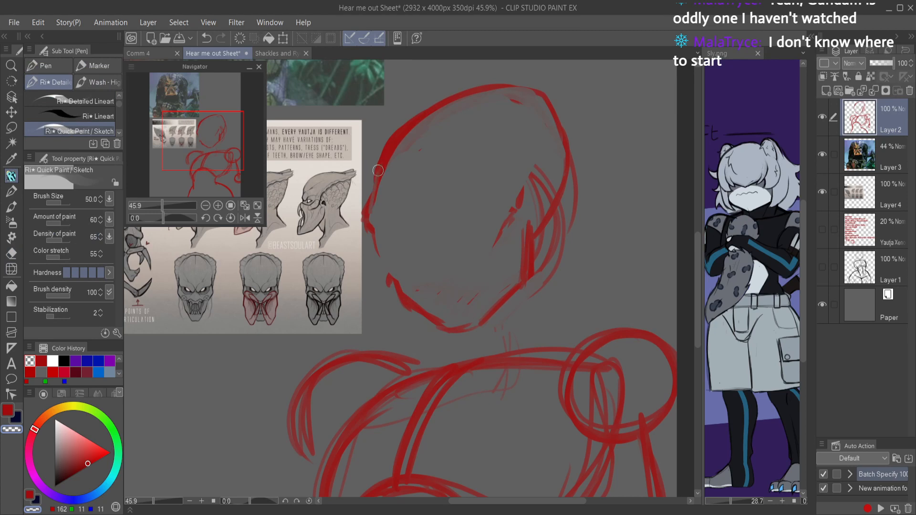
Step: Sketch new angled brow ridges curving up into the crest, and erase the old rear head lines
{"action": "key", "text": "c"}
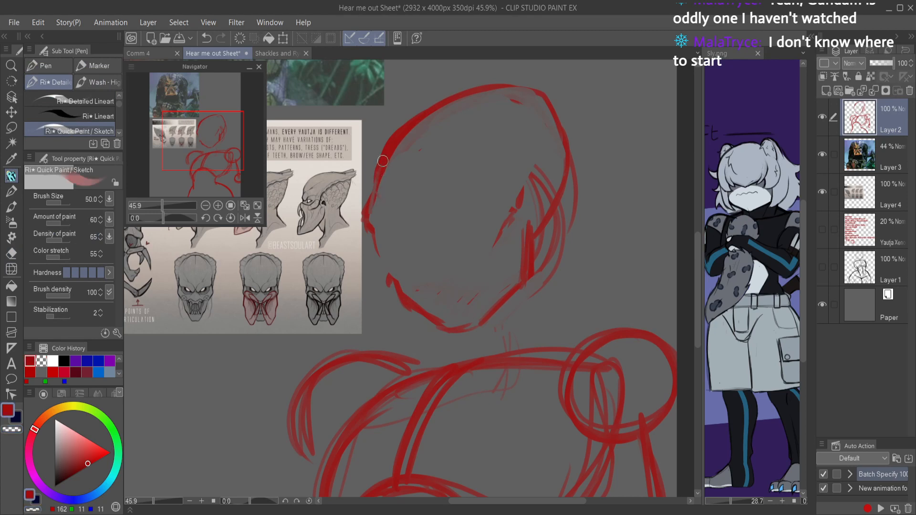
{"action": "mouse_move", "coordinate": [376, 192]}
{"action": "left_mouse_down"}
{"action": "mouse_move", "coordinate": [496, 174]}
{"action": "mouse_move", "coordinate": [530, 144]}
{"action": "left_mouse_up"}
{"action": "key", "text": "ctrl+z"}
{"action": "key", "text": "ctrl+z"}
{"action": "mouse_move", "coordinate": [400, 205]}
{"action": "left_mouse_down"}
{"action": "mouse_move", "coordinate": [422, 222]}
{"action": "mouse_move", "coordinate": [447, 217]}
{"action": "mouse_move", "coordinate": [480, 178]}
{"action": "mouse_move", "coordinate": [447, 218]}
{"action": "mouse_move", "coordinate": [494, 161]}
{"action": "left_mouse_up"}
{"action": "left_click_drag", "start_coordinate": [448, 215], "coordinate": [509, 147]}
{"action": "mouse_move", "coordinate": [461, 190]}
{"action": "left_mouse_down"}
{"action": "mouse_move", "coordinate": [519, 155]}
{"action": "mouse_move", "coordinate": [537, 108]}
{"action": "mouse_move", "coordinate": [537, 124]}
{"action": "mouse_move", "coordinate": [492, 82]}
{"action": "mouse_move", "coordinate": [508, 82]}
{"action": "mouse_move", "coordinate": [463, 94]}
{"action": "mouse_move", "coordinate": [396, 135]}
{"action": "mouse_move", "coordinate": [423, 110]}
{"action": "left_mouse_up"}
{"action": "key", "text": "c"}
{"action": "mouse_move", "coordinate": [385, 178]}
{"action": "left_mouse_down"}
{"action": "mouse_move", "coordinate": [395, 150]}
{"action": "mouse_move", "coordinate": [400, 166]}
{"action": "mouse_move", "coordinate": [406, 129]}
{"action": "mouse_move", "coordinate": [394, 167]}
{"action": "mouse_move", "coordinate": [498, 92]}
{"action": "mouse_move", "coordinate": [467, 96]}
{"action": "mouse_move", "coordinate": [526, 115]}
{"action": "mouse_move", "coordinate": [527, 77]}
{"action": "mouse_move", "coordinate": [549, 139]}
{"action": "mouse_move", "coordinate": [560, 144]}
{"action": "mouse_move", "coordinate": [548, 90]}
{"action": "mouse_move", "coordinate": [555, 183]}
{"action": "mouse_move", "coordinate": [574, 164]}
{"action": "mouse_move", "coordinate": [539, 269]}
{"action": "mouse_move", "coordinate": [542, 212]}
{"action": "mouse_move", "coordinate": [570, 151]}
{"action": "left_mouse_up"}
{"action": "key", "text": "c"}
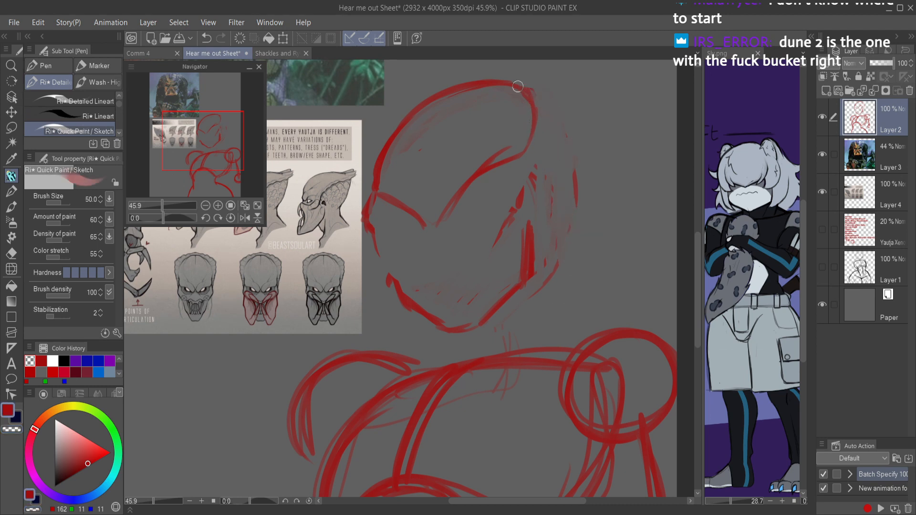
Step: Sketch the rear of the crest and the side of the face down toward the cheek
{"action": "mouse_move", "coordinate": [484, 83]}
{"action": "left_mouse_down"}
{"action": "mouse_move", "coordinate": [554, 73]}
{"action": "mouse_move", "coordinate": [568, 86]}
{"action": "left_mouse_up"}
{"action": "mouse_move", "coordinate": [570, 138]}
{"action": "left_mouse_down"}
{"action": "mouse_move", "coordinate": [574, 90]}
{"action": "mouse_move", "coordinate": [549, 177]}
{"action": "mouse_move", "coordinate": [521, 208]}
{"action": "mouse_move", "coordinate": [526, 196]}
{"action": "left_mouse_up"}
{"action": "left_click_drag", "start_coordinate": [503, 268], "coordinate": [527, 204]}
{"action": "mouse_move", "coordinate": [522, 248]}
{"action": "left_mouse_down"}
{"action": "mouse_move", "coordinate": [569, 157]}
{"action": "mouse_move", "coordinate": [571, 79]}
{"action": "left_mouse_up"}
{"action": "left_click_drag", "start_coordinate": [579, 113], "coordinate": [520, 139]}
Step: Erase the entire head sketch above the shoulders and save the file
{"action": "key", "text": "h"}
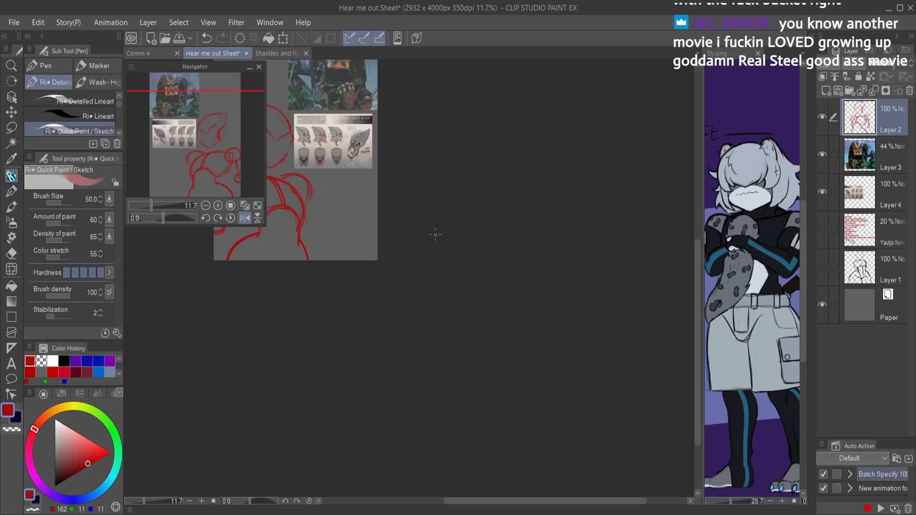
{"action": "left_click_drag", "start_coordinate": [387, 242], "coordinate": [509, 326]}
{"action": "mouse_move", "coordinate": [422, 256]}
{"action": "left_mouse_down"}
{"action": "mouse_move", "coordinate": [492, 358]}
{"action": "mouse_move", "coordinate": [424, 249]}
{"action": "mouse_move", "coordinate": [388, 249]}
{"action": "mouse_move", "coordinate": [378, 219]}
{"action": "mouse_move", "coordinate": [435, 205]}
{"action": "mouse_move", "coordinate": [436, 280]}
{"action": "mouse_move", "coordinate": [380, 262]}
{"action": "mouse_move", "coordinate": [380, 254]}
{"action": "mouse_move", "coordinate": [428, 276]}
{"action": "mouse_move", "coordinate": [412, 298]}
{"action": "mouse_move", "coordinate": [365, 212]}
{"action": "left_mouse_up"}
{"action": "key", "text": "e"}
{"action": "key", "text": "h"}
{"action": "left_click", "coordinate": [230, 218]}
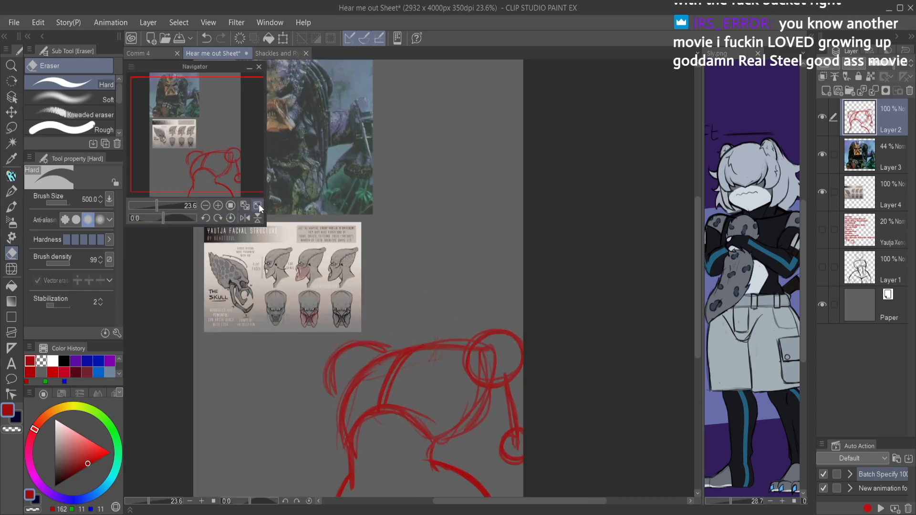
{"action": "left_click", "coordinate": [257, 205]}
{"action": "key", "text": "ctrl+s"}
Step: Sketch a new round head shape above the shoulders, and undo the stray stroke beside it
{"action": "key", "text": "p"}
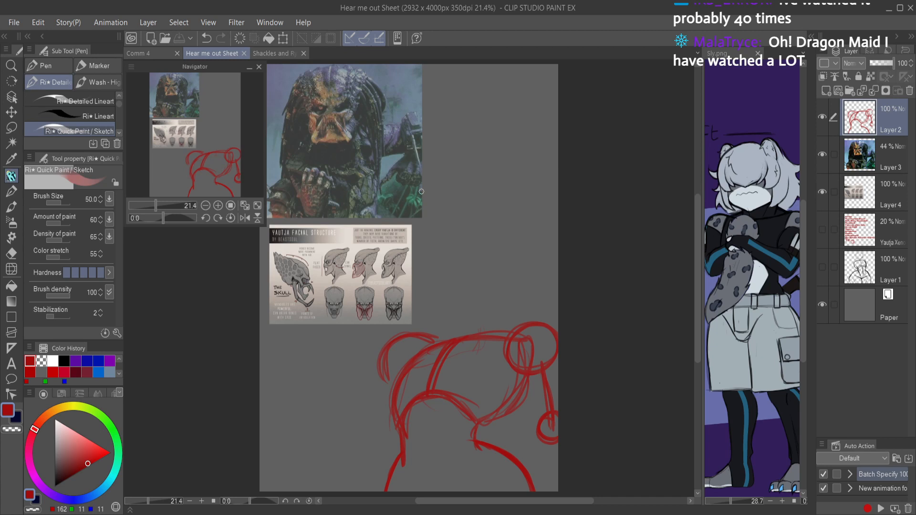
{"action": "mouse_move", "coordinate": [431, 292]}
{"action": "left_mouse_down"}
{"action": "mouse_move", "coordinate": [460, 243]}
{"action": "mouse_move", "coordinate": [481, 250]}
{"action": "mouse_move", "coordinate": [486, 299]}
{"action": "mouse_move", "coordinate": [447, 306]}
{"action": "mouse_move", "coordinate": [445, 248]}
{"action": "mouse_move", "coordinate": [488, 252]}
{"action": "mouse_move", "coordinate": [484, 307]}
{"action": "mouse_move", "coordinate": [431, 297]}
{"action": "mouse_move", "coordinate": [476, 238]}
{"action": "mouse_move", "coordinate": [504, 265]}
{"action": "mouse_move", "coordinate": [465, 311]}
{"action": "mouse_move", "coordinate": [434, 304]}
{"action": "left_mouse_up"}
{"action": "left_click_drag", "start_coordinate": [389, 337], "coordinate": [344, 308]}
{"action": "key", "text": "ctrl+z"}
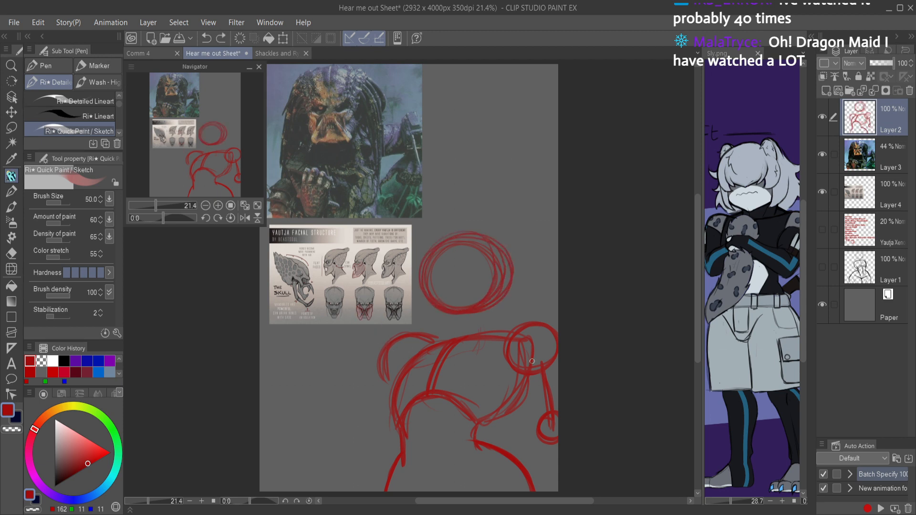
Step: Sketch the bent arm near the references with an elbow circle, forearm and raised hand outline, undoing the misplaced strokes
{"action": "mouse_move", "coordinate": [537, 434]}
{"action": "left_mouse_down"}
{"action": "mouse_move", "coordinate": [501, 409]}
{"action": "mouse_move", "coordinate": [535, 431]}
{"action": "mouse_move", "coordinate": [510, 417]}
{"action": "left_mouse_up"}
{"action": "key", "text": "ctrl+z"}
{"action": "left_click_drag", "start_coordinate": [410, 404], "coordinate": [409, 459]}
{"action": "key", "text": "ctrl+z"}
{"action": "mouse_move", "coordinate": [406, 420]}
{"action": "left_mouse_down"}
{"action": "mouse_move", "coordinate": [423, 425]}
{"action": "mouse_move", "coordinate": [397, 431]}
{"action": "mouse_move", "coordinate": [334, 419]}
{"action": "mouse_move", "coordinate": [308, 383]}
{"action": "mouse_move", "coordinate": [315, 401]}
{"action": "mouse_move", "coordinate": [314, 374]}
{"action": "mouse_move", "coordinate": [334, 378]}
{"action": "mouse_move", "coordinate": [339, 420]}
{"action": "mouse_move", "coordinate": [356, 440]}
{"action": "mouse_move", "coordinate": [381, 453]}
{"action": "mouse_move", "coordinate": [393, 437]}
{"action": "left_mouse_up"}
{"action": "mouse_move", "coordinate": [338, 402]}
{"action": "left_mouse_down"}
{"action": "mouse_move", "coordinate": [392, 417]}
{"action": "mouse_move", "coordinate": [374, 404]}
{"action": "mouse_move", "coordinate": [382, 379]}
{"action": "mouse_move", "coordinate": [377, 410]}
{"action": "mouse_move", "coordinate": [397, 374]}
{"action": "mouse_move", "coordinate": [372, 410]}
{"action": "left_mouse_up"}
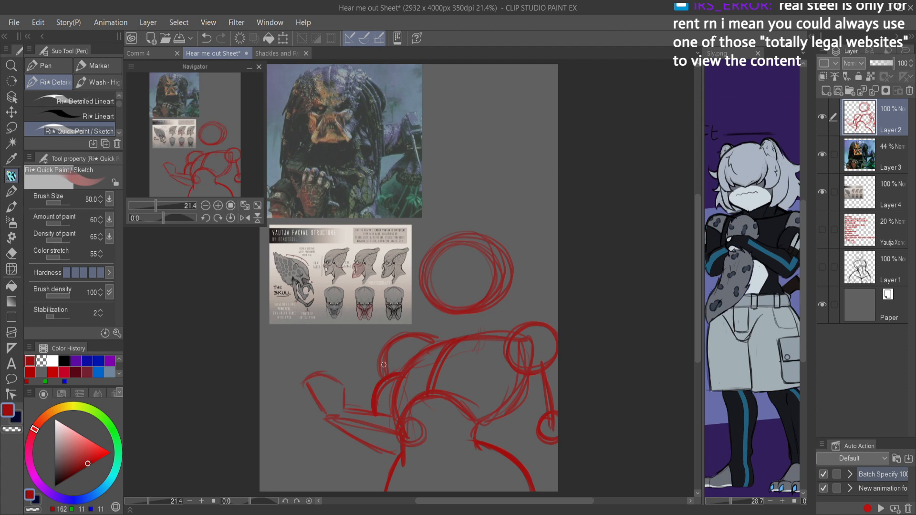
Step: Strengthen the shoulder and upper arm curves of the bent arm, erase their overlapping lines, and save the file
{"action": "key", "text": "e"}
{"action": "key", "text": "p"}
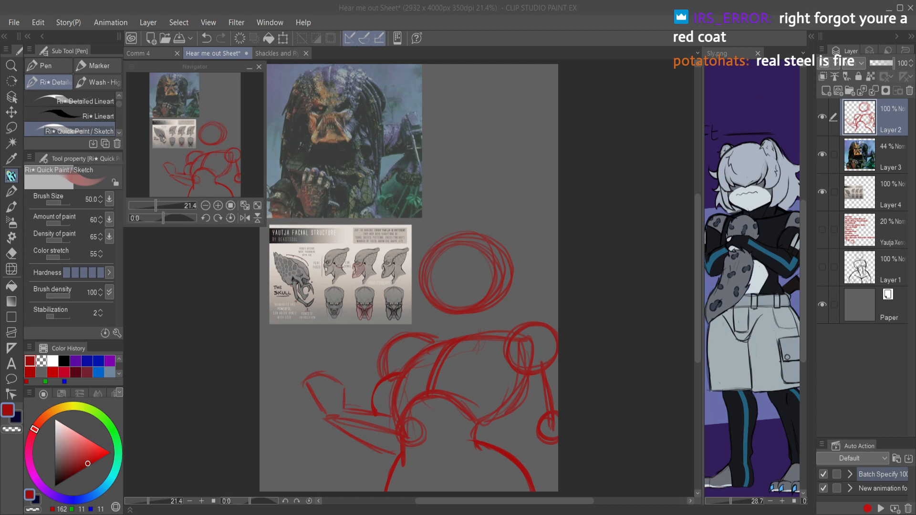
{"action": "left_click", "coordinate": [435, 327]}
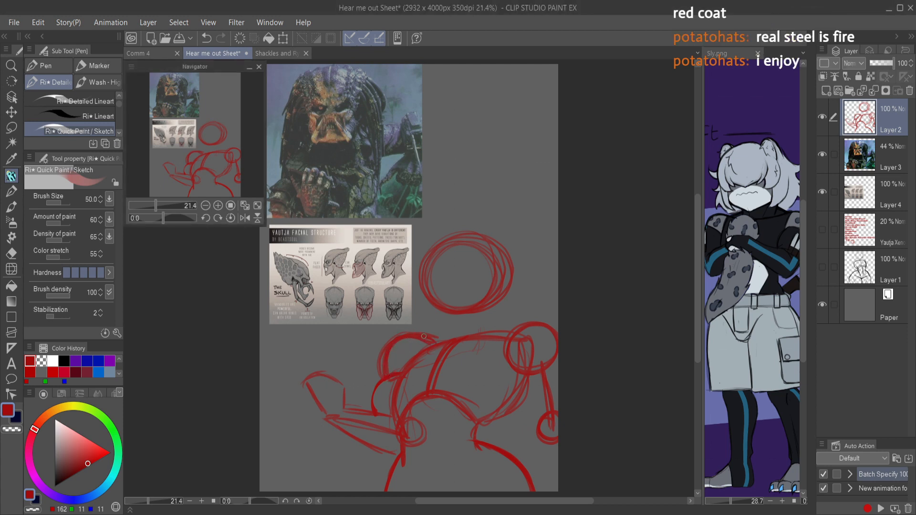
{"action": "mouse_move", "coordinate": [422, 336]}
{"action": "left_mouse_down"}
{"action": "mouse_move", "coordinate": [383, 360]}
{"action": "mouse_move", "coordinate": [394, 345]}
{"action": "mouse_move", "coordinate": [403, 367]}
{"action": "mouse_move", "coordinate": [385, 382]}
{"action": "mouse_move", "coordinate": [403, 367]}
{"action": "mouse_move", "coordinate": [385, 396]}
{"action": "mouse_move", "coordinate": [375, 385]}
{"action": "mouse_move", "coordinate": [374, 411]}
{"action": "left_mouse_up"}
{"action": "left_click_drag", "start_coordinate": [404, 368], "coordinate": [372, 407]}
{"action": "key", "text": "c"}
{"action": "left_click_drag", "start_coordinate": [398, 376], "coordinate": [375, 397]}
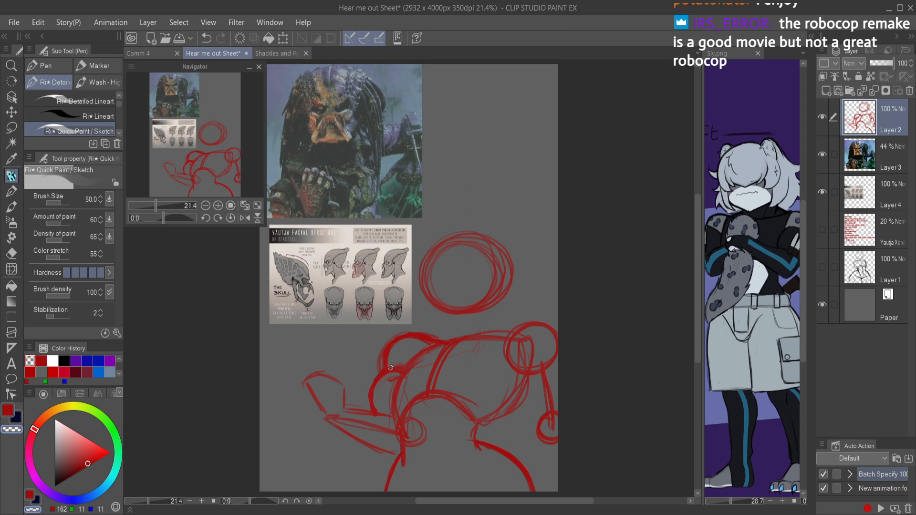
{"action": "key", "text": "c"}
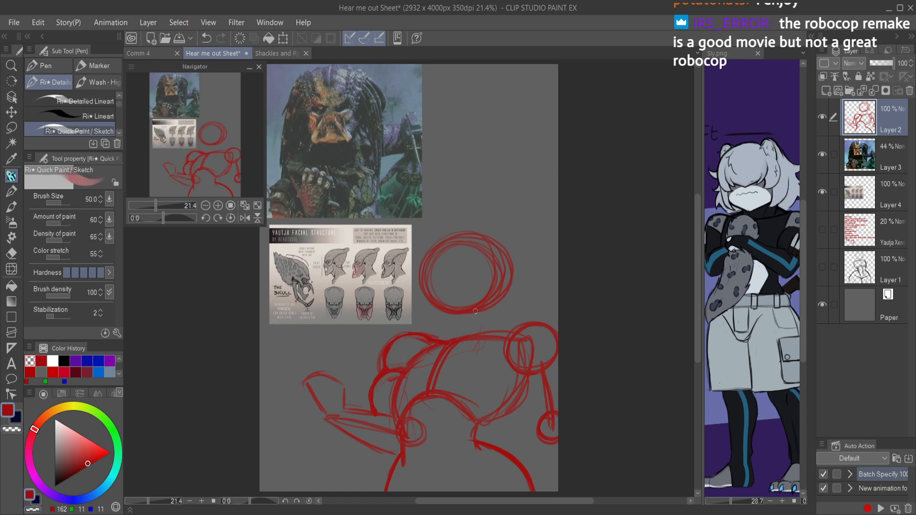
{"action": "key", "text": "ctrl+s"}
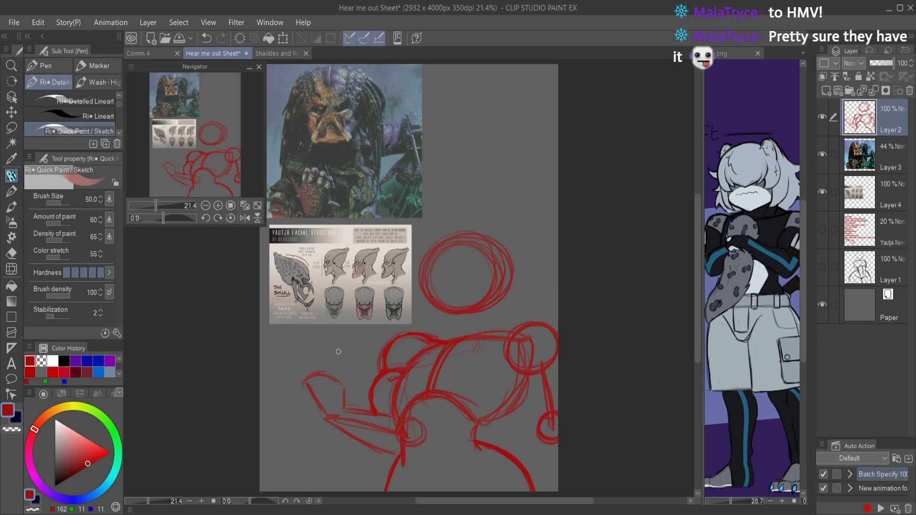
Step: Sketch the raised hand's curled fingers and a fuller forearm contour, and erase the construction lines inside the forearm
{"action": "mouse_move", "coordinate": [307, 366]}
{"action": "left_mouse_down"}
{"action": "mouse_move", "coordinate": [329, 359]}
{"action": "mouse_move", "coordinate": [334, 372]}
{"action": "mouse_move", "coordinate": [324, 377]}
{"action": "mouse_move", "coordinate": [337, 365]}
{"action": "mouse_move", "coordinate": [335, 379]}
{"action": "mouse_move", "coordinate": [345, 371]}
{"action": "mouse_move", "coordinate": [353, 379]}
{"action": "mouse_move", "coordinate": [348, 391]}
{"action": "mouse_move", "coordinate": [350, 377]}
{"action": "mouse_move", "coordinate": [336, 380]}
{"action": "mouse_move", "coordinate": [346, 401]}
{"action": "mouse_move", "coordinate": [345, 392]}
{"action": "mouse_move", "coordinate": [309, 396]}
{"action": "mouse_move", "coordinate": [301, 379]}
{"action": "mouse_move", "coordinate": [315, 414]}
{"action": "mouse_move", "coordinate": [305, 393]}
{"action": "mouse_move", "coordinate": [348, 447]}
{"action": "left_mouse_up"}
{"action": "mouse_move", "coordinate": [314, 420]}
{"action": "left_mouse_down"}
{"action": "mouse_move", "coordinate": [376, 462]}
{"action": "mouse_move", "coordinate": [359, 451]}
{"action": "mouse_move", "coordinate": [400, 458]}
{"action": "mouse_move", "coordinate": [370, 458]}
{"action": "left_mouse_up"}
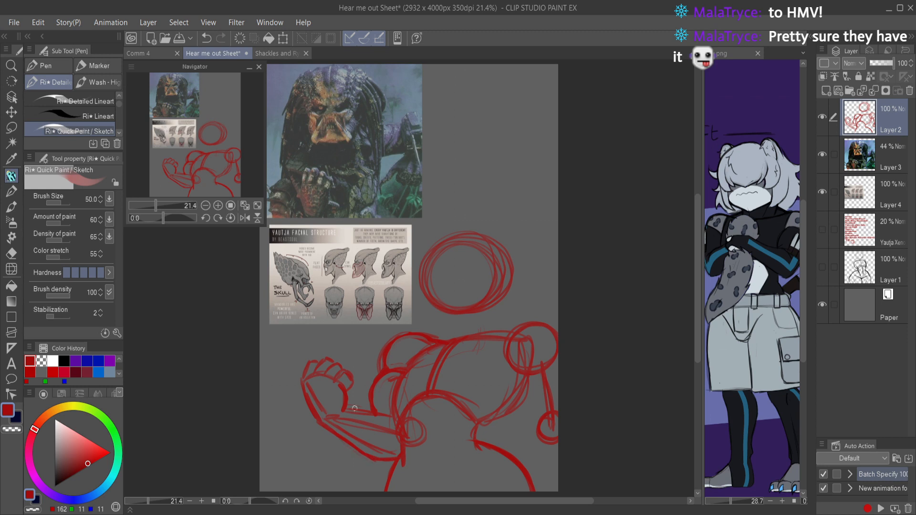
{"action": "mouse_move", "coordinate": [344, 413]}
{"action": "left_mouse_down"}
{"action": "mouse_move", "coordinate": [376, 410]}
{"action": "mouse_move", "coordinate": [389, 417]}
{"action": "mouse_move", "coordinate": [361, 411]}
{"action": "mouse_move", "coordinate": [372, 410]}
{"action": "mouse_move", "coordinate": [355, 418]}
{"action": "mouse_move", "coordinate": [388, 418]}
{"action": "mouse_move", "coordinate": [398, 431]}
{"action": "mouse_move", "coordinate": [348, 421]}
{"action": "mouse_move", "coordinate": [387, 429]}
{"action": "left_mouse_up"}
{"action": "key", "text": "c"}
{"action": "left_click_drag", "start_coordinate": [387, 430], "coordinate": [334, 422]}
{"action": "left_click_drag", "start_coordinate": [333, 422], "coordinate": [378, 445]}
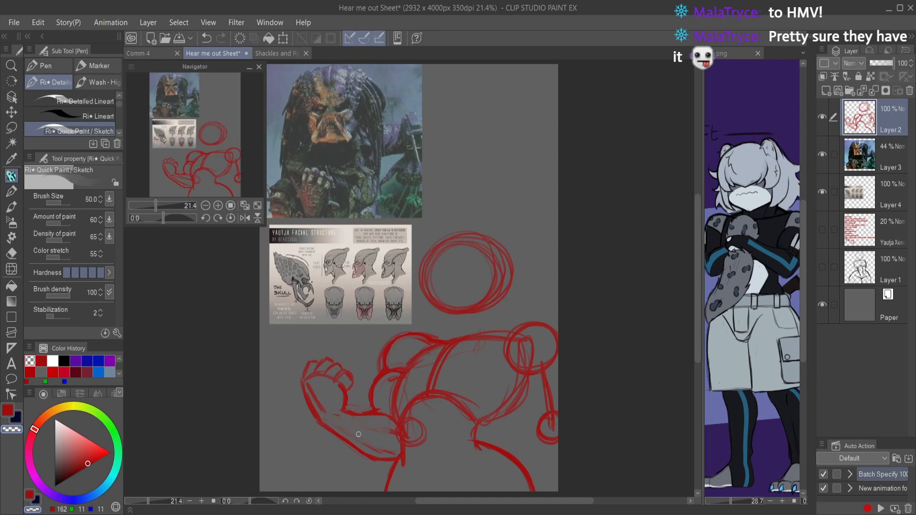
{"action": "scroll", "coordinate": [484, 297], "scroll_direction": "down", "scroll_amount": 3}
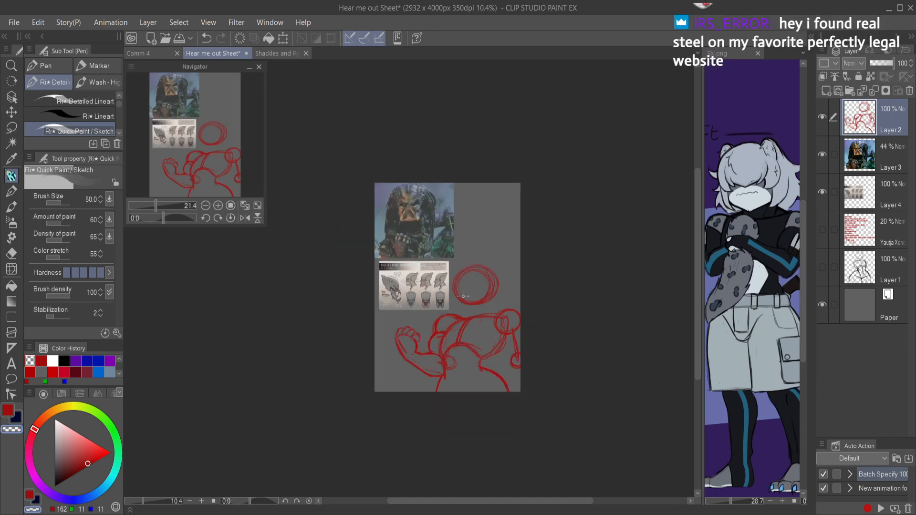
Step: Lasso the raised hand and move it slightly inward toward the forearm, and erase the overlapping lines inside the palm and wrist
{"action": "key", "text": "h"}
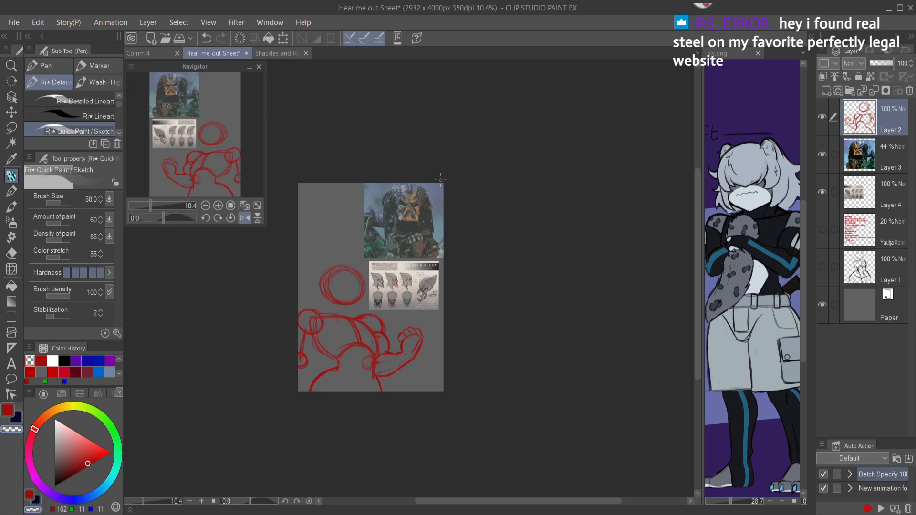
{"action": "scroll", "coordinate": [446, 181], "scroll_direction": "up", "scroll_amount": 3}
{"action": "key", "text": "h"}
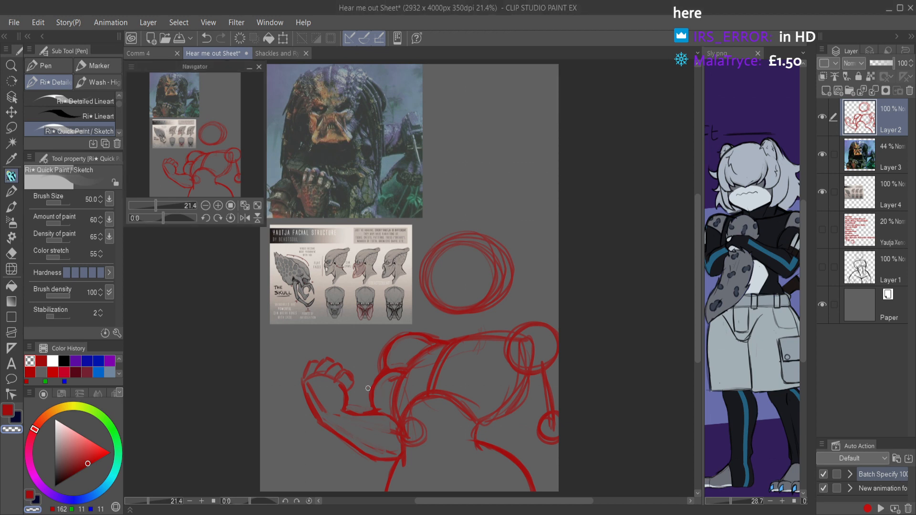
{"action": "key", "text": "m"}
{"action": "mouse_move", "coordinate": [356, 400]}
{"action": "left_mouse_down"}
{"action": "mouse_move", "coordinate": [308, 415]}
{"action": "mouse_move", "coordinate": [352, 343]}
{"action": "left_mouse_up"}
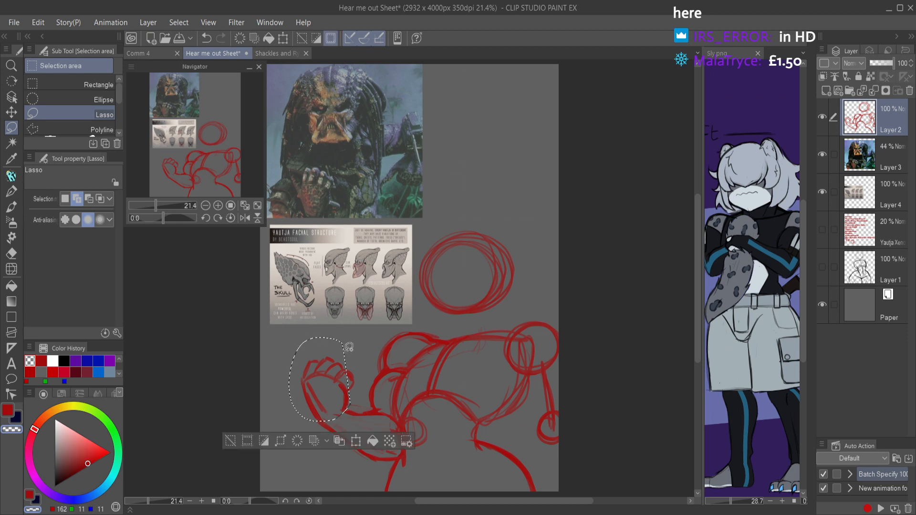
{"action": "key", "text": "ctrl+t"}
{"action": "left_click_drag", "start_coordinate": [352, 404], "coordinate": [359, 411]}
{"action": "key", "text": "Return"}
{"action": "key", "text": "ctrl+d"}
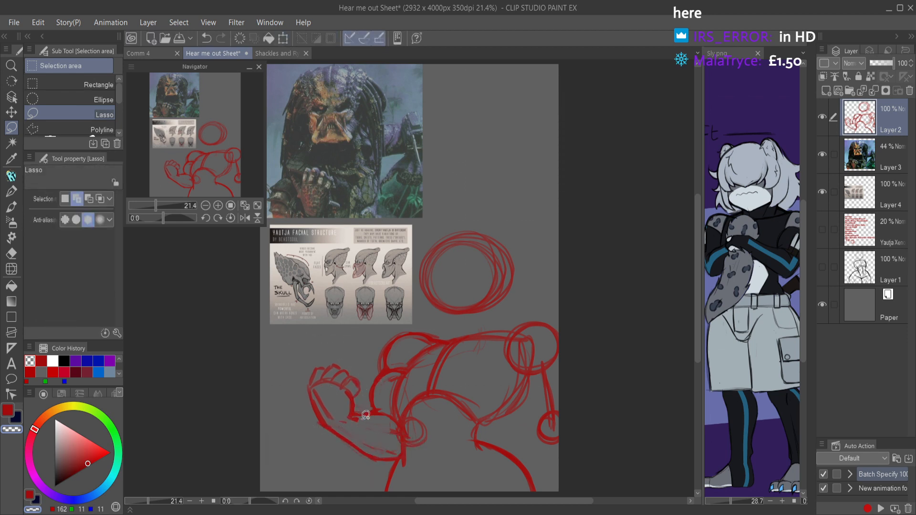
{"action": "key", "text": "e"}
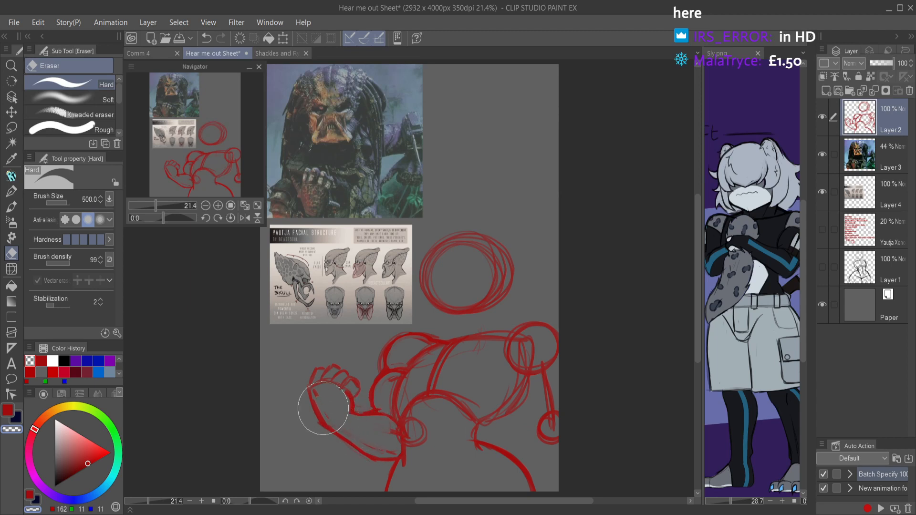
{"action": "key", "text": "p"}
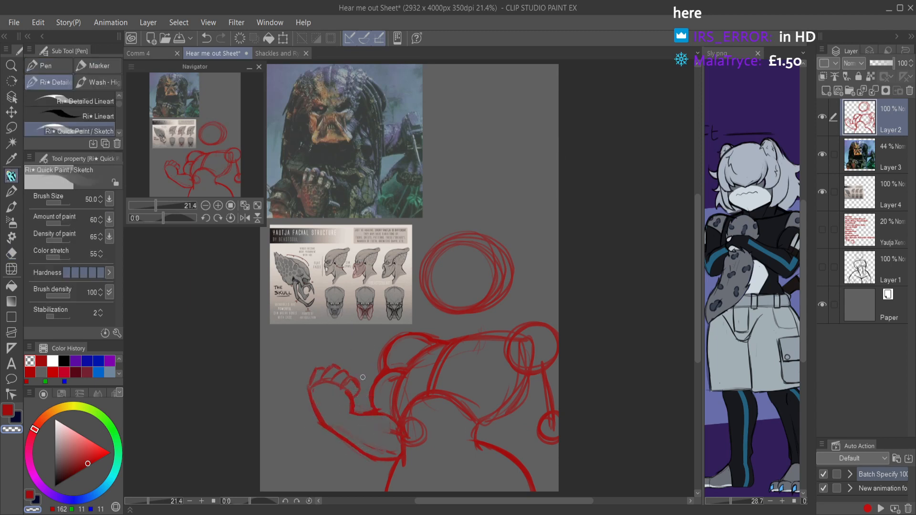
Step: Redraw the curved centre line of the chest, undoing the first stroke and cleaning up the old lines around it
{"action": "mouse_move", "coordinate": [453, 344]}
{"action": "left_mouse_down"}
{"action": "mouse_move", "coordinate": [429, 390]}
{"action": "mouse_move", "coordinate": [444, 347]}
{"action": "mouse_move", "coordinate": [431, 378]}
{"action": "mouse_move", "coordinate": [478, 335]}
{"action": "mouse_move", "coordinate": [458, 340]}
{"action": "mouse_move", "coordinate": [503, 341]}
{"action": "mouse_move", "coordinate": [452, 344]}
{"action": "mouse_move", "coordinate": [467, 333]}
{"action": "mouse_move", "coordinate": [426, 396]}
{"action": "left_mouse_up"}
{"action": "key", "text": "ctrl+z"}
{"action": "key", "text": "c"}
{"action": "key", "text": "c"}
{"action": "left_click_drag", "start_coordinate": [442, 358], "coordinate": [436, 379]}
{"action": "mouse_move", "coordinate": [465, 340]}
{"action": "left_mouse_down"}
{"action": "mouse_move", "coordinate": [437, 381]}
{"action": "mouse_move", "coordinate": [490, 343]}
{"action": "mouse_move", "coordinate": [464, 340]}
{"action": "mouse_move", "coordinate": [501, 339]}
{"action": "mouse_move", "coordinate": [470, 337]}
{"action": "mouse_move", "coordinate": [496, 336]}
{"action": "mouse_move", "coordinate": [438, 381]}
{"action": "left_mouse_up"}
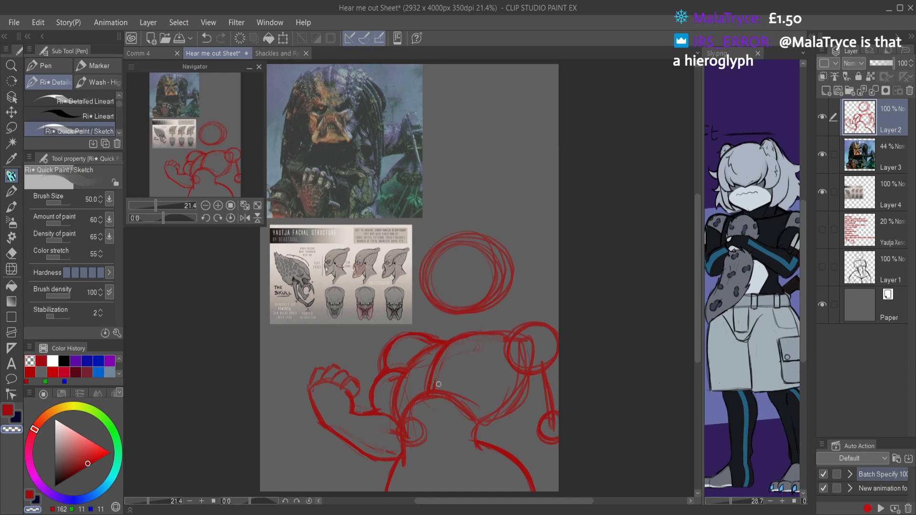
Step: Sketch the chest's side edge beside the bent arm, and erase the construction lines inside that pectoral
{"action": "key", "text": "c"}
{"action": "mouse_move", "coordinate": [453, 342]}
{"action": "left_mouse_down"}
{"action": "mouse_move", "coordinate": [427, 334]}
{"action": "mouse_move", "coordinate": [450, 342]}
{"action": "mouse_move", "coordinate": [400, 402]}
{"action": "left_mouse_up"}
{"action": "left_click_drag", "start_coordinate": [410, 356], "coordinate": [399, 402]}
{"action": "left_click_drag", "start_coordinate": [399, 403], "coordinate": [426, 396]}
{"action": "key", "text": "e"}
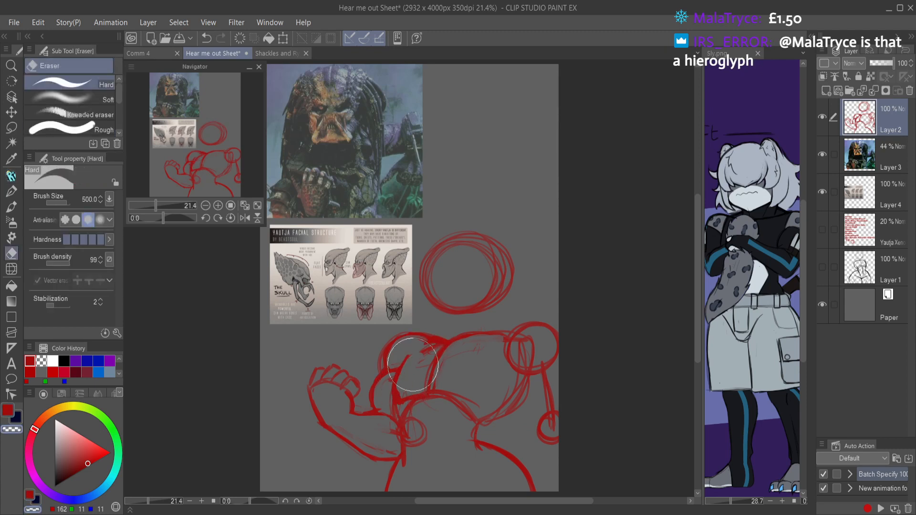
{"action": "key", "text": "p"}
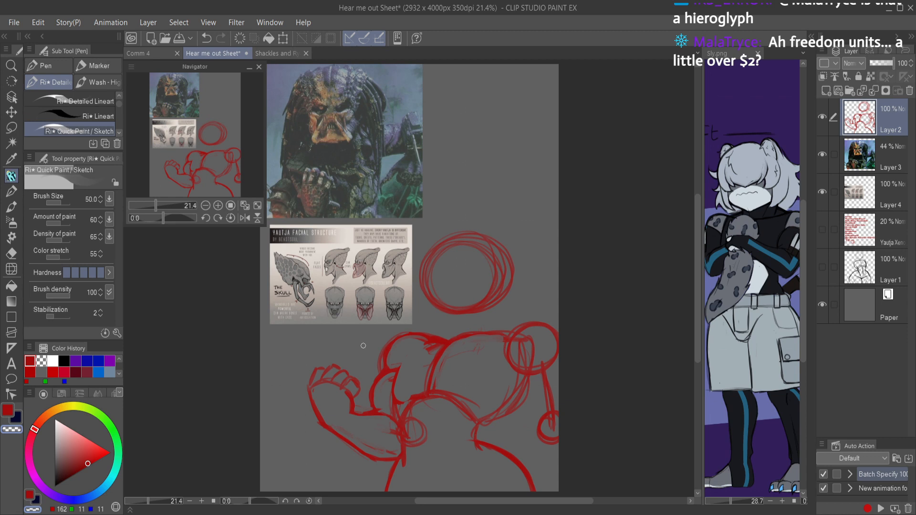
Step: Clean up the chest's side line and sketch a flat lower edge across both pectorals
{"action": "key", "text": "c"}
{"action": "left_click_drag", "start_coordinate": [402, 365], "coordinate": [393, 395]}
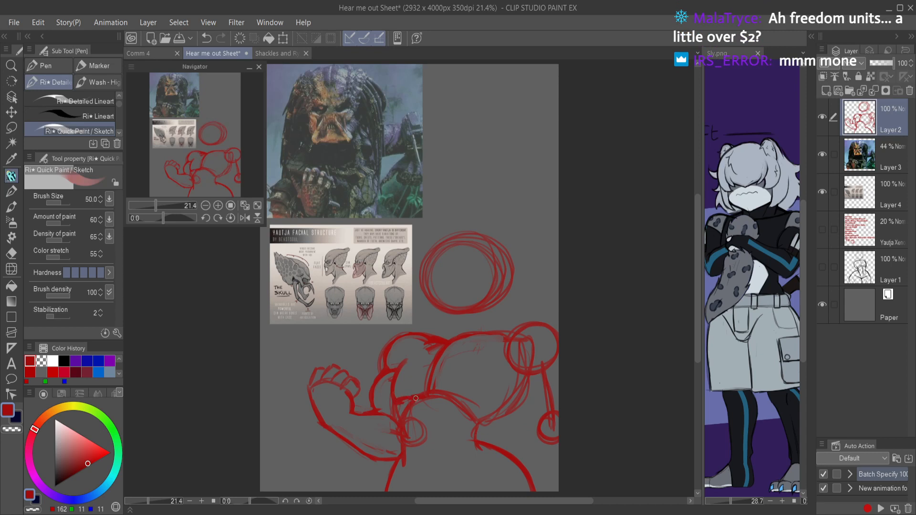
{"action": "left_click_drag", "start_coordinate": [418, 398], "coordinate": [397, 398]}
{"action": "mouse_move", "coordinate": [457, 394]}
{"action": "left_mouse_down"}
{"action": "mouse_move", "coordinate": [431, 396]}
{"action": "mouse_move", "coordinate": [484, 395]}
{"action": "mouse_move", "coordinate": [461, 397]}
{"action": "mouse_move", "coordinate": [487, 387]}
{"action": "mouse_move", "coordinate": [479, 398]}
{"action": "mouse_move", "coordinate": [502, 357]}
{"action": "mouse_move", "coordinate": [484, 390]}
{"action": "left_mouse_up"}
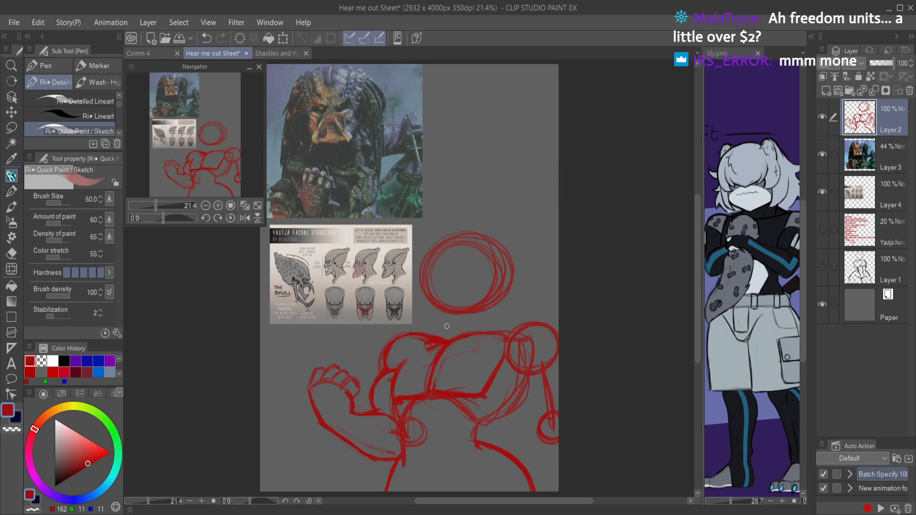
Step: Erase the leftover sketch lines along the near shoulder, inside the pectoral and below the chest's lower edge
{"action": "scroll", "coordinate": [447, 329], "scroll_direction": "up", "scroll_amount": 4}
{"action": "scroll", "coordinate": [444, 331], "scroll_direction": "down", "scroll_amount": 6}
{"action": "scroll", "coordinate": [435, 333], "scroll_direction": "up", "scroll_amount": 5}
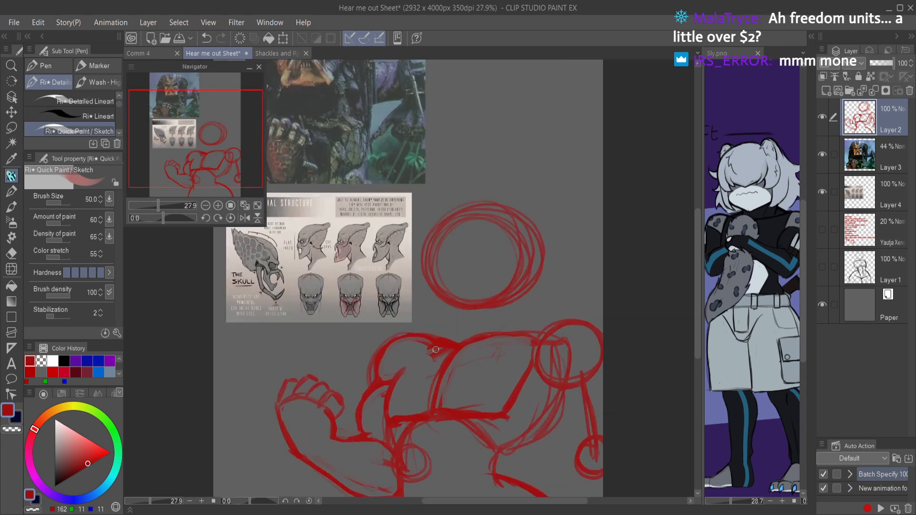
{"action": "key", "text": "c"}
{"action": "mouse_move", "coordinate": [418, 343]}
{"action": "left_mouse_down"}
{"action": "mouse_move", "coordinate": [437, 356]}
{"action": "mouse_move", "coordinate": [397, 391]}
{"action": "left_mouse_up"}
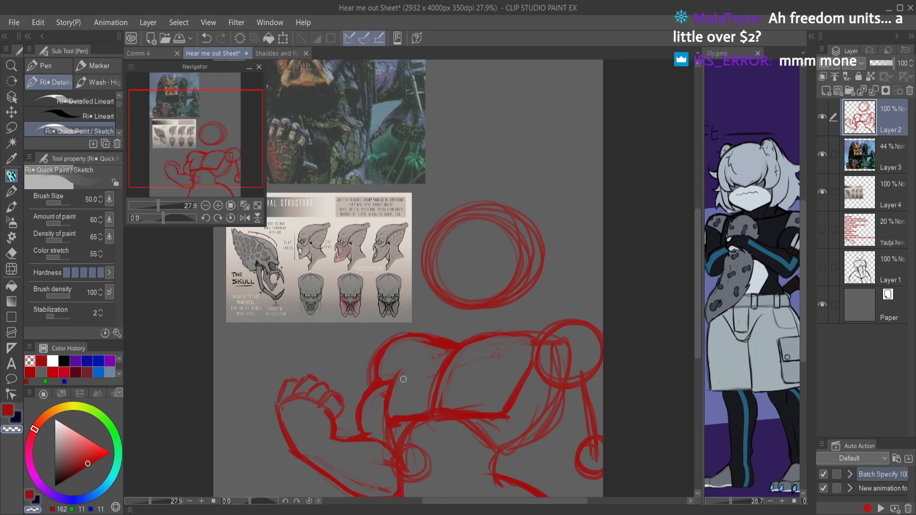
{"action": "mouse_move", "coordinate": [396, 422]}
{"action": "left_mouse_down"}
{"action": "mouse_move", "coordinate": [506, 419]}
{"action": "mouse_move", "coordinate": [447, 411]}
{"action": "left_mouse_up"}
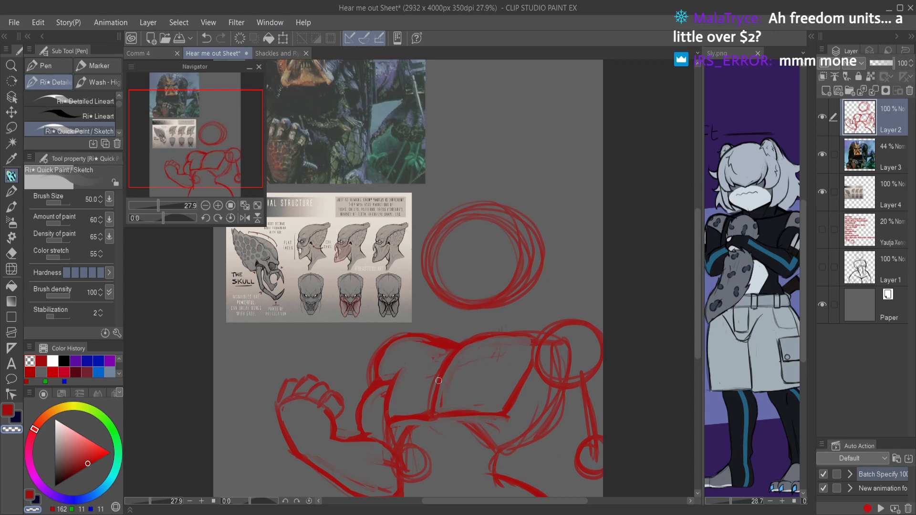
{"action": "key", "text": "c"}
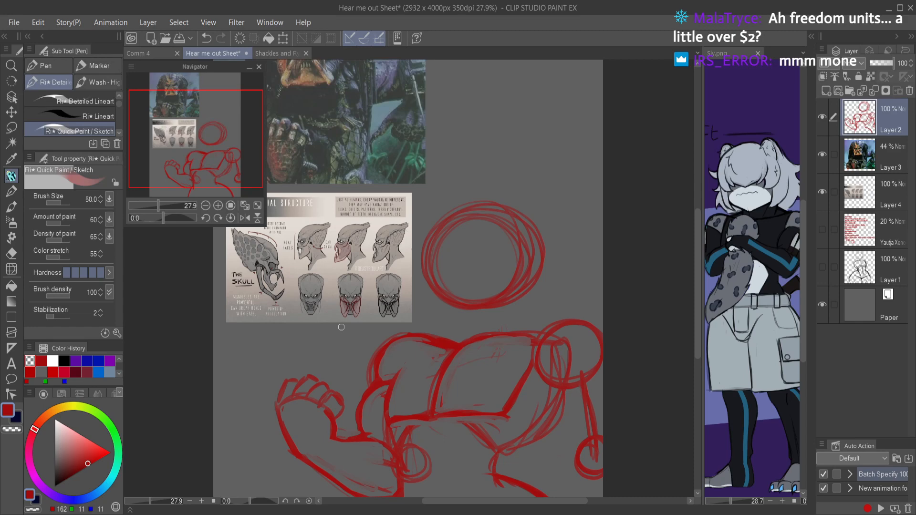
Step: Draw tilted cross guidelines inside the round head, and rough in the angled mandible strokes at both sides of the face
{"action": "key", "text": "h"}
{"action": "mouse_move", "coordinate": [454, 323]}
{"action": "left_mouse_down"}
{"action": "mouse_move", "coordinate": [443, 327]}
{"action": "mouse_move", "coordinate": [451, 337]}
{"action": "left_mouse_up"}
{"action": "left_click_drag", "start_coordinate": [411, 364], "coordinate": [409, 348]}
{"action": "key", "text": "h"}
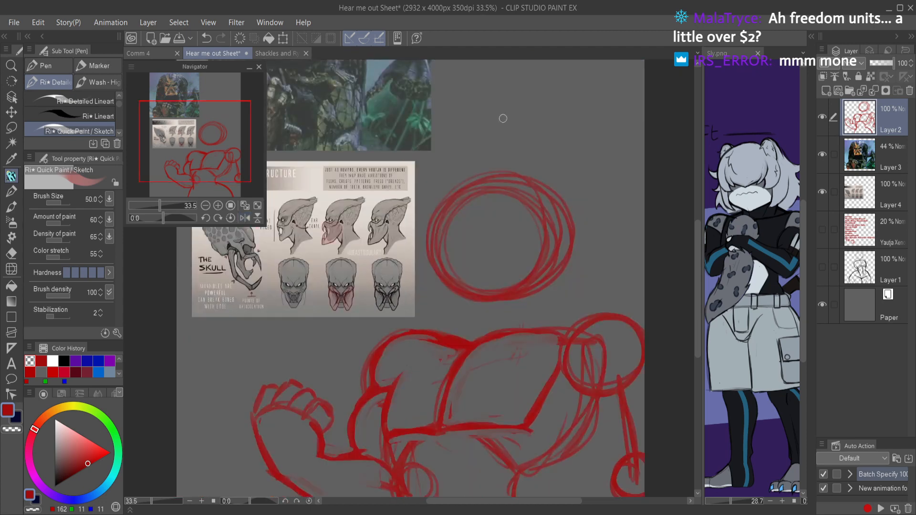
{"action": "left_click_drag", "start_coordinate": [462, 210], "coordinate": [489, 289]}
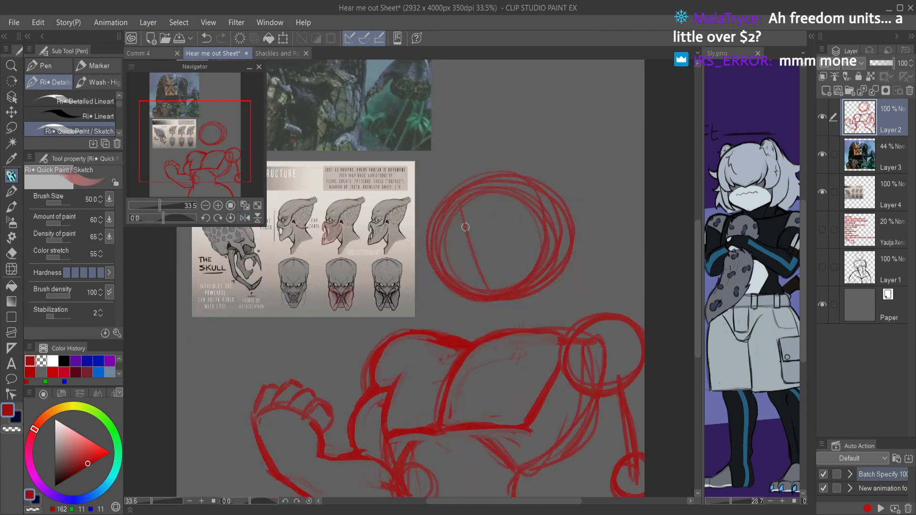
{"action": "left_click_drag", "start_coordinate": [440, 263], "coordinate": [550, 208]}
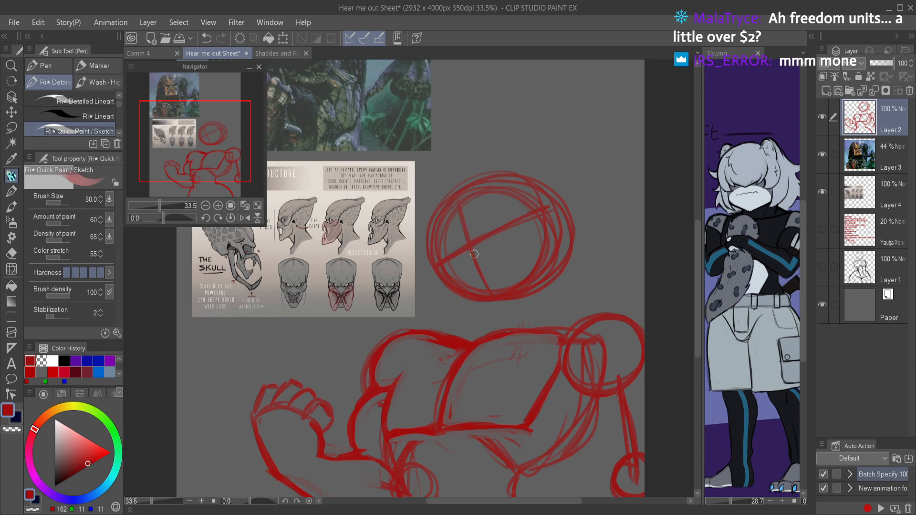
{"action": "mouse_move", "coordinate": [438, 267]}
{"action": "left_mouse_down"}
{"action": "mouse_move", "coordinate": [426, 289]}
{"action": "mouse_move", "coordinate": [405, 286]}
{"action": "mouse_move", "coordinate": [428, 284]}
{"action": "left_mouse_up"}
{"action": "mouse_move", "coordinate": [531, 225]}
{"action": "left_mouse_down"}
{"action": "mouse_move", "coordinate": [545, 235]}
{"action": "mouse_move", "coordinate": [562, 195]}
{"action": "left_mouse_up"}
Step: Sketch both sides of the neck and the sloping trapezius lines joining the head to the shoulders, and save the file
{"action": "mouse_move", "coordinate": [463, 295]}
{"action": "left_mouse_down"}
{"action": "mouse_move", "coordinate": [460, 327]}
{"action": "mouse_move", "coordinate": [424, 353]}
{"action": "left_mouse_up"}
{"action": "left_click_drag", "start_coordinate": [454, 326], "coordinate": [430, 348]}
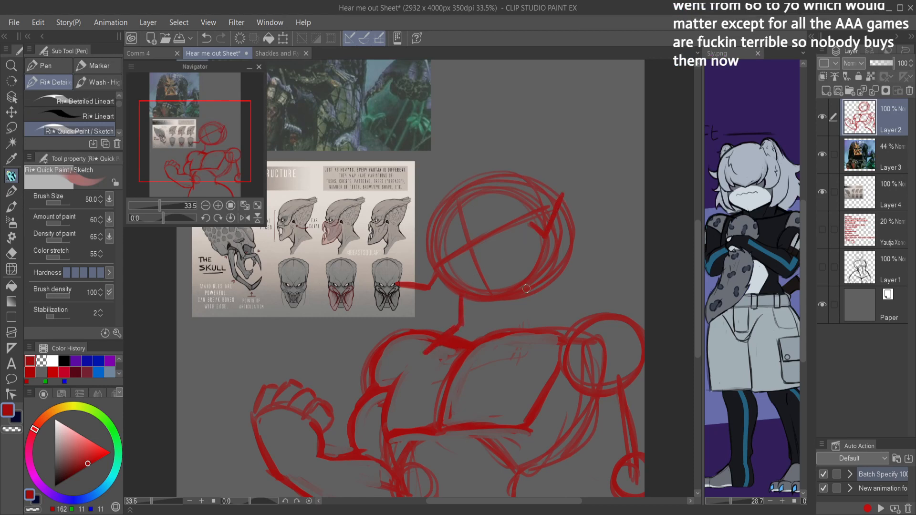
{"action": "mouse_move", "coordinate": [540, 274]}
{"action": "left_mouse_down"}
{"action": "mouse_move", "coordinate": [571, 313]}
{"action": "mouse_move", "coordinate": [543, 329]}
{"action": "left_mouse_up"}
{"action": "left_click_drag", "start_coordinate": [547, 296], "coordinate": [542, 330]}
{"action": "mouse_move", "coordinate": [477, 302]}
{"action": "left_mouse_down"}
{"action": "mouse_move", "coordinate": [461, 336]}
{"action": "mouse_move", "coordinate": [477, 318]}
{"action": "mouse_move", "coordinate": [429, 330]}
{"action": "left_mouse_up"}
{"action": "mouse_move", "coordinate": [556, 255]}
{"action": "left_mouse_down"}
{"action": "mouse_move", "coordinate": [573, 306]}
{"action": "mouse_move", "coordinate": [564, 301]}
{"action": "mouse_move", "coordinate": [602, 321]}
{"action": "left_mouse_up"}
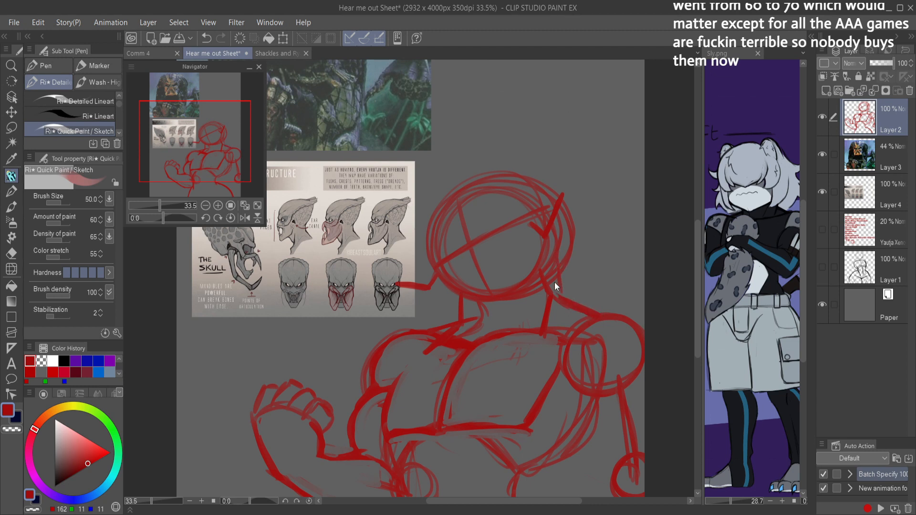
{"action": "key", "text": "ctrl+s"}
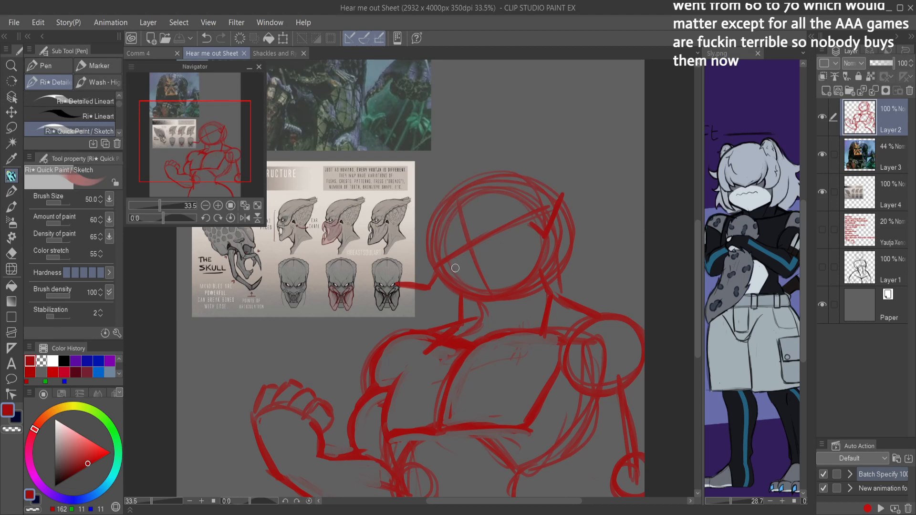
Step: Sketch zigzag teeth on the lower face and rough brow and eye marks above the guideline, undoing misplaced strokes
{"action": "mouse_move", "coordinate": [462, 272]}
{"action": "left_mouse_down"}
{"action": "mouse_move", "coordinate": [465, 281]}
{"action": "mouse_move", "coordinate": [490, 264]}
{"action": "mouse_move", "coordinate": [494, 249]}
{"action": "mouse_move", "coordinate": [472, 277]}
{"action": "mouse_move", "coordinate": [492, 265]}
{"action": "mouse_move", "coordinate": [493, 252]}
{"action": "left_mouse_up"}
{"action": "key", "text": "ctrl+z"}
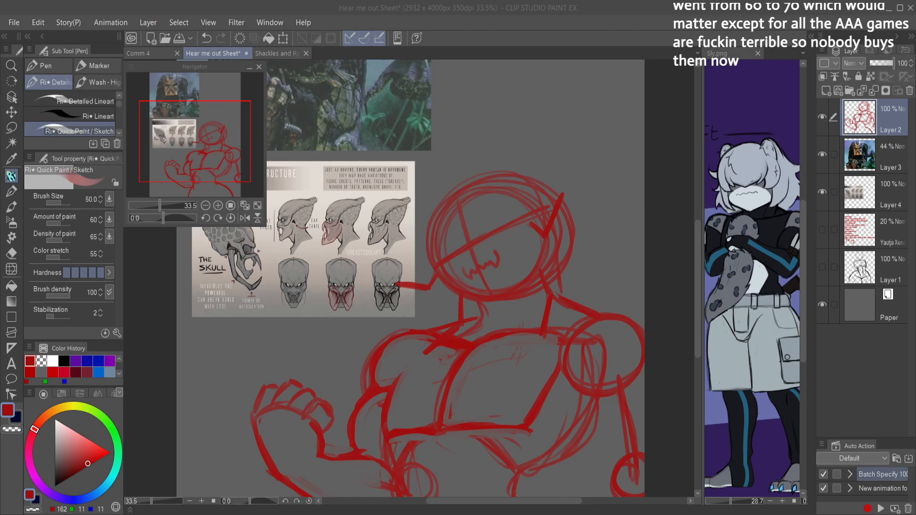
{"action": "left_click", "coordinate": [486, 171]}
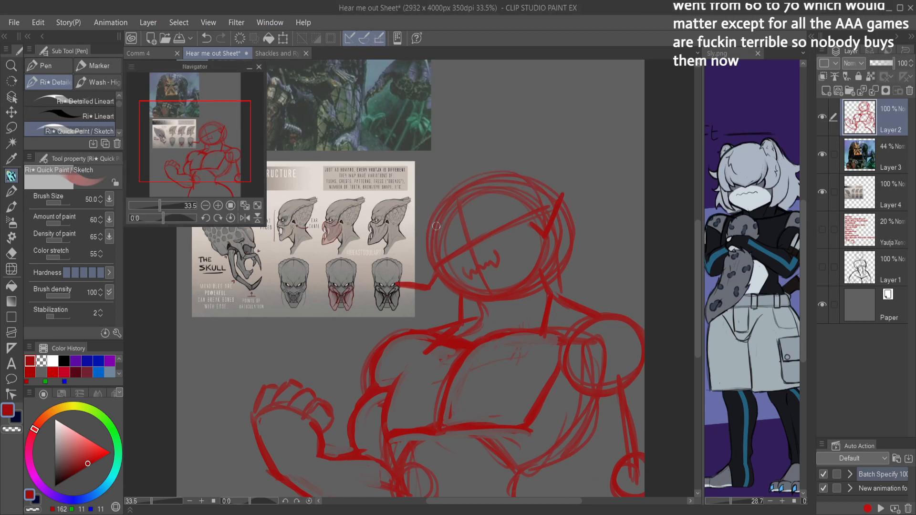
{"action": "mouse_move", "coordinate": [452, 234]}
{"action": "left_mouse_down"}
{"action": "mouse_move", "coordinate": [476, 219]}
{"action": "mouse_move", "coordinate": [469, 227]}
{"action": "mouse_move", "coordinate": [494, 215]}
{"action": "mouse_move", "coordinate": [477, 216]}
{"action": "mouse_move", "coordinate": [493, 207]}
{"action": "left_mouse_up"}
{"action": "key", "text": "ctrl+z"}
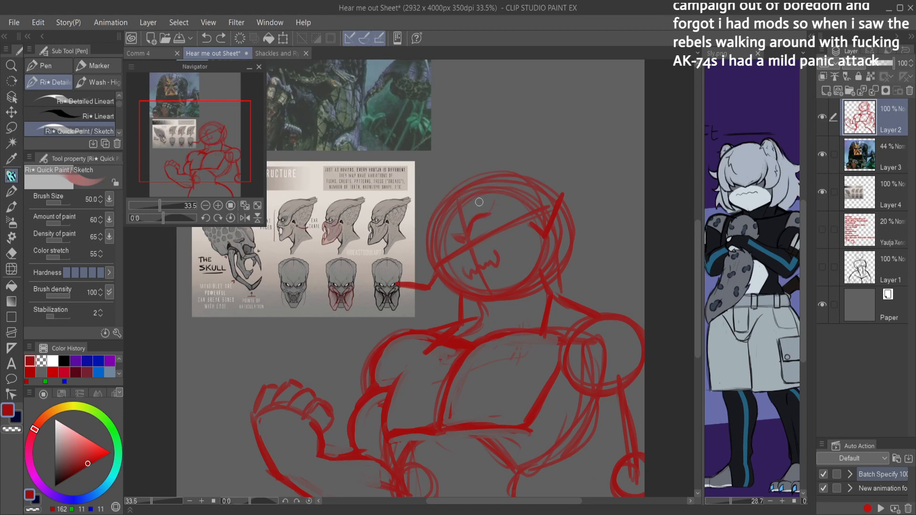
Step: Erase the rough brow mark, and add short angular strokes at the upper and side edges of the head
{"action": "key", "text": "c"}
{"action": "left_click_drag", "start_coordinate": [476, 208], "coordinate": [471, 223]}
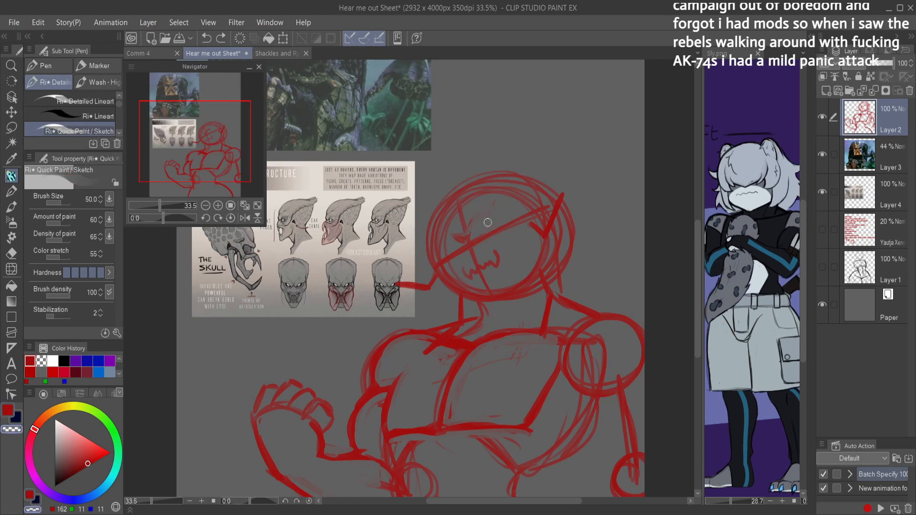
{"action": "key", "text": "c"}
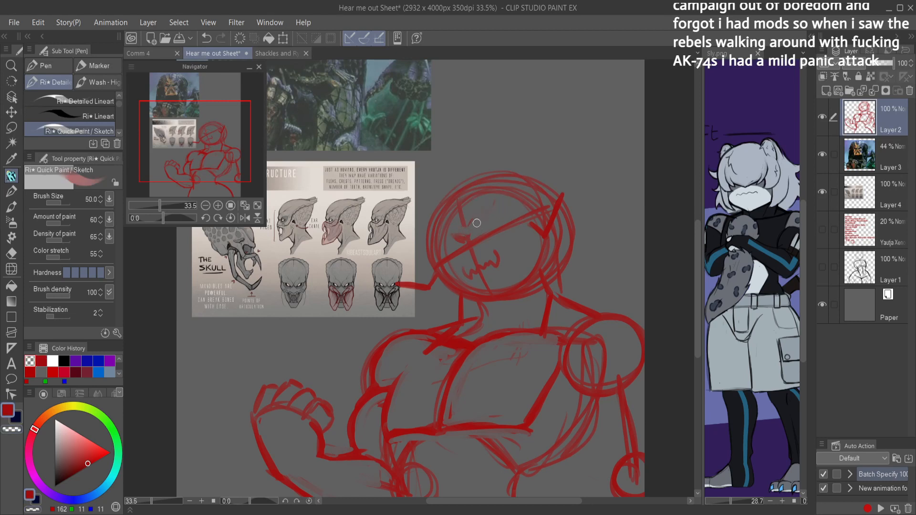
{"action": "left_click_drag", "start_coordinate": [482, 215], "coordinate": [524, 197]}
{"action": "mouse_move", "coordinate": [446, 236]}
{"action": "left_mouse_down"}
{"action": "mouse_move", "coordinate": [427, 263]}
{"action": "mouse_move", "coordinate": [475, 256]}
{"action": "left_mouse_up"}
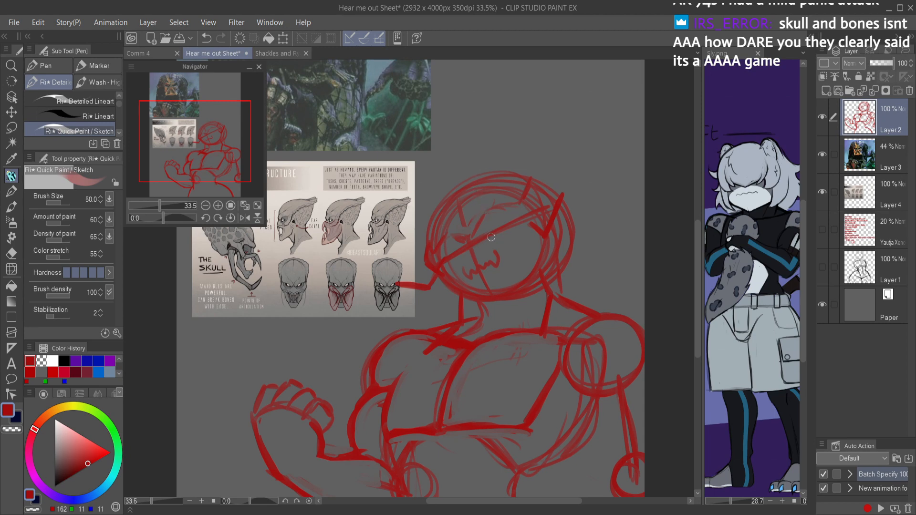
Step: Erase the marks inside the upper head, and redraw the vertical face guideline across the brow line
{"action": "scroll", "coordinate": [493, 238], "scroll_direction": "up", "scroll_amount": 4}
{"action": "key", "text": "e"}
{"action": "mouse_move", "coordinate": [415, 271]}
{"action": "left_mouse_down"}
{"action": "mouse_move", "coordinate": [497, 217]}
{"action": "mouse_move", "coordinate": [499, 203]}
{"action": "mouse_move", "coordinate": [530, 213]}
{"action": "mouse_move", "coordinate": [510, 201]}
{"action": "mouse_move", "coordinate": [414, 209]}
{"action": "mouse_move", "coordinate": [448, 196]}
{"action": "mouse_move", "coordinate": [348, 305]}
{"action": "mouse_move", "coordinate": [433, 247]}
{"action": "mouse_move", "coordinate": [391, 271]}
{"action": "mouse_move", "coordinate": [400, 334]}
{"action": "left_mouse_up"}
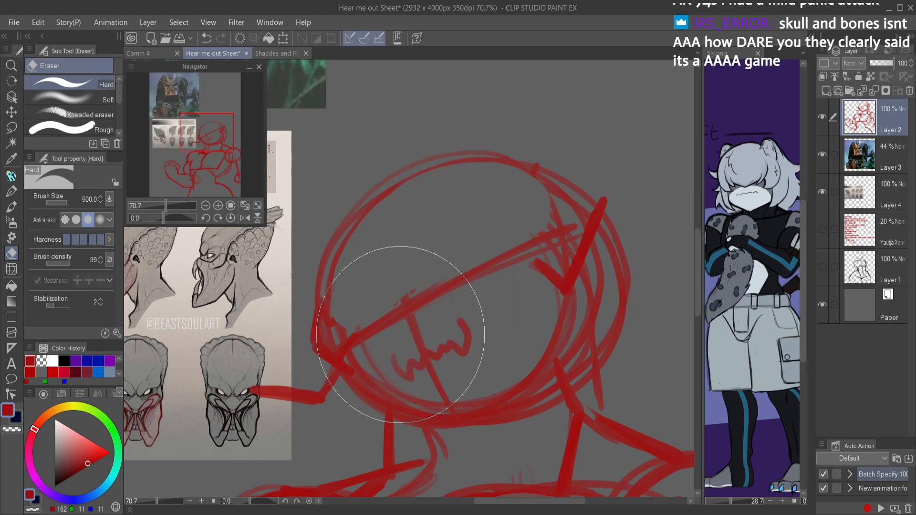
{"action": "key", "text": "p"}
{"action": "left_click_drag", "start_coordinate": [381, 206], "coordinate": [422, 353]}
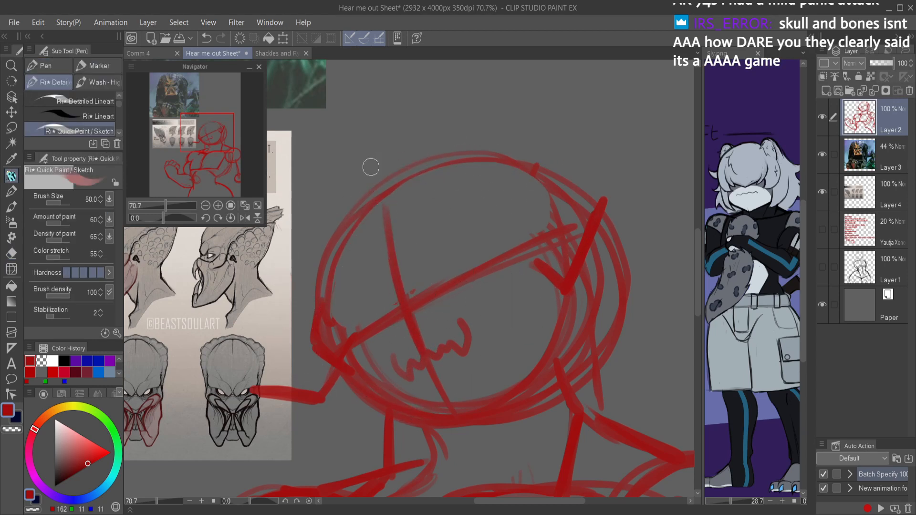
Step: Sketch a taller, rounder cranium contour above the head circle, undoing the first attempt
{"action": "left_click_drag", "start_coordinate": [321, 277], "coordinate": [355, 175]}
{"action": "left_click_drag", "start_coordinate": [330, 234], "coordinate": [422, 127]}
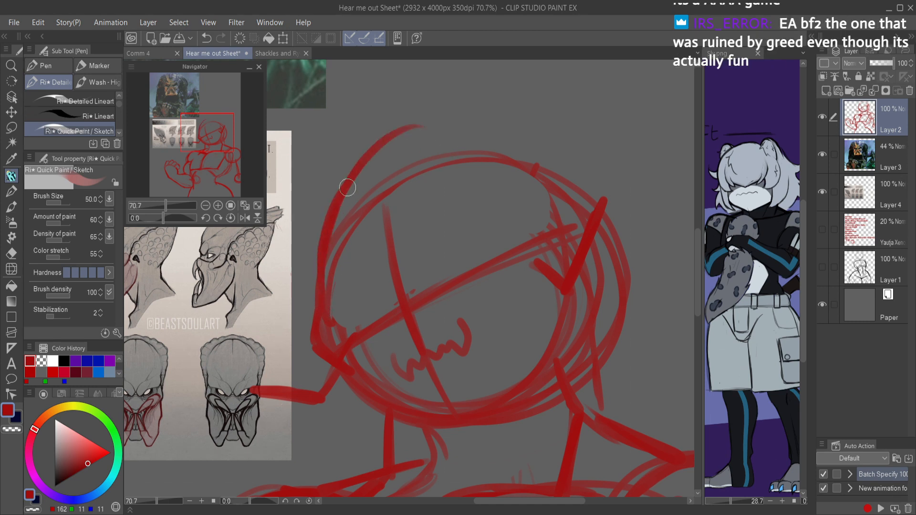
{"action": "key", "text": "ctrl+z"}
{"action": "mouse_move", "coordinate": [314, 280]}
{"action": "left_mouse_down"}
{"action": "mouse_move", "coordinate": [335, 261]}
{"action": "mouse_move", "coordinate": [374, 165]}
{"action": "mouse_move", "coordinate": [470, 127]}
{"action": "mouse_move", "coordinate": [525, 153]}
{"action": "left_mouse_up"}
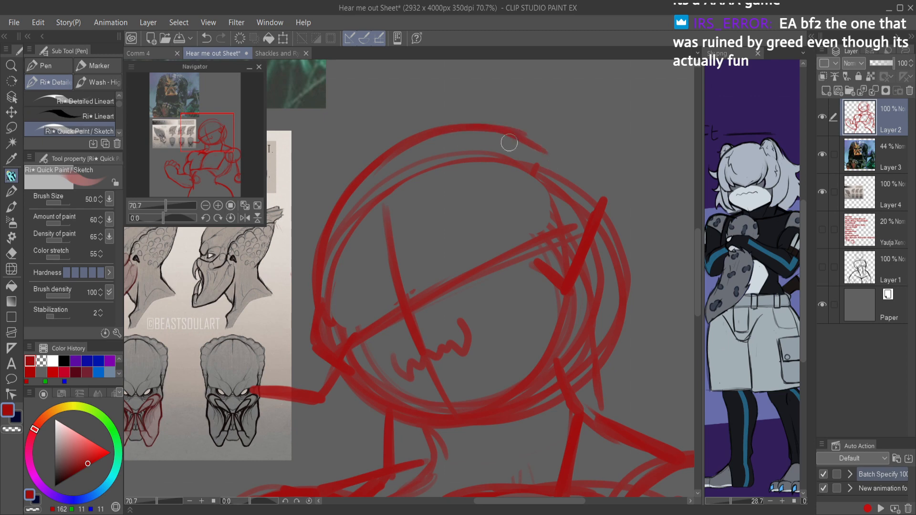
Step: Extend the open mandible over the reference sheet with a pointed tip and lower contour, clean up its stray lines, and save the file
{"action": "scroll", "coordinate": [464, 311], "scroll_direction": "down", "scroll_amount": 2}
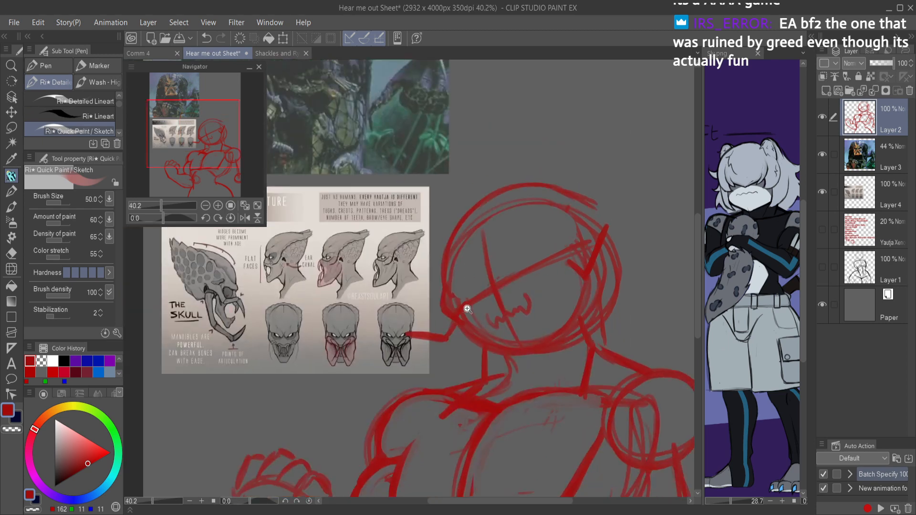
{"action": "scroll", "coordinate": [463, 310], "scroll_direction": "up", "scroll_amount": 2}
{"action": "mouse_move", "coordinate": [465, 343]}
{"action": "left_mouse_down"}
{"action": "mouse_move", "coordinate": [442, 380]}
{"action": "mouse_move", "coordinate": [395, 370]}
{"action": "mouse_move", "coordinate": [405, 353]}
{"action": "mouse_move", "coordinate": [395, 362]}
{"action": "mouse_move", "coordinate": [384, 353]}
{"action": "mouse_move", "coordinate": [392, 366]}
{"action": "mouse_move", "coordinate": [367, 332]}
{"action": "mouse_move", "coordinate": [387, 365]}
{"action": "left_mouse_up"}
{"action": "mouse_move", "coordinate": [365, 329]}
{"action": "left_mouse_down"}
{"action": "mouse_move", "coordinate": [396, 347]}
{"action": "mouse_move", "coordinate": [419, 339]}
{"action": "left_mouse_up"}
{"action": "key", "text": "c"}
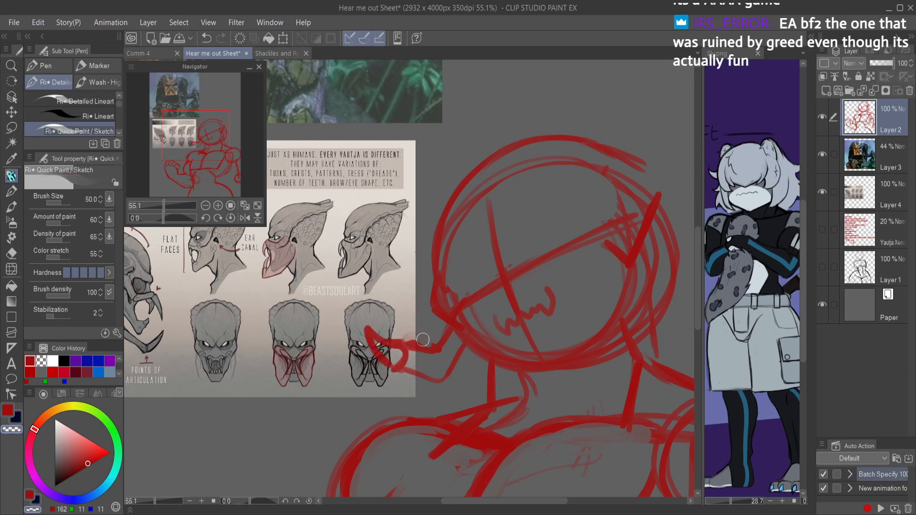
{"action": "key", "text": "c"}
{"action": "mouse_move", "coordinate": [400, 369]}
{"action": "left_mouse_down"}
{"action": "mouse_move", "coordinate": [396, 379]}
{"action": "mouse_move", "coordinate": [441, 391]}
{"action": "mouse_move", "coordinate": [464, 349]}
{"action": "mouse_move", "coordinate": [445, 374]}
{"action": "mouse_move", "coordinate": [422, 379]}
{"action": "mouse_move", "coordinate": [405, 367]}
{"action": "mouse_move", "coordinate": [407, 353]}
{"action": "mouse_move", "coordinate": [439, 361]}
{"action": "mouse_move", "coordinate": [458, 334]}
{"action": "mouse_move", "coordinate": [449, 374]}
{"action": "mouse_move", "coordinate": [489, 344]}
{"action": "left_mouse_up"}
{"action": "key", "text": "c"}
{"action": "key", "text": "c"}
{"action": "left_click_drag", "start_coordinate": [453, 377], "coordinate": [479, 357]}
{"action": "scroll", "coordinate": [549, 329], "scroll_direction": "down", "scroll_amount": 7}
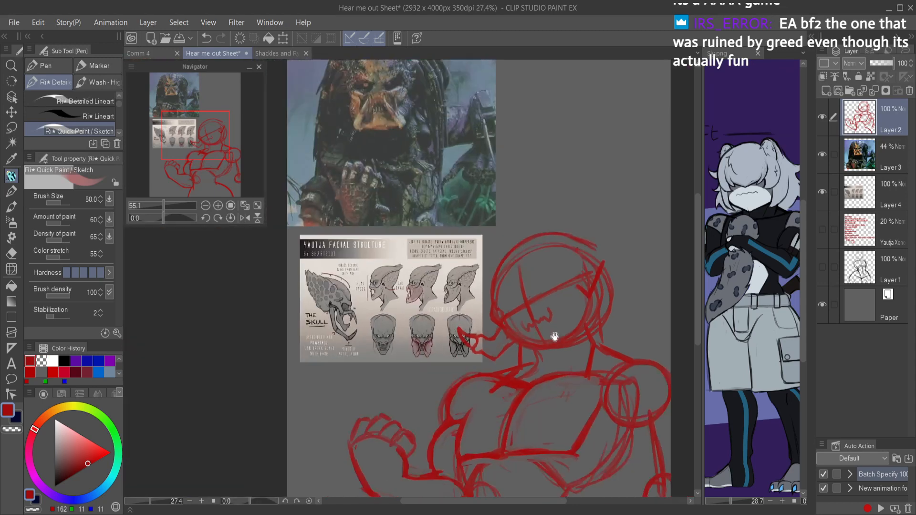
{"action": "left_click_drag", "start_coordinate": [550, 332], "coordinate": [522, 290]}
{"action": "scroll", "coordinate": [511, 286], "scroll_direction": "up", "scroll_amount": 5}
{"action": "key", "text": "ctrl+s"}
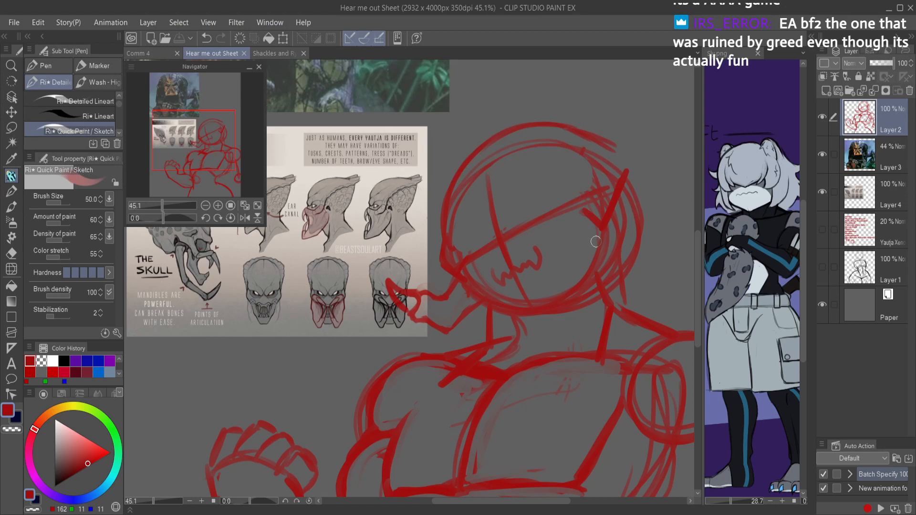
Step: Try to sketch the angular cheek edge and a second open mandible curving out over the far shoulder
{"action": "mouse_move", "coordinate": [576, 243]}
{"action": "left_mouse_down"}
{"action": "mouse_move", "coordinate": [607, 252]}
{"action": "mouse_move", "coordinate": [592, 254]}
{"action": "mouse_move", "coordinate": [621, 224]}
{"action": "mouse_move", "coordinate": [617, 240]}
{"action": "mouse_move", "coordinate": [626, 216]}
{"action": "mouse_move", "coordinate": [606, 259]}
{"action": "mouse_move", "coordinate": [584, 245]}
{"action": "mouse_move", "coordinate": [605, 258]}
{"action": "mouse_move", "coordinate": [630, 205]}
{"action": "mouse_move", "coordinate": [610, 200]}
{"action": "mouse_move", "coordinate": [597, 223]}
{"action": "mouse_move", "coordinate": [611, 208]}
{"action": "mouse_move", "coordinate": [600, 230]}
{"action": "mouse_move", "coordinate": [610, 224]}
{"action": "mouse_move", "coordinate": [606, 252]}
{"action": "mouse_move", "coordinate": [578, 239]}
{"action": "mouse_move", "coordinate": [606, 238]}
{"action": "mouse_move", "coordinate": [603, 215]}
{"action": "left_mouse_up"}
{"action": "key", "text": "c"}
{"action": "key", "text": "c"}
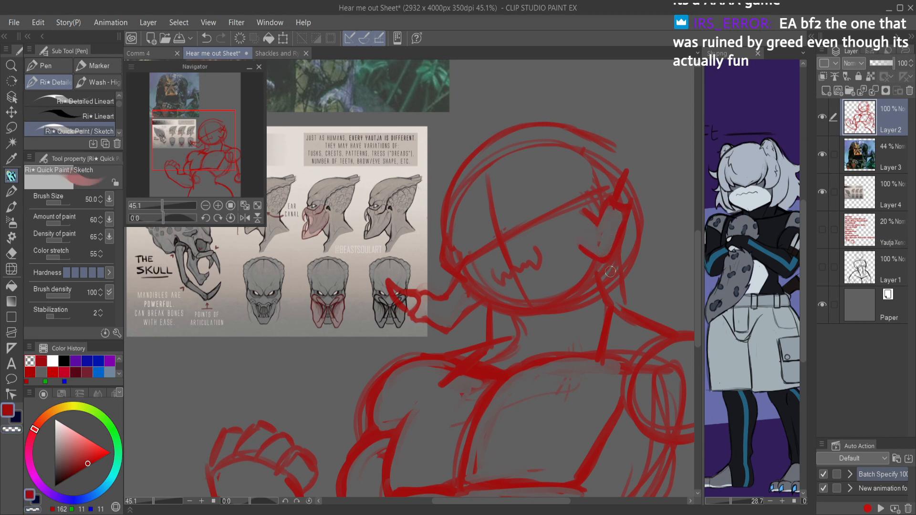
{"action": "mouse_move", "coordinate": [614, 288]}
{"action": "left_mouse_down"}
{"action": "mouse_move", "coordinate": [641, 336]}
{"action": "mouse_move", "coordinate": [616, 295]}
{"action": "mouse_move", "coordinate": [663, 316]}
{"action": "mouse_move", "coordinate": [650, 308]}
{"action": "mouse_move", "coordinate": [663, 318]}
{"action": "mouse_move", "coordinate": [648, 334]}
{"action": "mouse_move", "coordinate": [669, 315]}
{"action": "mouse_move", "coordinate": [657, 315]}
{"action": "mouse_move", "coordinate": [680, 302]}
{"action": "mouse_move", "coordinate": [660, 333]}
{"action": "left_mouse_up"}
{"action": "mouse_move", "coordinate": [682, 305]}
{"action": "left_mouse_down"}
{"action": "mouse_move", "coordinate": [659, 309]}
{"action": "mouse_move", "coordinate": [682, 308]}
{"action": "mouse_move", "coordinate": [651, 332]}
{"action": "mouse_move", "coordinate": [662, 322]}
{"action": "mouse_move", "coordinate": [654, 312]}
{"action": "mouse_move", "coordinate": [643, 335]}
{"action": "mouse_move", "coordinate": [658, 307]}
{"action": "mouse_move", "coordinate": [620, 293]}
{"action": "mouse_move", "coordinate": [631, 312]}
{"action": "mouse_move", "coordinate": [596, 319]}
{"action": "mouse_move", "coordinate": [622, 336]}
{"action": "left_mouse_up"}
{"action": "left_click_drag", "start_coordinate": [603, 323], "coordinate": [629, 339]}
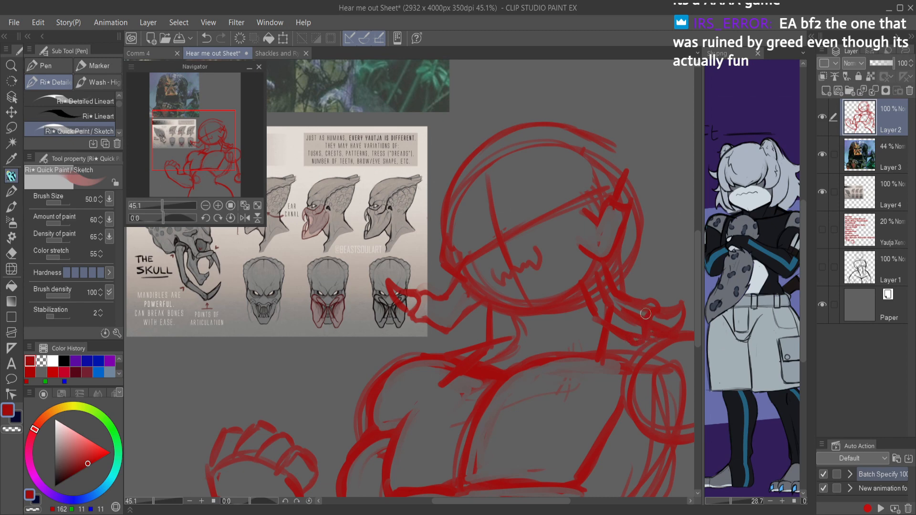
Step: Step back through the recent strokes to remove the new mandible and bring back the earlier head and brow marks
{"action": "scroll", "coordinate": [639, 250], "scroll_direction": "down", "scroll_amount": 3}
{"action": "key", "text": "ctrl+z"}
{"action": "key", "text": "ctrl+z"}
{"action": "key", "text": "ctrl+z"}
{"action": "key", "text": "ctrl+z"}
{"action": "key", "text": "ctrl+z"}
{"action": "key", "text": "ctrl+z"}
{"action": "key", "text": "ctrl+z"}
{"action": "key", "text": "ctrl+z"}
{"action": "key", "text": "ctrl+z"}
{"action": "key", "text": "ctrl+z"}
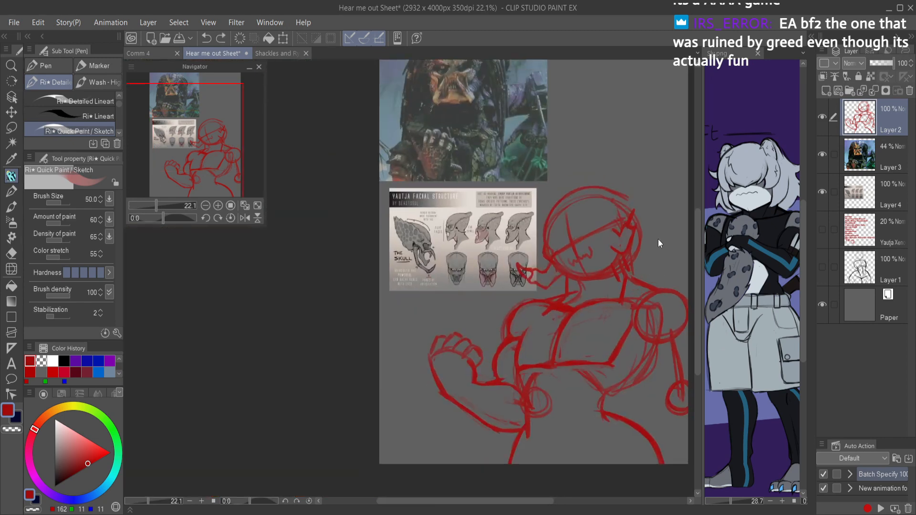
{"action": "key", "text": "ctrl+z"}
{"action": "key", "text": "ctrl+z"}
{"action": "key", "text": "ctrl+z"}
{"action": "key", "text": "ctrl+z"}
{"action": "key", "text": "ctrl+z"}
{"action": "key", "text": "ctrl+z"}
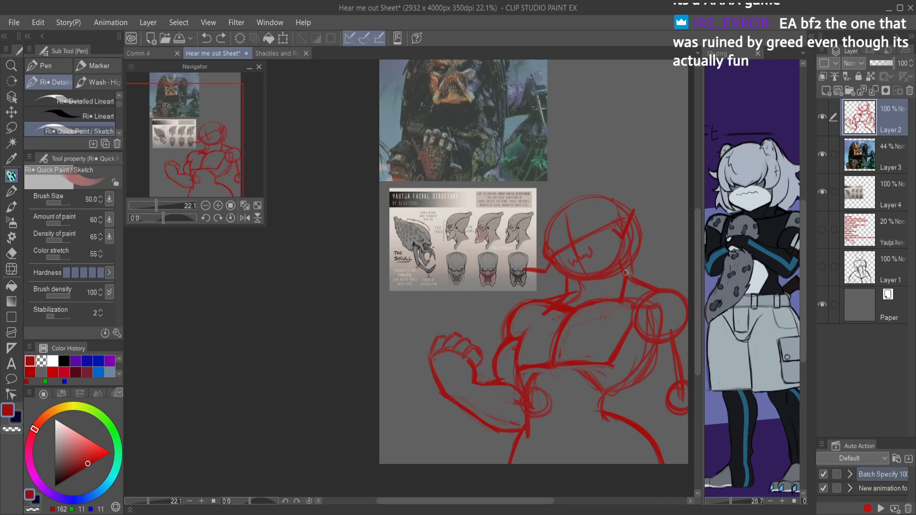
{"action": "key", "text": "ctrl+y"}
{"action": "key", "text": "ctrl+y"}
{"action": "key", "text": "ctrl+y"}
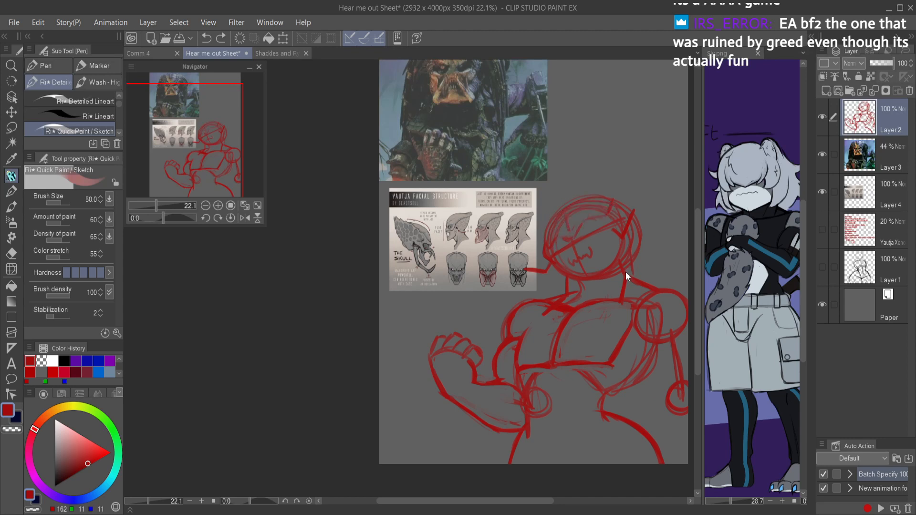
Step: Try two slanted brow strokes rising from the center of the face, undoing each one
{"action": "scroll", "coordinate": [613, 218], "scroll_direction": "up", "scroll_amount": 5}
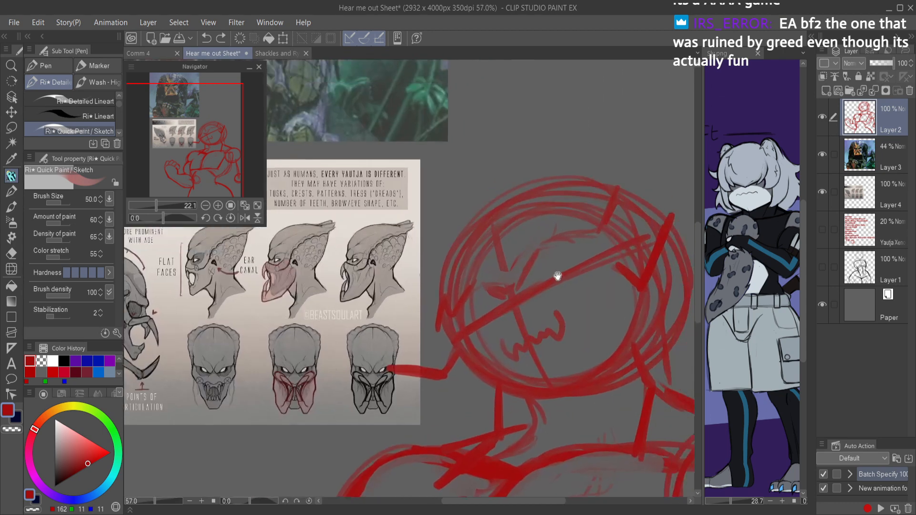
{"action": "mouse_move", "coordinate": [374, 302]}
{"action": "left_mouse_down"}
{"action": "mouse_move", "coordinate": [405, 310]}
{"action": "mouse_move", "coordinate": [430, 260]}
{"action": "left_mouse_up"}
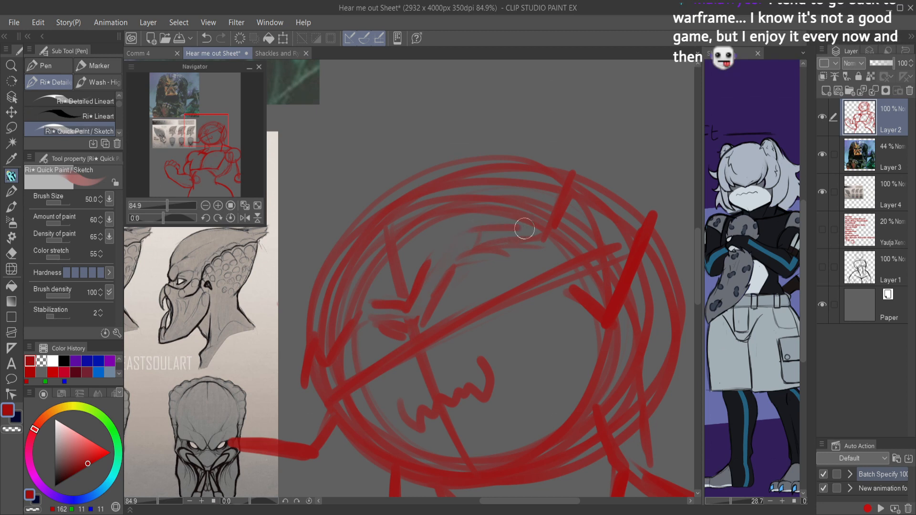
{"action": "mouse_move", "coordinate": [413, 340]}
{"action": "left_mouse_down"}
{"action": "mouse_move", "coordinate": [474, 275]}
{"action": "mouse_move", "coordinate": [449, 289]}
{"action": "mouse_move", "coordinate": [549, 249]}
{"action": "left_mouse_up"}
{"action": "key", "text": "ctrl+z"}
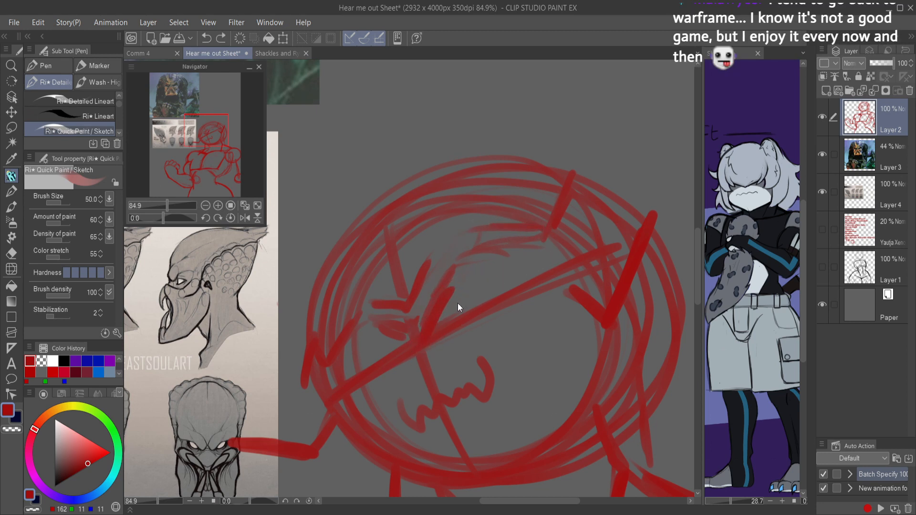
{"action": "left_click_drag", "start_coordinate": [432, 314], "coordinate": [509, 252]}
{"action": "key", "text": "ctrl+z"}
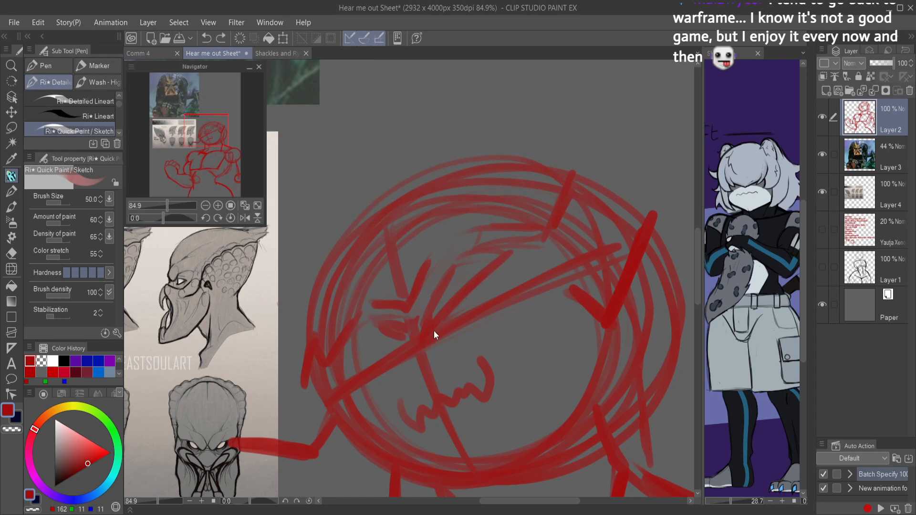
Step: Sketch a tall cranium dome above the head circle and heavy brow ridges on both sides of the face
{"action": "mouse_move", "coordinate": [424, 337]}
{"action": "left_mouse_down"}
{"action": "mouse_move", "coordinate": [457, 286]}
{"action": "mouse_move", "coordinate": [447, 301]}
{"action": "mouse_move", "coordinate": [473, 280]}
{"action": "mouse_move", "coordinate": [538, 263]}
{"action": "mouse_move", "coordinate": [525, 265]}
{"action": "mouse_move", "coordinate": [572, 273]}
{"action": "mouse_move", "coordinate": [625, 216]}
{"action": "mouse_move", "coordinate": [627, 195]}
{"action": "mouse_move", "coordinate": [591, 132]}
{"action": "mouse_move", "coordinate": [562, 118]}
{"action": "left_mouse_up"}
{"action": "mouse_move", "coordinate": [507, 112]}
{"action": "left_mouse_down"}
{"action": "mouse_move", "coordinate": [546, 125]}
{"action": "mouse_move", "coordinate": [558, 143]}
{"action": "mouse_move", "coordinate": [567, 174]}
{"action": "mouse_move", "coordinate": [560, 203]}
{"action": "left_mouse_up"}
{"action": "mouse_move", "coordinate": [558, 125]}
{"action": "left_mouse_down"}
{"action": "mouse_move", "coordinate": [538, 117]}
{"action": "mouse_move", "coordinate": [441, 118]}
{"action": "mouse_move", "coordinate": [331, 230]}
{"action": "mouse_move", "coordinate": [328, 285]}
{"action": "left_mouse_up"}
{"action": "left_click_drag", "start_coordinate": [329, 235], "coordinate": [310, 320]}
{"action": "mouse_move", "coordinate": [309, 273]}
{"action": "left_mouse_down"}
{"action": "mouse_move", "coordinate": [334, 352]}
{"action": "mouse_move", "coordinate": [368, 318]}
{"action": "left_mouse_up"}
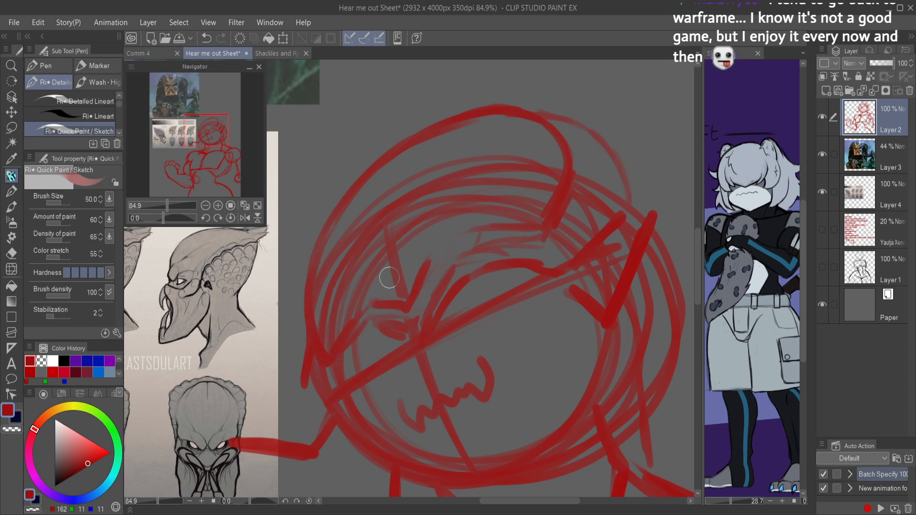
{"action": "mouse_move", "coordinate": [418, 338]}
{"action": "left_mouse_down"}
{"action": "mouse_move", "coordinate": [389, 331]}
{"action": "mouse_move", "coordinate": [365, 341]}
{"action": "mouse_move", "coordinate": [377, 339]}
{"action": "mouse_move", "coordinate": [337, 394]}
{"action": "left_mouse_up"}
{"action": "left_click_drag", "start_coordinate": [366, 348], "coordinate": [392, 339]}
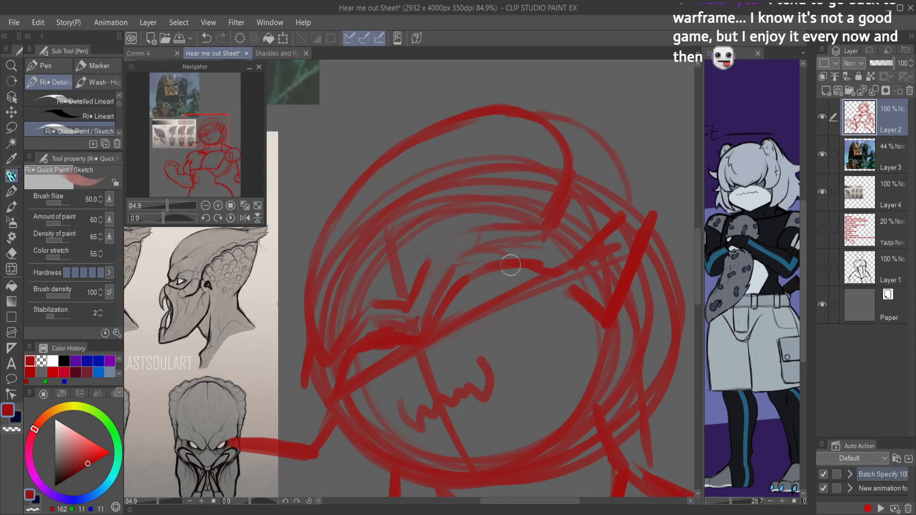
Step: Sketch a narrow slanted eye with a pupil and lower lid under the brow ridge, replacing the first outline
{"action": "mouse_move", "coordinate": [453, 326]}
{"action": "left_mouse_down"}
{"action": "mouse_move", "coordinate": [465, 295]}
{"action": "mouse_move", "coordinate": [454, 320]}
{"action": "mouse_move", "coordinate": [476, 326]}
{"action": "mouse_move", "coordinate": [454, 330]}
{"action": "mouse_move", "coordinate": [491, 322]}
{"action": "mouse_move", "coordinate": [520, 282]}
{"action": "mouse_move", "coordinate": [475, 294]}
{"action": "left_mouse_up"}
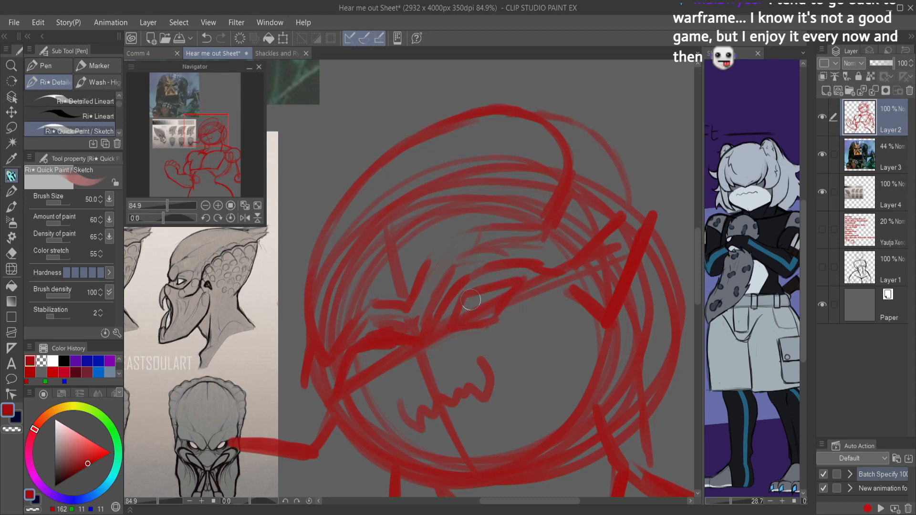
{"action": "key", "text": "ctrl+z"}
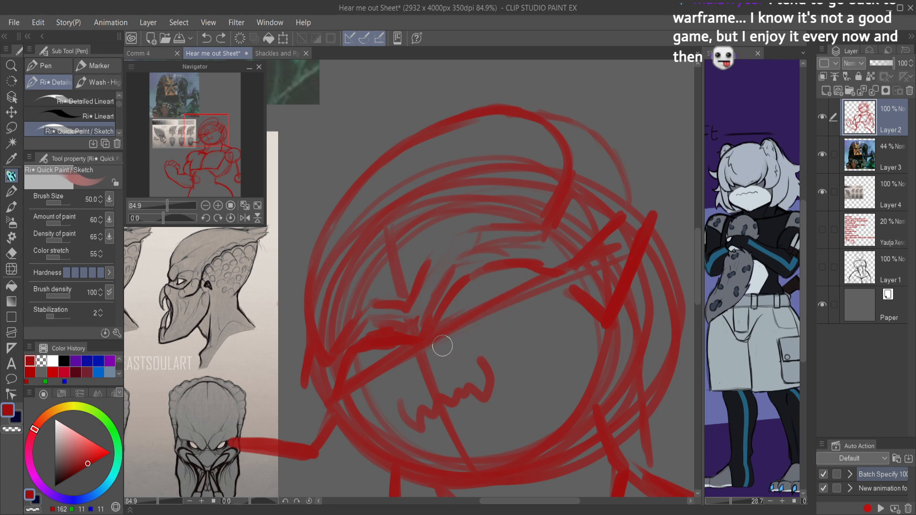
{"action": "mouse_move", "coordinate": [445, 343]}
{"action": "left_mouse_down"}
{"action": "mouse_move", "coordinate": [521, 317]}
{"action": "mouse_move", "coordinate": [547, 285]}
{"action": "left_mouse_up"}
{"action": "mouse_move", "coordinate": [471, 321]}
{"action": "left_mouse_down"}
{"action": "mouse_move", "coordinate": [453, 330]}
{"action": "mouse_move", "coordinate": [503, 289]}
{"action": "mouse_move", "coordinate": [454, 316]}
{"action": "mouse_move", "coordinate": [455, 333]}
{"action": "mouse_move", "coordinate": [495, 323]}
{"action": "mouse_move", "coordinate": [523, 282]}
{"action": "mouse_move", "coordinate": [475, 292]}
{"action": "mouse_move", "coordinate": [493, 286]}
{"action": "mouse_move", "coordinate": [452, 325]}
{"action": "mouse_move", "coordinate": [484, 286]}
{"action": "mouse_move", "coordinate": [522, 288]}
{"action": "mouse_move", "coordinate": [488, 266]}
{"action": "mouse_move", "coordinate": [444, 329]}
{"action": "mouse_move", "coordinate": [474, 288]}
{"action": "mouse_move", "coordinate": [515, 278]}
{"action": "mouse_move", "coordinate": [520, 297]}
{"action": "mouse_move", "coordinate": [502, 326]}
{"action": "mouse_move", "coordinate": [443, 335]}
{"action": "left_mouse_up"}
{"action": "key", "text": "c"}
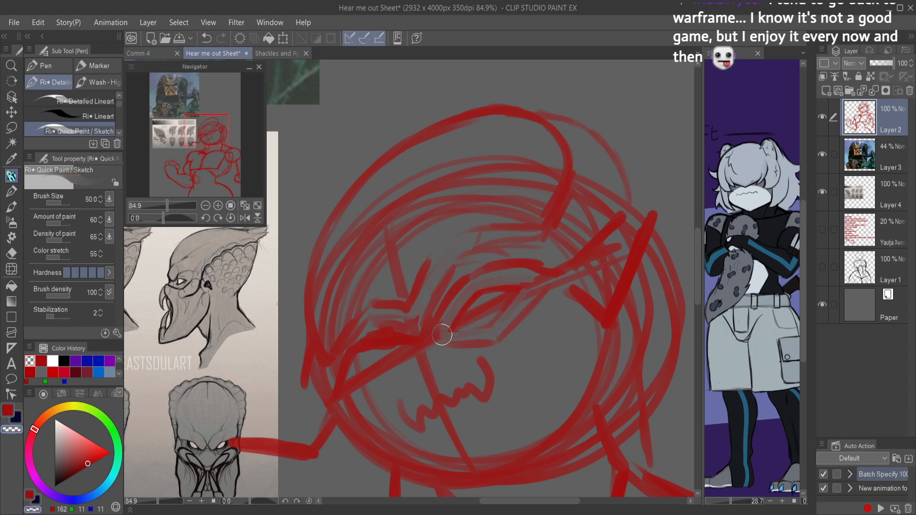
{"action": "key", "text": "c"}
{"action": "mouse_move", "coordinate": [492, 297]}
{"action": "left_mouse_down"}
{"action": "mouse_move", "coordinate": [496, 311]}
{"action": "mouse_move", "coordinate": [510, 303]}
{"action": "left_mouse_up"}
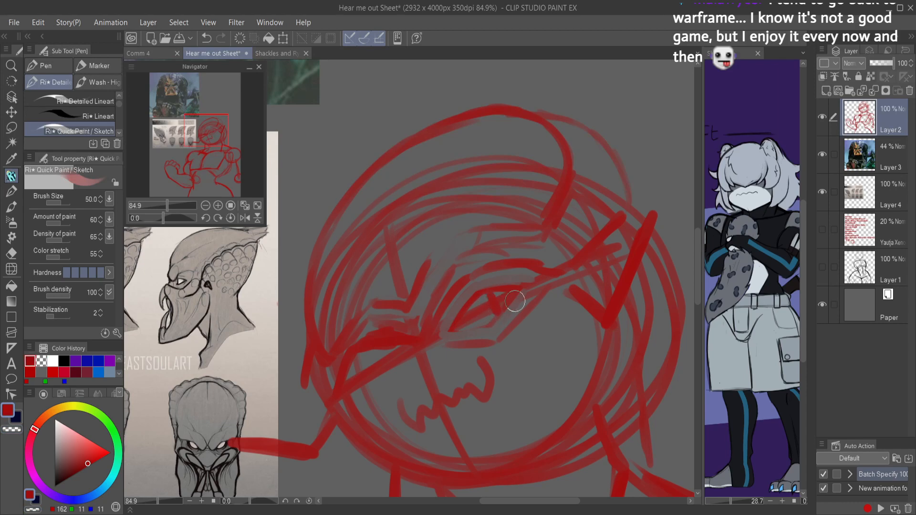
Step: Clear the entire red figure sketch from Layer 2
{"action": "scroll", "coordinate": [556, 327], "scroll_direction": "down", "scroll_amount": 5}
{"action": "scroll", "coordinate": [571, 331], "scroll_direction": "down", "scroll_amount": 3}
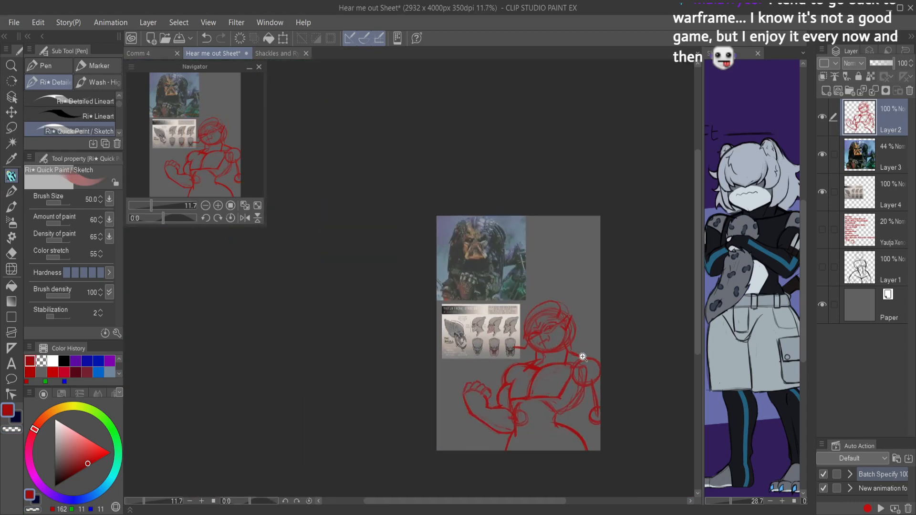
{"action": "scroll", "coordinate": [583, 357], "scroll_direction": "up", "scroll_amount": 4}
{"action": "key", "text": "Delete"}
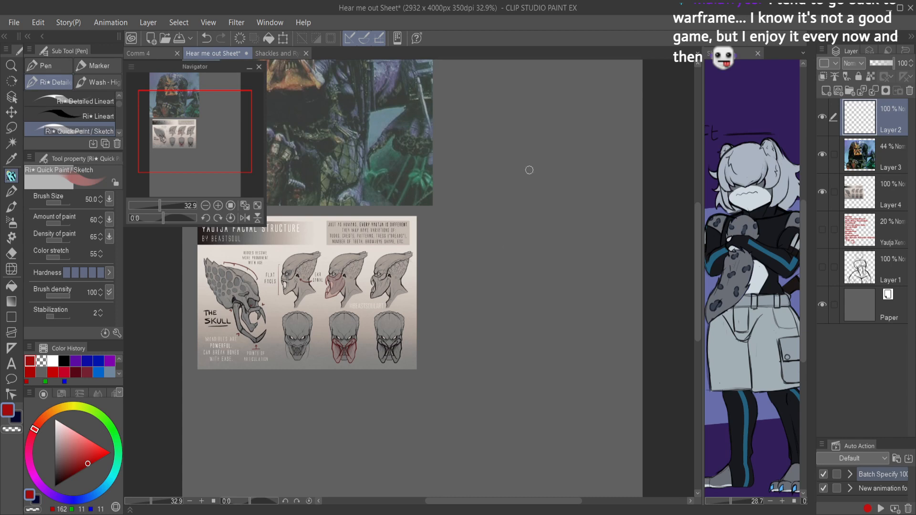
Step: Restart the figure with a rough head circle beside the Yautja sheet, a short neck line, and a wide shoulder line
{"action": "mouse_move", "coordinate": [524, 199]}
{"action": "left_mouse_down"}
{"action": "mouse_move", "coordinate": [486, 272]}
{"action": "mouse_move", "coordinate": [529, 214]}
{"action": "mouse_move", "coordinate": [472, 191]}
{"action": "mouse_move", "coordinate": [481, 271]}
{"action": "mouse_move", "coordinate": [443, 229]}
{"action": "mouse_move", "coordinate": [524, 224]}
{"action": "mouse_move", "coordinate": [457, 200]}
{"action": "mouse_move", "coordinate": [442, 245]}
{"action": "left_mouse_up"}
{"action": "key", "text": "ctrl+z"}
{"action": "scroll", "coordinate": [517, 229], "scroll_direction": "down", "scroll_amount": 3}
{"action": "scroll", "coordinate": [500, 234], "scroll_direction": "up", "scroll_amount": 2}
{"action": "scroll", "coordinate": [501, 245], "scroll_direction": "down", "scroll_amount": 1}
{"action": "mouse_move", "coordinate": [538, 247]}
{"action": "left_mouse_down"}
{"action": "mouse_move", "coordinate": [556, 272]}
{"action": "mouse_move", "coordinate": [511, 312]}
{"action": "mouse_move", "coordinate": [491, 260]}
{"action": "mouse_move", "coordinate": [534, 246]}
{"action": "mouse_move", "coordinate": [550, 264]}
{"action": "left_mouse_up"}
{"action": "mouse_move", "coordinate": [531, 310]}
{"action": "left_mouse_down"}
{"action": "mouse_move", "coordinate": [525, 339]}
{"action": "mouse_move", "coordinate": [563, 339]}
{"action": "mouse_move", "coordinate": [465, 343]}
{"action": "left_mouse_up"}
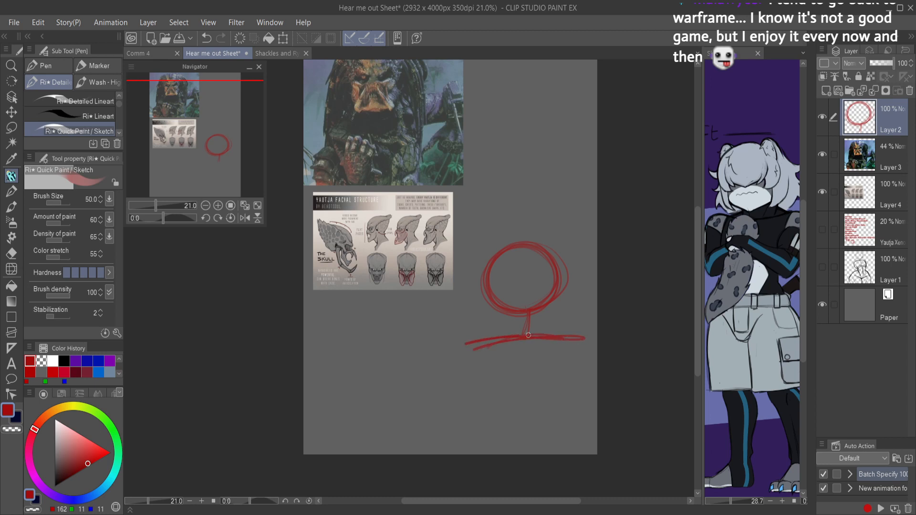
Step: Sketch the ribcage below the shoulder line with curved sides, an arched lower edge, and a slanted centerline, and save the file
{"action": "mouse_move", "coordinate": [450, 413]}
{"action": "left_mouse_down"}
{"action": "mouse_move", "coordinate": [464, 348]}
{"action": "mouse_move", "coordinate": [452, 426]}
{"action": "mouse_move", "coordinate": [467, 346]}
{"action": "left_mouse_up"}
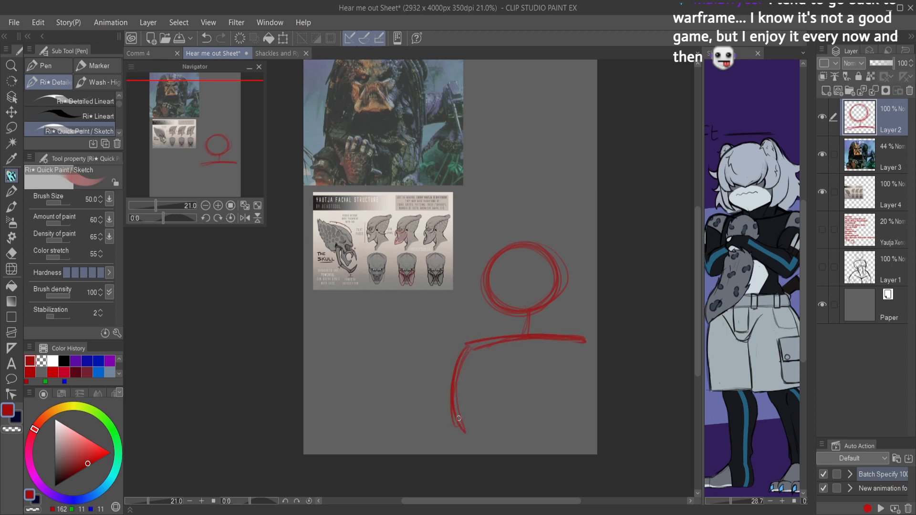
{"action": "mouse_move", "coordinate": [558, 413]}
{"action": "left_mouse_down"}
{"action": "mouse_move", "coordinate": [509, 394]}
{"action": "mouse_move", "coordinate": [475, 409]}
{"action": "mouse_move", "coordinate": [467, 423]}
{"action": "mouse_move", "coordinate": [509, 391]}
{"action": "mouse_move", "coordinate": [549, 427]}
{"action": "mouse_move", "coordinate": [582, 384]}
{"action": "mouse_move", "coordinate": [584, 348]}
{"action": "mouse_move", "coordinate": [555, 409]}
{"action": "left_mouse_up"}
{"action": "left_click_drag", "start_coordinate": [520, 341], "coordinate": [500, 383]}
{"action": "mouse_move", "coordinate": [506, 358]}
{"action": "left_mouse_down"}
{"action": "mouse_move", "coordinate": [501, 388]}
{"action": "mouse_move", "coordinate": [523, 341]}
{"action": "mouse_move", "coordinate": [494, 366]}
{"action": "mouse_move", "coordinate": [453, 378]}
{"action": "mouse_move", "coordinate": [508, 338]}
{"action": "mouse_move", "coordinate": [466, 352]}
{"action": "mouse_move", "coordinate": [552, 333]}
{"action": "mouse_move", "coordinate": [537, 337]}
{"action": "mouse_move", "coordinate": [584, 362]}
{"action": "mouse_move", "coordinate": [574, 346]}
{"action": "mouse_move", "coordinate": [568, 406]}
{"action": "left_mouse_up"}
{"action": "mouse_move", "coordinate": [578, 355]}
{"action": "left_mouse_down"}
{"action": "mouse_move", "coordinate": [555, 426]}
{"action": "mouse_move", "coordinate": [575, 365]}
{"action": "mouse_move", "coordinate": [557, 417]}
{"action": "left_mouse_up"}
{"action": "mouse_move", "coordinate": [565, 334]}
{"action": "left_mouse_down"}
{"action": "mouse_move", "coordinate": [512, 334]}
{"action": "mouse_move", "coordinate": [559, 341]}
{"action": "mouse_move", "coordinate": [483, 342]}
{"action": "mouse_move", "coordinate": [510, 334]}
{"action": "mouse_move", "coordinate": [453, 395]}
{"action": "left_mouse_up"}
{"action": "mouse_move", "coordinate": [468, 352]}
{"action": "left_mouse_down"}
{"action": "mouse_move", "coordinate": [462, 428]}
{"action": "mouse_move", "coordinate": [455, 376]}
{"action": "mouse_move", "coordinate": [491, 342]}
{"action": "mouse_move", "coordinate": [467, 429]}
{"action": "mouse_move", "coordinate": [500, 396]}
{"action": "left_mouse_up"}
{"action": "mouse_move", "coordinate": [481, 417]}
{"action": "left_mouse_down"}
{"action": "mouse_move", "coordinate": [497, 397]}
{"action": "mouse_move", "coordinate": [484, 398]}
{"action": "mouse_move", "coordinate": [510, 396]}
{"action": "left_mouse_up"}
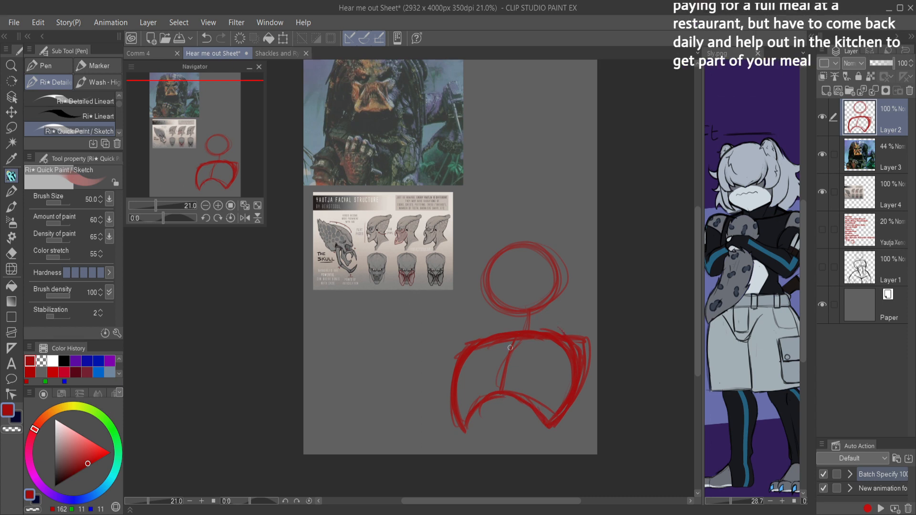
{"action": "key", "text": "ctrl+s"}
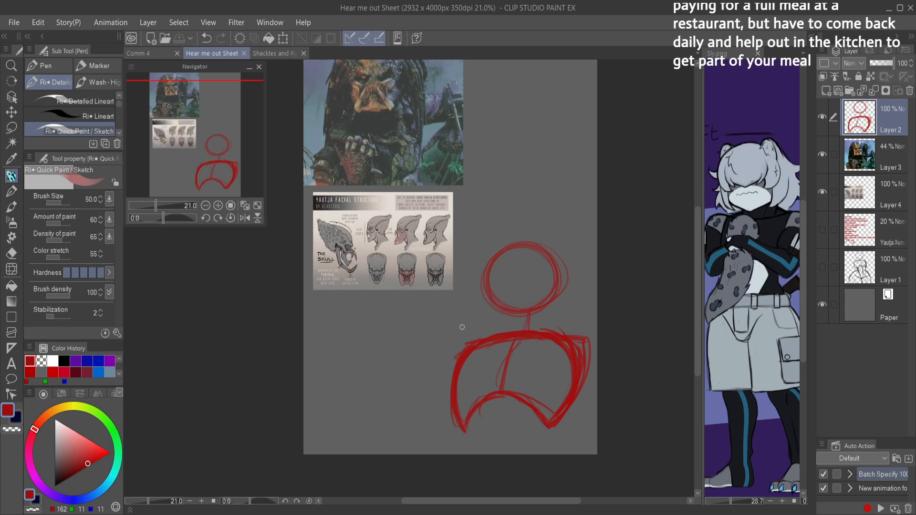
Step: Sketch rounded shoulder contours at both upper corners of the ribcage
{"action": "mouse_move", "coordinate": [456, 330]}
{"action": "left_mouse_down"}
{"action": "mouse_move", "coordinate": [442, 354]}
{"action": "mouse_move", "coordinate": [480, 335]}
{"action": "mouse_move", "coordinate": [440, 366]}
{"action": "mouse_move", "coordinate": [481, 333]}
{"action": "mouse_move", "coordinate": [442, 372]}
{"action": "mouse_move", "coordinate": [441, 339]}
{"action": "mouse_move", "coordinate": [451, 331]}
{"action": "mouse_move", "coordinate": [444, 379]}
{"action": "mouse_move", "coordinate": [476, 336]}
{"action": "mouse_move", "coordinate": [445, 378]}
{"action": "left_mouse_up"}
{"action": "mouse_move", "coordinate": [446, 378]}
{"action": "left_mouse_down"}
{"action": "mouse_move", "coordinate": [468, 325]}
{"action": "mouse_move", "coordinate": [482, 326]}
{"action": "left_mouse_up"}
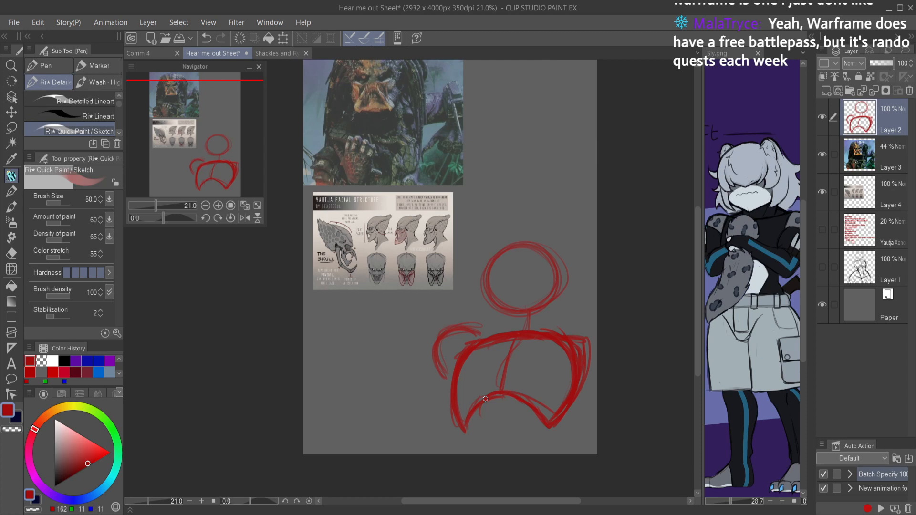
{"action": "mouse_move", "coordinate": [565, 323]}
{"action": "left_mouse_down"}
{"action": "mouse_move", "coordinate": [607, 355]}
{"action": "mouse_move", "coordinate": [570, 366]}
{"action": "mouse_move", "coordinate": [575, 330]}
{"action": "mouse_move", "coordinate": [601, 334]}
{"action": "mouse_move", "coordinate": [581, 375]}
{"action": "mouse_move", "coordinate": [564, 366]}
{"action": "mouse_move", "coordinate": [565, 334]}
{"action": "mouse_move", "coordinate": [580, 327]}
{"action": "mouse_move", "coordinate": [595, 334]}
{"action": "mouse_move", "coordinate": [600, 359]}
{"action": "left_mouse_up"}
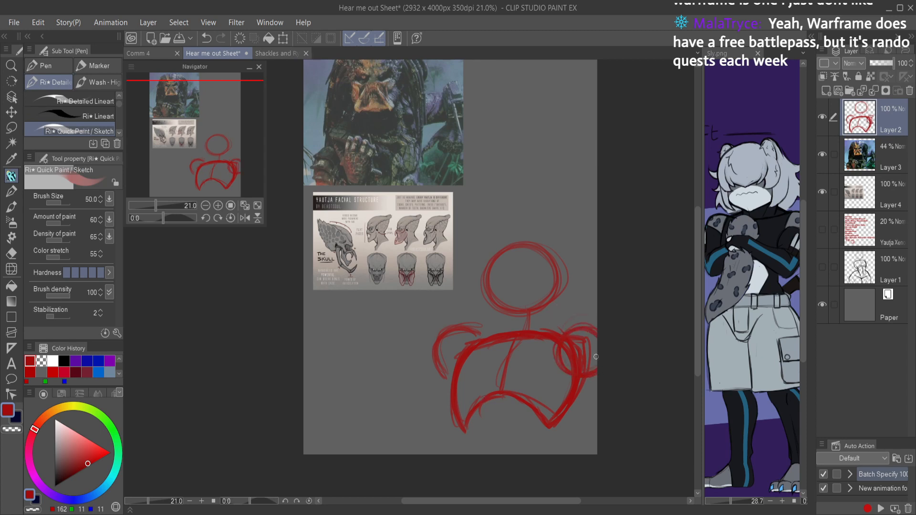
Step: Try a raised arm with an elbow circle and a forearm reaching over the reference sheet, and undo it
{"action": "left_click_drag", "start_coordinate": [385, 329], "coordinate": [430, 348]}
{"action": "mouse_move", "coordinate": [364, 312]}
{"action": "left_mouse_down"}
{"action": "mouse_move", "coordinate": [387, 302]}
{"action": "mouse_move", "coordinate": [390, 329]}
{"action": "left_mouse_up"}
{"action": "left_click_drag", "start_coordinate": [381, 295], "coordinate": [439, 232]}
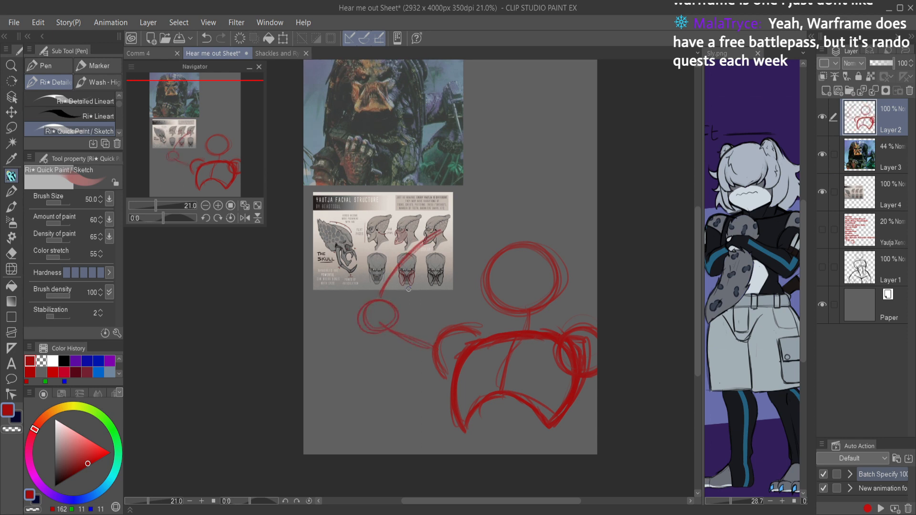
{"action": "key", "text": "ctrl+z"}
{"action": "key", "text": "ctrl+z"}
{"action": "key", "text": "ctrl+z"}
{"action": "key", "text": "ctrl+z"}
{"action": "key", "text": "ctrl+z"}
{"action": "key", "text": "ctrl+z"}
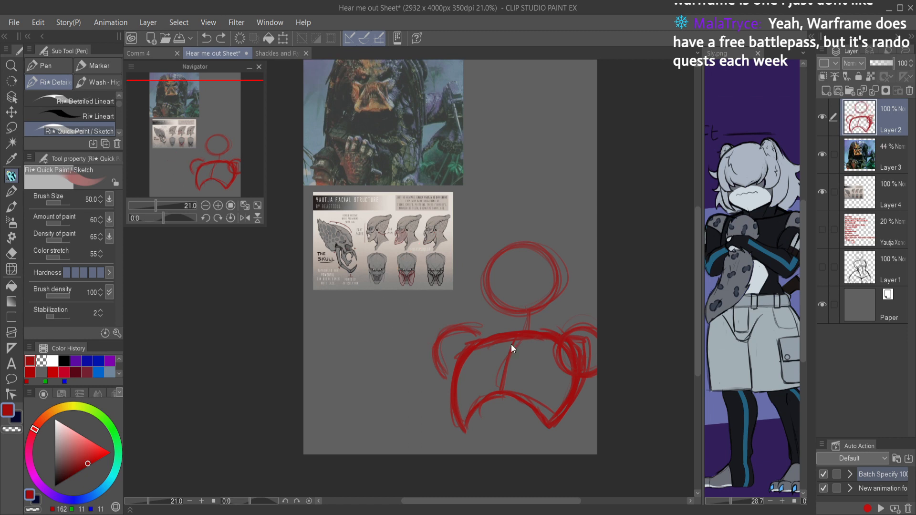
Step: Sketch a lowered upper arm from the shoulder nearest the references, with an elbow circle and an upright forearm line
{"action": "scroll", "coordinate": [594, 320], "scroll_direction": "down", "scroll_amount": 1}
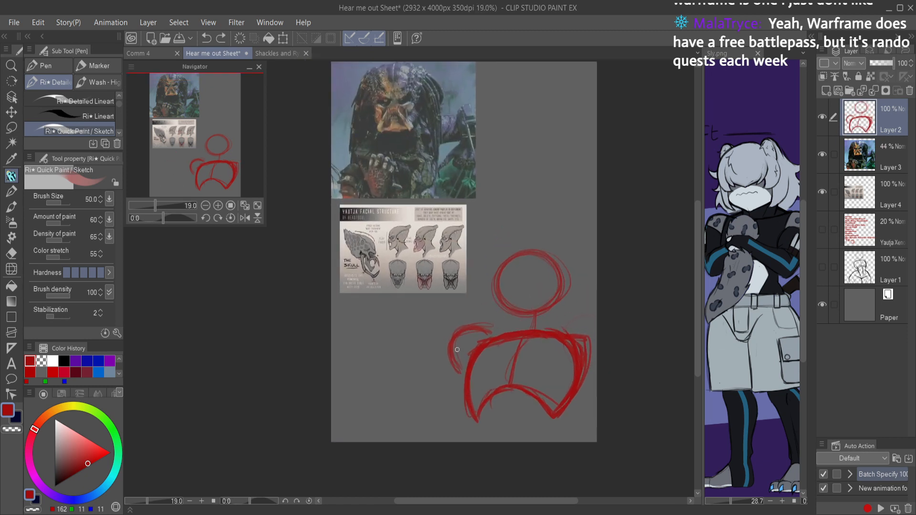
{"action": "mouse_move", "coordinate": [456, 371]}
{"action": "left_mouse_down"}
{"action": "mouse_move", "coordinate": [411, 409]}
{"action": "mouse_move", "coordinate": [441, 399]}
{"action": "mouse_move", "coordinate": [432, 396]}
{"action": "left_mouse_up"}
{"action": "mouse_move", "coordinate": [415, 380]}
{"action": "left_mouse_down"}
{"action": "mouse_move", "coordinate": [411, 359]}
{"action": "mouse_move", "coordinate": [415, 387]}
{"action": "left_mouse_up"}
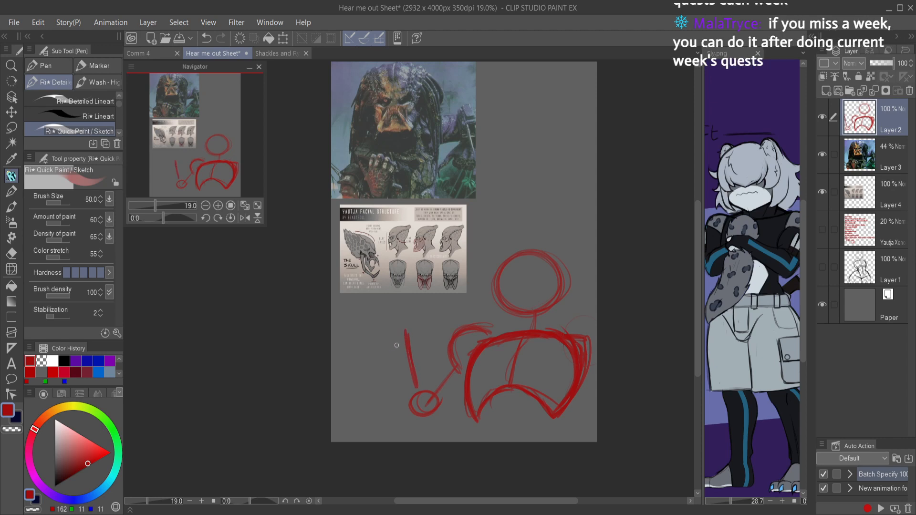
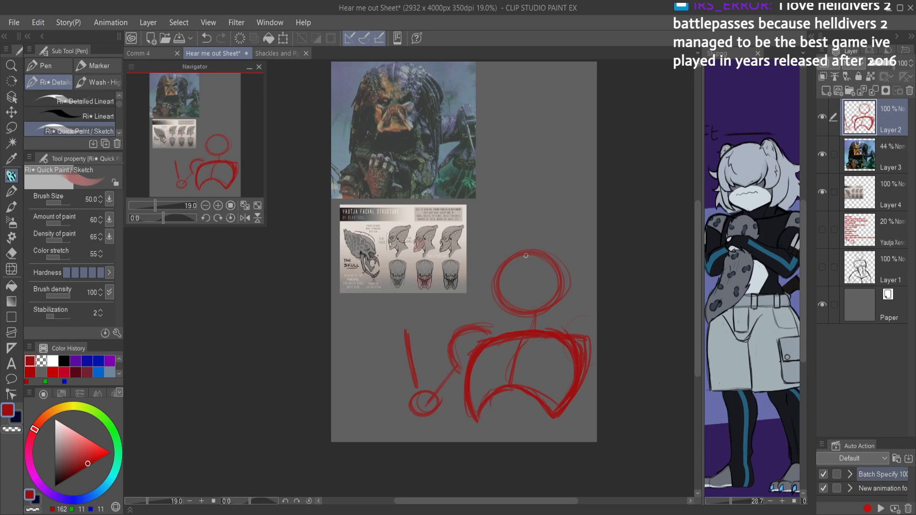
Step: Reinforce the head circle with heavier red strokes around its outline
{"action": "scroll", "coordinate": [523, 264], "scroll_direction": "up", "scroll_amount": 3}
{"action": "mouse_move", "coordinate": [458, 289]}
{"action": "left_mouse_down"}
{"action": "mouse_move", "coordinate": [472, 251]}
{"action": "mouse_move", "coordinate": [468, 332]}
{"action": "mouse_move", "coordinate": [504, 344]}
{"action": "mouse_move", "coordinate": [540, 331]}
{"action": "mouse_move", "coordinate": [518, 346]}
{"action": "left_mouse_up"}
{"action": "mouse_move", "coordinate": [554, 276]}
{"action": "left_mouse_down"}
{"action": "mouse_move", "coordinate": [536, 252]}
{"action": "mouse_move", "coordinate": [494, 242]}
{"action": "mouse_move", "coordinate": [460, 262]}
{"action": "mouse_move", "coordinate": [453, 324]}
{"action": "mouse_move", "coordinate": [531, 340]}
{"action": "left_mouse_up"}
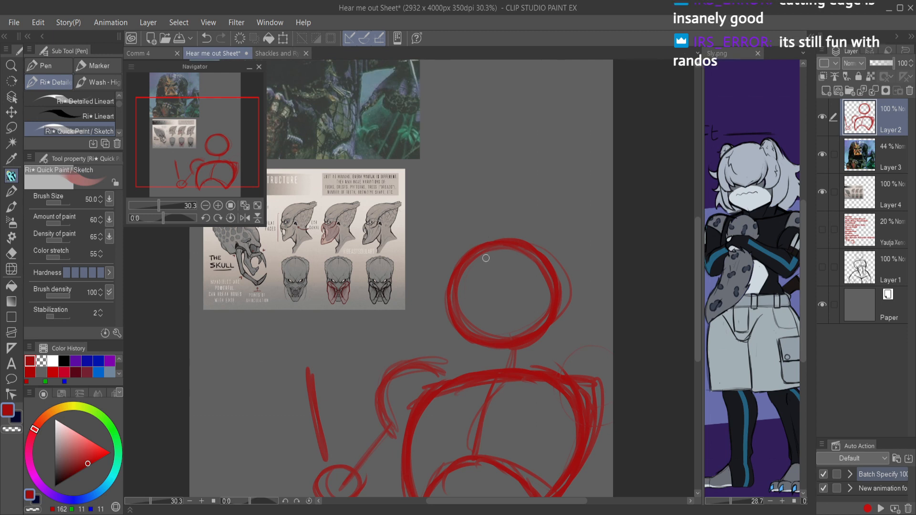
Step: Sketch a curved vertical centerline and a slanted eye line across the head circle, undoing stray strokes
{"action": "left_click_drag", "start_coordinate": [486, 309], "coordinate": [495, 363]}
{"action": "left_click_drag", "start_coordinate": [482, 282], "coordinate": [487, 332]}
{"action": "key", "text": "ctrl+z"}
{"action": "key", "text": "ctrl+z"}
{"action": "mouse_move", "coordinate": [479, 254]}
{"action": "left_mouse_down"}
{"action": "mouse_move", "coordinate": [500, 349]}
{"action": "mouse_move", "coordinate": [496, 338]}
{"action": "left_mouse_up"}
{"action": "mouse_move", "coordinate": [538, 267]}
{"action": "left_mouse_down"}
{"action": "mouse_move", "coordinate": [452, 299]}
{"action": "mouse_move", "coordinate": [530, 270]}
{"action": "mouse_move", "coordinate": [468, 287]}
{"action": "mouse_move", "coordinate": [515, 300]}
{"action": "left_mouse_up"}
{"action": "key", "text": "ctrl+z"}
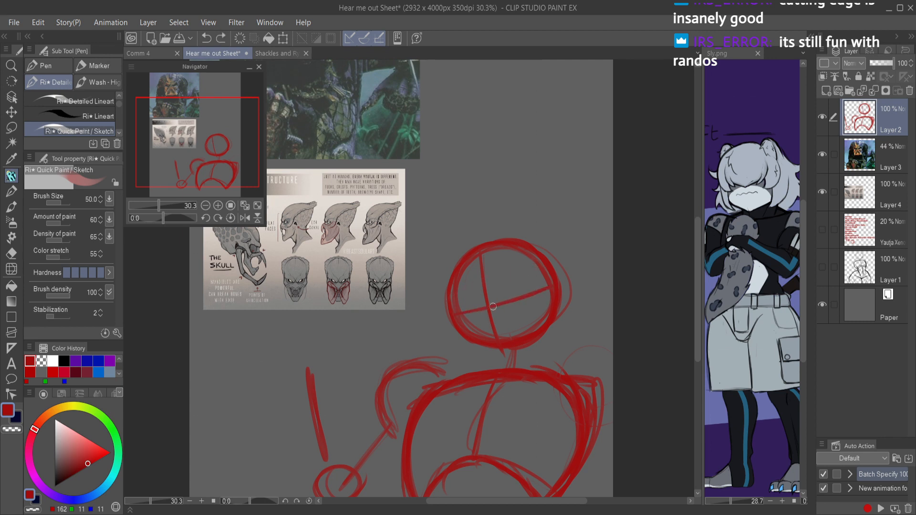
Step: Sketch a taller cranium arc above the head circle and a near-side lower brow line, erasing excess strokes
{"action": "mouse_move", "coordinate": [453, 286]}
{"action": "left_mouse_down"}
{"action": "mouse_move", "coordinate": [462, 242]}
{"action": "mouse_move", "coordinate": [452, 301]}
{"action": "mouse_move", "coordinate": [485, 225]}
{"action": "mouse_move", "coordinate": [448, 288]}
{"action": "mouse_move", "coordinate": [487, 223]}
{"action": "mouse_move", "coordinate": [515, 215]}
{"action": "mouse_move", "coordinate": [481, 233]}
{"action": "mouse_move", "coordinate": [522, 220]}
{"action": "mouse_move", "coordinate": [511, 214]}
{"action": "mouse_move", "coordinate": [558, 245]}
{"action": "mouse_move", "coordinate": [541, 287]}
{"action": "left_mouse_up"}
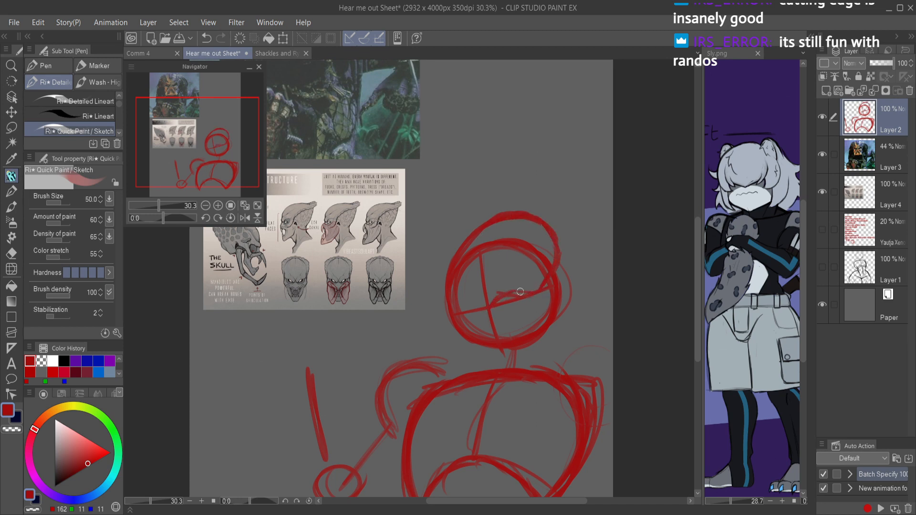
{"action": "left_click_drag", "start_coordinate": [518, 293], "coordinate": [514, 292]}
{"action": "key", "text": "c"}
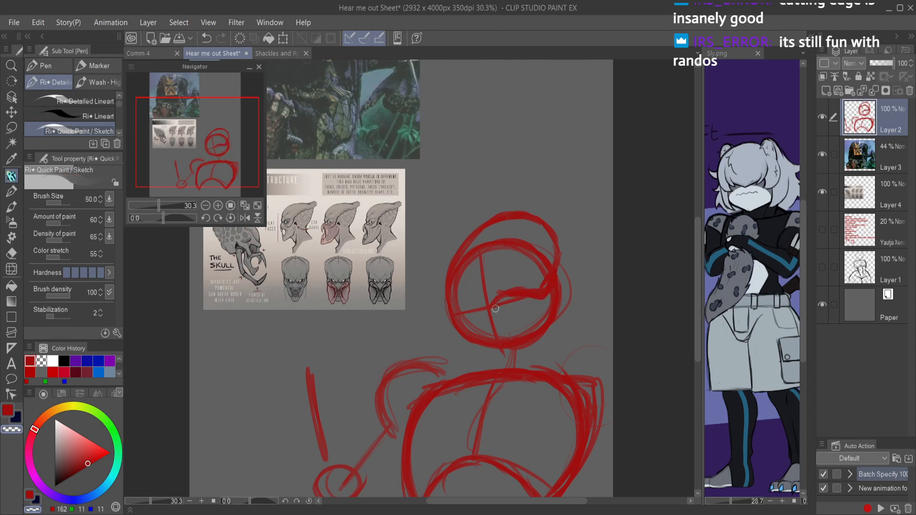
{"action": "left_click_drag", "start_coordinate": [522, 295], "coordinate": [542, 287]}
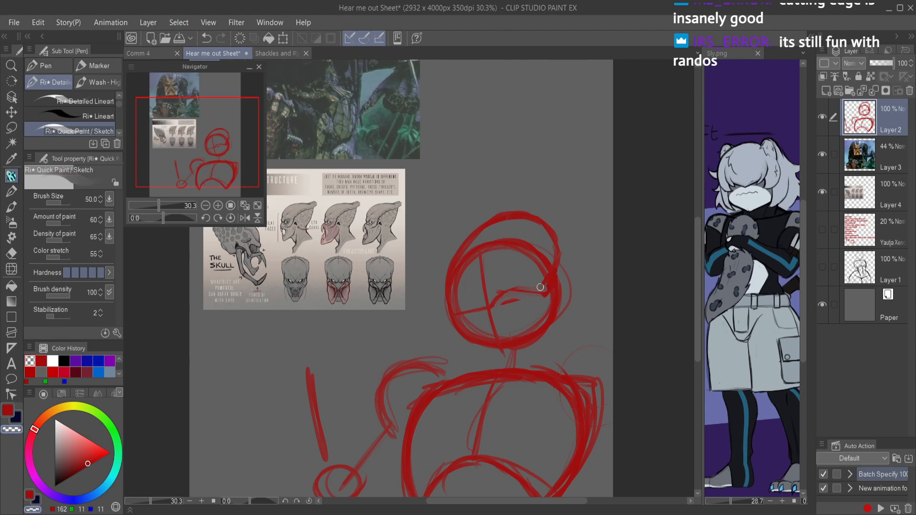
{"action": "key", "text": "c"}
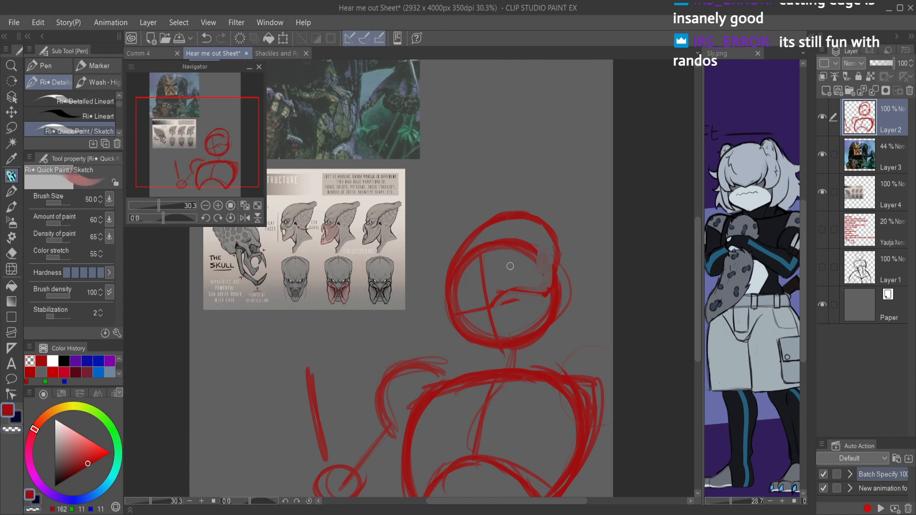
Step: Add the near brow ridge's upper edge and a curved lower edge for the near eye socket
{"action": "left_click_drag", "start_coordinate": [491, 277], "coordinate": [488, 283]}
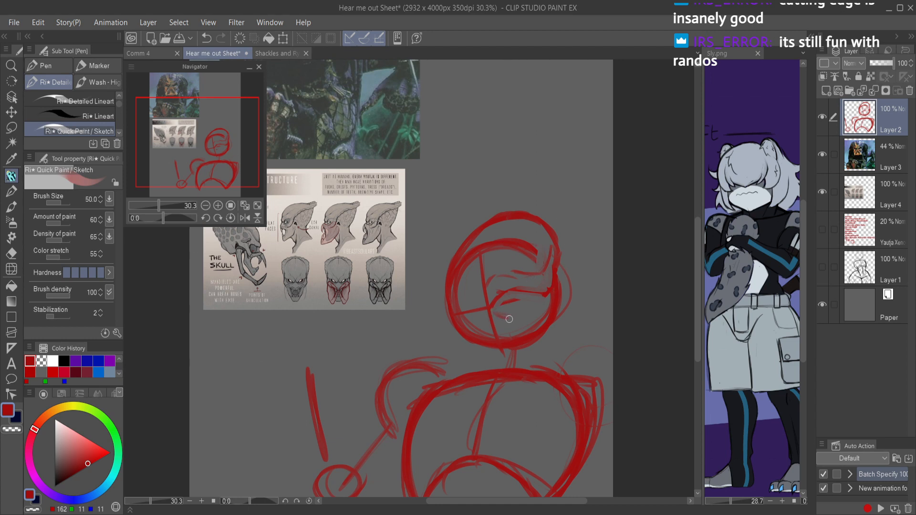
{"action": "key", "text": "c"}
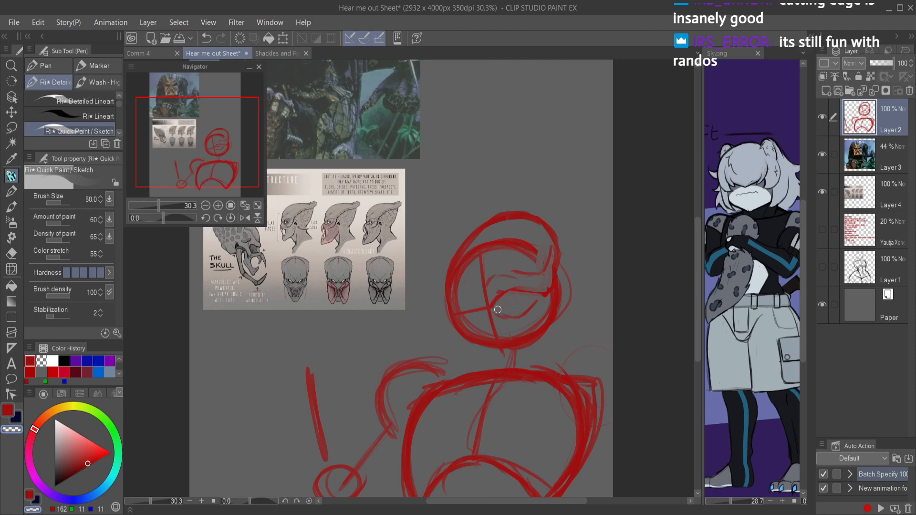
{"action": "key", "text": "c"}
Step: Flip the view and sketch the far brow ridge with peaked upper and lower edges beside the centerline
{"action": "scroll", "coordinate": [542, 292], "scroll_direction": "up", "scroll_amount": 3}
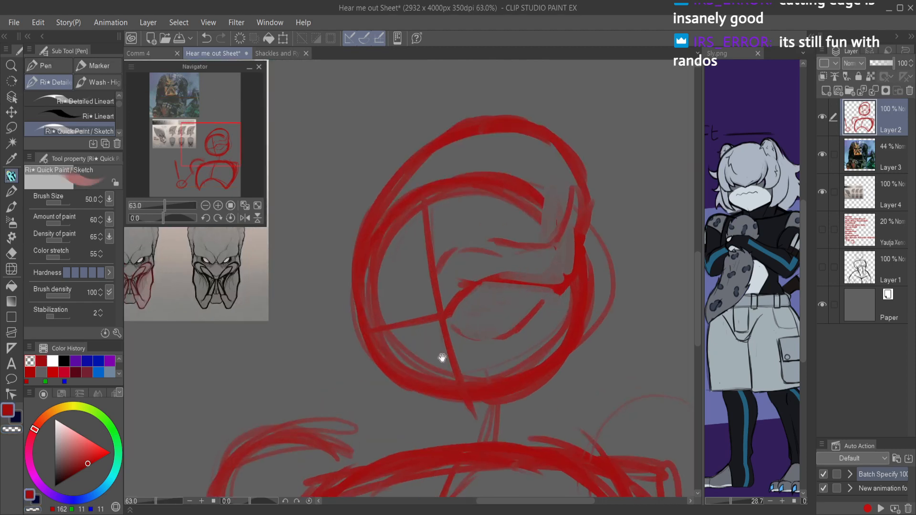
{"action": "key", "text": "h"}
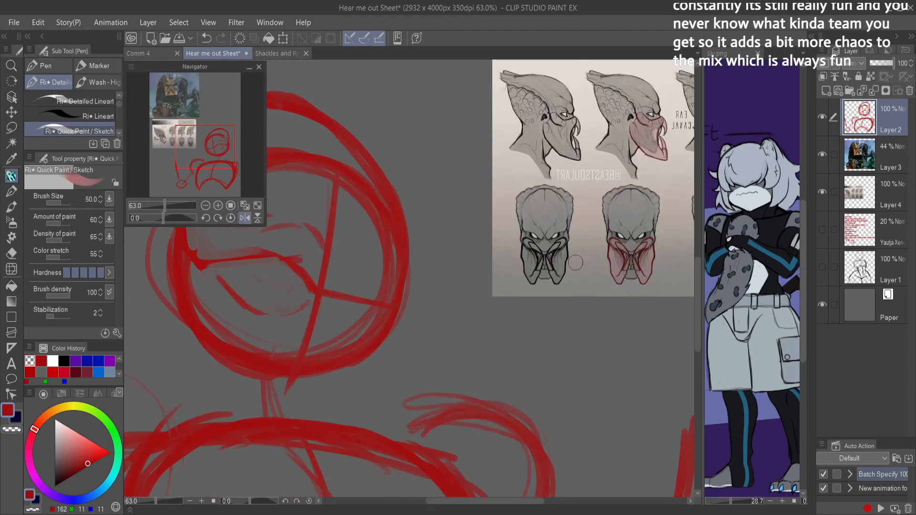
{"action": "scroll", "coordinate": [387, 309], "scroll_direction": "up", "scroll_amount": 1}
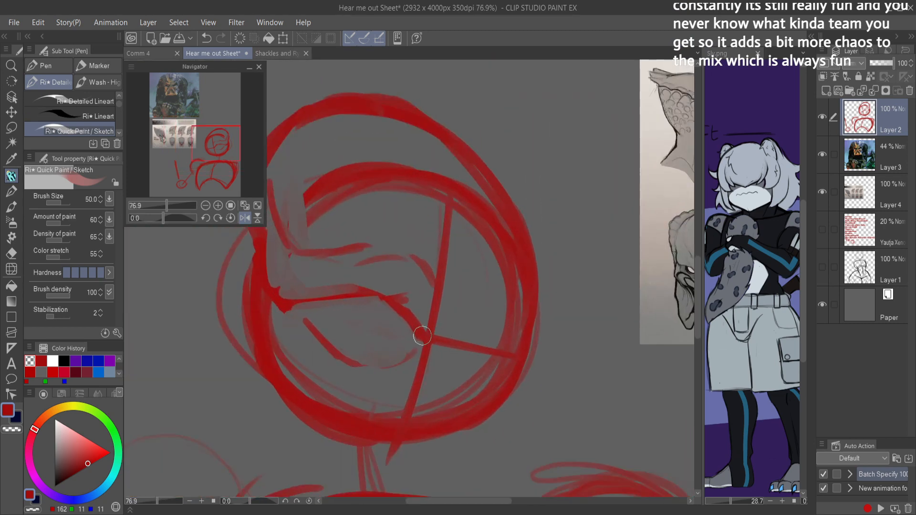
{"action": "left_click_drag", "start_coordinate": [459, 339], "coordinate": [470, 325]}
{"action": "left_click_drag", "start_coordinate": [462, 287], "coordinate": [443, 304]}
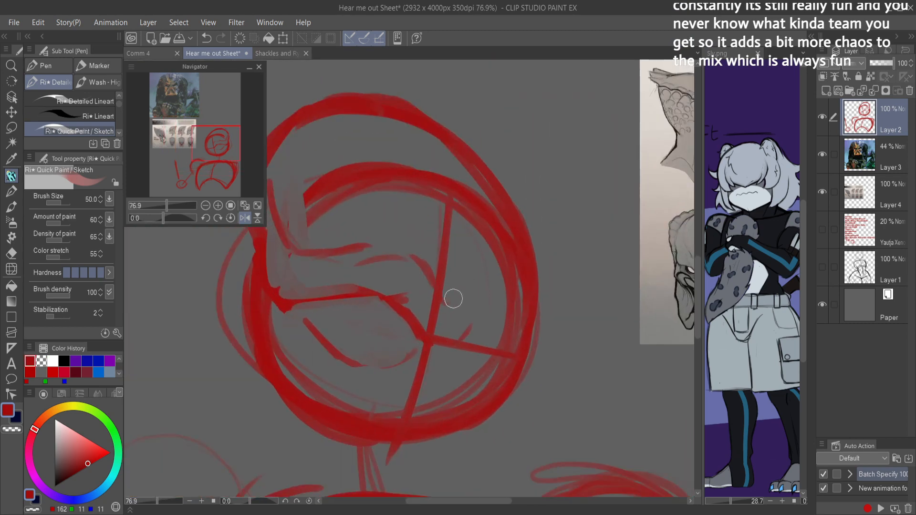
{"action": "mouse_move", "coordinate": [496, 283]}
{"action": "left_mouse_down"}
{"action": "mouse_move", "coordinate": [445, 304]}
{"action": "mouse_move", "coordinate": [521, 289]}
{"action": "left_mouse_up"}
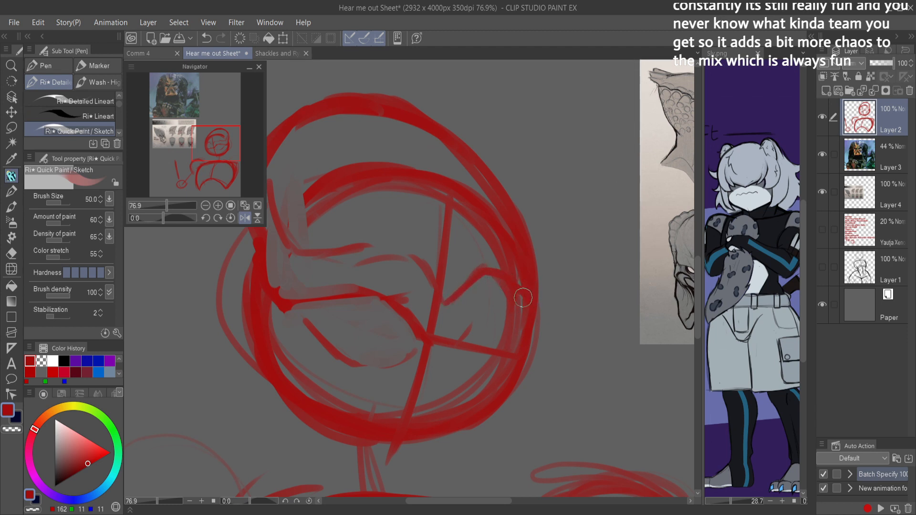
{"action": "mouse_move", "coordinate": [474, 321]}
{"action": "left_mouse_down"}
{"action": "mouse_move", "coordinate": [457, 335]}
{"action": "mouse_move", "coordinate": [486, 319]}
{"action": "mouse_move", "coordinate": [515, 329]}
{"action": "mouse_move", "coordinate": [525, 353]}
{"action": "mouse_move", "coordinate": [520, 344]}
{"action": "mouse_move", "coordinate": [540, 334]}
{"action": "mouse_move", "coordinate": [527, 240]}
{"action": "left_mouse_up"}
Step: Erase overlapping construction lines inside the cranium and clean up the outer end of the far brow
{"action": "key", "text": "c"}
{"action": "mouse_move", "coordinate": [380, 125]}
{"action": "left_mouse_down"}
{"action": "mouse_move", "coordinate": [407, 126]}
{"action": "mouse_move", "coordinate": [454, 176]}
{"action": "mouse_move", "coordinate": [480, 177]}
{"action": "mouse_move", "coordinate": [510, 235]}
{"action": "left_mouse_up"}
{"action": "mouse_move", "coordinate": [488, 198]}
{"action": "left_mouse_down"}
{"action": "mouse_move", "coordinate": [518, 241]}
{"action": "mouse_move", "coordinate": [518, 258]}
{"action": "mouse_move", "coordinate": [480, 194]}
{"action": "mouse_move", "coordinate": [504, 256]}
{"action": "mouse_move", "coordinate": [384, 162]}
{"action": "mouse_move", "coordinate": [332, 168]}
{"action": "mouse_move", "coordinate": [323, 193]}
{"action": "mouse_move", "coordinate": [281, 210]}
{"action": "left_mouse_up"}
{"action": "scroll", "coordinate": [324, 184], "scroll_direction": "down", "scroll_amount": 2}
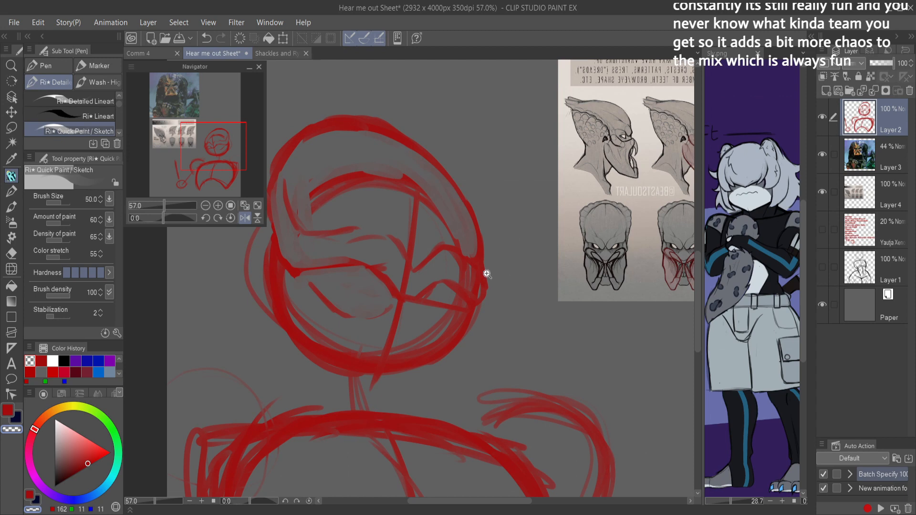
{"action": "scroll", "coordinate": [488, 273], "scroll_direction": "up", "scroll_amount": 4}
{"action": "mouse_move", "coordinate": [464, 241]}
{"action": "left_mouse_down"}
{"action": "mouse_move", "coordinate": [462, 214]}
{"action": "mouse_move", "coordinate": [466, 288]}
{"action": "left_mouse_up"}
{"action": "left_click_drag", "start_coordinate": [461, 215], "coordinate": [470, 309]}
{"action": "left_click_drag", "start_coordinate": [469, 266], "coordinate": [467, 315]}
{"action": "mouse_move", "coordinate": [466, 316]}
{"action": "left_mouse_down"}
{"action": "mouse_move", "coordinate": [414, 267]}
{"action": "mouse_move", "coordinate": [457, 290]}
{"action": "mouse_move", "coordinate": [424, 243]}
{"action": "mouse_move", "coordinate": [460, 225]}
{"action": "mouse_move", "coordinate": [452, 208]}
{"action": "mouse_move", "coordinate": [423, 219]}
{"action": "mouse_move", "coordinate": [462, 260]}
{"action": "left_mouse_up"}
Step: Redraw the near brow ridge's upper edge from the centerline out to the temple and erase the rough lines beneath it
{"action": "key", "text": "c"}
{"action": "left_click_drag", "start_coordinate": [409, 219], "coordinate": [375, 250]}
{"action": "scroll", "coordinate": [441, 244], "scroll_direction": "down", "scroll_amount": 4}
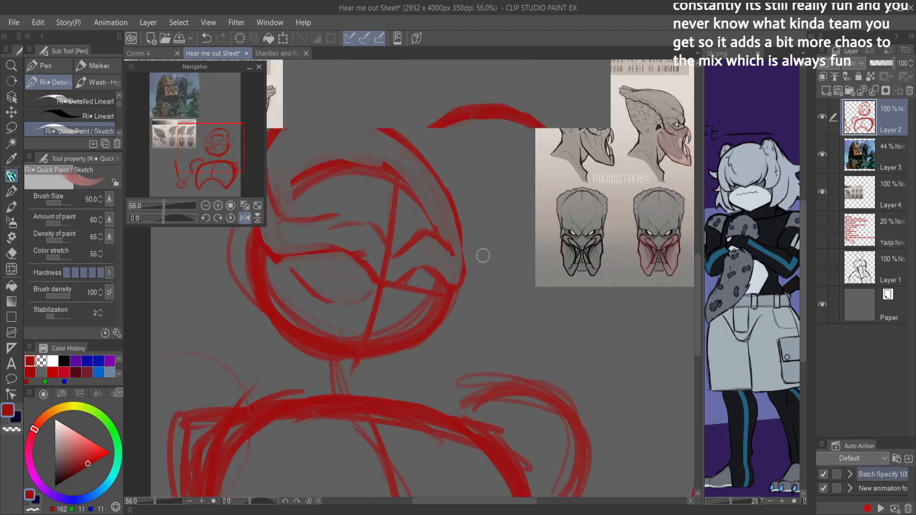
{"action": "key", "text": "h"}
{"action": "scroll", "coordinate": [525, 214], "scroll_direction": "up", "scroll_amount": 2}
{"action": "left_click_drag", "start_coordinate": [413, 221], "coordinate": [397, 255]}
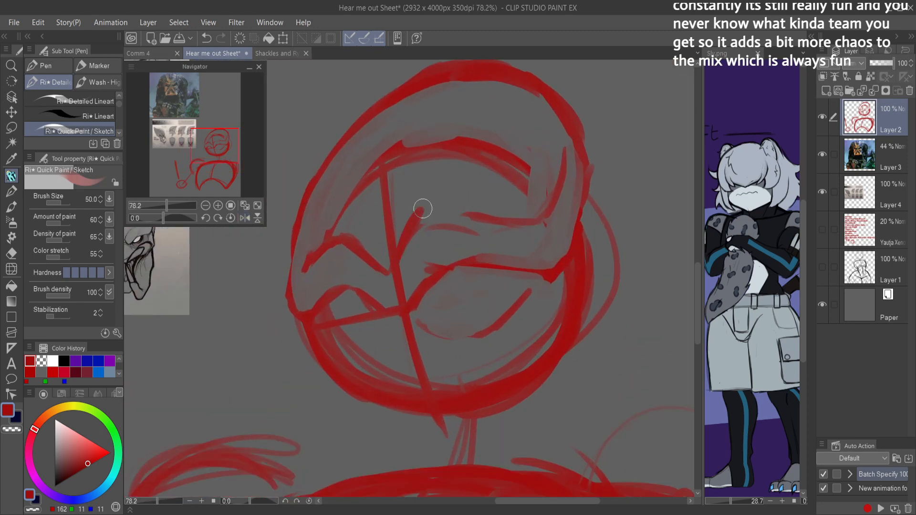
{"action": "mouse_move", "coordinate": [431, 221]}
{"action": "left_mouse_down"}
{"action": "mouse_move", "coordinate": [488, 221]}
{"action": "mouse_move", "coordinate": [433, 209]}
{"action": "mouse_move", "coordinate": [531, 221]}
{"action": "left_mouse_up"}
{"action": "key", "text": "c"}
{"action": "mouse_move", "coordinate": [422, 232]}
{"action": "left_mouse_down"}
{"action": "mouse_move", "coordinate": [427, 214]}
{"action": "mouse_move", "coordinate": [419, 238]}
{"action": "mouse_move", "coordinate": [482, 240]}
{"action": "mouse_move", "coordinate": [488, 221]}
{"action": "mouse_move", "coordinate": [451, 214]}
{"action": "mouse_move", "coordinate": [552, 229]}
{"action": "left_mouse_up"}
{"action": "scroll", "coordinate": [549, 233], "scroll_direction": "down", "scroll_amount": 3}
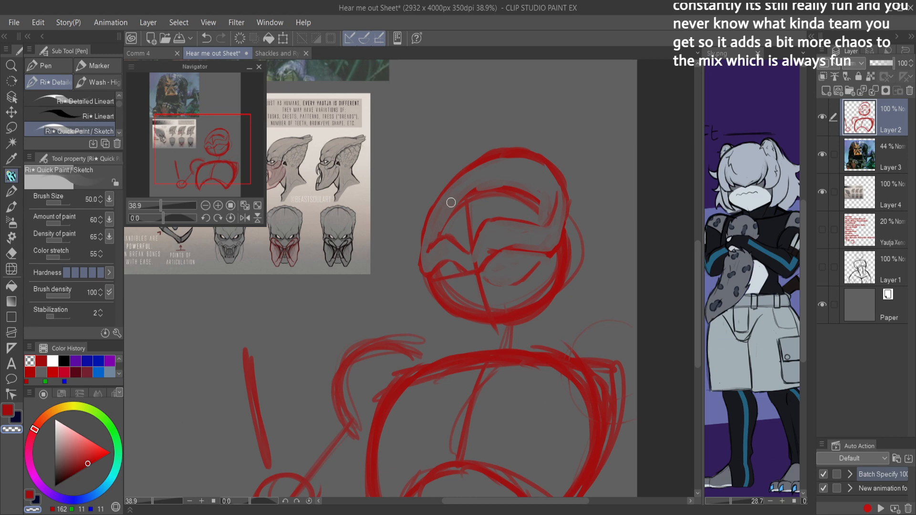
Step: Reshape the far brow's outer end into a contour bulging past the head circle
{"action": "left_click", "coordinate": [498, 210]}
{"action": "left_click", "coordinate": [454, 238]}
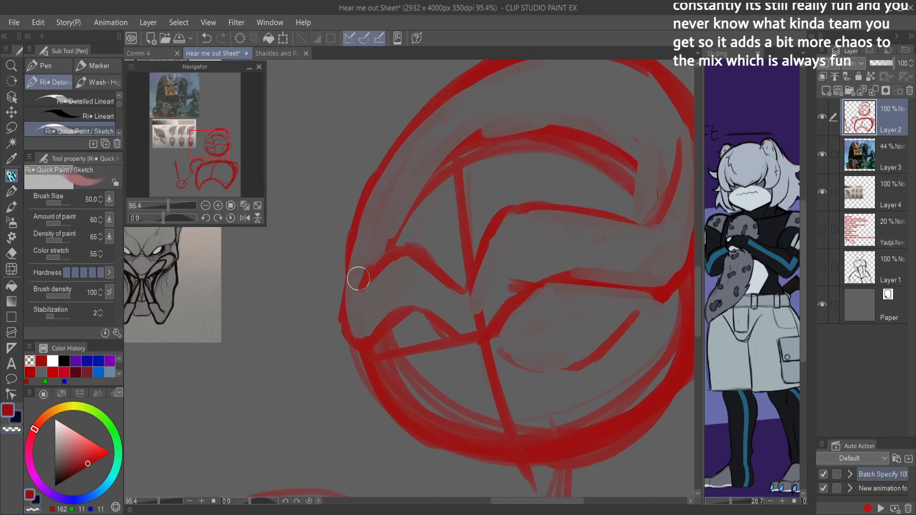
{"action": "mouse_move", "coordinate": [353, 289]}
{"action": "left_mouse_down"}
{"action": "mouse_move", "coordinate": [354, 346]}
{"action": "mouse_move", "coordinate": [365, 273]}
{"action": "mouse_move", "coordinate": [346, 326]}
{"action": "mouse_move", "coordinate": [342, 314]}
{"action": "mouse_move", "coordinate": [368, 345]}
{"action": "mouse_move", "coordinate": [348, 297]}
{"action": "mouse_move", "coordinate": [346, 315]}
{"action": "mouse_move", "coordinate": [347, 296]}
{"action": "mouse_move", "coordinate": [379, 276]}
{"action": "mouse_move", "coordinate": [391, 247]}
{"action": "mouse_move", "coordinate": [352, 284]}
{"action": "mouse_move", "coordinate": [350, 230]}
{"action": "mouse_move", "coordinate": [355, 283]}
{"action": "mouse_move", "coordinate": [376, 169]}
{"action": "mouse_move", "coordinate": [420, 163]}
{"action": "mouse_move", "coordinate": [356, 217]}
{"action": "mouse_move", "coordinate": [339, 316]}
{"action": "mouse_move", "coordinate": [348, 279]}
{"action": "mouse_move", "coordinate": [364, 335]}
{"action": "mouse_move", "coordinate": [357, 299]}
{"action": "mouse_move", "coordinate": [400, 264]}
{"action": "mouse_move", "coordinate": [383, 274]}
{"action": "mouse_move", "coordinate": [447, 300]}
{"action": "left_mouse_up"}
{"action": "key", "text": "c"}
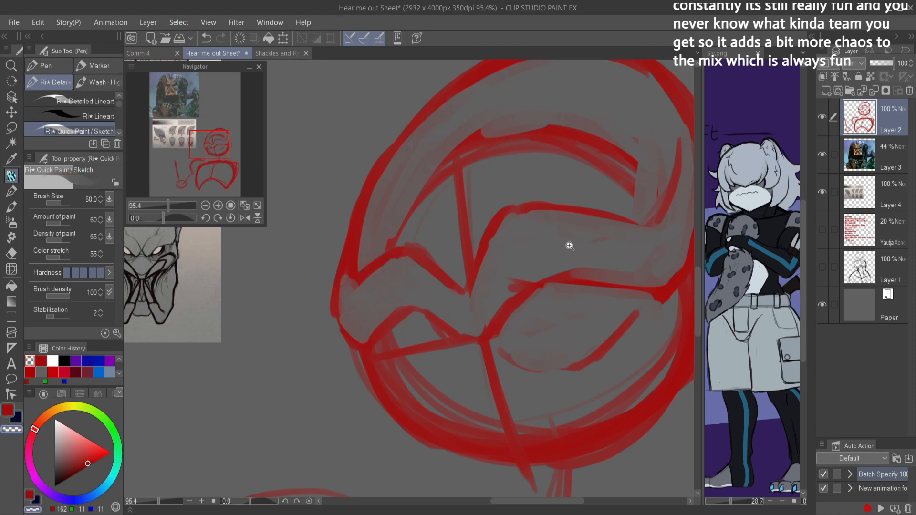
Step: Erase the old circle arc and most of the centerline inside the cranium above the brows
{"action": "scroll", "coordinate": [611, 265], "scroll_direction": "down", "scroll_amount": 3}
{"action": "left_click_drag", "start_coordinate": [594, 271], "coordinate": [608, 263]}
{"action": "key", "text": "g"}
{"action": "key", "text": "h"}
{"action": "key", "text": "c"}
{"action": "mouse_move", "coordinate": [311, 231]}
{"action": "left_mouse_down"}
{"action": "mouse_move", "coordinate": [389, 253]}
{"action": "mouse_move", "coordinate": [376, 239]}
{"action": "mouse_move", "coordinate": [401, 272]}
{"action": "left_mouse_up"}
{"action": "key", "text": "p"}
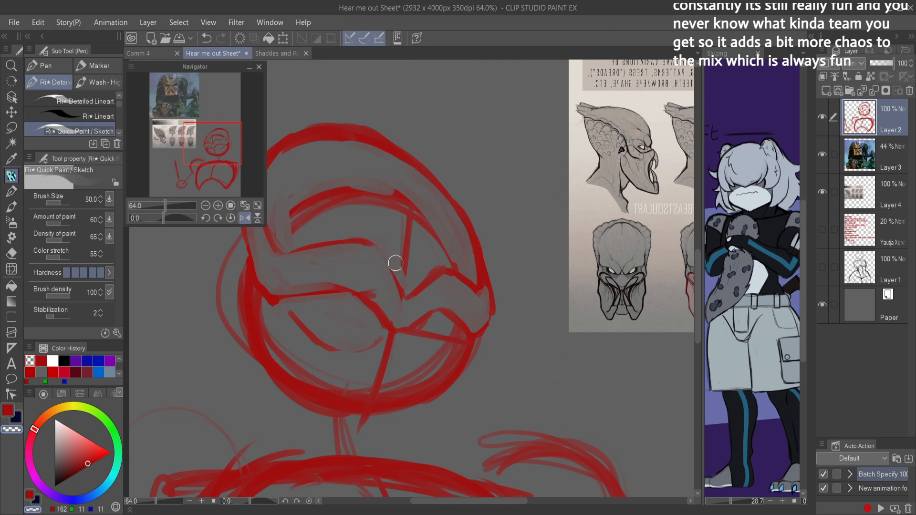
{"action": "mouse_move", "coordinate": [341, 231]}
{"action": "left_mouse_down"}
{"action": "mouse_move", "coordinate": [298, 207]}
{"action": "mouse_move", "coordinate": [349, 180]}
{"action": "left_mouse_up"}
{"action": "key", "text": "e"}
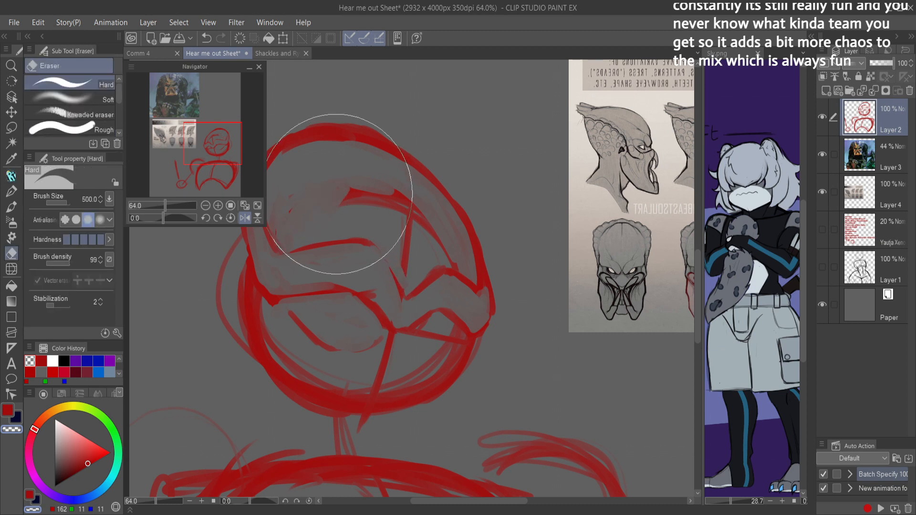
{"action": "mouse_move", "coordinate": [396, 220]}
{"action": "left_mouse_down"}
{"action": "mouse_move", "coordinate": [430, 225]}
{"action": "mouse_move", "coordinate": [431, 258]}
{"action": "mouse_move", "coordinate": [428, 219]}
{"action": "left_mouse_up"}
Step: Refine the cranium outline from the far brow up to the crown and clean its inner edge
{"action": "key", "text": "p"}
{"action": "key", "text": "c"}
{"action": "mouse_move", "coordinate": [414, 293]}
{"action": "left_mouse_down"}
{"action": "mouse_move", "coordinate": [445, 269]}
{"action": "mouse_move", "coordinate": [480, 288]}
{"action": "mouse_move", "coordinate": [468, 213]}
{"action": "left_mouse_up"}
{"action": "mouse_move", "coordinate": [478, 247]}
{"action": "left_mouse_down"}
{"action": "mouse_move", "coordinate": [429, 168]}
{"action": "mouse_move", "coordinate": [444, 184]}
{"action": "mouse_move", "coordinate": [410, 162]}
{"action": "mouse_move", "coordinate": [420, 159]}
{"action": "mouse_move", "coordinate": [374, 134]}
{"action": "left_mouse_up"}
{"action": "left_click_drag", "start_coordinate": [457, 168], "coordinate": [429, 168]}
{"action": "key", "text": "g"}
{"action": "key", "text": "h"}
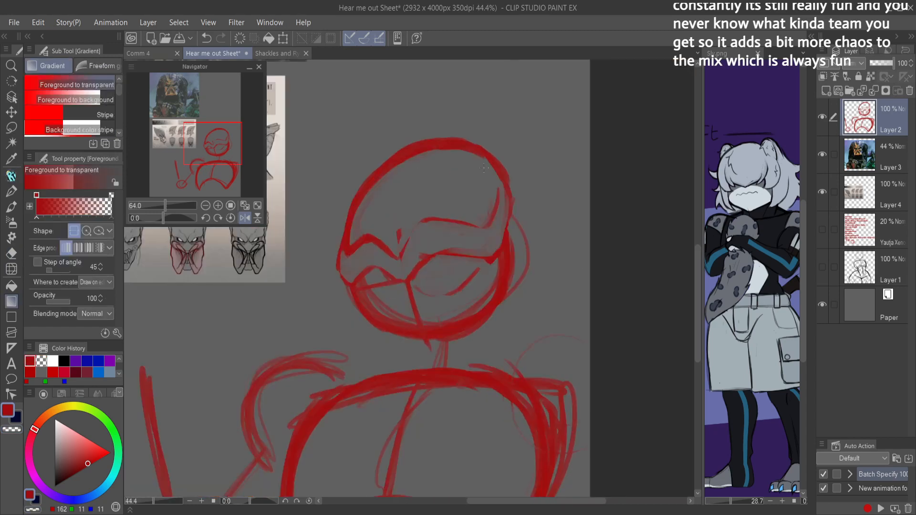
{"action": "scroll", "coordinate": [381, 167], "scroll_direction": "up", "scroll_amount": 3}
{"action": "left_click_drag", "start_coordinate": [341, 228], "coordinate": [343, 253]}
{"action": "key", "text": "ctrl+z"}
{"action": "key", "text": "p"}
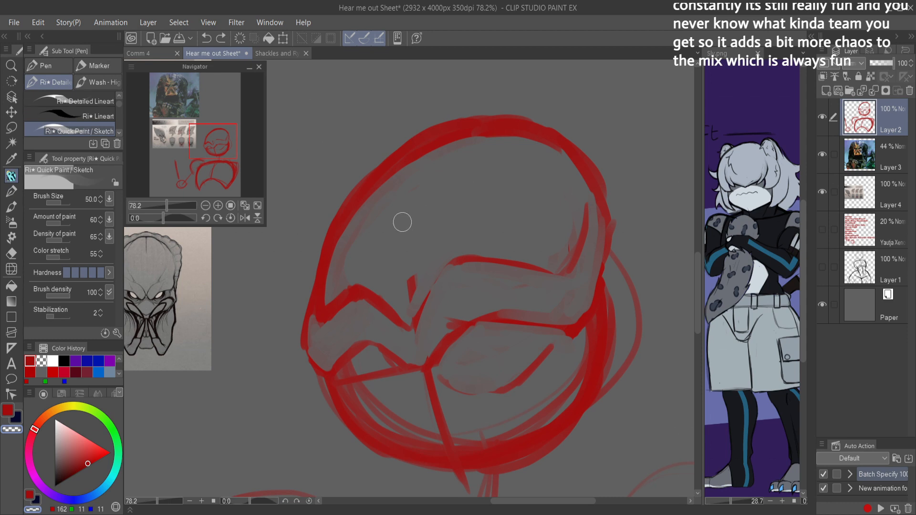
Step: Thin the cranium outline from the far temple to the crown by erasing its edges
{"action": "key", "text": "c"}
{"action": "mouse_move", "coordinate": [334, 272]}
{"action": "left_mouse_down"}
{"action": "mouse_move", "coordinate": [391, 173]}
{"action": "mouse_move", "coordinate": [341, 237]}
{"action": "mouse_move", "coordinate": [429, 152]}
{"action": "mouse_move", "coordinate": [417, 150]}
{"action": "mouse_move", "coordinate": [423, 166]}
{"action": "mouse_move", "coordinate": [496, 125]}
{"action": "left_mouse_up"}
{"action": "mouse_move", "coordinate": [423, 166]}
{"action": "left_mouse_down"}
{"action": "mouse_move", "coordinate": [501, 129]}
{"action": "mouse_move", "coordinate": [467, 132]}
{"action": "mouse_move", "coordinate": [554, 148]}
{"action": "mouse_move", "coordinate": [527, 135]}
{"action": "mouse_move", "coordinate": [581, 189]}
{"action": "mouse_move", "coordinate": [516, 144]}
{"action": "left_mouse_up"}
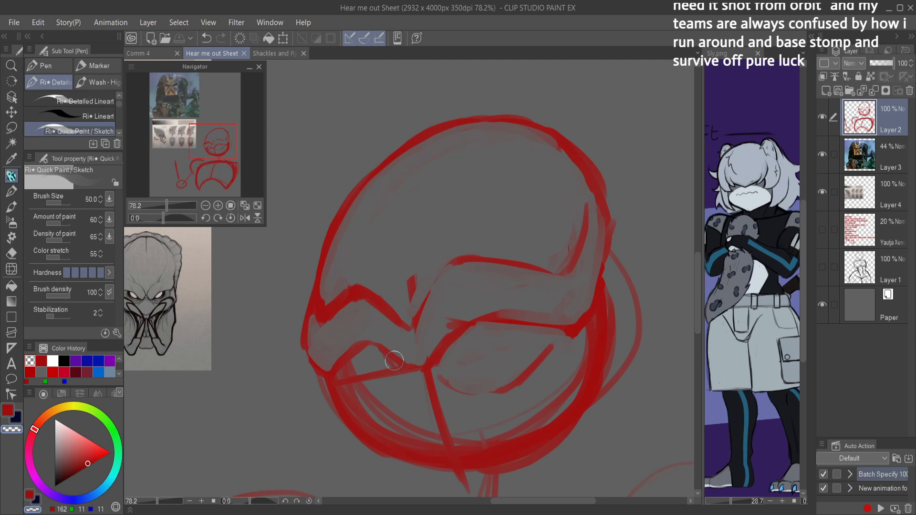
Step: Sketch the far eye socket's inner and lower edges beneath the brow and strengthen its outer corner
{"action": "key", "text": "c"}
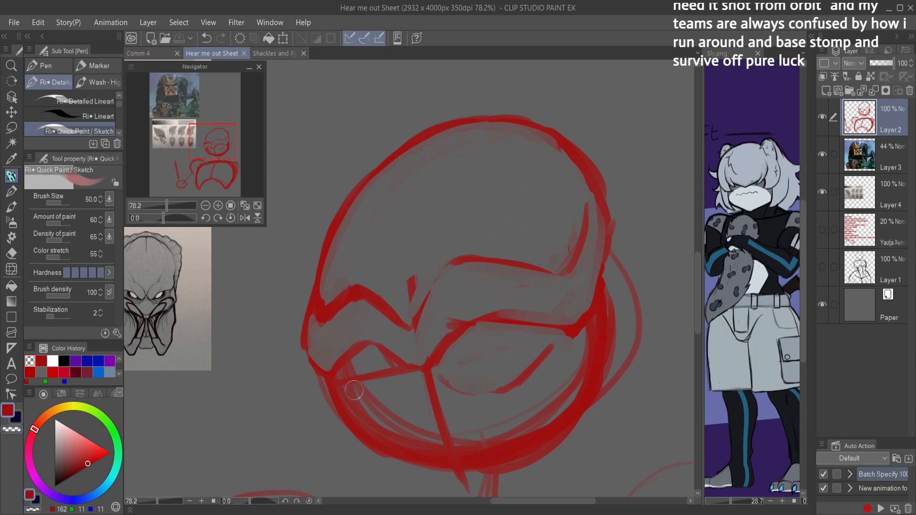
{"action": "mouse_move", "coordinate": [332, 383]}
{"action": "left_mouse_down"}
{"action": "mouse_move", "coordinate": [366, 406]}
{"action": "mouse_move", "coordinate": [331, 385]}
{"action": "mouse_move", "coordinate": [341, 393]}
{"action": "mouse_move", "coordinate": [395, 387]}
{"action": "mouse_move", "coordinate": [380, 402]}
{"action": "left_mouse_up"}
{"action": "key", "text": "ctrl+z"}
{"action": "mouse_move", "coordinate": [422, 374]}
{"action": "left_mouse_down"}
{"action": "mouse_move", "coordinate": [405, 382]}
{"action": "mouse_move", "coordinate": [397, 407]}
{"action": "left_mouse_up"}
{"action": "left_click_drag", "start_coordinate": [325, 394], "coordinate": [373, 403]}
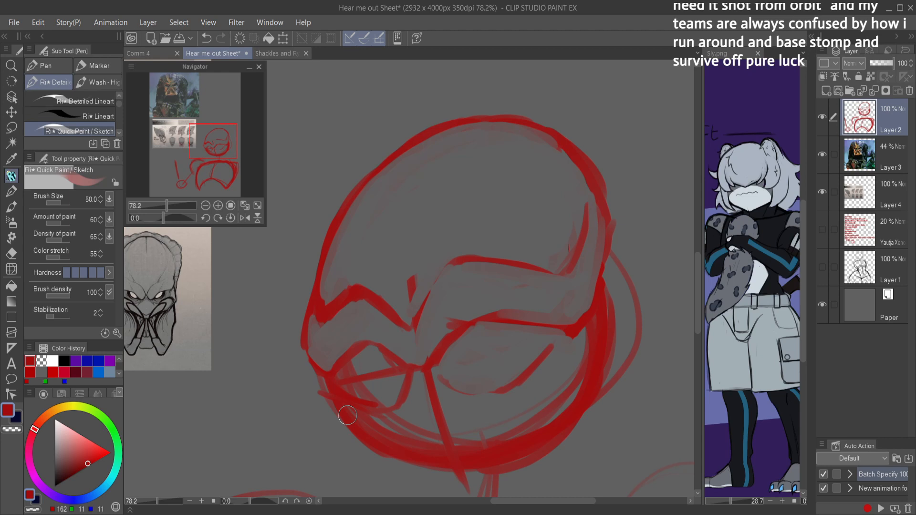
{"action": "mouse_move", "coordinate": [386, 358]}
{"action": "left_mouse_down"}
{"action": "mouse_move", "coordinate": [408, 370]}
{"action": "mouse_move", "coordinate": [365, 346]}
{"action": "mouse_move", "coordinate": [379, 353]}
{"action": "mouse_move", "coordinate": [333, 375]}
{"action": "mouse_move", "coordinate": [303, 345]}
{"action": "left_mouse_up"}
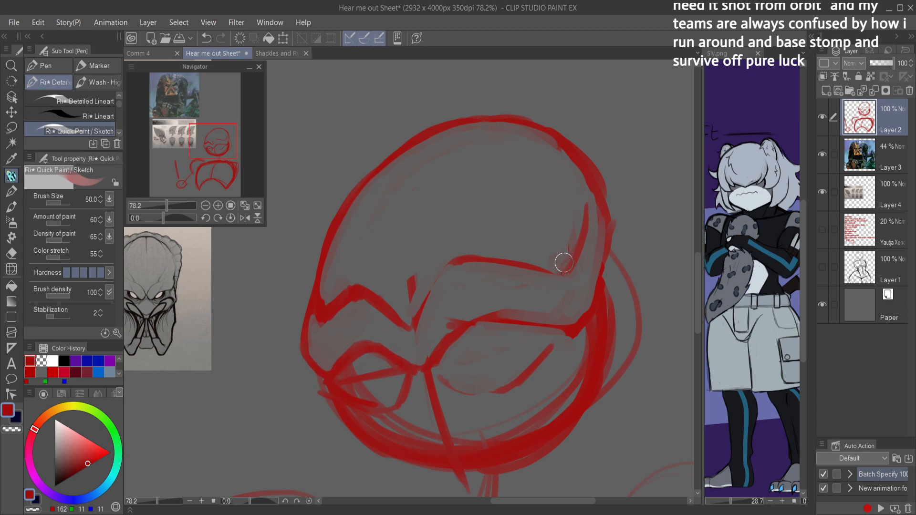
Step: Erase the guide lines inside the far eye socket and sharpen its lower edge into an angular shape
{"action": "key", "text": "h"}
{"action": "key", "text": "c"}
{"action": "mouse_move", "coordinate": [429, 348]}
{"action": "left_mouse_down"}
{"action": "mouse_move", "coordinate": [469, 326]}
{"action": "mouse_move", "coordinate": [419, 368]}
{"action": "mouse_move", "coordinate": [450, 355]}
{"action": "mouse_move", "coordinate": [479, 376]}
{"action": "mouse_move", "coordinate": [448, 395]}
{"action": "mouse_move", "coordinate": [475, 380]}
{"action": "mouse_move", "coordinate": [438, 379]}
{"action": "mouse_move", "coordinate": [431, 406]}
{"action": "mouse_move", "coordinate": [472, 390]}
{"action": "mouse_move", "coordinate": [441, 404]}
{"action": "mouse_move", "coordinate": [458, 374]}
{"action": "left_mouse_up"}
{"action": "key", "text": "h"}
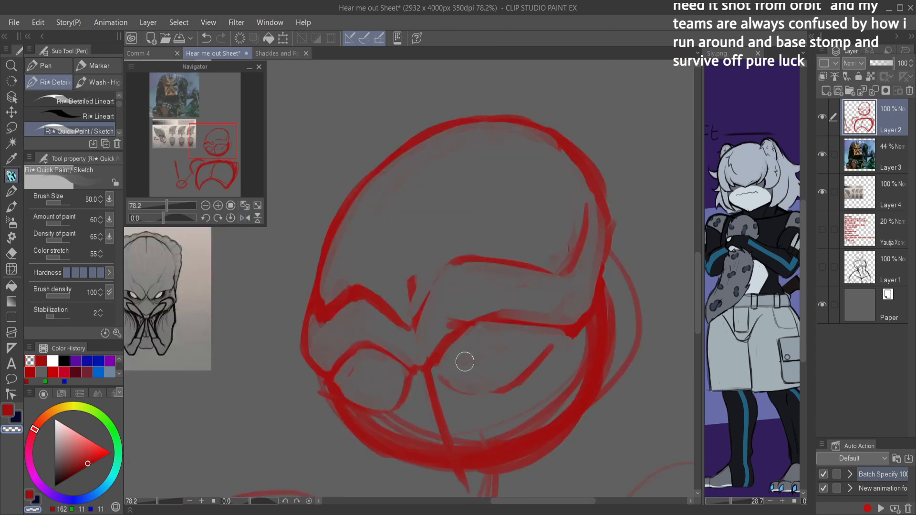
{"action": "key", "text": "c"}
{"action": "left_click_drag", "start_coordinate": [374, 406], "coordinate": [334, 383]}
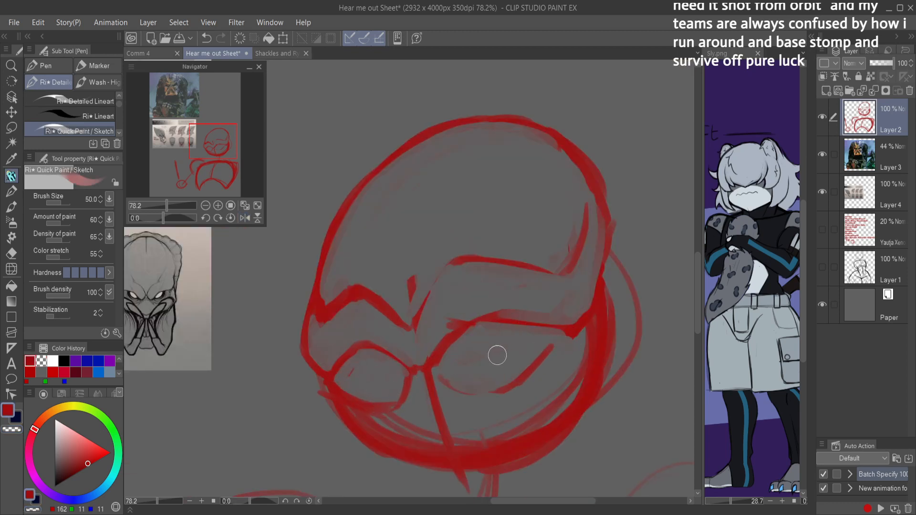
{"action": "mouse_move", "coordinate": [415, 374]}
{"action": "left_mouse_down"}
{"action": "mouse_move", "coordinate": [396, 408]}
{"action": "mouse_move", "coordinate": [346, 406]}
{"action": "mouse_move", "coordinate": [395, 399]}
{"action": "left_mouse_up"}
{"action": "key", "text": "c"}
{"action": "mouse_move", "coordinate": [338, 389]}
{"action": "left_mouse_down"}
{"action": "mouse_move", "coordinate": [376, 400]}
{"action": "mouse_move", "coordinate": [395, 391]}
{"action": "left_mouse_up"}
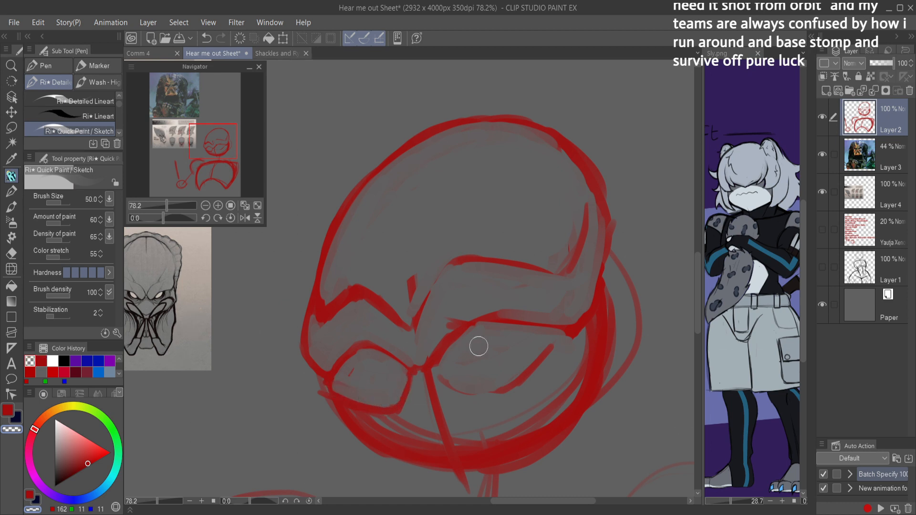
Step: Redraw the near eye socket's lower edge as an angular contour and save the file
{"action": "key", "text": "c"}
{"action": "mouse_move", "coordinate": [430, 365]}
{"action": "left_mouse_down"}
{"action": "mouse_move", "coordinate": [478, 399]}
{"action": "mouse_move", "coordinate": [563, 336]}
{"action": "left_mouse_up"}
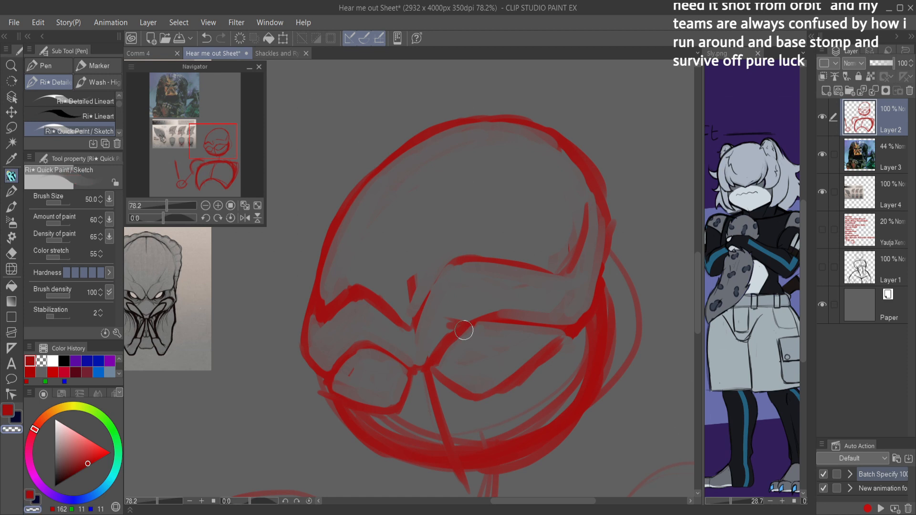
{"action": "key", "text": "ctrl+s"}
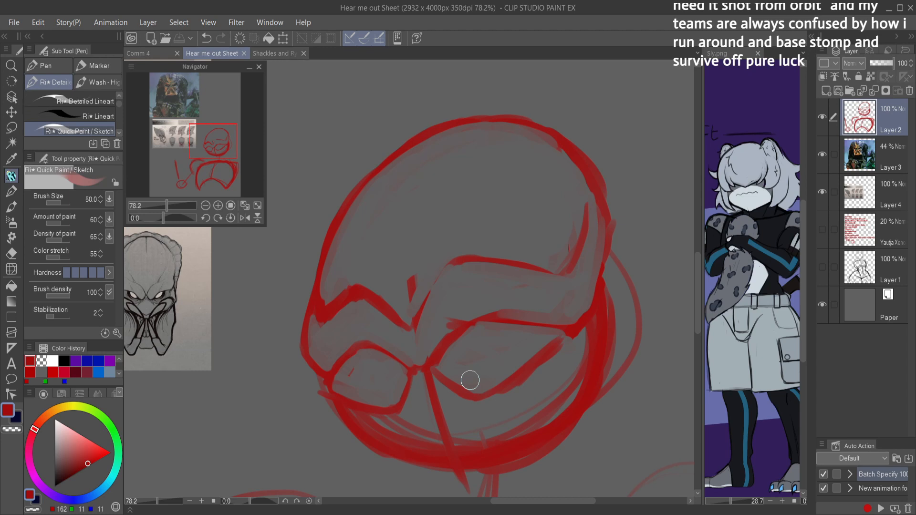
Step: Sketch the jaw tapering from both cheeks to a narrow chin below the head circle
{"action": "mouse_move", "coordinate": [541, 356]}
{"action": "left_mouse_down"}
{"action": "mouse_move", "coordinate": [526, 365]}
{"action": "mouse_move", "coordinate": [531, 344]}
{"action": "mouse_move", "coordinate": [523, 361]}
{"action": "left_mouse_up"}
{"action": "left_click_drag", "start_coordinate": [509, 400], "coordinate": [517, 322]}
{"action": "left_click_drag", "start_coordinate": [518, 322], "coordinate": [505, 324]}
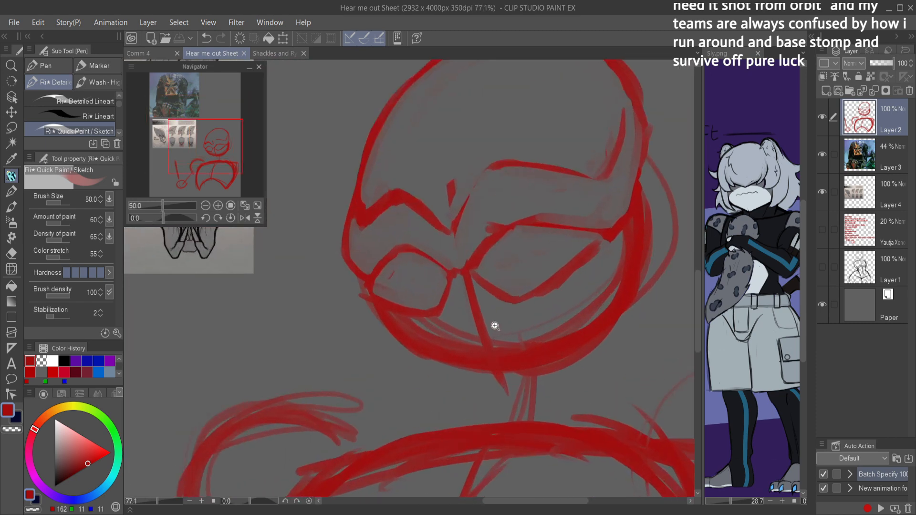
{"action": "mouse_move", "coordinate": [384, 309]}
{"action": "left_mouse_down"}
{"action": "mouse_move", "coordinate": [377, 298]}
{"action": "mouse_move", "coordinate": [406, 352]}
{"action": "mouse_move", "coordinate": [486, 408]}
{"action": "mouse_move", "coordinate": [532, 398]}
{"action": "mouse_move", "coordinate": [599, 344]}
{"action": "left_mouse_up"}
{"action": "mouse_move", "coordinate": [546, 380]}
{"action": "left_mouse_down"}
{"action": "mouse_move", "coordinate": [601, 310]}
{"action": "mouse_move", "coordinate": [609, 253]}
{"action": "mouse_move", "coordinate": [613, 288]}
{"action": "mouse_move", "coordinate": [627, 200]}
{"action": "mouse_move", "coordinate": [639, 196]}
{"action": "mouse_move", "coordinate": [634, 229]}
{"action": "mouse_move", "coordinate": [642, 141]}
{"action": "left_mouse_up"}
Step: Erase the old head circle's side along the near cheek below the brow corner
{"action": "mouse_move", "coordinate": [641, 201]}
{"action": "left_mouse_down"}
{"action": "mouse_move", "coordinate": [645, 153]}
{"action": "mouse_move", "coordinate": [621, 242]}
{"action": "mouse_move", "coordinate": [650, 190]}
{"action": "mouse_move", "coordinate": [644, 165]}
{"action": "mouse_move", "coordinate": [630, 231]}
{"action": "left_mouse_up"}
{"action": "key", "text": "c"}
{"action": "left_click_drag", "start_coordinate": [642, 184], "coordinate": [622, 256]}
{"action": "left_click_drag", "start_coordinate": [630, 221], "coordinate": [623, 286]}
{"action": "left_click_drag", "start_coordinate": [651, 209], "coordinate": [626, 277]}
{"action": "left_click_drag", "start_coordinate": [635, 245], "coordinate": [624, 297]}
{"action": "left_click_drag", "start_coordinate": [658, 212], "coordinate": [621, 323]}
{"action": "left_click_drag", "start_coordinate": [644, 244], "coordinate": [624, 315]}
Step: Sketch the near cheek line down from the brow's outer corner, undo the last stroke, and flip the view
{"action": "key", "text": "c"}
{"action": "mouse_move", "coordinate": [637, 225]}
{"action": "left_mouse_down"}
{"action": "mouse_move", "coordinate": [620, 253]}
{"action": "mouse_move", "coordinate": [635, 231]}
{"action": "mouse_move", "coordinate": [612, 306]}
{"action": "left_mouse_up"}
{"action": "mouse_move", "coordinate": [624, 258]}
{"action": "left_mouse_down"}
{"action": "mouse_move", "coordinate": [621, 293]}
{"action": "mouse_move", "coordinate": [634, 334]}
{"action": "left_mouse_up"}
{"action": "left_click_drag", "start_coordinate": [619, 239], "coordinate": [634, 346]}
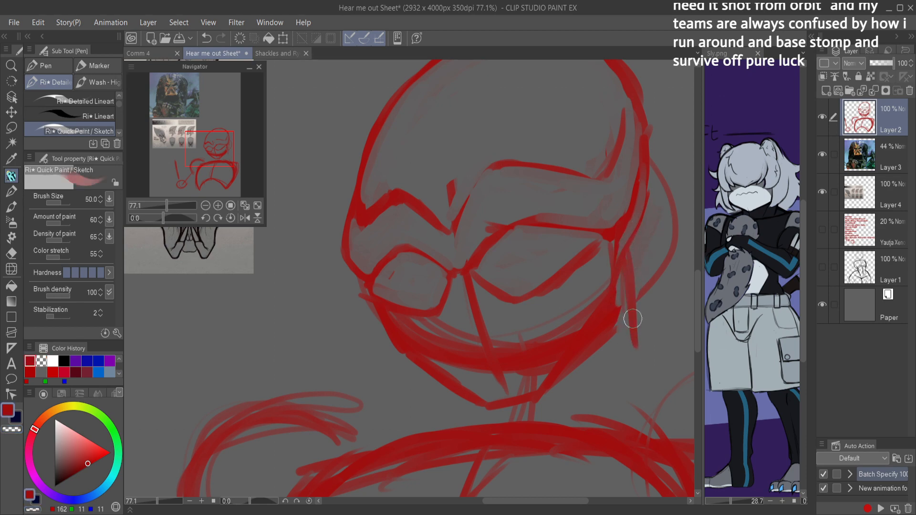
{"action": "key", "text": "ctrl+z"}
{"action": "key", "text": "h"}
{"action": "left_click_drag", "start_coordinate": [585, 247], "coordinate": [491, 271]}
{"action": "left_click_drag", "start_coordinate": [491, 271], "coordinate": [617, 253]}
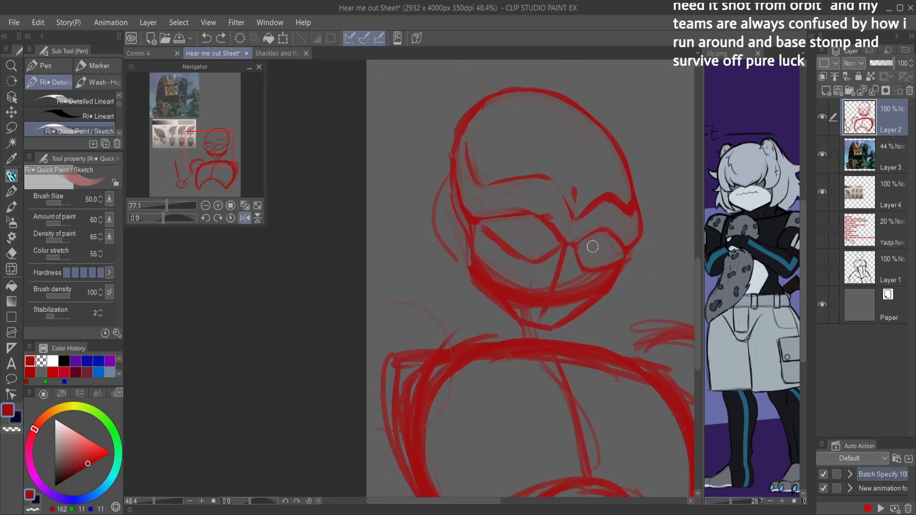
Step: Sketch sloping shoulder lines outward from both sides of the jaw toward the shoulders
{"action": "left_click_drag", "start_coordinate": [467, 284], "coordinate": [393, 329]}
{"action": "left_click_drag", "start_coordinate": [427, 304], "coordinate": [467, 286]}
{"action": "mouse_move", "coordinate": [584, 301]}
{"action": "left_mouse_down"}
{"action": "mouse_move", "coordinate": [656, 336]}
{"action": "mouse_move", "coordinate": [627, 313]}
{"action": "left_mouse_up"}
Step: Erase stray marks around the near eye socket and redraw its lower edge as a cleaner pointed contour
{"action": "scroll", "coordinate": [649, 329], "scroll_direction": "down", "scroll_amount": 4}
{"action": "scroll", "coordinate": [628, 291], "scroll_direction": "up", "scroll_amount": 4}
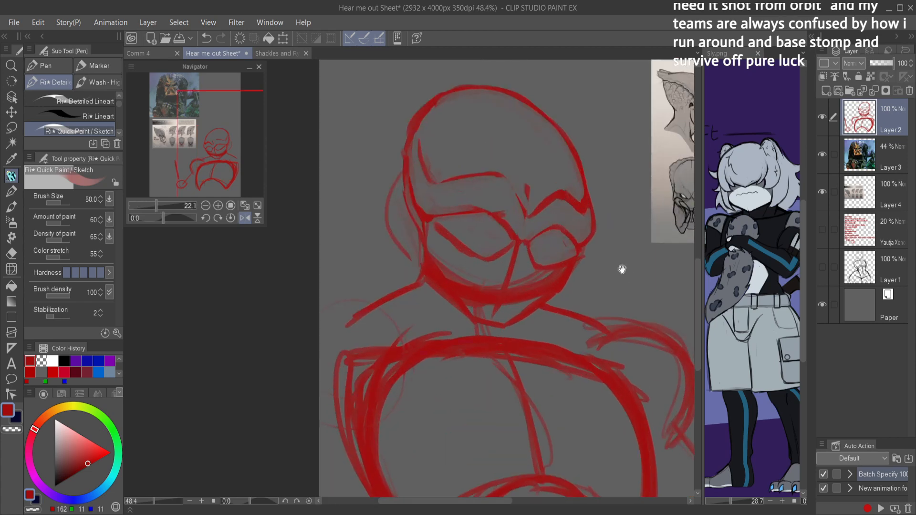
{"action": "scroll", "coordinate": [547, 234], "scroll_direction": "up", "scroll_amount": 2}
{"action": "key", "text": "c"}
{"action": "left_click_drag", "start_coordinate": [401, 220], "coordinate": [439, 260]}
{"action": "key", "text": "c"}
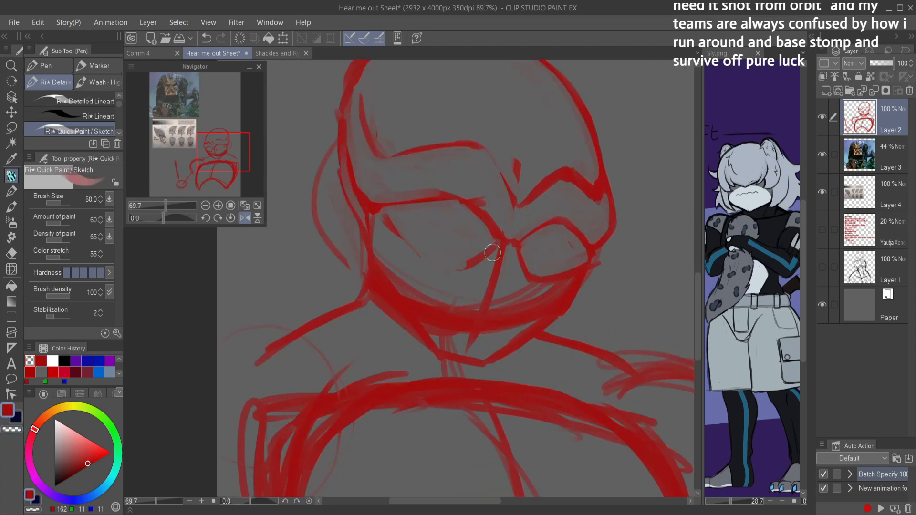
{"action": "mouse_move", "coordinate": [386, 215]}
{"action": "left_mouse_down"}
{"action": "mouse_move", "coordinate": [440, 266]}
{"action": "mouse_move", "coordinate": [497, 237]}
{"action": "left_mouse_up"}
{"action": "mouse_move", "coordinate": [462, 264]}
{"action": "left_mouse_down"}
{"action": "mouse_move", "coordinate": [495, 242]}
{"action": "mouse_move", "coordinate": [450, 263]}
{"action": "mouse_move", "coordinate": [414, 250]}
{"action": "mouse_move", "coordinate": [429, 257]}
{"action": "mouse_move", "coordinate": [376, 209]}
{"action": "mouse_move", "coordinate": [446, 260]}
{"action": "mouse_move", "coordinate": [482, 247]}
{"action": "left_mouse_up"}
{"action": "key", "text": "c"}
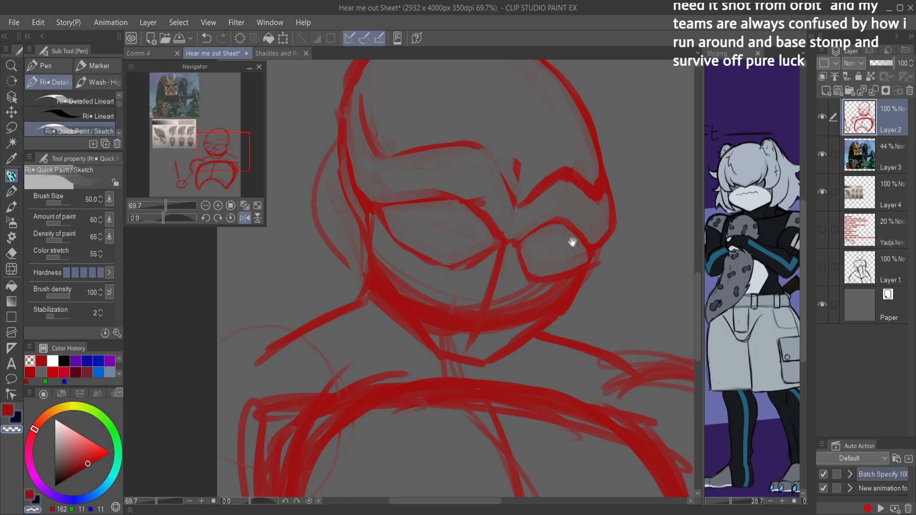
Step: Redraw the far eye socket's lower edge and check the head in the unflipped view
{"action": "left_click_drag", "start_coordinate": [575, 241], "coordinate": [561, 242]}
{"action": "left_click_drag", "start_coordinate": [561, 242], "coordinate": [544, 246]}
{"action": "left_click", "coordinate": [544, 245]}
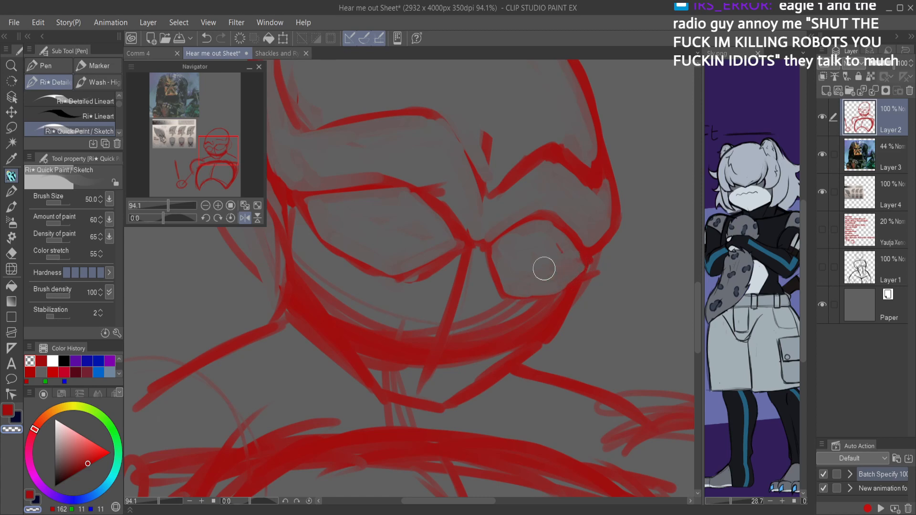
{"action": "key", "text": "c"}
{"action": "mouse_move", "coordinate": [589, 269]}
{"action": "left_mouse_down"}
{"action": "mouse_move", "coordinate": [555, 292]}
{"action": "mouse_move", "coordinate": [503, 291]}
{"action": "left_mouse_up"}
{"action": "scroll", "coordinate": [567, 257], "scroll_direction": "down", "scroll_amount": 5}
{"action": "key", "text": "g"}
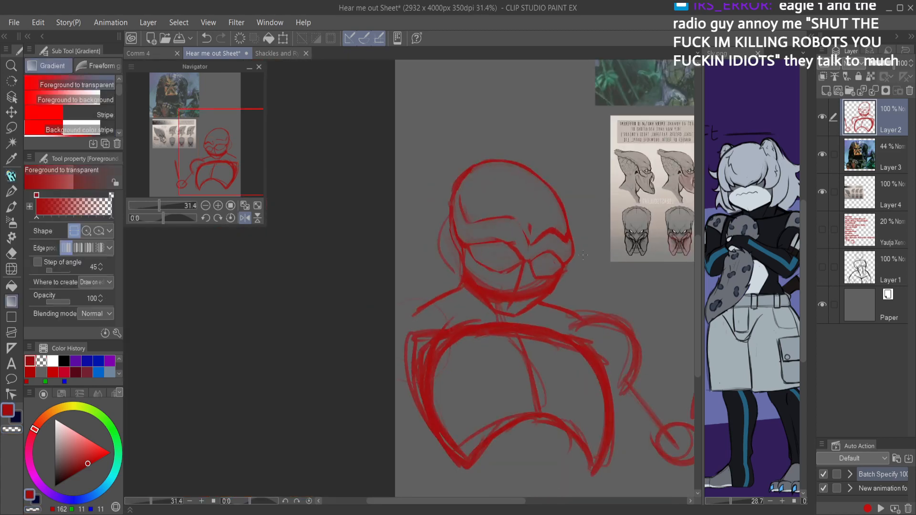
{"action": "key", "text": "h"}
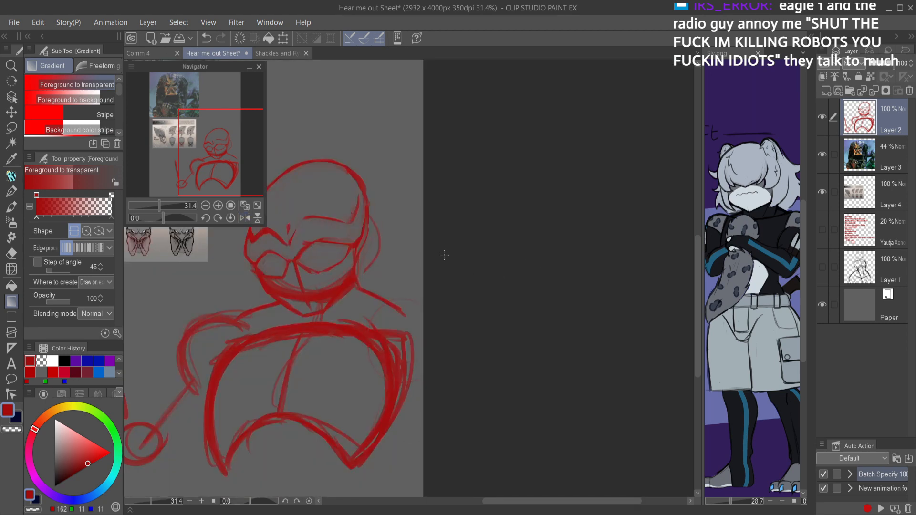
{"action": "key", "text": "p"}
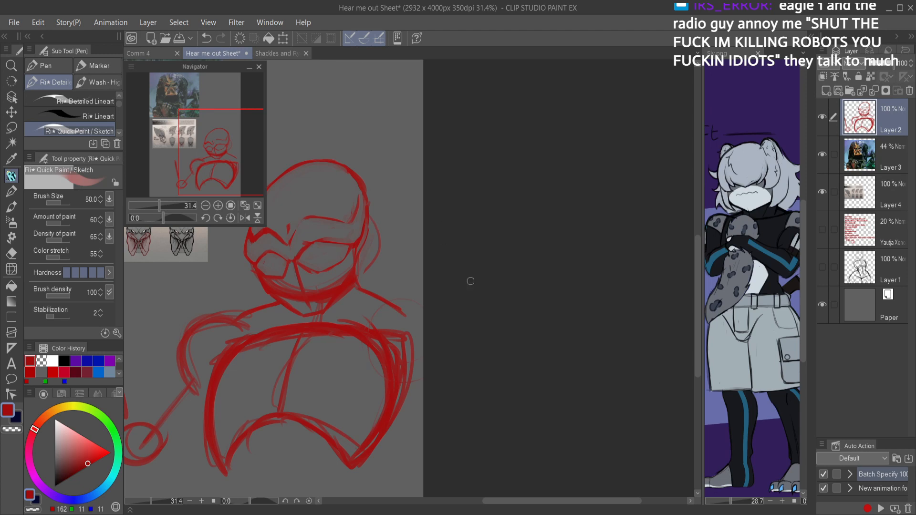
Step: Lasso the whole head sketch on Layer 2, delete it and drop the selection
{"action": "scroll", "coordinate": [443, 286], "scroll_direction": "down", "scroll_amount": 3}
{"action": "scroll", "coordinate": [480, 302], "scroll_direction": "up", "scroll_amount": 4}
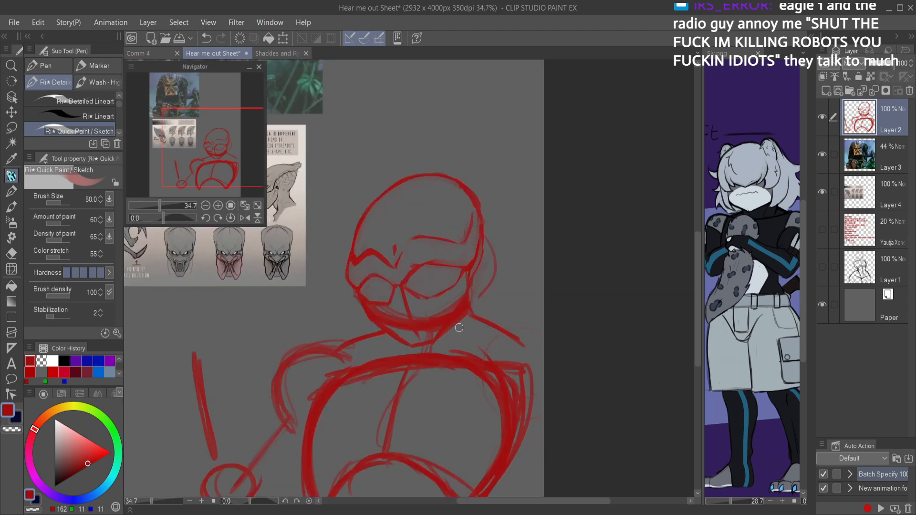
{"action": "key", "text": "m"}
{"action": "mouse_move", "coordinate": [463, 320]}
{"action": "left_mouse_down"}
{"action": "mouse_move", "coordinate": [471, 128]}
{"action": "mouse_move", "coordinate": [327, 250]}
{"action": "mouse_move", "coordinate": [355, 315]}
{"action": "mouse_move", "coordinate": [400, 343]}
{"action": "mouse_move", "coordinate": [454, 331]}
{"action": "left_mouse_up"}
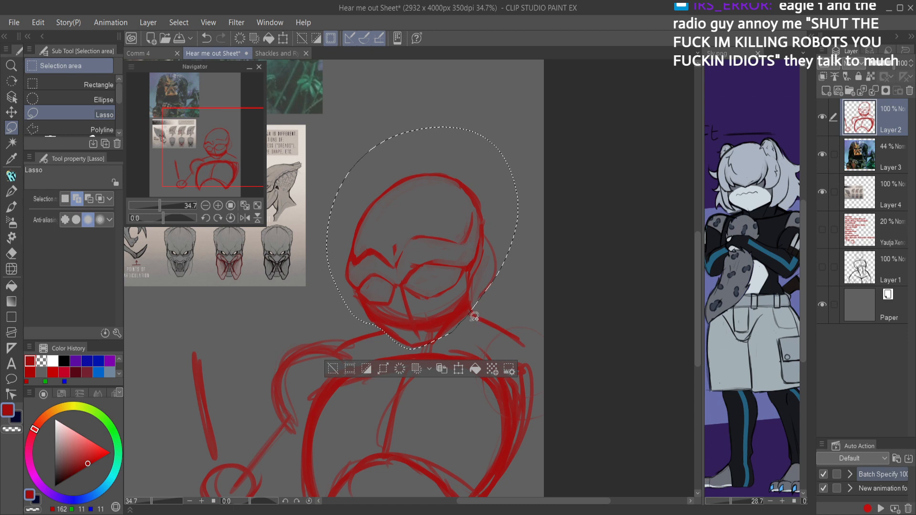
{"action": "key", "text": "Delete"}
{"action": "key", "text": "ctrl+d"}
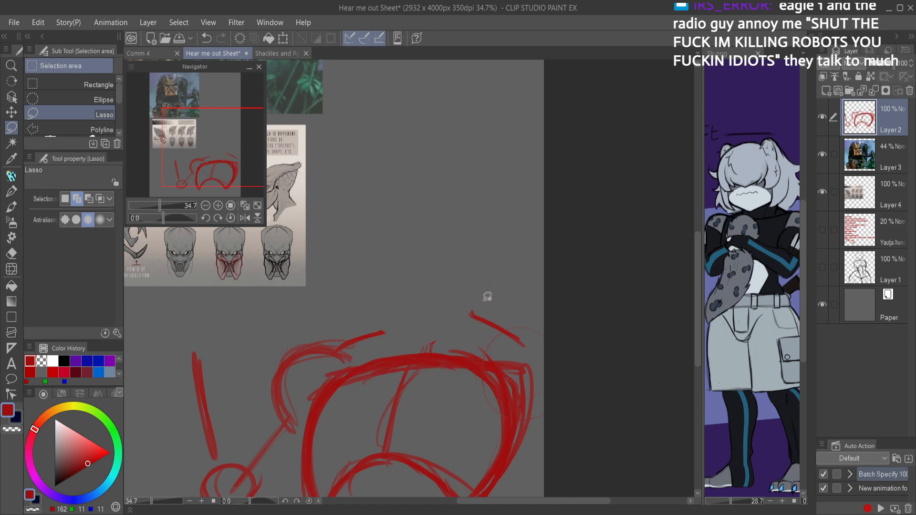
Step: Draw a new head circle above the torso with repeated overlapping strokes
{"action": "key", "text": "p"}
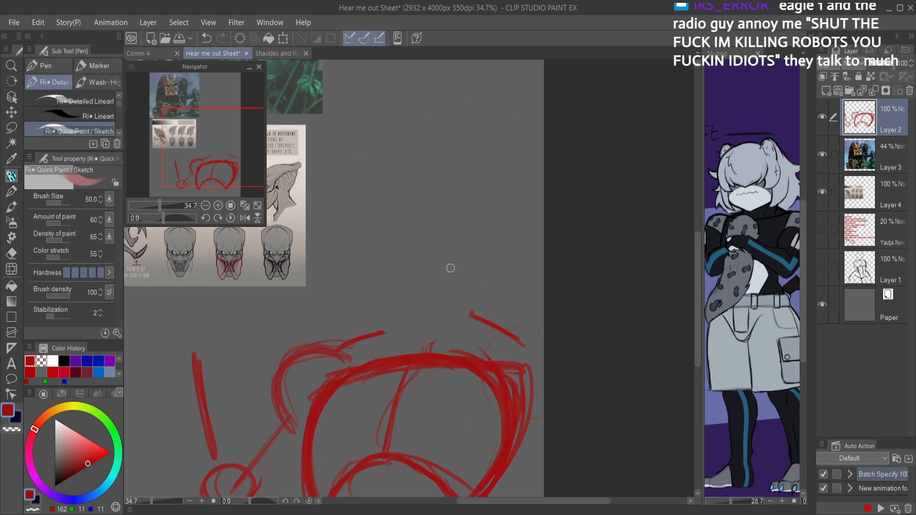
{"action": "mouse_move", "coordinate": [420, 194]}
{"action": "left_mouse_down"}
{"action": "mouse_move", "coordinate": [440, 281]}
{"action": "mouse_move", "coordinate": [371, 257]}
{"action": "mouse_move", "coordinate": [441, 187]}
{"action": "mouse_move", "coordinate": [454, 278]}
{"action": "mouse_move", "coordinate": [360, 218]}
{"action": "mouse_move", "coordinate": [451, 215]}
{"action": "mouse_move", "coordinate": [411, 317]}
{"action": "mouse_move", "coordinate": [351, 247]}
{"action": "mouse_move", "coordinate": [471, 236]}
{"action": "mouse_move", "coordinate": [399, 302]}
{"action": "mouse_move", "coordinate": [362, 209]}
{"action": "mouse_move", "coordinate": [473, 229]}
{"action": "mouse_move", "coordinate": [384, 298]}
{"action": "mouse_move", "coordinate": [366, 207]}
{"action": "mouse_move", "coordinate": [478, 227]}
{"action": "mouse_move", "coordinate": [446, 299]}
{"action": "left_mouse_up"}
{"action": "key", "text": "ctrl+z"}
{"action": "mouse_move", "coordinate": [432, 193]}
{"action": "left_mouse_down"}
{"action": "mouse_move", "coordinate": [380, 196]}
{"action": "mouse_move", "coordinate": [366, 280]}
{"action": "mouse_move", "coordinate": [479, 297]}
{"action": "left_mouse_up"}
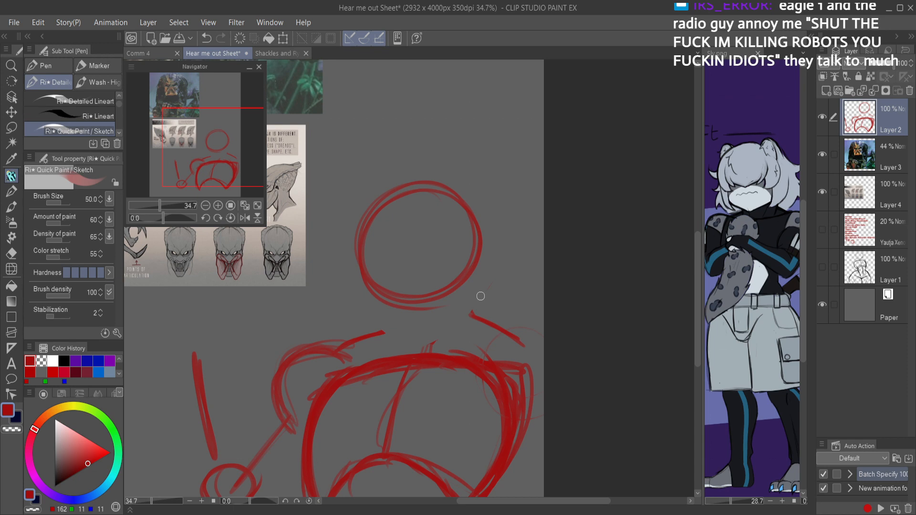
{"action": "left_click_drag", "start_coordinate": [373, 207], "coordinate": [375, 279]}
{"action": "left_click_drag", "start_coordinate": [361, 227], "coordinate": [370, 282]}
{"action": "left_click_drag", "start_coordinate": [355, 250], "coordinate": [384, 185]}
{"action": "mouse_move", "coordinate": [361, 220]}
{"action": "left_mouse_down"}
{"action": "mouse_move", "coordinate": [413, 181]}
{"action": "mouse_move", "coordinate": [461, 190]}
{"action": "left_mouse_up"}
{"action": "mouse_move", "coordinate": [406, 192]}
{"action": "left_mouse_down"}
{"action": "mouse_move", "coordinate": [481, 225]}
{"action": "mouse_move", "coordinate": [468, 202]}
{"action": "mouse_move", "coordinate": [476, 261]}
{"action": "left_mouse_up"}
{"action": "mouse_move", "coordinate": [473, 215]}
{"action": "left_mouse_down"}
{"action": "mouse_move", "coordinate": [472, 276]}
{"action": "mouse_move", "coordinate": [449, 288]}
{"action": "left_mouse_up"}
{"action": "left_click_drag", "start_coordinate": [471, 271], "coordinate": [384, 296]}
{"action": "left_click_drag", "start_coordinate": [361, 257], "coordinate": [481, 264]}
Step: Sketch the neck with two sides and inner muscle lines running down from the head circle
{"action": "left_click_drag", "start_coordinate": [436, 304], "coordinate": [436, 351]}
{"action": "left_click_drag", "start_coordinate": [388, 298], "coordinate": [393, 354]}
{"action": "left_click_drag", "start_coordinate": [405, 311], "coordinate": [411, 350]}
{"action": "left_click_drag", "start_coordinate": [462, 300], "coordinate": [437, 347]}
{"action": "left_click_drag", "start_coordinate": [479, 249], "coordinate": [474, 312]}
Step: Reinforce the near shoulder slope and the chest's upper edge, checking them in the flipped view
{"action": "key", "text": "h"}
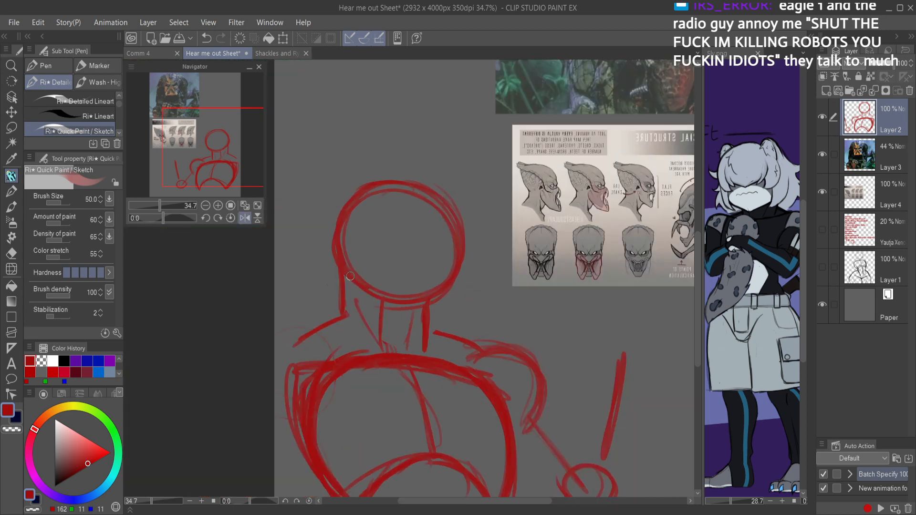
{"action": "mouse_move", "coordinate": [342, 281]}
{"action": "left_mouse_down"}
{"action": "mouse_move", "coordinate": [334, 313]}
{"action": "mouse_move", "coordinate": [315, 325]}
{"action": "mouse_move", "coordinate": [339, 311]}
{"action": "mouse_move", "coordinate": [281, 352]}
{"action": "left_mouse_up"}
{"action": "left_click_drag", "start_coordinate": [509, 334], "coordinate": [489, 330]}
{"action": "key", "text": "h"}
{"action": "left_click_drag", "start_coordinate": [395, 360], "coordinate": [496, 342]}
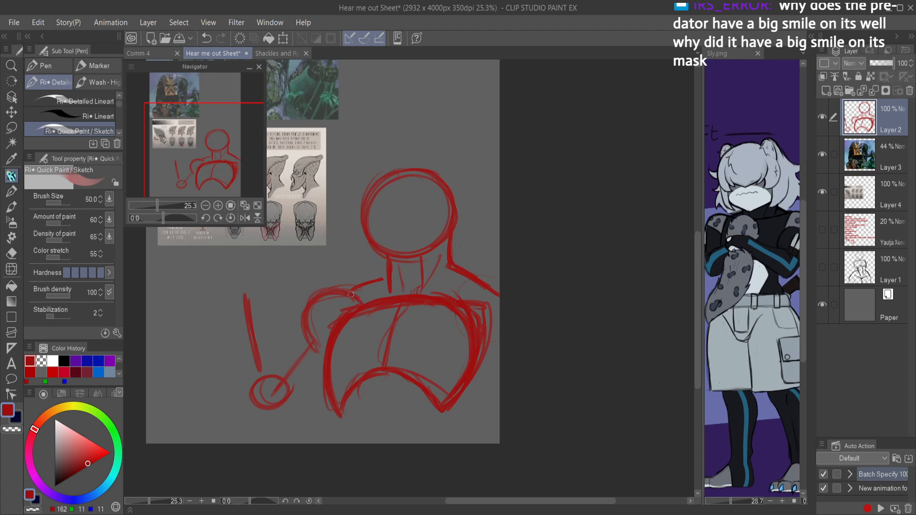
Step: Sketch the far arm's rounded shoulder and upper-arm arc, and strengthen the chest edge beside it
{"action": "mouse_move", "coordinate": [361, 305]}
{"action": "left_mouse_down"}
{"action": "mouse_move", "coordinate": [319, 287]}
{"action": "mouse_move", "coordinate": [298, 300]}
{"action": "mouse_move", "coordinate": [289, 336]}
{"action": "left_mouse_up"}
{"action": "mouse_move", "coordinate": [272, 367]}
{"action": "left_mouse_down"}
{"action": "mouse_move", "coordinate": [264, 358]}
{"action": "mouse_move", "coordinate": [297, 320]}
{"action": "mouse_move", "coordinate": [321, 331]}
{"action": "mouse_move", "coordinate": [311, 325]}
{"action": "mouse_move", "coordinate": [261, 361]}
{"action": "mouse_move", "coordinate": [311, 325]}
{"action": "mouse_move", "coordinate": [390, 306]}
{"action": "mouse_move", "coordinate": [395, 318]}
{"action": "mouse_move", "coordinate": [348, 321]}
{"action": "mouse_move", "coordinate": [374, 312]}
{"action": "mouse_move", "coordinate": [336, 323]}
{"action": "mouse_move", "coordinate": [311, 299]}
{"action": "mouse_move", "coordinate": [305, 311]}
{"action": "mouse_move", "coordinate": [336, 299]}
{"action": "mouse_move", "coordinate": [329, 375]}
{"action": "left_mouse_up"}
{"action": "key", "text": "c"}
{"action": "key", "text": "c"}
{"action": "mouse_move", "coordinate": [331, 333]}
{"action": "left_mouse_down"}
{"action": "mouse_move", "coordinate": [324, 384]}
{"action": "mouse_move", "coordinate": [382, 371]}
{"action": "mouse_move", "coordinate": [338, 391]}
{"action": "left_mouse_up"}
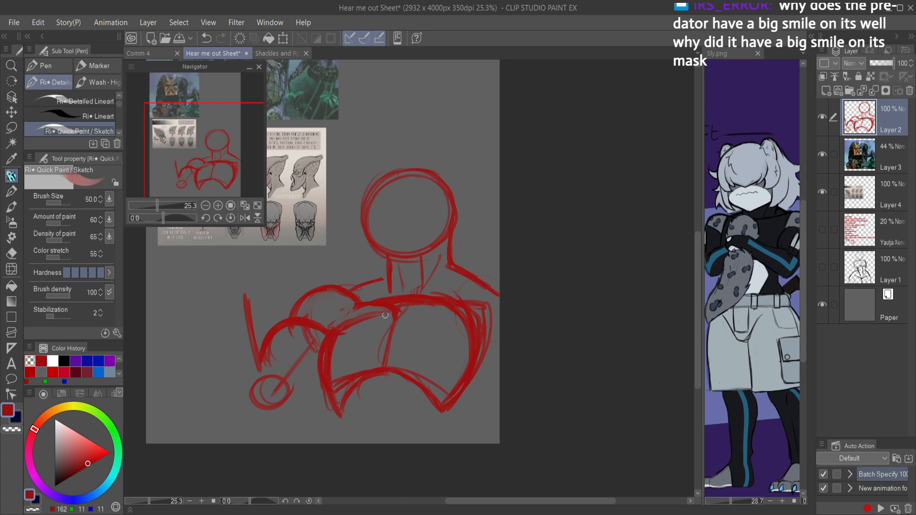
Step: Erase the extra lines inside the pectoral next to the far shoulder and compare both view orientations
{"action": "key", "text": "c"}
{"action": "mouse_move", "coordinate": [373, 315]}
{"action": "left_mouse_down"}
{"action": "mouse_move", "coordinate": [332, 346]}
{"action": "mouse_move", "coordinate": [327, 363]}
{"action": "mouse_move", "coordinate": [347, 373]}
{"action": "left_mouse_up"}
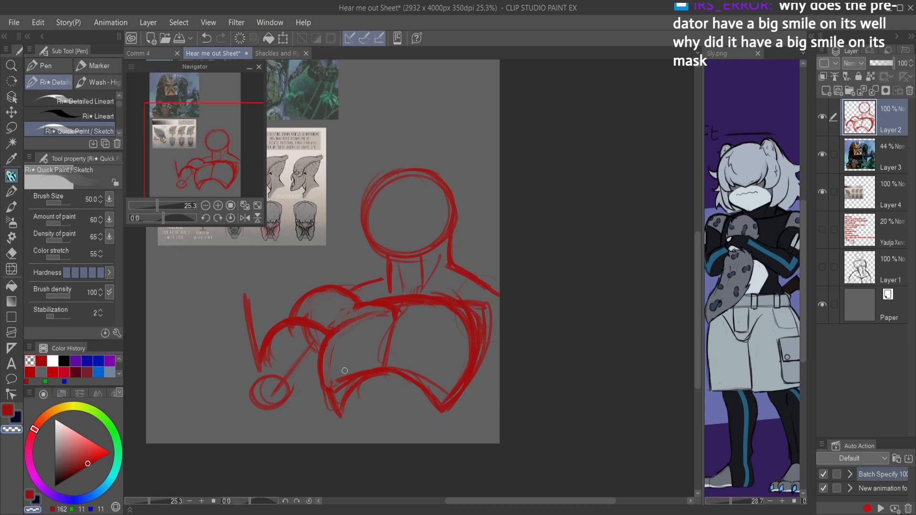
{"action": "key", "text": "h"}
{"action": "key", "text": "c"}
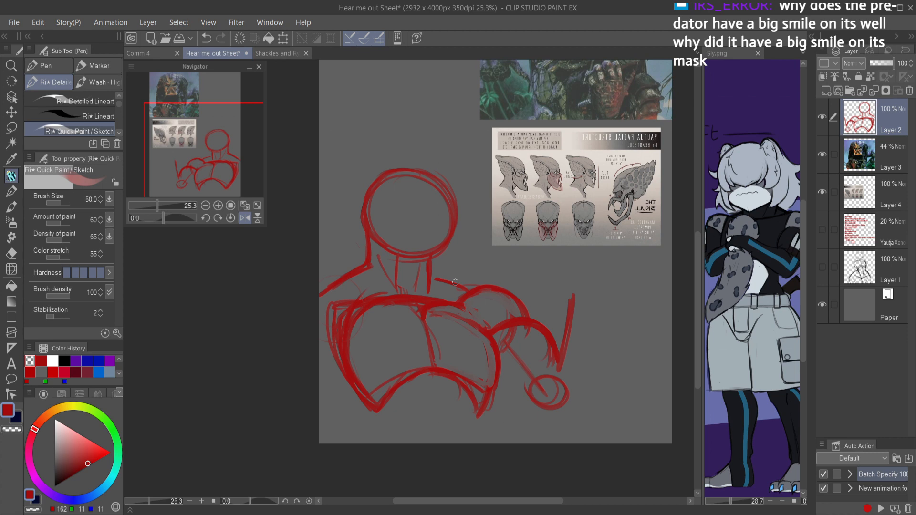
{"action": "key", "text": "h"}
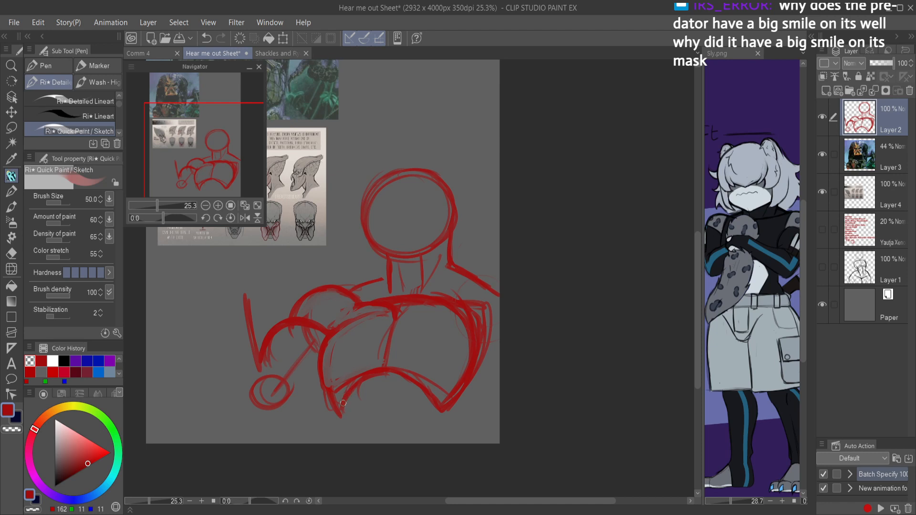
{"action": "key", "text": "h"}
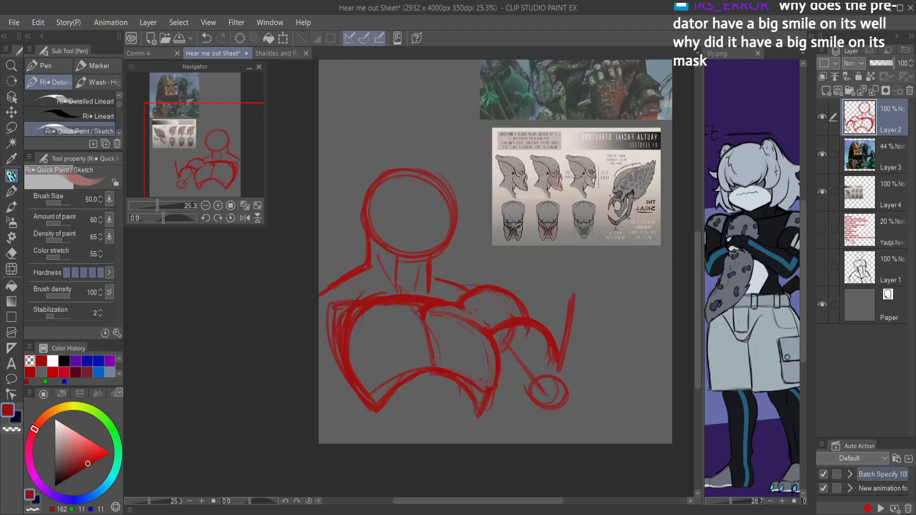
Step: Sketch the raised forearm with its elbow underside, long outer edge and inner edge
{"action": "left_click_drag", "start_coordinate": [496, 389], "coordinate": [531, 403]}
{"action": "left_click_drag", "start_coordinate": [497, 389], "coordinate": [533, 405]}
{"action": "mouse_move", "coordinate": [507, 370]}
{"action": "left_mouse_down"}
{"action": "mouse_move", "coordinate": [537, 409]}
{"action": "mouse_move", "coordinate": [576, 401]}
{"action": "left_mouse_up"}
{"action": "left_click_drag", "start_coordinate": [586, 297], "coordinate": [575, 406]}
{"action": "left_click_drag", "start_coordinate": [587, 273], "coordinate": [583, 404]}
{"action": "mouse_move", "coordinate": [557, 277]}
{"action": "left_mouse_down"}
{"action": "mouse_move", "coordinate": [518, 354]}
{"action": "mouse_move", "coordinate": [524, 378]}
{"action": "mouse_move", "coordinate": [536, 326]}
{"action": "mouse_move", "coordinate": [522, 343]}
{"action": "mouse_move", "coordinate": [551, 295]}
{"action": "mouse_move", "coordinate": [585, 287]}
{"action": "mouse_move", "coordinate": [593, 365]}
{"action": "mouse_move", "coordinate": [589, 323]}
{"action": "mouse_move", "coordinate": [581, 403]}
{"action": "mouse_move", "coordinate": [592, 358]}
{"action": "left_mouse_up"}
Step: Erase the old arm guideline and elbow circle inside the forearm, and refine the forearm's inner edge
{"action": "key", "text": "c"}
{"action": "mouse_move", "coordinate": [581, 277]}
{"action": "left_mouse_down"}
{"action": "mouse_move", "coordinate": [586, 353]}
{"action": "mouse_move", "coordinate": [579, 397]}
{"action": "left_mouse_up"}
{"action": "left_click_drag", "start_coordinate": [578, 386], "coordinate": [578, 325]}
{"action": "mouse_move", "coordinate": [575, 292]}
{"action": "left_mouse_down"}
{"action": "mouse_move", "coordinate": [560, 368]}
{"action": "mouse_move", "coordinate": [534, 339]}
{"action": "mouse_move", "coordinate": [550, 312]}
{"action": "left_mouse_up"}
{"action": "left_click_drag", "start_coordinate": [529, 353], "coordinate": [531, 382]}
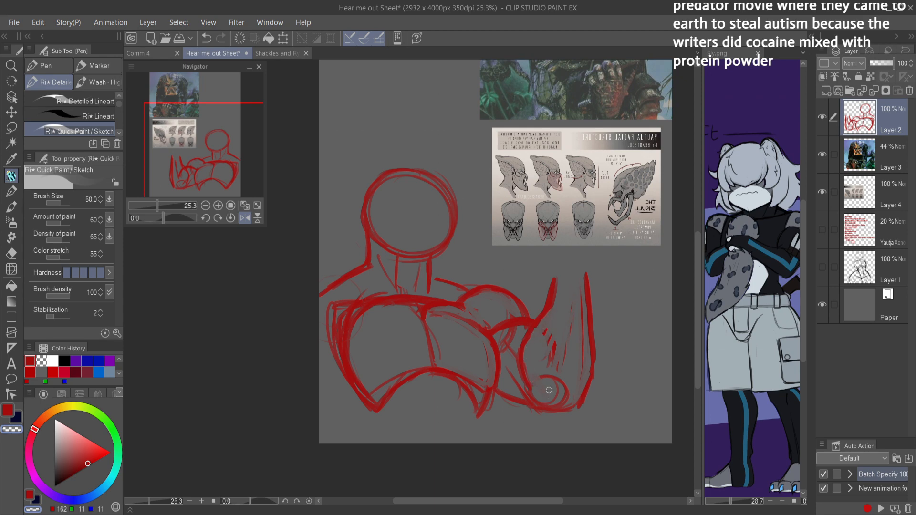
{"action": "key", "text": "e"}
{"action": "left_click_drag", "start_coordinate": [560, 328], "coordinate": [556, 378]}
Step: Clear the entire figure sketch from Layer 2 and return the canvas to the unflipped view
{"action": "key", "text": "ctrl+space"}
{"action": "left_click_drag", "start_coordinate": [587, 338], "coordinate": [605, 273]}
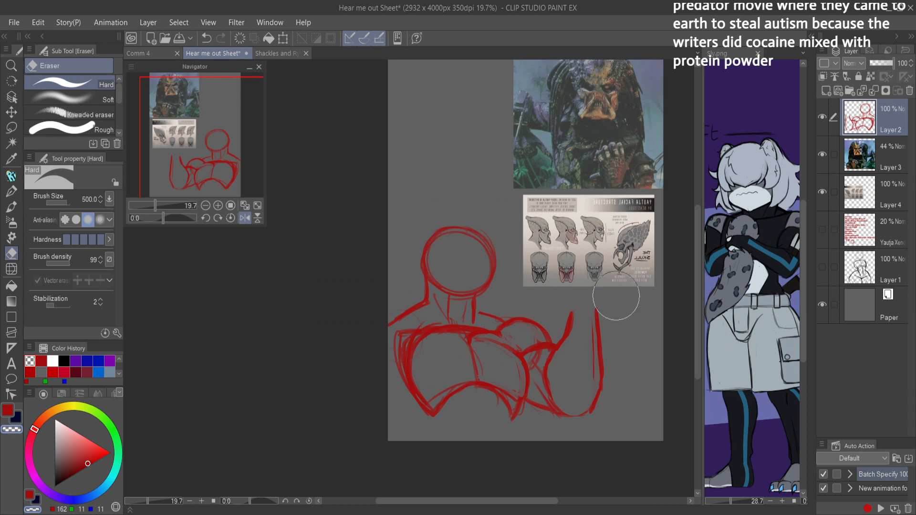
{"action": "key", "text": "Delete"}
{"action": "key", "text": "h"}
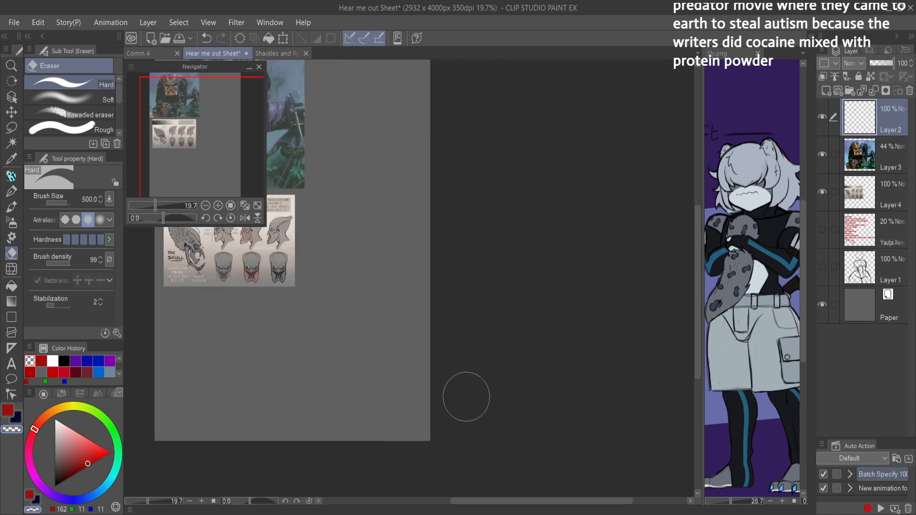
Step: Draw a large new head circle with repeated sketch strokes beside the Yautja reference images
{"action": "key", "text": "p"}
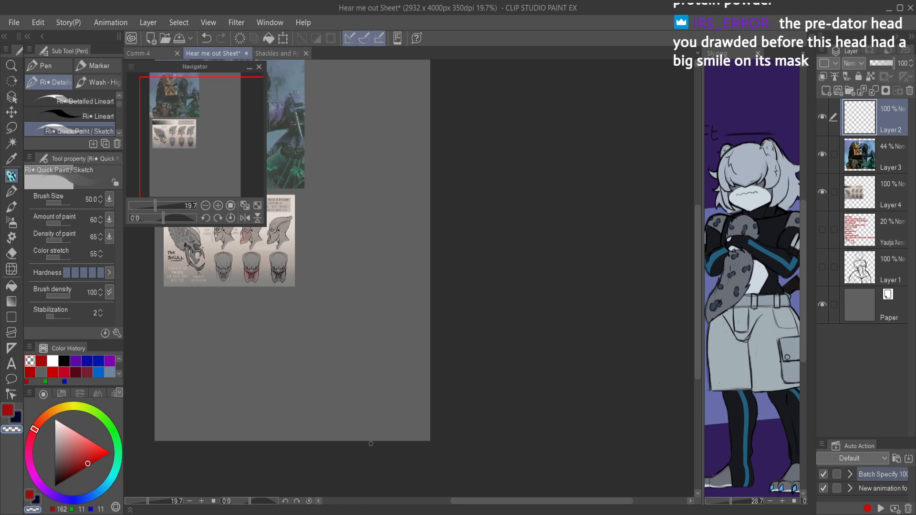
{"action": "left_click_drag", "start_coordinate": [391, 196], "coordinate": [507, 200]}
{"action": "scroll", "coordinate": [542, 236], "scroll_direction": "down", "scroll_amount": 2}
{"action": "scroll", "coordinate": [508, 204], "scroll_direction": "up", "scroll_amount": 5}
{"action": "scroll", "coordinate": [525, 234], "scroll_direction": "down", "scroll_amount": 3}
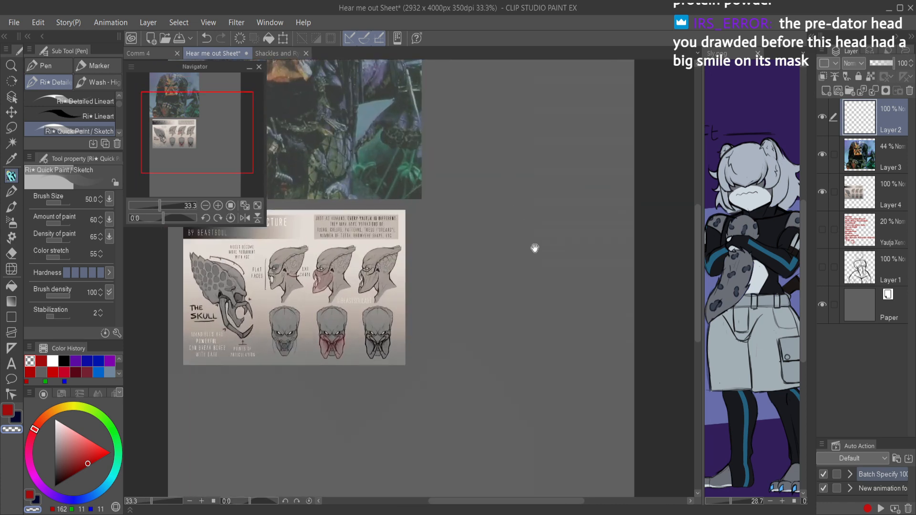
{"action": "left_click_drag", "start_coordinate": [531, 256], "coordinate": [534, 260]}
{"action": "left_click_drag", "start_coordinate": [534, 381], "coordinate": [549, 401]}
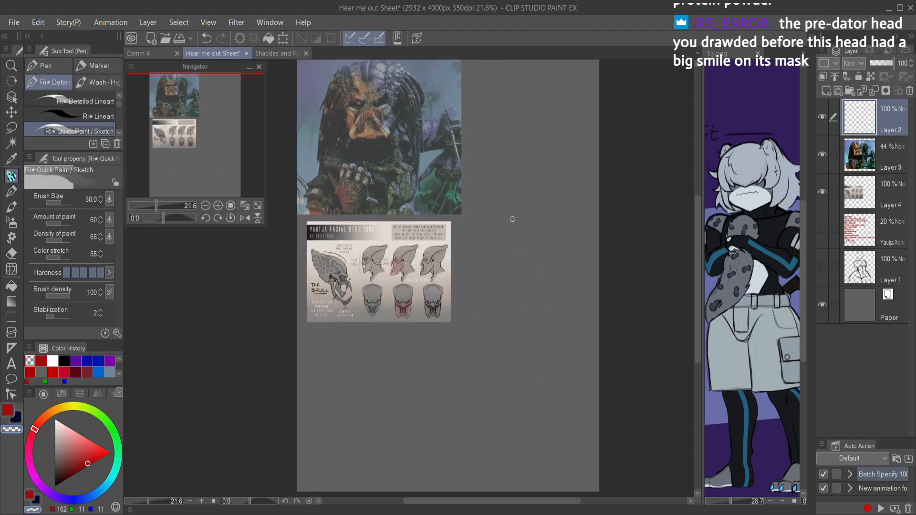
{"action": "key", "text": "c"}
{"action": "mouse_move", "coordinate": [472, 224]}
{"action": "left_mouse_down"}
{"action": "mouse_move", "coordinate": [545, 220]}
{"action": "mouse_move", "coordinate": [527, 271]}
{"action": "mouse_move", "coordinate": [462, 249]}
{"action": "mouse_move", "coordinate": [500, 193]}
{"action": "mouse_move", "coordinate": [555, 235]}
{"action": "mouse_move", "coordinate": [515, 272]}
{"action": "mouse_move", "coordinate": [463, 240]}
{"action": "mouse_move", "coordinate": [492, 192]}
{"action": "mouse_move", "coordinate": [548, 249]}
{"action": "mouse_move", "coordinate": [507, 281]}
{"action": "mouse_move", "coordinate": [459, 238]}
{"action": "mouse_move", "coordinate": [500, 192]}
{"action": "mouse_move", "coordinate": [552, 234]}
{"action": "mouse_move", "coordinate": [532, 276]}
{"action": "left_mouse_up"}
{"action": "mouse_move", "coordinate": [457, 233]}
{"action": "left_mouse_down"}
{"action": "mouse_move", "coordinate": [467, 211]}
{"action": "mouse_move", "coordinate": [464, 245]}
{"action": "mouse_move", "coordinate": [520, 190]}
{"action": "mouse_move", "coordinate": [469, 204]}
{"action": "mouse_move", "coordinate": [546, 204]}
{"action": "mouse_move", "coordinate": [537, 199]}
{"action": "mouse_move", "coordinate": [545, 261]}
{"action": "mouse_move", "coordinate": [552, 224]}
{"action": "mouse_move", "coordinate": [511, 276]}
{"action": "mouse_move", "coordinate": [463, 250]}
{"action": "left_mouse_up"}
{"action": "mouse_move", "coordinate": [479, 198]}
{"action": "left_mouse_down"}
{"action": "mouse_move", "coordinate": [469, 264]}
{"action": "mouse_move", "coordinate": [514, 280]}
{"action": "left_mouse_up"}
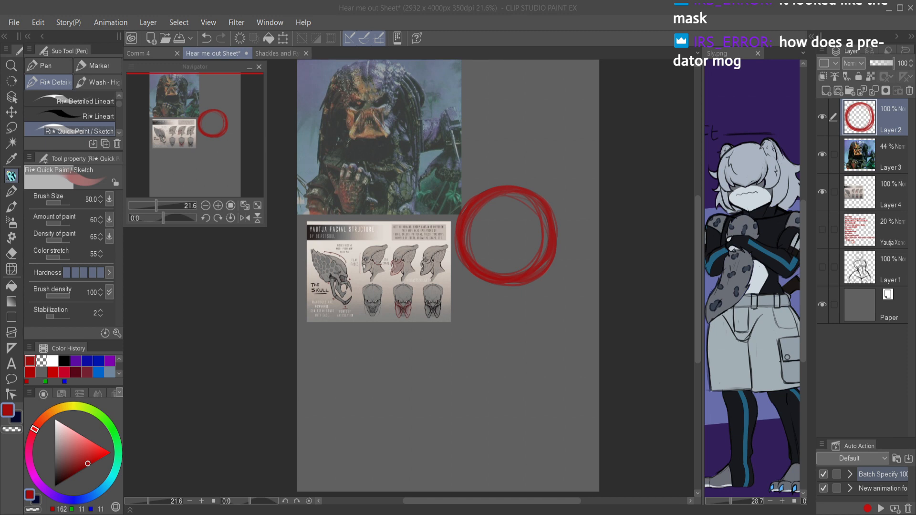
{"action": "left_click", "coordinate": [586, 265]}
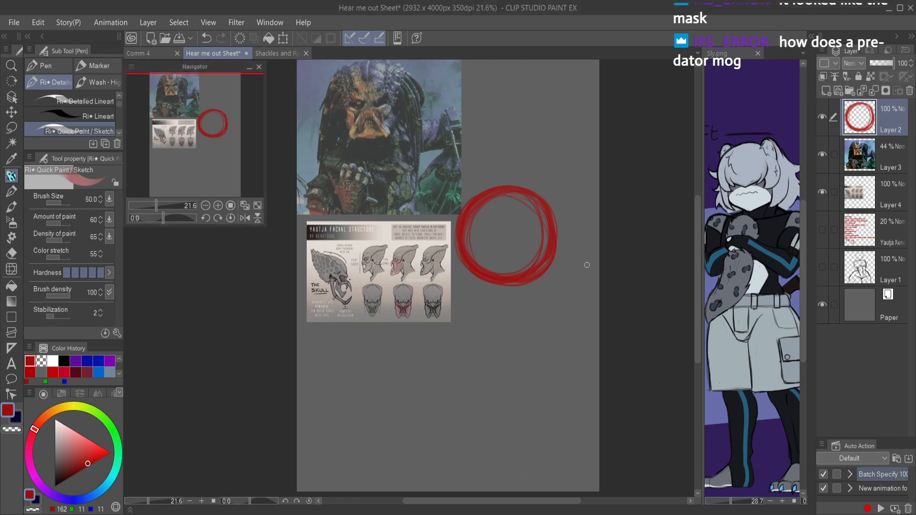
Step: Try sketching cheek corners, a toothed angular jaw and slanted eyes onto the head circle
{"action": "mouse_move", "coordinate": [460, 254]}
{"action": "left_mouse_down"}
{"action": "mouse_move", "coordinate": [550, 257]}
{"action": "mouse_move", "coordinate": [537, 260]}
{"action": "mouse_move", "coordinate": [556, 253]}
{"action": "mouse_move", "coordinate": [557, 223]}
{"action": "left_mouse_up"}
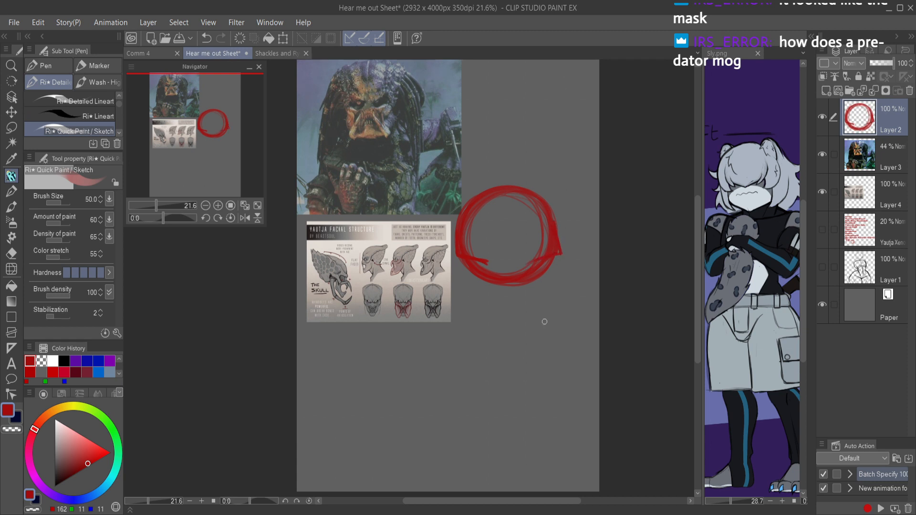
{"action": "mouse_move", "coordinate": [469, 262]}
{"action": "left_mouse_down"}
{"action": "mouse_move", "coordinate": [473, 281]}
{"action": "mouse_move", "coordinate": [502, 301]}
{"action": "mouse_move", "coordinate": [479, 288]}
{"action": "mouse_move", "coordinate": [523, 298]}
{"action": "mouse_move", "coordinate": [556, 269]}
{"action": "mouse_move", "coordinate": [553, 277]}
{"action": "mouse_move", "coordinate": [550, 264]}
{"action": "mouse_move", "coordinate": [552, 272]}
{"action": "mouse_move", "coordinate": [517, 302]}
{"action": "mouse_move", "coordinate": [529, 290]}
{"action": "mouse_move", "coordinate": [516, 298]}
{"action": "mouse_move", "coordinate": [514, 273]}
{"action": "left_mouse_up"}
{"action": "mouse_move", "coordinate": [514, 273]}
{"action": "left_mouse_down"}
{"action": "mouse_move", "coordinate": [528, 294]}
{"action": "mouse_move", "coordinate": [494, 286]}
{"action": "mouse_move", "coordinate": [502, 299]}
{"action": "left_mouse_up"}
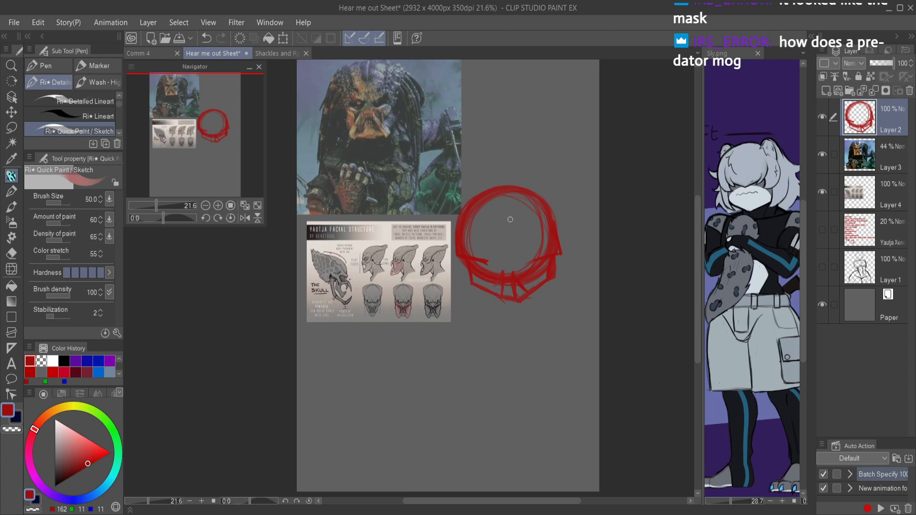
{"action": "mouse_move", "coordinate": [474, 225]}
{"action": "left_mouse_down"}
{"action": "mouse_move", "coordinate": [540, 220]}
{"action": "mouse_move", "coordinate": [517, 231]}
{"action": "mouse_move", "coordinate": [487, 217]}
{"action": "mouse_move", "coordinate": [486, 237]}
{"action": "mouse_move", "coordinate": [476, 232]}
{"action": "mouse_move", "coordinate": [504, 242]}
{"action": "mouse_move", "coordinate": [473, 232]}
{"action": "left_mouse_up"}
{"action": "mouse_move", "coordinate": [542, 228]}
{"action": "left_mouse_down"}
{"action": "mouse_move", "coordinate": [518, 243]}
{"action": "mouse_move", "coordinate": [543, 232]}
{"action": "left_mouse_up"}
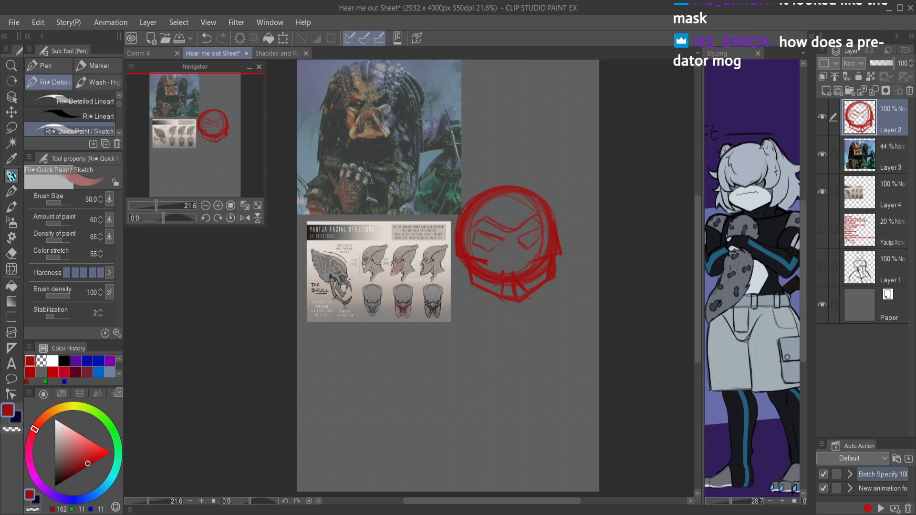
Step: Undo the eye, jaw and cheek strokes back to the plain head circle
{"action": "key", "text": "ctrl+z"}
{"action": "key", "text": "ctrl+z"}
{"action": "key", "text": "ctrl+z"}
{"action": "key", "text": "ctrl+z"}
{"action": "key", "text": "ctrl+z"}
{"action": "key", "text": "ctrl+z"}
{"action": "key", "text": "ctrl+z"}
{"action": "key", "text": "ctrl+z"}
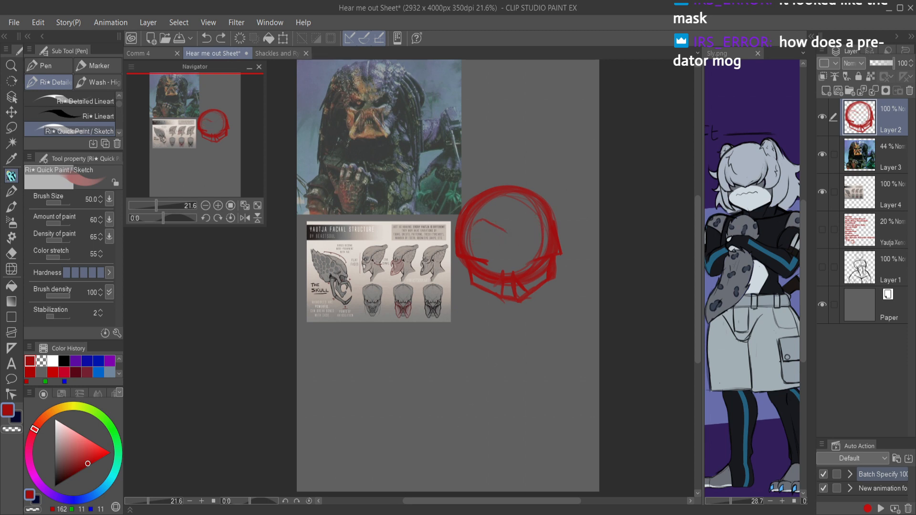
{"action": "key", "text": "ctrl+z"}
{"action": "key", "text": "ctrl+z"}
{"action": "key", "text": "ctrl+z"}
{"action": "key", "text": "ctrl+z"}
{"action": "key", "text": "ctrl+z"}
{"action": "key", "text": "ctrl+z"}
{"action": "key", "text": "ctrl+z"}
{"action": "key", "text": "ctrl+z"}
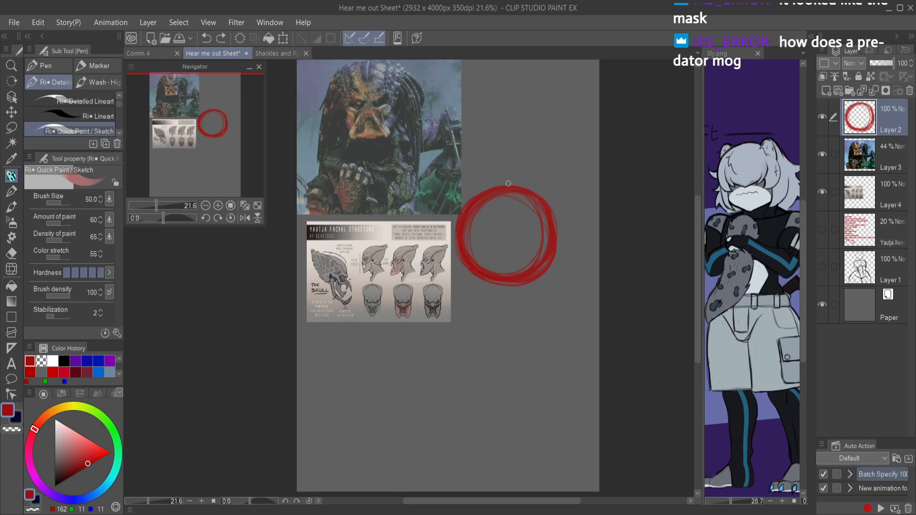
Step: Draw a vertical centerline extending below the head circle and a curved horizontal eye guideline across it
{"action": "left_click_drag", "start_coordinate": [498, 193], "coordinate": [508, 309]}
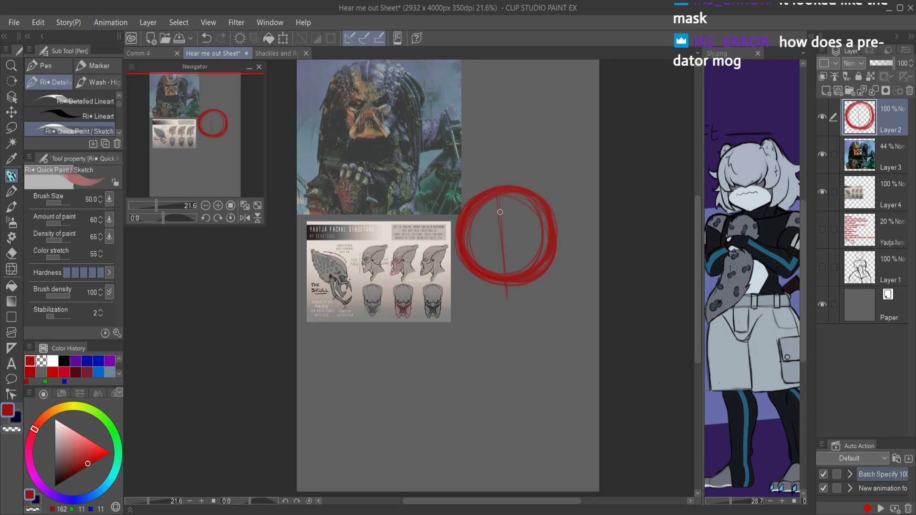
{"action": "mouse_move", "coordinate": [506, 194]}
{"action": "left_mouse_down"}
{"action": "mouse_move", "coordinate": [510, 300]}
{"action": "mouse_move", "coordinate": [499, 272]}
{"action": "left_mouse_up"}
{"action": "mouse_move", "coordinate": [500, 229]}
{"action": "left_mouse_down"}
{"action": "mouse_move", "coordinate": [524, 226]}
{"action": "mouse_move", "coordinate": [475, 236]}
{"action": "mouse_move", "coordinate": [548, 227]}
{"action": "left_mouse_up"}
{"action": "mouse_move", "coordinate": [469, 236]}
{"action": "left_mouse_down"}
{"action": "mouse_move", "coordinate": [549, 225]}
{"action": "mouse_move", "coordinate": [541, 232]}
{"action": "left_mouse_up"}
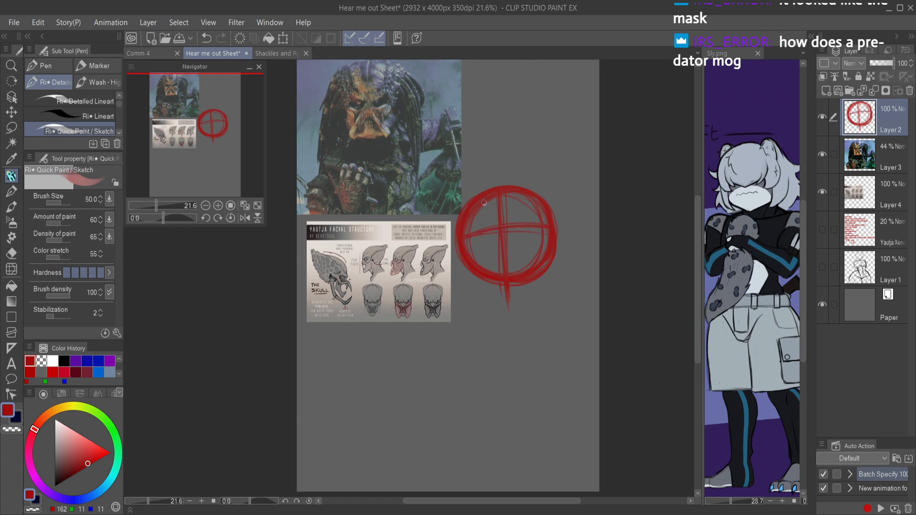
Step: Sketch slanted brows, angular eye sockets and a pointed temple corner onto the head circle
{"action": "mouse_move", "coordinate": [479, 208]}
{"action": "left_mouse_down"}
{"action": "mouse_move", "coordinate": [516, 214]}
{"action": "mouse_move", "coordinate": [509, 216]}
{"action": "mouse_move", "coordinate": [526, 205]}
{"action": "mouse_move", "coordinate": [504, 212]}
{"action": "mouse_move", "coordinate": [533, 201]}
{"action": "left_mouse_up"}
{"action": "mouse_move", "coordinate": [463, 202]}
{"action": "left_mouse_down"}
{"action": "mouse_move", "coordinate": [451, 223]}
{"action": "mouse_move", "coordinate": [456, 237]}
{"action": "mouse_move", "coordinate": [461, 206]}
{"action": "mouse_move", "coordinate": [461, 236]}
{"action": "mouse_move", "coordinate": [471, 223]}
{"action": "mouse_move", "coordinate": [500, 230]}
{"action": "mouse_move", "coordinate": [472, 251]}
{"action": "mouse_move", "coordinate": [495, 236]}
{"action": "mouse_move", "coordinate": [480, 247]}
{"action": "mouse_move", "coordinate": [461, 241]}
{"action": "left_mouse_up"}
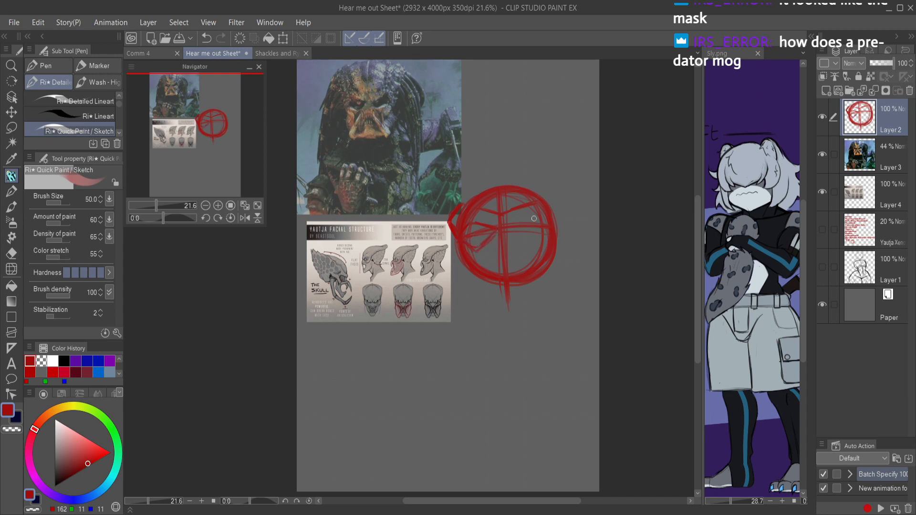
{"action": "mouse_move", "coordinate": [533, 216]}
{"action": "left_mouse_down"}
{"action": "mouse_move", "coordinate": [545, 229]}
{"action": "mouse_move", "coordinate": [507, 226]}
{"action": "mouse_move", "coordinate": [535, 244]}
{"action": "mouse_move", "coordinate": [543, 230]}
{"action": "left_mouse_up"}
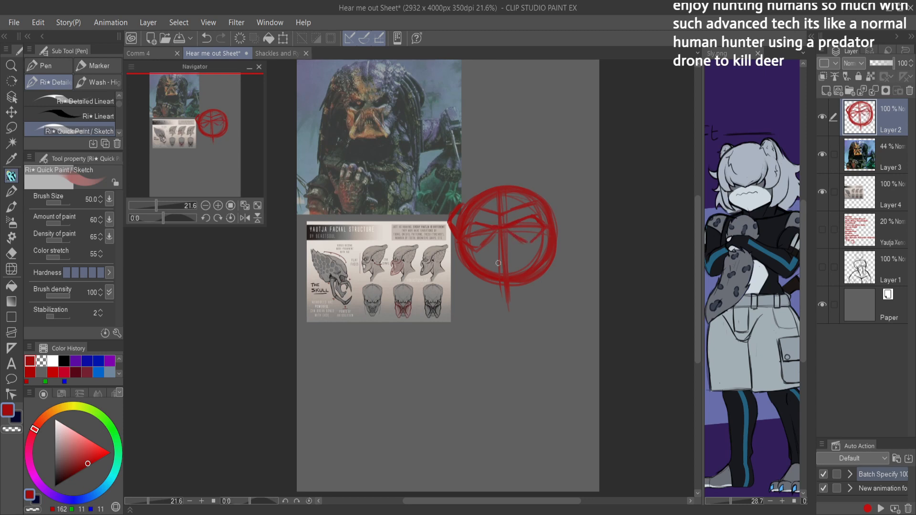
{"action": "left_click_drag", "start_coordinate": [457, 258], "coordinate": [472, 271]}
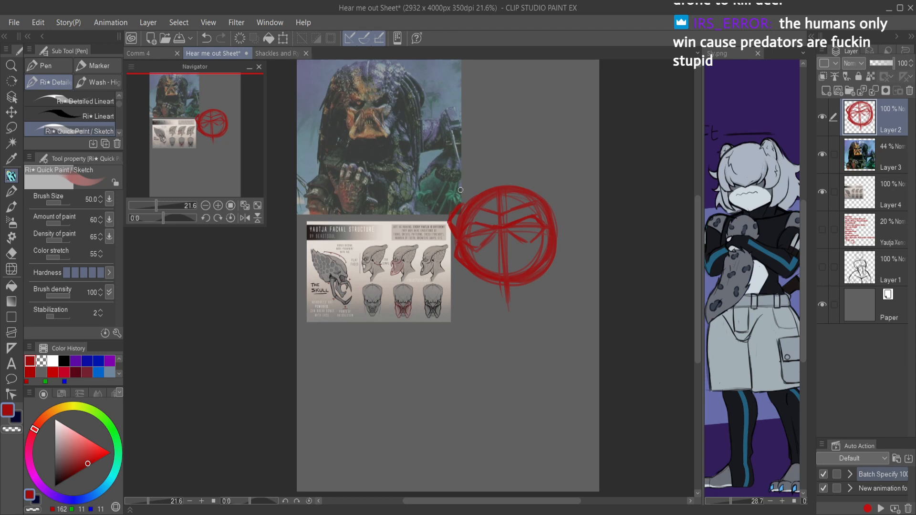
Step: Add a raised crown and the second temple corner, then clean the strokes inside the forehead and reinforce the crown's edge
{"action": "mouse_move", "coordinate": [465, 203]}
{"action": "left_mouse_down"}
{"action": "mouse_move", "coordinate": [493, 183]}
{"action": "mouse_move", "coordinate": [464, 203]}
{"action": "mouse_move", "coordinate": [500, 182]}
{"action": "mouse_move", "coordinate": [473, 191]}
{"action": "mouse_move", "coordinate": [522, 183]}
{"action": "mouse_move", "coordinate": [491, 182]}
{"action": "mouse_move", "coordinate": [534, 188]}
{"action": "mouse_move", "coordinate": [524, 182]}
{"action": "mouse_move", "coordinate": [540, 194]}
{"action": "left_mouse_up"}
{"action": "mouse_move", "coordinate": [513, 183]}
{"action": "left_mouse_down"}
{"action": "mouse_move", "coordinate": [541, 195]}
{"action": "mouse_move", "coordinate": [489, 187]}
{"action": "mouse_move", "coordinate": [511, 180]}
{"action": "mouse_move", "coordinate": [467, 201]}
{"action": "mouse_move", "coordinate": [493, 181]}
{"action": "mouse_move", "coordinate": [474, 192]}
{"action": "mouse_move", "coordinate": [522, 186]}
{"action": "mouse_move", "coordinate": [551, 203]}
{"action": "mouse_move", "coordinate": [549, 229]}
{"action": "mouse_move", "coordinate": [556, 215]}
{"action": "mouse_move", "coordinate": [538, 201]}
{"action": "mouse_move", "coordinate": [553, 220]}
{"action": "left_mouse_up"}
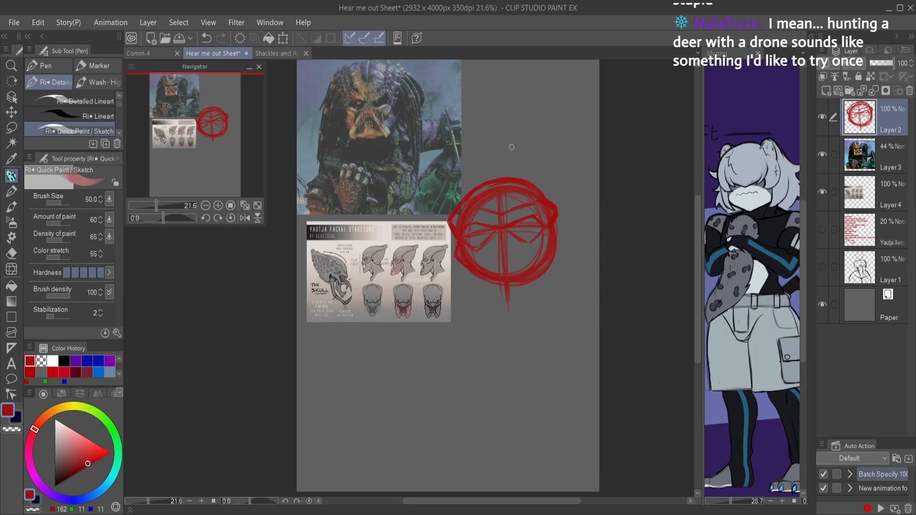
{"action": "key", "text": "c"}
{"action": "mouse_move", "coordinate": [496, 185]}
{"action": "left_mouse_down"}
{"action": "mouse_move", "coordinate": [520, 189]}
{"action": "mouse_move", "coordinate": [492, 207]}
{"action": "mouse_move", "coordinate": [500, 190]}
{"action": "mouse_move", "coordinate": [528, 191]}
{"action": "left_mouse_up"}
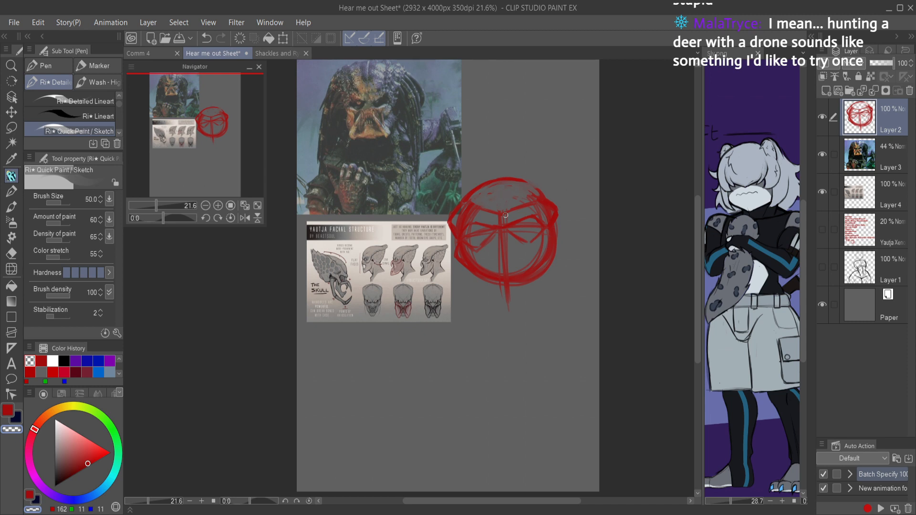
{"action": "key", "text": "c"}
{"action": "mouse_move", "coordinate": [522, 182]}
{"action": "left_mouse_down"}
{"action": "mouse_move", "coordinate": [538, 199]}
{"action": "mouse_move", "coordinate": [493, 182]}
{"action": "mouse_move", "coordinate": [524, 184]}
{"action": "mouse_move", "coordinate": [471, 192]}
{"action": "mouse_move", "coordinate": [489, 183]}
{"action": "mouse_move", "coordinate": [466, 199]}
{"action": "mouse_move", "coordinate": [504, 216]}
{"action": "mouse_move", "coordinate": [540, 195]}
{"action": "left_mouse_up"}
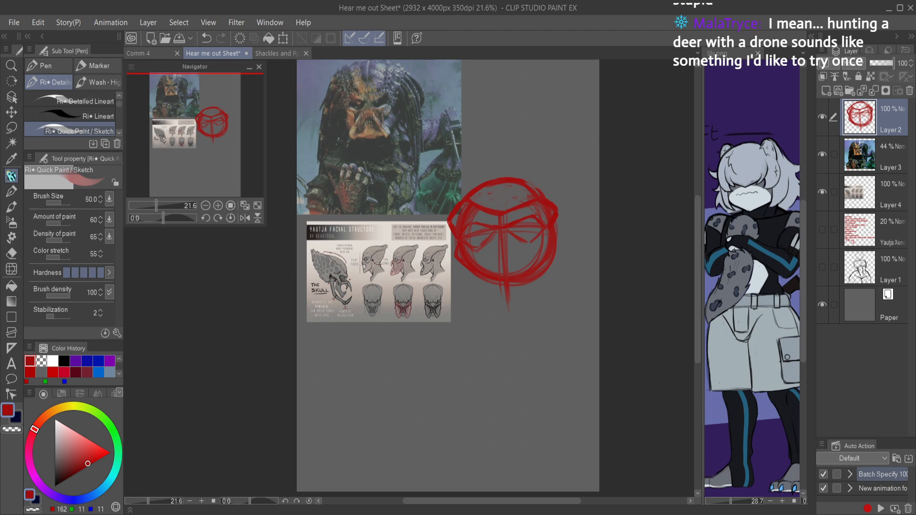
Step: Try sketching a domed side-view head with a round snout, lower jaw and pointed ear below the references, and undo the ear
{"action": "mouse_move", "coordinate": [546, 329]}
{"action": "left_mouse_down"}
{"action": "mouse_move", "coordinate": [555, 267]}
{"action": "mouse_move", "coordinate": [487, 317]}
{"action": "mouse_move", "coordinate": [497, 335]}
{"action": "mouse_move", "coordinate": [534, 319]}
{"action": "left_mouse_up"}
{"action": "mouse_move", "coordinate": [307, 344]}
{"action": "left_mouse_down"}
{"action": "mouse_move", "coordinate": [352, 345]}
{"action": "mouse_move", "coordinate": [434, 298]}
{"action": "mouse_move", "coordinate": [431, 307]}
{"action": "left_mouse_up"}
{"action": "mouse_move", "coordinate": [441, 291]}
{"action": "left_mouse_down"}
{"action": "mouse_move", "coordinate": [430, 266]}
{"action": "mouse_move", "coordinate": [241, 234]}
{"action": "mouse_move", "coordinate": [275, 375]}
{"action": "left_mouse_up"}
{"action": "left_click_drag", "start_coordinate": [332, 286], "coordinate": [382, 358]}
{"action": "mouse_move", "coordinate": [438, 355]}
{"action": "left_mouse_down"}
{"action": "mouse_move", "coordinate": [403, 325]}
{"action": "mouse_move", "coordinate": [461, 329]}
{"action": "left_mouse_up"}
{"action": "mouse_move", "coordinate": [417, 303]}
{"action": "left_mouse_down"}
{"action": "mouse_move", "coordinate": [470, 348]}
{"action": "mouse_move", "coordinate": [415, 296]}
{"action": "left_mouse_up"}
{"action": "left_click_drag", "start_coordinate": [448, 403], "coordinate": [423, 373]}
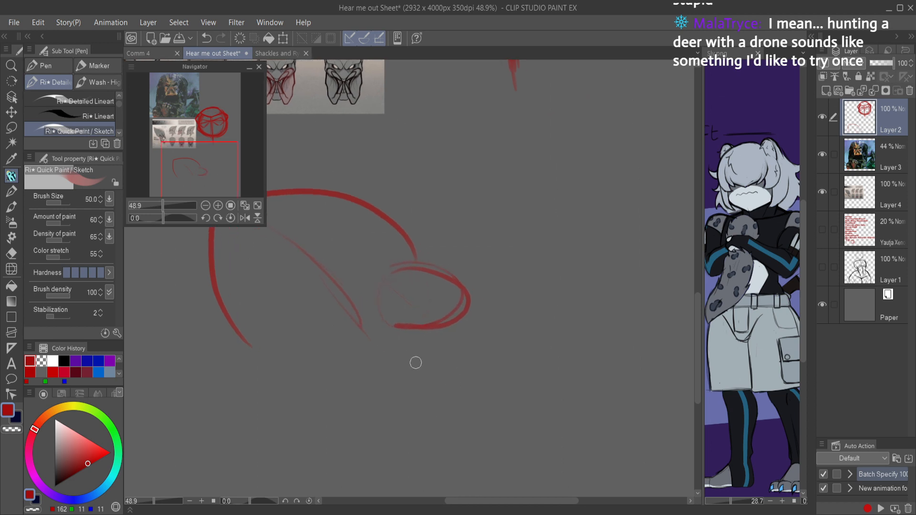
{"action": "mouse_move", "coordinate": [416, 329]}
{"action": "left_mouse_down"}
{"action": "mouse_move", "coordinate": [441, 357]}
{"action": "mouse_move", "coordinate": [456, 329]}
{"action": "mouse_move", "coordinate": [476, 430]}
{"action": "mouse_move", "coordinate": [444, 418]}
{"action": "mouse_move", "coordinate": [439, 384]}
{"action": "mouse_move", "coordinate": [407, 384]}
{"action": "mouse_move", "coordinate": [405, 405]}
{"action": "mouse_move", "coordinate": [352, 408]}
{"action": "mouse_move", "coordinate": [296, 325]}
{"action": "left_mouse_up"}
{"action": "mouse_move", "coordinate": [526, 373]}
{"action": "left_mouse_down"}
{"action": "mouse_move", "coordinate": [463, 358]}
{"action": "mouse_move", "coordinate": [450, 343]}
{"action": "mouse_move", "coordinate": [416, 339]}
{"action": "mouse_move", "coordinate": [391, 350]}
{"action": "left_mouse_up"}
{"action": "scroll", "coordinate": [450, 343], "scroll_direction": "up", "scroll_amount": 5}
{"action": "mouse_move", "coordinate": [315, 294]}
{"action": "left_mouse_down"}
{"action": "mouse_move", "coordinate": [343, 232]}
{"action": "mouse_move", "coordinate": [386, 290]}
{"action": "mouse_move", "coordinate": [318, 315]}
{"action": "mouse_move", "coordinate": [376, 307]}
{"action": "left_mouse_up"}
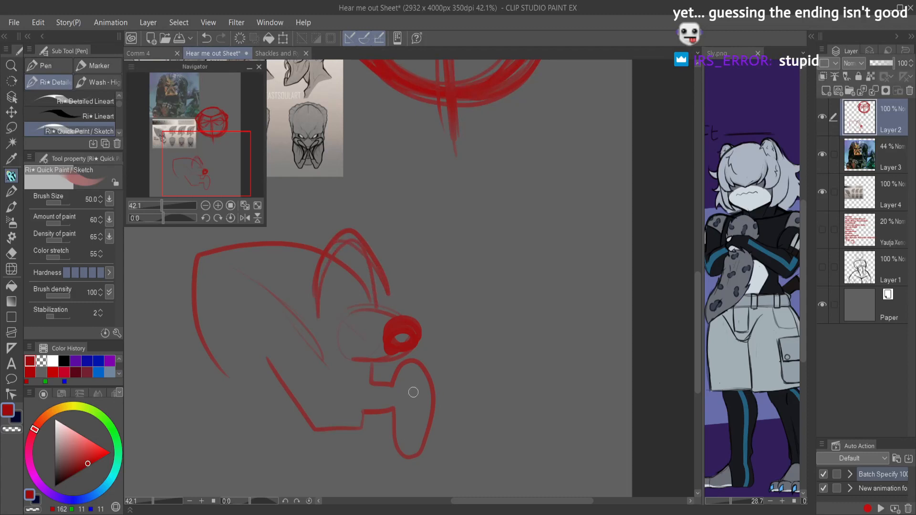
{"action": "key", "text": "ctrl+z"}
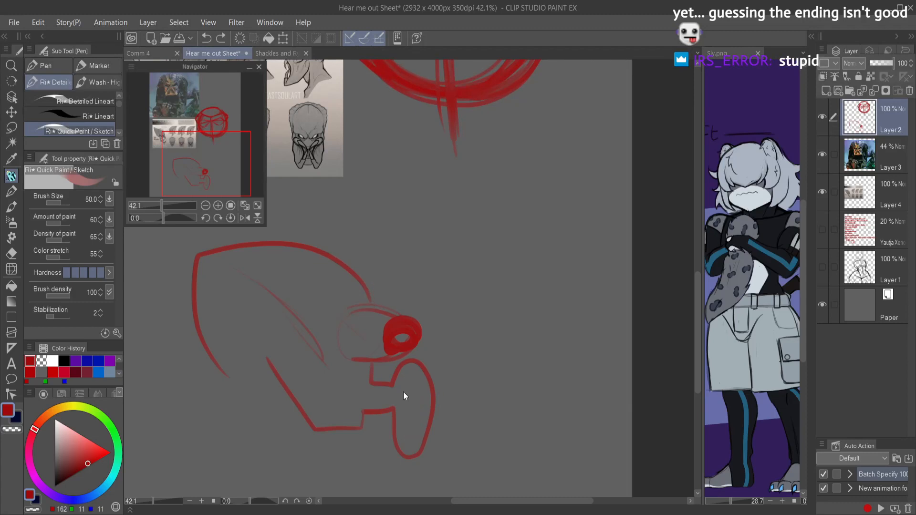
Step: Try replacing the side-view jaw with pointed mandibles and sketching a second partial head at the page's edge
{"action": "key", "text": "e"}
{"action": "mouse_move", "coordinate": [388, 378]}
{"action": "left_mouse_down"}
{"action": "mouse_move", "coordinate": [378, 408]}
{"action": "mouse_move", "coordinate": [403, 403]}
{"action": "mouse_move", "coordinate": [392, 375]}
{"action": "mouse_move", "coordinate": [370, 372]}
{"action": "mouse_move", "coordinate": [373, 382]}
{"action": "mouse_move", "coordinate": [344, 402]}
{"action": "mouse_move", "coordinate": [329, 455]}
{"action": "mouse_move", "coordinate": [369, 458]}
{"action": "left_mouse_up"}
{"action": "key", "text": "p"}
{"action": "mouse_move", "coordinate": [382, 402]}
{"action": "left_mouse_down"}
{"action": "mouse_move", "coordinate": [375, 449]}
{"action": "mouse_move", "coordinate": [361, 418]}
{"action": "mouse_move", "coordinate": [370, 444]}
{"action": "mouse_move", "coordinate": [374, 371]}
{"action": "left_mouse_up"}
{"action": "mouse_move", "coordinate": [373, 370]}
{"action": "left_mouse_down"}
{"action": "mouse_move", "coordinate": [372, 438]}
{"action": "mouse_move", "coordinate": [343, 451]}
{"action": "mouse_move", "coordinate": [293, 435]}
{"action": "mouse_move", "coordinate": [324, 455]}
{"action": "left_mouse_up"}
{"action": "left_click_drag", "start_coordinate": [264, 377], "coordinate": [287, 425]}
{"action": "left_click_drag", "start_coordinate": [256, 329], "coordinate": [285, 427]}
{"action": "mouse_move", "coordinate": [628, 217]}
{"action": "left_mouse_down"}
{"action": "mouse_move", "coordinate": [596, 231]}
{"action": "mouse_move", "coordinate": [545, 452]}
{"action": "mouse_move", "coordinate": [656, 302]}
{"action": "left_mouse_up"}
{"action": "mouse_move", "coordinate": [570, 326]}
{"action": "left_mouse_down"}
{"action": "mouse_move", "coordinate": [545, 405]}
{"action": "mouse_move", "coordinate": [588, 306]}
{"action": "left_mouse_up"}
{"action": "left_click_drag", "start_coordinate": [590, 370], "coordinate": [631, 298]}
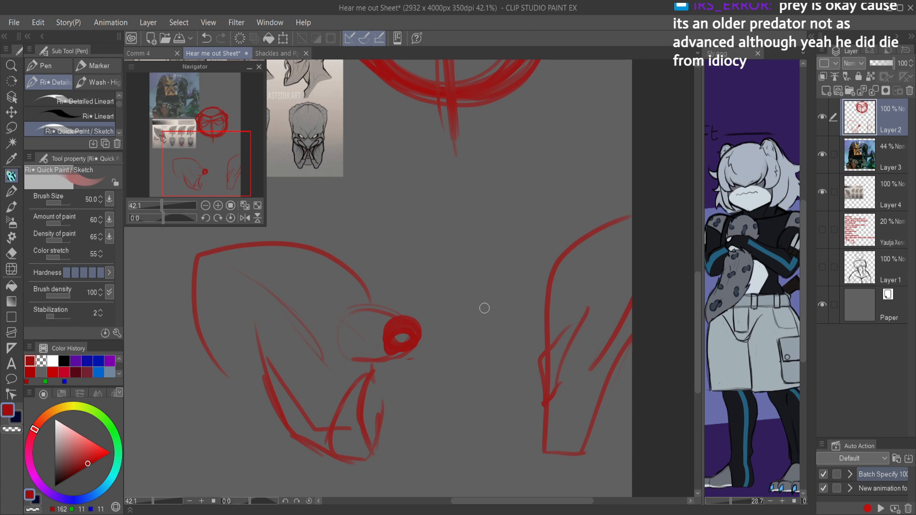
Step: Undo the mandibles, the snout and the second partial head
{"action": "key", "text": "ctrl+z"}
{"action": "key", "text": "ctrl+z"}
{"action": "key", "text": "ctrl+z"}
{"action": "key", "text": "ctrl+z"}
{"action": "key", "text": "ctrl+z"}
{"action": "key", "text": "ctrl+z"}
{"action": "key", "text": "ctrl+z"}
{"action": "key", "text": "ctrl+z"}
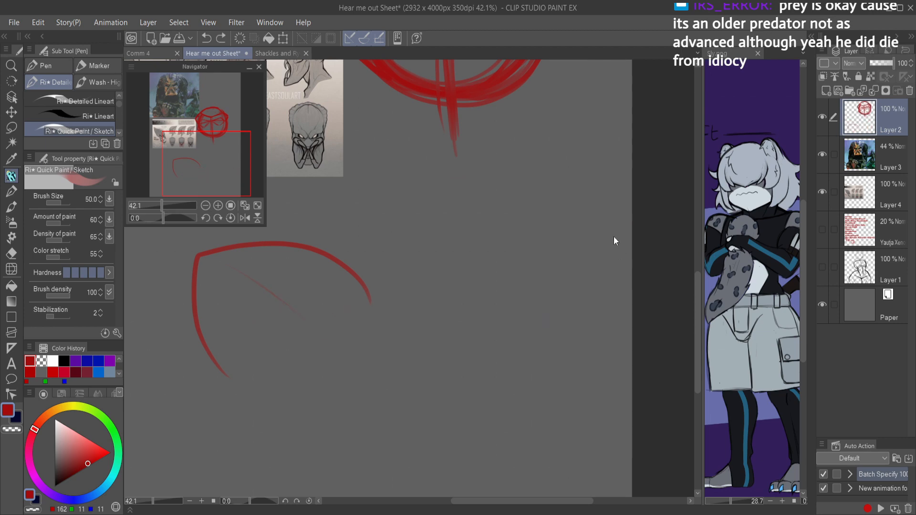
Step: Save the Hear me out Sheet and return to the front-view head
{"action": "key", "text": "ctrl+s"}
{"action": "left_click_drag", "start_coordinate": [582, 205], "coordinate": [622, 417]}
{"action": "left_click_drag", "start_coordinate": [576, 240], "coordinate": [578, 248]}
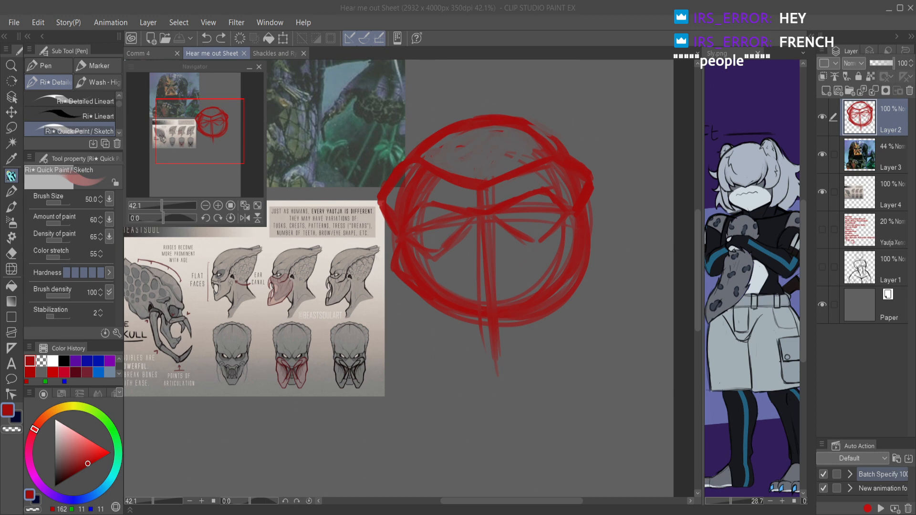
Step: Paste the Predator collectible figure image as a reference and place it below the sketched head
{"action": "left_click", "coordinate": [525, 377]}
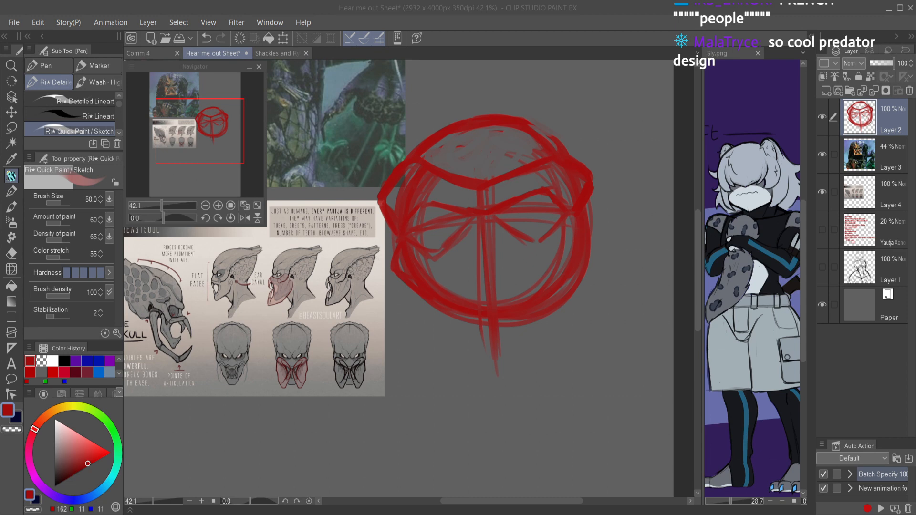
{"action": "key", "text": "ctrl+v"}
{"action": "key", "text": "ctrl+t"}
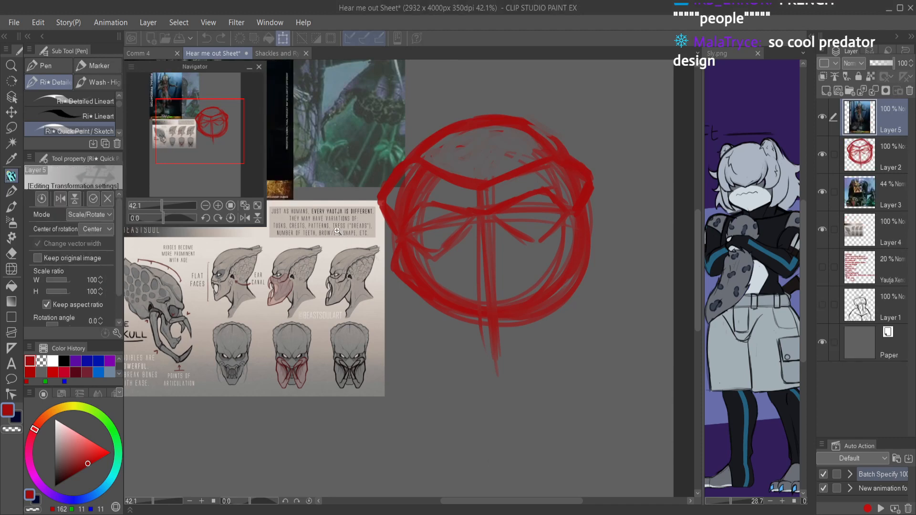
{"action": "scroll", "coordinate": [306, 225], "scroll_direction": "down", "scroll_amount": 1}
{"action": "scroll", "coordinate": [306, 226], "scroll_direction": "down", "scroll_amount": 1}
{"action": "left_click_drag", "start_coordinate": [292, 183], "coordinate": [445, 439]}
{"action": "scroll", "coordinate": [380, 221], "scroll_direction": "up", "scroll_amount": 5}
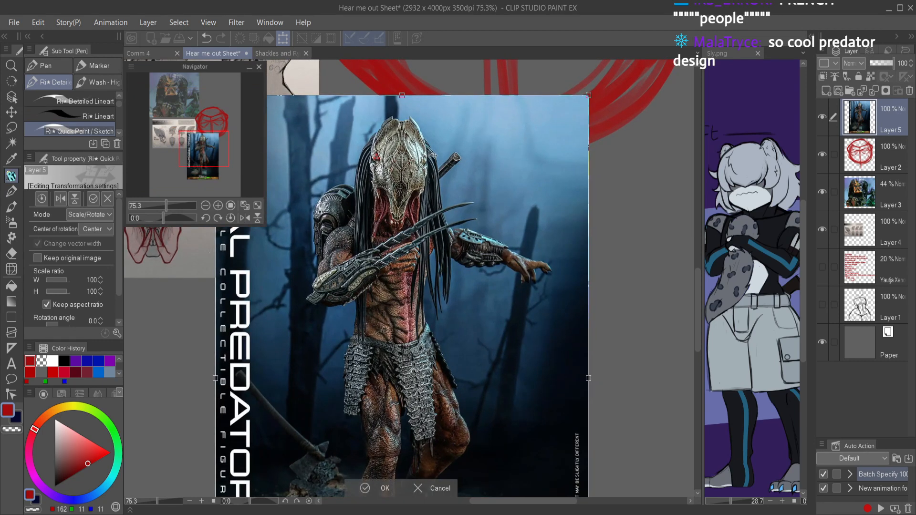
{"action": "key", "text": "Return"}
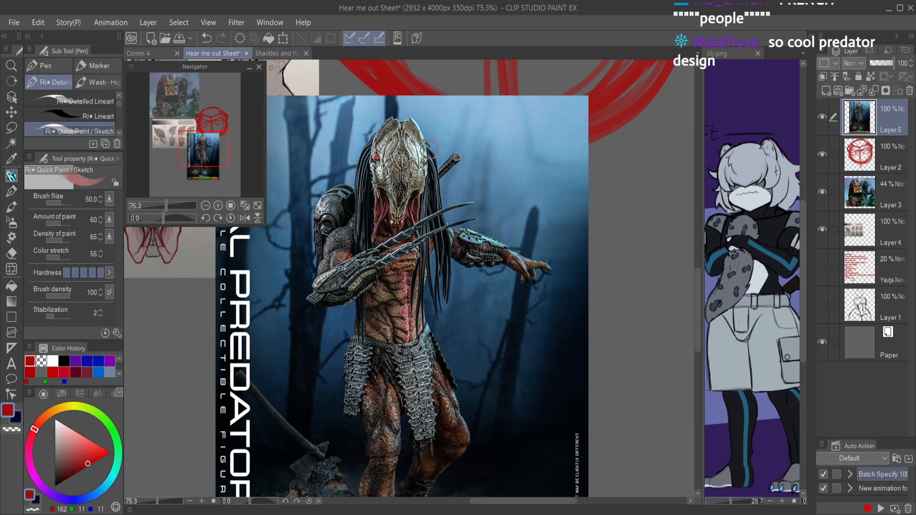
Step: Circle the mask on the pasted figure, undo the circle and delete the figure's layer
{"action": "mouse_move", "coordinate": [410, 119]}
{"action": "left_mouse_down"}
{"action": "mouse_move", "coordinate": [397, 181]}
{"action": "mouse_move", "coordinate": [420, 161]}
{"action": "mouse_move", "coordinate": [394, 128]}
{"action": "mouse_move", "coordinate": [458, 177]}
{"action": "left_mouse_up"}
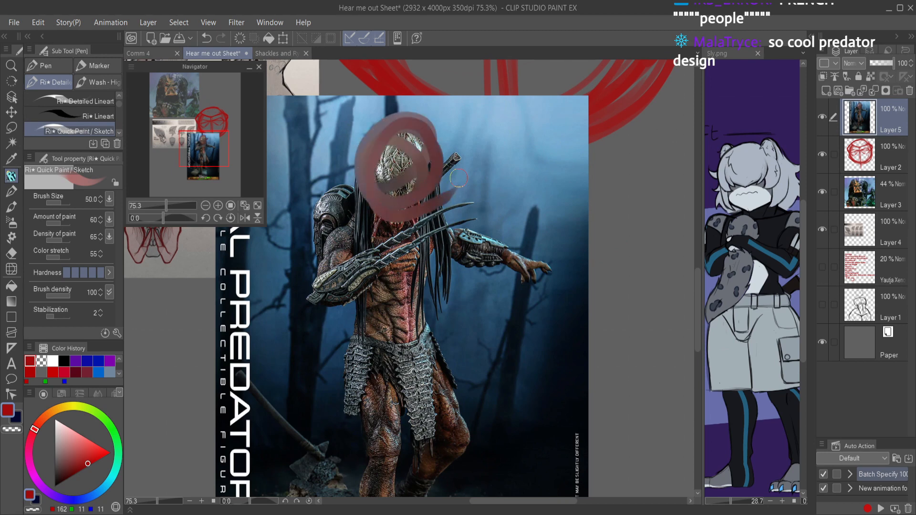
{"action": "key", "text": "ctrl+z"}
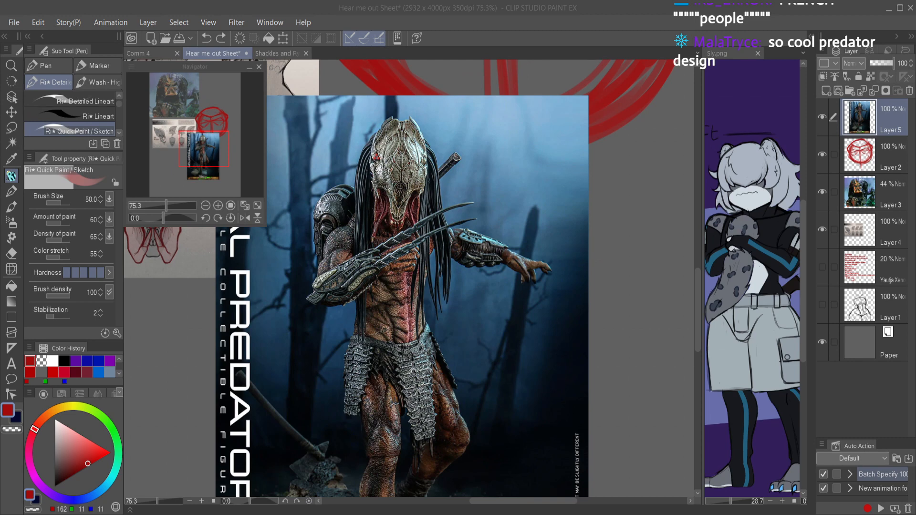
{"action": "left_click", "coordinate": [909, 91]}
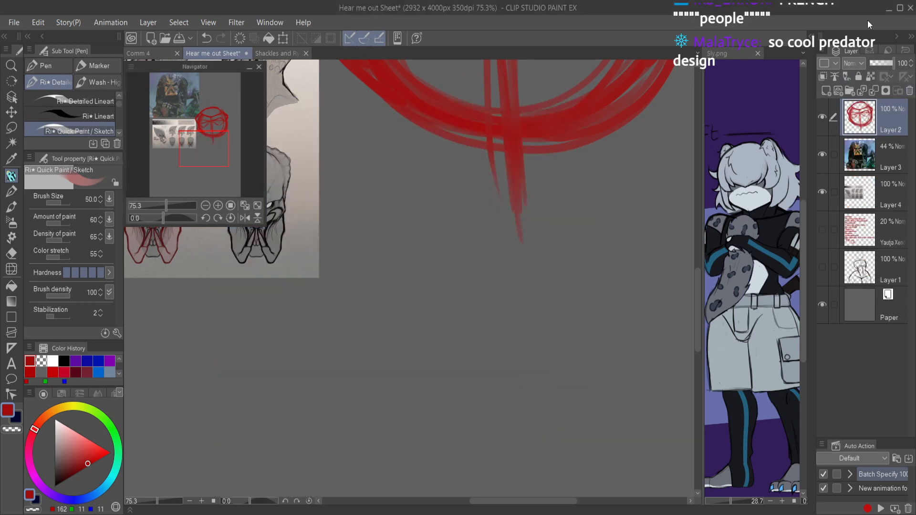
Step: Try sketching loose pose strokes below the head, with a shoulder line, a small circle and a long curved line
{"action": "scroll", "coordinate": [543, 315], "scroll_direction": "down", "scroll_amount": 5}
{"action": "scroll", "coordinate": [543, 315], "scroll_direction": "up", "scroll_amount": 5}
{"action": "scroll", "coordinate": [529, 297], "scroll_direction": "down", "scroll_amount": 7}
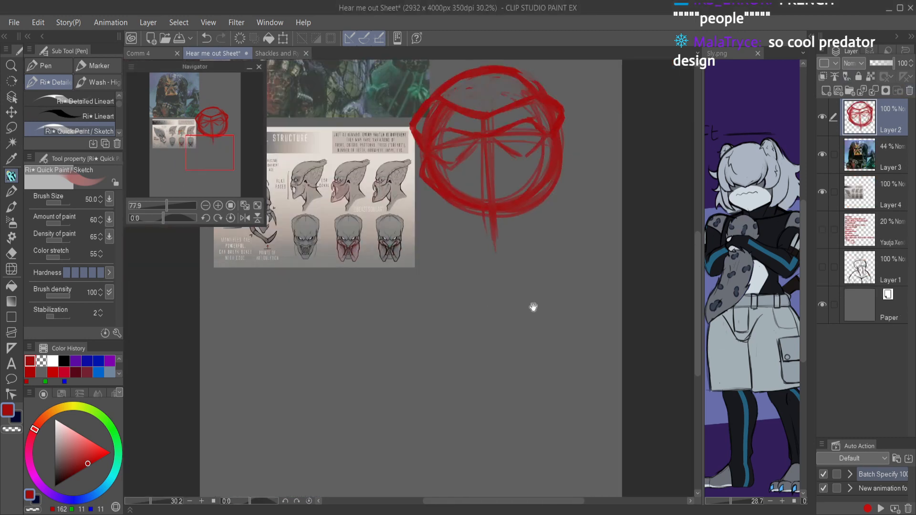
{"action": "scroll", "coordinate": [529, 300], "scroll_direction": "up", "scroll_amount": 1}
{"action": "mouse_move", "coordinate": [256, 410]}
{"action": "left_mouse_down"}
{"action": "mouse_move", "coordinate": [477, 300]}
{"action": "mouse_move", "coordinate": [546, 277]}
{"action": "left_mouse_up"}
{"action": "left_click_drag", "start_coordinate": [500, 431], "coordinate": [562, 404]}
{"action": "mouse_move", "coordinate": [601, 199]}
{"action": "left_mouse_down"}
{"action": "mouse_move", "coordinate": [626, 229]}
{"action": "mouse_move", "coordinate": [586, 312]}
{"action": "left_mouse_up"}
{"action": "mouse_move", "coordinate": [567, 183]}
{"action": "left_mouse_down"}
{"action": "mouse_move", "coordinate": [656, 186]}
{"action": "mouse_move", "coordinate": [665, 195]}
{"action": "left_mouse_up"}
{"action": "left_click_drag", "start_coordinate": [500, 240], "coordinate": [583, 277]}
{"action": "left_click_drag", "start_coordinate": [641, 301], "coordinate": [648, 313]}
{"action": "left_click", "coordinate": [706, 328]}
{"action": "left_click", "coordinate": [527, 161]}
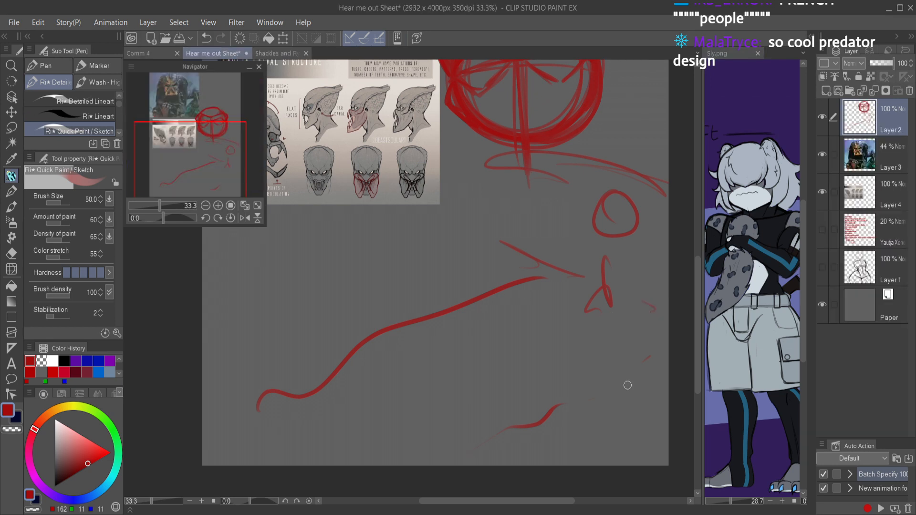
Step: Try adding a second curved limb reaching over the facial structure reference, and undo its strokes
{"action": "mouse_move", "coordinate": [257, 358]}
{"action": "left_mouse_down"}
{"action": "mouse_move", "coordinate": [359, 165]}
{"action": "mouse_move", "coordinate": [324, 222]}
{"action": "left_mouse_up"}
{"action": "left_click_drag", "start_coordinate": [340, 145], "coordinate": [399, 170]}
{"action": "left_click_drag", "start_coordinate": [385, 166], "coordinate": [362, 223]}
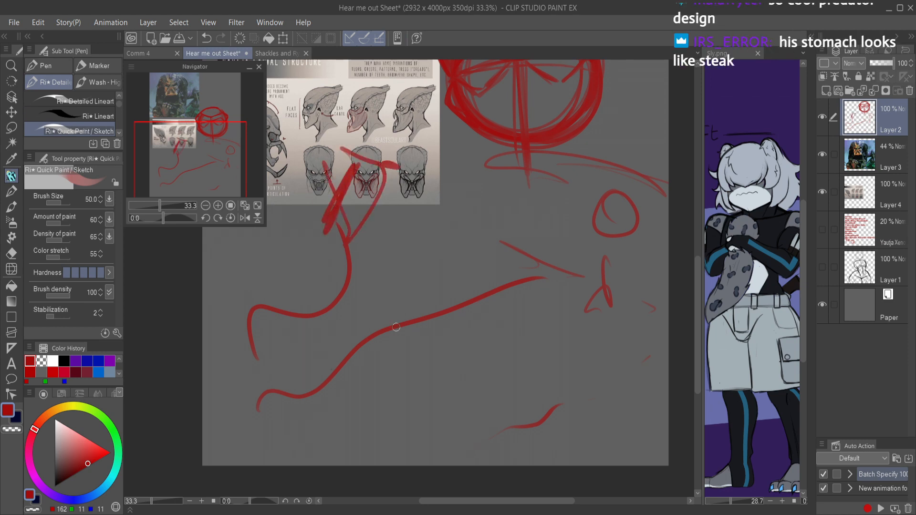
{"action": "key", "text": "ctrl+z"}
{"action": "key", "text": "ctrl+z"}
{"action": "key", "text": "ctrl+z"}
{"action": "key", "text": "ctrl+z"}
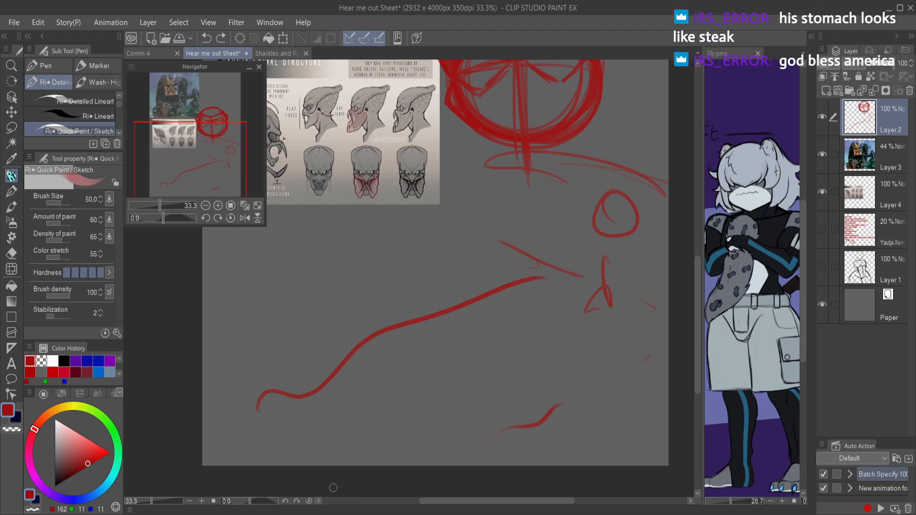
Step: Try sketching a large arc, two joint ovals linked by strokes and a long diagonal line below the references
{"action": "mouse_move", "coordinate": [229, 339]}
{"action": "left_mouse_down"}
{"action": "mouse_move", "coordinate": [427, 158]}
{"action": "mouse_move", "coordinate": [493, 233]}
{"action": "left_mouse_up"}
{"action": "mouse_move", "coordinate": [524, 420]}
{"action": "left_mouse_down"}
{"action": "mouse_move", "coordinate": [579, 279]}
{"action": "mouse_move", "coordinate": [667, 219]}
{"action": "left_mouse_up"}
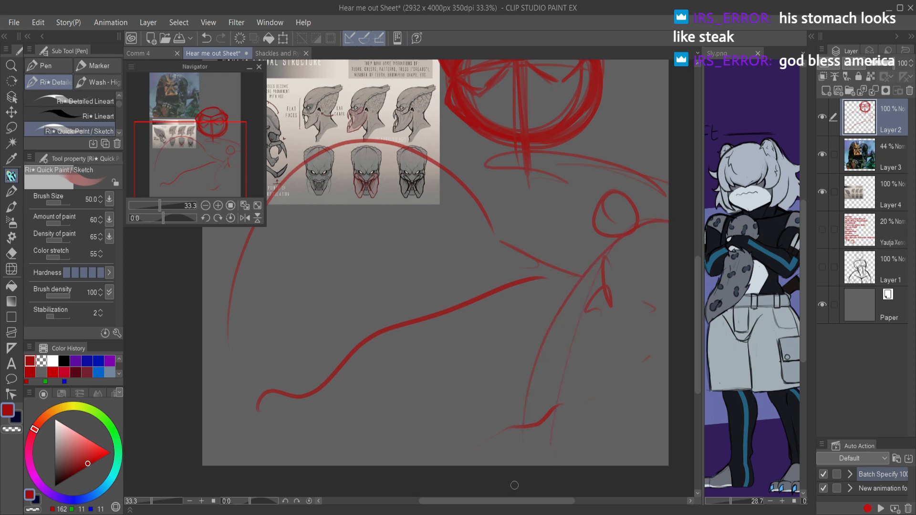
{"action": "mouse_move", "coordinate": [615, 352]}
{"action": "left_mouse_down"}
{"action": "mouse_move", "coordinate": [638, 357]}
{"action": "mouse_move", "coordinate": [624, 361]}
{"action": "left_mouse_up"}
{"action": "key", "text": "ctrl+z"}
{"action": "mouse_move", "coordinate": [345, 203]}
{"action": "left_mouse_down"}
{"action": "mouse_move", "coordinate": [374, 246]}
{"action": "mouse_move", "coordinate": [353, 193]}
{"action": "left_mouse_up"}
{"action": "left_click_drag", "start_coordinate": [393, 329], "coordinate": [486, 336]}
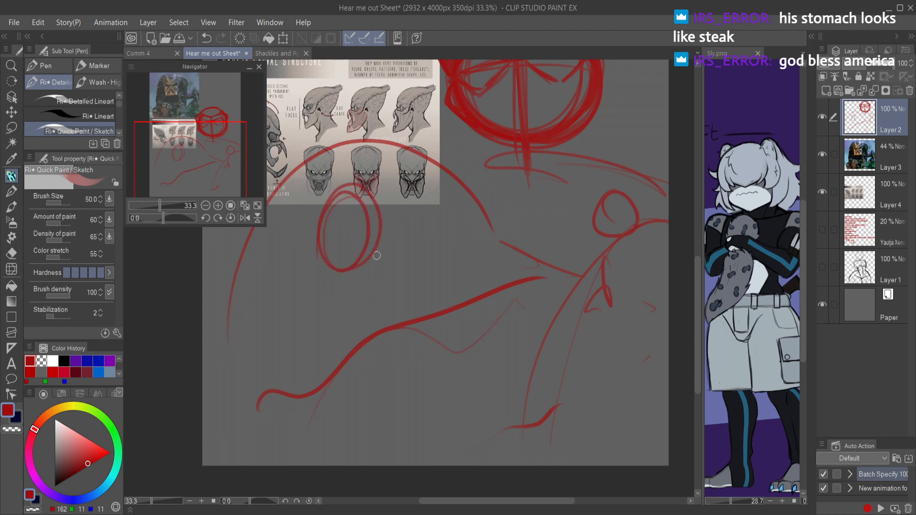
{"action": "mouse_move", "coordinate": [331, 220]}
{"action": "left_mouse_down"}
{"action": "mouse_move", "coordinate": [454, 284]}
{"action": "mouse_move", "coordinate": [476, 225]}
{"action": "mouse_move", "coordinate": [453, 255]}
{"action": "mouse_move", "coordinate": [475, 246]}
{"action": "mouse_move", "coordinate": [457, 255]}
{"action": "mouse_move", "coordinate": [421, 240]}
{"action": "mouse_move", "coordinate": [444, 263]}
{"action": "left_mouse_up"}
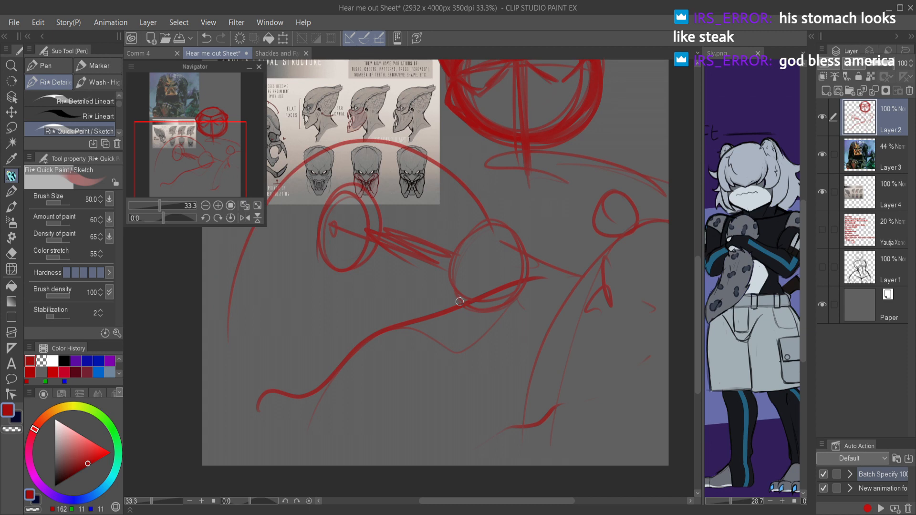
{"action": "mouse_move", "coordinate": [381, 229]}
{"action": "left_mouse_down"}
{"action": "mouse_move", "coordinate": [459, 251]}
{"action": "mouse_move", "coordinate": [670, 349]}
{"action": "left_mouse_up"}
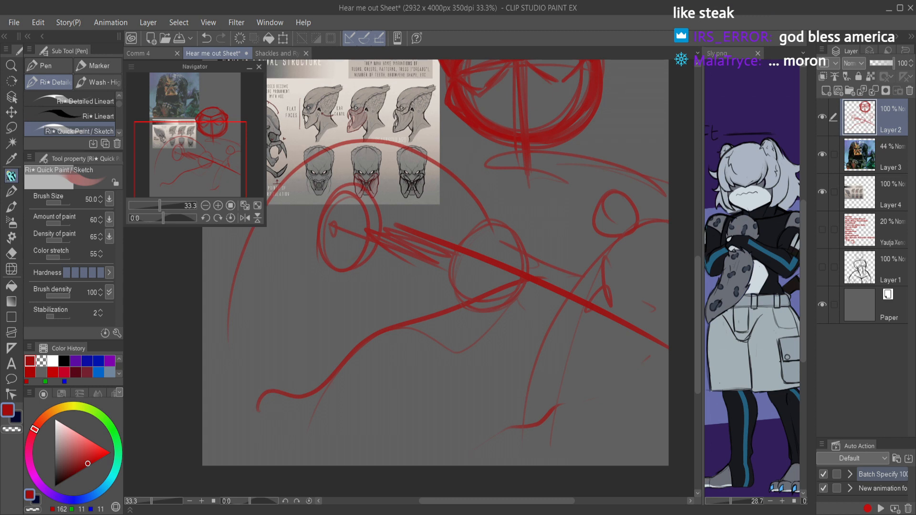
Step: Remove all the loose pose strokes, leaving only the head sketch on Layer 2
{"action": "key", "text": "Delete"}
{"action": "key", "text": "ctrl+z"}
{"action": "key", "text": "ctrl+z"}
{"action": "key", "text": "ctrl+z"}
{"action": "key", "text": "ctrl+z"}
{"action": "key", "text": "ctrl+z"}
{"action": "key", "text": "ctrl+z"}
{"action": "key", "text": "ctrl+z"}
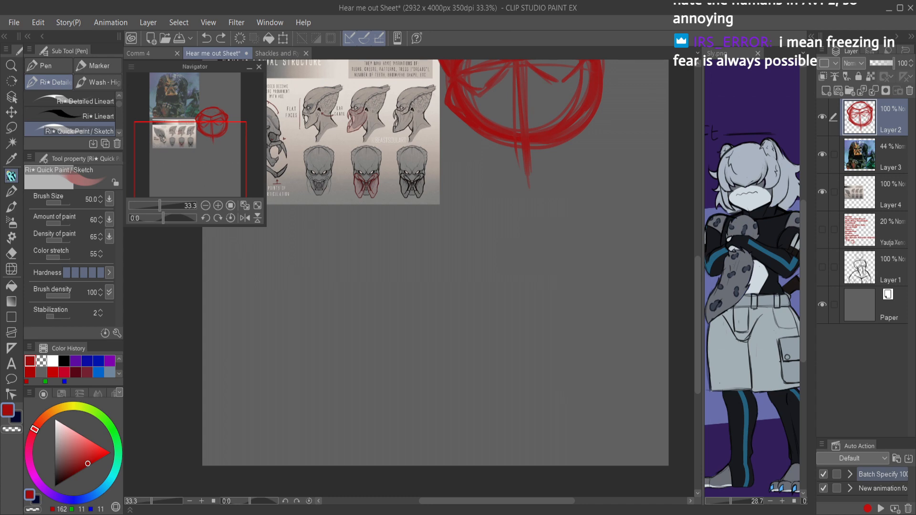
Step: Erase the guideline and stray strokes inside both eye sockets of the head sketch
{"action": "left_click_drag", "start_coordinate": [556, 154], "coordinate": [501, 342]}
{"action": "scroll", "coordinate": [508, 322], "scroll_direction": "up", "scroll_amount": 2}
{"action": "scroll", "coordinate": [506, 334], "scroll_direction": "up", "scroll_amount": 3}
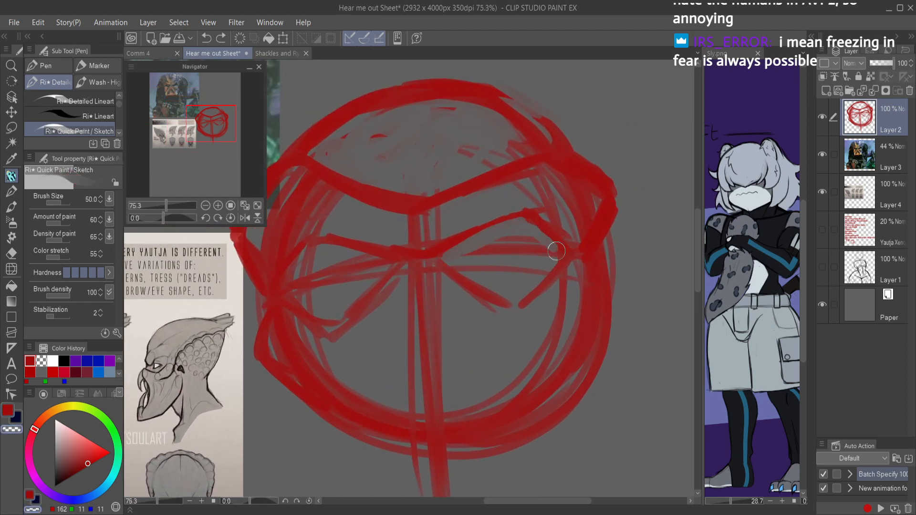
{"action": "mouse_move", "coordinate": [532, 259]}
{"action": "left_mouse_down"}
{"action": "mouse_move", "coordinate": [494, 268]}
{"action": "mouse_move", "coordinate": [499, 242]}
{"action": "mouse_move", "coordinate": [473, 258]}
{"action": "mouse_move", "coordinate": [454, 254]}
{"action": "mouse_move", "coordinate": [467, 265]}
{"action": "mouse_move", "coordinate": [457, 277]}
{"action": "mouse_move", "coordinate": [375, 282]}
{"action": "mouse_move", "coordinate": [360, 292]}
{"action": "mouse_move", "coordinate": [380, 272]}
{"action": "mouse_move", "coordinate": [330, 255]}
{"action": "mouse_move", "coordinate": [358, 262]}
{"action": "mouse_move", "coordinate": [359, 272]}
{"action": "mouse_move", "coordinate": [310, 271]}
{"action": "mouse_move", "coordinate": [289, 292]}
{"action": "mouse_move", "coordinate": [322, 312]}
{"action": "left_mouse_up"}
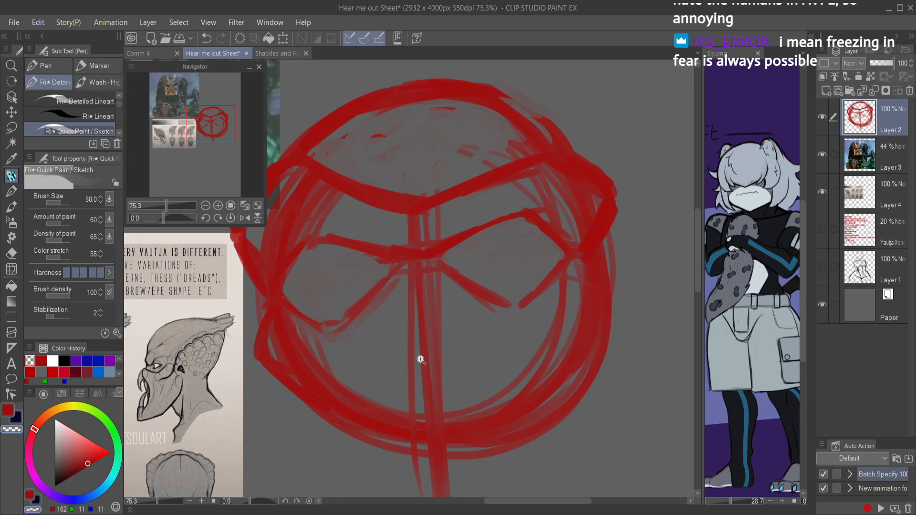
Step: Erase the old circle strokes between the crown ridge and the brow above the left eye socket
{"action": "scroll", "coordinate": [453, 344], "scroll_direction": "down", "scroll_amount": 6}
{"action": "scroll", "coordinate": [472, 335], "scroll_direction": "up", "scroll_amount": 3}
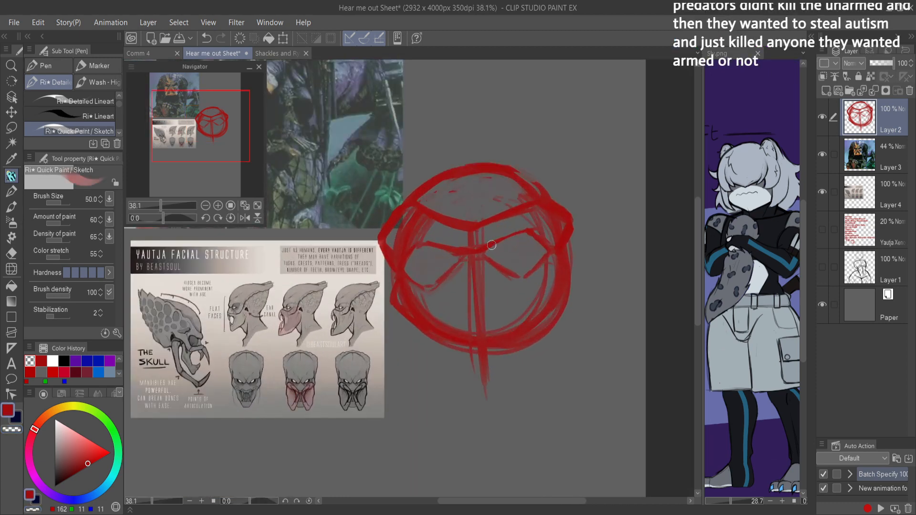
{"action": "scroll", "coordinate": [467, 238], "scroll_direction": "up", "scroll_amount": 3}
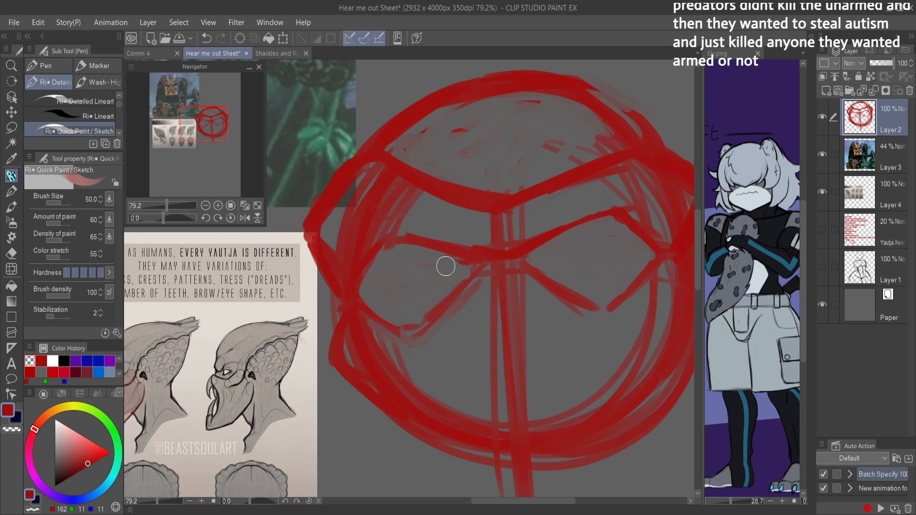
{"action": "key", "text": "c"}
{"action": "mouse_move", "coordinate": [368, 171]}
{"action": "left_mouse_down"}
{"action": "mouse_move", "coordinate": [424, 198]}
{"action": "mouse_move", "coordinate": [373, 170]}
{"action": "mouse_move", "coordinate": [379, 176]}
{"action": "mouse_move", "coordinate": [367, 177]}
{"action": "mouse_move", "coordinate": [323, 238]}
{"action": "mouse_move", "coordinate": [343, 271]}
{"action": "mouse_move", "coordinate": [386, 223]}
{"action": "mouse_move", "coordinate": [349, 261]}
{"action": "mouse_move", "coordinate": [427, 227]}
{"action": "mouse_move", "coordinate": [418, 201]}
{"action": "mouse_move", "coordinate": [372, 224]}
{"action": "mouse_move", "coordinate": [370, 185]}
{"action": "mouse_move", "coordinate": [446, 209]}
{"action": "left_mouse_up"}
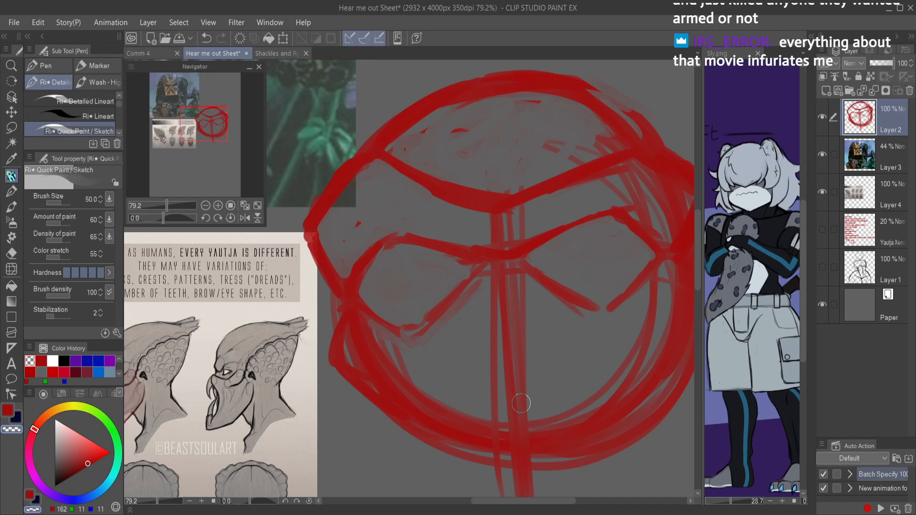
{"action": "scroll", "coordinate": [589, 198], "scroll_direction": "down", "scroll_amount": 4}
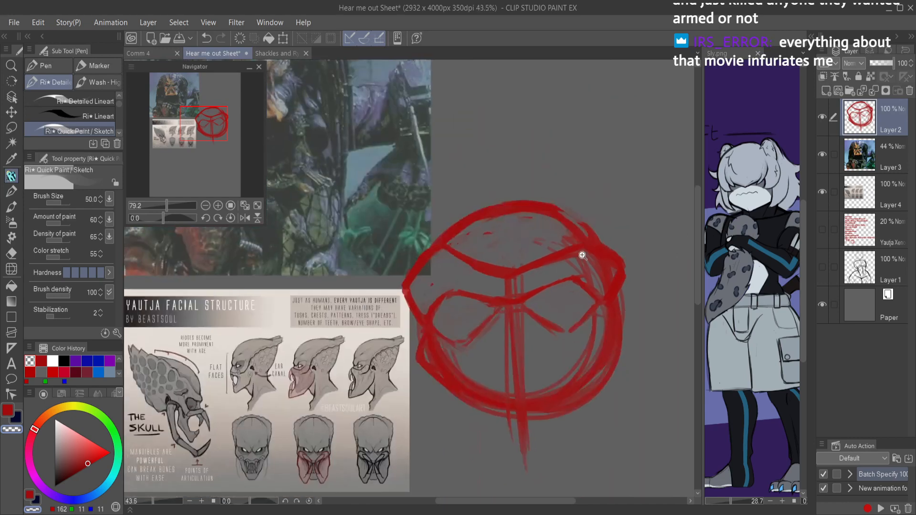
{"action": "scroll", "coordinate": [568, 259], "scroll_direction": "up", "scroll_amount": 2}
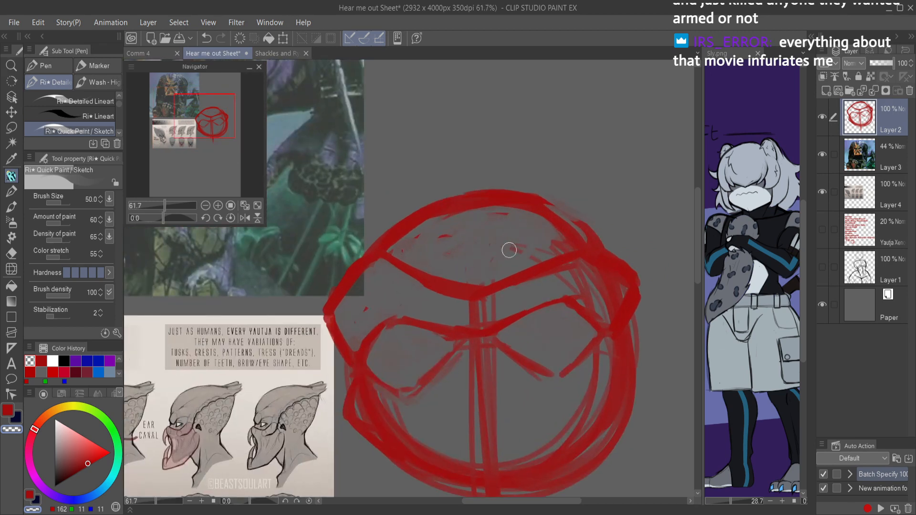
Step: Clean up the rough strokes under the right half of the crown ridge and redraw its slanted edge
{"action": "left_click_drag", "start_coordinate": [478, 301], "coordinate": [575, 260]}
{"action": "mouse_move", "coordinate": [529, 284]}
{"action": "left_mouse_down"}
{"action": "mouse_move", "coordinate": [578, 262]}
{"action": "mouse_move", "coordinate": [610, 277]}
{"action": "mouse_move", "coordinate": [584, 252]}
{"action": "mouse_move", "coordinate": [494, 294]}
{"action": "mouse_move", "coordinate": [523, 272]}
{"action": "mouse_move", "coordinate": [473, 293]}
{"action": "mouse_move", "coordinate": [571, 247]}
{"action": "left_mouse_up"}
{"action": "key", "text": "c"}
{"action": "key", "text": "ctrl+z"}
{"action": "key", "text": "ctrl+z"}
{"action": "left_click_drag", "start_coordinate": [479, 291], "coordinate": [567, 245]}
{"action": "left_click_drag", "start_coordinate": [502, 277], "coordinate": [562, 247]}
Step: Erase the leftover strokes between the crown ridge and the brows, including the centre guideline, keeping the right outline clean
{"action": "mouse_move", "coordinate": [486, 295]}
{"action": "left_mouse_down"}
{"action": "mouse_move", "coordinate": [595, 237]}
{"action": "mouse_move", "coordinate": [588, 241]}
{"action": "mouse_move", "coordinate": [634, 293]}
{"action": "left_mouse_up"}
{"action": "left_click_drag", "start_coordinate": [610, 245], "coordinate": [626, 284]}
{"action": "key", "text": "c"}
{"action": "left_click_drag", "start_coordinate": [598, 235], "coordinate": [639, 292]}
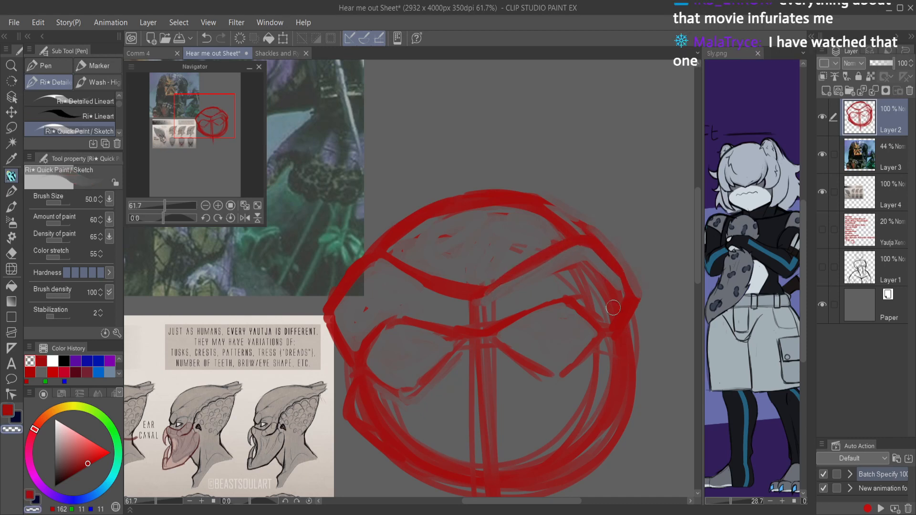
{"action": "mouse_move", "coordinate": [593, 267]}
{"action": "left_mouse_down"}
{"action": "mouse_move", "coordinate": [608, 291]}
{"action": "mouse_move", "coordinate": [605, 279]}
{"action": "left_mouse_up"}
{"action": "mouse_move", "coordinate": [614, 297]}
{"action": "left_mouse_down"}
{"action": "mouse_move", "coordinate": [608, 314]}
{"action": "mouse_move", "coordinate": [597, 302]}
{"action": "left_mouse_up"}
{"action": "mouse_move", "coordinate": [572, 267]}
{"action": "left_mouse_down"}
{"action": "mouse_move", "coordinate": [601, 302]}
{"action": "mouse_move", "coordinate": [565, 295]}
{"action": "mouse_move", "coordinate": [566, 306]}
{"action": "left_mouse_up"}
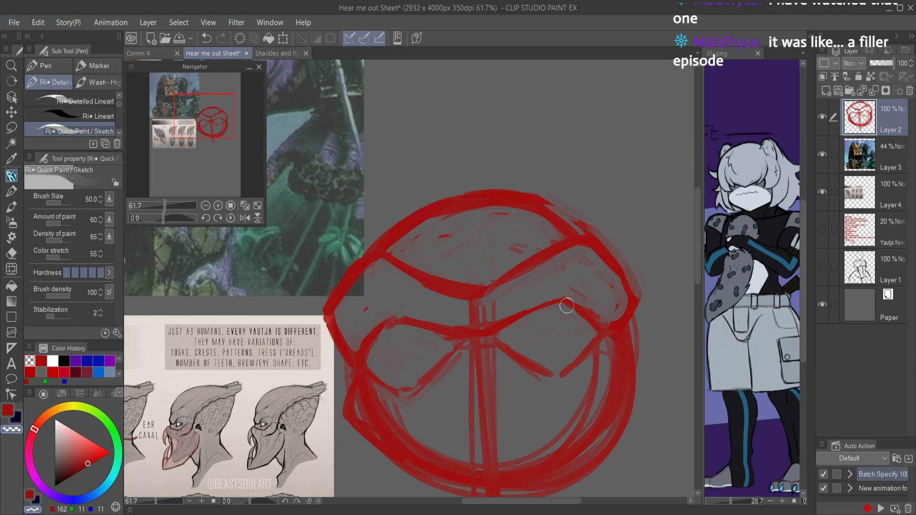
{"action": "mouse_move", "coordinate": [385, 266]}
{"action": "left_mouse_down"}
{"action": "mouse_move", "coordinate": [453, 306]}
{"action": "mouse_move", "coordinate": [462, 307]}
{"action": "mouse_move", "coordinate": [387, 272]}
{"action": "mouse_move", "coordinate": [486, 310]}
{"action": "mouse_move", "coordinate": [459, 322]}
{"action": "mouse_move", "coordinate": [483, 326]}
{"action": "mouse_move", "coordinate": [453, 321]}
{"action": "mouse_move", "coordinate": [469, 333]}
{"action": "mouse_move", "coordinate": [421, 311]}
{"action": "left_mouse_up"}
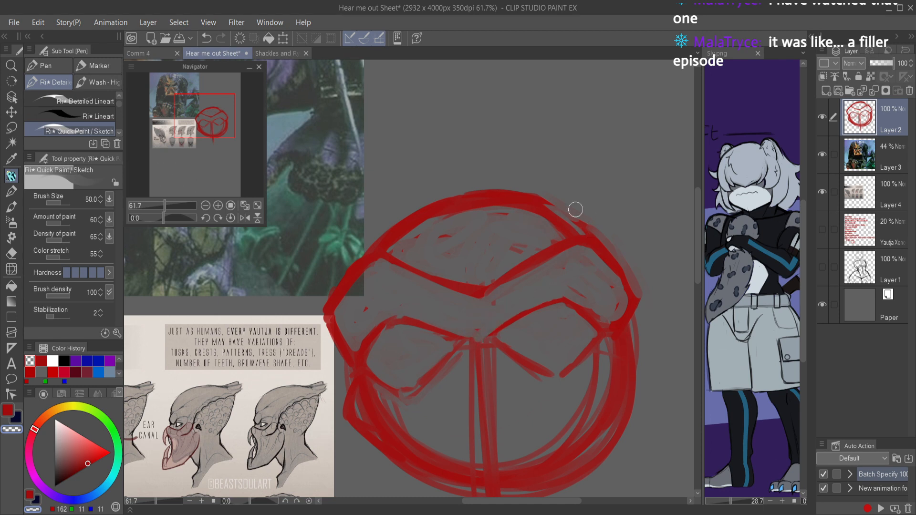
Step: Redraw the joint of the brows and add two short crease strokes below the centre of the crown ridge
{"action": "key", "text": "c"}
{"action": "mouse_move", "coordinate": [465, 339]}
{"action": "left_mouse_down"}
{"action": "mouse_move", "coordinate": [488, 338]}
{"action": "mouse_move", "coordinate": [465, 343]}
{"action": "mouse_move", "coordinate": [557, 287]}
{"action": "left_mouse_up"}
{"action": "mouse_move", "coordinate": [486, 310]}
{"action": "left_mouse_down"}
{"action": "mouse_move", "coordinate": [505, 280]}
{"action": "mouse_move", "coordinate": [476, 323]}
{"action": "mouse_move", "coordinate": [460, 315]}
{"action": "mouse_move", "coordinate": [465, 298]}
{"action": "mouse_move", "coordinate": [396, 255]}
{"action": "mouse_move", "coordinate": [358, 270]}
{"action": "left_mouse_up"}
Step: Try sketching extra arcs outside the left side of the crown
{"action": "mouse_move", "coordinate": [403, 218]}
{"action": "left_mouse_down"}
{"action": "mouse_move", "coordinate": [363, 243]}
{"action": "mouse_move", "coordinate": [363, 230]}
{"action": "mouse_move", "coordinate": [384, 224]}
{"action": "mouse_move", "coordinate": [333, 255]}
{"action": "mouse_move", "coordinate": [343, 279]}
{"action": "mouse_move", "coordinate": [358, 263]}
{"action": "mouse_move", "coordinate": [308, 307]}
{"action": "mouse_move", "coordinate": [330, 329]}
{"action": "left_mouse_up"}
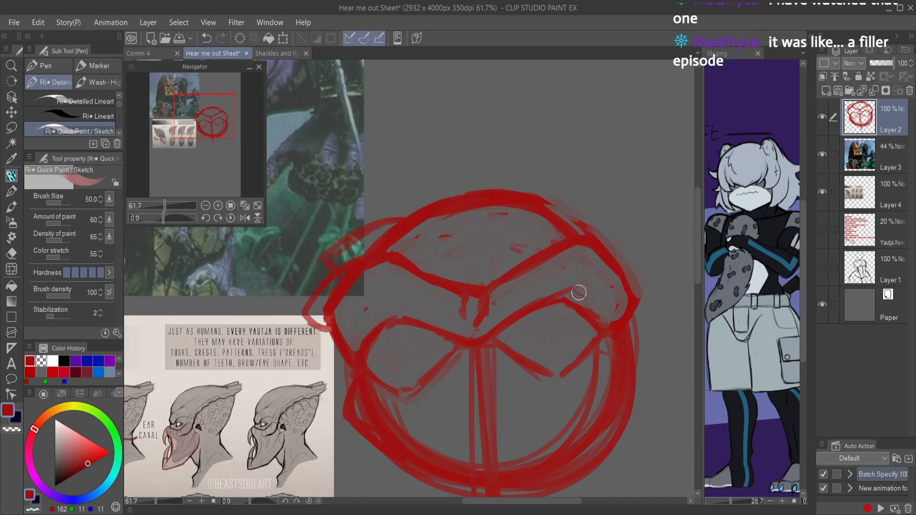
{"action": "key", "text": "ctrl+z"}
{"action": "key", "text": "ctrl+z"}
{"action": "key", "text": "ctrl+z"}
Step: Sketch an almond-shaped eye with a slit pupil inside the left eye socket
{"action": "left_click_drag", "start_coordinate": [405, 366], "coordinate": [467, 358]}
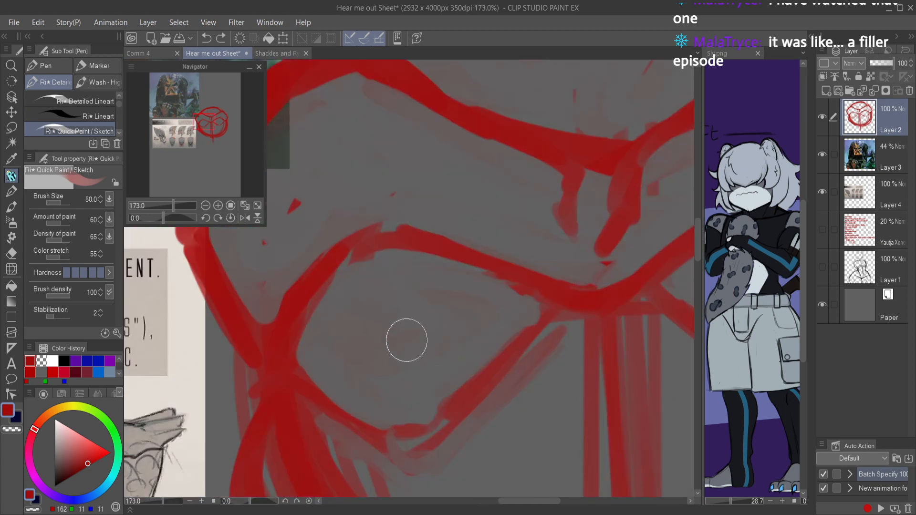
{"action": "left_click_drag", "start_coordinate": [357, 339], "coordinate": [464, 318]}
{"action": "mouse_move", "coordinate": [344, 331]}
{"action": "left_mouse_down"}
{"action": "mouse_move", "coordinate": [362, 299]}
{"action": "mouse_move", "coordinate": [399, 284]}
{"action": "mouse_move", "coordinate": [350, 323]}
{"action": "mouse_move", "coordinate": [424, 287]}
{"action": "mouse_move", "coordinate": [468, 304]}
{"action": "mouse_move", "coordinate": [452, 282]}
{"action": "mouse_move", "coordinate": [464, 297]}
{"action": "mouse_move", "coordinate": [397, 288]}
{"action": "mouse_move", "coordinate": [342, 332]}
{"action": "mouse_move", "coordinate": [405, 339]}
{"action": "mouse_move", "coordinate": [474, 319]}
{"action": "left_mouse_up"}
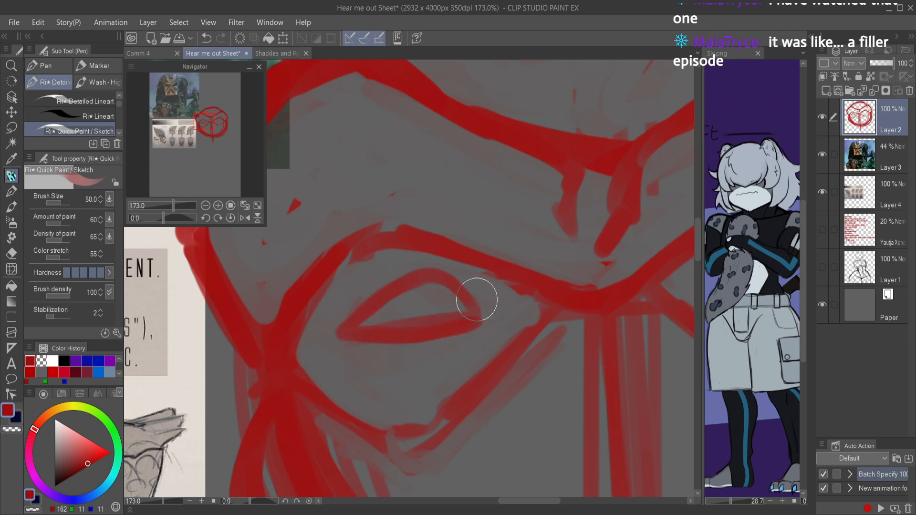
{"action": "key", "text": "c"}
{"action": "mouse_move", "coordinate": [376, 328]}
{"action": "left_mouse_down"}
{"action": "mouse_move", "coordinate": [462, 310]}
{"action": "mouse_move", "coordinate": [396, 324]}
{"action": "mouse_move", "coordinate": [421, 315]}
{"action": "mouse_move", "coordinate": [400, 303]}
{"action": "mouse_move", "coordinate": [436, 294]}
{"action": "mouse_move", "coordinate": [429, 314]}
{"action": "mouse_move", "coordinate": [429, 286]}
{"action": "mouse_move", "coordinate": [443, 323]}
{"action": "left_mouse_up"}
{"action": "key", "text": "c"}
{"action": "mouse_move", "coordinate": [428, 286]}
{"action": "left_mouse_down"}
{"action": "mouse_move", "coordinate": [424, 329]}
{"action": "mouse_move", "coordinate": [445, 321]}
{"action": "mouse_move", "coordinate": [434, 302]}
{"action": "mouse_move", "coordinate": [429, 315]}
{"action": "left_mouse_up"}
Step: Rework the lower edge of the left eye socket, thinning and breaking up its thick strokes
{"action": "left_click_drag", "start_coordinate": [482, 326], "coordinate": [542, 409]}
{"action": "key", "text": "ctrl+z"}
{"action": "mouse_move", "coordinate": [530, 318]}
{"action": "left_mouse_down"}
{"action": "mouse_move", "coordinate": [539, 313]}
{"action": "mouse_move", "coordinate": [425, 324]}
{"action": "mouse_move", "coordinate": [387, 346]}
{"action": "mouse_move", "coordinate": [409, 343]}
{"action": "mouse_move", "coordinate": [403, 329]}
{"action": "mouse_move", "coordinate": [368, 400]}
{"action": "left_mouse_up"}
{"action": "mouse_move", "coordinate": [478, 390]}
{"action": "left_mouse_down"}
{"action": "mouse_move", "coordinate": [478, 299]}
{"action": "mouse_move", "coordinate": [491, 276]}
{"action": "mouse_move", "coordinate": [480, 265]}
{"action": "mouse_move", "coordinate": [491, 274]}
{"action": "mouse_move", "coordinate": [398, 353]}
{"action": "mouse_move", "coordinate": [354, 328]}
{"action": "left_mouse_up"}
{"action": "key", "text": "c"}
Step: Thin the lower inner edge of the right eye socket and reinforce the brow line above it
{"action": "key", "text": "c"}
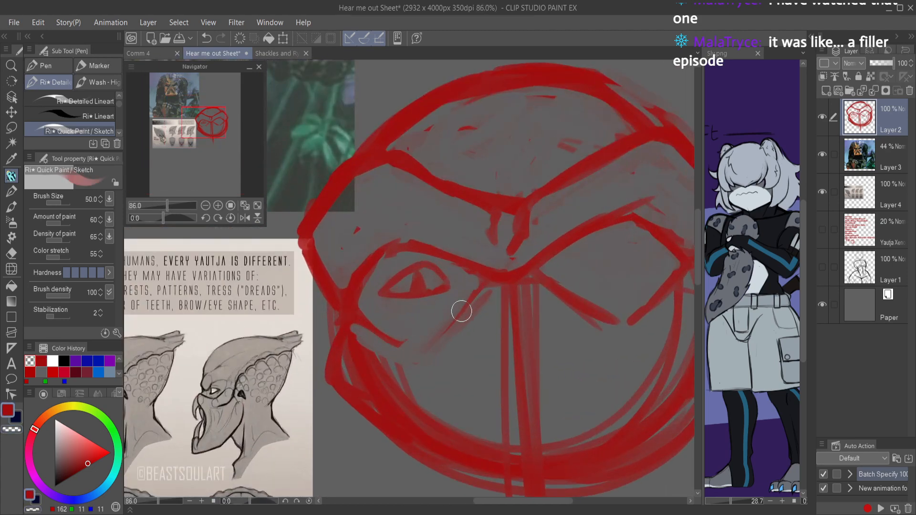
{"action": "mouse_move", "coordinate": [491, 302]}
{"action": "left_mouse_down"}
{"action": "mouse_move", "coordinate": [510, 280]}
{"action": "mouse_move", "coordinate": [486, 299]}
{"action": "mouse_move", "coordinate": [506, 278]}
{"action": "mouse_move", "coordinate": [479, 291]}
{"action": "mouse_move", "coordinate": [498, 278]}
{"action": "mouse_move", "coordinate": [436, 340]}
{"action": "mouse_move", "coordinate": [492, 293]}
{"action": "mouse_move", "coordinate": [471, 328]}
{"action": "mouse_move", "coordinate": [491, 299]}
{"action": "mouse_move", "coordinate": [483, 309]}
{"action": "mouse_move", "coordinate": [562, 281]}
{"action": "mouse_move", "coordinate": [558, 242]}
{"action": "mouse_move", "coordinate": [544, 262]}
{"action": "mouse_move", "coordinate": [552, 293]}
{"action": "mouse_move", "coordinate": [531, 286]}
{"action": "mouse_move", "coordinate": [562, 297]}
{"action": "mouse_move", "coordinate": [525, 272]}
{"action": "mouse_move", "coordinate": [585, 305]}
{"action": "left_mouse_up"}
{"action": "key", "text": "ctrl+z"}
{"action": "key", "text": "c"}
{"action": "key", "text": "c"}
{"action": "key", "text": "c"}
{"action": "mouse_move", "coordinate": [546, 271]}
{"action": "left_mouse_down"}
{"action": "mouse_move", "coordinate": [591, 309]}
{"action": "mouse_move", "coordinate": [542, 259]}
{"action": "mouse_move", "coordinate": [616, 327]}
{"action": "left_mouse_up"}
{"action": "left_click_drag", "start_coordinate": [583, 298], "coordinate": [611, 315]}
Step: Sketch a matching almond-shaped eye with a slit pupil inside the right eye socket
{"action": "key", "text": "c"}
{"action": "left_click_drag", "start_coordinate": [526, 274], "coordinate": [603, 222]}
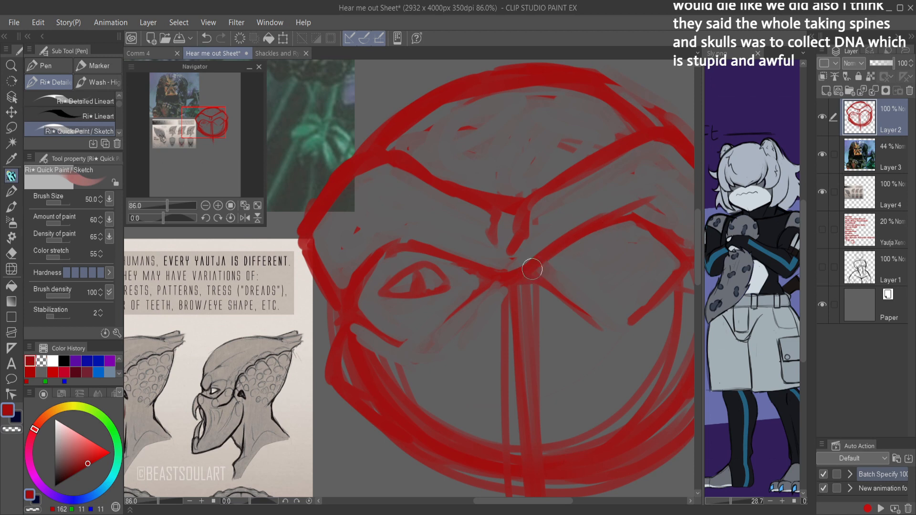
{"action": "mouse_move", "coordinate": [591, 276]}
{"action": "left_mouse_down"}
{"action": "mouse_move", "coordinate": [567, 279]}
{"action": "mouse_move", "coordinate": [613, 280]}
{"action": "mouse_move", "coordinate": [566, 281]}
{"action": "mouse_move", "coordinate": [577, 257]}
{"action": "mouse_move", "coordinate": [567, 277]}
{"action": "mouse_move", "coordinate": [602, 252]}
{"action": "mouse_move", "coordinate": [587, 255]}
{"action": "mouse_move", "coordinate": [637, 270]}
{"action": "mouse_move", "coordinate": [608, 276]}
{"action": "mouse_move", "coordinate": [635, 271]}
{"action": "left_mouse_up"}
{"action": "key", "text": "ctrl+z"}
{"action": "key", "text": "c"}
{"action": "mouse_move", "coordinate": [567, 279]}
{"action": "left_mouse_down"}
{"action": "mouse_move", "coordinate": [577, 258]}
{"action": "mouse_move", "coordinate": [586, 281]}
{"action": "mouse_move", "coordinate": [597, 270]}
{"action": "mouse_move", "coordinate": [578, 260]}
{"action": "mouse_move", "coordinate": [589, 274]}
{"action": "mouse_move", "coordinate": [576, 254]}
{"action": "mouse_move", "coordinate": [567, 267]}
{"action": "mouse_move", "coordinate": [593, 276]}
{"action": "mouse_move", "coordinate": [583, 263]}
{"action": "mouse_move", "coordinate": [590, 252]}
{"action": "mouse_move", "coordinate": [577, 282]}
{"action": "mouse_move", "coordinate": [569, 279]}
{"action": "mouse_move", "coordinate": [576, 264]}
{"action": "mouse_move", "coordinate": [587, 285]}
{"action": "mouse_move", "coordinate": [576, 263]}
{"action": "mouse_move", "coordinate": [565, 321]}
{"action": "left_mouse_up"}
{"action": "key", "text": "c"}
{"action": "key", "text": "c"}
{"action": "key", "text": "c"}
{"action": "left_click_drag", "start_coordinate": [621, 312], "coordinate": [603, 255]}
{"action": "mouse_move", "coordinate": [586, 248]}
{"action": "left_mouse_down"}
{"action": "mouse_move", "coordinate": [580, 255]}
{"action": "mouse_move", "coordinate": [619, 221]}
{"action": "mouse_move", "coordinate": [623, 200]}
{"action": "left_mouse_up"}
{"action": "mouse_move", "coordinate": [554, 212]}
{"action": "left_mouse_down"}
{"action": "mouse_move", "coordinate": [653, 196]}
{"action": "mouse_move", "coordinate": [577, 176]}
{"action": "mouse_move", "coordinate": [562, 204]}
{"action": "mouse_move", "coordinate": [550, 190]}
{"action": "left_mouse_up"}
{"action": "key", "text": "c"}
{"action": "mouse_move", "coordinate": [595, 156]}
{"action": "left_mouse_down"}
{"action": "mouse_move", "coordinate": [649, 172]}
{"action": "mouse_move", "coordinate": [593, 160]}
{"action": "mouse_move", "coordinate": [657, 193]}
{"action": "left_mouse_up"}
{"action": "scroll", "coordinate": [633, 222], "scroll_direction": "down", "scroll_amount": 5}
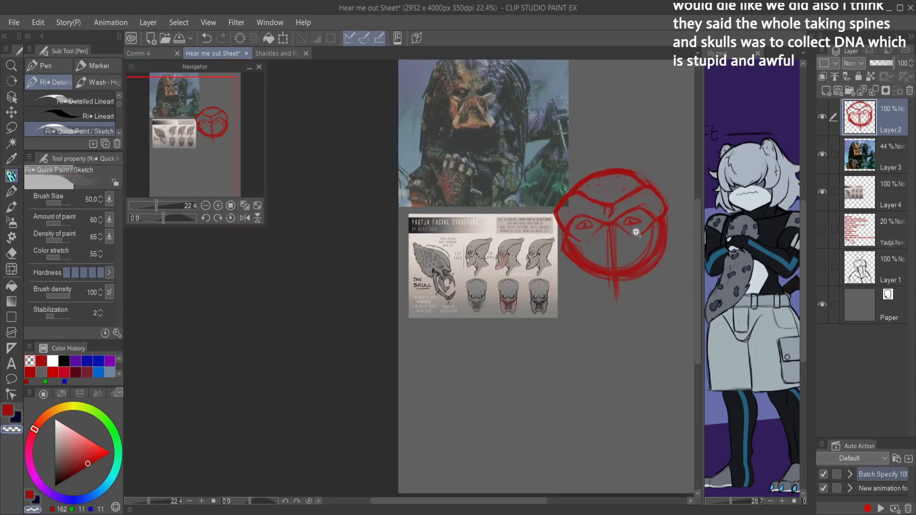
Step: Lasso the right eye, scale it to about 111% width and 119% height, and rotate it about 5.6 degrees within its socket
{"action": "scroll", "coordinate": [629, 238], "scroll_direction": "up", "scroll_amount": 4}
{"action": "key", "text": "m"}
{"action": "mouse_move", "coordinate": [646, 229]}
{"action": "left_mouse_down"}
{"action": "mouse_move", "coordinate": [627, 257]}
{"action": "mouse_move", "coordinate": [564, 248]}
{"action": "mouse_move", "coordinate": [657, 213]}
{"action": "mouse_move", "coordinate": [669, 221]}
{"action": "left_mouse_up"}
{"action": "key", "text": "ctrl+t"}
{"action": "left_click_drag", "start_coordinate": [611, 216], "coordinate": [613, 209]}
{"action": "left_click_drag", "start_coordinate": [627, 243], "coordinate": [631, 251]}
{"action": "left_click_drag", "start_coordinate": [672, 224], "coordinate": [673, 217]}
{"action": "left_click_drag", "start_coordinate": [630, 252], "coordinate": [629, 250]}
{"action": "left_click_drag", "start_coordinate": [615, 214], "coordinate": [609, 216]}
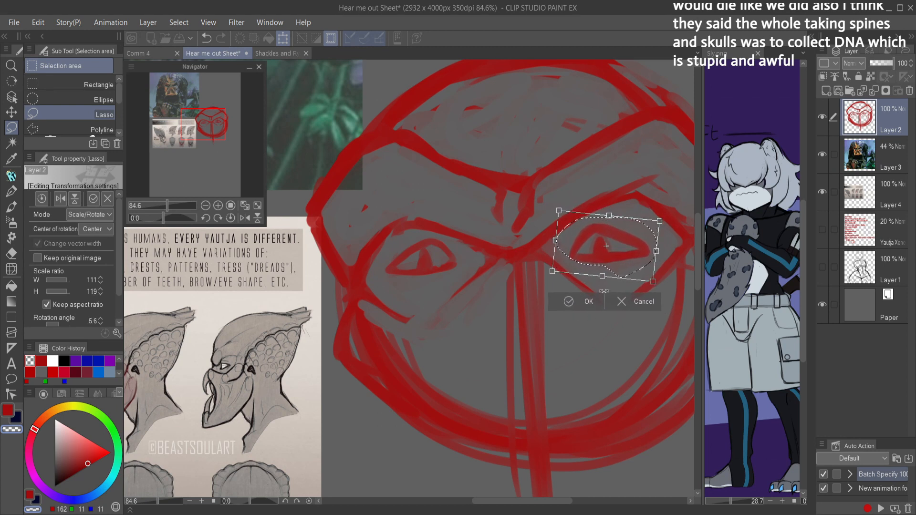
{"action": "key", "text": "Return"}
Step: Clear the selection around the right eye, save the document and return to the sketch brush
{"action": "scroll", "coordinate": [622, 264], "scroll_direction": "down", "scroll_amount": 3}
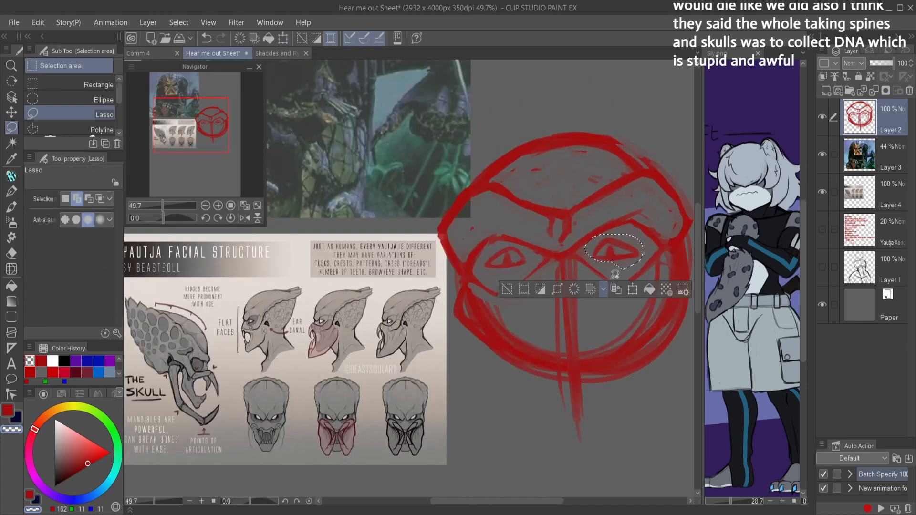
{"action": "left_click", "coordinate": [615, 275]}
{"action": "key", "text": "ctrl+s"}
{"action": "key", "text": "p"}
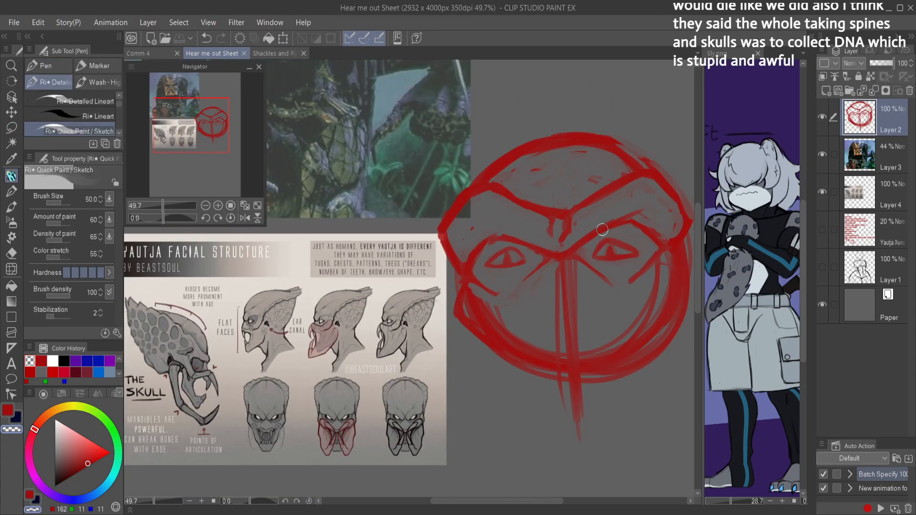
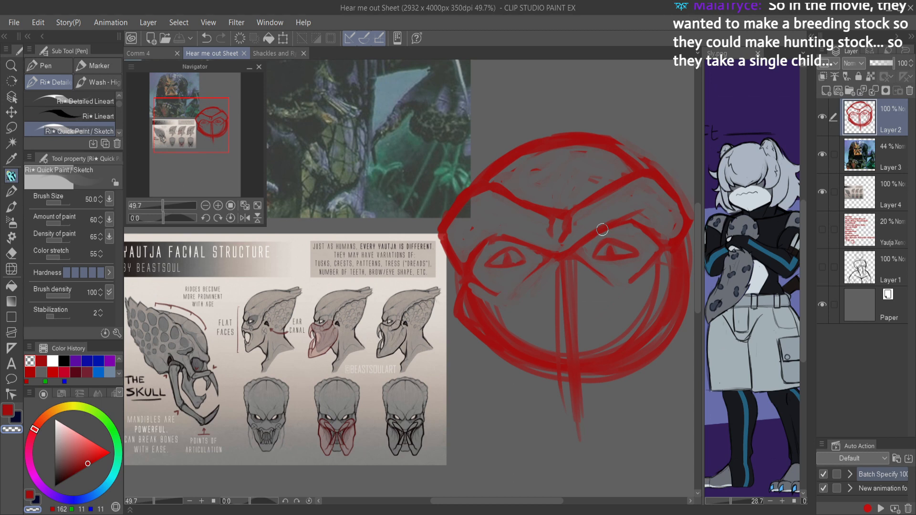
Step: Reshape the furrow between the brows into a narrow Y-shaped crease, cleaning up its excess lines
{"action": "scroll", "coordinate": [602, 229], "scroll_direction": "up", "scroll_amount": 2}
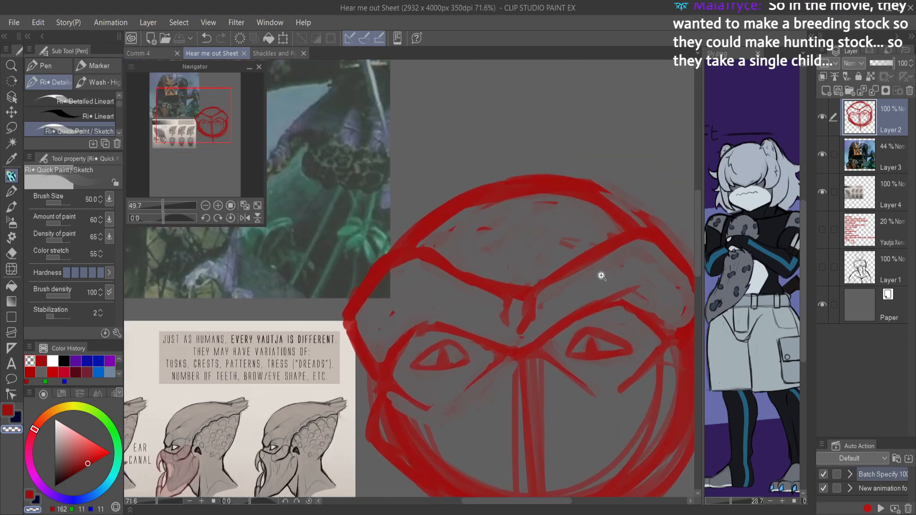
{"action": "mouse_move", "coordinate": [545, 289]}
{"action": "left_mouse_down"}
{"action": "mouse_move", "coordinate": [533, 328]}
{"action": "mouse_move", "coordinate": [559, 295]}
{"action": "mouse_move", "coordinate": [539, 293]}
{"action": "mouse_move", "coordinate": [560, 286]}
{"action": "mouse_move", "coordinate": [541, 277]}
{"action": "mouse_move", "coordinate": [613, 238]}
{"action": "left_mouse_up"}
{"action": "key", "text": "c"}
{"action": "mouse_move", "coordinate": [516, 302]}
{"action": "left_mouse_down"}
{"action": "mouse_move", "coordinate": [514, 289]}
{"action": "mouse_move", "coordinate": [489, 274]}
{"action": "mouse_move", "coordinate": [421, 257]}
{"action": "mouse_move", "coordinate": [483, 290]}
{"action": "mouse_move", "coordinate": [508, 325]}
{"action": "left_mouse_up"}
{"action": "key", "text": "c"}
{"action": "mouse_move", "coordinate": [504, 290]}
{"action": "left_mouse_down"}
{"action": "mouse_move", "coordinate": [517, 318]}
{"action": "mouse_move", "coordinate": [518, 305]}
{"action": "mouse_move", "coordinate": [510, 308]}
{"action": "mouse_move", "coordinate": [518, 337]}
{"action": "mouse_move", "coordinate": [519, 291]}
{"action": "mouse_move", "coordinate": [519, 330]}
{"action": "mouse_move", "coordinate": [541, 267]}
{"action": "mouse_move", "coordinate": [523, 281]}
{"action": "mouse_move", "coordinate": [553, 298]}
{"action": "mouse_move", "coordinate": [532, 322]}
{"action": "mouse_move", "coordinate": [558, 288]}
{"action": "mouse_move", "coordinate": [532, 323]}
{"action": "left_mouse_up"}
{"action": "key", "text": "c"}
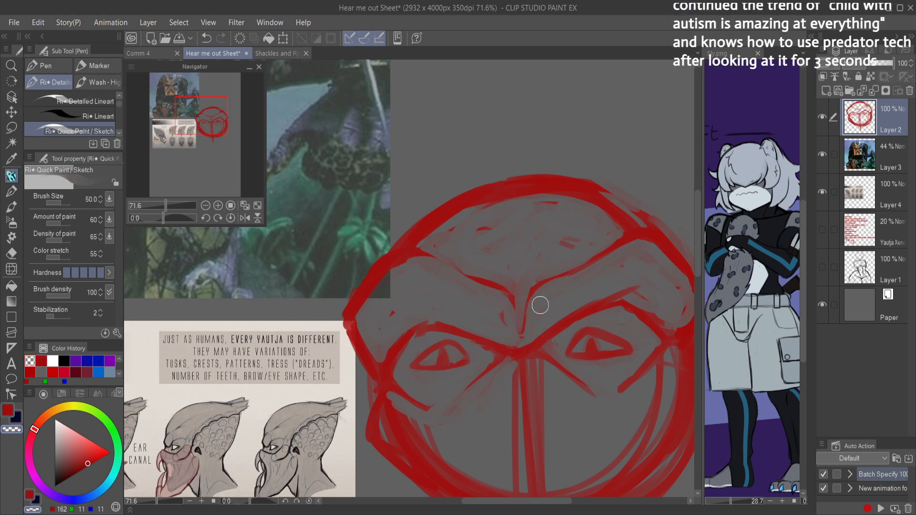
Step: Clean up and thin the brow ridge lines above both eye sockets, and save the document
{"action": "mouse_move", "coordinate": [578, 305]}
{"action": "left_mouse_down"}
{"action": "mouse_move", "coordinate": [650, 284]}
{"action": "mouse_move", "coordinate": [619, 289]}
{"action": "left_mouse_up"}
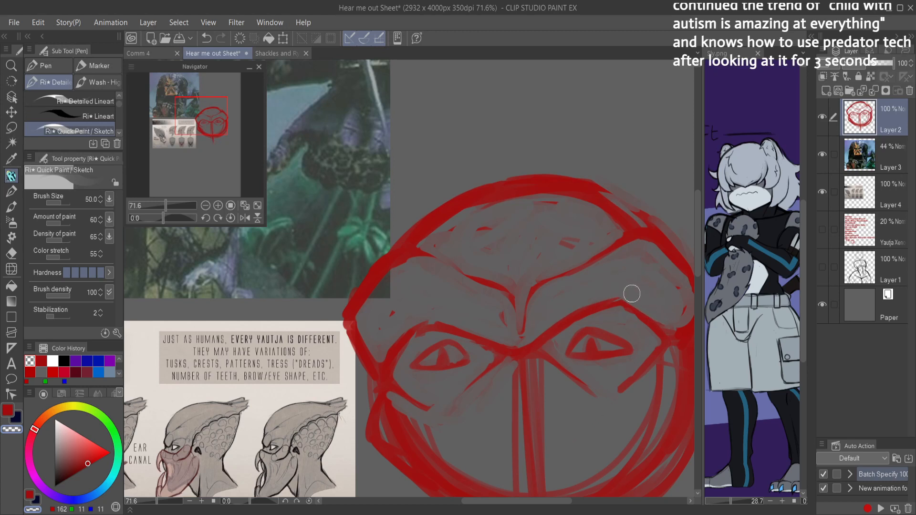
{"action": "mouse_move", "coordinate": [533, 342]}
{"action": "left_mouse_down"}
{"action": "mouse_move", "coordinate": [519, 350]}
{"action": "mouse_move", "coordinate": [488, 333]}
{"action": "left_mouse_up"}
{"action": "key", "text": "c"}
{"action": "mouse_move", "coordinate": [419, 326]}
{"action": "left_mouse_down"}
{"action": "mouse_move", "coordinate": [475, 340]}
{"action": "mouse_move", "coordinate": [449, 329]}
{"action": "mouse_move", "coordinate": [509, 357]}
{"action": "left_mouse_up"}
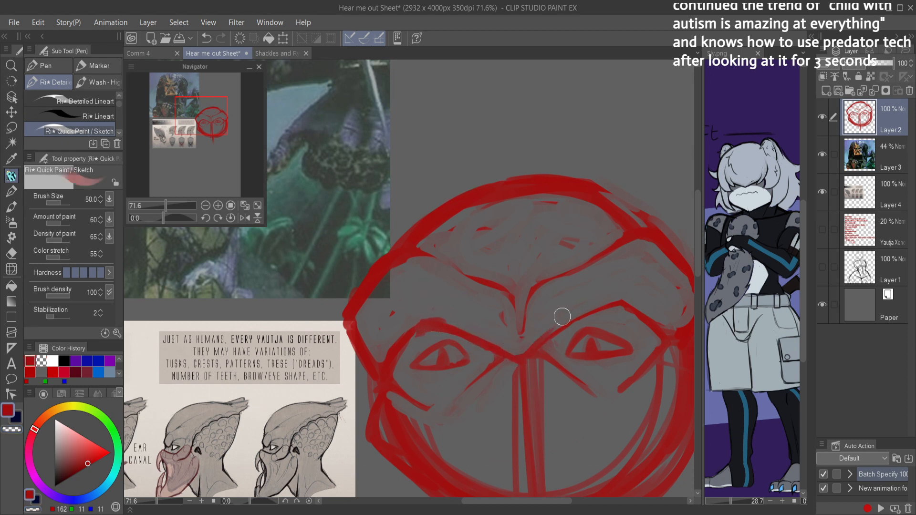
{"action": "key", "text": "c"}
{"action": "mouse_move", "coordinate": [559, 339]}
{"action": "left_mouse_down"}
{"action": "mouse_move", "coordinate": [578, 331]}
{"action": "mouse_move", "coordinate": [564, 343]}
{"action": "left_mouse_up"}
{"action": "scroll", "coordinate": [660, 301], "scroll_direction": "down", "scroll_amount": 4}
{"action": "key", "text": "ctrl+s"}
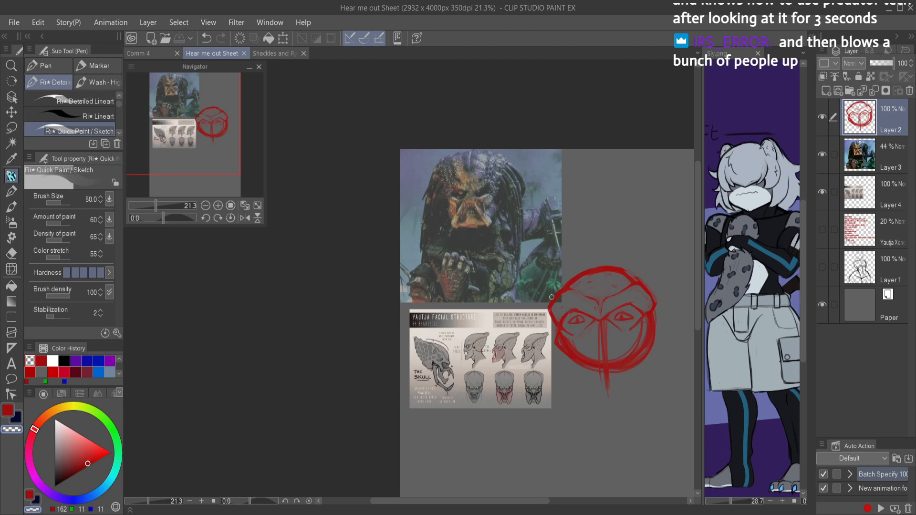
{"action": "key", "text": "ctrl+0"}
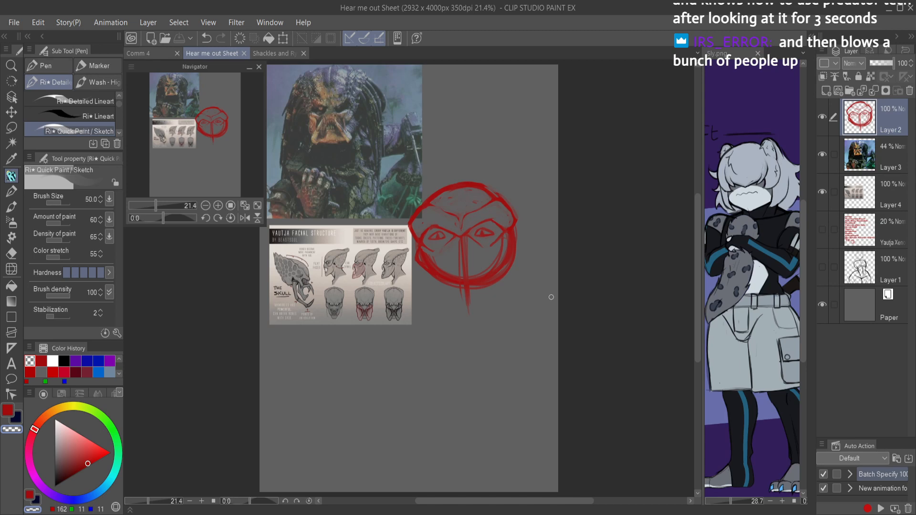
Step: Sketch a row of pointed upper teeth with larger outer fangs across the centre of the lower face
{"action": "scroll", "coordinate": [489, 245], "scroll_direction": "up", "scroll_amount": 5}
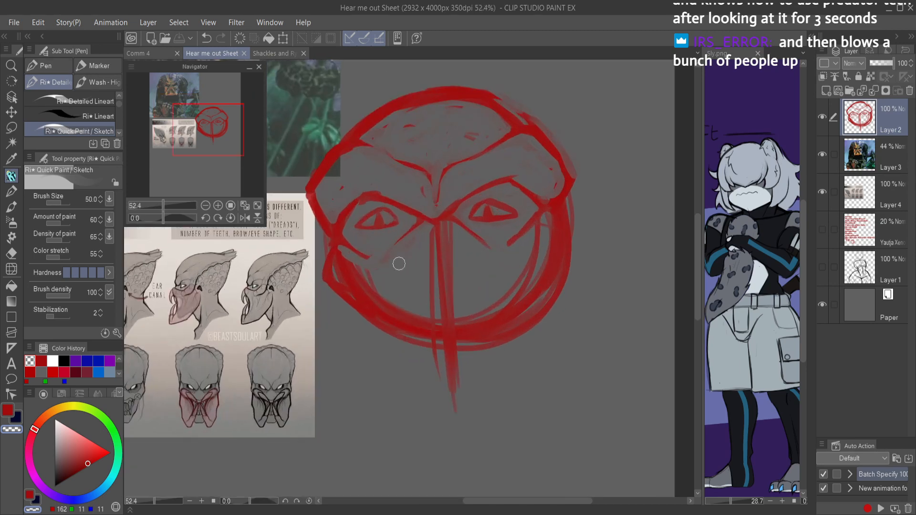
{"action": "mouse_move", "coordinate": [397, 287]}
{"action": "left_mouse_down"}
{"action": "mouse_move", "coordinate": [404, 305]}
{"action": "mouse_move", "coordinate": [413, 285]}
{"action": "mouse_move", "coordinate": [398, 280]}
{"action": "mouse_move", "coordinate": [405, 277]}
{"action": "mouse_move", "coordinate": [417, 297]}
{"action": "mouse_move", "coordinate": [426, 287]}
{"action": "mouse_move", "coordinate": [472, 282]}
{"action": "mouse_move", "coordinate": [482, 299]}
{"action": "mouse_move", "coordinate": [484, 272]}
{"action": "mouse_move", "coordinate": [487, 284]}
{"action": "mouse_move", "coordinate": [475, 282]}
{"action": "mouse_move", "coordinate": [480, 292]}
{"action": "mouse_move", "coordinate": [489, 288]}
{"action": "mouse_move", "coordinate": [490, 271]}
{"action": "mouse_move", "coordinate": [474, 284]}
{"action": "mouse_move", "coordinate": [483, 272]}
{"action": "mouse_move", "coordinate": [414, 285]}
{"action": "left_mouse_up"}
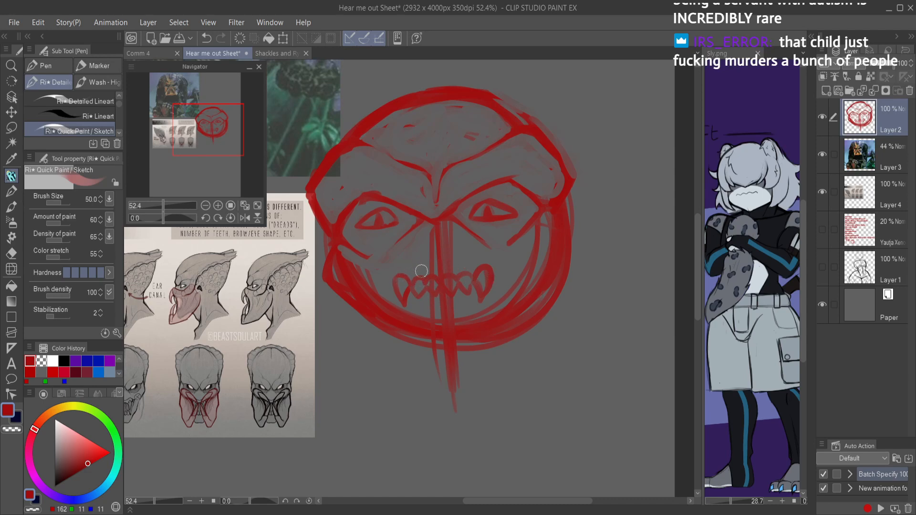
{"action": "scroll", "coordinate": [470, 353], "scroll_direction": "down", "scroll_amount": 4}
{"action": "scroll", "coordinate": [482, 286], "scroll_direction": "up", "scroll_amount": 3}
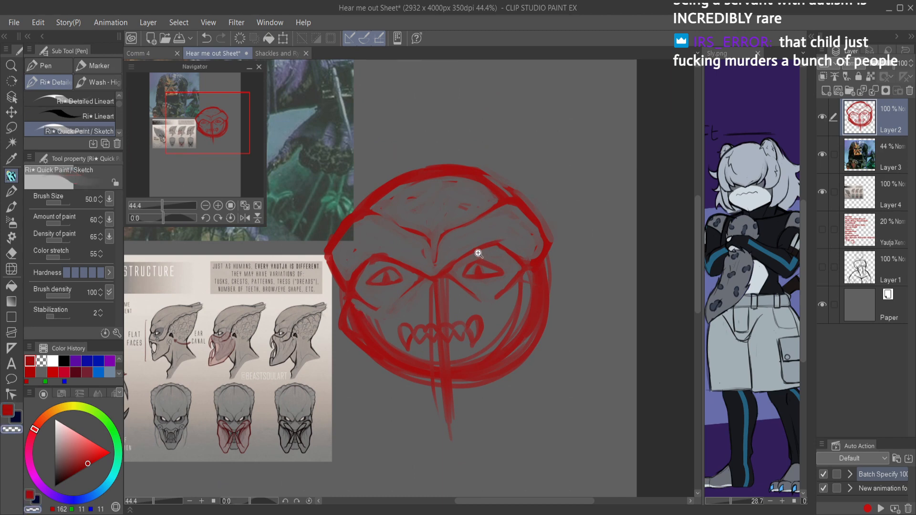
Step: Redraw the right eye as a solid red almond shape with a flatter lower edge
{"action": "scroll", "coordinate": [474, 274], "scroll_direction": "up", "scroll_amount": 4}
{"action": "key", "text": "c"}
{"action": "mouse_move", "coordinate": [476, 272]}
{"action": "left_mouse_down"}
{"action": "mouse_move", "coordinate": [461, 291]}
{"action": "mouse_move", "coordinate": [473, 301]}
{"action": "mouse_move", "coordinate": [458, 308]}
{"action": "mouse_move", "coordinate": [538, 287]}
{"action": "mouse_move", "coordinate": [509, 285]}
{"action": "mouse_move", "coordinate": [531, 295]}
{"action": "mouse_move", "coordinate": [505, 300]}
{"action": "mouse_move", "coordinate": [473, 281]}
{"action": "mouse_move", "coordinate": [460, 302]}
{"action": "mouse_move", "coordinate": [483, 281]}
{"action": "mouse_move", "coordinate": [532, 311]}
{"action": "mouse_move", "coordinate": [529, 293]}
{"action": "mouse_move", "coordinate": [501, 283]}
{"action": "mouse_move", "coordinate": [532, 299]}
{"action": "mouse_move", "coordinate": [471, 289]}
{"action": "left_mouse_up"}
{"action": "key", "text": "c"}
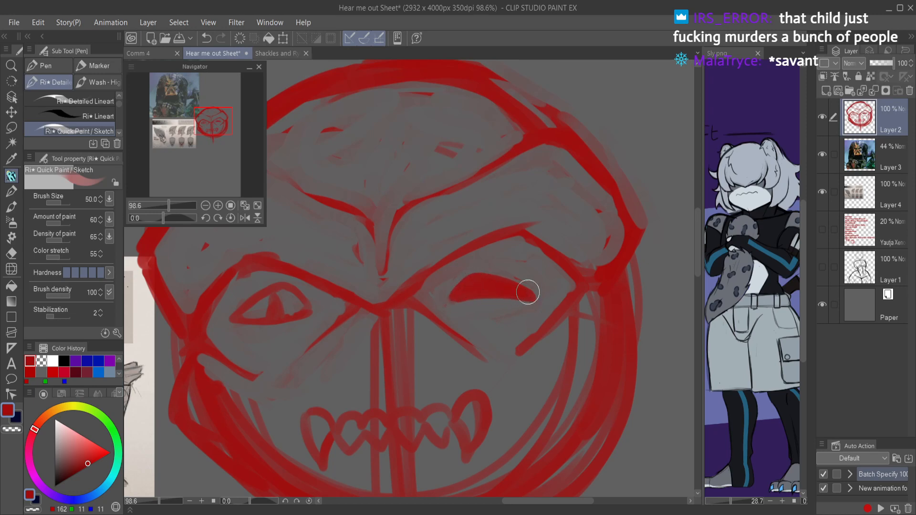
{"action": "key", "text": "c"}
{"action": "left_click_drag", "start_coordinate": [555, 296], "coordinate": [545, 288]}
{"action": "left_click_drag", "start_coordinate": [461, 299], "coordinate": [523, 302]}
{"action": "mouse_move", "coordinate": [546, 300]}
{"action": "left_mouse_down"}
{"action": "mouse_move", "coordinate": [503, 339]}
{"action": "mouse_move", "coordinate": [563, 309]}
{"action": "left_mouse_up"}
{"action": "key", "text": "c"}
{"action": "mouse_move", "coordinate": [489, 305]}
{"action": "left_mouse_down"}
{"action": "mouse_move", "coordinate": [575, 300]}
{"action": "mouse_move", "coordinate": [492, 306]}
{"action": "mouse_move", "coordinate": [507, 284]}
{"action": "mouse_move", "coordinate": [491, 302]}
{"action": "mouse_move", "coordinate": [547, 294]}
{"action": "mouse_move", "coordinate": [525, 281]}
{"action": "mouse_move", "coordinate": [573, 297]}
{"action": "mouse_move", "coordinate": [539, 285]}
{"action": "mouse_move", "coordinate": [562, 291]}
{"action": "mouse_move", "coordinate": [500, 299]}
{"action": "mouse_move", "coordinate": [574, 277]}
{"action": "left_mouse_up"}
{"action": "left_click_drag", "start_coordinate": [513, 253], "coordinate": [525, 267]}
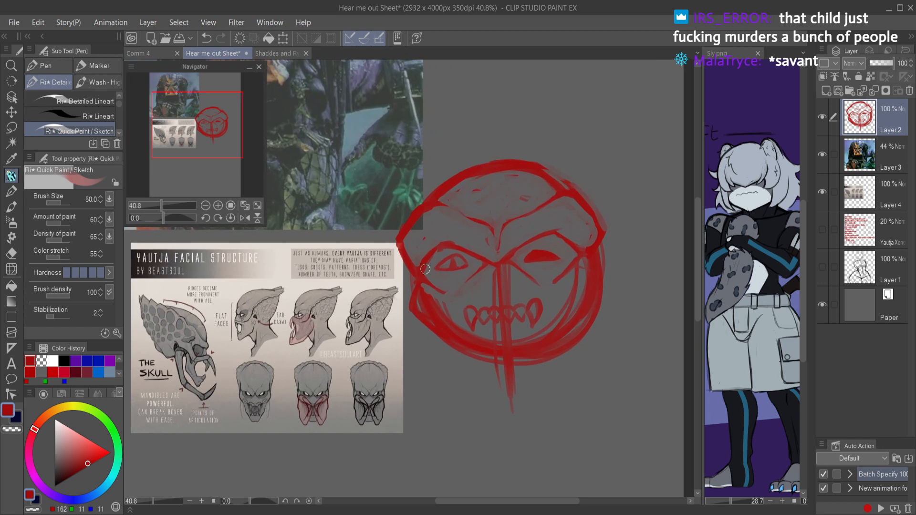
Step: Redraw the jaw as an angular, tapered shape with a flat chin, erase the outer circle's sides, and save
{"action": "left_click_drag", "start_coordinate": [516, 369], "coordinate": [507, 331]}
{"action": "mouse_move", "coordinate": [418, 286]}
{"action": "left_mouse_down"}
{"action": "mouse_move", "coordinate": [464, 341]}
{"action": "mouse_move", "coordinate": [545, 334]}
{"action": "mouse_move", "coordinate": [593, 244]}
{"action": "mouse_move", "coordinate": [584, 225]}
{"action": "mouse_move", "coordinate": [584, 260]}
{"action": "mouse_move", "coordinate": [590, 244]}
{"action": "mouse_move", "coordinate": [577, 285]}
{"action": "left_mouse_up"}
{"action": "key", "text": "c"}
{"action": "left_click_drag", "start_coordinate": [591, 253], "coordinate": [562, 318]}
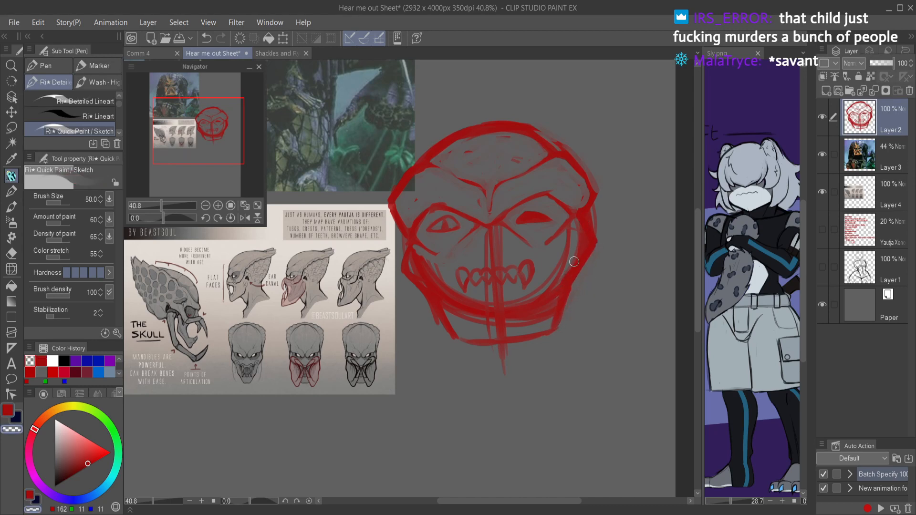
{"action": "key", "text": "ctrl+s"}
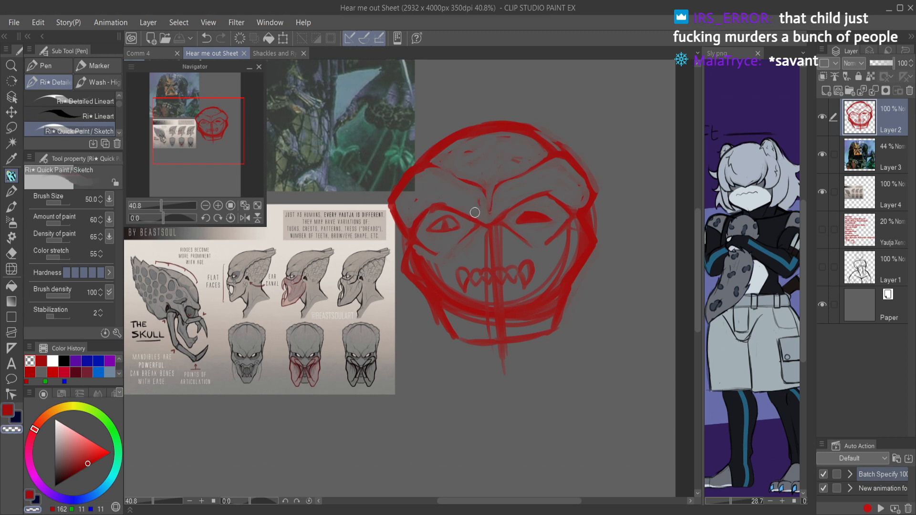
Step: Erase the round construction lines inside the face and sketch a lower row of teeth with outer fangs above the chin
{"action": "mouse_move", "coordinate": [413, 253]}
{"action": "left_mouse_down"}
{"action": "mouse_move", "coordinate": [452, 321]}
{"action": "mouse_move", "coordinate": [414, 263]}
{"action": "mouse_move", "coordinate": [459, 316]}
{"action": "mouse_move", "coordinate": [432, 283]}
{"action": "mouse_move", "coordinate": [436, 267]}
{"action": "mouse_move", "coordinate": [480, 315]}
{"action": "mouse_move", "coordinate": [497, 314]}
{"action": "mouse_move", "coordinate": [496, 298]}
{"action": "mouse_move", "coordinate": [518, 321]}
{"action": "mouse_move", "coordinate": [578, 241]}
{"action": "mouse_move", "coordinate": [558, 215]}
{"action": "left_mouse_up"}
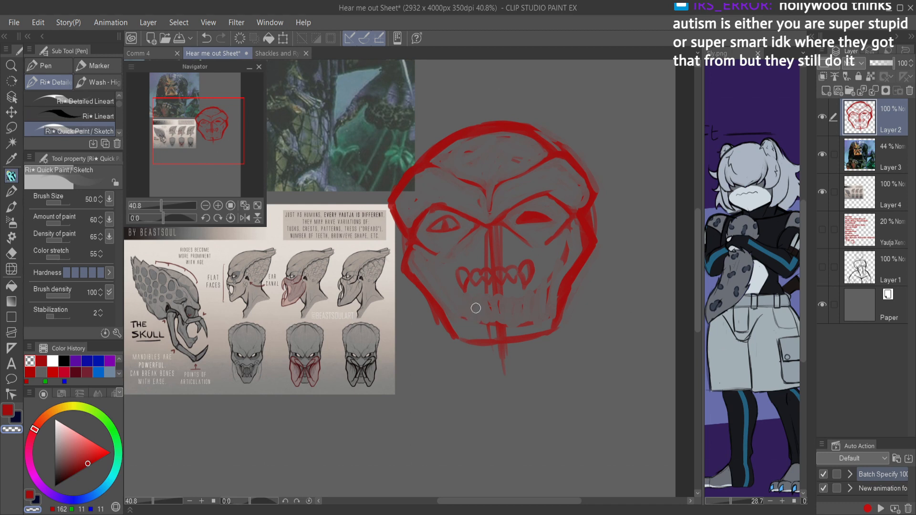
{"action": "key", "text": "c"}
{"action": "mouse_move", "coordinate": [478, 323]}
{"action": "left_mouse_down"}
{"action": "mouse_move", "coordinate": [483, 304]}
{"action": "mouse_move", "coordinate": [490, 320]}
{"action": "mouse_move", "coordinate": [505, 310]}
{"action": "mouse_move", "coordinate": [511, 318]}
{"action": "mouse_move", "coordinate": [522, 302]}
{"action": "mouse_move", "coordinate": [522, 327]}
{"action": "mouse_move", "coordinate": [481, 327]}
{"action": "mouse_move", "coordinate": [524, 316]}
{"action": "mouse_move", "coordinate": [520, 301]}
{"action": "mouse_move", "coordinate": [520, 327]}
{"action": "mouse_move", "coordinate": [529, 297]}
{"action": "mouse_move", "coordinate": [509, 317]}
{"action": "left_mouse_up"}
{"action": "key", "text": "c"}
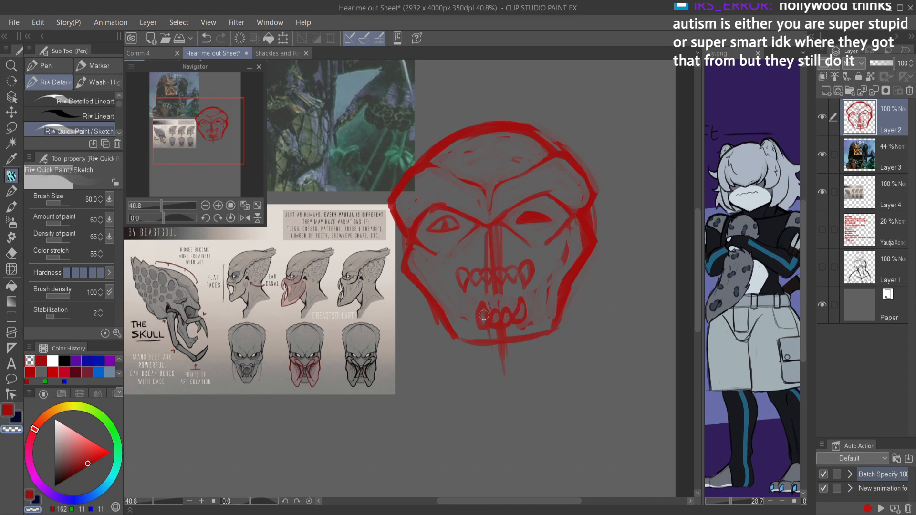
{"action": "key", "text": "c"}
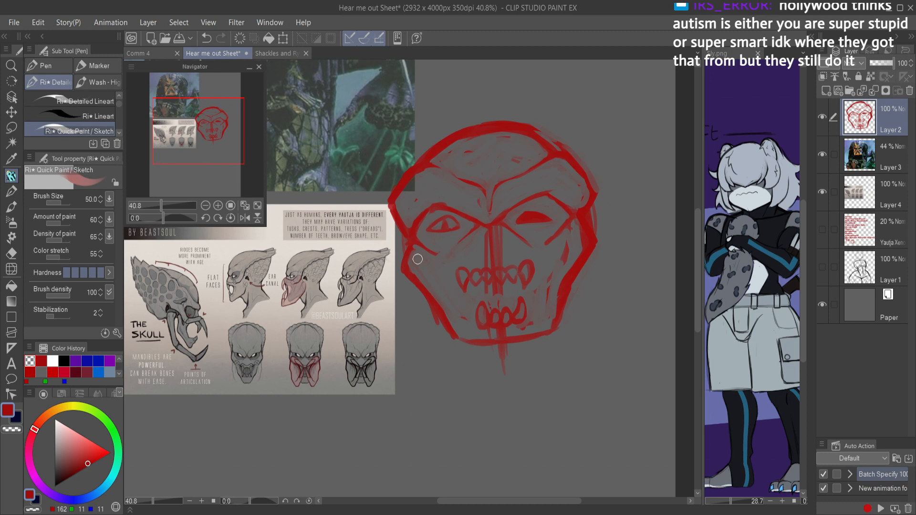
Step: Sketch a round mandible joint on the left cheek and undo the extra strokes around it
{"action": "mouse_move", "coordinate": [415, 252]}
{"action": "left_mouse_down"}
{"action": "mouse_move", "coordinate": [409, 281]}
{"action": "mouse_move", "coordinate": [420, 247]}
{"action": "mouse_move", "coordinate": [431, 269]}
{"action": "mouse_move", "coordinate": [419, 264]}
{"action": "mouse_move", "coordinate": [410, 315]}
{"action": "left_mouse_up"}
{"action": "left_click_drag", "start_coordinate": [382, 275], "coordinate": [438, 329]}
{"action": "key", "text": "ctrl+z"}
{"action": "left_click_drag", "start_coordinate": [387, 273], "coordinate": [394, 227]}
{"action": "key", "text": "ctrl+z"}
{"action": "key", "text": "ctrl+z"}
{"action": "key", "text": "ctrl+z"}
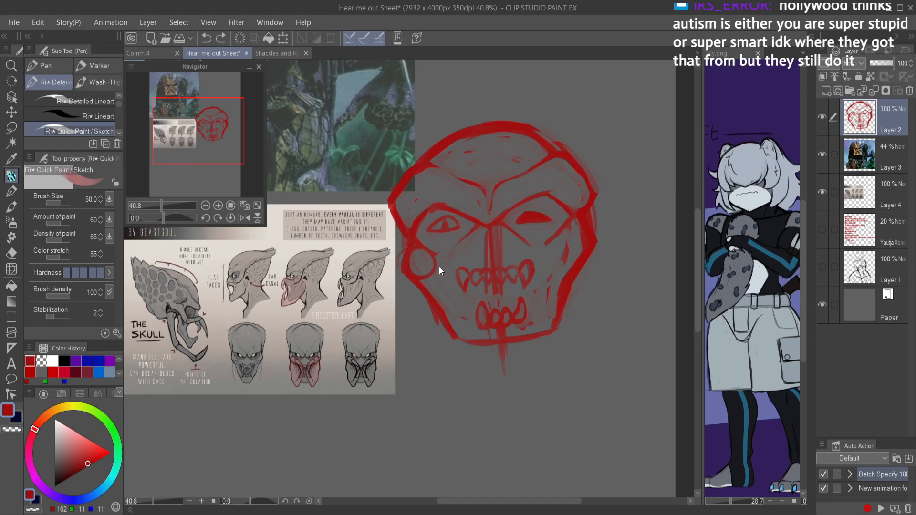
Step: Sketch cheekbone lines from both outer cheeks inward and down toward the upper fangs
{"action": "left_click_drag", "start_coordinate": [414, 265], "coordinate": [457, 244]}
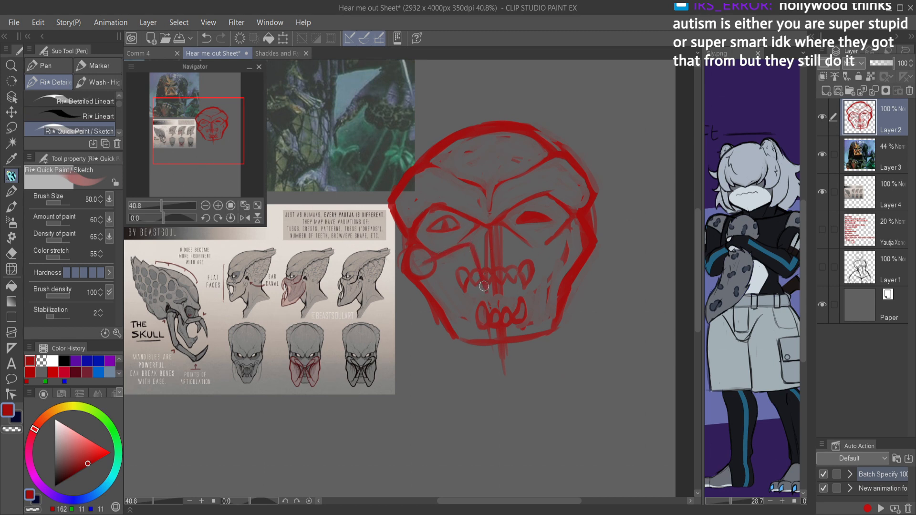
{"action": "mouse_move", "coordinate": [509, 272]}
{"action": "left_mouse_down"}
{"action": "mouse_move", "coordinate": [516, 234]}
{"action": "mouse_move", "coordinate": [559, 250]}
{"action": "mouse_move", "coordinate": [532, 232]}
{"action": "mouse_move", "coordinate": [575, 244]}
{"action": "mouse_move", "coordinate": [572, 229]}
{"action": "mouse_move", "coordinate": [571, 259]}
{"action": "left_mouse_up"}
{"action": "left_click_drag", "start_coordinate": [576, 230], "coordinate": [572, 263]}
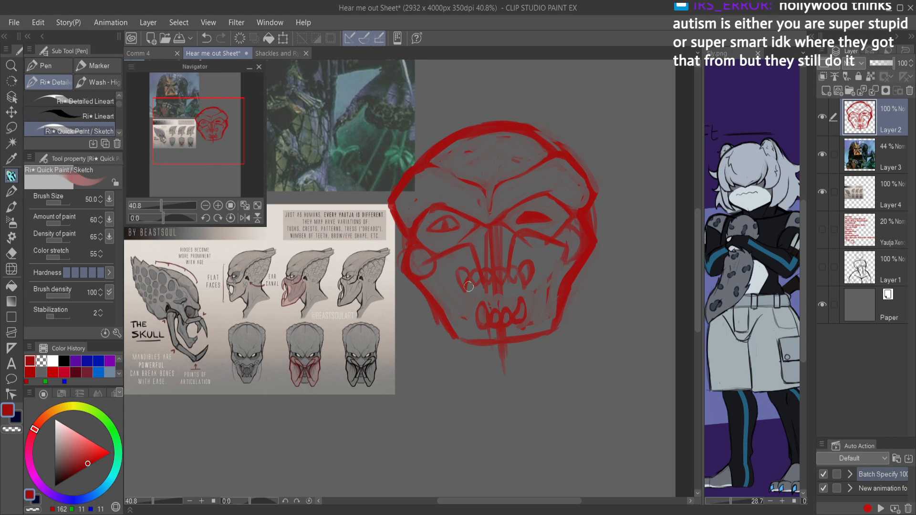
{"action": "key", "text": "ctrl+z"}
{"action": "mouse_move", "coordinate": [423, 290]}
{"action": "left_mouse_down"}
{"action": "mouse_move", "coordinate": [440, 342]}
{"action": "mouse_move", "coordinate": [409, 386]}
{"action": "mouse_move", "coordinate": [466, 353]}
{"action": "mouse_move", "coordinate": [439, 369]}
{"action": "mouse_move", "coordinate": [465, 352]}
{"action": "mouse_move", "coordinate": [454, 358]}
{"action": "mouse_move", "coordinate": [455, 339]}
{"action": "mouse_move", "coordinate": [447, 368]}
{"action": "mouse_move", "coordinate": [389, 389]}
{"action": "mouse_move", "coordinate": [407, 374]}
{"action": "mouse_move", "coordinate": [414, 387]}
{"action": "mouse_move", "coordinate": [408, 379]}
{"action": "mouse_move", "coordinate": [427, 353]}
{"action": "mouse_move", "coordinate": [408, 370]}
{"action": "mouse_move", "coordinate": [432, 335]}
{"action": "left_mouse_up"}
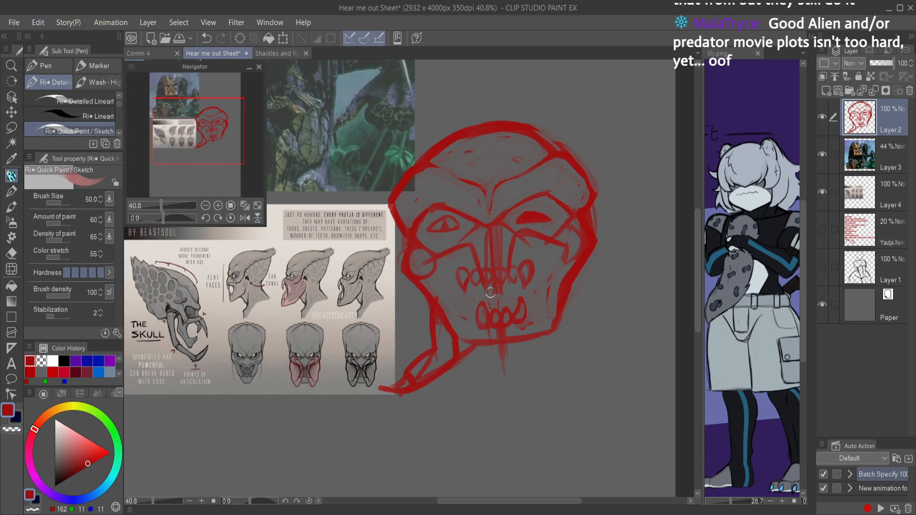
{"action": "key", "text": "ctrl+z"}
{"action": "key", "text": "ctrl+z"}
{"action": "key", "text": "ctrl+z"}
{"action": "key", "text": "ctrl+z"}
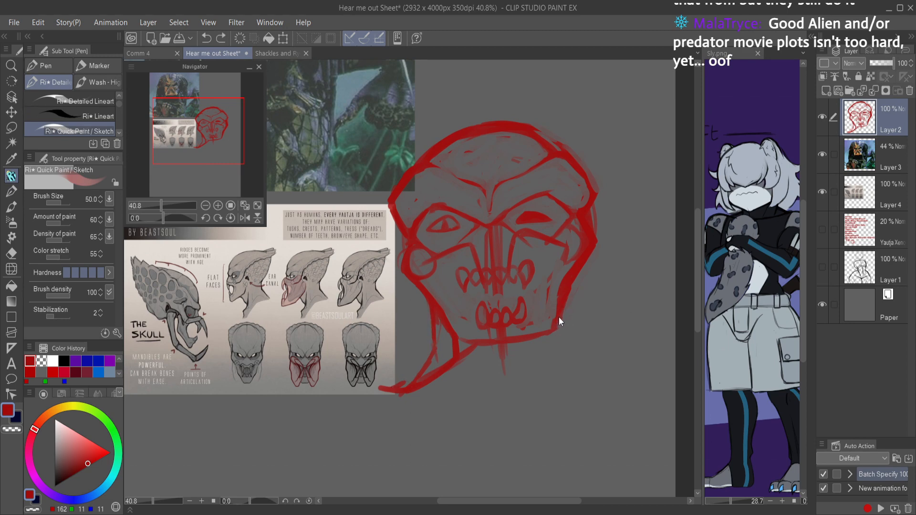
Step: Sketch angled muzzle lines on both sides of the nose down to the upper fangs and reinforce the cheekbone lines
{"action": "mouse_move", "coordinate": [545, 305]}
{"action": "left_mouse_down"}
{"action": "mouse_move", "coordinate": [519, 316]}
{"action": "mouse_move", "coordinate": [544, 301]}
{"action": "mouse_move", "coordinate": [524, 281]}
{"action": "mouse_move", "coordinate": [528, 245]}
{"action": "left_mouse_up"}
{"action": "left_click_drag", "start_coordinate": [514, 280], "coordinate": [535, 239]}
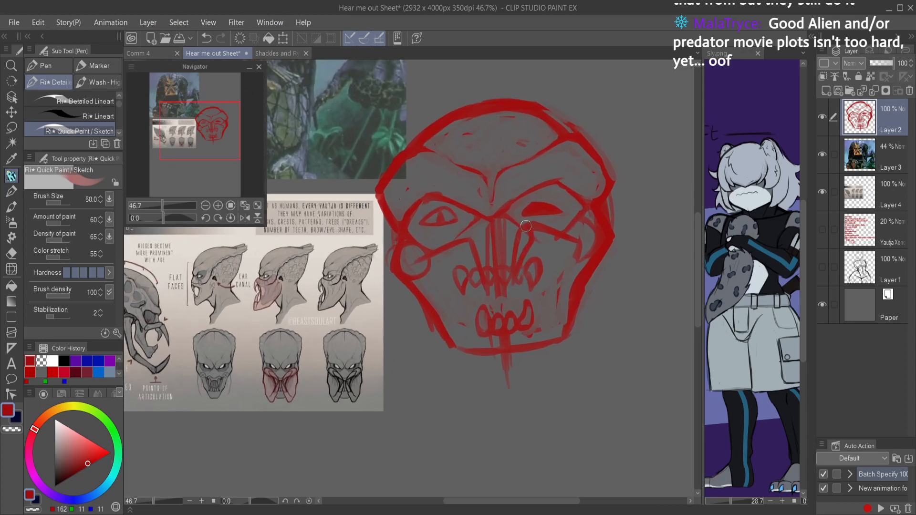
{"action": "left_click_drag", "start_coordinate": [467, 254], "coordinate": [477, 272]}
{"action": "mouse_move", "coordinate": [529, 222]}
{"action": "left_mouse_down"}
{"action": "mouse_move", "coordinate": [571, 237]}
{"action": "mouse_move", "coordinate": [591, 230]}
{"action": "mouse_move", "coordinate": [588, 222]}
{"action": "mouse_move", "coordinate": [594, 238]}
{"action": "left_mouse_up"}
{"action": "left_click_drag", "start_coordinate": [468, 238], "coordinate": [423, 242]}
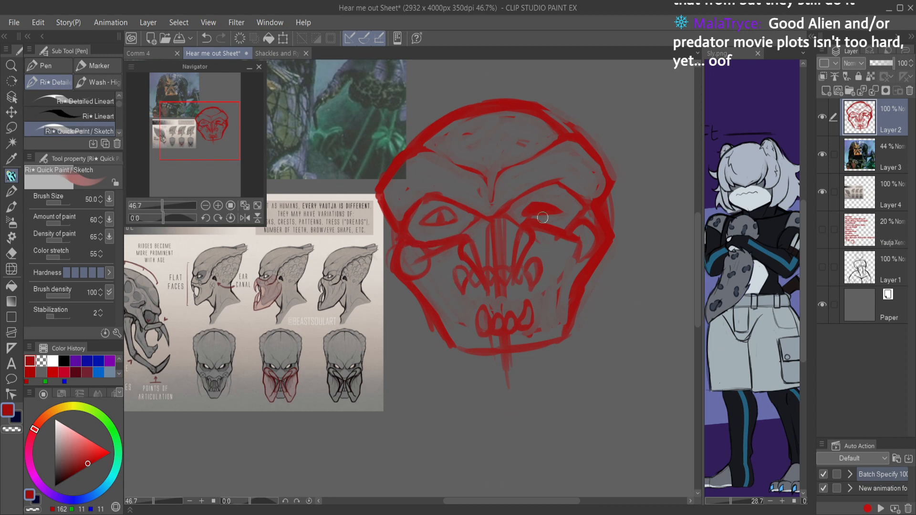
Step: Undo the last cheek strokes, outline the left upper mandible segment from muzzle to outer cheek, and save the document
{"action": "key", "text": "ctrl+z"}
{"action": "key", "text": "ctrl+z"}
{"action": "key", "text": "ctrl+z"}
{"action": "mouse_move", "coordinate": [467, 238]}
{"action": "left_mouse_down"}
{"action": "mouse_move", "coordinate": [423, 251]}
{"action": "mouse_move", "coordinate": [452, 261]}
{"action": "mouse_move", "coordinate": [432, 277]}
{"action": "mouse_move", "coordinate": [448, 245]}
{"action": "mouse_move", "coordinate": [459, 243]}
{"action": "mouse_move", "coordinate": [419, 261]}
{"action": "mouse_move", "coordinate": [432, 263]}
{"action": "mouse_move", "coordinate": [410, 280]}
{"action": "mouse_move", "coordinate": [403, 252]}
{"action": "mouse_move", "coordinate": [409, 277]}
{"action": "left_mouse_up"}
{"action": "key", "text": "c"}
{"action": "key", "text": "c"}
{"action": "key", "text": "ctrl+s"}
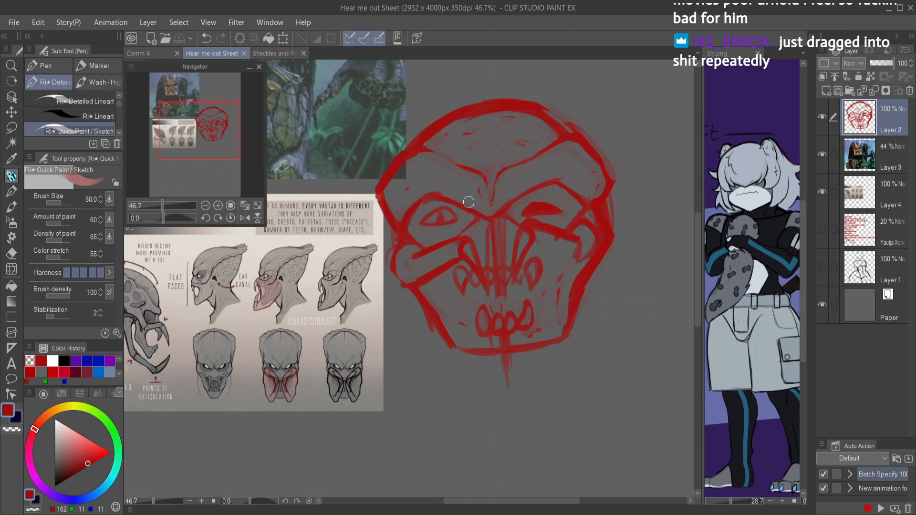
Step: Sketch the matching right upper mandible segment below the eye and erase the surplus lines at its outer end
{"action": "mouse_move", "coordinate": [530, 244]}
{"action": "left_mouse_down"}
{"action": "mouse_move", "coordinate": [577, 269]}
{"action": "mouse_move", "coordinate": [533, 248]}
{"action": "mouse_move", "coordinate": [581, 267]}
{"action": "mouse_move", "coordinate": [570, 263]}
{"action": "mouse_move", "coordinate": [593, 249]}
{"action": "mouse_move", "coordinate": [587, 257]}
{"action": "mouse_move", "coordinate": [597, 233]}
{"action": "left_mouse_up"}
{"action": "key", "text": "c"}
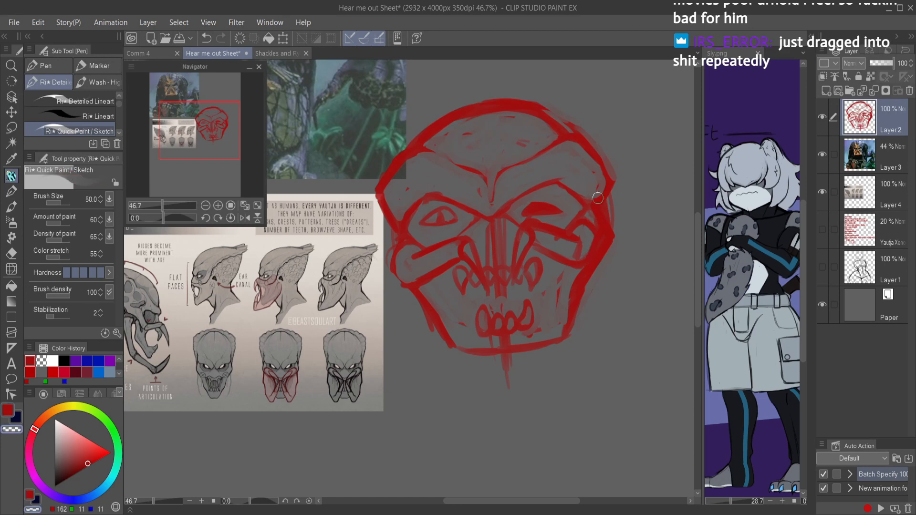
{"action": "mouse_move", "coordinate": [591, 241]}
{"action": "left_mouse_down"}
{"action": "mouse_move", "coordinate": [578, 261]}
{"action": "mouse_move", "coordinate": [547, 235]}
{"action": "mouse_move", "coordinate": [576, 245]}
{"action": "mouse_move", "coordinate": [542, 232]}
{"action": "mouse_move", "coordinate": [585, 246]}
{"action": "left_mouse_up"}
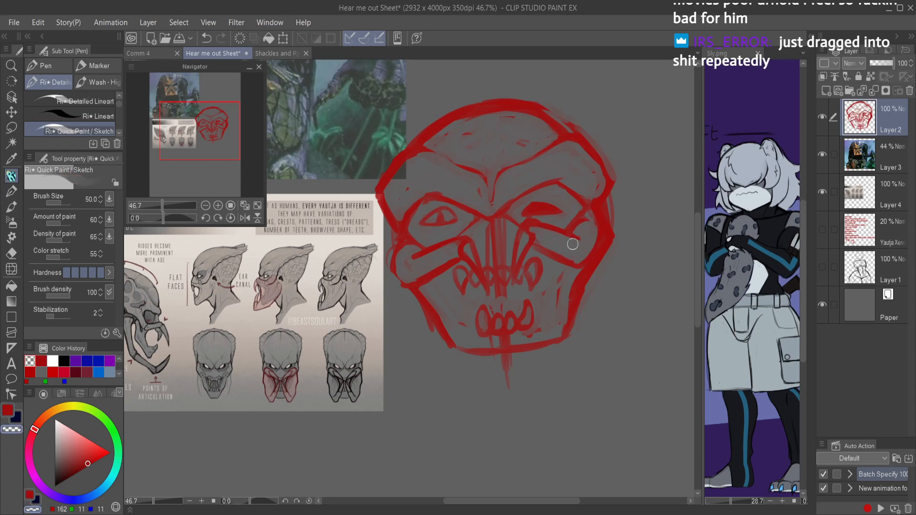
{"action": "key", "text": "c"}
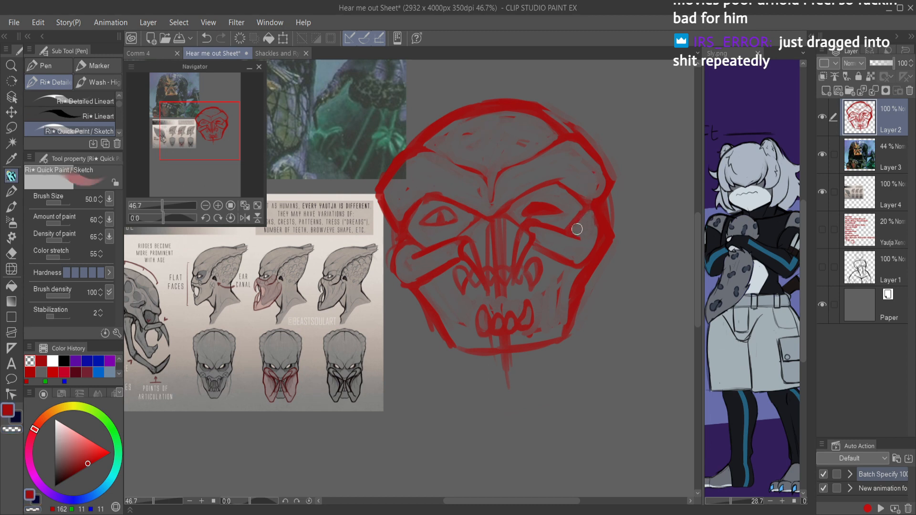
{"action": "key", "text": "c"}
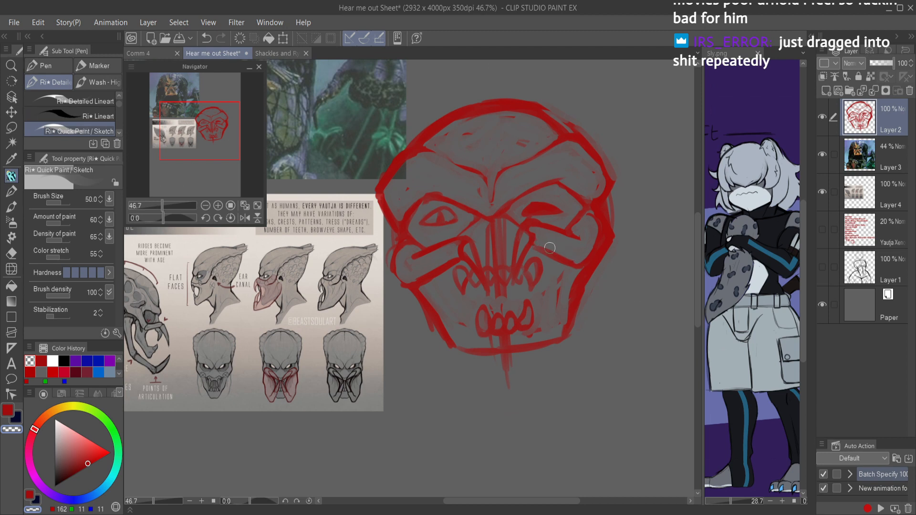
{"action": "key", "text": "c"}
{"action": "key", "text": "c"}
Step: Clean up the left upper mandible segment and redraw its lower edge from the outer cheek to the muzzle
{"action": "mouse_move", "coordinate": [400, 261]}
{"action": "left_mouse_down"}
{"action": "mouse_move", "coordinate": [409, 280]}
{"action": "mouse_move", "coordinate": [447, 265]}
{"action": "left_mouse_up"}
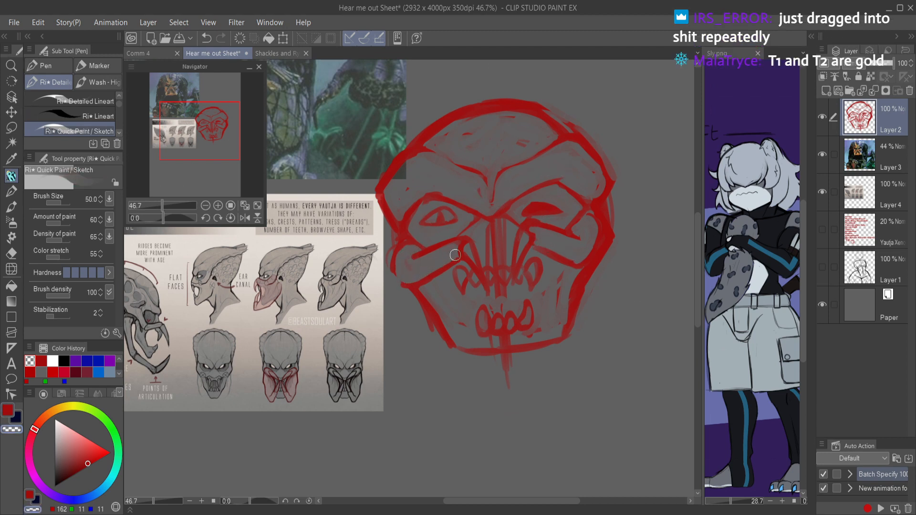
{"action": "key", "text": "c"}
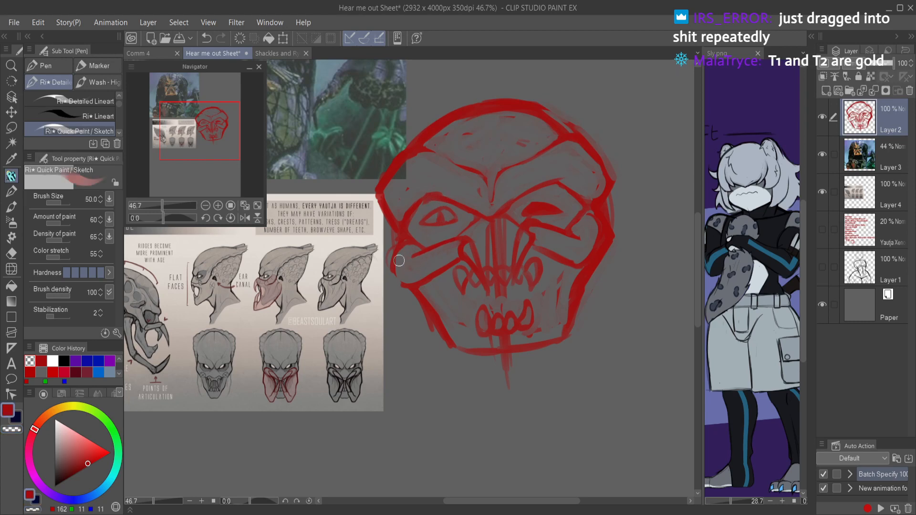
{"action": "mouse_move", "coordinate": [397, 280]}
{"action": "left_mouse_down"}
{"action": "mouse_move", "coordinate": [441, 259]}
{"action": "mouse_move", "coordinate": [415, 285]}
{"action": "mouse_move", "coordinate": [460, 253]}
{"action": "mouse_move", "coordinate": [410, 254]}
{"action": "mouse_move", "coordinate": [462, 237]}
{"action": "mouse_move", "coordinate": [471, 243]}
{"action": "mouse_move", "coordinate": [462, 241]}
{"action": "mouse_move", "coordinate": [459, 260]}
{"action": "mouse_move", "coordinate": [478, 280]}
{"action": "mouse_move", "coordinate": [465, 207]}
{"action": "mouse_move", "coordinate": [471, 238]}
{"action": "mouse_move", "coordinate": [461, 251]}
{"action": "mouse_move", "coordinate": [468, 244]}
{"action": "mouse_move", "coordinate": [473, 269]}
{"action": "mouse_move", "coordinate": [464, 257]}
{"action": "mouse_move", "coordinate": [481, 277]}
{"action": "mouse_move", "coordinate": [470, 242]}
{"action": "left_mouse_up"}
{"action": "key", "text": "c"}
Step: Shape the inner ends of both upper mandible segments into rounded forms beside the nose
{"action": "key", "text": "c"}
{"action": "left_click_drag", "start_coordinate": [529, 226], "coordinate": [516, 277]}
{"action": "mouse_move", "coordinate": [538, 246]}
{"action": "left_mouse_down"}
{"action": "mouse_move", "coordinate": [520, 265]}
{"action": "mouse_move", "coordinate": [528, 254]}
{"action": "mouse_move", "coordinate": [521, 278]}
{"action": "mouse_move", "coordinate": [540, 240]}
{"action": "mouse_move", "coordinate": [526, 226]}
{"action": "mouse_move", "coordinate": [535, 249]}
{"action": "mouse_move", "coordinate": [530, 229]}
{"action": "mouse_move", "coordinate": [518, 264]}
{"action": "left_mouse_up"}
{"action": "key", "text": "c"}
{"action": "key", "text": "c"}
{"action": "key", "text": "c"}
{"action": "mouse_move", "coordinate": [532, 239]}
{"action": "left_mouse_down"}
{"action": "mouse_move", "coordinate": [530, 231]}
{"action": "mouse_move", "coordinate": [526, 261]}
{"action": "mouse_move", "coordinate": [536, 252]}
{"action": "left_mouse_up"}
{"action": "key", "text": "c"}
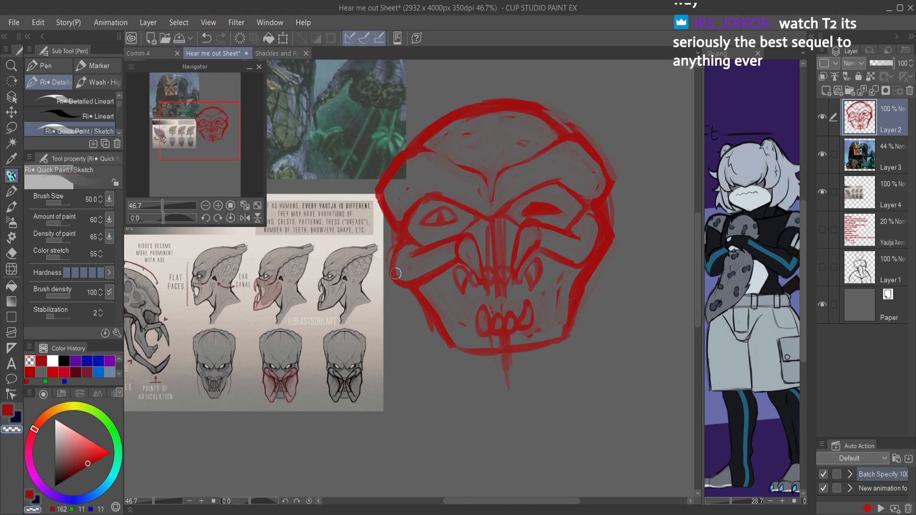
Step: Sketch the left lower mandible down from the cheek, bending inward at the jaw to a tusk over the lower teeth
{"action": "mouse_move", "coordinate": [420, 312]}
{"action": "left_mouse_down"}
{"action": "mouse_move", "coordinate": [419, 336]}
{"action": "mouse_move", "coordinate": [419, 318]}
{"action": "mouse_move", "coordinate": [434, 363]}
{"action": "mouse_move", "coordinate": [420, 354]}
{"action": "mouse_move", "coordinate": [450, 365]}
{"action": "mouse_move", "coordinate": [434, 363]}
{"action": "mouse_move", "coordinate": [491, 343]}
{"action": "mouse_move", "coordinate": [494, 285]}
{"action": "mouse_move", "coordinate": [473, 314]}
{"action": "mouse_move", "coordinate": [475, 332]}
{"action": "mouse_move", "coordinate": [476, 318]}
{"action": "mouse_move", "coordinate": [489, 339]}
{"action": "mouse_move", "coordinate": [470, 328]}
{"action": "mouse_move", "coordinate": [495, 290]}
{"action": "mouse_move", "coordinate": [483, 341]}
{"action": "mouse_move", "coordinate": [471, 315]}
{"action": "mouse_move", "coordinate": [437, 331]}
{"action": "mouse_move", "coordinate": [418, 307]}
{"action": "mouse_move", "coordinate": [414, 346]}
{"action": "mouse_move", "coordinate": [412, 339]}
{"action": "mouse_move", "coordinate": [424, 363]}
{"action": "mouse_move", "coordinate": [466, 353]}
{"action": "mouse_move", "coordinate": [413, 343]}
{"action": "mouse_move", "coordinate": [434, 367]}
{"action": "left_mouse_up"}
{"action": "key", "text": "c"}
{"action": "mouse_move", "coordinate": [423, 310]}
{"action": "left_mouse_down"}
{"action": "mouse_move", "coordinate": [422, 360]}
{"action": "mouse_move", "coordinate": [437, 361]}
{"action": "mouse_move", "coordinate": [467, 347]}
{"action": "mouse_move", "coordinate": [463, 336]}
{"action": "mouse_move", "coordinate": [440, 337]}
{"action": "mouse_move", "coordinate": [487, 329]}
{"action": "mouse_move", "coordinate": [492, 299]}
{"action": "mouse_move", "coordinate": [481, 324]}
{"action": "mouse_move", "coordinate": [449, 298]}
{"action": "mouse_move", "coordinate": [454, 311]}
{"action": "mouse_move", "coordinate": [431, 330]}
{"action": "left_mouse_up"}
{"action": "key", "text": "c"}
{"action": "key", "text": "c"}
{"action": "key", "text": "c"}
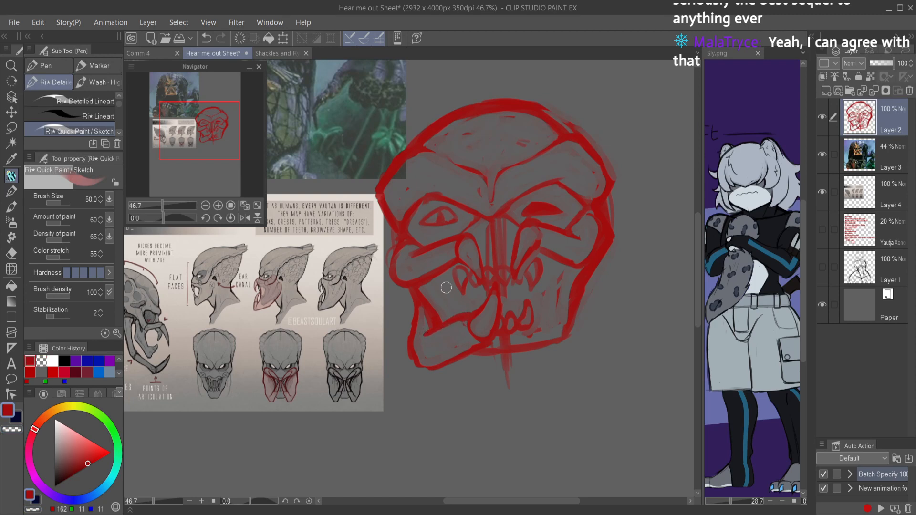
Step: Sketch the inner edge between the left mandible and upper fangs, refine the mandible's side, and save the document
{"action": "left_click_drag", "start_coordinate": [471, 315], "coordinate": [459, 259]}
{"action": "key", "text": "c"}
{"action": "mouse_move", "coordinate": [426, 294]}
{"action": "left_mouse_down"}
{"action": "mouse_move", "coordinate": [424, 325]}
{"action": "mouse_move", "coordinate": [442, 312]}
{"action": "mouse_move", "coordinate": [436, 321]}
{"action": "left_mouse_up"}
{"action": "key", "text": "c"}
{"action": "left_click_drag", "start_coordinate": [418, 285], "coordinate": [430, 329]}
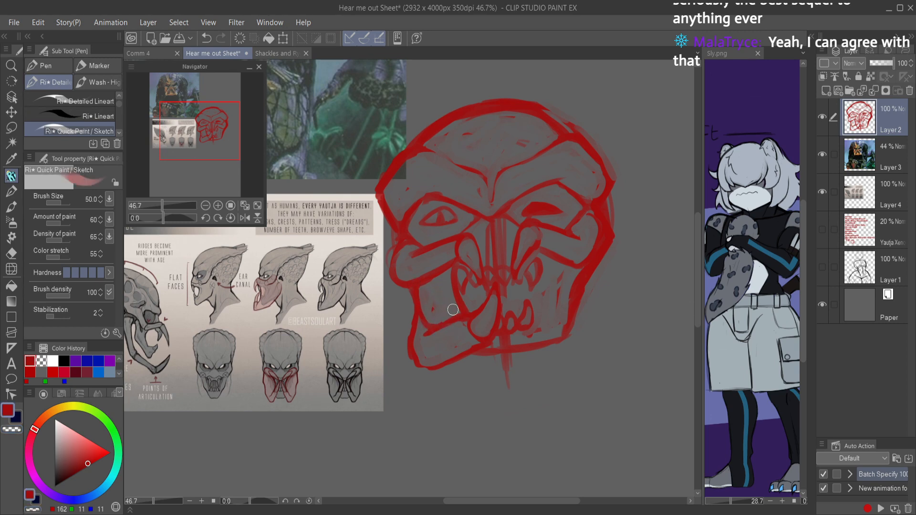
{"action": "scroll", "coordinate": [560, 225], "scroll_direction": "down", "scroll_amount": 2}
{"action": "key", "text": "ctrl+s"}
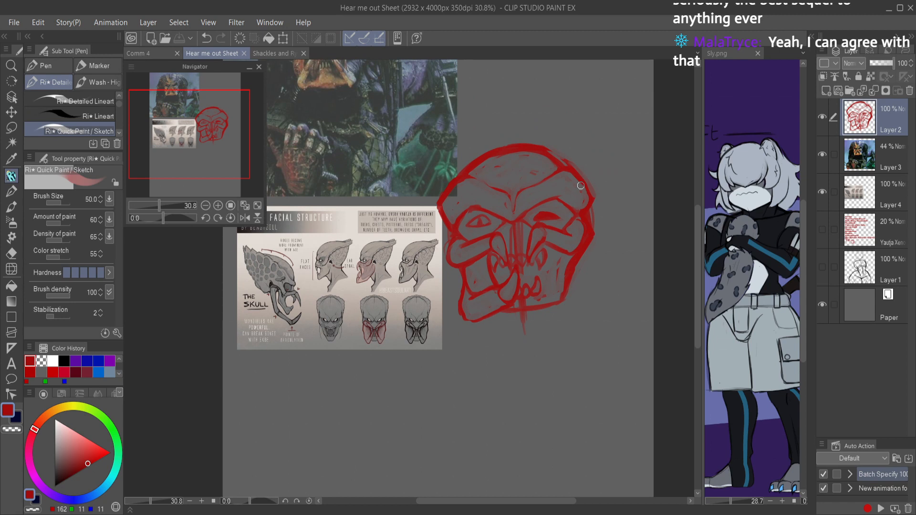
Step: Undo the recent strokes forming the left mandible's inner edge and tusk
{"action": "key", "text": "ctrl+z"}
{"action": "key", "text": "ctrl+z"}
{"action": "key", "text": "ctrl+z"}
{"action": "key", "text": "ctrl+z"}
{"action": "key", "text": "ctrl+z"}
{"action": "key", "text": "ctrl+z"}
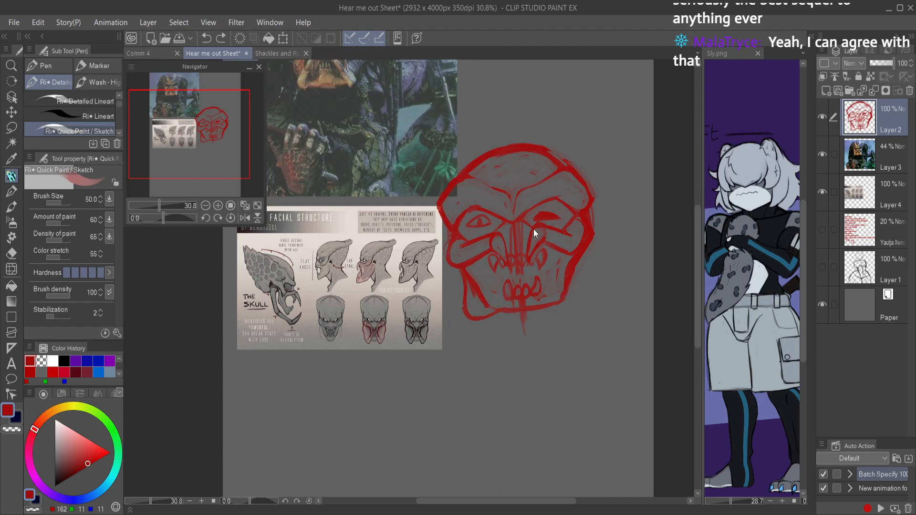
Step: Undo the last strokes and sketch the left lower mandible with a pointed tusk curving inward below the jaw
{"action": "key", "text": "ctrl+z"}
{"action": "key", "text": "ctrl+z"}
{"action": "left_click_drag", "start_coordinate": [542, 271], "coordinate": [569, 268]}
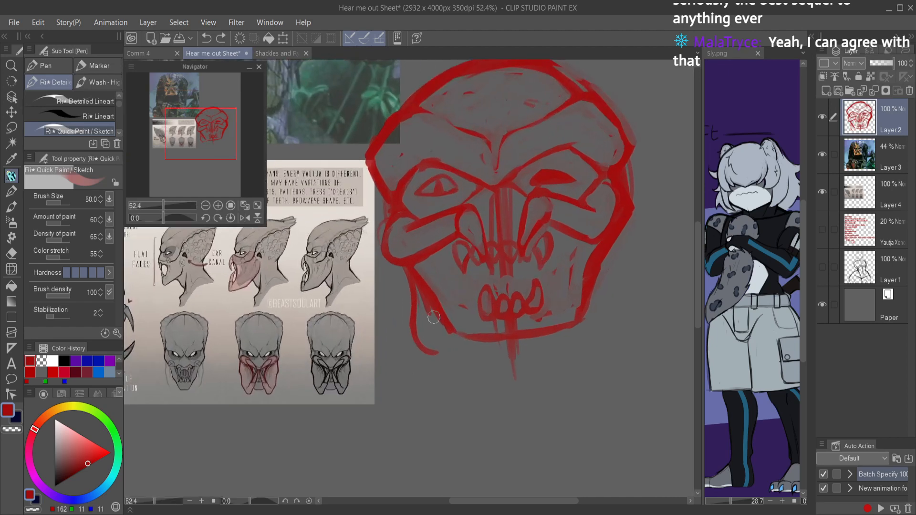
{"action": "left_click_drag", "start_coordinate": [441, 333], "coordinate": [464, 393]}
{"action": "left_click_drag", "start_coordinate": [411, 325], "coordinate": [436, 375]}
{"action": "mouse_move", "coordinate": [422, 344]}
{"action": "left_mouse_down"}
{"action": "mouse_move", "coordinate": [444, 388]}
{"action": "mouse_move", "coordinate": [431, 366]}
{"action": "mouse_move", "coordinate": [486, 408]}
{"action": "mouse_move", "coordinate": [446, 398]}
{"action": "mouse_move", "coordinate": [504, 407]}
{"action": "mouse_move", "coordinate": [461, 368]}
{"action": "mouse_move", "coordinate": [445, 388]}
{"action": "mouse_move", "coordinate": [410, 333]}
{"action": "mouse_move", "coordinate": [405, 267]}
{"action": "left_mouse_up"}
{"action": "mouse_move", "coordinate": [453, 333]}
{"action": "left_mouse_down"}
{"action": "mouse_move", "coordinate": [468, 370]}
{"action": "mouse_move", "coordinate": [449, 296]}
{"action": "left_mouse_up"}
{"action": "left_click_drag", "start_coordinate": [456, 363], "coordinate": [449, 285]}
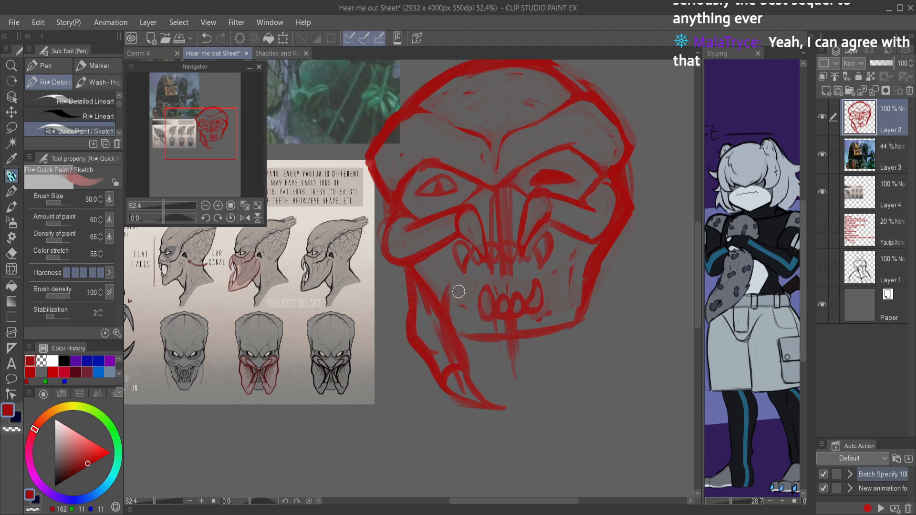
Step: Erase the overlapping lines where the left mandible meets its tusk
{"action": "key", "text": "c"}
{"action": "mouse_move", "coordinate": [460, 359]}
{"action": "left_mouse_down"}
{"action": "mouse_move", "coordinate": [453, 309]}
{"action": "mouse_move", "coordinate": [446, 324]}
{"action": "mouse_move", "coordinate": [459, 318]}
{"action": "mouse_move", "coordinate": [445, 322]}
{"action": "mouse_move", "coordinate": [467, 364]}
{"action": "mouse_move", "coordinate": [441, 302]}
{"action": "mouse_move", "coordinate": [446, 277]}
{"action": "mouse_move", "coordinate": [469, 368]}
{"action": "mouse_move", "coordinate": [447, 335]}
{"action": "mouse_move", "coordinate": [453, 348]}
{"action": "mouse_move", "coordinate": [447, 311]}
{"action": "mouse_move", "coordinate": [426, 337]}
{"action": "mouse_move", "coordinate": [417, 328]}
{"action": "mouse_move", "coordinate": [438, 373]}
{"action": "mouse_move", "coordinate": [413, 313]}
{"action": "mouse_move", "coordinate": [411, 326]}
{"action": "mouse_move", "coordinate": [413, 278]}
{"action": "mouse_move", "coordinate": [442, 305]}
{"action": "mouse_move", "coordinate": [461, 349]}
{"action": "left_mouse_up"}
{"action": "key", "text": "c"}
{"action": "key", "text": "c"}
{"action": "key", "text": "c"}
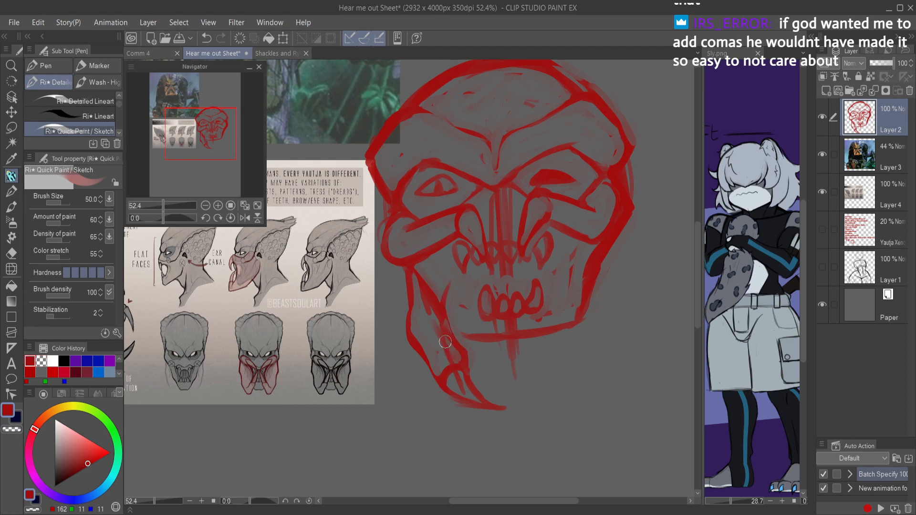
Step: Sketch the left mandible's inner edge from the tusk joint up to the fangs, and clean up the lines inside it
{"action": "left_click_drag", "start_coordinate": [448, 293], "coordinate": [460, 233]}
{"action": "left_click_drag", "start_coordinate": [442, 297], "coordinate": [442, 351]}
{"action": "key", "text": "c"}
{"action": "mouse_move", "coordinate": [418, 267]}
{"action": "left_mouse_down"}
{"action": "mouse_move", "coordinate": [422, 309]}
{"action": "mouse_move", "coordinate": [436, 291]}
{"action": "left_mouse_up"}
{"action": "mouse_move", "coordinate": [437, 346]}
{"action": "left_mouse_down"}
{"action": "mouse_move", "coordinate": [433, 313]}
{"action": "mouse_move", "coordinate": [449, 359]}
{"action": "mouse_move", "coordinate": [414, 296]}
{"action": "mouse_move", "coordinate": [420, 325]}
{"action": "mouse_move", "coordinate": [406, 262]}
{"action": "mouse_move", "coordinate": [425, 334]}
{"action": "left_mouse_up"}
{"action": "key", "text": "c"}
Step: Refine the left mandible's upper end and tusk joint, and rework the lines beside the upper fangs and teeth
{"action": "key", "text": "c"}
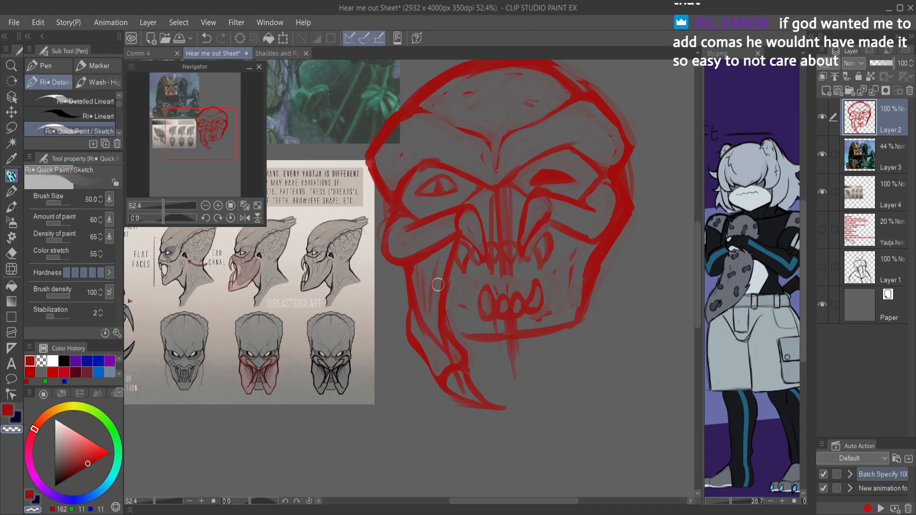
{"action": "left_click_drag", "start_coordinate": [430, 263], "coordinate": [442, 252]}
{"action": "left_click_drag", "start_coordinate": [454, 357], "coordinate": [464, 392]}
{"action": "mouse_move", "coordinate": [572, 221]}
{"action": "left_mouse_down"}
{"action": "mouse_move", "coordinate": [529, 226]}
{"action": "mouse_move", "coordinate": [601, 211]}
{"action": "left_mouse_up"}
{"action": "key", "text": "c"}
{"action": "mouse_move", "coordinate": [533, 236]}
{"action": "left_mouse_down"}
{"action": "mouse_move", "coordinate": [549, 242]}
{"action": "mouse_move", "coordinate": [521, 227]}
{"action": "left_mouse_up"}
{"action": "mouse_move", "coordinate": [461, 221]}
{"action": "left_mouse_down"}
{"action": "mouse_move", "coordinate": [474, 253]}
{"action": "mouse_move", "coordinate": [459, 249]}
{"action": "mouse_move", "coordinate": [459, 232]}
{"action": "mouse_move", "coordinate": [474, 285]}
{"action": "left_mouse_up"}
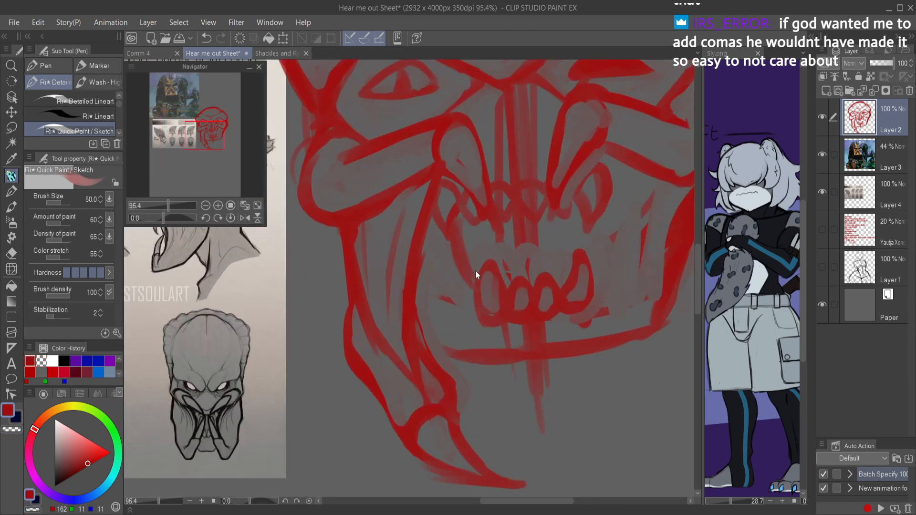
{"action": "mouse_move", "coordinate": [544, 353]}
{"action": "left_mouse_down"}
{"action": "mouse_move", "coordinate": [533, 367]}
{"action": "mouse_move", "coordinate": [566, 349]}
{"action": "mouse_move", "coordinate": [592, 298]}
{"action": "left_mouse_up"}
{"action": "mouse_move", "coordinate": [551, 258]}
{"action": "left_mouse_down"}
{"action": "mouse_move", "coordinate": [568, 347]}
{"action": "mouse_move", "coordinate": [574, 299]}
{"action": "mouse_move", "coordinate": [553, 317]}
{"action": "mouse_move", "coordinate": [571, 296]}
{"action": "mouse_move", "coordinate": [554, 306]}
{"action": "left_mouse_up"}
{"action": "left_click_drag", "start_coordinate": [472, 206], "coordinate": [510, 204]}
{"action": "key", "text": "c"}
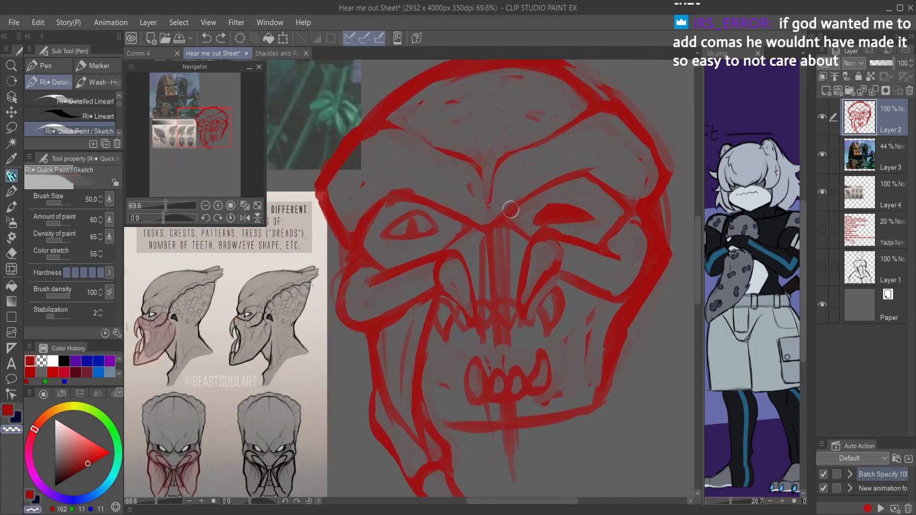
Step: Erase the vertical lines through the nose, redraw the jaw outline narrower on both sides, and save the document
{"action": "mouse_move", "coordinate": [477, 235]}
{"action": "left_mouse_down"}
{"action": "mouse_move", "coordinate": [486, 280]}
{"action": "mouse_move", "coordinate": [505, 291]}
{"action": "mouse_move", "coordinate": [511, 241]}
{"action": "mouse_move", "coordinate": [501, 348]}
{"action": "mouse_move", "coordinate": [506, 340]}
{"action": "mouse_move", "coordinate": [487, 347]}
{"action": "mouse_move", "coordinate": [513, 411]}
{"action": "mouse_move", "coordinate": [448, 419]}
{"action": "mouse_move", "coordinate": [498, 424]}
{"action": "left_mouse_up"}
{"action": "key", "text": "c"}
{"action": "mouse_move", "coordinate": [423, 371]}
{"action": "left_mouse_down"}
{"action": "mouse_move", "coordinate": [446, 422]}
{"action": "mouse_move", "coordinate": [423, 374]}
{"action": "mouse_move", "coordinate": [475, 432]}
{"action": "mouse_move", "coordinate": [573, 409]}
{"action": "mouse_move", "coordinate": [532, 426]}
{"action": "mouse_move", "coordinate": [575, 370]}
{"action": "mouse_move", "coordinate": [565, 401]}
{"action": "mouse_move", "coordinate": [573, 392]}
{"action": "mouse_move", "coordinate": [589, 334]}
{"action": "mouse_move", "coordinate": [579, 351]}
{"action": "left_mouse_up"}
{"action": "left_click_drag", "start_coordinate": [614, 293], "coordinate": [574, 380]}
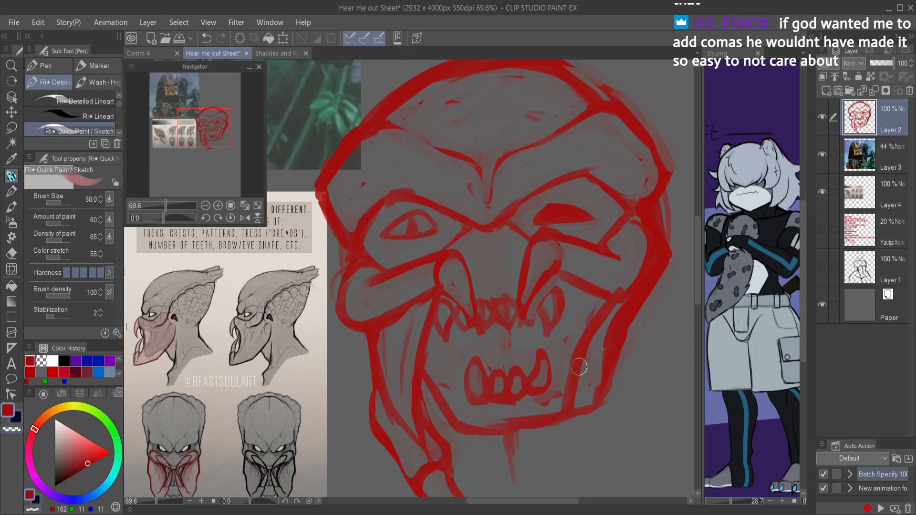
{"action": "mouse_move", "coordinate": [610, 320]}
{"action": "left_mouse_down"}
{"action": "mouse_move", "coordinate": [597, 307]}
{"action": "mouse_move", "coordinate": [571, 406]}
{"action": "mouse_move", "coordinate": [470, 429]}
{"action": "mouse_move", "coordinate": [552, 408]}
{"action": "mouse_move", "coordinate": [606, 305]}
{"action": "mouse_move", "coordinate": [668, 267]}
{"action": "mouse_move", "coordinate": [632, 307]}
{"action": "mouse_move", "coordinate": [585, 423]}
{"action": "left_mouse_up"}
{"action": "key", "text": "c"}
{"action": "scroll", "coordinate": [620, 342], "scroll_direction": "down", "scroll_amount": 3}
{"action": "key", "text": "ctrl+s"}
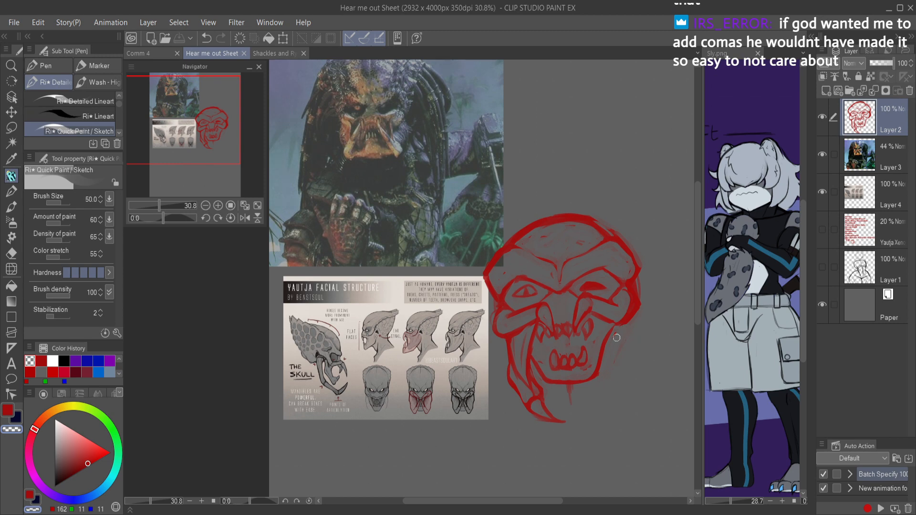
Step: Undo the last change and reinforce the edge where the jaw meets the left mandible
{"action": "scroll", "coordinate": [537, 365], "scroll_direction": "up", "scroll_amount": 3}
{"action": "key", "text": "ctrl+z"}
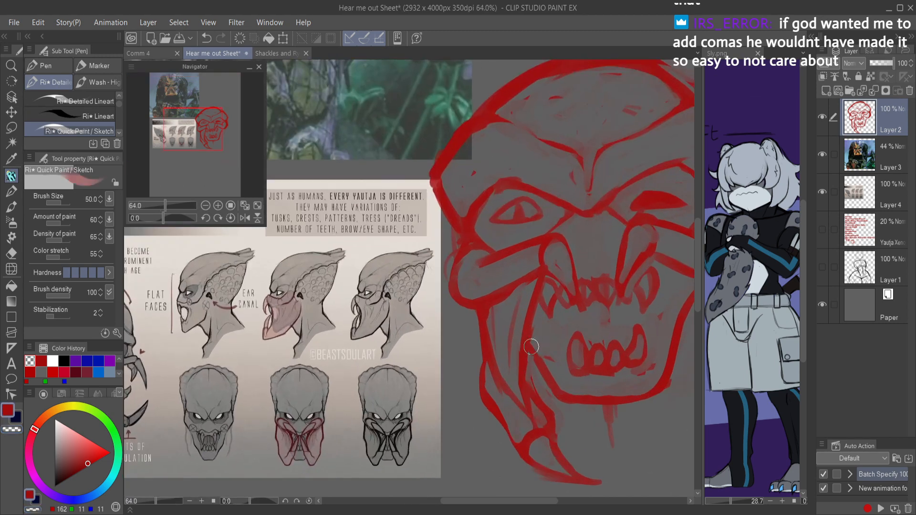
{"action": "mouse_move", "coordinate": [534, 353]}
{"action": "left_mouse_down"}
{"action": "mouse_move", "coordinate": [536, 401]}
{"action": "mouse_move", "coordinate": [530, 387]}
{"action": "left_mouse_up"}
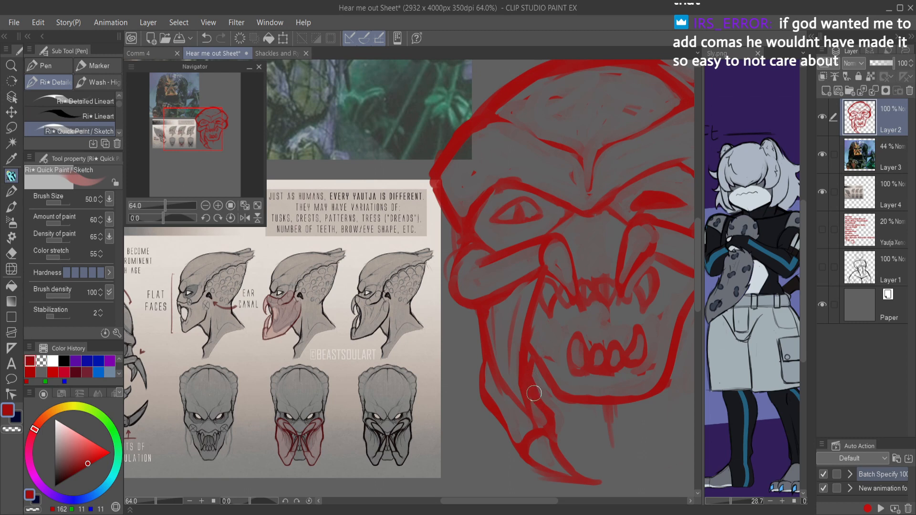
{"action": "scroll", "coordinate": [629, 309], "scroll_direction": "down", "scroll_amount": 4}
{"action": "left_click_drag", "start_coordinate": [633, 308], "coordinate": [591, 280]}
{"action": "scroll", "coordinate": [592, 277], "scroll_direction": "up", "scroll_amount": 3}
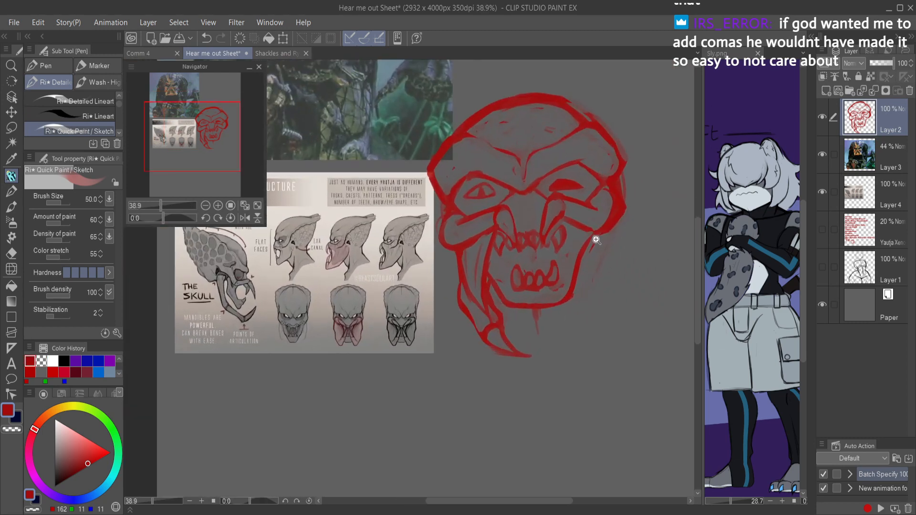
{"action": "scroll", "coordinate": [531, 204], "scroll_direction": "up", "scroll_amount": 2}
{"action": "left_click_drag", "start_coordinate": [473, 255], "coordinate": [584, 287]}
{"action": "scroll", "coordinate": [501, 276], "scroll_direction": "down", "scroll_amount": 2}
{"action": "key", "text": "c"}
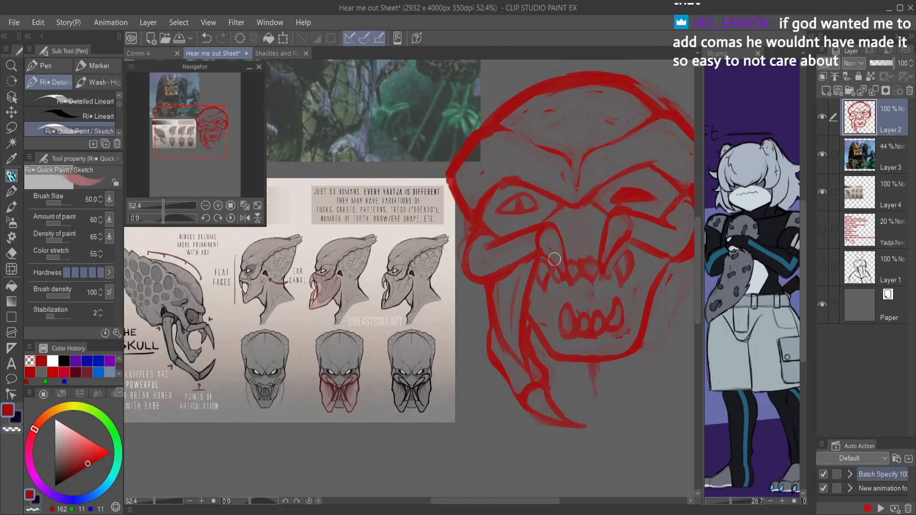
Step: Sketch a curved lower edge of the nose between the two upper mandible segments and thin the line
{"action": "scroll", "coordinate": [548, 178], "scroll_direction": "up", "scroll_amount": 2}
{"action": "left_click_drag", "start_coordinate": [548, 178], "coordinate": [596, 353]}
{"action": "scroll", "coordinate": [601, 334], "scroll_direction": "down", "scroll_amount": 5}
{"action": "left_click_drag", "start_coordinate": [579, 321], "coordinate": [428, 235]}
{"action": "scroll", "coordinate": [539, 342], "scroll_direction": "up", "scroll_amount": 6}
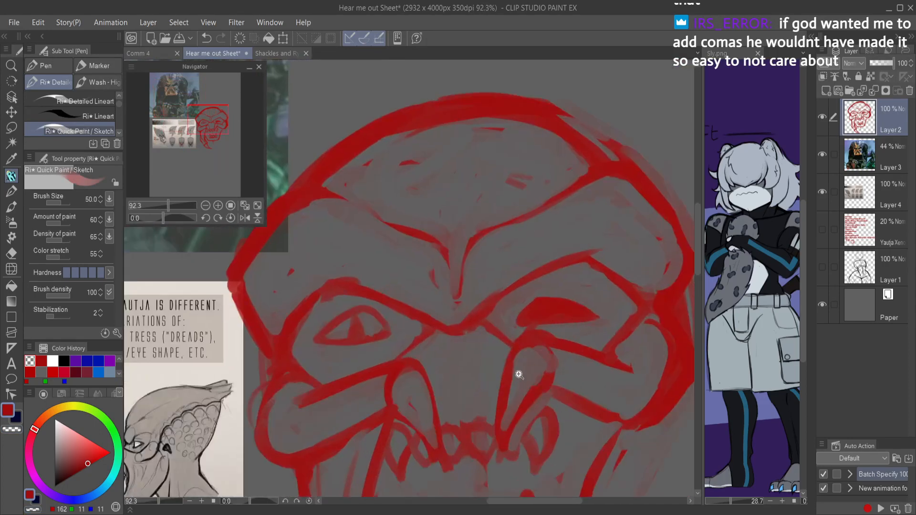
{"action": "mouse_move", "coordinate": [454, 403]}
{"action": "left_mouse_down"}
{"action": "mouse_move", "coordinate": [422, 393]}
{"action": "mouse_move", "coordinate": [455, 410]}
{"action": "mouse_move", "coordinate": [506, 390]}
{"action": "left_mouse_up"}
{"action": "key", "text": "ctrl+z"}
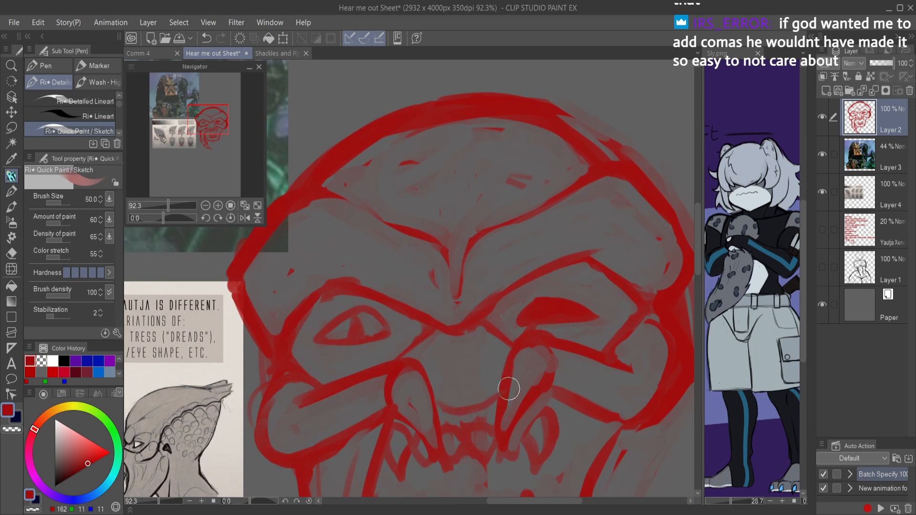
{"action": "key", "text": "c"}
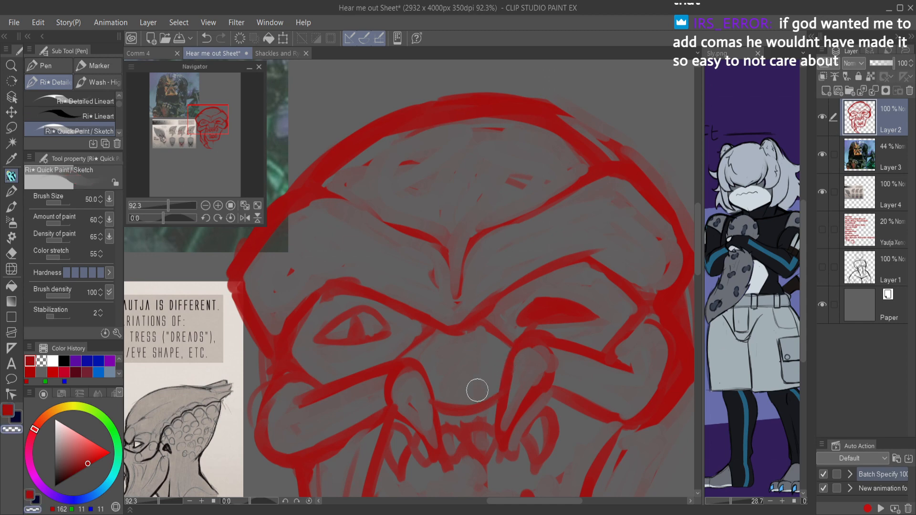
{"action": "left_click_drag", "start_coordinate": [443, 402], "coordinate": [486, 397]}
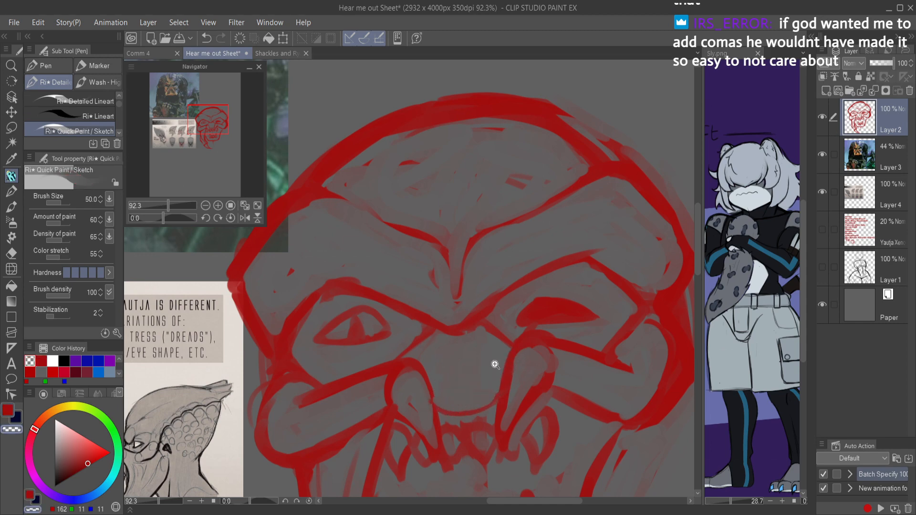
Step: Try to sketch a curved chin plate along the bottom of the jaw
{"action": "left_click_drag", "start_coordinate": [490, 365], "coordinate": [501, 260]}
{"action": "left_click_drag", "start_coordinate": [500, 340], "coordinate": [509, 331]}
{"action": "mouse_move", "coordinate": [406, 392]}
{"action": "left_mouse_down"}
{"action": "mouse_move", "coordinate": [448, 359]}
{"action": "mouse_move", "coordinate": [499, 359]}
{"action": "mouse_move", "coordinate": [468, 352]}
{"action": "mouse_move", "coordinate": [537, 378]}
{"action": "left_mouse_up"}
{"action": "key", "text": "c"}
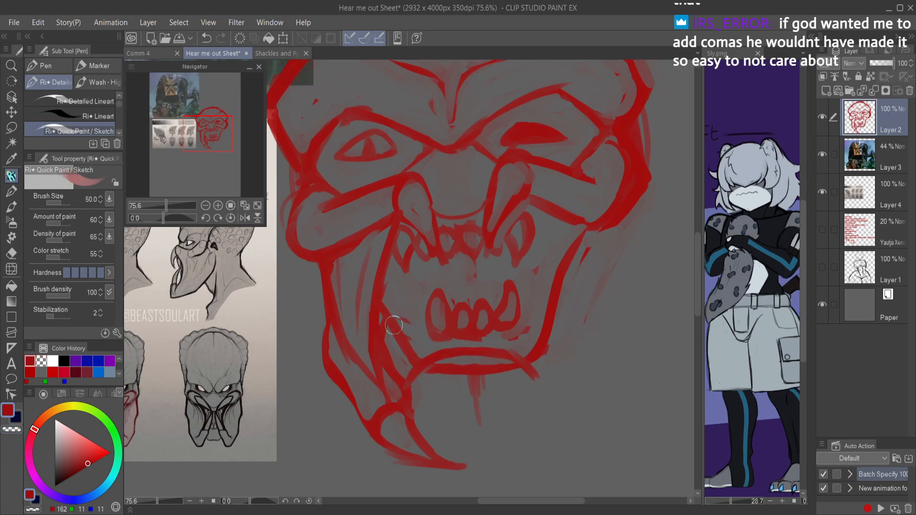
{"action": "key", "text": "c"}
{"action": "left_click_drag", "start_coordinate": [385, 299], "coordinate": [414, 356]}
{"action": "key", "text": "c"}
{"action": "mouse_move", "coordinate": [404, 388]}
{"action": "left_mouse_down"}
{"action": "mouse_move", "coordinate": [418, 374]}
{"action": "mouse_move", "coordinate": [396, 356]}
{"action": "mouse_move", "coordinate": [416, 371]}
{"action": "mouse_move", "coordinate": [438, 356]}
{"action": "left_mouse_up"}
{"action": "scroll", "coordinate": [563, 303], "scroll_direction": "down", "scroll_amount": 2}
{"action": "scroll", "coordinate": [584, 315], "scroll_direction": "up", "scroll_amount": 3}
{"action": "key", "text": "ctrl+z"}
{"action": "key", "text": "ctrl+z"}
{"action": "key", "text": "ctrl+z"}
{"action": "key", "text": "ctrl+z"}
{"action": "key", "text": "ctrl+z"}
{"action": "key", "text": "ctrl+z"}
{"action": "key", "text": "ctrl+z"}
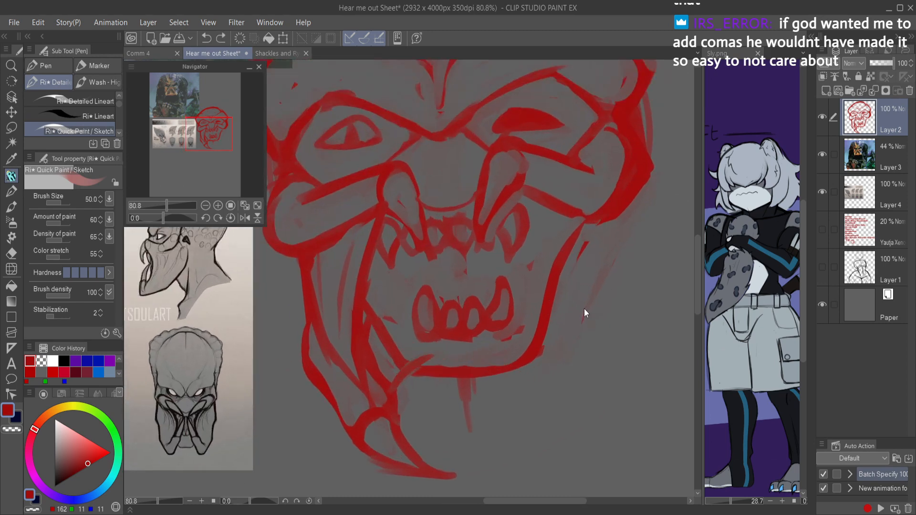
Step: Replace the chin strokes with a flat elliptical chin plate spanning between both sides of the jaw
{"action": "mouse_move", "coordinate": [398, 393]}
{"action": "left_mouse_down"}
{"action": "mouse_move", "coordinate": [452, 362]}
{"action": "mouse_move", "coordinate": [403, 383]}
{"action": "mouse_move", "coordinate": [485, 352]}
{"action": "mouse_move", "coordinate": [445, 360]}
{"action": "mouse_move", "coordinate": [494, 360]}
{"action": "left_mouse_up"}
{"action": "key", "text": "ctrl+z"}
{"action": "key", "text": "ctrl+z"}
{"action": "key", "text": "ctrl+z"}
{"action": "key", "text": "ctrl+z"}
{"action": "mouse_move", "coordinate": [389, 389]}
{"action": "left_mouse_down"}
{"action": "mouse_move", "coordinate": [416, 350]}
{"action": "mouse_move", "coordinate": [393, 387]}
{"action": "mouse_move", "coordinate": [453, 355]}
{"action": "mouse_move", "coordinate": [410, 355]}
{"action": "mouse_move", "coordinate": [481, 351]}
{"action": "mouse_move", "coordinate": [458, 352]}
{"action": "mouse_move", "coordinate": [523, 360]}
{"action": "mouse_move", "coordinate": [532, 373]}
{"action": "mouse_move", "coordinate": [518, 351]}
{"action": "mouse_move", "coordinate": [532, 378]}
{"action": "left_mouse_up"}
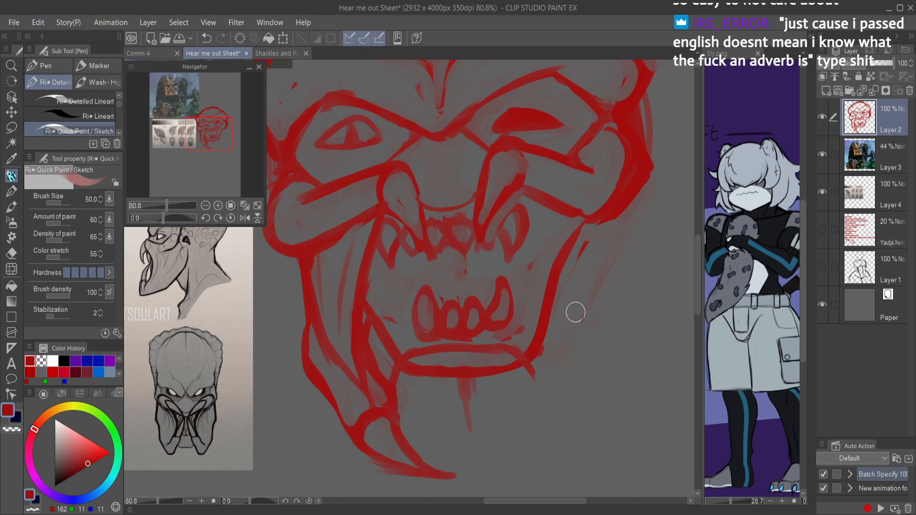
Step: Sketch the right lower mandible's outline below the cheek, ending in a tusk that curves inward under the jaw
{"action": "mouse_move", "coordinate": [578, 254]}
{"action": "left_mouse_down"}
{"action": "mouse_move", "coordinate": [606, 332]}
{"action": "mouse_move", "coordinate": [577, 413]}
{"action": "mouse_move", "coordinate": [567, 383]}
{"action": "mouse_move", "coordinate": [575, 395]}
{"action": "mouse_move", "coordinate": [536, 389]}
{"action": "mouse_move", "coordinate": [578, 412]}
{"action": "mouse_move", "coordinate": [539, 387]}
{"action": "mouse_move", "coordinate": [561, 340]}
{"action": "mouse_move", "coordinate": [553, 309]}
{"action": "left_mouse_up"}
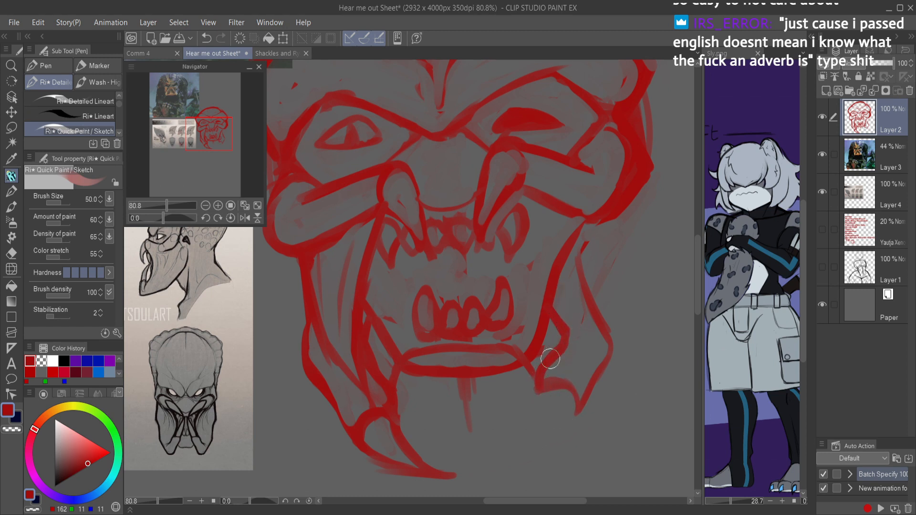
{"action": "mouse_move", "coordinate": [574, 411]}
{"action": "left_mouse_down"}
{"action": "mouse_move", "coordinate": [531, 446]}
{"action": "mouse_move", "coordinate": [537, 409]}
{"action": "mouse_move", "coordinate": [513, 442]}
{"action": "left_mouse_up"}
{"action": "scroll", "coordinate": [544, 415], "scroll_direction": "down", "scroll_amount": 5}
{"action": "scroll", "coordinate": [563, 397], "scroll_direction": "up", "scroll_amount": 3}
Step: Redraw the right jaw side and the mandible's inner edge from the upper fangs down to the tusk joint
{"action": "mouse_move", "coordinate": [503, 274]}
{"action": "left_mouse_down"}
{"action": "mouse_move", "coordinate": [523, 399]}
{"action": "mouse_move", "coordinate": [536, 384]}
{"action": "mouse_move", "coordinate": [511, 279]}
{"action": "mouse_move", "coordinate": [539, 361]}
{"action": "left_mouse_up"}
{"action": "key", "text": "ctrl+z"}
{"action": "key", "text": "ctrl+z"}
{"action": "left_click_drag", "start_coordinate": [524, 305], "coordinate": [543, 421]}
{"action": "key", "text": "c"}
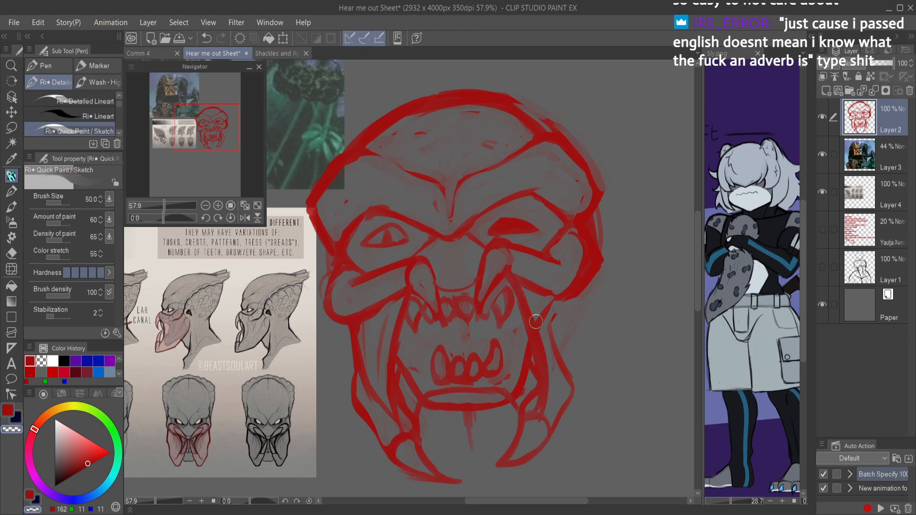
Step: Clean up the right jaw line beside the fangs and reinforce the mandible's inner edge near the chin
{"action": "mouse_move", "coordinate": [511, 288]}
{"action": "left_mouse_down"}
{"action": "mouse_move", "coordinate": [534, 407]}
{"action": "mouse_move", "coordinate": [538, 393]}
{"action": "mouse_move", "coordinate": [531, 354]}
{"action": "mouse_move", "coordinate": [534, 395]}
{"action": "mouse_move", "coordinate": [521, 413]}
{"action": "mouse_move", "coordinate": [538, 395]}
{"action": "mouse_move", "coordinate": [543, 361]}
{"action": "left_mouse_up"}
{"action": "key", "text": "c"}
{"action": "mouse_move", "coordinate": [525, 399]}
{"action": "left_mouse_down"}
{"action": "mouse_move", "coordinate": [529, 357]}
{"action": "mouse_move", "coordinate": [542, 347]}
{"action": "mouse_move", "coordinate": [530, 351]}
{"action": "mouse_move", "coordinate": [539, 367]}
{"action": "mouse_move", "coordinate": [551, 331]}
{"action": "mouse_move", "coordinate": [537, 321]}
{"action": "mouse_move", "coordinate": [530, 274]}
{"action": "mouse_move", "coordinate": [529, 370]}
{"action": "mouse_move", "coordinate": [541, 328]}
{"action": "left_mouse_up"}
{"action": "key", "text": "c"}
{"action": "key", "text": "c"}
{"action": "key", "text": "c"}
{"action": "key", "text": "c"}
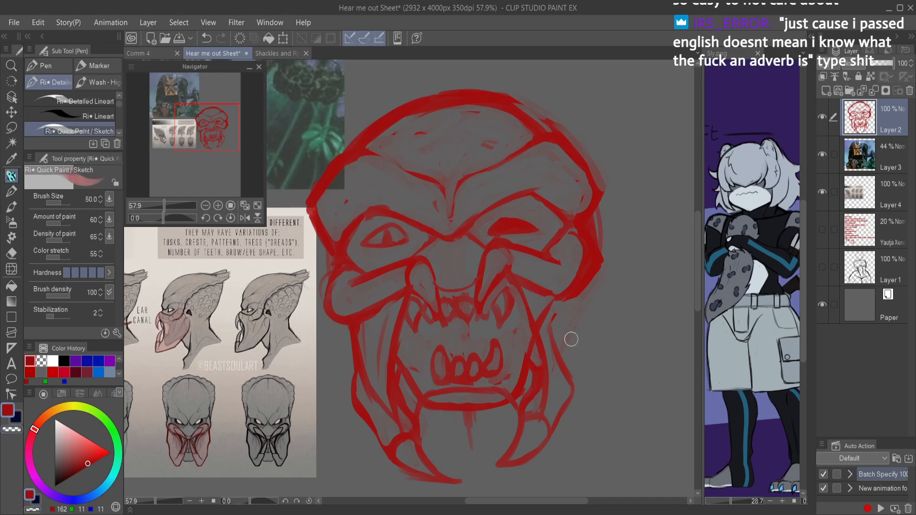
Step: Rework the right mandible's lines between the cheekbone and the tusk joint, and save the document
{"action": "key", "text": "c"}
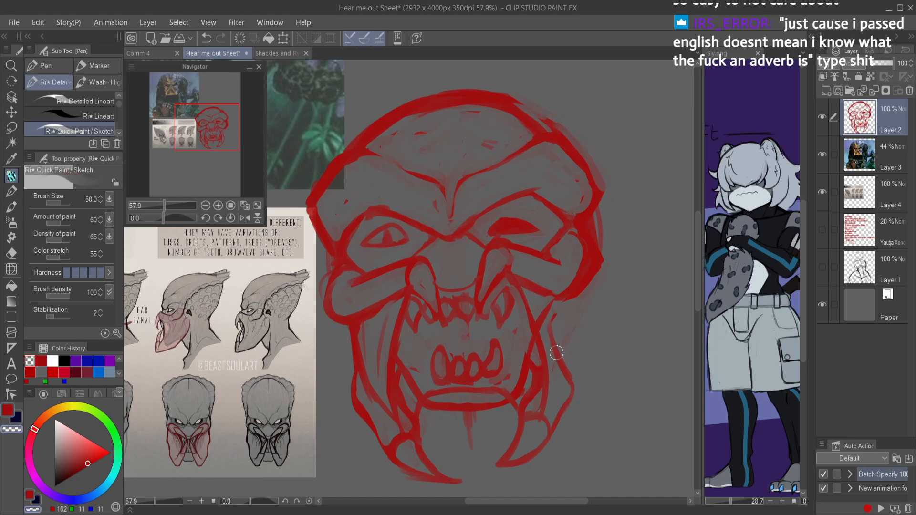
{"action": "key", "text": "c"}
{"action": "mouse_move", "coordinate": [539, 414]}
{"action": "left_mouse_down"}
{"action": "mouse_move", "coordinate": [563, 360]}
{"action": "mouse_move", "coordinate": [564, 295]}
{"action": "mouse_move", "coordinate": [559, 371]}
{"action": "left_mouse_up"}
{"action": "key", "text": "c"}
{"action": "mouse_move", "coordinate": [558, 313]}
{"action": "left_mouse_down"}
{"action": "mouse_move", "coordinate": [554, 367]}
{"action": "mouse_move", "coordinate": [547, 308]}
{"action": "mouse_move", "coordinate": [537, 306]}
{"action": "mouse_move", "coordinate": [542, 298]}
{"action": "mouse_move", "coordinate": [547, 344]}
{"action": "left_mouse_up"}
{"action": "key", "text": "c"}
{"action": "left_click_drag", "start_coordinate": [562, 303], "coordinate": [547, 392]}
{"action": "scroll", "coordinate": [562, 387], "scroll_direction": "down", "scroll_amount": 4}
{"action": "key", "text": "ctrl+s"}
Step: Draw the right mandible's outer edge from the cheekbone down to its bend, trim it, and save the document
{"action": "scroll", "coordinate": [577, 380], "scroll_direction": "up", "scroll_amount": 3}
{"action": "mouse_move", "coordinate": [561, 303]}
{"action": "left_mouse_down"}
{"action": "mouse_move", "coordinate": [567, 375]}
{"action": "mouse_move", "coordinate": [557, 396]}
{"action": "left_mouse_up"}
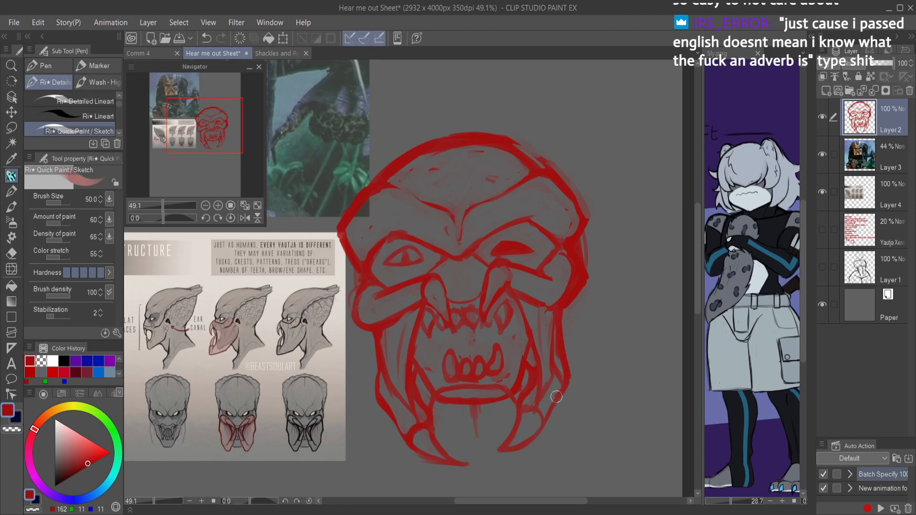
{"action": "key", "text": "c"}
{"action": "mouse_move", "coordinate": [562, 330]}
{"action": "left_mouse_down"}
{"action": "mouse_move", "coordinate": [562, 319]}
{"action": "mouse_move", "coordinate": [552, 352]}
{"action": "mouse_move", "coordinate": [559, 377]}
{"action": "left_mouse_up"}
{"action": "key", "text": "c"}
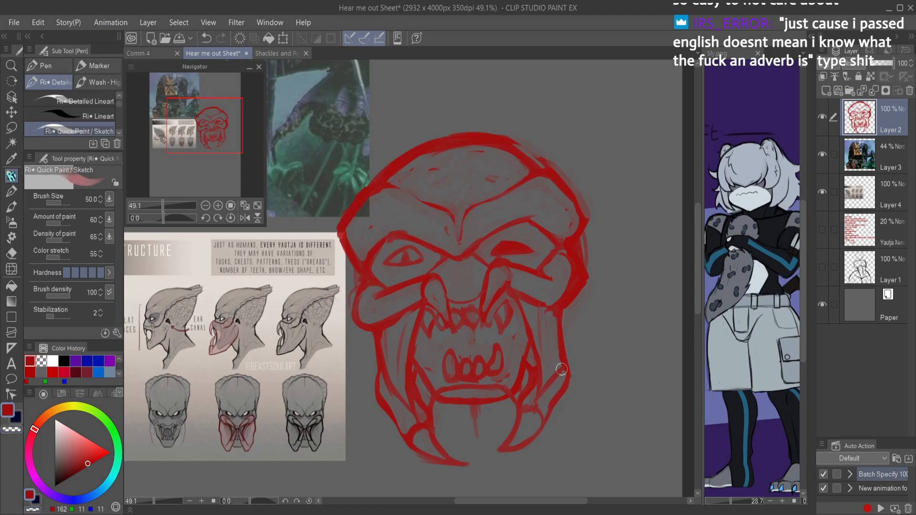
{"action": "mouse_move", "coordinate": [570, 384]}
{"action": "left_mouse_down"}
{"action": "mouse_move", "coordinate": [569, 346]}
{"action": "mouse_move", "coordinate": [560, 389]}
{"action": "mouse_move", "coordinate": [566, 315]}
{"action": "mouse_move", "coordinate": [557, 329]}
{"action": "mouse_move", "coordinate": [579, 366]}
{"action": "left_mouse_up"}
{"action": "key", "text": "c"}
{"action": "key", "text": "c"}
{"action": "key", "text": "c"}
{"action": "key", "text": "ctrl+s"}
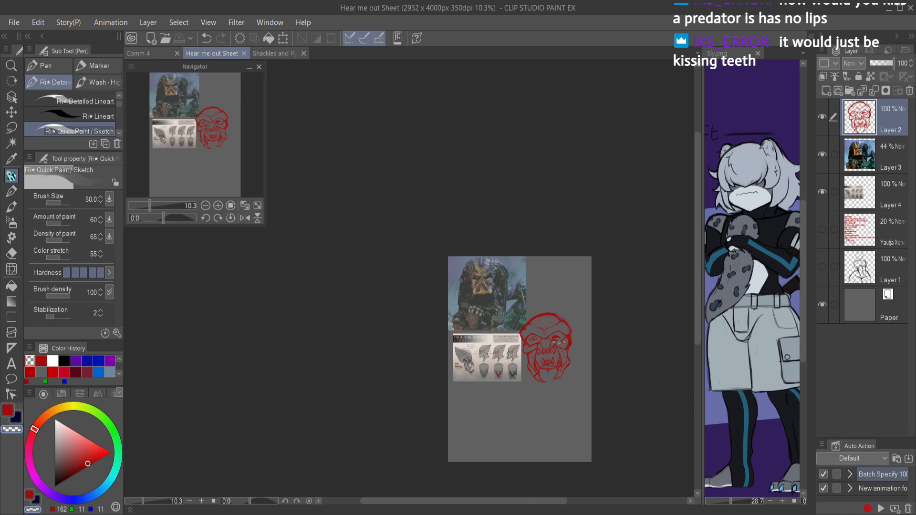
Step: Try to sketch a long dreadlock curve sweeping down from the left side of the head
{"action": "scroll", "coordinate": [539, 346], "scroll_direction": "up", "scroll_amount": 4}
{"action": "left_click_drag", "start_coordinate": [580, 347], "coordinate": [522, 275]}
{"action": "left_click_drag", "start_coordinate": [438, 227], "coordinate": [423, 247]}
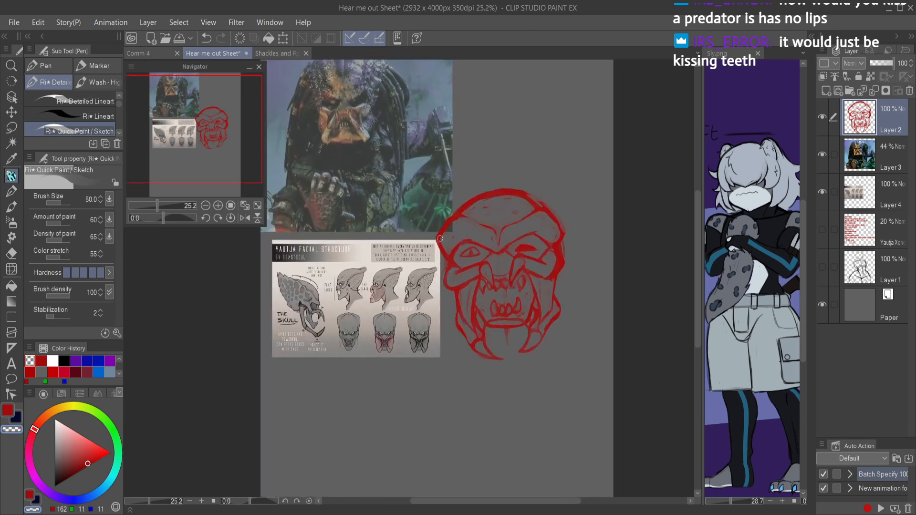
{"action": "key", "text": "c"}
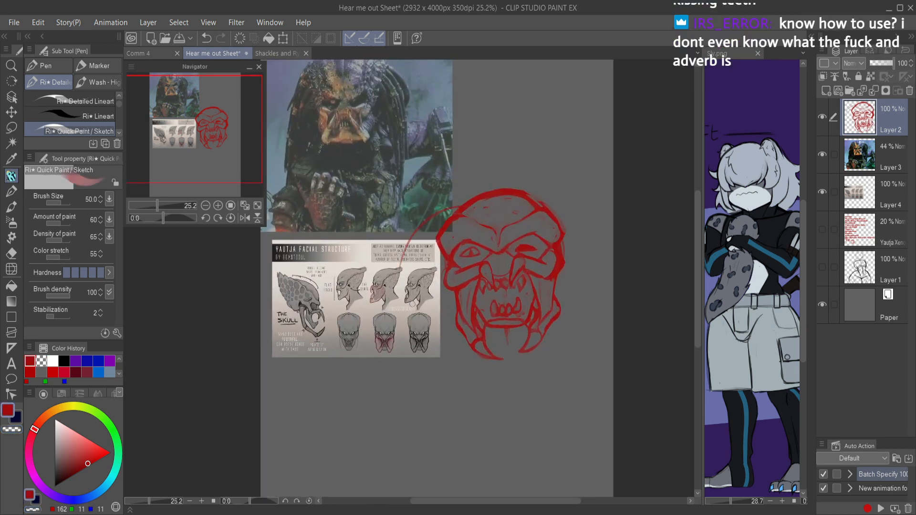
{"action": "mouse_move", "coordinate": [437, 231]}
{"action": "left_mouse_down"}
{"action": "mouse_move", "coordinate": [408, 272]}
{"action": "mouse_move", "coordinate": [404, 304]}
{"action": "mouse_move", "coordinate": [423, 352]}
{"action": "mouse_move", "coordinate": [405, 389]}
{"action": "mouse_move", "coordinate": [421, 388]}
{"action": "mouse_move", "coordinate": [316, 435]}
{"action": "left_mouse_up"}
{"action": "key", "text": "ctrl+z"}
{"action": "key", "text": "ctrl+z"}
{"action": "key", "text": "ctrl+z"}
Step: Draw a short vertical centre line below the chin, and undo the trial curve beneath the head
{"action": "left_click_drag", "start_coordinate": [503, 327], "coordinate": [508, 347]}
{"action": "mouse_move", "coordinate": [442, 371]}
{"action": "left_mouse_down"}
{"action": "mouse_move", "coordinate": [580, 367]}
{"action": "mouse_move", "coordinate": [557, 365]}
{"action": "left_mouse_up"}
{"action": "key", "text": "ctrl+z"}
{"action": "key", "text": "ctrl+z"}
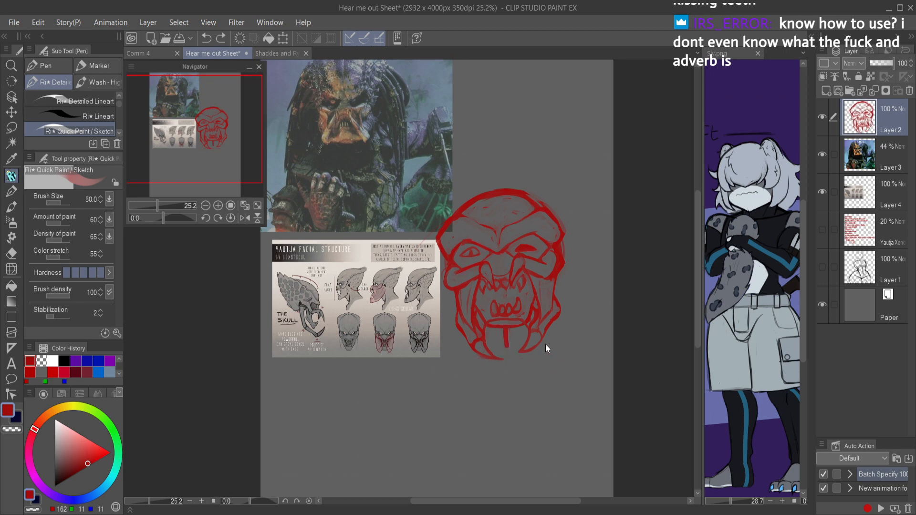
Step: Sketch a curved mouth outline around the upper and lower teeth, and rework the lower tooth row
{"action": "left_click_drag", "start_coordinate": [487, 282], "coordinate": [544, 269]}
{"action": "left_click_drag", "start_coordinate": [497, 363], "coordinate": [475, 306]}
{"action": "mouse_move", "coordinate": [466, 275]}
{"action": "left_mouse_down"}
{"action": "mouse_move", "coordinate": [498, 370]}
{"action": "mouse_move", "coordinate": [472, 328]}
{"action": "mouse_move", "coordinate": [518, 369]}
{"action": "mouse_move", "coordinate": [584, 347]}
{"action": "mouse_move", "coordinate": [563, 368]}
{"action": "mouse_move", "coordinate": [589, 311]}
{"action": "mouse_move", "coordinate": [577, 333]}
{"action": "mouse_move", "coordinate": [582, 262]}
{"action": "mouse_move", "coordinate": [585, 299]}
{"action": "left_mouse_up"}
{"action": "scroll", "coordinate": [587, 305], "scroll_direction": "down", "scroll_amount": 8}
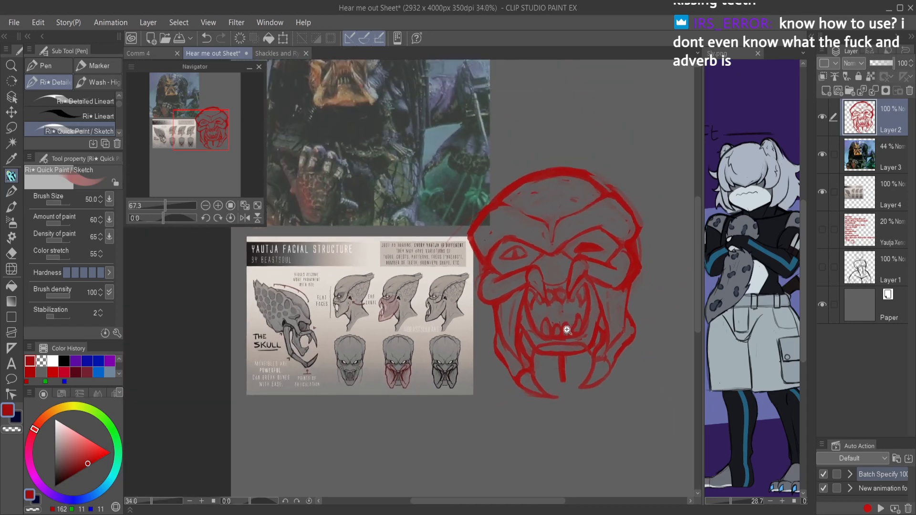
{"action": "scroll", "coordinate": [591, 313], "scroll_direction": "up", "scroll_amount": 9}
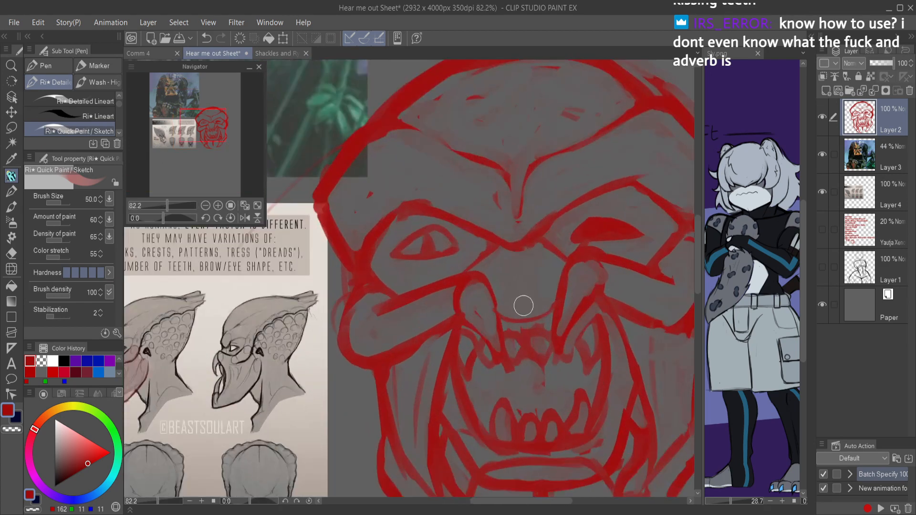
Step: Draw the mouth's upper edge between the fangs and refine its left side and lower edge
{"action": "left_click_drag", "start_coordinate": [498, 320], "coordinate": [559, 311]}
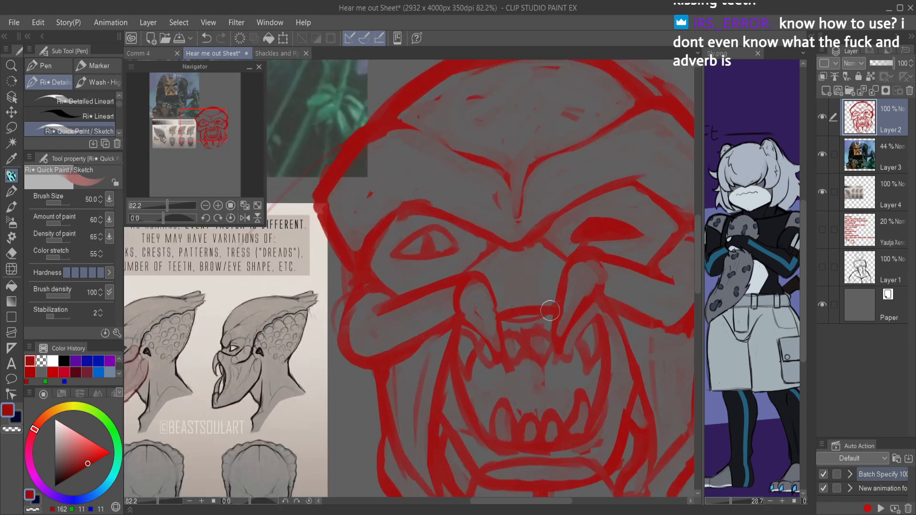
{"action": "left_click_drag", "start_coordinate": [473, 338], "coordinate": [490, 413]}
{"action": "left_click_drag", "start_coordinate": [471, 359], "coordinate": [481, 426]}
{"action": "key", "text": "c"}
{"action": "mouse_move", "coordinate": [468, 331]}
{"action": "left_mouse_down"}
{"action": "mouse_move", "coordinate": [460, 383]}
{"action": "mouse_move", "coordinate": [475, 441]}
{"action": "mouse_move", "coordinate": [458, 357]}
{"action": "left_mouse_up"}
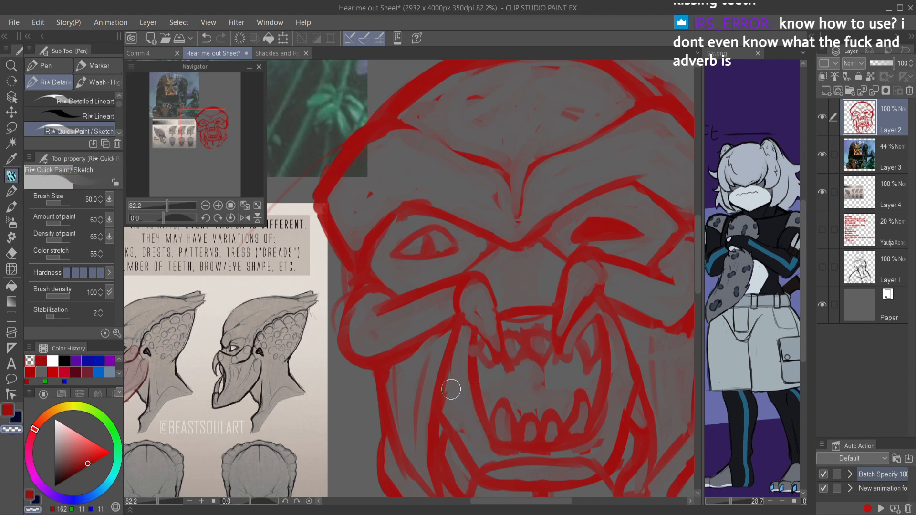
{"action": "mouse_move", "coordinate": [487, 443]}
{"action": "left_mouse_down"}
{"action": "mouse_move", "coordinate": [459, 366]}
{"action": "mouse_move", "coordinate": [517, 449]}
{"action": "mouse_move", "coordinate": [506, 455]}
{"action": "mouse_move", "coordinate": [490, 443]}
{"action": "mouse_move", "coordinate": [576, 445]}
{"action": "mouse_move", "coordinate": [515, 451]}
{"action": "mouse_move", "coordinate": [606, 415]}
{"action": "mouse_move", "coordinate": [584, 450]}
{"action": "mouse_move", "coordinate": [601, 336]}
{"action": "mouse_move", "coordinate": [585, 398]}
{"action": "left_mouse_up"}
Step: Refine the right side of the mouth outline from the upper fang down to the lower teeth
{"action": "key", "text": "c"}
{"action": "mouse_move", "coordinate": [597, 337]}
{"action": "left_mouse_down"}
{"action": "mouse_move", "coordinate": [593, 421]}
{"action": "mouse_move", "coordinate": [549, 433]}
{"action": "mouse_move", "coordinate": [598, 331]}
{"action": "mouse_move", "coordinate": [597, 361]}
{"action": "left_mouse_up"}
{"action": "mouse_move", "coordinate": [584, 312]}
{"action": "left_mouse_down"}
{"action": "mouse_move", "coordinate": [593, 352]}
{"action": "mouse_move", "coordinate": [608, 328]}
{"action": "mouse_move", "coordinate": [592, 310]}
{"action": "mouse_move", "coordinate": [608, 347]}
{"action": "left_mouse_up"}
{"action": "key", "text": "c"}
{"action": "mouse_move", "coordinate": [602, 405]}
{"action": "left_mouse_down"}
{"action": "mouse_move", "coordinate": [588, 447]}
{"action": "mouse_move", "coordinate": [573, 431]}
{"action": "left_mouse_up"}
{"action": "mouse_move", "coordinate": [580, 431]}
{"action": "left_mouse_down"}
{"action": "mouse_move", "coordinate": [578, 355]}
{"action": "mouse_move", "coordinate": [593, 373]}
{"action": "left_mouse_up"}
{"action": "scroll", "coordinate": [620, 408], "scroll_direction": "up", "scroll_amount": 10}
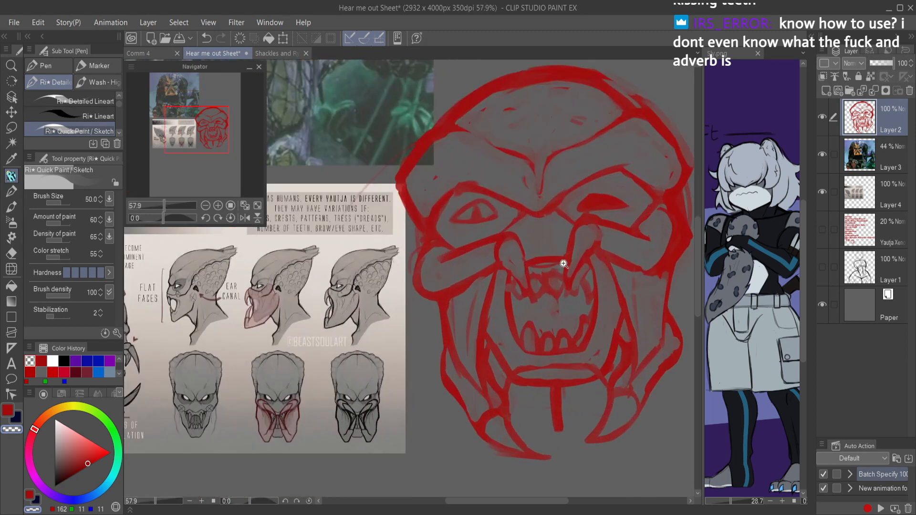
{"action": "key", "text": "c"}
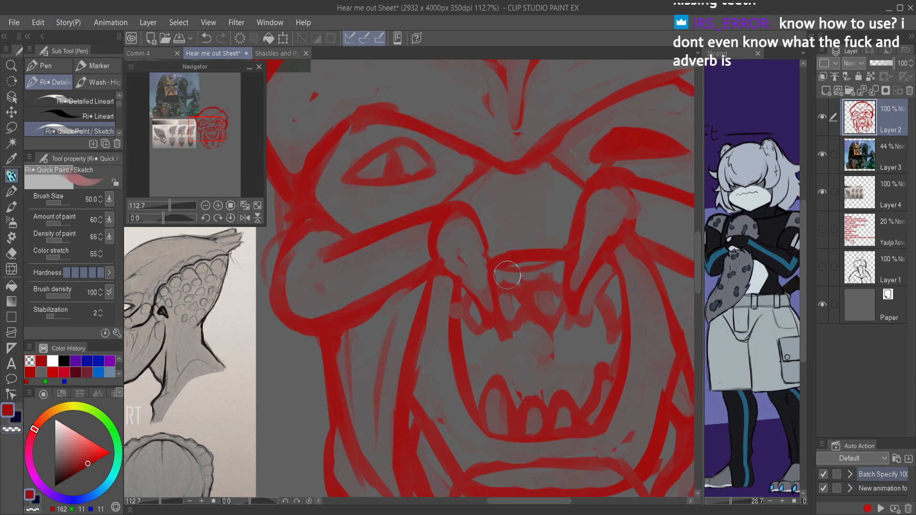
Step: Erase the rough upper teeth between the fangs and redraw them as a row of small pointed teeth
{"action": "mouse_move", "coordinate": [505, 320]}
{"action": "left_mouse_down"}
{"action": "mouse_move", "coordinate": [510, 283]}
{"action": "mouse_move", "coordinate": [510, 310]}
{"action": "mouse_move", "coordinate": [546, 334]}
{"action": "mouse_move", "coordinate": [548, 266]}
{"action": "left_mouse_up"}
{"action": "key", "text": "c"}
{"action": "key", "text": "c"}
{"action": "mouse_move", "coordinate": [491, 272]}
{"action": "left_mouse_down"}
{"action": "mouse_move", "coordinate": [516, 295]}
{"action": "mouse_move", "coordinate": [528, 259]}
{"action": "mouse_move", "coordinate": [551, 289]}
{"action": "mouse_move", "coordinate": [566, 260]}
{"action": "mouse_move", "coordinate": [559, 316]}
{"action": "mouse_move", "coordinate": [584, 351]}
{"action": "left_mouse_up"}
{"action": "mouse_move", "coordinate": [585, 309]}
{"action": "left_mouse_down"}
{"action": "mouse_move", "coordinate": [563, 287]}
{"action": "mouse_move", "coordinate": [567, 325]}
{"action": "mouse_move", "coordinate": [578, 290]}
{"action": "left_mouse_up"}
{"action": "key", "text": "c"}
{"action": "key", "text": "c"}
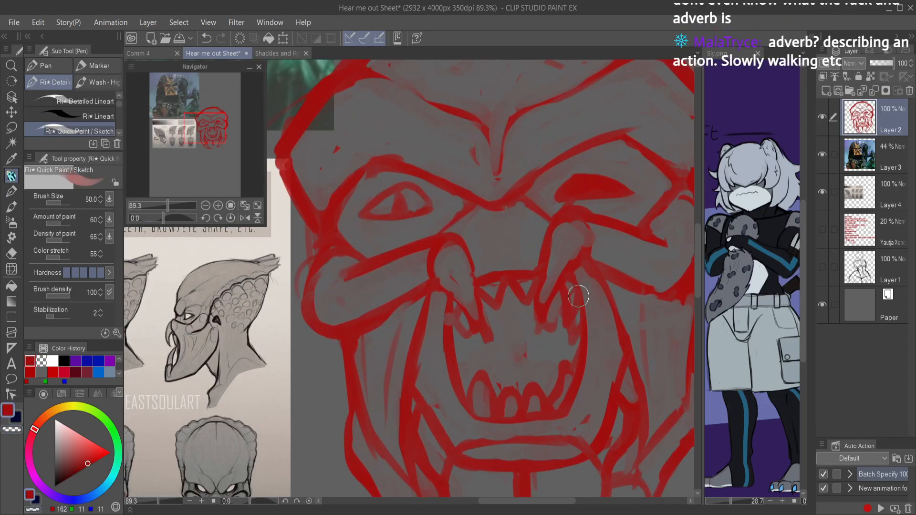
Step: Erase the small side teeth beneath both fangs and the old left and right sides of the mouth outline
{"action": "key", "text": "c"}
{"action": "mouse_move", "coordinate": [457, 302]}
{"action": "left_mouse_down"}
{"action": "mouse_move", "coordinate": [465, 339]}
{"action": "mouse_move", "coordinate": [459, 322]}
{"action": "mouse_move", "coordinate": [490, 322]}
{"action": "mouse_move", "coordinate": [483, 342]}
{"action": "left_mouse_up"}
{"action": "left_click_drag", "start_coordinate": [533, 308], "coordinate": [555, 346]}
{"action": "mouse_move", "coordinate": [559, 298]}
{"action": "left_mouse_down"}
{"action": "mouse_move", "coordinate": [563, 339]}
{"action": "mouse_move", "coordinate": [565, 286]}
{"action": "mouse_move", "coordinate": [577, 324]}
{"action": "mouse_move", "coordinate": [580, 284]}
{"action": "mouse_move", "coordinate": [584, 349]}
{"action": "mouse_move", "coordinate": [583, 286]}
{"action": "mouse_move", "coordinate": [567, 403]}
{"action": "left_mouse_up"}
{"action": "left_click_drag", "start_coordinate": [446, 301], "coordinate": [465, 405]}
Step: Redraw both mouth sides as straight lines running from the fangs down to the lower teeth, and save the document
{"action": "key", "text": "c"}
{"action": "left_click_drag", "start_coordinate": [449, 301], "coordinate": [457, 361]}
{"action": "left_click_drag", "start_coordinate": [449, 321], "coordinate": [477, 415]}
{"action": "left_click_drag", "start_coordinate": [457, 341], "coordinate": [478, 413]}
{"action": "mouse_move", "coordinate": [552, 415]}
{"action": "left_mouse_down"}
{"action": "mouse_move", "coordinate": [572, 349]}
{"action": "mouse_move", "coordinate": [564, 412]}
{"action": "mouse_move", "coordinate": [574, 283]}
{"action": "left_mouse_up"}
{"action": "mouse_move", "coordinate": [569, 361]}
{"action": "left_mouse_down"}
{"action": "mouse_move", "coordinate": [571, 299]}
{"action": "mouse_move", "coordinate": [568, 410]}
{"action": "left_mouse_up"}
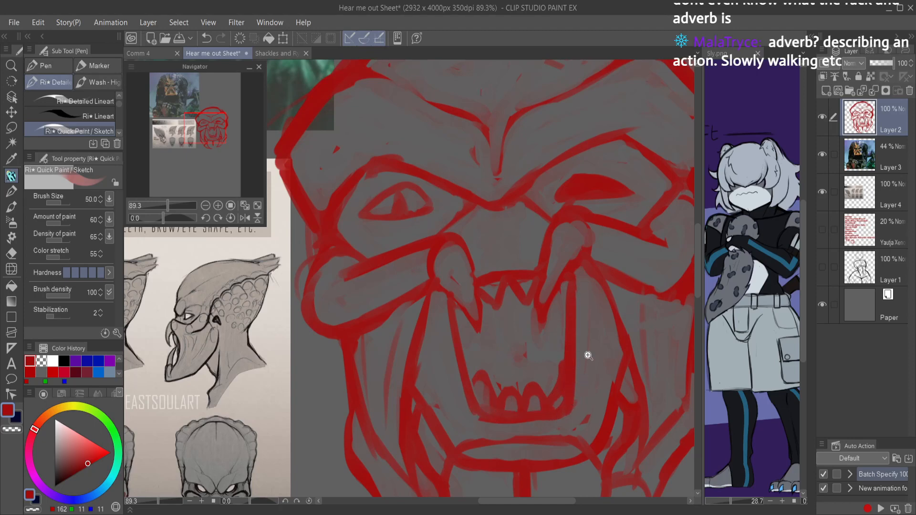
{"action": "scroll", "coordinate": [586, 365], "scroll_direction": "down", "scroll_amount": 5}
{"action": "key", "text": "ctrl+s"}
{"action": "scroll", "coordinate": [607, 353], "scroll_direction": "up", "scroll_amount": 3}
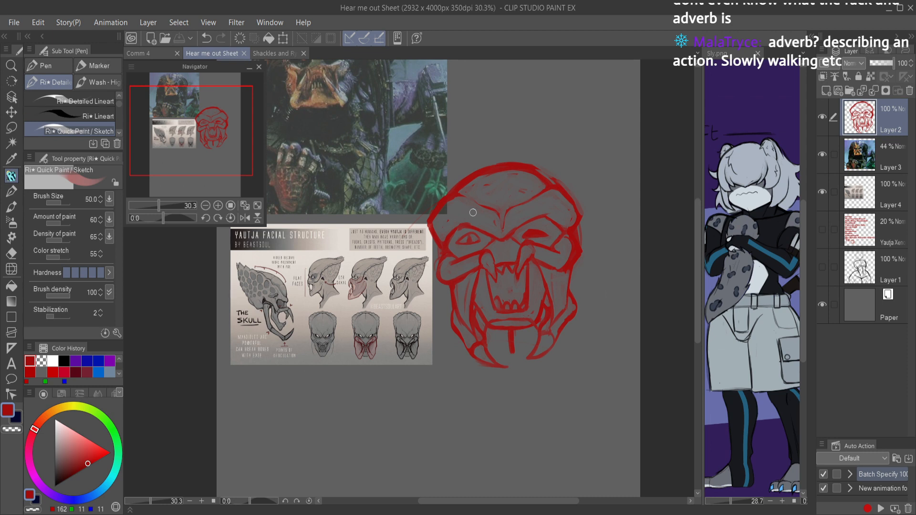
Step: Handwrite the word "quickly" on the empty canvas beneath the head
{"action": "mouse_move", "coordinate": [420, 400]}
{"action": "left_mouse_down"}
{"action": "mouse_move", "coordinate": [426, 429]}
{"action": "mouse_move", "coordinate": [450, 413]}
{"action": "left_mouse_up"}
{"action": "mouse_move", "coordinate": [461, 396]}
{"action": "left_mouse_down"}
{"action": "mouse_move", "coordinate": [459, 409]}
{"action": "mouse_move", "coordinate": [480, 406]}
{"action": "left_mouse_up"}
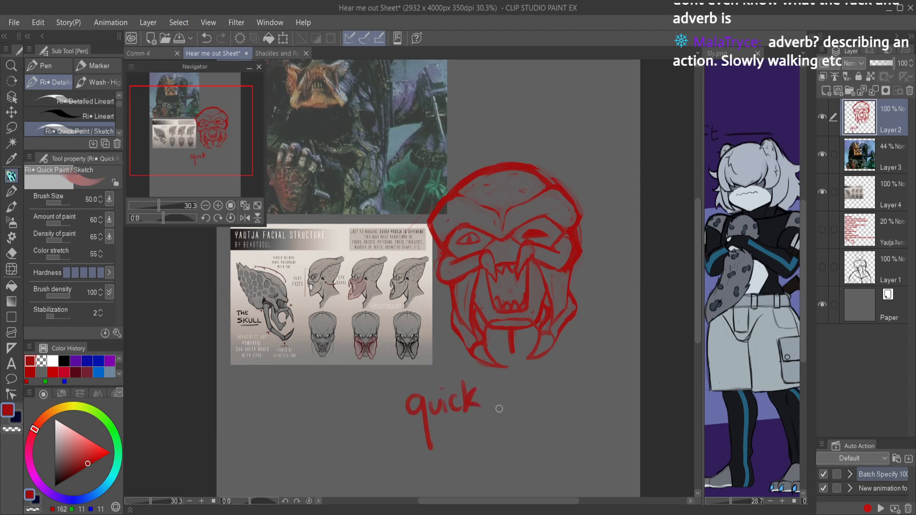
{"action": "left_click_drag", "start_coordinate": [488, 372], "coordinate": [499, 413]}
{"action": "left_click_drag", "start_coordinate": [507, 394], "coordinate": [474, 429]}
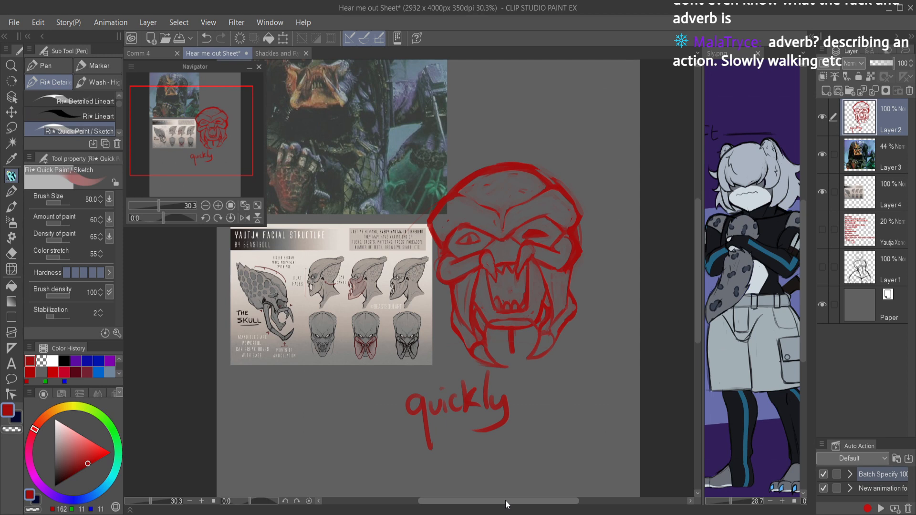
Step: Undo the handwritten word beneath the head letter by letter
{"action": "key", "text": "ctrl+z"}
{"action": "key", "text": "ctrl+z"}
{"action": "key", "text": "ctrl+z"}
{"action": "key", "text": "ctrl+z"}
{"action": "key", "text": "ctrl+z"}
{"action": "key", "text": "ctrl+z"}
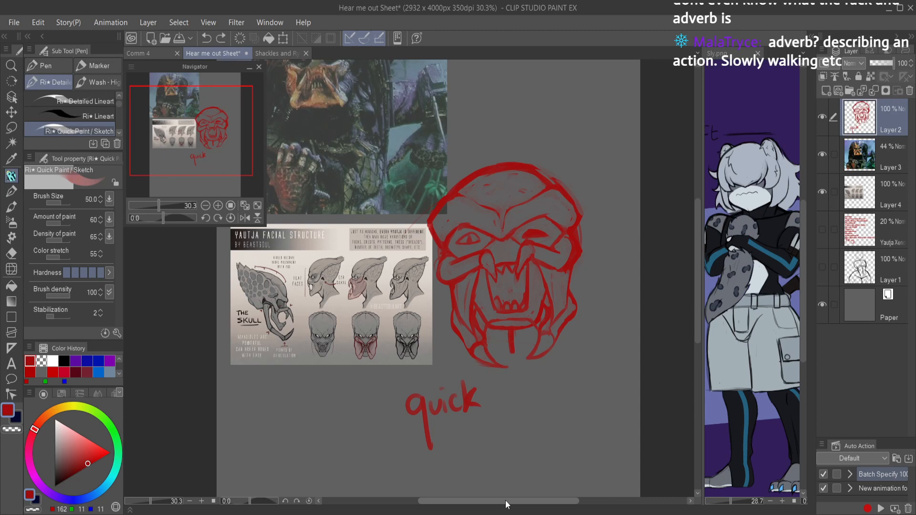
{"action": "key", "text": "ctrl+z"}
{"action": "key", "text": "ctrl+z"}
{"action": "key", "text": "ctrl+y"}
{"action": "key", "text": "ctrl+z"}
{"action": "key", "text": "ctrl+y"}
{"action": "key", "text": "ctrl+y"}
{"action": "key", "text": "ctrl+y"}
{"action": "key", "text": "ctrl+z"}
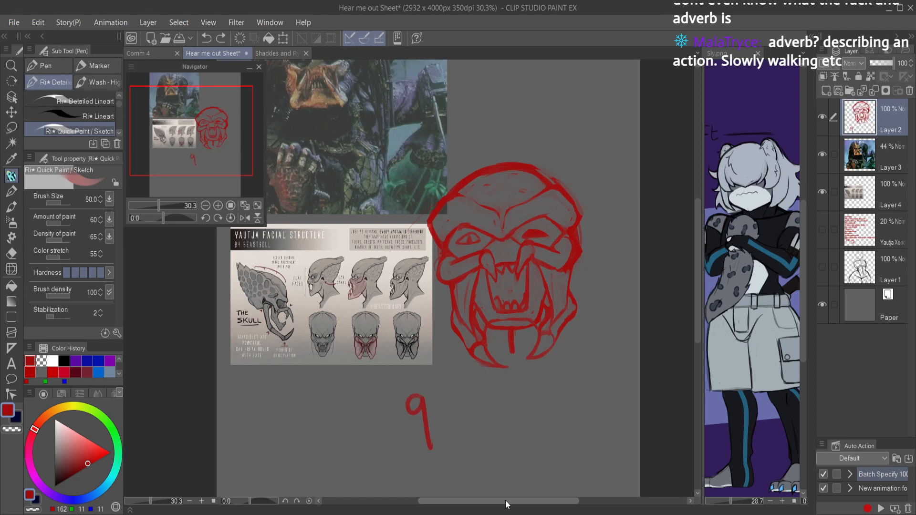
{"action": "key", "text": "ctrl+z"}
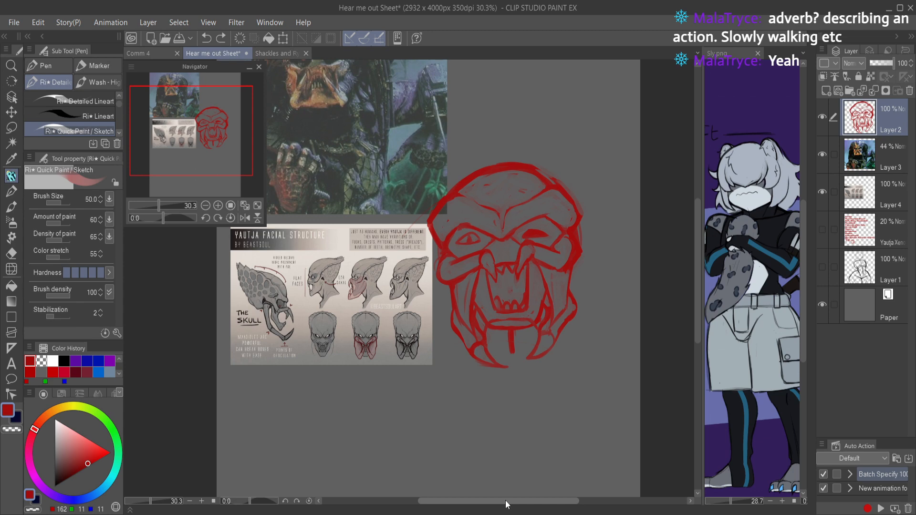
Step: Retouch the inner edge of the right mandible beside the mouth
{"action": "scroll", "coordinate": [534, 256], "scroll_direction": "down", "scroll_amount": 2}
{"action": "scroll", "coordinate": [534, 256], "scroll_direction": "up", "scroll_amount": 4}
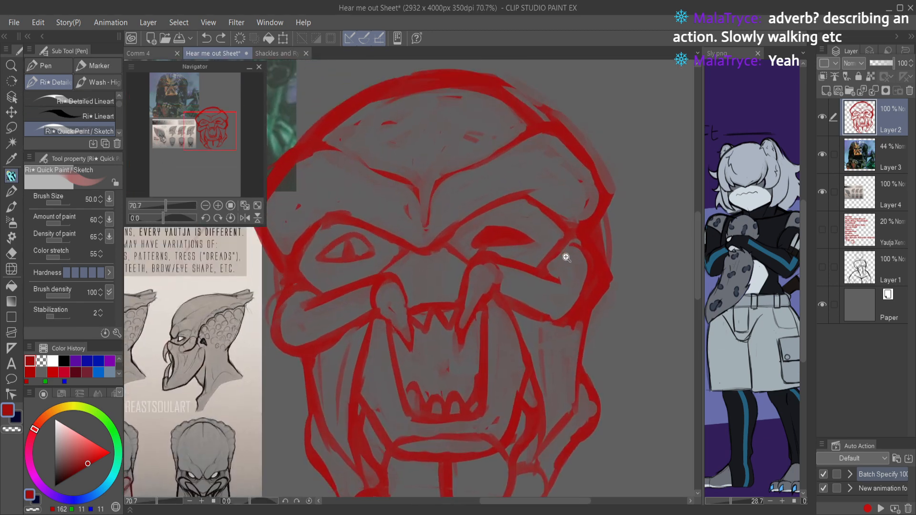
{"action": "scroll", "coordinate": [566, 267], "scroll_direction": "down", "scroll_amount": 3}
{"action": "scroll", "coordinate": [566, 292], "scroll_direction": "up", "scroll_amount": 2}
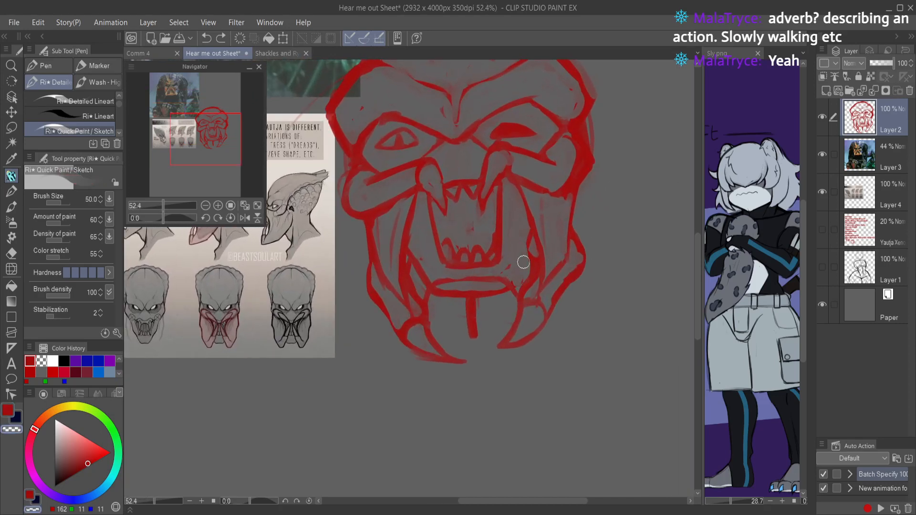
{"action": "left_click_drag", "start_coordinate": [524, 217], "coordinate": [520, 235]}
{"action": "key", "text": "c"}
{"action": "key", "text": "c"}
{"action": "key", "text": "c"}
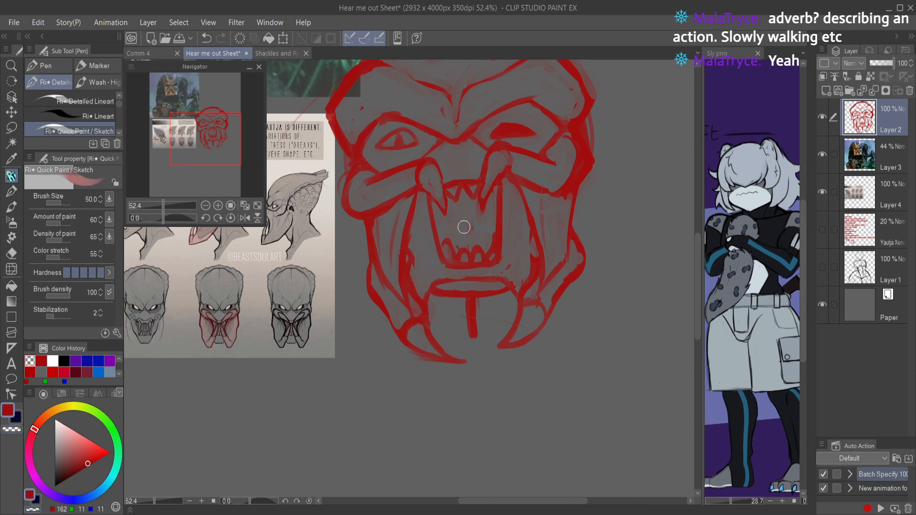
Step: Try a stroke along the inner edge of the left mandible and undo the last strokes
{"action": "left_click_drag", "start_coordinate": [412, 222], "coordinate": [412, 262]}
{"action": "key", "text": "ctrl+z"}
{"action": "key", "text": "ctrl+z"}
{"action": "key", "text": "ctrl+z"}
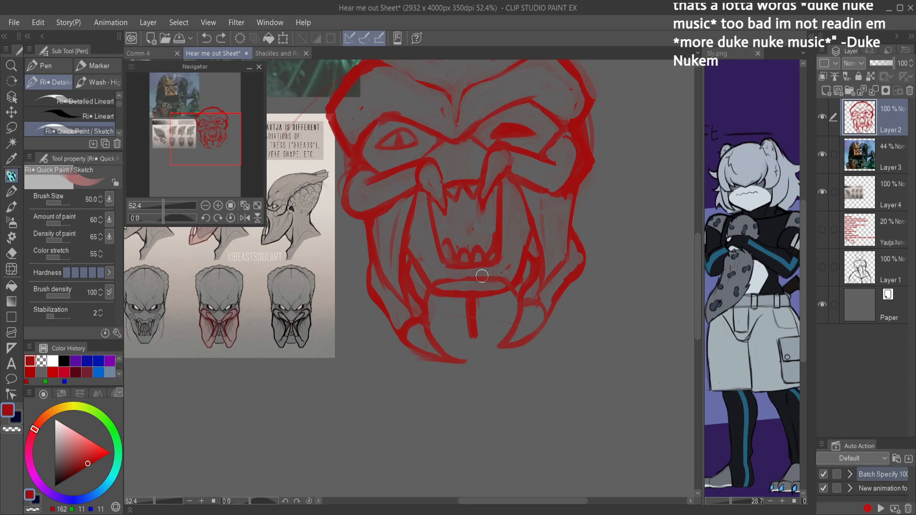
Step: Erase the upper line of the chin band so a single curve forms the lower jaw, and save the document
{"action": "key", "text": "c"}
{"action": "mouse_move", "coordinate": [436, 276]}
{"action": "left_mouse_down"}
{"action": "mouse_move", "coordinate": [455, 284]}
{"action": "mouse_move", "coordinate": [500, 276]}
{"action": "left_mouse_up"}
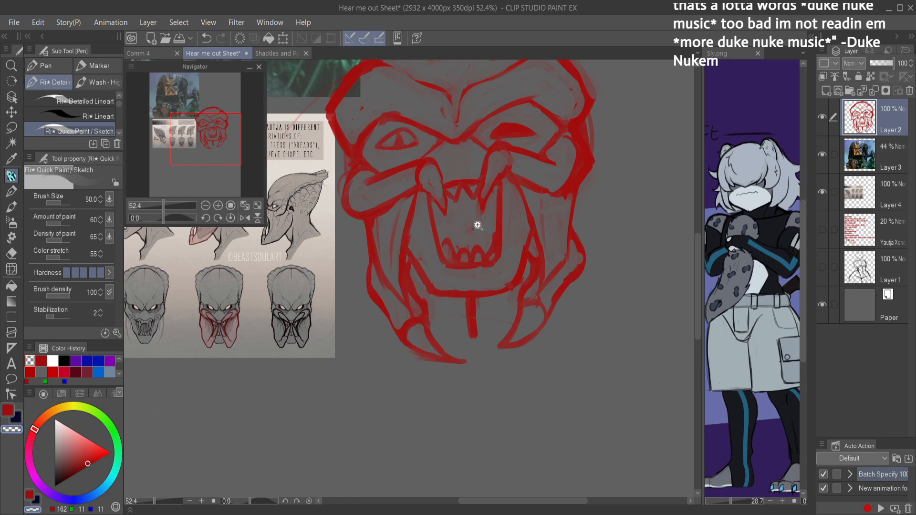
{"action": "left_click_drag", "start_coordinate": [475, 228], "coordinate": [410, 227]}
{"action": "key", "text": "ctrl+s"}
{"action": "left_click_drag", "start_coordinate": [558, 255], "coordinate": [599, 331]}
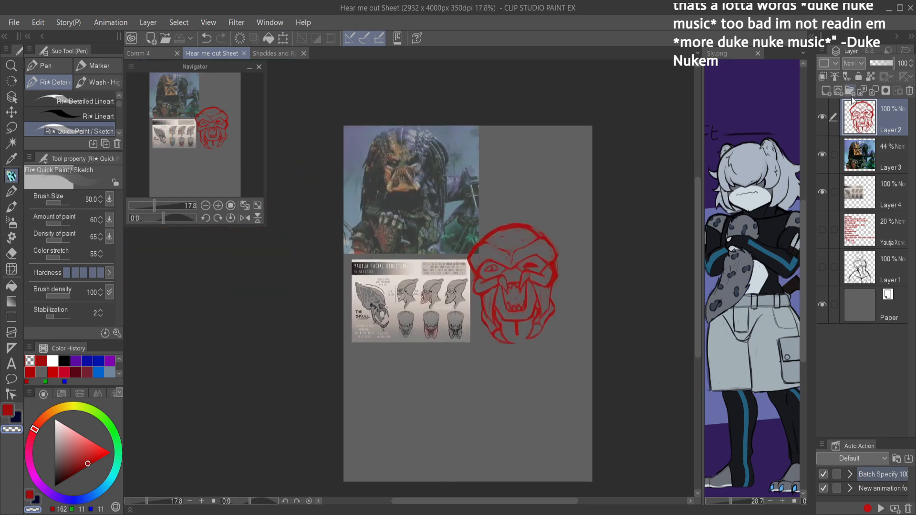
Step: Add a new layer above Layer 2, lower Layer 2's opacity to 40%, and make the new layer active
{"action": "left_click", "coordinate": [826, 91]}
{"action": "left_click", "coordinate": [864, 155]}
{"action": "left_click", "coordinate": [879, 62]}
{"action": "left_click", "coordinate": [865, 115]}
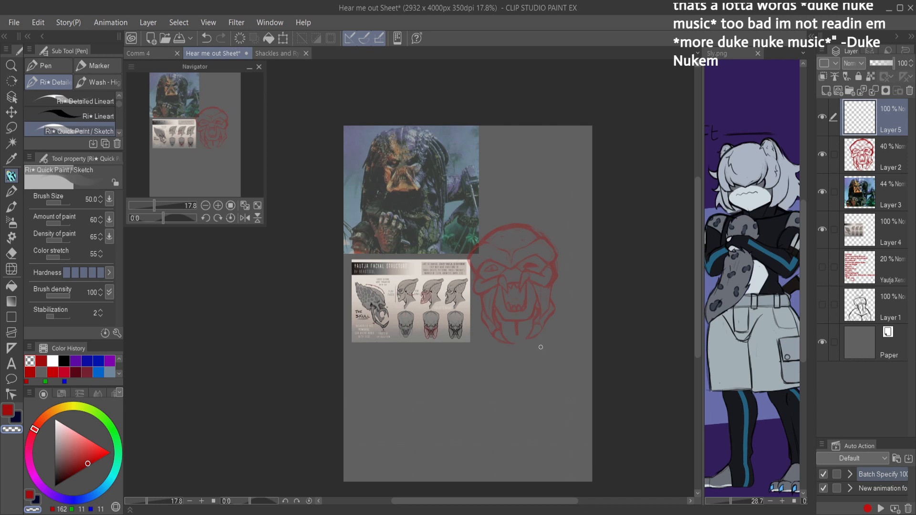
Step: Rough in the shoulder line, rounded ribcage with its lower arch, and a vertical centre line beneath the head
{"action": "key", "text": "c"}
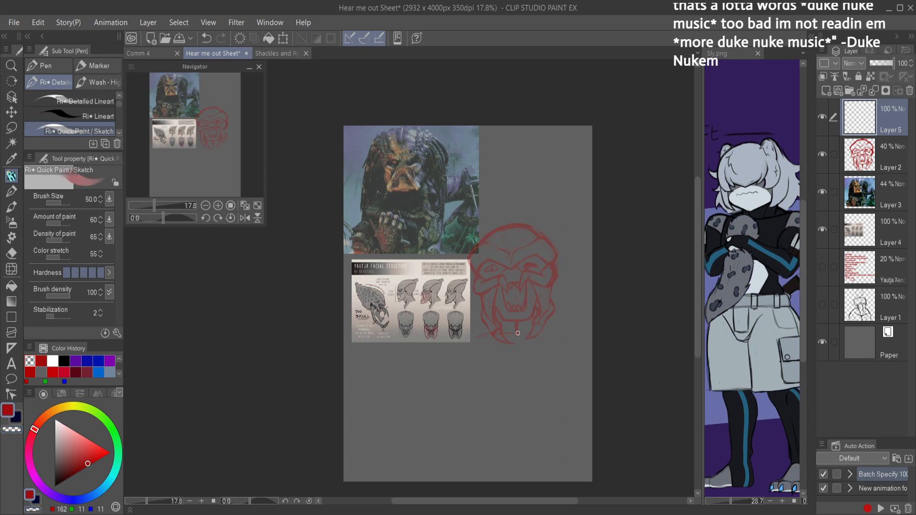
{"action": "left_click_drag", "start_coordinate": [535, 339], "coordinate": [562, 342]}
{"action": "left_click_drag", "start_coordinate": [500, 331], "coordinate": [568, 344]}
{"action": "mouse_move", "coordinate": [517, 330]}
{"action": "left_mouse_down"}
{"action": "mouse_move", "coordinate": [478, 348]}
{"action": "mouse_move", "coordinate": [465, 409]}
{"action": "left_mouse_up"}
{"action": "mouse_move", "coordinate": [471, 338]}
{"action": "left_mouse_down"}
{"action": "mouse_move", "coordinate": [456, 396]}
{"action": "mouse_move", "coordinate": [470, 414]}
{"action": "left_mouse_up"}
{"action": "left_click_drag", "start_coordinate": [562, 344], "coordinate": [542, 415]}
{"action": "mouse_move", "coordinate": [567, 362]}
{"action": "left_mouse_down"}
{"action": "mouse_move", "coordinate": [537, 419]}
{"action": "mouse_move", "coordinate": [474, 413]}
{"action": "left_mouse_up"}
{"action": "left_click_drag", "start_coordinate": [511, 381], "coordinate": [516, 356]}
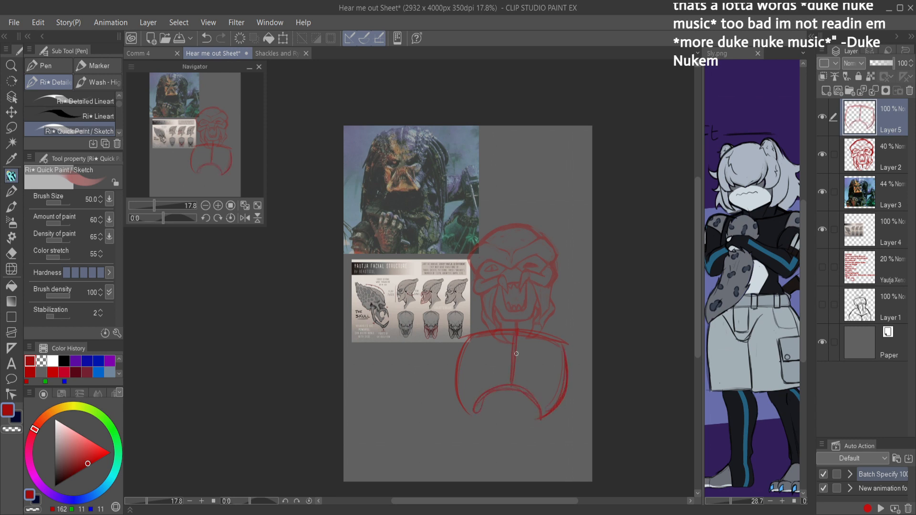
Step: Rough in both shoulders, the left arm bent over the head, and long upward lines for the right arm
{"action": "left_click_drag", "start_coordinate": [439, 318], "coordinate": [468, 301]}
{"action": "mouse_move", "coordinate": [440, 306]}
{"action": "left_mouse_down"}
{"action": "mouse_move", "coordinate": [447, 346]}
{"action": "mouse_move", "coordinate": [470, 303]}
{"action": "mouse_move", "coordinate": [473, 211]}
{"action": "left_mouse_up"}
{"action": "mouse_move", "coordinate": [454, 288]}
{"action": "left_mouse_down"}
{"action": "mouse_move", "coordinate": [492, 194]}
{"action": "mouse_move", "coordinate": [496, 210]}
{"action": "mouse_move", "coordinate": [535, 222]}
{"action": "left_mouse_up"}
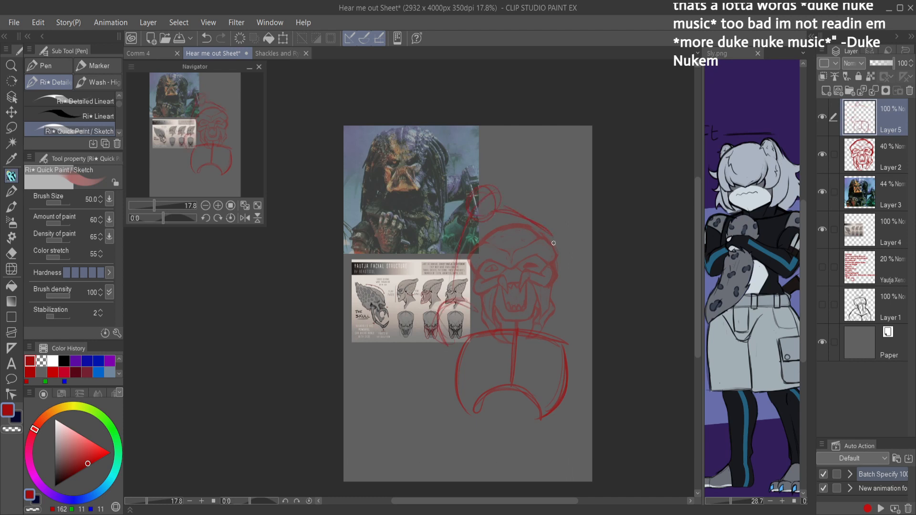
{"action": "left_click_drag", "start_coordinate": [580, 322], "coordinate": [575, 367]}
{"action": "mouse_move", "coordinate": [558, 316]}
{"action": "left_mouse_down"}
{"action": "mouse_move", "coordinate": [578, 320]}
{"action": "mouse_move", "coordinate": [553, 215]}
{"action": "left_mouse_up"}
{"action": "left_click_drag", "start_coordinate": [523, 135], "coordinate": [560, 217]}
Step: Rotate the Layer 2 head sketch by -12.8° over the body and apply the transformation
{"action": "left_click", "coordinate": [836, 159]}
{"action": "key", "text": "ctrl+t"}
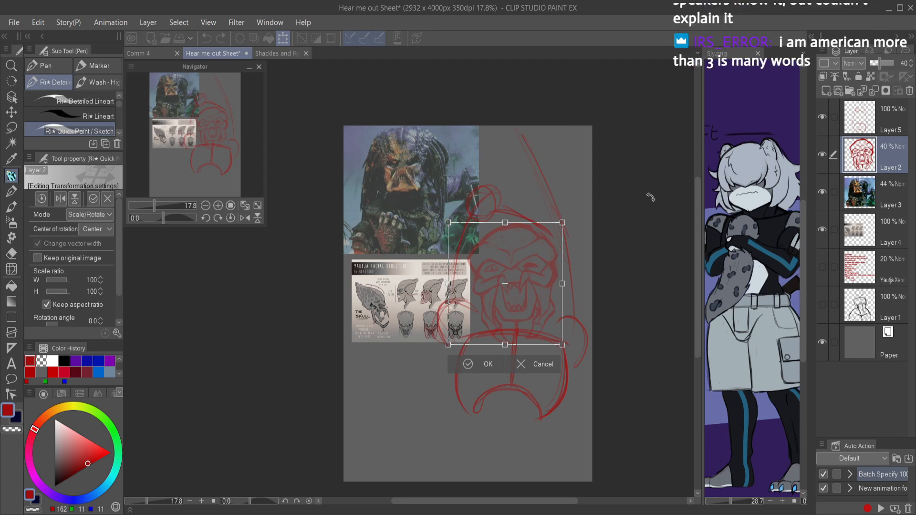
{"action": "left_click_drag", "start_coordinate": [586, 239], "coordinate": [575, 223]}
{"action": "left_click_drag", "start_coordinate": [527, 315], "coordinate": [523, 314]}
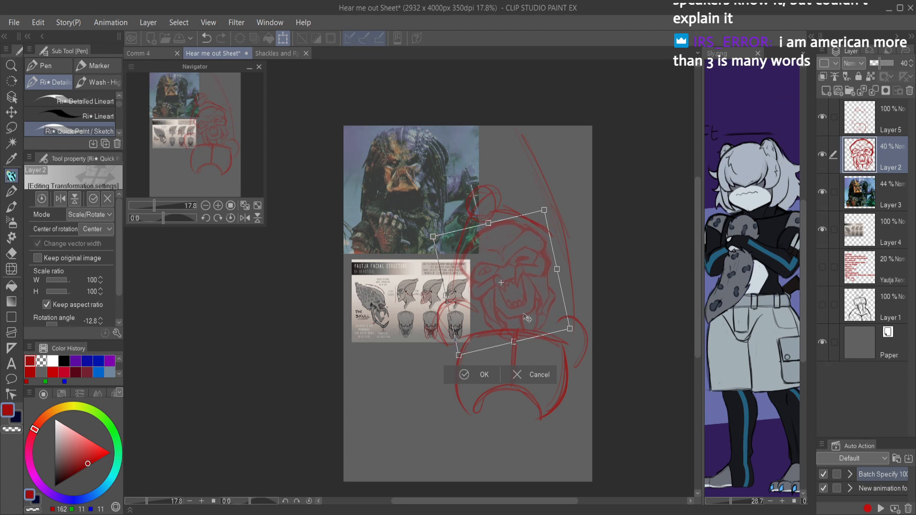
{"action": "left_click", "coordinate": [484, 374]}
Step: Erase the centre line below the chin and reshape the left eye into a narrower form without a pupil
{"action": "scroll", "coordinate": [515, 320], "scroll_direction": "up", "scroll_amount": 5}
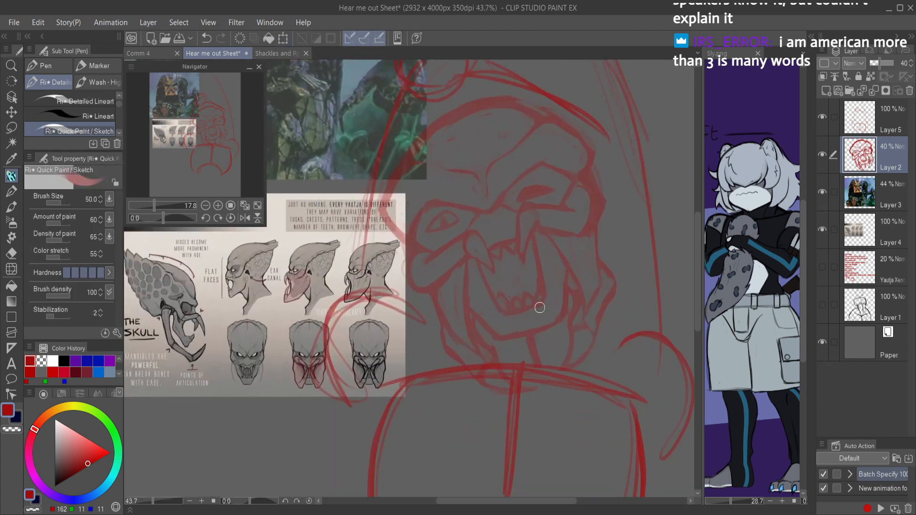
{"action": "key", "text": "e"}
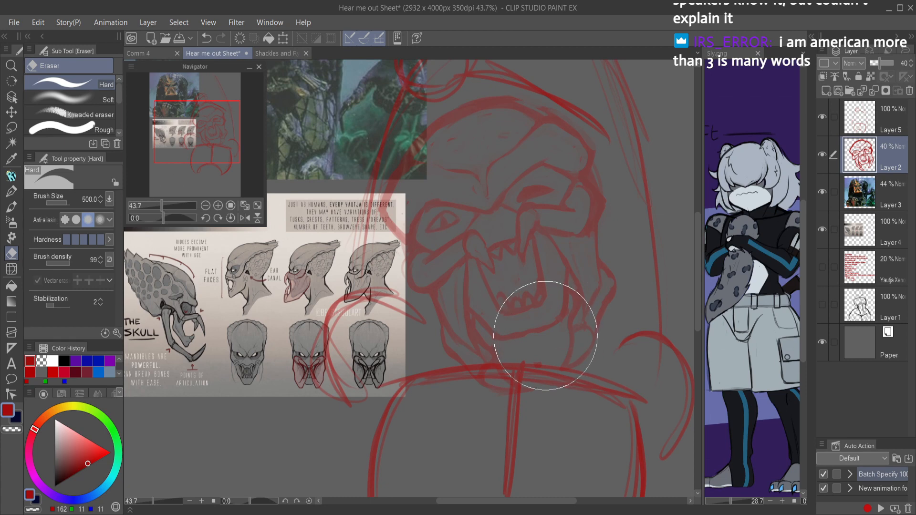
{"action": "key", "text": "p"}
{"action": "scroll", "coordinate": [521, 256], "scroll_direction": "up", "scroll_amount": 6}
{"action": "mouse_move", "coordinate": [435, 270]}
{"action": "left_mouse_down"}
{"action": "mouse_move", "coordinate": [485, 257]}
{"action": "mouse_move", "coordinate": [407, 270]}
{"action": "mouse_move", "coordinate": [469, 237]}
{"action": "mouse_move", "coordinate": [481, 256]}
{"action": "mouse_move", "coordinate": [495, 252]}
{"action": "mouse_move", "coordinate": [482, 254]}
{"action": "mouse_move", "coordinate": [466, 240]}
{"action": "mouse_move", "coordinate": [473, 238]}
{"action": "mouse_move", "coordinate": [434, 258]}
{"action": "mouse_move", "coordinate": [401, 306]}
{"action": "mouse_move", "coordinate": [494, 253]}
{"action": "mouse_move", "coordinate": [449, 265]}
{"action": "mouse_move", "coordinate": [475, 235]}
{"action": "mouse_move", "coordinate": [407, 302]}
{"action": "mouse_move", "coordinate": [461, 236]}
{"action": "mouse_move", "coordinate": [485, 258]}
{"action": "mouse_move", "coordinate": [412, 302]}
{"action": "mouse_move", "coordinate": [439, 274]}
{"action": "mouse_move", "coordinate": [481, 258]}
{"action": "mouse_move", "coordinate": [454, 233]}
{"action": "mouse_move", "coordinate": [398, 308]}
{"action": "mouse_move", "coordinate": [404, 288]}
{"action": "mouse_move", "coordinate": [442, 253]}
{"action": "mouse_move", "coordinate": [448, 225]}
{"action": "mouse_move", "coordinate": [400, 294]}
{"action": "mouse_move", "coordinate": [408, 256]}
{"action": "mouse_move", "coordinate": [401, 335]}
{"action": "mouse_move", "coordinate": [447, 290]}
{"action": "mouse_move", "coordinate": [494, 266]}
{"action": "mouse_move", "coordinate": [510, 271]}
{"action": "mouse_move", "coordinate": [460, 228]}
{"action": "mouse_move", "coordinate": [399, 304]}
{"action": "left_mouse_up"}
{"action": "key", "text": "c"}
{"action": "key", "text": "c"}
{"action": "left_click_drag", "start_coordinate": [413, 257], "coordinate": [415, 322]}
{"action": "left_click_drag", "start_coordinate": [552, 270], "coordinate": [581, 309]}
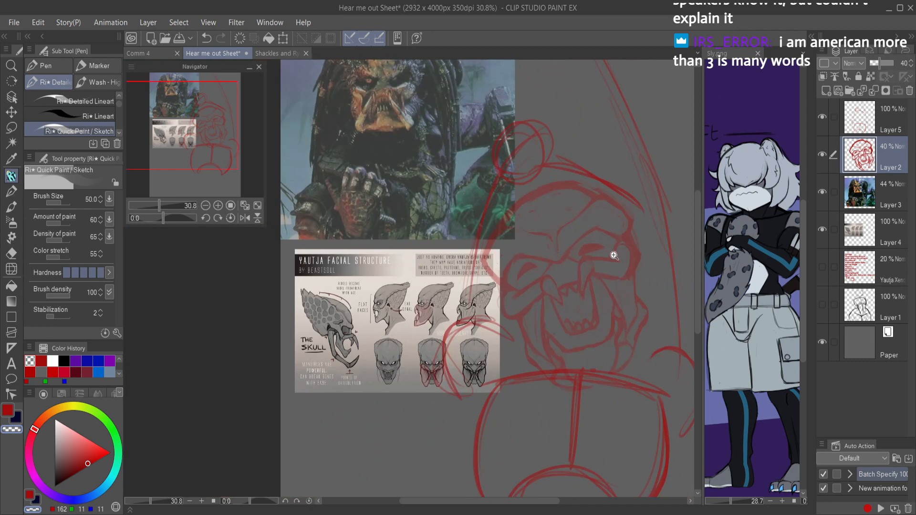
Step: Redraw the right eye beneath the brow as a narrower, slanted shape
{"action": "scroll", "coordinate": [616, 258], "scroll_direction": "up", "scroll_amount": 5}
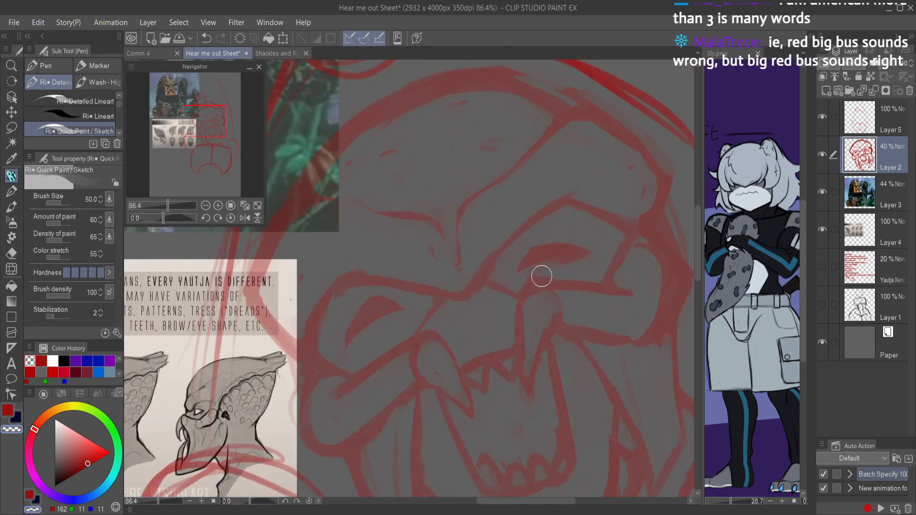
{"action": "key", "text": "c"}
{"action": "mouse_move", "coordinate": [564, 240]}
{"action": "left_mouse_down"}
{"action": "mouse_move", "coordinate": [521, 248]}
{"action": "mouse_move", "coordinate": [537, 260]}
{"action": "left_mouse_up"}
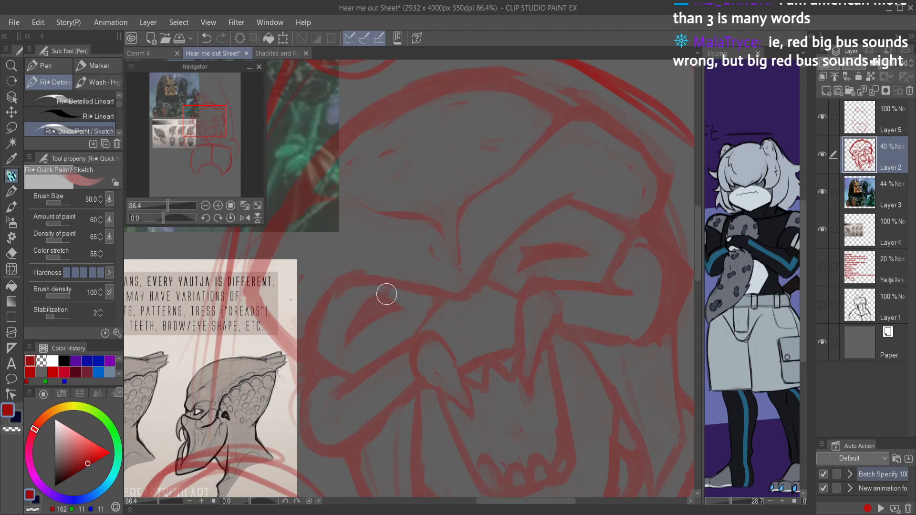
Step: Refine the right corner of the chin and the adjoining right mandible, and save the document
{"action": "left_click_drag", "start_coordinate": [521, 336], "coordinate": [475, 350]}
{"action": "left_click_drag", "start_coordinate": [556, 354], "coordinate": [546, 354]}
{"action": "mouse_move", "coordinate": [564, 355]}
{"action": "left_mouse_down"}
{"action": "mouse_move", "coordinate": [553, 293]}
{"action": "mouse_move", "coordinate": [556, 310]}
{"action": "mouse_move", "coordinate": [583, 284]}
{"action": "mouse_move", "coordinate": [620, 292]}
{"action": "left_mouse_up"}
{"action": "key", "text": "ctrl+s"}
Step: Clean up the chin line where it meets both mandibles, and save the document
{"action": "key", "text": "c"}
{"action": "mouse_move", "coordinate": [509, 336]}
{"action": "left_mouse_down"}
{"action": "mouse_move", "coordinate": [514, 356]}
{"action": "mouse_move", "coordinate": [504, 346]}
{"action": "left_mouse_up"}
{"action": "key", "text": "ctrl+z"}
{"action": "key", "text": "c"}
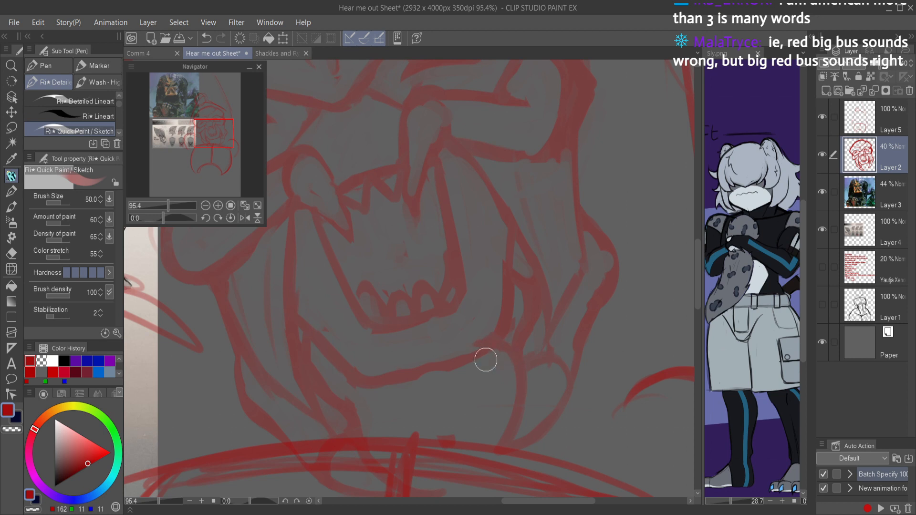
{"action": "key", "text": "c"}
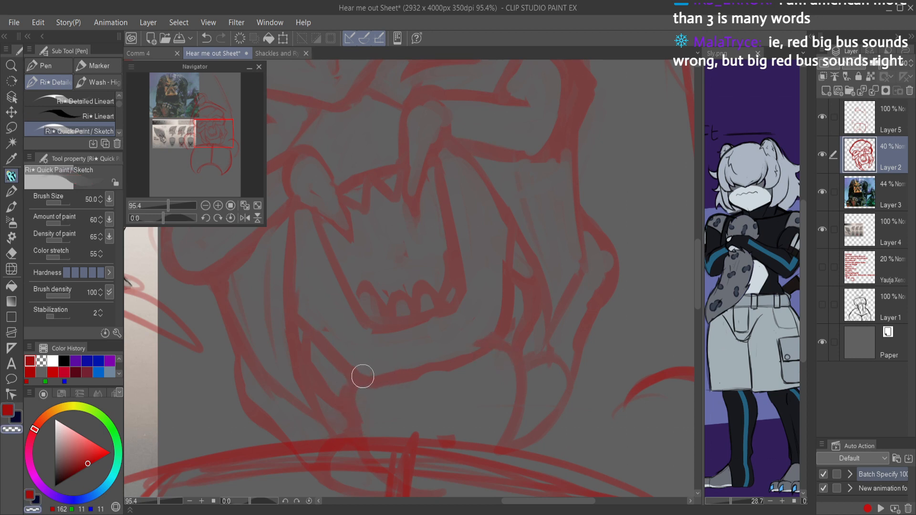
{"action": "key", "text": "c"}
{"action": "mouse_move", "coordinate": [494, 320]}
{"action": "left_mouse_down"}
{"action": "mouse_move", "coordinate": [474, 341]}
{"action": "mouse_move", "coordinate": [491, 306]}
{"action": "left_mouse_up"}
{"action": "key", "text": "c"}
{"action": "key", "text": "ctrl+s"}
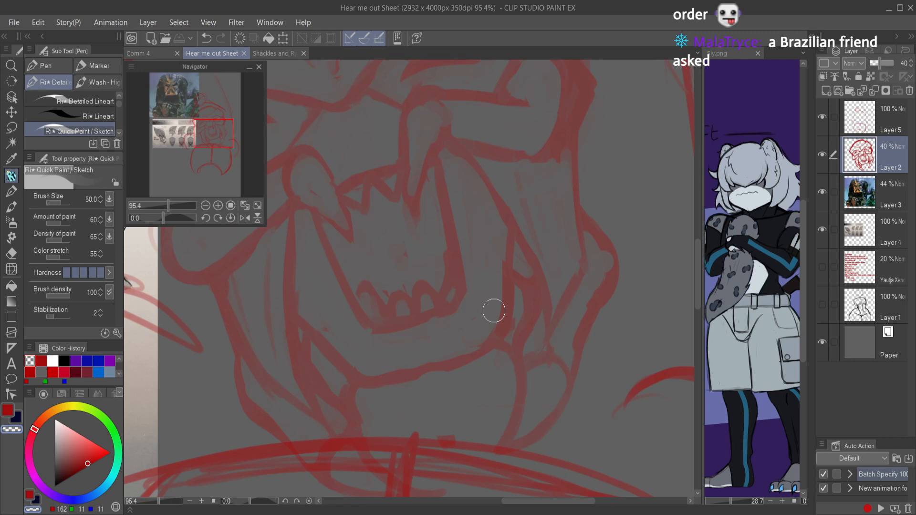
Step: Enlarge the body sketch on Layer 5 slightly around the head and apply the transformation
{"action": "left_click_drag", "start_coordinate": [649, 270], "coordinate": [547, 227]}
{"action": "left_click_drag", "start_coordinate": [611, 223], "coordinate": [621, 223]}
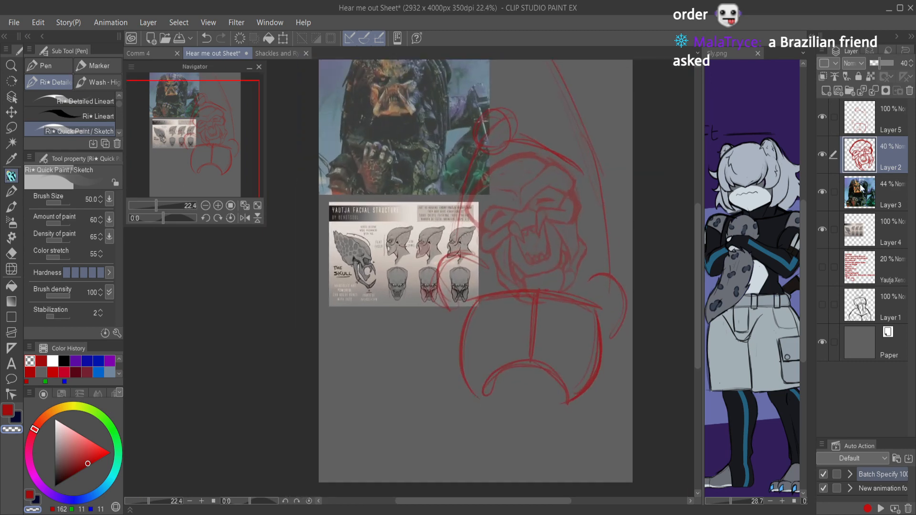
{"action": "left_click", "coordinate": [865, 134]}
{"action": "key", "text": "ctrl+t"}
{"action": "mouse_move", "coordinate": [625, 407]}
{"action": "left_mouse_down"}
{"action": "mouse_move", "coordinate": [630, 413]}
{"action": "mouse_move", "coordinate": [625, 394]}
{"action": "left_mouse_up"}
{"action": "left_click", "coordinate": [512, 437]}
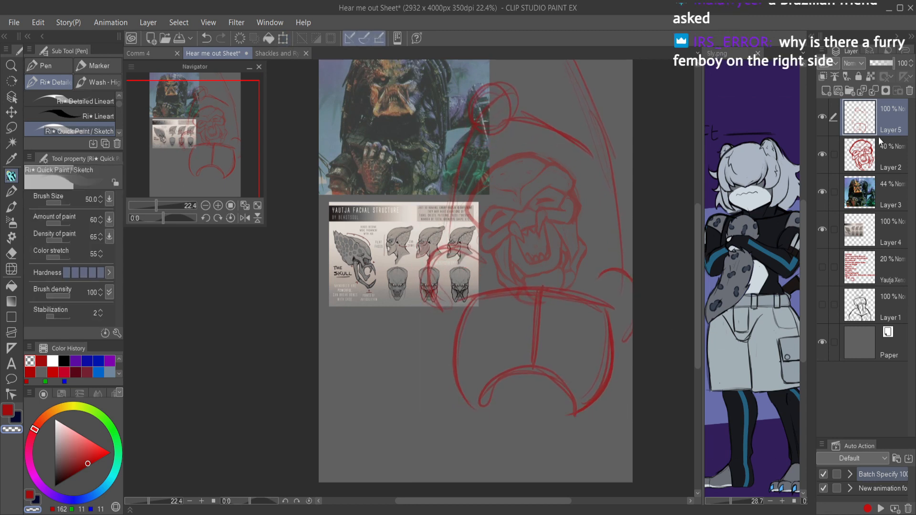
Step: Draw both sides of the waist below the ribcage and flare the hip lines outward to the canvas edges
{"action": "scroll", "coordinate": [485, 354], "scroll_direction": "down", "scroll_amount": 2}
{"action": "left_click_drag", "start_coordinate": [481, 353], "coordinate": [488, 412]}
{"action": "left_click_drag", "start_coordinate": [595, 357], "coordinate": [591, 404]}
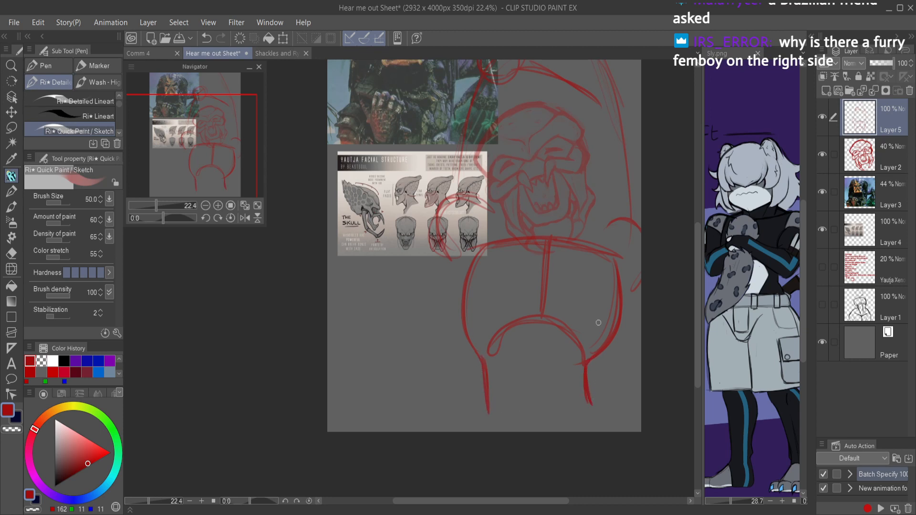
{"action": "left_click_drag", "start_coordinate": [488, 413], "coordinate": [472, 441]}
{"action": "mouse_move", "coordinate": [585, 392]}
{"action": "left_mouse_down"}
{"action": "mouse_move", "coordinate": [615, 409]}
{"action": "mouse_move", "coordinate": [619, 402]}
{"action": "mouse_move", "coordinate": [606, 403]}
{"action": "mouse_move", "coordinate": [644, 425]}
{"action": "left_mouse_up"}
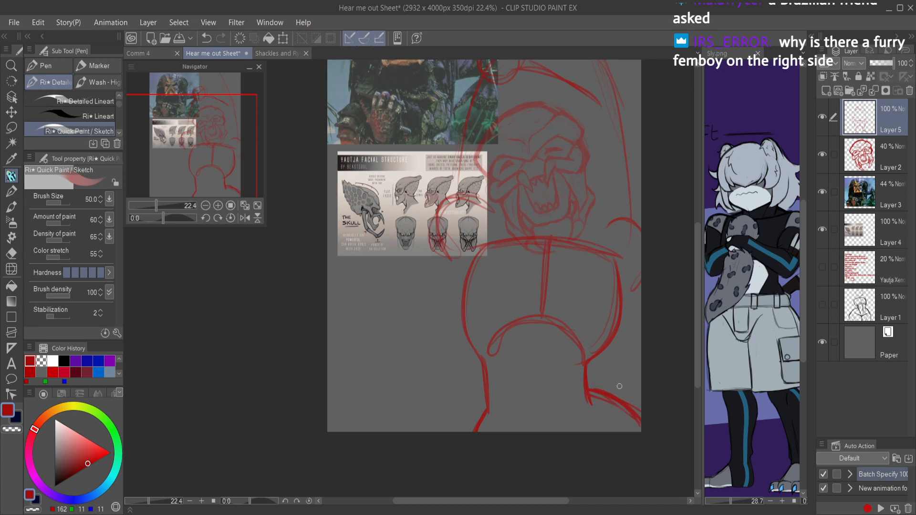
Step: Erase the left hip line and redraw it slanting from the waist to the bottom edge of the canvas
{"action": "key", "text": "e"}
{"action": "left_click_drag", "start_coordinate": [500, 409], "coordinate": [476, 479]}
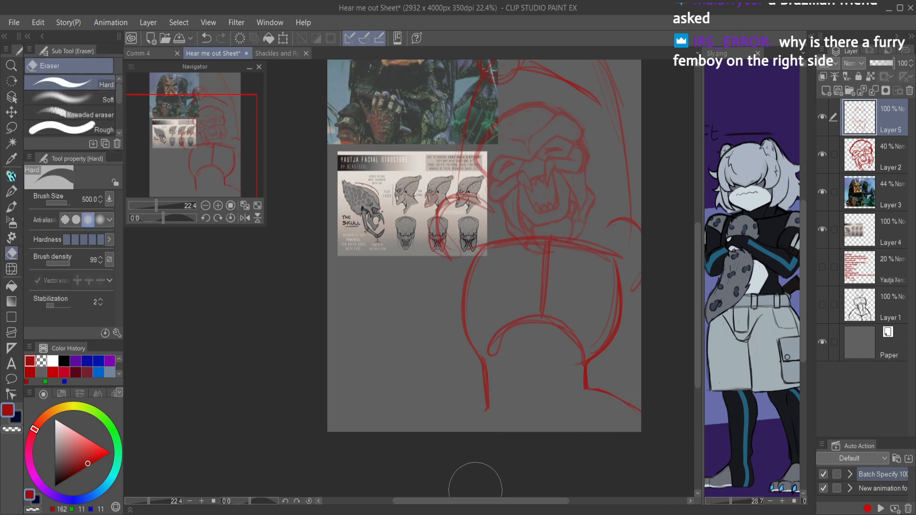
{"action": "key", "text": "p"}
{"action": "mouse_move", "coordinate": [488, 407]}
{"action": "left_mouse_down"}
{"action": "mouse_move", "coordinate": [469, 441]}
{"action": "mouse_move", "coordinate": [482, 408]}
{"action": "left_mouse_up"}
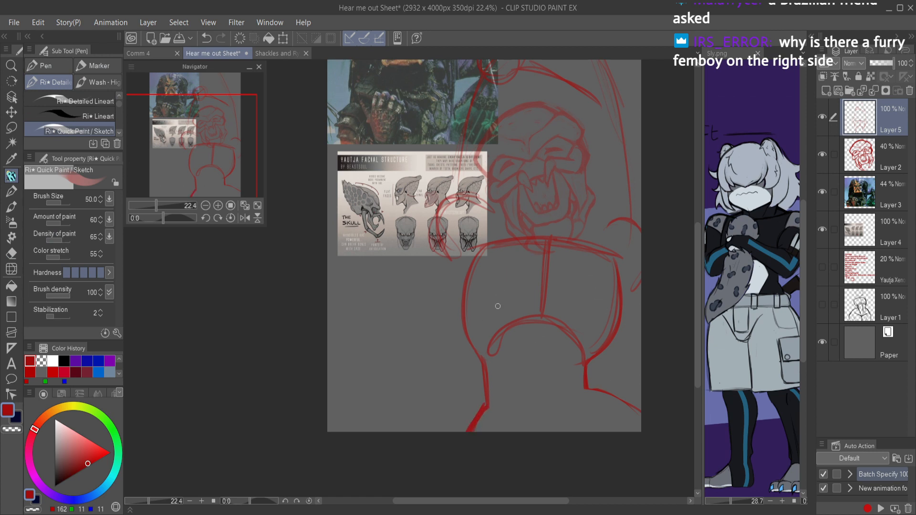
Step: Sketch large rounded chest shapes over both sides of the ribcage, extending past its outer edges
{"action": "mouse_move", "coordinate": [435, 337]}
{"action": "left_mouse_down"}
{"action": "mouse_move", "coordinate": [515, 361]}
{"action": "mouse_move", "coordinate": [462, 265]}
{"action": "left_mouse_up"}
{"action": "mouse_move", "coordinate": [428, 313]}
{"action": "left_mouse_down"}
{"action": "mouse_move", "coordinate": [509, 273]}
{"action": "mouse_move", "coordinate": [460, 264]}
{"action": "mouse_move", "coordinate": [541, 273]}
{"action": "mouse_move", "coordinate": [471, 259]}
{"action": "left_mouse_up"}
{"action": "left_click_drag", "start_coordinate": [557, 274], "coordinate": [637, 276]}
{"action": "key", "text": "ctrl+z"}
{"action": "mouse_move", "coordinate": [565, 268]}
{"action": "left_mouse_down"}
{"action": "mouse_move", "coordinate": [636, 305]}
{"action": "mouse_move", "coordinate": [621, 271]}
{"action": "mouse_move", "coordinate": [641, 299]}
{"action": "left_mouse_up"}
{"action": "mouse_move", "coordinate": [564, 356]}
{"action": "left_mouse_down"}
{"action": "mouse_move", "coordinate": [612, 372]}
{"action": "mouse_move", "coordinate": [641, 358]}
{"action": "left_mouse_up"}
{"action": "left_click_drag", "start_coordinate": [569, 269], "coordinate": [644, 292]}
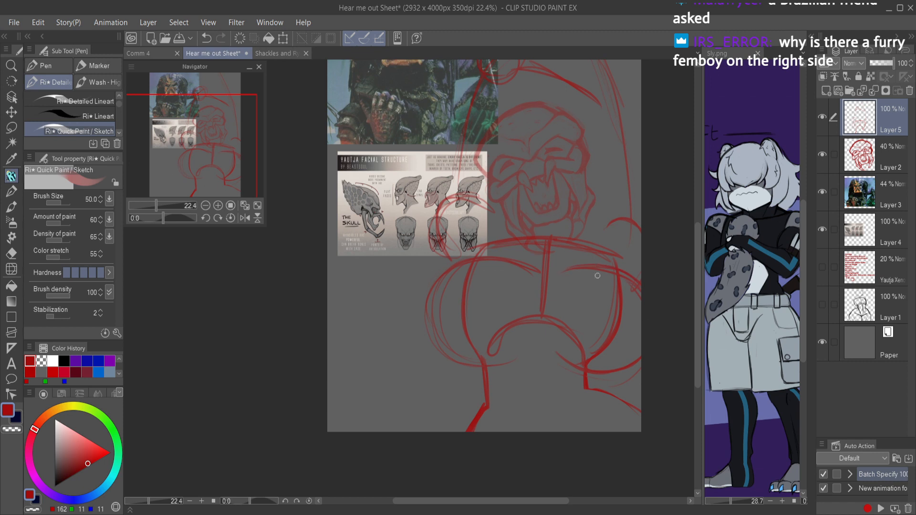
Step: Go over the outer and lower outlines of the rounded chest shapes with heavier strokes
{"action": "left_click_drag", "start_coordinate": [567, 357], "coordinate": [439, 359]}
{"action": "mouse_move", "coordinate": [508, 365]}
{"action": "left_mouse_down"}
{"action": "mouse_move", "coordinate": [474, 308]}
{"action": "mouse_move", "coordinate": [453, 352]}
{"action": "mouse_move", "coordinate": [461, 259]}
{"action": "mouse_move", "coordinate": [485, 256]}
{"action": "mouse_move", "coordinate": [436, 338]}
{"action": "mouse_move", "coordinate": [469, 353]}
{"action": "mouse_move", "coordinate": [437, 279]}
{"action": "mouse_move", "coordinate": [482, 270]}
{"action": "mouse_move", "coordinate": [474, 260]}
{"action": "mouse_move", "coordinate": [431, 306]}
{"action": "mouse_move", "coordinate": [481, 369]}
{"action": "mouse_move", "coordinate": [440, 347]}
{"action": "mouse_move", "coordinate": [519, 363]}
{"action": "left_mouse_up"}
{"action": "left_click_drag", "start_coordinate": [593, 377], "coordinate": [639, 367]}
{"action": "mouse_move", "coordinate": [562, 270]}
{"action": "left_mouse_down"}
{"action": "mouse_move", "coordinate": [592, 268]}
{"action": "mouse_move", "coordinate": [567, 269]}
{"action": "left_mouse_up"}
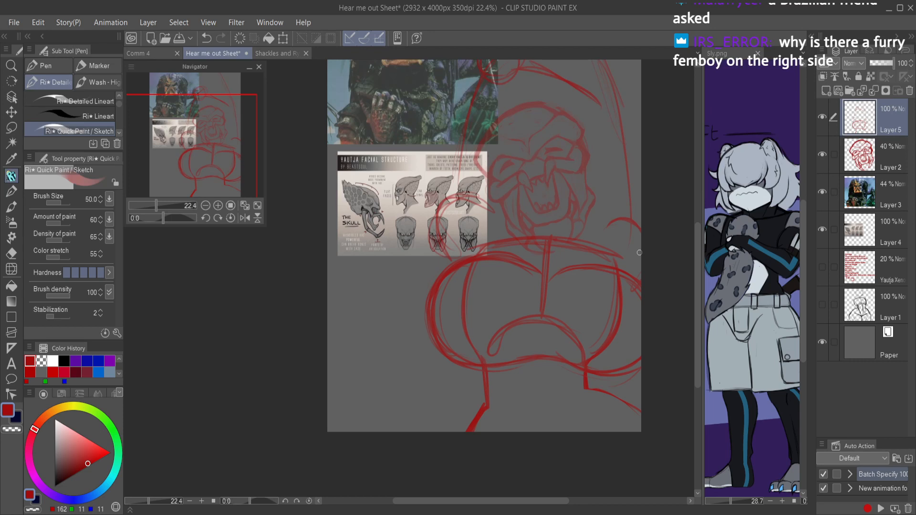
Step: Examine the standing character's upper body and pose on the Sly.png reference sheet
{"action": "left_click", "coordinate": [743, 247]}
{"action": "scroll", "coordinate": [755, 228], "scroll_direction": "down", "scroll_amount": 3}
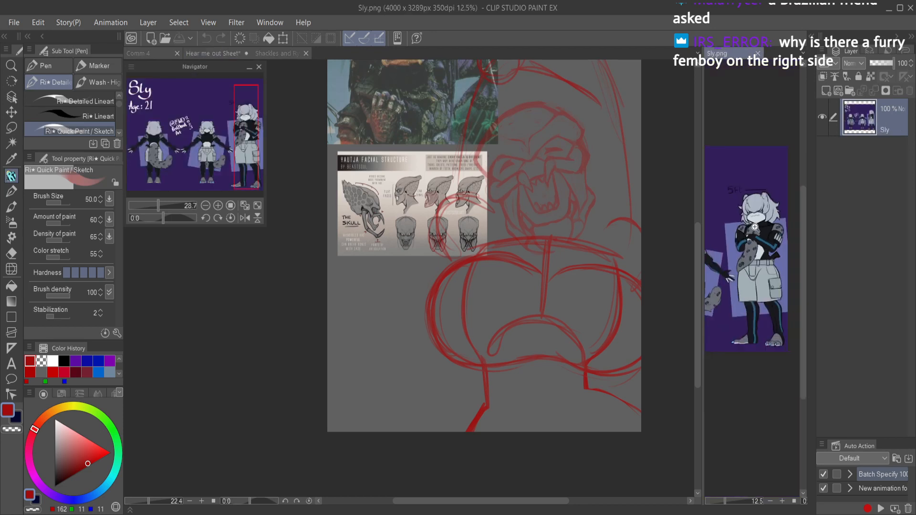
{"action": "left_click_drag", "start_coordinate": [737, 234], "coordinate": [857, 241]}
{"action": "left_click_drag", "start_coordinate": [767, 298], "coordinate": [723, 267]}
{"action": "left_click_drag", "start_coordinate": [774, 248], "coordinate": [748, 254]}
{"action": "scroll", "coordinate": [767, 220], "scroll_direction": "up", "scroll_amount": 3}
{"action": "mouse_move", "coordinate": [771, 223]}
{"action": "left_mouse_down"}
{"action": "mouse_move", "coordinate": [761, 226]}
{"action": "mouse_move", "coordinate": [767, 207]}
{"action": "left_mouse_up"}
{"action": "left_click", "coordinate": [626, 226]}
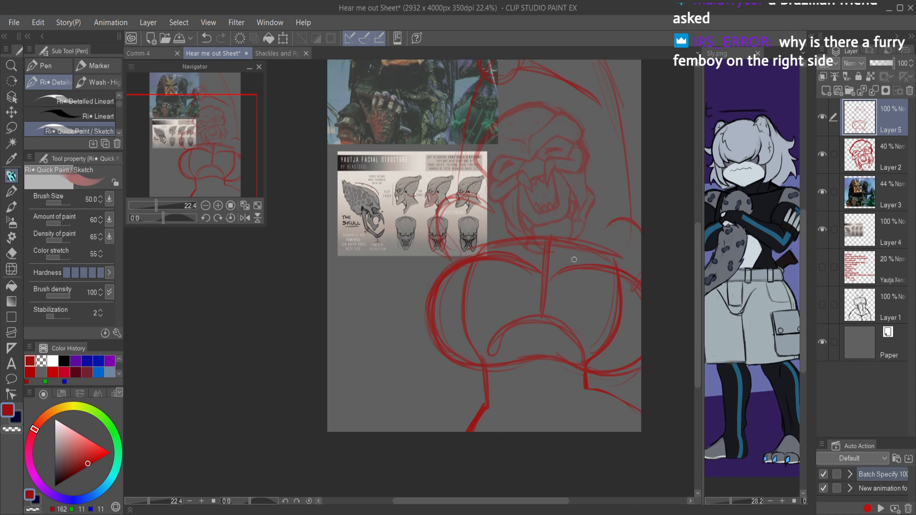
Step: Undo all strokes of the rounded chest shapes, going back to the plain ribcage and waist sketch
{"action": "key", "text": "ctrl+z"}
{"action": "key", "text": "ctrl+z"}
{"action": "key", "text": "ctrl+z"}
{"action": "key", "text": "ctrl+z"}
{"action": "key", "text": "ctrl+z"}
{"action": "key", "text": "ctrl+z"}
{"action": "key", "text": "ctrl+z"}
{"action": "key", "text": "ctrl+z"}
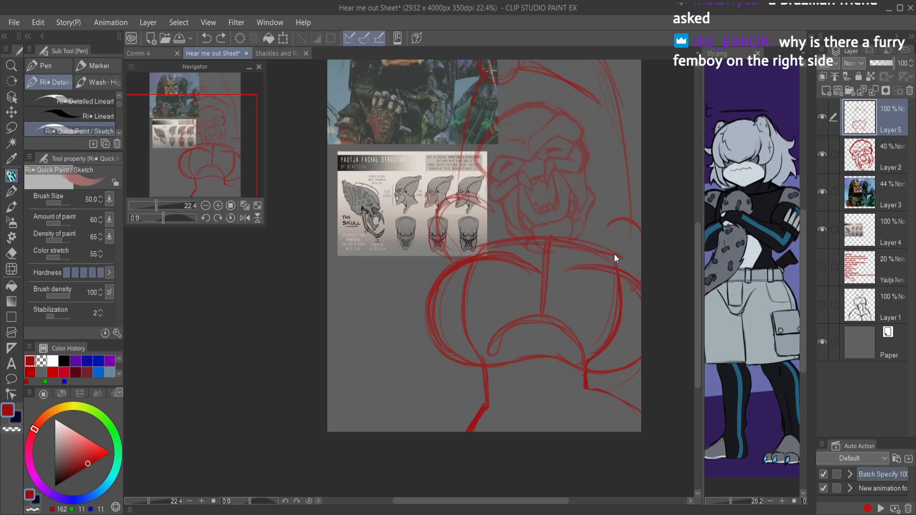
{"action": "key", "text": "ctrl+z"}
{"action": "key", "text": "ctrl+z"}
{"action": "key", "text": "ctrl+z"}
{"action": "key", "text": "ctrl+z"}
{"action": "key", "text": "ctrl+z"}
{"action": "key", "text": "ctrl+z"}
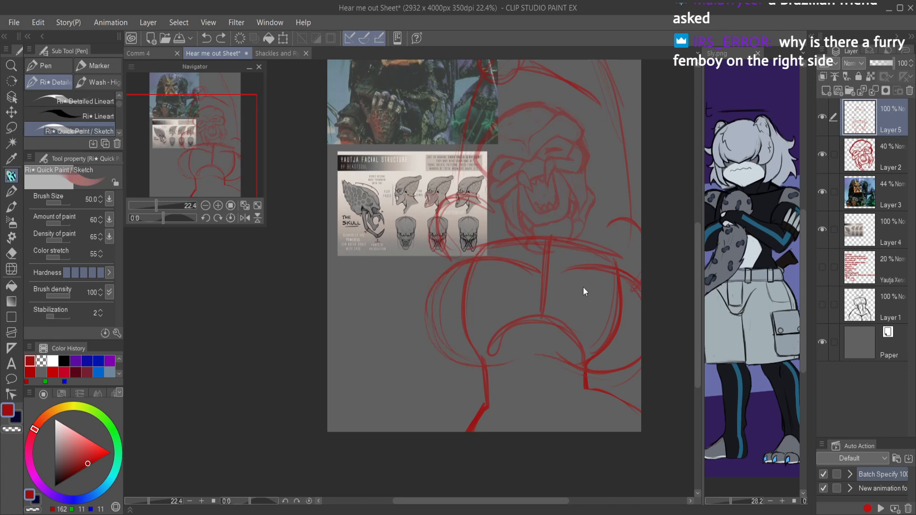
{"action": "key", "text": "ctrl+z"}
{"action": "key", "text": "ctrl+z"}
{"action": "key", "text": "ctrl+z"}
{"action": "key", "text": "ctrl+z"}
{"action": "key", "text": "ctrl+z"}
{"action": "key", "text": "ctrl+z"}
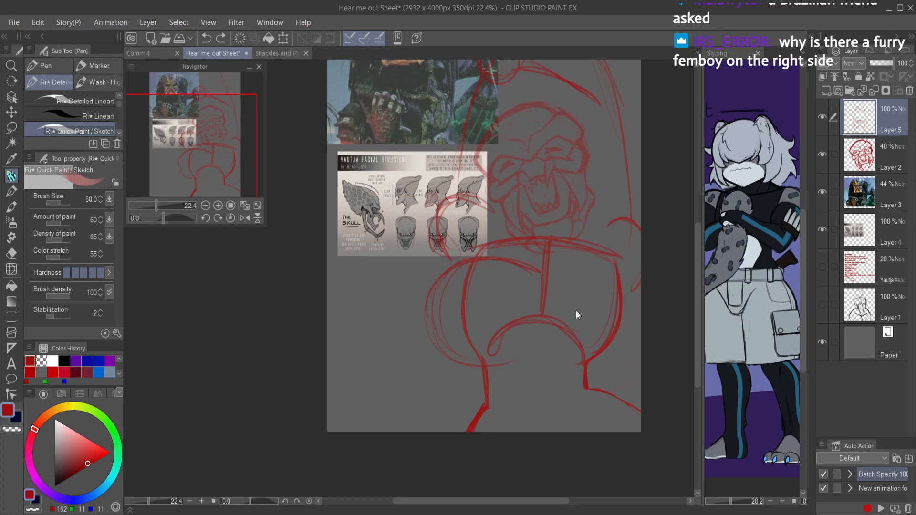
{"action": "key", "text": "ctrl+z"}
{"action": "key", "text": "ctrl+z"}
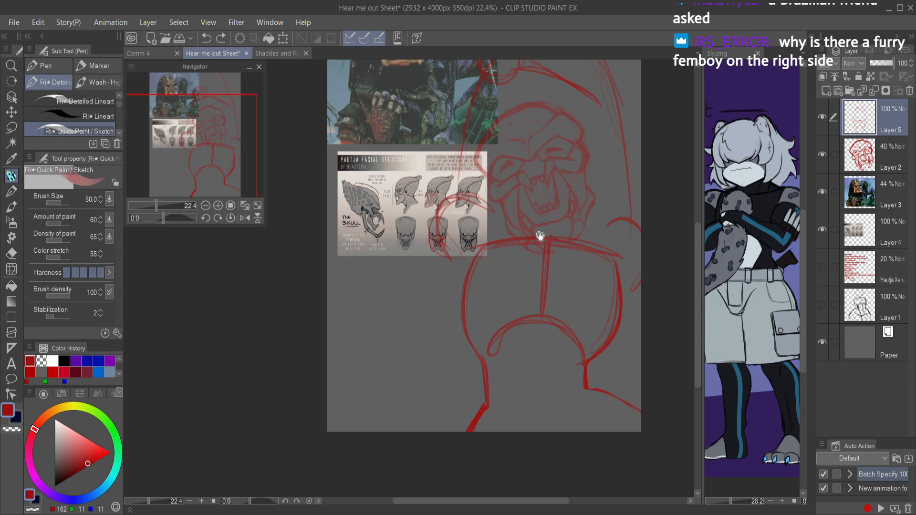
Step: Draw a bulging outer torso curve from the left shoulder to the waist and add inner side lines on both sides of the ribcage
{"action": "scroll", "coordinate": [547, 260], "scroll_direction": "down", "scroll_amount": 2}
{"action": "left_click_drag", "start_coordinate": [548, 218], "coordinate": [515, 282]}
{"action": "scroll", "coordinate": [515, 282], "scroll_direction": "up", "scroll_amount": 3}
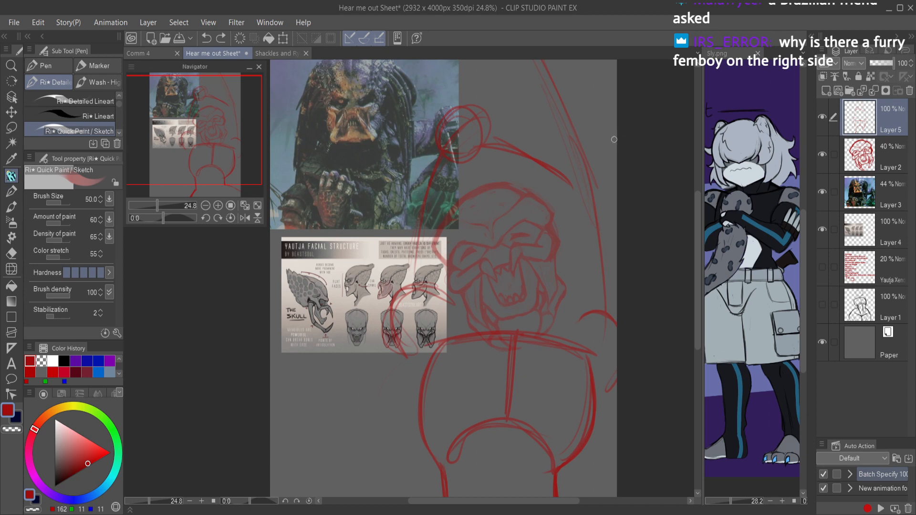
{"action": "mouse_move", "coordinate": [391, 333]}
{"action": "left_mouse_down"}
{"action": "mouse_move", "coordinate": [388, 376]}
{"action": "mouse_move", "coordinate": [420, 433]}
{"action": "left_mouse_up"}
{"action": "left_click_drag", "start_coordinate": [395, 403], "coordinate": [432, 454]}
{"action": "mouse_move", "coordinate": [402, 421]}
{"action": "left_mouse_down"}
{"action": "mouse_move", "coordinate": [389, 358]}
{"action": "mouse_move", "coordinate": [433, 454]}
{"action": "left_mouse_up"}
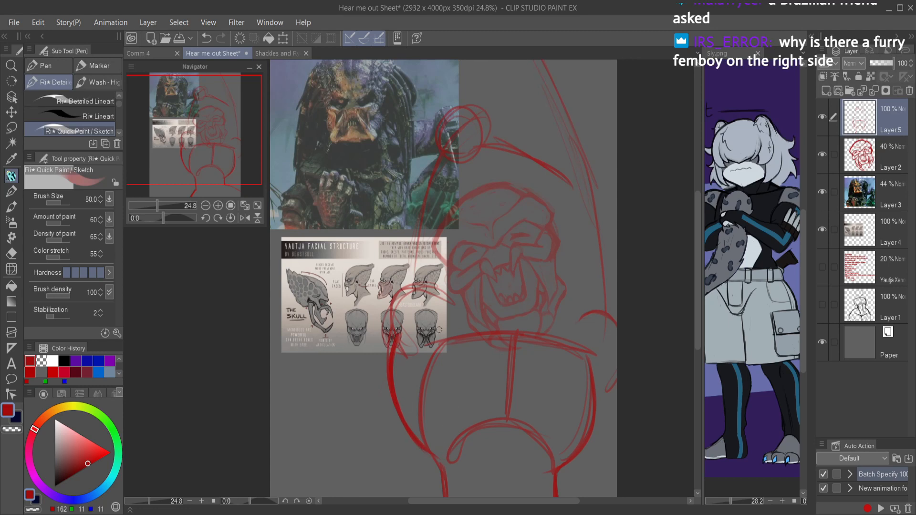
{"action": "left_click_drag", "start_coordinate": [426, 337], "coordinate": [440, 418]}
{"action": "left_click_drag", "start_coordinate": [429, 363], "coordinate": [437, 420]}
{"action": "left_click_drag", "start_coordinate": [593, 353], "coordinate": [567, 406]}
{"action": "left_click_drag", "start_coordinate": [597, 336], "coordinate": [561, 414]}
Step: Draw V-shaped collarbones meeting a heavier chest centre line, and clean up the old upper ribcage edge with transparent strokes
{"action": "left_click_drag", "start_coordinate": [436, 315], "coordinate": [508, 342]}
{"action": "mouse_move", "coordinate": [433, 313]}
{"action": "left_mouse_down"}
{"action": "mouse_move", "coordinate": [509, 346]}
{"action": "mouse_move", "coordinate": [486, 332]}
{"action": "mouse_move", "coordinate": [543, 340]}
{"action": "mouse_move", "coordinate": [508, 345]}
{"action": "mouse_move", "coordinate": [577, 326]}
{"action": "left_mouse_up"}
{"action": "left_click_drag", "start_coordinate": [517, 342], "coordinate": [599, 316]}
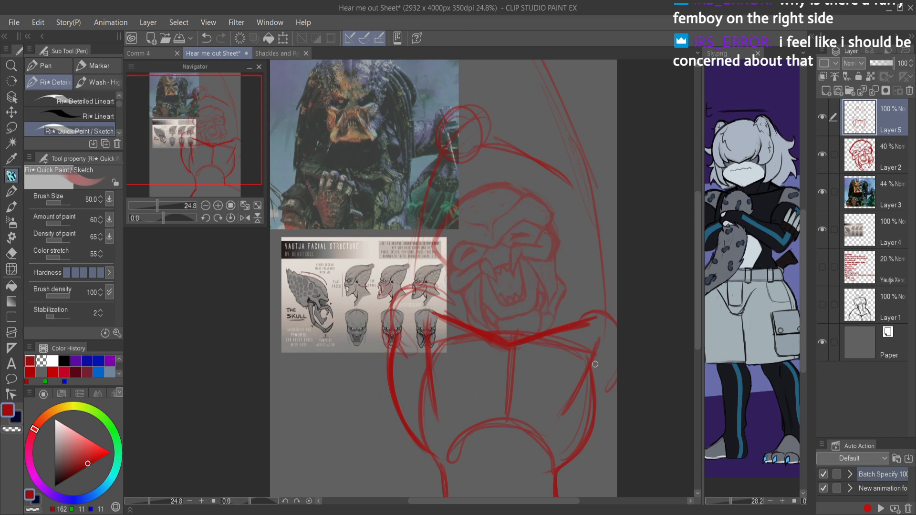
{"action": "left_click_drag", "start_coordinate": [511, 351], "coordinate": [505, 406]}
{"action": "left_click_drag", "start_coordinate": [519, 347], "coordinate": [507, 384]}
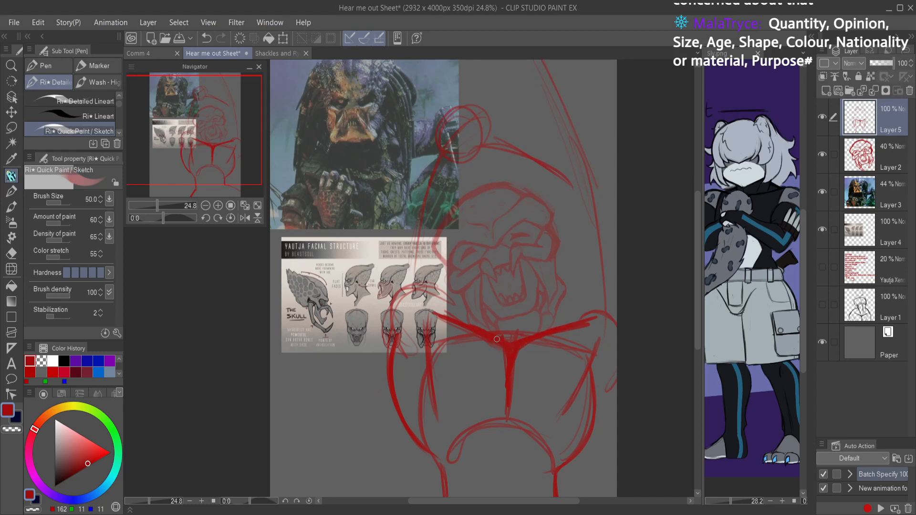
{"action": "key", "text": "c"}
{"action": "mouse_move", "coordinate": [446, 322]}
{"action": "left_mouse_down"}
{"action": "mouse_move", "coordinate": [494, 345]}
{"action": "mouse_move", "coordinate": [504, 405]}
{"action": "mouse_move", "coordinate": [514, 400]}
{"action": "mouse_move", "coordinate": [519, 353]}
{"action": "mouse_move", "coordinate": [586, 326]}
{"action": "left_mouse_up"}
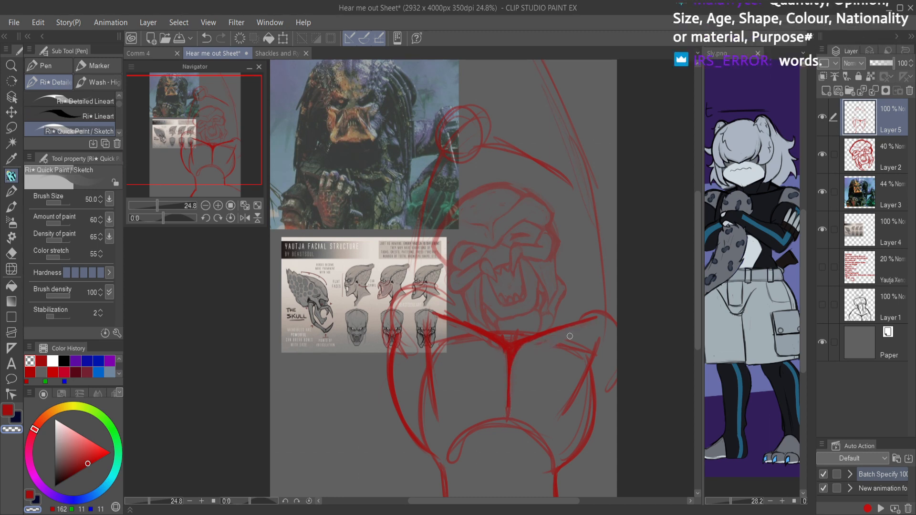
{"action": "key", "text": "c"}
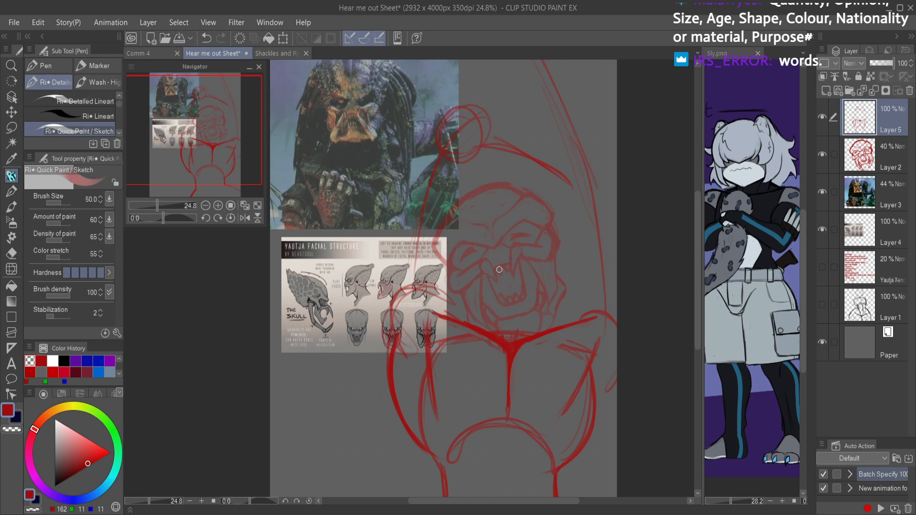
Step: Strengthen the lower ribcage arch and sketch the centre line and inner hip lines down the abdomen
{"action": "left_click_drag", "start_coordinate": [554, 421], "coordinate": [544, 353]}
{"action": "mouse_move", "coordinate": [427, 351]}
{"action": "left_mouse_down"}
{"action": "mouse_move", "coordinate": [434, 404]}
{"action": "mouse_move", "coordinate": [423, 349]}
{"action": "mouse_move", "coordinate": [435, 395]}
{"action": "mouse_move", "coordinate": [478, 361]}
{"action": "left_mouse_up"}
{"action": "mouse_move", "coordinate": [448, 380]}
{"action": "left_mouse_down"}
{"action": "mouse_move", "coordinate": [463, 369]}
{"action": "mouse_move", "coordinate": [527, 366]}
{"action": "mouse_move", "coordinate": [544, 389]}
{"action": "mouse_move", "coordinate": [563, 386]}
{"action": "mouse_move", "coordinate": [561, 337]}
{"action": "mouse_move", "coordinate": [568, 370]}
{"action": "mouse_move", "coordinate": [548, 391]}
{"action": "left_mouse_up"}
{"action": "mouse_move", "coordinate": [492, 361]}
{"action": "left_mouse_down"}
{"action": "mouse_move", "coordinate": [492, 419]}
{"action": "mouse_move", "coordinate": [503, 474]}
{"action": "left_mouse_up"}
{"action": "left_click_drag", "start_coordinate": [487, 426], "coordinate": [507, 478]}
{"action": "left_click_drag", "start_coordinate": [445, 458], "coordinate": [458, 479]}
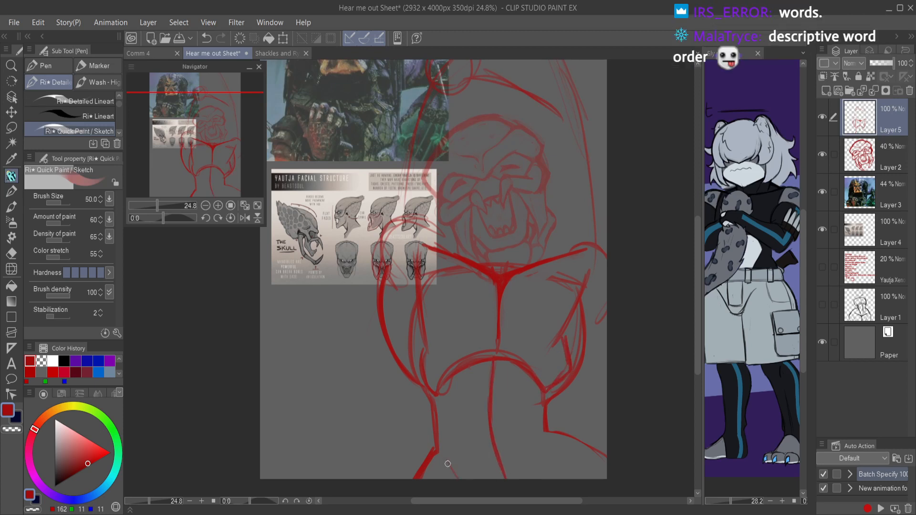
{"action": "left_click_drag", "start_coordinate": [543, 453], "coordinate": [548, 478]}
Step: Block in the abdomen with curved cross lines below the ribcage and at the waist, joined by short side strokes
{"action": "left_click_drag", "start_coordinate": [463, 453], "coordinate": [537, 435]}
{"action": "left_click_drag", "start_coordinate": [459, 415], "coordinate": [529, 415]}
{"action": "key", "text": "ctrl+z"}
{"action": "key", "text": "ctrl+z"}
{"action": "left_click_drag", "start_coordinate": [468, 414], "coordinate": [530, 413]}
{"action": "mouse_move", "coordinate": [468, 413]}
{"action": "left_mouse_down"}
{"action": "mouse_move", "coordinate": [536, 412]}
{"action": "mouse_move", "coordinate": [520, 411]}
{"action": "left_mouse_up"}
{"action": "key", "text": "ctrl+z"}
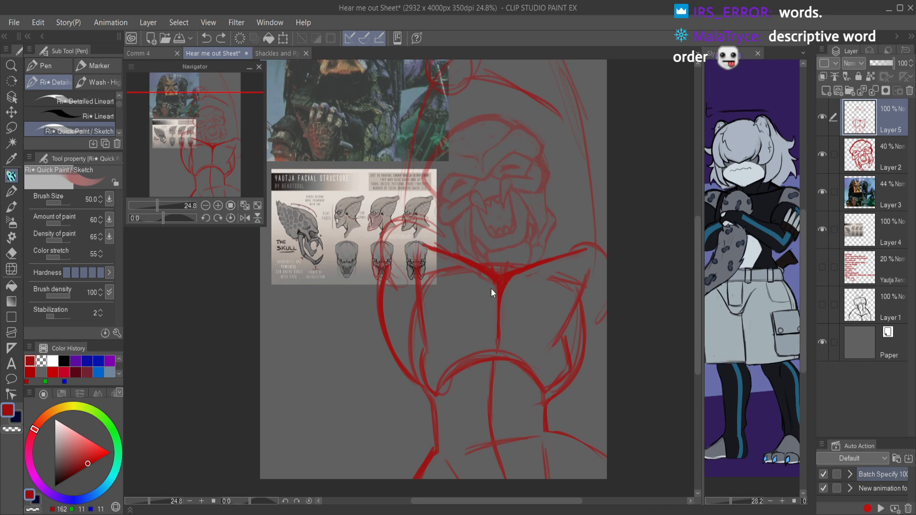
{"action": "mouse_move", "coordinate": [437, 395]}
{"action": "left_mouse_down"}
{"action": "mouse_move", "coordinate": [490, 391]}
{"action": "mouse_move", "coordinate": [477, 392]}
{"action": "mouse_move", "coordinate": [525, 398]}
{"action": "mouse_move", "coordinate": [504, 388]}
{"action": "mouse_move", "coordinate": [538, 400]}
{"action": "mouse_move", "coordinate": [556, 387]}
{"action": "mouse_move", "coordinate": [539, 399]}
{"action": "mouse_move", "coordinate": [479, 395]}
{"action": "mouse_move", "coordinate": [445, 407]}
{"action": "mouse_move", "coordinate": [434, 399]}
{"action": "mouse_move", "coordinate": [463, 446]}
{"action": "mouse_move", "coordinate": [530, 433]}
{"action": "mouse_move", "coordinate": [523, 432]}
{"action": "mouse_move", "coordinate": [537, 407]}
{"action": "mouse_move", "coordinate": [533, 428]}
{"action": "left_mouse_up"}
{"action": "key", "text": "ctrl+z"}
{"action": "left_click_drag", "start_coordinate": [459, 452], "coordinate": [457, 470]}
{"action": "left_click_drag", "start_coordinate": [530, 438], "coordinate": [541, 449]}
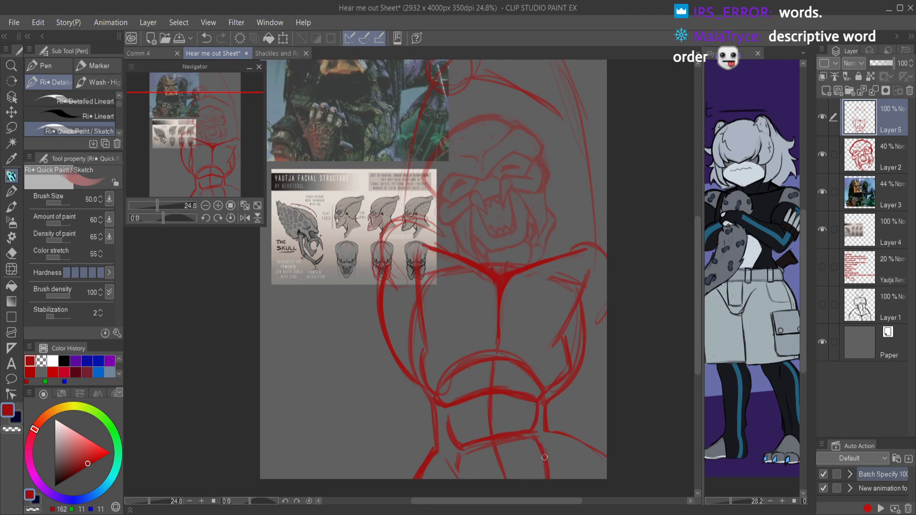
Step: Try to outline the raised left arm with a long outer curve from the elbow circle down past the shoulder
{"action": "scroll", "coordinate": [582, 414], "scroll_direction": "down", "scroll_amount": 2}
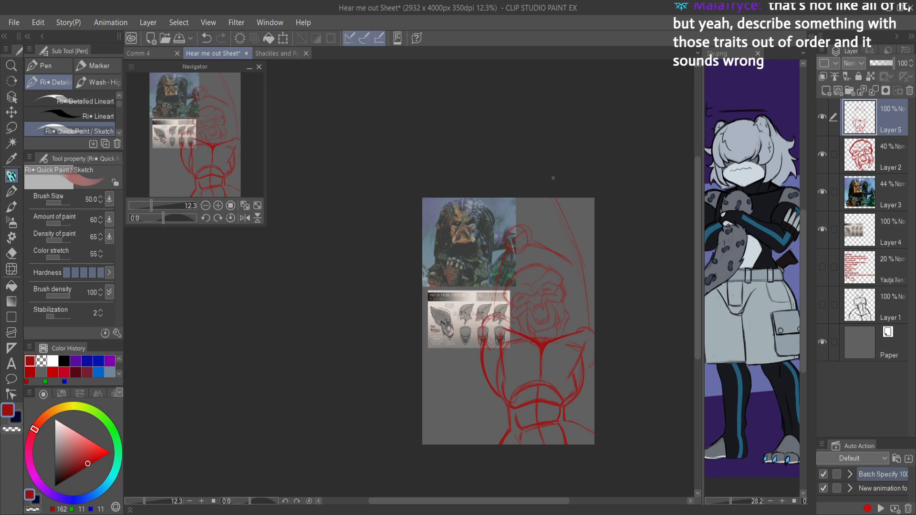
{"action": "left_click_drag", "start_coordinate": [497, 280], "coordinate": [563, 286]}
{"action": "left_click_drag", "start_coordinate": [516, 332], "coordinate": [483, 297]}
{"action": "left_click_drag", "start_coordinate": [429, 286], "coordinate": [472, 281]}
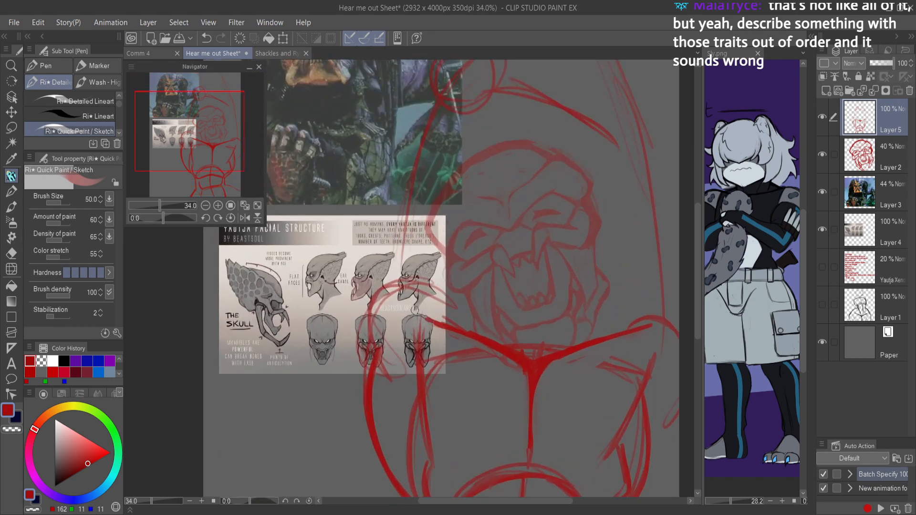
{"action": "left_click_drag", "start_coordinate": [385, 315], "coordinate": [381, 372]}
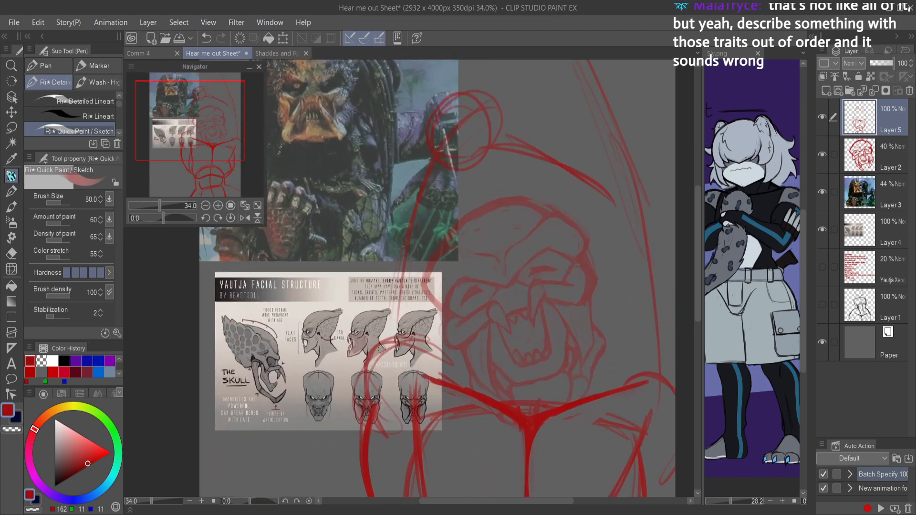
{"action": "mouse_move", "coordinate": [433, 103]}
{"action": "left_mouse_down"}
{"action": "mouse_move", "coordinate": [370, 176]}
{"action": "mouse_move", "coordinate": [344, 249]}
{"action": "left_mouse_up"}
{"action": "left_click_drag", "start_coordinate": [367, 177], "coordinate": [350, 329]}
{"action": "left_click_drag", "start_coordinate": [343, 254], "coordinate": [365, 371]}
{"action": "left_click_drag", "start_coordinate": [346, 305], "coordinate": [398, 464]}
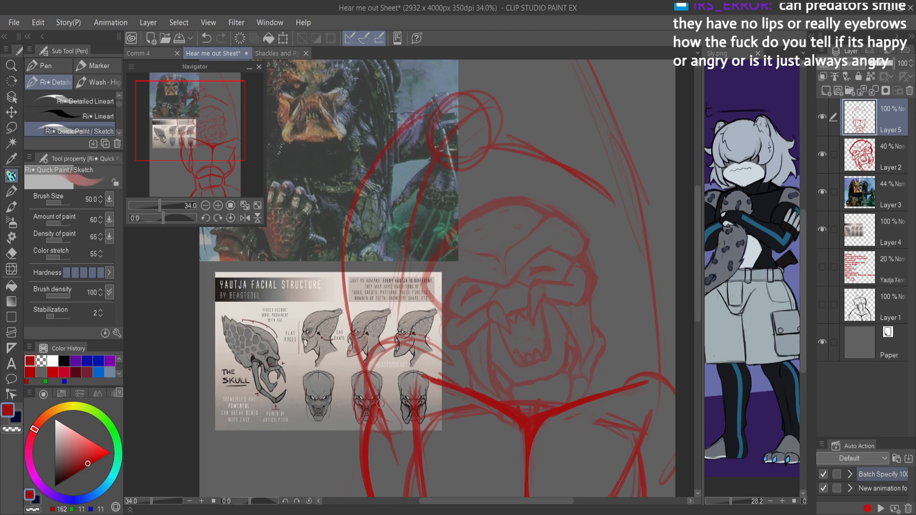
{"action": "key", "text": "ctrl+z"}
{"action": "key", "text": "ctrl+z"}
{"action": "key", "text": "ctrl+z"}
{"action": "key", "text": "ctrl+z"}
{"action": "key", "text": "ctrl+z"}
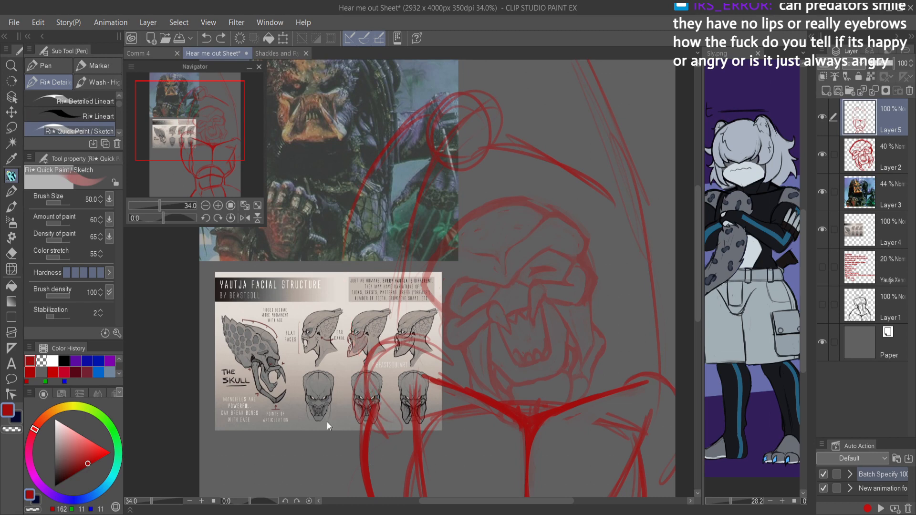
Step: Draw a heavy elbow circle to the right of the head, over the slanted arm guide lines
{"action": "scroll", "coordinate": [518, 265], "scroll_direction": "down", "scroll_amount": 2}
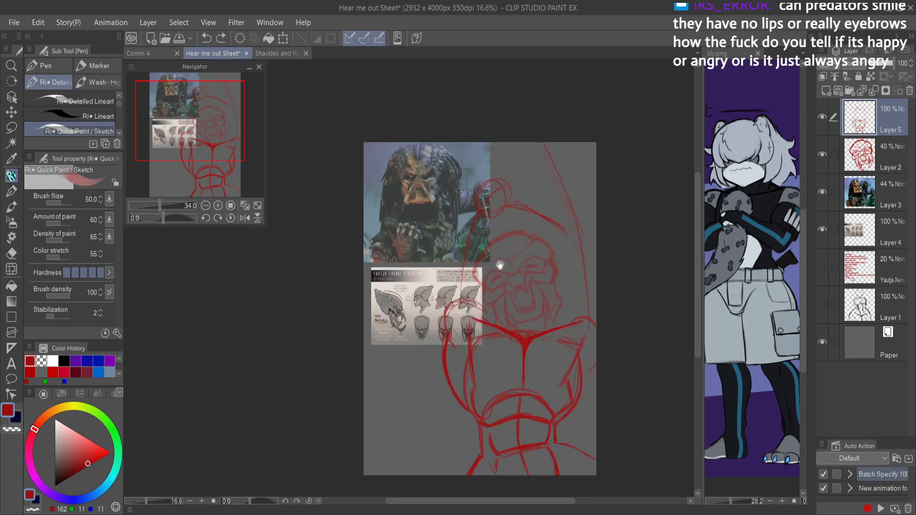
{"action": "left_click_drag", "start_coordinate": [570, 291], "coordinate": [549, 250]}
{"action": "scroll", "coordinate": [555, 258], "scroll_direction": "up", "scroll_amount": 1}
{"action": "scroll", "coordinate": [561, 263], "scroll_direction": "up", "scroll_amount": 1}
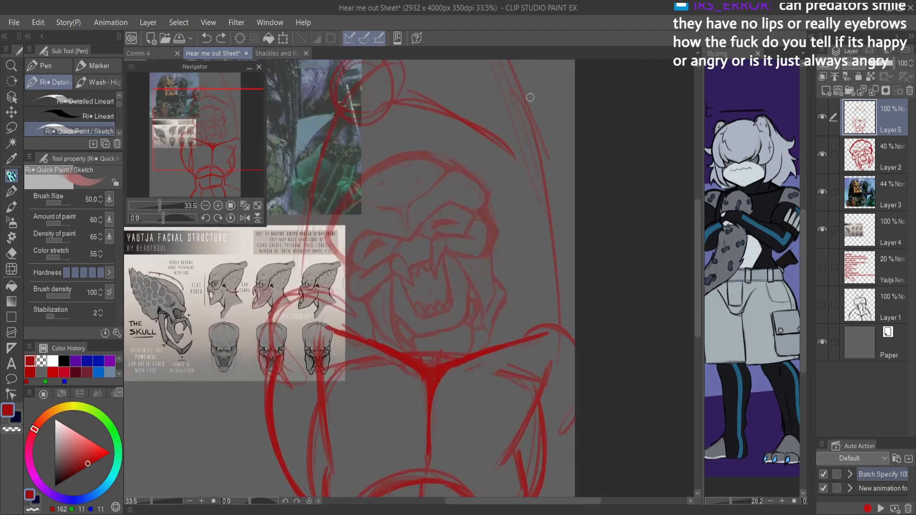
{"action": "mouse_move", "coordinate": [528, 99]}
{"action": "left_mouse_down"}
{"action": "mouse_move", "coordinate": [505, 138]}
{"action": "mouse_move", "coordinate": [553, 109]}
{"action": "mouse_move", "coordinate": [525, 152]}
{"action": "mouse_move", "coordinate": [542, 156]}
{"action": "mouse_move", "coordinate": [556, 131]}
{"action": "mouse_move", "coordinate": [536, 119]}
{"action": "mouse_move", "coordinate": [524, 129]}
{"action": "mouse_move", "coordinate": [516, 169]}
{"action": "left_mouse_up"}
{"action": "key", "text": "ctrl+z"}
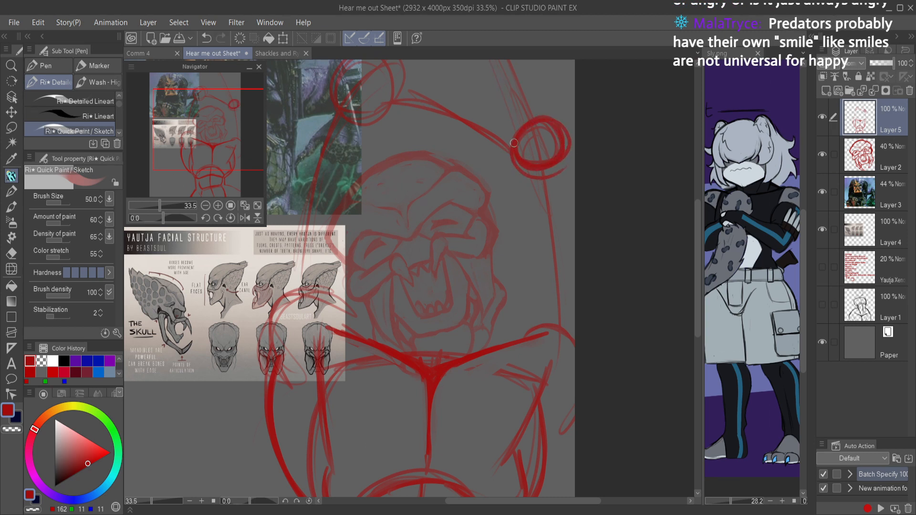
Step: Sketch the inner contour of the raised right arm from the elbow circle past the jaw and down the side of the chest
{"action": "left_click_drag", "start_coordinate": [511, 152], "coordinate": [486, 286]}
{"action": "mouse_move", "coordinate": [486, 252]}
{"action": "left_mouse_down"}
{"action": "mouse_move", "coordinate": [510, 312]}
{"action": "mouse_move", "coordinate": [538, 348]}
{"action": "left_mouse_up"}
{"action": "left_click_drag", "start_coordinate": [490, 270], "coordinate": [533, 367]}
{"action": "left_click_drag", "start_coordinate": [508, 300], "coordinate": [525, 359]}
{"action": "mouse_move", "coordinate": [512, 324]}
{"action": "left_mouse_down"}
{"action": "mouse_move", "coordinate": [518, 421]}
{"action": "mouse_move", "coordinate": [524, 330]}
{"action": "mouse_move", "coordinate": [510, 437]}
{"action": "left_mouse_up"}
{"action": "left_click_drag", "start_coordinate": [522, 395], "coordinate": [507, 464]}
{"action": "left_click_drag", "start_coordinate": [520, 330], "coordinate": [517, 414]}
{"action": "left_click_drag", "start_coordinate": [505, 307], "coordinate": [517, 357]}
{"action": "left_click_drag", "start_coordinate": [495, 290], "coordinate": [513, 341]}
Step: Draw the right outer torso curve from the waist to the canvas edge and reinforce the chest's side line
{"action": "left_click_drag", "start_coordinate": [556, 431], "coordinate": [564, 325]}
{"action": "left_click_drag", "start_coordinate": [542, 403], "coordinate": [585, 346]}
{"action": "left_click_drag", "start_coordinate": [566, 385], "coordinate": [537, 406]}
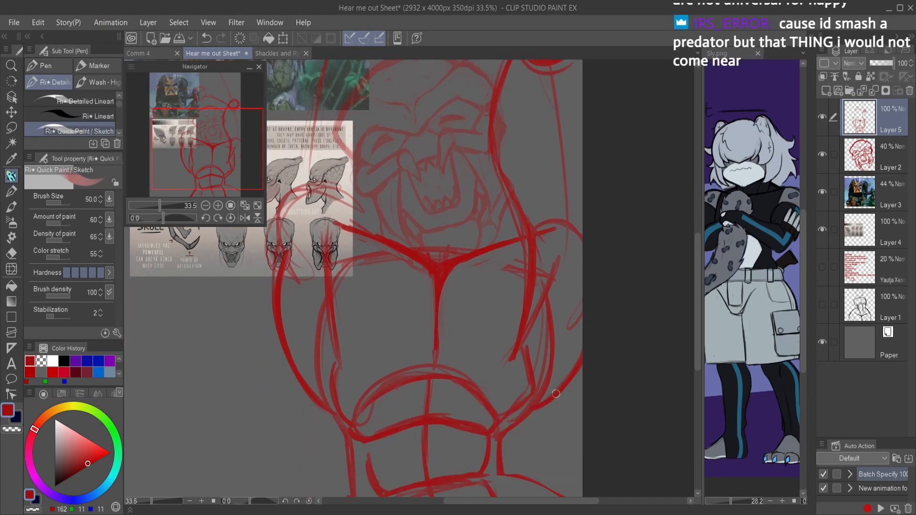
{"action": "left_click_drag", "start_coordinate": [502, 431], "coordinate": [578, 373]}
{"action": "mouse_move", "coordinate": [535, 326]}
{"action": "left_mouse_down"}
{"action": "mouse_move", "coordinate": [538, 403]}
{"action": "mouse_move", "coordinate": [535, 339]}
{"action": "mouse_move", "coordinate": [538, 393]}
{"action": "left_mouse_up"}
{"action": "key", "text": "ctrl+z"}
{"action": "left_click_drag", "start_coordinate": [530, 329], "coordinate": [529, 403]}
Step: Sketch both sides of the right forearm from the upper canvas edge down to the elbow circle
{"action": "scroll", "coordinate": [575, 376], "scroll_direction": "down", "scroll_amount": 1}
{"action": "left_click_drag", "start_coordinate": [551, 307], "coordinate": [512, 360]}
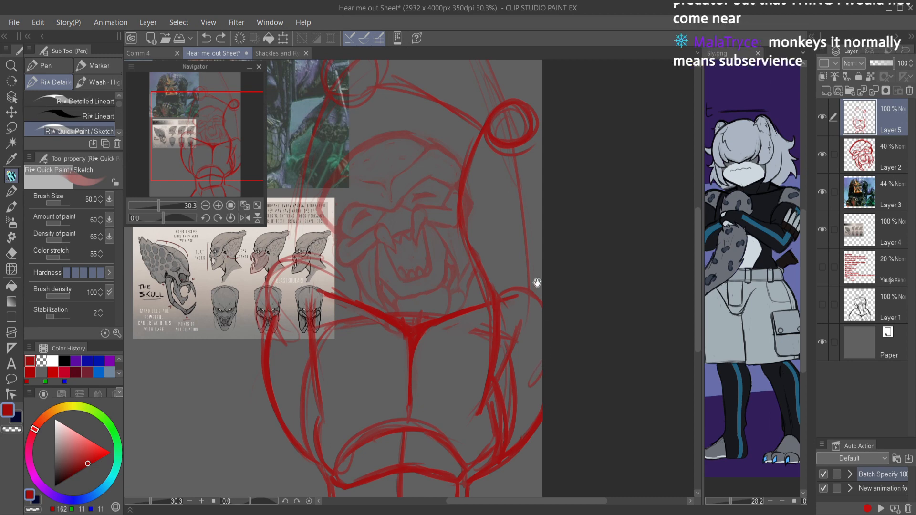
{"action": "left_click_drag", "start_coordinate": [511, 281], "coordinate": [538, 333]}
{"action": "mouse_move", "coordinate": [451, 120]}
{"action": "left_mouse_down"}
{"action": "mouse_move", "coordinate": [477, 268]}
{"action": "mouse_move", "coordinate": [472, 256]}
{"action": "mouse_move", "coordinate": [498, 295]}
{"action": "left_mouse_up"}
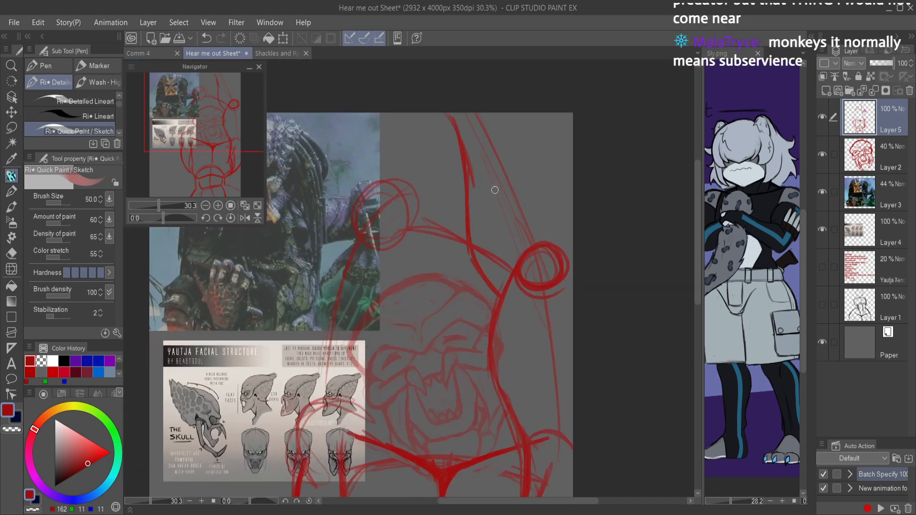
{"action": "left_click_drag", "start_coordinate": [511, 114], "coordinate": [572, 200]}
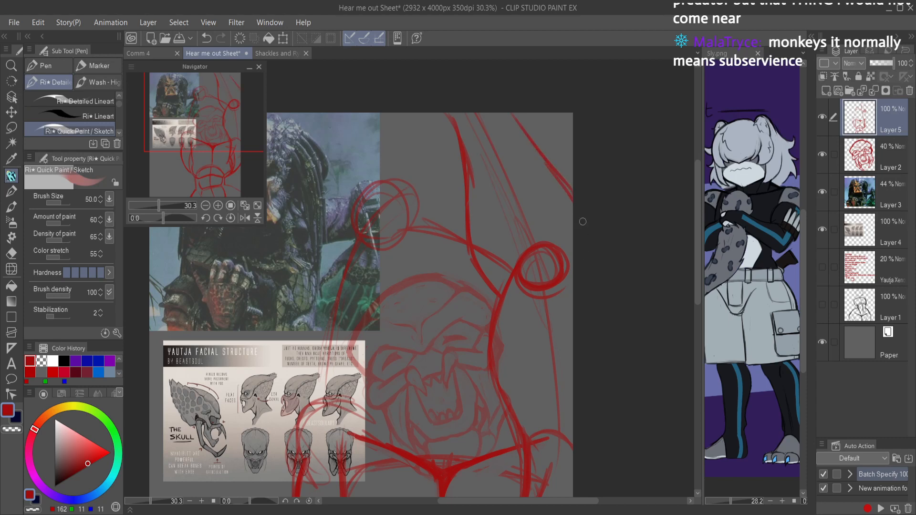
{"action": "left_click_drag", "start_coordinate": [501, 297], "coordinate": [522, 238]}
{"action": "mouse_move", "coordinate": [545, 208]}
{"action": "left_mouse_down"}
{"action": "mouse_move", "coordinate": [572, 249]}
{"action": "mouse_move", "coordinate": [556, 224]}
{"action": "left_mouse_up"}
{"action": "mouse_move", "coordinate": [518, 269]}
{"action": "left_mouse_down"}
{"action": "mouse_move", "coordinate": [520, 219]}
{"action": "mouse_move", "coordinate": [524, 253]}
{"action": "left_mouse_up"}
Step: Add contour strokes around the right elbow and erase the elbow circle and arm guide lines
{"action": "mouse_move", "coordinate": [527, 195]}
{"action": "left_mouse_down"}
{"action": "mouse_move", "coordinate": [577, 258]}
{"action": "mouse_move", "coordinate": [565, 300]}
{"action": "mouse_move", "coordinate": [579, 281]}
{"action": "left_mouse_up"}
{"action": "left_click_drag", "start_coordinate": [512, 250], "coordinate": [542, 315]}
{"action": "mouse_move", "coordinate": [548, 244]}
{"action": "left_mouse_down"}
{"action": "mouse_move", "coordinate": [549, 271]}
{"action": "mouse_move", "coordinate": [555, 207]}
{"action": "mouse_move", "coordinate": [567, 252]}
{"action": "left_mouse_up"}
{"action": "key", "text": "e"}
{"action": "mouse_move", "coordinate": [559, 205]}
{"action": "left_mouse_down"}
{"action": "mouse_move", "coordinate": [541, 247]}
{"action": "mouse_move", "coordinate": [538, 218]}
{"action": "mouse_move", "coordinate": [520, 222]}
{"action": "mouse_move", "coordinate": [531, 251]}
{"action": "mouse_move", "coordinate": [522, 174]}
{"action": "mouse_move", "coordinate": [546, 214]}
{"action": "mouse_move", "coordinate": [526, 167]}
{"action": "mouse_move", "coordinate": [593, 240]}
{"action": "mouse_move", "coordinate": [555, 201]}
{"action": "mouse_move", "coordinate": [596, 264]}
{"action": "mouse_move", "coordinate": [566, 232]}
{"action": "mouse_move", "coordinate": [561, 342]}
{"action": "left_mouse_up"}
{"action": "key", "text": "p"}
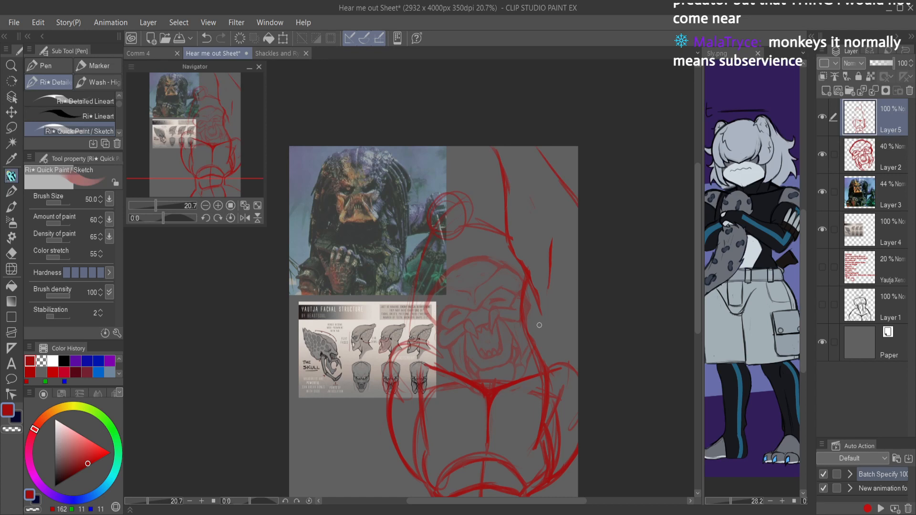
Step: Undo the erasing and the new right arm, elbow and forearm strokes
{"action": "key", "text": "ctrl+z"}
{"action": "key", "text": "ctrl+z"}
{"action": "key", "text": "ctrl+z"}
{"action": "key", "text": "ctrl+z"}
{"action": "key", "text": "ctrl+z"}
{"action": "key", "text": "ctrl+z"}
{"action": "key", "text": "ctrl+z"}
{"action": "key", "text": "ctrl+z"}
{"action": "key", "text": "ctrl+z"}
{"action": "key", "text": "ctrl+z"}
{"action": "key", "text": "ctrl+z"}
{"action": "key", "text": "ctrl+z"}
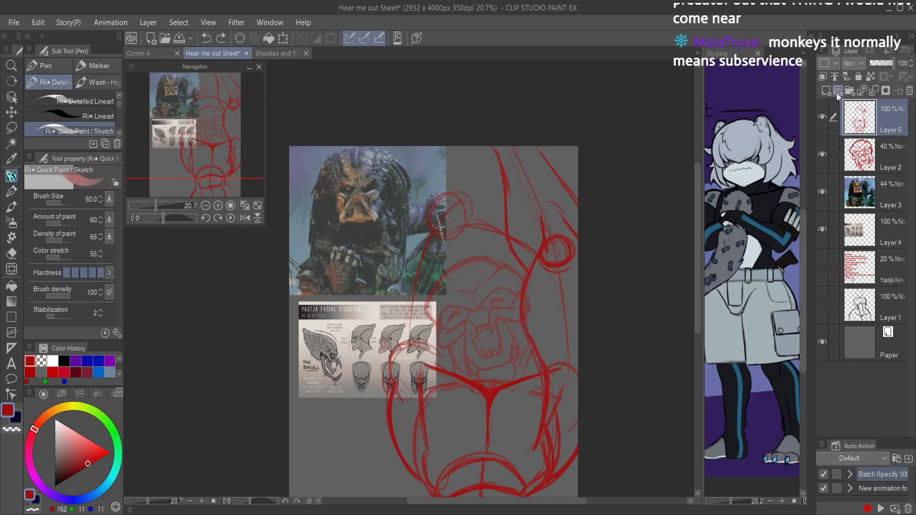
{"action": "key", "text": "ctrl+z"}
{"action": "key", "text": "ctrl+z"}
{"action": "key", "text": "ctrl+z"}
{"action": "key", "text": "ctrl+z"}
{"action": "key", "text": "ctrl+z"}
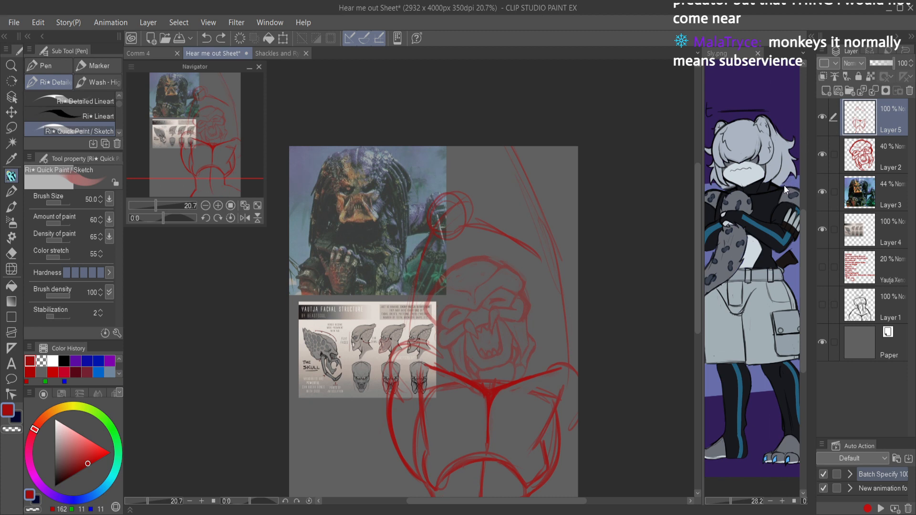
Step: Erase the old right arm guide lines and redraw the arm with shoulder and elbow circles and a forearm crossing above the head
{"action": "mouse_move", "coordinate": [449, 496]}
{"action": "left_mouse_down"}
{"action": "mouse_move", "coordinate": [496, 484]}
{"action": "mouse_move", "coordinate": [520, 494]}
{"action": "mouse_move", "coordinate": [449, 497]}
{"action": "left_mouse_up"}
{"action": "key", "text": "e"}
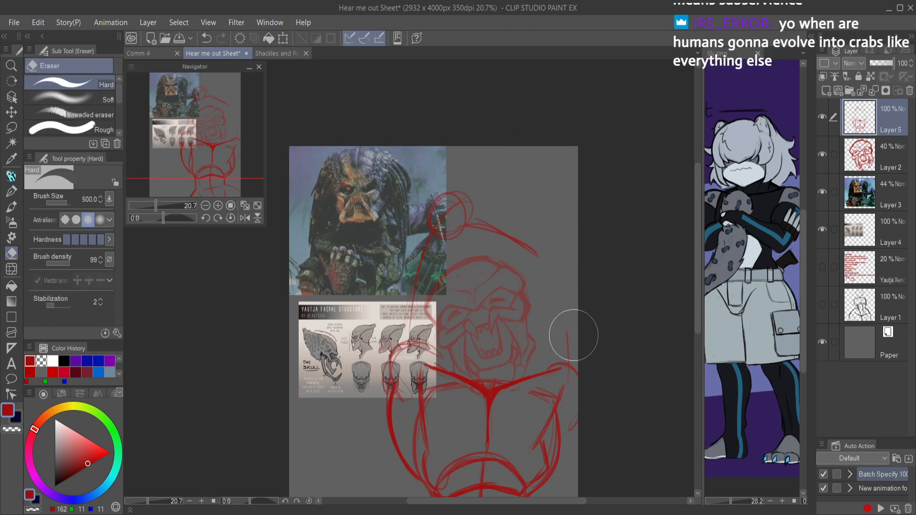
{"action": "key", "text": "p"}
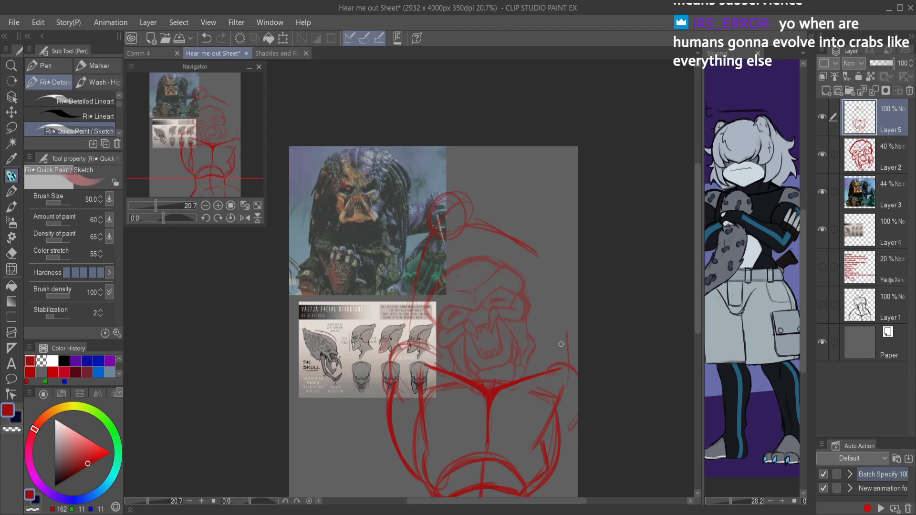
{"action": "mouse_move", "coordinate": [587, 377]}
{"action": "left_mouse_down"}
{"action": "mouse_move", "coordinate": [574, 402]}
{"action": "mouse_move", "coordinate": [548, 359]}
{"action": "mouse_move", "coordinate": [579, 366]}
{"action": "mouse_move", "coordinate": [565, 234]}
{"action": "mouse_move", "coordinate": [542, 243]}
{"action": "mouse_move", "coordinate": [479, 188]}
{"action": "mouse_move", "coordinate": [539, 226]}
{"action": "left_mouse_up"}
{"action": "scroll", "coordinate": [559, 248], "scroll_direction": "down", "scroll_amount": 1}
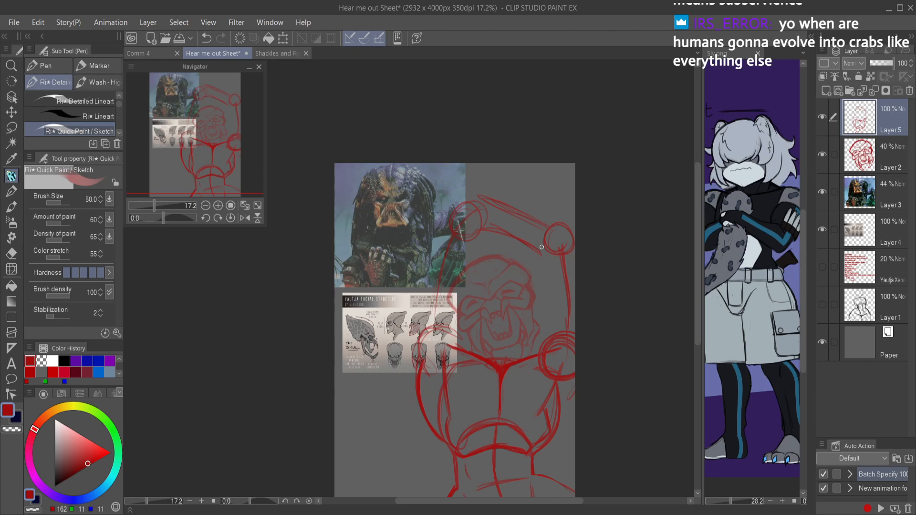
Step: Lasso the forearm crossing above the head with its two joint circles, shift it slightly lower, and deselect it
{"action": "key", "text": "m"}
{"action": "mouse_move", "coordinate": [423, 268]}
{"action": "left_mouse_down"}
{"action": "mouse_move", "coordinate": [465, 244]}
{"action": "mouse_move", "coordinate": [494, 244]}
{"action": "mouse_move", "coordinate": [564, 290]}
{"action": "mouse_move", "coordinate": [555, 170]}
{"action": "mouse_move", "coordinate": [430, 253]}
{"action": "left_mouse_up"}
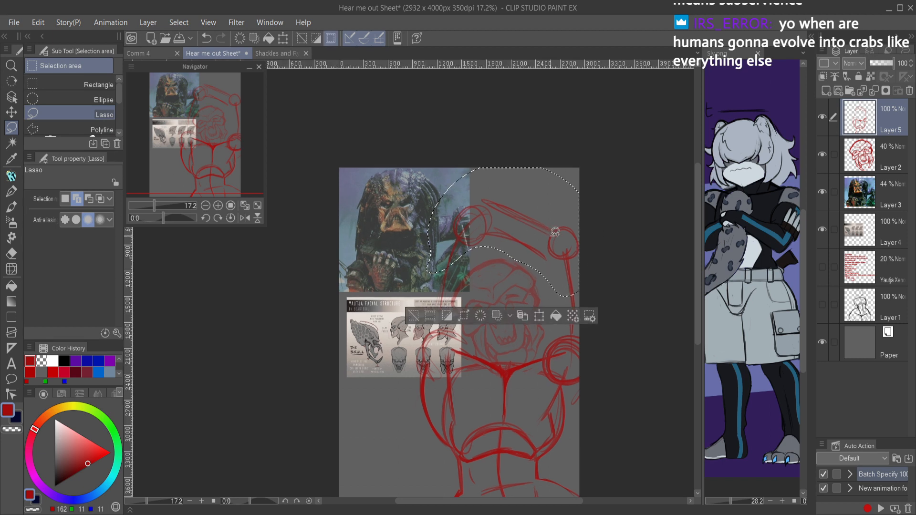
{"action": "key", "text": "ctrl+t"}
{"action": "mouse_move", "coordinate": [553, 246]}
{"action": "left_mouse_down"}
{"action": "mouse_move", "coordinate": [553, 269]}
{"action": "mouse_move", "coordinate": [577, 246]}
{"action": "mouse_move", "coordinate": [557, 257]}
{"action": "left_mouse_up"}
{"action": "left_click", "coordinate": [478, 329]}
{"action": "key", "text": "h"}
{"action": "key", "text": "ctrl+d"}
{"action": "key", "text": "h"}
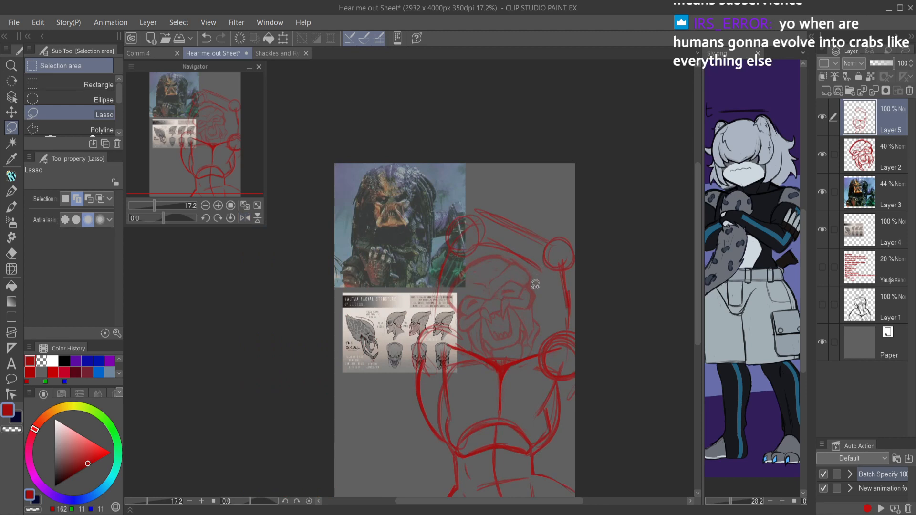
{"action": "key", "text": "ctrl+t"}
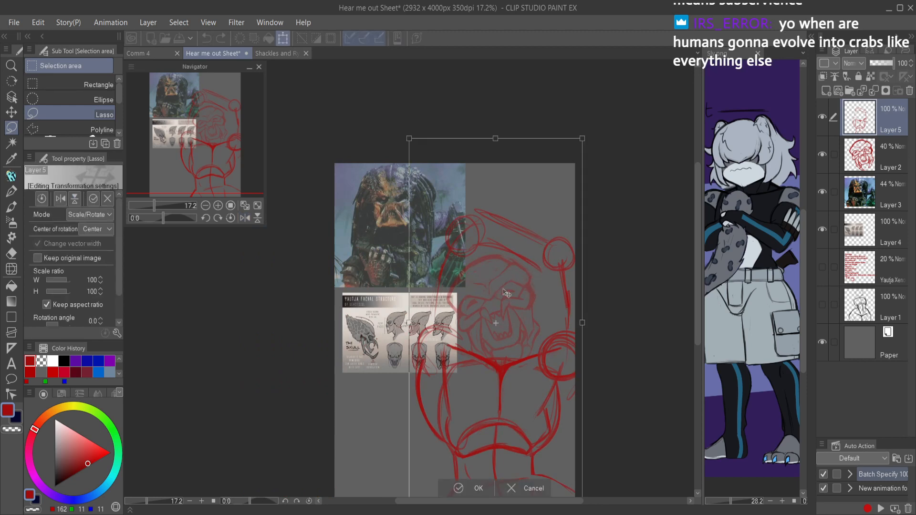
{"action": "key", "text": "Left"}
{"action": "key", "text": "Left"}
{"action": "key", "text": "Left"}
{"action": "key", "text": "Left"}
{"action": "key", "text": "Left"}
{"action": "key", "text": "Left"}
{"action": "key", "text": "Left"}
{"action": "key", "text": "Left"}
{"action": "key", "text": "Left"}
{"action": "key", "text": "Left"}
{"action": "key", "text": "Left"}
{"action": "key", "text": "Left"}
{"action": "key", "text": "Left"}
{"action": "key", "text": "Left"}
{"action": "key", "text": "Left"}
{"action": "key", "text": "Left"}
{"action": "key", "text": "Left"}
{"action": "key", "text": "Left"}
{"action": "key", "text": "Left"}
{"action": "key", "text": "Left"}
{"action": "key", "text": "ctrl+z"}
{"action": "key", "text": "Right"}
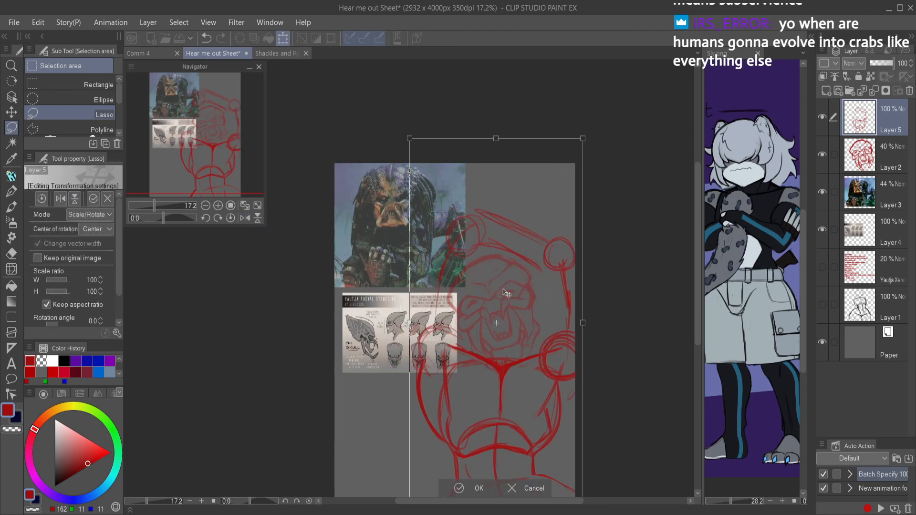
{"action": "left_click", "coordinate": [533, 486]}
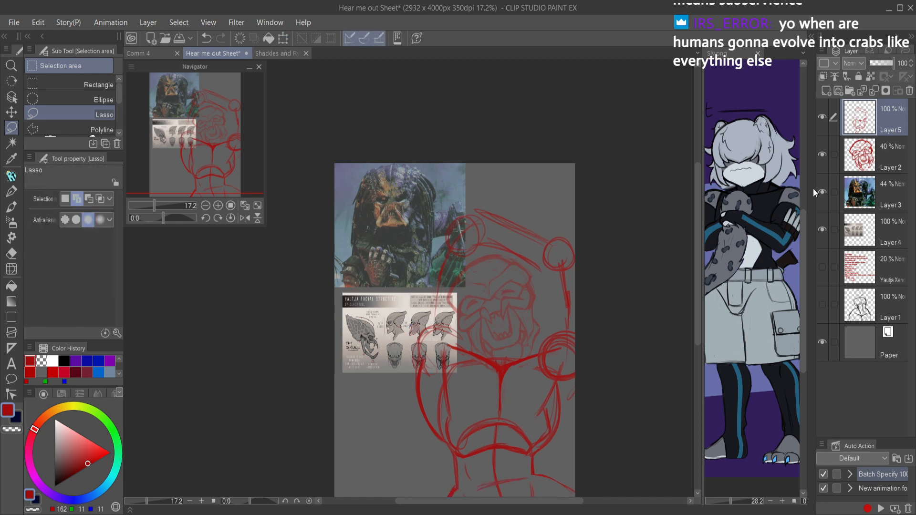
Step: Raise Layer 2's opacity to 100%
{"action": "left_click", "coordinate": [869, 143]}
{"action": "left_click_drag", "start_coordinate": [883, 66], "coordinate": [914, 83]}
{"action": "left_click", "coordinate": [867, 126]}
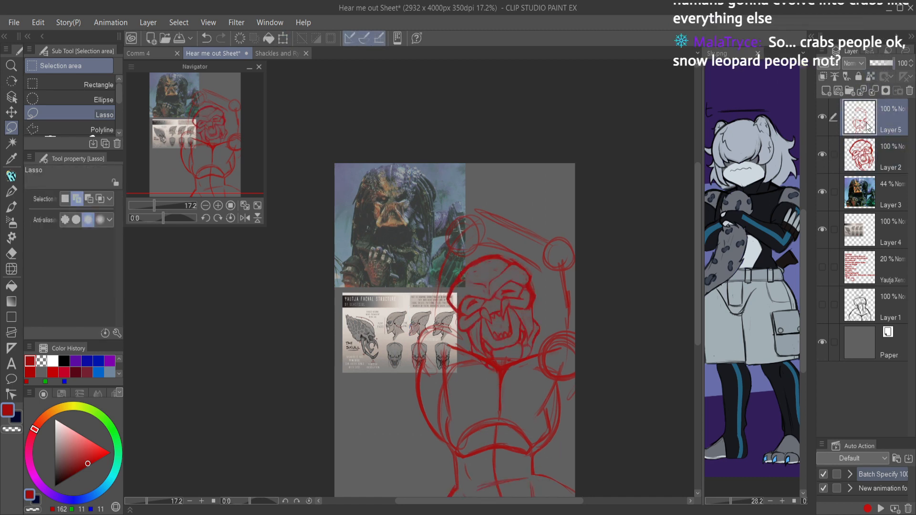
Step: Select Layer 2 together with Layer 5 and move the whole figure sketch toward the left side of the canvas
{"action": "left_click", "coordinate": [839, 159]}
{"action": "key", "text": "ctrl+t"}
{"action": "key", "text": "Left"}
{"action": "key", "text": "Left"}
{"action": "key", "text": "Left"}
{"action": "key", "text": "Left"}
{"action": "key", "text": "Left"}
{"action": "key", "text": "Left"}
{"action": "key", "text": "Left"}
{"action": "key", "text": "Left"}
{"action": "key", "text": "Left"}
{"action": "key", "text": "Left"}
{"action": "key", "text": "Left"}
{"action": "key", "text": "Left"}
{"action": "key", "text": "Left"}
{"action": "key", "text": "Left"}
{"action": "key", "text": "Left"}
{"action": "key", "text": "Left"}
{"action": "key", "text": "Left"}
{"action": "key", "text": "Left"}
{"action": "key", "text": "Left"}
{"action": "key", "text": "Left"}
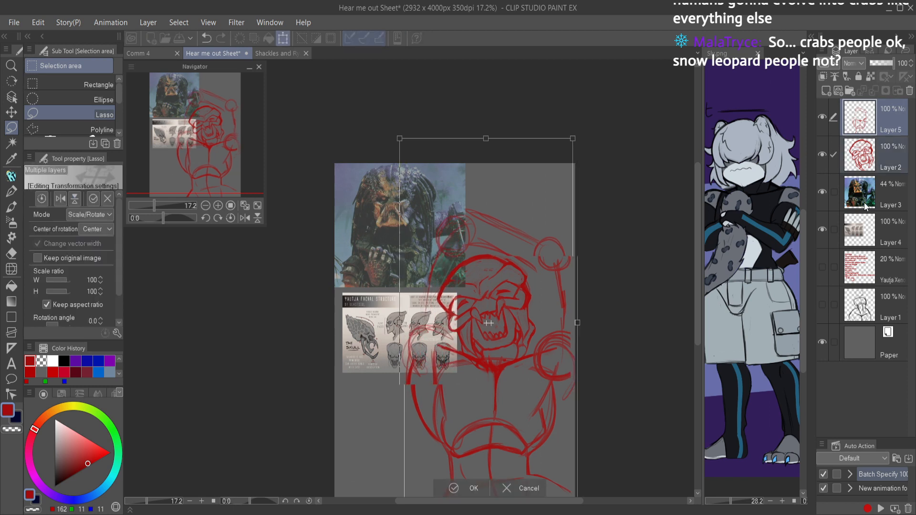
{"action": "key", "text": "Right"}
{"action": "key", "text": "Right"}
{"action": "key", "text": "Right"}
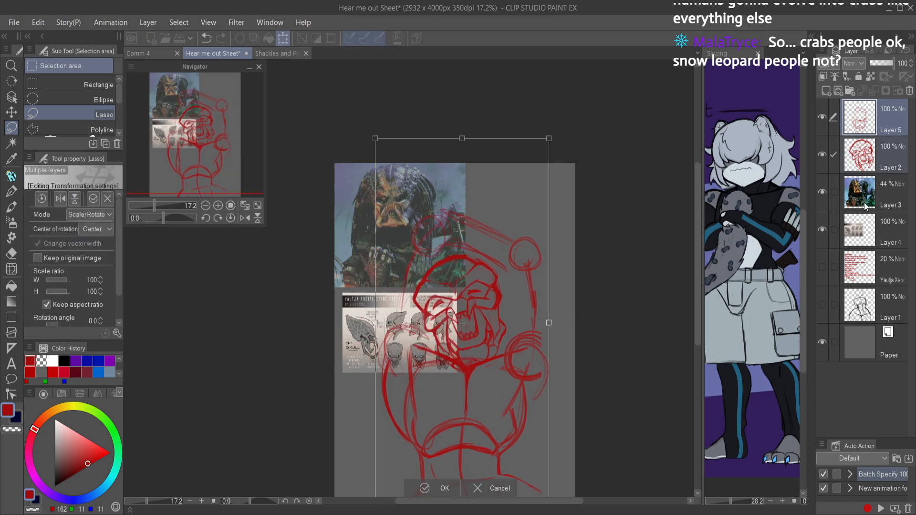
{"action": "key", "text": "Return"}
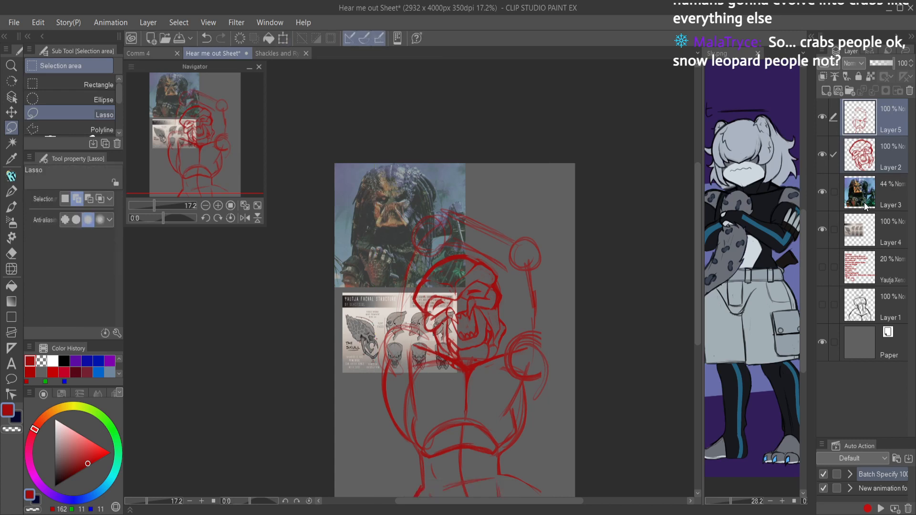
Step: Place Layer 2 above Layer 5 and set its opacity to 40%
{"action": "left_click_drag", "start_coordinate": [861, 157], "coordinate": [874, 108]}
{"action": "left_click", "coordinate": [869, 144]}
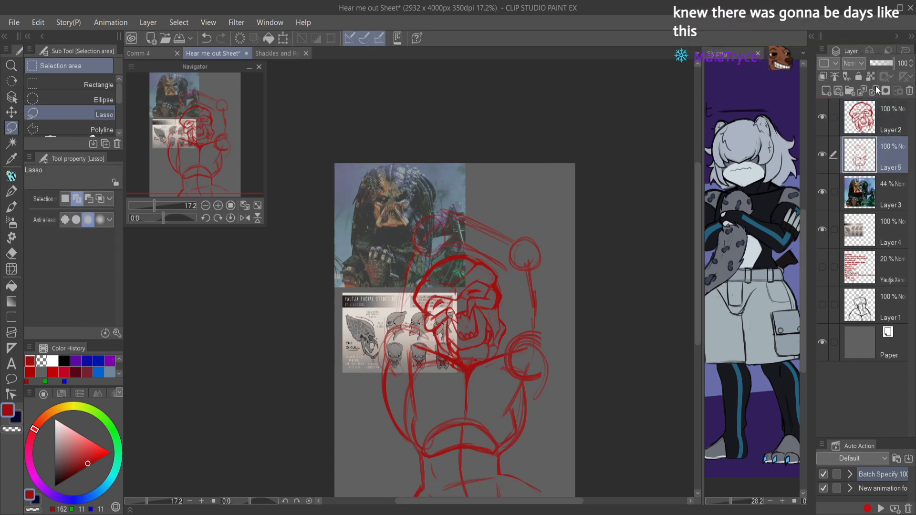
{"action": "left_click", "coordinate": [877, 113]}
{"action": "left_click", "coordinate": [879, 64]}
{"action": "left_click", "coordinate": [862, 150]}
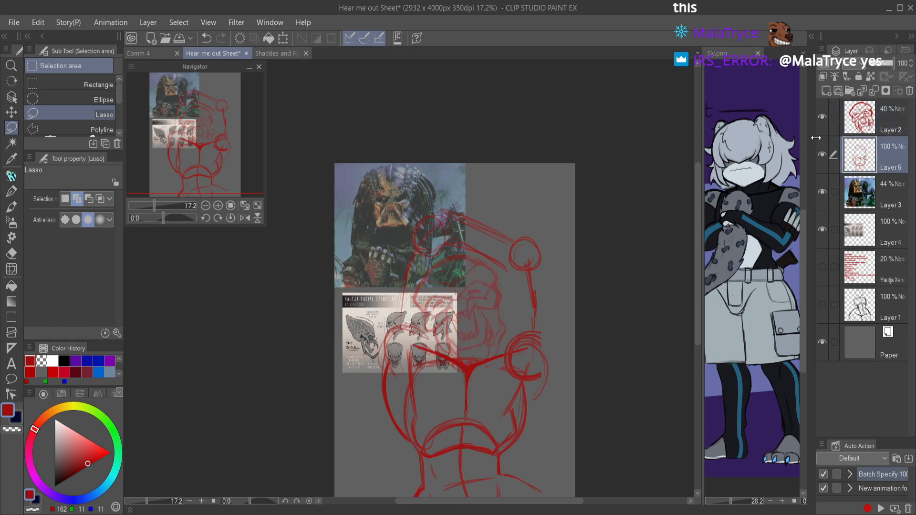
Step: Delete Layer 4 with the Yautja skull reference sheet and make Layer 5 the active layer
{"action": "left_click", "coordinate": [869, 233]}
{"action": "left_click", "coordinate": [909, 90]}
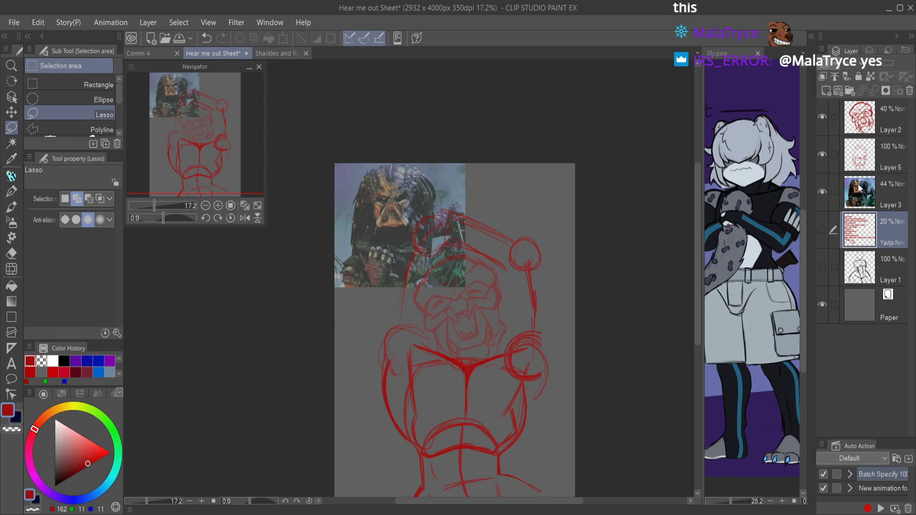
{"action": "left_click", "coordinate": [861, 154]}
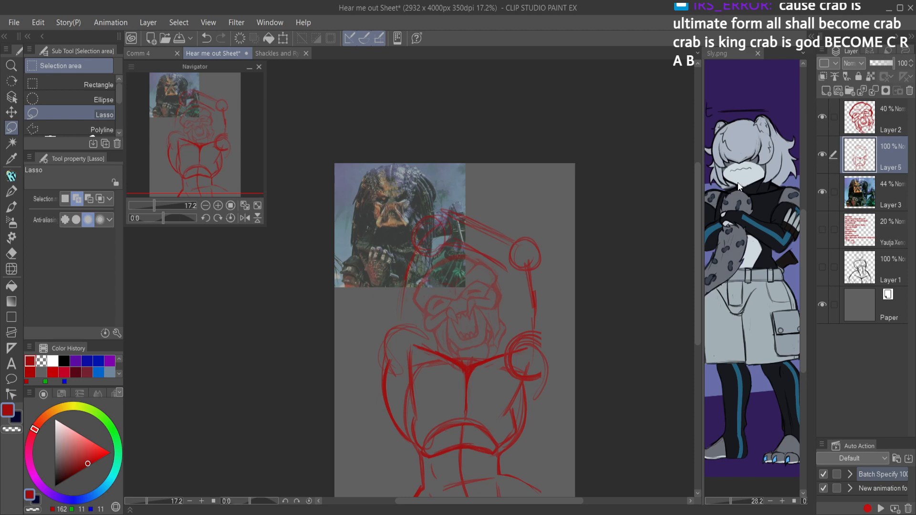
Step: Try to sketch an outer contour curving from the raised elbow circle down to the shoulder on the canvas's left side
{"action": "left_click_drag", "start_coordinate": [512, 338], "coordinate": [528, 315]}
{"action": "mouse_move", "coordinate": [357, 315]}
{"action": "left_mouse_down"}
{"action": "mouse_move", "coordinate": [423, 315]}
{"action": "mouse_move", "coordinate": [432, 350]}
{"action": "left_mouse_up"}
{"action": "key", "text": "p"}
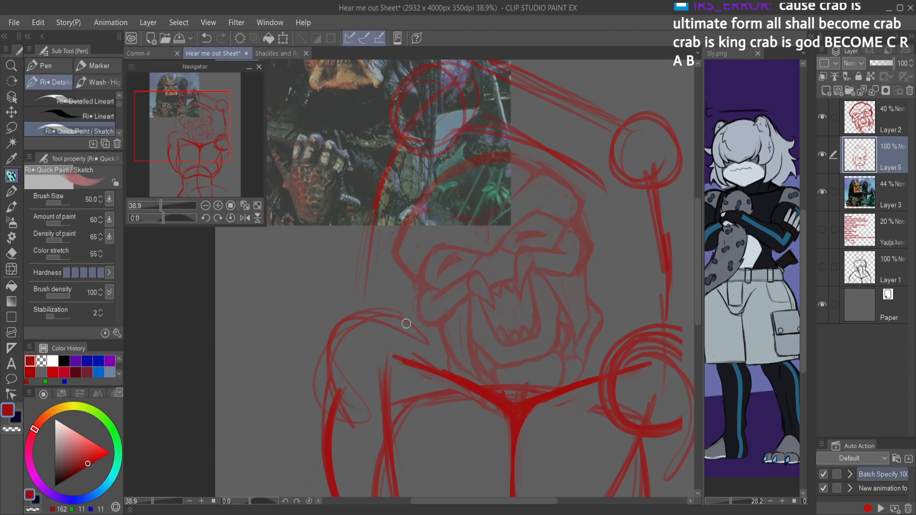
{"action": "mouse_move", "coordinate": [410, 79]}
{"action": "left_mouse_down"}
{"action": "mouse_move", "coordinate": [321, 172]}
{"action": "mouse_move", "coordinate": [329, 339]}
{"action": "left_mouse_up"}
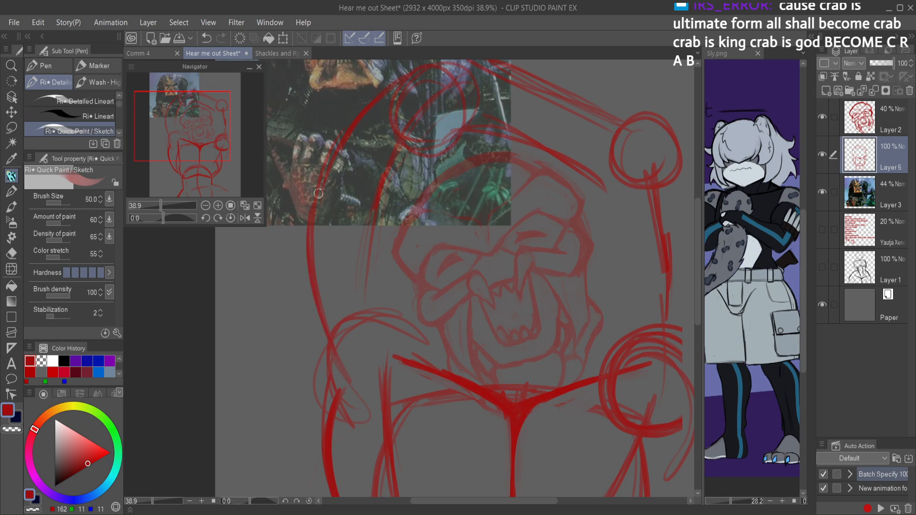
{"action": "key", "text": "ctrl+z"}
{"action": "key", "text": "ctrl+z"}
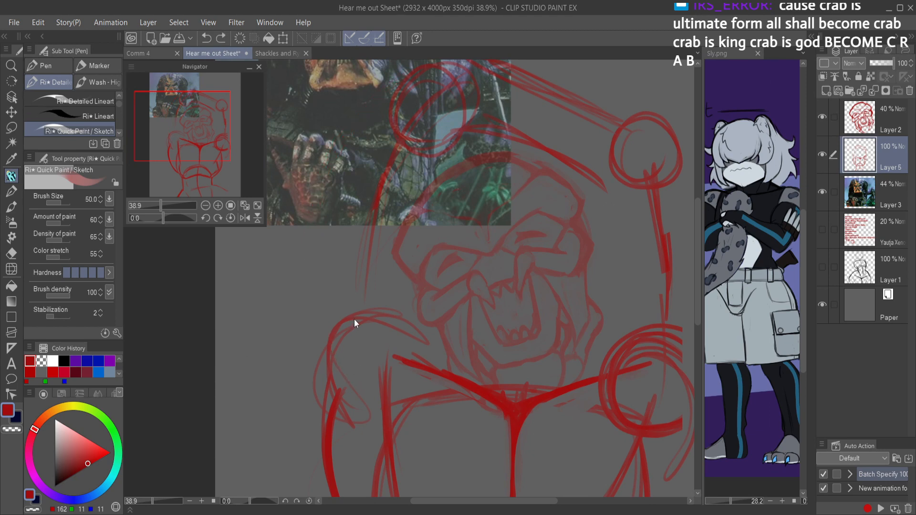
Step: Sketch a shoulder circle on the figure's left-hand side and raise upper arm guide lines to a new elbow circle beside the head
{"action": "scroll", "coordinate": [409, 313], "scroll_direction": "down", "scroll_amount": 4}
{"action": "scroll", "coordinate": [409, 313], "scroll_direction": "up", "scroll_amount": 4}
{"action": "mouse_move", "coordinate": [388, 249]}
{"action": "left_mouse_down"}
{"action": "mouse_move", "coordinate": [449, 300]}
{"action": "mouse_move", "coordinate": [373, 291]}
{"action": "mouse_move", "coordinate": [398, 239]}
{"action": "mouse_move", "coordinate": [441, 304]}
{"action": "mouse_move", "coordinate": [388, 322]}
{"action": "mouse_move", "coordinate": [370, 251]}
{"action": "mouse_move", "coordinate": [423, 241]}
{"action": "mouse_move", "coordinate": [434, 310]}
{"action": "mouse_move", "coordinate": [359, 311]}
{"action": "mouse_move", "coordinate": [368, 250]}
{"action": "mouse_move", "coordinate": [394, 235]}
{"action": "mouse_move", "coordinate": [435, 271]}
{"action": "mouse_move", "coordinate": [353, 291]}
{"action": "left_mouse_up"}
{"action": "mouse_move", "coordinate": [417, 457]}
{"action": "left_mouse_down"}
{"action": "mouse_move", "coordinate": [422, 363]}
{"action": "mouse_move", "coordinate": [416, 425]}
{"action": "mouse_move", "coordinate": [422, 372]}
{"action": "mouse_move", "coordinate": [411, 401]}
{"action": "mouse_move", "coordinate": [419, 450]}
{"action": "mouse_move", "coordinate": [421, 378]}
{"action": "mouse_move", "coordinate": [423, 456]}
{"action": "mouse_move", "coordinate": [431, 384]}
{"action": "left_mouse_up"}
{"action": "key", "text": "c"}
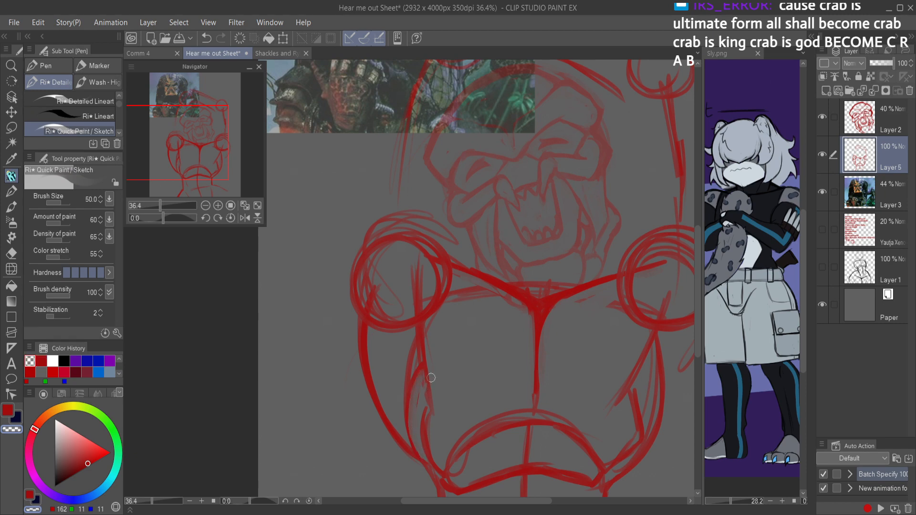
{"action": "key", "text": "c"}
{"action": "left_click_drag", "start_coordinate": [391, 282], "coordinate": [381, 417]}
{"action": "mouse_move", "coordinate": [382, 376]}
{"action": "left_mouse_down"}
{"action": "mouse_move", "coordinate": [391, 224]}
{"action": "mouse_move", "coordinate": [431, 150]}
{"action": "mouse_move", "coordinate": [398, 197]}
{"action": "mouse_move", "coordinate": [396, 176]}
{"action": "mouse_move", "coordinate": [430, 143]}
{"action": "mouse_move", "coordinate": [447, 167]}
{"action": "mouse_move", "coordinate": [419, 212]}
{"action": "left_mouse_up"}
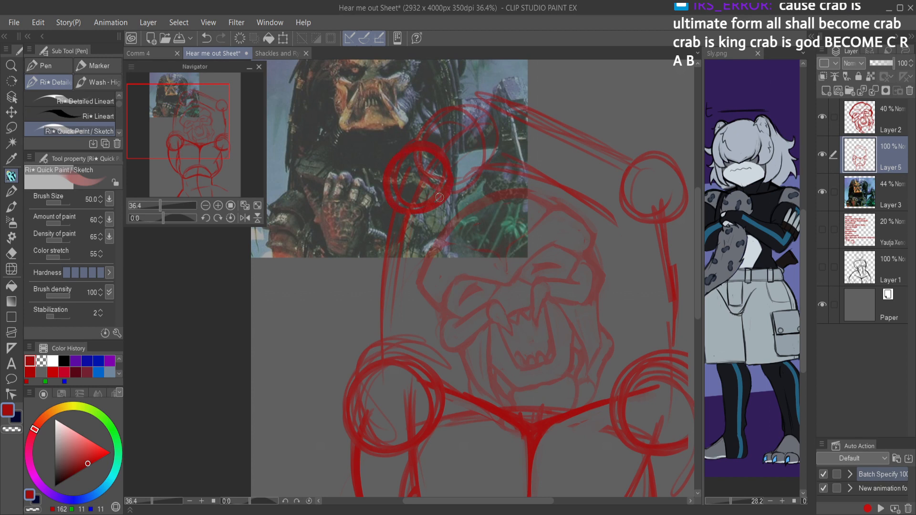
Step: Erase the old elbow circle, the forearm crossing above the head, the far joint circle and the opposite arm guide line
{"action": "key", "text": "e"}
{"action": "mouse_move", "coordinate": [439, 148]}
{"action": "left_mouse_down"}
{"action": "mouse_move", "coordinate": [516, 76]}
{"action": "mouse_move", "coordinate": [596, 193]}
{"action": "mouse_move", "coordinate": [677, 267]}
{"action": "mouse_move", "coordinate": [664, 245]}
{"action": "mouse_move", "coordinate": [620, 250]}
{"action": "left_mouse_up"}
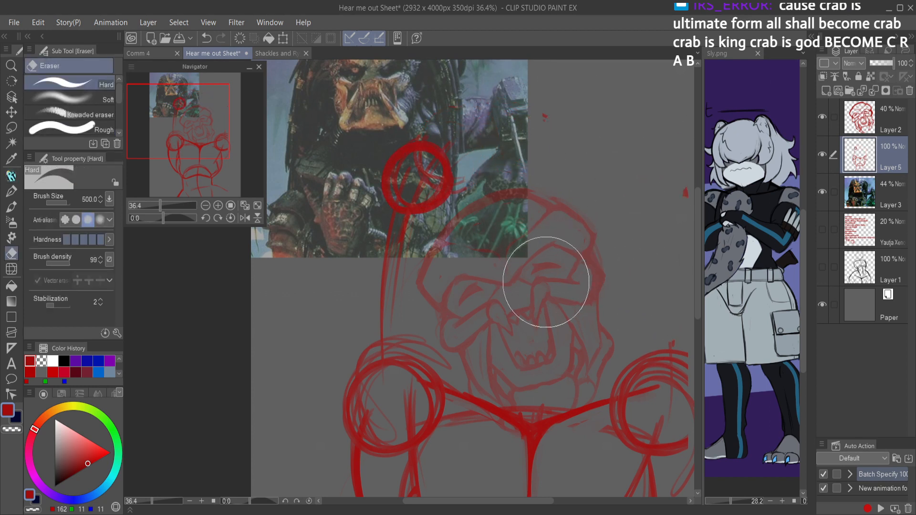
{"action": "key", "text": "p"}
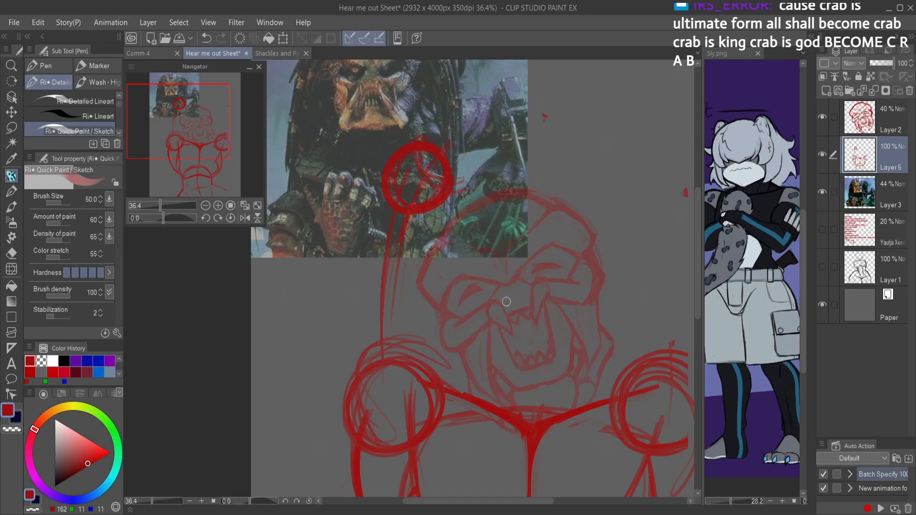
Step: Sketch the raised arm's outer and inner contours around the guides from the elbow to the chest, undoing the surplus strokes
{"action": "mouse_move", "coordinate": [458, 193]}
{"action": "left_mouse_down"}
{"action": "mouse_move", "coordinate": [504, 179]}
{"action": "mouse_move", "coordinate": [453, 182]}
{"action": "mouse_move", "coordinate": [489, 202]}
{"action": "left_mouse_up"}
{"action": "mouse_move", "coordinate": [351, 223]}
{"action": "left_mouse_down"}
{"action": "mouse_move", "coordinate": [390, 163]}
{"action": "mouse_move", "coordinate": [340, 259]}
{"action": "mouse_move", "coordinate": [333, 312]}
{"action": "mouse_move", "coordinate": [329, 363]}
{"action": "mouse_move", "coordinate": [361, 451]}
{"action": "left_mouse_up"}
{"action": "mouse_move", "coordinate": [332, 377]}
{"action": "left_mouse_down"}
{"action": "mouse_move", "coordinate": [370, 463]}
{"action": "mouse_move", "coordinate": [394, 478]}
{"action": "mouse_move", "coordinate": [396, 491]}
{"action": "left_mouse_up"}
{"action": "mouse_move", "coordinate": [405, 413]}
{"action": "left_mouse_down"}
{"action": "mouse_move", "coordinate": [378, 324]}
{"action": "mouse_move", "coordinate": [404, 384]}
{"action": "mouse_move", "coordinate": [429, 329]}
{"action": "left_mouse_up"}
{"action": "left_click_drag", "start_coordinate": [414, 370], "coordinate": [454, 279]}
{"action": "left_click_drag", "start_coordinate": [428, 328], "coordinate": [449, 214]}
{"action": "mouse_move", "coordinate": [451, 171]}
{"action": "left_mouse_down"}
{"action": "mouse_move", "coordinate": [445, 317]}
{"action": "mouse_move", "coordinate": [410, 378]}
{"action": "mouse_move", "coordinate": [413, 401]}
{"action": "left_mouse_up"}
{"action": "left_click_drag", "start_coordinate": [427, 349], "coordinate": [424, 435]}
{"action": "mouse_move", "coordinate": [443, 314]}
{"action": "left_mouse_down"}
{"action": "mouse_move", "coordinate": [464, 333]}
{"action": "mouse_move", "coordinate": [446, 314]}
{"action": "mouse_move", "coordinate": [466, 359]}
{"action": "mouse_move", "coordinate": [452, 325]}
{"action": "mouse_move", "coordinate": [440, 324]}
{"action": "mouse_move", "coordinate": [454, 360]}
{"action": "left_mouse_up"}
{"action": "key", "text": "ctrl+z"}
{"action": "key", "text": "ctrl+z"}
{"action": "key", "text": "ctrl+z"}
{"action": "mouse_move", "coordinate": [482, 291]}
{"action": "left_mouse_down"}
{"action": "mouse_move", "coordinate": [473, 247]}
{"action": "mouse_move", "coordinate": [518, 209]}
{"action": "left_mouse_up"}
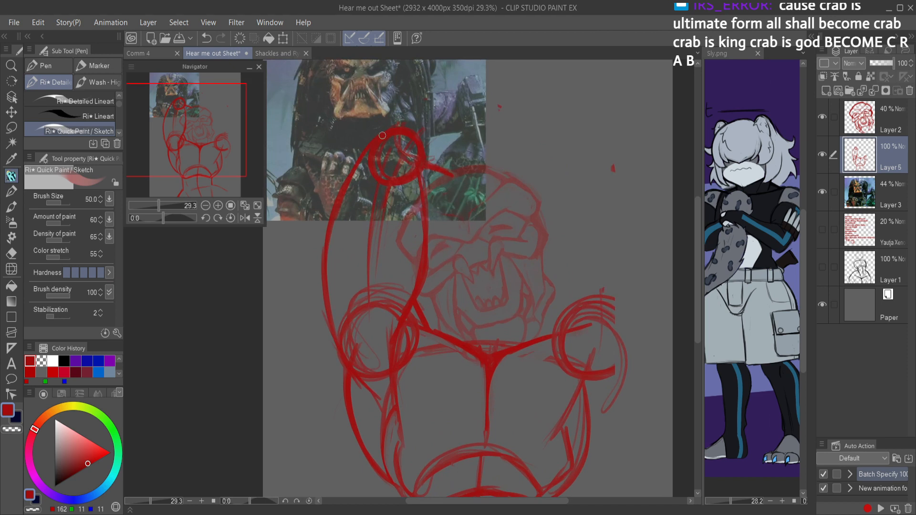
Step: Sketch a bold elbow contour over the elbow circle, then erase and redraw the forearm stroke leading toward the head
{"action": "mouse_move", "coordinate": [414, 131]}
{"action": "left_mouse_down"}
{"action": "mouse_move", "coordinate": [465, 170]}
{"action": "mouse_move", "coordinate": [404, 128]}
{"action": "mouse_move", "coordinate": [379, 130]}
{"action": "mouse_move", "coordinate": [356, 189]}
{"action": "left_mouse_up"}
{"action": "left_click_drag", "start_coordinate": [358, 150], "coordinate": [356, 185]}
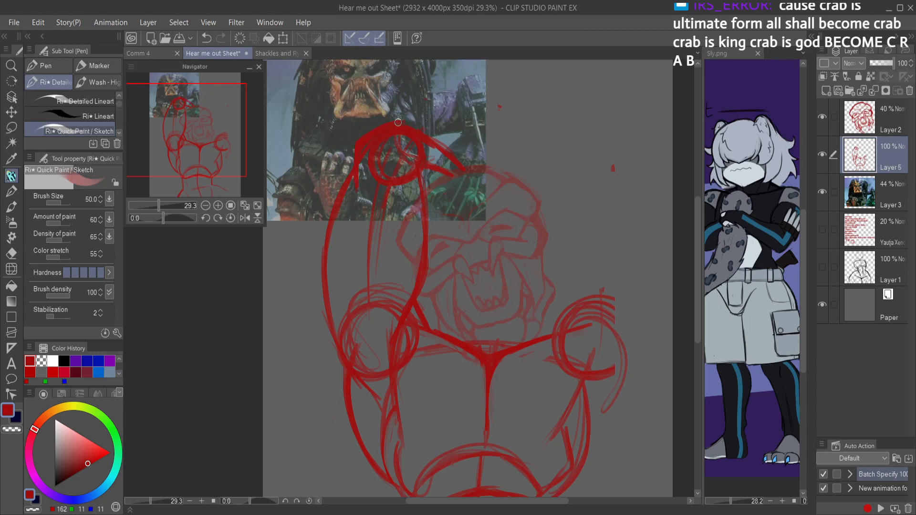
{"action": "key", "text": "e"}
{"action": "left_click_drag", "start_coordinate": [420, 119], "coordinate": [464, 157]}
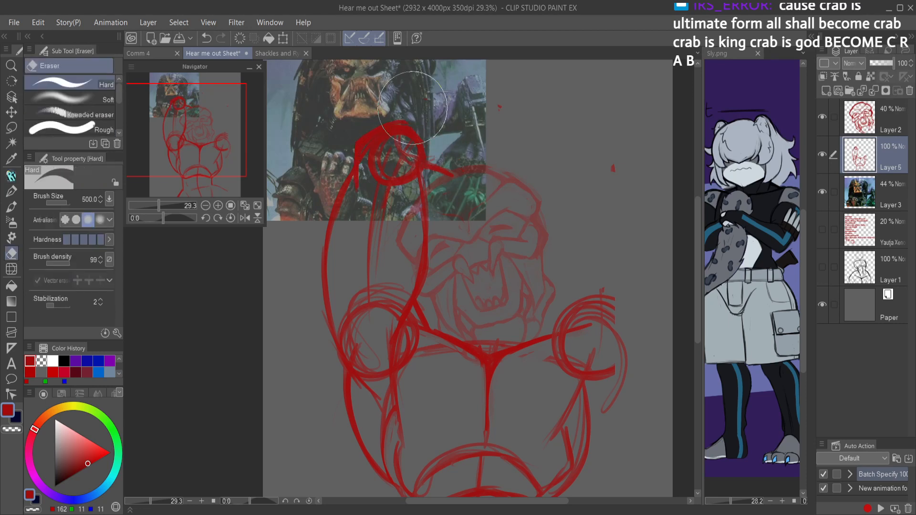
{"action": "key", "text": "p"}
{"action": "left_click_drag", "start_coordinate": [408, 122], "coordinate": [455, 171]}
Step: Mirror the canvas view and erase the elbow circle, upper arm guide lines and shoulder circle inside the raised arm
{"action": "key", "text": "h"}
{"action": "scroll", "coordinate": [510, 251], "scroll_direction": "down", "scroll_amount": 3}
{"action": "mouse_move", "coordinate": [515, 251]}
{"action": "left_mouse_down"}
{"action": "mouse_move", "coordinate": [550, 224]}
{"action": "mouse_move", "coordinate": [514, 235]}
{"action": "mouse_move", "coordinate": [520, 288]}
{"action": "mouse_move", "coordinate": [535, 220]}
{"action": "left_mouse_up"}
{"action": "scroll", "coordinate": [542, 231], "scroll_direction": "up", "scroll_amount": 3}
{"action": "key", "text": "e"}
{"action": "key", "text": "p"}
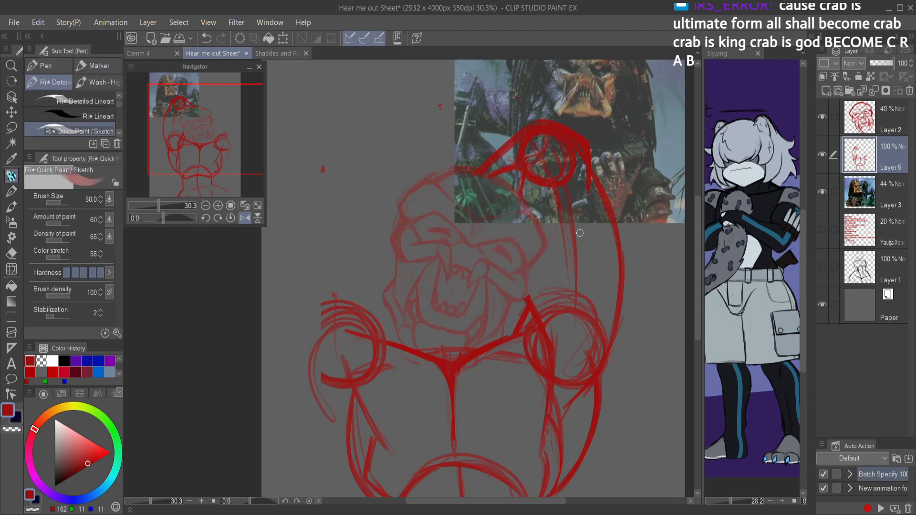
{"action": "scroll", "coordinate": [553, 286], "scroll_direction": "up", "scroll_amount": 2}
{"action": "scroll", "coordinate": [554, 283], "scroll_direction": "down", "scroll_amount": 4}
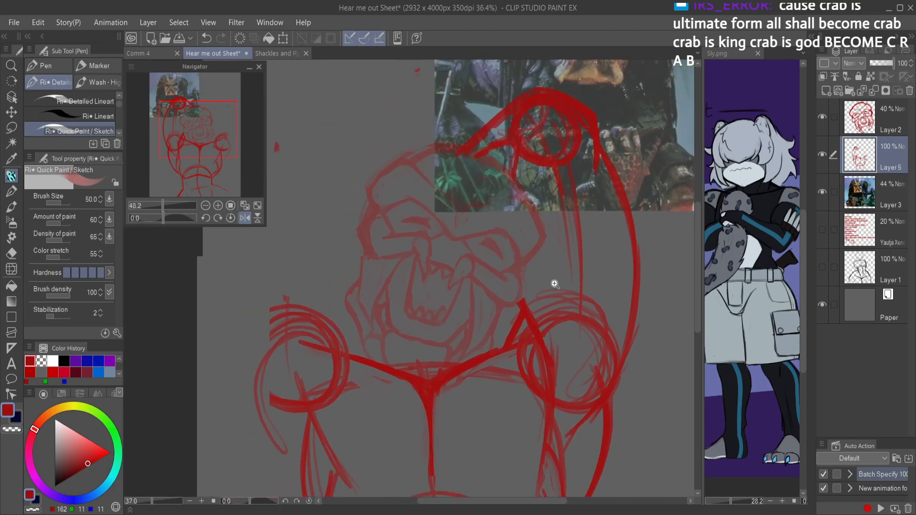
{"action": "key", "text": "e"}
{"action": "mouse_move", "coordinate": [562, 192]}
{"action": "left_mouse_down"}
{"action": "mouse_move", "coordinate": [513, 182]}
{"action": "mouse_move", "coordinate": [534, 167]}
{"action": "mouse_move", "coordinate": [563, 174]}
{"action": "mouse_move", "coordinate": [568, 212]}
{"action": "mouse_move", "coordinate": [546, 213]}
{"action": "mouse_move", "coordinate": [568, 253]}
{"action": "mouse_move", "coordinate": [564, 342]}
{"action": "mouse_move", "coordinate": [559, 313]}
{"action": "mouse_move", "coordinate": [572, 284]}
{"action": "mouse_move", "coordinate": [586, 287]}
{"action": "mouse_move", "coordinate": [592, 310]}
{"action": "mouse_move", "coordinate": [558, 382]}
{"action": "left_mouse_up"}
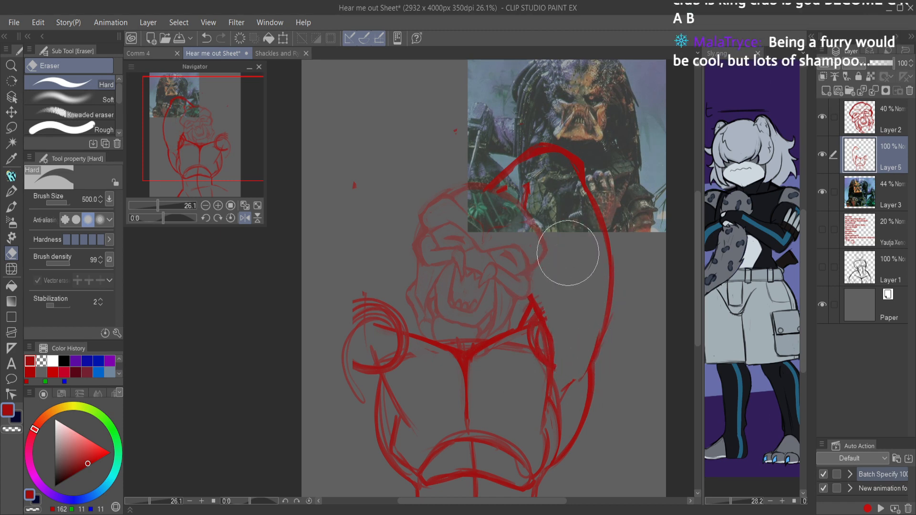
Step: Refine the outer contour where the raised arm meets the torso, add an armpit line, and flip the view back
{"action": "key", "text": "p"}
{"action": "mouse_move", "coordinate": [608, 255]}
{"action": "left_mouse_down"}
{"action": "mouse_move", "coordinate": [586, 352]}
{"action": "mouse_move", "coordinate": [557, 392]}
{"action": "mouse_move", "coordinate": [590, 353]}
{"action": "mouse_move", "coordinate": [582, 422]}
{"action": "left_mouse_up"}
{"action": "left_click_drag", "start_coordinate": [588, 363], "coordinate": [581, 434]}
{"action": "key", "text": "c"}
{"action": "left_click_drag", "start_coordinate": [614, 308], "coordinate": [593, 379]}
{"action": "key", "text": "c"}
{"action": "left_click_drag", "start_coordinate": [601, 330], "coordinate": [594, 386]}
{"action": "key", "text": "h"}
{"action": "left_click_drag", "start_coordinate": [534, 290], "coordinate": [481, 290]}
{"action": "left_click_drag", "start_coordinate": [484, 292], "coordinate": [567, 296]}
{"action": "left_click_drag", "start_coordinate": [515, 271], "coordinate": [544, 269]}
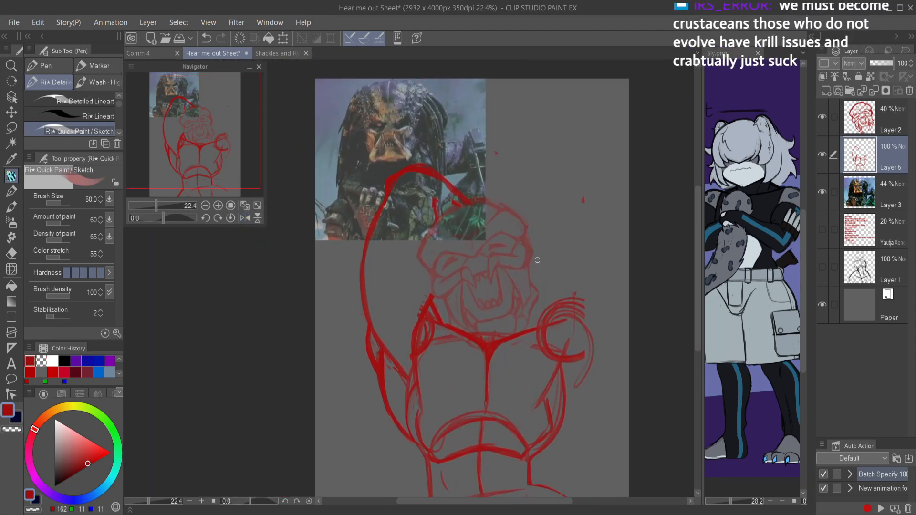
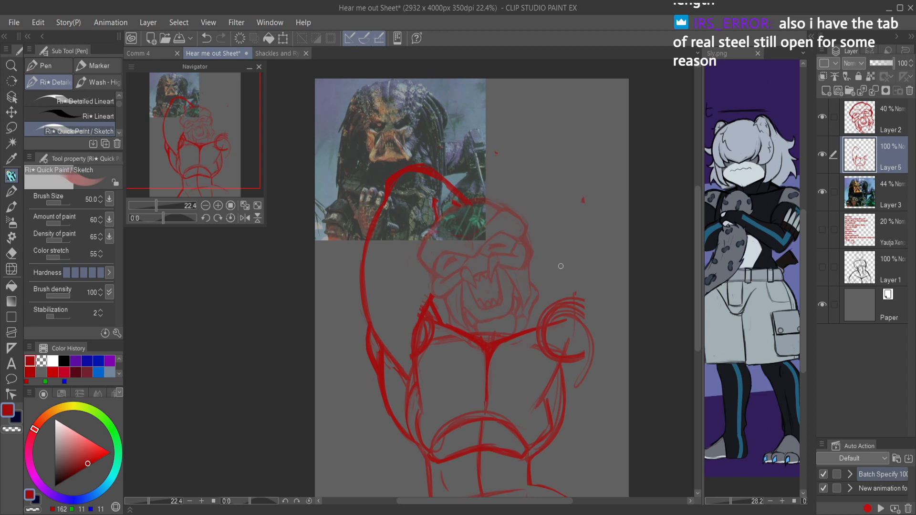
Step: Rough in the second arm's guides beside the head with an elbow circle and upper arm and forearm lines, undoing surplus strokes
{"action": "mouse_move", "coordinate": [557, 296]}
{"action": "left_mouse_down"}
{"action": "mouse_move", "coordinate": [538, 223]}
{"action": "mouse_move", "coordinate": [549, 266]}
{"action": "left_mouse_up"}
{"action": "mouse_move", "coordinate": [526, 211]}
{"action": "left_mouse_down"}
{"action": "mouse_move", "coordinate": [536, 183]}
{"action": "mouse_move", "coordinate": [445, 181]}
{"action": "mouse_move", "coordinate": [513, 188]}
{"action": "mouse_move", "coordinate": [496, 185]}
{"action": "mouse_move", "coordinate": [513, 183]}
{"action": "mouse_move", "coordinate": [470, 100]}
{"action": "mouse_move", "coordinate": [518, 169]}
{"action": "mouse_move", "coordinate": [473, 118]}
{"action": "mouse_move", "coordinate": [425, 162]}
{"action": "mouse_move", "coordinate": [516, 175]}
{"action": "mouse_move", "coordinate": [399, 157]}
{"action": "mouse_move", "coordinate": [529, 169]}
{"action": "left_mouse_up"}
{"action": "key", "text": "ctrl+z"}
{"action": "key", "text": "ctrl+z"}
{"action": "key", "text": "ctrl+z"}
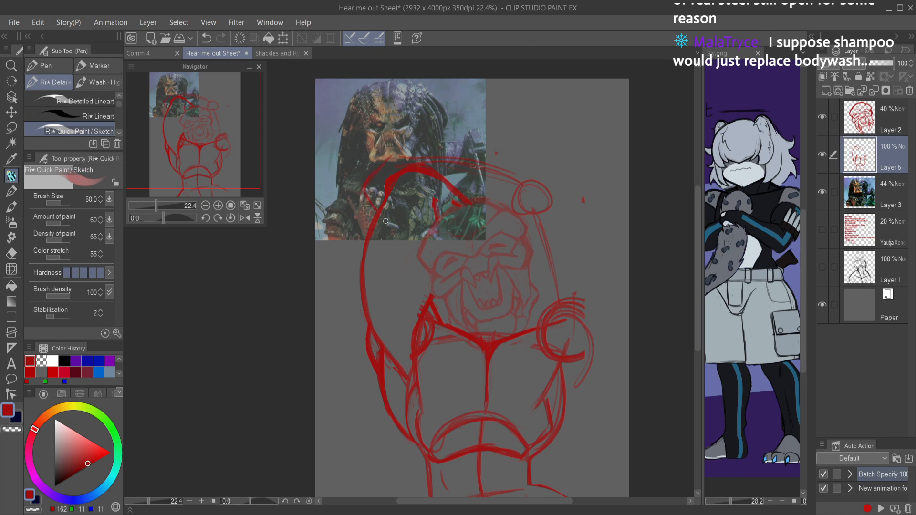
Step: Sketch a boxy elbow end on the raised arm and extend the second arm's contour from it over the head
{"action": "left_click_drag", "start_coordinate": [387, 198], "coordinate": [383, 211]}
{"action": "mouse_move", "coordinate": [409, 166]}
{"action": "left_mouse_down"}
{"action": "mouse_move", "coordinate": [401, 152]}
{"action": "mouse_move", "coordinate": [362, 187]}
{"action": "mouse_move", "coordinate": [372, 210]}
{"action": "left_mouse_up"}
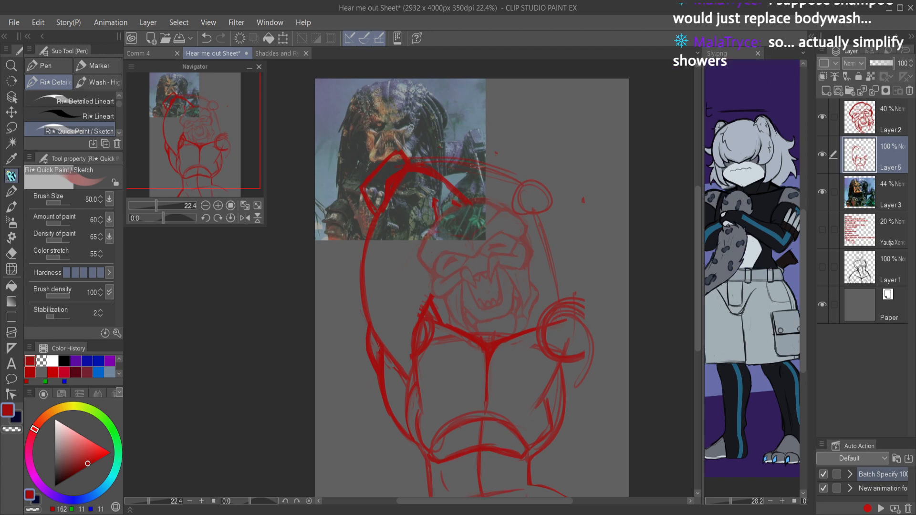
{"action": "mouse_move", "coordinate": [433, 150]}
{"action": "left_mouse_down"}
{"action": "mouse_move", "coordinate": [507, 145]}
{"action": "mouse_move", "coordinate": [533, 152]}
{"action": "mouse_move", "coordinate": [558, 176]}
{"action": "left_mouse_up"}
Step: In the mirrored view, draw the second arm's outer contour from elbow to torso, erase surplus shoulder strokes, and flip back
{"action": "key", "text": "h"}
{"action": "left_click_drag", "start_coordinate": [333, 257], "coordinate": [478, 268]}
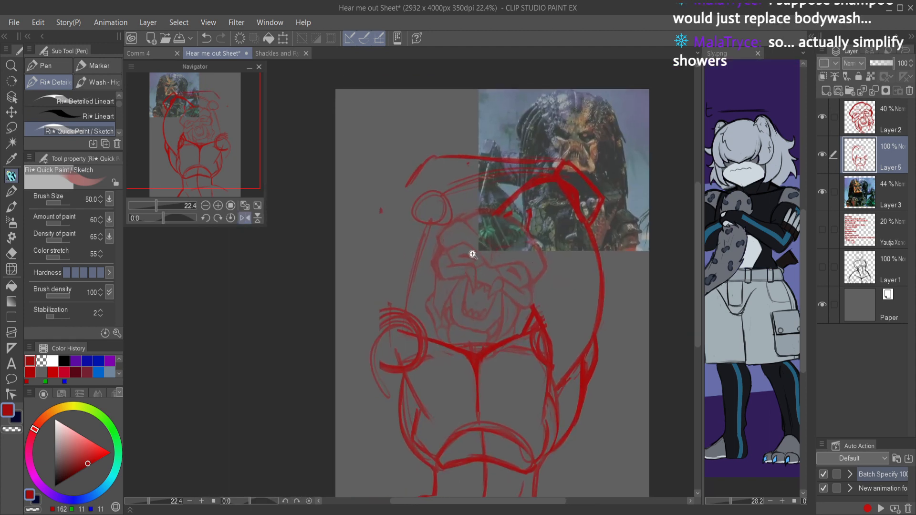
{"action": "scroll", "coordinate": [430, 180], "scroll_direction": "up", "scroll_amount": 2}
{"action": "mouse_move", "coordinate": [396, 210]}
{"action": "left_mouse_down"}
{"action": "mouse_move", "coordinate": [361, 274]}
{"action": "mouse_move", "coordinate": [397, 201]}
{"action": "mouse_move", "coordinate": [351, 296]}
{"action": "mouse_move", "coordinate": [339, 342]}
{"action": "left_mouse_up"}
{"action": "left_click_drag", "start_coordinate": [343, 299], "coordinate": [370, 411]}
{"action": "mouse_move", "coordinate": [338, 317]}
{"action": "left_mouse_down"}
{"action": "mouse_move", "coordinate": [389, 468]}
{"action": "mouse_move", "coordinate": [441, 332]}
{"action": "mouse_move", "coordinate": [459, 394]}
{"action": "left_mouse_up"}
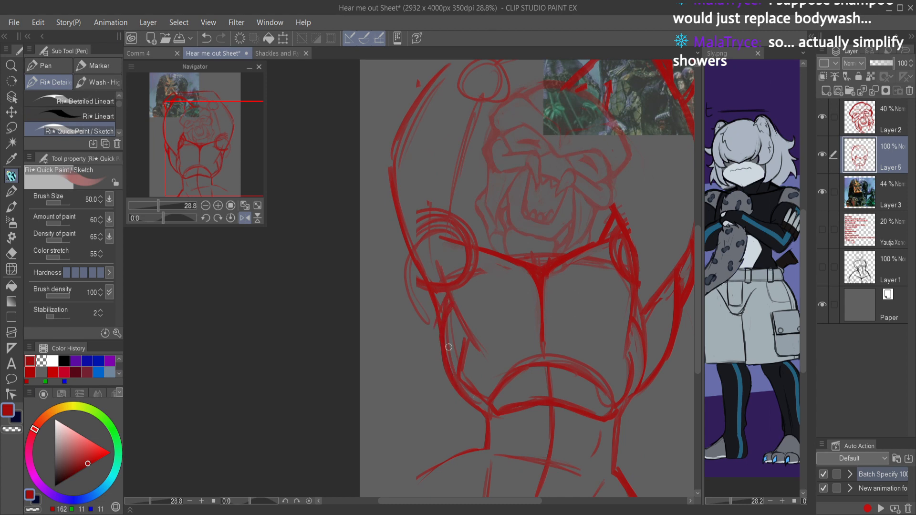
{"action": "mouse_move", "coordinate": [401, 223]}
{"action": "left_mouse_down"}
{"action": "mouse_move", "coordinate": [395, 268]}
{"action": "mouse_move", "coordinate": [408, 293]}
{"action": "left_mouse_up"}
{"action": "mouse_move", "coordinate": [411, 251]}
{"action": "left_mouse_down"}
{"action": "mouse_move", "coordinate": [410, 309]}
{"action": "mouse_move", "coordinate": [405, 270]}
{"action": "mouse_move", "coordinate": [411, 251]}
{"action": "mouse_move", "coordinate": [415, 339]}
{"action": "mouse_move", "coordinate": [405, 285]}
{"action": "mouse_move", "coordinate": [453, 372]}
{"action": "mouse_move", "coordinate": [413, 333]}
{"action": "mouse_move", "coordinate": [467, 400]}
{"action": "mouse_move", "coordinate": [410, 337]}
{"action": "left_mouse_up"}
{"action": "key", "text": "e"}
{"action": "mouse_move", "coordinate": [403, 286]}
{"action": "left_mouse_down"}
{"action": "mouse_move", "coordinate": [408, 272]}
{"action": "mouse_move", "coordinate": [410, 330]}
{"action": "mouse_move", "coordinate": [439, 378]}
{"action": "mouse_move", "coordinate": [408, 282]}
{"action": "mouse_move", "coordinate": [433, 276]}
{"action": "left_mouse_up"}
{"action": "scroll", "coordinate": [543, 224], "scroll_direction": "down", "scroll_amount": 5}
{"action": "key", "text": "h"}
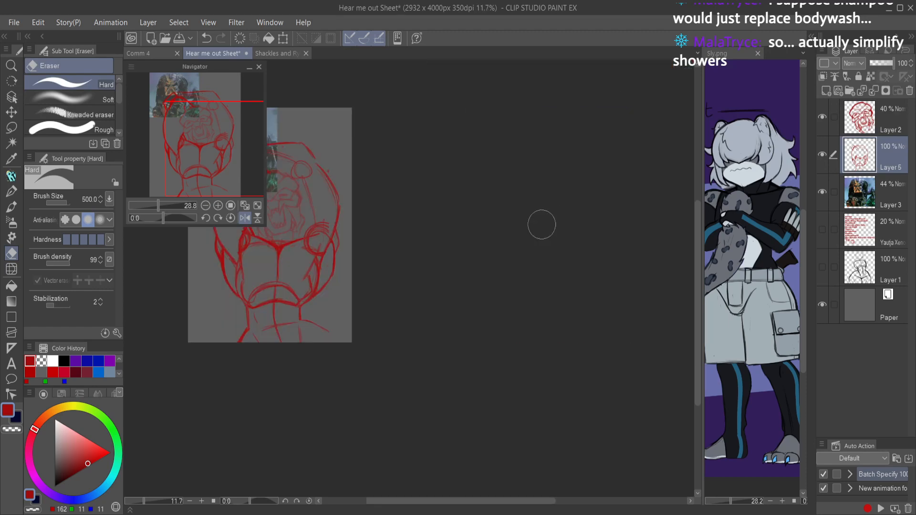
Step: Define the raised arm's boxy elbow end with bolder edges, trimming overshooting strokes with the transparent colour
{"action": "scroll", "coordinate": [319, 216], "scroll_direction": "up", "scroll_amount": 3}
{"action": "left_click_drag", "start_coordinate": [316, 251], "coordinate": [433, 284]}
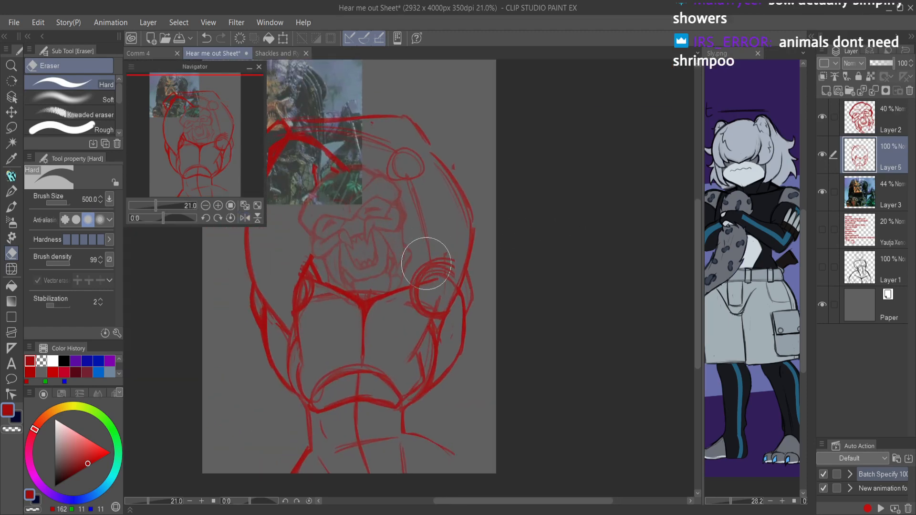
{"action": "key", "text": "p"}
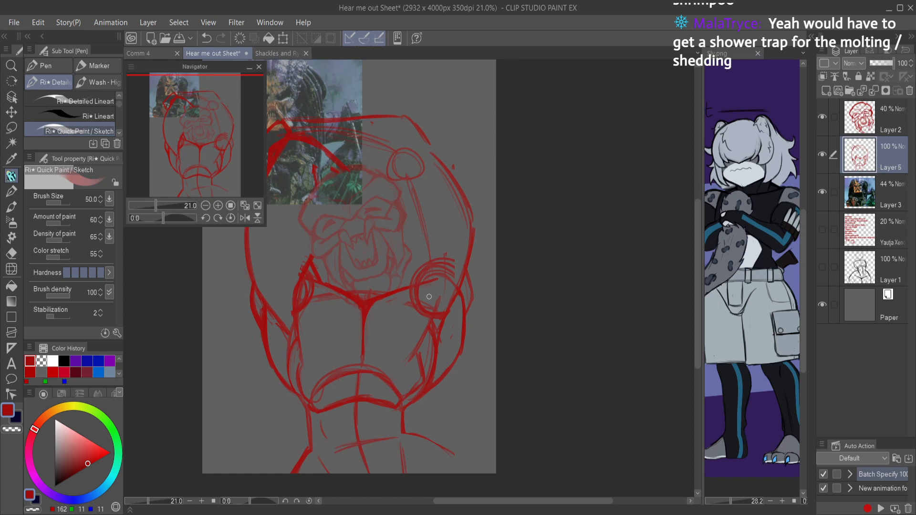
{"action": "left_click_drag", "start_coordinate": [408, 191], "coordinate": [528, 205]}
{"action": "mouse_move", "coordinate": [521, 167]}
{"action": "left_mouse_down"}
{"action": "mouse_move", "coordinate": [520, 192]}
{"action": "mouse_move", "coordinate": [524, 177]}
{"action": "left_mouse_up"}
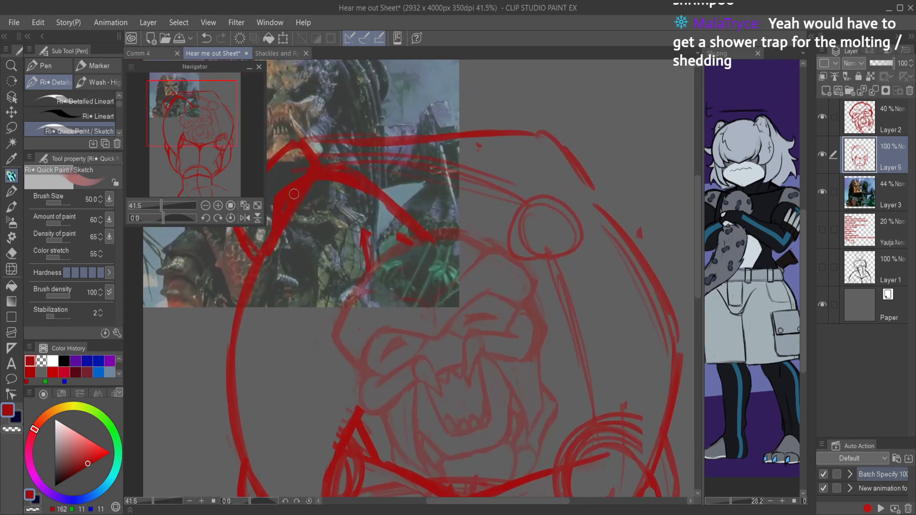
{"action": "key", "text": "c"}
{"action": "left_click_drag", "start_coordinate": [303, 174], "coordinate": [264, 248]}
{"action": "mouse_move", "coordinate": [287, 190]}
{"action": "left_mouse_down"}
{"action": "mouse_move", "coordinate": [277, 213]}
{"action": "mouse_move", "coordinate": [347, 304]}
{"action": "left_mouse_up"}
{"action": "mouse_move", "coordinate": [334, 256]}
{"action": "left_mouse_down"}
{"action": "mouse_move", "coordinate": [321, 269]}
{"action": "mouse_move", "coordinate": [333, 305]}
{"action": "mouse_move", "coordinate": [321, 287]}
{"action": "left_mouse_up"}
{"action": "key", "text": "c"}
Step: Clean up the forearm contour running over the head, trimming its edges with the transparent colour and reinforcing it
{"action": "left_click_drag", "start_coordinate": [379, 205], "coordinate": [315, 262]}
{"action": "mouse_move", "coordinate": [382, 206]}
{"action": "left_mouse_down"}
{"action": "mouse_move", "coordinate": [455, 200]}
{"action": "mouse_move", "coordinate": [400, 197]}
{"action": "mouse_move", "coordinate": [532, 200]}
{"action": "mouse_move", "coordinate": [446, 196]}
{"action": "mouse_move", "coordinate": [520, 189]}
{"action": "mouse_move", "coordinate": [594, 191]}
{"action": "mouse_move", "coordinate": [528, 197]}
{"action": "mouse_move", "coordinate": [619, 195]}
{"action": "left_mouse_up"}
{"action": "key", "text": "c"}
{"action": "left_click_drag", "start_coordinate": [428, 206], "coordinate": [607, 196]}
{"action": "key", "text": "c"}
{"action": "mouse_move", "coordinate": [529, 197]}
{"action": "left_mouse_down"}
{"action": "mouse_move", "coordinate": [635, 193]}
{"action": "mouse_move", "coordinate": [677, 249]}
{"action": "mouse_move", "coordinate": [585, 193]}
{"action": "mouse_move", "coordinate": [395, 196]}
{"action": "left_mouse_up"}
{"action": "left_click_drag", "start_coordinate": [555, 195], "coordinate": [512, 220]}
{"action": "mouse_move", "coordinate": [632, 234]}
{"action": "left_mouse_down"}
{"action": "mouse_move", "coordinate": [571, 163]}
{"action": "mouse_move", "coordinate": [558, 202]}
{"action": "left_mouse_up"}
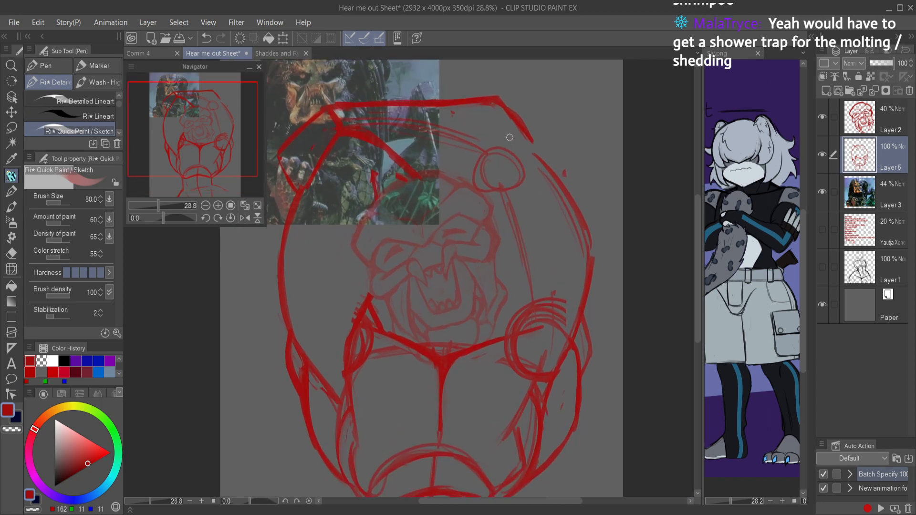
Step: Sketch the second arm's inner contour from the elbow circle past the face to the shoulder, adding a bold neck-to-shoulder stroke
{"action": "mouse_move", "coordinate": [487, 189]}
{"action": "left_mouse_down"}
{"action": "mouse_move", "coordinate": [512, 207]}
{"action": "mouse_move", "coordinate": [534, 256]}
{"action": "mouse_move", "coordinate": [498, 194]}
{"action": "mouse_move", "coordinate": [524, 257]}
{"action": "mouse_move", "coordinate": [523, 239]}
{"action": "mouse_move", "coordinate": [526, 246]}
{"action": "mouse_move", "coordinate": [520, 311]}
{"action": "left_mouse_up"}
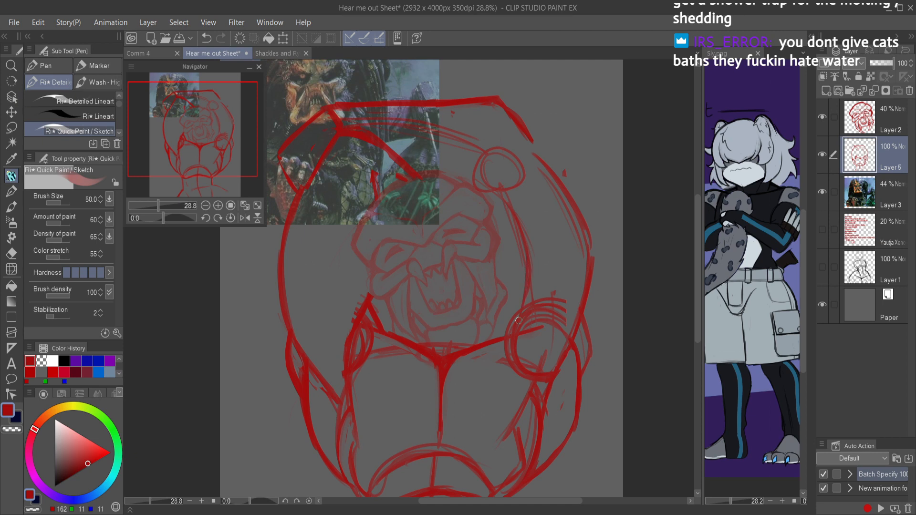
{"action": "mouse_move", "coordinate": [497, 339]}
{"action": "left_mouse_down"}
{"action": "mouse_move", "coordinate": [504, 301]}
{"action": "mouse_move", "coordinate": [520, 286]}
{"action": "mouse_move", "coordinate": [501, 304]}
{"action": "mouse_move", "coordinate": [494, 337]}
{"action": "mouse_move", "coordinate": [520, 357]}
{"action": "left_mouse_up"}
{"action": "left_click_drag", "start_coordinate": [529, 286], "coordinate": [525, 365]}
{"action": "left_click_drag", "start_coordinate": [530, 270], "coordinate": [525, 370]}
{"action": "left_click_drag", "start_coordinate": [528, 334], "coordinate": [523, 399]}
{"action": "left_click_drag", "start_coordinate": [524, 308], "coordinate": [505, 266]}
{"action": "left_click_drag", "start_coordinate": [526, 334], "coordinate": [506, 266]}
{"action": "left_click_drag", "start_coordinate": [525, 301], "coordinate": [495, 241]}
{"action": "mouse_move", "coordinate": [505, 289]}
{"action": "left_mouse_down"}
{"action": "mouse_move", "coordinate": [491, 191]}
{"action": "mouse_move", "coordinate": [482, 265]}
{"action": "mouse_move", "coordinate": [478, 190]}
{"action": "left_mouse_up"}
{"action": "left_click_drag", "start_coordinate": [491, 268], "coordinate": [482, 246]}
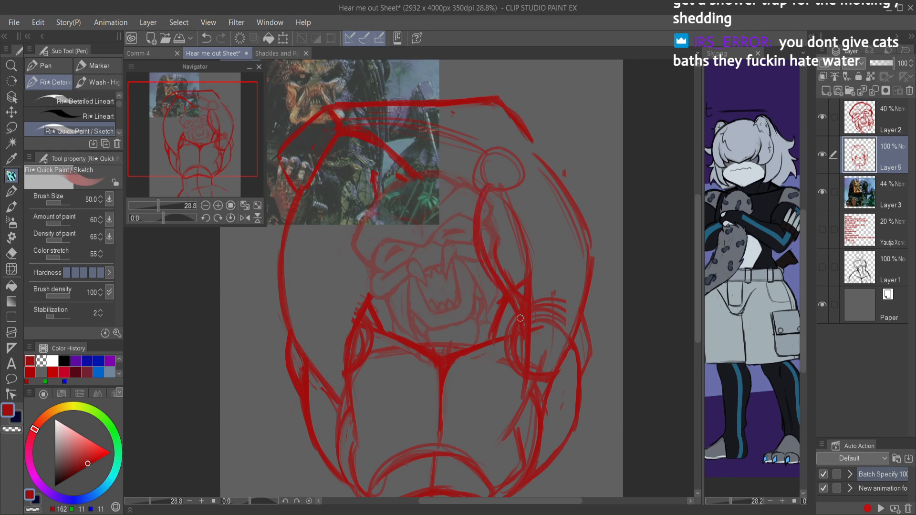
Step: Erase the second arm's shoulder circle, upper arm guides and inner contour, checking the area in the mirrored view
{"action": "key", "text": "e"}
{"action": "mouse_move", "coordinate": [499, 179]}
{"action": "left_mouse_down"}
{"action": "mouse_move", "coordinate": [496, 230]}
{"action": "mouse_move", "coordinate": [534, 303]}
{"action": "mouse_move", "coordinate": [552, 303]}
{"action": "mouse_move", "coordinate": [557, 334]}
{"action": "left_mouse_up"}
{"action": "left_click_drag", "start_coordinate": [571, 280], "coordinate": [544, 280]}
{"action": "key", "text": "h"}
{"action": "left_click", "coordinate": [380, 266], "text": "ctrl"}
{"action": "left_click_drag", "start_coordinate": [380, 267], "coordinate": [551, 269]}
{"action": "left_click", "coordinate": [460, 216], "text": "ctrl"}
{"action": "mouse_move", "coordinate": [450, 231]}
{"action": "left_mouse_down"}
{"action": "mouse_move", "coordinate": [441, 229]}
{"action": "mouse_move", "coordinate": [445, 264]}
{"action": "mouse_move", "coordinate": [422, 358]}
{"action": "mouse_move", "coordinate": [409, 333]}
{"action": "mouse_move", "coordinate": [415, 348]}
{"action": "mouse_move", "coordinate": [401, 359]}
{"action": "mouse_move", "coordinate": [413, 421]}
{"action": "left_mouse_up"}
{"action": "mouse_move", "coordinate": [455, 373]}
{"action": "left_mouse_down"}
{"action": "mouse_move", "coordinate": [407, 401]}
{"action": "mouse_move", "coordinate": [445, 342]}
{"action": "left_mouse_up"}
{"action": "left_click_drag", "start_coordinate": [441, 308], "coordinate": [473, 303]}
{"action": "key", "text": "p"}
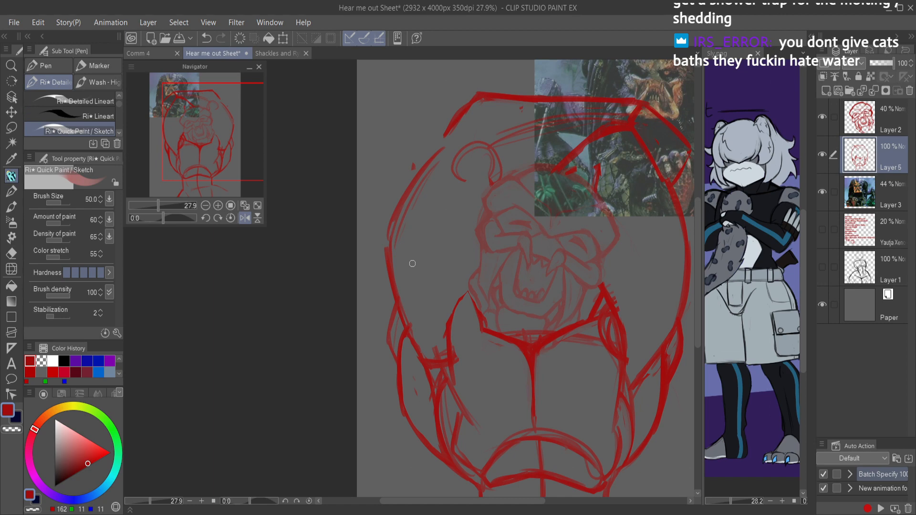
Step: Flip the view back, redraw the second arm's inner contour as a curve beside the face down to the chest, and save the file
{"action": "key", "text": "h"}
{"action": "mouse_move", "coordinate": [364, 322]}
{"action": "left_mouse_down"}
{"action": "mouse_move", "coordinate": [447, 310]}
{"action": "mouse_move", "coordinate": [447, 289]}
{"action": "mouse_move", "coordinate": [446, 368]}
{"action": "mouse_move", "coordinate": [463, 320]}
{"action": "mouse_move", "coordinate": [434, 340]}
{"action": "mouse_move", "coordinate": [472, 239]}
{"action": "left_mouse_up"}
{"action": "key", "text": "e"}
{"action": "key", "text": "p"}
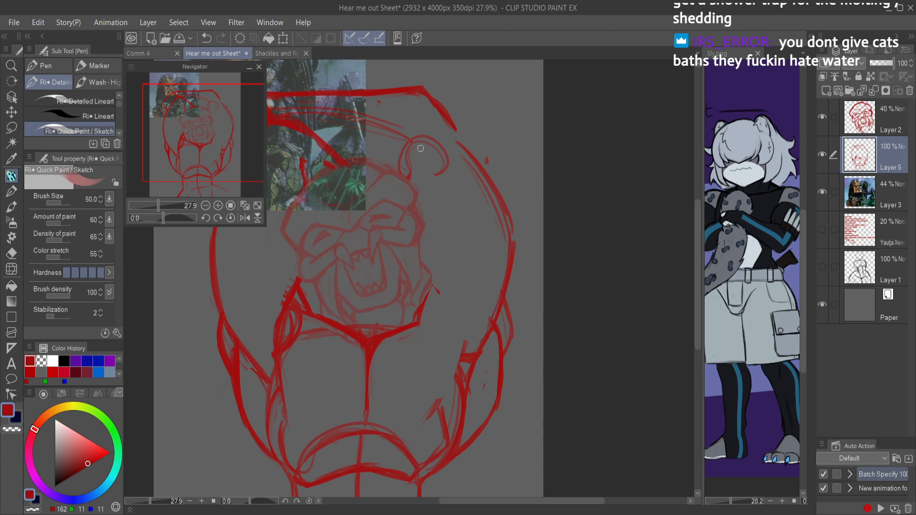
{"action": "mouse_move", "coordinate": [408, 177]}
{"action": "left_mouse_down"}
{"action": "mouse_move", "coordinate": [448, 205]}
{"action": "mouse_move", "coordinate": [459, 276]}
{"action": "left_mouse_up"}
{"action": "left_click_drag", "start_coordinate": [443, 199], "coordinate": [454, 287]}
{"action": "mouse_move", "coordinate": [452, 234]}
{"action": "left_mouse_down"}
{"action": "mouse_move", "coordinate": [443, 311]}
{"action": "mouse_move", "coordinate": [456, 273]}
{"action": "mouse_move", "coordinate": [441, 326]}
{"action": "left_mouse_up"}
{"action": "left_click_drag", "start_coordinate": [452, 279], "coordinate": [433, 356]}
{"action": "left_click_drag", "start_coordinate": [435, 305], "coordinate": [414, 237]}
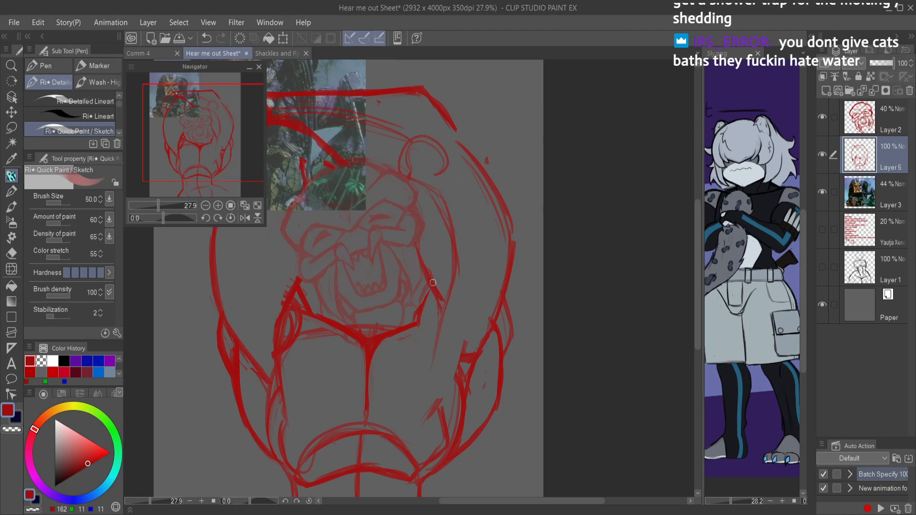
{"action": "key", "text": "e"}
{"action": "scroll", "coordinate": [432, 289], "scroll_direction": "down", "scroll_amount": 3}
{"action": "key", "text": "ctrl+s"}
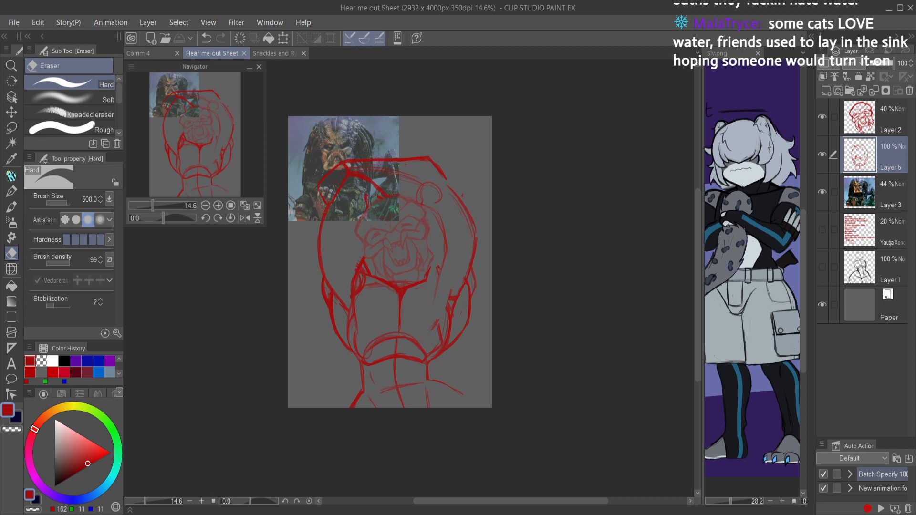
Step: Refine the lines between the raised arm and the side of the chest, trimming them with the transparent colour
{"action": "scroll", "coordinate": [473, 300], "scroll_direction": "up", "scroll_amount": 2}
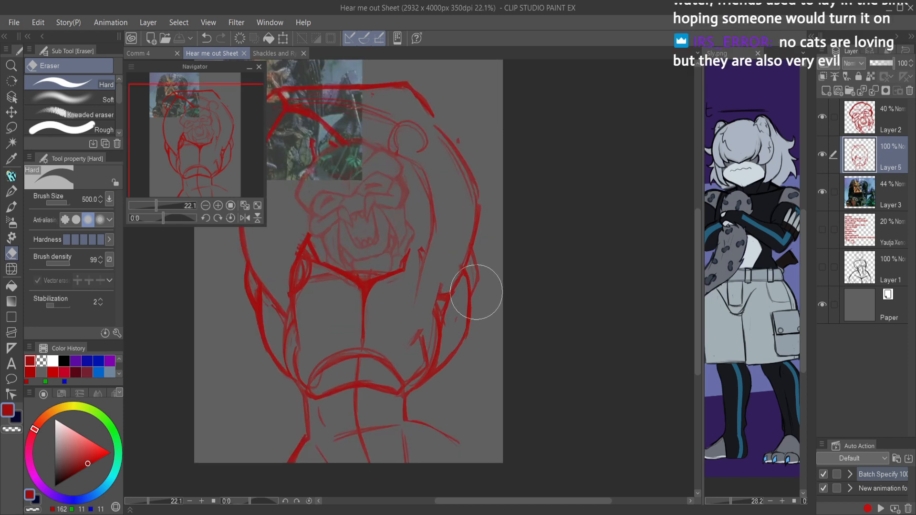
{"action": "key", "text": "p"}
{"action": "mouse_move", "coordinate": [300, 287]}
{"action": "left_mouse_down"}
{"action": "mouse_move", "coordinate": [378, 258]}
{"action": "mouse_move", "coordinate": [333, 299]}
{"action": "mouse_move", "coordinate": [344, 329]}
{"action": "mouse_move", "coordinate": [377, 360]}
{"action": "left_mouse_up"}
{"action": "left_click_drag", "start_coordinate": [338, 309], "coordinate": [347, 330]}
{"action": "left_click_drag", "start_coordinate": [331, 247], "coordinate": [329, 285]}
{"action": "mouse_move", "coordinate": [372, 354]}
{"action": "left_mouse_down"}
{"action": "mouse_move", "coordinate": [368, 287]}
{"action": "mouse_move", "coordinate": [363, 310]}
{"action": "left_mouse_up"}
{"action": "key", "text": "c"}
{"action": "left_click_drag", "start_coordinate": [336, 258], "coordinate": [348, 324]}
{"action": "left_click_drag", "start_coordinate": [334, 278], "coordinate": [354, 334]}
{"action": "scroll", "coordinate": [392, 239], "scroll_direction": "down", "scroll_amount": 5}
{"action": "scroll", "coordinate": [459, 228], "scroll_direction": "up", "scroll_amount": 3}
Step: Mirror the view, reinforce the second arm's elbow and forearm contours with bolder strokes, and flip the view back
{"action": "key", "text": "h"}
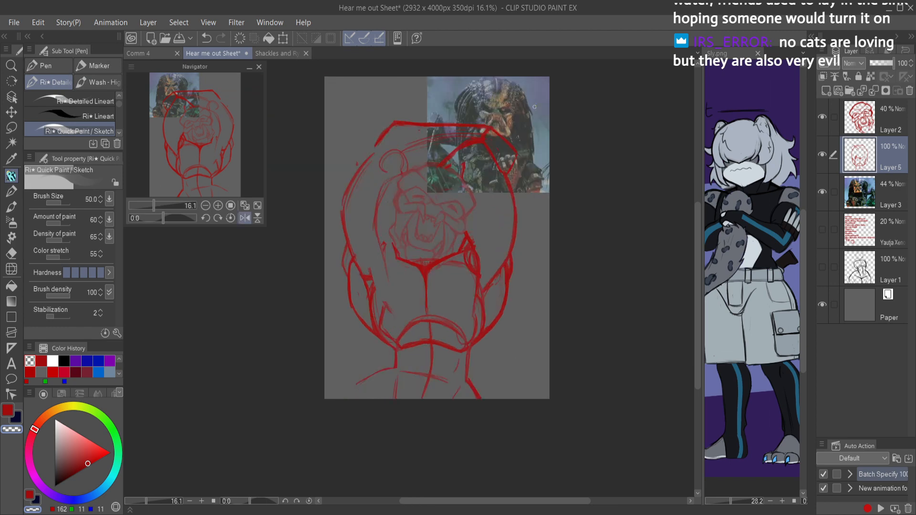
{"action": "scroll", "coordinate": [461, 113], "scroll_direction": "up", "scroll_amount": 2}
{"action": "mouse_move", "coordinate": [343, 154]}
{"action": "left_mouse_down"}
{"action": "mouse_move", "coordinate": [332, 177]}
{"action": "mouse_move", "coordinate": [355, 156]}
{"action": "mouse_move", "coordinate": [315, 192]}
{"action": "mouse_move", "coordinate": [357, 137]}
{"action": "mouse_move", "coordinate": [334, 207]}
{"action": "left_mouse_up"}
{"action": "left_click_drag", "start_coordinate": [341, 172], "coordinate": [335, 209]}
{"action": "left_click_drag", "start_coordinate": [339, 170], "coordinate": [334, 208]}
{"action": "mouse_move", "coordinate": [355, 130]}
{"action": "left_mouse_down"}
{"action": "mouse_move", "coordinate": [389, 133]}
{"action": "mouse_move", "coordinate": [378, 129]}
{"action": "mouse_move", "coordinate": [460, 139]}
{"action": "left_mouse_up"}
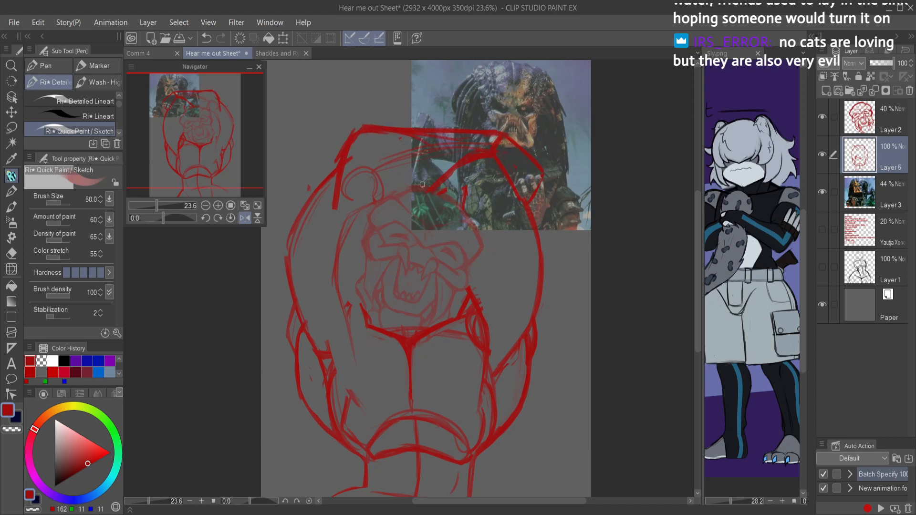
{"action": "left_click_drag", "start_coordinate": [349, 211], "coordinate": [400, 211]}
{"action": "mouse_move", "coordinate": [432, 179]}
{"action": "left_mouse_down"}
{"action": "mouse_move", "coordinate": [410, 199]}
{"action": "mouse_move", "coordinate": [499, 151]}
{"action": "mouse_move", "coordinate": [433, 176]}
{"action": "mouse_move", "coordinate": [481, 155]}
{"action": "mouse_move", "coordinate": [437, 174]}
{"action": "mouse_move", "coordinate": [452, 158]}
{"action": "mouse_move", "coordinate": [407, 202]}
{"action": "mouse_move", "coordinate": [388, 204]}
{"action": "mouse_move", "coordinate": [405, 241]}
{"action": "mouse_move", "coordinate": [381, 286]}
{"action": "left_mouse_up"}
{"action": "mouse_move", "coordinate": [394, 213]}
{"action": "left_mouse_down"}
{"action": "mouse_move", "coordinate": [371, 298]}
{"action": "mouse_move", "coordinate": [387, 282]}
{"action": "mouse_move", "coordinate": [368, 349]}
{"action": "left_mouse_up"}
{"action": "key", "text": "h"}
{"action": "left_click_drag", "start_coordinate": [529, 201], "coordinate": [520, 204]}
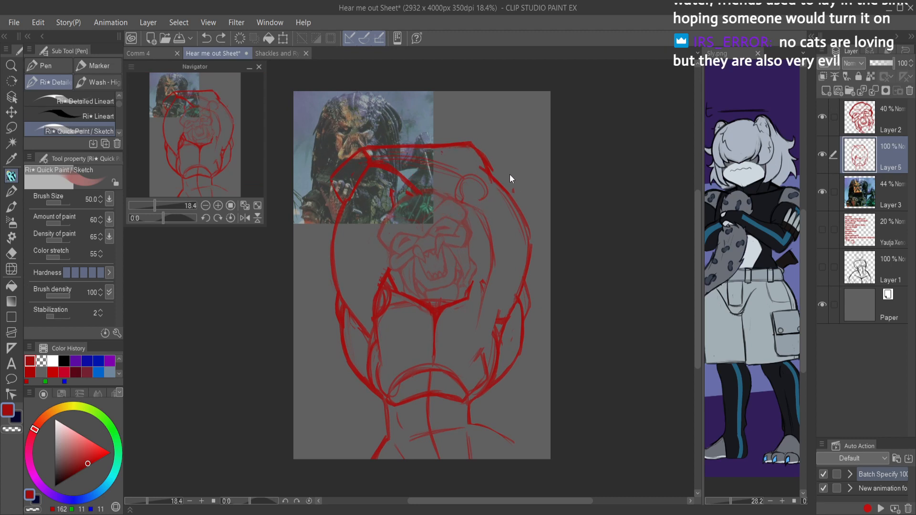
Step: Erase the second arm from the forearm over the head down to the shoulder and retouch the neck-to-shoulder line
{"action": "key", "text": "e"}
{"action": "mouse_move", "coordinate": [482, 174]}
{"action": "left_mouse_down"}
{"action": "mouse_move", "coordinate": [477, 150]}
{"action": "mouse_move", "coordinate": [521, 179]}
{"action": "mouse_move", "coordinate": [531, 240]}
{"action": "mouse_move", "coordinate": [444, 119]}
{"action": "mouse_move", "coordinate": [459, 132]}
{"action": "mouse_move", "coordinate": [453, 160]}
{"action": "mouse_move", "coordinate": [397, 133]}
{"action": "left_mouse_up"}
{"action": "key", "text": "p"}
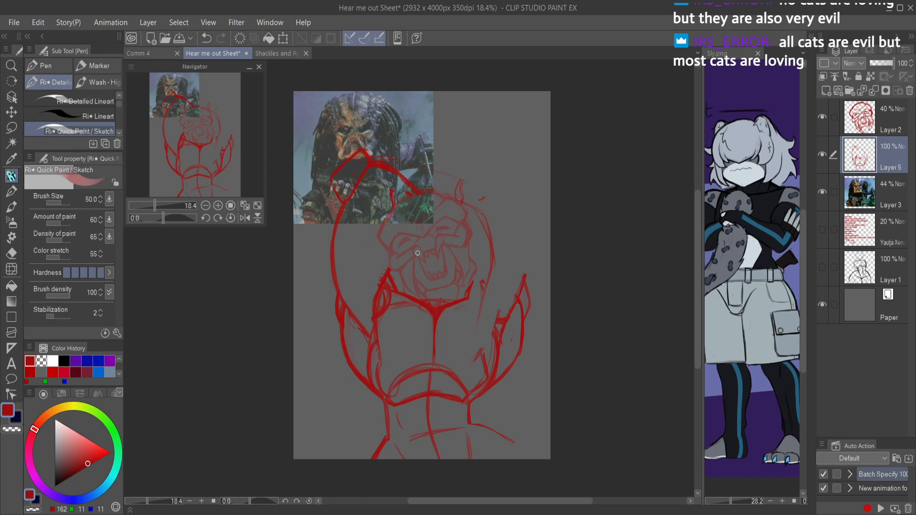
{"action": "key", "text": "e"}
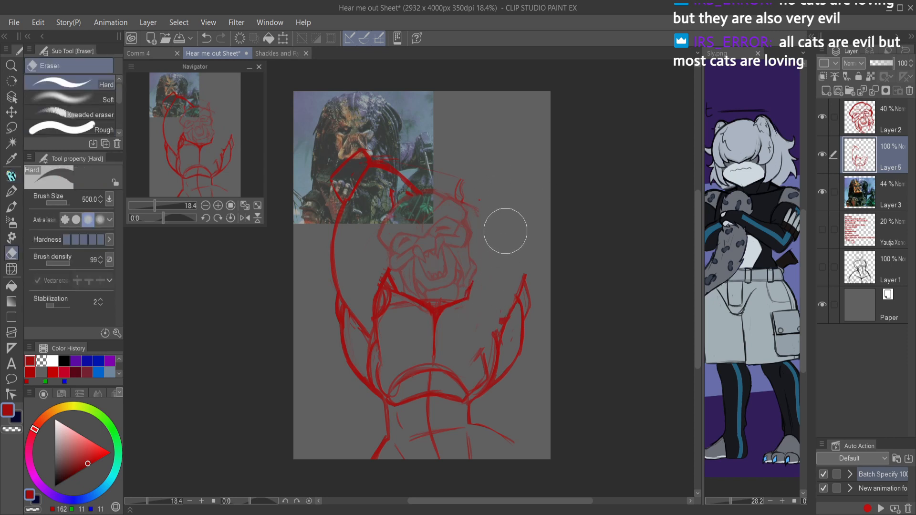
{"action": "key", "text": "p"}
{"action": "left_click_drag", "start_coordinate": [482, 270], "coordinate": [467, 297]}
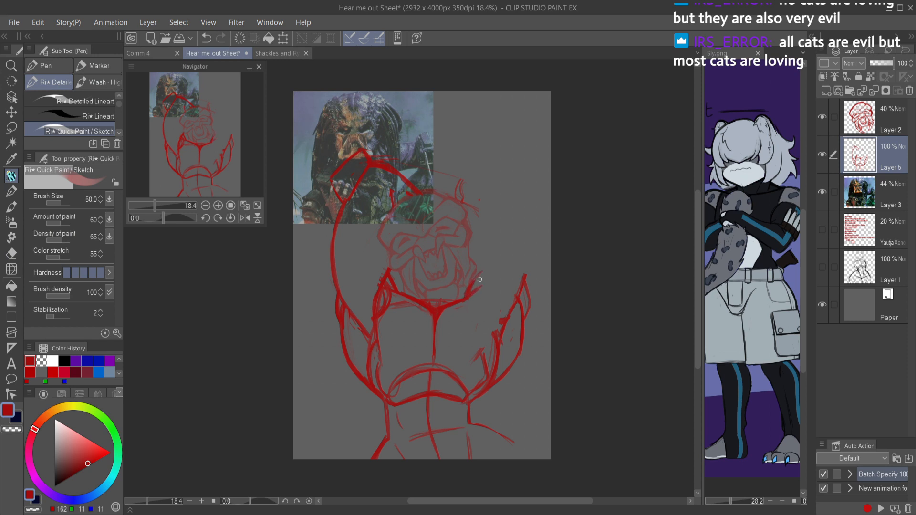
Step: Try a new second arm with an inner line beside the face and a rounder outer contour from the forearm to the torso
{"action": "mouse_move", "coordinate": [487, 173]}
{"action": "left_mouse_down"}
{"action": "mouse_move", "coordinate": [471, 231]}
{"action": "mouse_move", "coordinate": [477, 194]}
{"action": "mouse_move", "coordinate": [486, 291]}
{"action": "mouse_move", "coordinate": [471, 243]}
{"action": "mouse_move", "coordinate": [492, 302]}
{"action": "left_mouse_up"}
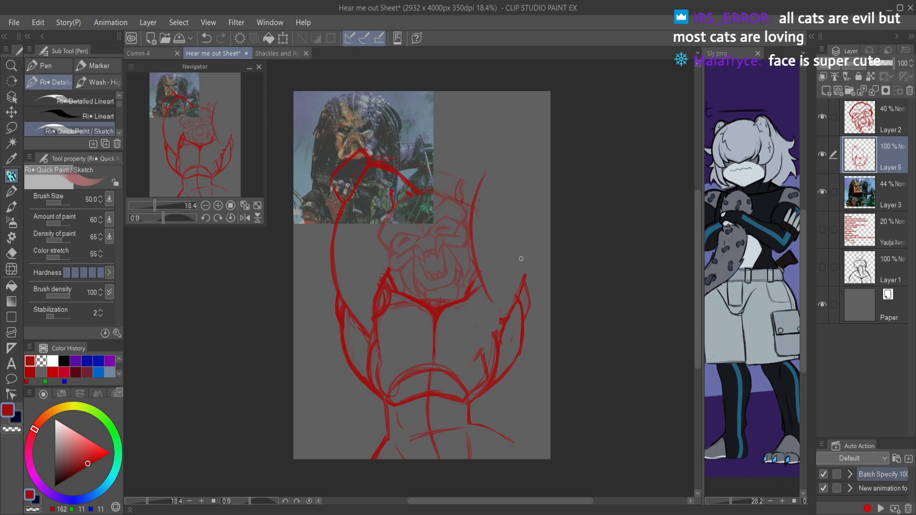
{"action": "mouse_move", "coordinate": [370, 155]}
{"action": "left_mouse_down"}
{"action": "mouse_move", "coordinate": [470, 141]}
{"action": "mouse_move", "coordinate": [490, 182]}
{"action": "mouse_move", "coordinate": [493, 161]}
{"action": "mouse_move", "coordinate": [481, 201]}
{"action": "mouse_move", "coordinate": [495, 202]}
{"action": "mouse_move", "coordinate": [514, 233]}
{"action": "left_mouse_up"}
{"action": "left_click_drag", "start_coordinate": [489, 176], "coordinate": [518, 264]}
{"action": "left_click_drag", "start_coordinate": [505, 195], "coordinate": [517, 285]}
{"action": "left_click_drag", "start_coordinate": [513, 224], "coordinate": [510, 303]}
{"action": "left_click_drag", "start_coordinate": [495, 181], "coordinate": [526, 274]}
{"action": "left_click_drag", "start_coordinate": [514, 215], "coordinate": [524, 270]}
Step: Erase the new arm's inner line and stray strokes around the head, then retouch its elbow
{"action": "key", "text": "e"}
{"action": "mouse_move", "coordinate": [476, 177]}
{"action": "left_mouse_down"}
{"action": "mouse_move", "coordinate": [491, 193]}
{"action": "mouse_move", "coordinate": [501, 304]}
{"action": "left_mouse_up"}
{"action": "mouse_move", "coordinate": [495, 222]}
{"action": "left_mouse_down"}
{"action": "mouse_move", "coordinate": [470, 178]}
{"action": "mouse_move", "coordinate": [487, 293]}
{"action": "mouse_move", "coordinate": [475, 288]}
{"action": "mouse_move", "coordinate": [463, 176]}
{"action": "left_mouse_up"}
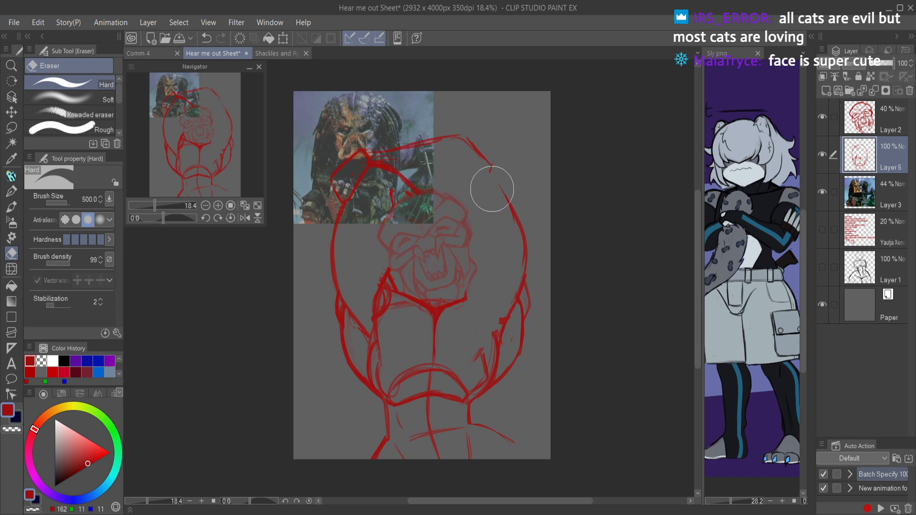
{"action": "key", "text": "p"}
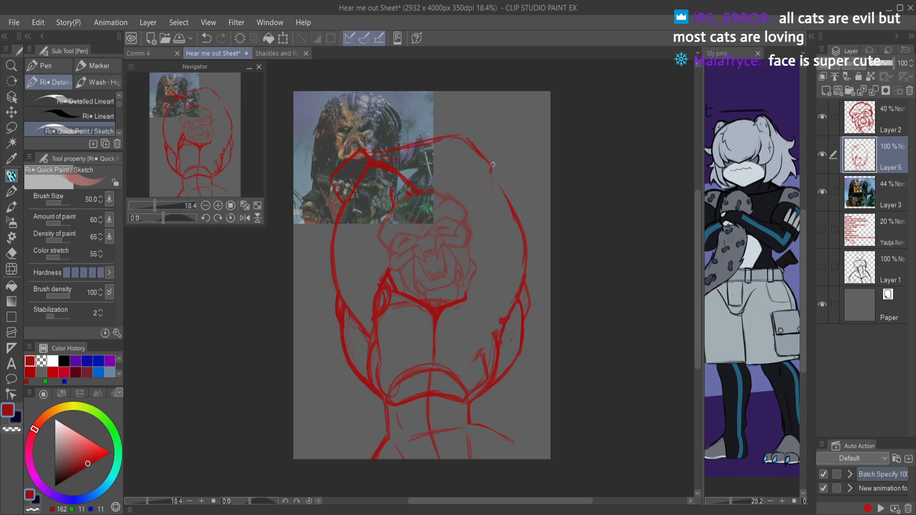
{"action": "left_click_drag", "start_coordinate": [492, 171], "coordinate": [474, 219]}
Step: Undo the redrawn second arm, stepping through the history to the version with the arm erased above the shoulder
{"action": "key", "text": "ctrl+z"}
{"action": "key", "text": "ctrl+z"}
{"action": "key", "text": "ctrl+z"}
{"action": "key", "text": "ctrl+z"}
{"action": "key", "text": "ctrl+z"}
{"action": "key", "text": "ctrl+z"}
{"action": "key", "text": "ctrl+z"}
{"action": "key", "text": "ctrl+z"}
{"action": "key", "text": "ctrl+z"}
{"action": "key", "text": "ctrl+z"}
{"action": "key", "text": "ctrl+z"}
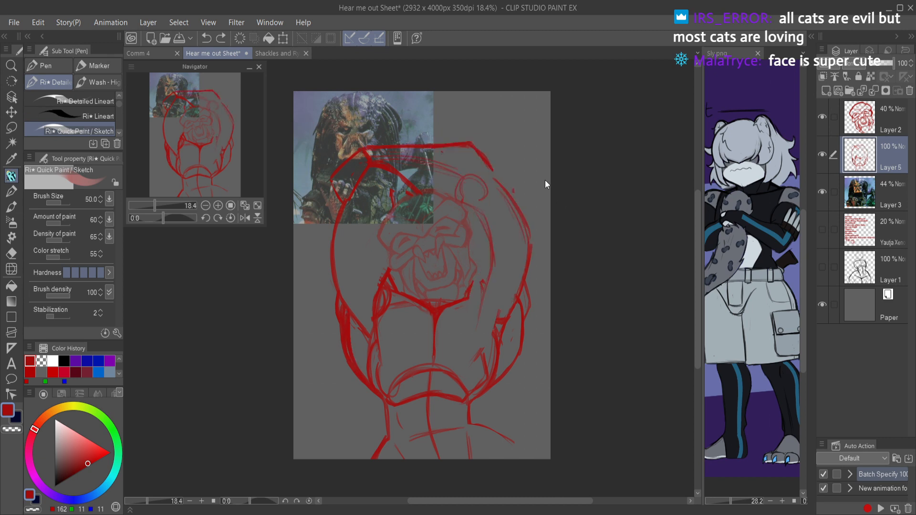
{"action": "key", "text": "ctrl+z"}
{"action": "key", "text": "ctrl+z"}
{"action": "key", "text": "ctrl+z"}
{"action": "key", "text": "ctrl+z"}
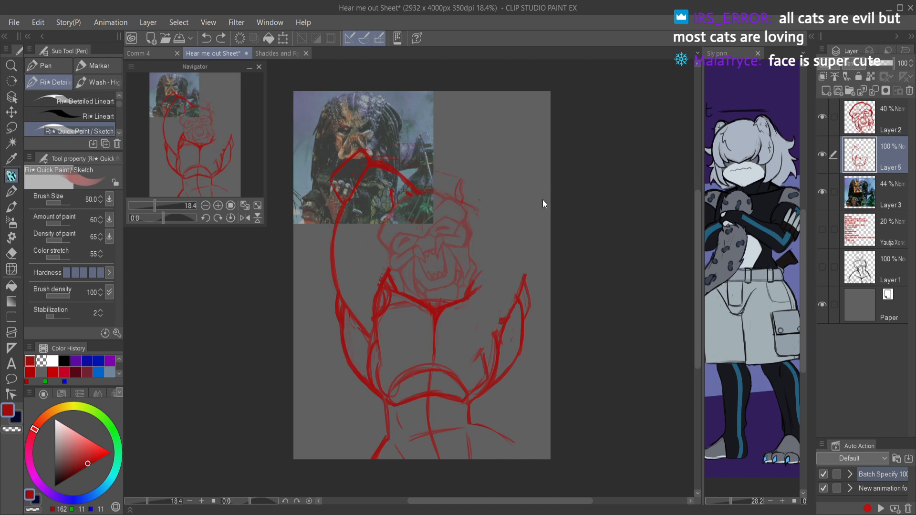
Step: Draw a shoulder circle on the second arm's side with an upper arm guide line angled outward from it
{"action": "mouse_move", "coordinate": [486, 285]}
{"action": "left_mouse_down"}
{"action": "mouse_move", "coordinate": [514, 298]}
{"action": "mouse_move", "coordinate": [493, 312]}
{"action": "mouse_move", "coordinate": [484, 280]}
{"action": "mouse_move", "coordinate": [501, 276]}
{"action": "mouse_move", "coordinate": [518, 297]}
{"action": "mouse_move", "coordinate": [514, 309]}
{"action": "mouse_move", "coordinate": [477, 305]}
{"action": "left_mouse_up"}
{"action": "left_click_drag", "start_coordinate": [524, 266], "coordinate": [547, 209]}
Step: Scale Layer 2 and Layer 5 together to 84% while keeping the proportions, then make Layer 5 the only selected layer
{"action": "key", "text": "ctrl+t"}
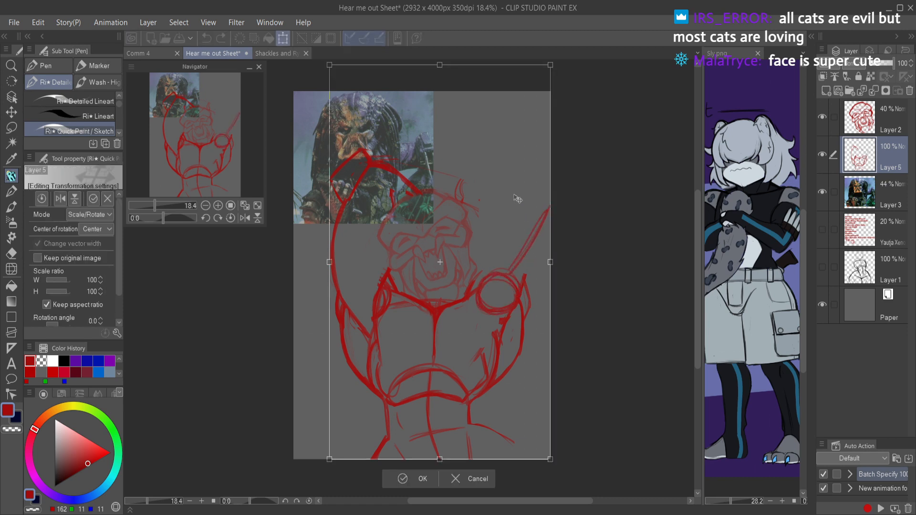
{"action": "left_click", "coordinate": [833, 117]}
{"action": "left_click_drag", "start_coordinate": [550, 65], "coordinate": [514, 130]}
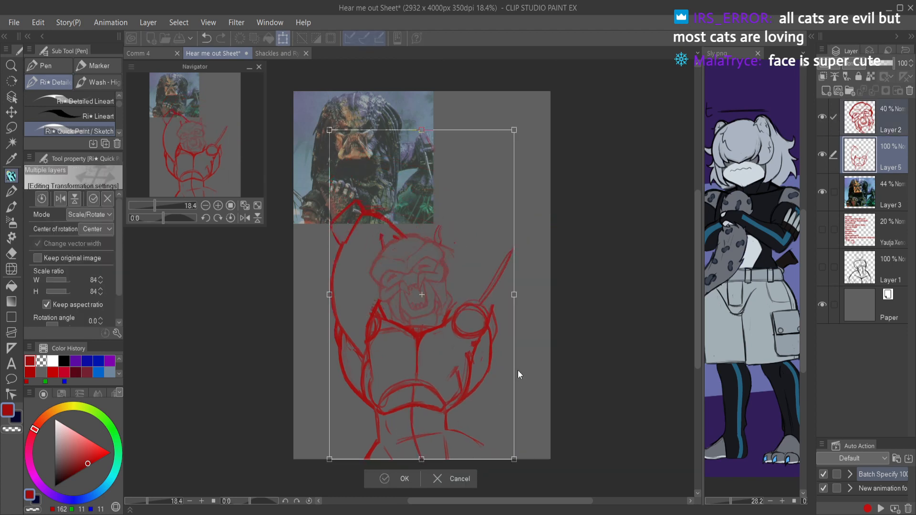
{"action": "key", "text": "Return"}
{"action": "left_click", "coordinate": [873, 126]}
{"action": "left_click", "coordinate": [865, 145]}
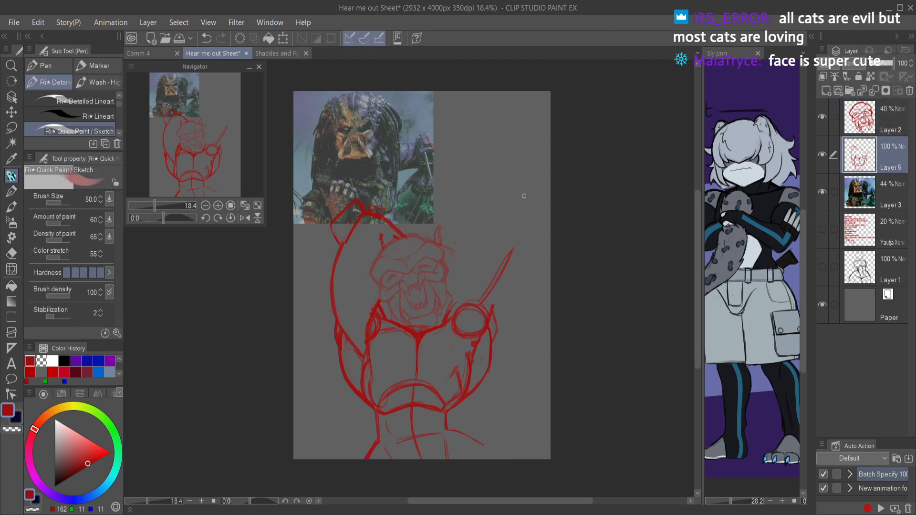
Step: Try an elbow circle at the end of the angled upper arm guide, then undo it
{"action": "mouse_move", "coordinate": [511, 228]}
{"action": "left_mouse_down"}
{"action": "mouse_move", "coordinate": [500, 247]}
{"action": "mouse_move", "coordinate": [524, 239]}
{"action": "mouse_move", "coordinate": [506, 229]}
{"action": "left_mouse_up"}
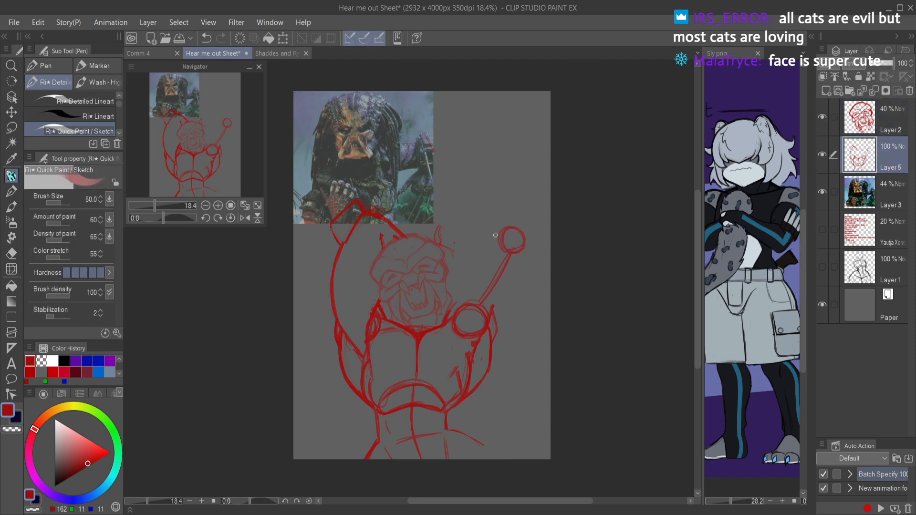
{"action": "key", "text": "ctrl+z"}
{"action": "key", "text": "ctrl+z"}
{"action": "key", "text": "ctrl+z"}
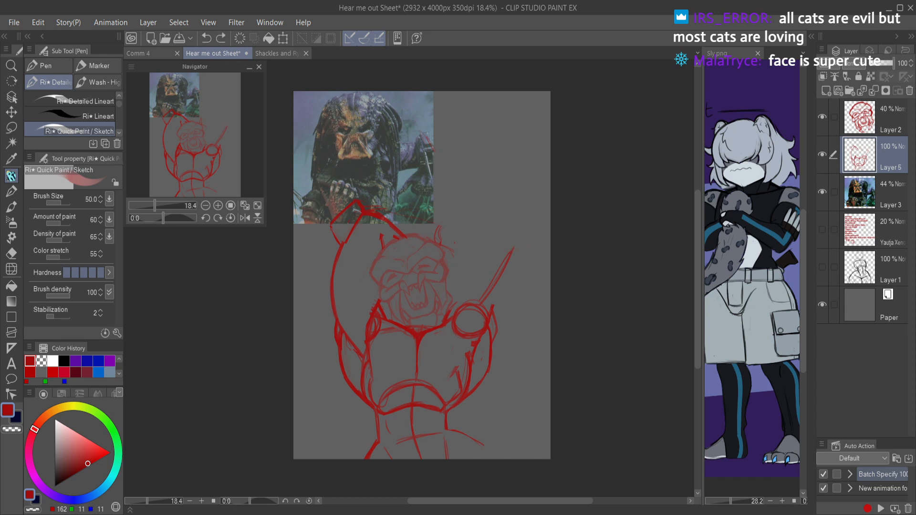
{"action": "key", "text": "ctrl+y"}
Step: Erase the angled guide and boxy elbow, then draw an upright upper arm line, an elbow circle and a forearm line toward the raised elbow
{"action": "key", "text": "e"}
{"action": "mouse_move", "coordinate": [507, 255]}
{"action": "left_mouse_down"}
{"action": "mouse_move", "coordinate": [489, 283]}
{"action": "mouse_move", "coordinate": [512, 248]}
{"action": "left_mouse_up"}
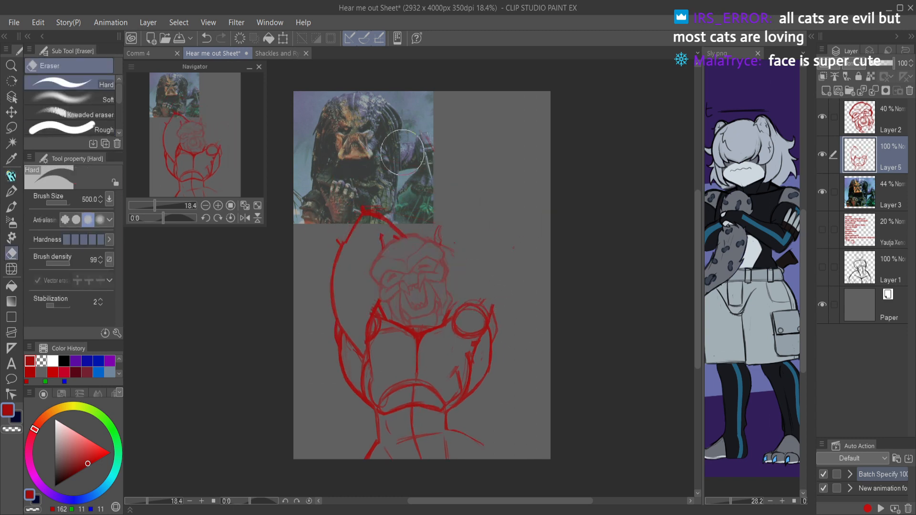
{"action": "key", "text": "p"}
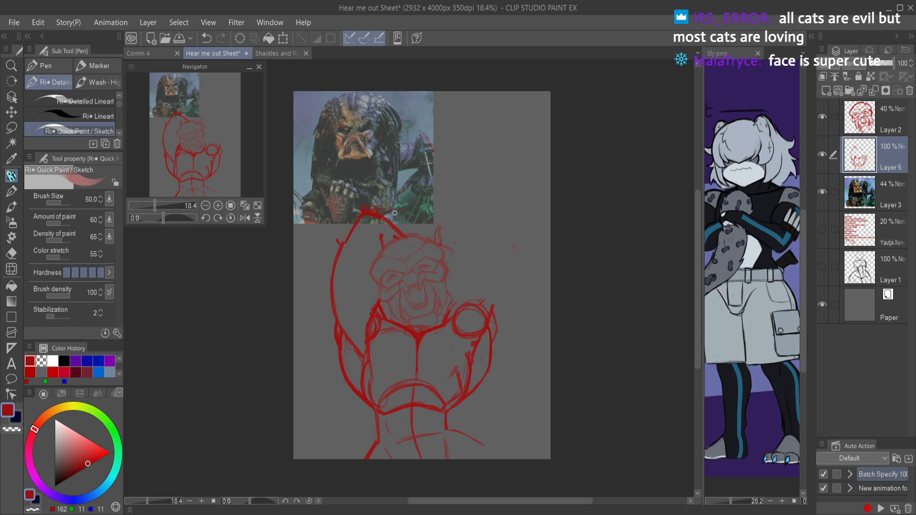
{"action": "mouse_move", "coordinate": [361, 216]}
{"action": "left_mouse_down"}
{"action": "mouse_move", "coordinate": [340, 241]}
{"action": "mouse_move", "coordinate": [343, 228]}
{"action": "mouse_move", "coordinate": [459, 206]}
{"action": "mouse_move", "coordinate": [488, 213]}
{"action": "mouse_move", "coordinate": [473, 219]}
{"action": "mouse_move", "coordinate": [475, 300]}
{"action": "left_mouse_up"}
{"action": "left_click_drag", "start_coordinate": [476, 268], "coordinate": [475, 301]}
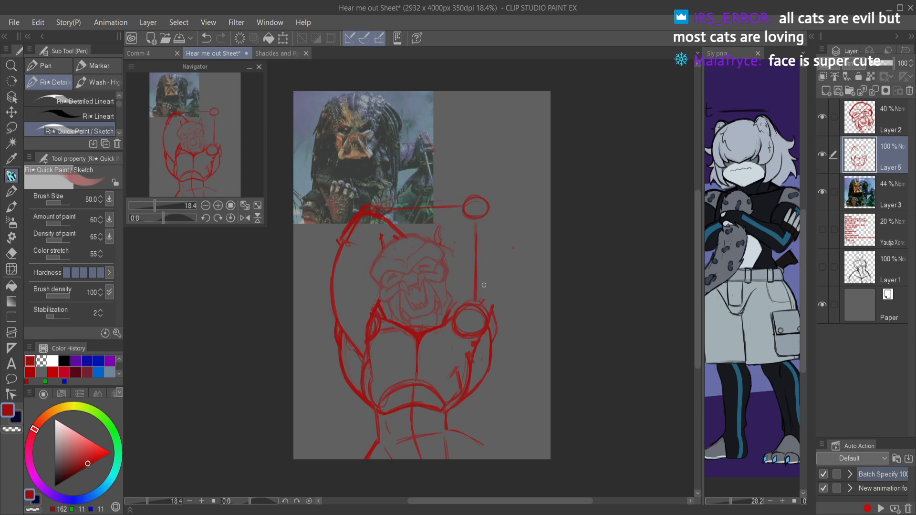
{"action": "mouse_move", "coordinate": [461, 224]}
{"action": "left_mouse_down"}
{"action": "mouse_move", "coordinate": [448, 250]}
{"action": "mouse_move", "coordinate": [448, 233]}
{"action": "mouse_move", "coordinate": [461, 242]}
{"action": "mouse_move", "coordinate": [434, 251]}
{"action": "mouse_move", "coordinate": [450, 271]}
{"action": "mouse_move", "coordinate": [447, 294]}
{"action": "mouse_move", "coordinate": [437, 276]}
{"action": "mouse_move", "coordinate": [455, 304]}
{"action": "left_mouse_up"}
{"action": "left_click_drag", "start_coordinate": [436, 274], "coordinate": [456, 306]}
{"action": "key", "text": "ctrl+z"}
{"action": "key", "text": "ctrl+z"}
{"action": "key", "text": "ctrl+z"}
{"action": "key", "text": "ctrl+z"}
Step: Sketch the outer and inner contours of the second raised arm around its shoulder, elbow and forearm guides
{"action": "left_click_drag", "start_coordinate": [370, 206], "coordinate": [461, 186]}
{"action": "left_click_drag", "start_coordinate": [399, 200], "coordinate": [456, 178]}
{"action": "mouse_move", "coordinate": [367, 210]}
{"action": "left_mouse_down"}
{"action": "mouse_move", "coordinate": [409, 198]}
{"action": "mouse_move", "coordinate": [369, 204]}
{"action": "left_mouse_up"}
{"action": "mouse_move", "coordinate": [403, 195]}
{"action": "left_mouse_down"}
{"action": "mouse_move", "coordinate": [467, 175]}
{"action": "mouse_move", "coordinate": [497, 191]}
{"action": "mouse_move", "coordinate": [477, 235]}
{"action": "mouse_move", "coordinate": [495, 196]}
{"action": "mouse_move", "coordinate": [504, 254]}
{"action": "mouse_move", "coordinate": [494, 301]}
{"action": "mouse_move", "coordinate": [504, 270]}
{"action": "mouse_move", "coordinate": [481, 330]}
{"action": "mouse_move", "coordinate": [503, 264]}
{"action": "mouse_move", "coordinate": [458, 237]}
{"action": "mouse_move", "coordinate": [450, 291]}
{"action": "left_mouse_up"}
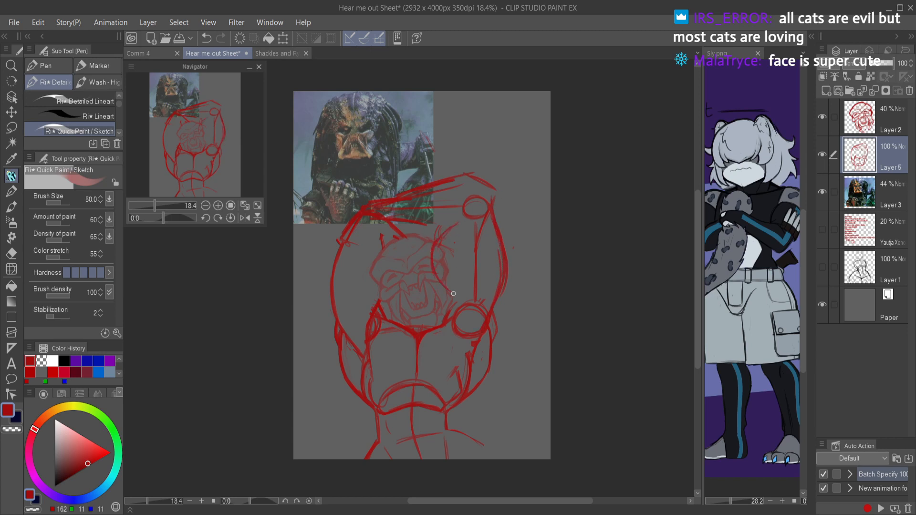
{"action": "mouse_move", "coordinate": [438, 241]}
{"action": "left_mouse_down"}
{"action": "mouse_move", "coordinate": [471, 301]}
{"action": "mouse_move", "coordinate": [449, 297]}
{"action": "mouse_move", "coordinate": [446, 321]}
{"action": "left_mouse_up"}
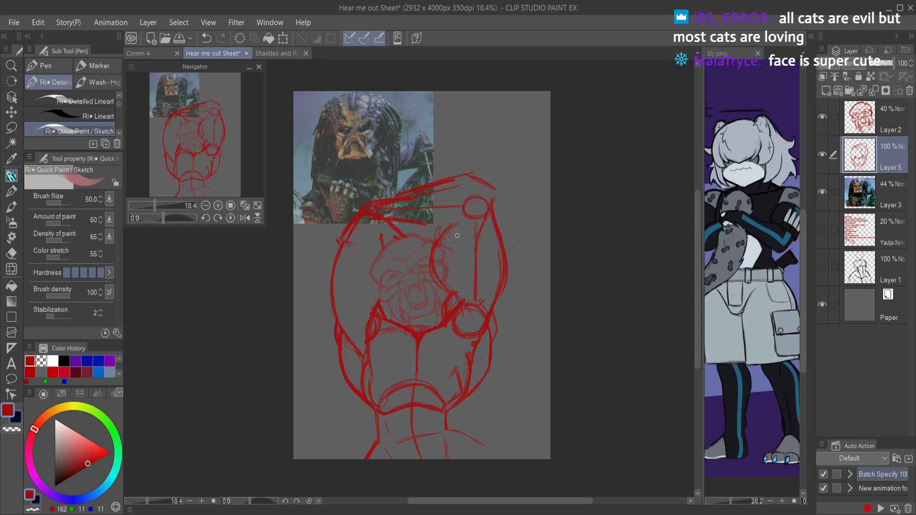
{"action": "mouse_move", "coordinate": [449, 225]}
{"action": "left_mouse_down"}
{"action": "mouse_move", "coordinate": [449, 253]}
{"action": "mouse_move", "coordinate": [437, 272]}
{"action": "mouse_move", "coordinate": [442, 251]}
{"action": "mouse_move", "coordinate": [456, 303]}
{"action": "left_mouse_up"}
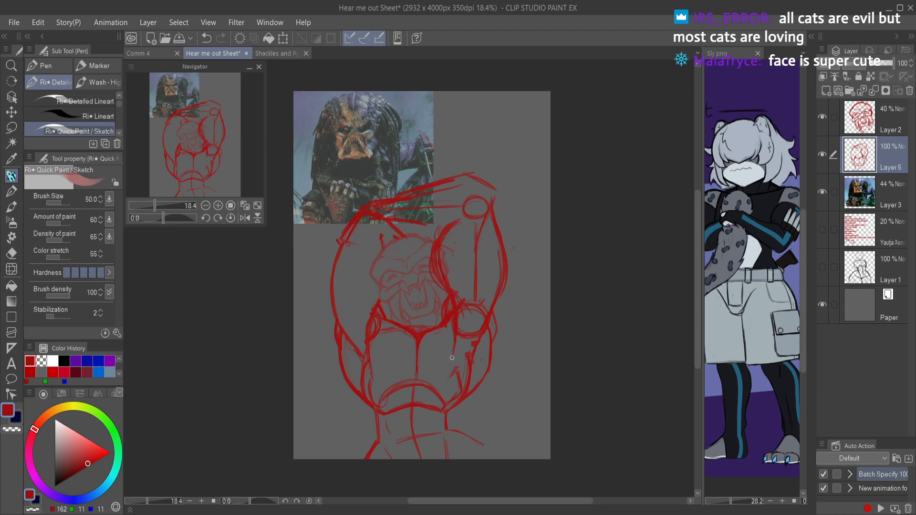
Step: Erase the whole second raised arm, including its contours, guide lines, and shoulder and elbow circles
{"action": "key", "text": "e"}
{"action": "mouse_move", "coordinate": [452, 233]}
{"action": "left_mouse_down"}
{"action": "mouse_move", "coordinate": [436, 295]}
{"action": "mouse_move", "coordinate": [434, 259]}
{"action": "mouse_move", "coordinate": [446, 280]}
{"action": "mouse_move", "coordinate": [427, 252]}
{"action": "mouse_move", "coordinate": [453, 221]}
{"action": "left_mouse_up"}
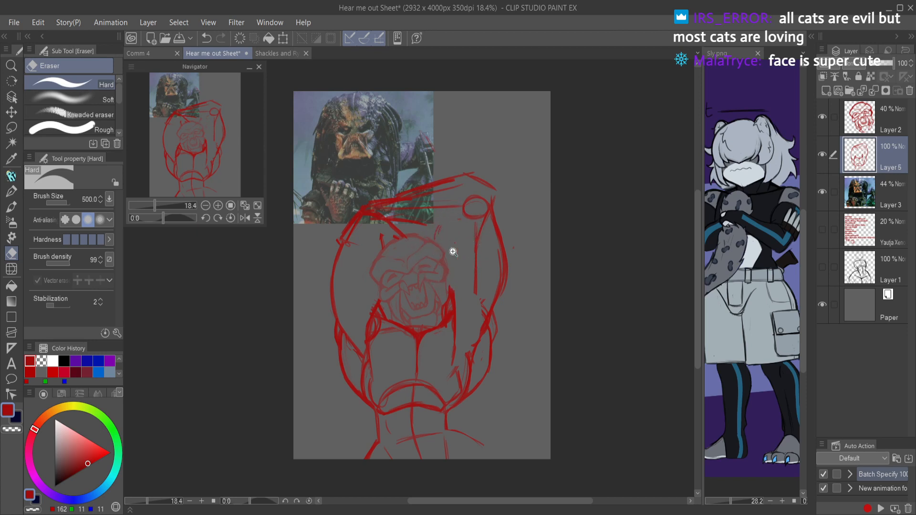
{"action": "scroll", "coordinate": [469, 242], "scroll_direction": "down", "scroll_amount": 3}
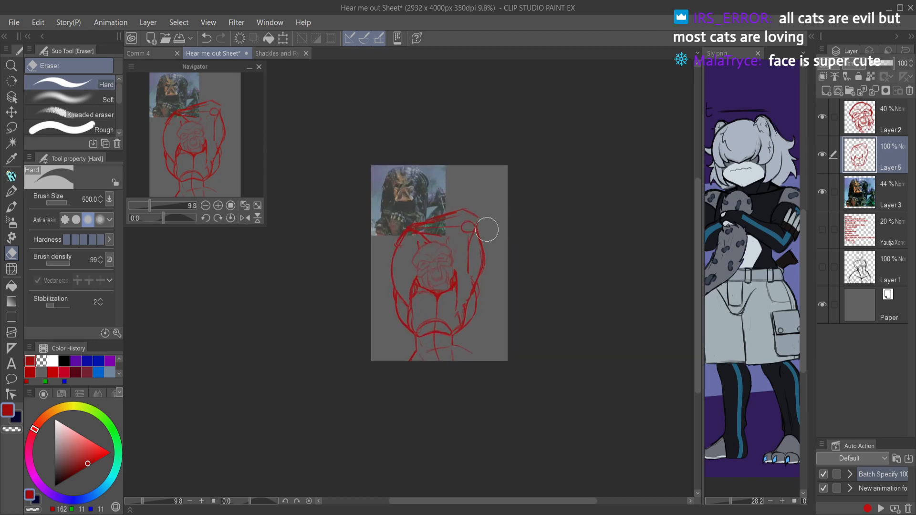
{"action": "key", "text": "ctrl+z"}
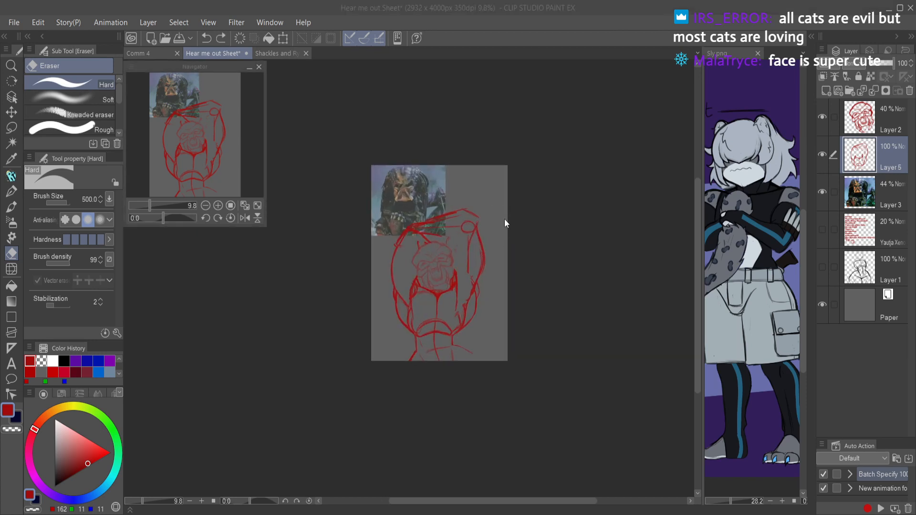
{"action": "mouse_move", "coordinate": [487, 230]}
{"action": "left_mouse_down"}
{"action": "mouse_move", "coordinate": [412, 220]}
{"action": "mouse_move", "coordinate": [445, 226]}
{"action": "mouse_move", "coordinate": [464, 213]}
{"action": "mouse_move", "coordinate": [485, 230]}
{"action": "mouse_move", "coordinate": [487, 263]}
{"action": "mouse_move", "coordinate": [483, 247]}
{"action": "mouse_move", "coordinate": [467, 246]}
{"action": "mouse_move", "coordinate": [452, 195]}
{"action": "mouse_move", "coordinate": [464, 268]}
{"action": "mouse_move", "coordinate": [441, 230]}
{"action": "mouse_move", "coordinate": [468, 257]}
{"action": "mouse_move", "coordinate": [481, 255]}
{"action": "mouse_move", "coordinate": [479, 299]}
{"action": "mouse_move", "coordinate": [465, 331]}
{"action": "left_mouse_up"}
{"action": "scroll", "coordinate": [458, 303], "scroll_direction": "up", "scroll_amount": 3}
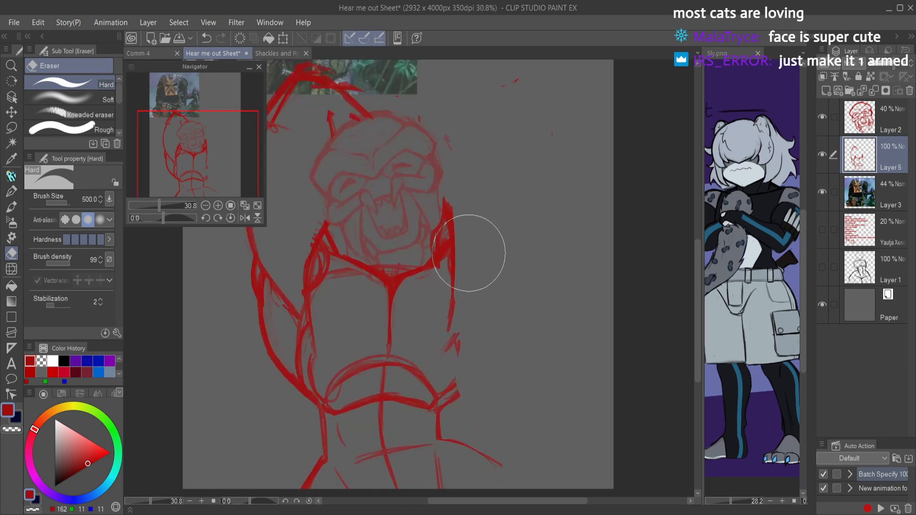
Step: Draw a rounded outer chest contour on the erased arm's side and erase the leftover strokes beside the jaw
{"action": "key", "text": "p"}
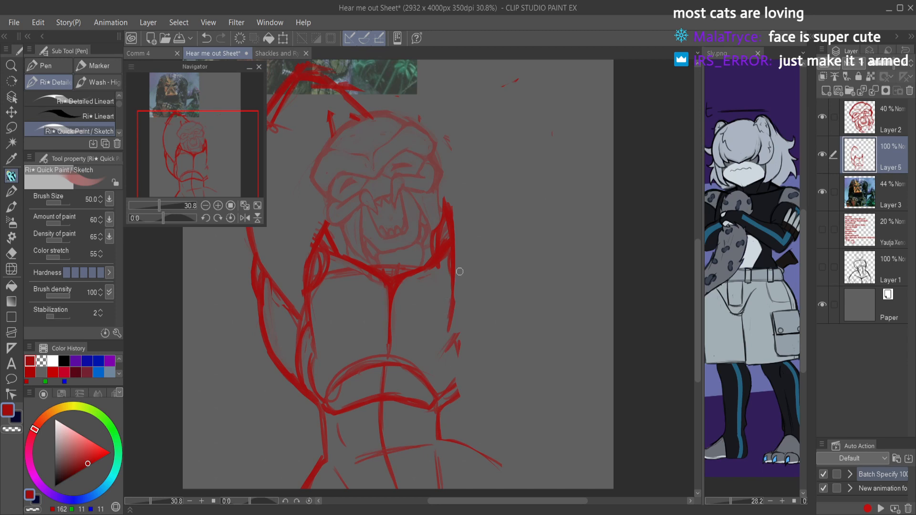
{"action": "mouse_move", "coordinate": [464, 283]}
{"action": "left_mouse_down"}
{"action": "mouse_move", "coordinate": [453, 382]}
{"action": "mouse_move", "coordinate": [465, 291]}
{"action": "mouse_move", "coordinate": [422, 266]}
{"action": "mouse_move", "coordinate": [462, 277]}
{"action": "mouse_move", "coordinate": [473, 296]}
{"action": "mouse_move", "coordinate": [456, 391]}
{"action": "left_mouse_up"}
{"action": "left_click_drag", "start_coordinate": [465, 338], "coordinate": [439, 397]}
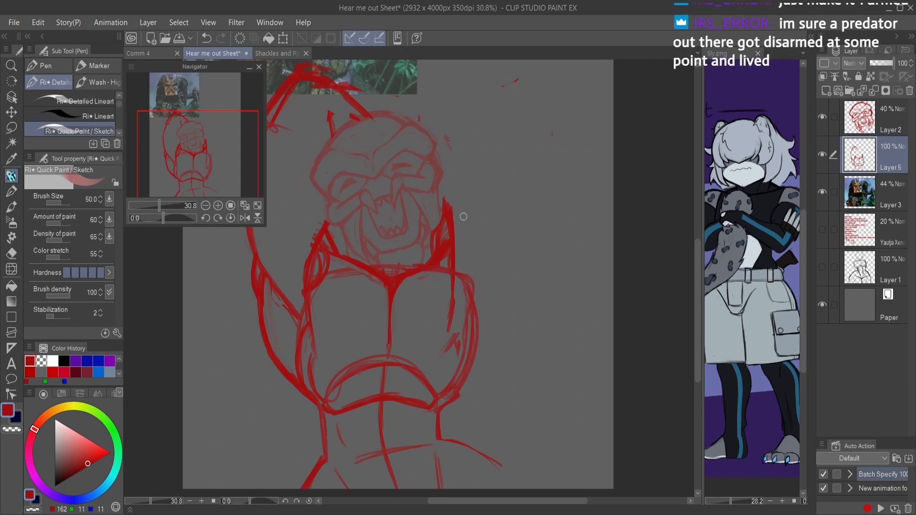
{"action": "key", "text": "e"}
{"action": "mouse_move", "coordinate": [453, 199]}
{"action": "left_mouse_down"}
{"action": "mouse_move", "coordinate": [470, 240]}
{"action": "mouse_move", "coordinate": [433, 250]}
{"action": "mouse_move", "coordinate": [452, 258]}
{"action": "left_mouse_up"}
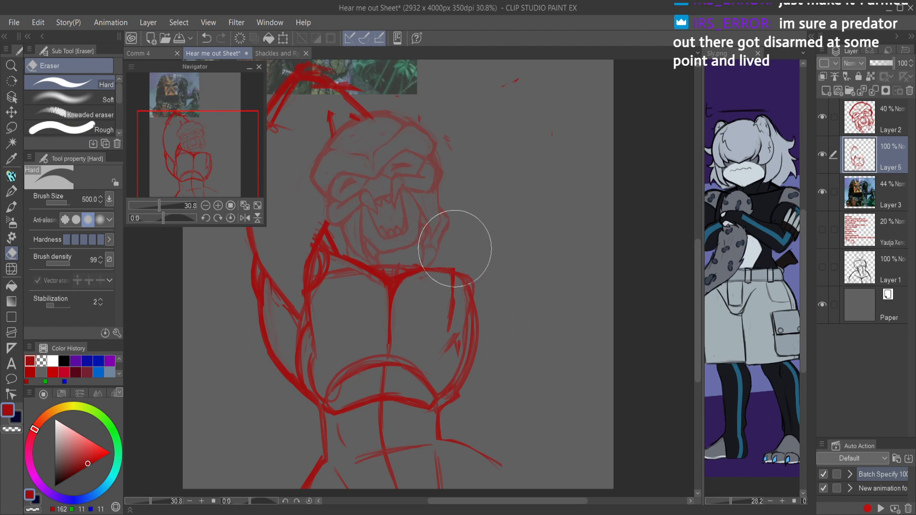
{"action": "key", "text": "p"}
Step: Sketch a lowered arm with rounded shoulder, upper arm line, elbow circle and outward forearm, and strengthen the hip line beneath it
{"action": "scroll", "coordinate": [481, 268], "scroll_direction": "down", "scroll_amount": 3}
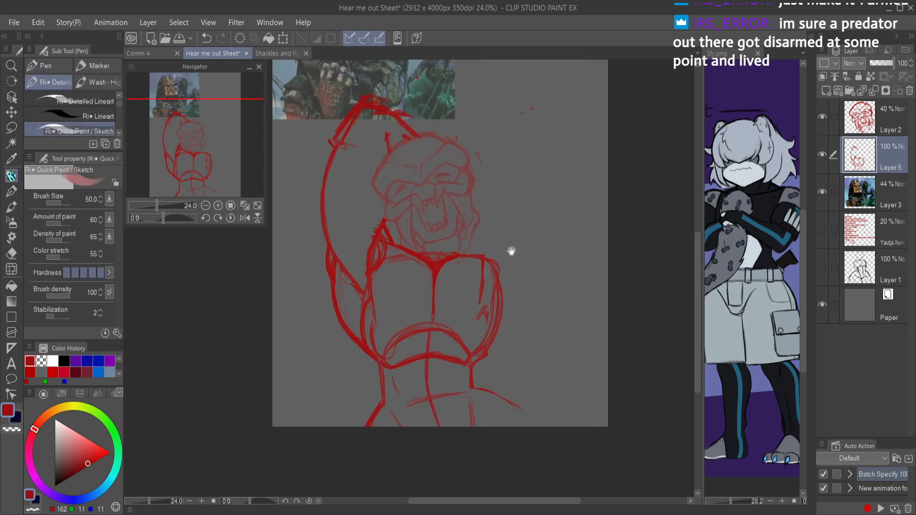
{"action": "mouse_move", "coordinate": [522, 261]}
{"action": "left_mouse_down"}
{"action": "mouse_move", "coordinate": [532, 295]}
{"action": "mouse_move", "coordinate": [518, 260]}
{"action": "mouse_move", "coordinate": [513, 303]}
{"action": "mouse_move", "coordinate": [494, 257]}
{"action": "mouse_move", "coordinate": [519, 302]}
{"action": "mouse_move", "coordinate": [519, 264]}
{"action": "left_mouse_up"}
{"action": "mouse_move", "coordinate": [519, 312]}
{"action": "left_mouse_down"}
{"action": "mouse_move", "coordinate": [496, 376]}
{"action": "mouse_move", "coordinate": [500, 362]}
{"action": "mouse_move", "coordinate": [570, 424]}
{"action": "left_mouse_up"}
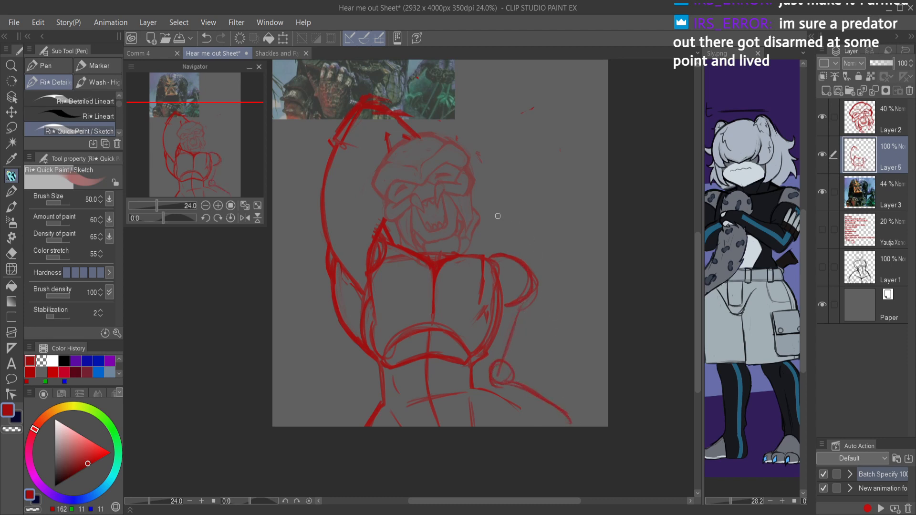
{"action": "mouse_move", "coordinate": [434, 270]}
{"action": "left_mouse_down"}
{"action": "mouse_move", "coordinate": [523, 249]}
{"action": "mouse_move", "coordinate": [488, 258]}
{"action": "mouse_move", "coordinate": [535, 259]}
{"action": "mouse_move", "coordinate": [543, 300]}
{"action": "left_mouse_up"}
{"action": "mouse_move", "coordinate": [540, 268]}
{"action": "left_mouse_down"}
{"action": "mouse_move", "coordinate": [528, 353]}
{"action": "mouse_move", "coordinate": [484, 377]}
{"action": "mouse_move", "coordinate": [522, 372]}
{"action": "mouse_move", "coordinate": [515, 364]}
{"action": "mouse_move", "coordinate": [542, 387]}
{"action": "left_mouse_up"}
{"action": "mouse_move", "coordinate": [525, 355]}
{"action": "left_mouse_down"}
{"action": "mouse_move", "coordinate": [549, 372]}
{"action": "mouse_move", "coordinate": [578, 420]}
{"action": "mouse_move", "coordinate": [556, 372]}
{"action": "mouse_move", "coordinate": [557, 387]}
{"action": "left_mouse_up"}
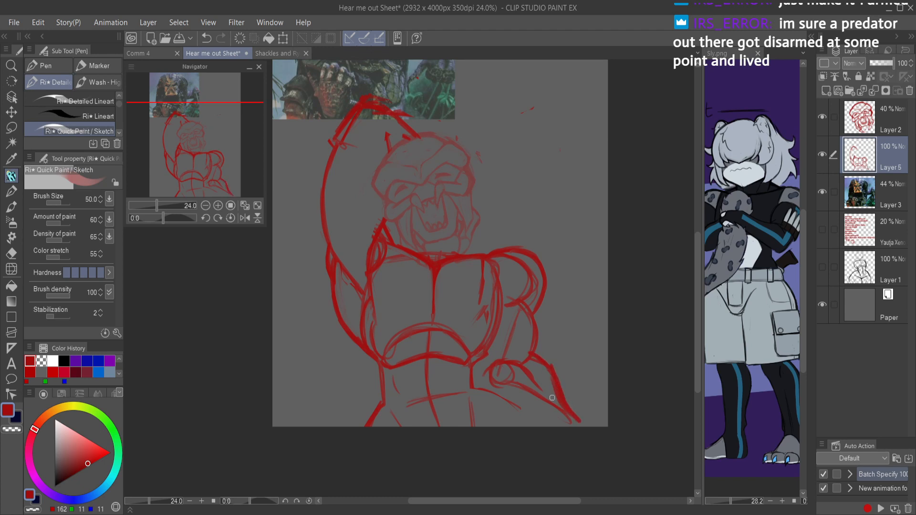
{"action": "mouse_move", "coordinate": [487, 392]}
{"action": "left_mouse_down"}
{"action": "mouse_move", "coordinate": [520, 412]}
{"action": "mouse_move", "coordinate": [476, 390]}
{"action": "mouse_move", "coordinate": [525, 428]}
{"action": "left_mouse_up"}
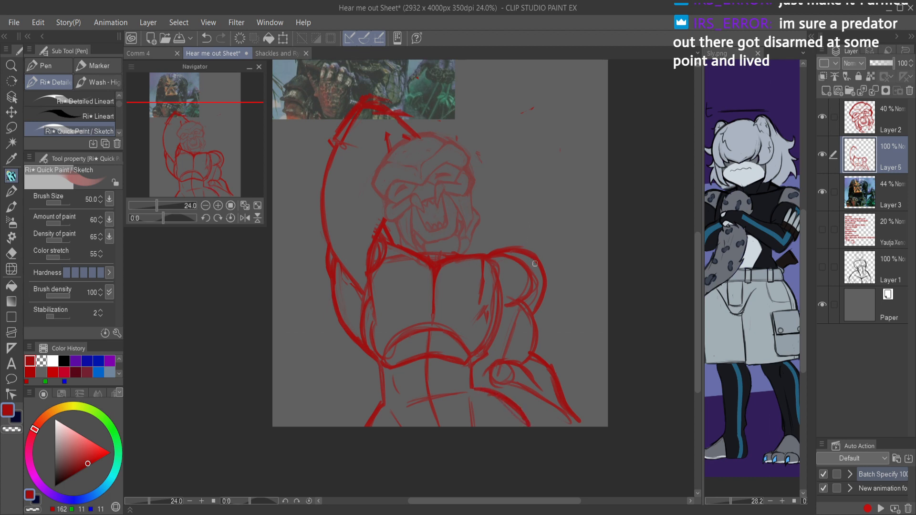
Step: Draw the armpit edge of the pectoral on the lowered arm's side and erase the construction lines inside the chest and shoulder
{"action": "left_click_drag", "start_coordinate": [501, 297], "coordinate": [479, 329]}
{"action": "mouse_move", "coordinate": [506, 282]}
{"action": "left_mouse_down"}
{"action": "mouse_move", "coordinate": [483, 330]}
{"action": "mouse_move", "coordinate": [494, 324]}
{"action": "mouse_move", "coordinate": [501, 267]}
{"action": "mouse_move", "coordinate": [471, 326]}
{"action": "mouse_move", "coordinate": [498, 290]}
{"action": "left_mouse_up"}
{"action": "key", "text": "c"}
{"action": "left_click_drag", "start_coordinate": [498, 289], "coordinate": [475, 329]}
{"action": "mouse_move", "coordinate": [497, 312]}
{"action": "left_mouse_down"}
{"action": "mouse_move", "coordinate": [502, 291]}
{"action": "mouse_move", "coordinate": [484, 328]}
{"action": "mouse_move", "coordinate": [498, 292]}
{"action": "mouse_move", "coordinate": [481, 302]}
{"action": "mouse_move", "coordinate": [492, 264]}
{"action": "mouse_move", "coordinate": [510, 257]}
{"action": "mouse_move", "coordinate": [488, 265]}
{"action": "mouse_move", "coordinate": [531, 290]}
{"action": "left_mouse_up"}
{"action": "left_click_drag", "start_coordinate": [534, 291], "coordinate": [533, 273]}
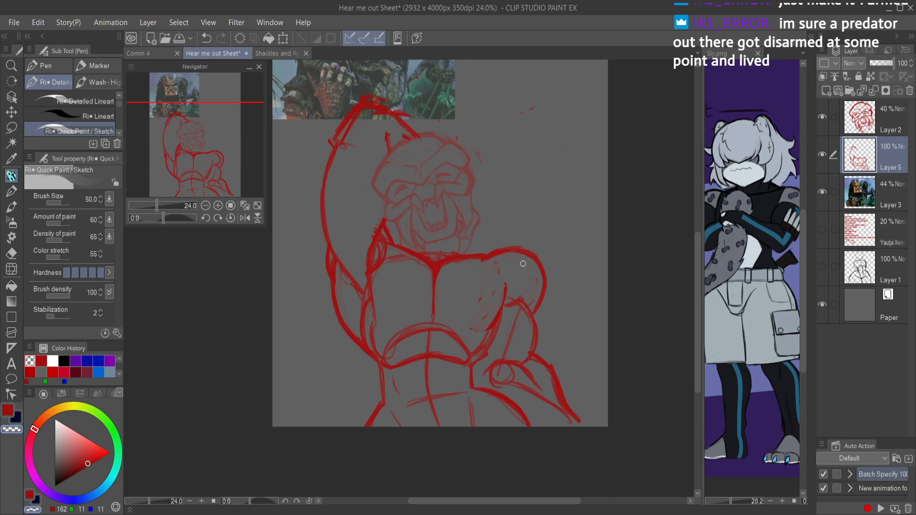
Step: Reinforce the armpit line on the lowered arm's side, curving it inward under the pectoral
{"action": "key", "text": "c"}
{"action": "mouse_move", "coordinate": [506, 286]}
{"action": "left_mouse_down"}
{"action": "mouse_move", "coordinate": [482, 331]}
{"action": "mouse_move", "coordinate": [502, 313]}
{"action": "mouse_move", "coordinate": [504, 298]}
{"action": "mouse_move", "coordinate": [475, 330]}
{"action": "left_mouse_up"}
{"action": "mouse_move", "coordinate": [506, 288]}
{"action": "left_mouse_down"}
{"action": "mouse_move", "coordinate": [503, 308]}
{"action": "mouse_move", "coordinate": [473, 329]}
{"action": "left_mouse_up"}
{"action": "mouse_move", "coordinate": [504, 297]}
{"action": "left_mouse_down"}
{"action": "mouse_move", "coordinate": [473, 331]}
{"action": "mouse_move", "coordinate": [494, 264]}
{"action": "mouse_move", "coordinate": [502, 289]}
{"action": "mouse_move", "coordinate": [473, 330]}
{"action": "mouse_move", "coordinate": [489, 319]}
{"action": "mouse_move", "coordinate": [482, 324]}
{"action": "mouse_move", "coordinate": [501, 282]}
{"action": "mouse_move", "coordinate": [475, 327]}
{"action": "left_mouse_up"}
{"action": "key", "text": "c"}
{"action": "key", "text": "c"}
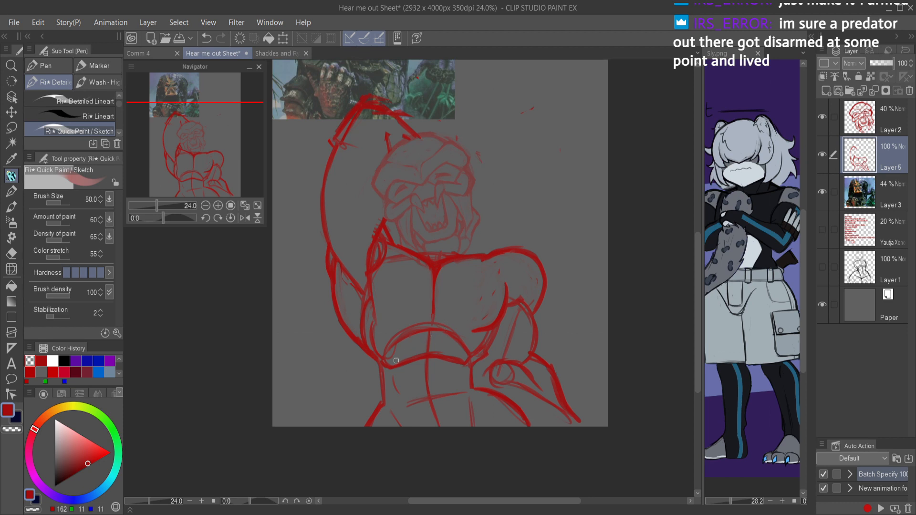
Step: Refine the ribcage edge below the lowered arm's armpit and erase the old armpit line
{"action": "key", "text": "h"}
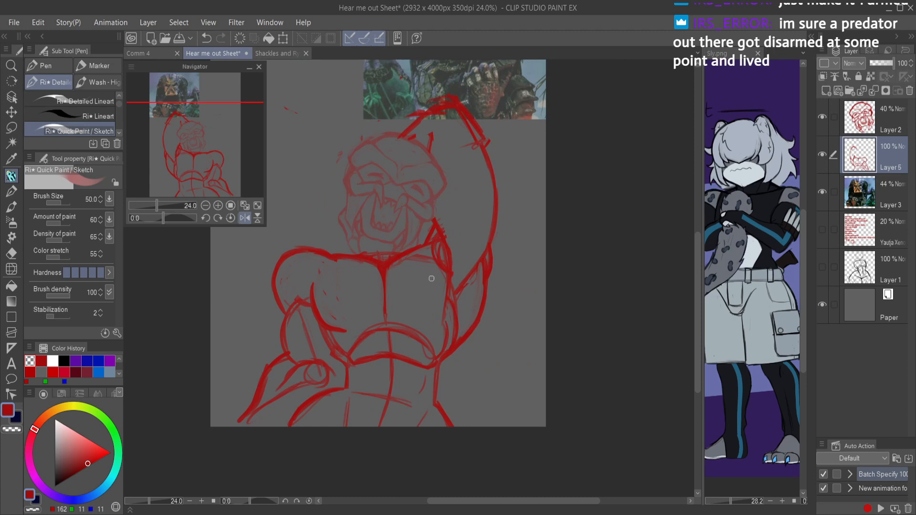
{"action": "scroll", "coordinate": [353, 322], "scroll_direction": "up", "scroll_amount": 2}
{"action": "left_click_drag", "start_coordinate": [343, 378], "coordinate": [357, 384]}
{"action": "mouse_move", "coordinate": [328, 335]}
{"action": "left_mouse_down"}
{"action": "mouse_move", "coordinate": [330, 357]}
{"action": "mouse_move", "coordinate": [331, 350]}
{"action": "left_mouse_up"}
{"action": "key", "text": "c"}
{"action": "mouse_move", "coordinate": [296, 263]}
{"action": "left_mouse_down"}
{"action": "mouse_move", "coordinate": [296, 306]}
{"action": "mouse_move", "coordinate": [317, 329]}
{"action": "mouse_move", "coordinate": [328, 375]}
{"action": "mouse_move", "coordinate": [334, 353]}
{"action": "mouse_move", "coordinate": [337, 366]}
{"action": "left_mouse_up"}
{"action": "key", "text": "c"}
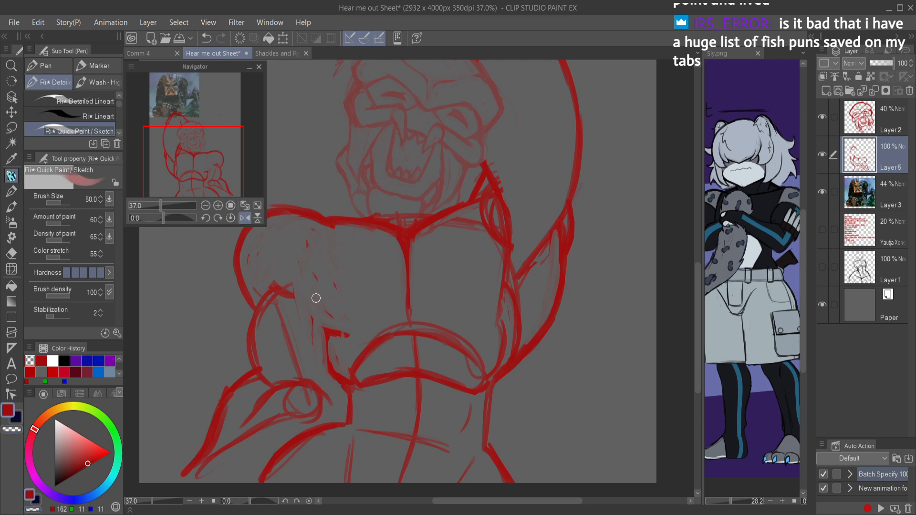
Step: Draw the curved undersides of both pectorals from the lowered arm's armpit across to the raised arm's side
{"action": "mouse_move", "coordinate": [293, 263]}
{"action": "left_mouse_down"}
{"action": "mouse_move", "coordinate": [328, 327]}
{"action": "mouse_move", "coordinate": [305, 299]}
{"action": "mouse_move", "coordinate": [305, 281]}
{"action": "mouse_move", "coordinate": [342, 338]}
{"action": "mouse_move", "coordinate": [334, 330]}
{"action": "mouse_move", "coordinate": [384, 315]}
{"action": "mouse_move", "coordinate": [350, 332]}
{"action": "mouse_move", "coordinate": [443, 307]}
{"action": "mouse_move", "coordinate": [396, 319]}
{"action": "mouse_move", "coordinate": [471, 317]}
{"action": "left_mouse_up"}
{"action": "mouse_move", "coordinate": [411, 315]}
{"action": "left_mouse_down"}
{"action": "mouse_move", "coordinate": [477, 305]}
{"action": "mouse_move", "coordinate": [432, 314]}
{"action": "mouse_move", "coordinate": [477, 292]}
{"action": "mouse_move", "coordinate": [482, 306]}
{"action": "mouse_move", "coordinate": [448, 317]}
{"action": "mouse_move", "coordinate": [506, 270]}
{"action": "mouse_move", "coordinate": [484, 304]}
{"action": "mouse_move", "coordinate": [493, 286]}
{"action": "left_mouse_up"}
{"action": "mouse_move", "coordinate": [509, 226]}
{"action": "left_mouse_down"}
{"action": "mouse_move", "coordinate": [492, 298]}
{"action": "mouse_move", "coordinate": [498, 289]}
{"action": "mouse_move", "coordinate": [454, 316]}
{"action": "mouse_move", "coordinate": [405, 314]}
{"action": "mouse_move", "coordinate": [457, 317]}
{"action": "left_mouse_up"}
{"action": "left_click_drag", "start_coordinate": [512, 266], "coordinate": [496, 286]}
Step: Erase the shoulder circle on the raised arm's side and clean up the chest and side contours beneath that arm
{"action": "key", "text": "c"}
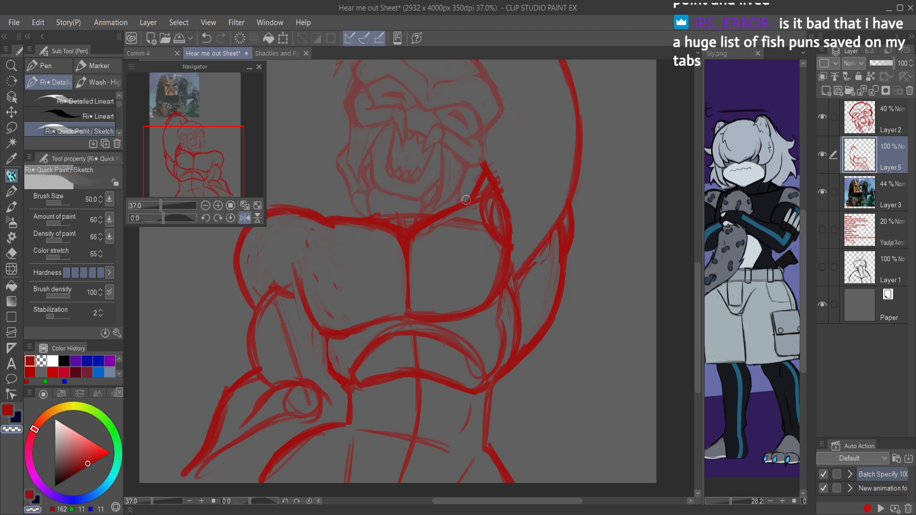
{"action": "mouse_move", "coordinate": [440, 228]}
{"action": "left_mouse_down"}
{"action": "mouse_move", "coordinate": [470, 224]}
{"action": "mouse_move", "coordinate": [485, 239]}
{"action": "mouse_move", "coordinate": [503, 213]}
{"action": "left_mouse_up"}
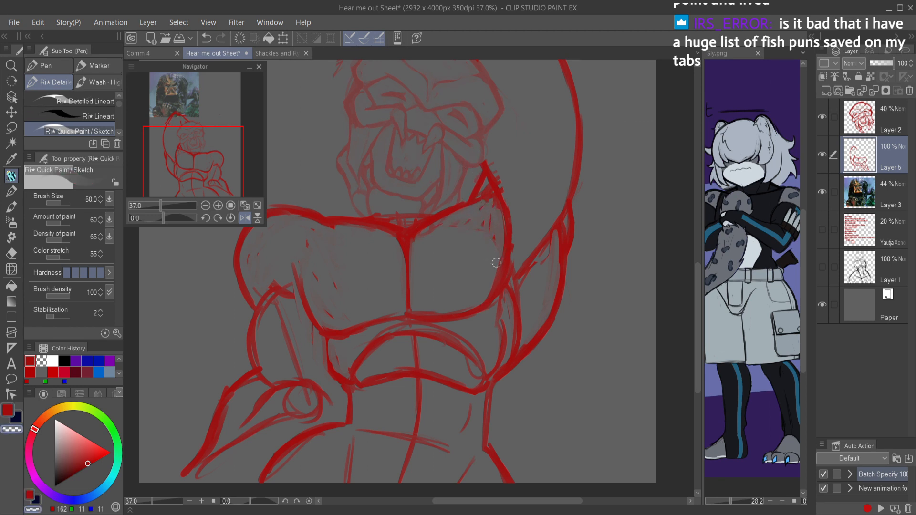
{"action": "mouse_move", "coordinate": [485, 155]}
{"action": "left_mouse_down"}
{"action": "mouse_move", "coordinate": [504, 252]}
{"action": "mouse_move", "coordinate": [503, 182]}
{"action": "mouse_move", "coordinate": [505, 300]}
{"action": "mouse_move", "coordinate": [511, 223]}
{"action": "left_mouse_up"}
{"action": "key", "text": "c"}
{"action": "mouse_move", "coordinate": [496, 279]}
{"action": "left_mouse_down"}
{"action": "mouse_move", "coordinate": [501, 248]}
{"action": "mouse_move", "coordinate": [494, 291]}
{"action": "mouse_move", "coordinate": [482, 154]}
{"action": "mouse_move", "coordinate": [503, 238]}
{"action": "mouse_move", "coordinate": [493, 189]}
{"action": "mouse_move", "coordinate": [500, 273]}
{"action": "mouse_move", "coordinate": [493, 211]}
{"action": "left_mouse_up"}
{"action": "mouse_move", "coordinate": [508, 273]}
{"action": "left_mouse_down"}
{"action": "mouse_move", "coordinate": [502, 260]}
{"action": "mouse_move", "coordinate": [513, 353]}
{"action": "mouse_move", "coordinate": [500, 362]}
{"action": "left_mouse_up"}
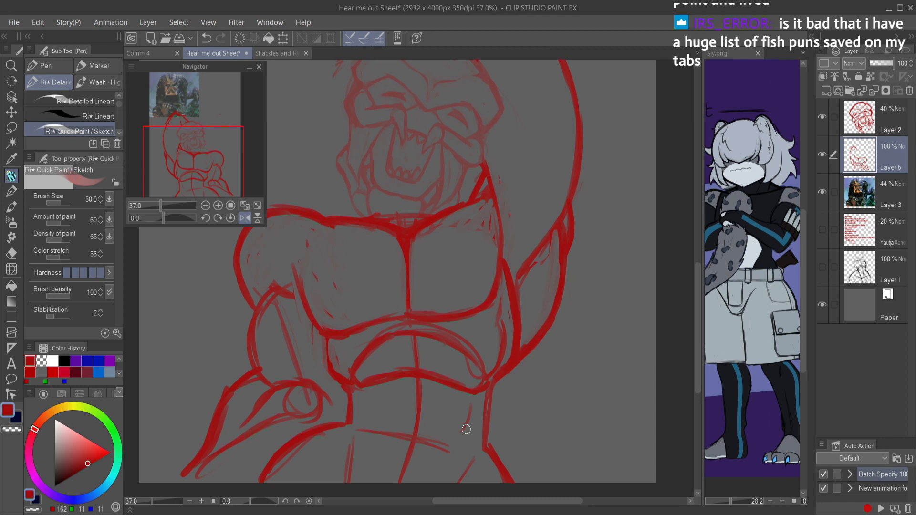
{"action": "key", "text": "h"}
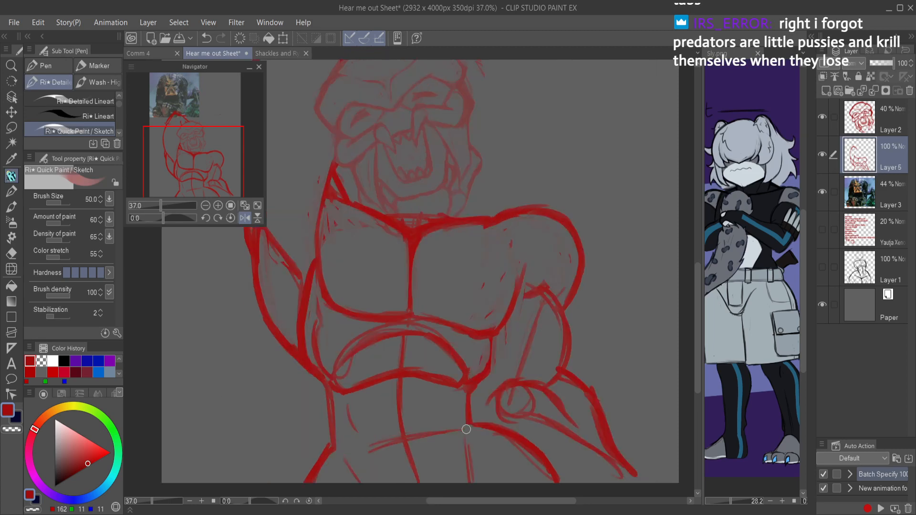
Step: Thicken the lowered upper arm's outer contour, then draw its inner contour and the forearm lines around the elbow
{"action": "scroll", "coordinate": [520, 225], "scroll_direction": "down", "scroll_amount": 4}
{"action": "scroll", "coordinate": [514, 286], "scroll_direction": "up", "scroll_amount": 7}
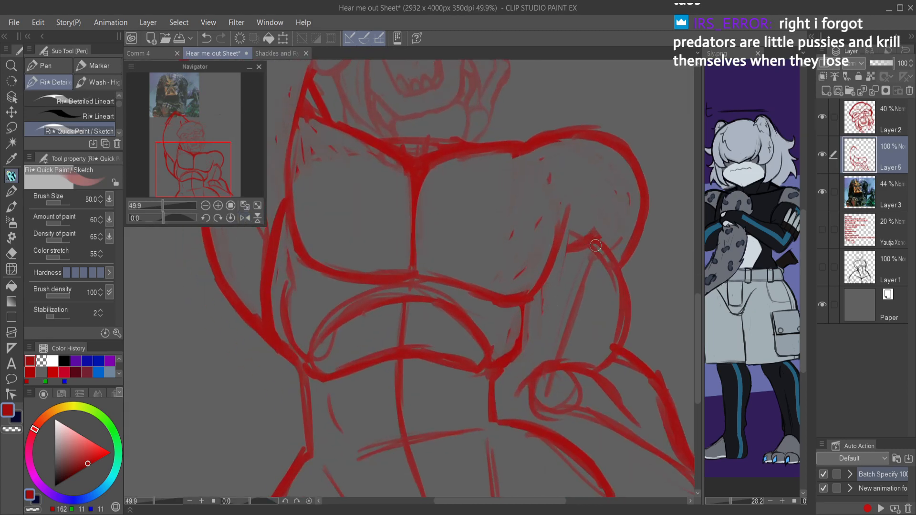
{"action": "mouse_move", "coordinate": [550, 262]}
{"action": "left_mouse_down"}
{"action": "mouse_move", "coordinate": [596, 246]}
{"action": "mouse_move", "coordinate": [624, 304]}
{"action": "mouse_move", "coordinate": [619, 341]}
{"action": "left_mouse_up"}
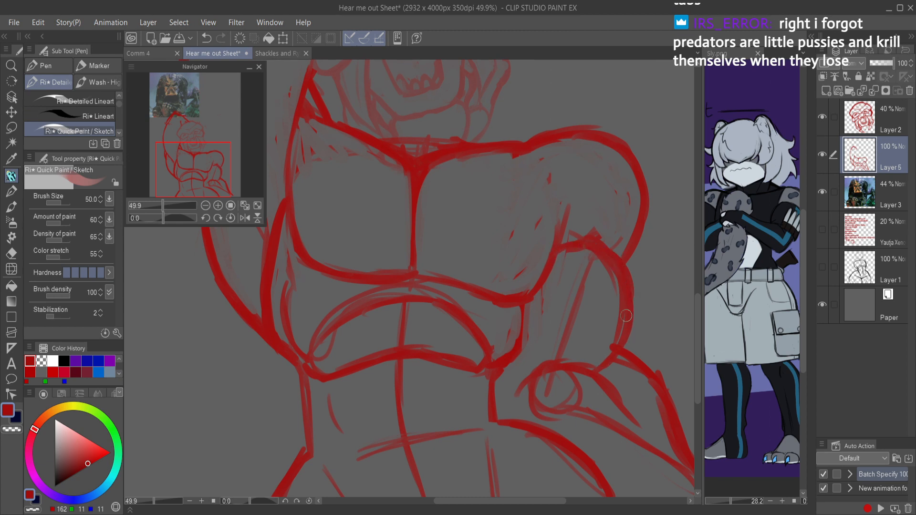
{"action": "left_click_drag", "start_coordinate": [542, 300], "coordinate": [531, 359]}
{"action": "mouse_move", "coordinate": [525, 318]}
{"action": "left_mouse_down"}
{"action": "mouse_move", "coordinate": [543, 365]}
{"action": "mouse_move", "coordinate": [504, 391]}
{"action": "left_mouse_up"}
{"action": "mouse_move", "coordinate": [517, 359]}
{"action": "left_mouse_down"}
{"action": "mouse_move", "coordinate": [503, 392]}
{"action": "mouse_move", "coordinate": [516, 422]}
{"action": "mouse_move", "coordinate": [512, 357]}
{"action": "mouse_move", "coordinate": [510, 408]}
{"action": "mouse_move", "coordinate": [536, 382]}
{"action": "mouse_move", "coordinate": [575, 384]}
{"action": "mouse_move", "coordinate": [603, 413]}
{"action": "mouse_move", "coordinate": [565, 409]}
{"action": "mouse_move", "coordinate": [668, 461]}
{"action": "left_mouse_up"}
Step: Erase the elbow circle and surplus forearm lines from the lowered arm
{"action": "key", "text": "c"}
{"action": "key", "text": "e"}
{"action": "scroll", "coordinate": [662, 419], "scroll_direction": "down", "scroll_amount": 4}
{"action": "mouse_move", "coordinate": [662, 417]}
{"action": "left_mouse_down"}
{"action": "mouse_move", "coordinate": [558, 303]}
{"action": "mouse_move", "coordinate": [580, 358]}
{"action": "left_mouse_up"}
{"action": "scroll", "coordinate": [563, 306], "scroll_direction": "up", "scroll_amount": 1}
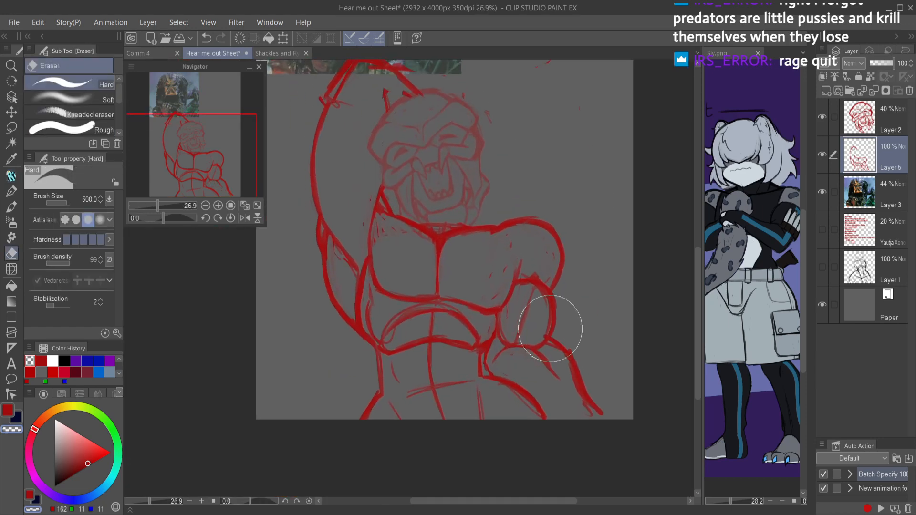
Step: Check the figure in a mirrored view, restore the normal orientation and save the sheet
{"action": "key", "text": "h"}
{"action": "left_click_drag", "start_coordinate": [321, 353], "coordinate": [421, 344]}
{"action": "left_click_drag", "start_coordinate": [424, 330], "coordinate": [454, 322]}
{"action": "left_click_drag", "start_coordinate": [469, 368], "coordinate": [549, 373]}
{"action": "left_click_drag", "start_coordinate": [561, 364], "coordinate": [529, 384]}
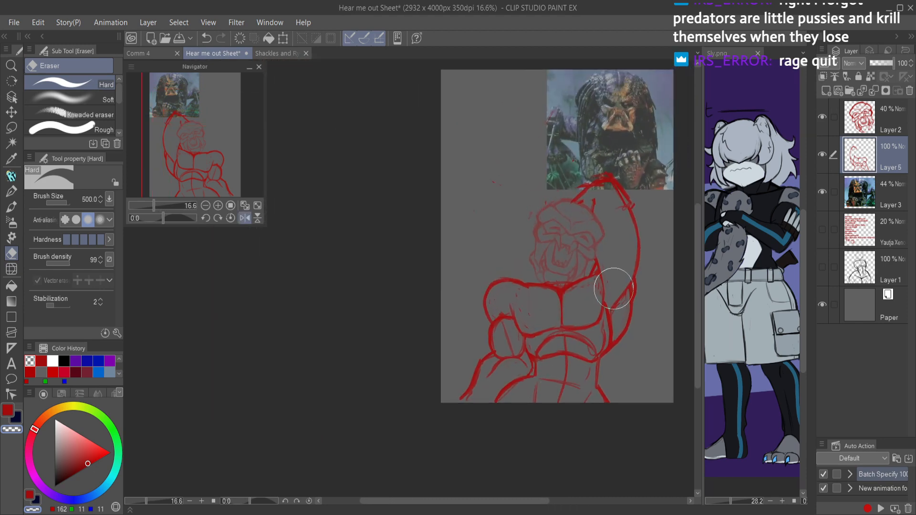
{"action": "key", "text": "p"}
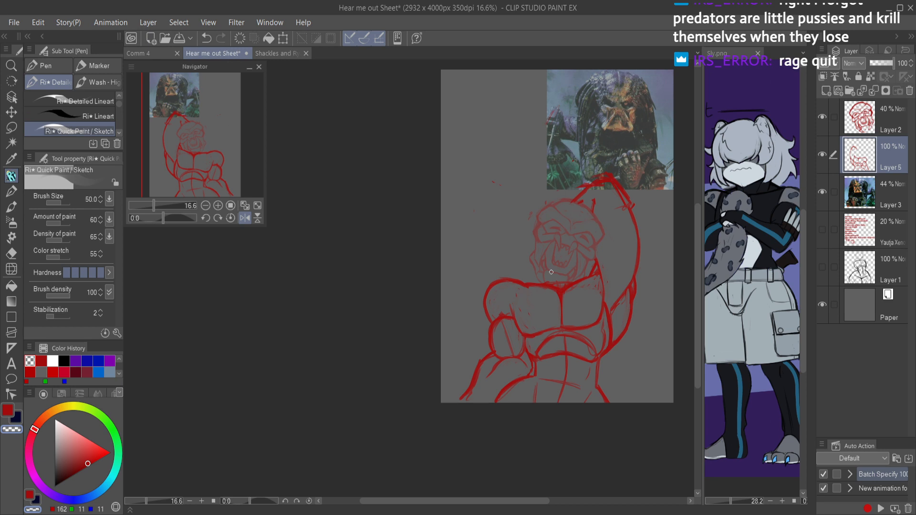
{"action": "key", "text": "h"}
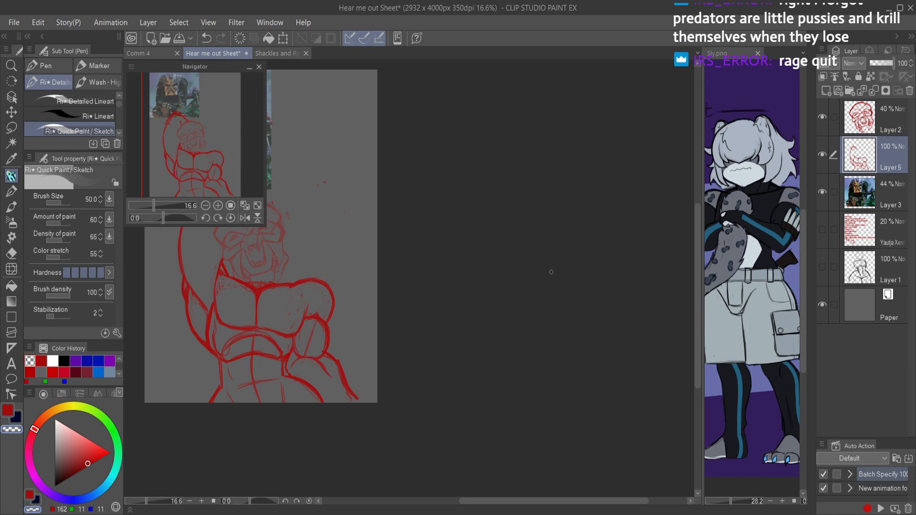
{"action": "scroll", "coordinate": [551, 276], "scroll_direction": "up", "scroll_amount": 2}
{"action": "key", "text": "ctrl+s"}
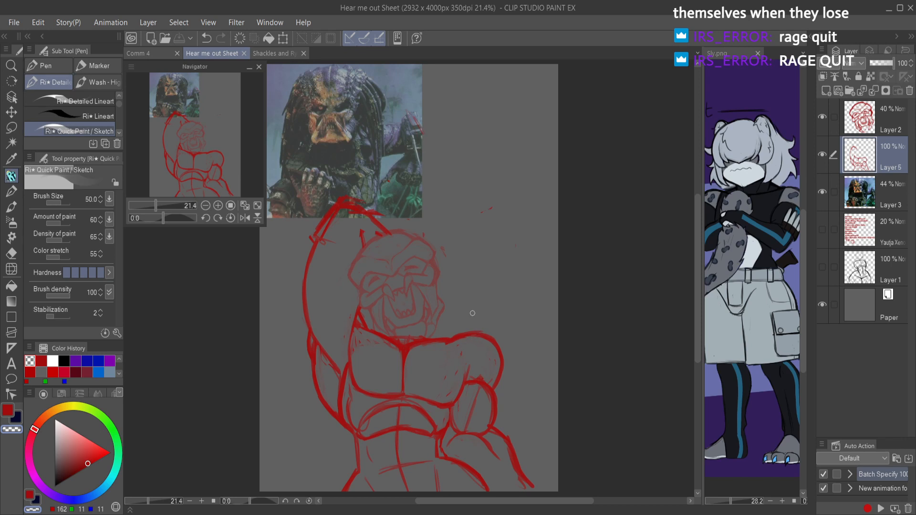
Step: Draw sloping neck and trapezius lines on both sides of the head, clearing the overlap with the jaw
{"action": "key", "text": "c"}
{"action": "mouse_move", "coordinate": [426, 312]}
{"action": "left_mouse_down"}
{"action": "mouse_move", "coordinate": [465, 334]}
{"action": "mouse_move", "coordinate": [425, 323]}
{"action": "mouse_move", "coordinate": [455, 335]}
{"action": "left_mouse_up"}
{"action": "key", "text": "c"}
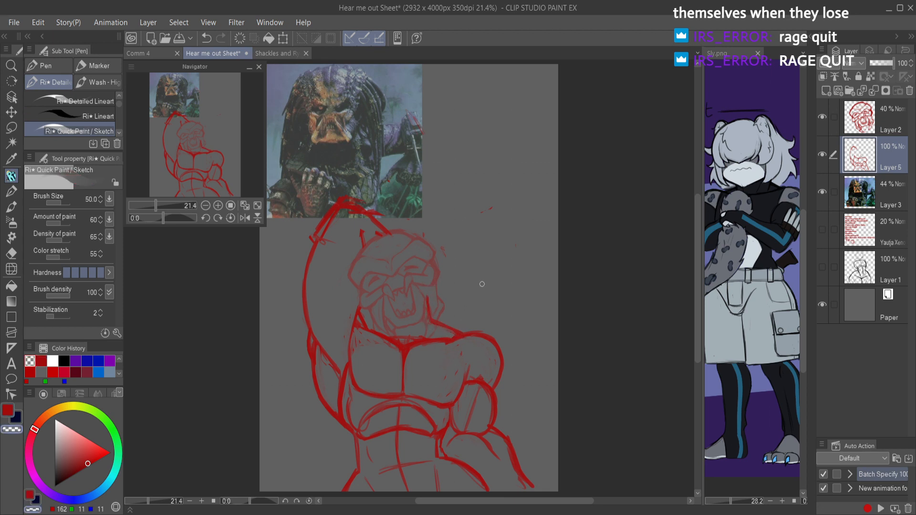
{"action": "key", "text": "c"}
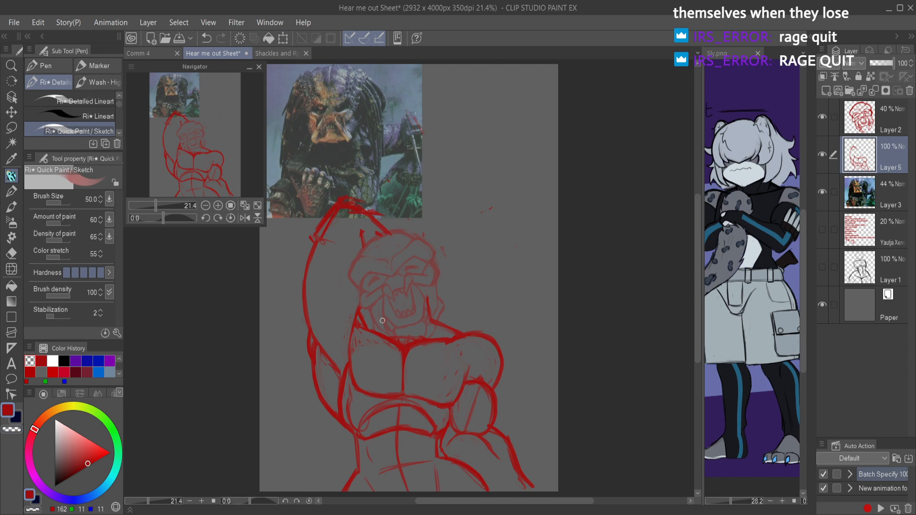
{"action": "key", "text": "c"}
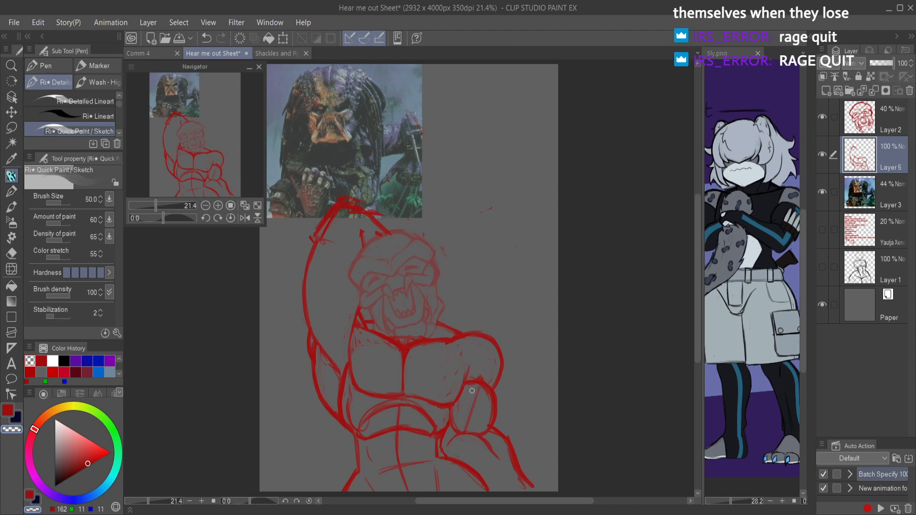
Step: Erase the lowered arm's forearm, elbow and inner upper arm, keeping the shoulder and outer upper arm contour
{"action": "left_click_drag", "start_coordinate": [469, 390], "coordinate": [462, 292]}
{"action": "key", "text": "e"}
{"action": "mouse_move", "coordinate": [470, 346]}
{"action": "left_mouse_down"}
{"action": "mouse_move", "coordinate": [471, 327]}
{"action": "mouse_move", "coordinate": [460, 306]}
{"action": "left_mouse_up"}
Step: Redraw the lowered arm's bulging upper arm and forearm around an elbow circle, clearing the circle and construction lines
{"action": "key", "text": "p"}
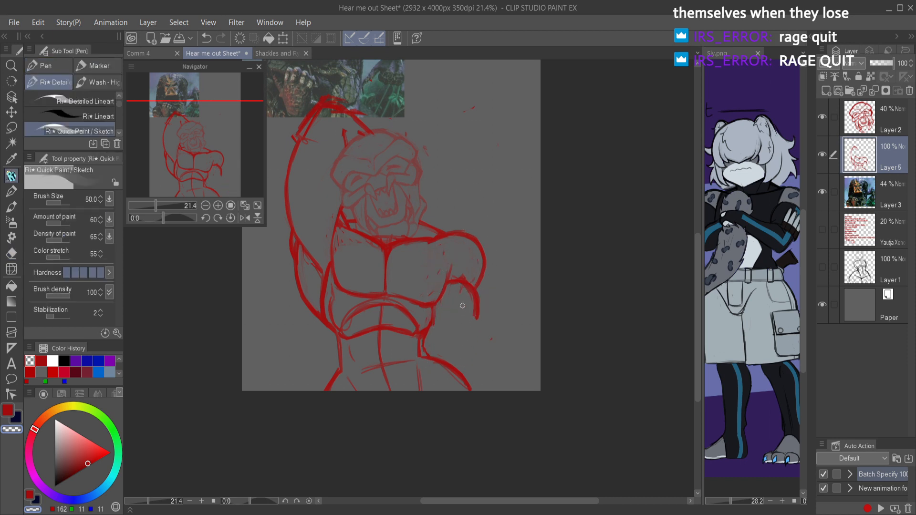
{"action": "mouse_move", "coordinate": [454, 288]}
{"action": "left_mouse_down"}
{"action": "mouse_move", "coordinate": [444, 335]}
{"action": "mouse_move", "coordinate": [456, 330]}
{"action": "mouse_move", "coordinate": [455, 340]}
{"action": "mouse_move", "coordinate": [447, 349]}
{"action": "mouse_move", "coordinate": [483, 393]}
{"action": "left_mouse_up"}
{"action": "mouse_move", "coordinate": [432, 343]}
{"action": "left_mouse_down"}
{"action": "mouse_move", "coordinate": [476, 352]}
{"action": "mouse_move", "coordinate": [462, 337]}
{"action": "mouse_move", "coordinate": [491, 396]}
{"action": "mouse_move", "coordinate": [475, 351]}
{"action": "mouse_move", "coordinate": [478, 364]}
{"action": "mouse_move", "coordinate": [478, 314]}
{"action": "mouse_move", "coordinate": [461, 339]}
{"action": "mouse_move", "coordinate": [462, 284]}
{"action": "mouse_move", "coordinate": [445, 285]}
{"action": "mouse_move", "coordinate": [470, 306]}
{"action": "mouse_move", "coordinate": [454, 288]}
{"action": "mouse_move", "coordinate": [470, 329]}
{"action": "mouse_move", "coordinate": [471, 307]}
{"action": "mouse_move", "coordinate": [465, 332]}
{"action": "mouse_move", "coordinate": [473, 303]}
{"action": "mouse_move", "coordinate": [453, 289]}
{"action": "mouse_move", "coordinate": [465, 284]}
{"action": "mouse_move", "coordinate": [469, 322]}
{"action": "left_mouse_up"}
{"action": "key", "text": "c"}
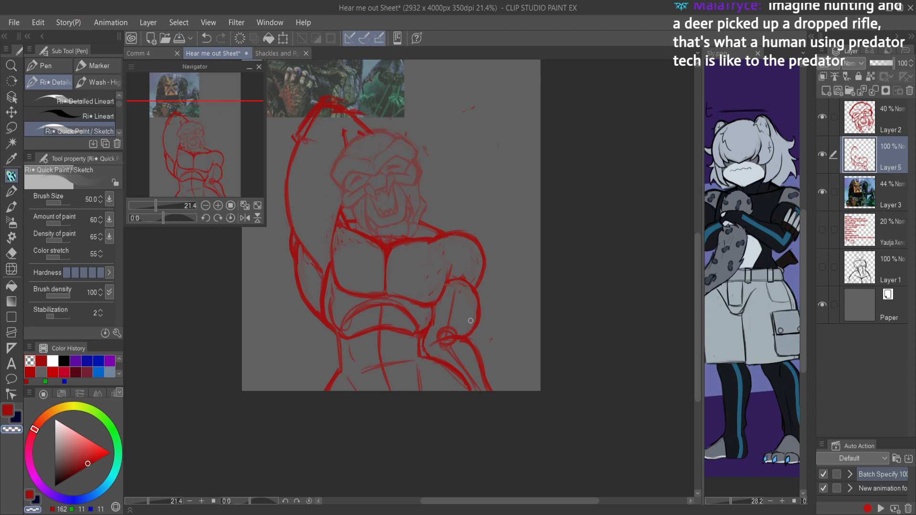
{"action": "key", "text": "e"}
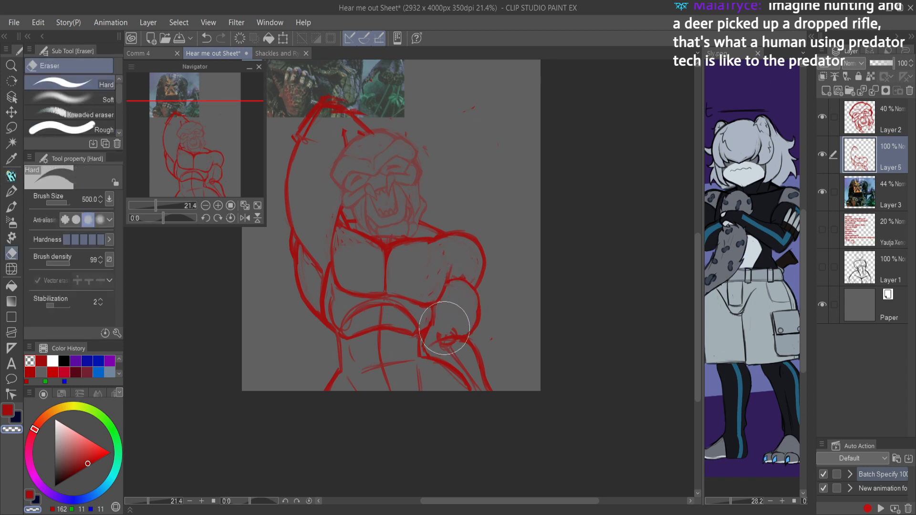
{"action": "mouse_move", "coordinate": [444, 345]}
{"action": "left_mouse_down"}
{"action": "mouse_move", "coordinate": [467, 360]}
{"action": "mouse_move", "coordinate": [449, 352]}
{"action": "mouse_move", "coordinate": [480, 398]}
{"action": "left_mouse_up"}
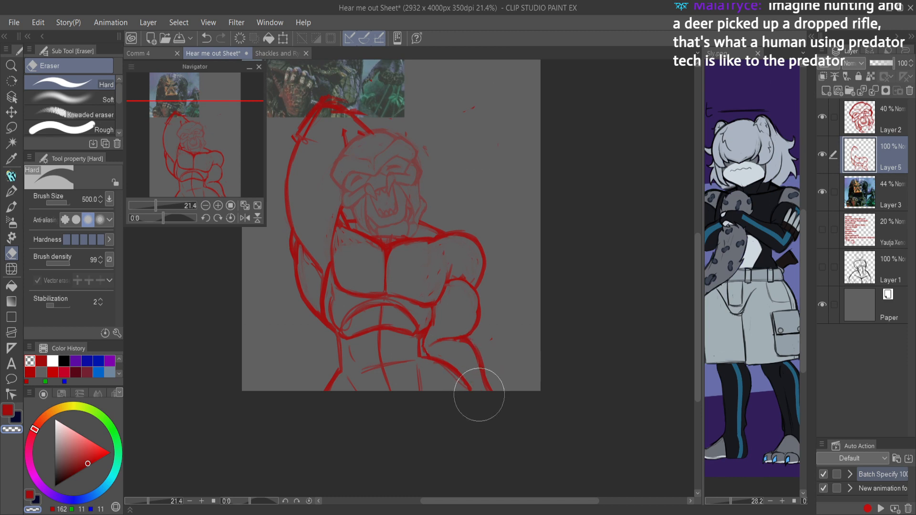
Step: Refine the upper edge of the lowered arm's forearm where it meets the elbow, trimming rough strokes
{"action": "key", "text": "p"}
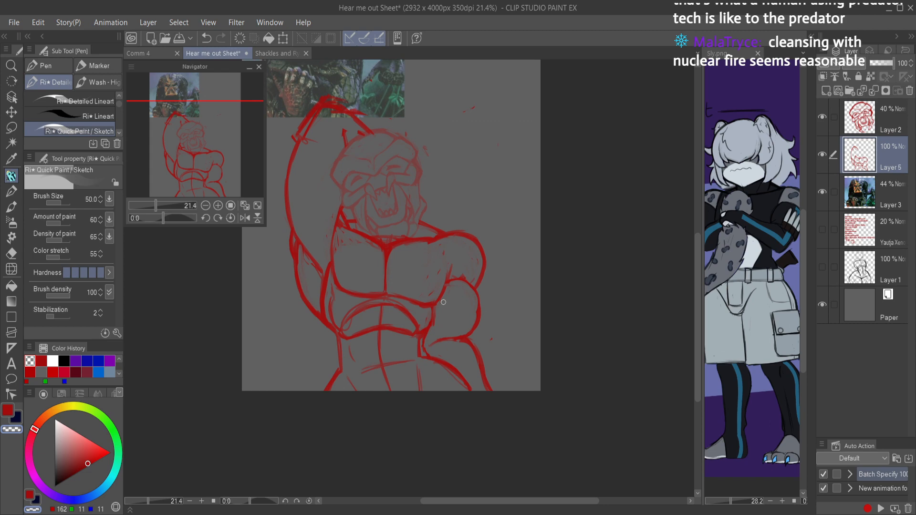
{"action": "scroll", "coordinate": [454, 353], "scroll_direction": "up", "scroll_amount": 5}
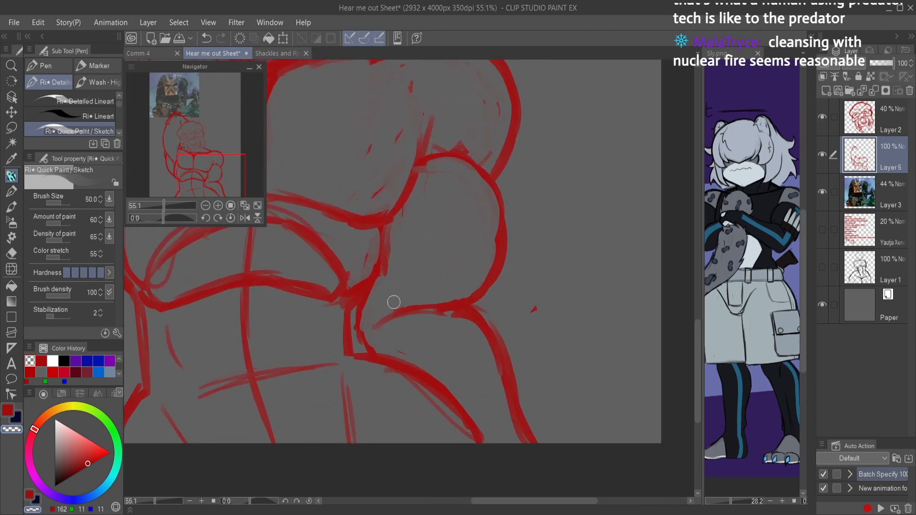
{"action": "mouse_move", "coordinate": [369, 317]}
{"action": "left_mouse_down"}
{"action": "mouse_move", "coordinate": [431, 314]}
{"action": "mouse_move", "coordinate": [405, 305]}
{"action": "mouse_move", "coordinate": [483, 360]}
{"action": "left_mouse_up"}
{"action": "mouse_move", "coordinate": [430, 302]}
{"action": "left_mouse_down"}
{"action": "mouse_move", "coordinate": [486, 354]}
{"action": "mouse_move", "coordinate": [437, 337]}
{"action": "mouse_move", "coordinate": [434, 315]}
{"action": "mouse_move", "coordinate": [476, 363]}
{"action": "left_mouse_up"}
{"action": "key", "text": "c"}
{"action": "mouse_move", "coordinate": [461, 322]}
{"action": "left_mouse_down"}
{"action": "mouse_move", "coordinate": [485, 387]}
{"action": "mouse_move", "coordinate": [474, 315]}
{"action": "mouse_move", "coordinate": [490, 307]}
{"action": "mouse_move", "coordinate": [477, 308]}
{"action": "mouse_move", "coordinate": [486, 365]}
{"action": "left_mouse_up"}
{"action": "key", "text": "c"}
Step: Refine the outer contour of the lowered forearm down to the sheet's lower edge, cleaning its inner side
{"action": "mouse_move", "coordinate": [474, 301]}
{"action": "left_mouse_down"}
{"action": "mouse_move", "coordinate": [504, 336]}
{"action": "mouse_move", "coordinate": [474, 295]}
{"action": "mouse_move", "coordinate": [521, 372]}
{"action": "left_mouse_up"}
{"action": "left_click_drag", "start_coordinate": [494, 313], "coordinate": [528, 422]}
{"action": "left_click_drag", "start_coordinate": [520, 382], "coordinate": [538, 444]}
{"action": "key", "text": "c"}
{"action": "left_click_drag", "start_coordinate": [488, 329], "coordinate": [525, 440]}
{"action": "left_click_drag", "start_coordinate": [502, 382], "coordinate": [518, 435]}
Step: In a mirrored view, try abdominal side strokes beside the lowered arm and erase them with surplus waist lines
{"action": "scroll", "coordinate": [478, 330], "scroll_direction": "down", "scroll_amount": 5}
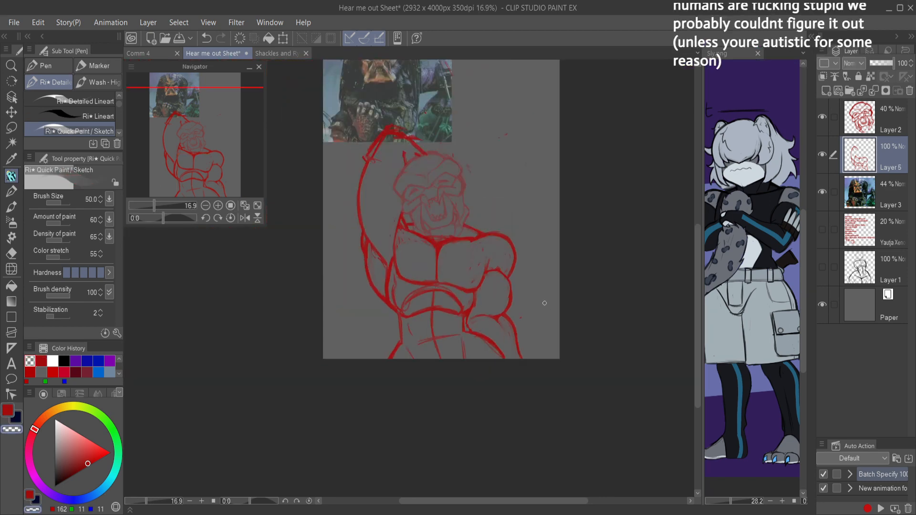
{"action": "left_click_drag", "start_coordinate": [565, 304], "coordinate": [519, 305]}
{"action": "left_click_drag", "start_coordinate": [415, 306], "coordinate": [491, 310]}
{"action": "left_click_drag", "start_coordinate": [338, 303], "coordinate": [451, 278]}
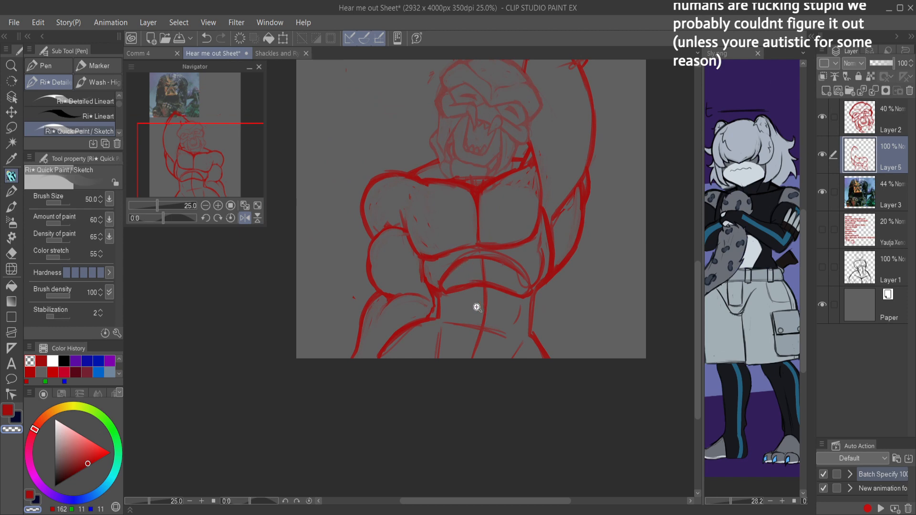
{"action": "left_click_drag", "start_coordinate": [478, 305], "coordinate": [438, 298]}
{"action": "scroll", "coordinate": [437, 298], "scroll_direction": "up", "scroll_amount": 4}
{"action": "key", "text": "e"}
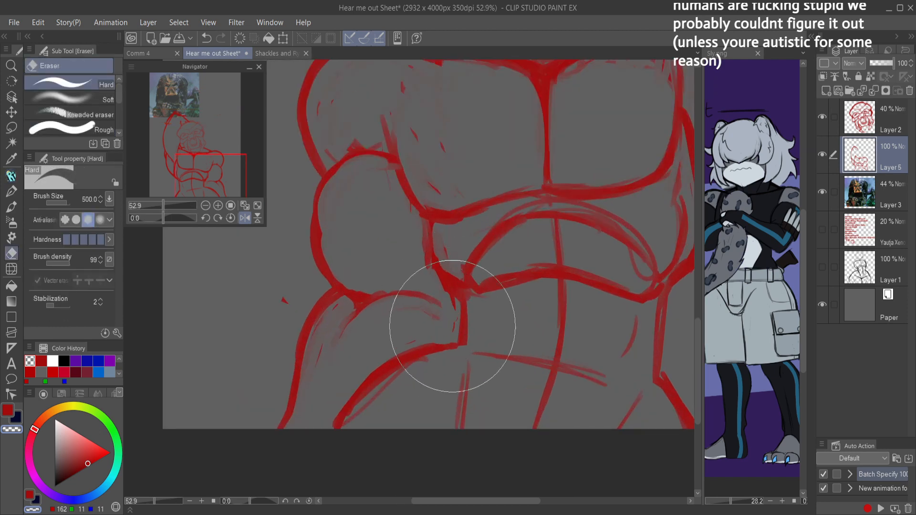
{"action": "key", "text": "p"}
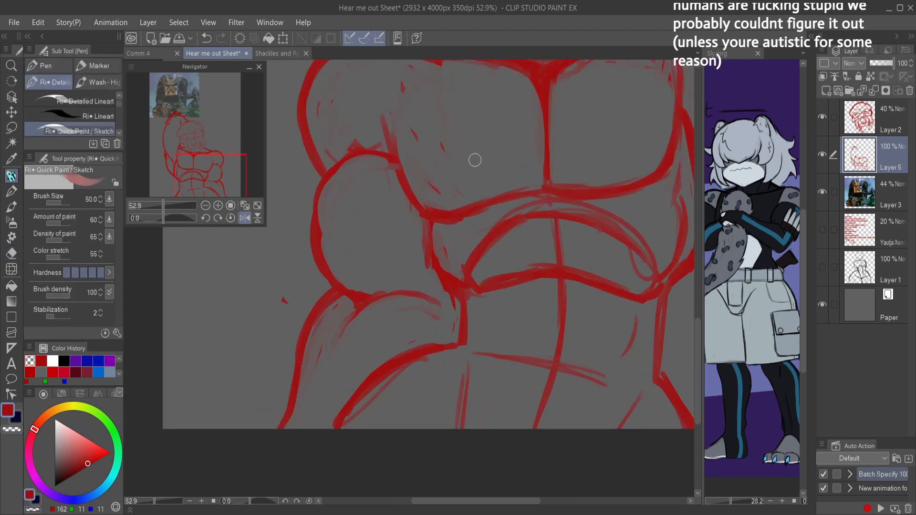
{"action": "mouse_move", "coordinate": [473, 159]}
{"action": "left_mouse_down"}
{"action": "mouse_move", "coordinate": [488, 287]}
{"action": "mouse_move", "coordinate": [494, 238]}
{"action": "mouse_move", "coordinate": [478, 282]}
{"action": "mouse_move", "coordinate": [475, 273]}
{"action": "mouse_move", "coordinate": [490, 330]}
{"action": "mouse_move", "coordinate": [484, 312]}
{"action": "mouse_move", "coordinate": [476, 386]}
{"action": "mouse_move", "coordinate": [486, 306]}
{"action": "mouse_move", "coordinate": [470, 374]}
{"action": "mouse_move", "coordinate": [386, 425]}
{"action": "left_mouse_up"}
{"action": "mouse_move", "coordinate": [453, 391]}
{"action": "left_mouse_down"}
{"action": "mouse_move", "coordinate": [392, 426]}
{"action": "mouse_move", "coordinate": [400, 430]}
{"action": "left_mouse_up"}
{"action": "mouse_move", "coordinate": [479, 297]}
{"action": "left_mouse_down"}
{"action": "mouse_move", "coordinate": [487, 331]}
{"action": "mouse_move", "coordinate": [455, 357]}
{"action": "mouse_move", "coordinate": [485, 316]}
{"action": "mouse_move", "coordinate": [462, 373]}
{"action": "left_mouse_up"}
{"action": "mouse_move", "coordinate": [486, 334]}
{"action": "left_mouse_down"}
{"action": "mouse_move", "coordinate": [460, 374]}
{"action": "mouse_move", "coordinate": [414, 390]}
{"action": "mouse_move", "coordinate": [372, 426]}
{"action": "left_mouse_up"}
{"action": "key", "text": "e"}
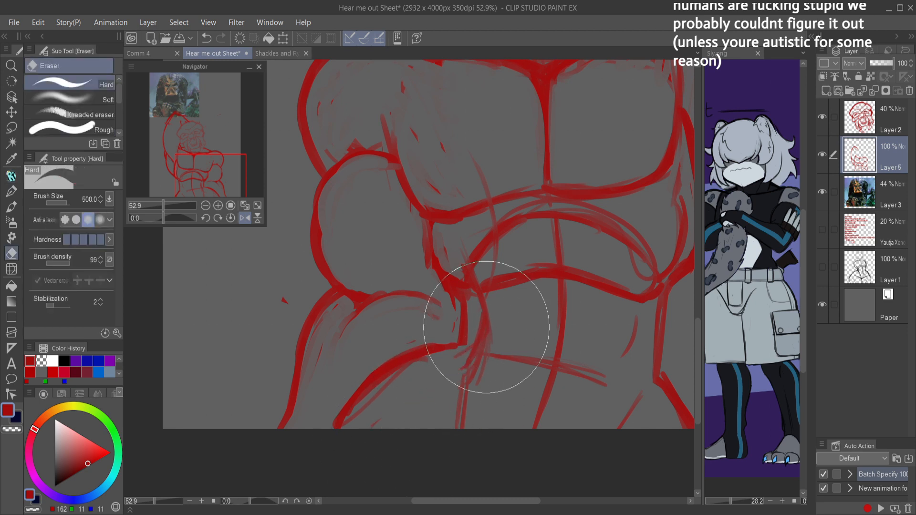
{"action": "mouse_move", "coordinate": [479, 322]}
{"action": "left_mouse_down"}
{"action": "mouse_move", "coordinate": [497, 313]}
{"action": "mouse_move", "coordinate": [486, 270]}
{"action": "mouse_move", "coordinate": [491, 249]}
{"action": "left_mouse_up"}
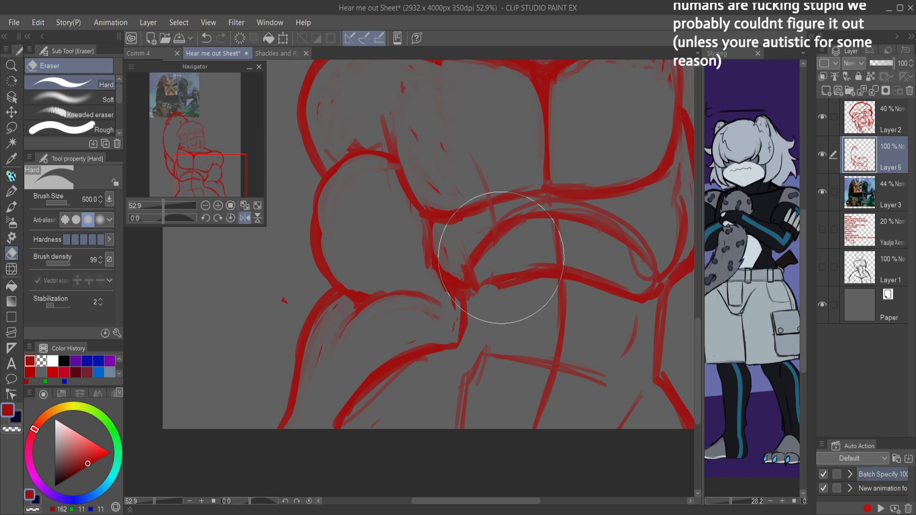
Step: Draw the sides and bottom edge of the abdominal block beneath the rib cage arch, and restore the normal orientation
{"action": "key", "text": "p"}
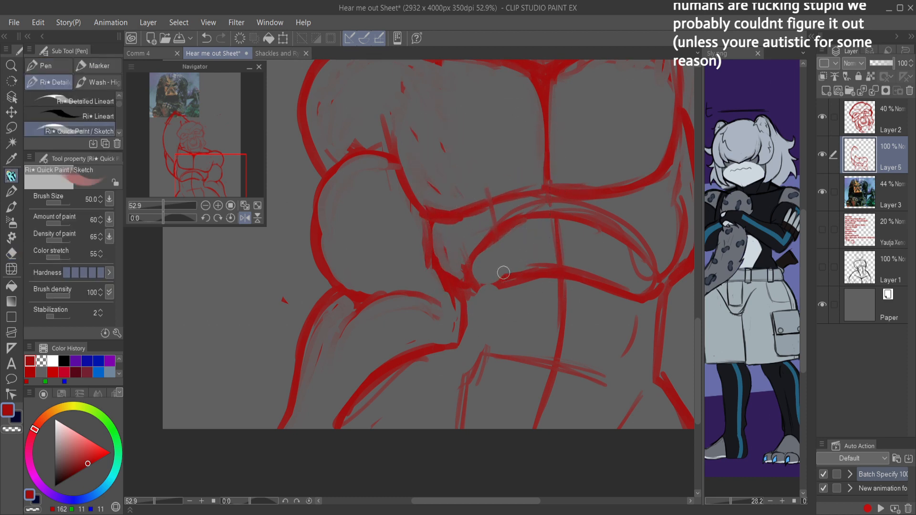
{"action": "mouse_move", "coordinate": [468, 273]}
{"action": "left_mouse_down"}
{"action": "mouse_move", "coordinate": [517, 279]}
{"action": "mouse_move", "coordinate": [501, 282]}
{"action": "mouse_move", "coordinate": [485, 355]}
{"action": "mouse_move", "coordinate": [613, 372]}
{"action": "left_mouse_up"}
{"action": "mouse_move", "coordinate": [636, 312]}
{"action": "left_mouse_down"}
{"action": "mouse_move", "coordinate": [615, 377]}
{"action": "mouse_move", "coordinate": [630, 288]}
{"action": "left_mouse_up"}
{"action": "scroll", "coordinate": [624, 362], "scroll_direction": "down", "scroll_amount": 3}
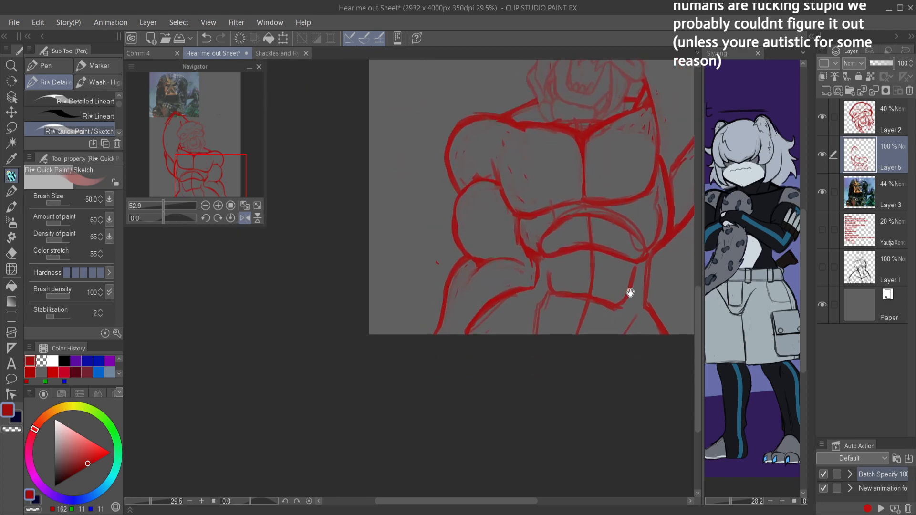
{"action": "key", "text": "h"}
{"action": "scroll", "coordinate": [345, 294], "scroll_direction": "down", "scroll_amount": 3}
Step: Thicken and clean the abdominal block's outline and rough in the lower abdominal contour beneath it
{"action": "left_click_drag", "start_coordinate": [325, 317], "coordinate": [457, 347]}
{"action": "scroll", "coordinate": [380, 307], "scroll_direction": "up", "scroll_amount": 4}
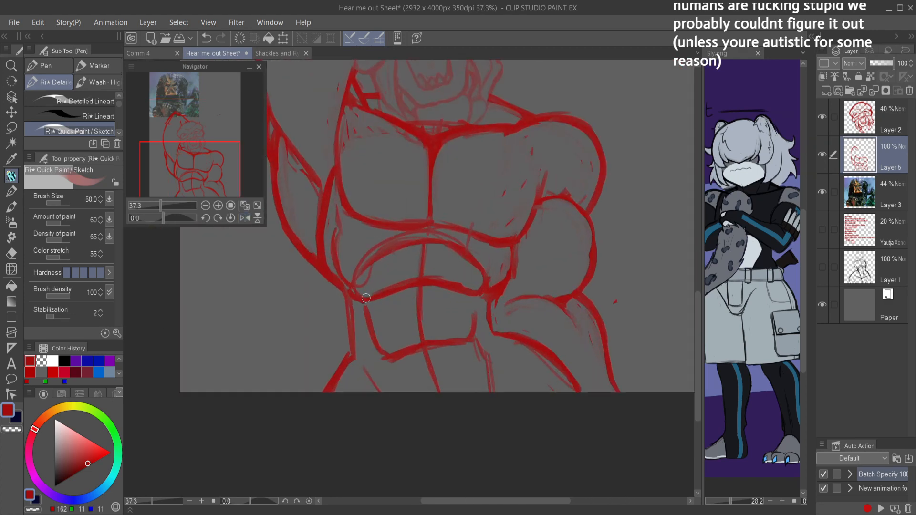
{"action": "mouse_move", "coordinate": [364, 317]}
{"action": "left_mouse_down"}
{"action": "mouse_move", "coordinate": [373, 345]}
{"action": "mouse_move", "coordinate": [365, 326]}
{"action": "mouse_move", "coordinate": [381, 349]}
{"action": "mouse_move", "coordinate": [407, 346]}
{"action": "mouse_move", "coordinate": [379, 349]}
{"action": "mouse_move", "coordinate": [457, 347]}
{"action": "mouse_move", "coordinate": [434, 344]}
{"action": "mouse_move", "coordinate": [472, 322]}
{"action": "left_mouse_up"}
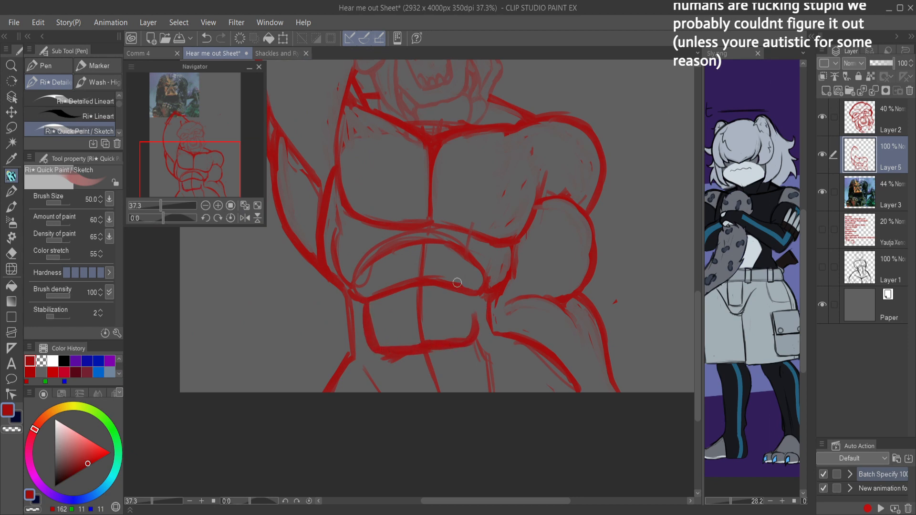
{"action": "key", "text": "c"}
{"action": "mouse_move", "coordinate": [379, 317]}
{"action": "left_mouse_down"}
{"action": "mouse_move", "coordinate": [388, 351]}
{"action": "mouse_move", "coordinate": [377, 333]}
{"action": "mouse_move", "coordinate": [414, 338]}
{"action": "mouse_move", "coordinate": [403, 348]}
{"action": "mouse_move", "coordinate": [464, 322]}
{"action": "left_mouse_up"}
{"action": "mouse_move", "coordinate": [458, 337]}
{"action": "left_mouse_down"}
{"action": "mouse_move", "coordinate": [468, 309]}
{"action": "mouse_move", "coordinate": [491, 292]}
{"action": "left_mouse_up"}
{"action": "key", "text": "c"}
{"action": "left_click_drag", "start_coordinate": [409, 342], "coordinate": [407, 368]}
{"action": "key", "text": "c"}
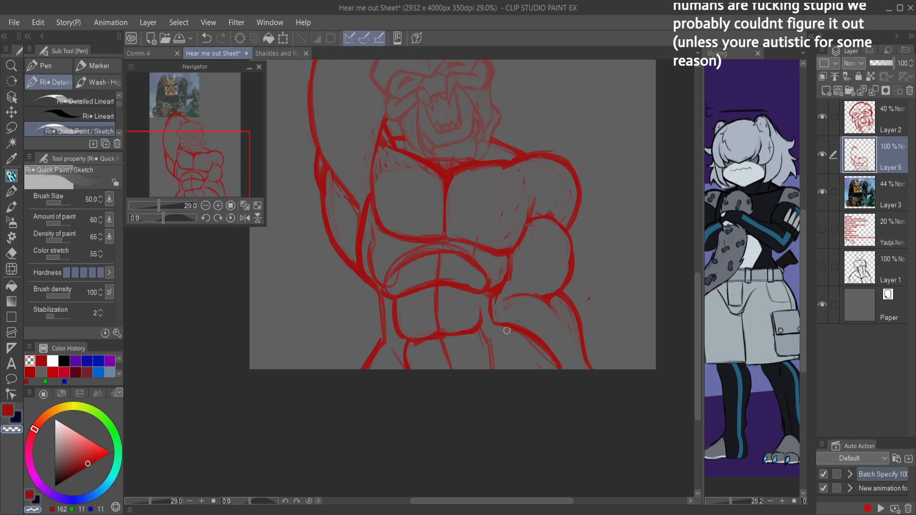
Step: Connect the lowered arm's inner upper arm to the forearm at the elbow crease and trim the join
{"action": "key", "text": "h"}
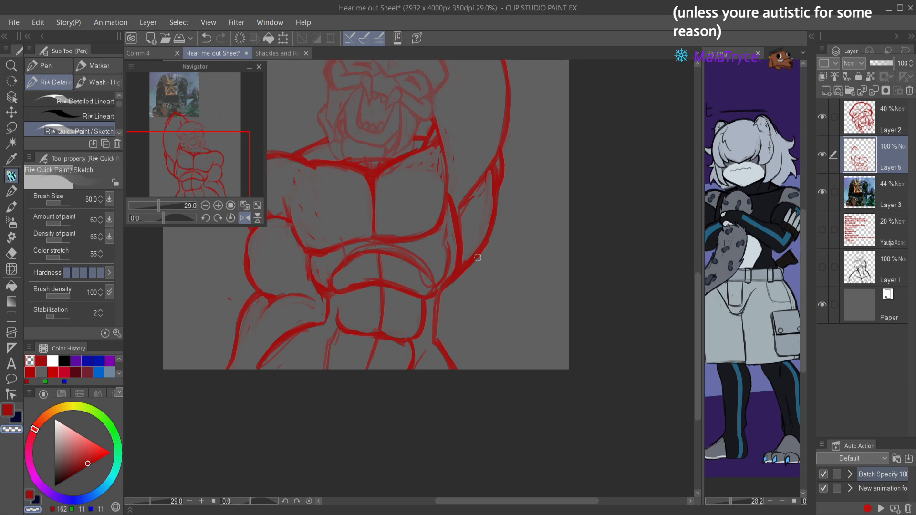
{"action": "scroll", "coordinate": [477, 302], "scroll_direction": "down", "scroll_amount": 3}
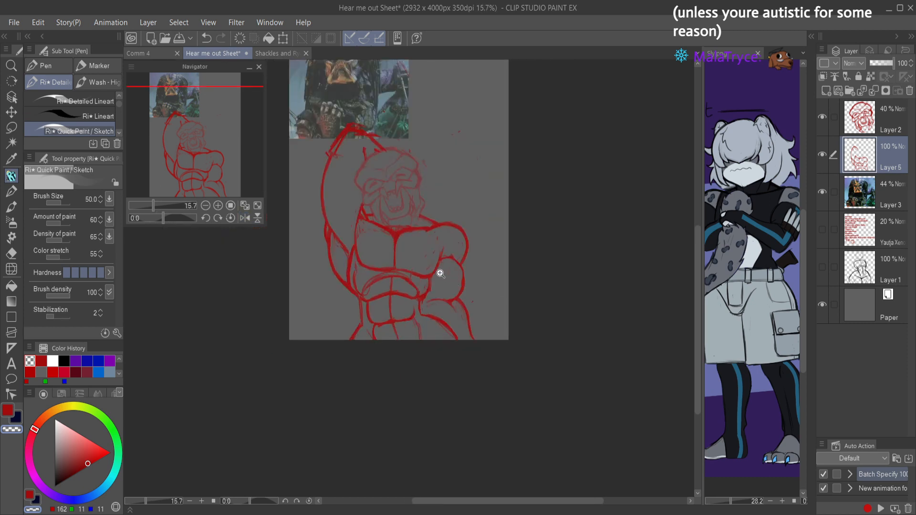
{"action": "scroll", "coordinate": [444, 275], "scroll_direction": "up", "scroll_amount": 4}
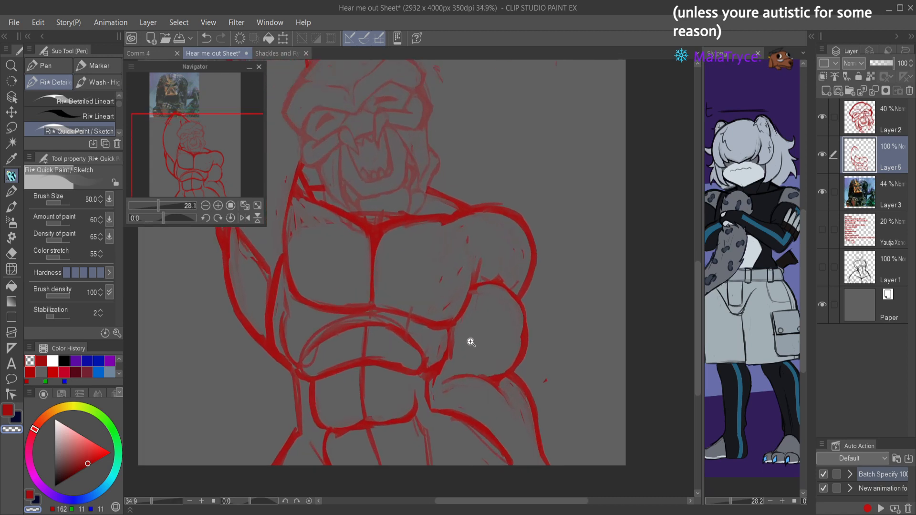
{"action": "left_click_drag", "start_coordinate": [447, 355], "coordinate": [451, 371]}
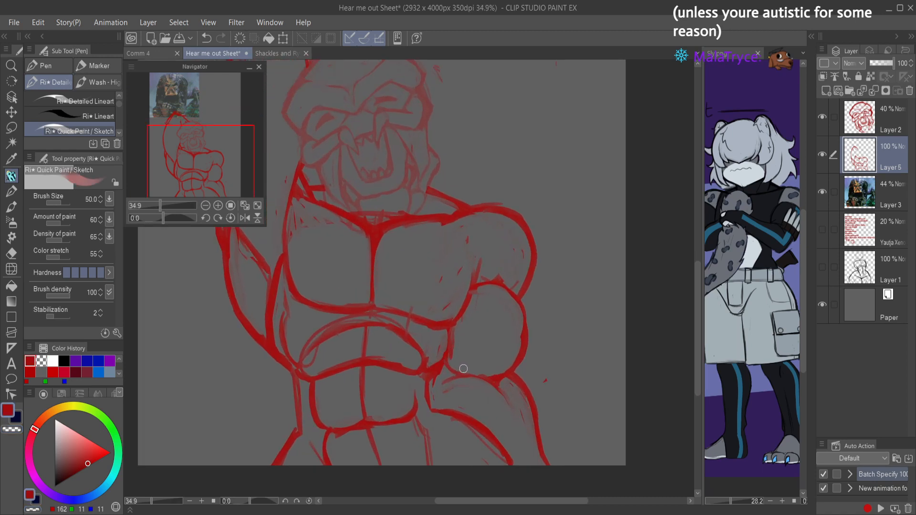
{"action": "key", "text": "c"}
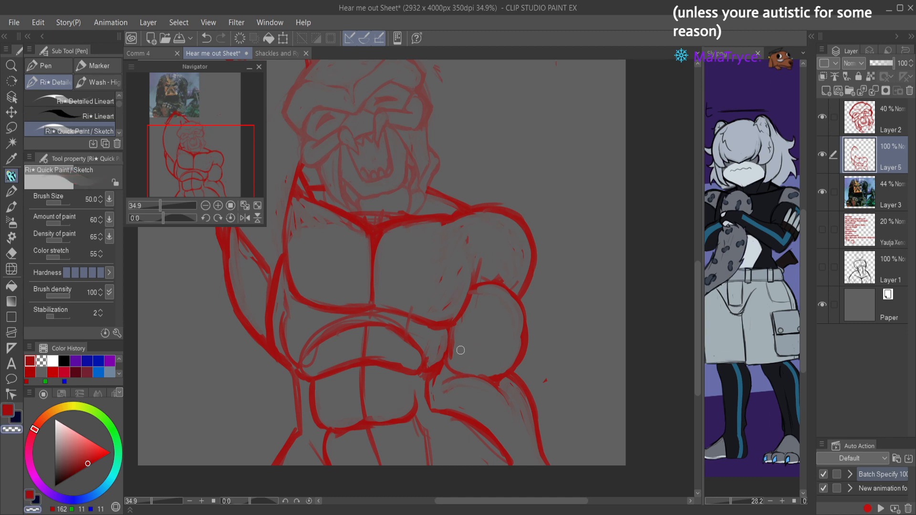
{"action": "mouse_move", "coordinate": [452, 362]}
{"action": "left_mouse_down"}
{"action": "mouse_move", "coordinate": [469, 369]}
{"action": "mouse_move", "coordinate": [446, 384]}
{"action": "left_mouse_up"}
Step: Check the figure in a mirrored view, save the sheet and restore the normal orientation
{"action": "scroll", "coordinate": [471, 339], "scroll_direction": "down", "scroll_amount": 5}
{"action": "key", "text": "h"}
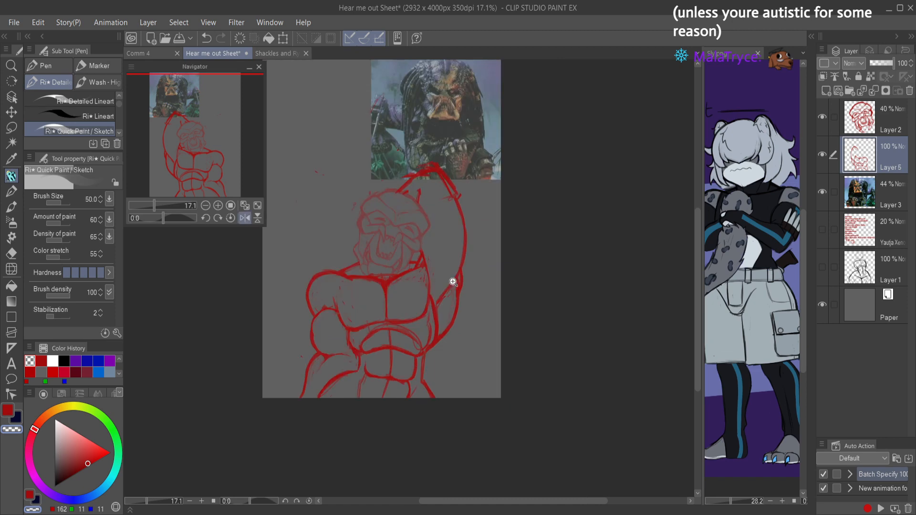
{"action": "scroll", "coordinate": [452, 284], "scroll_direction": "up", "scroll_amount": 2}
{"action": "key", "text": "ctrl+s"}
{"action": "key", "text": "h"}
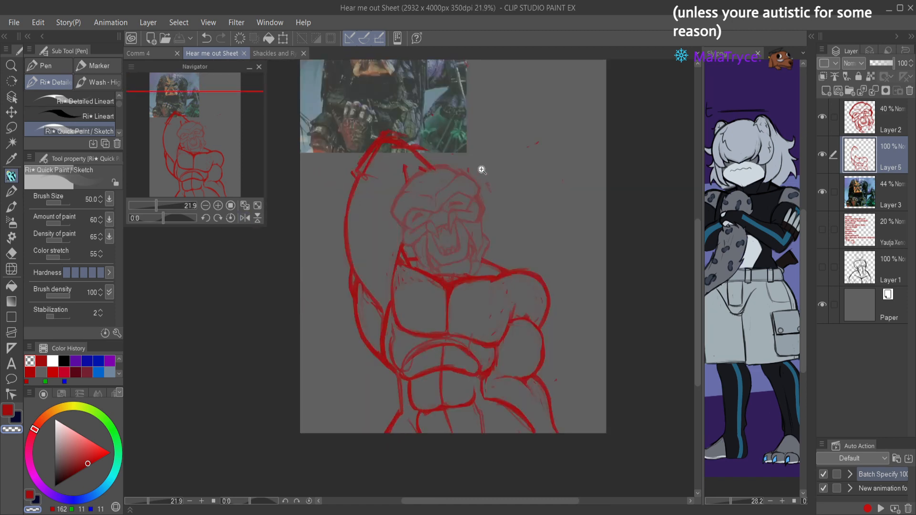
{"action": "scroll", "coordinate": [479, 181], "scroll_direction": "up", "scroll_amount": 2}
{"action": "key", "text": "c"}
{"action": "mouse_move", "coordinate": [469, 233]}
{"action": "left_mouse_down"}
{"action": "mouse_move", "coordinate": [461, 250]}
{"action": "mouse_move", "coordinate": [443, 209]}
{"action": "mouse_move", "coordinate": [470, 176]}
{"action": "mouse_move", "coordinate": [459, 215]}
{"action": "left_mouse_up"}
{"action": "key", "text": "ctrl+z"}
{"action": "key", "text": "ctrl+z"}
{"action": "key", "text": "ctrl+z"}
{"action": "key", "text": "ctrl+z"}
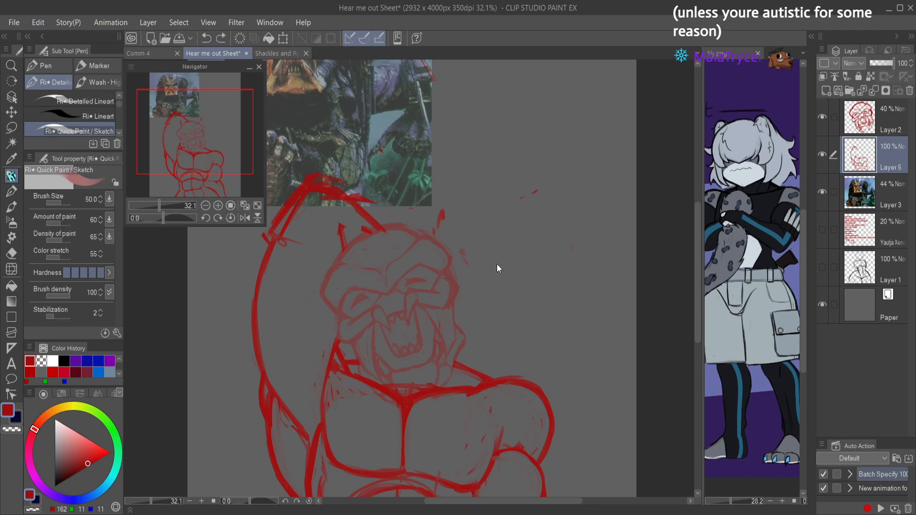
Step: Raise the head sketch on Layer 2 to 100% opacity and merge it down into Layer 5
{"action": "left_click", "coordinate": [864, 119]}
{"action": "left_click_drag", "start_coordinate": [875, 63], "coordinate": [896, 63]}
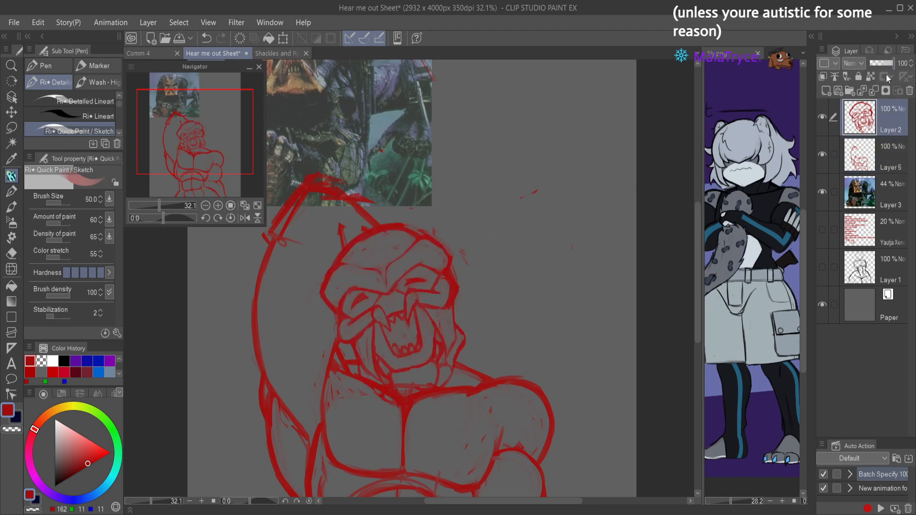
{"action": "left_click", "coordinate": [874, 93]}
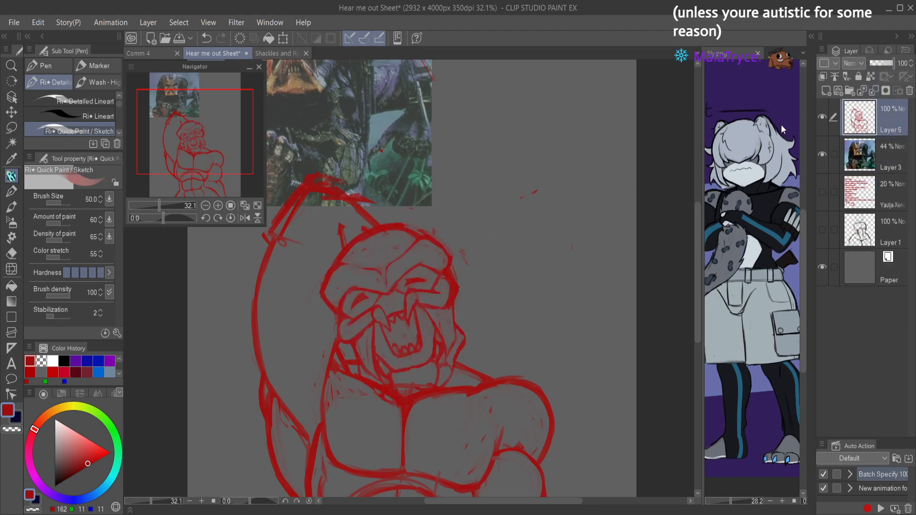
Step: Try dreadlock strands hanging from the raised-arm side of the head down over the chest
{"action": "mouse_move", "coordinate": [318, 303]}
{"action": "left_mouse_down"}
{"action": "mouse_move", "coordinate": [332, 289]}
{"action": "mouse_move", "coordinate": [315, 304]}
{"action": "mouse_move", "coordinate": [336, 360]}
{"action": "mouse_move", "coordinate": [335, 349]}
{"action": "mouse_move", "coordinate": [440, 313]}
{"action": "mouse_move", "coordinate": [383, 364]}
{"action": "mouse_move", "coordinate": [338, 357]}
{"action": "mouse_move", "coordinate": [332, 412]}
{"action": "mouse_move", "coordinate": [342, 381]}
{"action": "mouse_move", "coordinate": [352, 460]}
{"action": "left_mouse_up"}
{"action": "left_click_drag", "start_coordinate": [342, 420], "coordinate": [353, 353]}
{"action": "mouse_move", "coordinate": [327, 308]}
{"action": "left_mouse_down"}
{"action": "mouse_move", "coordinate": [320, 355]}
{"action": "mouse_move", "coordinate": [316, 346]}
{"action": "mouse_move", "coordinate": [323, 377]}
{"action": "mouse_move", "coordinate": [355, 388]}
{"action": "mouse_move", "coordinate": [366, 427]}
{"action": "mouse_move", "coordinate": [337, 353]}
{"action": "left_mouse_up"}
{"action": "key", "text": "c"}
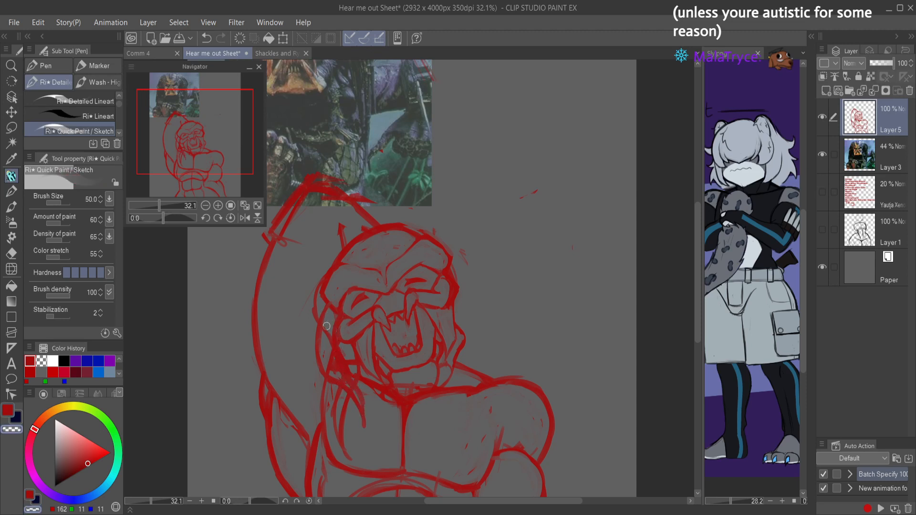
{"action": "mouse_move", "coordinate": [326, 334]}
{"action": "left_mouse_down"}
{"action": "mouse_move", "coordinate": [330, 353]}
{"action": "mouse_move", "coordinate": [358, 401]}
{"action": "mouse_move", "coordinate": [349, 381]}
{"action": "mouse_move", "coordinate": [330, 371]}
{"action": "mouse_move", "coordinate": [338, 342]}
{"action": "mouse_move", "coordinate": [361, 415]}
{"action": "mouse_move", "coordinate": [332, 380]}
{"action": "mouse_move", "coordinate": [325, 354]}
{"action": "left_mouse_up"}
{"action": "key", "text": "c"}
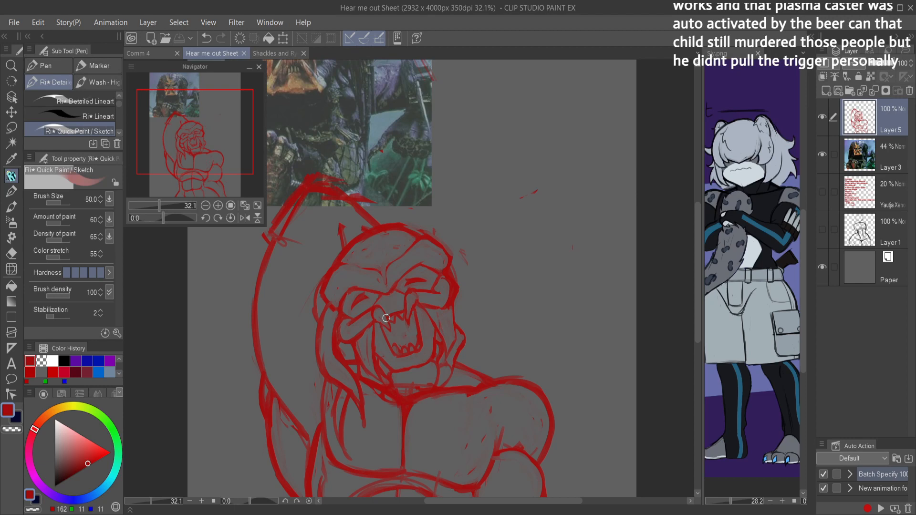
Step: Undo the dreadlock strands, the layer merge and the head layer's opacity change
{"action": "key", "text": "ctrl+z"}
{"action": "key", "text": "ctrl+z"}
{"action": "key", "text": "ctrl+z"}
{"action": "key", "text": "ctrl+z"}
{"action": "key", "text": "ctrl+z"}
{"action": "key", "text": "ctrl+z"}
{"action": "key", "text": "ctrl+z"}
{"action": "key", "text": "ctrl+z"}
{"action": "key", "text": "ctrl+z"}
{"action": "key", "text": "ctrl+z"}
{"action": "key", "text": "ctrl+z"}
{"action": "key", "text": "ctrl+z"}
{"action": "key", "text": "ctrl+z"}
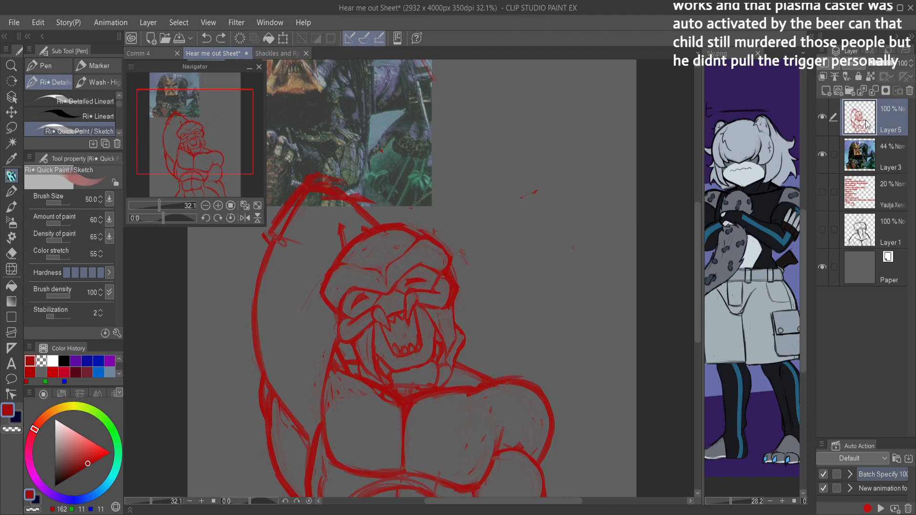
{"action": "key", "text": "ctrl+z"}
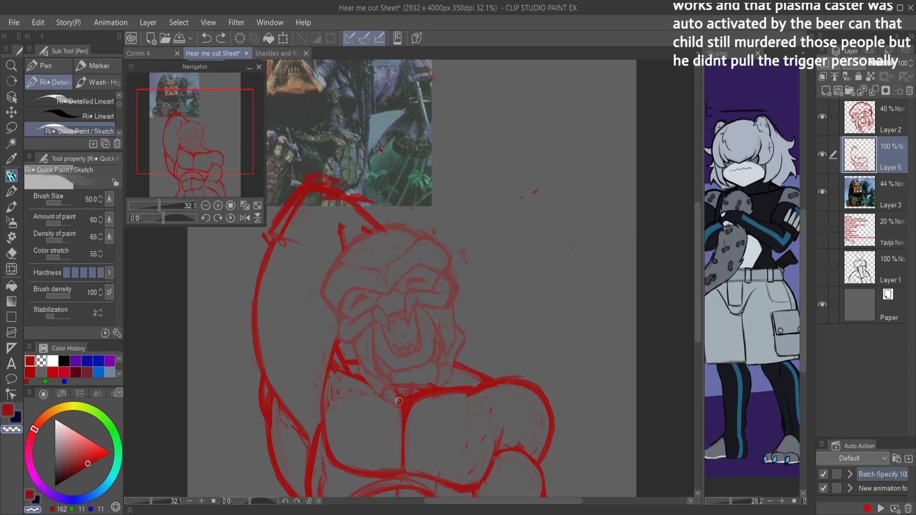
Step: Clear the chest line's overlap with the chin on Layer 5 and save the sheet
{"action": "mouse_move", "coordinate": [395, 402]}
{"action": "left_mouse_down"}
{"action": "mouse_move", "coordinate": [409, 395]}
{"action": "mouse_move", "coordinate": [410, 403]}
{"action": "left_mouse_up"}
{"action": "key", "text": "ctrl+s"}
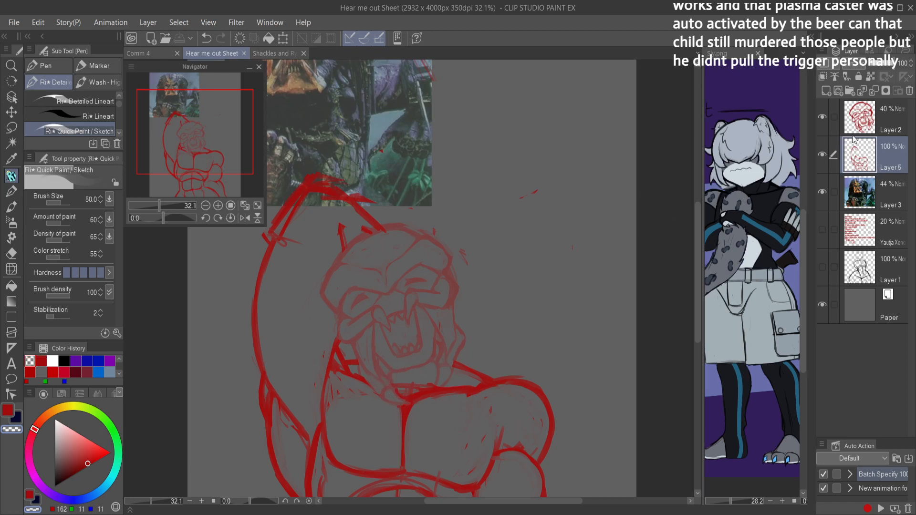
Step: Set Layer 2 to 100% opacity, merge it down into Layer 5 and save the sheet
{"action": "left_click", "coordinate": [874, 109]}
{"action": "left_click", "coordinate": [873, 91]}
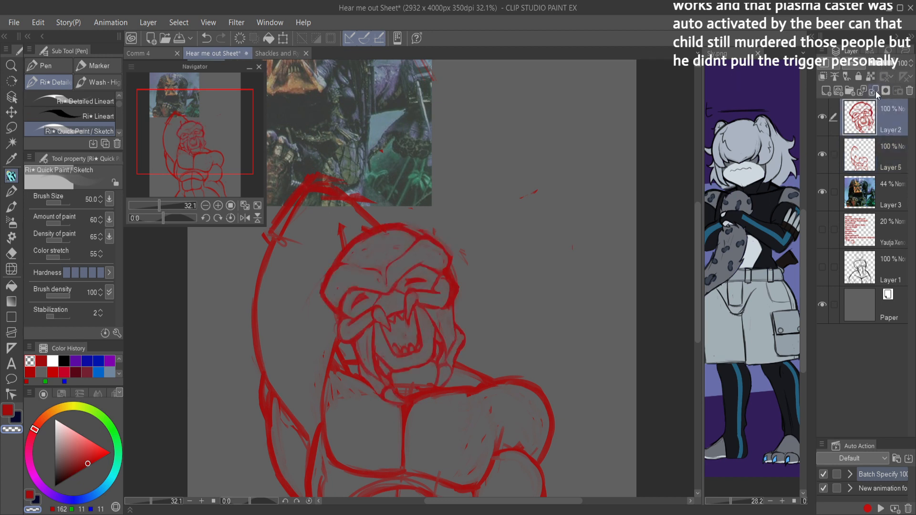
{"action": "key", "text": "ctrl+s"}
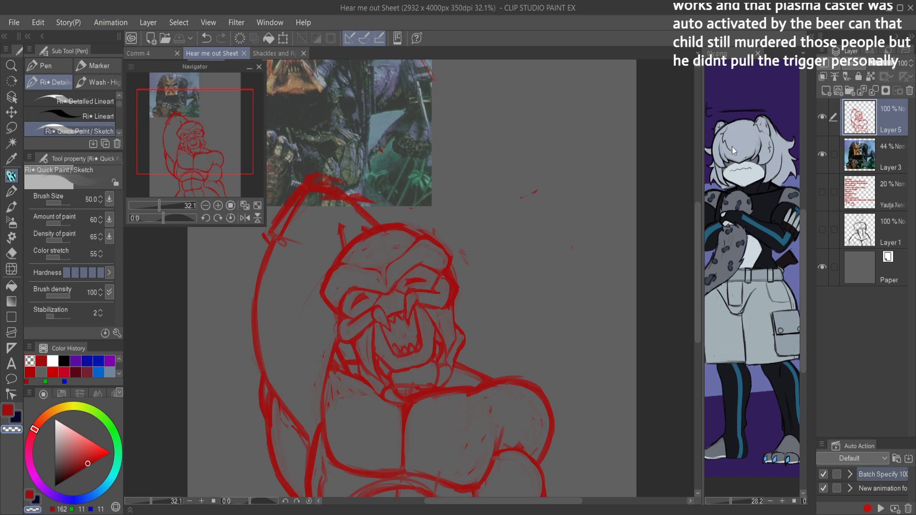
Step: Sketch a long dreadlock curve from the lowered-arm side of the head, with strand ends over the chest
{"action": "key", "text": "c"}
{"action": "left_click_drag", "start_coordinate": [432, 242], "coordinate": [452, 262]}
{"action": "key", "text": "ctrl+z"}
{"action": "mouse_move", "coordinate": [450, 249]}
{"action": "left_mouse_down"}
{"action": "mouse_move", "coordinate": [489, 285]}
{"action": "mouse_move", "coordinate": [495, 337]}
{"action": "left_mouse_up"}
{"action": "mouse_move", "coordinate": [476, 274]}
{"action": "left_mouse_down"}
{"action": "mouse_move", "coordinate": [492, 334]}
{"action": "mouse_move", "coordinate": [490, 316]}
{"action": "mouse_move", "coordinate": [475, 381]}
{"action": "mouse_move", "coordinate": [488, 354]}
{"action": "mouse_move", "coordinate": [444, 468]}
{"action": "left_mouse_up"}
{"action": "left_click_drag", "start_coordinate": [439, 453], "coordinate": [464, 390]}
{"action": "mouse_move", "coordinate": [440, 435]}
{"action": "left_mouse_down"}
{"action": "mouse_move", "coordinate": [463, 391]}
{"action": "mouse_move", "coordinate": [437, 450]}
{"action": "mouse_move", "coordinate": [465, 379]}
{"action": "mouse_move", "coordinate": [456, 360]}
{"action": "mouse_move", "coordinate": [438, 416]}
{"action": "mouse_move", "coordinate": [441, 402]}
{"action": "mouse_move", "coordinate": [438, 436]}
{"action": "left_mouse_up"}
{"action": "left_click_drag", "start_coordinate": [439, 401], "coordinate": [447, 459]}
{"action": "mouse_move", "coordinate": [447, 451]}
{"action": "left_mouse_down"}
{"action": "mouse_move", "coordinate": [452, 413]}
{"action": "mouse_move", "coordinate": [475, 383]}
{"action": "left_mouse_up"}
Step: Try additional dreadlock strokes beside the jaw and above the lowered arm's shoulder, and undo them
{"action": "mouse_move", "coordinate": [451, 418]}
{"action": "left_mouse_down"}
{"action": "mouse_move", "coordinate": [490, 336]}
{"action": "mouse_move", "coordinate": [477, 373]}
{"action": "mouse_move", "coordinate": [487, 293]}
{"action": "mouse_move", "coordinate": [452, 251]}
{"action": "mouse_move", "coordinate": [482, 363]}
{"action": "mouse_move", "coordinate": [475, 302]}
{"action": "mouse_move", "coordinate": [455, 274]}
{"action": "mouse_move", "coordinate": [478, 285]}
{"action": "mouse_move", "coordinate": [498, 358]}
{"action": "left_mouse_up"}
{"action": "key", "text": "ctrl+z"}
{"action": "key", "text": "ctrl+z"}
{"action": "key", "text": "ctrl+z"}
{"action": "key", "text": "ctrl+z"}
{"action": "left_click_drag", "start_coordinate": [484, 286], "coordinate": [506, 326]}
{"action": "mouse_move", "coordinate": [489, 297]}
{"action": "left_mouse_down"}
{"action": "mouse_move", "coordinate": [513, 352]}
{"action": "mouse_move", "coordinate": [509, 370]}
{"action": "left_mouse_up"}
{"action": "left_click_drag", "start_coordinate": [502, 319], "coordinate": [498, 375]}
{"action": "key", "text": "ctrl+z"}
{"action": "key", "text": "ctrl+z"}
{"action": "key", "text": "ctrl+z"}
{"action": "key", "text": "ctrl+z"}
Step: Sketch a thick bundle of dreadlocks curving around the lowered-arm side of the head, with strand lines between crown and cheek
{"action": "mouse_move", "coordinate": [413, 209]}
{"action": "left_mouse_down"}
{"action": "mouse_move", "coordinate": [482, 240]}
{"action": "mouse_move", "coordinate": [484, 275]}
{"action": "left_mouse_up"}
{"action": "mouse_move", "coordinate": [471, 230]}
{"action": "left_mouse_down"}
{"action": "mouse_move", "coordinate": [412, 214]}
{"action": "mouse_move", "coordinate": [485, 277]}
{"action": "left_mouse_up"}
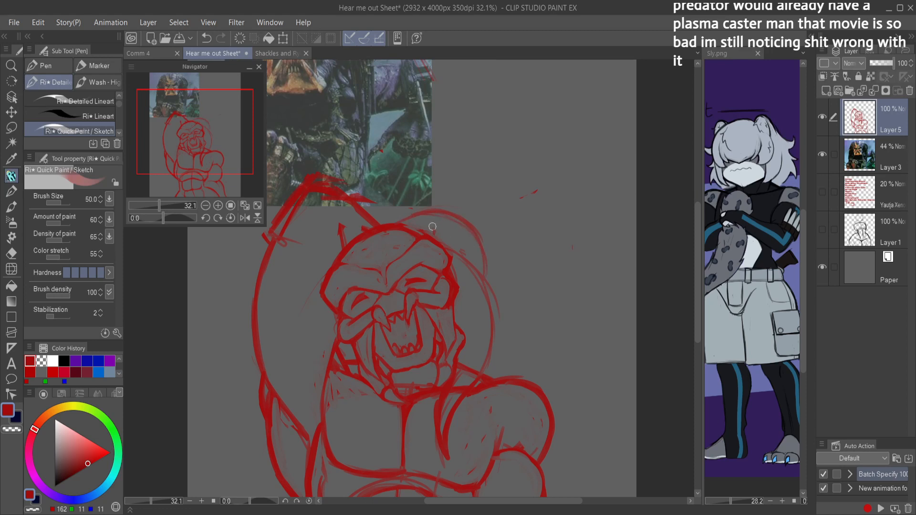
{"action": "left_click_drag", "start_coordinate": [382, 227], "coordinate": [441, 216]}
{"action": "mouse_move", "coordinate": [407, 231]}
{"action": "left_mouse_down"}
{"action": "mouse_move", "coordinate": [461, 228]}
{"action": "mouse_move", "coordinate": [419, 220]}
{"action": "mouse_move", "coordinate": [483, 253]}
{"action": "mouse_move", "coordinate": [476, 238]}
{"action": "mouse_move", "coordinate": [491, 303]}
{"action": "left_mouse_up"}
{"action": "left_click_drag", "start_coordinate": [487, 266], "coordinate": [493, 307]}
{"action": "mouse_move", "coordinate": [439, 220]}
{"action": "left_mouse_down"}
{"action": "mouse_move", "coordinate": [454, 231]}
{"action": "mouse_move", "coordinate": [460, 260]}
{"action": "mouse_move", "coordinate": [475, 254]}
{"action": "mouse_move", "coordinate": [477, 272]}
{"action": "mouse_move", "coordinate": [474, 248]}
{"action": "mouse_move", "coordinate": [477, 265]}
{"action": "left_mouse_up"}
{"action": "mouse_move", "coordinate": [457, 233]}
{"action": "left_mouse_down"}
{"action": "mouse_move", "coordinate": [469, 263]}
{"action": "mouse_move", "coordinate": [457, 310]}
{"action": "left_mouse_up"}
{"action": "mouse_move", "coordinate": [479, 269]}
{"action": "left_mouse_down"}
{"action": "mouse_move", "coordinate": [471, 305]}
{"action": "mouse_move", "coordinate": [484, 328]}
{"action": "mouse_move", "coordinate": [495, 305]}
{"action": "mouse_move", "coordinate": [487, 319]}
{"action": "mouse_move", "coordinate": [459, 327]}
{"action": "mouse_move", "coordinate": [456, 318]}
{"action": "left_mouse_up"}
{"action": "left_click_drag", "start_coordinate": [479, 289], "coordinate": [460, 305]}
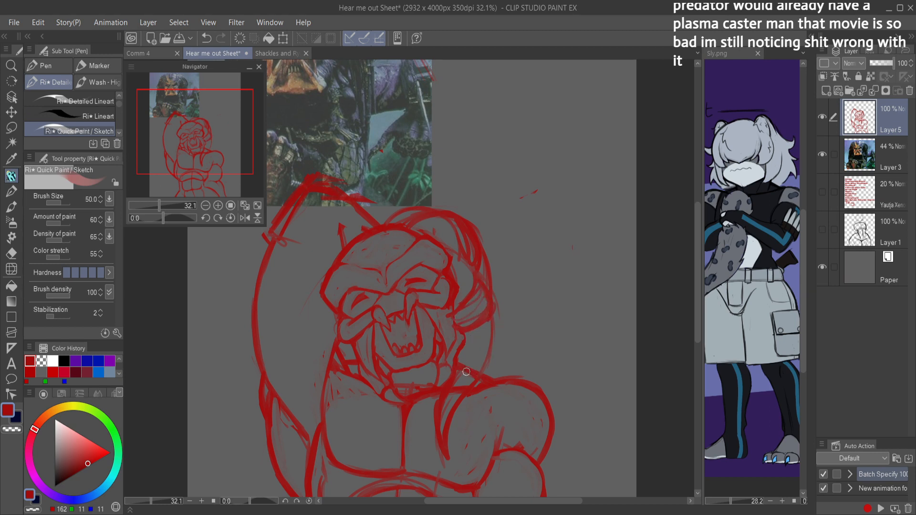
Step: Erase the shoulder line crossing the hanging dreadlock, redraw the dreadlock's edges down over the chest and save the sheet
{"action": "key", "text": "e"}
{"action": "mouse_move", "coordinate": [466, 358]}
{"action": "left_mouse_down"}
{"action": "mouse_move", "coordinate": [461, 384]}
{"action": "mouse_move", "coordinate": [471, 367]}
{"action": "mouse_move", "coordinate": [441, 430]}
{"action": "mouse_move", "coordinate": [454, 409]}
{"action": "left_mouse_up"}
{"action": "key", "text": "p"}
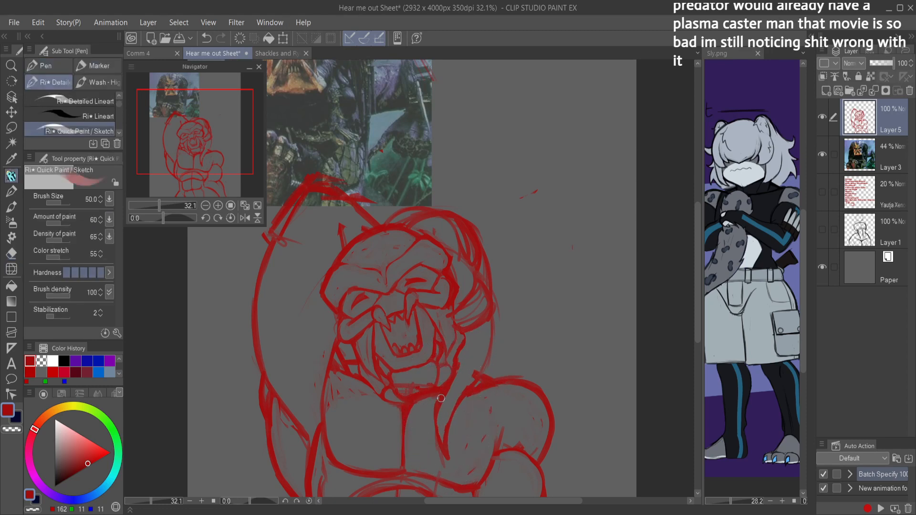
{"action": "mouse_move", "coordinate": [446, 429]}
{"action": "left_mouse_down"}
{"action": "mouse_move", "coordinate": [490, 365]}
{"action": "mouse_move", "coordinate": [472, 383]}
{"action": "mouse_move", "coordinate": [492, 322]}
{"action": "left_mouse_up"}
{"action": "left_click_drag", "start_coordinate": [493, 324], "coordinate": [487, 364]}
{"action": "key", "text": "ctrl+space"}
{"action": "left_click_drag", "start_coordinate": [489, 373], "coordinate": [461, 407]}
{"action": "key", "text": "ctrl+s"}
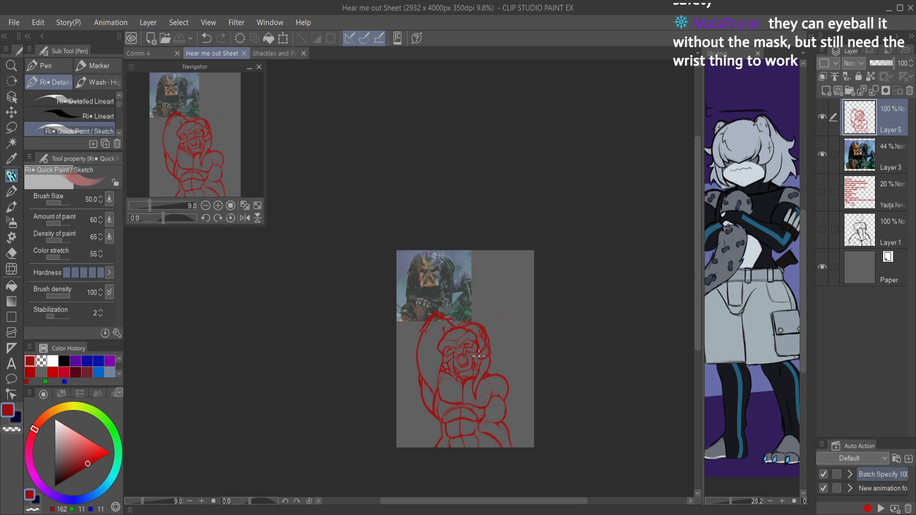
Step: Select the body sketch around the head, scale it to 113%, shift it slightly upward behind the head and deselect
{"action": "left_click_drag", "start_coordinate": [478, 368], "coordinate": [530, 365]}
{"action": "mouse_move", "coordinate": [493, 360]}
{"action": "left_mouse_down"}
{"action": "mouse_move", "coordinate": [461, 335]}
{"action": "mouse_move", "coordinate": [459, 349]}
{"action": "mouse_move", "coordinate": [434, 345]}
{"action": "mouse_move", "coordinate": [450, 341]}
{"action": "mouse_move", "coordinate": [470, 352]}
{"action": "mouse_move", "coordinate": [450, 312]}
{"action": "mouse_move", "coordinate": [471, 299]}
{"action": "mouse_move", "coordinate": [445, 320]}
{"action": "mouse_move", "coordinate": [435, 372]}
{"action": "mouse_move", "coordinate": [416, 345]}
{"action": "mouse_move", "coordinate": [425, 316]}
{"action": "mouse_move", "coordinate": [416, 320]}
{"action": "mouse_move", "coordinate": [449, 313]}
{"action": "mouse_move", "coordinate": [429, 370]}
{"action": "mouse_move", "coordinate": [419, 354]}
{"action": "mouse_move", "coordinate": [423, 300]}
{"action": "mouse_move", "coordinate": [393, 304]}
{"action": "mouse_move", "coordinate": [406, 327]}
{"action": "mouse_move", "coordinate": [386, 323]}
{"action": "mouse_move", "coordinate": [363, 303]}
{"action": "mouse_move", "coordinate": [337, 238]}
{"action": "mouse_move", "coordinate": [372, 199]}
{"action": "mouse_move", "coordinate": [427, 170]}
{"action": "mouse_move", "coordinate": [489, 195]}
{"action": "mouse_move", "coordinate": [502, 240]}
{"action": "mouse_move", "coordinate": [479, 294]}
{"action": "left_mouse_up"}
{"action": "key", "text": "m"}
{"action": "key", "text": "ctrl+z"}
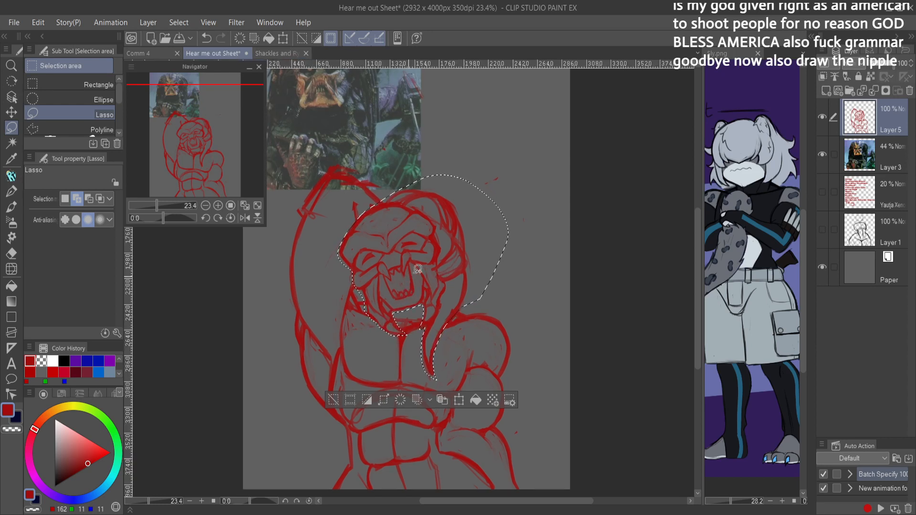
{"action": "key", "text": "ctrl+t"}
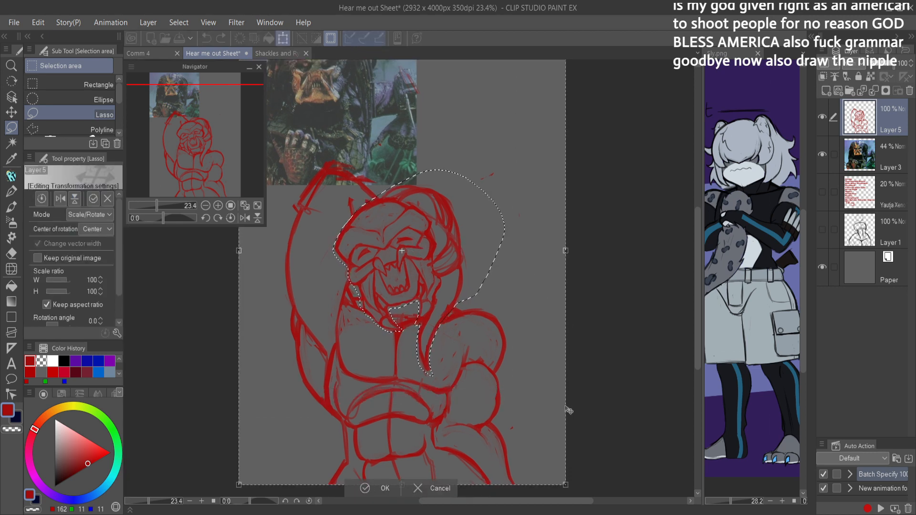
{"action": "left_click_drag", "start_coordinate": [565, 487], "coordinate": [586, 510]}
{"action": "left_click_drag", "start_coordinate": [537, 445], "coordinate": [540, 423]}
{"action": "left_click", "coordinate": [397, 488]}
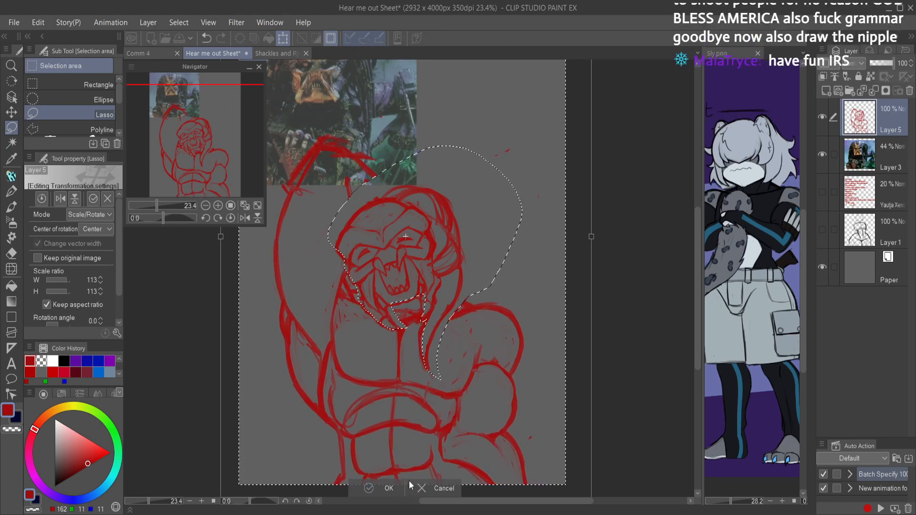
{"action": "key", "text": "ctrl+d"}
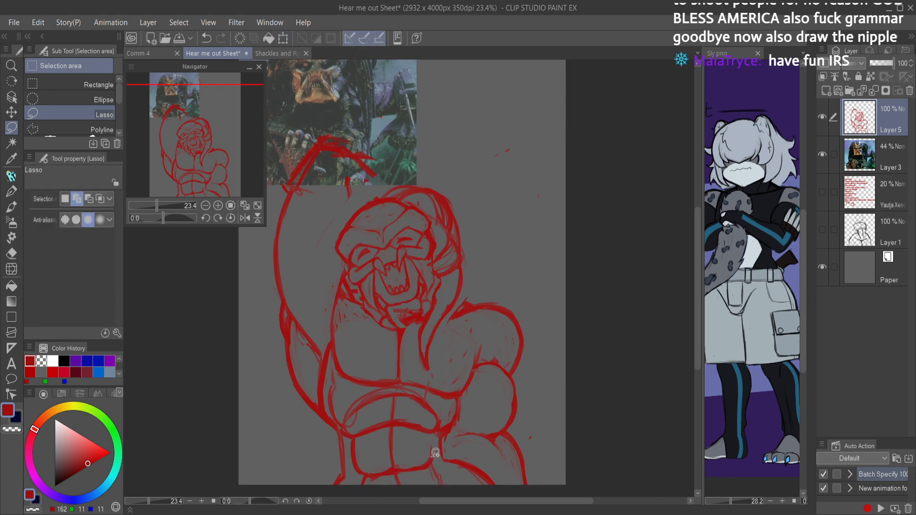
Step: Extend the raised forearm's lines down to the top of the head to close the gaps left by the scaling
{"action": "key", "text": "p"}
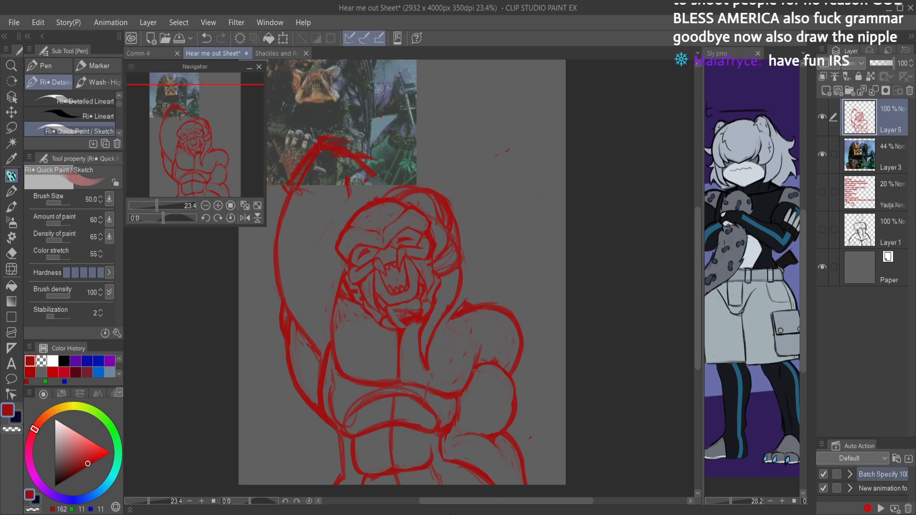
{"action": "scroll", "coordinate": [380, 193], "scroll_direction": "up", "scroll_amount": 3}
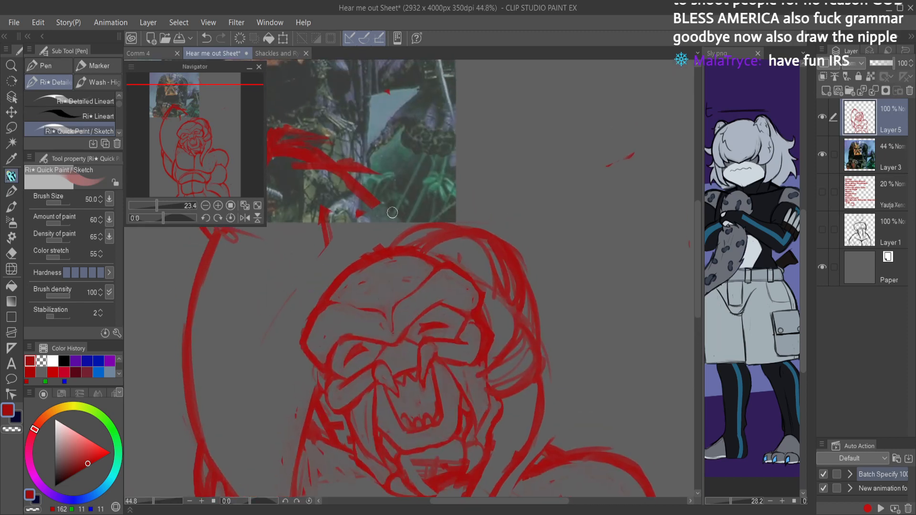
{"action": "left_click_drag", "start_coordinate": [376, 201], "coordinate": [395, 239]}
{"action": "mouse_move", "coordinate": [383, 208]}
{"action": "left_mouse_down"}
{"action": "mouse_move", "coordinate": [389, 241]}
{"action": "mouse_move", "coordinate": [404, 243]}
{"action": "left_mouse_up"}
{"action": "scroll", "coordinate": [396, 222], "scroll_direction": "down", "scroll_amount": 4}
{"action": "scroll", "coordinate": [395, 215], "scroll_direction": "up", "scroll_amount": 2}
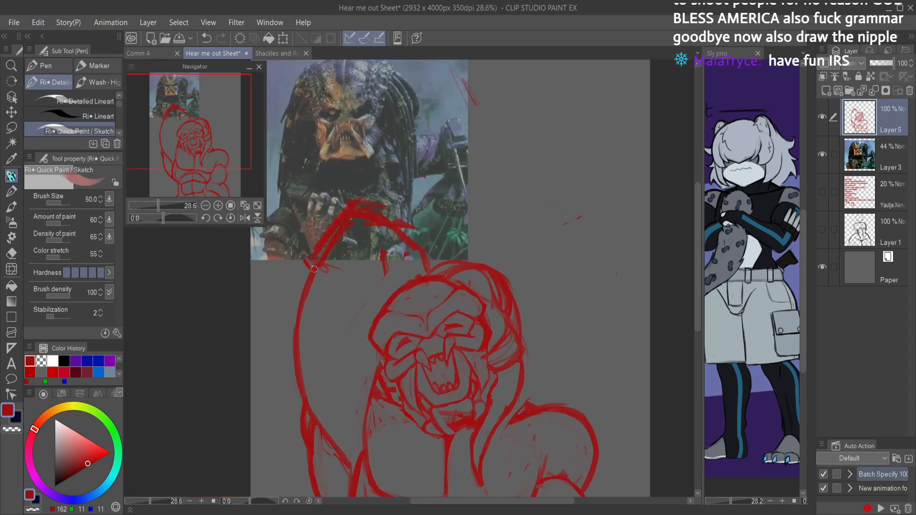
{"action": "mouse_move", "coordinate": [357, 223]}
{"action": "left_mouse_down"}
{"action": "mouse_move", "coordinate": [413, 228]}
{"action": "mouse_move", "coordinate": [416, 271]}
{"action": "mouse_move", "coordinate": [393, 291]}
{"action": "mouse_move", "coordinate": [382, 271]}
{"action": "mouse_move", "coordinate": [395, 294]}
{"action": "left_mouse_up"}
{"action": "key", "text": "c"}
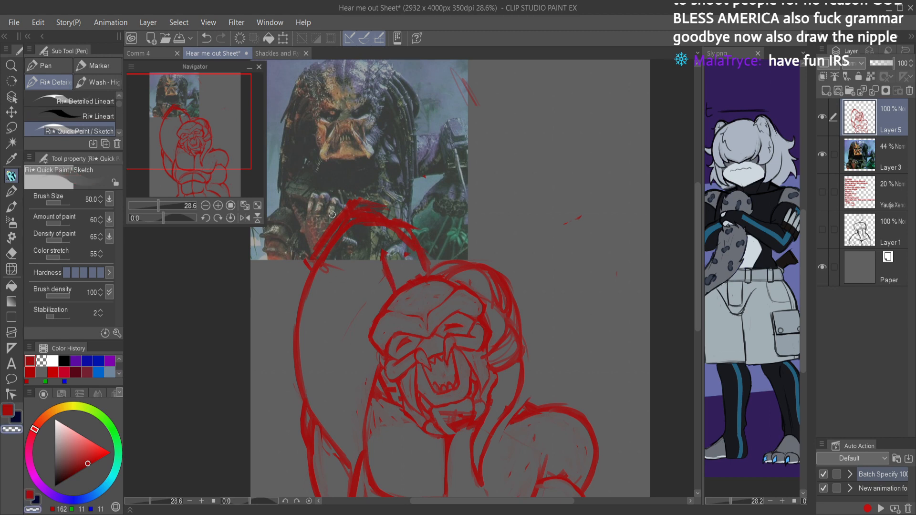
Step: Clean up the stray strokes around the raised wrist and refine the forearm outline with the canvas mirrored
{"action": "mouse_move", "coordinate": [387, 253]}
{"action": "left_mouse_down"}
{"action": "mouse_move", "coordinate": [384, 268]}
{"action": "mouse_move", "coordinate": [381, 259]}
{"action": "left_mouse_up"}
{"action": "left_click_drag", "start_coordinate": [315, 263], "coordinate": [361, 200]}
{"action": "mouse_move", "coordinate": [314, 253]}
{"action": "left_mouse_down"}
{"action": "mouse_move", "coordinate": [352, 202]}
{"action": "mouse_move", "coordinate": [416, 239]}
{"action": "mouse_move", "coordinate": [392, 213]}
{"action": "mouse_move", "coordinate": [378, 231]}
{"action": "mouse_move", "coordinate": [395, 266]}
{"action": "left_mouse_up"}
{"action": "left_click_drag", "start_coordinate": [442, 235], "coordinate": [443, 196]}
{"action": "key", "text": "h"}
{"action": "scroll", "coordinate": [428, 203], "scroll_direction": "up", "scroll_amount": 5}
{"action": "key", "text": "c"}
{"action": "mouse_move", "coordinate": [376, 244]}
{"action": "left_mouse_down"}
{"action": "mouse_move", "coordinate": [400, 191]}
{"action": "mouse_move", "coordinate": [471, 179]}
{"action": "mouse_move", "coordinate": [409, 187]}
{"action": "mouse_move", "coordinate": [383, 232]}
{"action": "left_mouse_up"}
{"action": "key", "text": "c"}
{"action": "left_click_drag", "start_coordinate": [418, 191], "coordinate": [383, 225]}
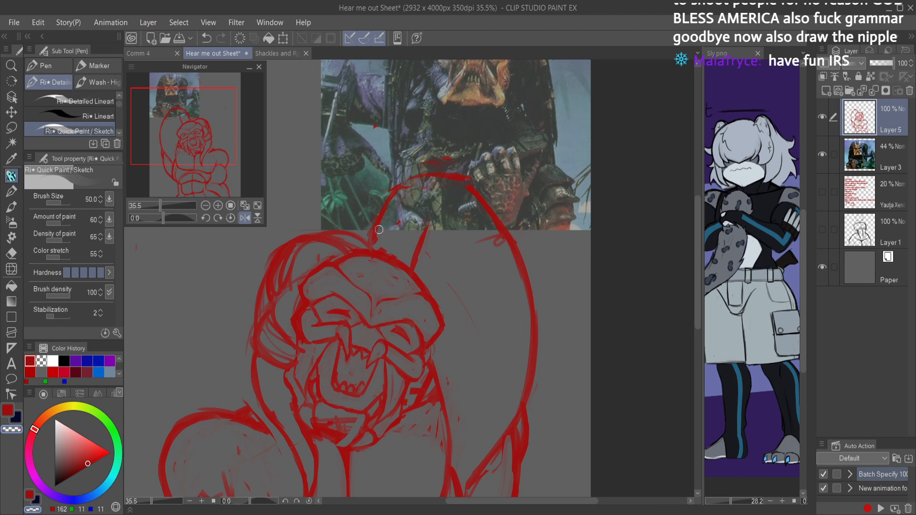
{"action": "key", "text": "c"}
{"action": "mouse_move", "coordinate": [414, 274]}
{"action": "left_mouse_down"}
{"action": "mouse_move", "coordinate": [410, 237]}
{"action": "mouse_move", "coordinate": [381, 224]}
{"action": "left_mouse_up"}
{"action": "key", "text": "ctrl+z"}
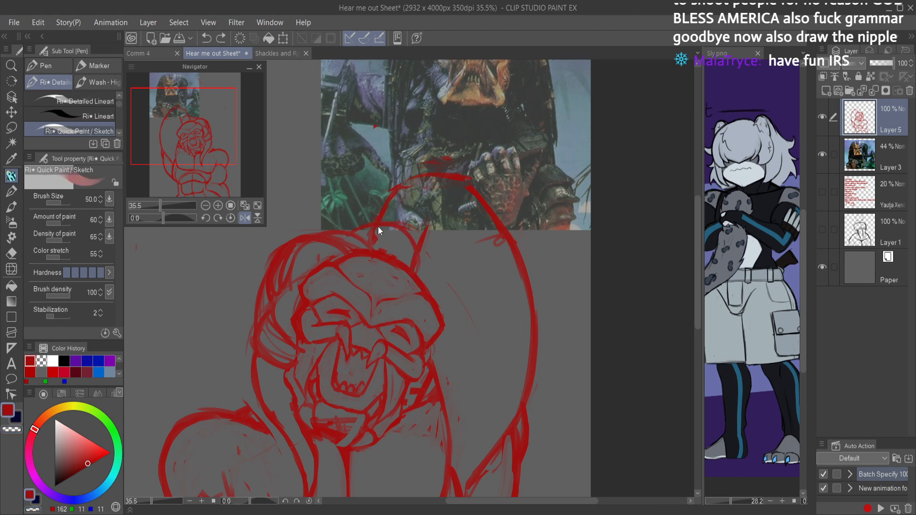
{"action": "key", "text": "ctrl+z"}
Step: Sketch dreadlocks arching over the crown and falling along the raised-arm side of the face to the chest, and save the sheet
{"action": "mouse_move", "coordinate": [370, 233]}
{"action": "left_mouse_down"}
{"action": "mouse_move", "coordinate": [358, 230]}
{"action": "mouse_move", "coordinate": [395, 235]}
{"action": "mouse_move", "coordinate": [413, 255]}
{"action": "mouse_move", "coordinate": [377, 230]}
{"action": "mouse_move", "coordinate": [358, 251]}
{"action": "mouse_move", "coordinate": [372, 229]}
{"action": "mouse_move", "coordinate": [409, 238]}
{"action": "mouse_move", "coordinate": [410, 264]}
{"action": "mouse_move", "coordinate": [438, 301]}
{"action": "left_mouse_up"}
{"action": "mouse_move", "coordinate": [416, 252]}
{"action": "left_mouse_down"}
{"action": "mouse_move", "coordinate": [437, 300]}
{"action": "mouse_move", "coordinate": [462, 323]}
{"action": "left_mouse_up"}
{"action": "mouse_move", "coordinate": [447, 292]}
{"action": "left_mouse_down"}
{"action": "mouse_move", "coordinate": [465, 357]}
{"action": "mouse_move", "coordinate": [426, 407]}
{"action": "mouse_move", "coordinate": [410, 470]}
{"action": "left_mouse_up"}
{"action": "mouse_move", "coordinate": [430, 416]}
{"action": "left_mouse_down"}
{"action": "mouse_move", "coordinate": [408, 495]}
{"action": "mouse_move", "coordinate": [398, 436]}
{"action": "left_mouse_up"}
{"action": "mouse_move", "coordinate": [401, 476]}
{"action": "left_mouse_down"}
{"action": "mouse_move", "coordinate": [406, 396]}
{"action": "mouse_move", "coordinate": [396, 456]}
{"action": "left_mouse_up"}
{"action": "key", "text": "c"}
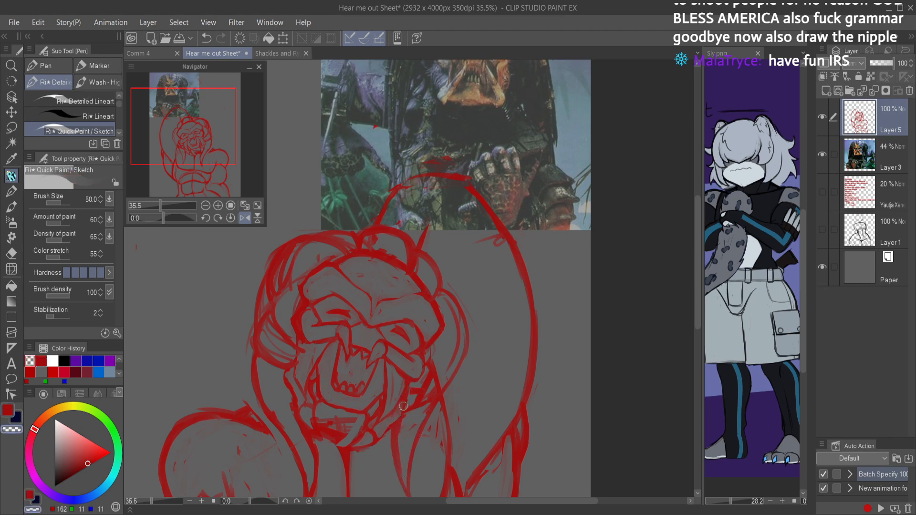
{"action": "scroll", "coordinate": [416, 465], "scroll_direction": "down", "scroll_amount": 5}
{"action": "key", "text": "ctrl+s"}
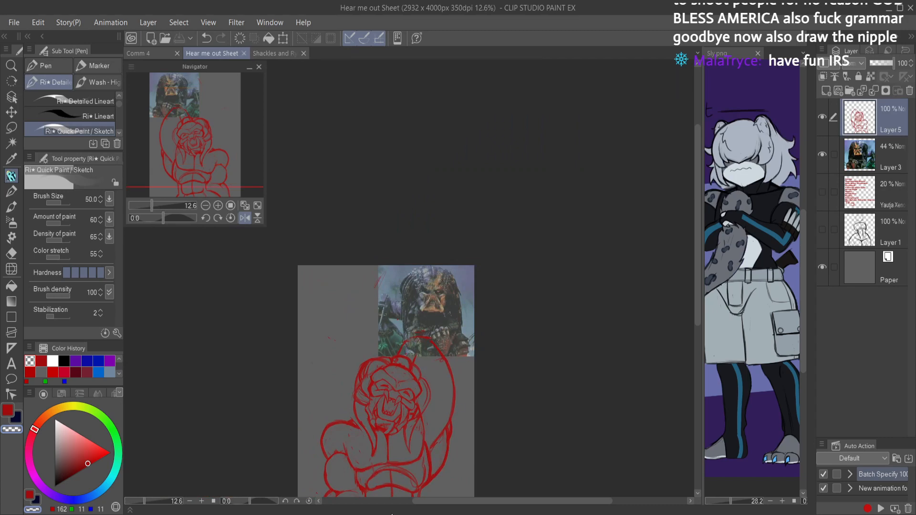
Step: Restore the unmirrored view and erase the overlapping lines between the face and the dreadlock on the raised-arm side
{"action": "scroll", "coordinate": [371, 391], "scroll_direction": "up", "scroll_amount": 2}
{"action": "key", "text": "h"}
{"action": "scroll", "coordinate": [387, 349], "scroll_direction": "up", "scroll_amount": 4}
{"action": "key", "text": "e"}
{"action": "mouse_move", "coordinate": [412, 361]}
{"action": "left_mouse_down"}
{"action": "mouse_move", "coordinate": [499, 209]}
{"action": "mouse_move", "coordinate": [464, 256]}
{"action": "left_mouse_up"}
{"action": "mouse_move", "coordinate": [428, 226]}
{"action": "left_mouse_down"}
{"action": "mouse_move", "coordinate": [476, 214]}
{"action": "mouse_move", "coordinate": [483, 221]}
{"action": "mouse_move", "coordinate": [405, 246]}
{"action": "mouse_move", "coordinate": [406, 239]}
{"action": "mouse_move", "coordinate": [386, 289]}
{"action": "left_mouse_up"}
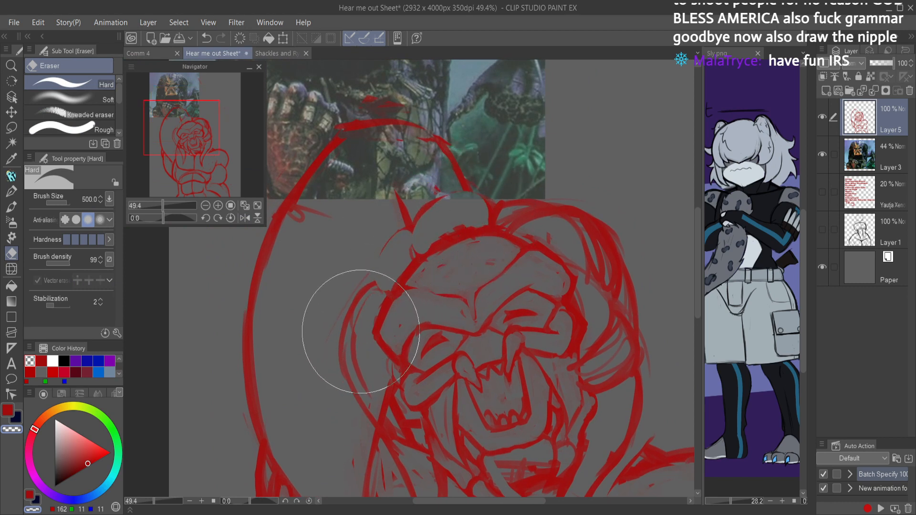
{"action": "left_click_drag", "start_coordinate": [384, 404], "coordinate": [419, 311]}
{"action": "mouse_move", "coordinate": [391, 243]}
{"action": "left_mouse_down"}
{"action": "mouse_move", "coordinate": [396, 286]}
{"action": "mouse_move", "coordinate": [449, 371]}
{"action": "mouse_move", "coordinate": [419, 262]}
{"action": "left_mouse_up"}
{"action": "mouse_move", "coordinate": [426, 305]}
{"action": "left_mouse_down"}
{"action": "mouse_move", "coordinate": [451, 343]}
{"action": "mouse_move", "coordinate": [452, 370]}
{"action": "mouse_move", "coordinate": [430, 310]}
{"action": "left_mouse_up"}
{"action": "key", "text": "p"}
{"action": "left_click_drag", "start_coordinate": [530, 270], "coordinate": [503, 270]}
{"action": "mouse_move", "coordinate": [603, 253]}
{"action": "left_mouse_down"}
{"action": "mouse_move", "coordinate": [583, 249]}
{"action": "mouse_move", "coordinate": [593, 238]}
{"action": "left_mouse_up"}
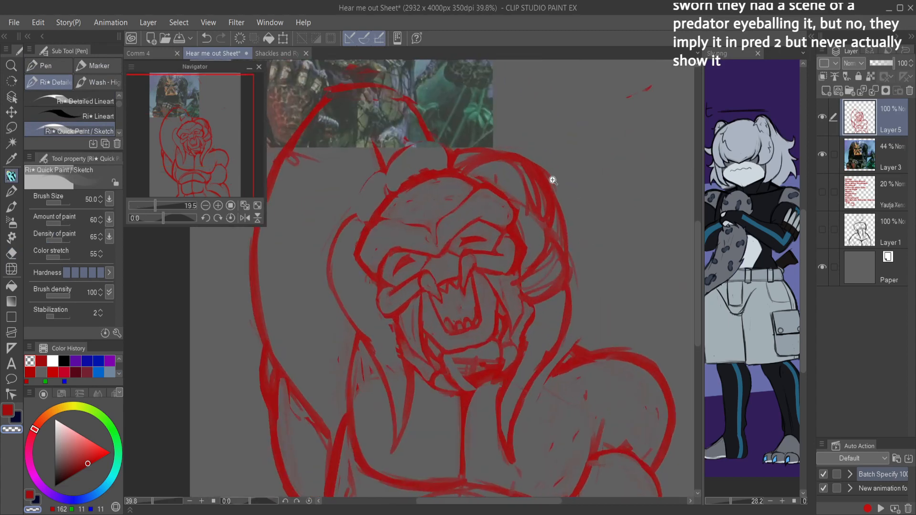
Step: Add rounded dreadlock arcs across the crown and temple, redraw the forehead's upper edge more firmly and save the sheet
{"action": "key", "text": "c"}
{"action": "mouse_move", "coordinate": [383, 168]}
{"action": "left_mouse_down"}
{"action": "mouse_move", "coordinate": [356, 209]}
{"action": "mouse_move", "coordinate": [363, 238]}
{"action": "mouse_move", "coordinate": [361, 182]}
{"action": "mouse_move", "coordinate": [395, 155]}
{"action": "mouse_move", "coordinate": [437, 143]}
{"action": "mouse_move", "coordinate": [453, 169]}
{"action": "mouse_move", "coordinate": [507, 150]}
{"action": "left_mouse_up"}
{"action": "mouse_move", "coordinate": [472, 178]}
{"action": "left_mouse_down"}
{"action": "mouse_move", "coordinate": [512, 159]}
{"action": "mouse_move", "coordinate": [488, 149]}
{"action": "mouse_move", "coordinate": [461, 168]}
{"action": "mouse_move", "coordinate": [481, 157]}
{"action": "mouse_move", "coordinate": [471, 150]}
{"action": "mouse_move", "coordinate": [491, 143]}
{"action": "mouse_move", "coordinate": [496, 153]}
{"action": "mouse_move", "coordinate": [460, 144]}
{"action": "mouse_move", "coordinate": [495, 159]}
{"action": "mouse_move", "coordinate": [472, 176]}
{"action": "mouse_move", "coordinate": [487, 150]}
{"action": "mouse_move", "coordinate": [470, 141]}
{"action": "mouse_move", "coordinate": [448, 168]}
{"action": "mouse_move", "coordinate": [447, 153]}
{"action": "mouse_move", "coordinate": [448, 169]}
{"action": "mouse_move", "coordinate": [470, 149]}
{"action": "mouse_move", "coordinate": [444, 163]}
{"action": "mouse_move", "coordinate": [457, 154]}
{"action": "mouse_move", "coordinate": [451, 161]}
{"action": "mouse_move", "coordinate": [488, 159]}
{"action": "mouse_move", "coordinate": [438, 168]}
{"action": "mouse_move", "coordinate": [459, 145]}
{"action": "mouse_move", "coordinate": [437, 170]}
{"action": "mouse_move", "coordinate": [479, 152]}
{"action": "mouse_move", "coordinate": [479, 138]}
{"action": "mouse_move", "coordinate": [510, 160]}
{"action": "mouse_move", "coordinate": [491, 139]}
{"action": "mouse_move", "coordinate": [442, 162]}
{"action": "mouse_move", "coordinate": [490, 149]}
{"action": "mouse_move", "coordinate": [475, 141]}
{"action": "mouse_move", "coordinate": [496, 147]}
{"action": "mouse_move", "coordinate": [455, 149]}
{"action": "left_mouse_up"}
{"action": "key", "text": "c"}
{"action": "key", "text": "c"}
{"action": "key", "text": "c"}
{"action": "key", "text": "c"}
{"action": "key", "text": "c"}
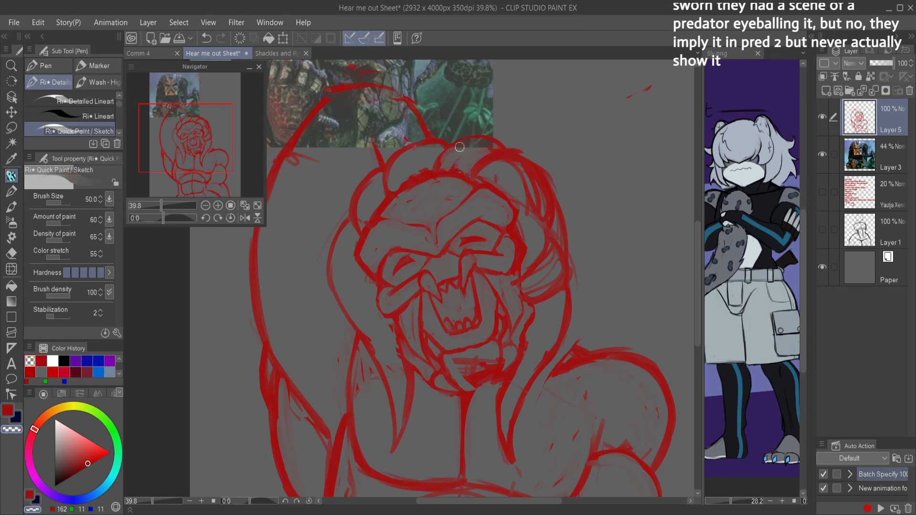
{"action": "key", "text": "c"}
{"action": "key", "text": "c"}
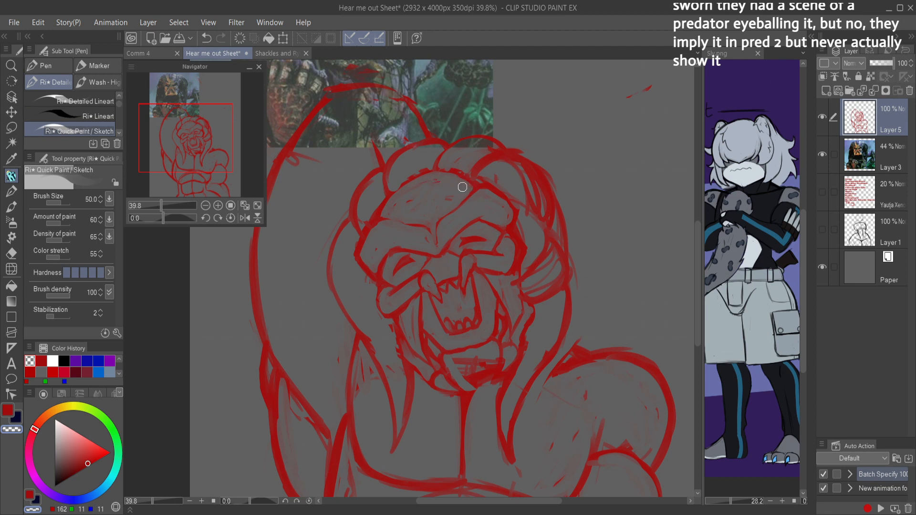
{"action": "key", "text": "c"}
{"action": "mouse_move", "coordinate": [481, 187]}
{"action": "left_mouse_down"}
{"action": "mouse_move", "coordinate": [435, 168]}
{"action": "mouse_move", "coordinate": [459, 171]}
{"action": "mouse_move", "coordinate": [414, 177]}
{"action": "mouse_move", "coordinate": [434, 169]}
{"action": "mouse_move", "coordinate": [384, 202]}
{"action": "left_mouse_up"}
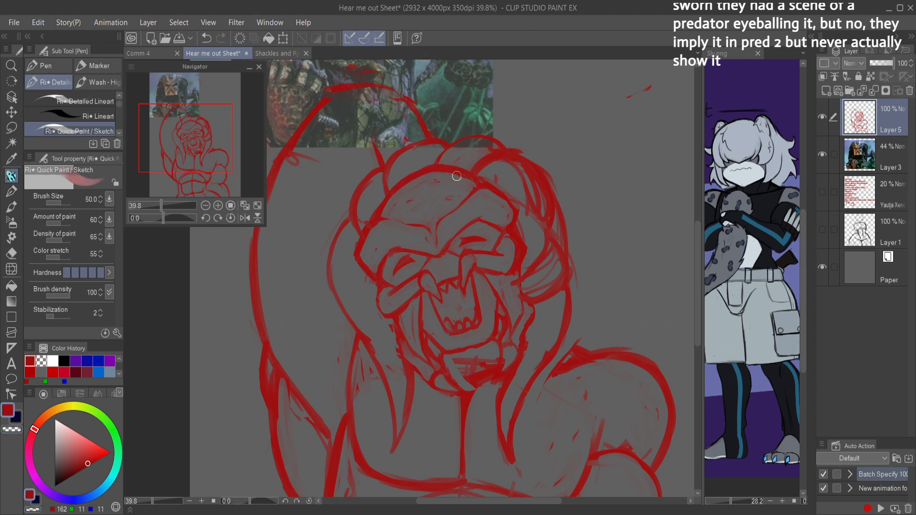
{"action": "scroll", "coordinate": [477, 185], "scroll_direction": "down", "scroll_amount": 3}
{"action": "key", "text": "ctrl+s"}
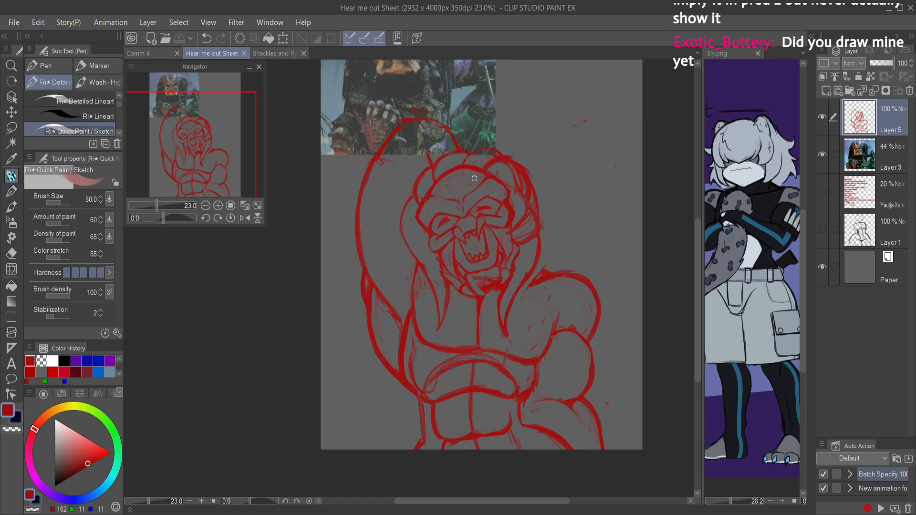
Step: Step back through the recent dreadlock strokes and restore them to compare the versions
{"action": "key", "text": "ctrl+z"}
{"action": "key", "text": "ctrl+z"}
{"action": "key", "text": "ctrl+z"}
{"action": "key", "text": "ctrl+z"}
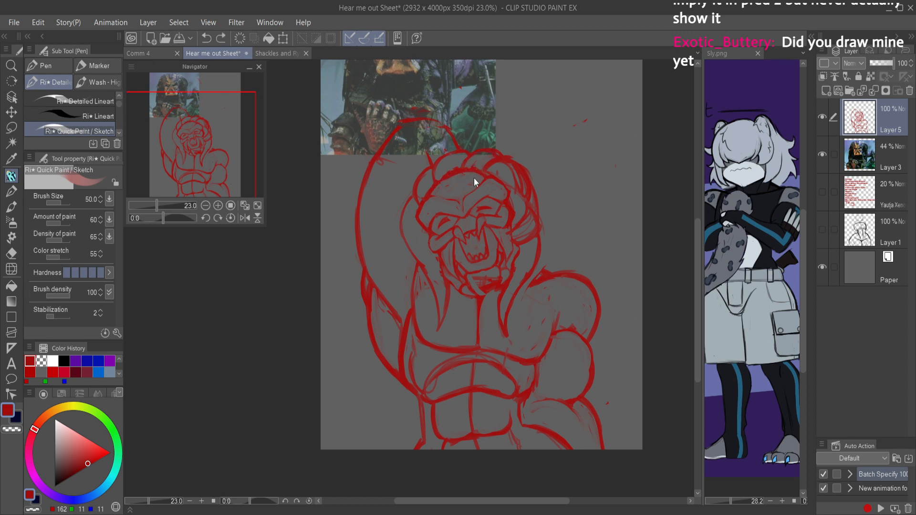
{"action": "key", "text": "ctrl+z"}
{"action": "key", "text": "ctrl+z"}
{"action": "key", "text": "ctrl+z"}
{"action": "key", "text": "ctrl+z"}
{"action": "key", "text": "ctrl+z"}
{"action": "key", "text": "ctrl+z"}
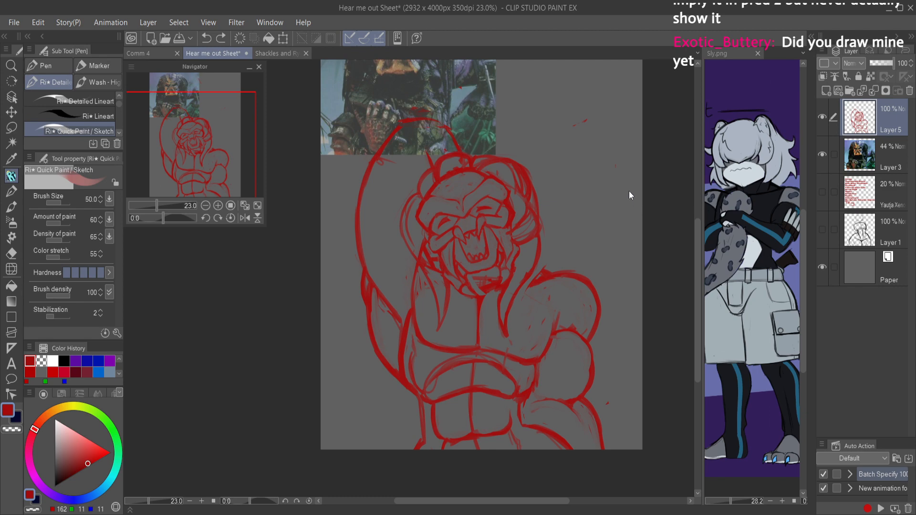
{"action": "key", "text": "ctrl+z"}
{"action": "key", "text": "ctrl+z"}
{"action": "key", "text": "ctrl+z"}
{"action": "key", "text": "ctrl+z"}
{"action": "key", "text": "ctrl+z"}
{"action": "key", "text": "ctrl+z"}
{"action": "key", "text": "ctrl+z"}
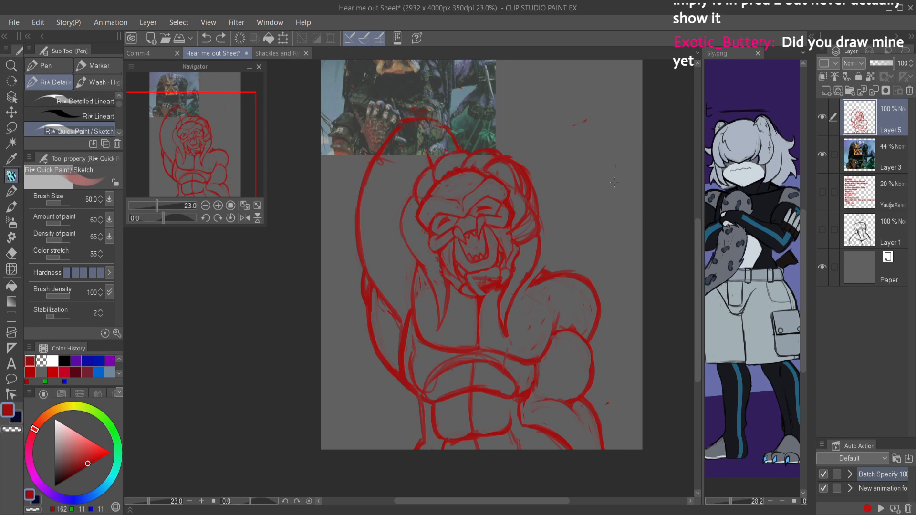
Step: Lower the dreadlock arc above the forehead and extend the forearm line down to the crown
{"action": "scroll", "coordinate": [477, 138], "scroll_direction": "up", "scroll_amount": 3}
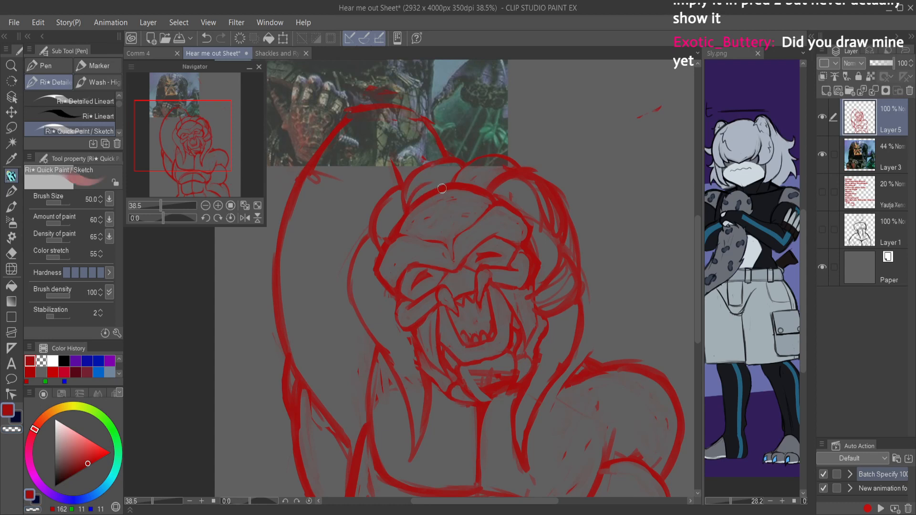
{"action": "key", "text": "c"}
{"action": "mouse_move", "coordinate": [416, 194]}
{"action": "left_mouse_down"}
{"action": "mouse_move", "coordinate": [506, 180]}
{"action": "mouse_move", "coordinate": [493, 170]}
{"action": "mouse_move", "coordinate": [461, 180]}
{"action": "mouse_move", "coordinate": [497, 173]}
{"action": "mouse_move", "coordinate": [482, 156]}
{"action": "mouse_move", "coordinate": [462, 170]}
{"action": "mouse_move", "coordinate": [520, 162]}
{"action": "mouse_move", "coordinate": [460, 166]}
{"action": "mouse_move", "coordinate": [437, 148]}
{"action": "mouse_move", "coordinate": [445, 167]}
{"action": "mouse_move", "coordinate": [408, 185]}
{"action": "left_mouse_up"}
{"action": "key", "text": "c"}
{"action": "key", "text": "c"}
{"action": "key", "text": "c"}
{"action": "left_click_drag", "start_coordinate": [444, 150], "coordinate": [454, 175]}
Step: Remove the rounded dreadlock at the raised-arm temple, rough in a flatter arc in its place and save the sheet
{"action": "key", "text": "c"}
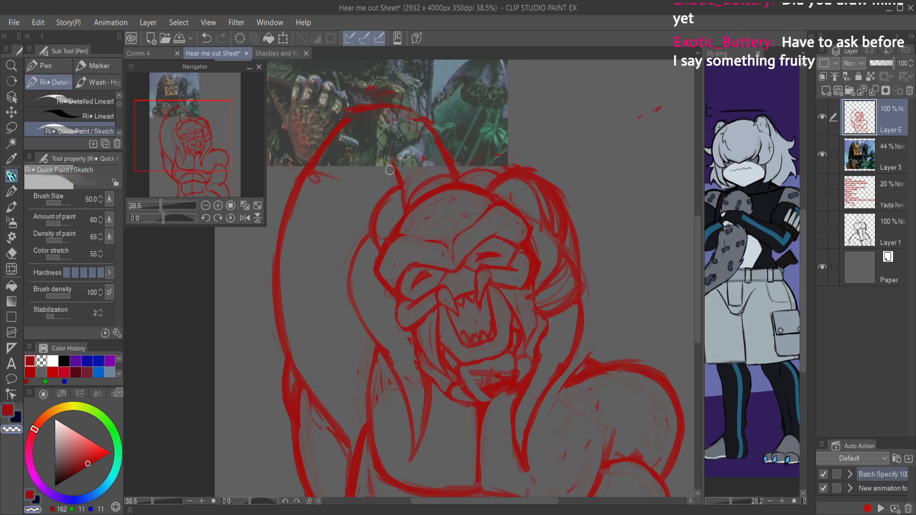
{"action": "left_click_drag", "start_coordinate": [388, 191], "coordinate": [376, 241]}
{"action": "key", "text": "c"}
{"action": "mouse_move", "coordinate": [411, 206]}
{"action": "left_mouse_down"}
{"action": "mouse_move", "coordinate": [375, 215]}
{"action": "mouse_move", "coordinate": [410, 207]}
{"action": "mouse_move", "coordinate": [370, 232]}
{"action": "mouse_move", "coordinate": [375, 211]}
{"action": "mouse_move", "coordinate": [363, 244]}
{"action": "mouse_move", "coordinate": [372, 213]}
{"action": "mouse_move", "coordinate": [415, 197]}
{"action": "mouse_move", "coordinate": [357, 249]}
{"action": "mouse_move", "coordinate": [416, 194]}
{"action": "mouse_move", "coordinate": [377, 217]}
{"action": "left_mouse_up"}
{"action": "key", "text": "ctrl+z"}
{"action": "key", "text": "ctrl+z"}
{"action": "key", "text": "ctrl+z"}
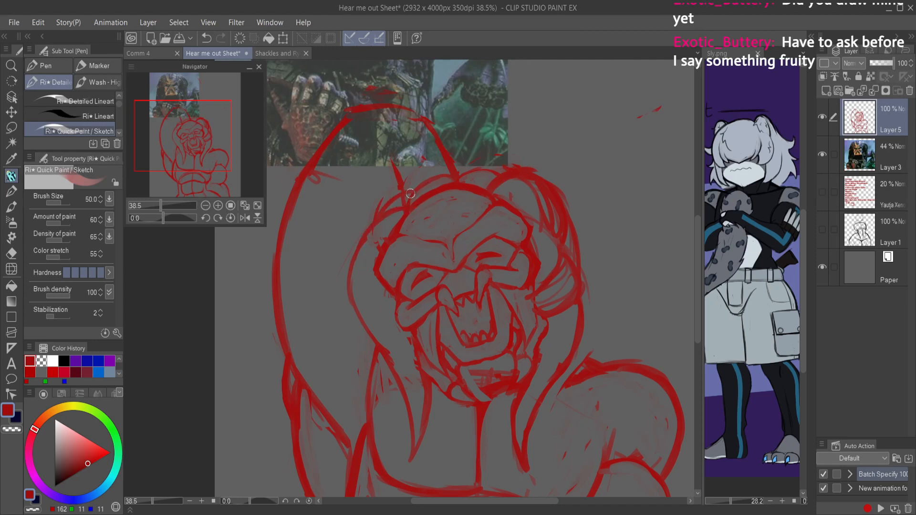
{"action": "scroll", "coordinate": [482, 159], "scroll_direction": "down", "scroll_amount": 3}
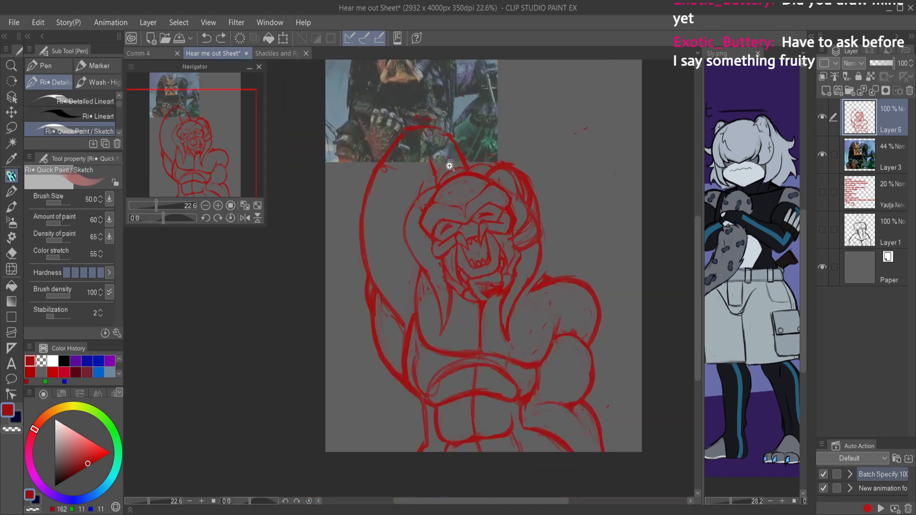
{"action": "scroll", "coordinate": [482, 148], "scroll_direction": "down", "scroll_amount": 3}
{"action": "key", "text": "ctrl+s"}
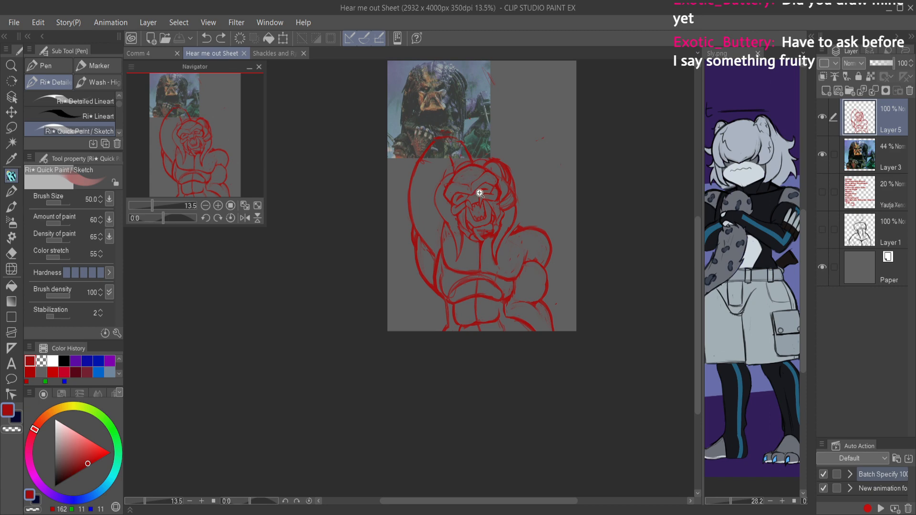
Step: Redraw the short dreadlock at the raised-arm temple with a firmer outline and clear the faint strokes around it
{"action": "scroll", "coordinate": [473, 178], "scroll_direction": "up", "scroll_amount": 8}
{"action": "mouse_move", "coordinate": [429, 222]}
{"action": "left_mouse_down"}
{"action": "mouse_move", "coordinate": [369, 255]}
{"action": "mouse_move", "coordinate": [361, 274]}
{"action": "left_mouse_up"}
{"action": "key", "text": "c"}
{"action": "mouse_move", "coordinate": [389, 226]}
{"action": "left_mouse_down"}
{"action": "mouse_move", "coordinate": [432, 198]}
{"action": "mouse_move", "coordinate": [400, 194]}
{"action": "left_mouse_up"}
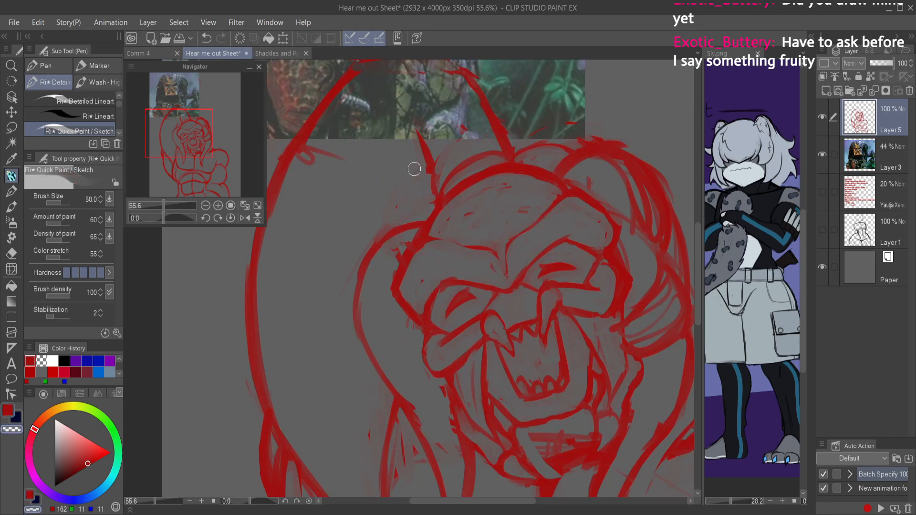
{"action": "key", "text": "c"}
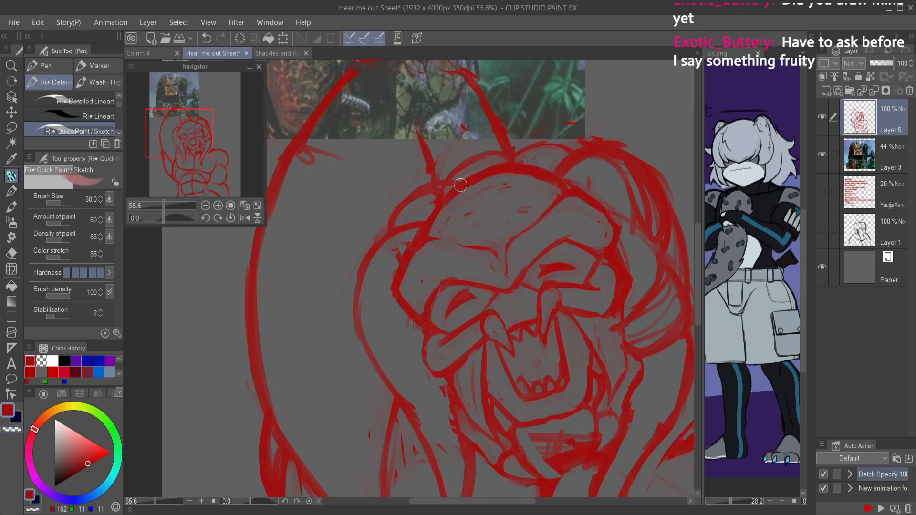
{"action": "key", "text": "c"}
{"action": "left_click_drag", "start_coordinate": [402, 220], "coordinate": [444, 189]}
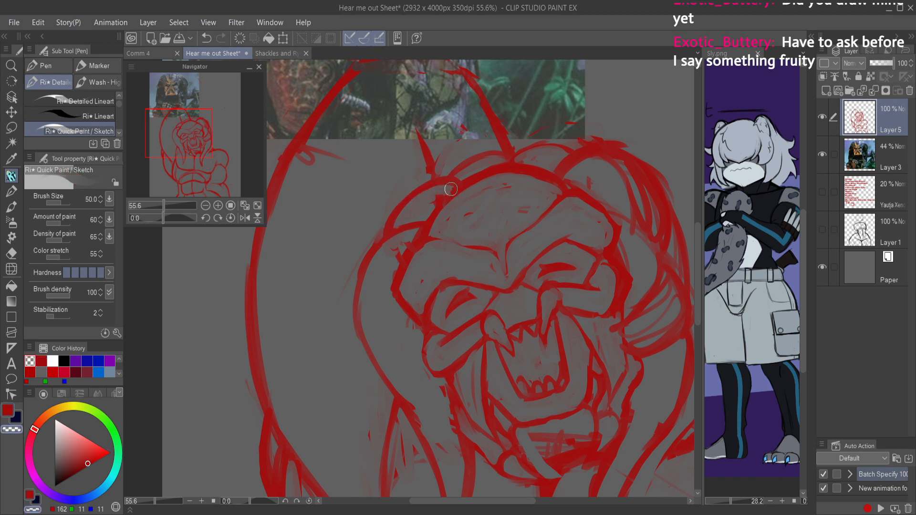
Step: Strengthen the outlines of the temple and crown dreadlocks, tidy their overlaps and save the sheet
{"action": "key", "text": "c"}
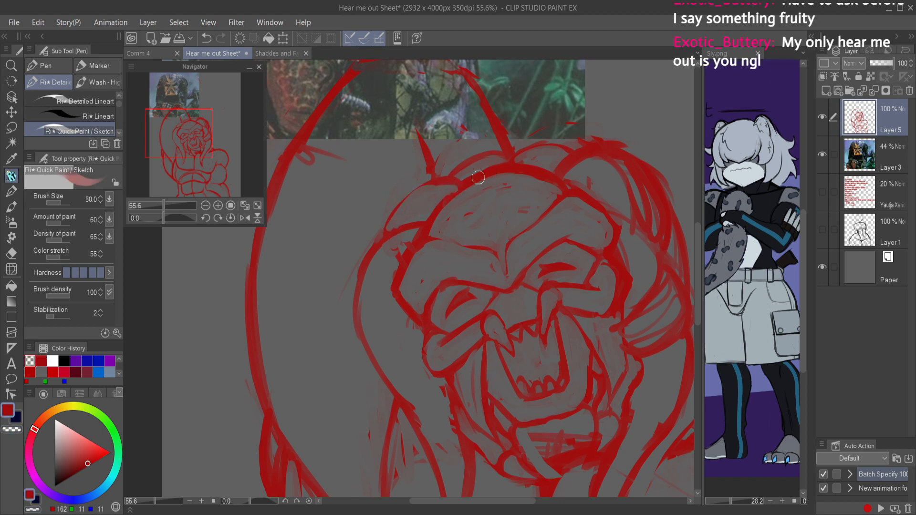
{"action": "left_click_drag", "start_coordinate": [451, 178], "coordinate": [392, 240]}
{"action": "mouse_move", "coordinate": [467, 164]}
{"action": "left_mouse_down"}
{"action": "mouse_move", "coordinate": [506, 144]}
{"action": "mouse_move", "coordinate": [529, 162]}
{"action": "mouse_move", "coordinate": [510, 147]}
{"action": "mouse_move", "coordinate": [523, 158]}
{"action": "mouse_move", "coordinate": [489, 155]}
{"action": "mouse_move", "coordinate": [475, 174]}
{"action": "left_mouse_up"}
{"action": "key", "text": "c"}
{"action": "mouse_move", "coordinate": [542, 160]}
{"action": "left_mouse_down"}
{"action": "mouse_move", "coordinate": [506, 161]}
{"action": "mouse_move", "coordinate": [585, 140]}
{"action": "left_mouse_up"}
{"action": "key", "text": "ctrl+s"}
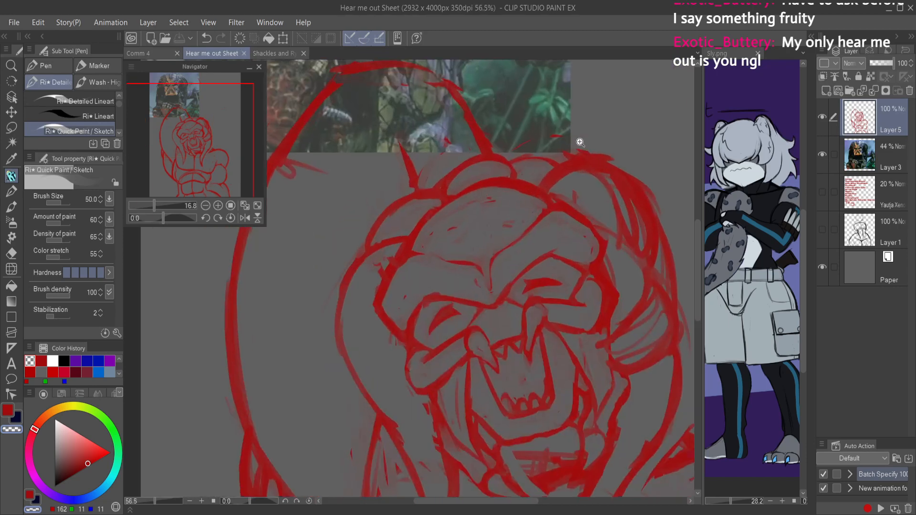
Step: Rework the overlapping dreadlock strokes behind the temple on the lowered-arm side, clear stray lines between them and save the sheet
{"action": "key", "text": "c"}
{"action": "mouse_move", "coordinate": [508, 179]}
{"action": "left_mouse_down"}
{"action": "mouse_move", "coordinate": [540, 166]}
{"action": "mouse_move", "coordinate": [520, 163]}
{"action": "mouse_move", "coordinate": [513, 178]}
{"action": "mouse_move", "coordinate": [573, 149]}
{"action": "mouse_move", "coordinate": [539, 153]}
{"action": "mouse_move", "coordinate": [577, 165]}
{"action": "mouse_move", "coordinate": [522, 162]}
{"action": "mouse_move", "coordinate": [540, 158]}
{"action": "mouse_move", "coordinate": [564, 154]}
{"action": "mouse_move", "coordinate": [562, 163]}
{"action": "mouse_move", "coordinate": [516, 176]}
{"action": "mouse_move", "coordinate": [554, 159]}
{"action": "mouse_move", "coordinate": [519, 174]}
{"action": "mouse_move", "coordinate": [561, 161]}
{"action": "mouse_move", "coordinate": [557, 182]}
{"action": "mouse_move", "coordinate": [598, 172]}
{"action": "left_mouse_up"}
{"action": "key", "text": "c"}
{"action": "mouse_move", "coordinate": [552, 190]}
{"action": "left_mouse_down"}
{"action": "mouse_move", "coordinate": [615, 190]}
{"action": "mouse_move", "coordinate": [624, 244]}
{"action": "mouse_move", "coordinate": [519, 227]}
{"action": "left_mouse_up"}
{"action": "key", "text": "c"}
{"action": "mouse_move", "coordinate": [464, 193]}
{"action": "left_mouse_down"}
{"action": "mouse_move", "coordinate": [497, 204]}
{"action": "mouse_move", "coordinate": [529, 247]}
{"action": "left_mouse_up"}
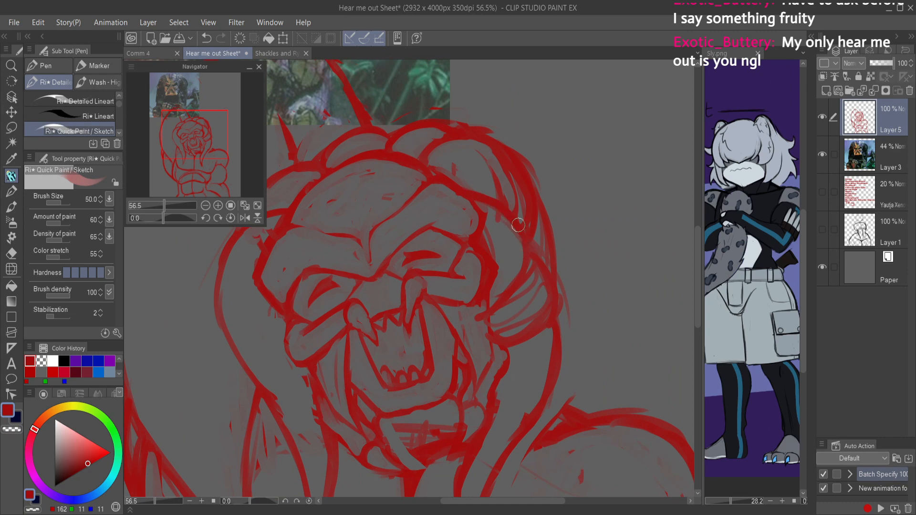
{"action": "key", "text": "c"}
{"action": "left_click_drag", "start_coordinate": [476, 200], "coordinate": [525, 260]}
{"action": "mouse_move", "coordinate": [508, 224]}
{"action": "left_mouse_down"}
{"action": "mouse_move", "coordinate": [525, 262]}
{"action": "mouse_move", "coordinate": [517, 279]}
{"action": "left_mouse_up"}
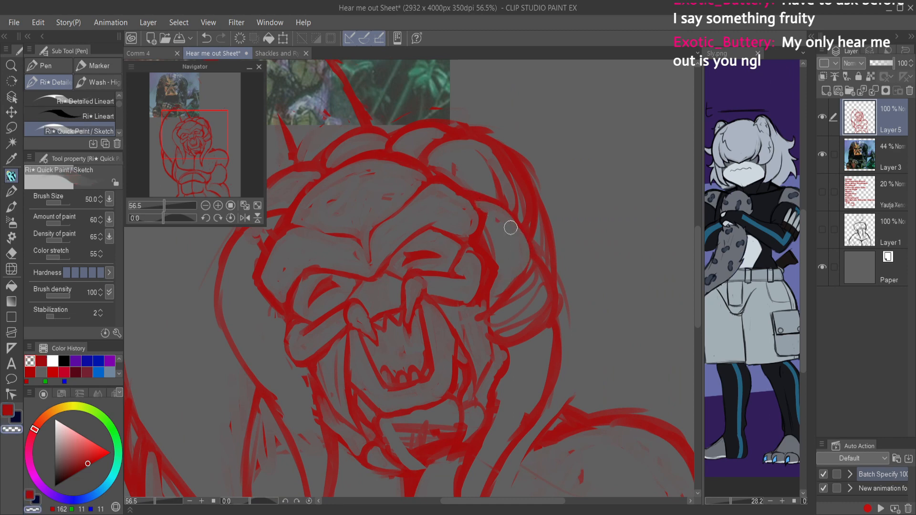
{"action": "scroll", "coordinate": [517, 224], "scroll_direction": "down", "scroll_amount": 5}
{"action": "key", "text": "ctrl+s"}
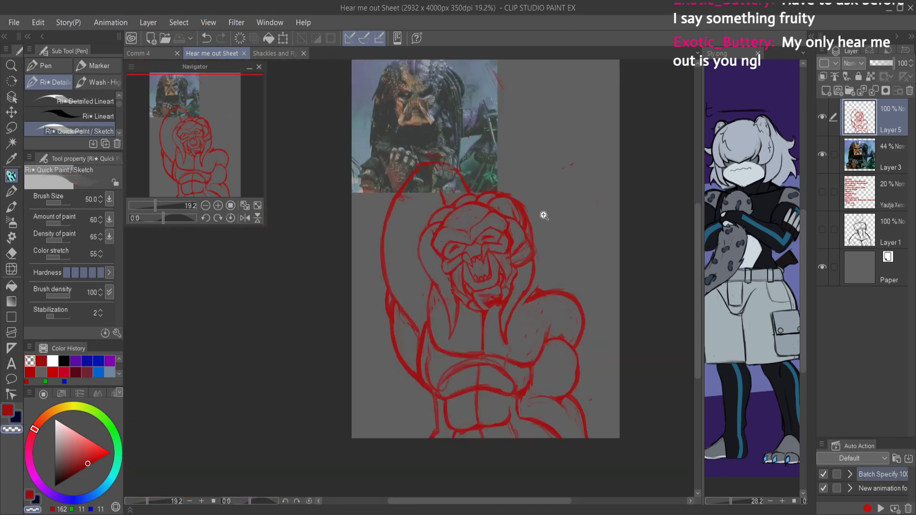
Step: Save the sheet, add a new layer above the red sketch and set the drawing colour to dark blue
{"action": "scroll", "coordinate": [543, 215], "scroll_direction": "up", "scroll_amount": 1}
{"action": "scroll", "coordinate": [525, 259], "scroll_direction": "down", "scroll_amount": 2}
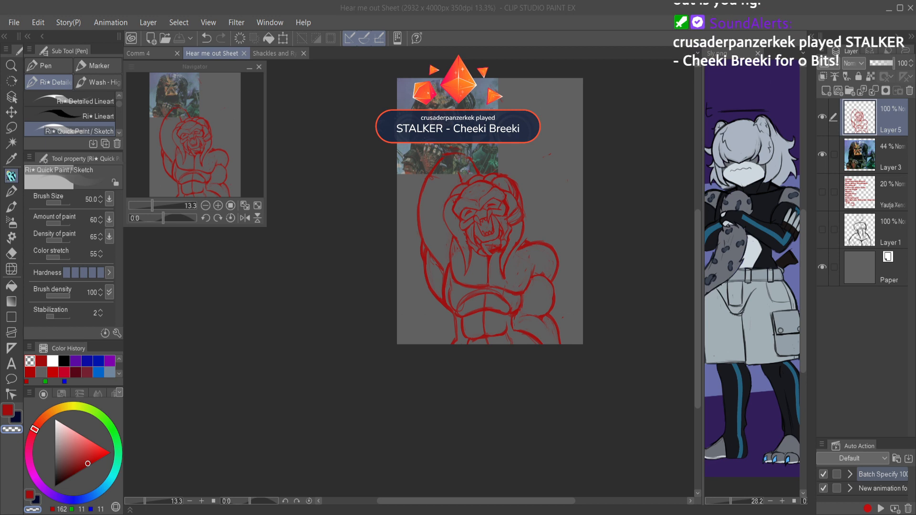
{"action": "left_click", "coordinate": [524, 212]}
{"action": "left_click_drag", "start_coordinate": [523, 212], "coordinate": [543, 223]}
{"action": "key", "text": "ctrl+s"}
{"action": "mouse_move", "coordinate": [525, 175]}
{"action": "left_mouse_down"}
{"action": "mouse_move", "coordinate": [513, 173]}
{"action": "mouse_move", "coordinate": [526, 188]}
{"action": "left_mouse_up"}
{"action": "left_click", "coordinate": [826, 91]}
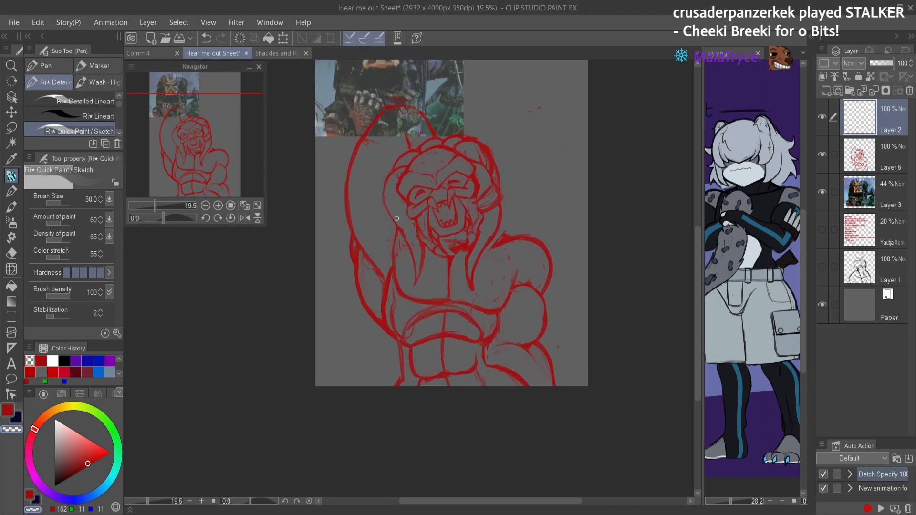
{"action": "left_click", "coordinate": [86, 360]}
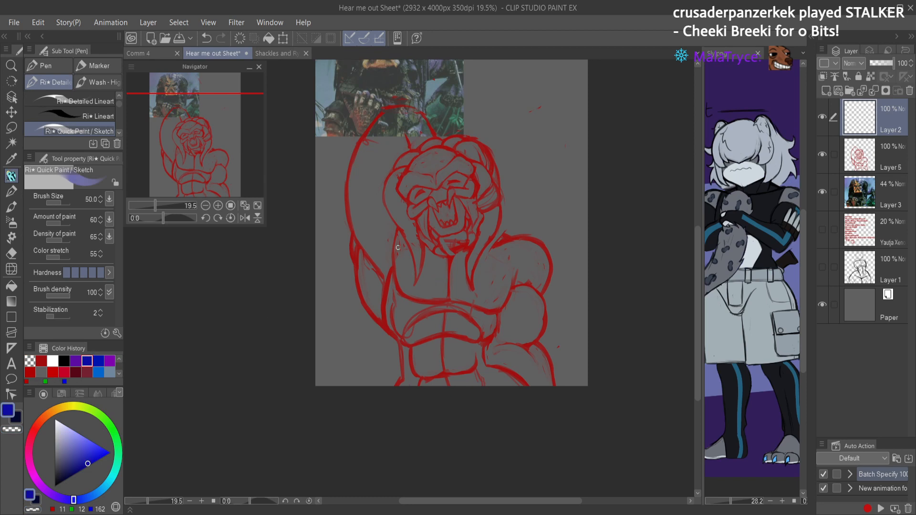
{"action": "mouse_move", "coordinate": [388, 260]}
{"action": "left_mouse_down"}
{"action": "mouse_move", "coordinate": [371, 290]}
{"action": "mouse_move", "coordinate": [382, 321]}
{"action": "left_mouse_up"}
{"action": "mouse_move", "coordinate": [380, 270]}
{"action": "left_mouse_down"}
{"action": "mouse_move", "coordinate": [372, 313]}
{"action": "mouse_move", "coordinate": [422, 324]}
{"action": "left_mouse_up"}
{"action": "mouse_move", "coordinate": [379, 271]}
{"action": "left_mouse_down"}
{"action": "mouse_move", "coordinate": [389, 332]}
{"action": "mouse_move", "coordinate": [437, 330]}
{"action": "left_mouse_up"}
{"action": "mouse_move", "coordinate": [370, 287]}
{"action": "left_mouse_down"}
{"action": "mouse_move", "coordinate": [387, 331]}
{"action": "mouse_move", "coordinate": [434, 325]}
{"action": "left_mouse_up"}
{"action": "mouse_move", "coordinate": [373, 318]}
{"action": "left_mouse_down"}
{"action": "mouse_move", "coordinate": [408, 341]}
{"action": "mouse_move", "coordinate": [441, 325]}
{"action": "left_mouse_up"}
{"action": "mouse_move", "coordinate": [415, 338]}
{"action": "left_mouse_down"}
{"action": "mouse_move", "coordinate": [445, 324]}
{"action": "mouse_move", "coordinate": [400, 259]}
{"action": "mouse_move", "coordinate": [435, 261]}
{"action": "mouse_move", "coordinate": [448, 279]}
{"action": "left_mouse_up"}
{"action": "left_click_drag", "start_coordinate": [367, 288], "coordinate": [448, 277]}
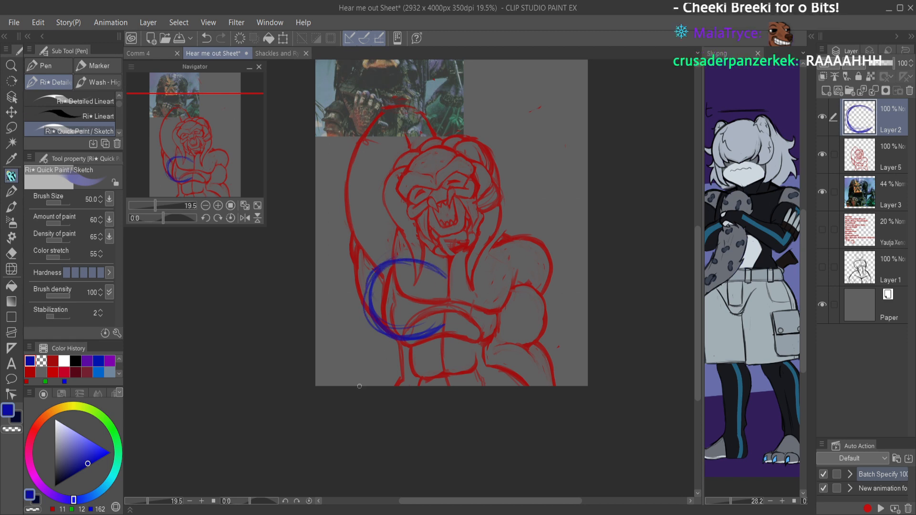
{"action": "key", "text": "ctrl+z"}
{"action": "key", "text": "ctrl+z"}
{"action": "key", "text": "ctrl+z"}
{"action": "key", "text": "ctrl+z"}
{"action": "key", "text": "ctrl+z"}
{"action": "key", "text": "ctrl+z"}
{"action": "key", "text": "ctrl+z"}
{"action": "key", "text": "ctrl+z"}
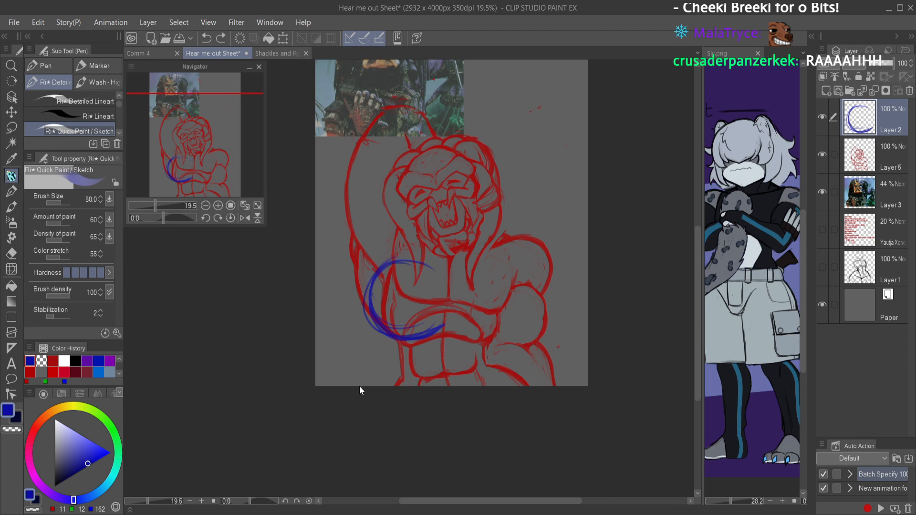
{"action": "key", "text": "ctrl+z"}
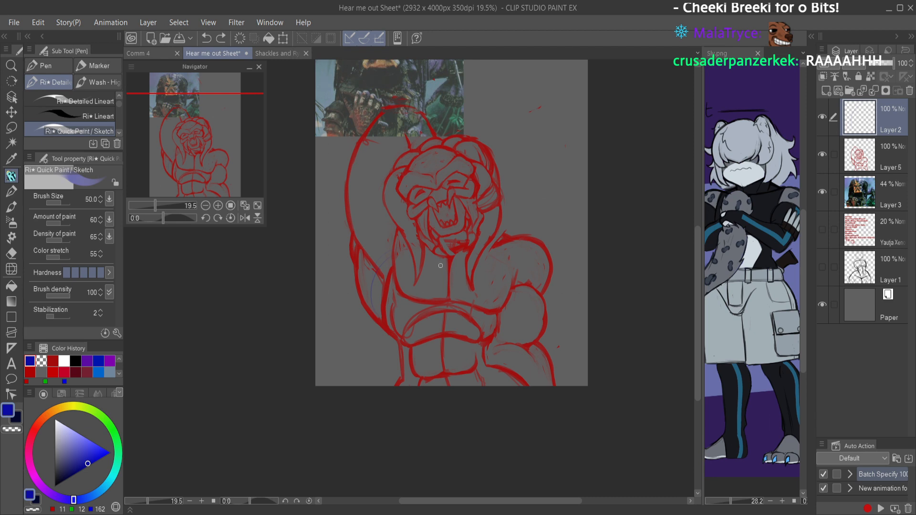
Step: Try a rounded blue chest contour on the raised-arm side, running from the armpit to the torso's centre
{"action": "left_click_drag", "start_coordinate": [478, 232], "coordinate": [423, 194]}
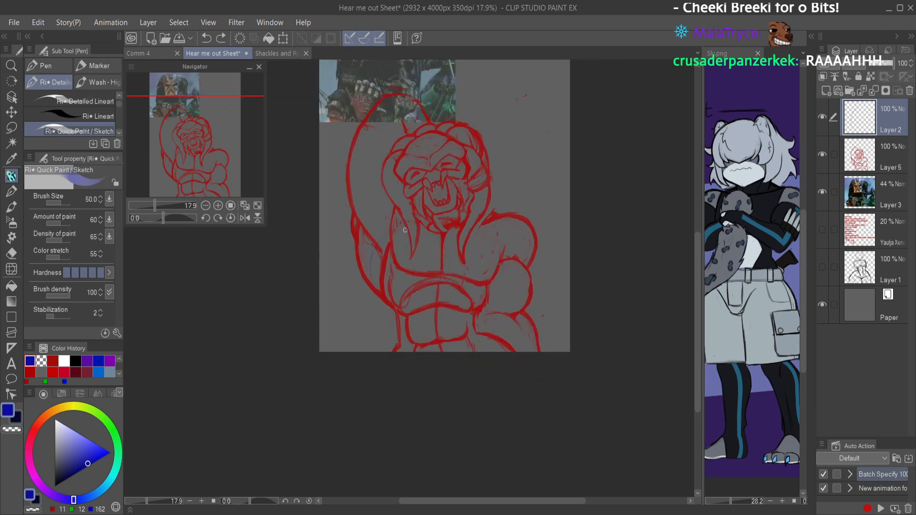
{"action": "mouse_move", "coordinate": [396, 232]}
{"action": "left_mouse_down"}
{"action": "mouse_move", "coordinate": [364, 270]}
{"action": "mouse_move", "coordinate": [384, 315]}
{"action": "left_mouse_up"}
{"action": "left_click_drag", "start_coordinate": [377, 256], "coordinate": [405, 318]}
{"action": "mouse_move", "coordinate": [370, 291]}
{"action": "left_mouse_down"}
{"action": "mouse_move", "coordinate": [435, 291]}
{"action": "mouse_move", "coordinate": [438, 309]}
{"action": "left_mouse_up"}
{"action": "mouse_move", "coordinate": [396, 237]}
{"action": "left_mouse_down"}
{"action": "mouse_move", "coordinate": [368, 272]}
{"action": "mouse_move", "coordinate": [365, 262]}
{"action": "mouse_move", "coordinate": [375, 310]}
{"action": "left_mouse_up"}
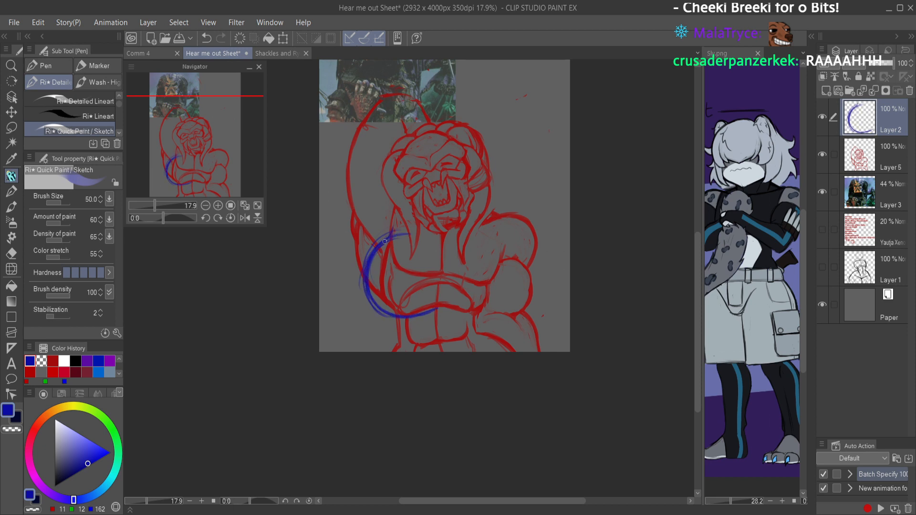
{"action": "mouse_move", "coordinate": [390, 238]}
{"action": "left_mouse_down"}
{"action": "mouse_move", "coordinate": [383, 266]}
{"action": "mouse_move", "coordinate": [370, 261]}
{"action": "mouse_move", "coordinate": [383, 267]}
{"action": "mouse_move", "coordinate": [371, 303]}
{"action": "mouse_move", "coordinate": [434, 310]}
{"action": "left_mouse_up"}
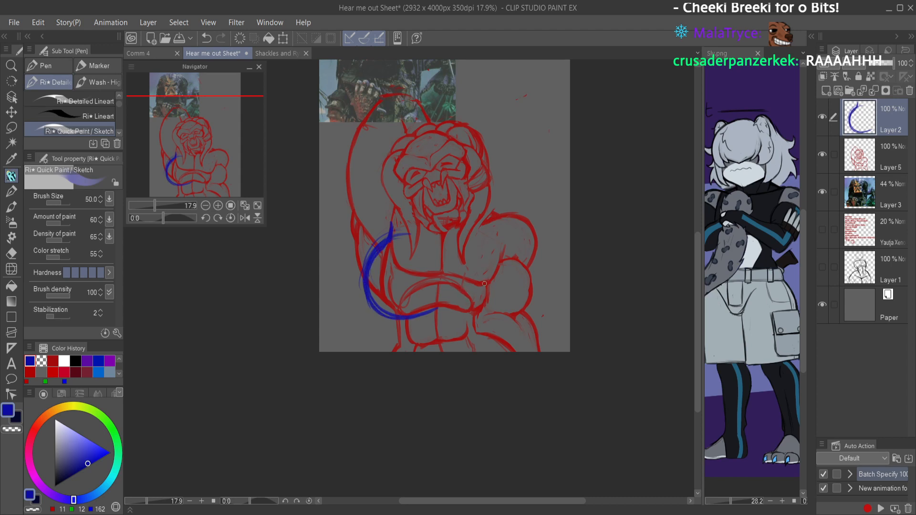
Step: Try a matching blue chest contour on the lowered-arm side with a centre line, then clear Layer 2 and save the sheet
{"action": "mouse_move", "coordinate": [498, 252]}
{"action": "left_mouse_down"}
{"action": "mouse_move", "coordinate": [523, 285]}
{"action": "mouse_move", "coordinate": [521, 313]}
{"action": "left_mouse_up"}
{"action": "left_click_drag", "start_coordinate": [519, 314], "coordinate": [494, 324]}
{"action": "mouse_move", "coordinate": [525, 292]}
{"action": "left_mouse_down"}
{"action": "mouse_move", "coordinate": [449, 305]}
{"action": "mouse_move", "coordinate": [455, 322]}
{"action": "mouse_move", "coordinate": [442, 298]}
{"action": "mouse_move", "coordinate": [444, 308]}
{"action": "mouse_move", "coordinate": [490, 325]}
{"action": "mouse_move", "coordinate": [511, 312]}
{"action": "left_mouse_up"}
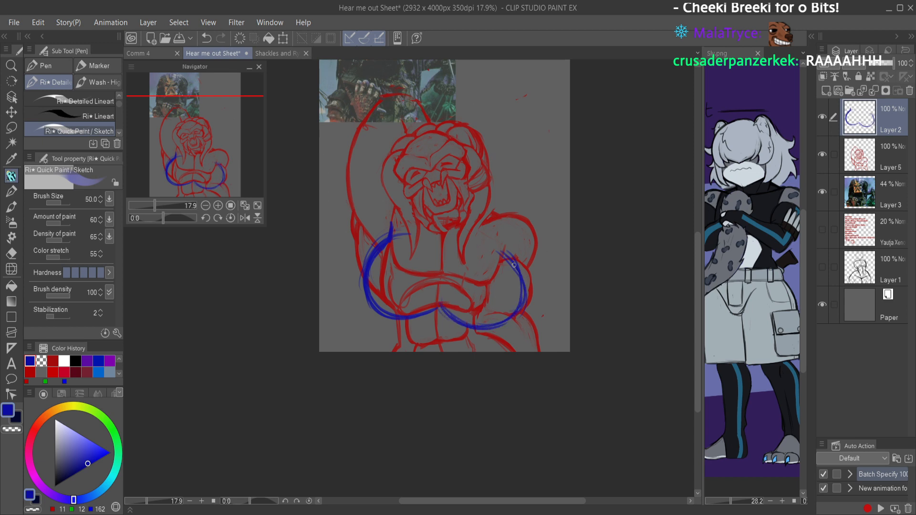
{"action": "mouse_move", "coordinate": [501, 251]}
{"action": "left_mouse_down"}
{"action": "mouse_move", "coordinate": [521, 274]}
{"action": "mouse_move", "coordinate": [507, 257]}
{"action": "mouse_move", "coordinate": [523, 302]}
{"action": "left_mouse_up"}
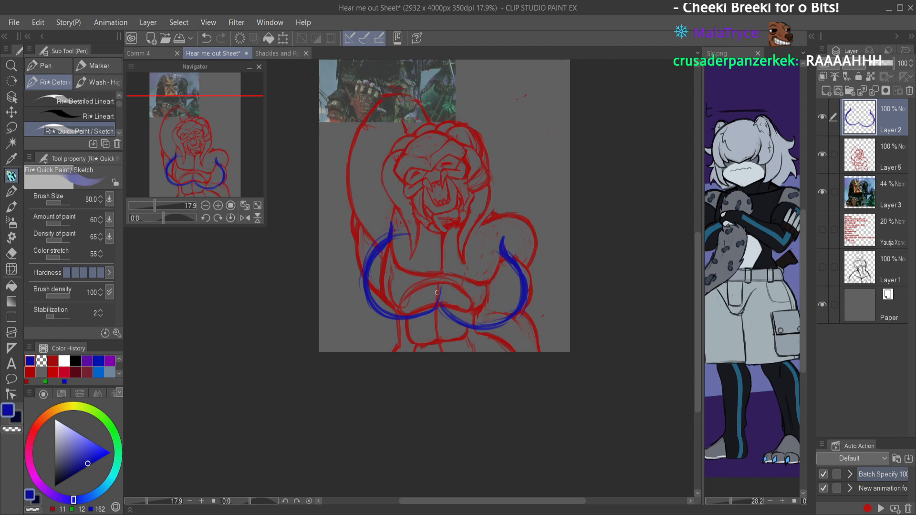
{"action": "mouse_move", "coordinate": [441, 253]}
{"action": "left_mouse_down"}
{"action": "mouse_move", "coordinate": [436, 309]}
{"action": "mouse_move", "coordinate": [374, 302]}
{"action": "left_mouse_up"}
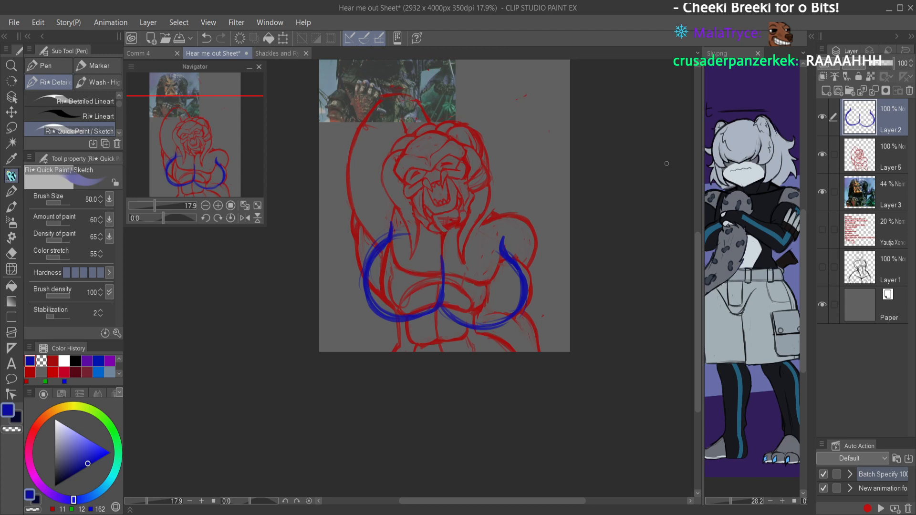
{"action": "key", "text": "h"}
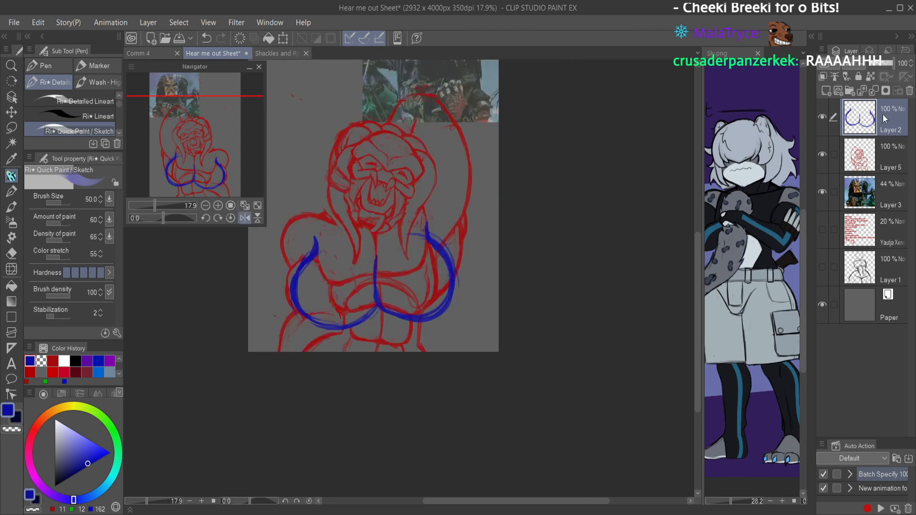
{"action": "key", "text": "Delete"}
{"action": "key", "text": "ctrl+s"}
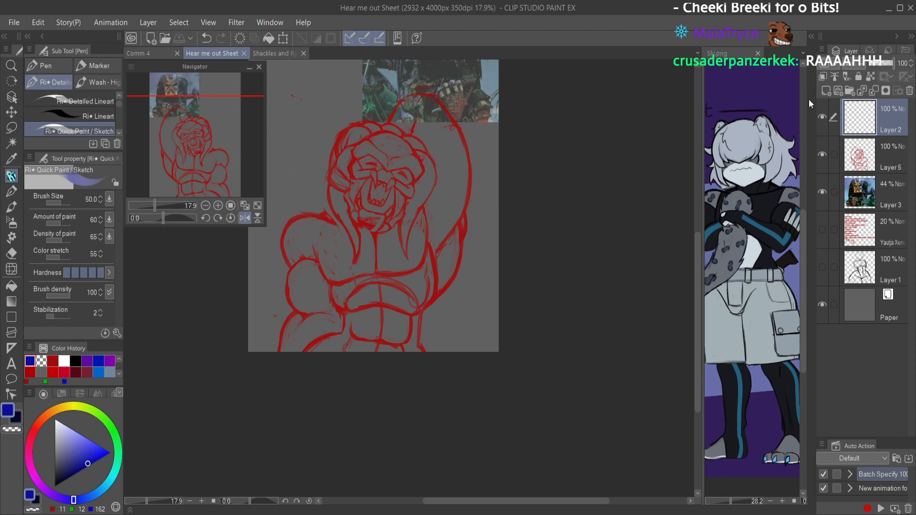
{"action": "key", "text": "h"}
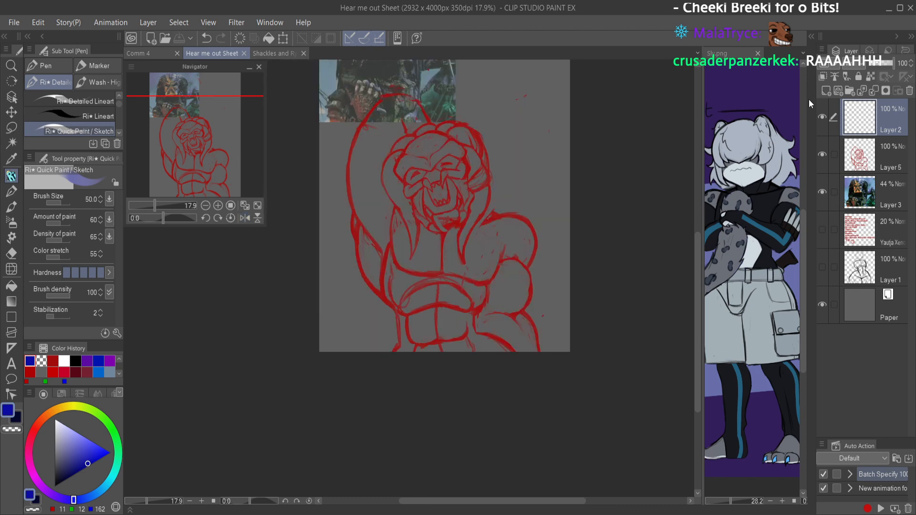
Step: On Layer 5, remove the old pectoral and side lines on the raised-arm side and rough in a new red armpit line
{"action": "left_click_drag", "start_coordinate": [478, 201], "coordinate": [489, 202]}
{"action": "left_click_drag", "start_coordinate": [479, 298], "coordinate": [439, 274]}
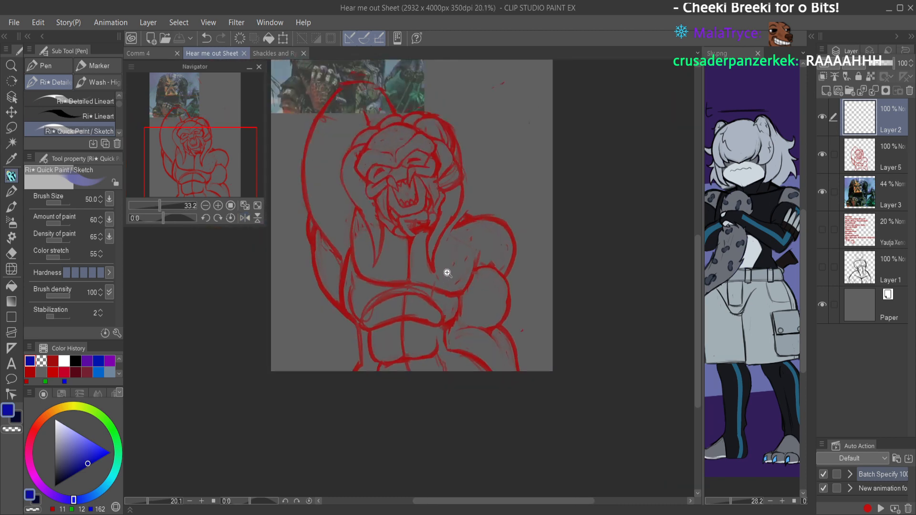
{"action": "left_click_drag", "start_coordinate": [395, 215], "coordinate": [404, 223]}
{"action": "left_click", "coordinate": [863, 155]}
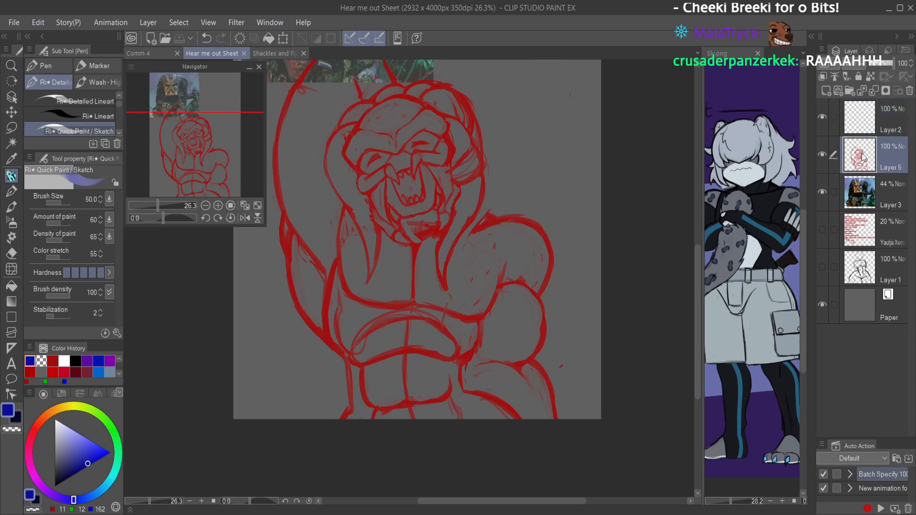
{"action": "left_click", "coordinate": [53, 361]}
{"action": "left_click_drag", "start_coordinate": [347, 202], "coordinate": [350, 275]}
{"action": "mouse_move", "coordinate": [350, 219]}
{"action": "left_mouse_down"}
{"action": "mouse_move", "coordinate": [342, 285]}
{"action": "mouse_move", "coordinate": [337, 241]}
{"action": "mouse_move", "coordinate": [354, 282]}
{"action": "mouse_move", "coordinate": [388, 298]}
{"action": "mouse_move", "coordinate": [391, 262]}
{"action": "mouse_move", "coordinate": [378, 229]}
{"action": "mouse_move", "coordinate": [361, 248]}
{"action": "left_mouse_up"}
{"action": "key", "text": "e"}
{"action": "key", "text": "p"}
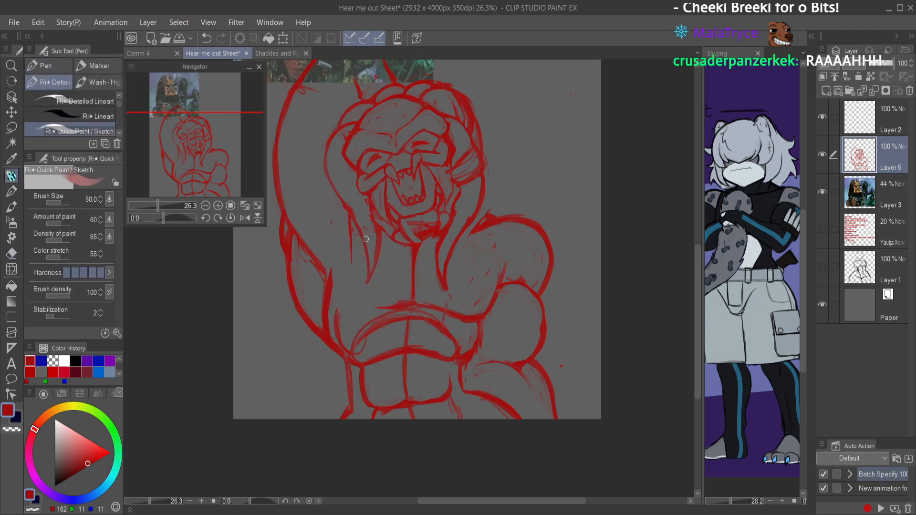
Step: Redraw and clean the red side contour from the raised-arm dreadlock down the torso, save the sheet and check it mirrored
{"action": "left_click_drag", "start_coordinate": [347, 207], "coordinate": [346, 279]}
{"action": "key", "text": "c"}
{"action": "left_click_drag", "start_coordinate": [344, 238], "coordinate": [348, 287]}
{"action": "key", "text": "c"}
{"action": "mouse_move", "coordinate": [349, 251]}
{"action": "left_mouse_down"}
{"action": "mouse_move", "coordinate": [329, 286]}
{"action": "mouse_move", "coordinate": [330, 336]}
{"action": "left_mouse_up"}
{"action": "mouse_move", "coordinate": [336, 271]}
{"action": "left_mouse_down"}
{"action": "mouse_move", "coordinate": [340, 351]}
{"action": "mouse_move", "coordinate": [330, 297]}
{"action": "mouse_move", "coordinate": [348, 349]}
{"action": "mouse_move", "coordinate": [331, 322]}
{"action": "mouse_move", "coordinate": [326, 278]}
{"action": "left_mouse_up"}
{"action": "key", "text": "c"}
{"action": "mouse_move", "coordinate": [329, 336]}
{"action": "left_mouse_down"}
{"action": "mouse_move", "coordinate": [334, 266]}
{"action": "mouse_move", "coordinate": [328, 327]}
{"action": "left_mouse_up"}
{"action": "left_click_drag", "start_coordinate": [336, 269], "coordinate": [330, 329]}
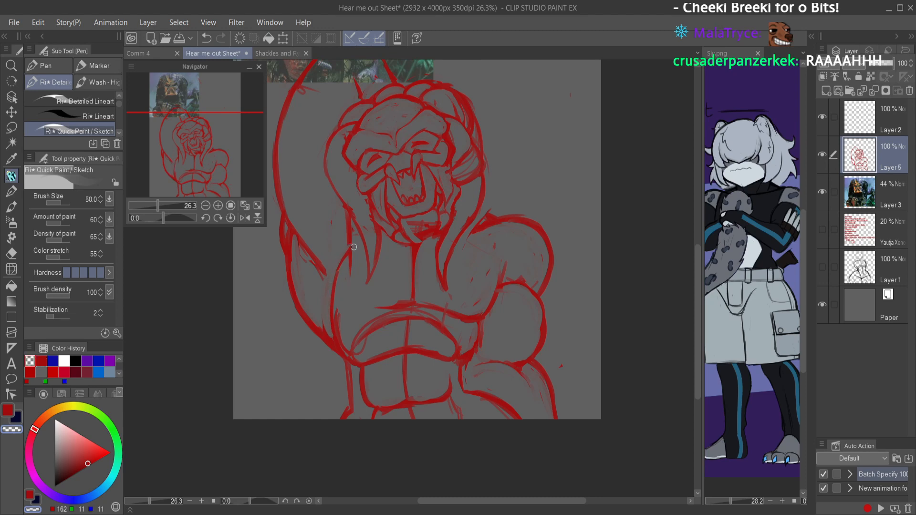
{"action": "scroll", "coordinate": [385, 222], "scroll_direction": "down", "scroll_amount": 2}
{"action": "key", "text": "ctrl+s"}
{"action": "key", "text": "h"}
{"action": "left_click_drag", "start_coordinate": [447, 212], "coordinate": [516, 204]}
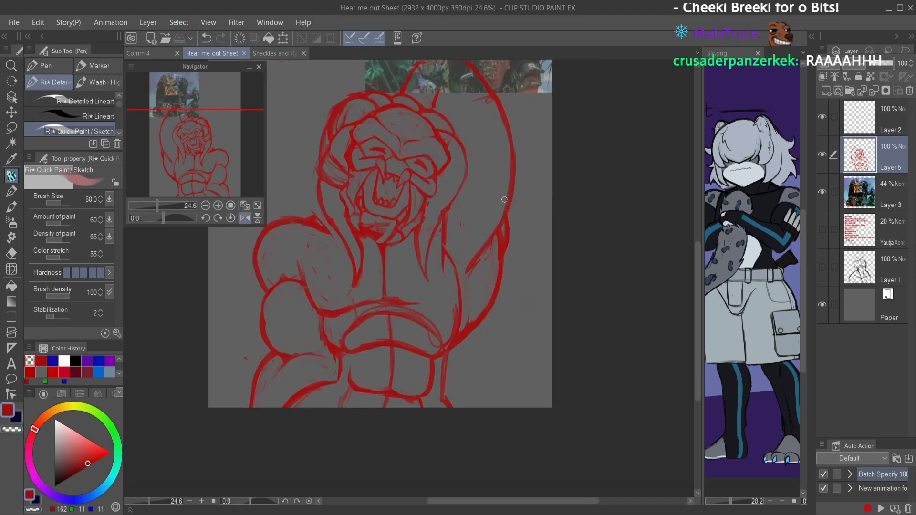
{"action": "key", "text": "h"}
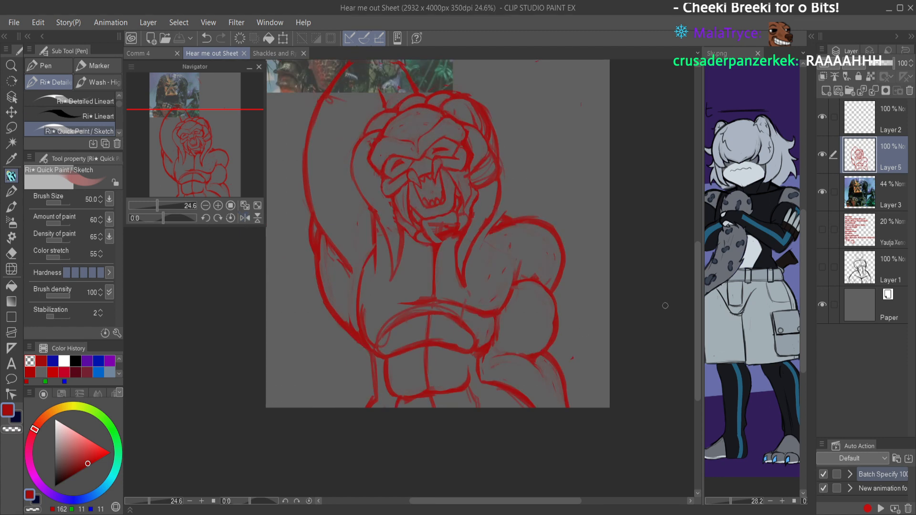
Step: Try wide, rounded blue chest contours on Layer 2, compare them in a mirrored view and clear the layer
{"action": "left_click", "coordinate": [863, 127]}
{"action": "left_click", "coordinate": [53, 360]}
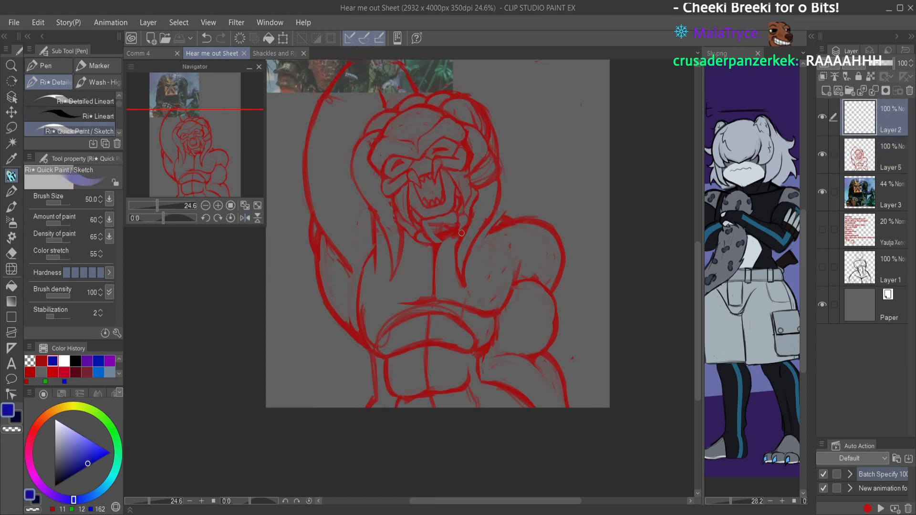
{"action": "mouse_move", "coordinate": [373, 242]}
{"action": "left_mouse_down"}
{"action": "mouse_move", "coordinate": [339, 278]}
{"action": "mouse_move", "coordinate": [336, 314]}
{"action": "mouse_move", "coordinate": [351, 338]}
{"action": "mouse_move", "coordinate": [400, 342]}
{"action": "mouse_move", "coordinate": [422, 334]}
{"action": "mouse_move", "coordinate": [404, 345]}
{"action": "mouse_move", "coordinate": [334, 315]}
{"action": "mouse_move", "coordinate": [353, 304]}
{"action": "mouse_move", "coordinate": [346, 259]}
{"action": "mouse_move", "coordinate": [358, 284]}
{"action": "mouse_move", "coordinate": [394, 243]}
{"action": "mouse_move", "coordinate": [354, 250]}
{"action": "mouse_move", "coordinate": [395, 242]}
{"action": "mouse_move", "coordinate": [351, 315]}
{"action": "left_mouse_up"}
{"action": "left_click_drag", "start_coordinate": [342, 260], "coordinate": [406, 327]}
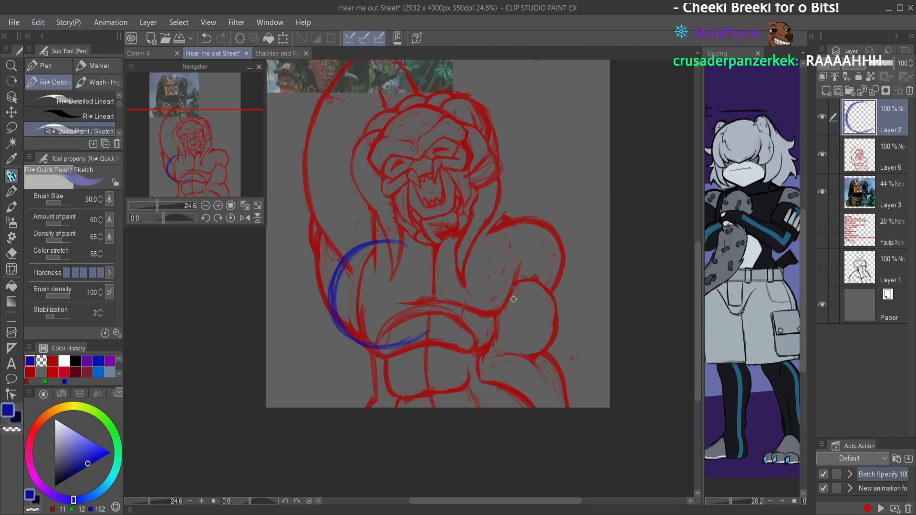
{"action": "mouse_move", "coordinate": [517, 257]}
{"action": "left_mouse_down"}
{"action": "mouse_move", "coordinate": [544, 295]}
{"action": "mouse_move", "coordinate": [539, 346]}
{"action": "left_mouse_up"}
{"action": "mouse_move", "coordinate": [532, 289]}
{"action": "left_mouse_down"}
{"action": "mouse_move", "coordinate": [488, 359]}
{"action": "mouse_move", "coordinate": [436, 318]}
{"action": "mouse_move", "coordinate": [475, 368]}
{"action": "left_mouse_up"}
{"action": "mouse_move", "coordinate": [434, 329]}
{"action": "left_mouse_down"}
{"action": "mouse_move", "coordinate": [483, 367]}
{"action": "mouse_move", "coordinate": [539, 330]}
{"action": "mouse_move", "coordinate": [521, 264]}
{"action": "mouse_move", "coordinate": [530, 346]}
{"action": "left_mouse_up"}
{"action": "key", "text": "h"}
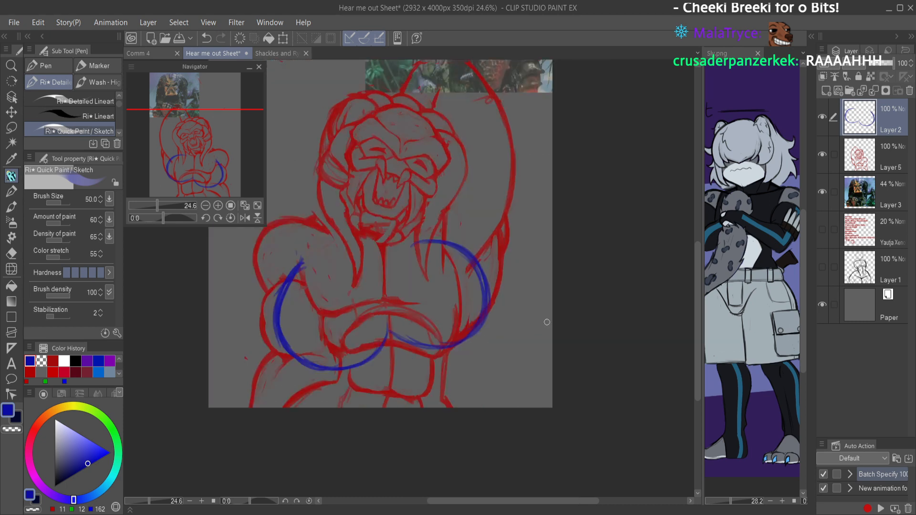
{"action": "mouse_move", "coordinate": [414, 246]}
{"action": "left_mouse_down"}
{"action": "mouse_move", "coordinate": [385, 288]}
{"action": "mouse_move", "coordinate": [447, 261]}
{"action": "mouse_move", "coordinate": [388, 269]}
{"action": "mouse_move", "coordinate": [438, 262]}
{"action": "mouse_move", "coordinate": [423, 247]}
{"action": "mouse_move", "coordinate": [410, 261]}
{"action": "mouse_move", "coordinate": [487, 279]}
{"action": "left_mouse_up"}
{"action": "mouse_move", "coordinate": [468, 247]}
{"action": "left_mouse_down"}
{"action": "mouse_move", "coordinate": [490, 299]}
{"action": "mouse_move", "coordinate": [473, 336]}
{"action": "left_mouse_up"}
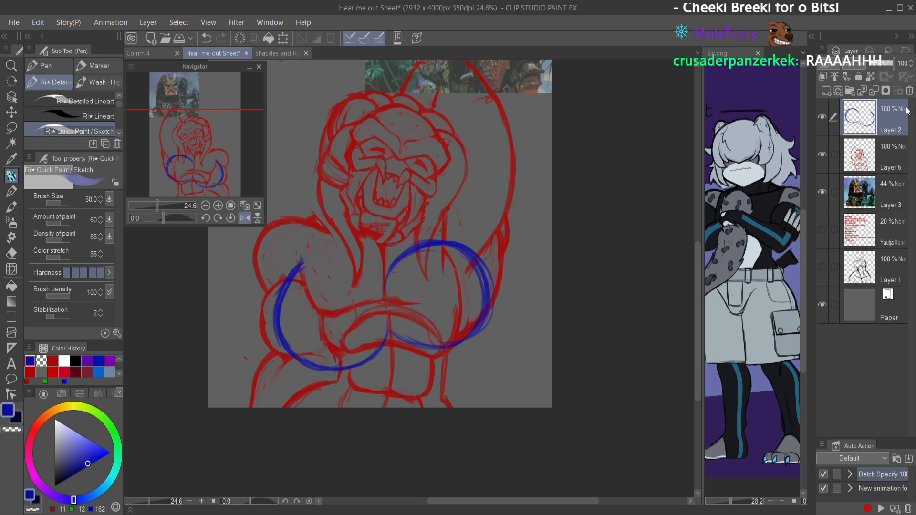
{"action": "key", "text": "Delete"}
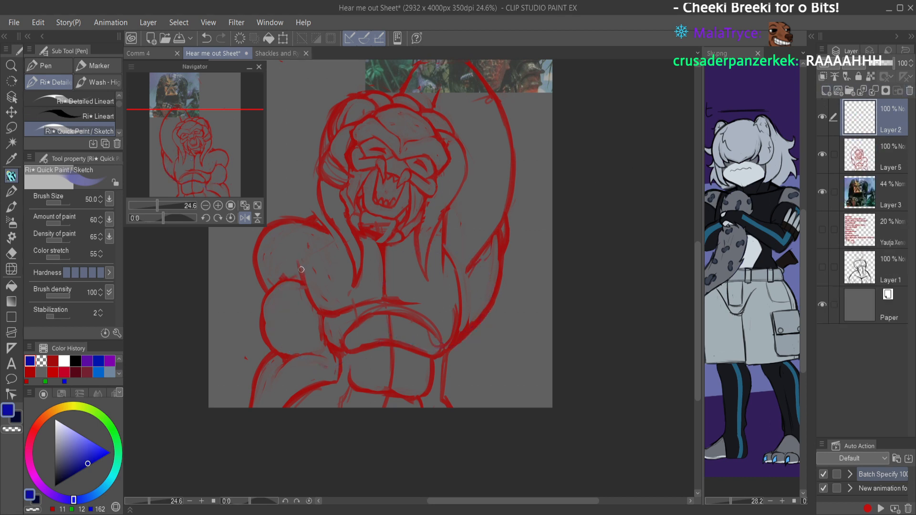
Step: Draw narrower blue chest contours on Layer 2 from both armpits to the midline, adding a short centre line between them
{"action": "mouse_move", "coordinate": [308, 260]}
{"action": "left_mouse_down"}
{"action": "mouse_move", "coordinate": [316, 287]}
{"action": "mouse_move", "coordinate": [300, 336]}
{"action": "left_mouse_up"}
{"action": "mouse_move", "coordinate": [311, 286]}
{"action": "left_mouse_down"}
{"action": "mouse_move", "coordinate": [298, 357]}
{"action": "mouse_move", "coordinate": [330, 371]}
{"action": "mouse_move", "coordinate": [378, 364]}
{"action": "mouse_move", "coordinate": [389, 347]}
{"action": "left_mouse_up"}
{"action": "mouse_move", "coordinate": [350, 376]}
{"action": "left_mouse_down"}
{"action": "mouse_move", "coordinate": [295, 329]}
{"action": "mouse_move", "coordinate": [304, 296]}
{"action": "left_mouse_up"}
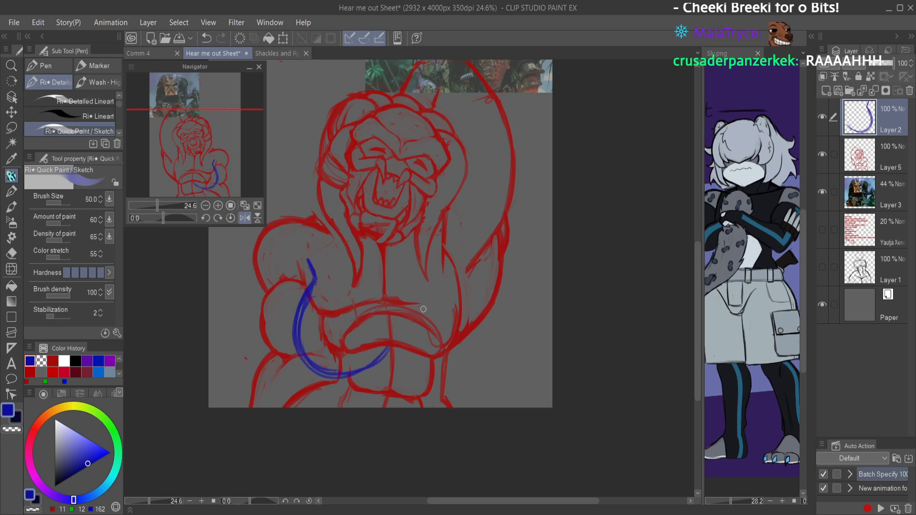
{"action": "mouse_move", "coordinate": [446, 209]}
{"action": "left_mouse_down"}
{"action": "mouse_move", "coordinate": [446, 238]}
{"action": "mouse_move", "coordinate": [447, 220]}
{"action": "mouse_move", "coordinate": [484, 310]}
{"action": "left_mouse_up"}
{"action": "mouse_move", "coordinate": [463, 262]}
{"action": "left_mouse_down"}
{"action": "mouse_move", "coordinate": [480, 315]}
{"action": "mouse_move", "coordinate": [405, 336]}
{"action": "mouse_move", "coordinate": [453, 338]}
{"action": "mouse_move", "coordinate": [471, 319]}
{"action": "mouse_move", "coordinate": [481, 289]}
{"action": "mouse_move", "coordinate": [467, 268]}
{"action": "left_mouse_up"}
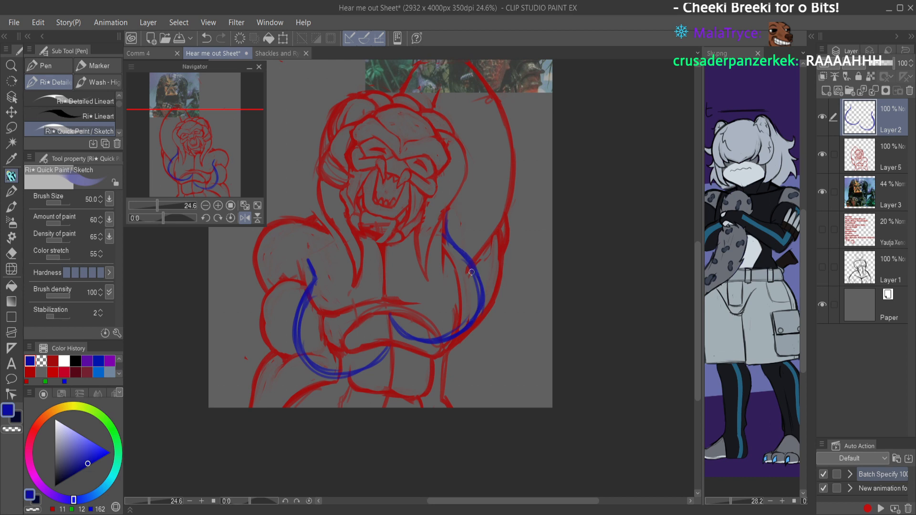
{"action": "left_click_drag", "start_coordinate": [443, 207], "coordinate": [445, 234]}
{"action": "mouse_move", "coordinate": [392, 272]}
{"action": "left_mouse_down"}
{"action": "mouse_move", "coordinate": [385, 349]}
{"action": "mouse_move", "coordinate": [386, 306]}
{"action": "mouse_move", "coordinate": [372, 363]}
{"action": "mouse_move", "coordinate": [306, 344]}
{"action": "mouse_move", "coordinate": [339, 376]}
{"action": "mouse_move", "coordinate": [300, 312]}
{"action": "mouse_move", "coordinate": [306, 353]}
{"action": "left_mouse_up"}
{"action": "scroll", "coordinate": [479, 251], "scroll_direction": "down", "scroll_amount": 3}
{"action": "key", "text": "h"}
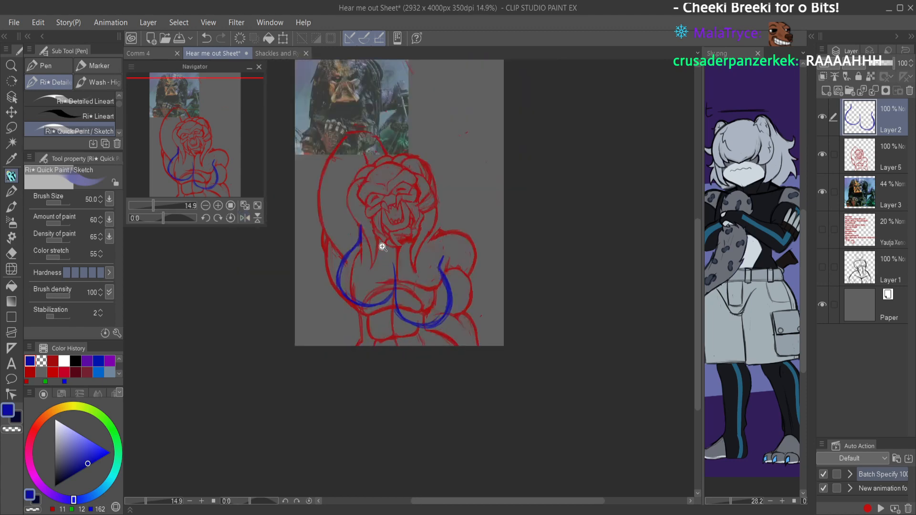
Step: Strengthen the blue chest contour on the raised-arm side and erase excess thickness along its inner edge and the centre line
{"action": "scroll", "coordinate": [384, 247], "scroll_direction": "up", "scroll_amount": 2}
{"action": "mouse_move", "coordinate": [351, 242]}
{"action": "left_mouse_down"}
{"action": "mouse_move", "coordinate": [321, 263]}
{"action": "mouse_move", "coordinate": [344, 244]}
{"action": "mouse_move", "coordinate": [319, 300]}
{"action": "left_mouse_up"}
{"action": "left_click_drag", "start_coordinate": [325, 261], "coordinate": [325, 328]}
{"action": "mouse_move", "coordinate": [316, 286]}
{"action": "left_mouse_down"}
{"action": "mouse_move", "coordinate": [326, 325]}
{"action": "mouse_move", "coordinate": [370, 333]}
{"action": "mouse_move", "coordinate": [396, 316]}
{"action": "left_mouse_up"}
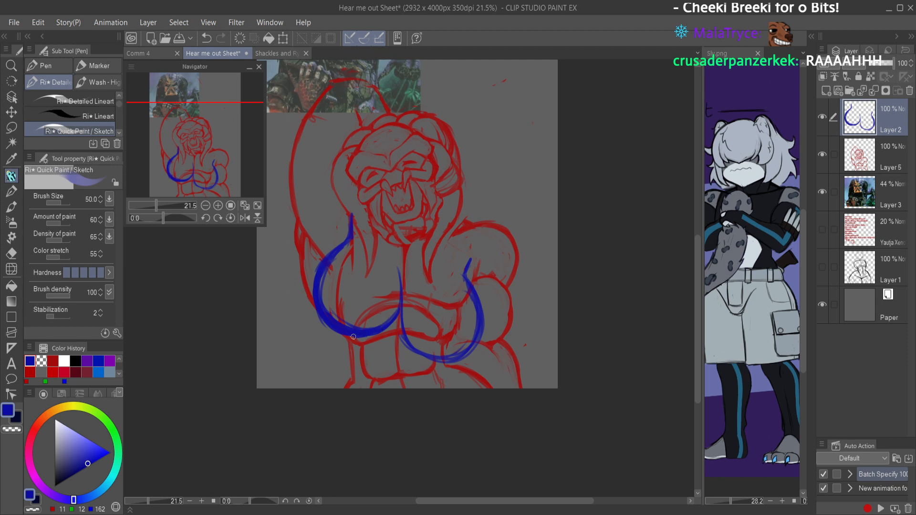
{"action": "left_click_drag", "start_coordinate": [348, 336], "coordinate": [330, 329]}
{"action": "key", "text": "e"}
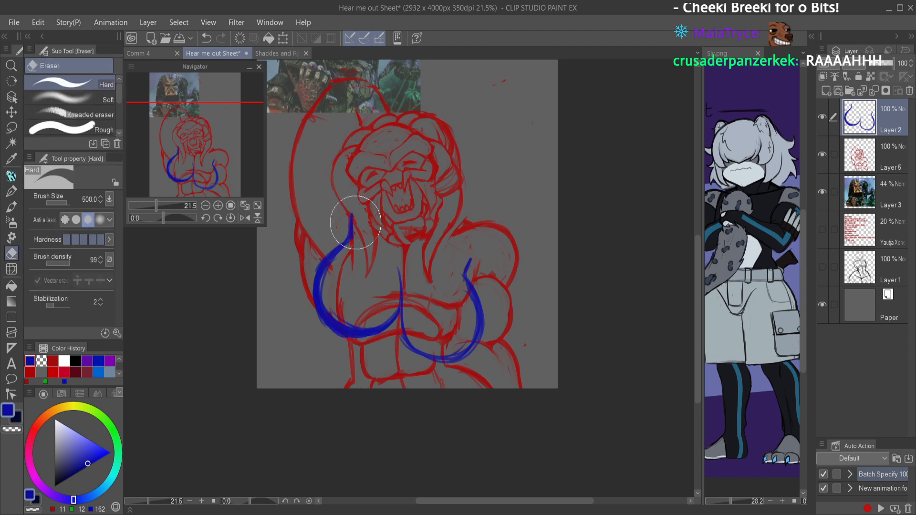
{"action": "mouse_move", "coordinate": [327, 275]}
{"action": "left_mouse_down"}
{"action": "mouse_move", "coordinate": [334, 306]}
{"action": "mouse_move", "coordinate": [365, 321]}
{"action": "mouse_move", "coordinate": [386, 262]}
{"action": "mouse_move", "coordinate": [420, 300]}
{"action": "left_mouse_up"}
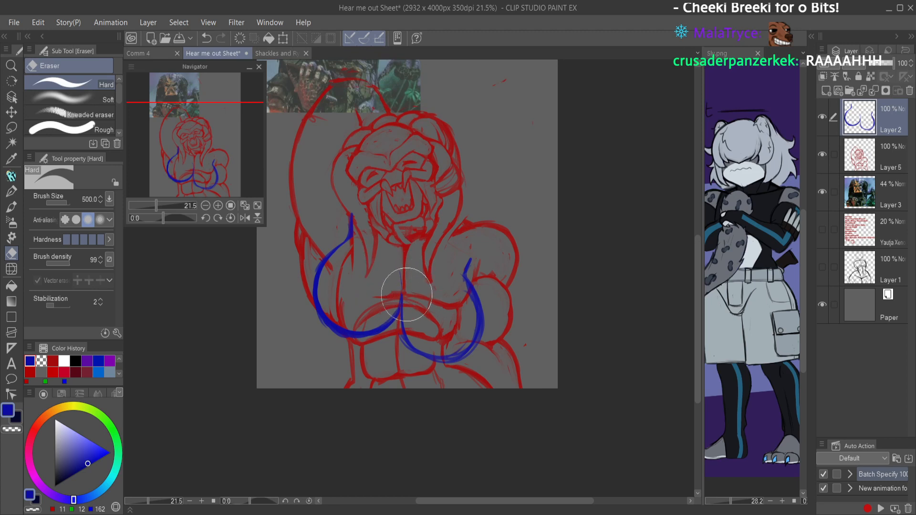
Step: Strengthen the blue chest contour on the lowered-arm side of Layer 2 and trim its rough edges along the lower and outer curve
{"action": "key", "text": "p"}
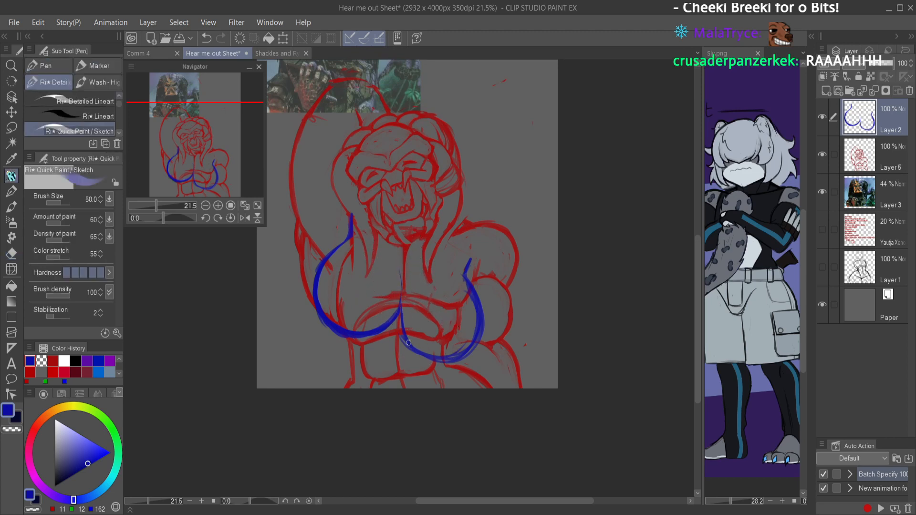
{"action": "mouse_move", "coordinate": [404, 330]}
{"action": "left_mouse_down"}
{"action": "mouse_move", "coordinate": [404, 293]}
{"action": "mouse_move", "coordinate": [409, 324]}
{"action": "left_mouse_up"}
{"action": "key", "text": "c"}
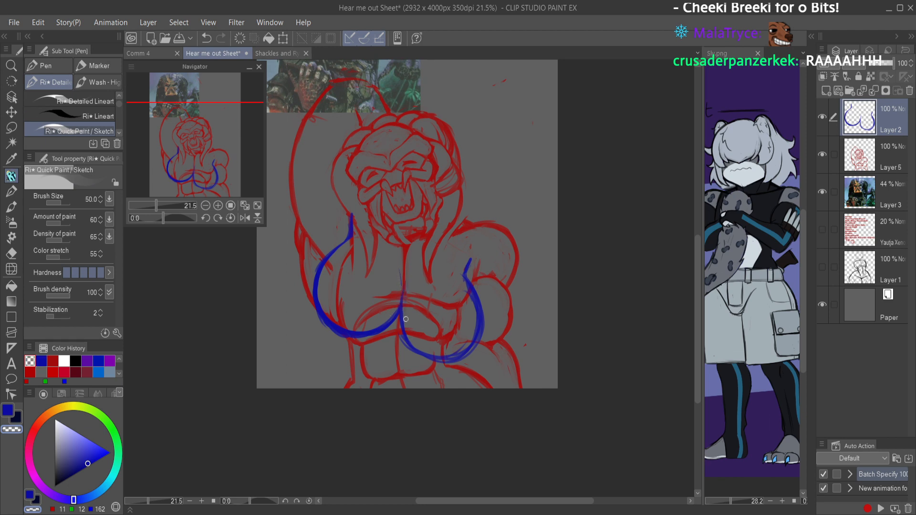
{"action": "key", "text": "c"}
{"action": "mouse_move", "coordinate": [400, 313]}
{"action": "left_mouse_down"}
{"action": "mouse_move", "coordinate": [405, 338]}
{"action": "mouse_move", "coordinate": [440, 354]}
{"action": "left_mouse_up"}
{"action": "left_click_drag", "start_coordinate": [418, 352], "coordinate": [452, 359]}
{"action": "left_click_drag", "start_coordinate": [415, 345], "coordinate": [469, 346]}
{"action": "left_click_drag", "start_coordinate": [428, 349], "coordinate": [475, 338]}
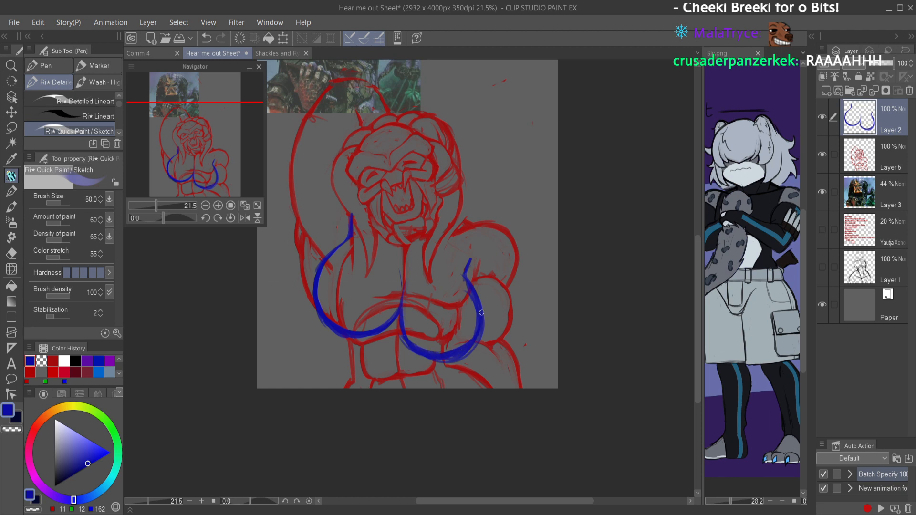
{"action": "mouse_move", "coordinate": [482, 305]}
{"action": "left_mouse_down"}
{"action": "mouse_move", "coordinate": [463, 276]}
{"action": "mouse_move", "coordinate": [470, 263]}
{"action": "mouse_move", "coordinate": [478, 308]}
{"action": "mouse_move", "coordinate": [469, 324]}
{"action": "mouse_move", "coordinate": [446, 357]}
{"action": "mouse_move", "coordinate": [414, 346]}
{"action": "mouse_move", "coordinate": [471, 340]}
{"action": "left_mouse_up"}
{"action": "key", "text": "c"}
{"action": "key", "text": "c"}
{"action": "key", "text": "c"}
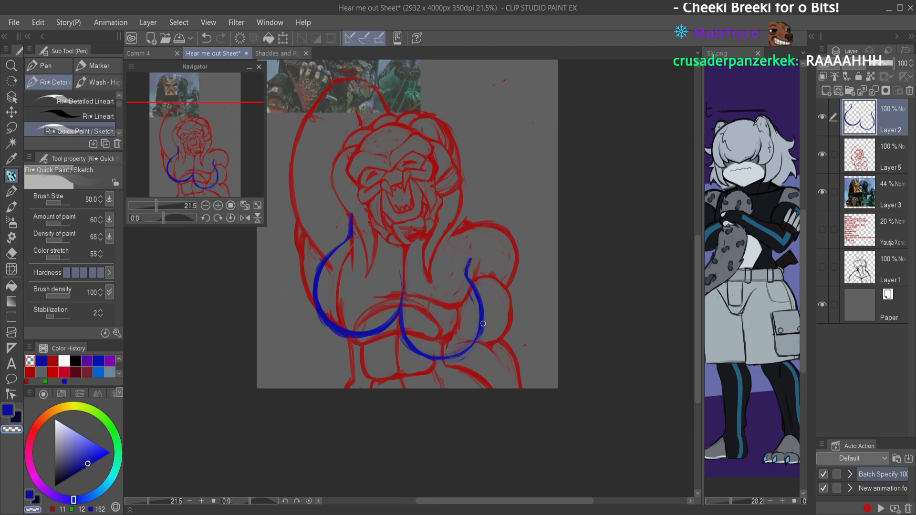
Step: Save the sheet and check the chest contours and head in a mirrored view
{"action": "left_click_drag", "start_coordinate": [502, 267], "coordinate": [485, 275]}
{"action": "key", "text": "h"}
{"action": "key", "text": "ctrl+s"}
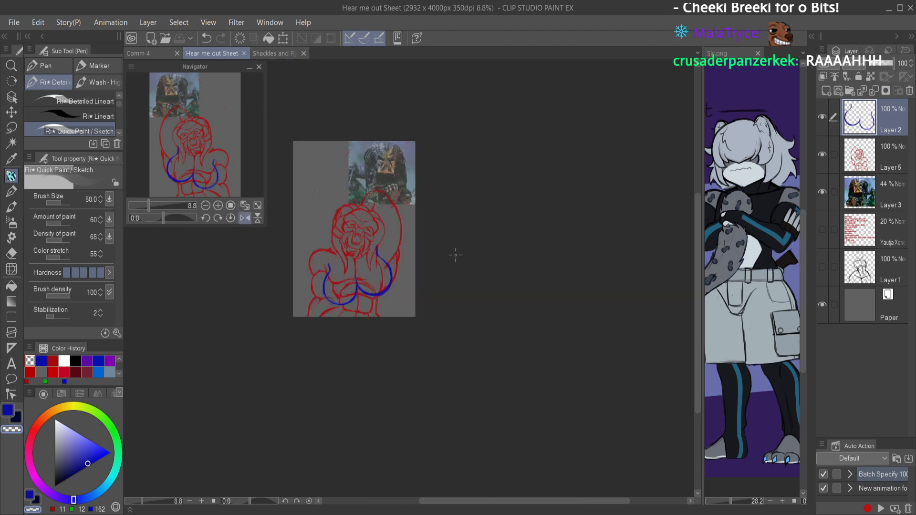
{"action": "left_click_drag", "start_coordinate": [381, 259], "coordinate": [387, 259]}
{"action": "left_click_drag", "start_coordinate": [372, 273], "coordinate": [426, 352]}
{"action": "left_click_drag", "start_coordinate": [429, 288], "coordinate": [431, 389]}
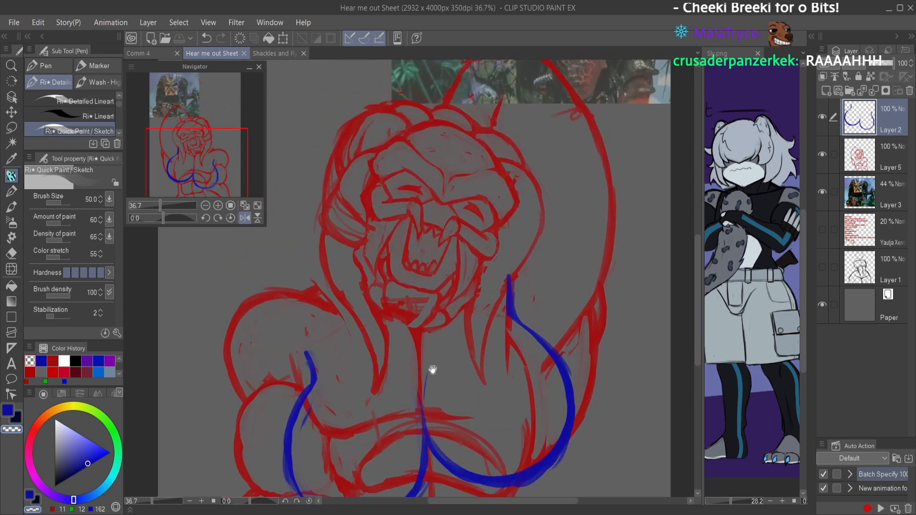
{"action": "left_click_drag", "start_coordinate": [426, 229], "coordinate": [428, 326]}
{"action": "left_click_drag", "start_coordinate": [434, 261], "coordinate": [436, 261]}
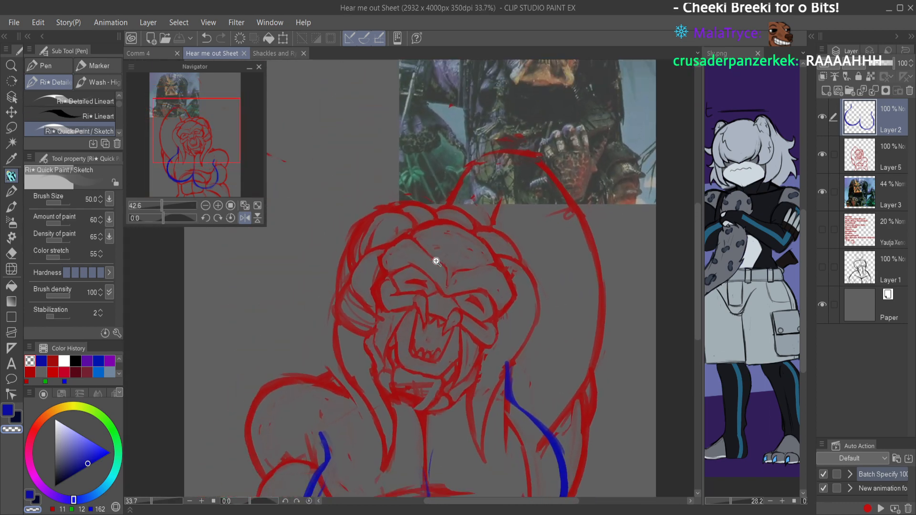
Step: Erase the rough shading on the chin on Layer 5 and touch up the lower jaw line in red
{"action": "left_click", "coordinate": [861, 153]}
{"action": "left_click_drag", "start_coordinate": [417, 406], "coordinate": [435, 384]}
{"action": "key", "text": "c"}
{"action": "mouse_move", "coordinate": [377, 361]}
{"action": "left_mouse_down"}
{"action": "mouse_move", "coordinate": [385, 386]}
{"action": "mouse_move", "coordinate": [422, 406]}
{"action": "left_mouse_up"}
{"action": "key", "text": "ctrl+z"}
{"action": "mouse_move", "coordinate": [388, 382]}
{"action": "left_mouse_down"}
{"action": "mouse_move", "coordinate": [434, 392]}
{"action": "mouse_move", "coordinate": [431, 359]}
{"action": "left_mouse_up"}
{"action": "left_click", "coordinate": [53, 361]}
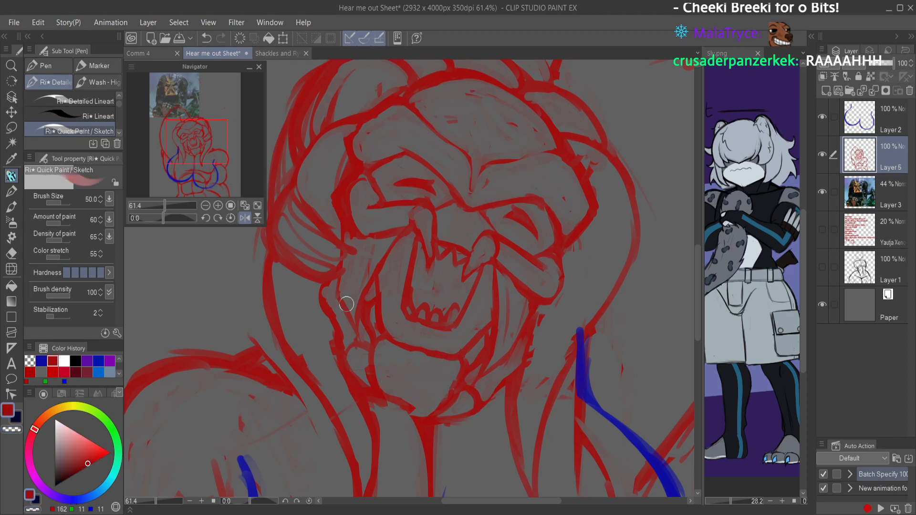
{"action": "left_click_drag", "start_coordinate": [381, 329], "coordinate": [397, 388]}
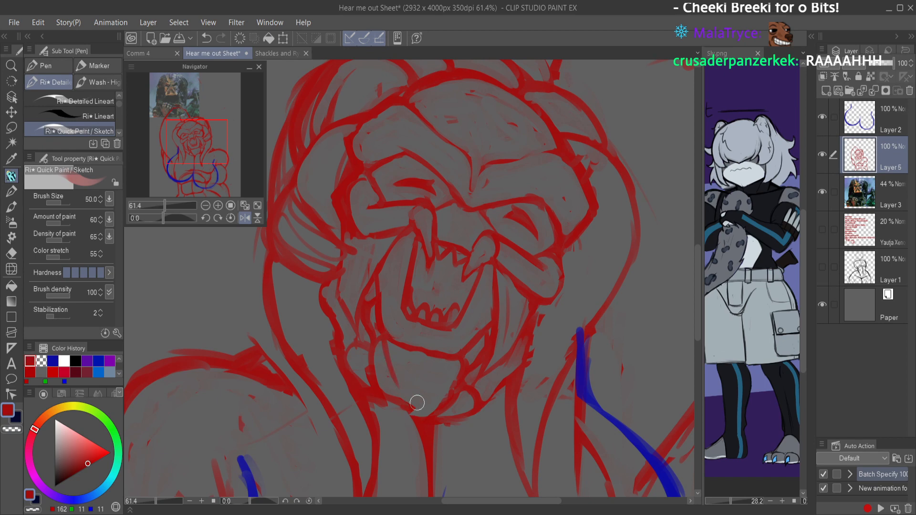
Step: Touch up the red shoulder contour of the lowered arm on Layer 5
{"action": "scroll", "coordinate": [415, 406], "scroll_direction": "down", "scroll_amount": 4}
{"action": "scroll", "coordinate": [486, 371], "scroll_direction": "up", "scroll_amount": 1}
{"action": "mouse_move", "coordinate": [349, 346]}
{"action": "left_mouse_down"}
{"action": "mouse_move", "coordinate": [326, 356]}
{"action": "mouse_move", "coordinate": [353, 365]}
{"action": "mouse_move", "coordinate": [352, 378]}
{"action": "mouse_move", "coordinate": [369, 386]}
{"action": "mouse_move", "coordinate": [356, 379]}
{"action": "mouse_move", "coordinate": [285, 391]}
{"action": "left_mouse_up"}
{"action": "key", "text": "c"}
{"action": "key", "text": "c"}
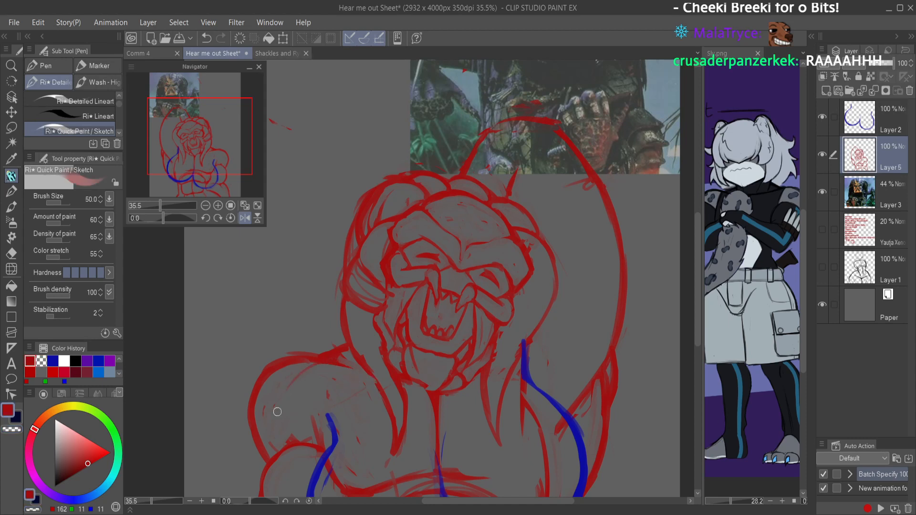
{"action": "mouse_move", "coordinate": [272, 449]}
{"action": "left_mouse_down"}
{"action": "mouse_move", "coordinate": [276, 407]}
{"action": "mouse_move", "coordinate": [291, 388]}
{"action": "left_mouse_up"}
{"action": "left_click_drag", "start_coordinate": [285, 395], "coordinate": [322, 366]}
{"action": "scroll", "coordinate": [369, 389], "scroll_direction": "down", "scroll_amount": 2}
{"action": "scroll", "coordinate": [376, 384], "scroll_direction": "up", "scroll_amount": 1}
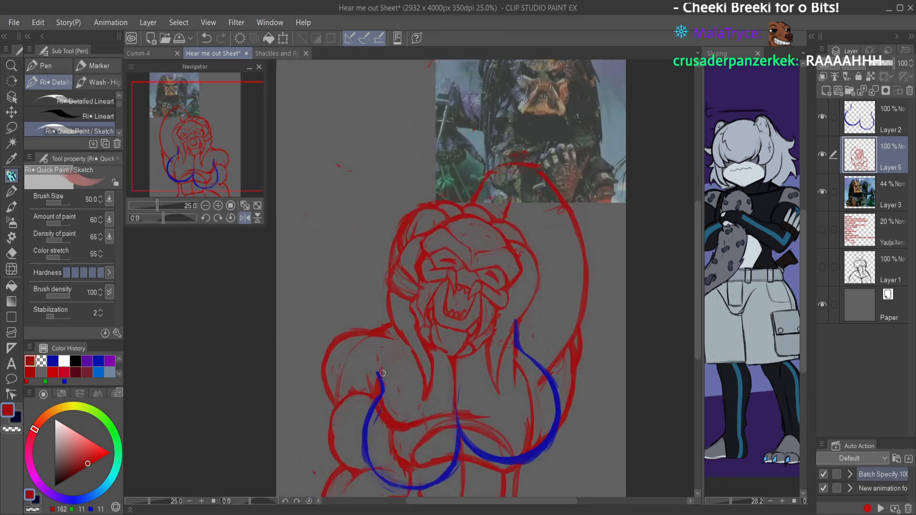
Step: Thin the red chest line below the lowered-arm shoulder by erasing its excess thickness
{"action": "key", "text": "c"}
{"action": "mouse_move", "coordinate": [376, 382]}
{"action": "left_mouse_down"}
{"action": "mouse_move", "coordinate": [387, 425]}
{"action": "mouse_move", "coordinate": [435, 424]}
{"action": "left_mouse_up"}
{"action": "left_click_drag", "start_coordinate": [528, 360], "coordinate": [517, 362]}
{"action": "key", "text": "c"}
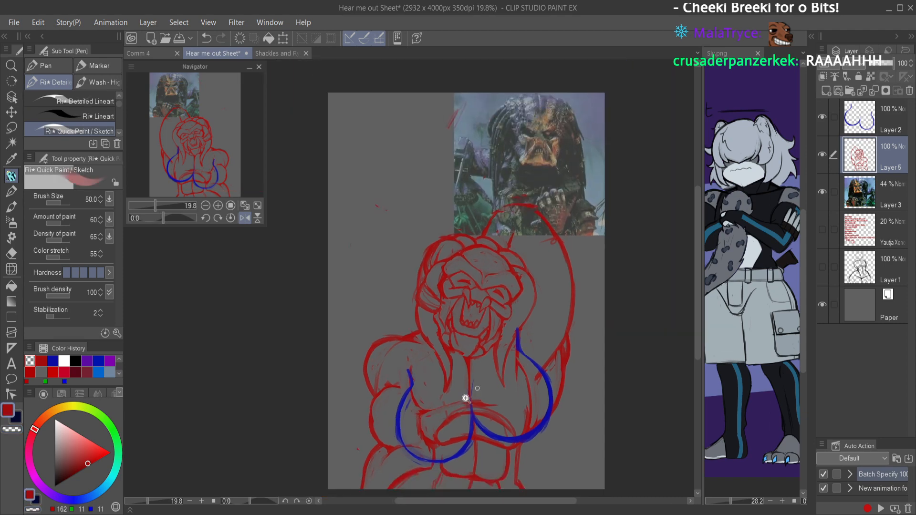
Step: Compare the head in normal and mirrored views and clean up the red lines of the upper dreadlocks beside the forehead
{"action": "left_click_drag", "start_coordinate": [462, 395], "coordinate": [478, 383]}
{"action": "mouse_move", "coordinate": [500, 352]}
{"action": "left_mouse_down"}
{"action": "mouse_move", "coordinate": [473, 389]}
{"action": "mouse_move", "coordinate": [535, 372]}
{"action": "left_mouse_up"}
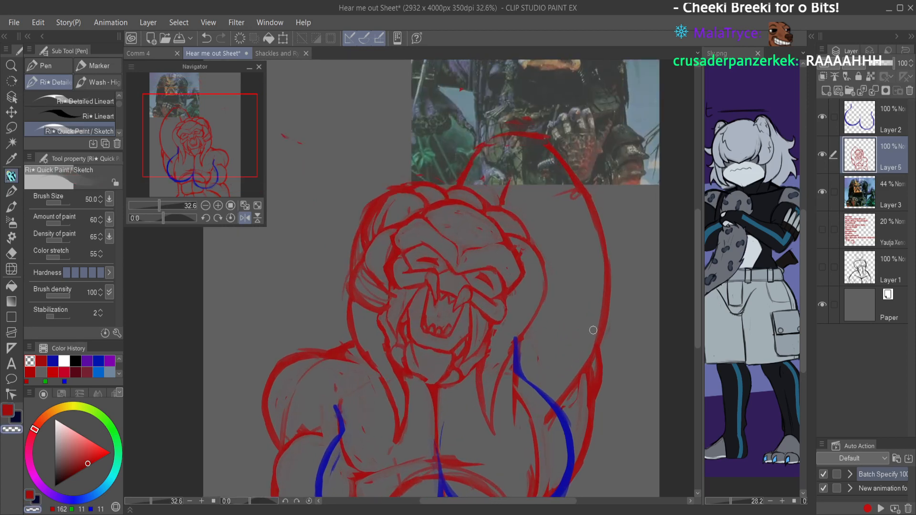
{"action": "left_click_drag", "start_coordinate": [398, 180], "coordinate": [406, 176]}
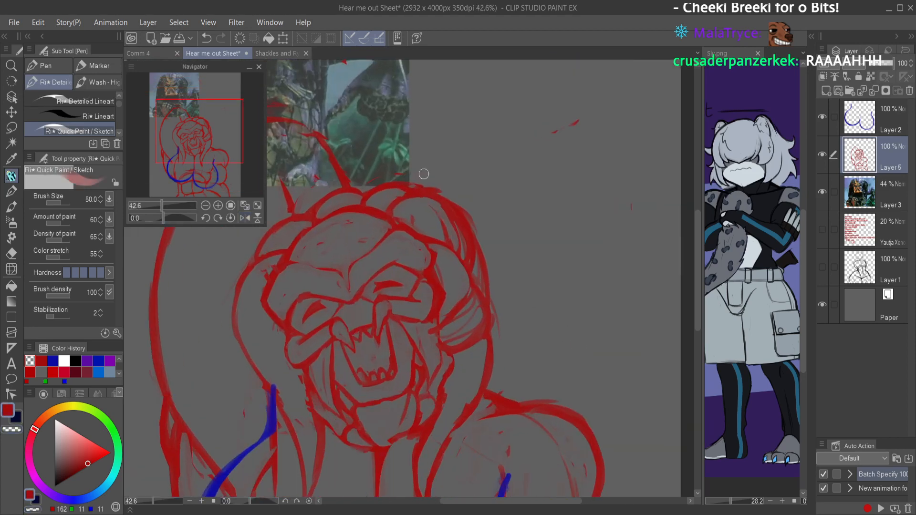
{"action": "key", "text": "h"}
{"action": "left_click_drag", "start_coordinate": [497, 183], "coordinate": [479, 200]}
{"action": "left_click_drag", "start_coordinate": [505, 213], "coordinate": [481, 210]}
{"action": "mouse_move", "coordinate": [382, 219]}
{"action": "left_mouse_down"}
{"action": "mouse_move", "coordinate": [438, 202]}
{"action": "mouse_move", "coordinate": [390, 208]}
{"action": "mouse_move", "coordinate": [377, 244]}
{"action": "left_mouse_up"}
{"action": "key", "text": "c"}
{"action": "left_click_drag", "start_coordinate": [397, 208], "coordinate": [391, 229]}
{"action": "left_click_drag", "start_coordinate": [392, 230], "coordinate": [380, 240]}
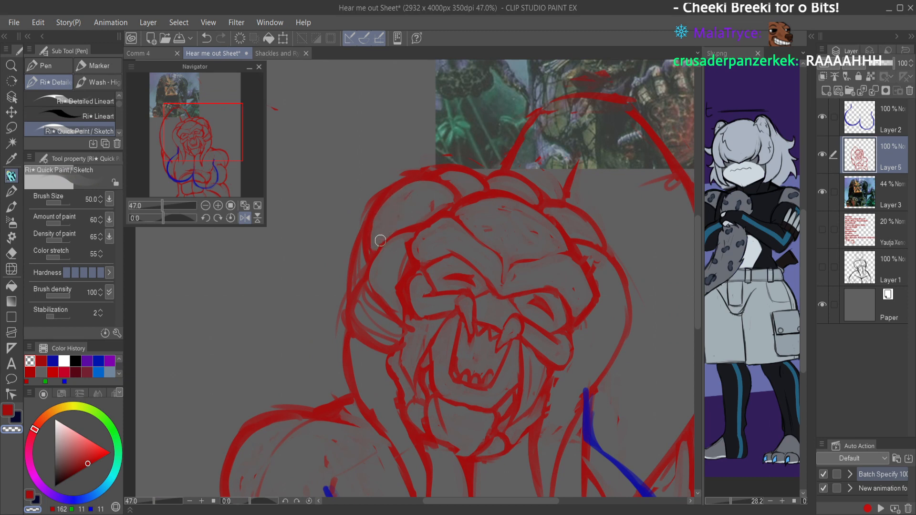
Step: Redraw the outer dreadlock contour from the crown down to the lowered-arm shoulder, erase the overlapping strand lines and save the sheet
{"action": "mouse_move", "coordinate": [404, 178]}
{"action": "left_mouse_down"}
{"action": "mouse_move", "coordinate": [366, 226]}
{"action": "mouse_move", "coordinate": [371, 203]}
{"action": "left_mouse_up"}
{"action": "mouse_move", "coordinate": [364, 245]}
{"action": "left_mouse_down"}
{"action": "mouse_move", "coordinate": [353, 284]}
{"action": "mouse_move", "coordinate": [356, 274]}
{"action": "left_mouse_up"}
{"action": "mouse_move", "coordinate": [365, 235]}
{"action": "left_mouse_down"}
{"action": "mouse_move", "coordinate": [350, 258]}
{"action": "mouse_move", "coordinate": [355, 248]}
{"action": "mouse_move", "coordinate": [355, 295]}
{"action": "mouse_move", "coordinate": [345, 273]}
{"action": "mouse_move", "coordinate": [357, 291]}
{"action": "mouse_move", "coordinate": [344, 283]}
{"action": "mouse_move", "coordinate": [342, 330]}
{"action": "left_mouse_up"}
{"action": "key", "text": "c"}
{"action": "mouse_move", "coordinate": [345, 298]}
{"action": "left_mouse_down"}
{"action": "mouse_move", "coordinate": [345, 336]}
{"action": "mouse_move", "coordinate": [345, 285]}
{"action": "mouse_move", "coordinate": [341, 340]}
{"action": "mouse_move", "coordinate": [356, 273]}
{"action": "mouse_move", "coordinate": [396, 236]}
{"action": "mouse_move", "coordinate": [425, 232]}
{"action": "mouse_move", "coordinate": [347, 324]}
{"action": "mouse_move", "coordinate": [340, 311]}
{"action": "mouse_move", "coordinate": [341, 380]}
{"action": "left_mouse_up"}
{"action": "key", "text": "c"}
{"action": "mouse_move", "coordinate": [340, 338]}
{"action": "left_mouse_down"}
{"action": "mouse_move", "coordinate": [344, 392]}
{"action": "mouse_move", "coordinate": [345, 307]}
{"action": "mouse_move", "coordinate": [347, 332]}
{"action": "mouse_move", "coordinate": [372, 300]}
{"action": "mouse_move", "coordinate": [366, 287]}
{"action": "mouse_move", "coordinate": [355, 318]}
{"action": "mouse_move", "coordinate": [357, 309]}
{"action": "mouse_move", "coordinate": [385, 344]}
{"action": "mouse_move", "coordinate": [361, 330]}
{"action": "mouse_move", "coordinate": [392, 347]}
{"action": "mouse_move", "coordinate": [345, 297]}
{"action": "mouse_move", "coordinate": [340, 388]}
{"action": "left_mouse_up"}
{"action": "key", "text": "c"}
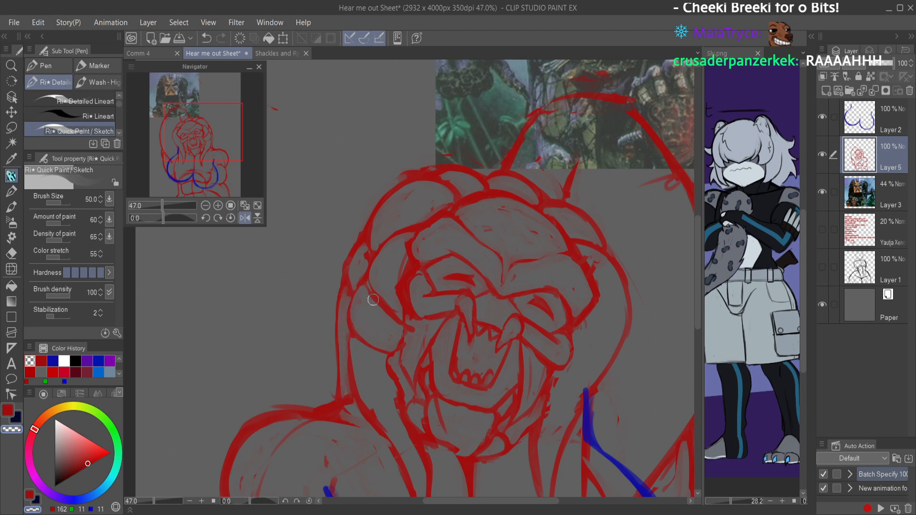
{"action": "key", "text": "ctrl+s"}
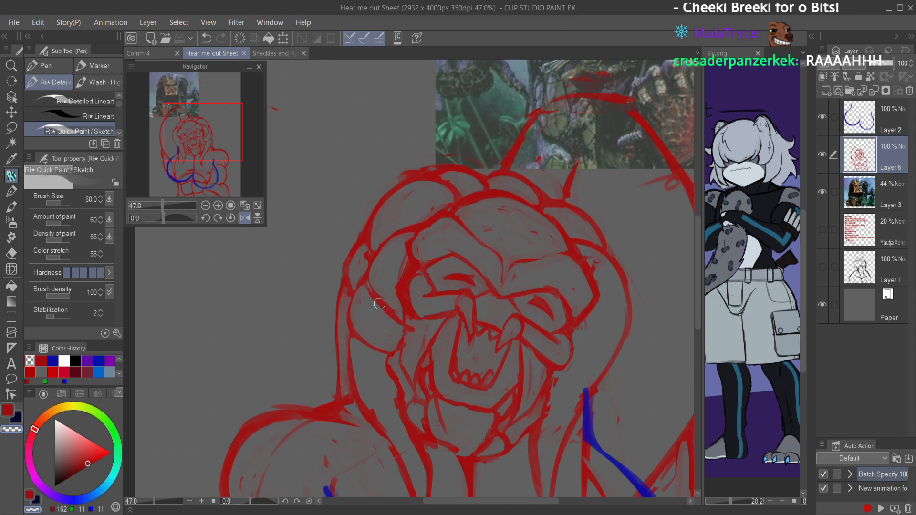
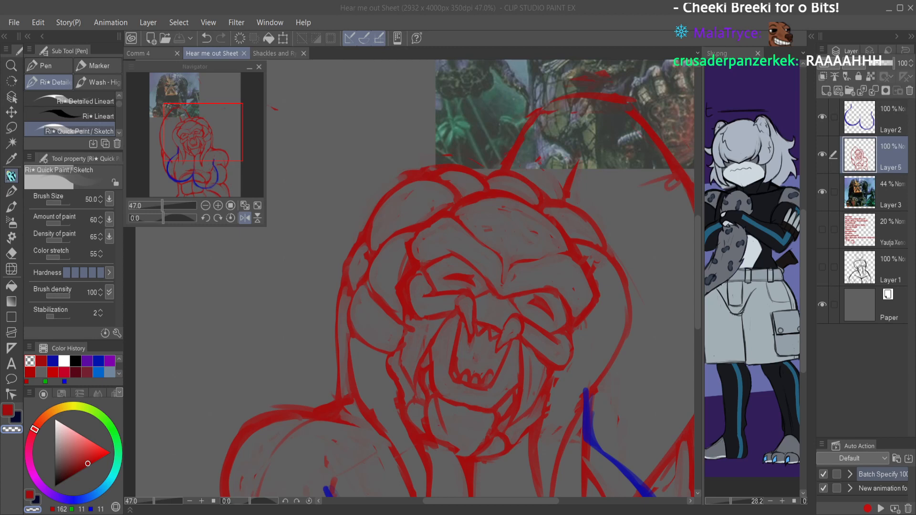
Step: Refine the red outlines of the chunky braids around the creature's head, checking them in the mirrored view
{"action": "mouse_move", "coordinate": [438, 217]}
{"action": "left_mouse_down"}
{"action": "mouse_move", "coordinate": [384, 239]}
{"action": "mouse_move", "coordinate": [409, 220]}
{"action": "mouse_move", "coordinate": [371, 279]}
{"action": "mouse_move", "coordinate": [388, 232]}
{"action": "mouse_move", "coordinate": [375, 272]}
{"action": "mouse_move", "coordinate": [394, 234]}
{"action": "mouse_move", "coordinate": [393, 250]}
{"action": "mouse_move", "coordinate": [427, 219]}
{"action": "mouse_move", "coordinate": [411, 236]}
{"action": "mouse_move", "coordinate": [433, 217]}
{"action": "mouse_move", "coordinate": [442, 223]}
{"action": "mouse_move", "coordinate": [425, 231]}
{"action": "mouse_move", "coordinate": [431, 226]}
{"action": "mouse_move", "coordinate": [415, 257]}
{"action": "mouse_move", "coordinate": [414, 245]}
{"action": "mouse_move", "coordinate": [427, 260]}
{"action": "mouse_move", "coordinate": [467, 224]}
{"action": "mouse_move", "coordinate": [468, 205]}
{"action": "mouse_move", "coordinate": [482, 209]}
{"action": "mouse_move", "coordinate": [416, 274]}
{"action": "mouse_move", "coordinate": [413, 307]}
{"action": "mouse_move", "coordinate": [408, 284]}
{"action": "mouse_move", "coordinate": [412, 316]}
{"action": "mouse_move", "coordinate": [436, 308]}
{"action": "mouse_move", "coordinate": [403, 290]}
{"action": "mouse_move", "coordinate": [409, 318]}
{"action": "mouse_move", "coordinate": [455, 306]}
{"action": "mouse_move", "coordinate": [436, 316]}
{"action": "mouse_move", "coordinate": [411, 291]}
{"action": "mouse_move", "coordinate": [406, 269]}
{"action": "mouse_move", "coordinate": [401, 309]}
{"action": "mouse_move", "coordinate": [396, 278]}
{"action": "mouse_move", "coordinate": [399, 308]}
{"action": "left_mouse_up"}
{"action": "key", "text": "c"}
{"action": "key", "text": "c"}
{"action": "key", "text": "c"}
{"action": "key", "text": "c"}
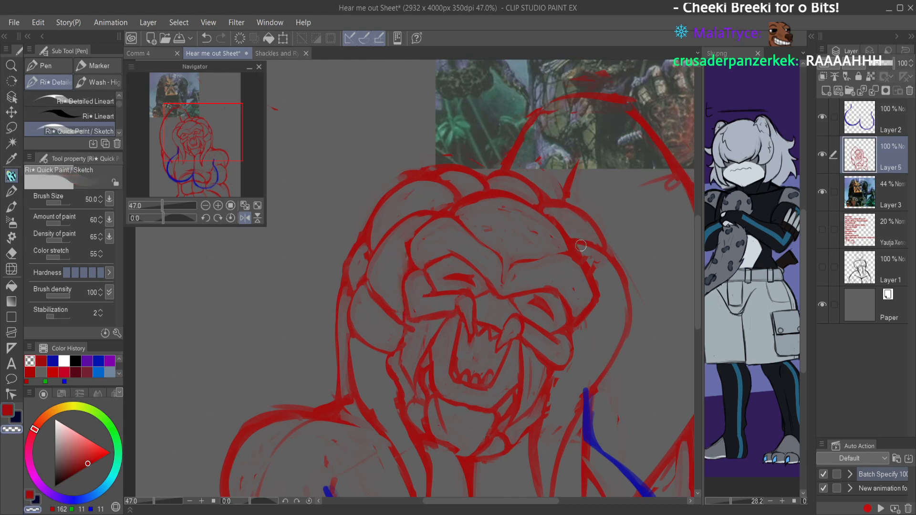
{"action": "key", "text": "h"}
{"action": "left_click_drag", "start_coordinate": [458, 188], "coordinate": [399, 203]}
{"action": "key", "text": "h"}
{"action": "mouse_move", "coordinate": [557, 208]}
{"action": "left_mouse_down"}
{"action": "mouse_move", "coordinate": [548, 219]}
{"action": "mouse_move", "coordinate": [610, 233]}
{"action": "left_mouse_up"}
Step: Rework the braid segment beside the brow ridge, alternating red strokes with transparent-color erasing
{"action": "key", "text": "c"}
{"action": "mouse_move", "coordinate": [511, 228]}
{"action": "left_mouse_down"}
{"action": "mouse_move", "coordinate": [526, 239]}
{"action": "mouse_move", "coordinate": [528, 280]}
{"action": "mouse_move", "coordinate": [512, 314]}
{"action": "left_mouse_up"}
{"action": "key", "text": "c"}
{"action": "mouse_move", "coordinate": [523, 231]}
{"action": "left_mouse_down"}
{"action": "mouse_move", "coordinate": [537, 292]}
{"action": "mouse_move", "coordinate": [543, 266]}
{"action": "mouse_move", "coordinate": [535, 300]}
{"action": "left_mouse_up"}
{"action": "key", "text": "c"}
{"action": "mouse_move", "coordinate": [531, 246]}
{"action": "left_mouse_down"}
{"action": "mouse_move", "coordinate": [533, 291]}
{"action": "mouse_move", "coordinate": [518, 300]}
{"action": "mouse_move", "coordinate": [516, 251]}
{"action": "left_mouse_up"}
{"action": "key", "text": "c"}
{"action": "scroll", "coordinate": [524, 272], "scroll_direction": "down", "scroll_amount": 2}
{"action": "key", "text": "c"}
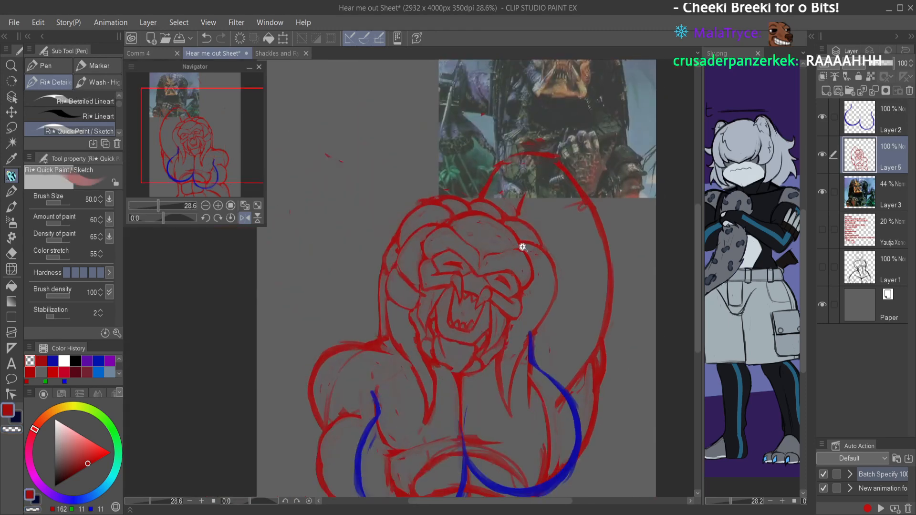
Step: Draw a curved red band across the braid beside the cheek and save the file
{"action": "scroll", "coordinate": [531, 242], "scroll_direction": "up", "scroll_amount": 1}
{"action": "scroll", "coordinate": [526, 239], "scroll_direction": "down", "scroll_amount": 3}
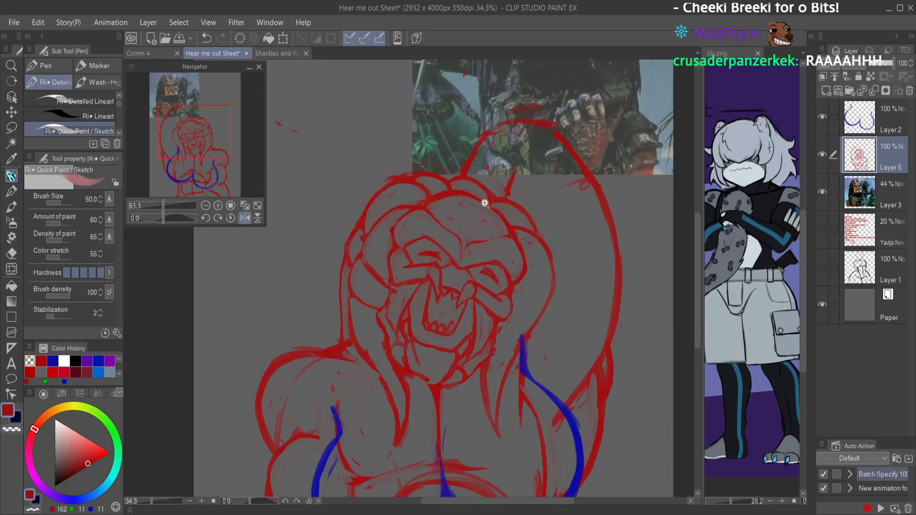
{"action": "scroll", "coordinate": [525, 214], "scroll_direction": "up", "scroll_amount": 2}
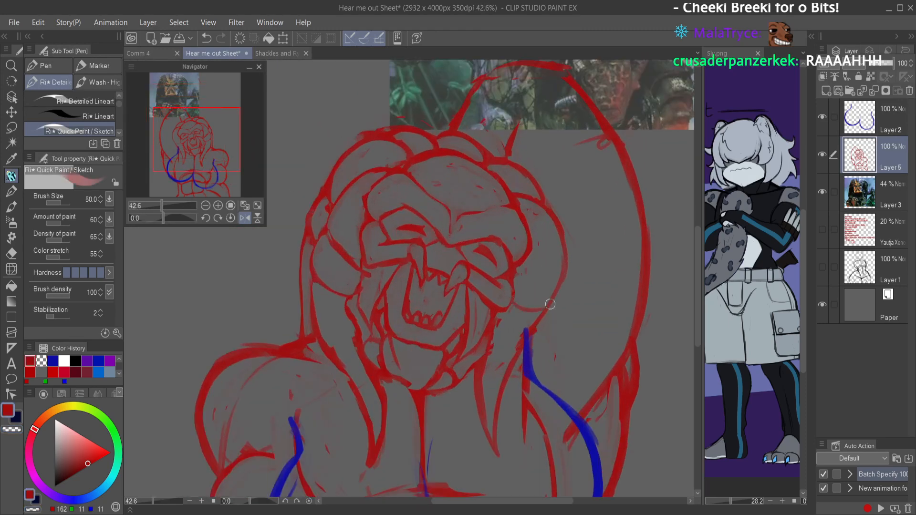
{"action": "mouse_move", "coordinate": [513, 281]}
{"action": "left_mouse_down"}
{"action": "mouse_move", "coordinate": [556, 281]}
{"action": "mouse_move", "coordinate": [544, 306]}
{"action": "left_mouse_up"}
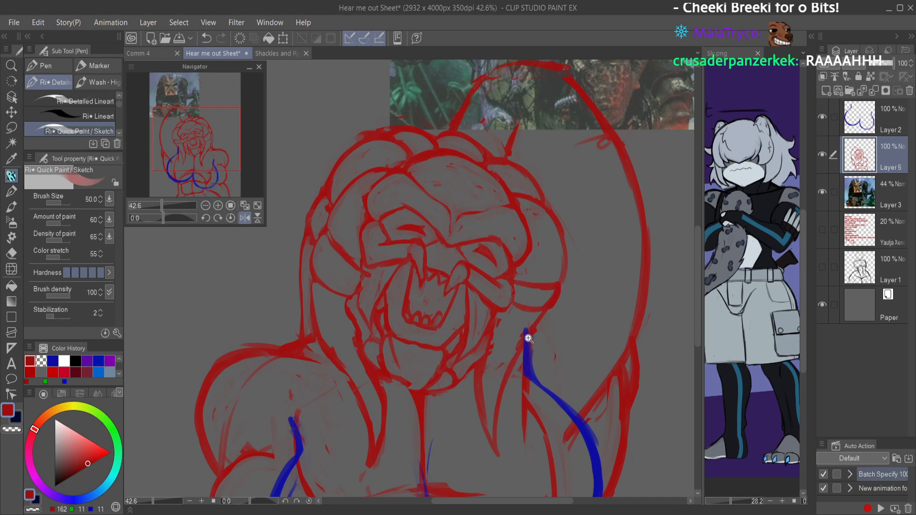
{"action": "scroll", "coordinate": [524, 346], "scroll_direction": "down", "scroll_amount": 3}
{"action": "key", "text": "ctrl+s"}
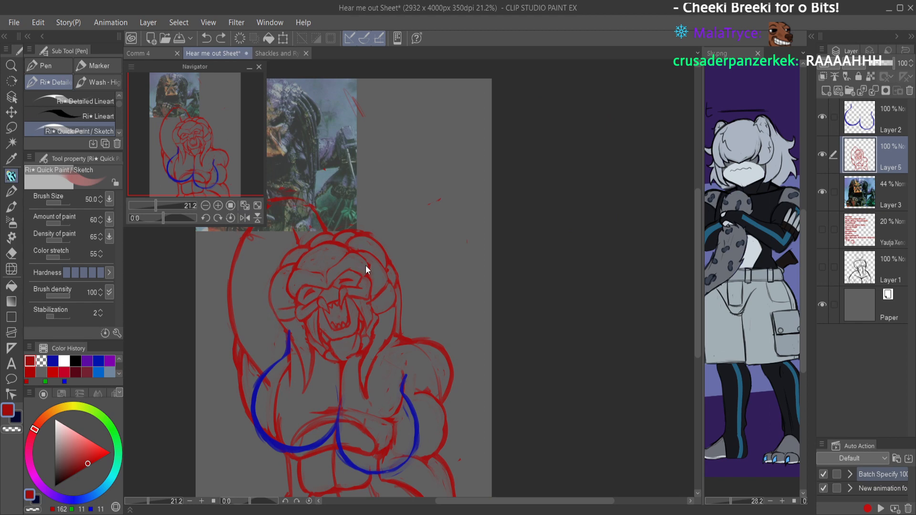
Step: Try inner contour lines on the braid along the head's far side, cleaning them with the transparent color, and save
{"action": "scroll", "coordinate": [362, 282], "scroll_direction": "up", "scroll_amount": 3}
{"action": "left_click_drag", "start_coordinate": [507, 161], "coordinate": [530, 144]}
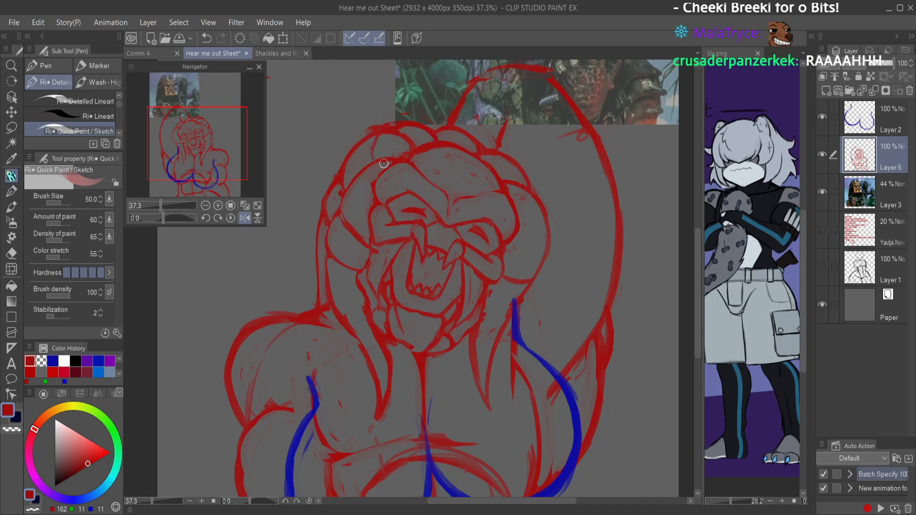
{"action": "mouse_move", "coordinate": [361, 145]}
{"action": "left_mouse_down"}
{"action": "mouse_move", "coordinate": [358, 166]}
{"action": "mouse_move", "coordinate": [371, 138]}
{"action": "mouse_move", "coordinate": [360, 169]}
{"action": "mouse_move", "coordinate": [380, 133]}
{"action": "mouse_move", "coordinate": [374, 162]}
{"action": "mouse_move", "coordinate": [390, 137]}
{"action": "mouse_move", "coordinate": [382, 119]}
{"action": "mouse_move", "coordinate": [363, 157]}
{"action": "mouse_move", "coordinate": [375, 137]}
{"action": "mouse_move", "coordinate": [376, 146]}
{"action": "mouse_move", "coordinate": [339, 187]}
{"action": "mouse_move", "coordinate": [354, 188]}
{"action": "mouse_move", "coordinate": [401, 149]}
{"action": "mouse_move", "coordinate": [364, 174]}
{"action": "mouse_move", "coordinate": [374, 175]}
{"action": "mouse_move", "coordinate": [368, 202]}
{"action": "mouse_move", "coordinate": [365, 172]}
{"action": "mouse_move", "coordinate": [355, 215]}
{"action": "left_mouse_up"}
{"action": "key", "text": "c"}
{"action": "key", "text": "c"}
{"action": "mouse_move", "coordinate": [366, 184]}
{"action": "left_mouse_down"}
{"action": "mouse_move", "coordinate": [368, 221]}
{"action": "mouse_move", "coordinate": [361, 175]}
{"action": "mouse_move", "coordinate": [367, 208]}
{"action": "mouse_move", "coordinate": [370, 163]}
{"action": "mouse_move", "coordinate": [360, 186]}
{"action": "mouse_move", "coordinate": [367, 207]}
{"action": "left_mouse_up"}
{"action": "key", "text": "c"}
{"action": "mouse_move", "coordinate": [364, 194]}
{"action": "left_mouse_down"}
{"action": "mouse_move", "coordinate": [366, 172]}
{"action": "mouse_move", "coordinate": [366, 212]}
{"action": "left_mouse_up"}
{"action": "key", "text": "c"}
{"action": "left_click_drag", "start_coordinate": [369, 171], "coordinate": [354, 202]}
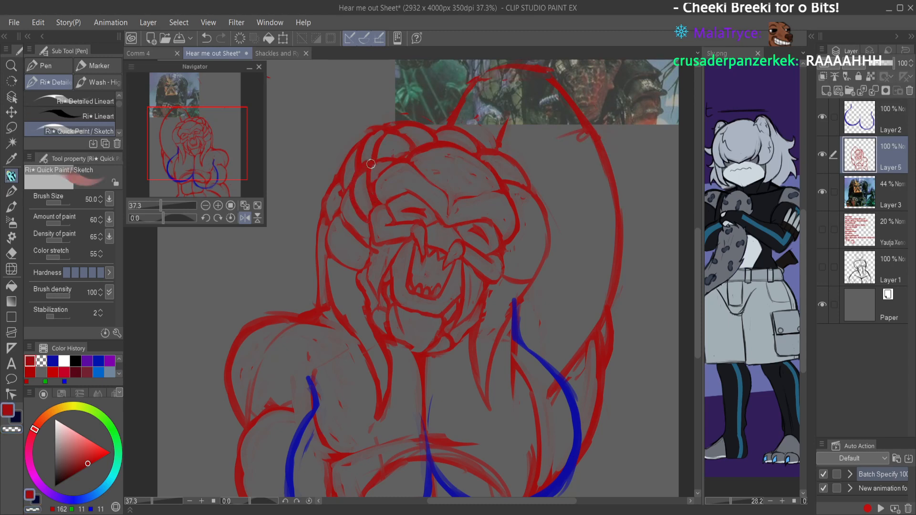
{"action": "key", "text": "c"}
{"action": "mouse_move", "coordinate": [366, 173]}
{"action": "left_mouse_down"}
{"action": "mouse_move", "coordinate": [353, 187]}
{"action": "mouse_move", "coordinate": [366, 205]}
{"action": "left_mouse_up"}
{"action": "key", "text": "c"}
{"action": "mouse_move", "coordinate": [364, 169]}
{"action": "left_mouse_down"}
{"action": "mouse_move", "coordinate": [349, 186]}
{"action": "mouse_move", "coordinate": [360, 213]}
{"action": "left_mouse_up"}
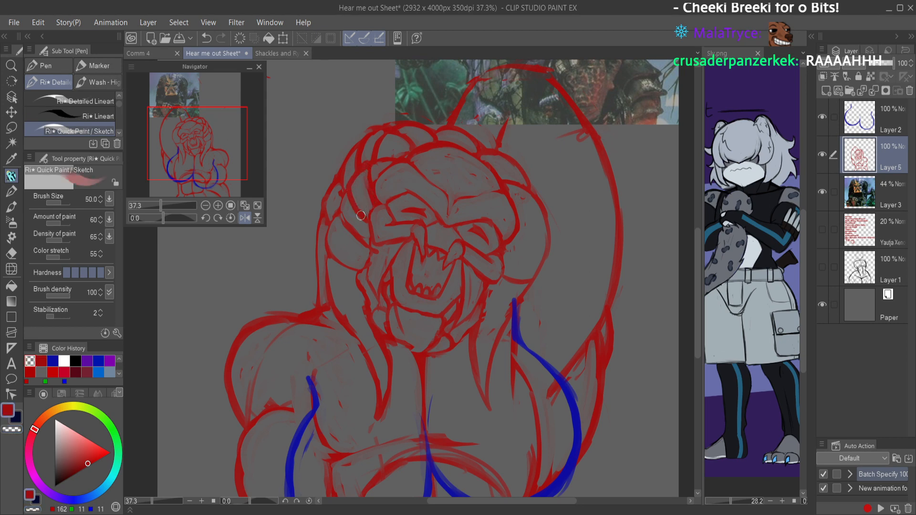
{"action": "scroll", "coordinate": [455, 144], "scroll_direction": "down", "scroll_amount": 3}
{"action": "key", "text": "ctrl+s"}
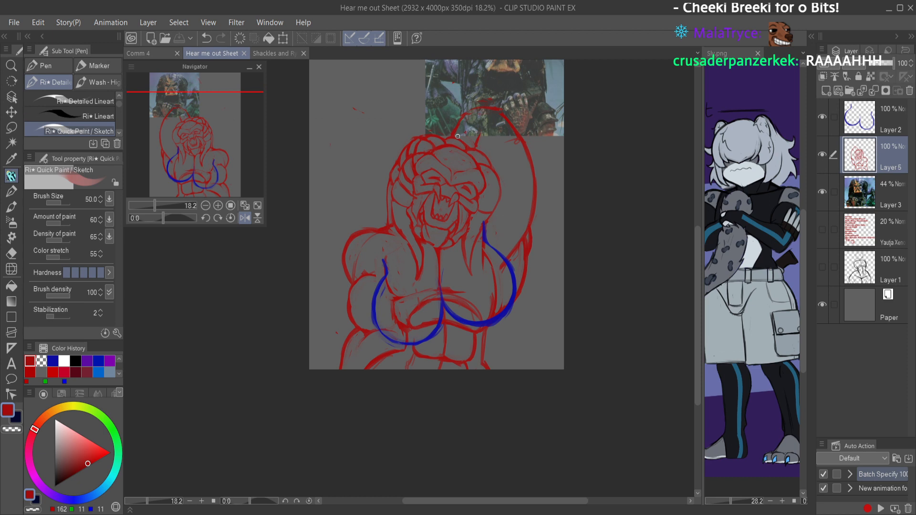
Step: Undo the latest braid contour strokes, compare both versions with redo, and save the file without them
{"action": "key", "text": "ctrl+z"}
{"action": "key", "text": "ctrl+z"}
{"action": "key", "text": "ctrl+z"}
{"action": "key", "text": "ctrl+z"}
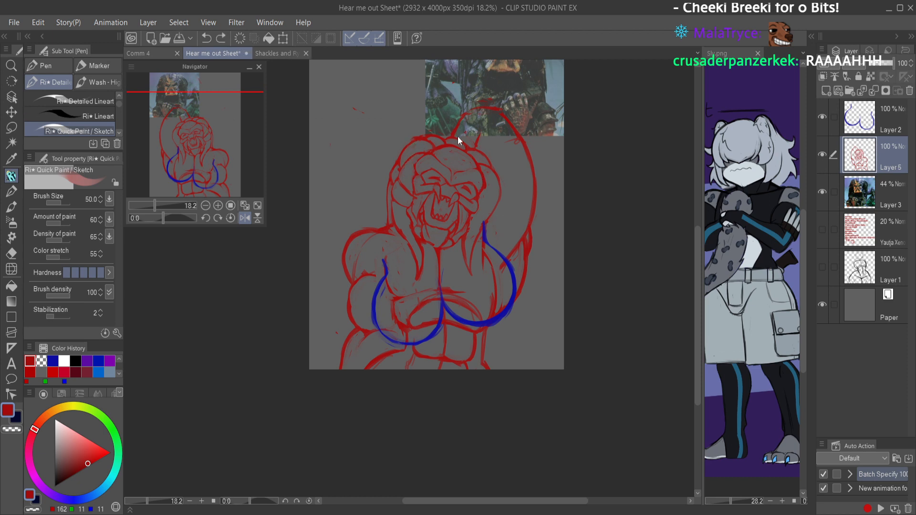
{"action": "key", "text": "ctrl+z"}
{"action": "key", "text": "ctrl+y"}
{"action": "key", "text": "ctrl+y"}
{"action": "key", "text": "ctrl+y"}
{"action": "key", "text": "ctrl+z"}
{"action": "key", "text": "ctrl+z"}
{"action": "key", "text": "ctrl+z"}
{"action": "key", "text": "ctrl+s"}
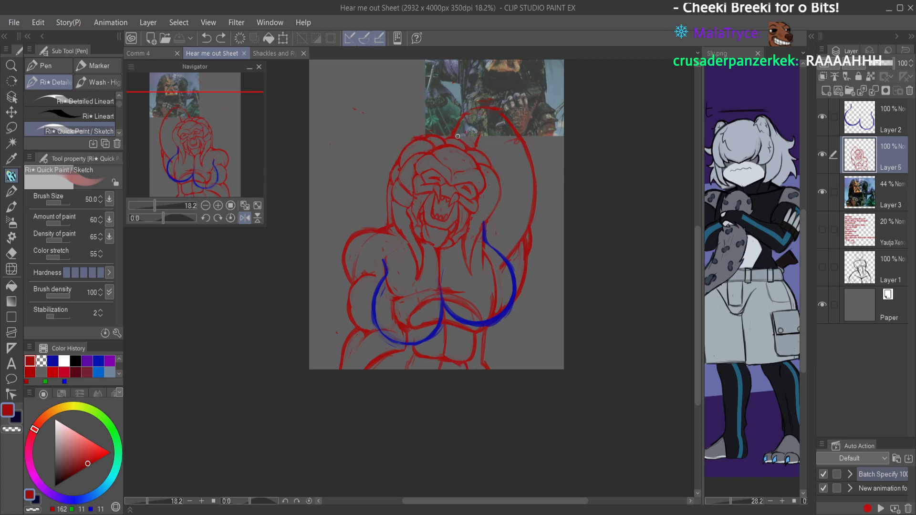
{"action": "mouse_move", "coordinate": [476, 198]}
{"action": "left_mouse_down"}
{"action": "mouse_move", "coordinate": [501, 247]}
{"action": "mouse_move", "coordinate": [513, 248]}
{"action": "mouse_move", "coordinate": [519, 203]}
{"action": "mouse_move", "coordinate": [524, 211]}
{"action": "left_mouse_up"}
{"action": "mouse_move", "coordinate": [498, 210]}
{"action": "left_mouse_down"}
{"action": "mouse_move", "coordinate": [529, 212]}
{"action": "mouse_move", "coordinate": [513, 244]}
{"action": "left_mouse_up"}
{"action": "scroll", "coordinate": [511, 227], "scroll_direction": "down", "scroll_amount": 3}
{"action": "key", "text": "ctrl+s"}
{"action": "left_click_drag", "start_coordinate": [482, 275], "coordinate": [485, 221]}
{"action": "scroll", "coordinate": [485, 218], "scroll_direction": "up", "scroll_amount": 4}
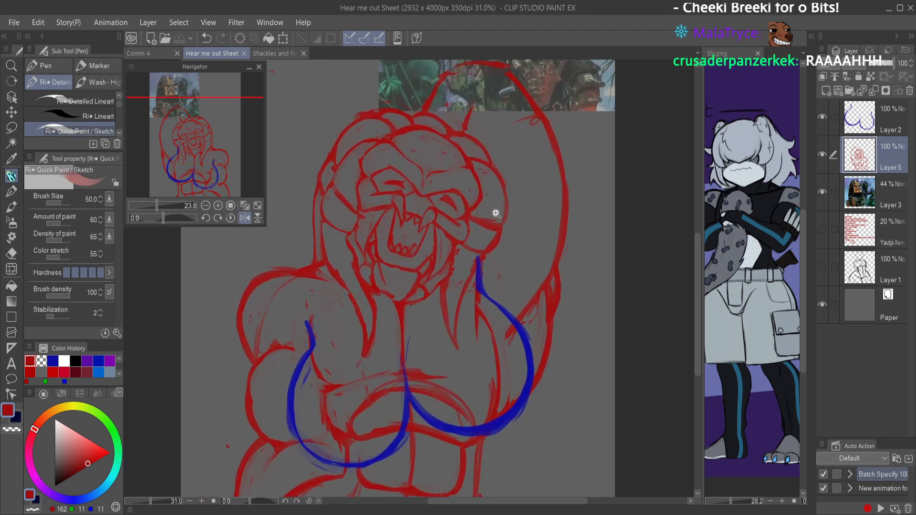
{"action": "mouse_move", "coordinate": [492, 124]}
{"action": "left_mouse_down"}
{"action": "mouse_move", "coordinate": [519, 96]}
{"action": "mouse_move", "coordinate": [522, 124]}
{"action": "left_mouse_up"}
{"action": "key", "text": "ctrl+z"}
{"action": "mouse_move", "coordinate": [432, 173]}
{"action": "left_mouse_down"}
{"action": "mouse_move", "coordinate": [460, 245]}
{"action": "mouse_move", "coordinate": [509, 305]}
{"action": "left_mouse_up"}
{"action": "mouse_move", "coordinate": [363, 247]}
{"action": "left_mouse_down"}
{"action": "mouse_move", "coordinate": [339, 195]}
{"action": "mouse_move", "coordinate": [372, 210]}
{"action": "mouse_move", "coordinate": [381, 229]}
{"action": "left_mouse_up"}
{"action": "key", "text": "ctrl+z"}
Step: Draw short red emphasis marks in the empty space beside the top of the head
{"action": "key", "text": "h"}
{"action": "scroll", "coordinate": [509, 202], "scroll_direction": "down", "scroll_amount": 1}
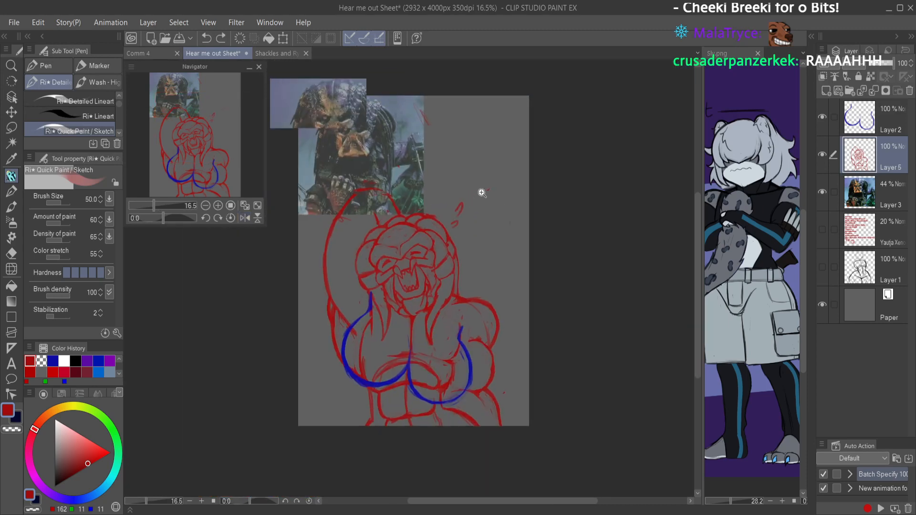
{"action": "scroll", "coordinate": [474, 198], "scroll_direction": "up", "scroll_amount": 2}
{"action": "key", "text": "ctrl+z"}
{"action": "key", "text": "ctrl+z"}
{"action": "left_click_drag", "start_coordinate": [438, 214], "coordinate": [456, 201]}
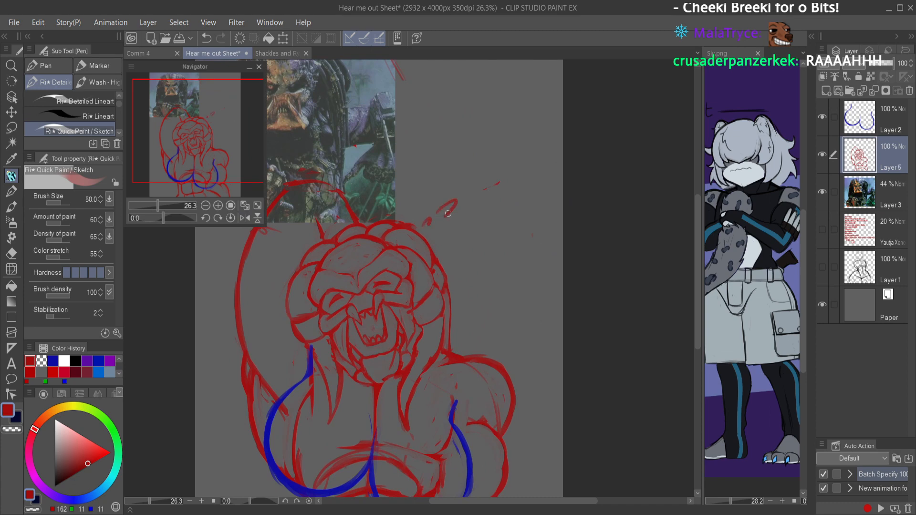
{"action": "scroll", "coordinate": [455, 217], "scroll_direction": "down", "scroll_amount": 3}
{"action": "scroll", "coordinate": [477, 196], "scroll_direction": "up", "scroll_amount": 3}
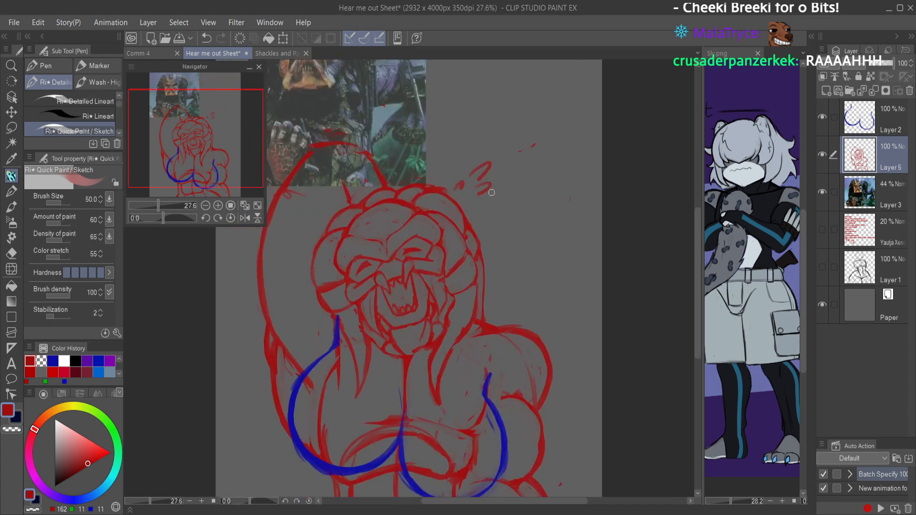
{"action": "scroll", "coordinate": [525, 200], "scroll_direction": "down", "scroll_amount": 3}
{"action": "scroll", "coordinate": [518, 329], "scroll_direction": "up", "scroll_amount": 1}
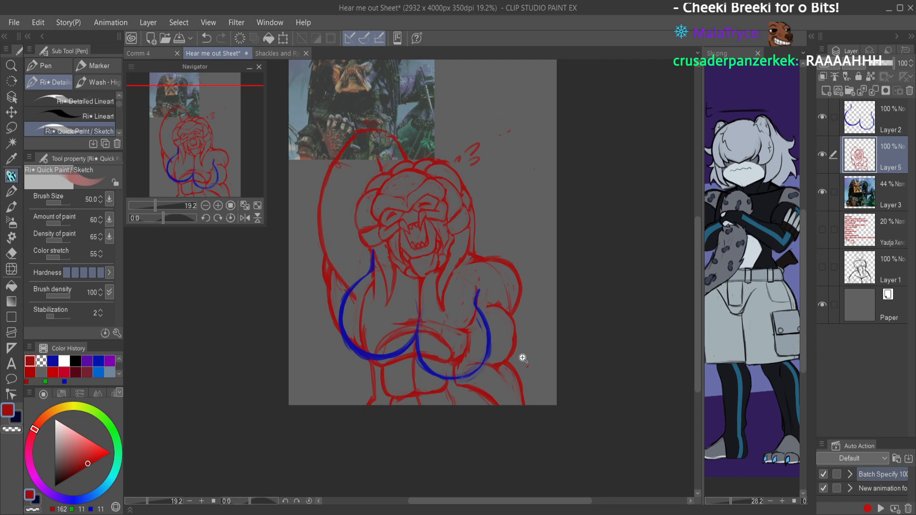
Step: Erase the old red chest lines inside the blue contours on Layer 5 with the Hard eraser
{"action": "scroll", "coordinate": [475, 346], "scroll_direction": "up", "scroll_amount": 2}
{"action": "left_click", "coordinate": [867, 142]}
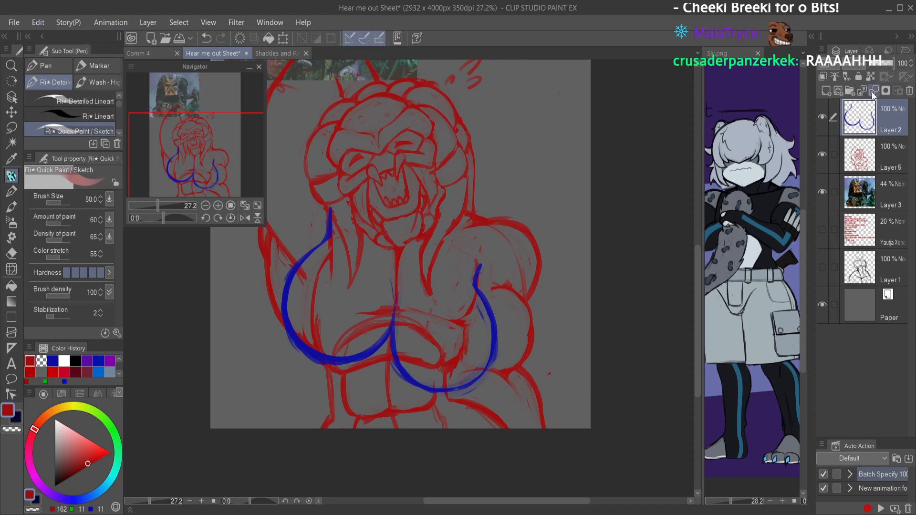
{"action": "left_click", "coordinate": [858, 158]}
{"action": "key", "text": "e"}
{"action": "mouse_move", "coordinate": [324, 263]}
{"action": "left_mouse_down"}
{"action": "mouse_move", "coordinate": [312, 307]}
{"action": "mouse_move", "coordinate": [369, 329]}
{"action": "mouse_move", "coordinate": [394, 302]}
{"action": "mouse_move", "coordinate": [425, 380]}
{"action": "mouse_move", "coordinate": [463, 335]}
{"action": "mouse_move", "coordinate": [473, 341]}
{"action": "mouse_move", "coordinate": [470, 262]}
{"action": "mouse_move", "coordinate": [450, 352]}
{"action": "mouse_move", "coordinate": [466, 373]}
{"action": "mouse_move", "coordinate": [474, 351]}
{"action": "mouse_move", "coordinate": [400, 321]}
{"action": "mouse_move", "coordinate": [420, 327]}
{"action": "left_mouse_up"}
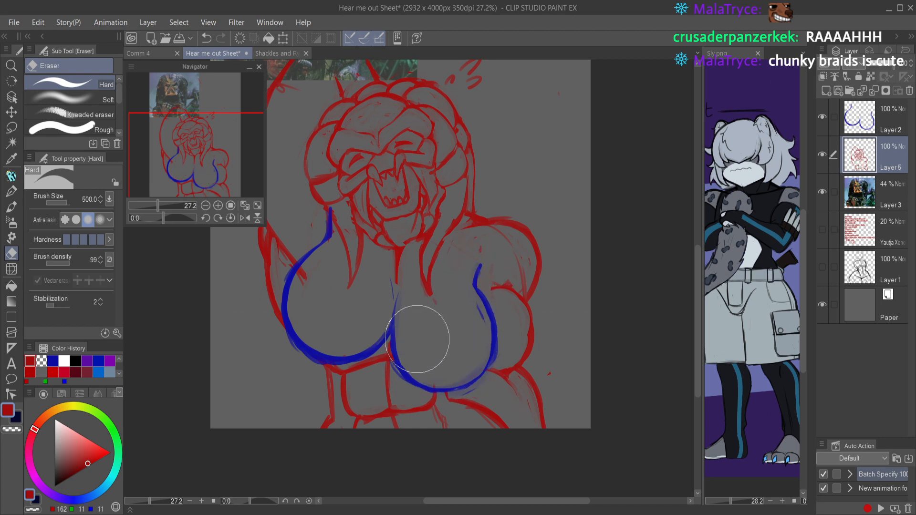
Step: Merge Layer 2 down into Layer 5, darken the combined sketch lines to black, and save the file
{"action": "left_click", "coordinate": [870, 118]}
{"action": "left_click", "coordinate": [874, 90]}
{"action": "key", "text": "ctrl+t"}
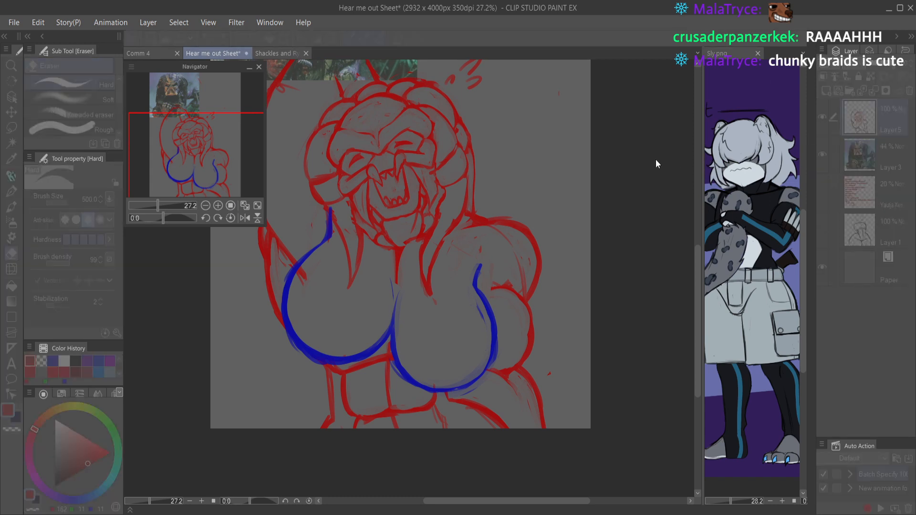
{"action": "left_click_drag", "start_coordinate": [676, 157], "coordinate": [552, 145]}
{"action": "left_click", "coordinate": [826, 73]}
{"action": "key", "text": "ctrl+s"}
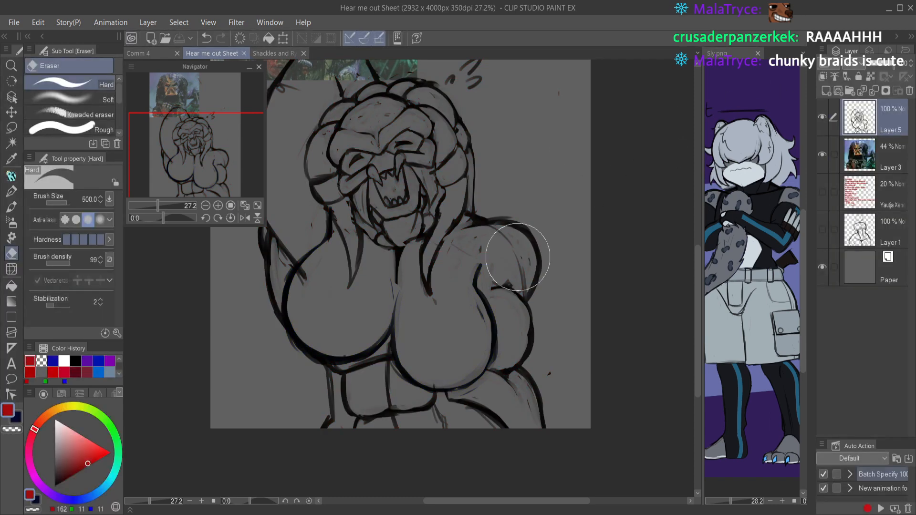
Step: Try sketching curved red braid shapes in the empty area beside the head and undo them
{"action": "key", "text": "p"}
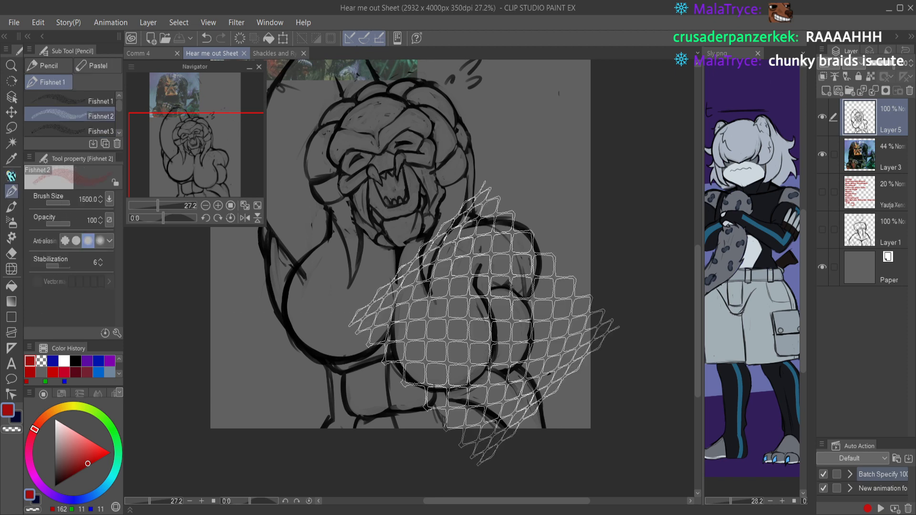
{"action": "left_click_drag", "start_coordinate": [472, 133], "coordinate": [435, 271]}
{"action": "scroll", "coordinate": [480, 233], "scroll_direction": "up", "scroll_amount": 4}
{"action": "left_click_drag", "start_coordinate": [487, 240], "coordinate": [390, 266]}
{"action": "left_click_drag", "start_coordinate": [368, 216], "coordinate": [441, 278]}
{"action": "mouse_move", "coordinate": [397, 206]}
{"action": "left_mouse_down"}
{"action": "mouse_move", "coordinate": [443, 279]}
{"action": "mouse_move", "coordinate": [466, 198]}
{"action": "mouse_move", "coordinate": [477, 268]}
{"action": "mouse_move", "coordinate": [445, 285]}
{"action": "left_mouse_up"}
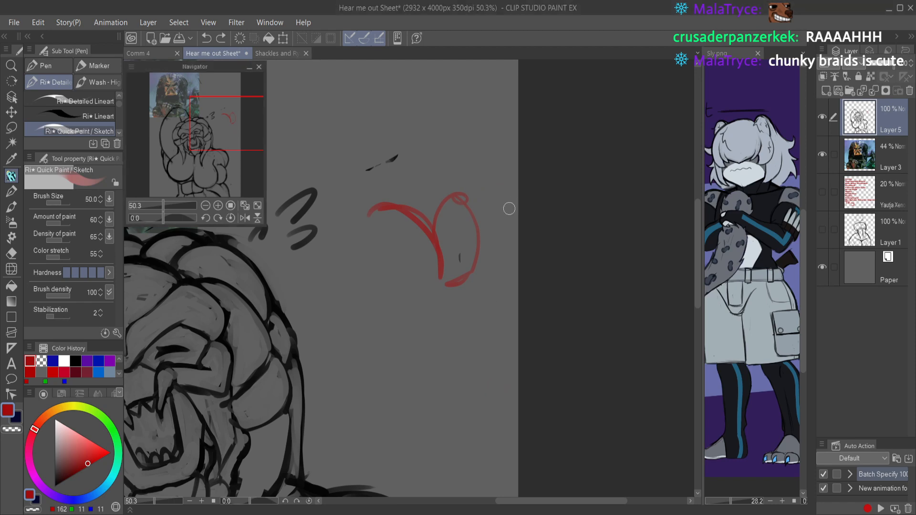
{"action": "key", "text": "ctrl+z"}
{"action": "key", "text": "ctrl+z"}
{"action": "key", "text": "ctrl+z"}
{"action": "key", "text": "ctrl+z"}
Step: Try a rough red sketch of a banded round form with attached segments above the head and undo it
{"action": "scroll", "coordinate": [502, 212], "scroll_direction": "down", "scroll_amount": 4}
{"action": "left_click_drag", "start_coordinate": [453, 225], "coordinate": [467, 336]}
{"action": "mouse_move", "coordinate": [351, 237]}
{"action": "left_mouse_down"}
{"action": "mouse_move", "coordinate": [425, 303]}
{"action": "mouse_move", "coordinate": [352, 238]}
{"action": "mouse_move", "coordinate": [275, 194]}
{"action": "mouse_move", "coordinate": [210, 259]}
{"action": "left_mouse_up"}
{"action": "mouse_move", "coordinate": [206, 320]}
{"action": "left_mouse_down"}
{"action": "mouse_move", "coordinate": [355, 321]}
{"action": "mouse_move", "coordinate": [261, 356]}
{"action": "left_mouse_up"}
{"action": "left_click_drag", "start_coordinate": [220, 286], "coordinate": [354, 265]}
{"action": "mouse_move", "coordinate": [354, 265]}
{"action": "left_mouse_down"}
{"action": "mouse_move", "coordinate": [258, 312]}
{"action": "mouse_move", "coordinate": [352, 258]}
{"action": "left_mouse_up"}
{"action": "mouse_move", "coordinate": [352, 248]}
{"action": "left_mouse_down"}
{"action": "mouse_move", "coordinate": [300, 304]}
{"action": "mouse_move", "coordinate": [237, 336]}
{"action": "mouse_move", "coordinate": [219, 367]}
{"action": "mouse_move", "coordinate": [306, 365]}
{"action": "mouse_move", "coordinate": [357, 310]}
{"action": "left_mouse_up"}
{"action": "left_click_drag", "start_coordinate": [245, 351], "coordinate": [334, 306]}
{"action": "left_click_drag", "start_coordinate": [323, 346], "coordinate": [354, 280]}
{"action": "mouse_move", "coordinate": [403, 233]}
{"action": "left_mouse_down"}
{"action": "mouse_move", "coordinate": [405, 211]}
{"action": "mouse_move", "coordinate": [463, 441]}
{"action": "left_mouse_up"}
{"action": "left_click_drag", "start_coordinate": [467, 315], "coordinate": [523, 496]}
{"action": "left_click_drag", "start_coordinate": [486, 447], "coordinate": [424, 250]}
{"action": "mouse_move", "coordinate": [413, 222]}
{"action": "left_mouse_down"}
{"action": "mouse_move", "coordinate": [434, 450]}
{"action": "mouse_move", "coordinate": [419, 471]}
{"action": "left_mouse_up"}
{"action": "mouse_move", "coordinate": [414, 224]}
{"action": "left_mouse_down"}
{"action": "mouse_move", "coordinate": [413, 345]}
{"action": "mouse_move", "coordinate": [448, 255]}
{"action": "left_mouse_up"}
{"action": "scroll", "coordinate": [460, 316], "scroll_direction": "down", "scroll_amount": 5}
{"action": "key", "text": "ctrl+z"}
{"action": "key", "text": "ctrl+z"}
{"action": "key", "text": "ctrl+z"}
{"action": "key", "text": "ctrl+z"}
{"action": "key", "text": "ctrl+z"}
{"action": "key", "text": "ctrl+z"}
{"action": "key", "text": "ctrl+z"}
{"action": "key", "text": "ctrl+z"}
{"action": "key", "text": "ctrl+z"}
{"action": "key", "text": "ctrl+z"}
{"action": "key", "text": "ctrl+z"}
{"action": "key", "text": "ctrl+z"}
{"action": "key", "text": "ctrl+z"}
{"action": "key", "text": "ctrl+z"}
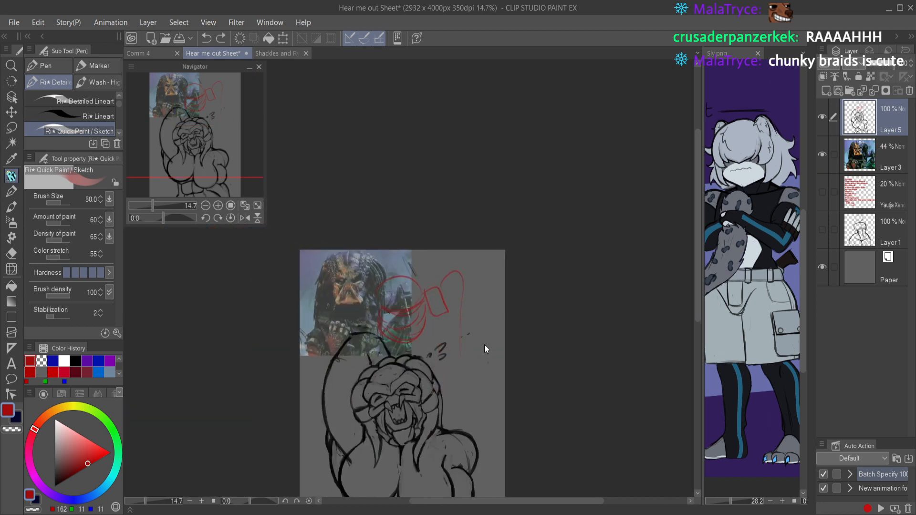
{"action": "key", "text": "ctrl+z"}
{"action": "key", "text": "ctrl+z"}
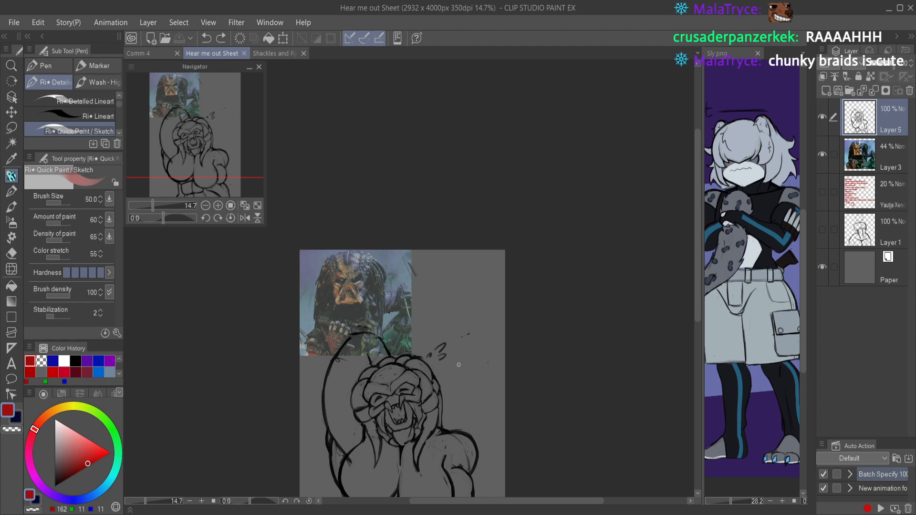
Step: Set the drawing color to black for work on the chest and shoulder
{"action": "left_click_drag", "start_coordinate": [444, 370], "coordinate": [440, 250]}
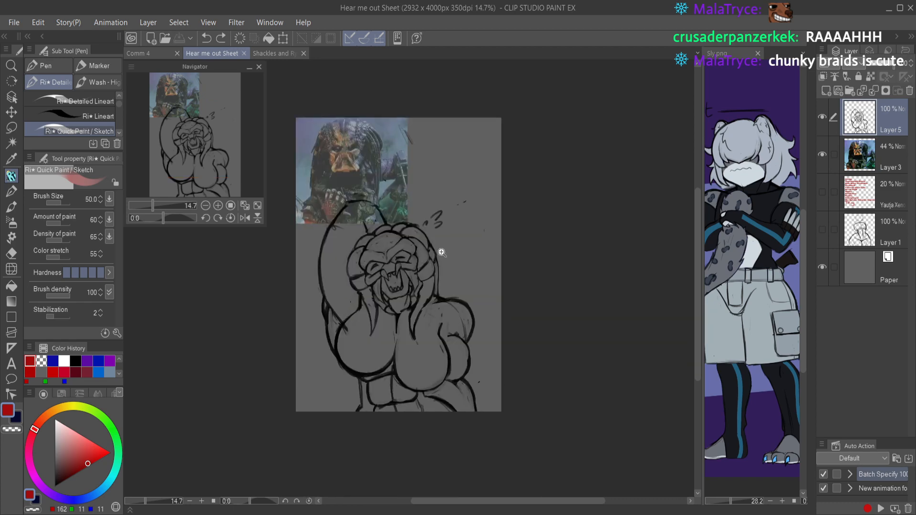
{"action": "scroll", "coordinate": [446, 259], "scroll_direction": "up", "scroll_amount": 1}
{"action": "scroll", "coordinate": [414, 369], "scroll_direction": "up", "scroll_amount": 3}
{"action": "scroll", "coordinate": [420, 370], "scroll_direction": "up", "scroll_amount": 3}
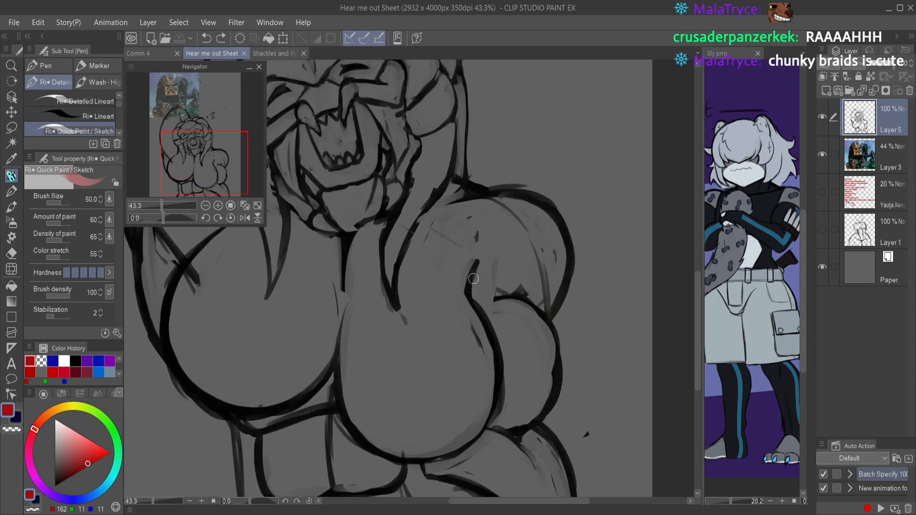
{"action": "left_click_drag", "start_coordinate": [90, 460], "coordinate": [55, 487]}
Step: Try a black line across the upper chest toward the armpit and undo it
{"action": "left_click_drag", "start_coordinate": [414, 313], "coordinate": [523, 305]}
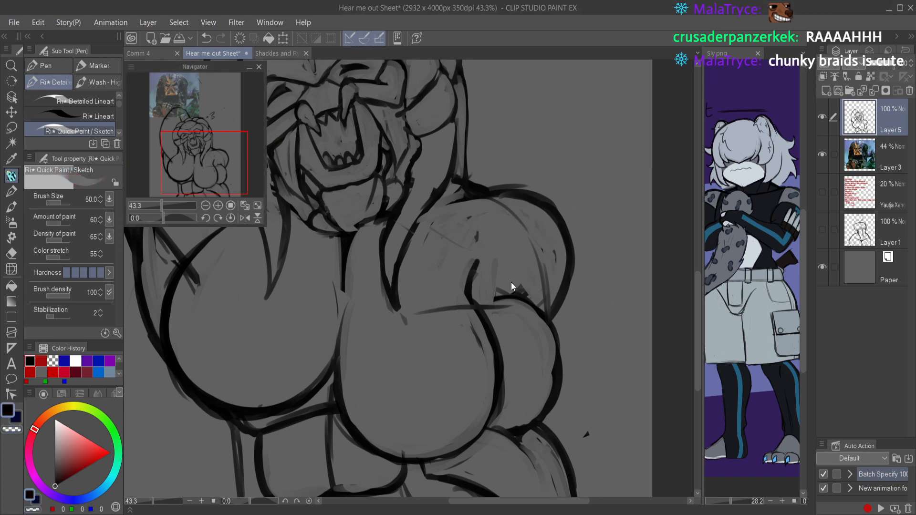
{"action": "left_click_drag", "start_coordinate": [502, 267], "coordinate": [482, 273]}
{"action": "key", "text": "ctrl+z"}
{"action": "key", "text": "ctrl+z"}
Step: Erase part of the chest contour below the raised arm and redraw it as a black curve from the braid
{"action": "scroll", "coordinate": [494, 273], "scroll_direction": "down", "scroll_amount": 3}
{"action": "left_click_drag", "start_coordinate": [487, 280], "coordinate": [528, 300]}
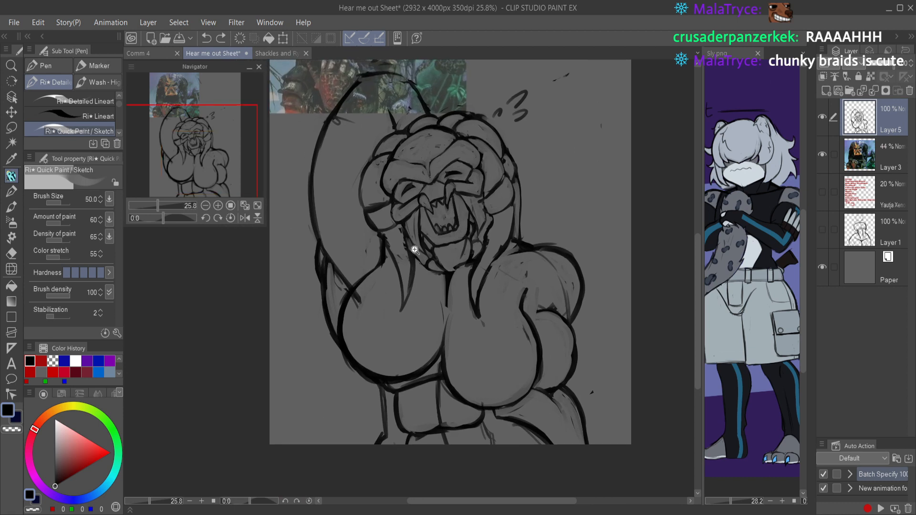
{"action": "scroll", "coordinate": [411, 250], "scroll_direction": "up", "scroll_amount": 2}
{"action": "key", "text": "c"}
{"action": "left_click_drag", "start_coordinate": [331, 317], "coordinate": [323, 344]}
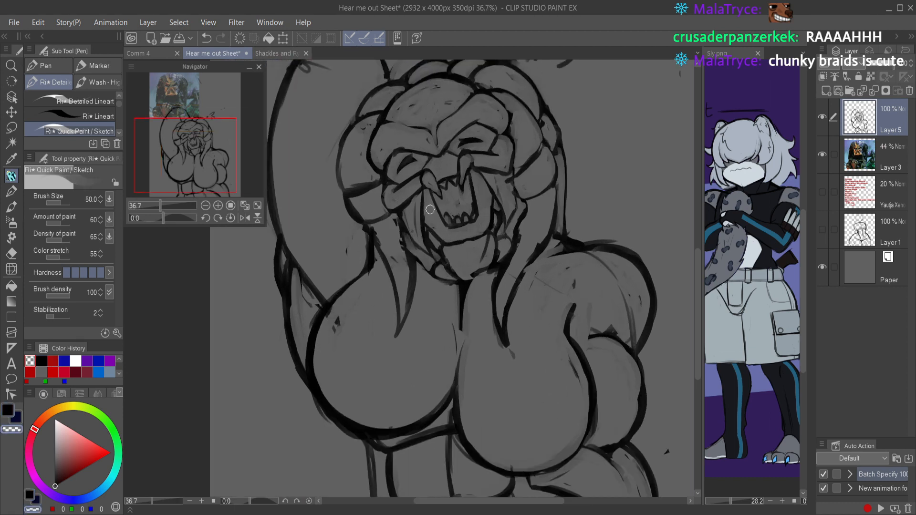
{"action": "key", "text": "c"}
{"action": "mouse_move", "coordinate": [375, 250]}
{"action": "left_mouse_down"}
{"action": "mouse_move", "coordinate": [319, 363]}
{"action": "mouse_move", "coordinate": [332, 313]}
{"action": "mouse_move", "coordinate": [314, 384]}
{"action": "left_mouse_up"}
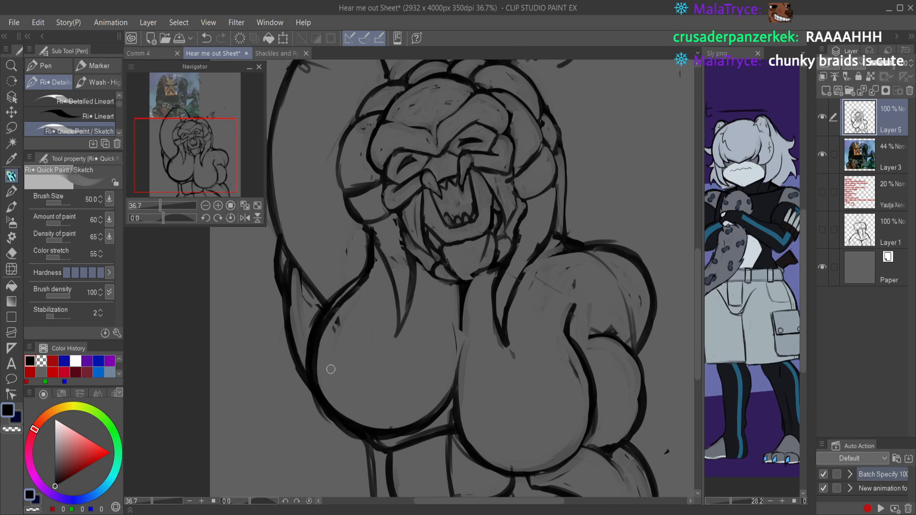
Step: Clean up the redrawn chest contour below the raised arm with black strokes and transparent erasing, and save the file
{"action": "key", "text": "c"}
{"action": "mouse_move", "coordinate": [362, 259]}
{"action": "left_mouse_down"}
{"action": "mouse_move", "coordinate": [337, 298]}
{"action": "mouse_move", "coordinate": [349, 283]}
{"action": "mouse_move", "coordinate": [313, 364]}
{"action": "mouse_move", "coordinate": [317, 323]}
{"action": "mouse_move", "coordinate": [307, 344]}
{"action": "left_mouse_up"}
{"action": "key", "text": "c"}
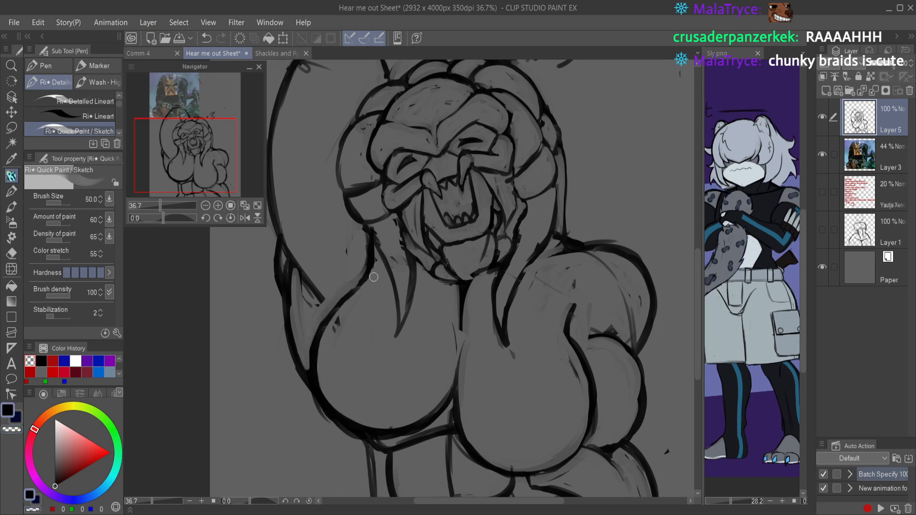
{"action": "mouse_move", "coordinate": [370, 265]}
{"action": "left_mouse_down"}
{"action": "mouse_move", "coordinate": [339, 302]}
{"action": "mouse_move", "coordinate": [359, 281]}
{"action": "mouse_move", "coordinate": [320, 328]}
{"action": "left_mouse_up"}
{"action": "left_click_drag", "start_coordinate": [360, 429], "coordinate": [368, 286]}
{"action": "key", "text": "c"}
{"action": "mouse_move", "coordinate": [347, 410]}
{"action": "left_mouse_down"}
{"action": "mouse_move", "coordinate": [331, 396]}
{"action": "mouse_move", "coordinate": [326, 366]}
{"action": "left_mouse_up"}
{"action": "mouse_move", "coordinate": [328, 405]}
{"action": "left_mouse_down"}
{"action": "mouse_move", "coordinate": [345, 347]}
{"action": "mouse_move", "coordinate": [327, 336]}
{"action": "left_mouse_up"}
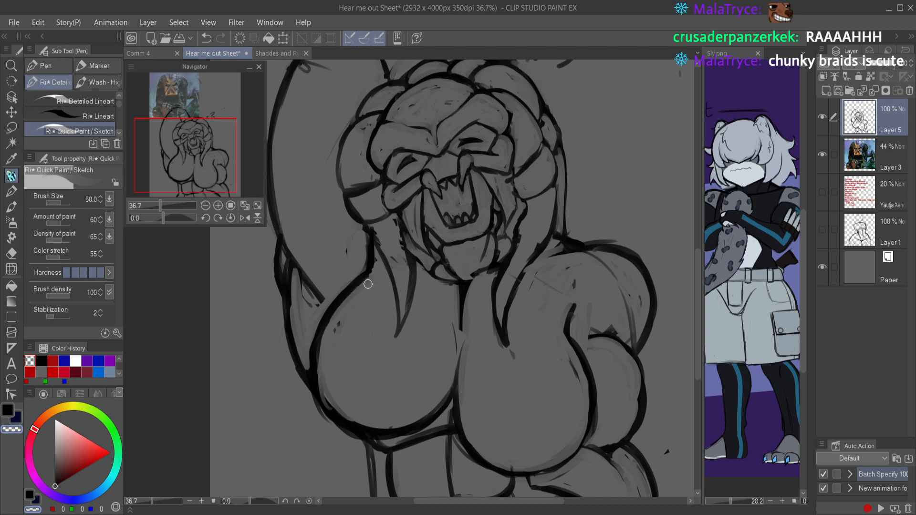
{"action": "scroll", "coordinate": [373, 282], "scroll_direction": "down", "scroll_amount": 5}
{"action": "key", "text": "ctrl+s"}
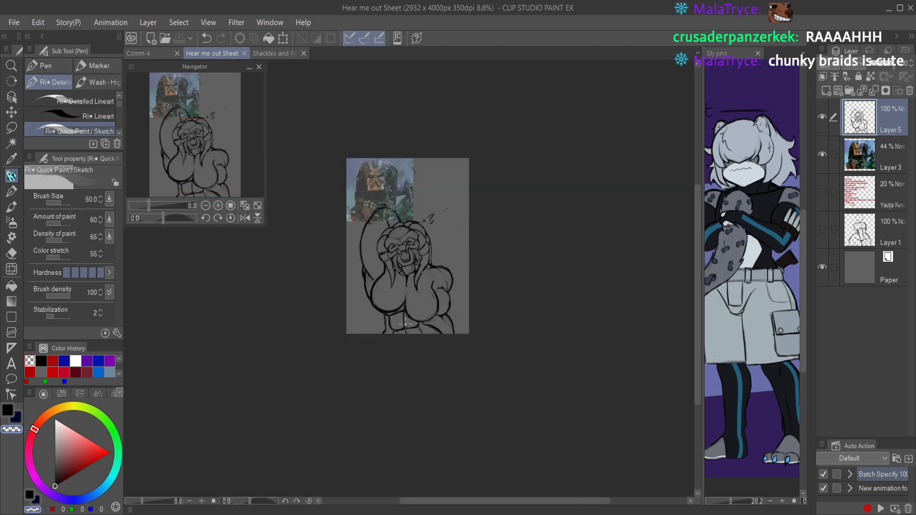
{"action": "scroll", "coordinate": [410, 231], "scroll_direction": "up", "scroll_amount": 4}
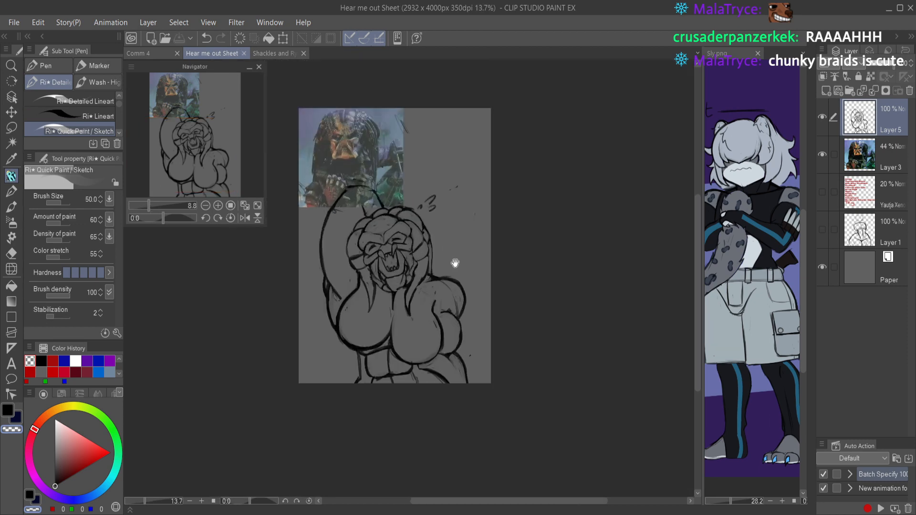
Step: Check the sketch mirrored, clean up the braid outlines around the forehead with short strokes, and save the file
{"action": "key", "text": "h"}
{"action": "key", "text": "h"}
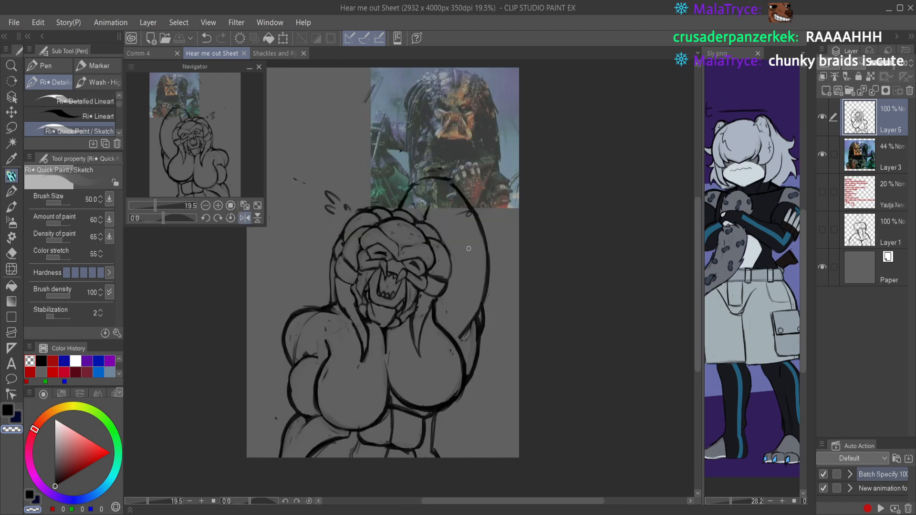
{"action": "key", "text": "h"}
{"action": "scroll", "coordinate": [435, 244], "scroll_direction": "up", "scroll_amount": 5}
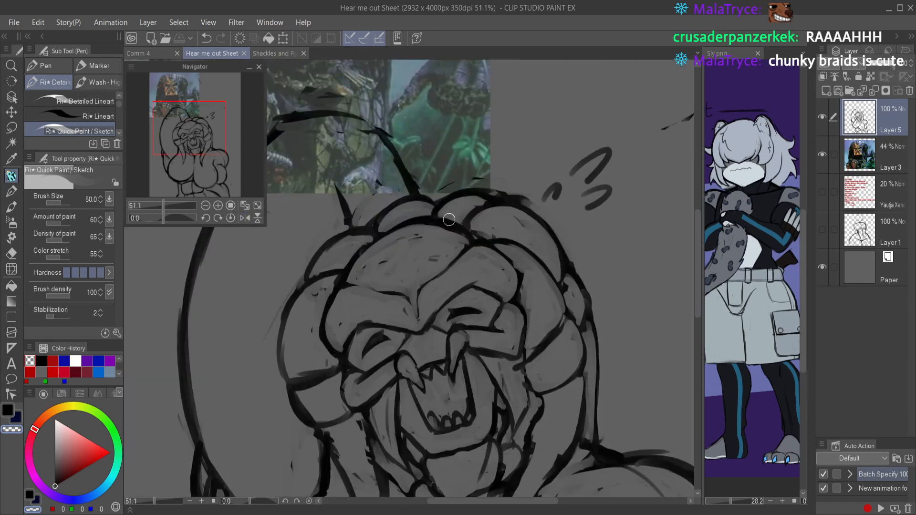
{"action": "scroll", "coordinate": [436, 244], "scroll_direction": "up", "scroll_amount": 1}
{"action": "left_click_drag", "start_coordinate": [339, 289], "coordinate": [382, 297]}
{"action": "left_click_drag", "start_coordinate": [349, 257], "coordinate": [379, 264]}
{"action": "mouse_move", "coordinate": [386, 224]}
{"action": "left_mouse_down"}
{"action": "mouse_move", "coordinate": [400, 263]}
{"action": "mouse_move", "coordinate": [420, 243]}
{"action": "left_mouse_up"}
{"action": "mouse_move", "coordinate": [421, 275]}
{"action": "left_mouse_down"}
{"action": "mouse_move", "coordinate": [461, 253]}
{"action": "mouse_move", "coordinate": [456, 265]}
{"action": "mouse_move", "coordinate": [434, 240]}
{"action": "left_mouse_up"}
{"action": "scroll", "coordinate": [457, 228], "scroll_direction": "down", "scroll_amount": 7}
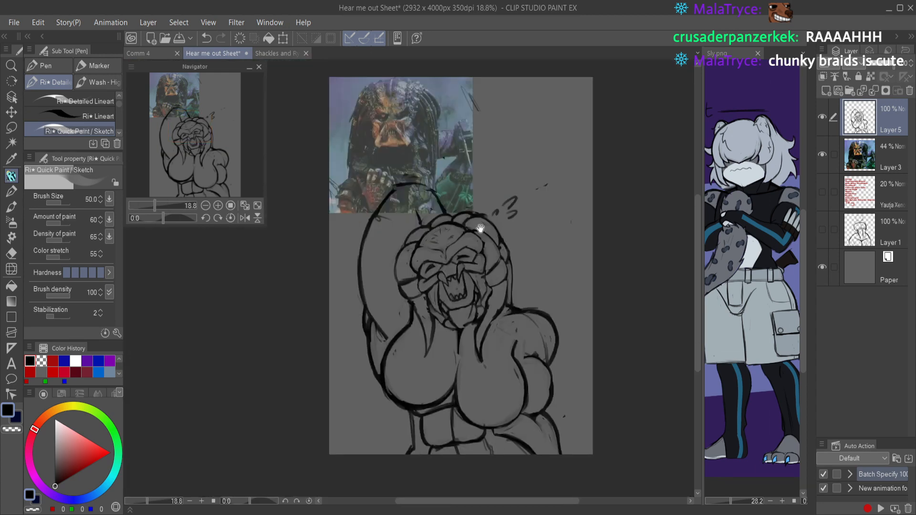
{"action": "key", "text": "ctrl+s"}
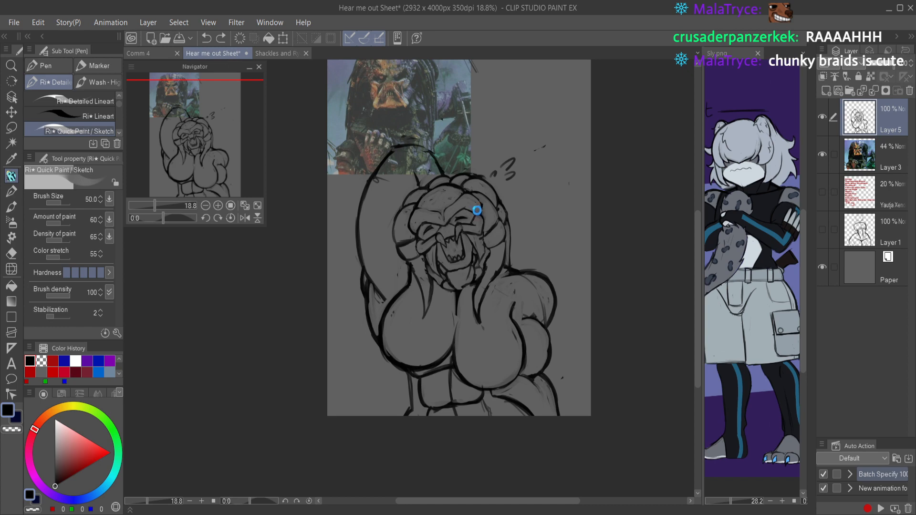
Step: Try a detail stroke around the open mouth, undo it, and save the file
{"action": "scroll", "coordinate": [457, 251], "scroll_direction": "up", "scroll_amount": 7}
{"action": "mouse_move", "coordinate": [430, 257]}
{"action": "left_mouse_down"}
{"action": "mouse_move", "coordinate": [458, 249]}
{"action": "mouse_move", "coordinate": [438, 256]}
{"action": "mouse_move", "coordinate": [451, 255]}
{"action": "mouse_move", "coordinate": [434, 274]}
{"action": "mouse_move", "coordinate": [441, 256]}
{"action": "mouse_move", "coordinate": [458, 265]}
{"action": "mouse_move", "coordinate": [433, 271]}
{"action": "mouse_move", "coordinate": [469, 268]}
{"action": "mouse_move", "coordinate": [470, 313]}
{"action": "left_mouse_up"}
{"action": "key", "text": "ctrl+z"}
{"action": "scroll", "coordinate": [470, 312], "scroll_direction": "up", "scroll_amount": 3}
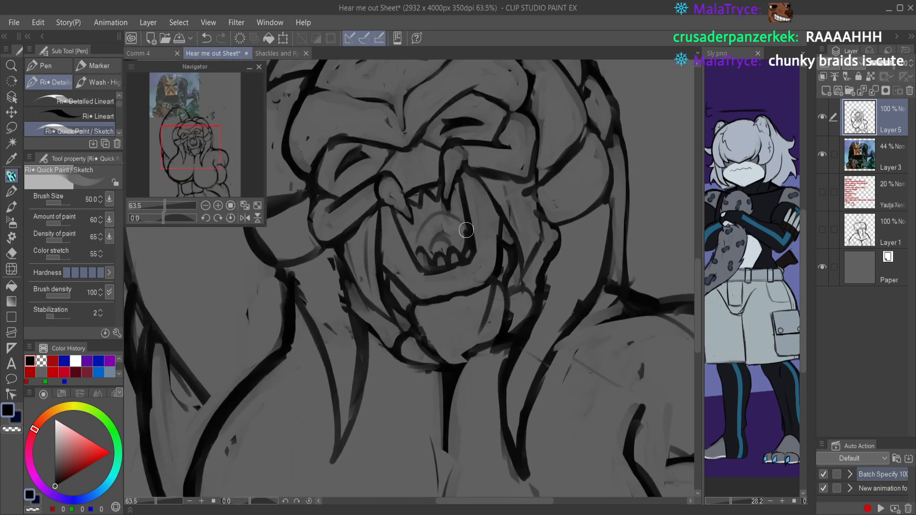
{"action": "scroll", "coordinate": [486, 327], "scroll_direction": "down", "scroll_amount": 5}
{"action": "scroll", "coordinate": [486, 327], "scroll_direction": "down", "scroll_amount": 2}
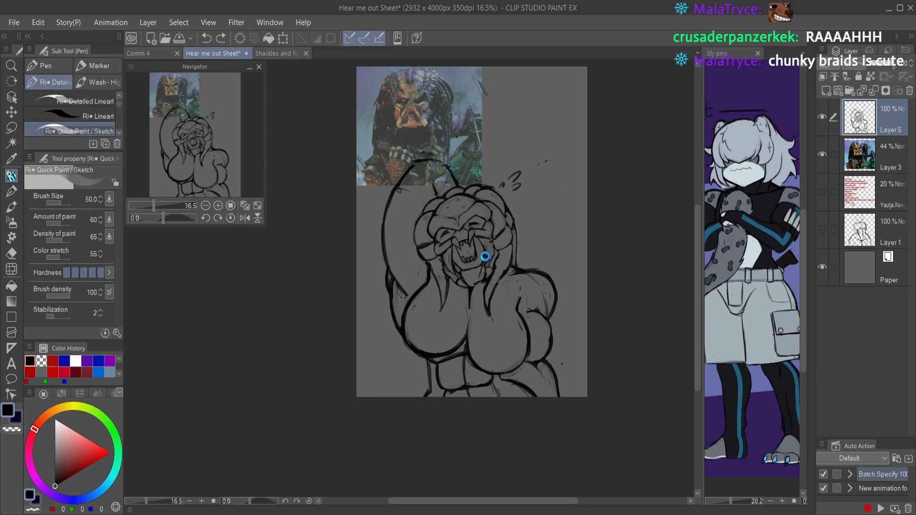
{"action": "key", "text": "ctrl+s"}
Step: Refine the cheek and jaw lines on both sides of the open mouth with transparent erasing and black strokes
{"action": "scroll", "coordinate": [486, 249], "scroll_direction": "up", "scroll_amount": 5}
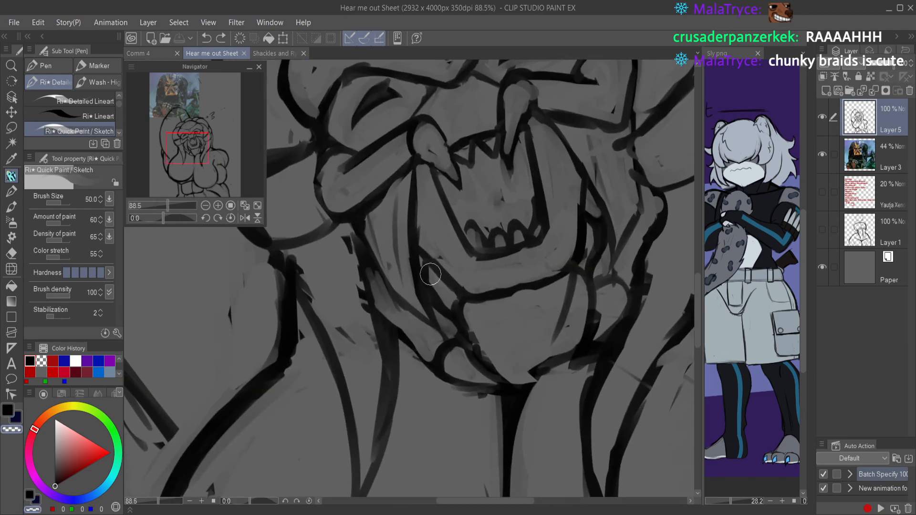
{"action": "mouse_move", "coordinate": [434, 280]}
{"action": "left_mouse_down"}
{"action": "mouse_move", "coordinate": [431, 290]}
{"action": "mouse_move", "coordinate": [441, 301]}
{"action": "mouse_move", "coordinate": [446, 293]}
{"action": "left_mouse_up"}
{"action": "mouse_move", "coordinate": [584, 261]}
{"action": "left_mouse_down"}
{"action": "mouse_move", "coordinate": [593, 219]}
{"action": "mouse_move", "coordinate": [589, 239]}
{"action": "left_mouse_up"}
{"action": "scroll", "coordinate": [586, 244], "scroll_direction": "down", "scroll_amount": 2}
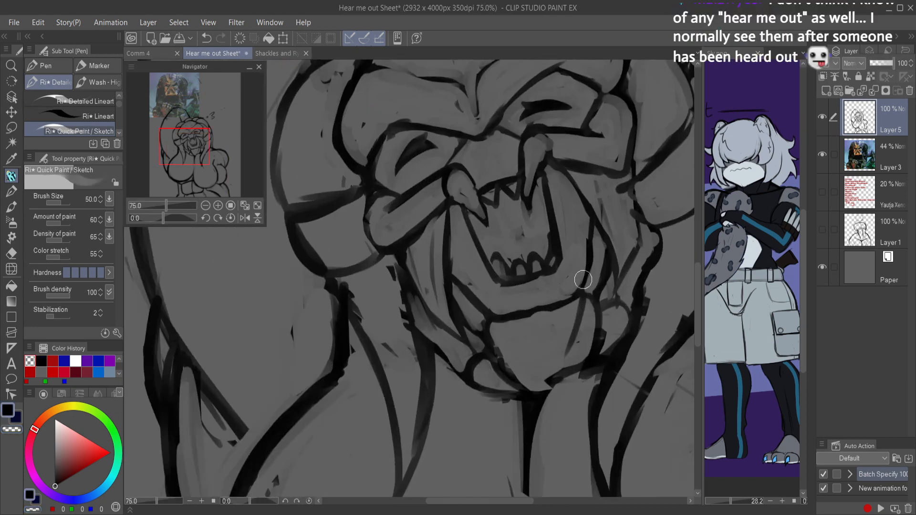
{"action": "key", "text": "c"}
{"action": "mouse_move", "coordinate": [577, 299]}
{"action": "left_mouse_down"}
{"action": "mouse_move", "coordinate": [544, 307]}
{"action": "mouse_move", "coordinate": [576, 284]}
{"action": "mouse_move", "coordinate": [587, 263]}
{"action": "left_mouse_up"}
{"action": "key", "text": "c"}
{"action": "left_click_drag", "start_coordinate": [596, 231], "coordinate": [581, 280]}
{"action": "mouse_move", "coordinate": [593, 249]}
{"action": "left_mouse_down"}
{"action": "mouse_move", "coordinate": [591, 268]}
{"action": "mouse_move", "coordinate": [571, 289]}
{"action": "left_mouse_up"}
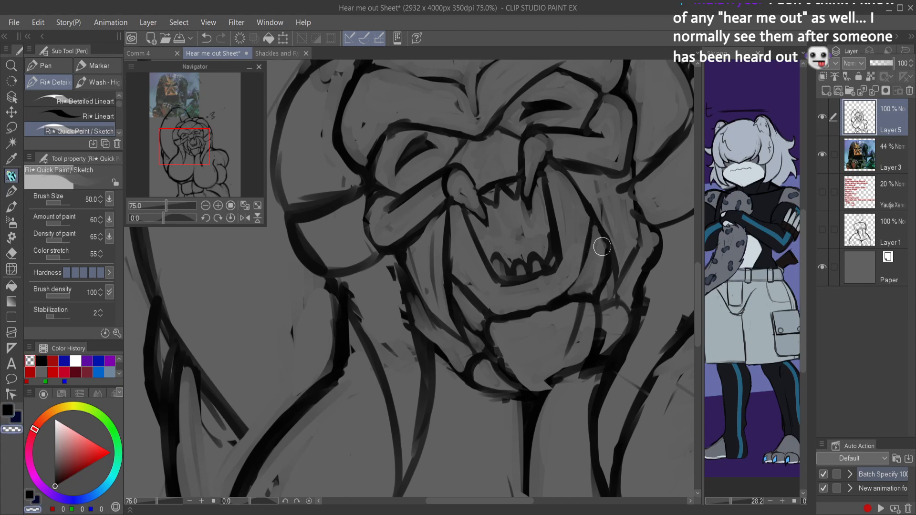
Step: Redraw the lower jaw contour under the mouth in black, trim it with transparent erasing, and save the file
{"action": "key", "text": "c"}
{"action": "mouse_move", "coordinate": [457, 280]}
{"action": "left_mouse_down"}
{"action": "mouse_move", "coordinate": [489, 310]}
{"action": "mouse_move", "coordinate": [518, 316]}
{"action": "left_mouse_up"}
{"action": "key", "text": "c"}
{"action": "mouse_move", "coordinate": [457, 285]}
{"action": "left_mouse_down"}
{"action": "mouse_move", "coordinate": [507, 316]}
{"action": "mouse_move", "coordinate": [489, 320]}
{"action": "left_mouse_up"}
{"action": "scroll", "coordinate": [576, 217], "scroll_direction": "down", "scroll_amount": 5}
{"action": "key", "text": "ctrl+s"}
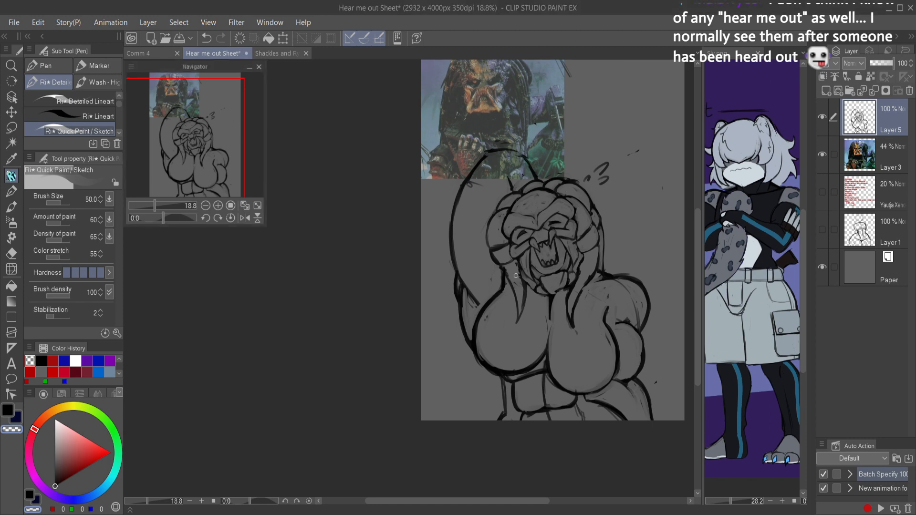
Step: Redraw the hanging braid beside the face on the raised-arm side in black, erase its rough edges, and save the file
{"action": "scroll", "coordinate": [553, 291], "scroll_direction": "up", "scroll_amount": 3}
{"action": "left_click_drag", "start_coordinate": [556, 290], "coordinate": [461, 281]}
{"action": "left_click_drag", "start_coordinate": [373, 248], "coordinate": [396, 302]}
{"action": "key", "text": "c"}
{"action": "mouse_move", "coordinate": [392, 271]}
{"action": "left_mouse_down"}
{"action": "mouse_move", "coordinate": [407, 348]}
{"action": "mouse_move", "coordinate": [399, 323]}
{"action": "mouse_move", "coordinate": [408, 349]}
{"action": "mouse_move", "coordinate": [409, 300]}
{"action": "left_mouse_up"}
{"action": "left_click_drag", "start_coordinate": [405, 335], "coordinate": [416, 284]}
{"action": "mouse_move", "coordinate": [411, 314]}
{"action": "left_mouse_down"}
{"action": "mouse_move", "coordinate": [400, 264]}
{"action": "mouse_move", "coordinate": [411, 277]}
{"action": "mouse_move", "coordinate": [404, 338]}
{"action": "left_mouse_up"}
{"action": "key", "text": "c"}
{"action": "left_click_drag", "start_coordinate": [399, 288], "coordinate": [402, 327]}
{"action": "left_click_drag", "start_coordinate": [395, 262], "coordinate": [402, 306]}
{"action": "mouse_move", "coordinate": [380, 242]}
{"action": "left_mouse_down"}
{"action": "mouse_move", "coordinate": [399, 274]}
{"action": "mouse_move", "coordinate": [394, 260]}
{"action": "left_mouse_up"}
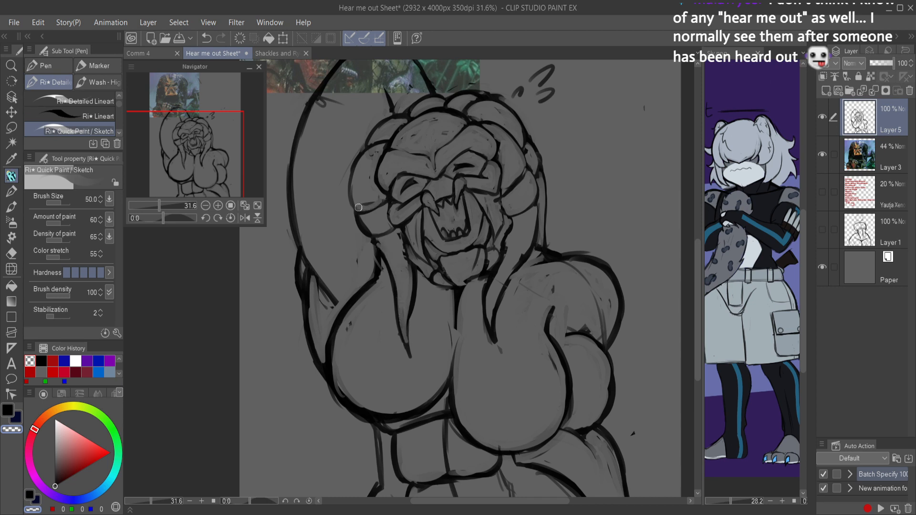
{"action": "scroll", "coordinate": [475, 153], "scroll_direction": "down", "scroll_amount": 2}
{"action": "key", "text": "ctrl+s"}
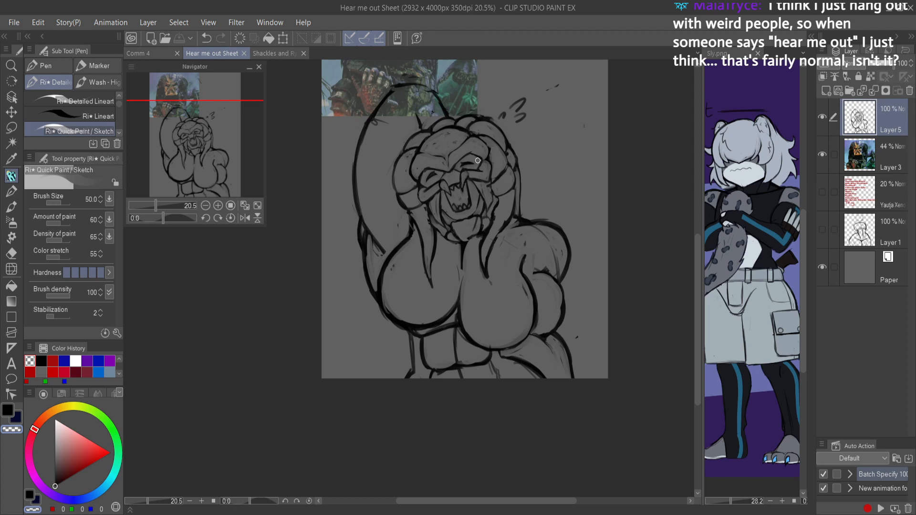
Step: Examine the Predator reference picture up close and compare it with the whole sketch
{"action": "left_click_drag", "start_coordinate": [486, 104], "coordinate": [500, 210]}
{"action": "mouse_move", "coordinate": [422, 128]}
{"action": "left_mouse_down"}
{"action": "mouse_move", "coordinate": [464, 157]}
{"action": "mouse_move", "coordinate": [506, 309]}
{"action": "mouse_move", "coordinate": [470, 288]}
{"action": "mouse_move", "coordinate": [483, 282]}
{"action": "left_mouse_up"}
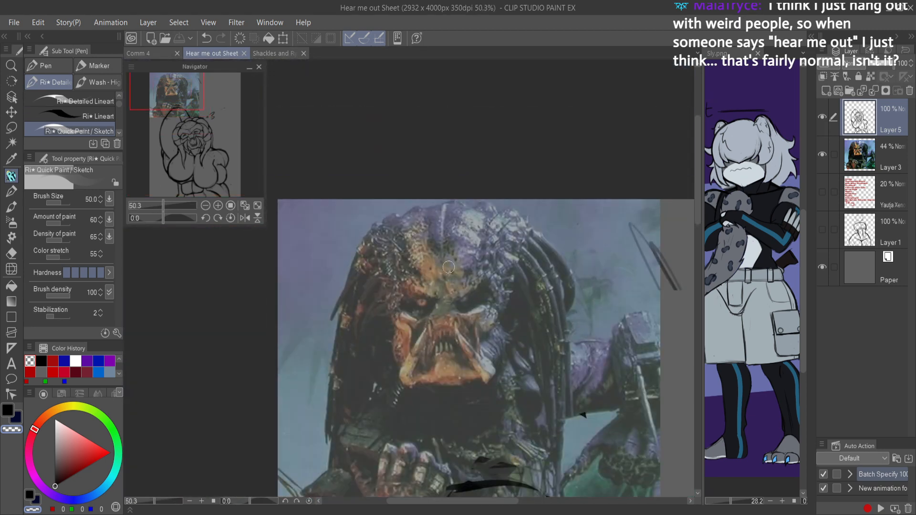
{"action": "scroll", "coordinate": [520, 305], "scroll_direction": "up", "scroll_amount": 5}
{"action": "left_click_drag", "start_coordinate": [523, 322], "coordinate": [514, 262]}
{"action": "scroll", "coordinate": [514, 262], "scroll_direction": "down", "scroll_amount": 4}
{"action": "left_click_drag", "start_coordinate": [522, 343], "coordinate": [494, 331]}
{"action": "scroll", "coordinate": [494, 331], "scroll_direction": "up", "scroll_amount": 4}
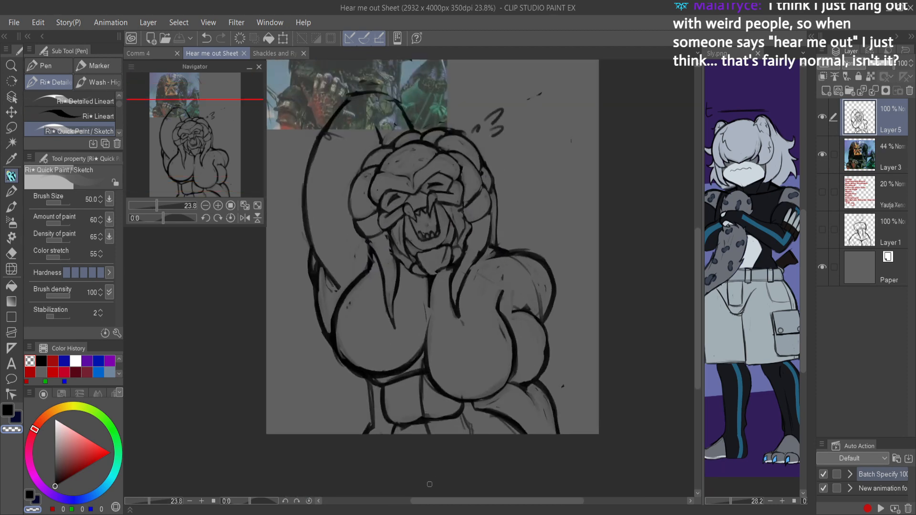
Step: Try erasing the lower part of the abdomen's center line and reworking the lower edge, and undo the changes
{"action": "scroll", "coordinate": [460, 386], "scroll_direction": "up", "scroll_amount": 4}
{"action": "left_click_drag", "start_coordinate": [460, 387], "coordinate": [424, 404]}
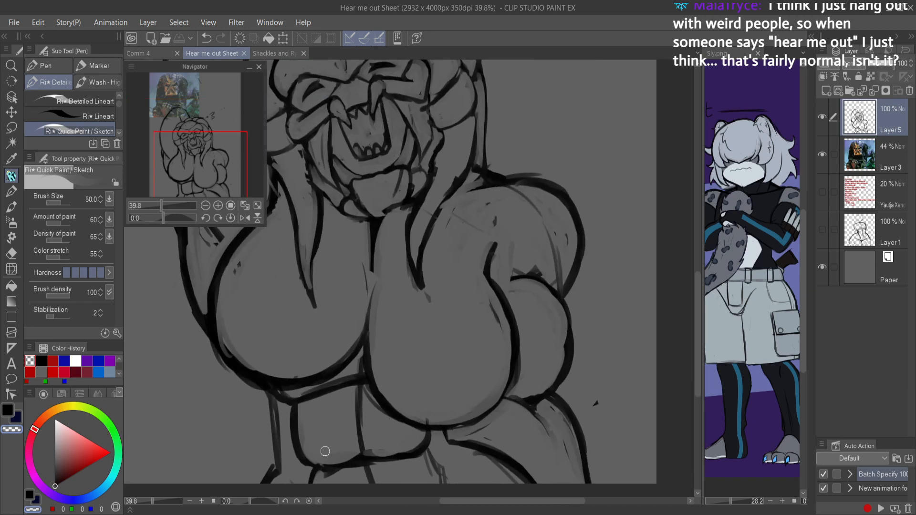
{"action": "mouse_move", "coordinate": [390, 447]}
{"action": "left_mouse_down"}
{"action": "mouse_move", "coordinate": [327, 448]}
{"action": "mouse_move", "coordinate": [381, 450]}
{"action": "left_mouse_up"}
{"action": "key", "text": "ctrl+z"}
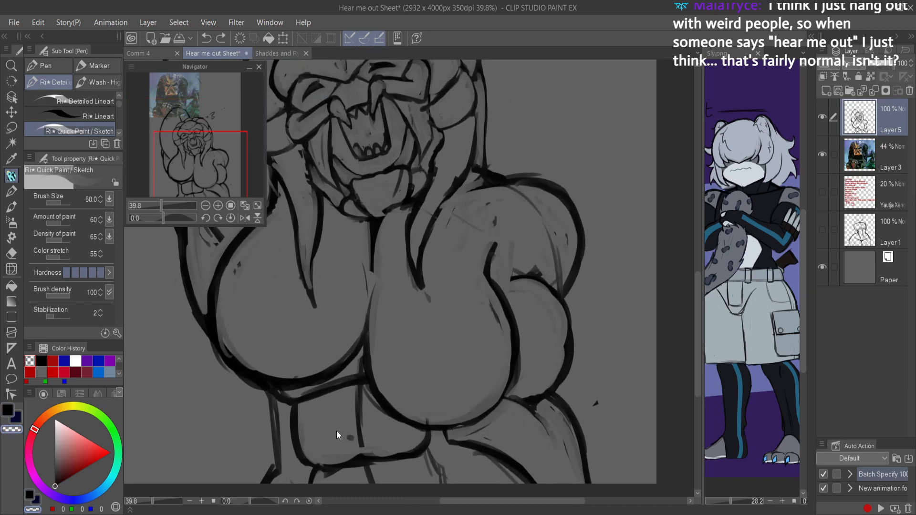
{"action": "key", "text": "ctrl+z"}
{"action": "left_click_drag", "start_coordinate": [317, 450], "coordinate": [413, 448]}
{"action": "key", "text": "c"}
{"action": "key", "text": "c"}
{"action": "key", "text": "c"}
{"action": "key", "text": "ctrl+z"}
{"action": "key", "text": "ctrl+z"}
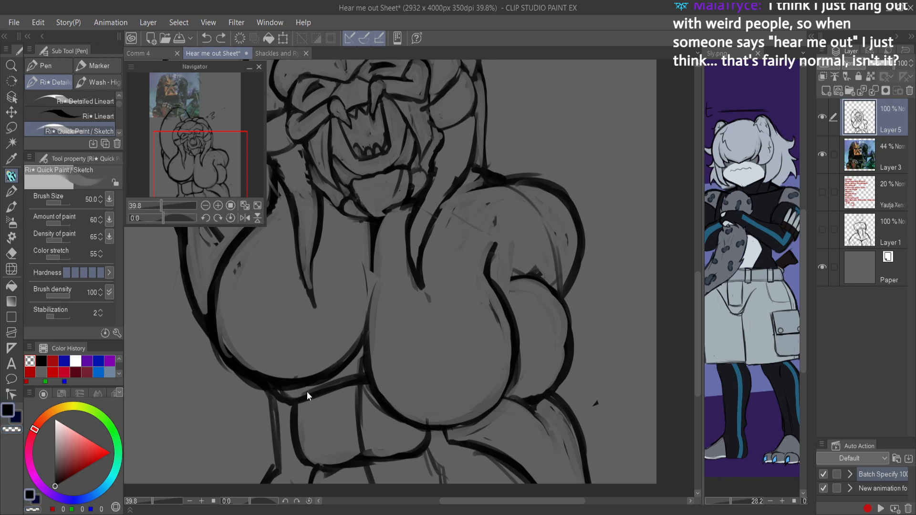
Step: Redraw the abdominal block's lower edge, extend the side and center lines down to the canvas edge in black, and save the file
{"action": "mouse_move", "coordinate": [317, 443]}
{"action": "left_mouse_down"}
{"action": "mouse_move", "coordinate": [397, 452]}
{"action": "mouse_move", "coordinate": [341, 451]}
{"action": "mouse_move", "coordinate": [419, 447]}
{"action": "mouse_move", "coordinate": [428, 429]}
{"action": "mouse_move", "coordinate": [383, 460]}
{"action": "mouse_move", "coordinate": [332, 453]}
{"action": "mouse_move", "coordinate": [351, 448]}
{"action": "mouse_move", "coordinate": [315, 457]}
{"action": "mouse_move", "coordinate": [303, 450]}
{"action": "mouse_move", "coordinate": [290, 406]}
{"action": "mouse_move", "coordinate": [273, 405]}
{"action": "mouse_move", "coordinate": [307, 399]}
{"action": "mouse_move", "coordinate": [309, 461]}
{"action": "mouse_move", "coordinate": [429, 453]}
{"action": "mouse_move", "coordinate": [323, 485]}
{"action": "mouse_move", "coordinate": [321, 411]}
{"action": "left_mouse_up"}
{"action": "key", "text": "e"}
{"action": "key", "text": "p"}
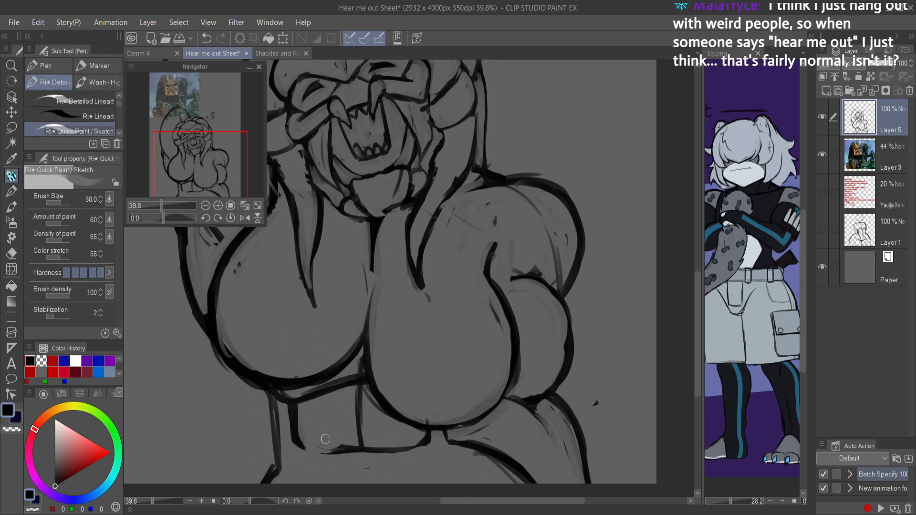
{"action": "left_click_drag", "start_coordinate": [351, 438], "coordinate": [395, 331]}
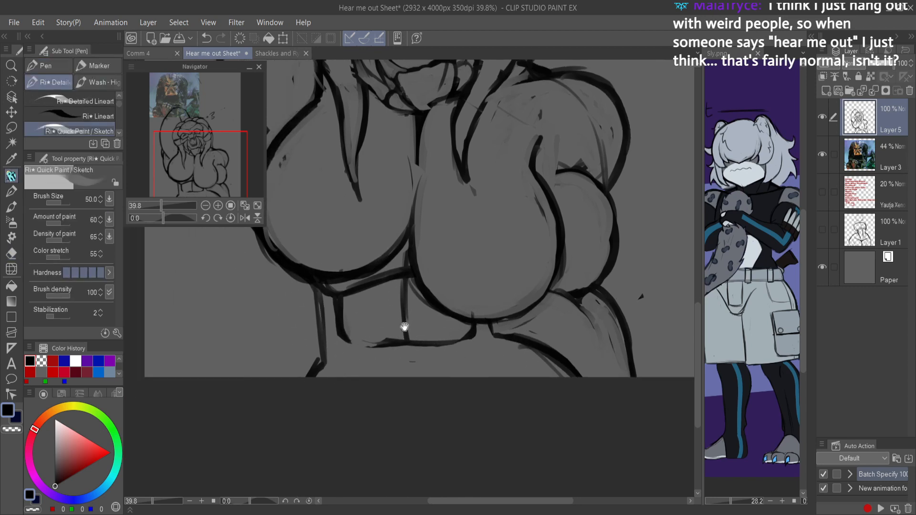
{"action": "left_click_drag", "start_coordinate": [353, 354], "coordinate": [353, 407]}
{"action": "mouse_move", "coordinate": [479, 345]}
{"action": "left_mouse_down"}
{"action": "mouse_move", "coordinate": [479, 384]}
{"action": "mouse_move", "coordinate": [479, 362]}
{"action": "mouse_move", "coordinate": [452, 419]}
{"action": "left_mouse_up"}
{"action": "scroll", "coordinate": [465, 351], "scroll_direction": "down", "scroll_amount": 3}
{"action": "scroll", "coordinate": [462, 353], "scroll_direction": "up", "scroll_amount": 7}
{"action": "mouse_move", "coordinate": [453, 348]}
{"action": "left_mouse_down"}
{"action": "mouse_move", "coordinate": [438, 259]}
{"action": "mouse_move", "coordinate": [450, 194]}
{"action": "mouse_move", "coordinate": [466, 349]}
{"action": "mouse_move", "coordinate": [434, 279]}
{"action": "mouse_move", "coordinate": [445, 182]}
{"action": "mouse_move", "coordinate": [446, 205]}
{"action": "left_mouse_up"}
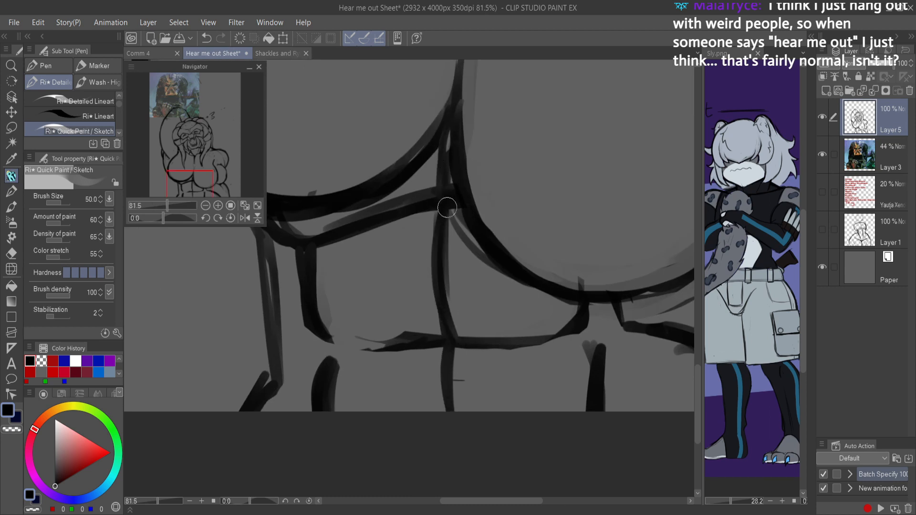
{"action": "scroll", "coordinate": [421, 224], "scroll_direction": "down", "scroll_amount": 5}
{"action": "key", "text": "ctrl+s"}
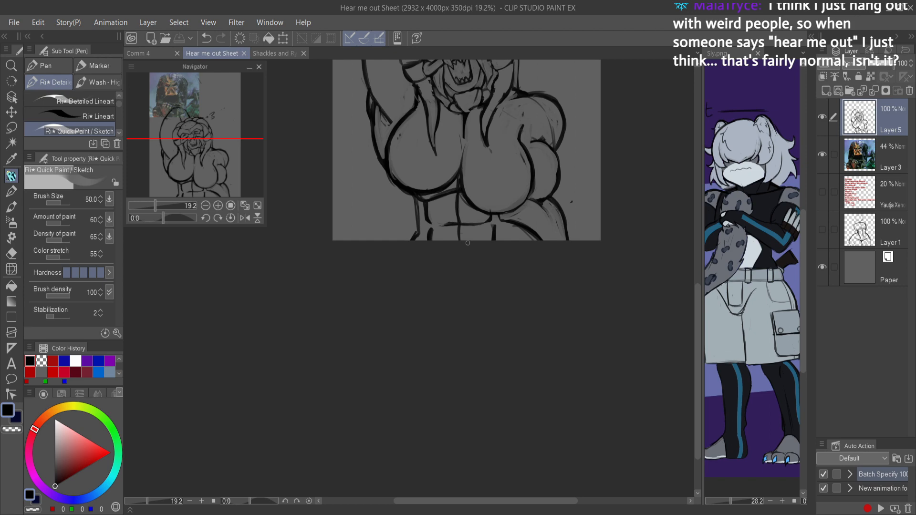
{"action": "scroll", "coordinate": [514, 177], "scroll_direction": "up", "scroll_amount": 4}
{"action": "left_click_drag", "start_coordinate": [516, 194], "coordinate": [501, 312]}
{"action": "scroll", "coordinate": [498, 277], "scroll_direction": "down", "scroll_amount": 5}
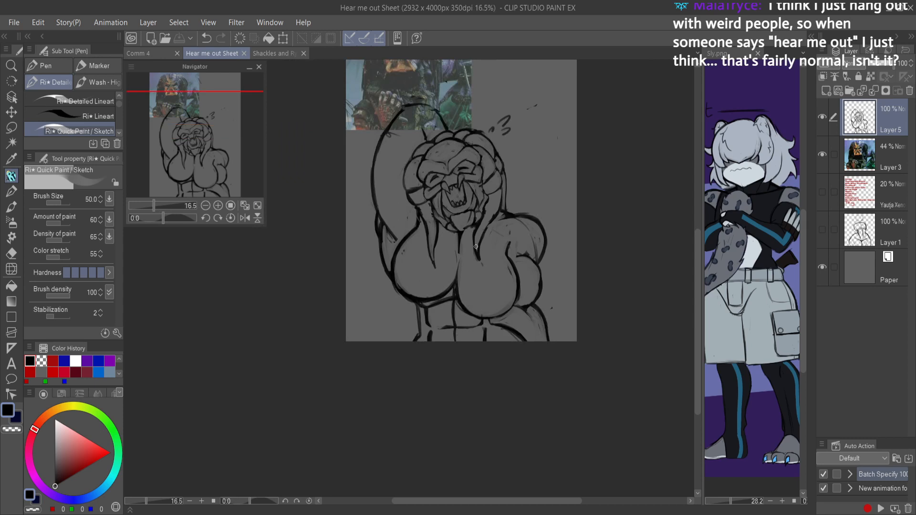
{"action": "scroll", "coordinate": [484, 249], "scroll_direction": "up", "scroll_amount": 2}
{"action": "scroll", "coordinate": [482, 272], "scroll_direction": "down", "scroll_amount": 1}
{"action": "left_click_drag", "start_coordinate": [482, 267], "coordinate": [455, 376]}
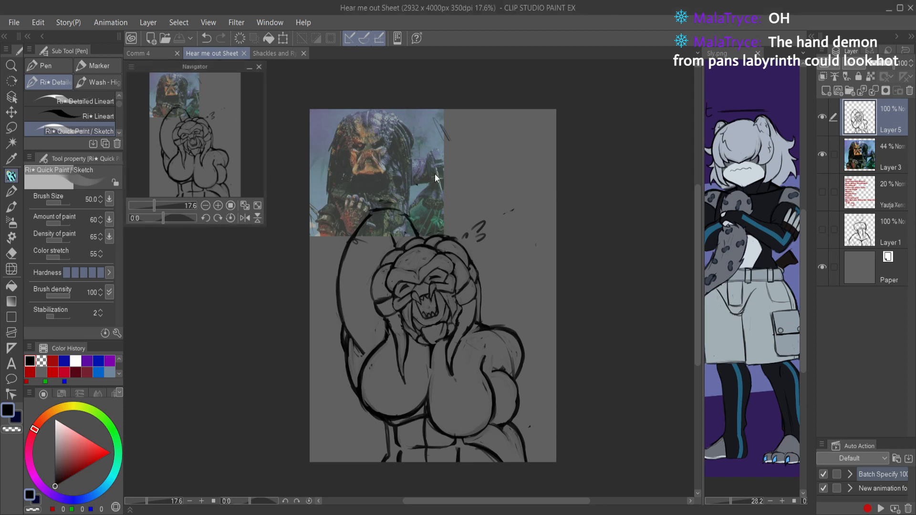
Step: Try pasting the antlered-creature picture as a new layer and enlarging it to 291 % over the sketch
{"action": "key", "text": "ctrl+v"}
{"action": "key", "text": "ctrl+t"}
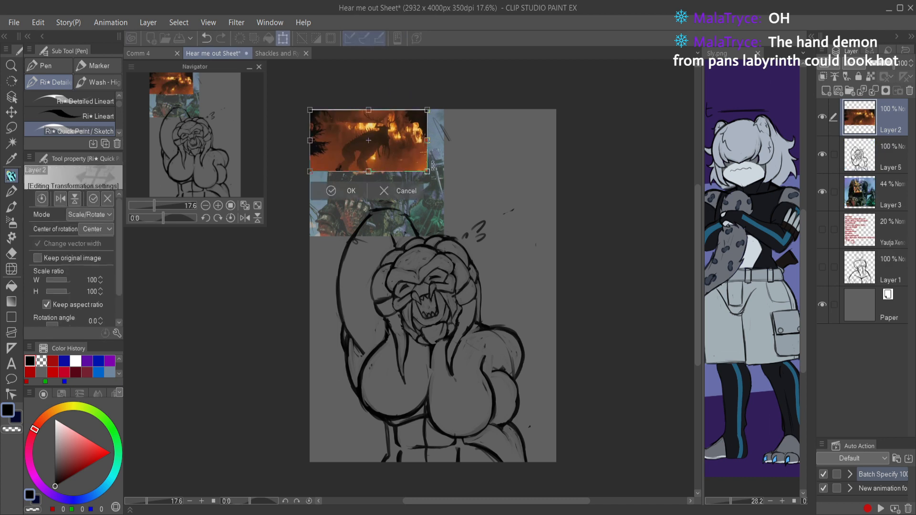
{"action": "left_click_drag", "start_coordinate": [428, 171], "coordinate": [650, 428]}
{"action": "left_click_drag", "start_coordinate": [570, 279], "coordinate": [506, 330]}
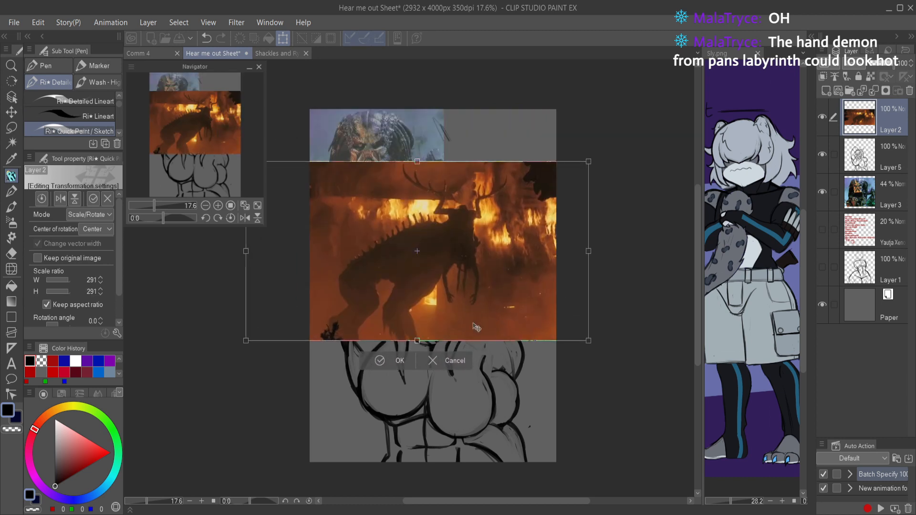
{"action": "left_click", "coordinate": [454, 357]}
{"action": "key", "text": "ctrl+s"}
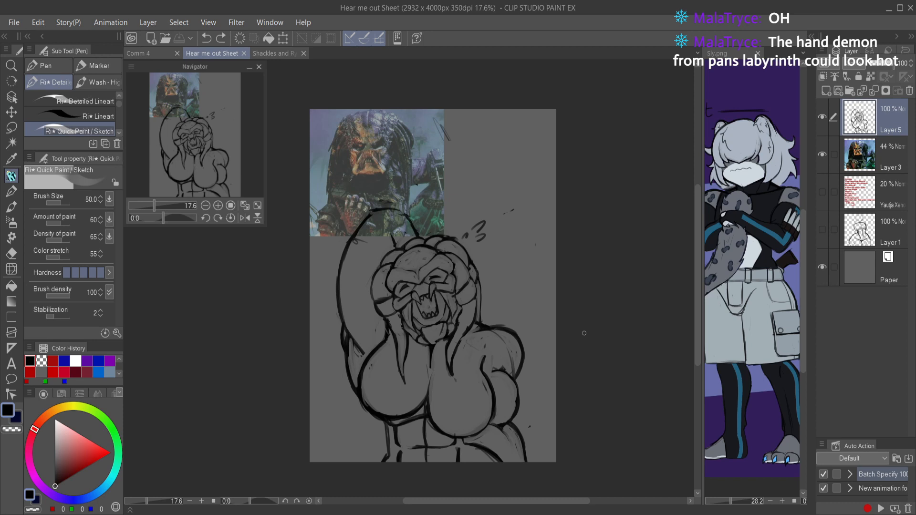
Step: Add a new layer above the sketch and draw a thick red curve from the chin across the chest to the outer shoulder
{"action": "scroll", "coordinate": [485, 364], "scroll_direction": "up", "scroll_amount": 3}
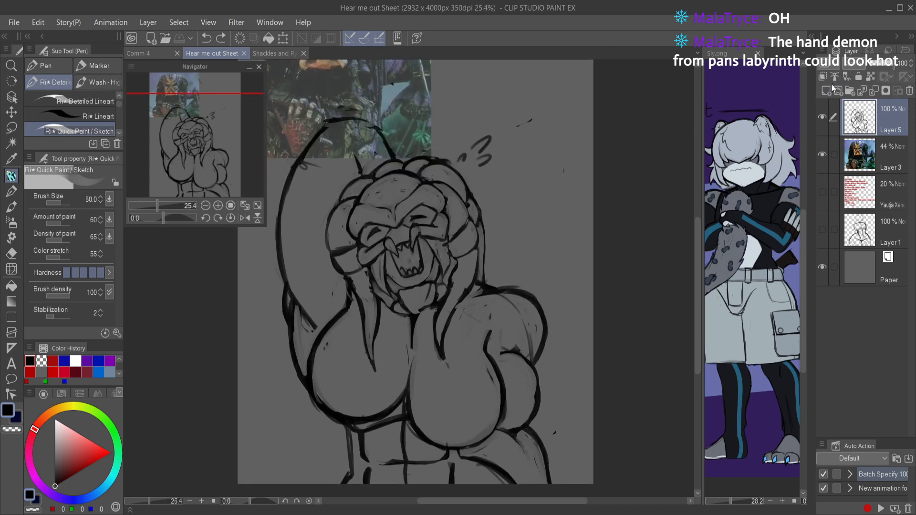
{"action": "left_click", "coordinate": [826, 92]}
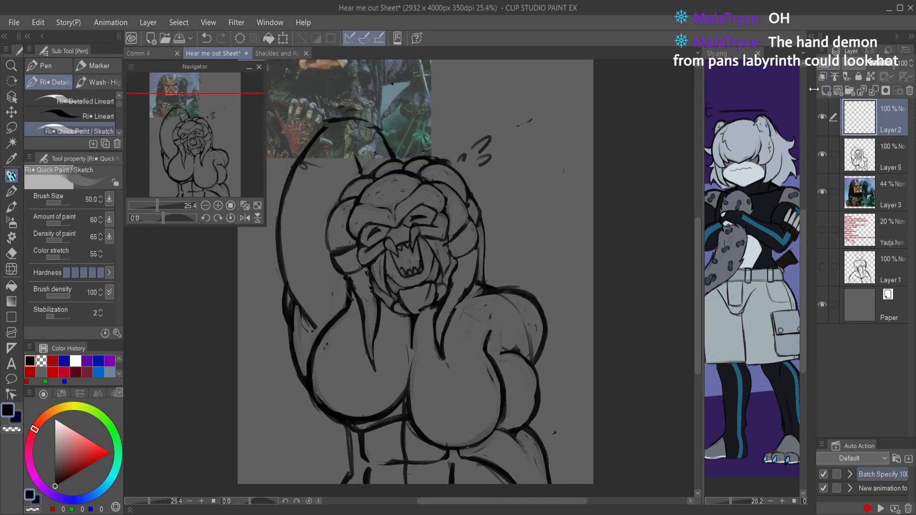
{"action": "left_click", "coordinate": [52, 361]}
{"action": "mouse_move", "coordinate": [399, 298]}
{"action": "left_mouse_down"}
{"action": "mouse_move", "coordinate": [435, 327]}
{"action": "mouse_move", "coordinate": [483, 341]}
{"action": "left_mouse_up"}
{"action": "left_click_drag", "start_coordinate": [422, 319], "coordinate": [513, 344]}
{"action": "left_click_drag", "start_coordinate": [437, 323], "coordinate": [541, 347]}
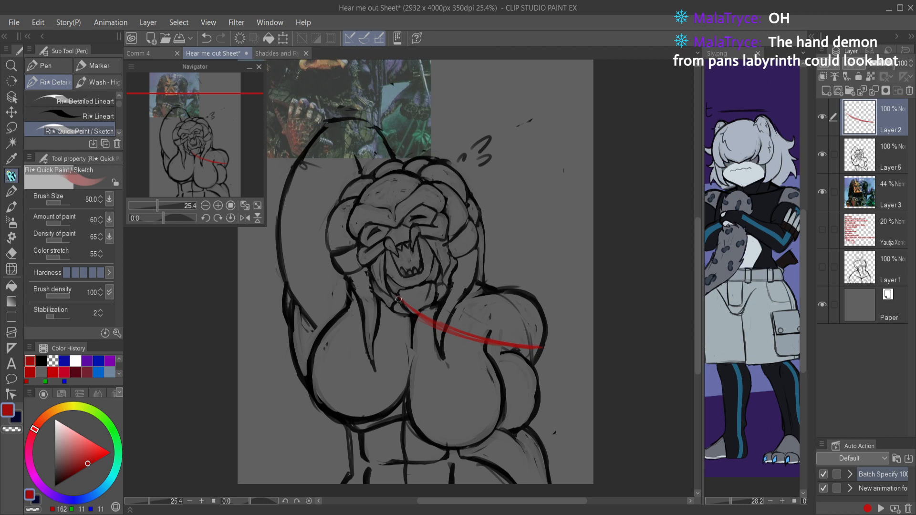
{"action": "mouse_move", "coordinate": [399, 308]}
{"action": "left_mouse_down"}
{"action": "mouse_move", "coordinate": [433, 329]}
{"action": "mouse_move", "coordinate": [514, 352]}
{"action": "left_mouse_up"}
{"action": "left_click_drag", "start_coordinate": [420, 323], "coordinate": [515, 349]}
Step: Extend the red guide down the lowered arm's outer side, back toward the torso, and along the underside of the chest
{"action": "mouse_move", "coordinate": [442, 335]}
{"action": "left_mouse_down"}
{"action": "mouse_move", "coordinate": [539, 343]}
{"action": "mouse_move", "coordinate": [541, 382]}
{"action": "mouse_move", "coordinate": [534, 359]}
{"action": "mouse_move", "coordinate": [561, 443]}
{"action": "left_mouse_up"}
{"action": "key", "text": "ctrl+z"}
{"action": "key", "text": "ctrl+z"}
{"action": "mouse_move", "coordinate": [541, 354]}
{"action": "left_mouse_down"}
{"action": "mouse_move", "coordinate": [544, 442]}
{"action": "mouse_move", "coordinate": [538, 427]}
{"action": "mouse_move", "coordinate": [492, 436]}
{"action": "mouse_move", "coordinate": [543, 423]}
{"action": "left_mouse_up"}
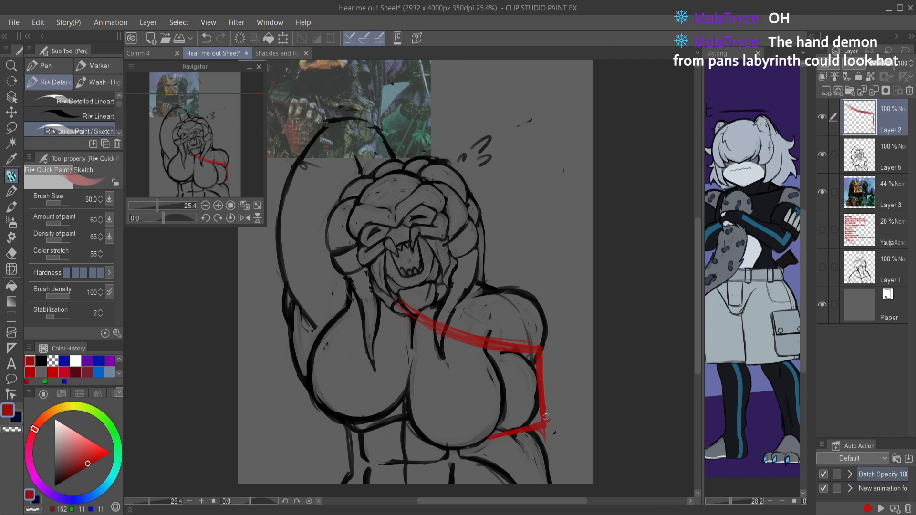
{"action": "mouse_move", "coordinate": [351, 371]}
{"action": "left_mouse_down"}
{"action": "mouse_move", "coordinate": [440, 448]}
{"action": "mouse_move", "coordinate": [491, 442]}
{"action": "mouse_move", "coordinate": [436, 445]}
{"action": "mouse_move", "coordinate": [505, 408]}
{"action": "left_mouse_up"}
{"action": "mouse_move", "coordinate": [483, 444]}
{"action": "left_mouse_down"}
{"action": "mouse_move", "coordinate": [502, 389]}
{"action": "mouse_move", "coordinate": [487, 441]}
{"action": "left_mouse_up"}
{"action": "left_click_drag", "start_coordinate": [503, 376], "coordinate": [476, 441]}
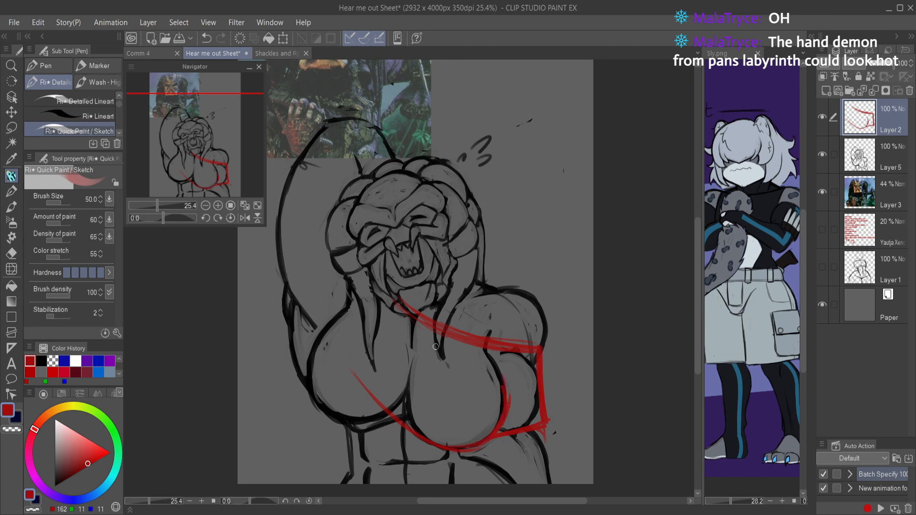
Step: Draw red guide lines down from the chest on the raised-arm side, across the waist, and along that side's chest underside
{"action": "mouse_move", "coordinate": [327, 418]}
{"action": "left_mouse_down"}
{"action": "mouse_move", "coordinate": [427, 440]}
{"action": "mouse_move", "coordinate": [324, 418]}
{"action": "mouse_move", "coordinate": [308, 362]}
{"action": "left_mouse_up"}
{"action": "key", "text": "ctrl+z"}
{"action": "key", "text": "ctrl+z"}
{"action": "key", "text": "ctrl+z"}
{"action": "mouse_move", "coordinate": [309, 367]}
{"action": "left_mouse_down"}
{"action": "mouse_move", "coordinate": [322, 474]}
{"action": "mouse_move", "coordinate": [383, 440]}
{"action": "mouse_move", "coordinate": [365, 466]}
{"action": "mouse_move", "coordinate": [350, 468]}
{"action": "mouse_move", "coordinate": [441, 463]}
{"action": "mouse_move", "coordinate": [344, 467]}
{"action": "mouse_move", "coordinate": [493, 466]}
{"action": "mouse_move", "coordinate": [471, 452]}
{"action": "mouse_move", "coordinate": [486, 456]}
{"action": "mouse_move", "coordinate": [437, 456]}
{"action": "left_mouse_up"}
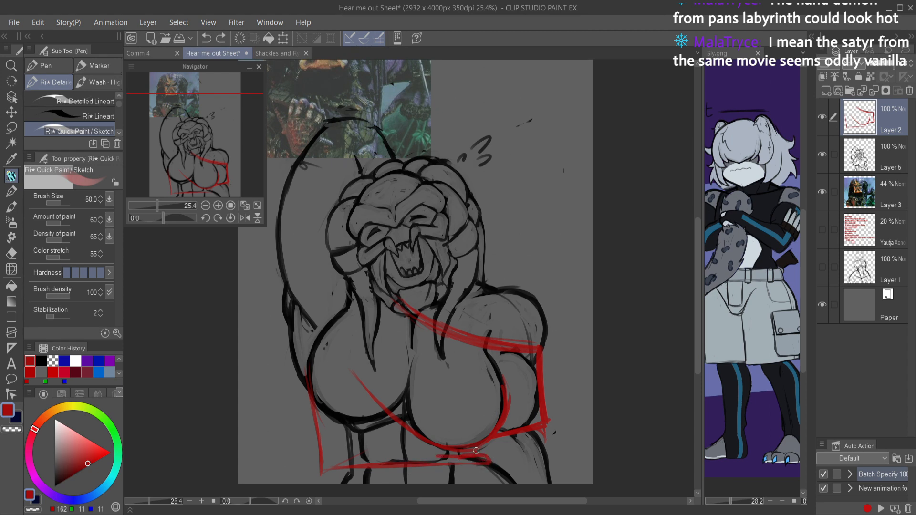
{"action": "left_click_drag", "start_coordinate": [313, 354], "coordinate": [323, 409]}
{"action": "mouse_move", "coordinate": [311, 371]}
{"action": "left_mouse_down"}
{"action": "mouse_move", "coordinate": [337, 398]}
{"action": "mouse_move", "coordinate": [317, 400]}
{"action": "mouse_move", "coordinate": [382, 428]}
{"action": "left_mouse_up"}
Step: Draw a red guide curve around the raised-arm side of the chest and along its underside to the centre
{"action": "key", "text": "c"}
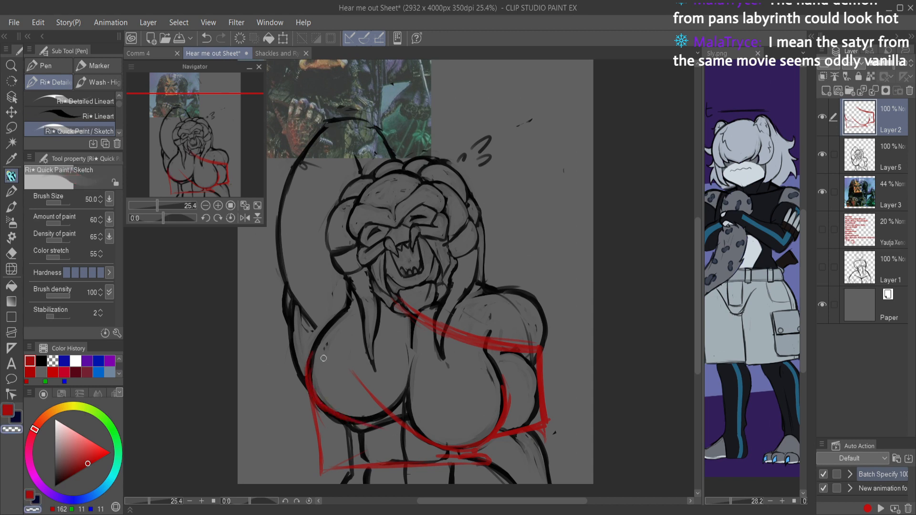
{"action": "mouse_move", "coordinate": [313, 352]}
{"action": "left_mouse_down"}
{"action": "mouse_move", "coordinate": [337, 416]}
{"action": "mouse_move", "coordinate": [419, 436]}
{"action": "left_mouse_up"}
{"action": "key", "text": "c"}
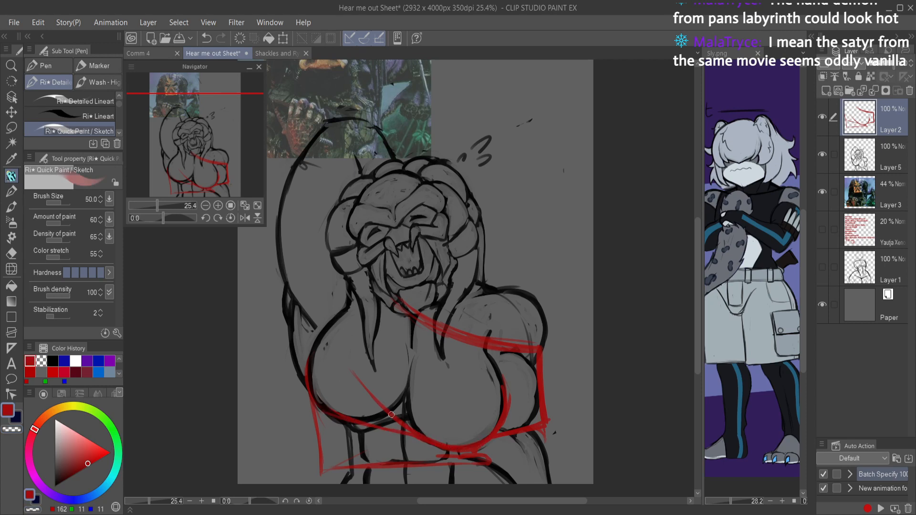
Step: Fade the stray red diagonal across the chest, trim the guide on the lowered-arm side's chest contour, and save the file
{"action": "key", "text": "c"}
{"action": "left_click_drag", "start_coordinate": [353, 372], "coordinate": [381, 403]}
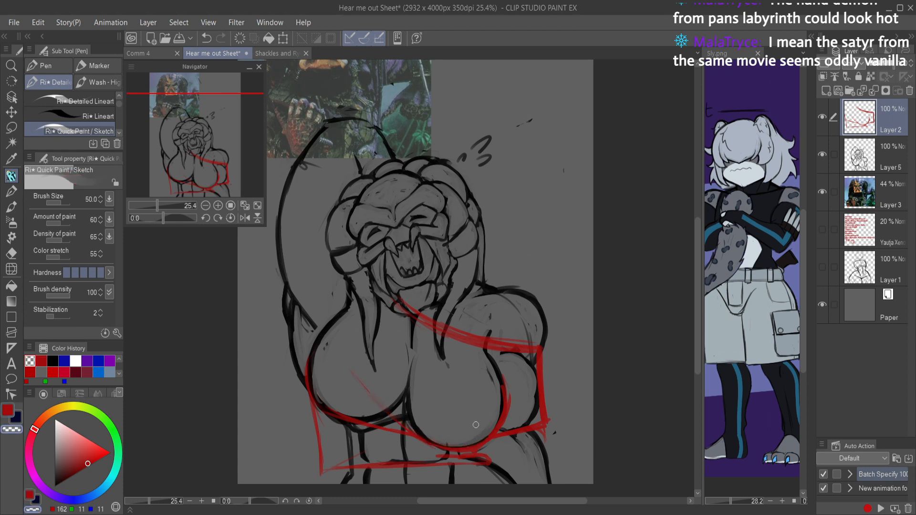
{"action": "left_click_drag", "start_coordinate": [502, 379], "coordinate": [509, 409]}
{"action": "left_click_drag", "start_coordinate": [507, 378], "coordinate": [501, 429]}
{"action": "scroll", "coordinate": [510, 396], "scroll_direction": "down", "scroll_amount": 2}
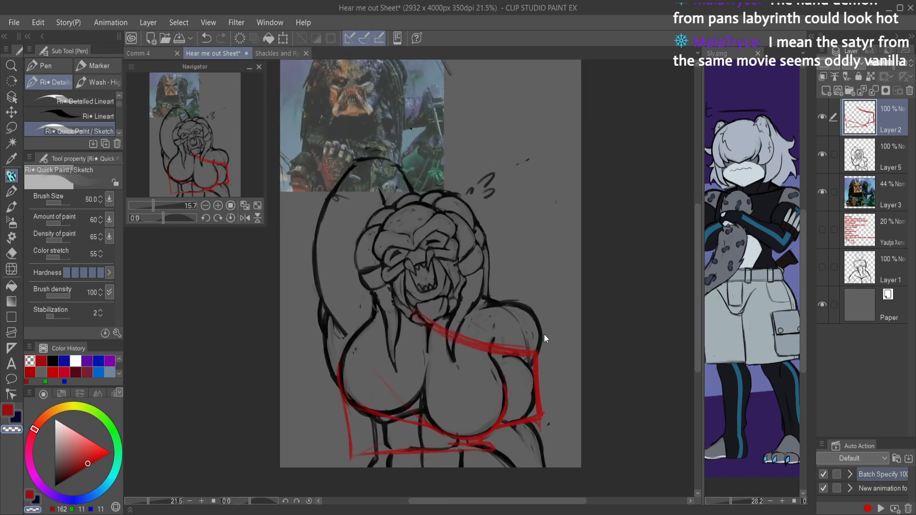
{"action": "key", "text": "ctrl+s"}
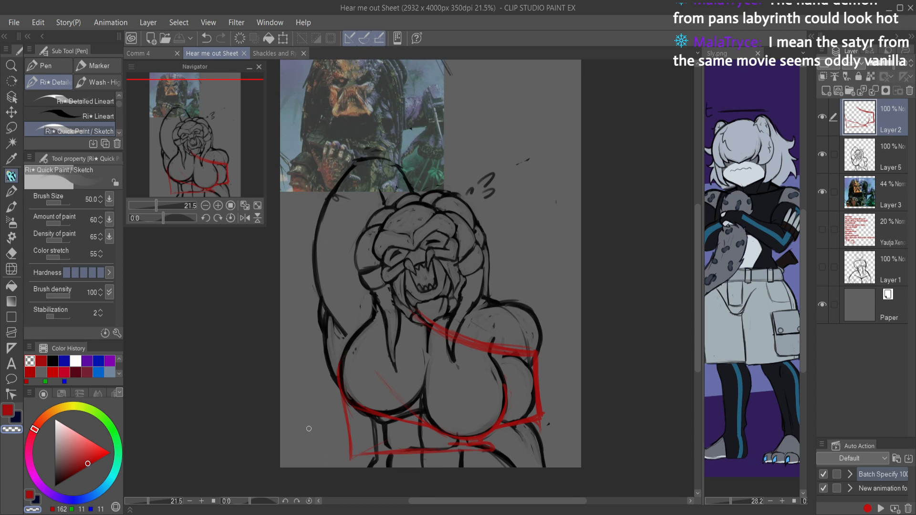
{"action": "key", "text": "c"}
{"action": "mouse_move", "coordinate": [358, 270]}
{"action": "left_mouse_down"}
{"action": "mouse_move", "coordinate": [308, 309]}
{"action": "mouse_move", "coordinate": [325, 336]}
{"action": "mouse_move", "coordinate": [349, 328]}
{"action": "mouse_move", "coordinate": [332, 334]}
{"action": "mouse_move", "coordinate": [318, 346]}
{"action": "left_mouse_up"}
{"action": "key", "text": "ctrl+z"}
{"action": "key", "text": "ctrl+z"}
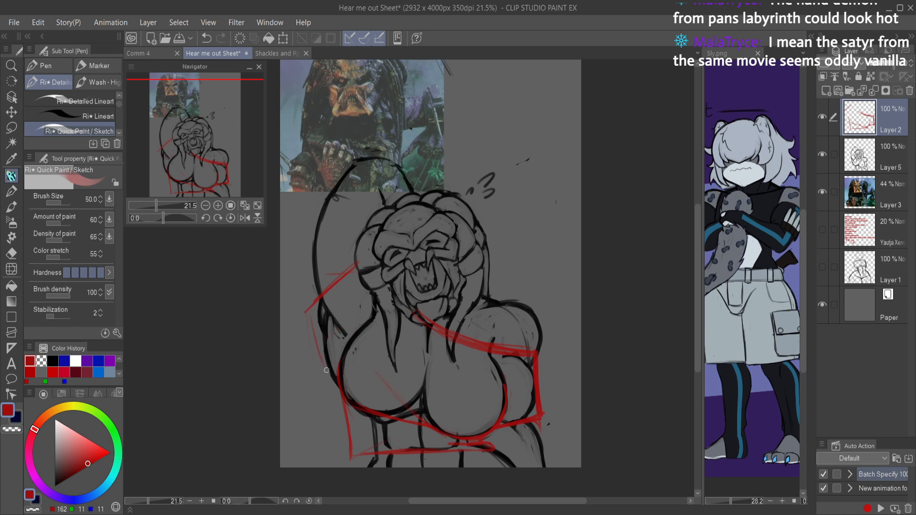
{"action": "key", "text": "ctrl+z"}
{"action": "key", "text": "ctrl+z"}
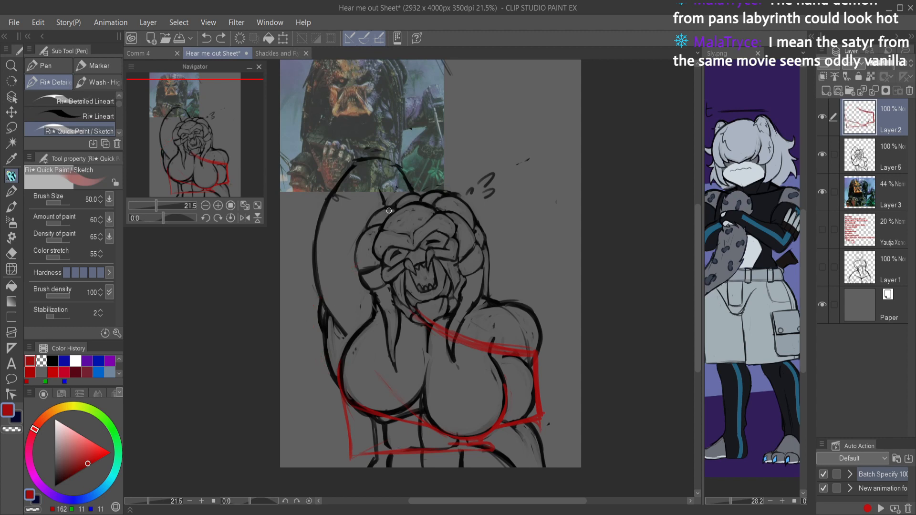
Step: Draw an angular red guide from the braids out past the raised arm and back in to the armpit
{"action": "left_click_drag", "start_coordinate": [358, 251], "coordinate": [324, 268]}
{"action": "left_click_drag", "start_coordinate": [328, 313], "coordinate": [304, 286]}
{"action": "left_click_drag", "start_coordinate": [332, 317], "coordinate": [336, 347]}
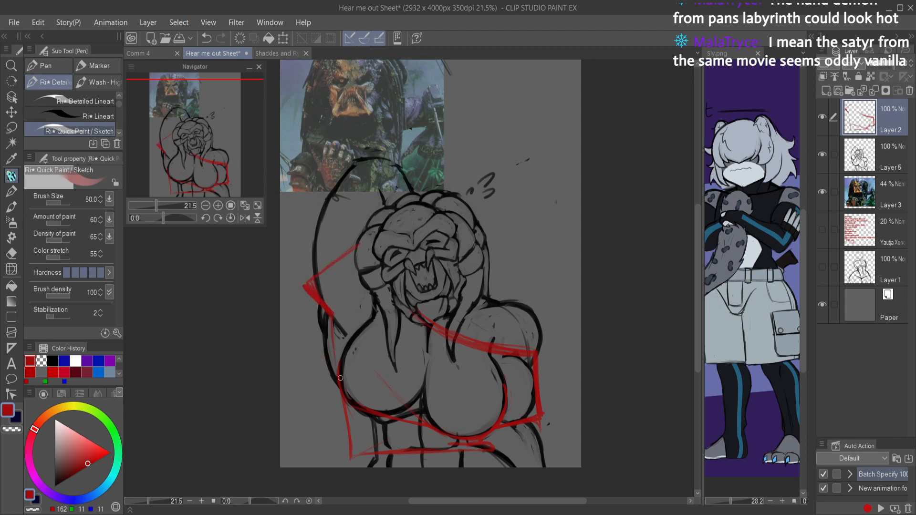
{"action": "key", "text": "ctrl+z"}
{"action": "key", "text": "ctrl+z"}
{"action": "key", "text": "h"}
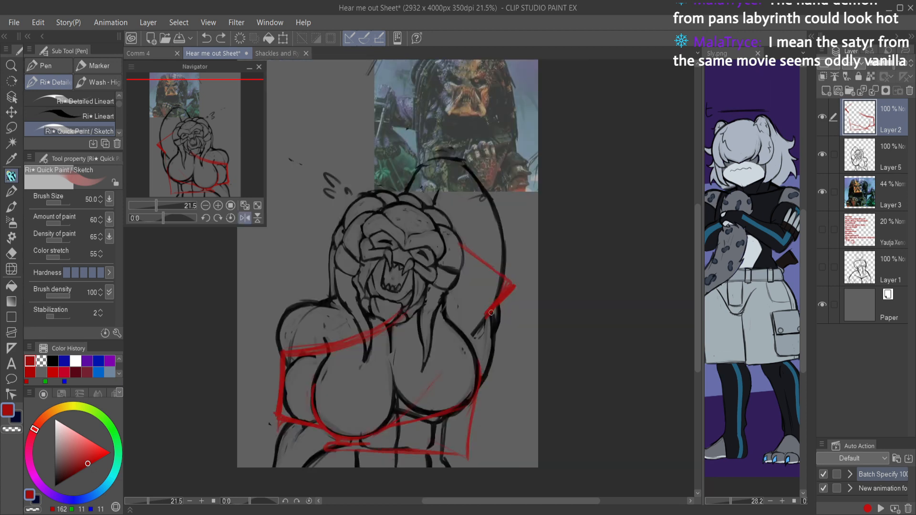
{"action": "mouse_move", "coordinate": [480, 353]}
{"action": "left_mouse_down"}
{"action": "mouse_move", "coordinate": [486, 317]}
{"action": "mouse_move", "coordinate": [477, 340]}
{"action": "left_mouse_up"}
{"action": "left_click_drag", "start_coordinate": [507, 291], "coordinate": [475, 329]}
Step: On Layer 5, erase the raised arm's outer line near the armpit and redraw the arm outline in black
{"action": "key", "text": "e"}
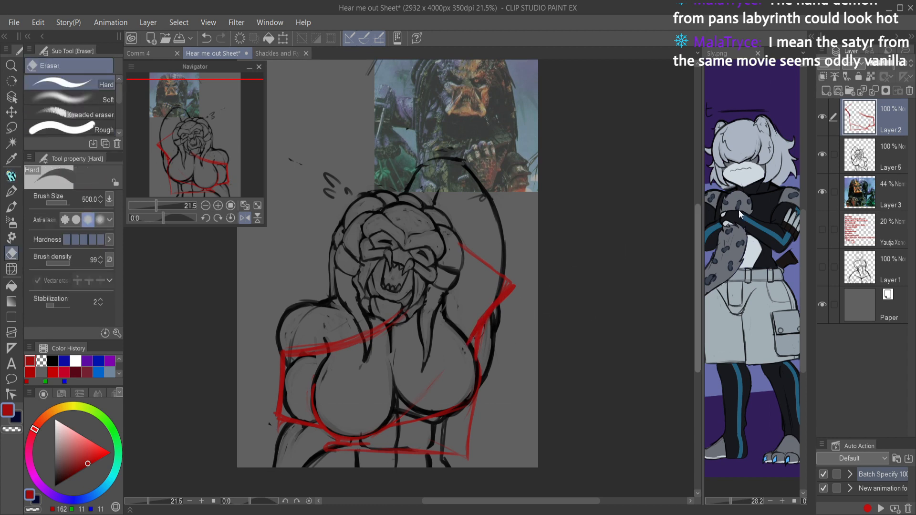
{"action": "key", "text": "alt+["}
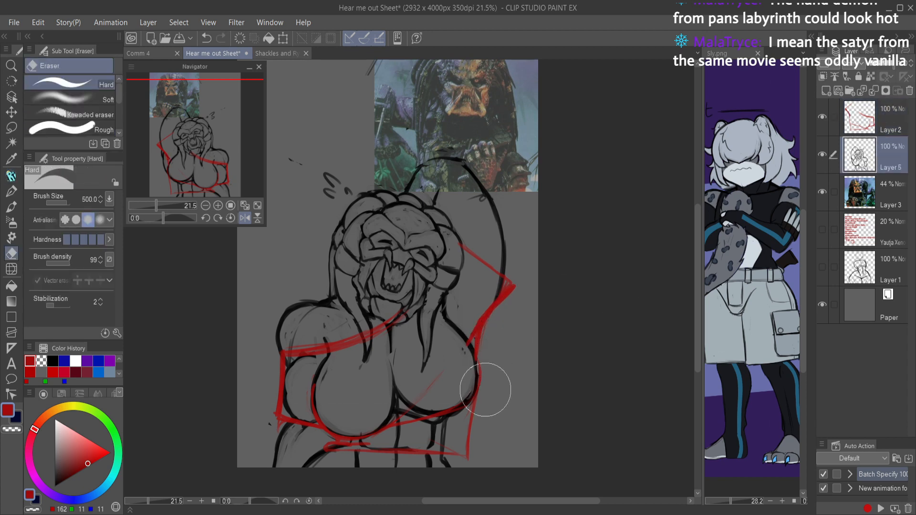
{"action": "scroll", "coordinate": [501, 377], "scroll_direction": "up", "scroll_amount": 1}
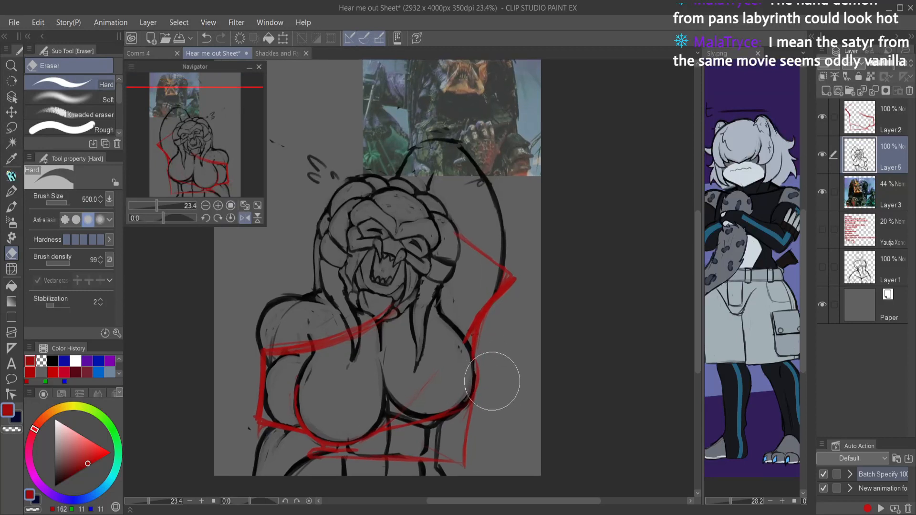
{"action": "key", "text": "p"}
{"action": "left_click", "coordinate": [55, 485]}
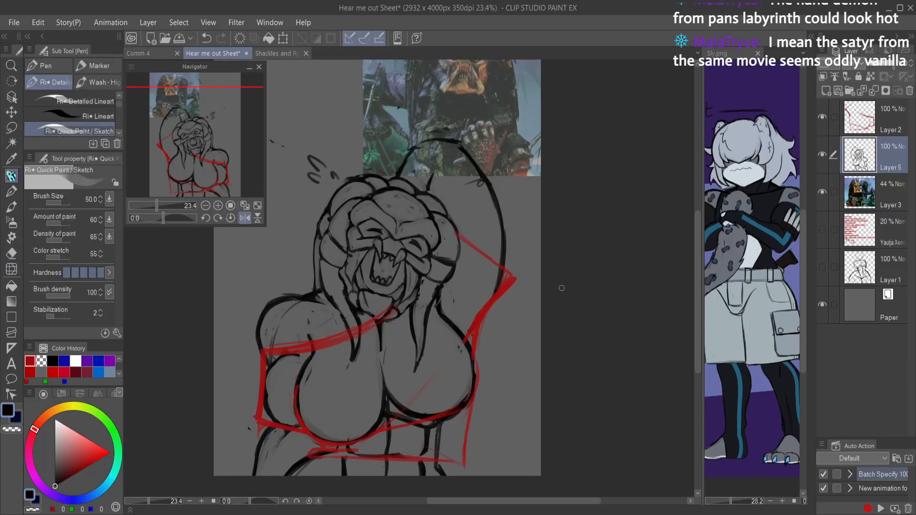
{"action": "mouse_move", "coordinate": [495, 213]}
{"action": "left_mouse_down"}
{"action": "mouse_move", "coordinate": [493, 261]}
{"action": "mouse_move", "coordinate": [468, 319]}
{"action": "mouse_move", "coordinate": [509, 212]}
{"action": "mouse_move", "coordinate": [520, 228]}
{"action": "left_mouse_up"}
Step: Return to Layer 2, save the file, and erase the angular red guide over the raised arm
{"action": "key", "text": "e"}
{"action": "left_click", "coordinate": [874, 116]}
{"action": "key", "text": "h"}
{"action": "scroll", "coordinate": [519, 236], "scroll_direction": "down", "scroll_amount": 2}
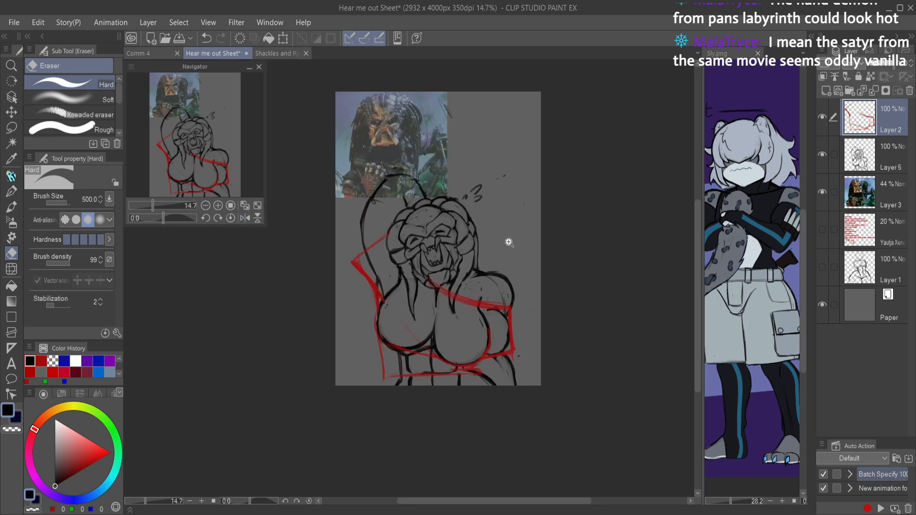
{"action": "key", "text": "ctrl+s"}
{"action": "scroll", "coordinate": [384, 248], "scroll_direction": "up", "scroll_amount": 3}
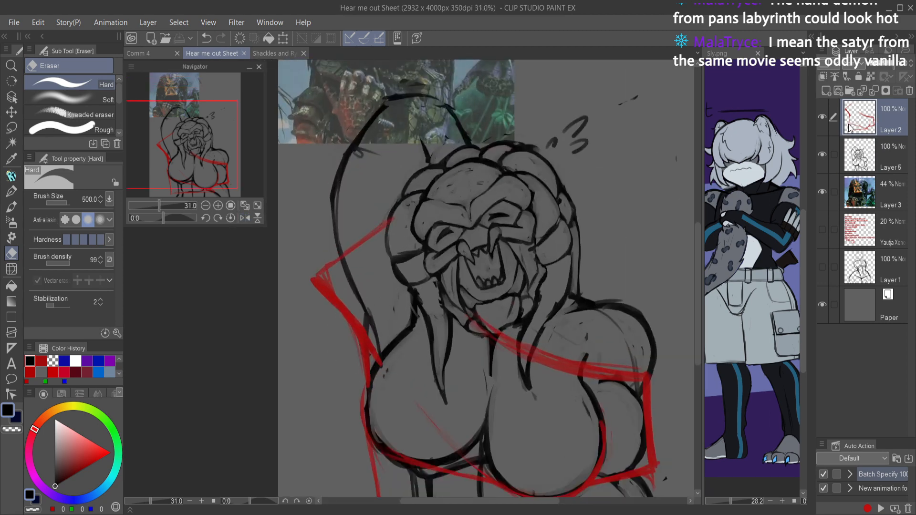
{"action": "mouse_move", "coordinate": [361, 234]}
{"action": "left_mouse_down"}
{"action": "mouse_move", "coordinate": [356, 343]}
{"action": "mouse_move", "coordinate": [382, 343]}
{"action": "left_mouse_up"}
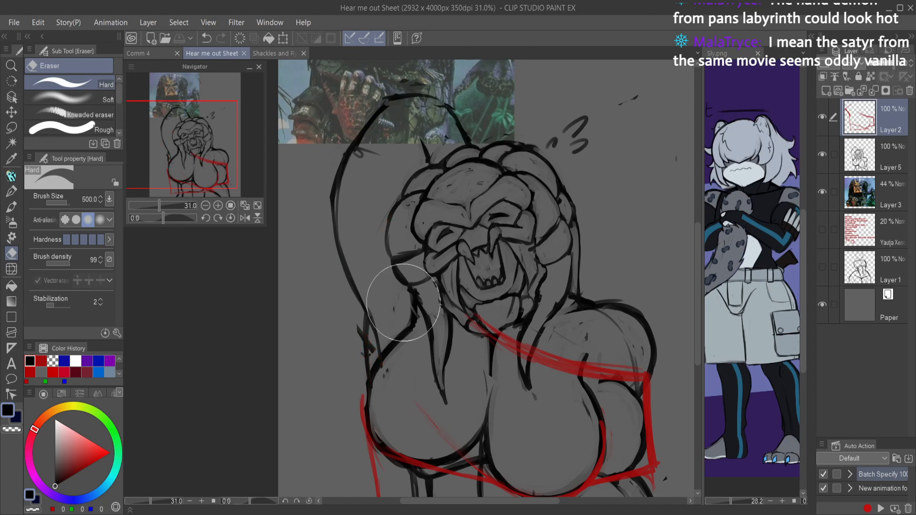
Step: Draw a new, lower red sleeve guide from the braids out past the raised arm and back to the armpit
{"action": "key", "text": "p"}
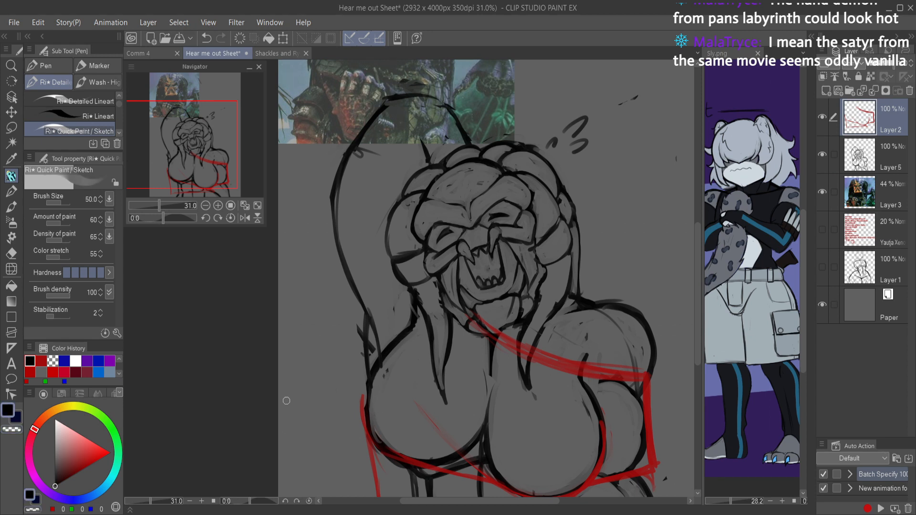
{"action": "left_click", "coordinate": [41, 361]}
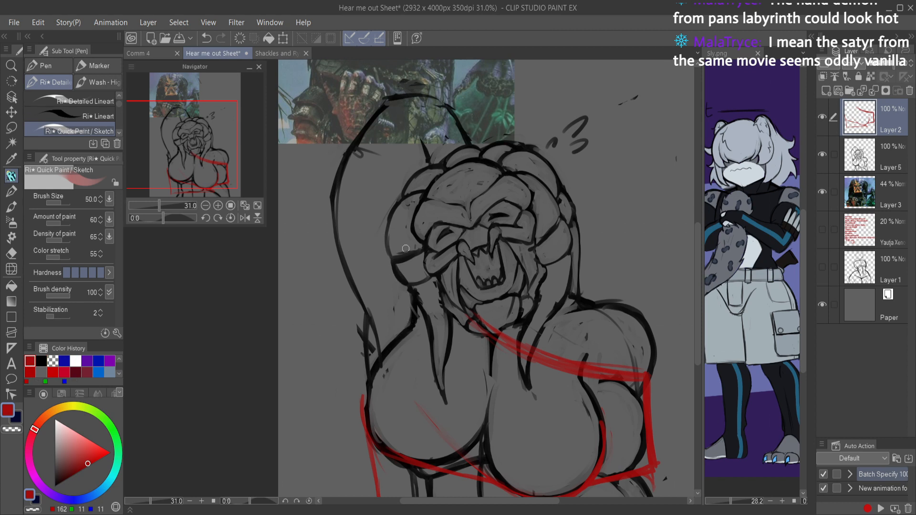
{"action": "mouse_move", "coordinate": [412, 240]}
{"action": "left_mouse_down"}
{"action": "mouse_move", "coordinate": [359, 306]}
{"action": "mouse_move", "coordinate": [387, 267]}
{"action": "mouse_move", "coordinate": [365, 292]}
{"action": "mouse_move", "coordinate": [356, 323]}
{"action": "mouse_move", "coordinate": [349, 314]}
{"action": "mouse_move", "coordinate": [364, 320]}
{"action": "mouse_move", "coordinate": [360, 332]}
{"action": "mouse_move", "coordinate": [382, 319]}
{"action": "mouse_move", "coordinate": [363, 335]}
{"action": "mouse_move", "coordinate": [381, 319]}
{"action": "mouse_move", "coordinate": [361, 324]}
{"action": "mouse_move", "coordinate": [367, 379]}
{"action": "mouse_move", "coordinate": [372, 330]}
{"action": "left_mouse_up"}
{"action": "key", "text": "ctrl+z"}
{"action": "key", "text": "ctrl+z"}
{"action": "key", "text": "ctrl+z"}
{"action": "key", "text": "ctrl+z"}
{"action": "mouse_move", "coordinate": [409, 237]}
{"action": "left_mouse_down"}
{"action": "mouse_move", "coordinate": [333, 322]}
{"action": "mouse_move", "coordinate": [360, 360]}
{"action": "left_mouse_up"}
{"action": "left_click_drag", "start_coordinate": [335, 331], "coordinate": [373, 376]}
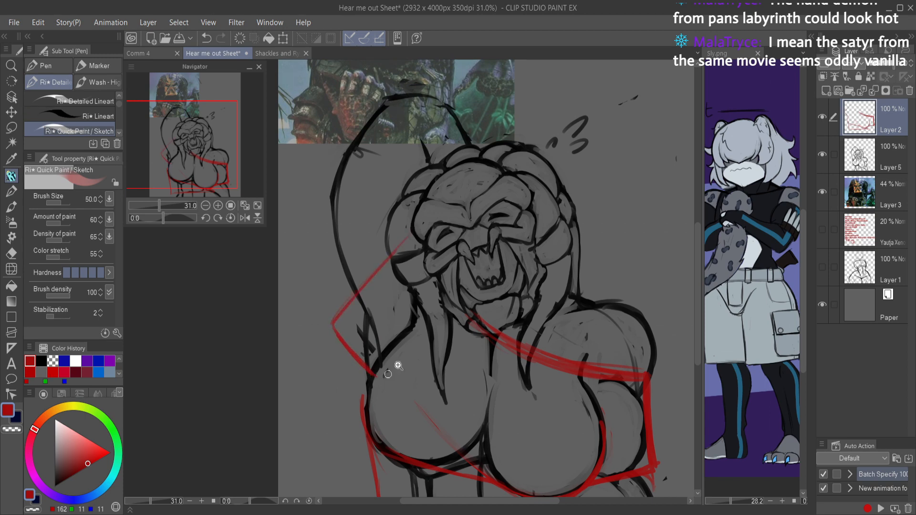
Step: Rework the raised arm's red sleeve guide with closer inner lines, erase its pointed outer corner, and save the file
{"action": "scroll", "coordinate": [397, 381], "scroll_direction": "down", "scroll_amount": 5}
{"action": "key", "text": "h"}
{"action": "scroll", "coordinate": [404, 327], "scroll_direction": "up", "scroll_amount": 3}
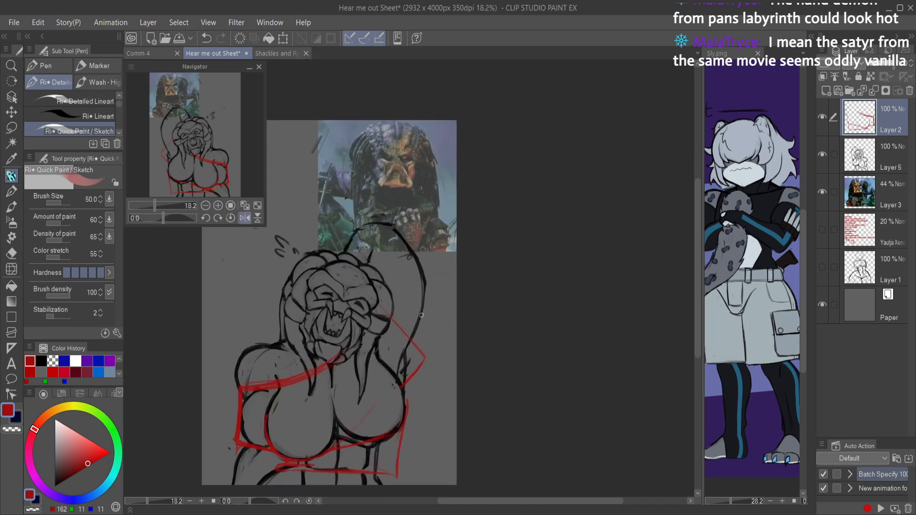
{"action": "left_click_drag", "start_coordinate": [389, 325], "coordinate": [410, 368]}
{"action": "key", "text": "e"}
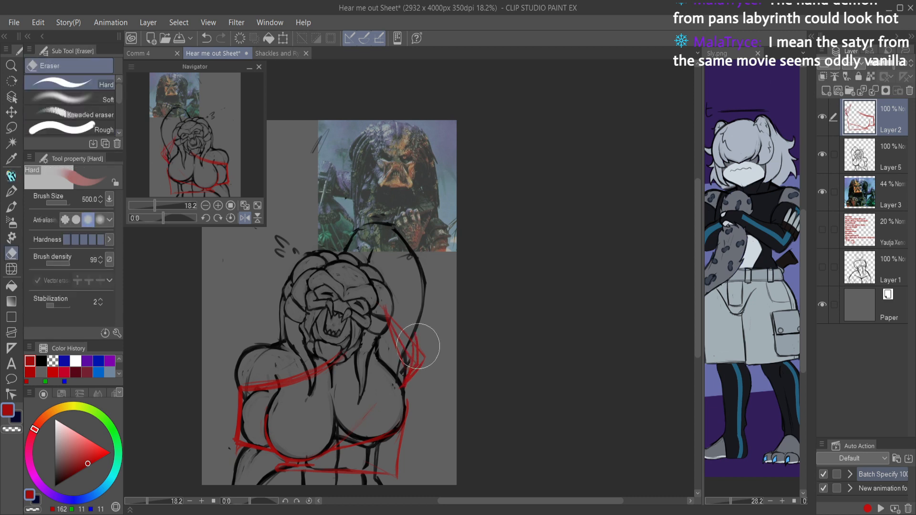
{"action": "mouse_move", "coordinate": [412, 351]}
{"action": "left_mouse_down"}
{"action": "mouse_move", "coordinate": [416, 331]}
{"action": "mouse_move", "coordinate": [423, 368]}
{"action": "left_mouse_up"}
{"action": "mouse_move", "coordinate": [390, 326]}
{"action": "left_mouse_down"}
{"action": "mouse_move", "coordinate": [404, 363]}
{"action": "mouse_move", "coordinate": [420, 368]}
{"action": "mouse_move", "coordinate": [407, 385]}
{"action": "left_mouse_up"}
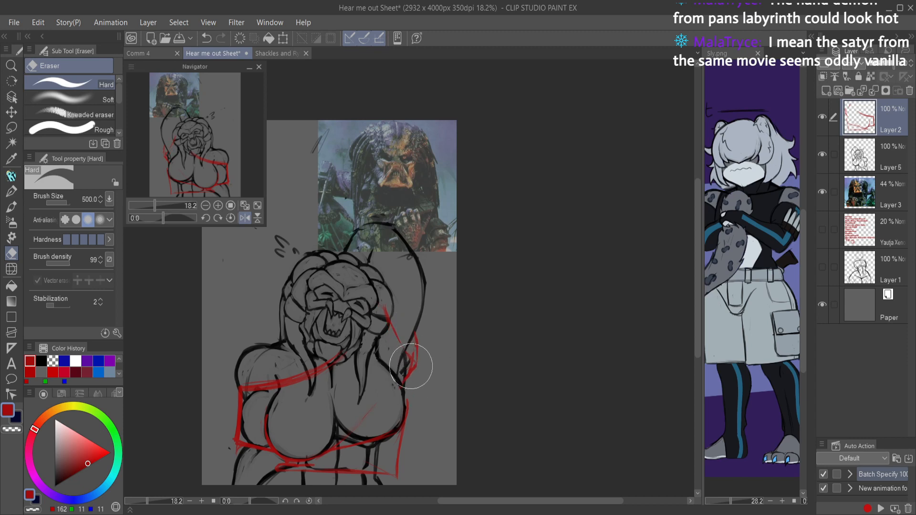
{"action": "key", "text": "p"}
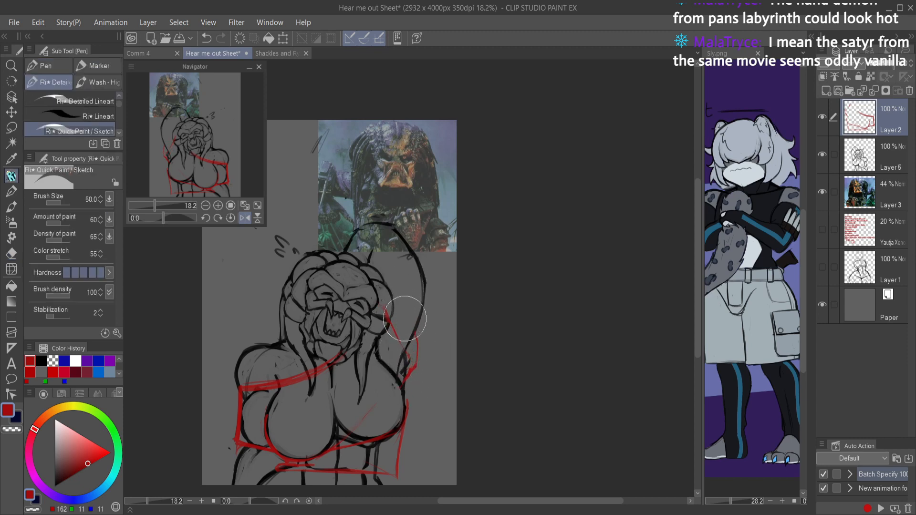
{"action": "key", "text": "ctrl+s"}
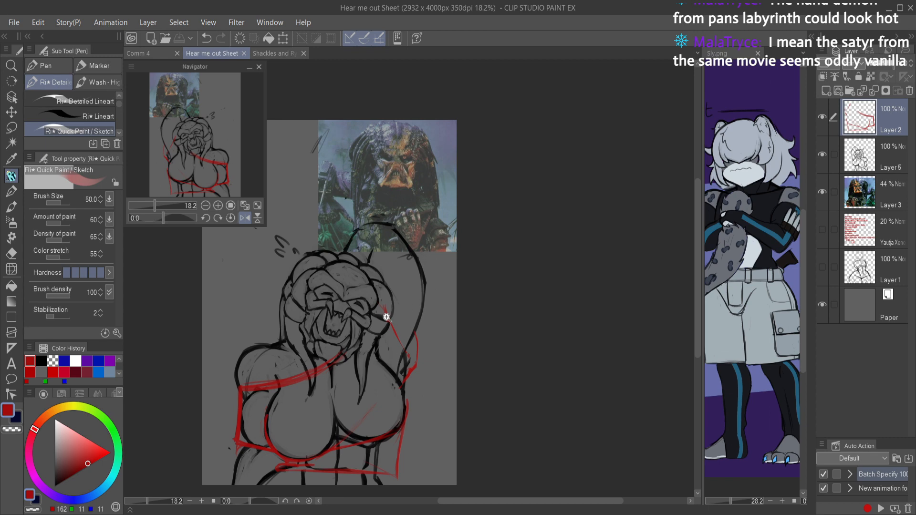
Step: Refine the upper red line of the raised-arm sleeve into a clean inward curve from the braids, and save the file
{"action": "scroll", "coordinate": [386, 317], "scroll_direction": "up", "scroll_amount": 2}
{"action": "mouse_move", "coordinate": [383, 299]}
{"action": "left_mouse_down"}
{"action": "mouse_move", "coordinate": [384, 310]}
{"action": "mouse_move", "coordinate": [377, 284]}
{"action": "mouse_move", "coordinate": [389, 318]}
{"action": "mouse_move", "coordinate": [394, 288]}
{"action": "left_mouse_up"}
{"action": "key", "text": "c"}
{"action": "left_click_drag", "start_coordinate": [392, 325], "coordinate": [432, 395]}
{"action": "key", "text": "c"}
{"action": "mouse_move", "coordinate": [390, 314]}
{"action": "left_mouse_down"}
{"action": "mouse_move", "coordinate": [404, 370]}
{"action": "mouse_move", "coordinate": [428, 386]}
{"action": "left_mouse_up"}
{"action": "mouse_move", "coordinate": [399, 330]}
{"action": "left_mouse_down"}
{"action": "mouse_move", "coordinate": [429, 386]}
{"action": "mouse_move", "coordinate": [400, 329]}
{"action": "mouse_move", "coordinate": [434, 403]}
{"action": "mouse_move", "coordinate": [393, 323]}
{"action": "mouse_move", "coordinate": [430, 394]}
{"action": "left_mouse_up"}
{"action": "key", "text": "c"}
{"action": "left_click_drag", "start_coordinate": [396, 333], "coordinate": [440, 397]}
{"action": "scroll", "coordinate": [445, 358], "scroll_direction": "down", "scroll_amount": 5}
{"action": "key", "text": "ctrl+s"}
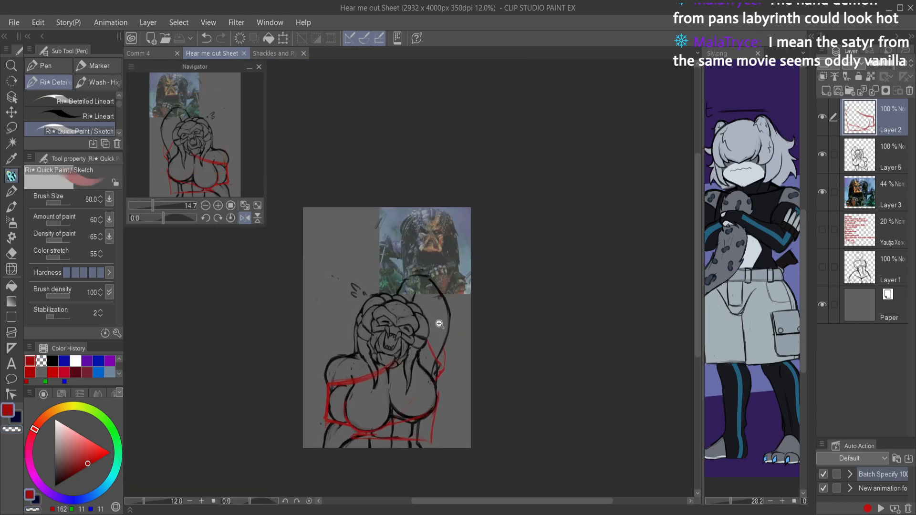
Step: Rework the red guide from the chin across the upper chest to the shoulder and erase it where it crosses the hanging braid
{"action": "scroll", "coordinate": [333, 360], "scroll_direction": "up", "scroll_amount": 5}
{"action": "key", "text": "c"}
{"action": "mouse_move", "coordinate": [257, 427]}
{"action": "left_mouse_down"}
{"action": "mouse_move", "coordinate": [359, 406]}
{"action": "mouse_move", "coordinate": [407, 384]}
{"action": "mouse_move", "coordinate": [455, 344]}
{"action": "left_mouse_up"}
{"action": "key", "text": "c"}
{"action": "mouse_move", "coordinate": [246, 422]}
{"action": "left_mouse_down"}
{"action": "mouse_move", "coordinate": [342, 404]}
{"action": "mouse_move", "coordinate": [332, 406]}
{"action": "mouse_move", "coordinate": [421, 368]}
{"action": "mouse_move", "coordinate": [340, 403]}
{"action": "mouse_move", "coordinate": [417, 374]}
{"action": "mouse_move", "coordinate": [432, 358]}
{"action": "mouse_move", "coordinate": [399, 383]}
{"action": "mouse_move", "coordinate": [451, 344]}
{"action": "left_mouse_up"}
{"action": "key", "text": "h"}
{"action": "key", "text": "c"}
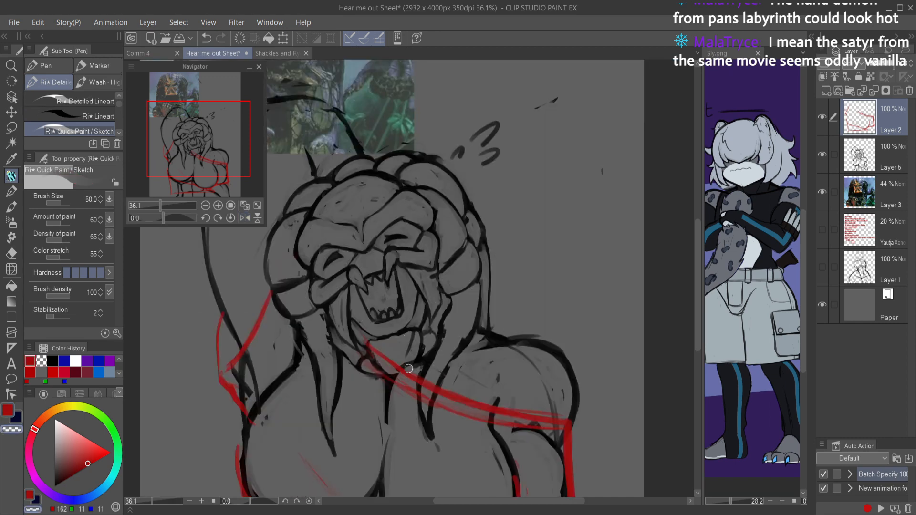
{"action": "mouse_move", "coordinate": [424, 382]}
{"action": "left_mouse_down"}
{"action": "mouse_move", "coordinate": [422, 408]}
{"action": "mouse_move", "coordinate": [434, 401]}
{"action": "left_mouse_up"}
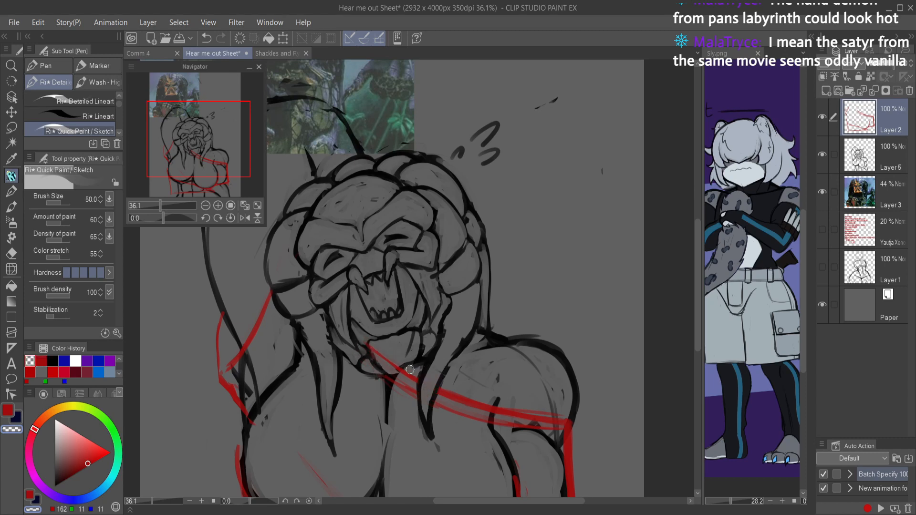
Step: Check the guides with Layer 5 hidden and shown, then erase the red diagonal and underside lines across the chest
{"action": "scroll", "coordinate": [406, 329], "scroll_direction": "down", "scroll_amount": 5}
{"action": "key", "text": "h"}
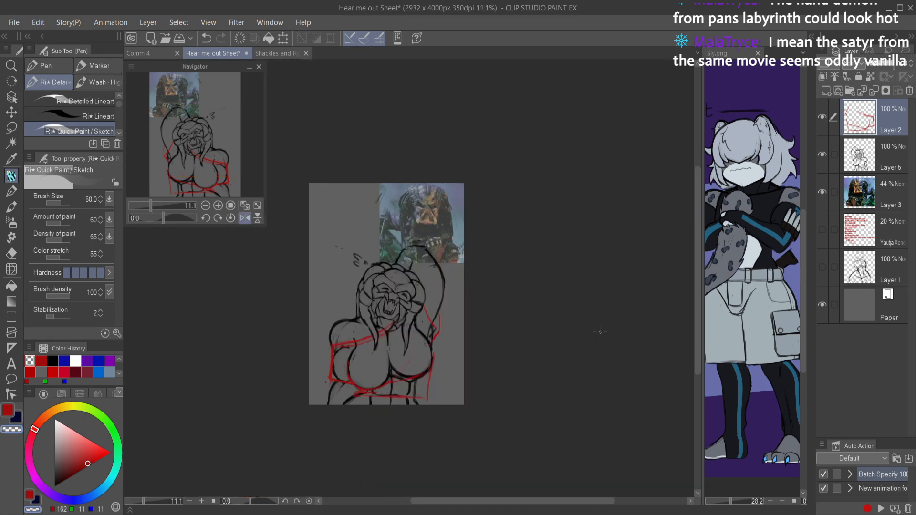
{"action": "left_click", "coordinate": [821, 153]}
{"action": "left_click", "coordinate": [821, 154]}
{"action": "scroll", "coordinate": [425, 362], "scroll_direction": "up", "scroll_amount": 3}
{"action": "key", "text": "e"}
{"action": "scroll", "coordinate": [445, 361], "scroll_direction": "up", "scroll_amount": 1}
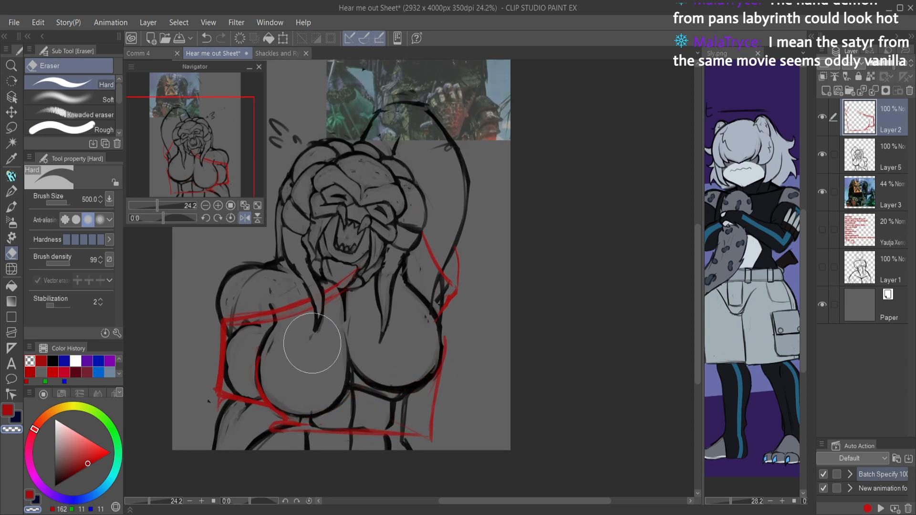
Step: Clean up and redraw the red curve beneath the lowered-arm side of the chest, joining it to the lower guide edge
{"action": "key", "text": "p"}
{"action": "left_click_drag", "start_coordinate": [269, 407], "coordinate": [307, 423]}
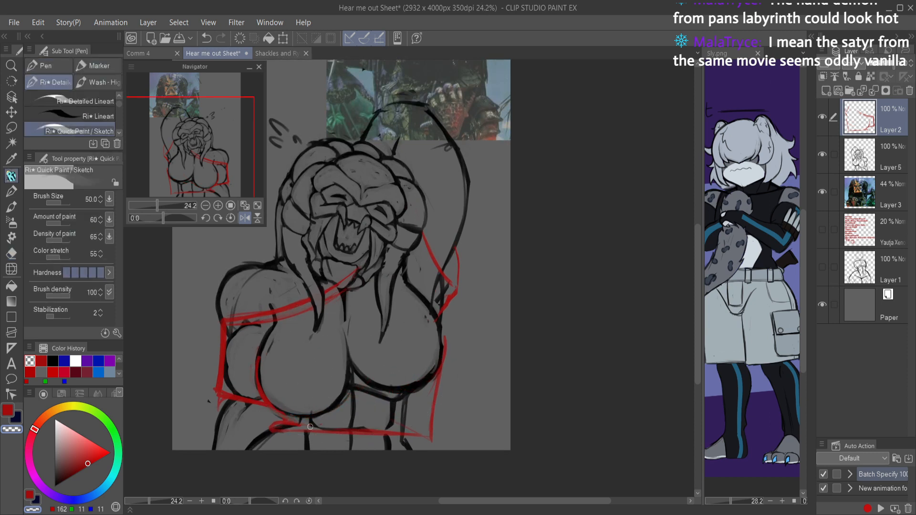
{"action": "key", "text": "c"}
{"action": "left_click_drag", "start_coordinate": [261, 395], "coordinate": [336, 428]}
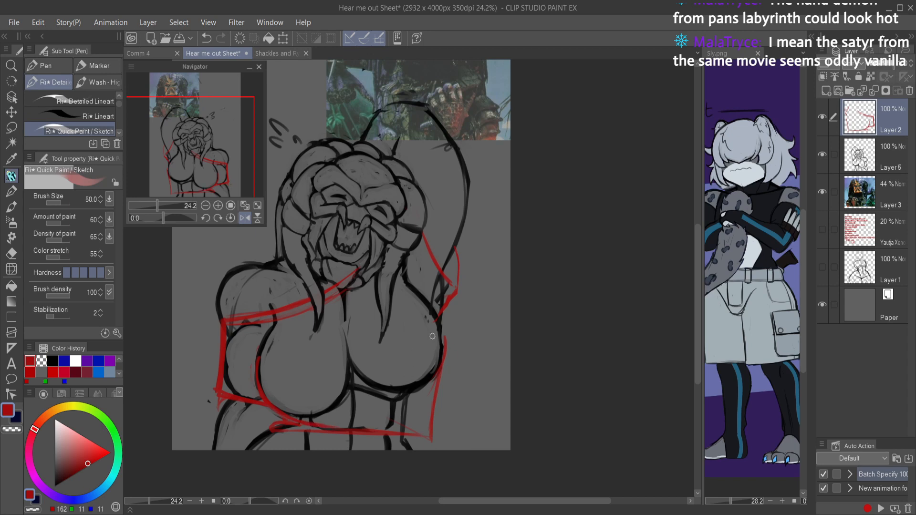
Step: Add red guides around the raised-arm side of the chest and across its middle, and check them with Layer 5 hidden
{"action": "key", "text": "h"}
{"action": "mouse_move", "coordinate": [408, 286]}
{"action": "left_mouse_down"}
{"action": "mouse_move", "coordinate": [382, 329]}
{"action": "mouse_move", "coordinate": [386, 307]}
{"action": "mouse_move", "coordinate": [376, 361]}
{"action": "mouse_move", "coordinate": [379, 343]}
{"action": "mouse_move", "coordinate": [415, 410]}
{"action": "mouse_move", "coordinate": [373, 356]}
{"action": "mouse_move", "coordinate": [433, 423]}
{"action": "left_mouse_up"}
{"action": "mouse_move", "coordinate": [398, 352]}
{"action": "left_mouse_down"}
{"action": "mouse_move", "coordinate": [537, 371]}
{"action": "mouse_move", "coordinate": [451, 364]}
{"action": "mouse_move", "coordinate": [529, 361]}
{"action": "left_mouse_up"}
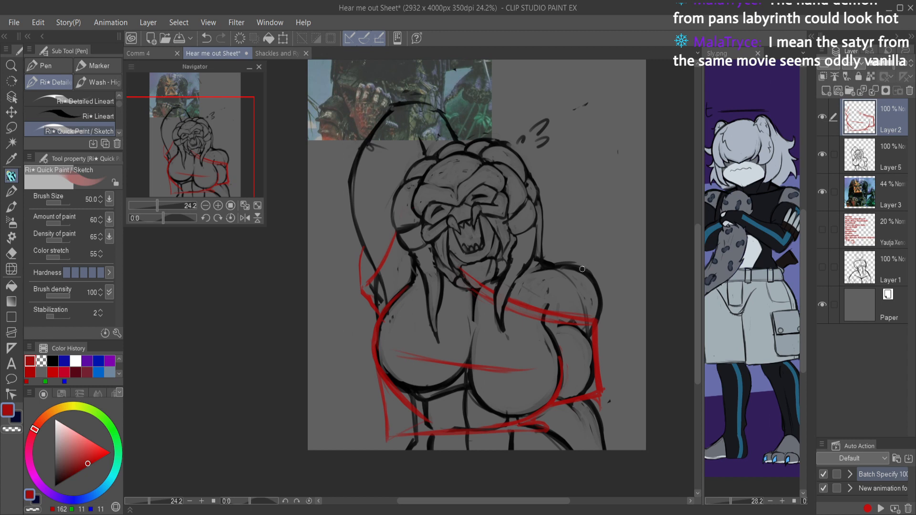
{"action": "left_click", "coordinate": [822, 153]}
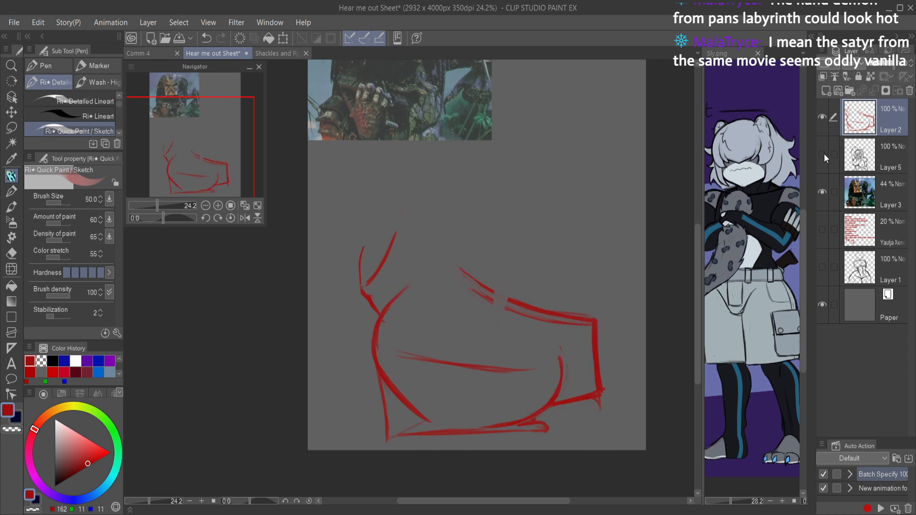
{"action": "left_click", "coordinate": [822, 154]}
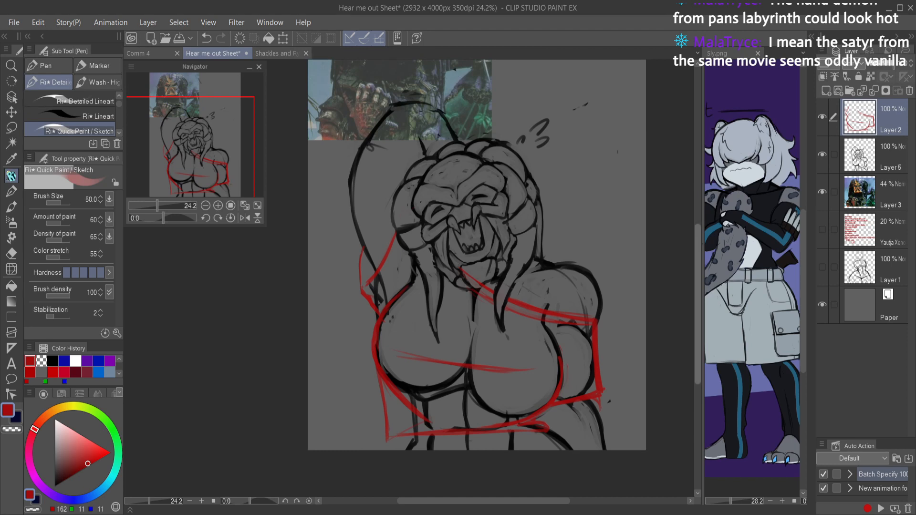
{"action": "key", "text": "e"}
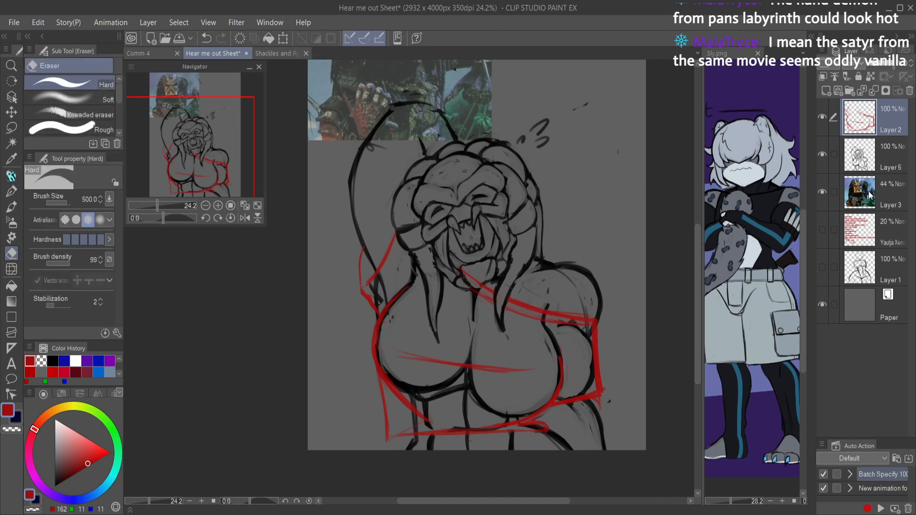
Step: Try to erase the black chest outlines on Layer 5 that lie inside the red clothing guides
{"action": "left_click", "coordinate": [872, 164]}
{"action": "mouse_move", "coordinate": [387, 325]}
{"action": "left_mouse_down"}
{"action": "mouse_move", "coordinate": [432, 401]}
{"action": "mouse_move", "coordinate": [410, 422]}
{"action": "mouse_move", "coordinate": [434, 408]}
{"action": "mouse_move", "coordinate": [521, 407]}
{"action": "mouse_move", "coordinate": [444, 418]}
{"action": "mouse_move", "coordinate": [464, 336]}
{"action": "left_mouse_up"}
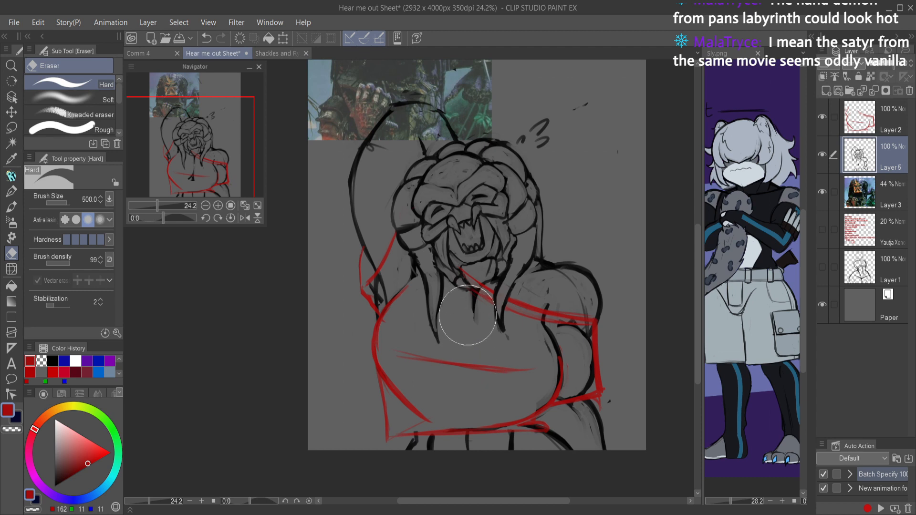
{"action": "key", "text": "ctrl+z"}
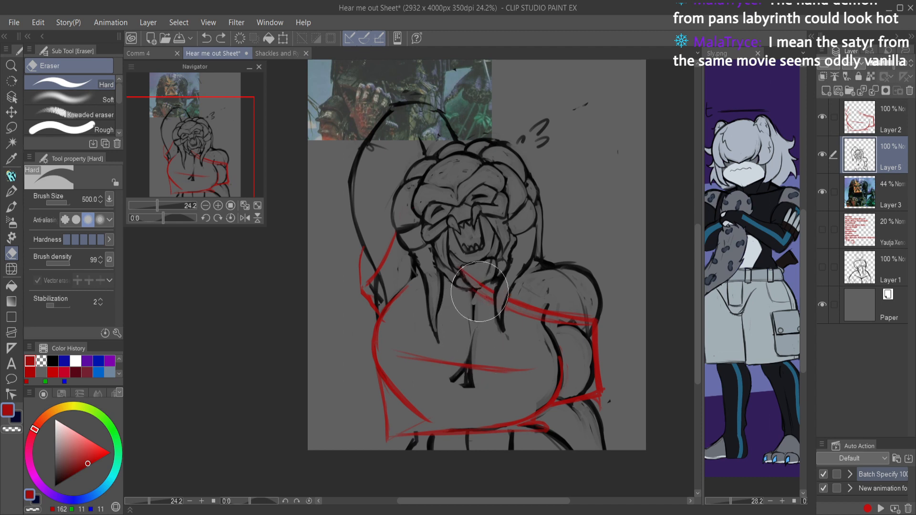
{"action": "left_click_drag", "start_coordinate": [471, 310], "coordinate": [459, 364]}
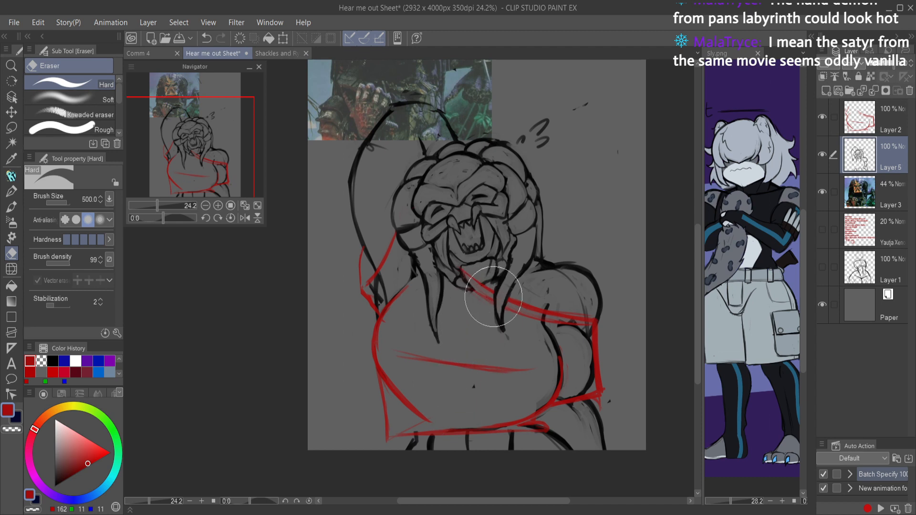
{"action": "mouse_move", "coordinate": [531, 315]}
{"action": "left_mouse_down"}
{"action": "mouse_move", "coordinate": [593, 357]}
{"action": "mouse_move", "coordinate": [579, 382]}
{"action": "mouse_move", "coordinate": [542, 385]}
{"action": "mouse_move", "coordinate": [545, 360]}
{"action": "mouse_move", "coordinate": [537, 374]}
{"action": "mouse_move", "coordinate": [446, 393]}
{"action": "left_mouse_up"}
Step: Try to erase the inner red curve along the raised-arm side of the chest and the red line across its middle on Layer 2
{"action": "left_click", "coordinate": [877, 125]}
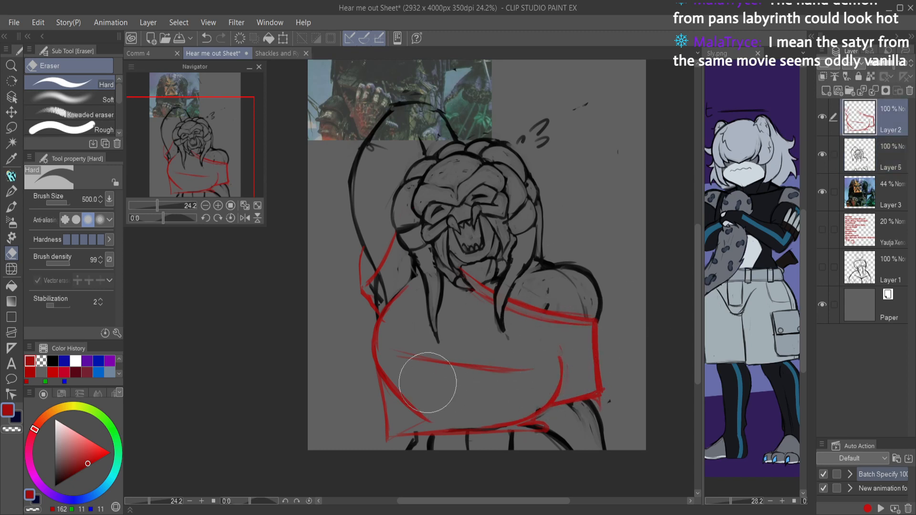
{"action": "mouse_move", "coordinate": [388, 317]}
{"action": "left_mouse_down"}
{"action": "mouse_move", "coordinate": [394, 388]}
{"action": "mouse_move", "coordinate": [396, 372]}
{"action": "left_mouse_up"}
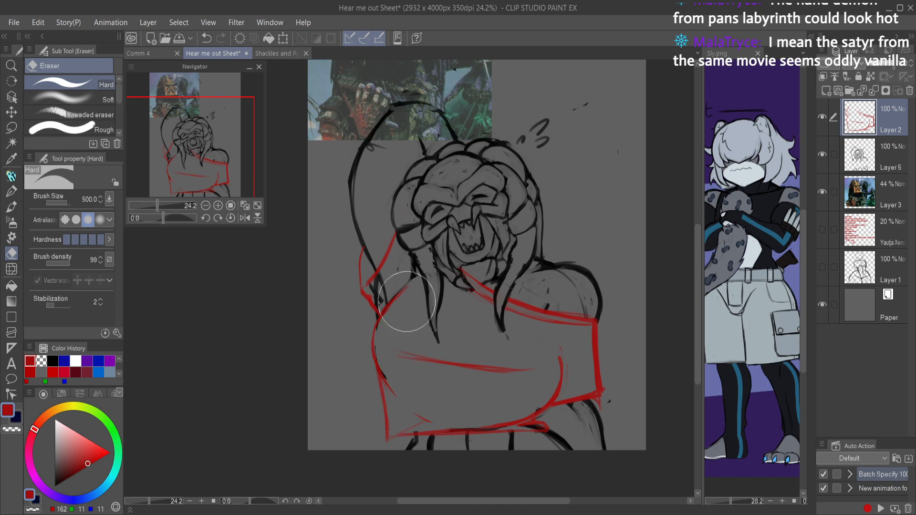
{"action": "left_click_drag", "start_coordinate": [543, 261], "coordinate": [514, 300]}
{"action": "left_click_drag", "start_coordinate": [324, 410], "coordinate": [524, 437]}
{"action": "left_click_drag", "start_coordinate": [507, 404], "coordinate": [429, 407]}
{"action": "mouse_move", "coordinate": [516, 406]}
{"action": "left_mouse_down"}
{"action": "mouse_move", "coordinate": [559, 330]}
{"action": "mouse_move", "coordinate": [617, 328]}
{"action": "left_mouse_up"}
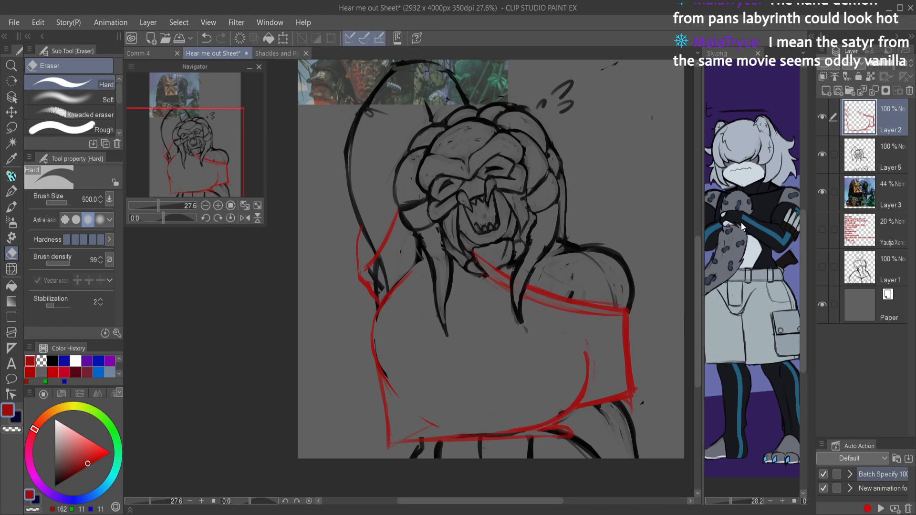
Step: Undo the recent erasing and guide edits back to the red diagonal and underside lines across the chest, comparing versions in a mirrored view
{"action": "key", "text": "h"}
{"action": "key", "text": "ctrl+z"}
{"action": "key", "text": "ctrl+z"}
{"action": "key", "text": "ctrl+z"}
{"action": "key", "text": "ctrl+z"}
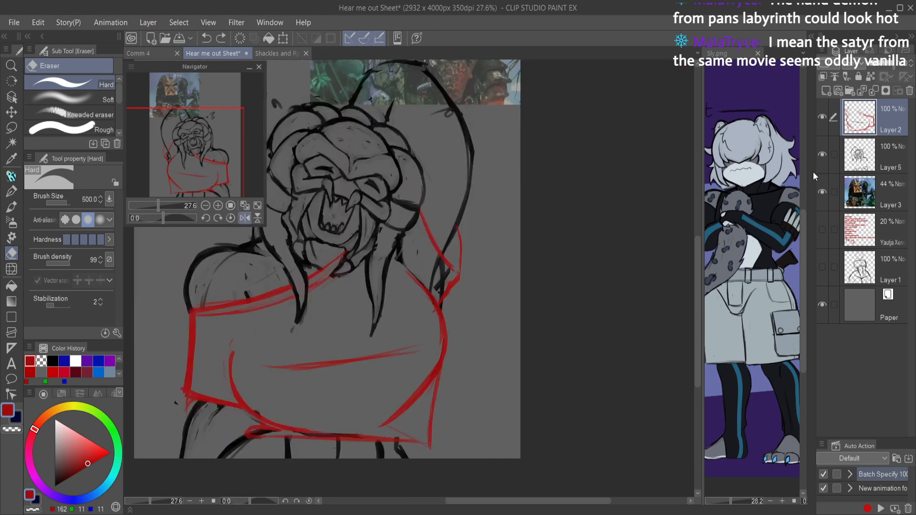
{"action": "key", "text": "h"}
{"action": "key", "text": "ctrl+y"}
{"action": "key", "text": "ctrl+y"}
{"action": "key", "text": "ctrl+y"}
{"action": "key", "text": "ctrl+y"}
{"action": "key", "text": "ctrl+z"}
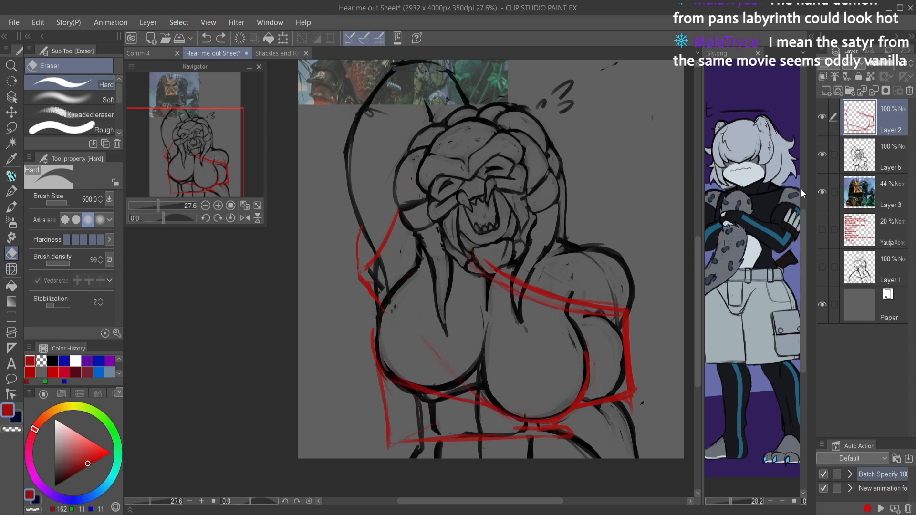
Step: Erase the black chest, lower-torso and upper-arm lines on Layer 5 that fall inside the red clothing guides
{"action": "left_click", "coordinate": [877, 146]}
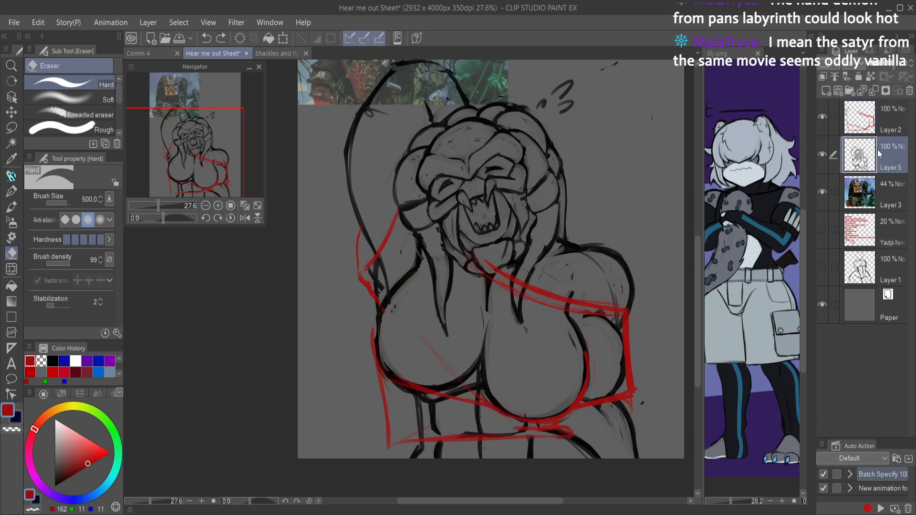
{"action": "mouse_move", "coordinate": [386, 348]}
{"action": "left_mouse_down"}
{"action": "mouse_move", "coordinate": [403, 294]}
{"action": "mouse_move", "coordinate": [387, 324]}
{"action": "mouse_move", "coordinate": [390, 374]}
{"action": "mouse_move", "coordinate": [400, 297]}
{"action": "mouse_move", "coordinate": [389, 327]}
{"action": "mouse_move", "coordinate": [403, 368]}
{"action": "mouse_move", "coordinate": [432, 390]}
{"action": "mouse_move", "coordinate": [405, 397]}
{"action": "mouse_move", "coordinate": [409, 420]}
{"action": "mouse_move", "coordinate": [461, 421]}
{"action": "mouse_move", "coordinate": [467, 391]}
{"action": "left_mouse_up"}
{"action": "mouse_move", "coordinate": [478, 335]}
{"action": "left_mouse_down"}
{"action": "mouse_move", "coordinate": [492, 279]}
{"action": "mouse_move", "coordinate": [514, 281]}
{"action": "mouse_move", "coordinate": [548, 311]}
{"action": "mouse_move", "coordinate": [552, 302]}
{"action": "mouse_move", "coordinate": [568, 327]}
{"action": "mouse_move", "coordinate": [582, 313]}
{"action": "mouse_move", "coordinate": [576, 396]}
{"action": "mouse_move", "coordinate": [605, 381]}
{"action": "mouse_move", "coordinate": [609, 342]}
{"action": "mouse_move", "coordinate": [591, 352]}
{"action": "mouse_move", "coordinate": [646, 323]}
{"action": "mouse_move", "coordinate": [639, 380]}
{"action": "mouse_move", "coordinate": [497, 405]}
{"action": "mouse_move", "coordinate": [556, 378]}
{"action": "mouse_move", "coordinate": [523, 408]}
{"action": "mouse_move", "coordinate": [466, 423]}
{"action": "mouse_move", "coordinate": [593, 429]}
{"action": "left_mouse_up"}
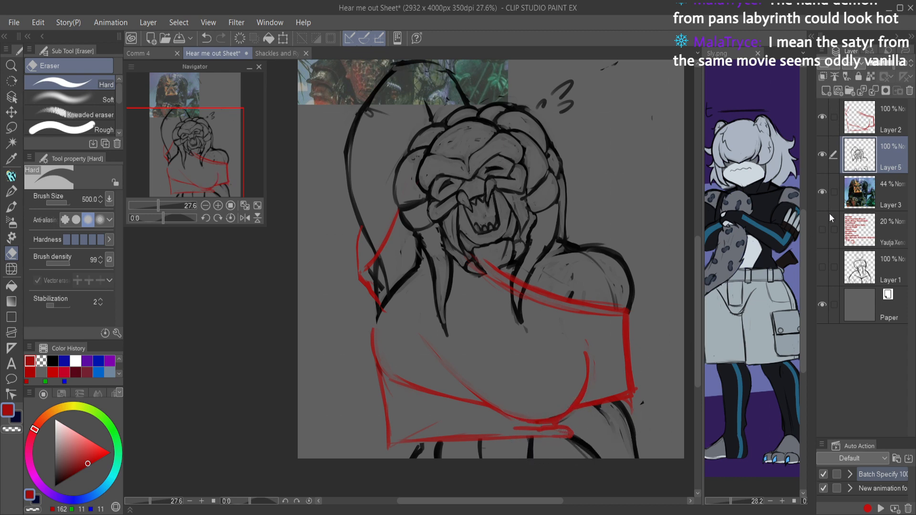
Step: Erase the stray end of the red neckline guide overlapping the chin on Layer 2 and save the drawing
{"action": "left_click", "coordinate": [859, 125]}
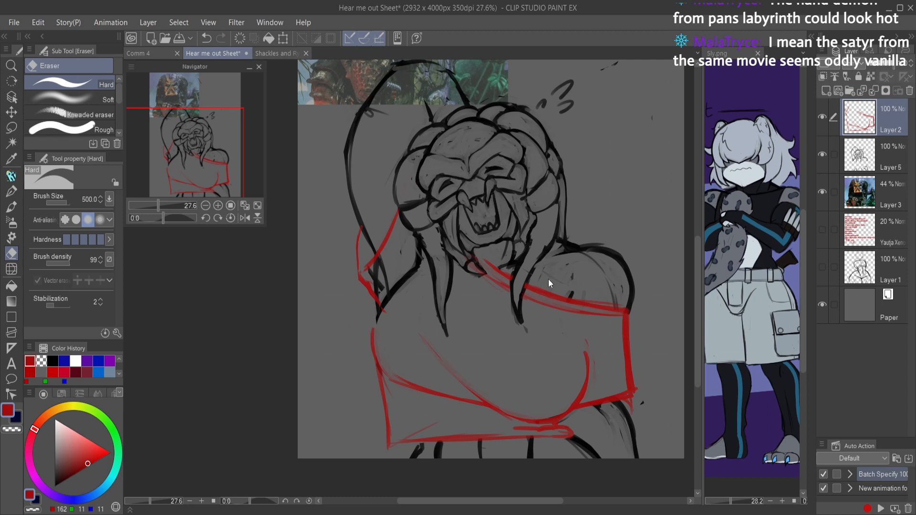
{"action": "left_click_drag", "start_coordinate": [471, 247], "coordinate": [481, 266]}
{"action": "key", "text": "ctrl+s"}
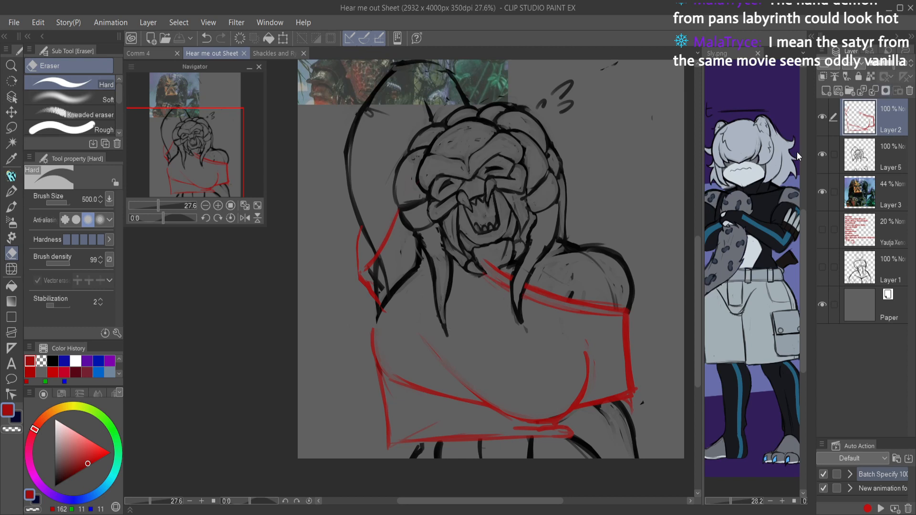
{"action": "key", "text": "ctrl+o"}
{"action": "left_click_drag", "start_coordinate": [682, 155], "coordinate": [525, 164]}
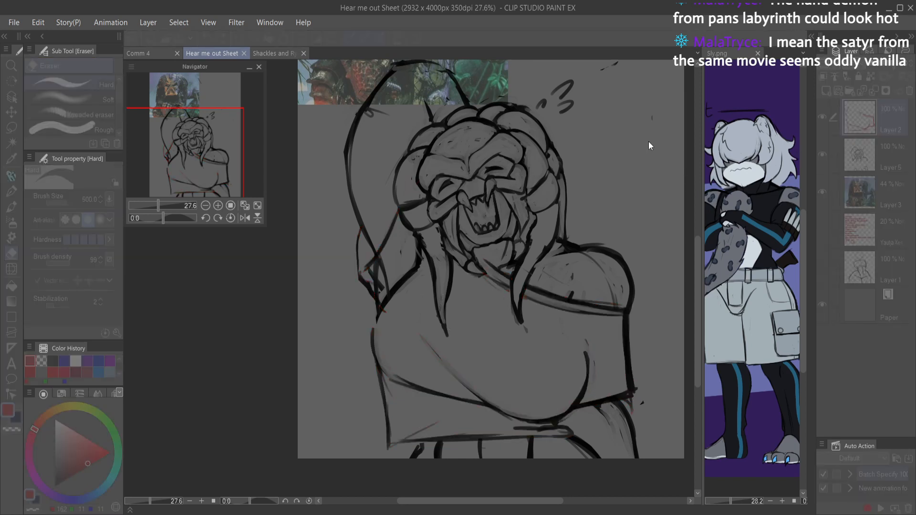
{"action": "left_click", "coordinate": [820, 82]}
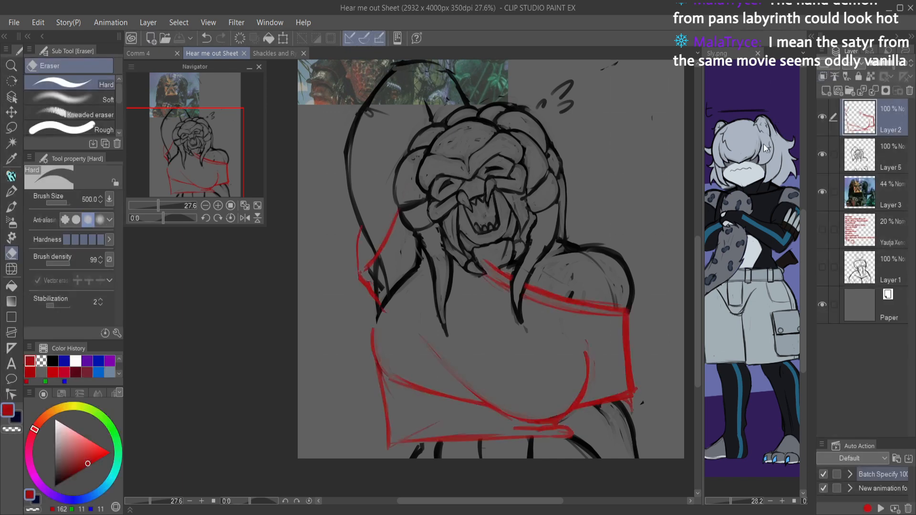
Step: Turn the red guides on Layer 2 black with a Hue/Saturation/Luminosity adjustment and merge them down into Layer 5
{"action": "key", "text": "ctrl+u"}
{"action": "left_click_drag", "start_coordinate": [684, 153], "coordinate": [552, 111]}
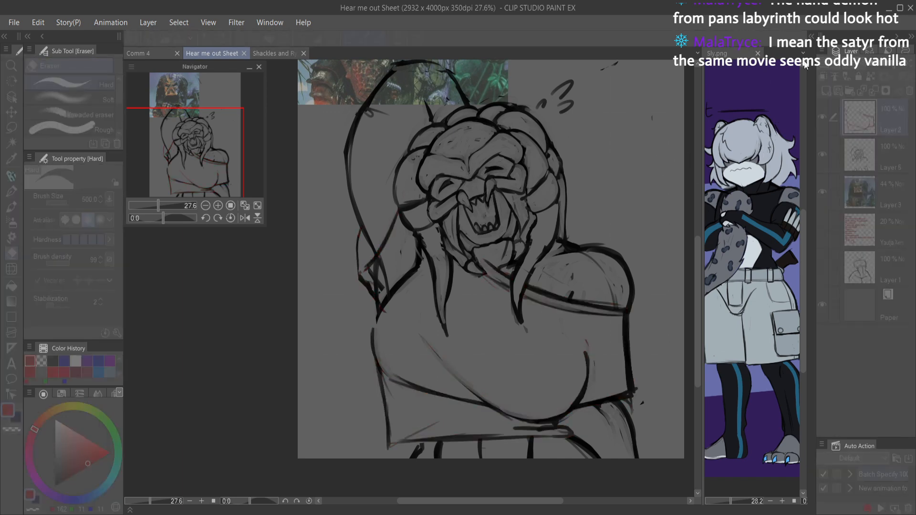
{"action": "left_click", "coordinate": [820, 80]}
{"action": "key", "text": "ctrl+s"}
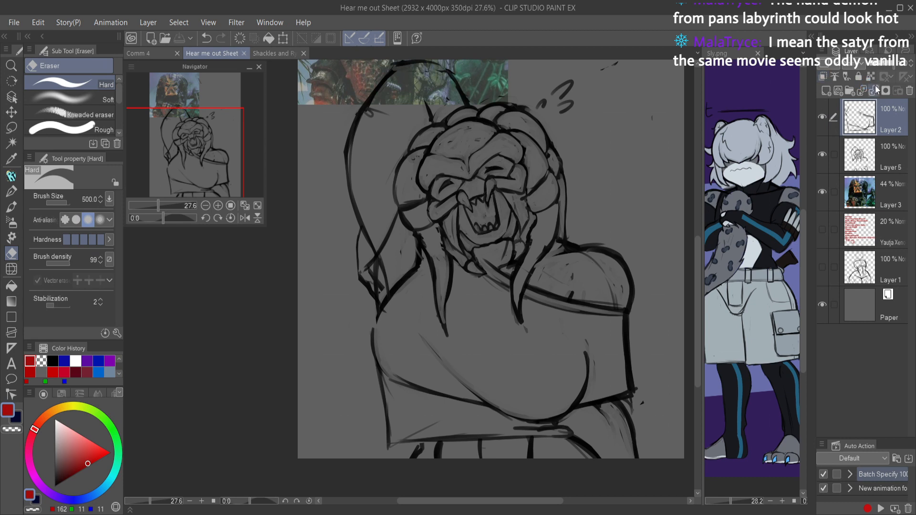
{"action": "left_click", "coordinate": [875, 90]}
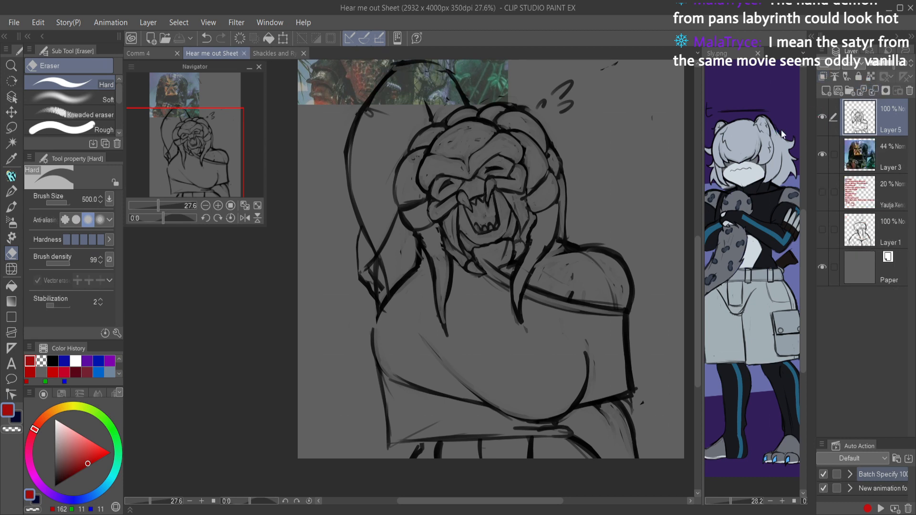
Step: Reinforce the shirt's neckline band from the chin to the shoulder with the Quick Paint / Sketch pen in black
{"action": "key", "text": "p"}
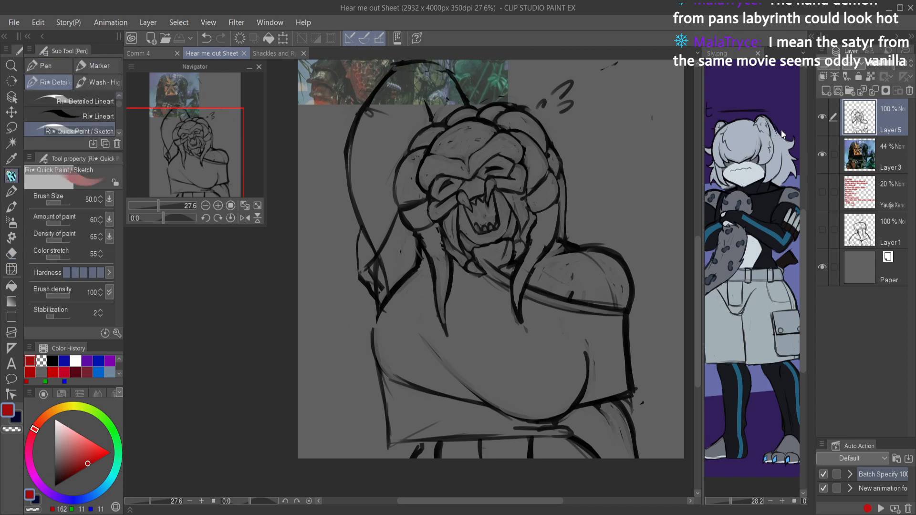
{"action": "left_click", "coordinate": [55, 487]}
{"action": "mouse_move", "coordinate": [473, 252]}
{"action": "left_mouse_down"}
{"action": "mouse_move", "coordinate": [510, 289]}
{"action": "mouse_move", "coordinate": [563, 312]}
{"action": "mouse_move", "coordinate": [624, 319]}
{"action": "left_mouse_up"}
{"action": "key", "text": "c"}
{"action": "left_click_drag", "start_coordinate": [570, 304], "coordinate": [621, 313]}
{"action": "mouse_move", "coordinate": [585, 310]}
{"action": "left_mouse_down"}
{"action": "mouse_move", "coordinate": [615, 311]}
{"action": "mouse_move", "coordinate": [605, 316]}
{"action": "mouse_move", "coordinate": [585, 304]}
{"action": "mouse_move", "coordinate": [630, 309]}
{"action": "mouse_move", "coordinate": [500, 330]}
{"action": "left_mouse_up"}
{"action": "key", "text": "c"}
Step: Sketch thin fabric folds beneath the shoulder end of the neckline and from the chin down the chest
{"action": "left_click_drag", "start_coordinate": [598, 322], "coordinate": [493, 329]}
{"action": "key", "text": "ctrl+z"}
{"action": "key", "text": "ctrl+z"}
{"action": "left_click_drag", "start_coordinate": [615, 321], "coordinate": [551, 333]}
{"action": "key", "text": "ctrl+z"}
{"action": "left_click_drag", "start_coordinate": [459, 273], "coordinate": [496, 323]}
{"action": "left_click_drag", "start_coordinate": [476, 285], "coordinate": [511, 309]}
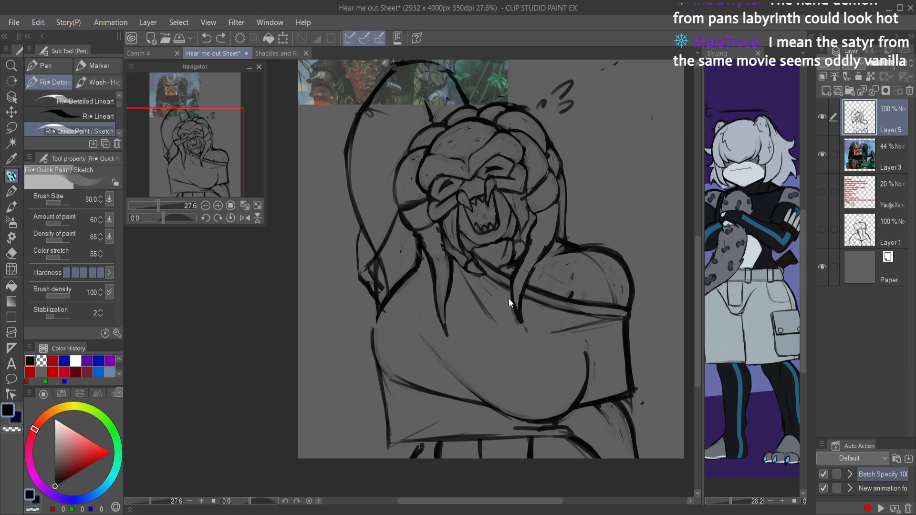
Step: Erase the long fold line beneath the shoulder end of the neckline and save the drawing
{"action": "key", "text": "ctrl+s"}
{"action": "scroll", "coordinate": [603, 305], "scroll_direction": "up", "scroll_amount": 4}
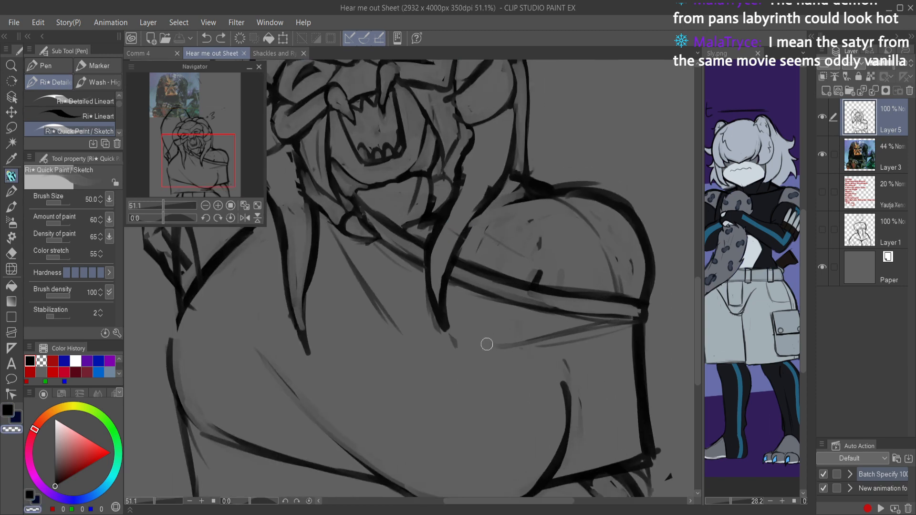
{"action": "mouse_move", "coordinate": [582, 336]}
{"action": "left_mouse_down"}
{"action": "mouse_move", "coordinate": [516, 342]}
{"action": "mouse_move", "coordinate": [615, 328]}
{"action": "left_mouse_up"}
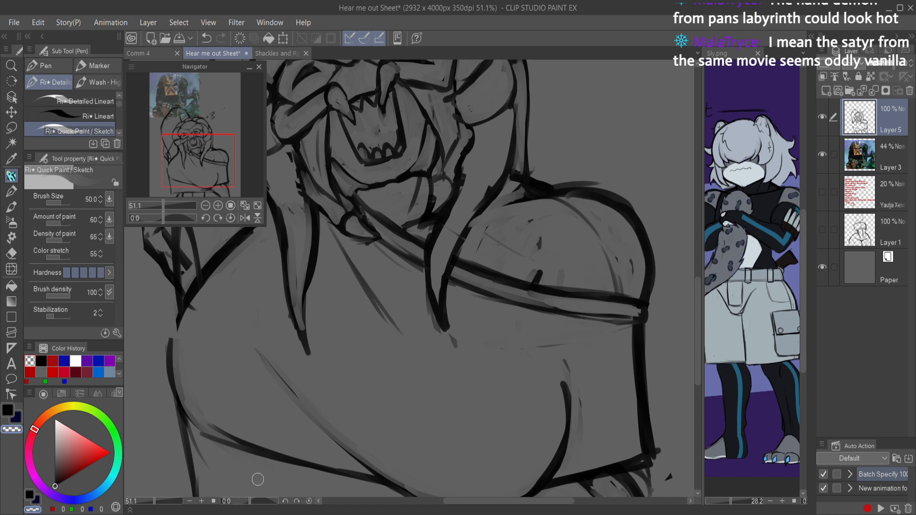
{"action": "key", "text": "ctrl+s"}
Step: Redraw the fabric folds fanning from the lowered-arm sleeve's upper corner, undoing the strokes that extend across the chest
{"action": "left_click", "coordinate": [243, 207]}
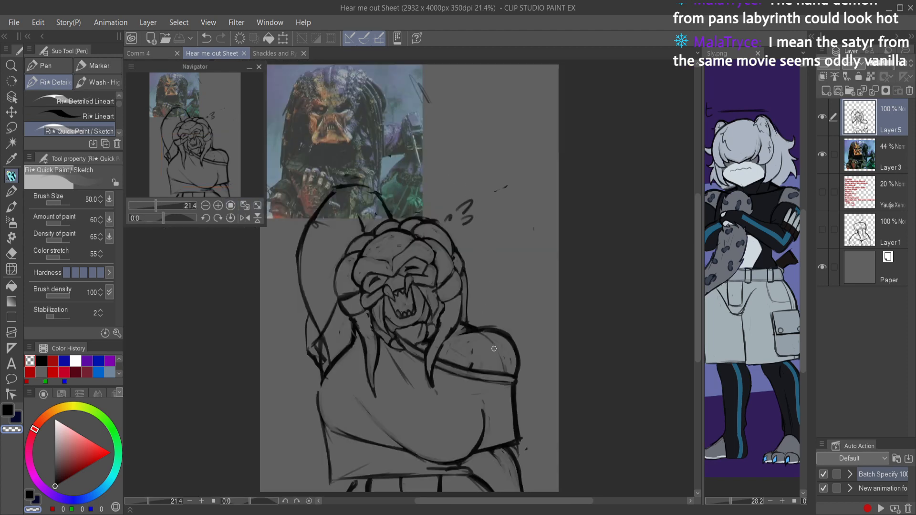
{"action": "key", "text": "c"}
{"action": "mouse_move", "coordinate": [497, 399]}
{"action": "left_mouse_down"}
{"action": "mouse_move", "coordinate": [546, 410]}
{"action": "mouse_move", "coordinate": [590, 335]}
{"action": "left_mouse_up"}
{"action": "mouse_move", "coordinate": [583, 291]}
{"action": "left_mouse_down"}
{"action": "mouse_move", "coordinate": [533, 338]}
{"action": "mouse_move", "coordinate": [532, 304]}
{"action": "mouse_move", "coordinate": [447, 313]}
{"action": "left_mouse_up"}
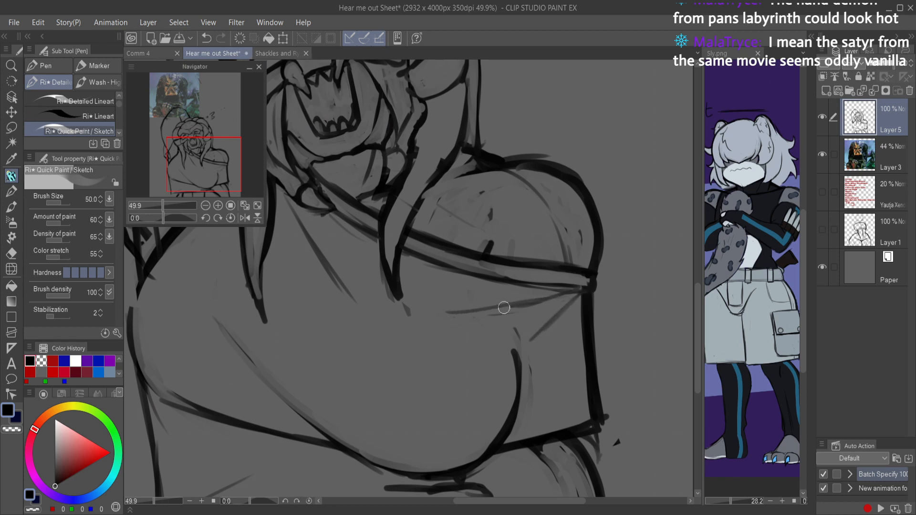
{"action": "key", "text": "ctrl+z"}
{"action": "key", "text": "ctrl+z"}
{"action": "left_click_drag", "start_coordinate": [546, 299], "coordinate": [460, 311]}
Step: Check the whole clothed figure at a small size and mirrored, and save the drawing
{"action": "scroll", "coordinate": [552, 419], "scroll_direction": "down", "scroll_amount": 5}
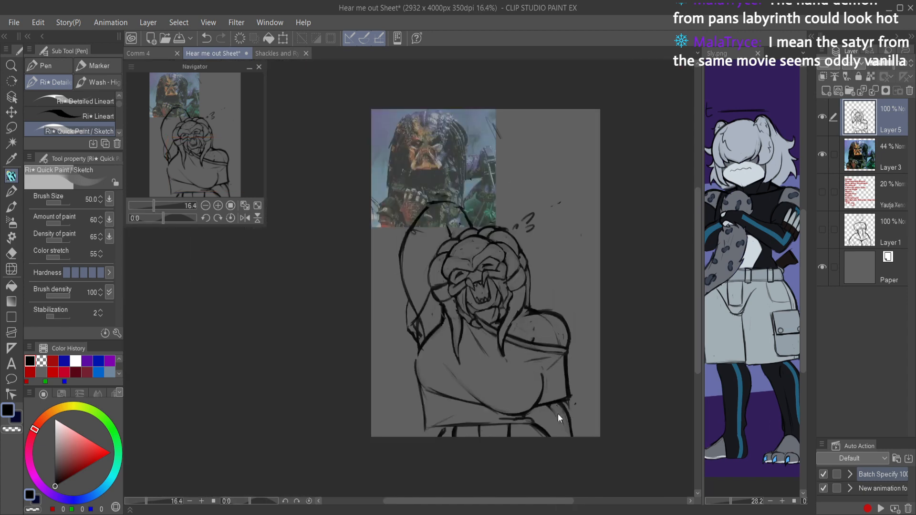
{"action": "scroll", "coordinate": [553, 420], "scroll_direction": "down", "scroll_amount": 2}
{"action": "scroll", "coordinate": [558, 405], "scroll_direction": "up", "scroll_amount": 6}
{"action": "key", "text": "e"}
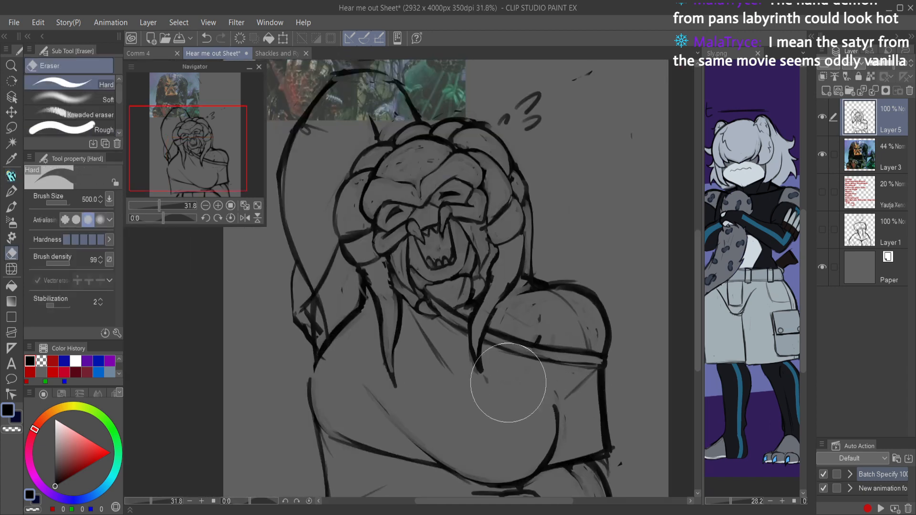
{"action": "scroll", "coordinate": [548, 400], "scroll_direction": "down", "scroll_amount": 4}
{"action": "key", "text": "ctrl+s"}
{"action": "key", "text": "h"}
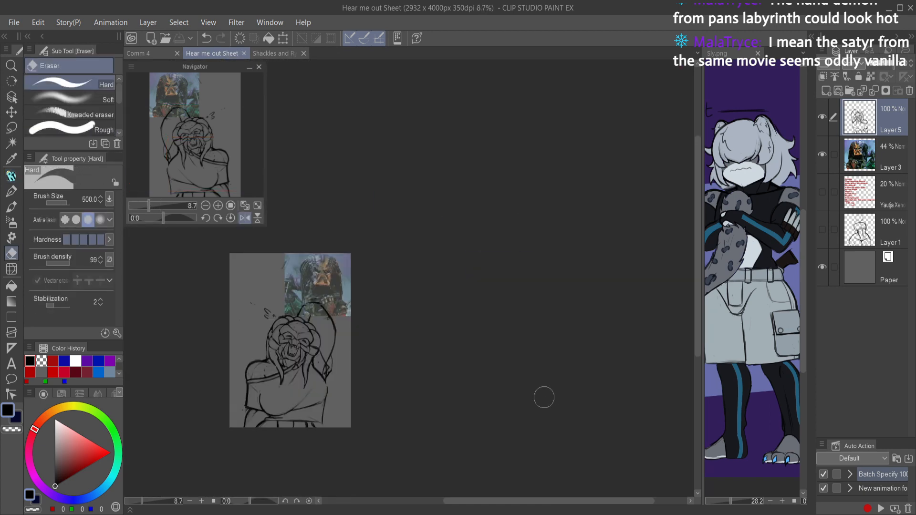
{"action": "key", "text": "h"}
{"action": "scroll", "coordinate": [524, 383], "scroll_direction": "up", "scroll_amount": 3}
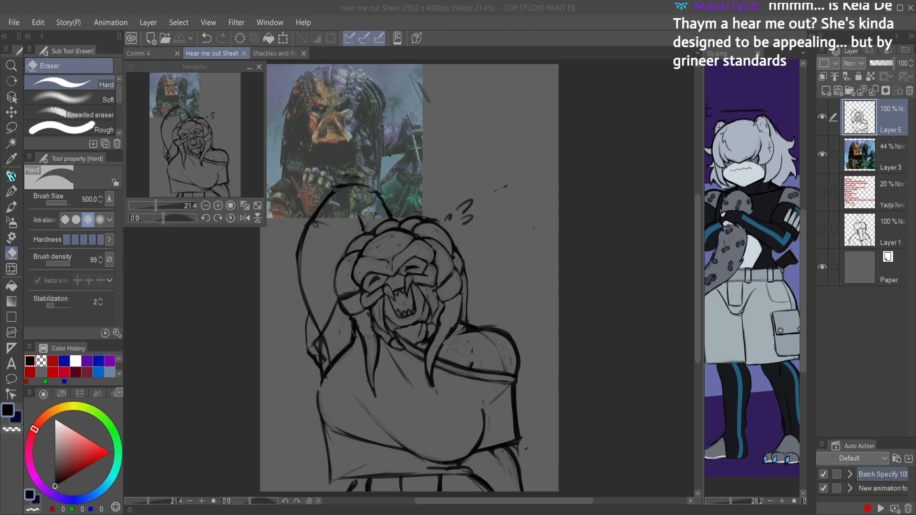
{"action": "left_click", "coordinate": [561, 347]}
{"action": "key", "text": "ctrl+s"}
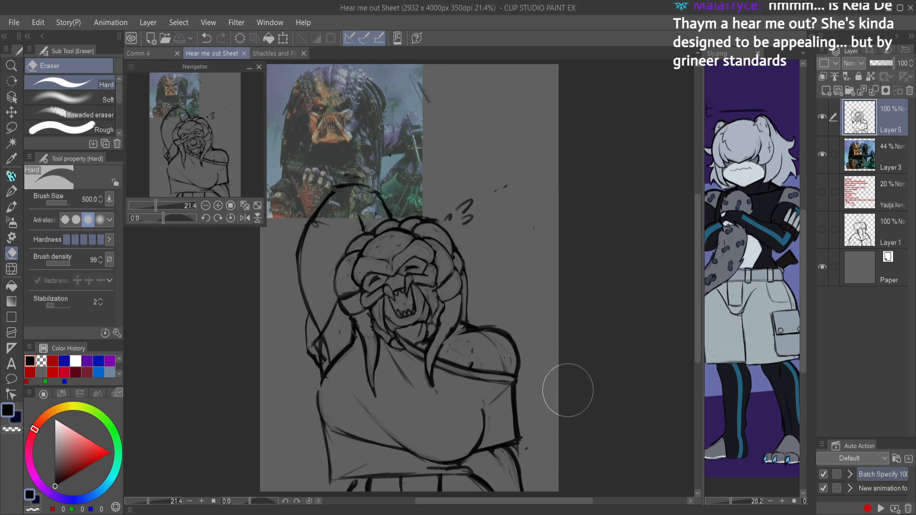
Step: Hide the Predator reference photo on Layer 3
{"action": "key", "text": "p"}
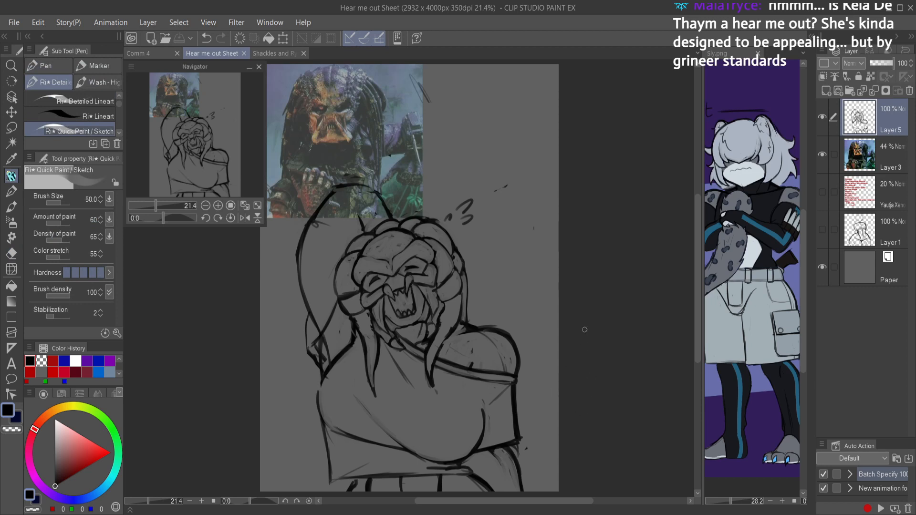
{"action": "left_click", "coordinate": [855, 146]}
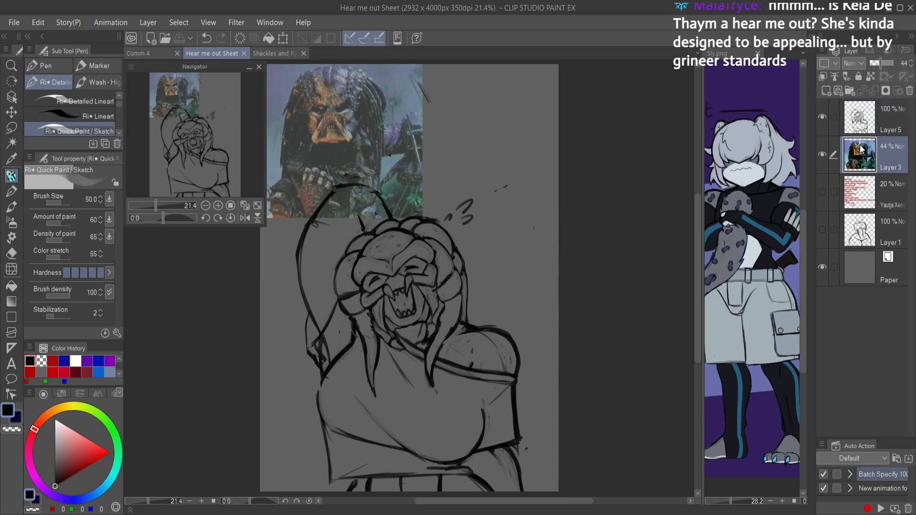
{"action": "left_click", "coordinate": [822, 154]}
{"action": "scroll", "coordinate": [566, 254], "scroll_direction": "down", "scroll_amount": 3}
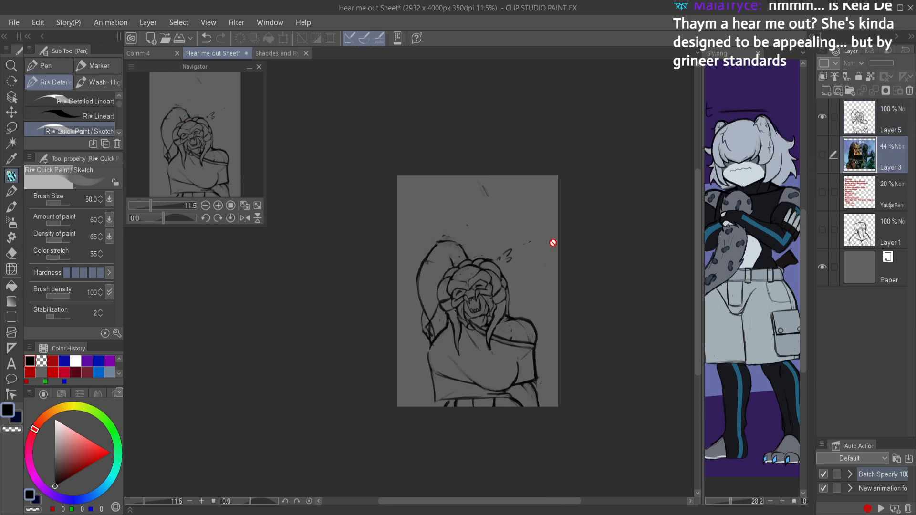
Step: Clean stray marks around the raised arm on Layer 5, redraw its sleeve edge up to the head, and save the drawing
{"action": "key", "text": "e"}
{"action": "key", "text": "alt+]"}
{"action": "mouse_move", "coordinate": [460, 204]}
{"action": "left_mouse_down"}
{"action": "mouse_move", "coordinate": [461, 178]}
{"action": "mouse_move", "coordinate": [436, 232]}
{"action": "left_mouse_up"}
{"action": "mouse_move", "coordinate": [438, 269]}
{"action": "left_mouse_down"}
{"action": "mouse_move", "coordinate": [440, 253]}
{"action": "mouse_move", "coordinate": [431, 255]}
{"action": "mouse_move", "coordinate": [446, 246]}
{"action": "mouse_move", "coordinate": [419, 298]}
{"action": "mouse_move", "coordinate": [411, 379]}
{"action": "mouse_move", "coordinate": [438, 415]}
{"action": "mouse_move", "coordinate": [435, 460]}
{"action": "mouse_move", "coordinate": [451, 458]}
{"action": "mouse_move", "coordinate": [443, 437]}
{"action": "mouse_move", "coordinate": [433, 439]}
{"action": "mouse_move", "coordinate": [441, 481]}
{"action": "mouse_move", "coordinate": [423, 453]}
{"action": "mouse_move", "coordinate": [422, 398]}
{"action": "left_mouse_up"}
{"action": "scroll", "coordinate": [423, 247], "scroll_direction": "up", "scroll_amount": 3}
{"action": "key", "text": "p"}
{"action": "key", "text": "c"}
{"action": "left_click_drag", "start_coordinate": [429, 443], "coordinate": [465, 376]}
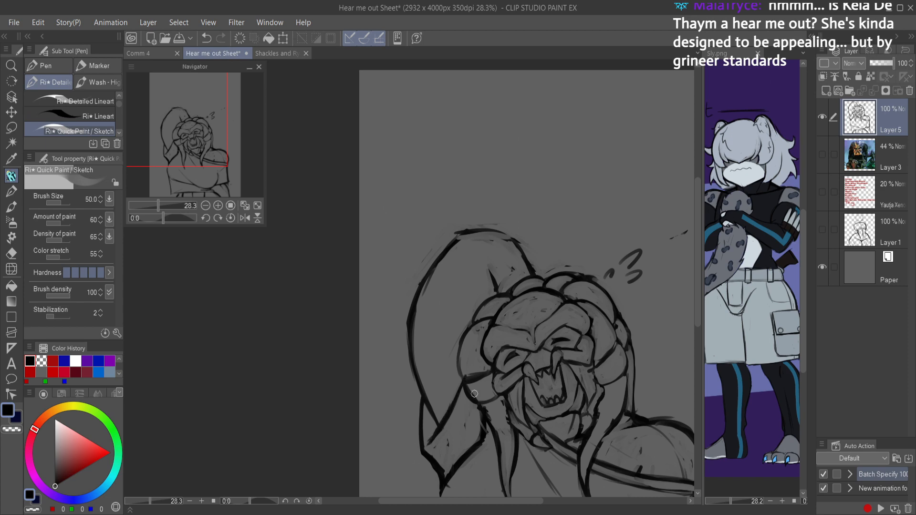
{"action": "scroll", "coordinate": [508, 384], "scroll_direction": "down", "scroll_amount": 6}
{"action": "key", "text": "ctrl+s"}
Step: Shade the narrow sleeve opening beneath the raised arm with black hatching strokes
{"action": "left_click_drag", "start_coordinate": [543, 399], "coordinate": [565, 372]}
{"action": "mouse_move", "coordinate": [365, 389]}
{"action": "left_mouse_down"}
{"action": "mouse_move", "coordinate": [387, 325]}
{"action": "mouse_move", "coordinate": [351, 310]}
{"action": "mouse_move", "coordinate": [349, 338]}
{"action": "left_mouse_up"}
{"action": "left_click_drag", "start_coordinate": [365, 326], "coordinate": [347, 384]}
{"action": "mouse_move", "coordinate": [374, 350]}
{"action": "left_mouse_down"}
{"action": "mouse_move", "coordinate": [341, 412]}
{"action": "mouse_move", "coordinate": [349, 407]}
{"action": "left_mouse_up"}
{"action": "mouse_move", "coordinate": [349, 352]}
{"action": "left_mouse_down"}
{"action": "mouse_move", "coordinate": [368, 366]}
{"action": "mouse_move", "coordinate": [379, 361]}
{"action": "left_mouse_up"}
{"action": "mouse_move", "coordinate": [349, 327]}
{"action": "left_mouse_down"}
{"action": "mouse_move", "coordinate": [379, 353]}
{"action": "mouse_move", "coordinate": [360, 393]}
{"action": "mouse_move", "coordinate": [367, 377]}
{"action": "left_mouse_up"}
{"action": "left_click_drag", "start_coordinate": [346, 360], "coordinate": [377, 370]}
Step: Undo the last hatching strokes in the raised-arm sleeve opening, darken its outer edge, and check the whole figure
{"action": "scroll", "coordinate": [387, 371], "scroll_direction": "down", "scroll_amount": 3}
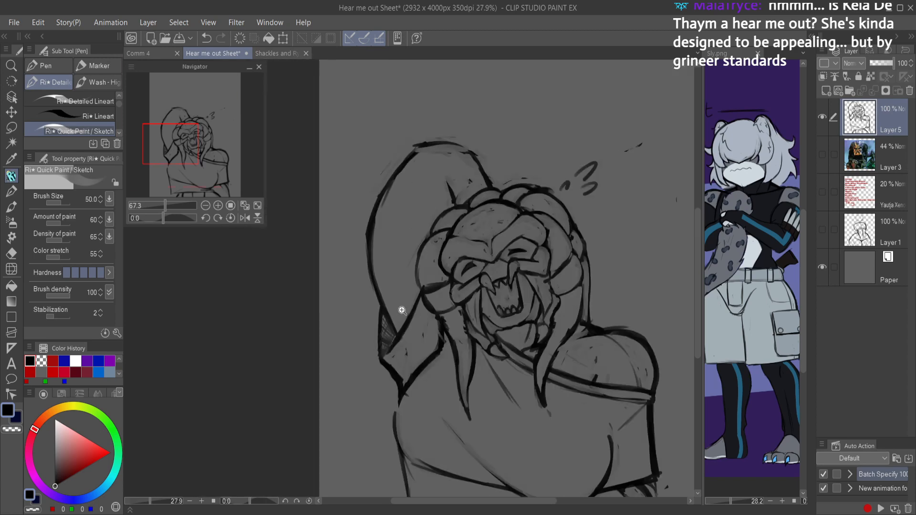
{"action": "scroll", "coordinate": [402, 295], "scroll_direction": "up", "scroll_amount": 2}
{"action": "key", "text": "ctrl+z"}
{"action": "key", "text": "ctrl+z"}
{"action": "key", "text": "ctrl+z"}
{"action": "key", "text": "ctrl+z"}
{"action": "key", "text": "ctrl+z"}
{"action": "key", "text": "ctrl+z"}
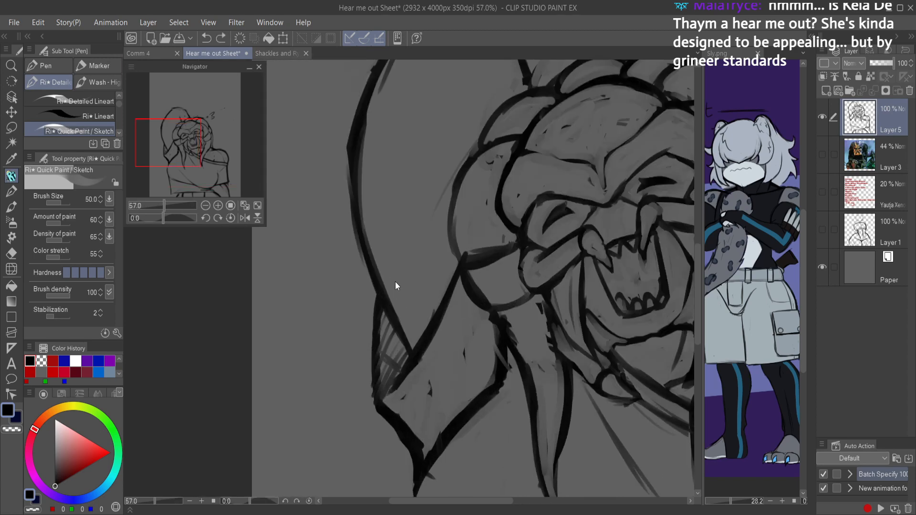
{"action": "mouse_move", "coordinate": [383, 319]}
{"action": "left_mouse_down"}
{"action": "mouse_move", "coordinate": [384, 304]}
{"action": "mouse_move", "coordinate": [377, 392]}
{"action": "mouse_move", "coordinate": [402, 348]}
{"action": "mouse_move", "coordinate": [393, 331]}
{"action": "mouse_move", "coordinate": [380, 364]}
{"action": "mouse_move", "coordinate": [384, 344]}
{"action": "left_mouse_up"}
{"action": "key", "text": "ctrl+0"}
{"action": "scroll", "coordinate": [452, 270], "scroll_direction": "down", "scroll_amount": 2}
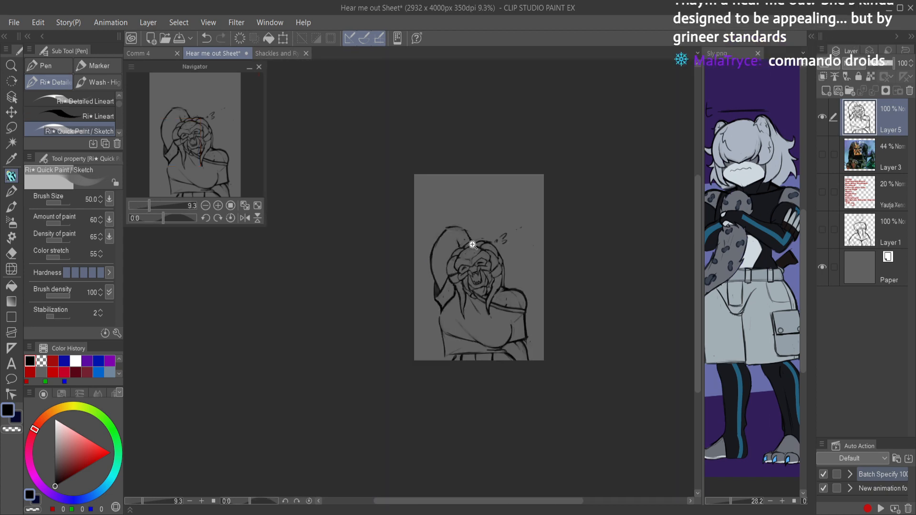
Step: Save the drawing, touch up the lines around the creature's open mouth and cheek, and check the whole figure
{"action": "key", "text": "ctrl+s"}
{"action": "scroll", "coordinate": [487, 239], "scroll_direction": "up", "scroll_amount": 7}
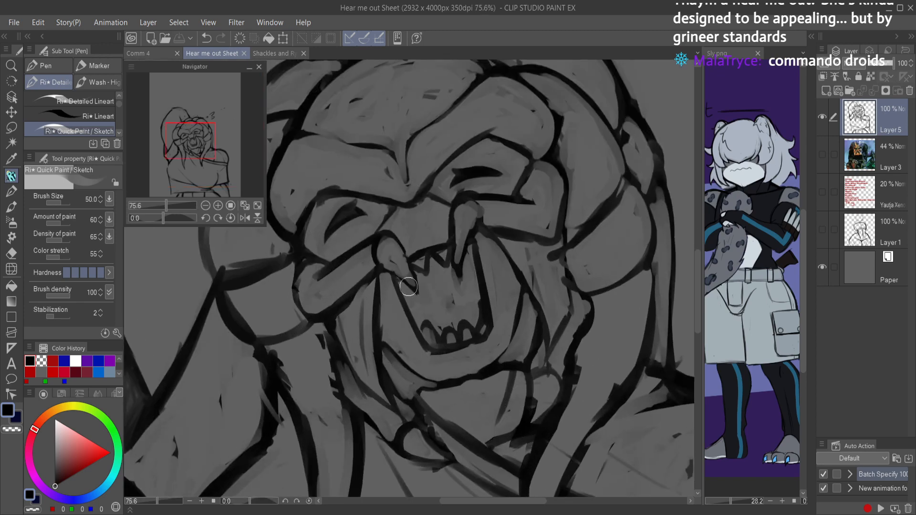
{"action": "mouse_move", "coordinate": [408, 315]}
{"action": "left_mouse_down"}
{"action": "mouse_move", "coordinate": [438, 304]}
{"action": "mouse_move", "coordinate": [439, 323]}
{"action": "mouse_move", "coordinate": [451, 325]}
{"action": "mouse_move", "coordinate": [470, 315]}
{"action": "mouse_move", "coordinate": [475, 296]}
{"action": "mouse_move", "coordinate": [436, 317]}
{"action": "mouse_move", "coordinate": [412, 315]}
{"action": "mouse_move", "coordinate": [438, 322]}
{"action": "mouse_move", "coordinate": [432, 308]}
{"action": "mouse_move", "coordinate": [442, 308]}
{"action": "mouse_move", "coordinate": [464, 321]}
{"action": "mouse_move", "coordinate": [471, 291]}
{"action": "mouse_move", "coordinate": [501, 296]}
{"action": "left_mouse_up"}
{"action": "scroll", "coordinate": [501, 296], "scroll_direction": "down", "scroll_amount": 5}
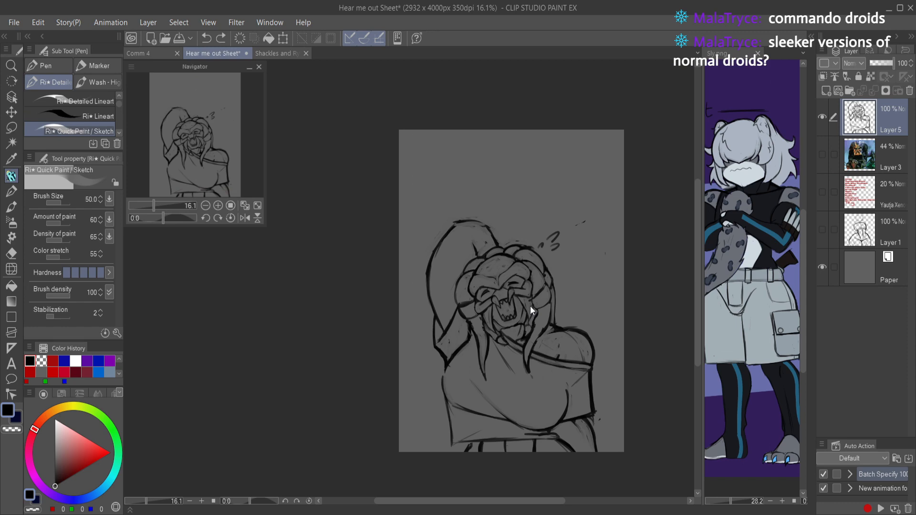
{"action": "scroll", "coordinate": [530, 306], "scroll_direction": "up", "scroll_amount": 4}
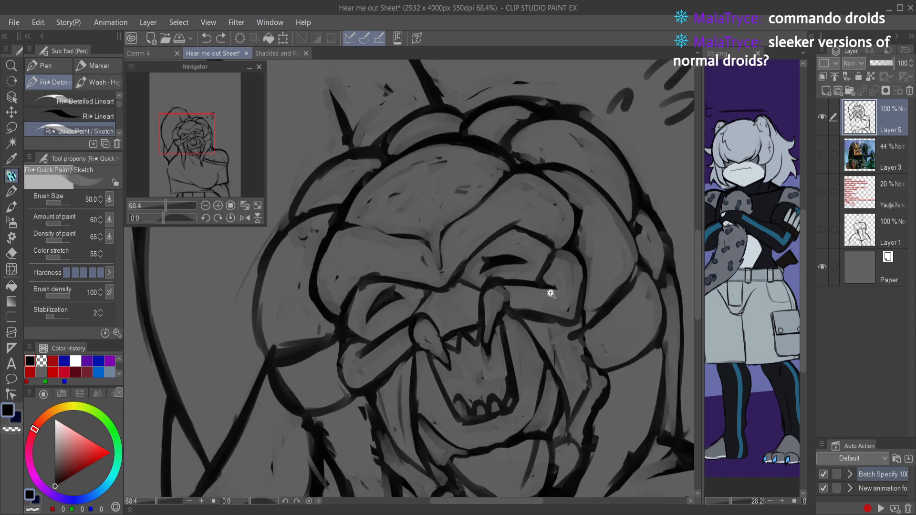
{"action": "scroll", "coordinate": [556, 288], "scroll_direction": "down", "scroll_amount": 4}
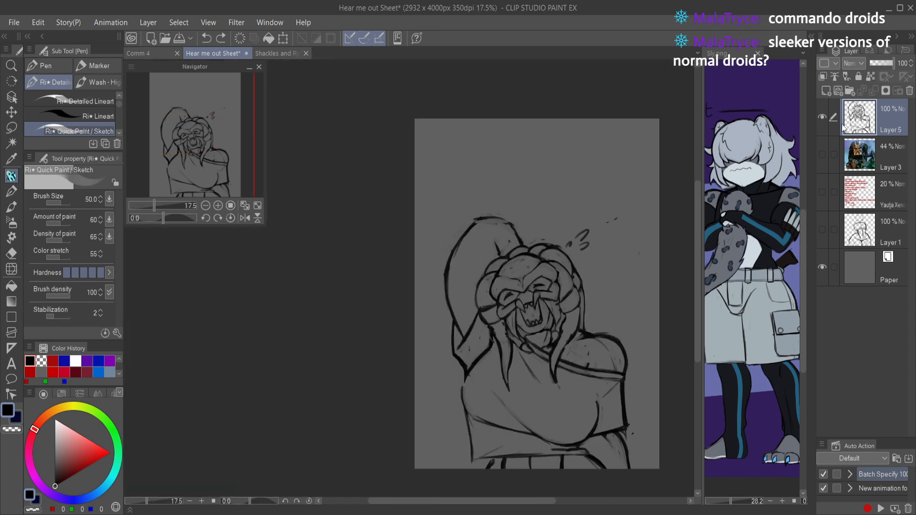
{"action": "scroll", "coordinate": [628, 321], "scroll_direction": "down", "scroll_amount": 1}
{"action": "scroll", "coordinate": [627, 321], "scroll_direction": "up", "scroll_amount": 4}
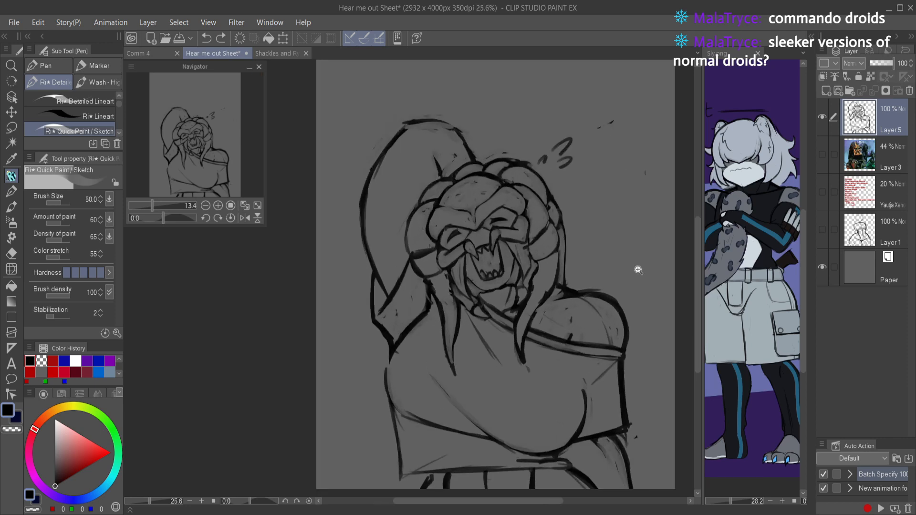
Step: Clean up the edges of the dreadlock hanging beside the bare shoulder
{"action": "mouse_move", "coordinate": [561, 357]}
{"action": "left_mouse_down"}
{"action": "mouse_move", "coordinate": [562, 323]}
{"action": "mouse_move", "coordinate": [553, 345]}
{"action": "mouse_move", "coordinate": [572, 336]}
{"action": "mouse_move", "coordinate": [568, 351]}
{"action": "mouse_move", "coordinate": [571, 334]}
{"action": "mouse_move", "coordinate": [556, 349]}
{"action": "left_mouse_up"}
{"action": "key", "text": "c"}
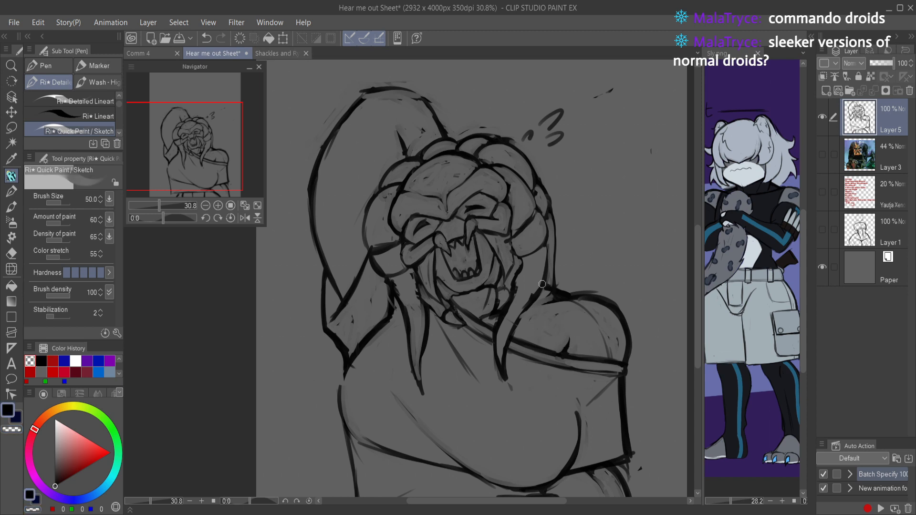
{"action": "mouse_move", "coordinate": [544, 247]}
{"action": "left_mouse_down"}
{"action": "mouse_move", "coordinate": [503, 365]}
{"action": "mouse_move", "coordinate": [507, 321]}
{"action": "left_mouse_up"}
{"action": "mouse_move", "coordinate": [493, 360]}
{"action": "left_mouse_down"}
{"action": "mouse_move", "coordinate": [510, 260]}
{"action": "mouse_move", "coordinate": [515, 280]}
{"action": "mouse_move", "coordinate": [496, 333]}
{"action": "mouse_move", "coordinate": [461, 380]}
{"action": "mouse_move", "coordinate": [472, 333]}
{"action": "mouse_move", "coordinate": [466, 344]}
{"action": "mouse_move", "coordinate": [496, 334]}
{"action": "mouse_move", "coordinate": [487, 326]}
{"action": "mouse_move", "coordinate": [499, 335]}
{"action": "mouse_move", "coordinate": [469, 346]}
{"action": "mouse_move", "coordinate": [469, 335]}
{"action": "mouse_move", "coordinate": [456, 385]}
{"action": "left_mouse_up"}
Step: Redraw the cheek line between the eye ridge and the bare-shoulder dreadlock in black, erase its stray marks, and save
{"action": "scroll", "coordinate": [525, 255], "scroll_direction": "up", "scroll_amount": 4}
{"action": "key", "text": "c"}
{"action": "mouse_move", "coordinate": [471, 340]}
{"action": "left_mouse_down"}
{"action": "mouse_move", "coordinate": [467, 318]}
{"action": "mouse_move", "coordinate": [466, 325]}
{"action": "mouse_move", "coordinate": [504, 298]}
{"action": "mouse_move", "coordinate": [507, 325]}
{"action": "mouse_move", "coordinate": [500, 334]}
{"action": "mouse_move", "coordinate": [503, 302]}
{"action": "mouse_move", "coordinate": [507, 313]}
{"action": "mouse_move", "coordinate": [523, 284]}
{"action": "mouse_move", "coordinate": [504, 248]}
{"action": "left_mouse_up"}
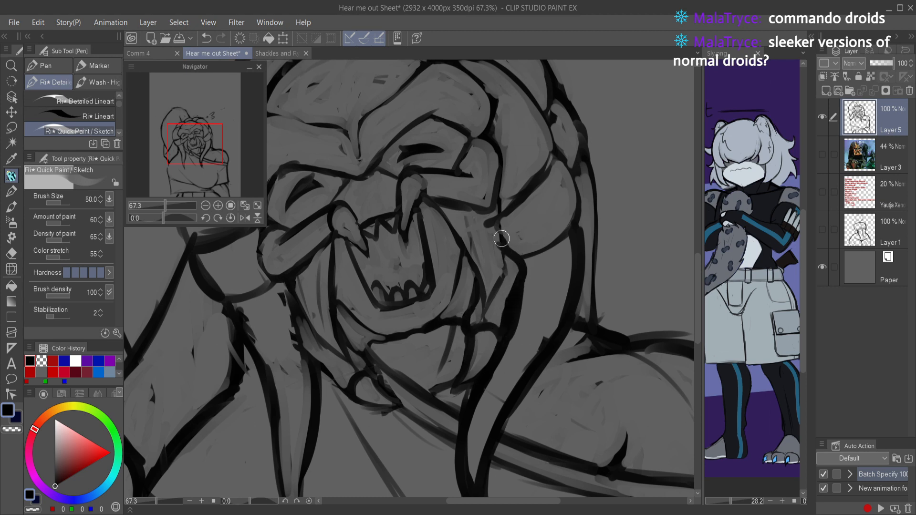
{"action": "mouse_move", "coordinate": [498, 200]}
{"action": "left_mouse_down"}
{"action": "mouse_move", "coordinate": [503, 283]}
{"action": "mouse_move", "coordinate": [485, 313]}
{"action": "left_mouse_up"}
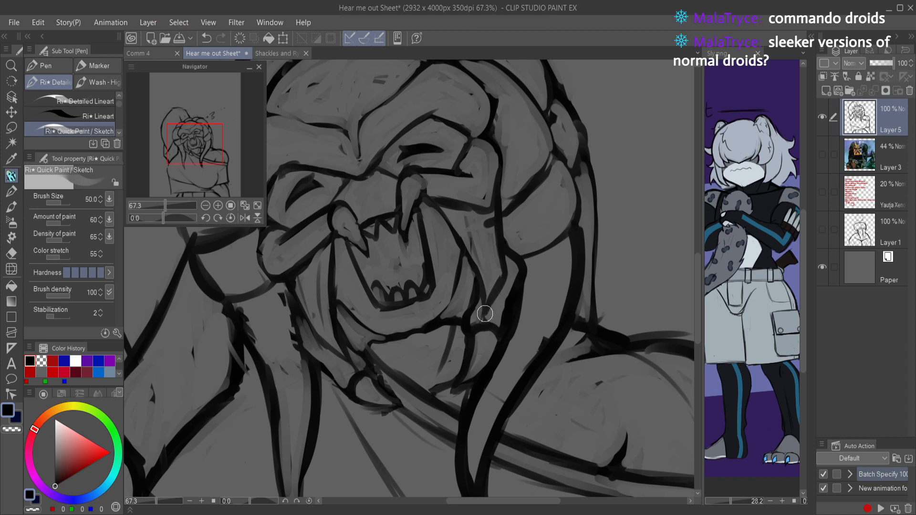
{"action": "key", "text": "c"}
{"action": "mouse_move", "coordinate": [471, 245]}
{"action": "left_mouse_down"}
{"action": "mouse_move", "coordinate": [487, 269]}
{"action": "mouse_move", "coordinate": [489, 216]}
{"action": "mouse_move", "coordinate": [502, 274]}
{"action": "mouse_move", "coordinate": [494, 191]}
{"action": "mouse_move", "coordinate": [496, 249]}
{"action": "left_mouse_up"}
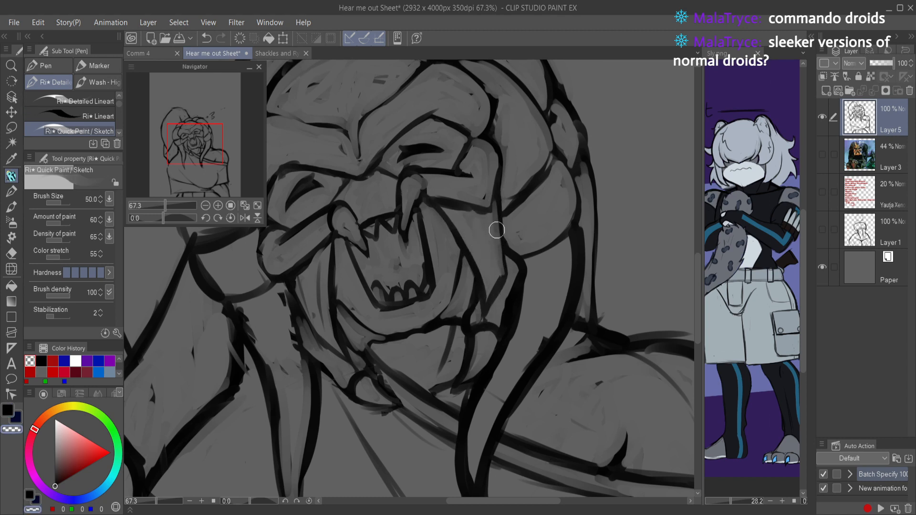
{"action": "key", "text": "c"}
{"action": "left_click_drag", "start_coordinate": [499, 172], "coordinate": [485, 210]}
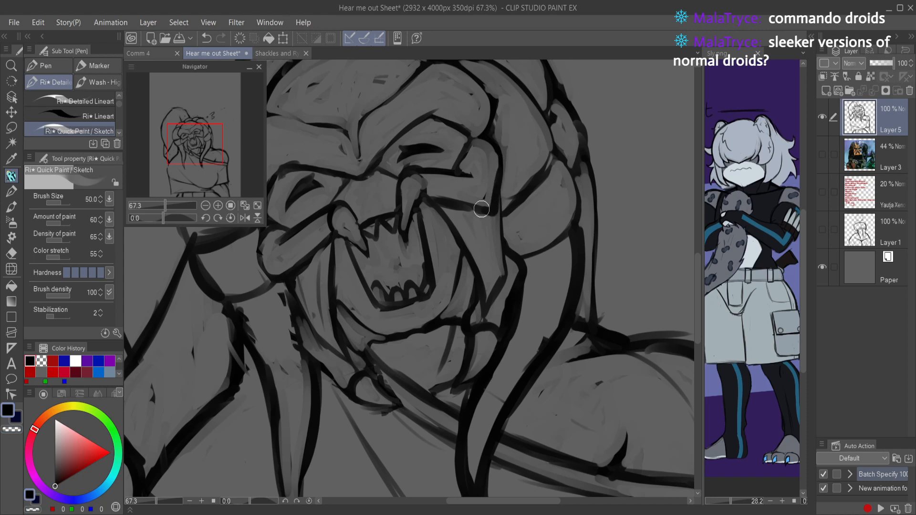
{"action": "key", "text": "ctrl+s"}
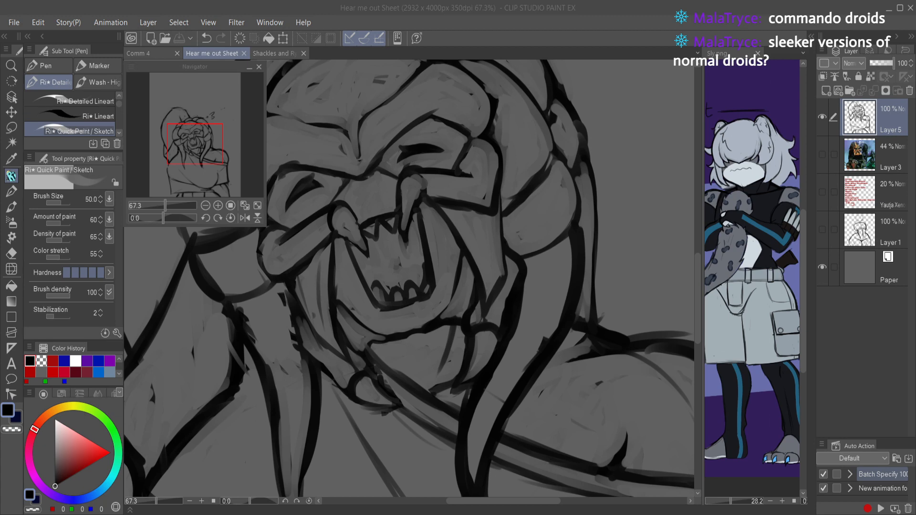
Step: Paste the droid reference picture as a new layer and enlarge it to the canvas height
{"action": "left_click", "coordinate": [367, 393]}
{"action": "key", "text": "ctrl+b"}
{"action": "key", "text": "ctrl+b"}
{"action": "key", "text": "ctrl+v"}
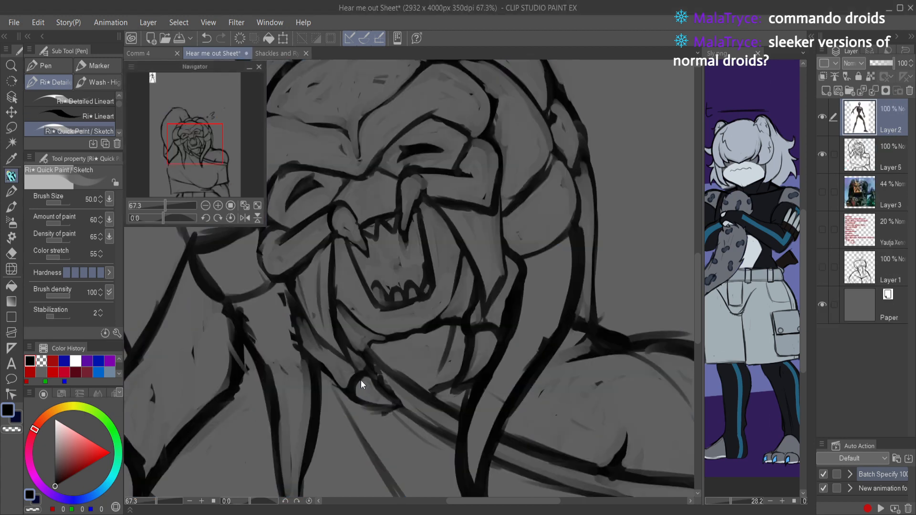
{"action": "key", "text": "ctrl+t"}
{"action": "scroll", "coordinate": [360, 379], "scroll_direction": "down", "scroll_amount": 5}
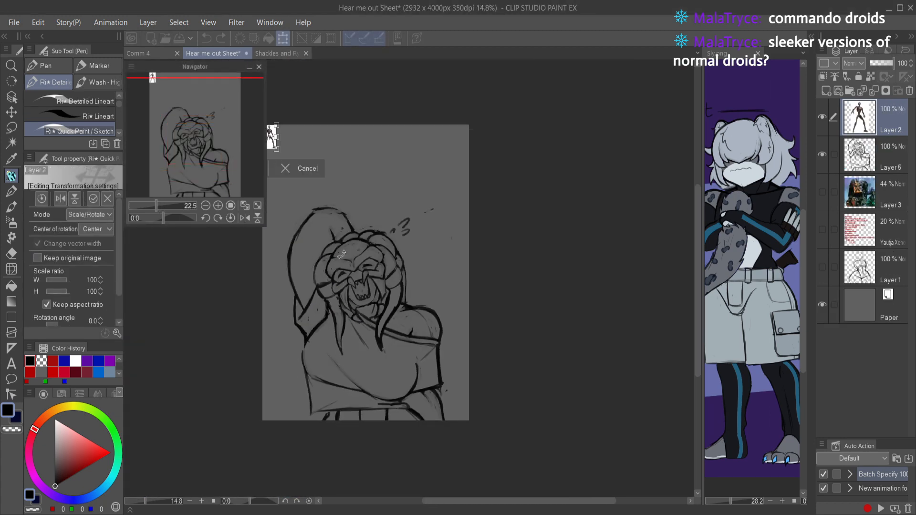
{"action": "left_click_drag", "start_coordinate": [278, 151], "coordinate": [517, 429]}
{"action": "key", "text": "Return"}
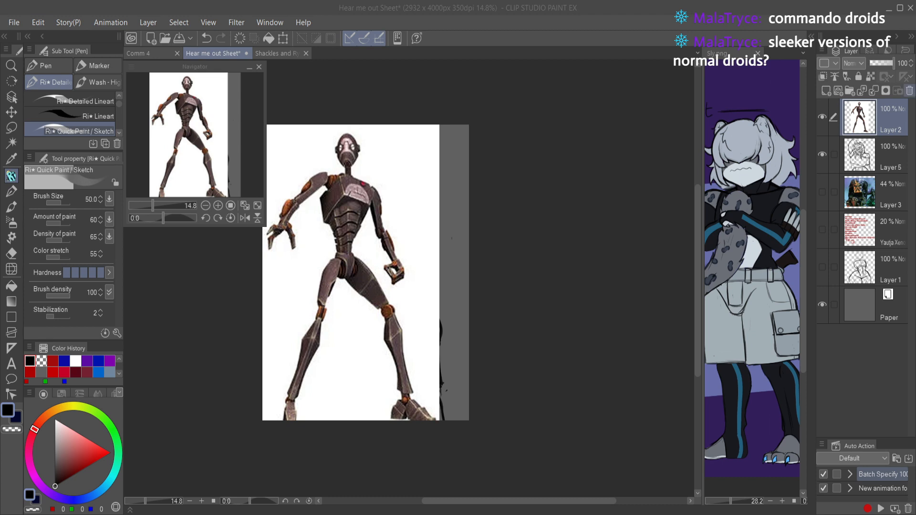
Step: Delete the pasted droid picture's layer and save the drawing
{"action": "left_click", "coordinate": [909, 91]}
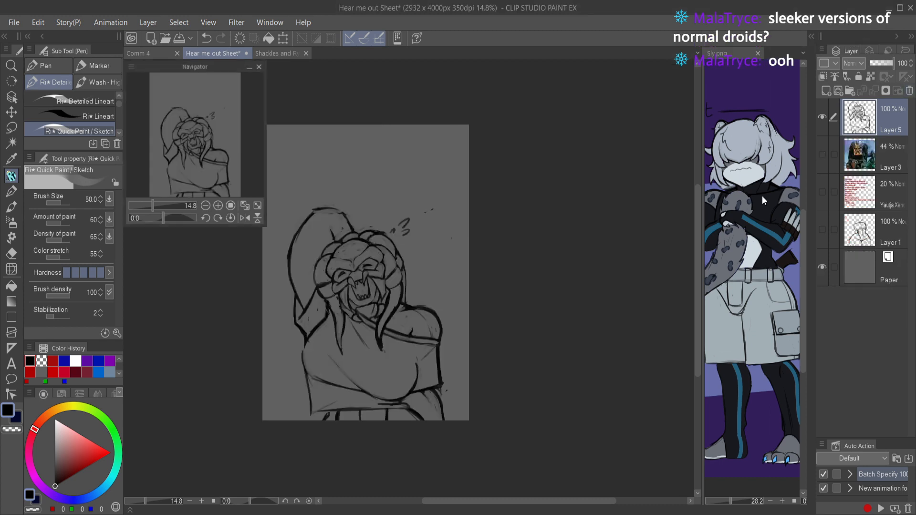
{"action": "key", "text": "ctrl+s"}
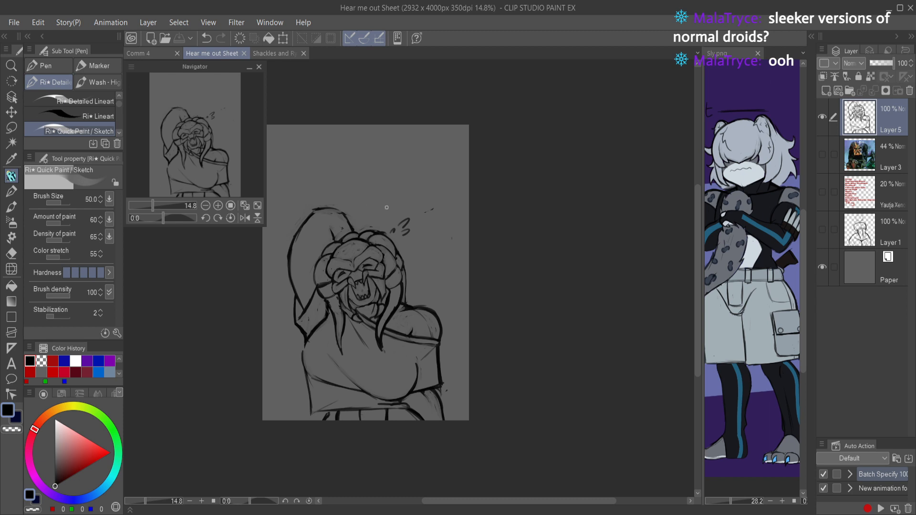
Step: Draw an additional pointed dreadlock beside the jaw on the raised-arm side, undoing and redrawing its unsatisfactory strokes
{"action": "mouse_move", "coordinate": [389, 256]}
{"action": "left_mouse_down"}
{"action": "mouse_move", "coordinate": [406, 240]}
{"action": "mouse_move", "coordinate": [399, 212]}
{"action": "mouse_move", "coordinate": [373, 216]}
{"action": "left_mouse_up"}
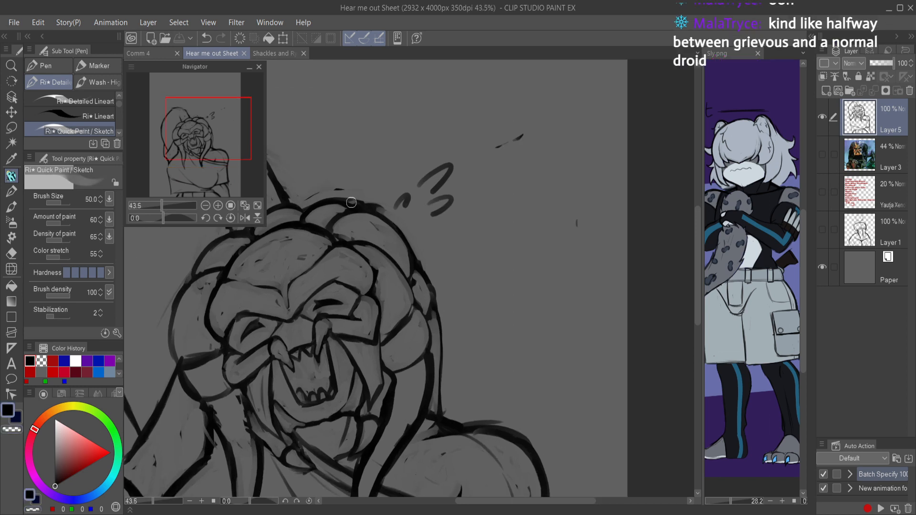
{"action": "left_click_drag", "start_coordinate": [243, 330], "coordinate": [373, 218]}
{"action": "mouse_move", "coordinate": [340, 191]}
{"action": "left_mouse_down"}
{"action": "mouse_move", "coordinate": [332, 239]}
{"action": "mouse_move", "coordinate": [354, 314]}
{"action": "mouse_move", "coordinate": [350, 383]}
{"action": "left_mouse_up"}
{"action": "left_click_drag", "start_coordinate": [361, 345], "coordinate": [335, 405]}
{"action": "mouse_move", "coordinate": [356, 373]}
{"action": "left_mouse_down"}
{"action": "mouse_move", "coordinate": [317, 413]}
{"action": "mouse_move", "coordinate": [360, 384]}
{"action": "left_mouse_up"}
{"action": "mouse_move", "coordinate": [326, 409]}
{"action": "left_mouse_down"}
{"action": "mouse_move", "coordinate": [374, 368]}
{"action": "mouse_move", "coordinate": [345, 392]}
{"action": "mouse_move", "coordinate": [355, 372]}
{"action": "mouse_move", "coordinate": [337, 408]}
{"action": "mouse_move", "coordinate": [373, 359]}
{"action": "left_mouse_up"}
{"action": "key", "text": "ctrl+z"}
{"action": "key", "text": "ctrl+z"}
{"action": "mouse_move", "coordinate": [349, 396]}
{"action": "left_mouse_down"}
{"action": "mouse_move", "coordinate": [385, 328]}
{"action": "mouse_move", "coordinate": [378, 357]}
{"action": "mouse_move", "coordinate": [385, 322]}
{"action": "mouse_move", "coordinate": [356, 388]}
{"action": "mouse_move", "coordinate": [363, 380]}
{"action": "mouse_move", "coordinate": [344, 399]}
{"action": "mouse_move", "coordinate": [359, 341]}
{"action": "mouse_move", "coordinate": [359, 379]}
{"action": "mouse_move", "coordinate": [365, 324]}
{"action": "left_mouse_up"}
Step: Erase the overlapping lines at the new dreadlock's root, redraw its outer edge in black, and save the drawing
{"action": "key", "text": "c"}
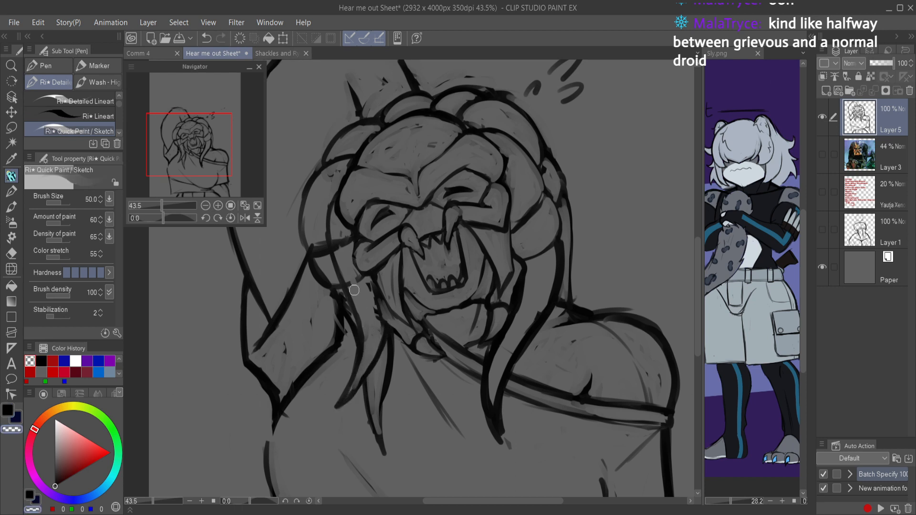
{"action": "mouse_move", "coordinate": [340, 248]}
{"action": "left_mouse_down"}
{"action": "mouse_move", "coordinate": [351, 248]}
{"action": "mouse_move", "coordinate": [368, 302]}
{"action": "left_mouse_up"}
{"action": "key", "text": "c"}
{"action": "mouse_move", "coordinate": [333, 266]}
{"action": "left_mouse_down"}
{"action": "mouse_move", "coordinate": [357, 266]}
{"action": "mouse_move", "coordinate": [339, 267]}
{"action": "mouse_move", "coordinate": [347, 296]}
{"action": "mouse_move", "coordinate": [340, 273]}
{"action": "mouse_move", "coordinate": [353, 306]}
{"action": "mouse_move", "coordinate": [335, 271]}
{"action": "mouse_move", "coordinate": [356, 309]}
{"action": "mouse_move", "coordinate": [375, 290]}
{"action": "mouse_move", "coordinate": [344, 275]}
{"action": "mouse_move", "coordinate": [352, 300]}
{"action": "mouse_move", "coordinate": [345, 274]}
{"action": "mouse_move", "coordinate": [350, 301]}
{"action": "left_mouse_up"}
{"action": "key", "text": "c"}
{"action": "key", "text": "c"}
{"action": "scroll", "coordinate": [358, 252], "scroll_direction": "down", "scroll_amount": 5}
{"action": "key", "text": "ctrl+s"}
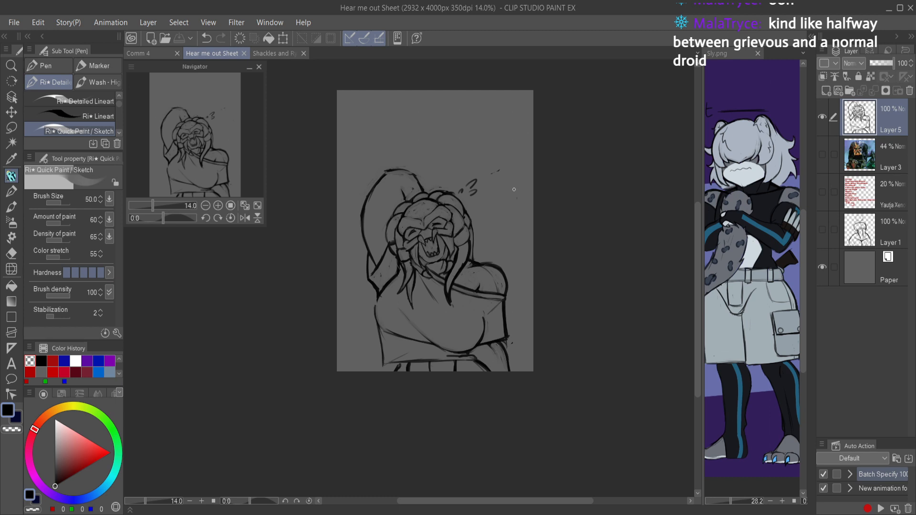
Step: Refine the dreadlock segments beside the jaw on the raised-arm side, alternating black strokes with erasing
{"action": "mouse_move", "coordinate": [424, 332]}
{"action": "left_mouse_down"}
{"action": "mouse_move", "coordinate": [400, 262]}
{"action": "mouse_move", "coordinate": [366, 280]}
{"action": "mouse_move", "coordinate": [472, 365]}
{"action": "left_mouse_up"}
{"action": "key", "text": "c"}
{"action": "key", "text": "c"}
{"action": "key", "text": "c"}
{"action": "left_click_drag", "start_coordinate": [398, 287], "coordinate": [458, 373]}
{"action": "mouse_move", "coordinate": [429, 335]}
{"action": "left_mouse_down"}
{"action": "mouse_move", "coordinate": [464, 376]}
{"action": "mouse_move", "coordinate": [496, 388]}
{"action": "mouse_move", "coordinate": [529, 391]}
{"action": "mouse_move", "coordinate": [556, 370]}
{"action": "left_mouse_up"}
{"action": "mouse_move", "coordinate": [441, 355]}
{"action": "left_mouse_down"}
{"action": "mouse_move", "coordinate": [386, 279]}
{"action": "mouse_move", "coordinate": [445, 359]}
{"action": "left_mouse_up"}
{"action": "key", "text": "c"}
{"action": "mouse_move", "coordinate": [399, 287]}
{"action": "left_mouse_down"}
{"action": "mouse_move", "coordinate": [472, 374]}
{"action": "mouse_move", "coordinate": [441, 343]}
{"action": "mouse_move", "coordinate": [499, 380]}
{"action": "left_mouse_up"}
{"action": "mouse_move", "coordinate": [540, 298]}
{"action": "left_mouse_down"}
{"action": "mouse_move", "coordinate": [500, 305]}
{"action": "mouse_move", "coordinate": [552, 288]}
{"action": "left_mouse_up"}
{"action": "left_click_drag", "start_coordinate": [466, 256], "coordinate": [541, 340]}
{"action": "left_click_drag", "start_coordinate": [497, 287], "coordinate": [529, 331]}
{"action": "left_click_drag", "start_coordinate": [588, 322], "coordinate": [599, 299]}
{"action": "mouse_move", "coordinate": [620, 260]}
{"action": "left_mouse_down"}
{"action": "mouse_move", "coordinate": [567, 258]}
{"action": "mouse_move", "coordinate": [593, 250]}
{"action": "mouse_move", "coordinate": [600, 214]}
{"action": "mouse_move", "coordinate": [582, 205]}
{"action": "mouse_move", "coordinate": [571, 272]}
{"action": "left_mouse_up"}
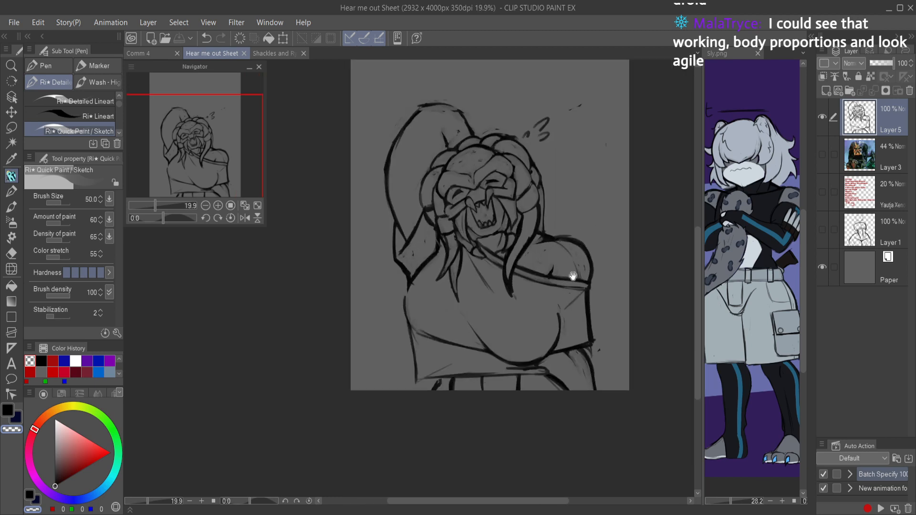
Step: Check the figure in a mirrored view, and erase the shirt fold below the chin with the Hard eraser
{"action": "key", "text": "h"}
{"action": "key", "text": "h"}
{"action": "left_click_drag", "start_coordinate": [548, 333], "coordinate": [529, 422]}
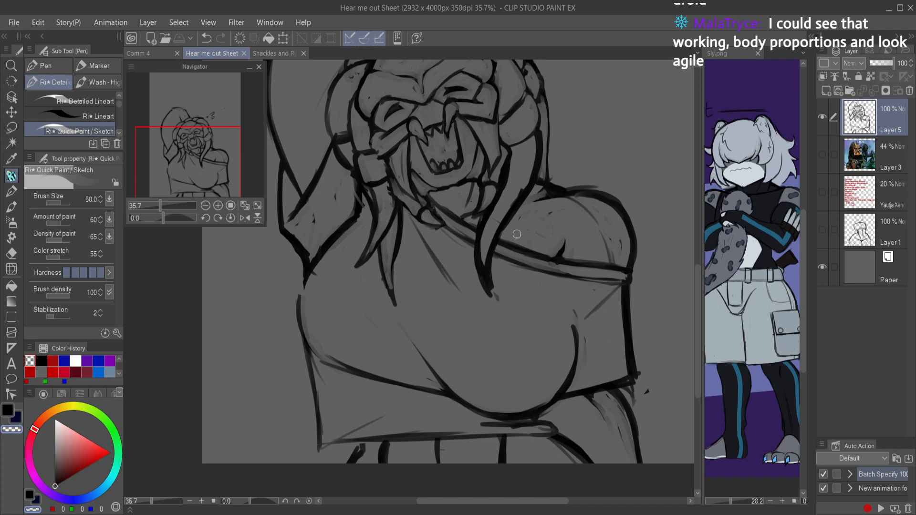
{"action": "scroll", "coordinate": [506, 270], "scroll_direction": "down", "scroll_amount": 2}
{"action": "scroll", "coordinate": [469, 246], "scroll_direction": "up", "scroll_amount": 4}
{"action": "key", "text": "e"}
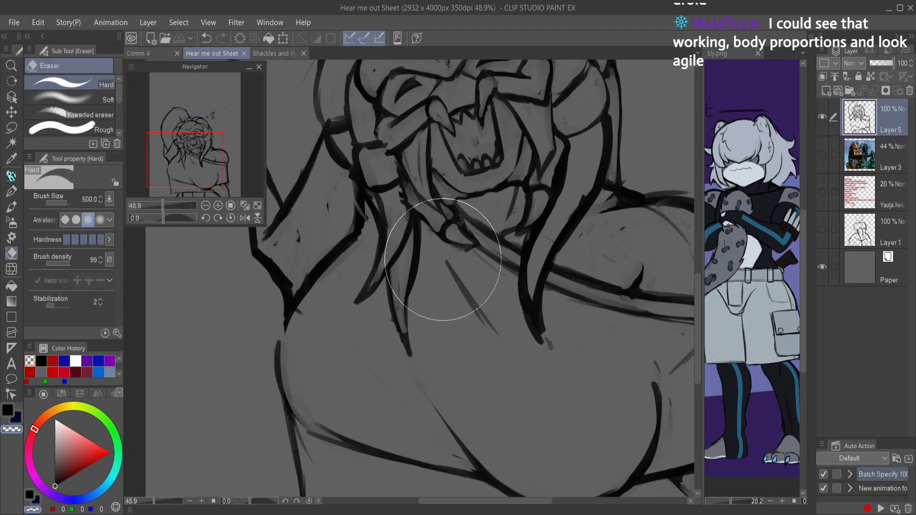
{"action": "left_click_drag", "start_coordinate": [435, 247], "coordinate": [492, 343]}
Step: Redraw the fold below the chin as a shorter, thinner line, trim it with the transparent brush, and save
{"action": "key", "text": "p"}
{"action": "key", "text": "c"}
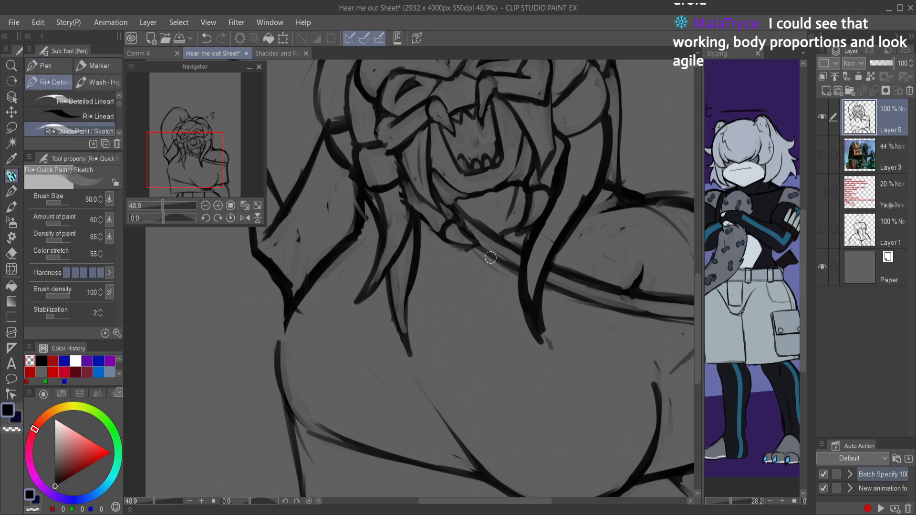
{"action": "mouse_move", "coordinate": [414, 213]}
{"action": "left_mouse_down"}
{"action": "mouse_move", "coordinate": [469, 281]}
{"action": "mouse_move", "coordinate": [424, 213]}
{"action": "mouse_move", "coordinate": [479, 295]}
{"action": "left_mouse_up"}
{"action": "key", "text": "c"}
{"action": "left_click_drag", "start_coordinate": [435, 238], "coordinate": [503, 333]}
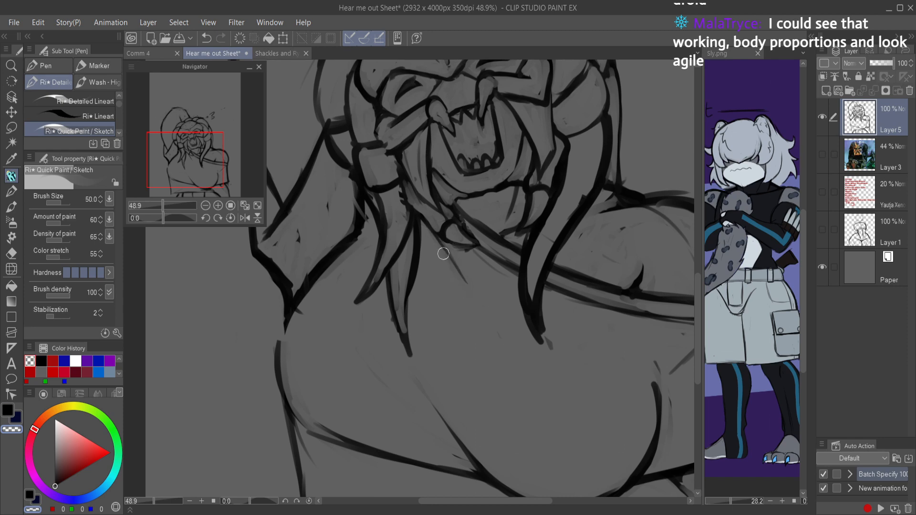
{"action": "key", "text": "ctrl+s"}
{"action": "scroll", "coordinate": [485, 279], "scroll_direction": "down", "scroll_amount": 5}
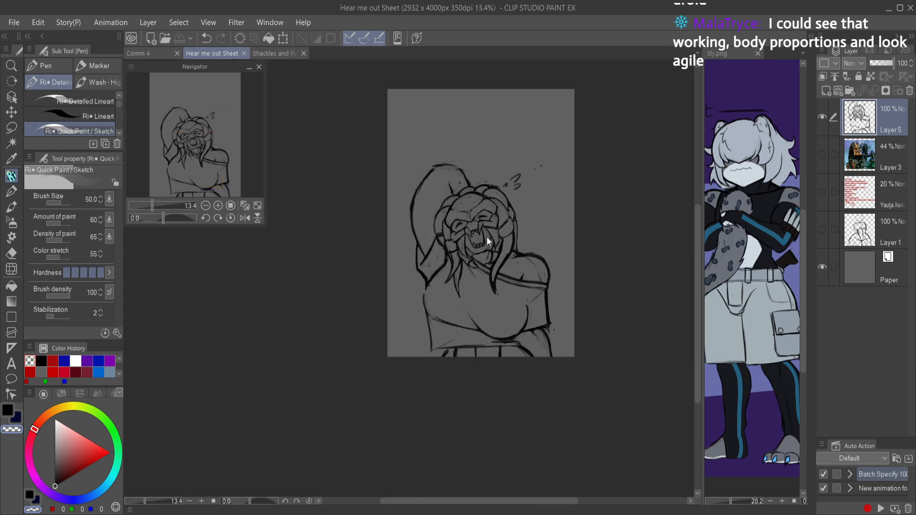
Step: Redraw the top contour of the bare shoulder in black and clean the area beneath it with the transparent brush
{"action": "scroll", "coordinate": [485, 239], "scroll_direction": "up", "scroll_amount": 2}
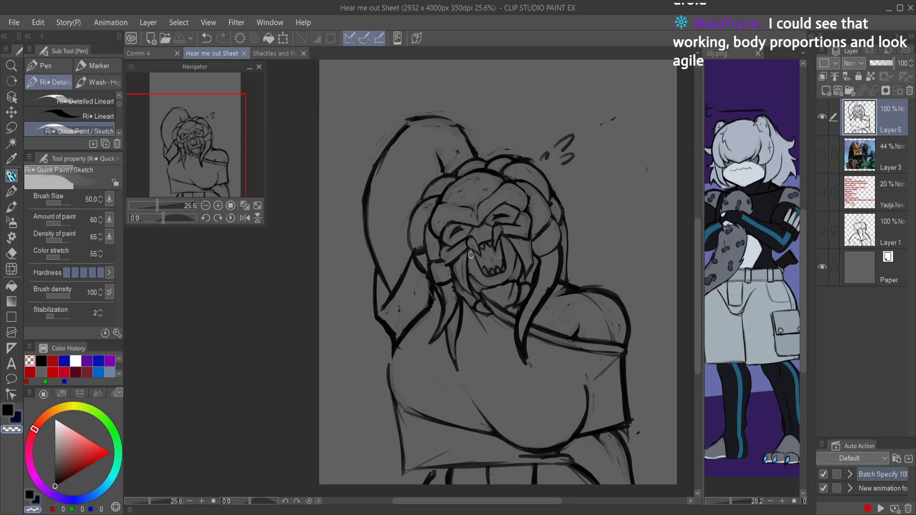
{"action": "scroll", "coordinate": [596, 293], "scroll_direction": "up", "scroll_amount": 4}
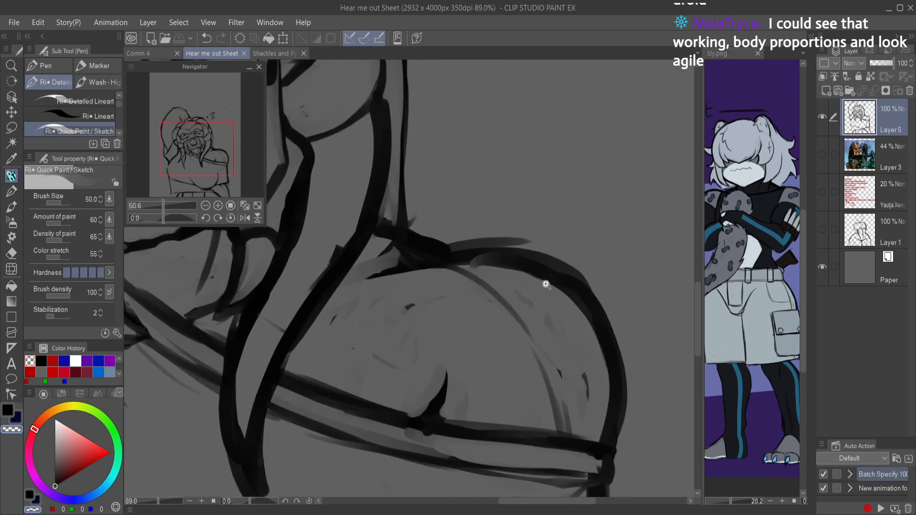
{"action": "left_click_drag", "start_coordinate": [400, 270], "coordinate": [472, 273]}
{"action": "key", "text": "ctrl+z"}
{"action": "key", "text": "ctrl+z"}
{"action": "key", "text": "c"}
{"action": "mouse_move", "coordinate": [380, 276]}
{"action": "left_mouse_down"}
{"action": "mouse_move", "coordinate": [460, 267]}
{"action": "mouse_move", "coordinate": [419, 266]}
{"action": "mouse_move", "coordinate": [513, 288]}
{"action": "left_mouse_up"}
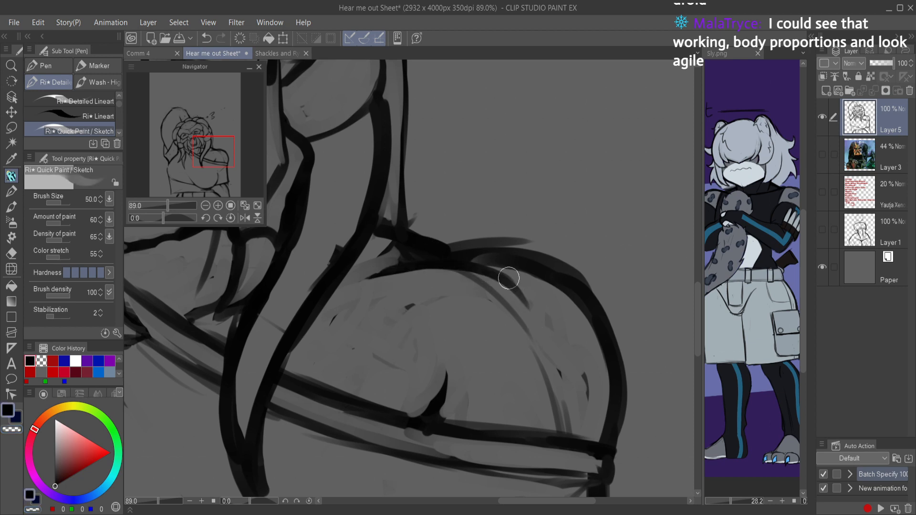
{"action": "key", "text": "c"}
{"action": "mouse_move", "coordinate": [450, 276]}
{"action": "left_mouse_down"}
{"action": "mouse_move", "coordinate": [522, 320]}
{"action": "mouse_move", "coordinate": [540, 368]}
{"action": "mouse_move", "coordinate": [507, 306]}
{"action": "mouse_move", "coordinate": [431, 278]}
{"action": "mouse_move", "coordinate": [362, 286]}
{"action": "mouse_move", "coordinate": [417, 296]}
{"action": "mouse_move", "coordinate": [370, 333]}
{"action": "mouse_move", "coordinate": [371, 366]}
{"action": "mouse_move", "coordinate": [421, 320]}
{"action": "left_mouse_up"}
Step: Select the whole off-shoulder shirt with the Lasso, following the raised-arm sleeve, neckline around the dreadlocks, opposite sleeve and hem
{"action": "scroll", "coordinate": [421, 320], "scroll_direction": "down", "scroll_amount": 5}
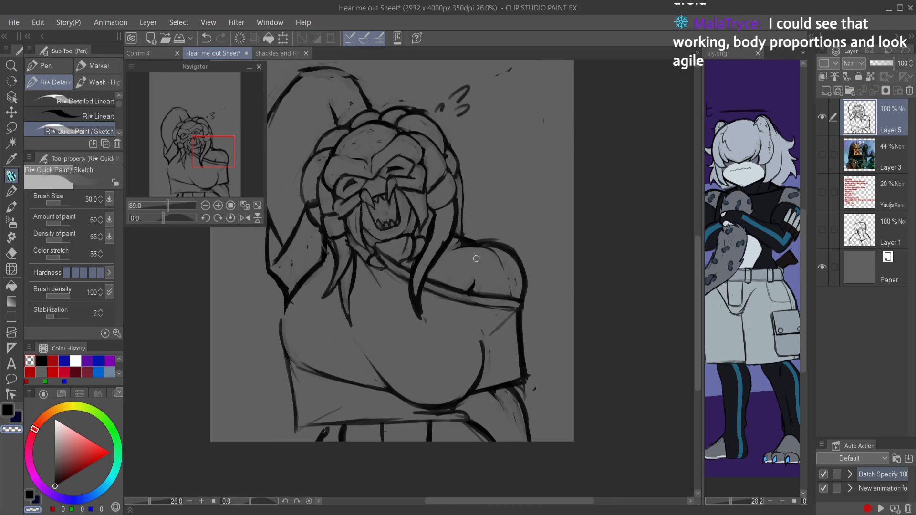
{"action": "scroll", "coordinate": [455, 243], "scroll_direction": "up", "scroll_amount": 4}
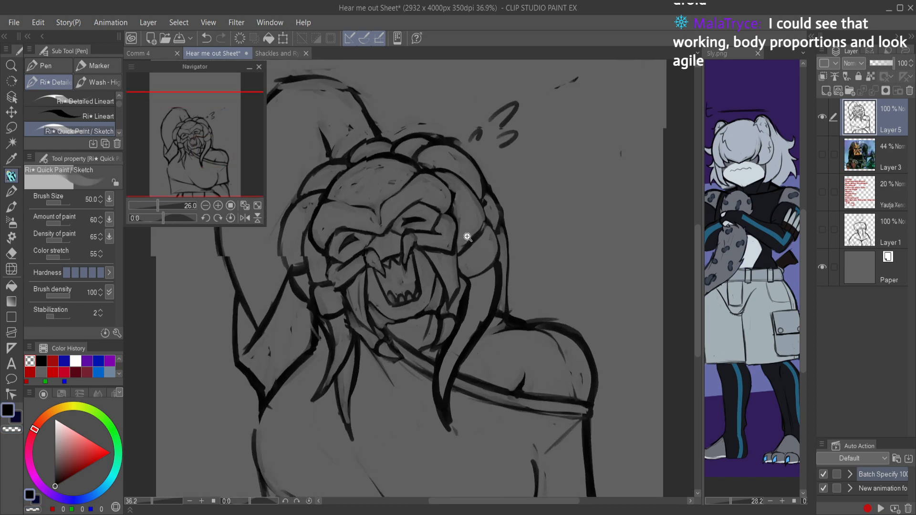
{"action": "scroll", "coordinate": [536, 323], "scroll_direction": "down", "scroll_amount": 5}
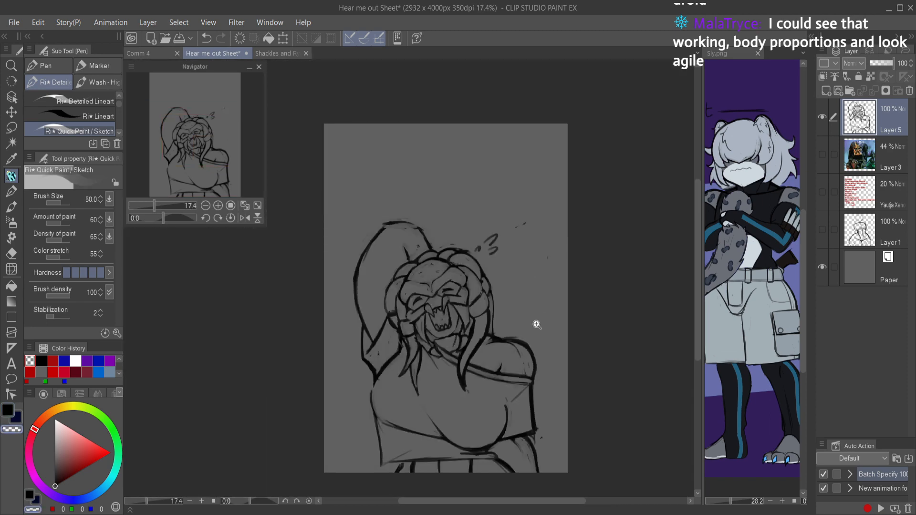
{"action": "key", "text": "w"}
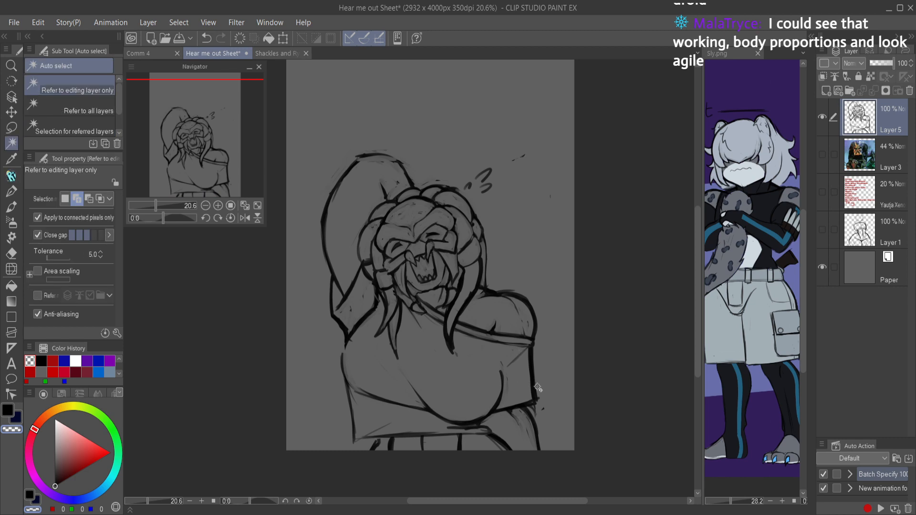
{"action": "key", "text": "m"}
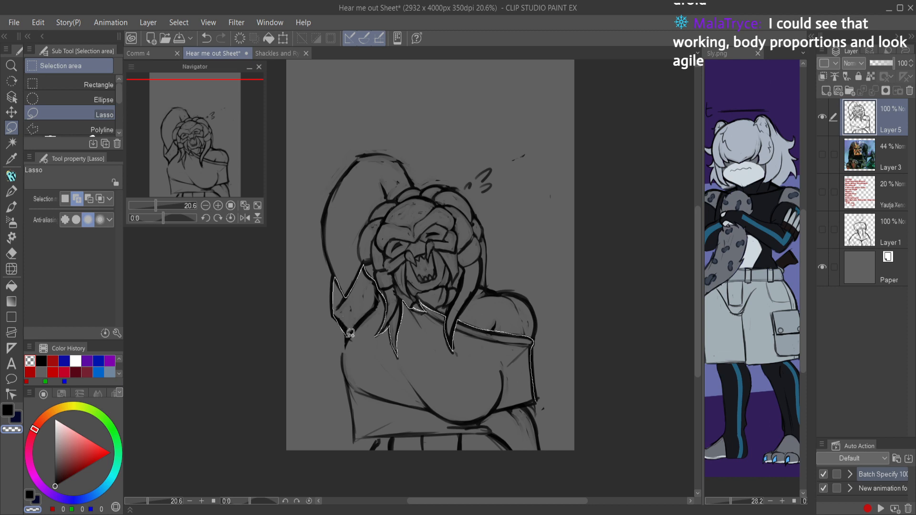
{"action": "left_click_drag", "start_coordinate": [349, 330], "coordinate": [346, 353]}
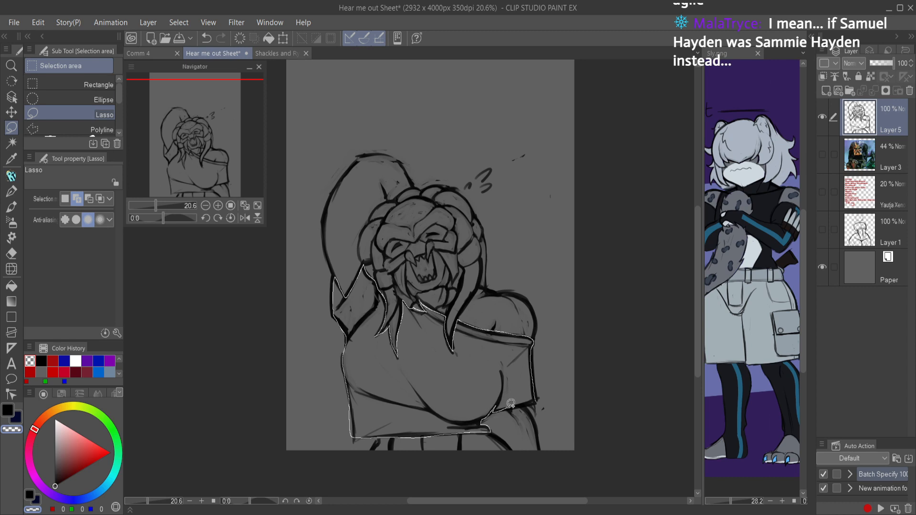
{"action": "left_click_drag", "start_coordinate": [530, 400], "coordinate": [532, 400]}
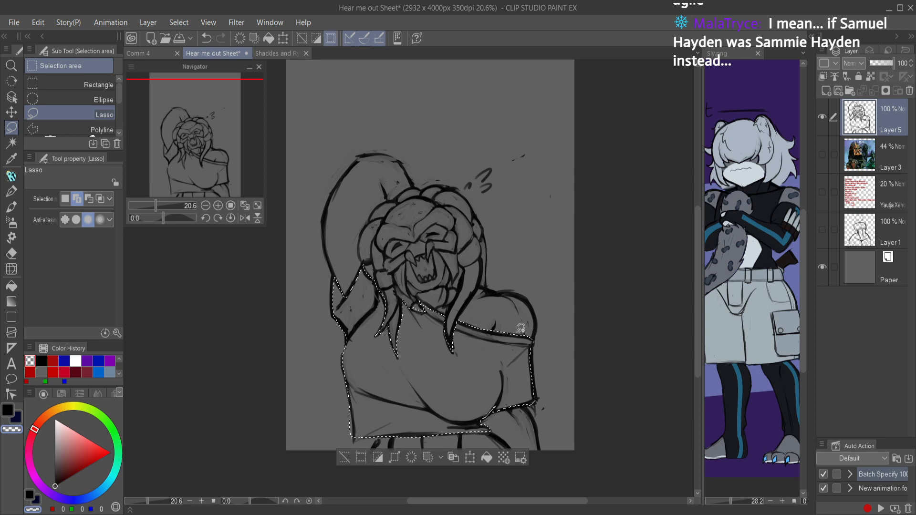
Step: Try shading the selected shirt on Layer 5 in black with the Soft airbrush at size 700, and undo the strokes
{"action": "key", "text": "b"}
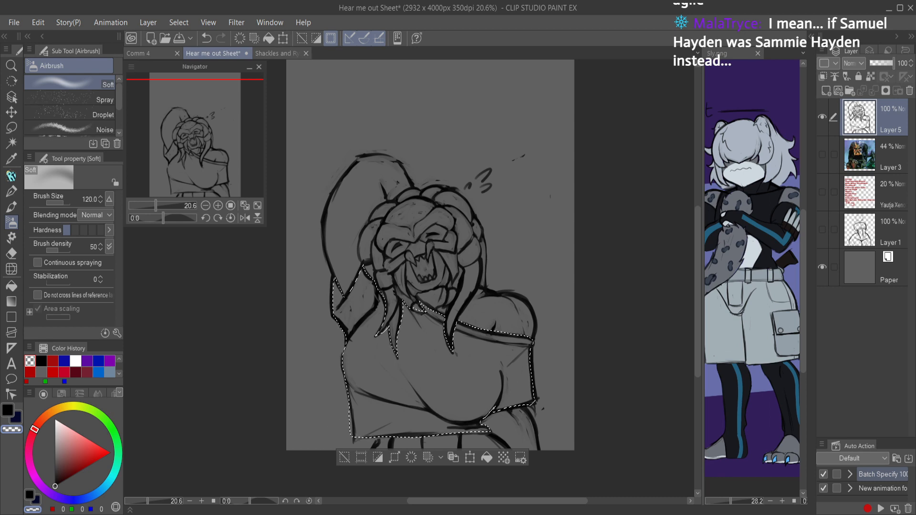
{"action": "key", "text": "bracketright"}
{"action": "key", "text": "bracketright"}
{"action": "key", "text": "bracketright"}
{"action": "key", "text": "bracketright"}
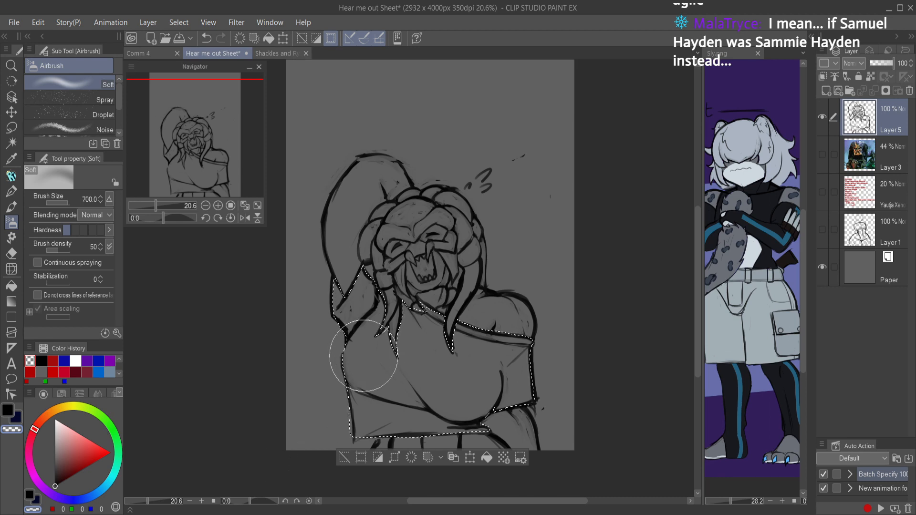
{"action": "key", "text": "c"}
{"action": "mouse_move", "coordinate": [330, 292]}
{"action": "left_mouse_down"}
{"action": "mouse_move", "coordinate": [450, 217]}
{"action": "mouse_move", "coordinate": [376, 408]}
{"action": "mouse_move", "coordinate": [488, 323]}
{"action": "mouse_move", "coordinate": [576, 279]}
{"action": "mouse_move", "coordinate": [533, 369]}
{"action": "mouse_move", "coordinate": [634, 344]}
{"action": "left_mouse_up"}
{"action": "key", "text": "ctrl+z"}
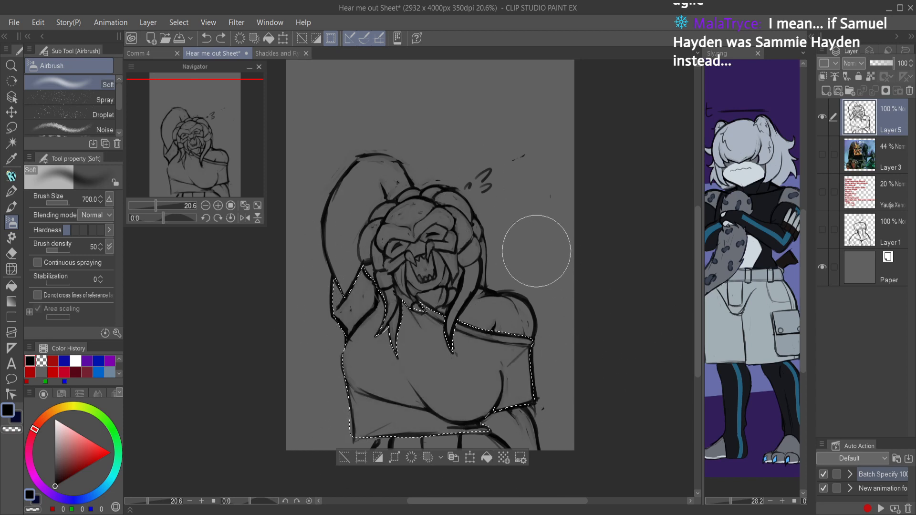
{"action": "mouse_move", "coordinate": [352, 287]}
{"action": "left_mouse_down"}
{"action": "mouse_move", "coordinate": [448, 166]}
{"action": "mouse_move", "coordinate": [348, 353]}
{"action": "mouse_move", "coordinate": [456, 246]}
{"action": "mouse_move", "coordinate": [474, 271]}
{"action": "mouse_move", "coordinate": [535, 258]}
{"action": "mouse_move", "coordinate": [545, 279]}
{"action": "mouse_move", "coordinate": [467, 419]}
{"action": "left_mouse_up"}
{"action": "mouse_move", "coordinate": [511, 361]}
{"action": "left_mouse_down"}
{"action": "mouse_move", "coordinate": [462, 414]}
{"action": "mouse_move", "coordinate": [402, 422]}
{"action": "mouse_move", "coordinate": [494, 380]}
{"action": "mouse_move", "coordinate": [464, 286]}
{"action": "mouse_move", "coordinate": [490, 287]}
{"action": "mouse_move", "coordinate": [506, 307]}
{"action": "mouse_move", "coordinate": [563, 296]}
{"action": "left_mouse_up"}
{"action": "left_click_drag", "start_coordinate": [353, 207], "coordinate": [426, 308]}
{"action": "mouse_move", "coordinate": [280, 424]}
{"action": "left_mouse_down"}
{"action": "mouse_move", "coordinate": [359, 421]}
{"action": "mouse_move", "coordinate": [495, 443]}
{"action": "mouse_move", "coordinate": [552, 348]}
{"action": "left_mouse_up"}
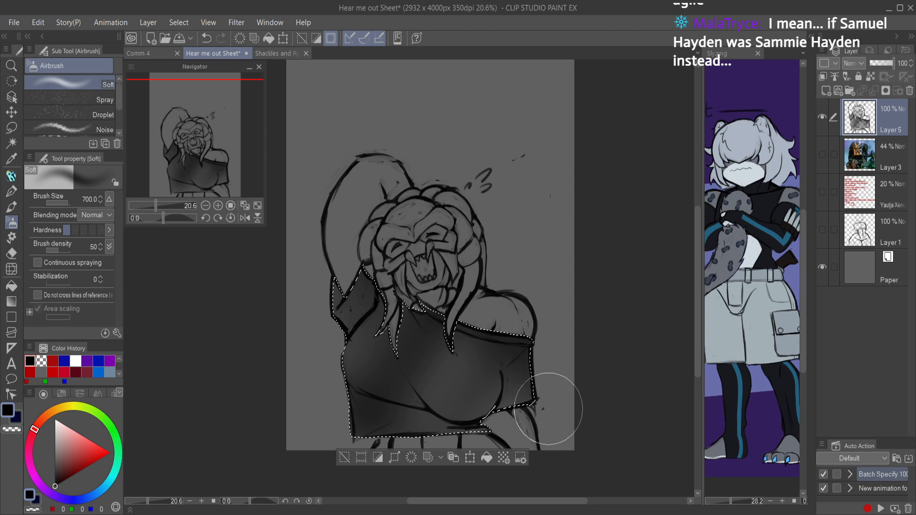
{"action": "scroll", "coordinate": [605, 415], "scroll_direction": "down", "scroll_amount": 1}
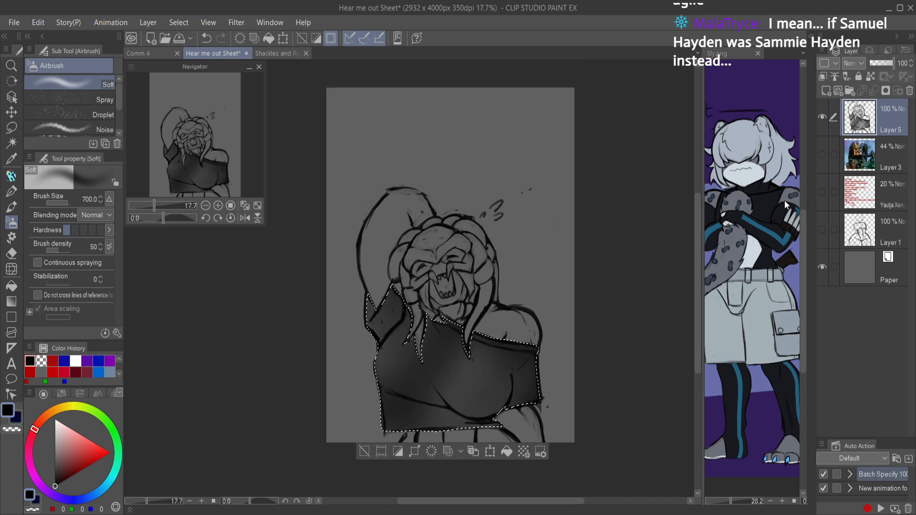
{"action": "key", "text": "ctrl+z"}
{"action": "key", "text": "ctrl+z"}
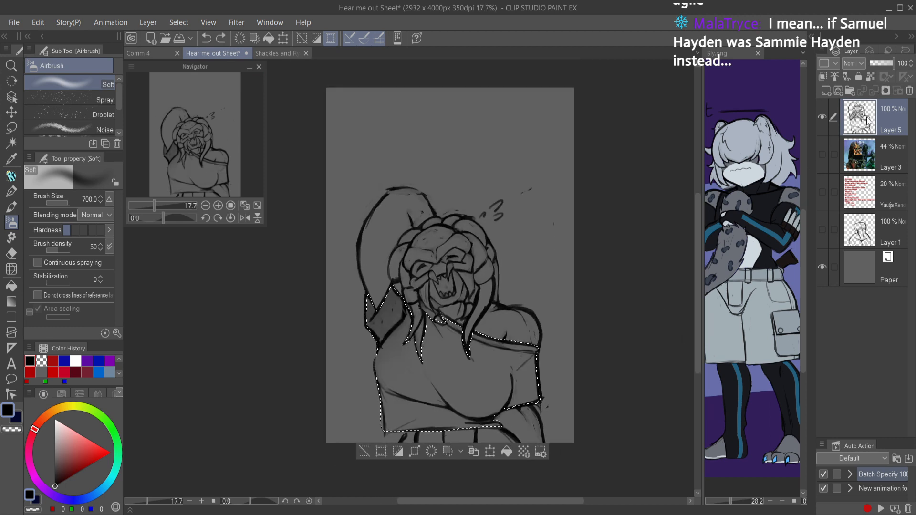
Step: Try a first shading stroke on a new layer moved beneath the linework, and undo these changes
{"action": "left_click", "coordinate": [826, 91]}
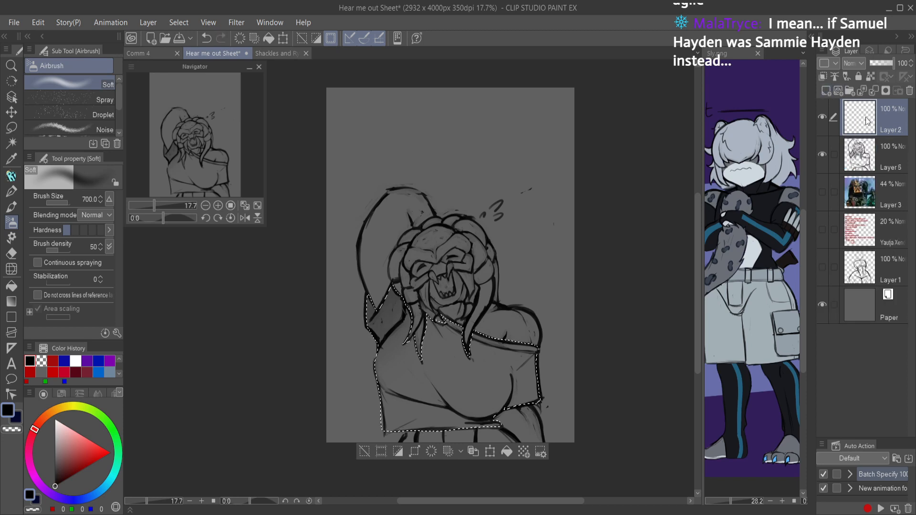
{"action": "left_click_drag", "start_coordinate": [867, 116], "coordinate": [860, 172]}
{"action": "left_click_drag", "start_coordinate": [439, 239], "coordinate": [418, 263]}
{"action": "key", "text": "ctrl+z"}
{"action": "key", "text": "ctrl+z"}
{"action": "key", "text": "ctrl+z"}
{"action": "key", "text": "ctrl+z"}
Step: Shade the selected shirt with the black Soft airbrush on a new layer beneath Layer 5, and lower that layer's opacity to 66%
{"action": "left_click", "coordinate": [827, 90]}
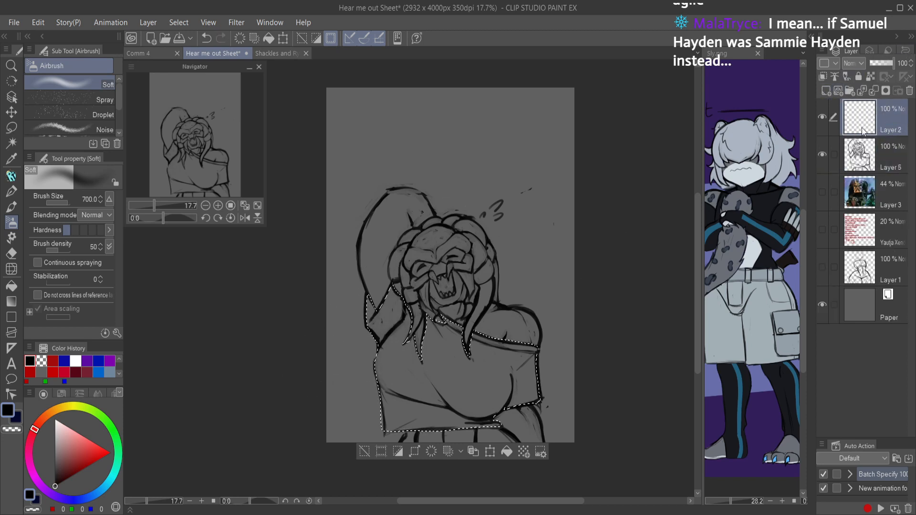
{"action": "left_click_drag", "start_coordinate": [861, 122], "coordinate": [859, 164]}
{"action": "mouse_move", "coordinate": [392, 245]}
{"action": "left_mouse_down"}
{"action": "mouse_move", "coordinate": [344, 375]}
{"action": "mouse_move", "coordinate": [511, 265]}
{"action": "mouse_move", "coordinate": [405, 439]}
{"action": "mouse_move", "coordinate": [550, 400]}
{"action": "mouse_move", "coordinate": [509, 400]}
{"action": "mouse_move", "coordinate": [410, 344]}
{"action": "mouse_move", "coordinate": [448, 409]}
{"action": "mouse_move", "coordinate": [383, 257]}
{"action": "mouse_move", "coordinate": [415, 424]}
{"action": "mouse_move", "coordinate": [457, 452]}
{"action": "mouse_move", "coordinate": [431, 347]}
{"action": "mouse_move", "coordinate": [467, 347]}
{"action": "mouse_move", "coordinate": [379, 307]}
{"action": "left_mouse_up"}
{"action": "mouse_move", "coordinate": [405, 414]}
{"action": "left_mouse_down"}
{"action": "mouse_move", "coordinate": [476, 403]}
{"action": "mouse_move", "coordinate": [592, 454]}
{"action": "left_mouse_up"}
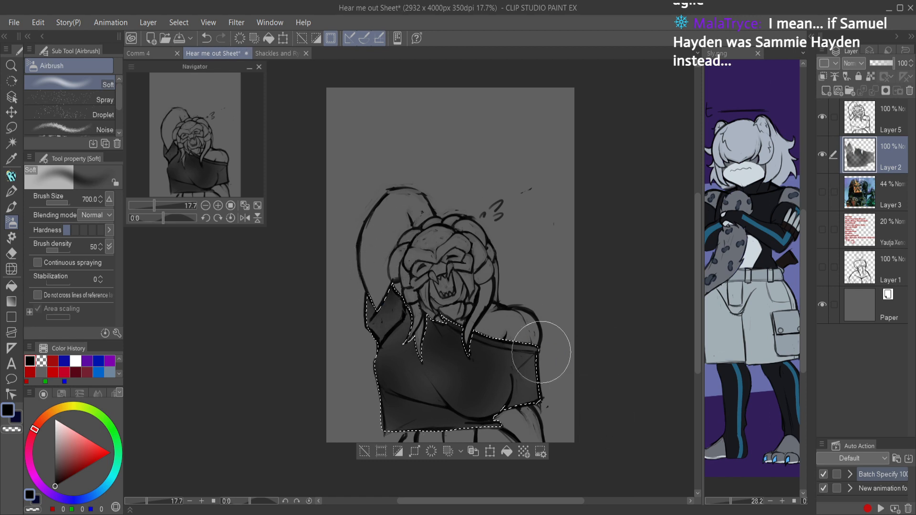
{"action": "scroll", "coordinate": [572, 362], "scroll_direction": "up", "scroll_amount": 1}
{"action": "left_click_drag", "start_coordinate": [885, 67], "coordinate": [880, 64]}
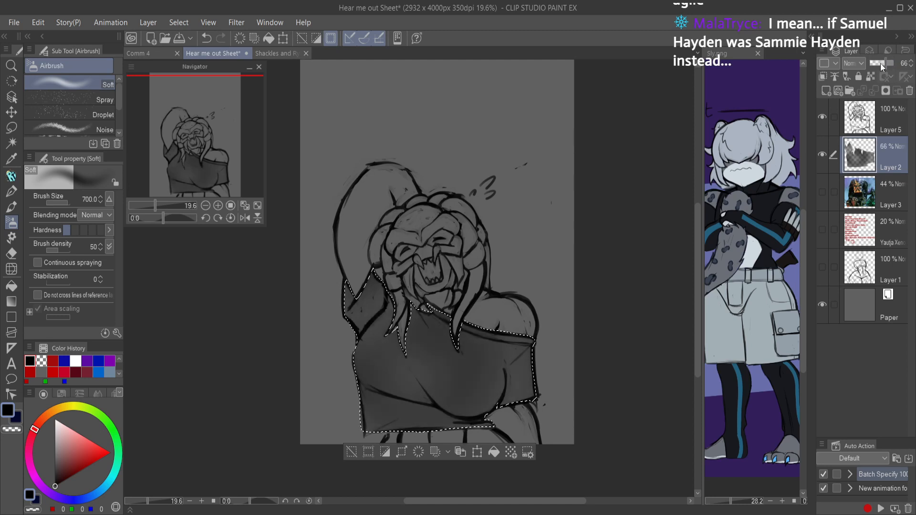
Step: Airbrush darker shading across the chest on another new layer above the shirt shading, and clear the selection
{"action": "left_click", "coordinate": [825, 91]}
{"action": "mouse_move", "coordinate": [351, 352]}
{"action": "left_mouse_down"}
{"action": "mouse_move", "coordinate": [402, 399]}
{"action": "mouse_move", "coordinate": [362, 377]}
{"action": "mouse_move", "coordinate": [460, 402]}
{"action": "mouse_move", "coordinate": [413, 401]}
{"action": "mouse_move", "coordinate": [503, 398]}
{"action": "mouse_move", "coordinate": [367, 402]}
{"action": "mouse_move", "coordinate": [389, 427]}
{"action": "mouse_move", "coordinate": [392, 406]}
{"action": "mouse_move", "coordinate": [504, 373]}
{"action": "mouse_move", "coordinate": [522, 378]}
{"action": "mouse_move", "coordinate": [423, 377]}
{"action": "mouse_move", "coordinate": [329, 337]}
{"action": "mouse_move", "coordinate": [473, 400]}
{"action": "mouse_move", "coordinate": [506, 385]}
{"action": "mouse_move", "coordinate": [408, 389]}
{"action": "mouse_move", "coordinate": [522, 368]}
{"action": "mouse_move", "coordinate": [496, 403]}
{"action": "left_mouse_up"}
{"action": "key", "text": "ctrl+d"}
{"action": "left_click_drag", "start_coordinate": [541, 373], "coordinate": [528, 388]}
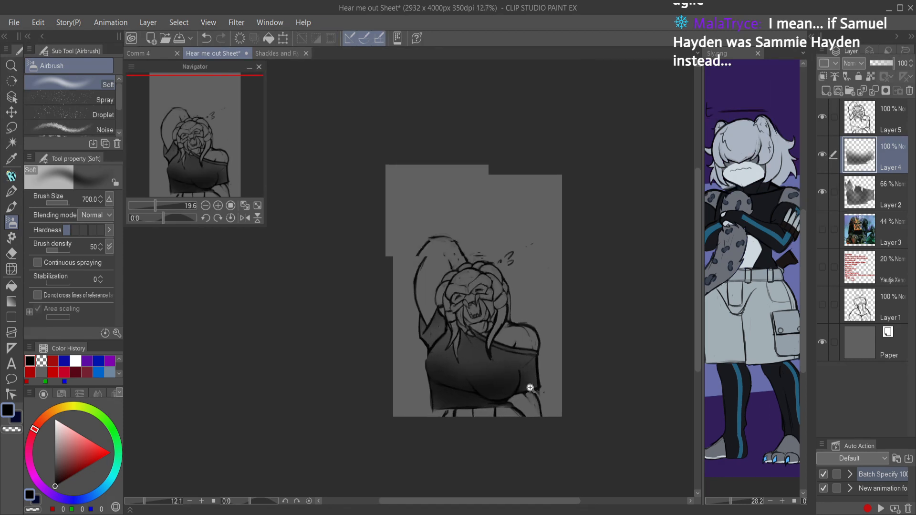
Step: Try the chest shading layer at 46% and 100% opacity, soften its upper part with transparent, and darken the shirt's lower side in black
{"action": "left_click", "coordinate": [880, 62]}
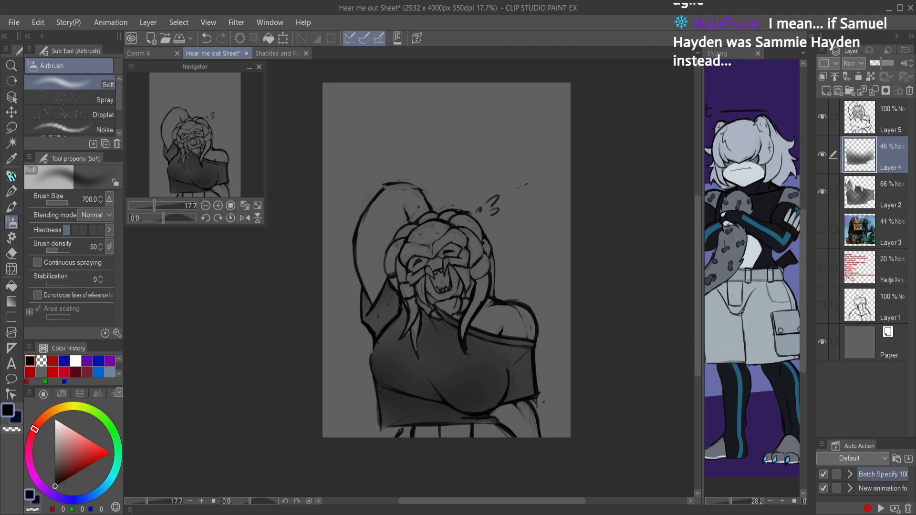
{"action": "left_click_drag", "start_coordinate": [880, 63], "coordinate": [914, 64]}
{"action": "key", "text": "c"}
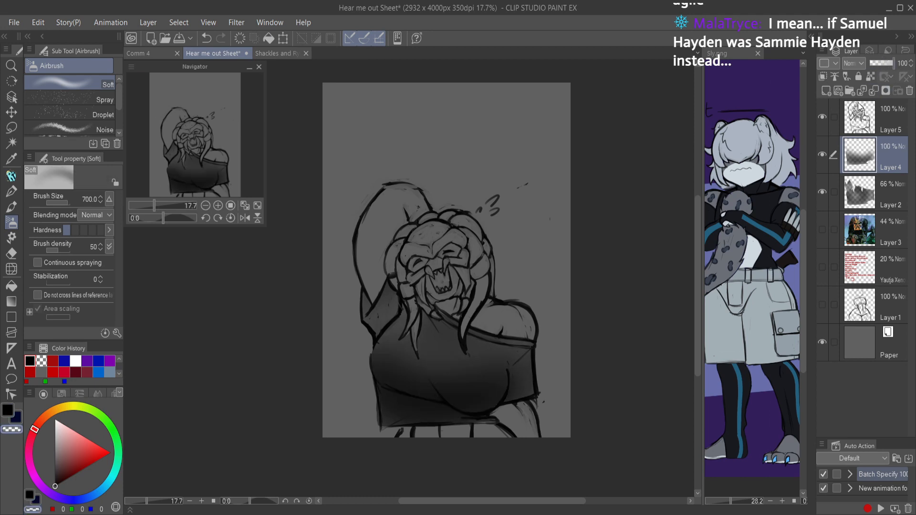
{"action": "mouse_move", "coordinate": [396, 335]}
{"action": "left_mouse_down"}
{"action": "mouse_move", "coordinate": [423, 333]}
{"action": "mouse_move", "coordinate": [458, 352]}
{"action": "mouse_move", "coordinate": [472, 331]}
{"action": "mouse_move", "coordinate": [485, 355]}
{"action": "left_mouse_up"}
{"action": "key", "text": "c"}
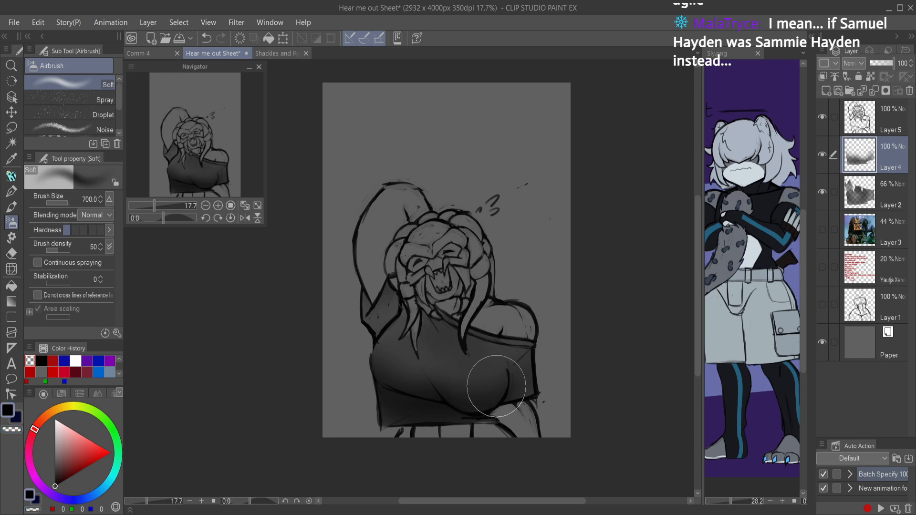
{"action": "mouse_move", "coordinate": [377, 374]}
{"action": "left_mouse_down"}
{"action": "mouse_move", "coordinate": [388, 309]}
{"action": "mouse_move", "coordinate": [353, 413]}
{"action": "left_mouse_up"}
{"action": "key", "text": "c"}
{"action": "key", "text": "ctrl+space"}
{"action": "left_click_drag", "start_coordinate": [446, 374], "coordinate": [559, 317]}
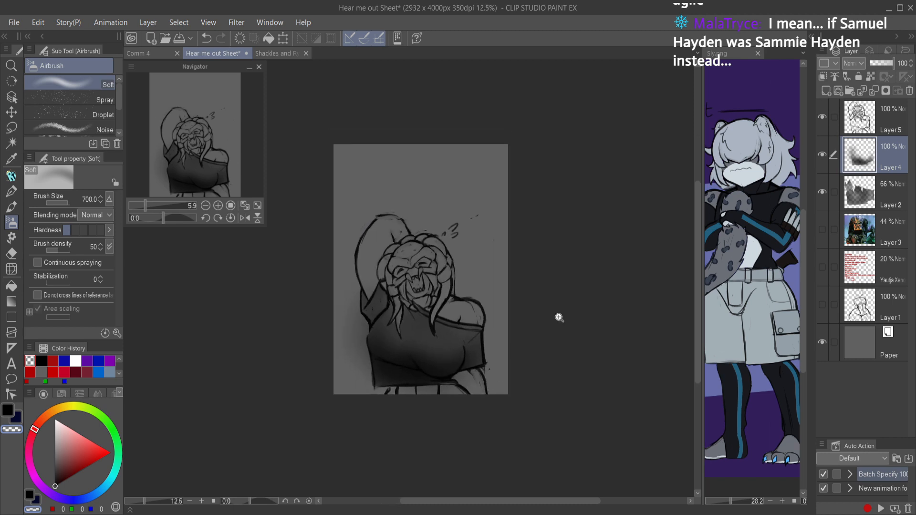
Step: Delete both shirt shading layers, add an empty layer beneath the Layer 5 linework, and save
{"action": "left_click", "coordinate": [909, 91]}
{"action": "left_click", "coordinate": [909, 91]}
{"action": "left_click", "coordinate": [837, 91]}
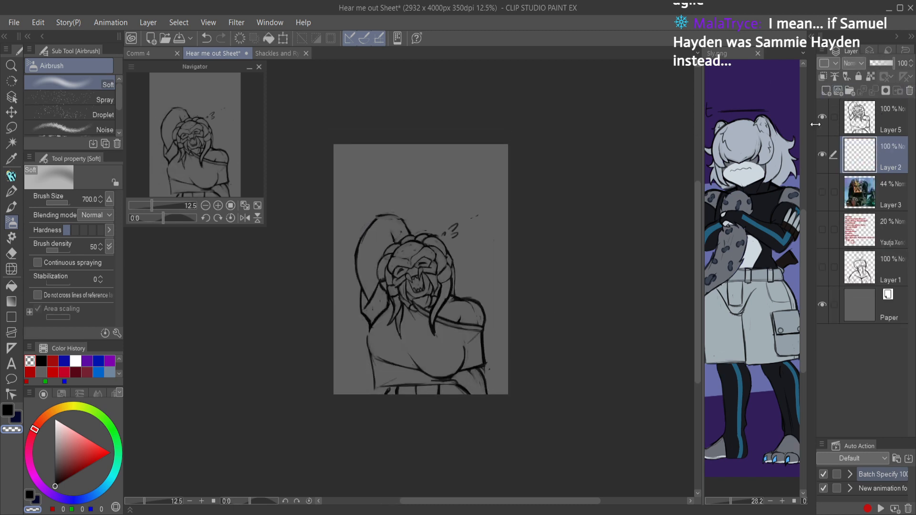
{"action": "key", "text": "ctrl+s"}
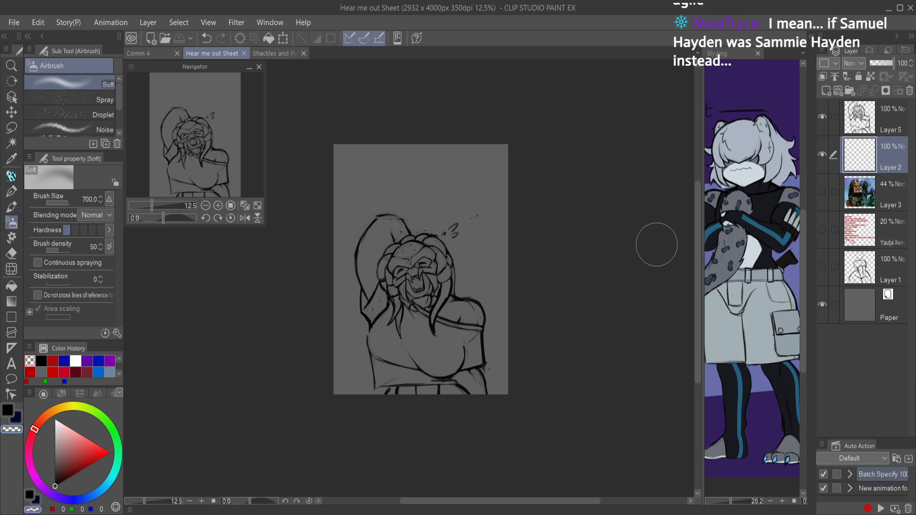
Step: Set up the G-pen at size 40 with a dark grey of RGB 63, 63, 63
{"action": "key", "text": "p"}
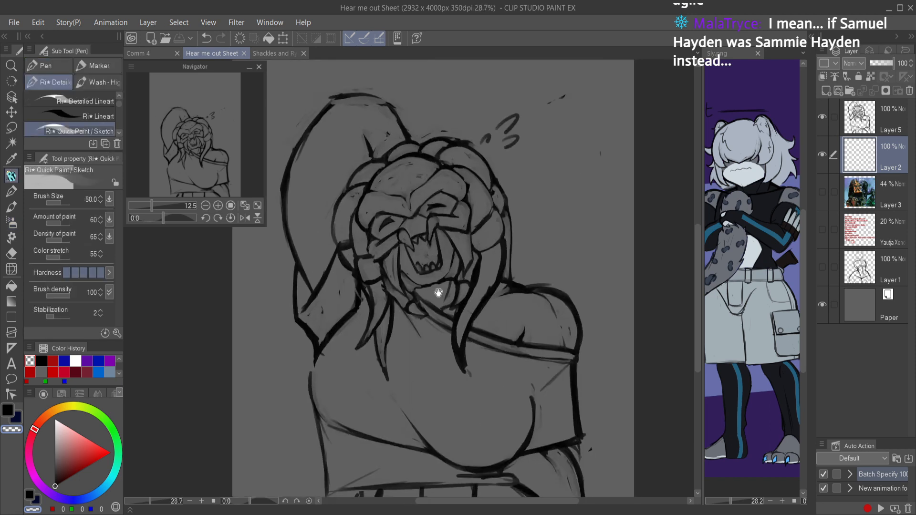
{"action": "scroll", "coordinate": [397, 274], "scroll_direction": "up", "scroll_amount": 3}
{"action": "left_click", "coordinate": [85, 101]}
{"action": "left_click", "coordinate": [119, 98]}
{"action": "left_click", "coordinate": [115, 104]}
{"action": "left_click_drag", "start_coordinate": [399, 387], "coordinate": [409, 292]}
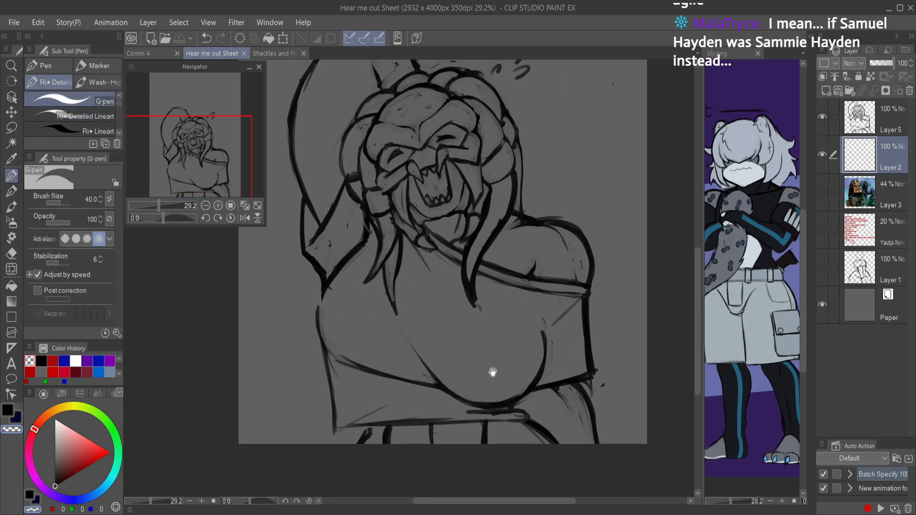
{"action": "left_click_drag", "start_coordinate": [493, 375], "coordinate": [478, 447]}
{"action": "left_click", "coordinate": [56, 467]}
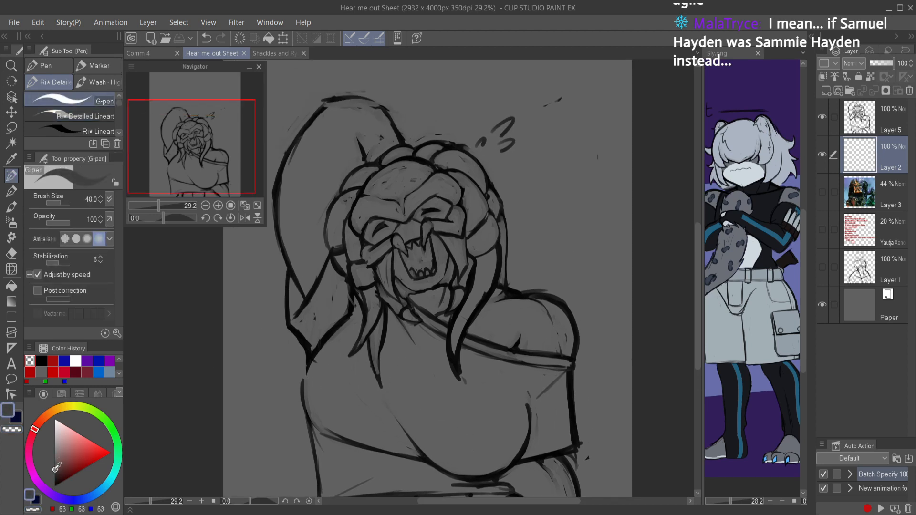
Step: Trace a closed dark grey outline around the inside of the raised arm on Layer 2
{"action": "scroll", "coordinate": [458, 199], "scroll_direction": "up", "scroll_amount": 4}
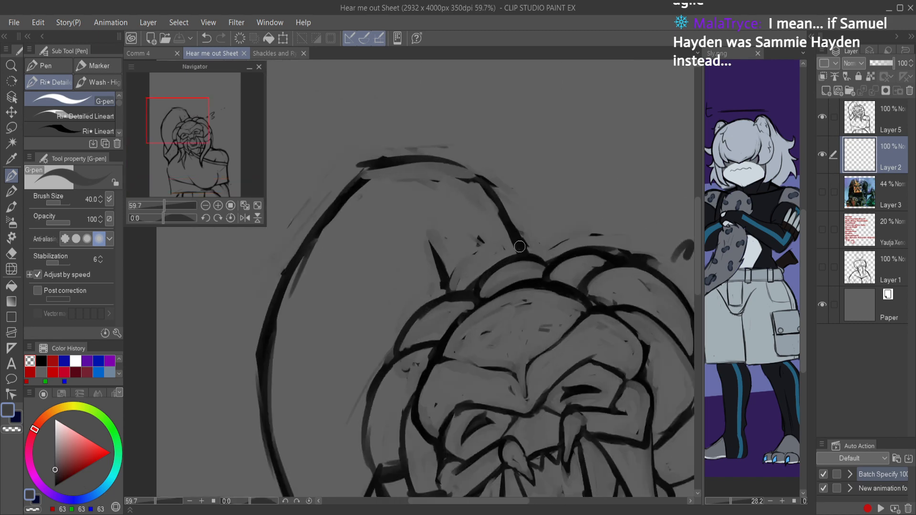
{"action": "mouse_move", "coordinate": [512, 247]}
{"action": "left_mouse_down"}
{"action": "mouse_move", "coordinate": [468, 182]}
{"action": "mouse_move", "coordinate": [492, 207]}
{"action": "mouse_move", "coordinate": [505, 241]}
{"action": "mouse_move", "coordinate": [473, 187]}
{"action": "mouse_move", "coordinate": [511, 257]}
{"action": "mouse_move", "coordinate": [473, 184]}
{"action": "mouse_move", "coordinate": [501, 209]}
{"action": "mouse_move", "coordinate": [476, 181]}
{"action": "mouse_move", "coordinate": [401, 163]}
{"action": "mouse_move", "coordinate": [371, 173]}
{"action": "mouse_move", "coordinate": [285, 297]}
{"action": "left_mouse_up"}
{"action": "mouse_move", "coordinate": [316, 242]}
{"action": "left_mouse_down"}
{"action": "mouse_move", "coordinate": [276, 337]}
{"action": "mouse_move", "coordinate": [271, 417]}
{"action": "left_mouse_up"}
{"action": "left_click_drag", "start_coordinate": [280, 321], "coordinate": [277, 460]}
{"action": "left_click_drag", "start_coordinate": [278, 351], "coordinate": [295, 495]}
{"action": "mouse_move", "coordinate": [270, 396]}
{"action": "left_mouse_down"}
{"action": "mouse_move", "coordinate": [262, 321]}
{"action": "mouse_move", "coordinate": [260, 332]}
{"action": "left_mouse_up"}
{"action": "mouse_move", "coordinate": [287, 409]}
{"action": "left_mouse_down"}
{"action": "mouse_move", "coordinate": [304, 447]}
{"action": "mouse_move", "coordinate": [295, 415]}
{"action": "mouse_move", "coordinate": [312, 430]}
{"action": "mouse_move", "coordinate": [308, 448]}
{"action": "mouse_move", "coordinate": [346, 377]}
{"action": "left_mouse_up"}
{"action": "mouse_move", "coordinate": [321, 422]}
{"action": "left_mouse_down"}
{"action": "mouse_move", "coordinate": [351, 364]}
{"action": "mouse_move", "coordinate": [342, 337]}
{"action": "mouse_move", "coordinate": [347, 301]}
{"action": "left_mouse_up"}
{"action": "mouse_move", "coordinate": [352, 364]}
{"action": "left_mouse_down"}
{"action": "mouse_move", "coordinate": [351, 281]}
{"action": "mouse_move", "coordinate": [362, 248]}
{"action": "left_mouse_up"}
{"action": "left_click_drag", "start_coordinate": [342, 298], "coordinate": [395, 197]}
{"action": "mouse_move", "coordinate": [372, 243]}
{"action": "left_mouse_down"}
{"action": "mouse_move", "coordinate": [421, 180]}
{"action": "mouse_move", "coordinate": [458, 175]}
{"action": "mouse_move", "coordinate": [417, 265]}
{"action": "left_mouse_up"}
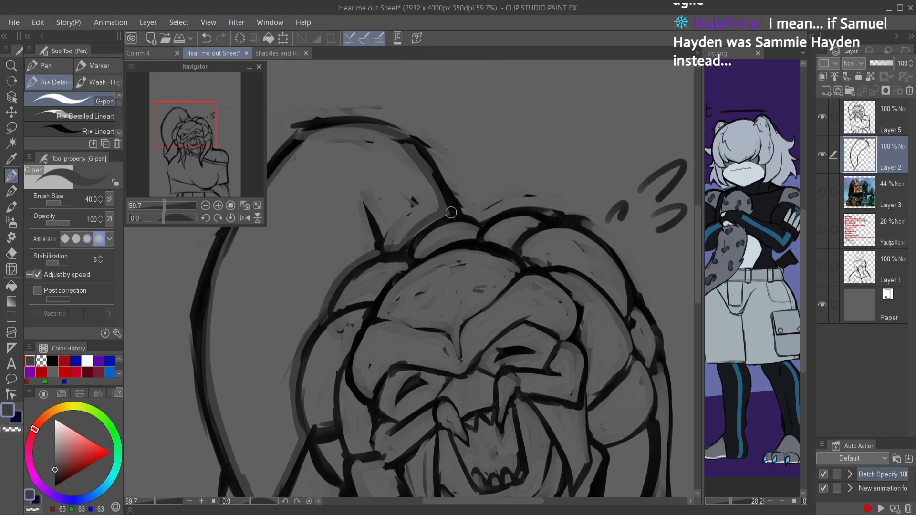
Step: Fill the outlined raised arm with the dark grey and save the document
{"action": "key", "text": "g"}
{"action": "left_click", "coordinate": [429, 206]}
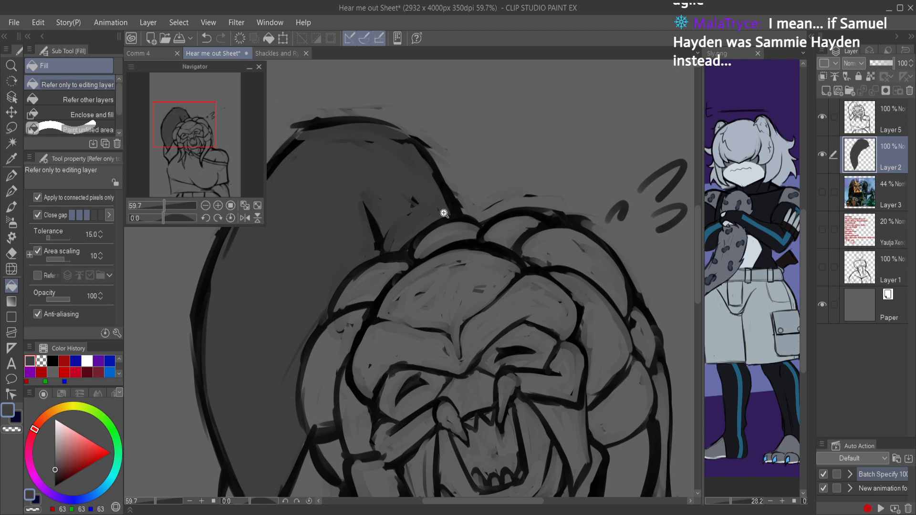
{"action": "scroll", "coordinate": [448, 211], "scroll_direction": "down", "scroll_amount": 4}
{"action": "key", "text": "ctrl+s"}
Step: Outline the forehead, brow and upper face in dark grey with the G-pen and fill the enclosed area
{"action": "key", "text": "p"}
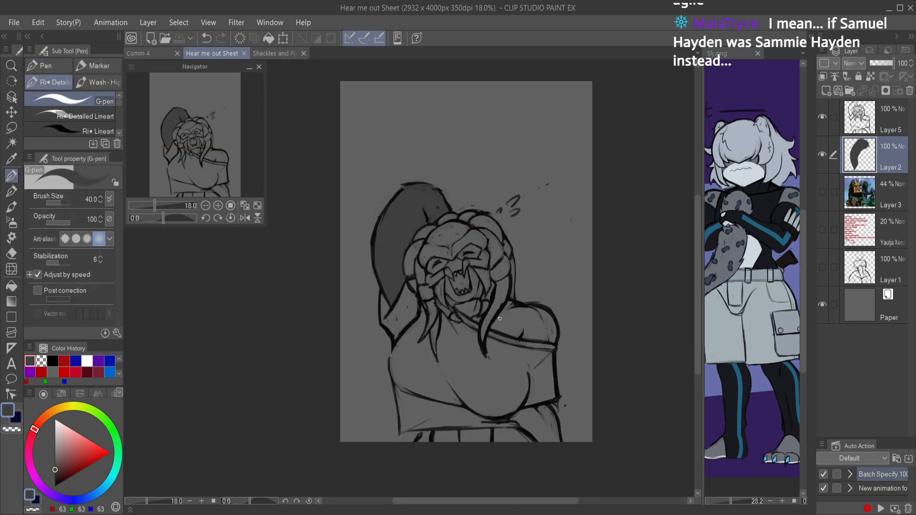
{"action": "scroll", "coordinate": [510, 283], "scroll_direction": "up", "scroll_amount": 3}
{"action": "scroll", "coordinate": [470, 180], "scroll_direction": "up", "scroll_amount": 2}
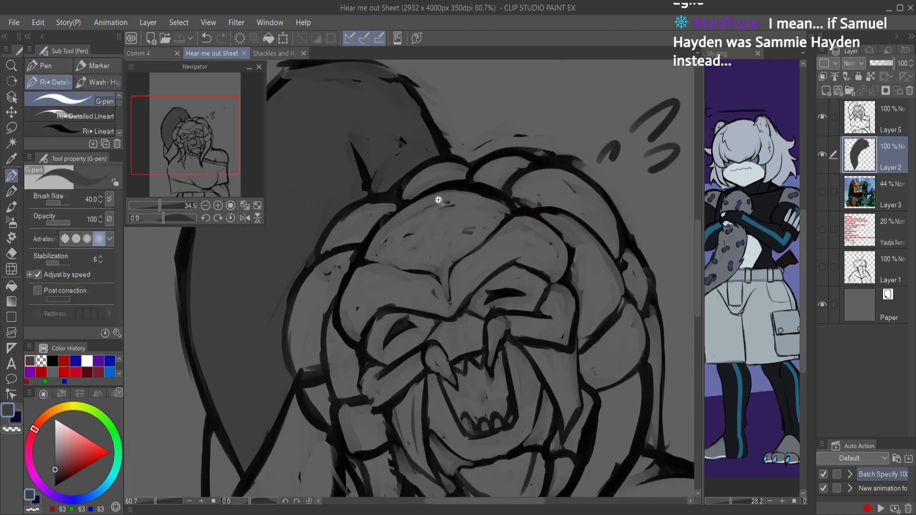
{"action": "mouse_move", "coordinate": [423, 200]}
{"action": "left_mouse_down"}
{"action": "mouse_move", "coordinate": [384, 226]}
{"action": "mouse_move", "coordinate": [347, 296]}
{"action": "mouse_move", "coordinate": [353, 340]}
{"action": "left_mouse_up"}
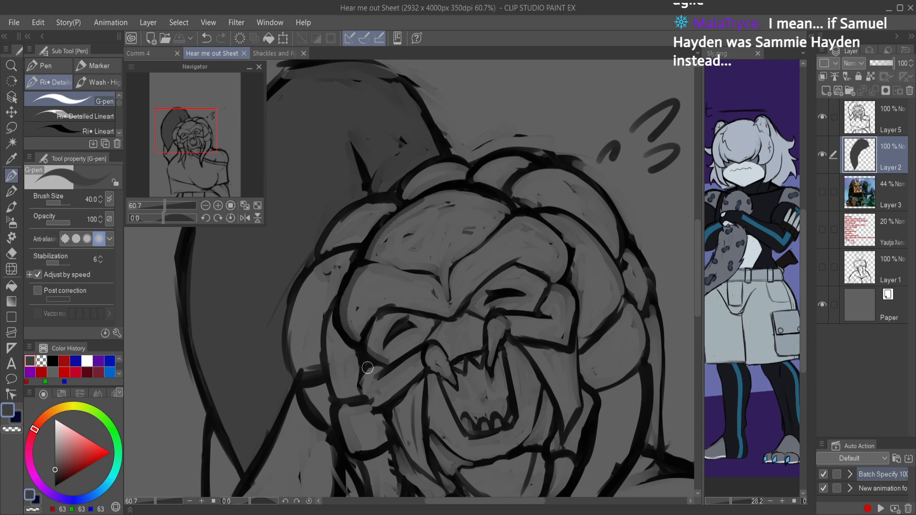
{"action": "mouse_move", "coordinate": [367, 395]}
{"action": "left_mouse_down"}
{"action": "mouse_move", "coordinate": [416, 379]}
{"action": "mouse_move", "coordinate": [394, 394]}
{"action": "mouse_move", "coordinate": [423, 368]}
{"action": "mouse_move", "coordinate": [430, 338]}
{"action": "mouse_move", "coordinate": [452, 361]}
{"action": "mouse_move", "coordinate": [489, 347]}
{"action": "left_mouse_up"}
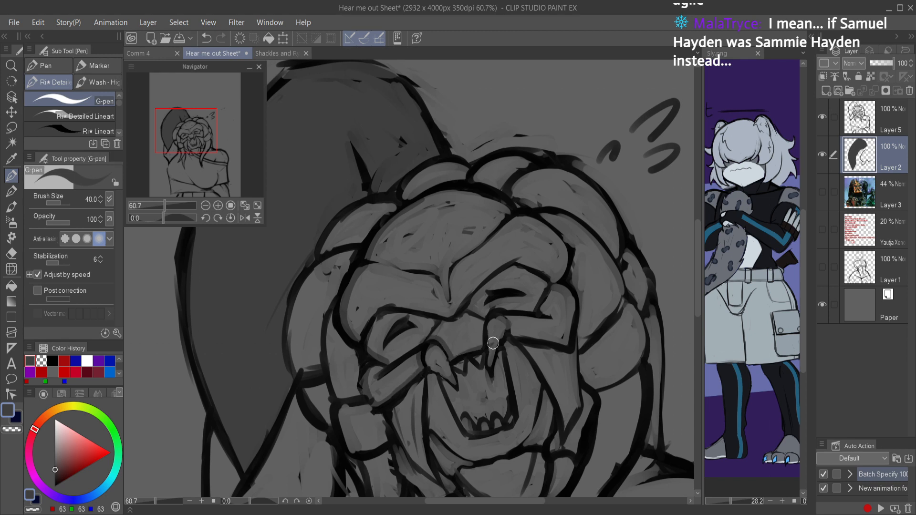
{"action": "mouse_move", "coordinate": [491, 309]}
{"action": "left_mouse_down"}
{"action": "mouse_move", "coordinate": [514, 311]}
{"action": "mouse_move", "coordinate": [514, 333]}
{"action": "mouse_move", "coordinate": [509, 312]}
{"action": "mouse_move", "coordinate": [523, 303]}
{"action": "mouse_move", "coordinate": [512, 334]}
{"action": "mouse_move", "coordinate": [571, 337]}
{"action": "left_mouse_up"}
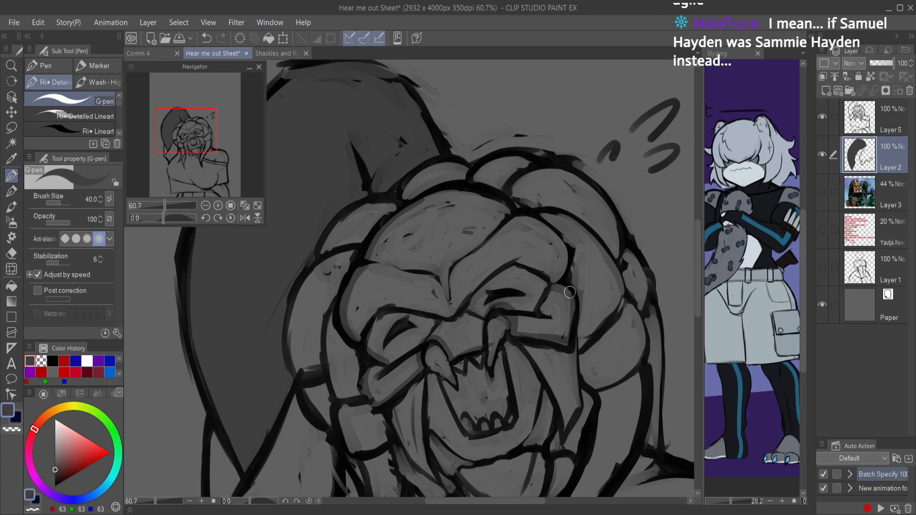
{"action": "mouse_move", "coordinate": [557, 278]}
{"action": "left_mouse_down"}
{"action": "mouse_move", "coordinate": [557, 236]}
{"action": "mouse_move", "coordinate": [492, 196]}
{"action": "mouse_move", "coordinate": [433, 195]}
{"action": "mouse_move", "coordinate": [414, 206]}
{"action": "left_mouse_up"}
{"action": "key", "text": "g"}
{"action": "left_click", "coordinate": [485, 216]}
{"action": "key", "text": "ctrl+0"}
Step: Paint the lower mandible dark grey, outline and fill the flesh around the open mouth, and save
{"action": "key", "text": "p"}
{"action": "mouse_move", "coordinate": [497, 314]}
{"action": "left_mouse_down"}
{"action": "mouse_move", "coordinate": [522, 307]}
{"action": "mouse_move", "coordinate": [522, 297]}
{"action": "mouse_move", "coordinate": [519, 306]}
{"action": "left_mouse_up"}
{"action": "mouse_move", "coordinate": [354, 259]}
{"action": "left_mouse_down"}
{"action": "mouse_move", "coordinate": [369, 310]}
{"action": "mouse_move", "coordinate": [390, 327]}
{"action": "mouse_move", "coordinate": [380, 302]}
{"action": "mouse_move", "coordinate": [372, 309]}
{"action": "mouse_move", "coordinate": [424, 361]}
{"action": "mouse_move", "coordinate": [416, 358]}
{"action": "mouse_move", "coordinate": [396, 309]}
{"action": "mouse_move", "coordinate": [443, 328]}
{"action": "left_mouse_up"}
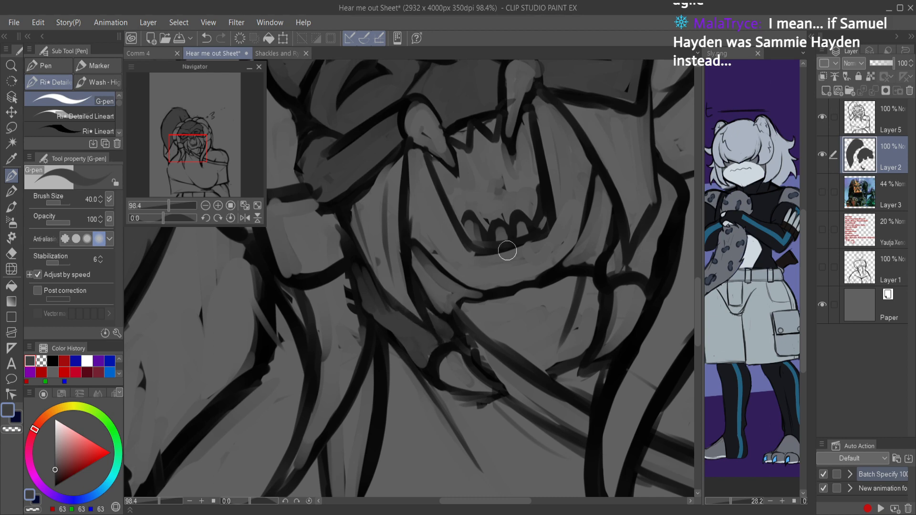
{"action": "left_click_drag", "start_coordinate": [503, 255], "coordinate": [458, 394]}
{"action": "mouse_move", "coordinate": [349, 290]}
{"action": "left_mouse_down"}
{"action": "mouse_move", "coordinate": [351, 369]}
{"action": "mouse_move", "coordinate": [386, 412]}
{"action": "mouse_move", "coordinate": [444, 426]}
{"action": "mouse_move", "coordinate": [488, 403]}
{"action": "mouse_move", "coordinate": [506, 375]}
{"action": "mouse_move", "coordinate": [499, 389]}
{"action": "mouse_move", "coordinate": [526, 306]}
{"action": "mouse_move", "coordinate": [484, 240]}
{"action": "mouse_move", "coordinate": [472, 235]}
{"action": "mouse_move", "coordinate": [492, 328]}
{"action": "mouse_move", "coordinate": [494, 367]}
{"action": "mouse_move", "coordinate": [482, 381]}
{"action": "mouse_move", "coordinate": [416, 397]}
{"action": "mouse_move", "coordinate": [393, 375]}
{"action": "mouse_move", "coordinate": [351, 289]}
{"action": "left_mouse_up"}
{"action": "key", "text": "g"}
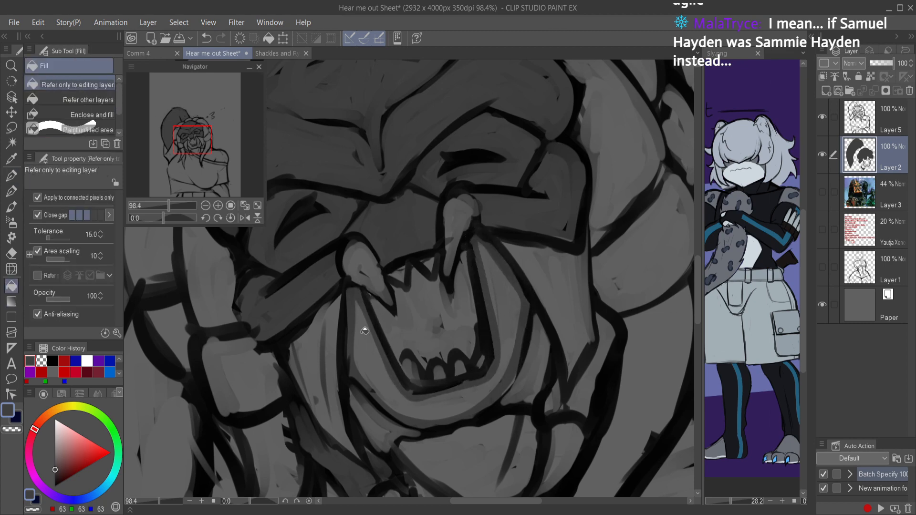
{"action": "left_click", "coordinate": [385, 325]}
{"action": "scroll", "coordinate": [496, 272], "scroll_direction": "down", "scroll_amount": 4}
{"action": "key", "text": "ctrl+s"}
Step: Paint the chin area beneath the open mouth dark grey with the G-pen
{"action": "key", "text": "p"}
{"action": "scroll", "coordinate": [539, 321], "scroll_direction": "up", "scroll_amount": 3}
{"action": "mouse_move", "coordinate": [545, 334]}
{"action": "left_mouse_down"}
{"action": "mouse_move", "coordinate": [566, 286]}
{"action": "mouse_move", "coordinate": [565, 259]}
{"action": "mouse_move", "coordinate": [599, 311]}
{"action": "mouse_move", "coordinate": [570, 274]}
{"action": "mouse_move", "coordinate": [544, 309]}
{"action": "mouse_move", "coordinate": [405, 273]}
{"action": "left_mouse_up"}
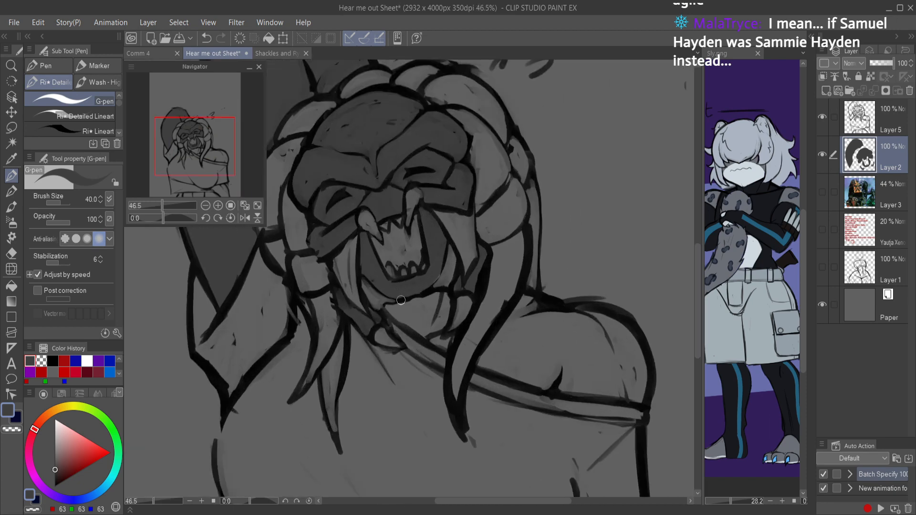
{"action": "left_click_drag", "start_coordinate": [387, 306], "coordinate": [422, 333]}
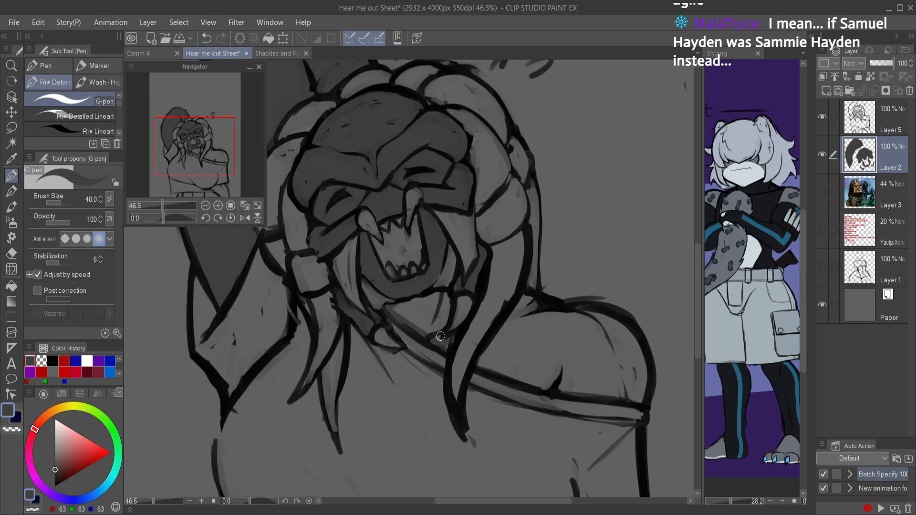
{"action": "mouse_move", "coordinate": [448, 297]}
{"action": "left_mouse_down"}
{"action": "mouse_move", "coordinate": [399, 305]}
{"action": "mouse_move", "coordinate": [428, 324]}
{"action": "left_mouse_up"}
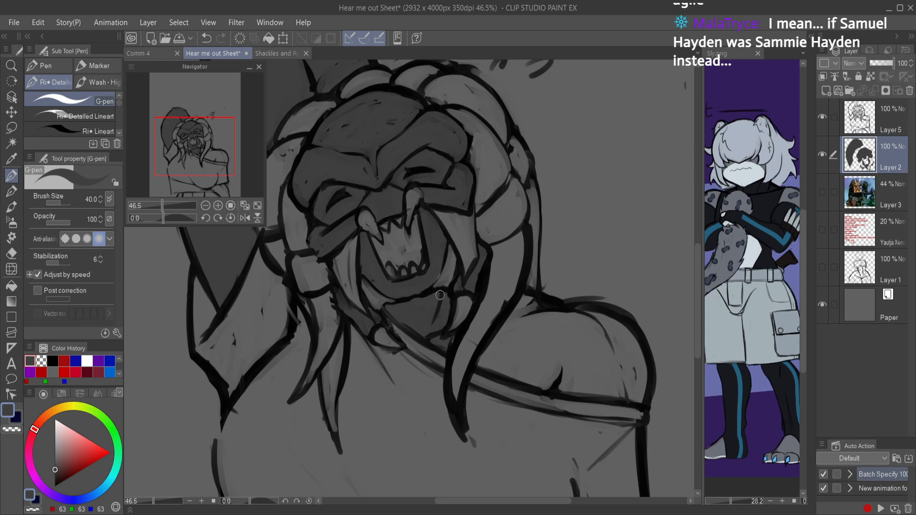
Step: Outline the bare shoulder above the shirt neckline in dark grey, fill the enclosed area, and save the document
{"action": "left_click_drag", "start_coordinate": [537, 316], "coordinate": [401, 304]}
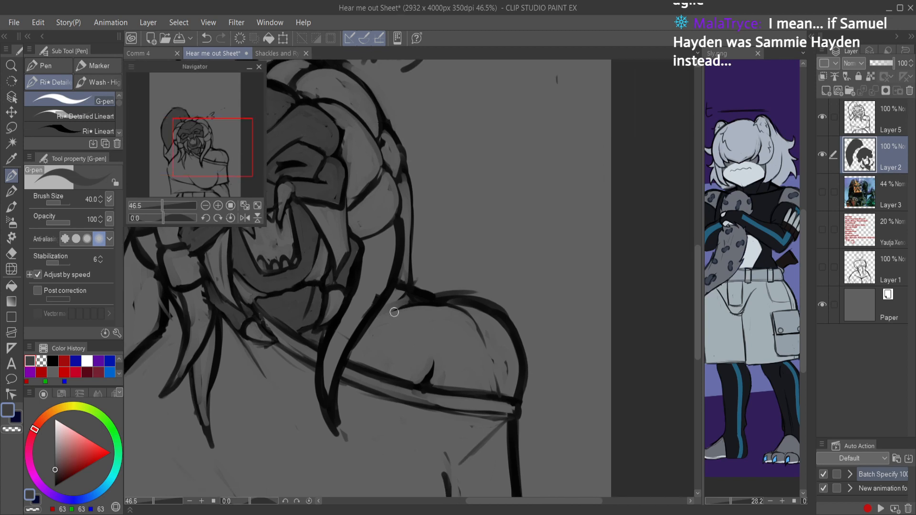
{"action": "left_click_drag", "start_coordinate": [347, 358], "coordinate": [383, 309]}
{"action": "mouse_move", "coordinate": [439, 309]}
{"action": "left_mouse_down"}
{"action": "mouse_move", "coordinate": [501, 325]}
{"action": "mouse_move", "coordinate": [515, 356]}
{"action": "mouse_move", "coordinate": [514, 391]}
{"action": "mouse_move", "coordinate": [431, 385]}
{"action": "mouse_move", "coordinate": [350, 361]}
{"action": "left_mouse_up"}
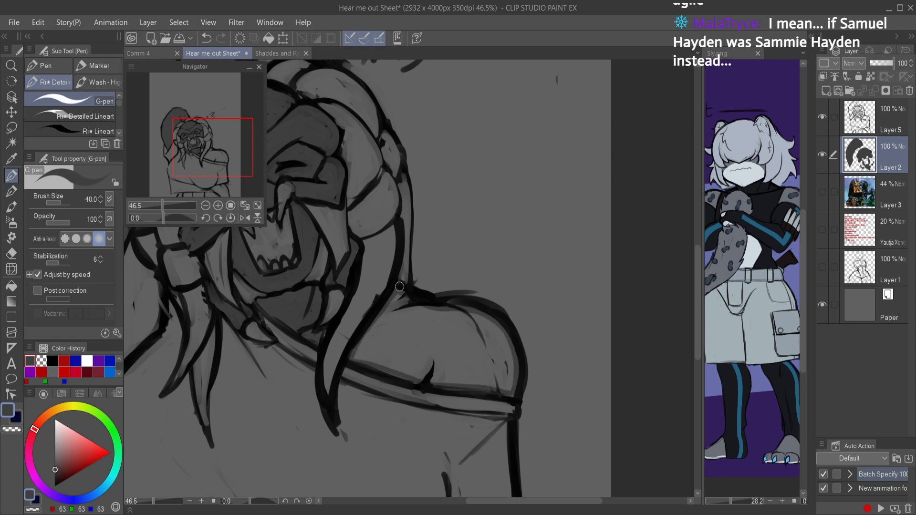
{"action": "key", "text": "g"}
{"action": "key", "text": "g"}
{"action": "left_click", "coordinate": [442, 311]}
{"action": "key", "text": "ctrl+s"}
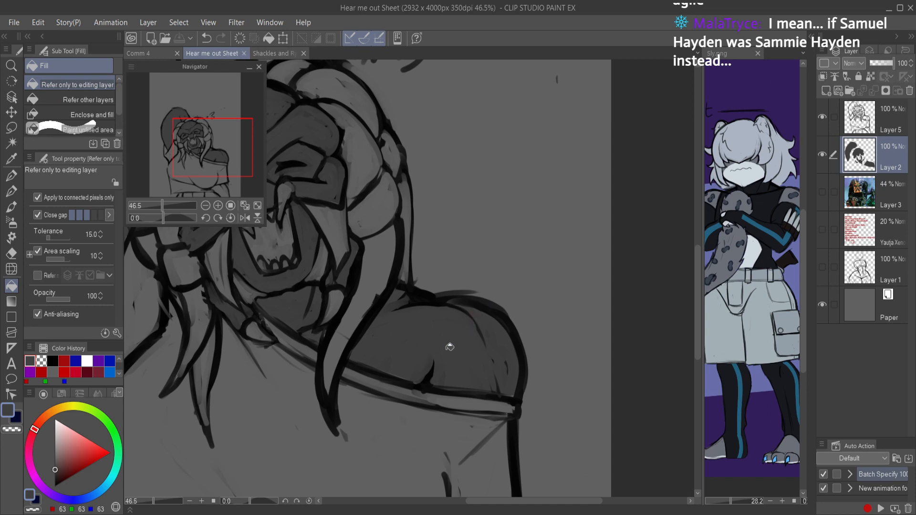
Step: Outline the midriff and lower arm beneath the shirt hem with the G-pen, fill the enclosed skin dark grey, and save
{"action": "key", "text": "p"}
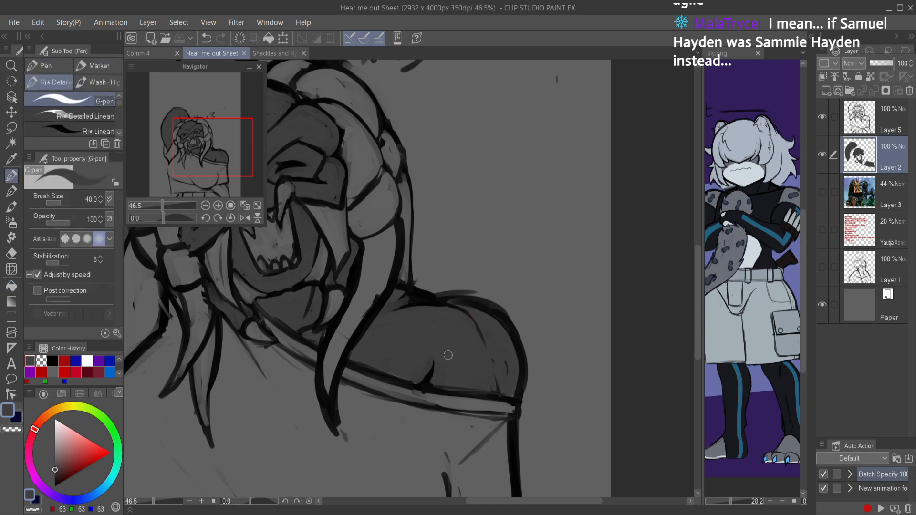
{"action": "left_click_drag", "start_coordinate": [491, 310], "coordinate": [460, 310]}
{"action": "left_click_drag", "start_coordinate": [490, 311], "coordinate": [454, 232]}
{"action": "left_click_drag", "start_coordinate": [441, 309], "coordinate": [457, 302]}
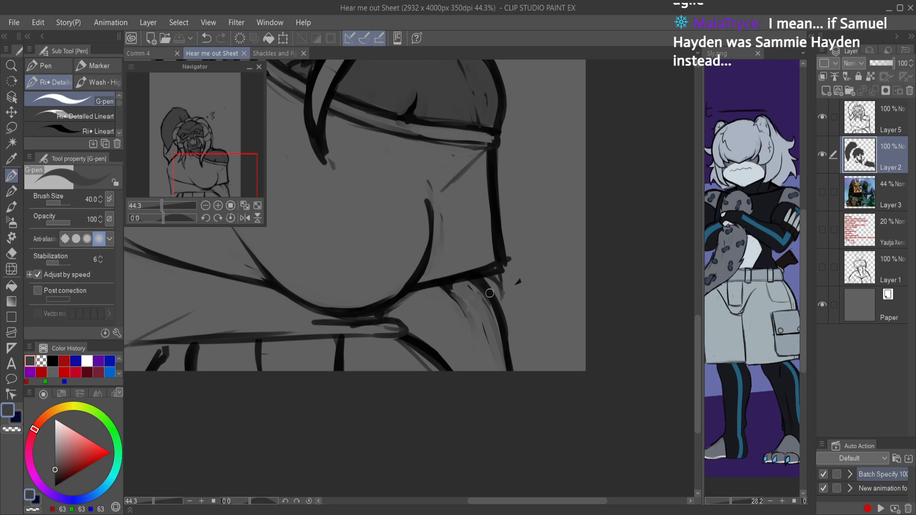
{"action": "left_click_drag", "start_coordinate": [508, 368], "coordinate": [511, 383]}
{"action": "left_click_drag", "start_coordinate": [306, 367], "coordinate": [474, 360]}
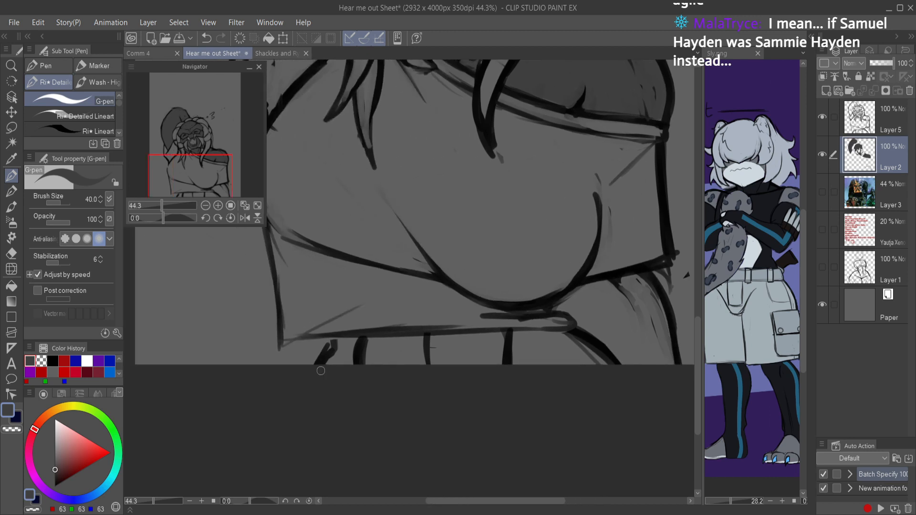
{"action": "left_click_drag", "start_coordinate": [336, 340], "coordinate": [567, 332]}
{"action": "left_click_drag", "start_coordinate": [507, 332], "coordinate": [543, 334]}
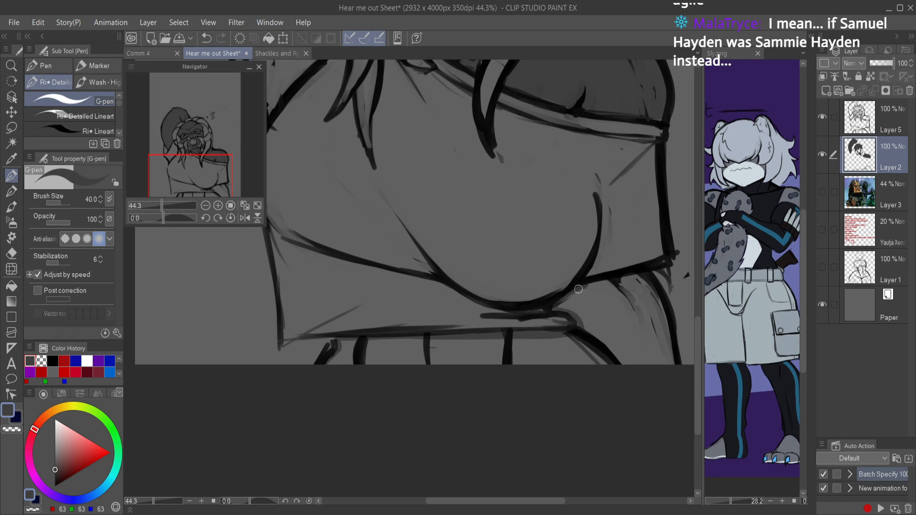
{"action": "key", "text": "g"}
{"action": "key", "text": "g"}
{"action": "left_click", "coordinate": [650, 295]}
{"action": "scroll", "coordinate": [650, 296], "scroll_direction": "down", "scroll_amount": 4}
{"action": "key", "text": "ctrl+s"}
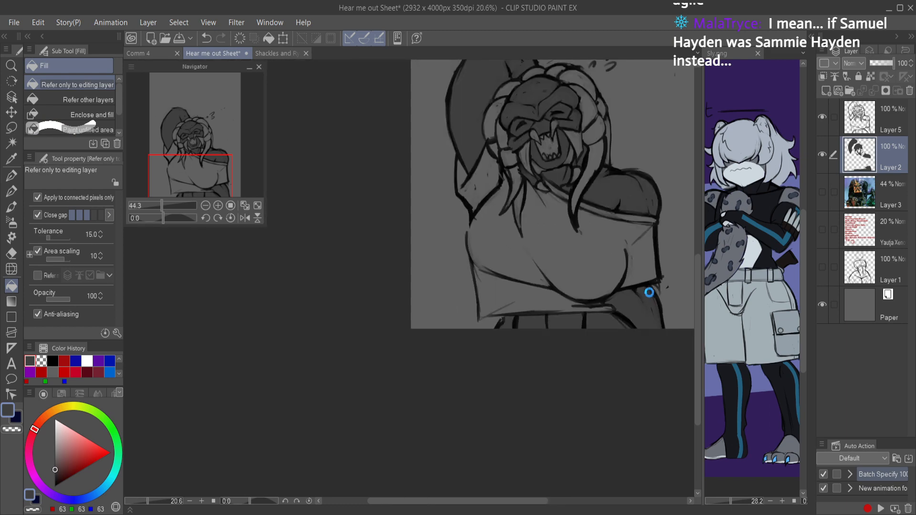
Step: Choose a darker grey (RGB 39, 39, 39), outline the dreadlocks around the crown with the G-pen, and fill them
{"action": "scroll", "coordinate": [650, 267], "scroll_direction": "up", "scroll_amount": 3}
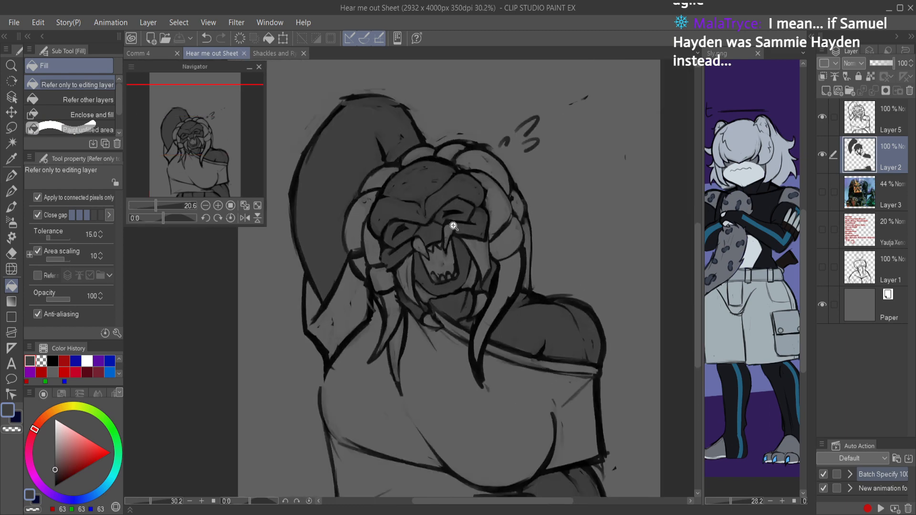
{"action": "key", "text": "p"}
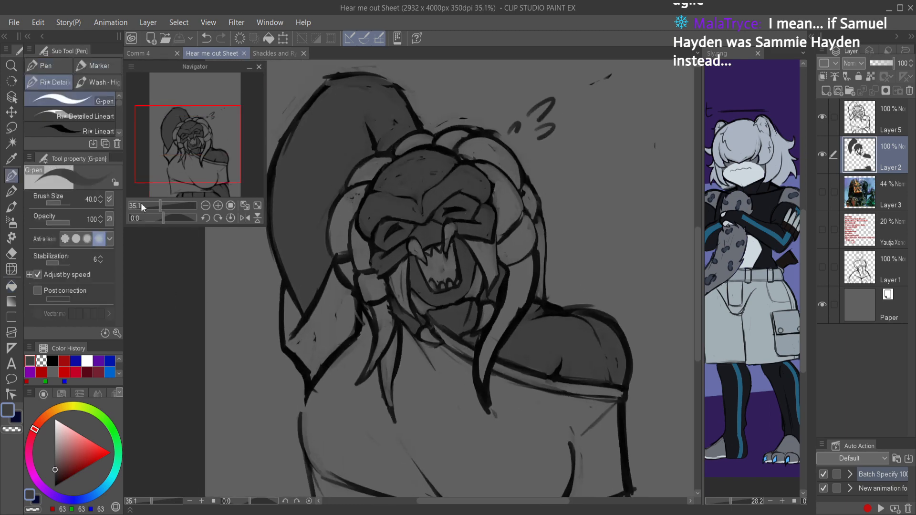
{"action": "left_click", "coordinate": [57, 472]}
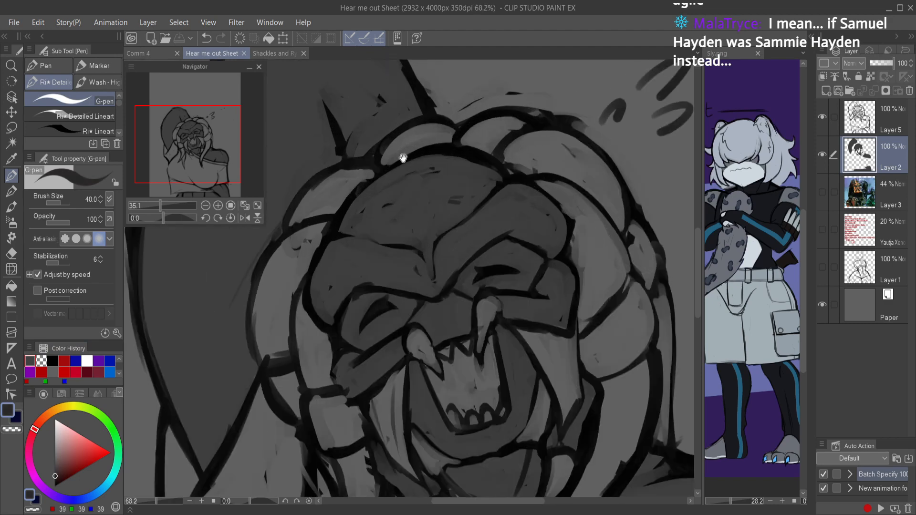
{"action": "scroll", "coordinate": [326, 241], "scroll_direction": "up", "scroll_amount": 2}
{"action": "mouse_move", "coordinate": [346, 220]}
{"action": "left_mouse_down"}
{"action": "mouse_move", "coordinate": [300, 299]}
{"action": "mouse_move", "coordinate": [290, 357]}
{"action": "mouse_move", "coordinate": [296, 388]}
{"action": "mouse_move", "coordinate": [325, 382]}
{"action": "mouse_move", "coordinate": [323, 370]}
{"action": "mouse_move", "coordinate": [347, 418]}
{"action": "mouse_move", "coordinate": [369, 415]}
{"action": "mouse_move", "coordinate": [371, 387]}
{"action": "mouse_move", "coordinate": [335, 319]}
{"action": "mouse_move", "coordinate": [365, 246]}
{"action": "mouse_move", "coordinate": [429, 193]}
{"action": "mouse_move", "coordinate": [420, 192]}
{"action": "mouse_move", "coordinate": [498, 169]}
{"action": "mouse_move", "coordinate": [582, 220]}
{"action": "mouse_move", "coordinate": [609, 249]}
{"action": "mouse_move", "coordinate": [606, 283]}
{"action": "mouse_move", "coordinate": [621, 307]}
{"action": "mouse_move", "coordinate": [617, 357]}
{"action": "mouse_move", "coordinate": [661, 296]}
{"action": "mouse_move", "coordinate": [658, 312]}
{"action": "mouse_move", "coordinate": [655, 265]}
{"action": "mouse_move", "coordinate": [657, 313]}
{"action": "mouse_move", "coordinate": [665, 280]}
{"action": "left_mouse_up"}
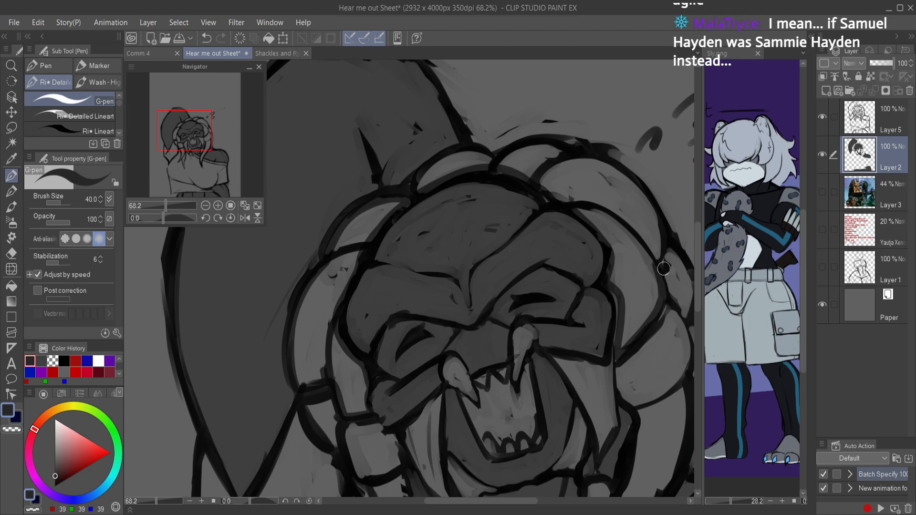
{"action": "left_click_drag", "start_coordinate": [666, 316], "coordinate": [656, 331]}
{"action": "mouse_move", "coordinate": [655, 265]}
{"action": "left_mouse_down"}
{"action": "mouse_move", "coordinate": [654, 212]}
{"action": "mouse_move", "coordinate": [592, 155]}
{"action": "left_mouse_up"}
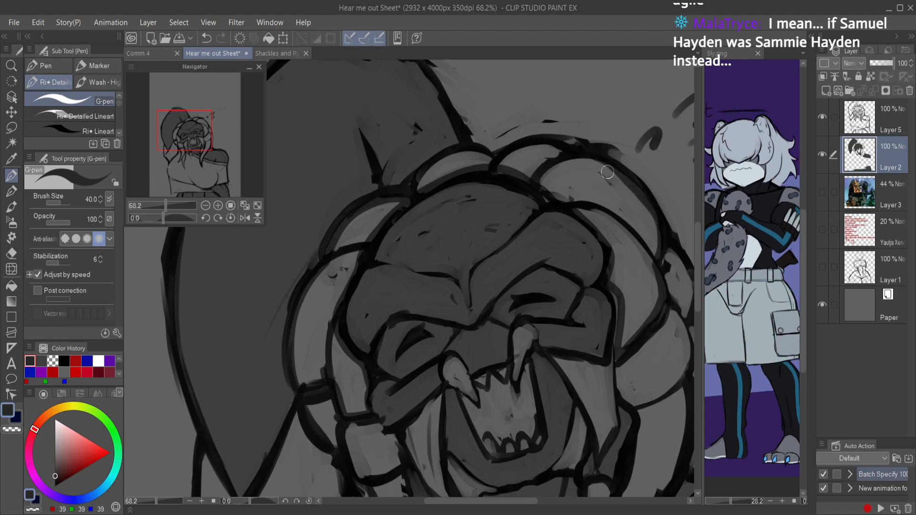
{"action": "mouse_move", "coordinate": [523, 147]}
{"action": "left_mouse_down"}
{"action": "mouse_move", "coordinate": [492, 160]}
{"action": "mouse_move", "coordinate": [452, 157]}
{"action": "mouse_move", "coordinate": [418, 188]}
{"action": "left_mouse_up"}
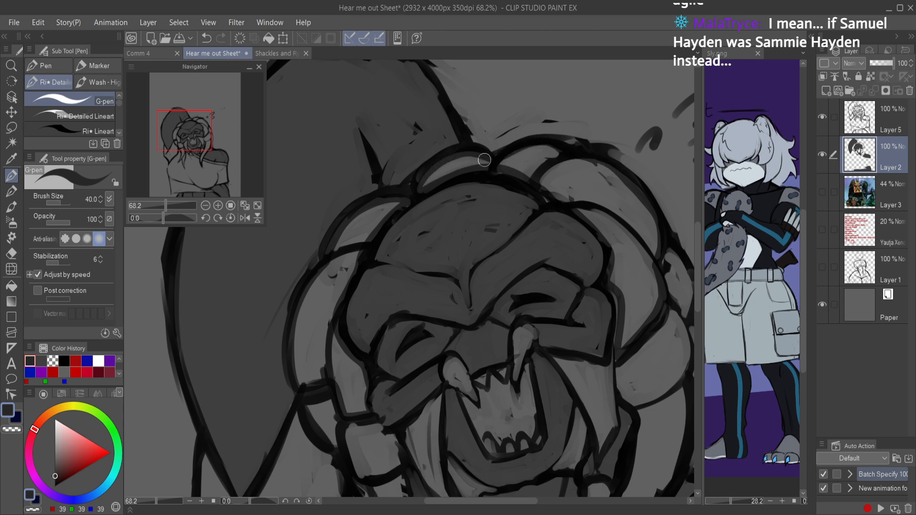
{"action": "key", "text": "g"}
{"action": "left_click", "coordinate": [544, 153]}
{"action": "left_click", "coordinate": [459, 158]}
{"action": "left_click", "coordinate": [372, 225]}
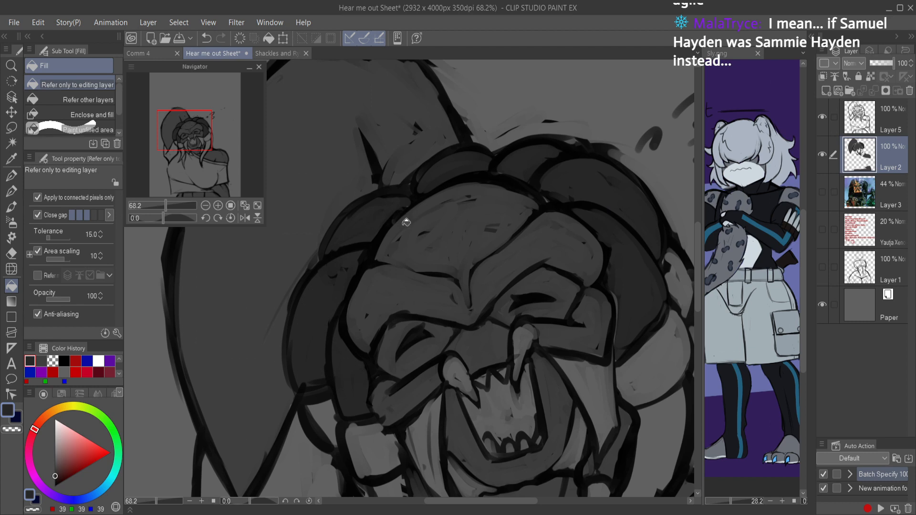
Step: Outline and fill the hanging dreadlocks beside the raised arm, below the unfilled band, with the darker grey
{"action": "key", "text": "p"}
{"action": "left_click_drag", "start_coordinate": [428, 328], "coordinate": [441, 167]}
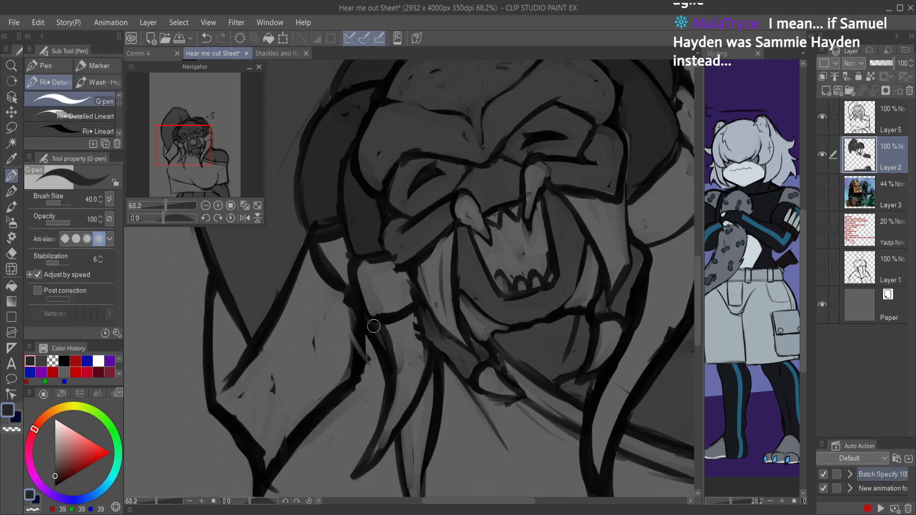
{"action": "mouse_move", "coordinate": [430, 402]}
{"action": "left_mouse_down"}
{"action": "mouse_move", "coordinate": [422, 487]}
{"action": "mouse_move", "coordinate": [415, 390]}
{"action": "mouse_move", "coordinate": [416, 440]}
{"action": "mouse_move", "coordinate": [399, 360]}
{"action": "mouse_move", "coordinate": [370, 380]}
{"action": "mouse_move", "coordinate": [390, 282]}
{"action": "mouse_move", "coordinate": [377, 249]}
{"action": "left_mouse_up"}
{"action": "key", "text": "g"}
{"action": "key", "text": "g"}
{"action": "left_click", "coordinate": [408, 269]}
{"action": "key", "text": "p"}
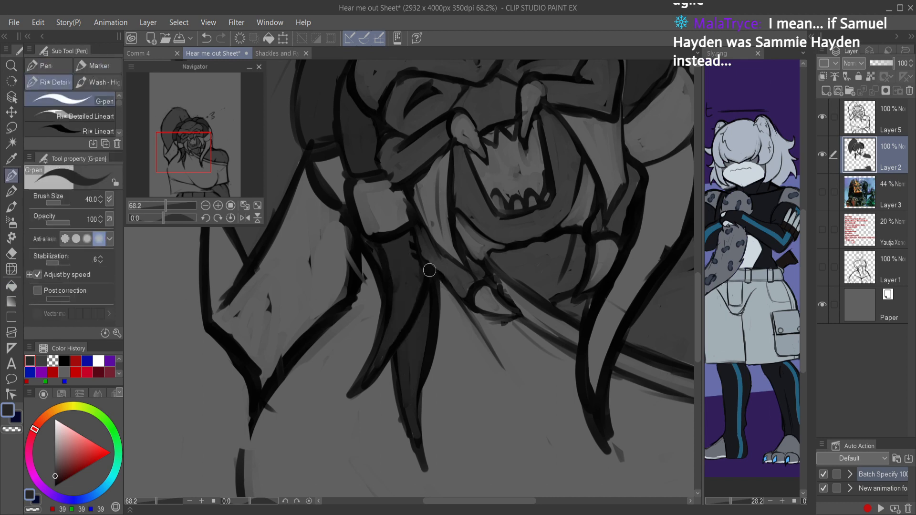
Step: Outline and fill the long dreadlock falling over the shirt, paint the thin strand behind it in darker grey, and save
{"action": "scroll", "coordinate": [373, 375], "scroll_direction": "down", "scroll_amount": 3}
{"action": "scroll", "coordinate": [506, 265], "scroll_direction": "up", "scroll_amount": 3}
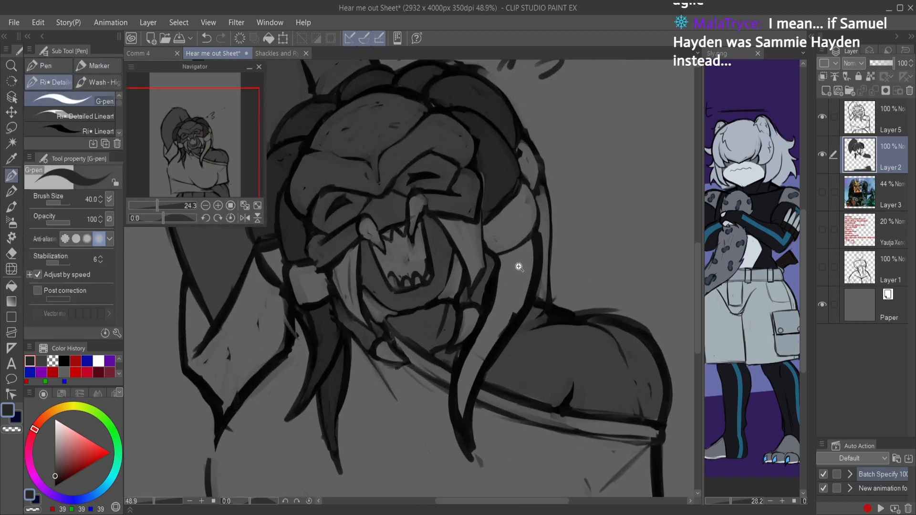
{"action": "mouse_move", "coordinate": [499, 266]}
{"action": "left_mouse_down"}
{"action": "mouse_move", "coordinate": [461, 399]}
{"action": "mouse_move", "coordinate": [465, 429]}
{"action": "left_mouse_up"}
{"action": "mouse_move", "coordinate": [471, 386]}
{"action": "left_mouse_down"}
{"action": "mouse_move", "coordinate": [535, 282]}
{"action": "mouse_move", "coordinate": [546, 298]}
{"action": "mouse_move", "coordinate": [542, 185]}
{"action": "mouse_move", "coordinate": [540, 226]}
{"action": "mouse_move", "coordinate": [531, 245]}
{"action": "mouse_move", "coordinate": [496, 260]}
{"action": "left_mouse_up"}
{"action": "key", "text": "g"}
{"action": "key", "text": "g"}
{"action": "left_click", "coordinate": [518, 268]}
{"action": "key", "text": "p"}
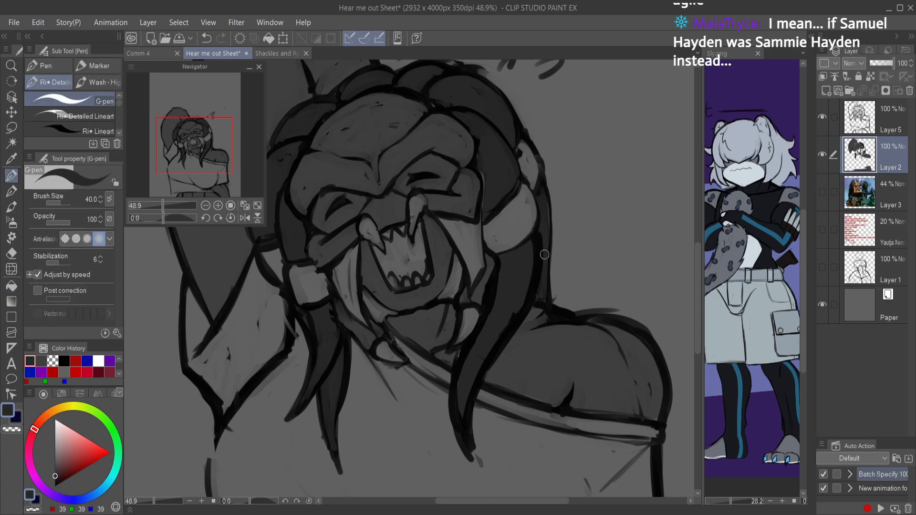
{"action": "left_click_drag", "start_coordinate": [556, 221], "coordinate": [527, 253]}
{"action": "key", "text": "ctrl+s"}
{"action": "left_click_drag", "start_coordinate": [514, 210], "coordinate": [554, 197]}
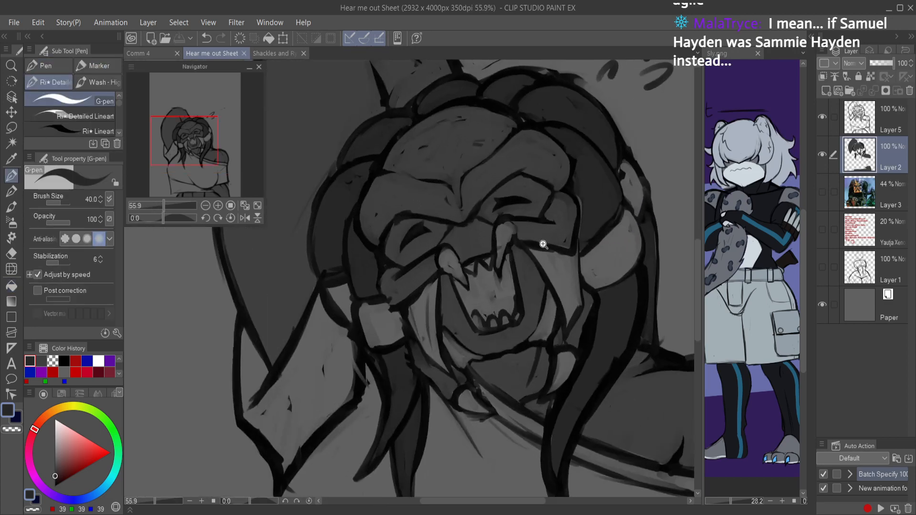
{"action": "left_click_drag", "start_coordinate": [541, 242], "coordinate": [575, 239]}
{"action": "left_click_drag", "start_coordinate": [59, 468], "coordinate": [58, 459]}
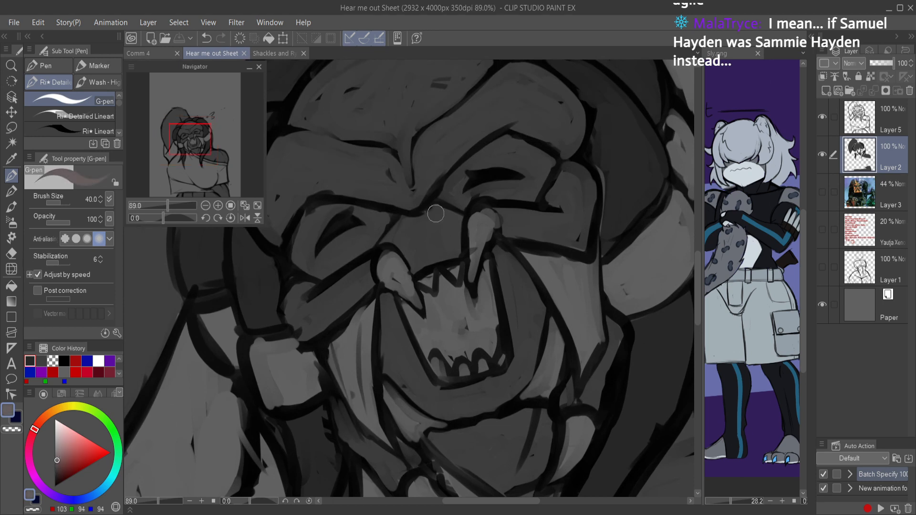
{"action": "left_click", "coordinate": [420, 227], "text": "alt"}
{"action": "left_click_drag", "start_coordinate": [406, 235], "coordinate": [399, 240]}
{"action": "left_click_drag", "start_coordinate": [65, 461], "coordinate": [56, 464]}
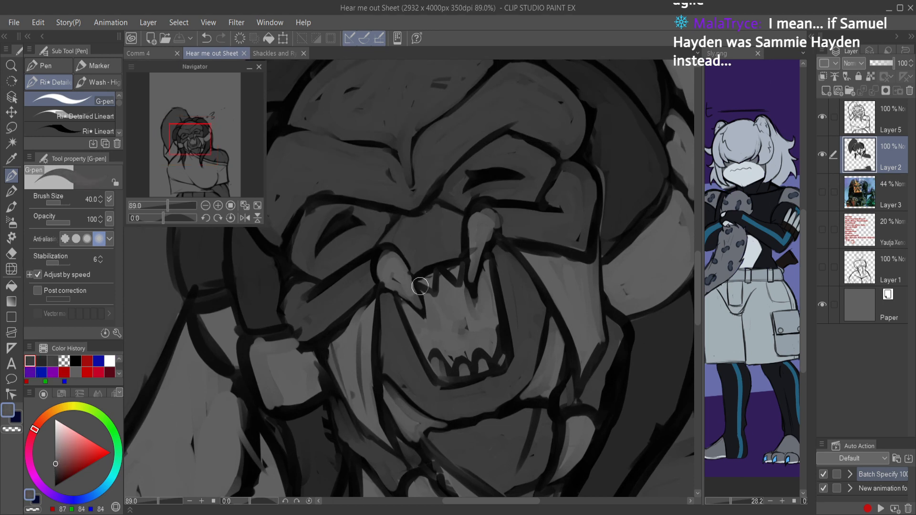
{"action": "mouse_move", "coordinate": [371, 311]}
{"action": "left_mouse_down"}
{"action": "mouse_move", "coordinate": [371, 389]}
{"action": "mouse_move", "coordinate": [389, 448]}
{"action": "left_mouse_up"}
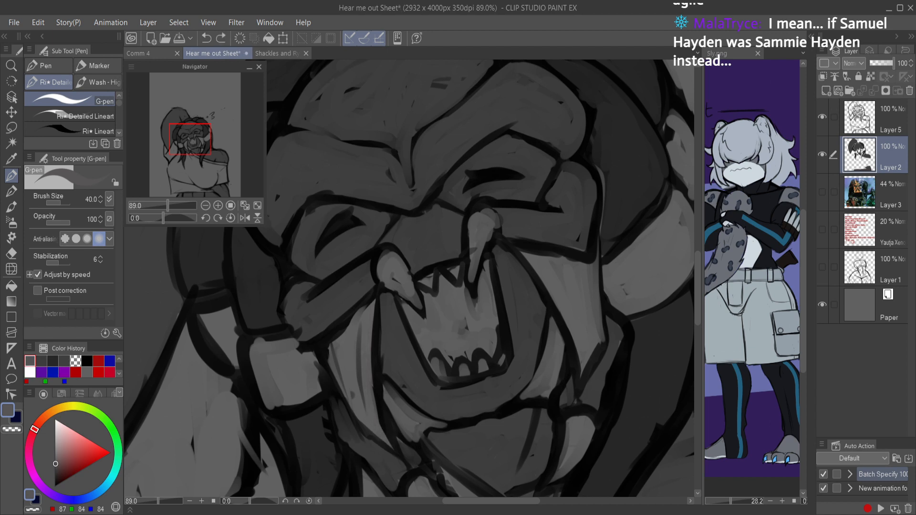
{"action": "left_click_drag", "start_coordinate": [59, 462], "coordinate": [55, 467]}
{"action": "mouse_move", "coordinate": [391, 444]}
{"action": "left_mouse_down"}
{"action": "mouse_move", "coordinate": [365, 422]}
{"action": "mouse_move", "coordinate": [336, 368]}
{"action": "left_mouse_up"}
{"action": "left_click_drag", "start_coordinate": [357, 411], "coordinate": [330, 347]}
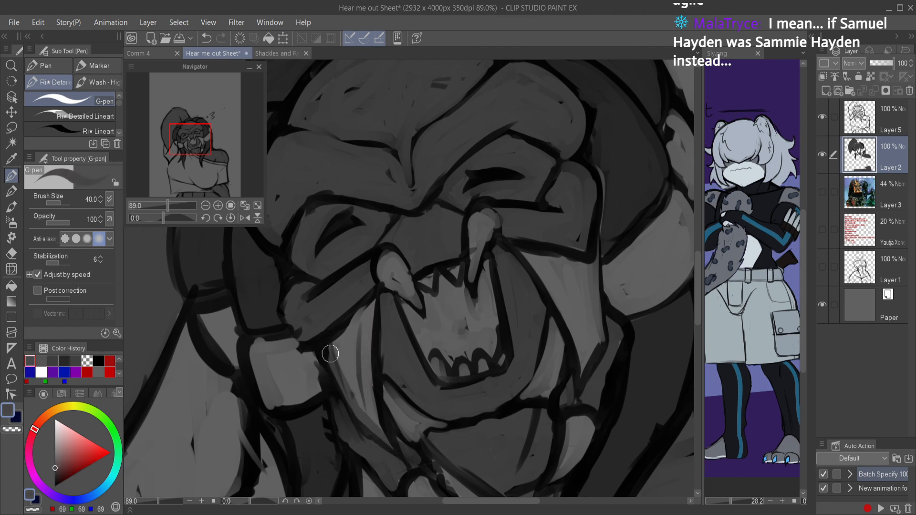
{"action": "key", "text": "ctrl+z"}
{"action": "key", "text": "ctrl+z"}
{"action": "key", "text": "ctrl+z"}
{"action": "key", "text": "ctrl+z"}
Step: Paint the mandible membranes and the mouth interior in a warm mid grey (RGB 91, 88, 88) and save
{"action": "left_click", "coordinate": [392, 109], "text": "alt"}
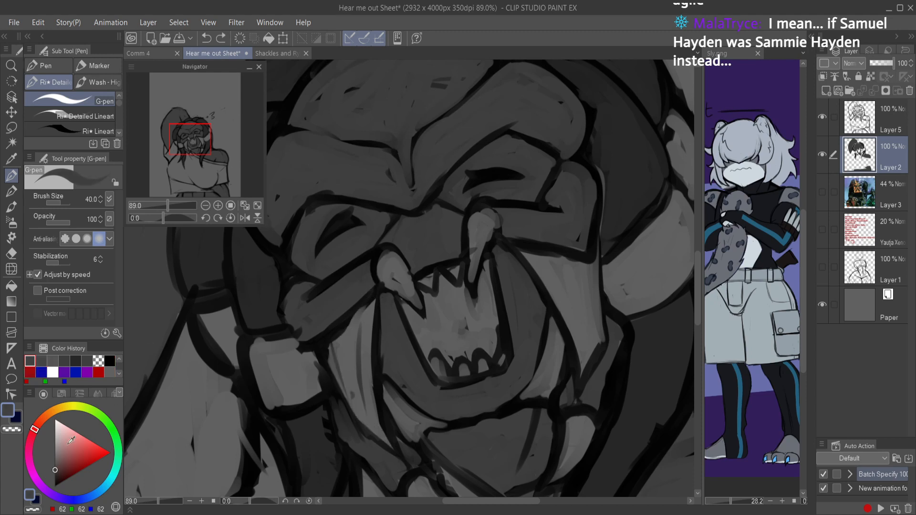
{"action": "left_click_drag", "start_coordinate": [56, 468], "coordinate": [56, 463]}
{"action": "mouse_move", "coordinate": [370, 303]}
{"action": "left_mouse_down"}
{"action": "mouse_move", "coordinate": [330, 353]}
{"action": "mouse_move", "coordinate": [368, 423]}
{"action": "left_mouse_up"}
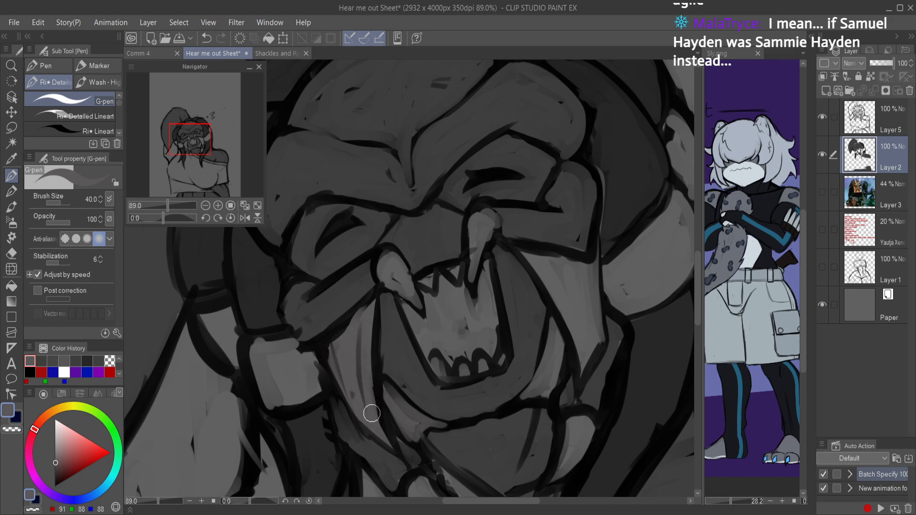
{"action": "left_click_drag", "start_coordinate": [399, 329], "coordinate": [357, 413]}
{"action": "mouse_move", "coordinate": [475, 307]}
{"action": "left_mouse_down"}
{"action": "mouse_move", "coordinate": [465, 313]}
{"action": "mouse_move", "coordinate": [488, 313]}
{"action": "left_mouse_up"}
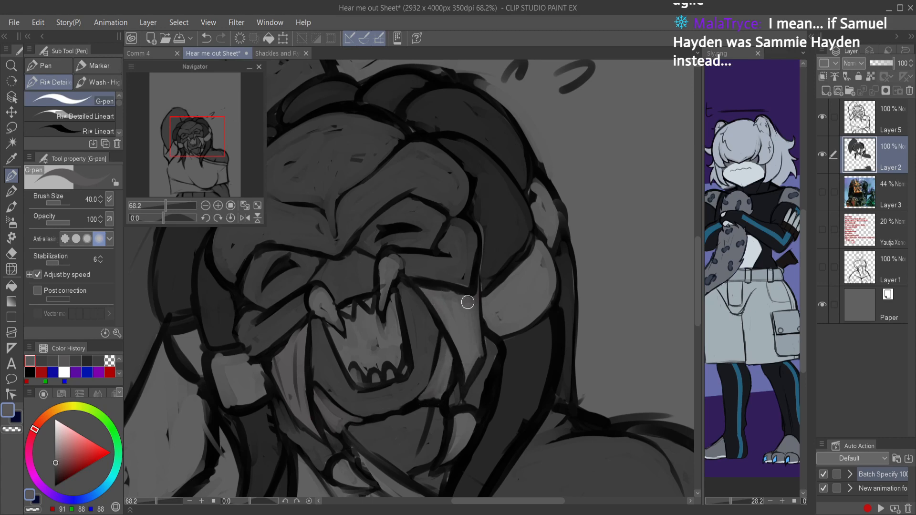
{"action": "key", "text": "g"}
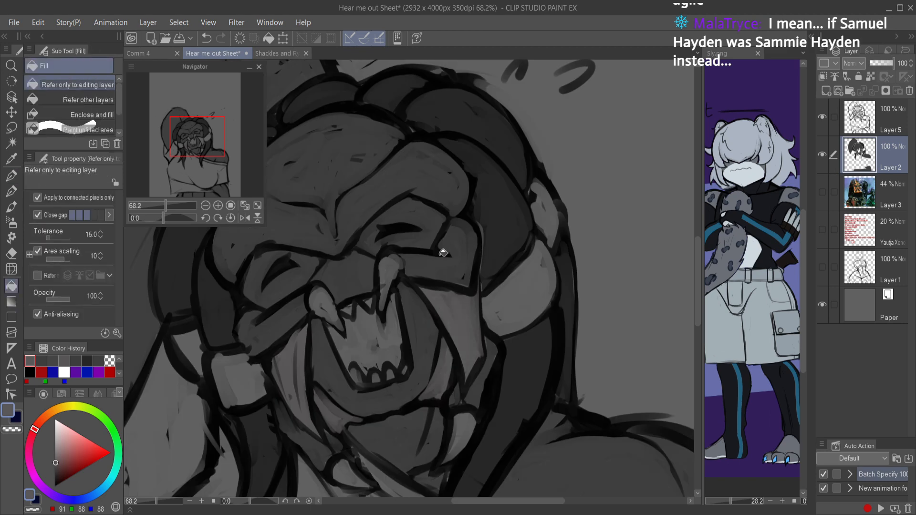
{"action": "key", "text": "p"}
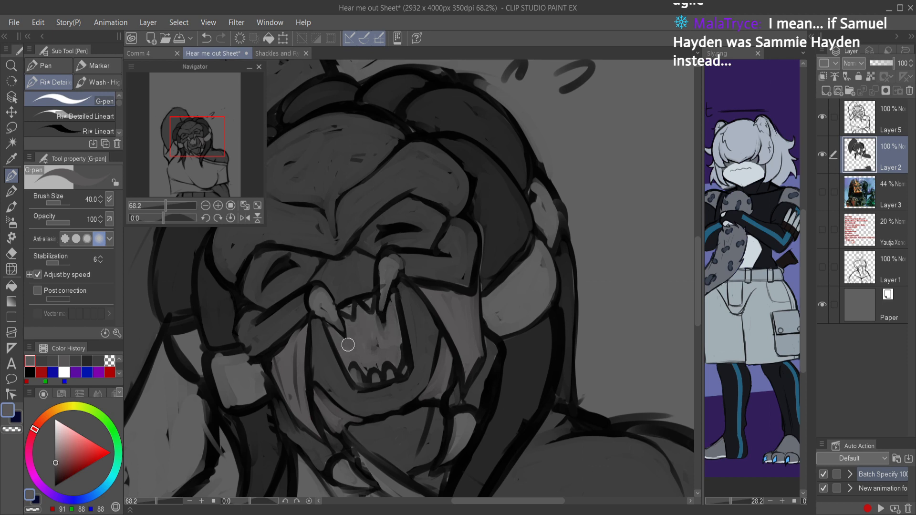
{"action": "key", "text": "ctrl+s"}
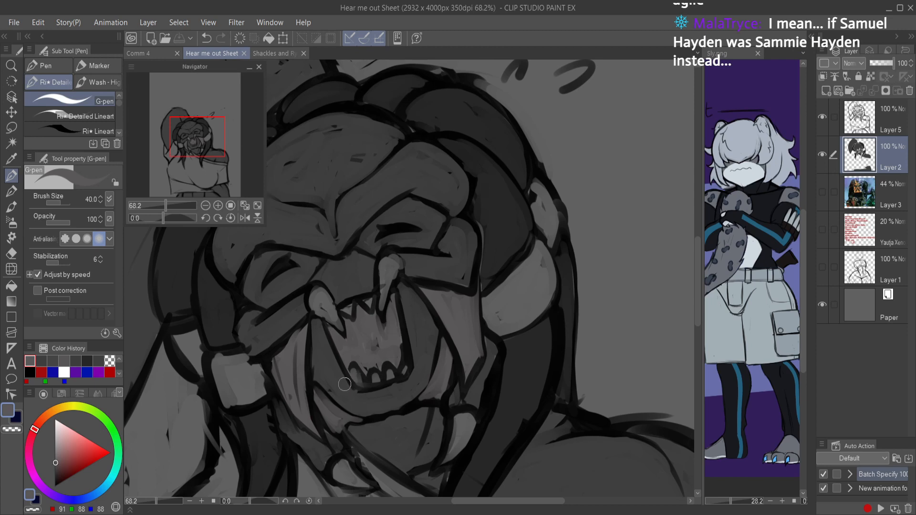
Step: Choose a light grey around RGB 211 and paint the two upper tusks and the upper and lower teeth
{"action": "left_click_drag", "start_coordinate": [54, 459], "coordinate": [56, 429]}
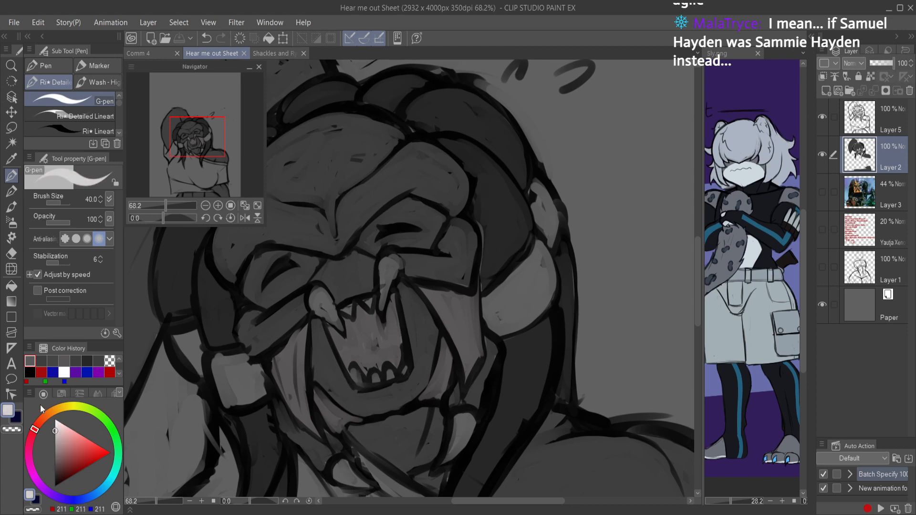
{"action": "scroll", "coordinate": [312, 310], "scroll_direction": "up", "scroll_amount": 3}
{"action": "mouse_move", "coordinate": [327, 285]}
{"action": "left_mouse_down"}
{"action": "mouse_move", "coordinate": [320, 319]}
{"action": "mouse_move", "coordinate": [316, 290]}
{"action": "mouse_move", "coordinate": [334, 330]}
{"action": "mouse_move", "coordinate": [315, 316]}
{"action": "mouse_move", "coordinate": [360, 352]}
{"action": "mouse_move", "coordinate": [333, 289]}
{"action": "mouse_move", "coordinate": [359, 344]}
{"action": "mouse_move", "coordinate": [318, 299]}
{"action": "left_mouse_up"}
{"action": "mouse_move", "coordinate": [383, 317]}
{"action": "left_mouse_down"}
{"action": "mouse_move", "coordinate": [362, 319]}
{"action": "mouse_move", "coordinate": [379, 318]}
{"action": "mouse_move", "coordinate": [376, 305]}
{"action": "mouse_move", "coordinate": [433, 302]}
{"action": "mouse_move", "coordinate": [427, 319]}
{"action": "mouse_move", "coordinate": [424, 271]}
{"action": "mouse_move", "coordinate": [451, 242]}
{"action": "mouse_move", "coordinate": [458, 248]}
{"action": "mouse_move", "coordinate": [431, 295]}
{"action": "left_mouse_up"}
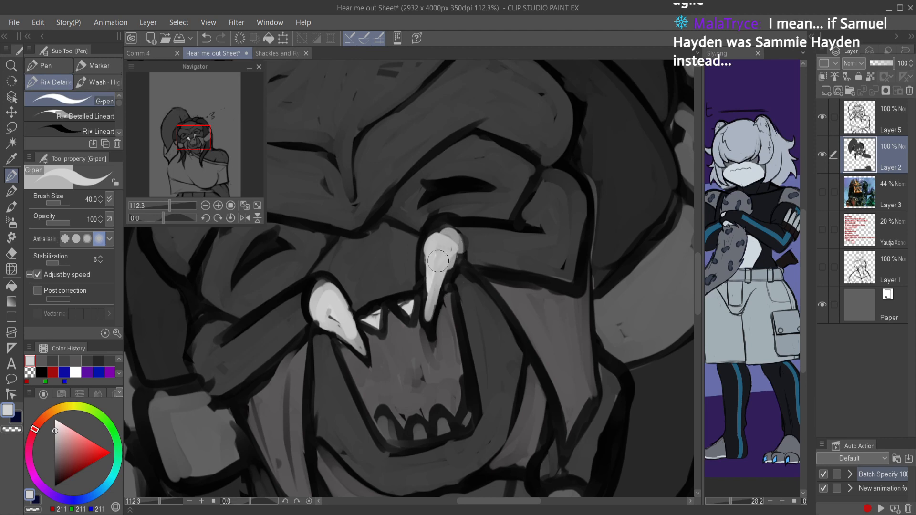
{"action": "mouse_move", "coordinate": [399, 425]}
{"action": "left_mouse_down"}
{"action": "mouse_move", "coordinate": [429, 440]}
{"action": "mouse_move", "coordinate": [439, 419]}
{"action": "mouse_move", "coordinate": [461, 427]}
{"action": "mouse_move", "coordinate": [464, 404]}
{"action": "mouse_move", "coordinate": [463, 426]}
{"action": "mouse_move", "coordinate": [468, 389]}
{"action": "mouse_move", "coordinate": [464, 415]}
{"action": "mouse_move", "coordinate": [415, 437]}
{"action": "left_mouse_up"}
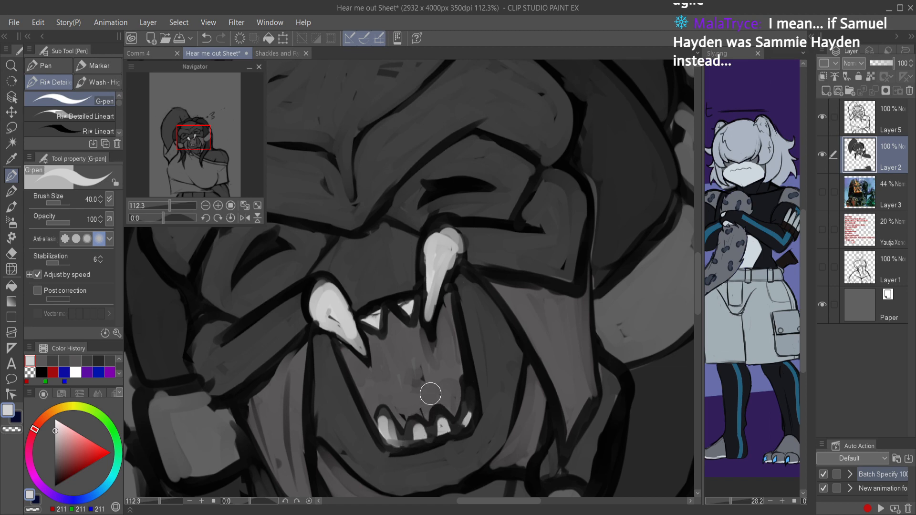
Step: Paint the two lower tusks beside the jaw in the same light grey
{"action": "scroll", "coordinate": [479, 341], "scroll_direction": "down", "scroll_amount": 3}
{"action": "left_click_drag", "start_coordinate": [474, 356], "coordinate": [447, 265]}
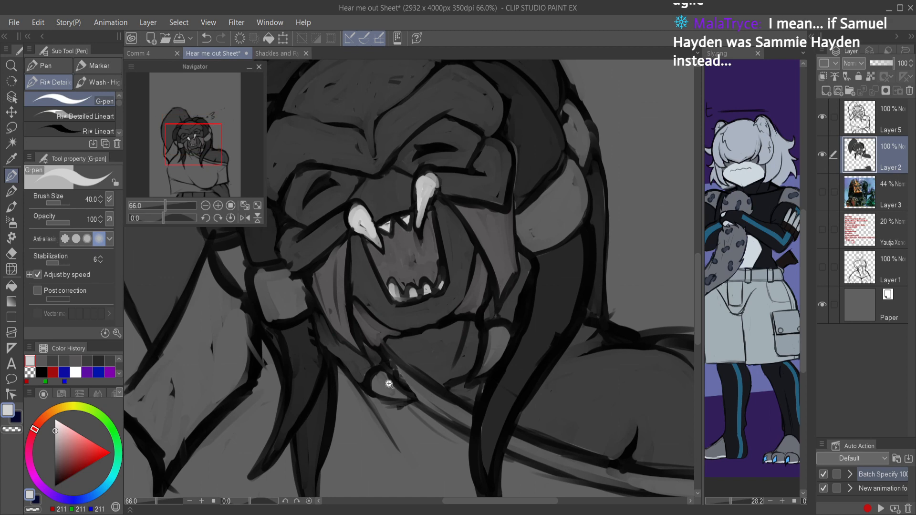
{"action": "left_click_drag", "start_coordinate": [387, 388], "coordinate": [420, 387]}
{"action": "mouse_move", "coordinate": [382, 361]}
{"action": "left_mouse_down"}
{"action": "mouse_move", "coordinate": [360, 379]}
{"action": "mouse_move", "coordinate": [363, 395]}
{"action": "mouse_move", "coordinate": [425, 402]}
{"action": "mouse_move", "coordinate": [398, 388]}
{"action": "mouse_move", "coordinate": [383, 364]}
{"action": "mouse_move", "coordinate": [402, 399]}
{"action": "mouse_move", "coordinate": [381, 383]}
{"action": "left_mouse_up"}
{"action": "left_click_drag", "start_coordinate": [486, 379], "coordinate": [272, 413]}
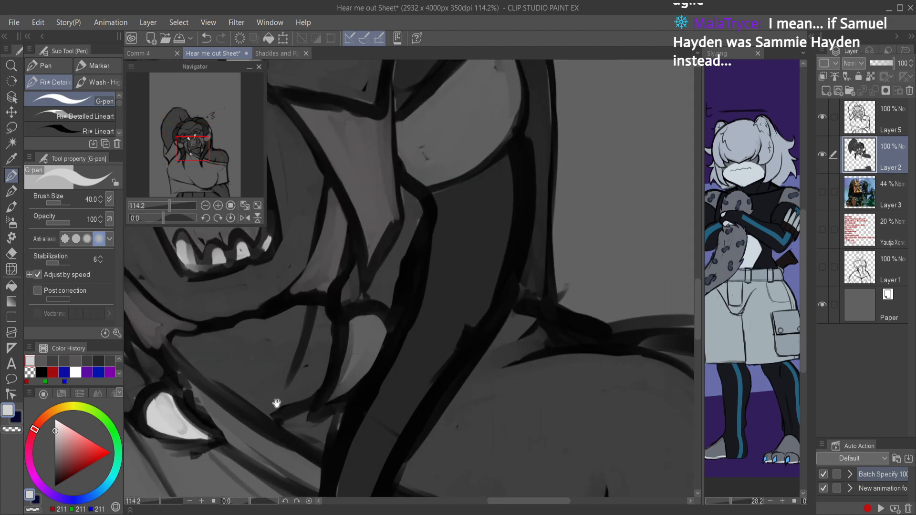
{"action": "mouse_move", "coordinate": [358, 327]}
{"action": "left_mouse_down"}
{"action": "mouse_move", "coordinate": [334, 387]}
{"action": "mouse_move", "coordinate": [374, 353]}
{"action": "mouse_move", "coordinate": [355, 329]}
{"action": "mouse_move", "coordinate": [344, 373]}
{"action": "mouse_move", "coordinate": [404, 378]}
{"action": "mouse_move", "coordinate": [403, 369]}
{"action": "left_mouse_up"}
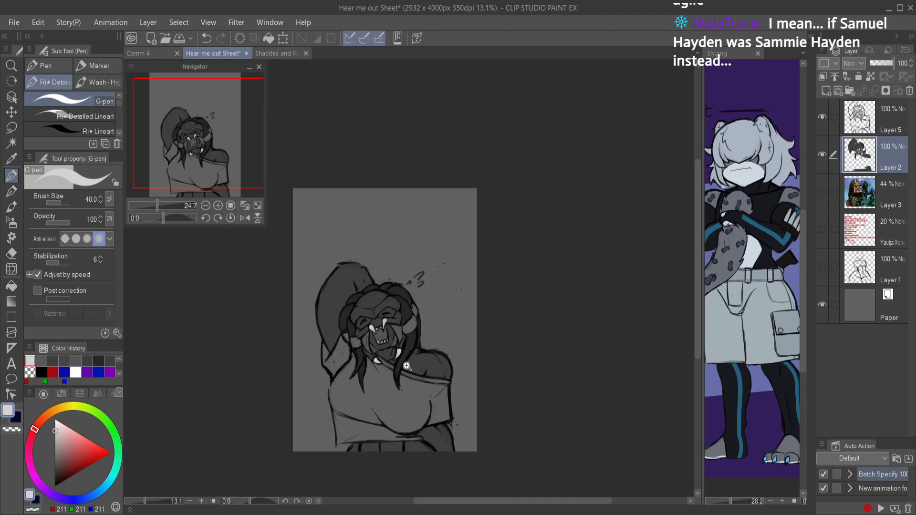
{"action": "left_click_drag", "start_coordinate": [379, 330], "coordinate": [403, 342]}
{"action": "key", "text": "w"}
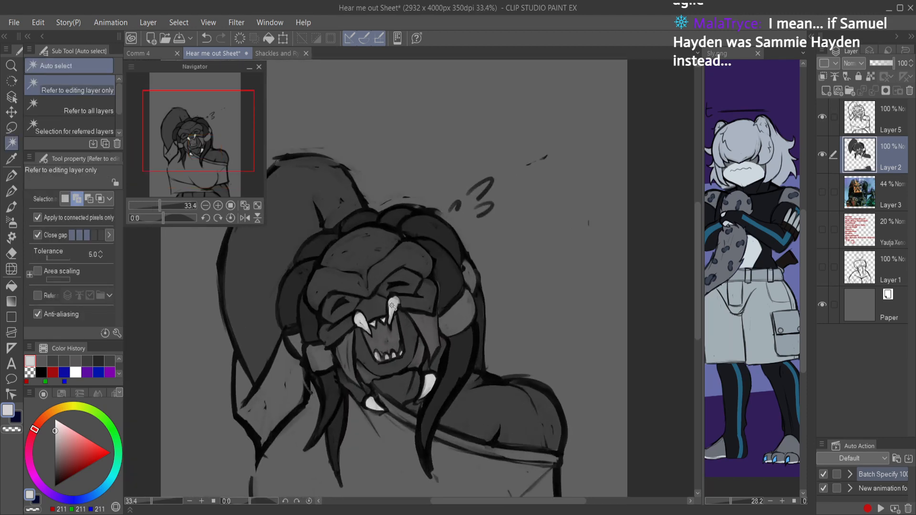
{"action": "left_click", "coordinate": [394, 306]}
{"action": "left_click", "coordinate": [362, 320]}
{"action": "left_click", "coordinate": [372, 323]}
{"action": "left_click", "coordinate": [383, 319]}
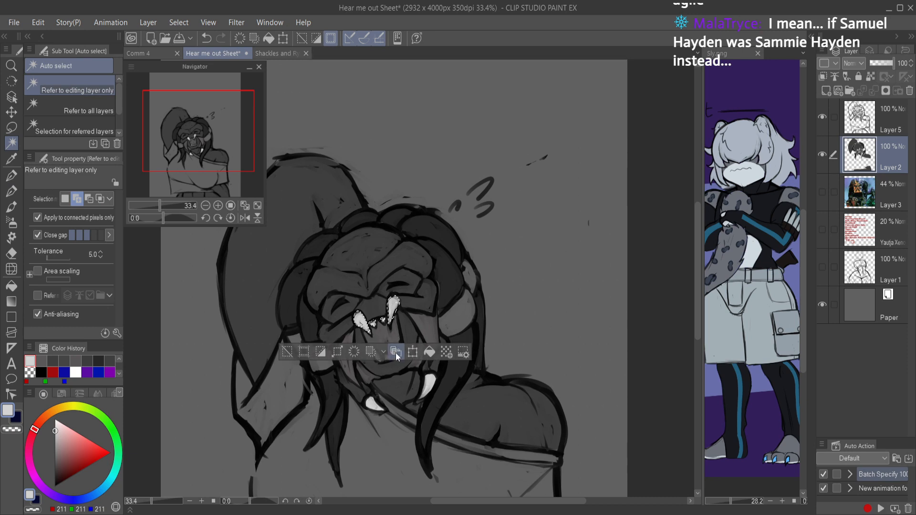
{"action": "left_click", "coordinate": [375, 401]}
{"action": "left_click", "coordinate": [377, 356]}
{"action": "left_click", "coordinate": [400, 355]}
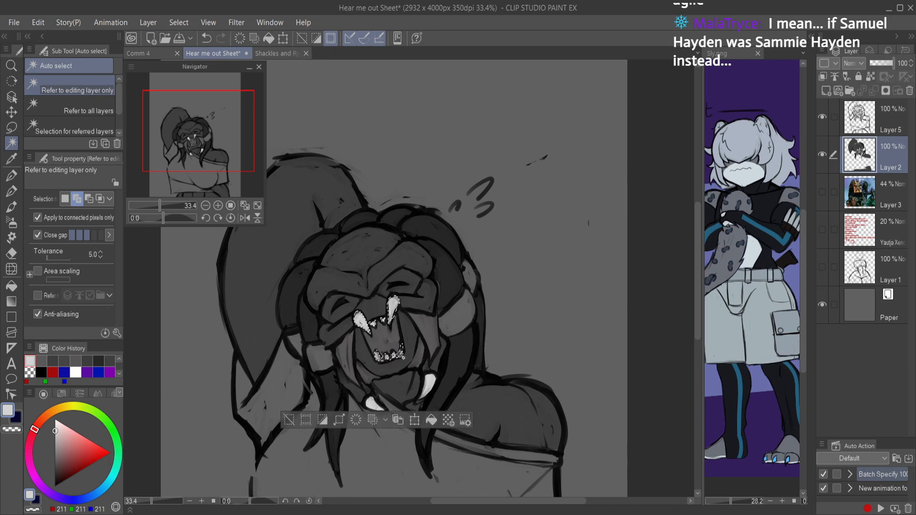
{"action": "left_click", "coordinate": [429, 387]}
{"action": "left_click_drag", "start_coordinate": [678, 157], "coordinate": [675, 159]}
{"action": "left_click", "coordinate": [826, 73]}
{"action": "key", "text": "ctrl+d"}
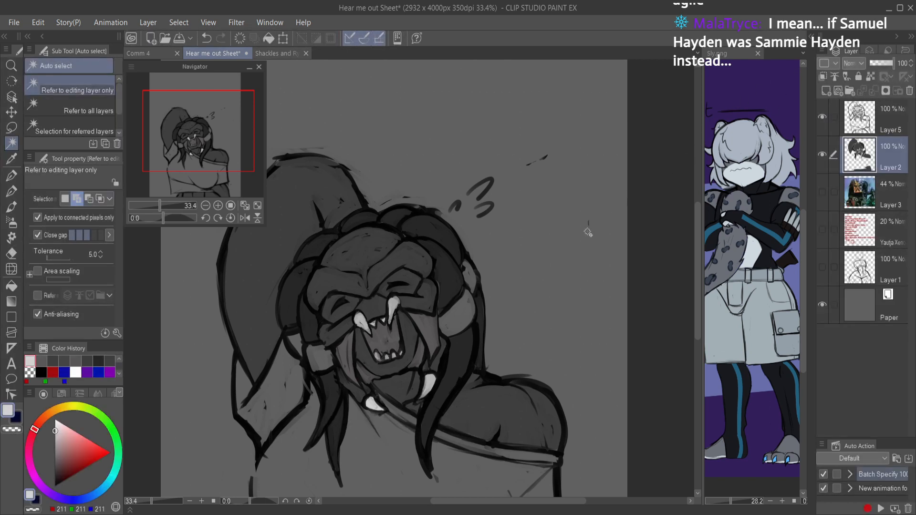
Step: Save, choose a dark grey (RGB 44, 44, 44), and test the Droplet airbrush on the bare shoulder
{"action": "key", "text": "ctrl+s"}
{"action": "left_click_drag", "start_coordinate": [544, 270], "coordinate": [560, 267]}
{"action": "scroll", "coordinate": [560, 267], "scroll_direction": "up", "scroll_amount": 5}
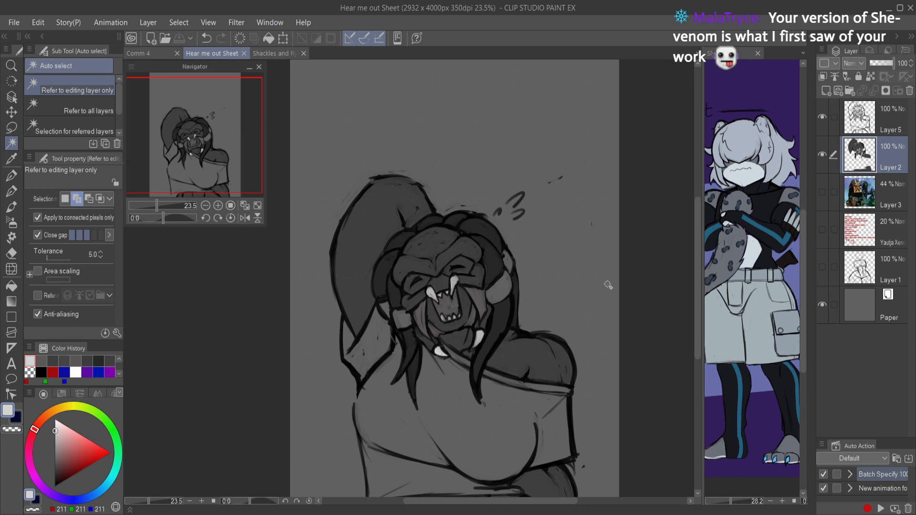
{"action": "key", "text": "p"}
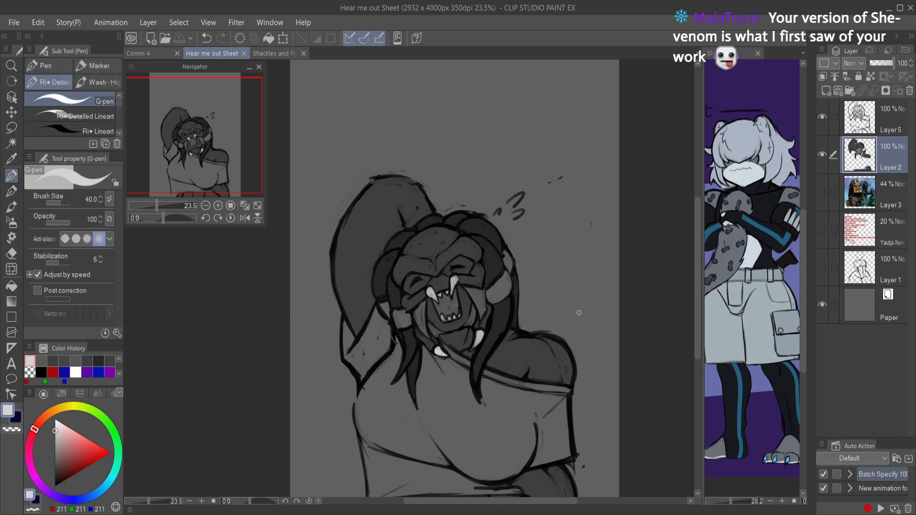
{"action": "key", "text": "b"}
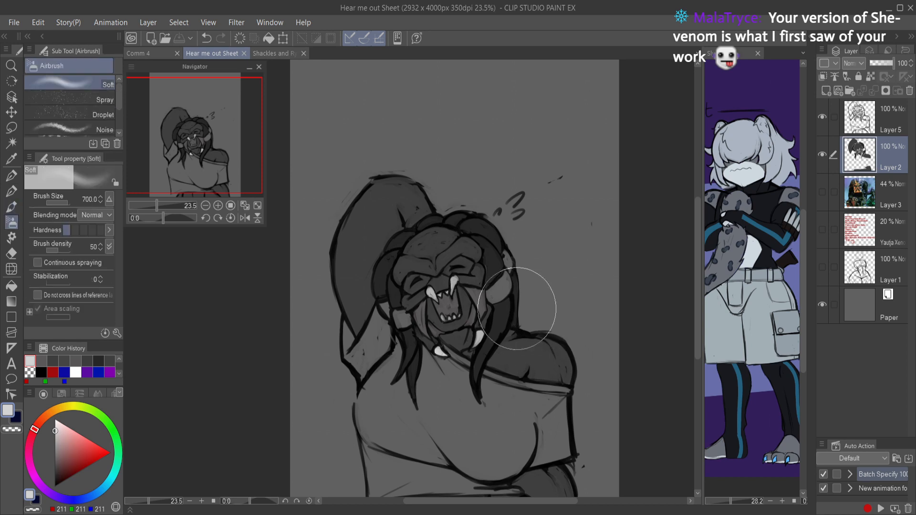
{"action": "left_click", "coordinate": [526, 354], "text": "alt"}
{"action": "left_click_drag", "start_coordinate": [62, 465], "coordinate": [54, 475]}
{"action": "left_click_drag", "start_coordinate": [555, 369], "coordinate": [485, 366]}
{"action": "left_click", "coordinate": [72, 115]}
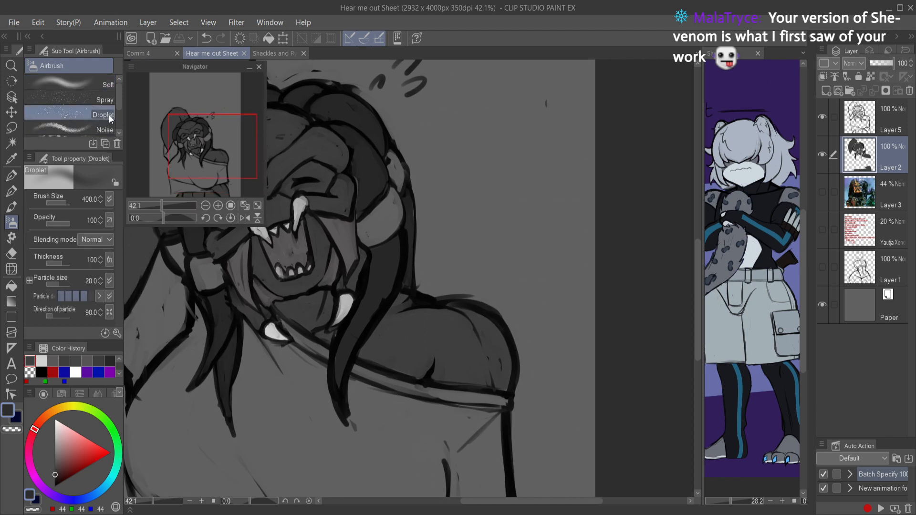
{"action": "mouse_move", "coordinate": [447, 345]}
{"action": "left_mouse_down"}
{"action": "mouse_move", "coordinate": [409, 341]}
{"action": "mouse_move", "coordinate": [466, 374]}
{"action": "mouse_move", "coordinate": [381, 424]}
{"action": "mouse_move", "coordinate": [381, 344]}
{"action": "left_mouse_up"}
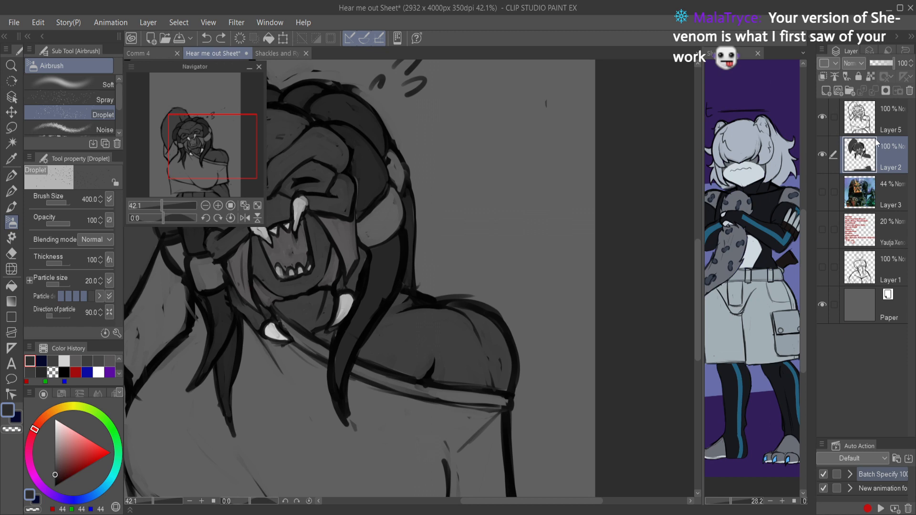
Step: Add a new layer directly above Layer 2 and make Layer 2 active again
{"action": "key", "text": "e"}
{"action": "left_click", "coordinate": [825, 91]}
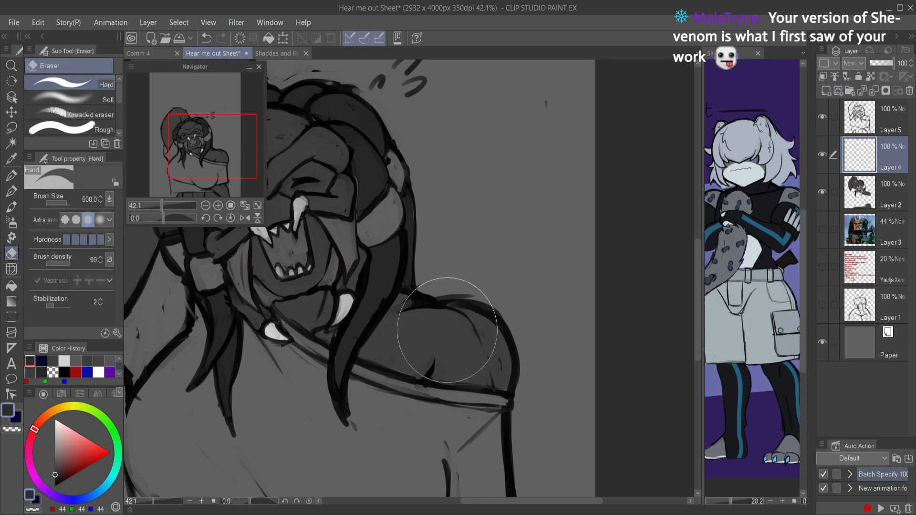
{"action": "left_click", "coordinate": [835, 192]}
Step: Auto-select the skin areas on Layer 2, covering the shoulder, face, jaw, raised arm and the area below the shirt
{"action": "key", "text": "w"}
{"action": "left_click", "coordinate": [442, 351]}
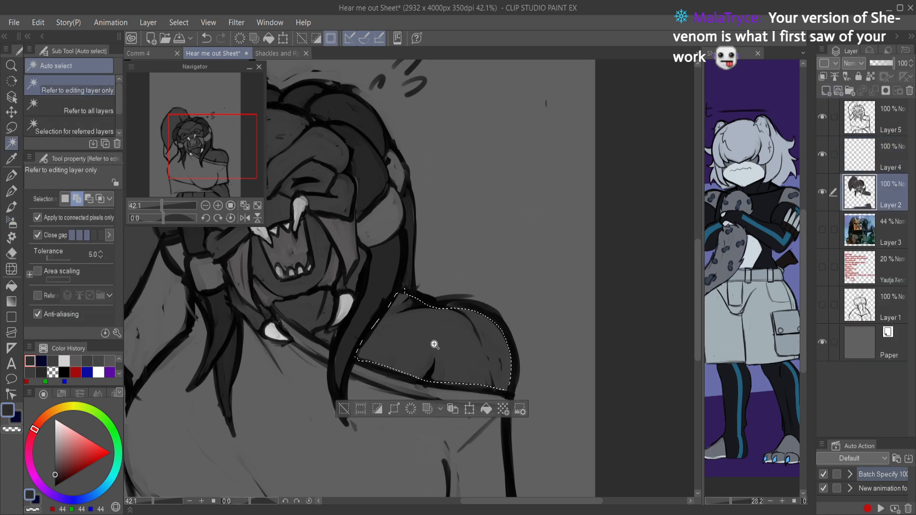
{"action": "scroll", "coordinate": [429, 347], "scroll_direction": "down", "scroll_amount": 2}
{"action": "left_click", "coordinate": [342, 313]}
{"action": "left_click", "coordinate": [354, 232]}
{"action": "left_click_drag", "start_coordinate": [322, 263], "coordinate": [385, 298]}
{"action": "left_click", "coordinate": [284, 247]}
{"action": "mouse_move", "coordinate": [424, 232]}
{"action": "left_mouse_down"}
{"action": "mouse_move", "coordinate": [400, 256]}
{"action": "mouse_move", "coordinate": [419, 223]}
{"action": "left_mouse_up"}
{"action": "scroll", "coordinate": [421, 223], "scroll_direction": "down", "scroll_amount": 1}
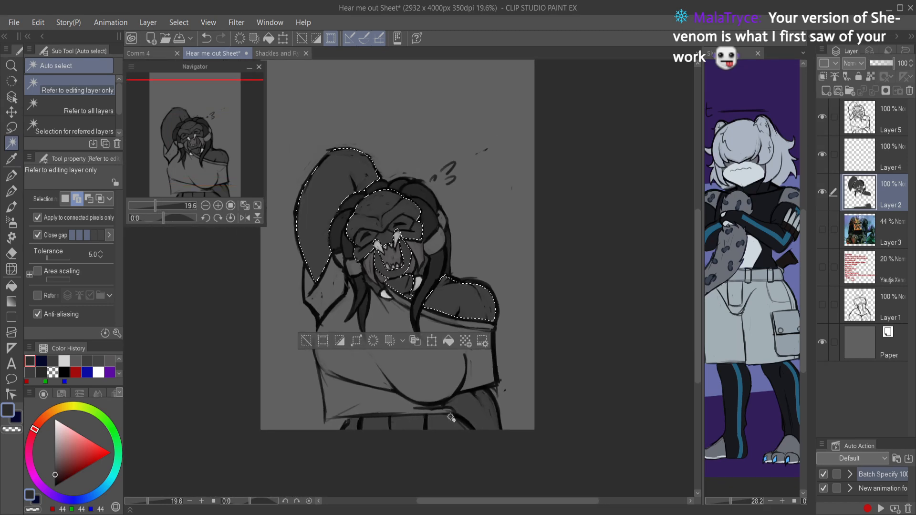
{"action": "left_click", "coordinate": [456, 411]}
Step: Try spraying Droplet airbrush speckles over the selected skin on Layer 2 and undo the strokes
{"action": "key", "text": "b"}
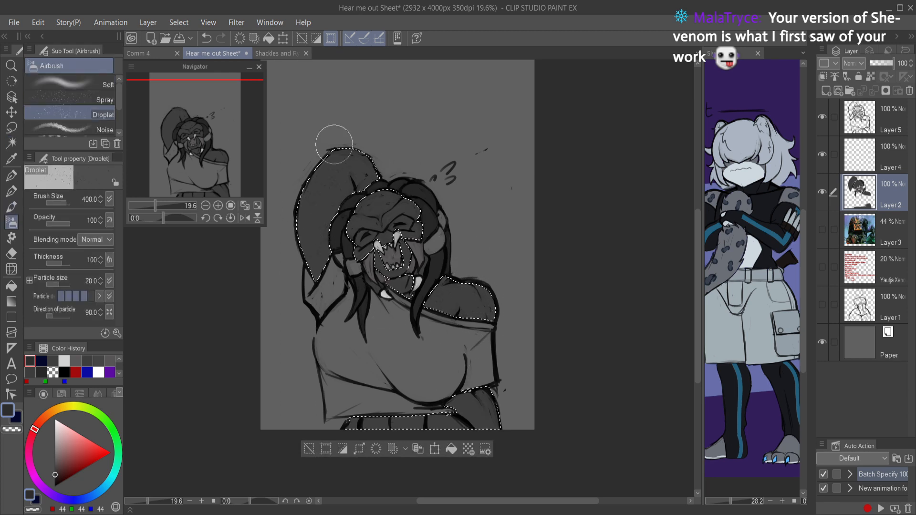
{"action": "mouse_move", "coordinate": [445, 346]}
{"action": "left_mouse_down"}
{"action": "mouse_move", "coordinate": [534, 439]}
{"action": "mouse_move", "coordinate": [459, 387]}
{"action": "mouse_move", "coordinate": [381, 486]}
{"action": "mouse_move", "coordinate": [363, 442]}
{"action": "mouse_move", "coordinate": [431, 214]}
{"action": "mouse_move", "coordinate": [427, 249]}
{"action": "mouse_move", "coordinate": [286, 231]}
{"action": "mouse_move", "coordinate": [388, 250]}
{"action": "mouse_move", "coordinate": [414, 185]}
{"action": "mouse_move", "coordinate": [345, 243]}
{"action": "mouse_move", "coordinate": [300, 218]}
{"action": "mouse_move", "coordinate": [324, 229]}
{"action": "mouse_move", "coordinate": [325, 283]}
{"action": "mouse_move", "coordinate": [315, 285]}
{"action": "mouse_move", "coordinate": [291, 228]}
{"action": "mouse_move", "coordinate": [340, 192]}
{"action": "left_mouse_up"}
{"action": "mouse_move", "coordinate": [403, 198]}
{"action": "left_mouse_down"}
{"action": "mouse_move", "coordinate": [463, 426]}
{"action": "mouse_move", "coordinate": [522, 415]}
{"action": "mouse_move", "coordinate": [468, 394]}
{"action": "mouse_move", "coordinate": [479, 449]}
{"action": "mouse_move", "coordinate": [396, 427]}
{"action": "mouse_move", "coordinate": [367, 468]}
{"action": "mouse_move", "coordinate": [455, 418]}
{"action": "mouse_move", "coordinate": [407, 410]}
{"action": "mouse_move", "coordinate": [504, 387]}
{"action": "mouse_move", "coordinate": [417, 417]}
{"action": "mouse_move", "coordinate": [427, 419]}
{"action": "mouse_move", "coordinate": [374, 272]}
{"action": "mouse_move", "coordinate": [402, 287]}
{"action": "mouse_move", "coordinate": [330, 193]}
{"action": "mouse_move", "coordinate": [378, 161]}
{"action": "mouse_move", "coordinate": [367, 141]}
{"action": "mouse_move", "coordinate": [327, 205]}
{"action": "mouse_move", "coordinate": [332, 219]}
{"action": "mouse_move", "coordinate": [295, 223]}
{"action": "left_mouse_up"}
{"action": "key", "text": "c"}
{"action": "key", "text": "ctrl+z"}
{"action": "key", "text": "ctrl+z"}
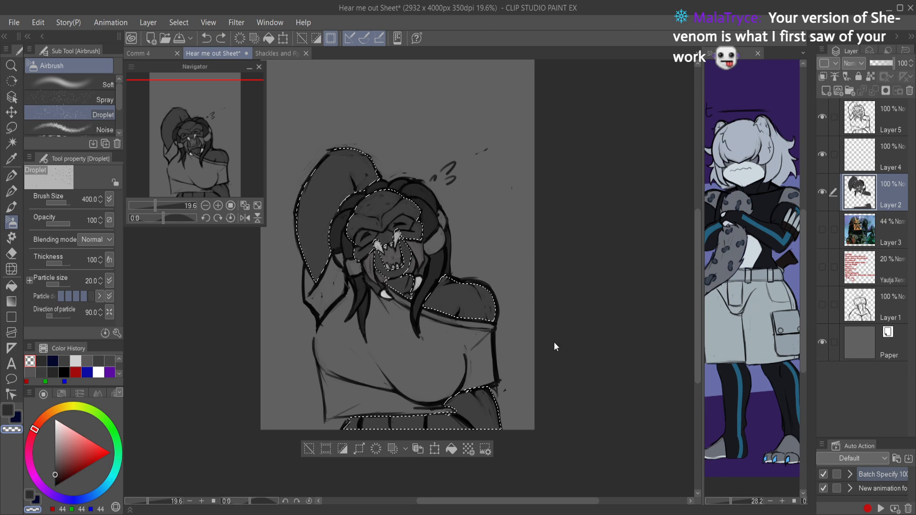
Step: Spray dark grey Droplet speckles over the selected skin on Layer 4, and clear the selection
{"action": "left_click", "coordinate": [864, 158]}
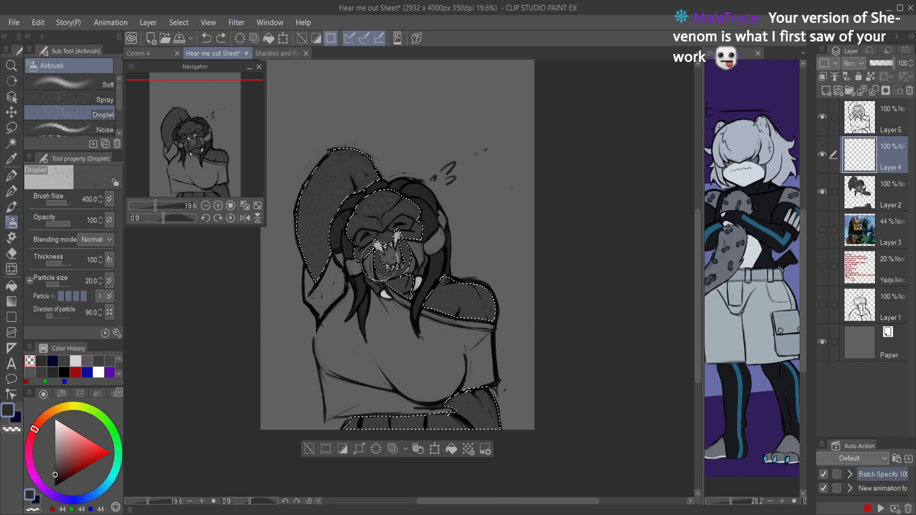
{"action": "mouse_move", "coordinate": [399, 254]}
{"action": "left_mouse_down"}
{"action": "mouse_move", "coordinate": [438, 369]}
{"action": "mouse_move", "coordinate": [431, 302]}
{"action": "left_mouse_up"}
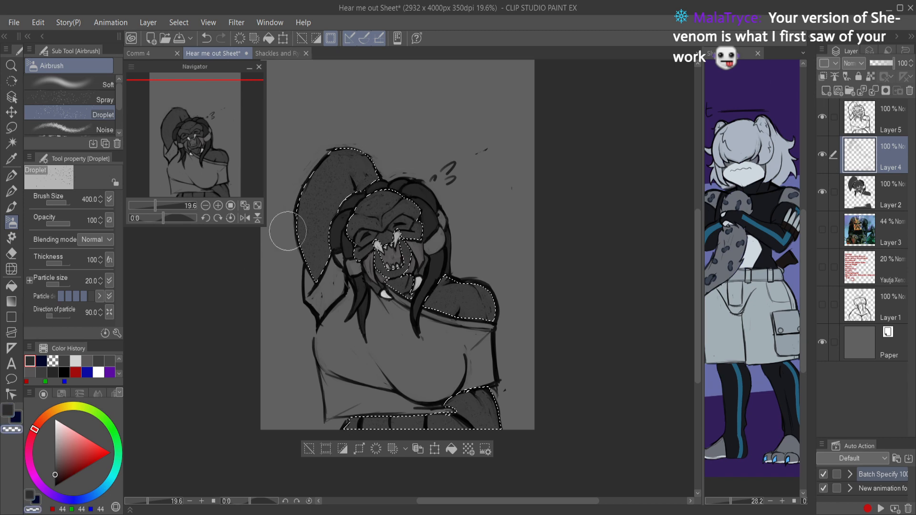
{"action": "key", "text": "c"}
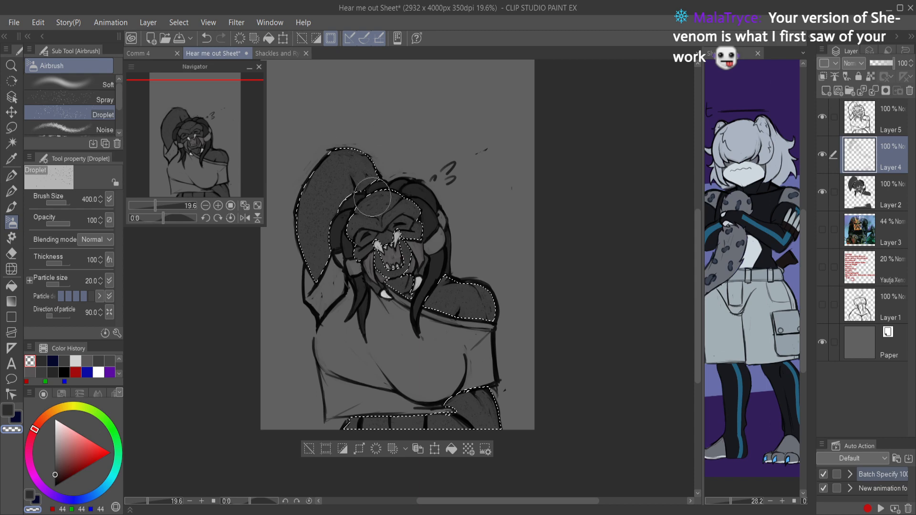
{"action": "key", "text": "ctrl+d"}
{"action": "scroll", "coordinate": [410, 206], "scroll_direction": "up", "scroll_amount": 4}
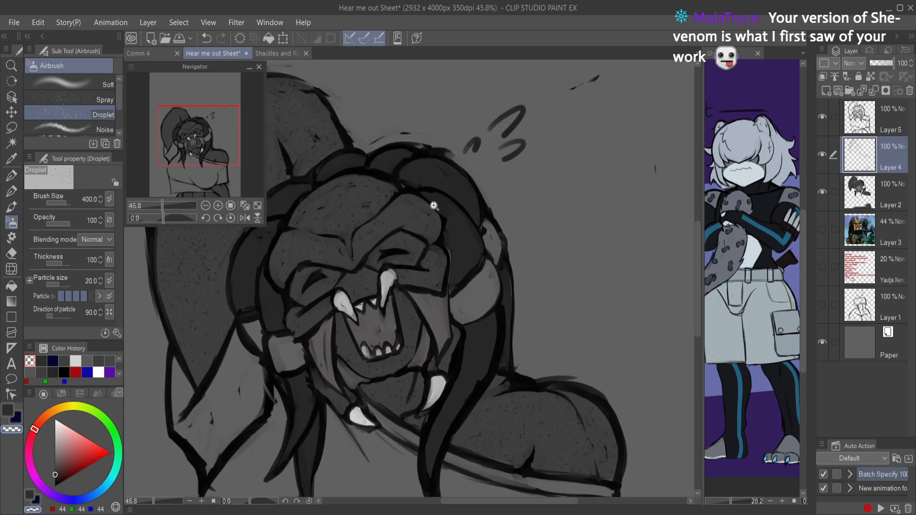
Step: Thin out the speckles around the face and raised arm on Layer 4 with the Hard eraser, and save
{"action": "key", "text": "e"}
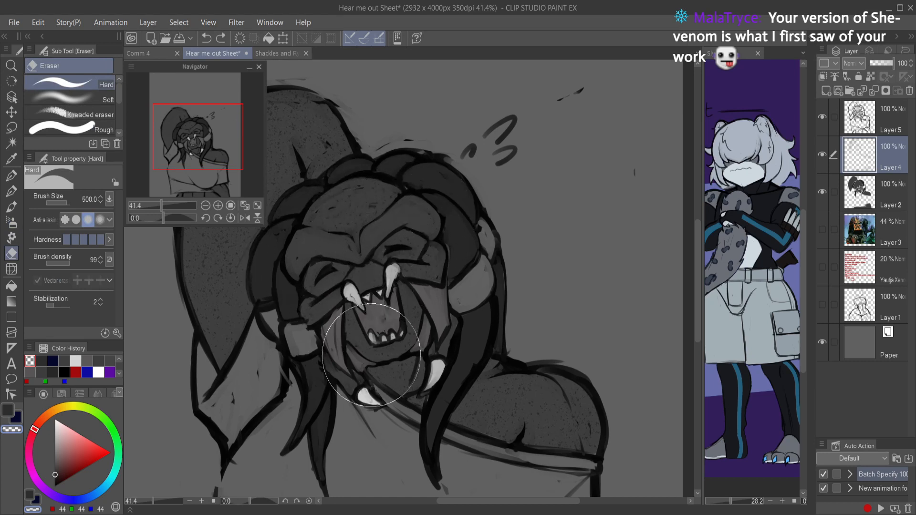
{"action": "left_click_drag", "start_coordinate": [504, 372], "coordinate": [406, 286]}
{"action": "mouse_move", "coordinate": [372, 311]}
{"action": "left_mouse_down"}
{"action": "mouse_move", "coordinate": [421, 389]}
{"action": "mouse_move", "coordinate": [492, 382]}
{"action": "left_mouse_up"}
{"action": "left_click_drag", "start_coordinate": [503, 286], "coordinate": [679, 378]}
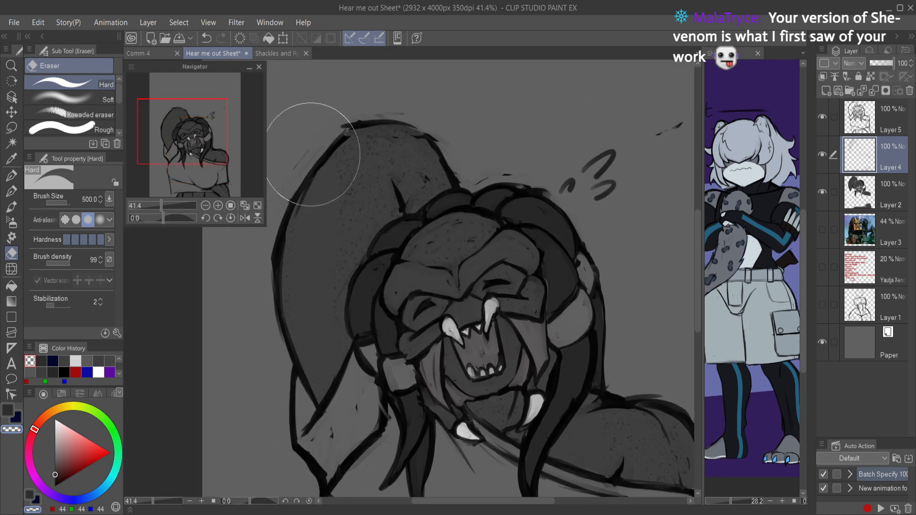
{"action": "key", "text": "ctrl+z"}
{"action": "left_click_drag", "start_coordinate": [274, 219], "coordinate": [312, 402]}
{"action": "left_click_drag", "start_coordinate": [336, 189], "coordinate": [349, 337]}
{"action": "scroll", "coordinate": [462, 352], "scroll_direction": "down", "scroll_amount": 3}
{"action": "left_click_drag", "start_coordinate": [502, 341], "coordinate": [447, 176]}
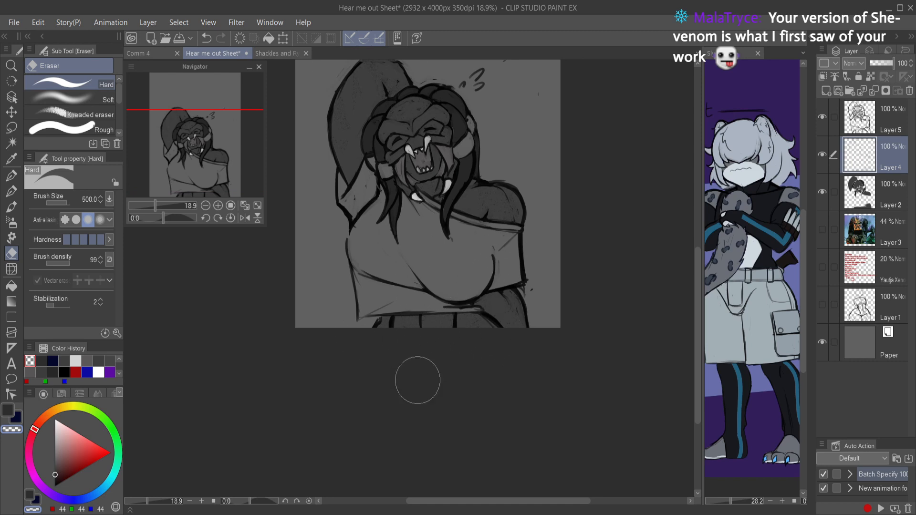
{"action": "key", "text": "ctrl+s"}
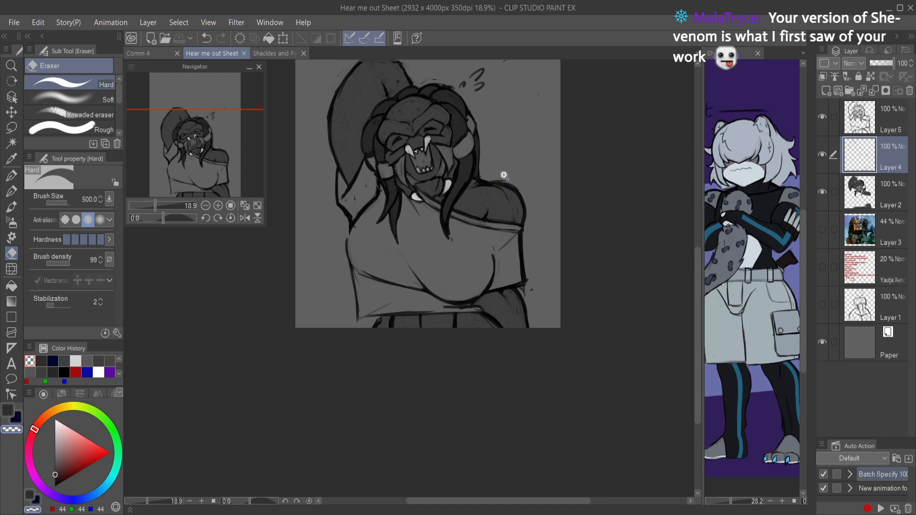
Step: Merge Layer 5 and Layer 4 down into Layer 2 and save the file
{"action": "scroll", "coordinate": [491, 238], "scroll_direction": "down", "scroll_amount": 2}
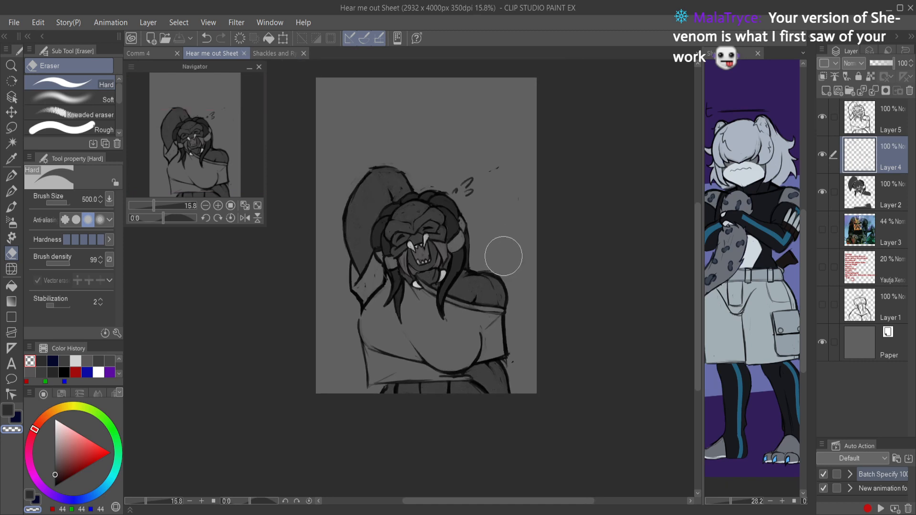
{"action": "scroll", "coordinate": [500, 255], "scroll_direction": "up", "scroll_amount": 2}
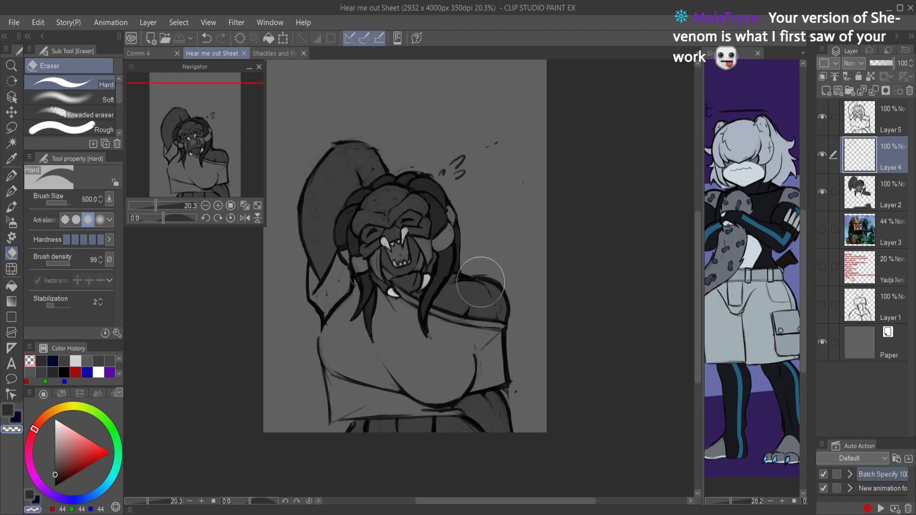
{"action": "left_click", "coordinate": [869, 120]}
{"action": "left_click", "coordinate": [876, 91]}
{"action": "left_click", "coordinate": [877, 89]}
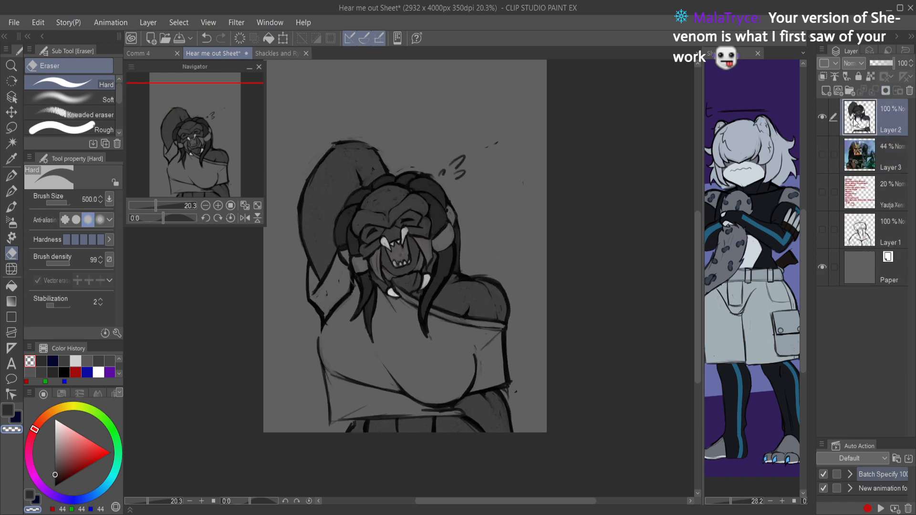
{"action": "key", "text": "ctrl+s"}
Step: Duplicate the merged Layer 2 and scale the original down to about half size in the canvas's lower right corner
{"action": "key", "text": "ctrl+t"}
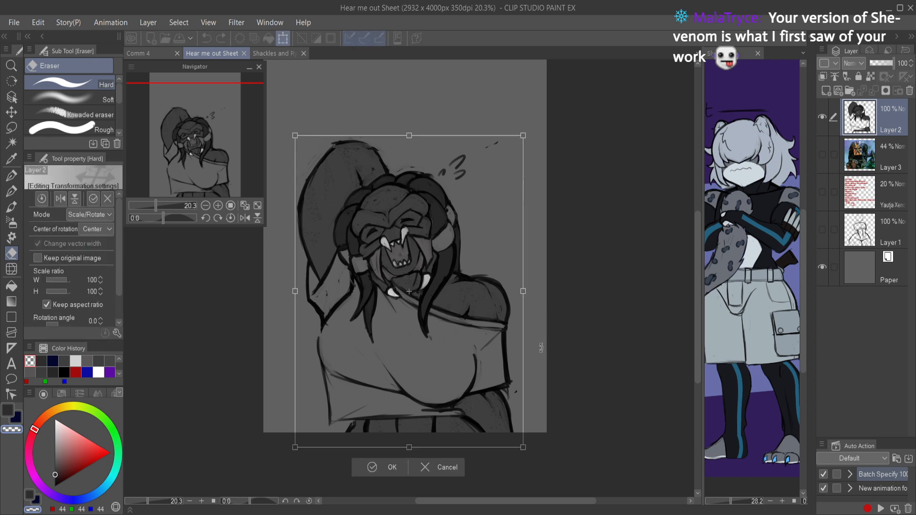
{"action": "left_click", "coordinate": [423, 466]}
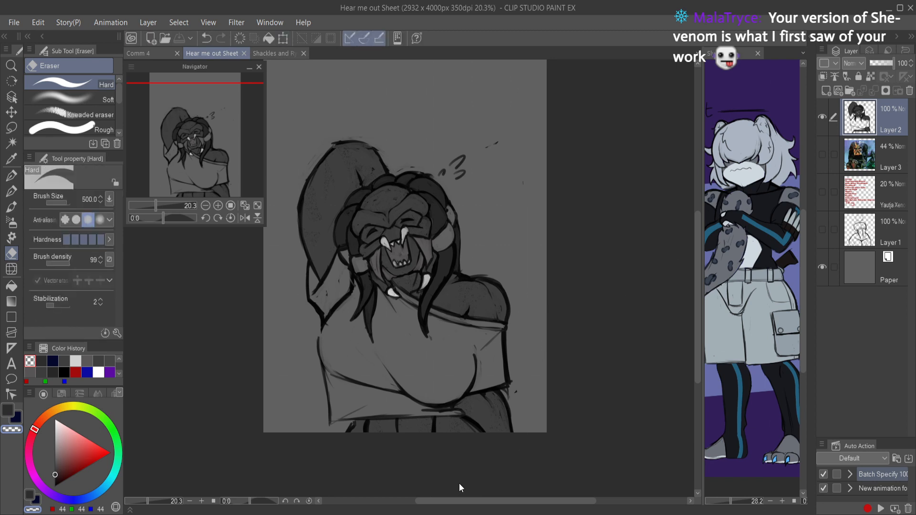
{"action": "key", "text": "ctrl+c"}
{"action": "key", "text": "ctrl+v"}
{"action": "left_click", "coordinate": [862, 163]}
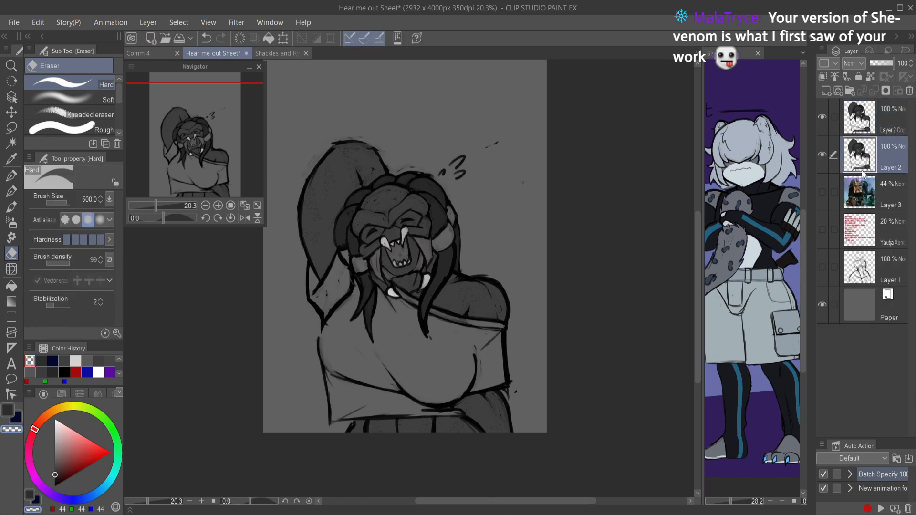
{"action": "key", "text": "ctrl+t"}
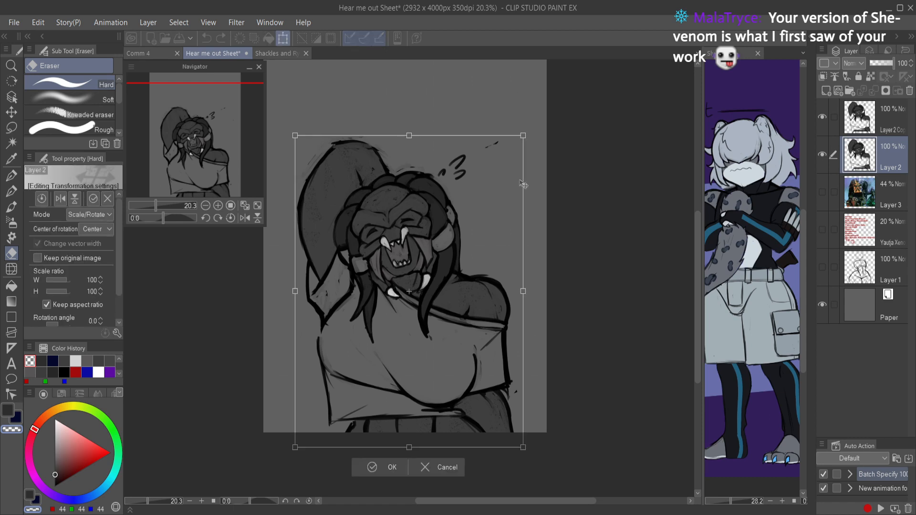
{"action": "left_click_drag", "start_coordinate": [303, 139], "coordinate": [413, 288]}
{"action": "left_click", "coordinate": [445, 467]}
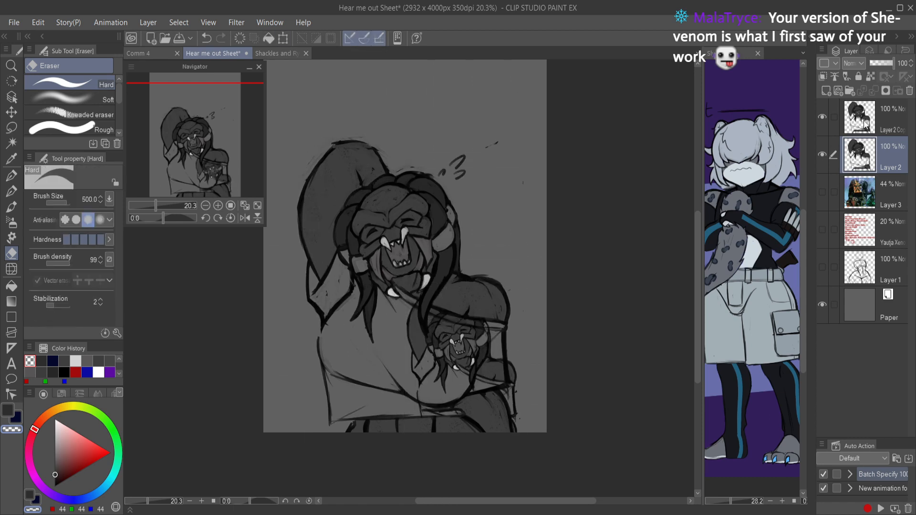
Step: Move the full-size copy beneath the reduced Layer 2, group it into a folder, and leave it visible
{"action": "left_click", "coordinate": [858, 117]}
{"action": "left_click", "coordinate": [822, 117]}
{"action": "mouse_move", "coordinate": [854, 123]}
{"action": "left_mouse_down"}
{"action": "mouse_move", "coordinate": [861, 223]}
{"action": "mouse_move", "coordinate": [867, 187]}
{"action": "left_mouse_up"}
{"action": "key", "text": "ctrl+g"}
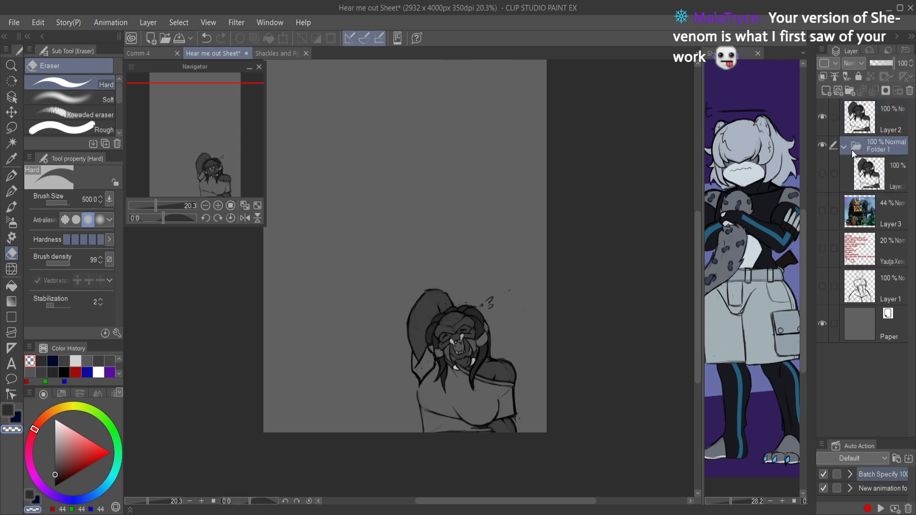
{"action": "left_click", "coordinate": [859, 172]}
{"action": "left_click", "coordinate": [821, 173]}
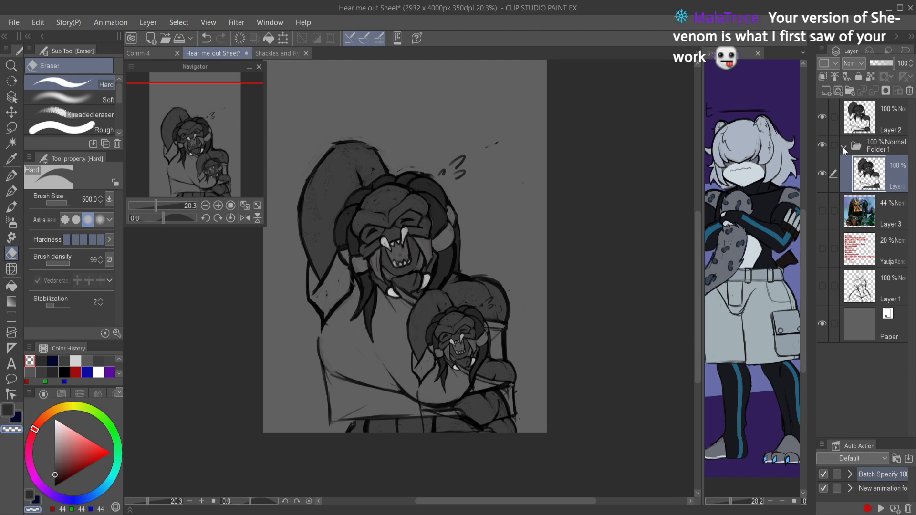
Step: Collapse and hide the folder holding the full-size copy, and save the file
{"action": "left_click", "coordinate": [844, 148]}
{"action": "left_click", "coordinate": [824, 147]}
{"action": "key", "text": "ctrl+s"}
{"action": "left_click", "coordinate": [872, 123]}
{"action": "key", "text": "ctrl+t"}
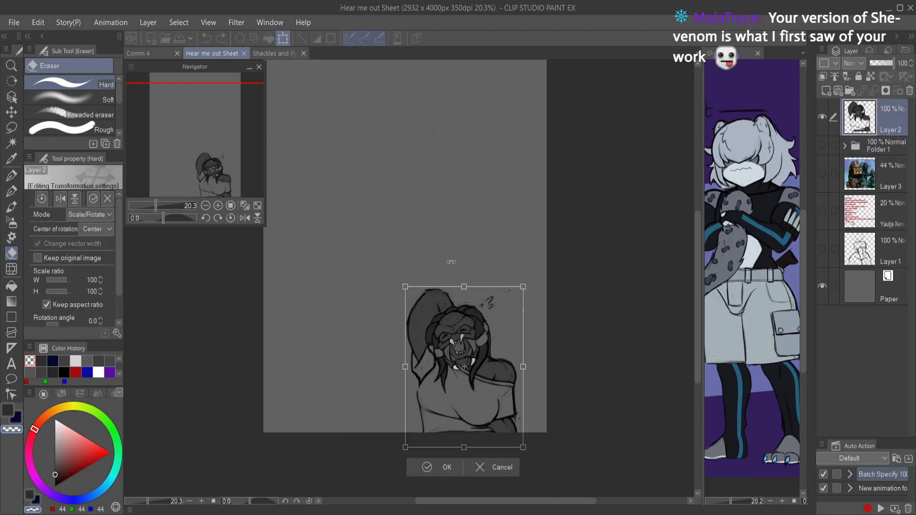
{"action": "left_click", "coordinate": [485, 468]}
Step: Undo the folder grouping, the layer reordering and the half-size reduction of the drawing
{"action": "key", "text": "ctrl+z"}
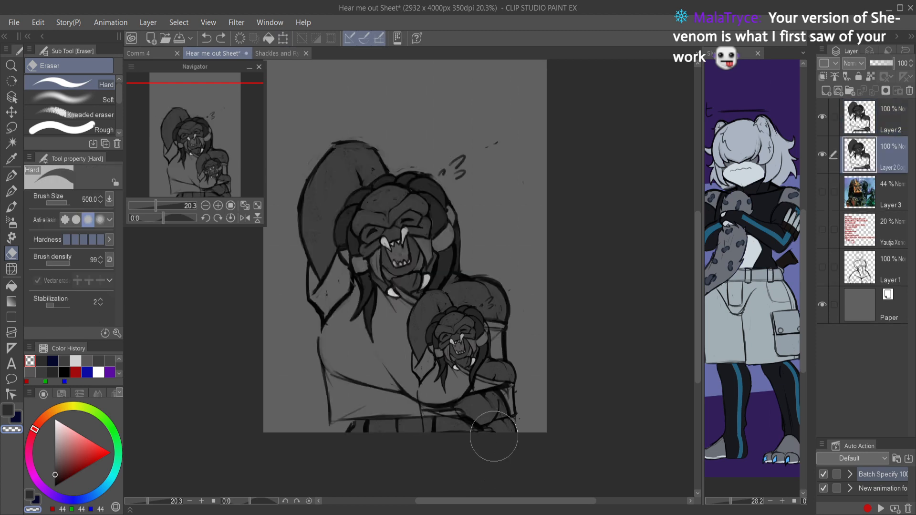
{"action": "key", "text": "ctrl+z"}
{"action": "key", "text": "ctrl+z"}
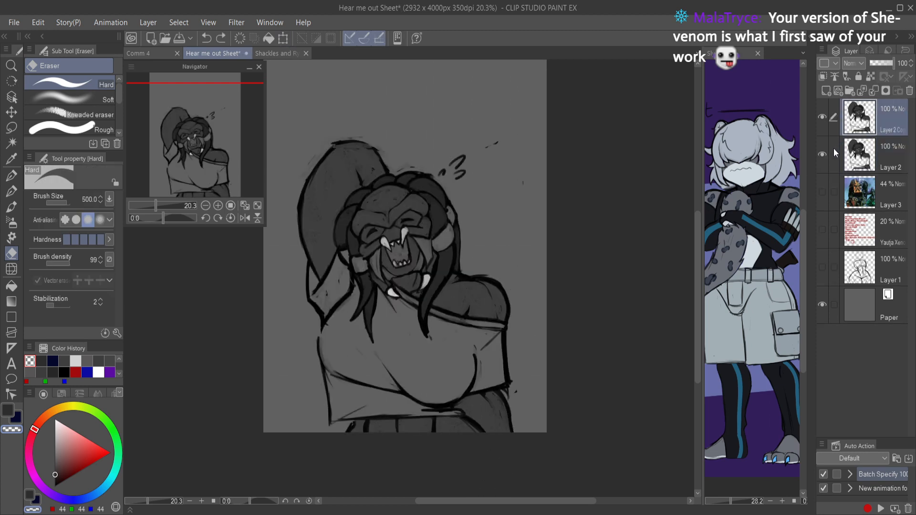
Step: Group the original Layer 2 into its own folder, collapse and hide that folder, and save the file
{"action": "left_click", "coordinate": [849, 164]}
{"action": "key", "text": "ctrl+g"}
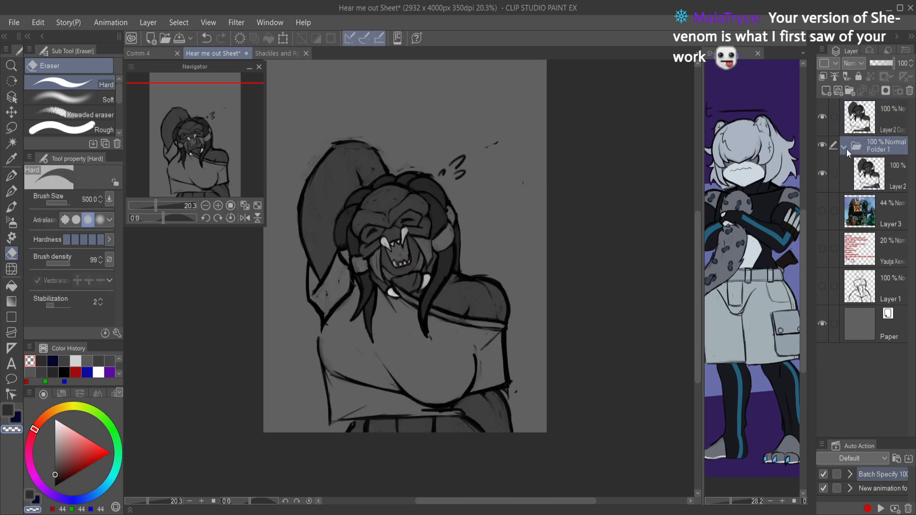
{"action": "left_click", "coordinate": [845, 146]}
{"action": "left_click", "coordinate": [822, 146]}
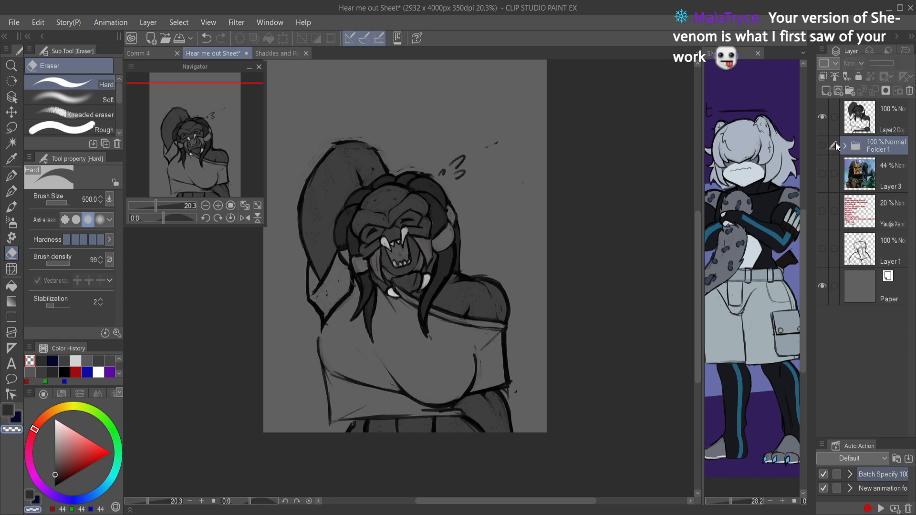
{"action": "key", "text": "ctrl+s"}
Step: Try scaling Layer 2 Copy down slightly, restore its original size, and save the file
{"action": "left_click", "coordinate": [864, 123]}
{"action": "key", "text": "ctrl+t"}
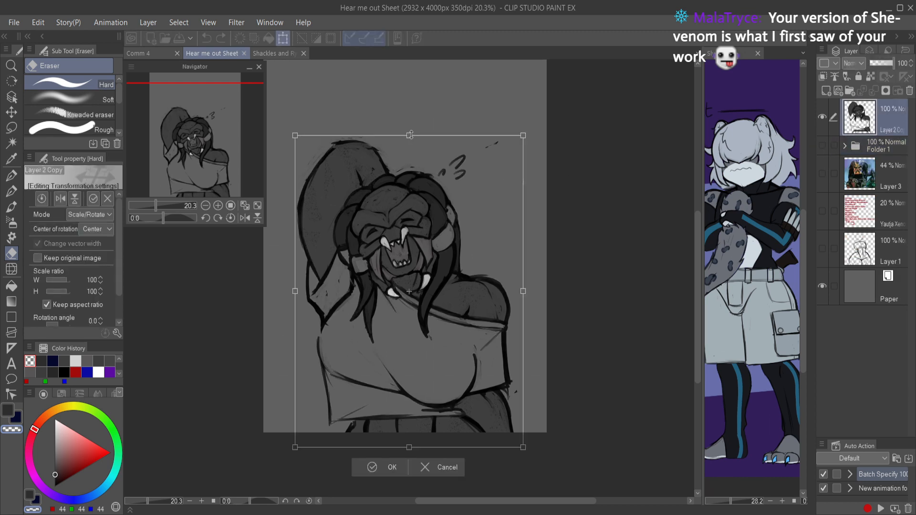
{"action": "left_click_drag", "start_coordinate": [409, 137], "coordinate": [407, 174]}
{"action": "left_click", "coordinate": [388, 466]}
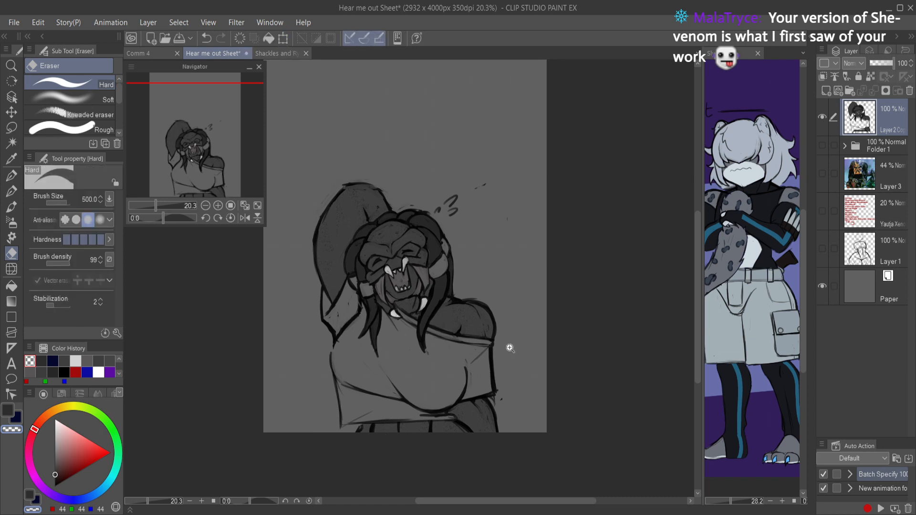
{"action": "scroll", "coordinate": [499, 353], "scroll_direction": "down", "scroll_amount": 3}
{"action": "scroll", "coordinate": [493, 372], "scroll_direction": "up", "scroll_amount": 2}
{"action": "key", "text": "ctrl+s"}
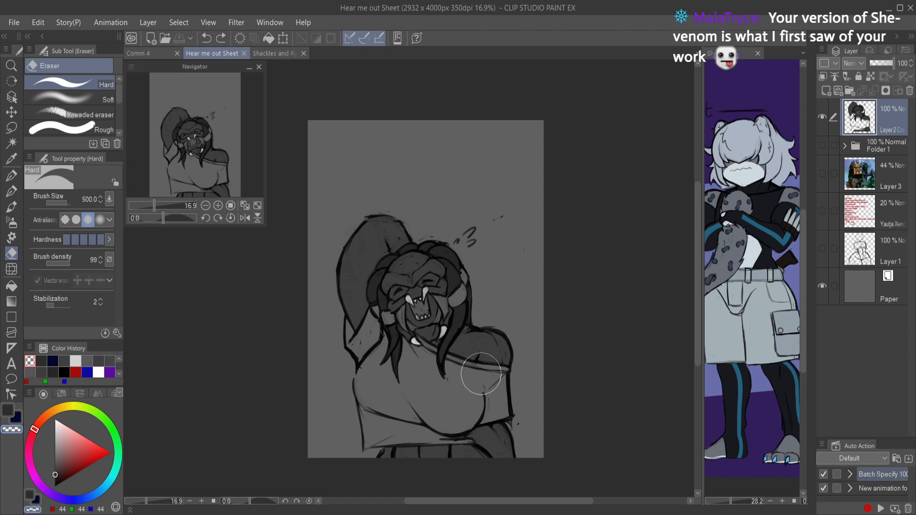